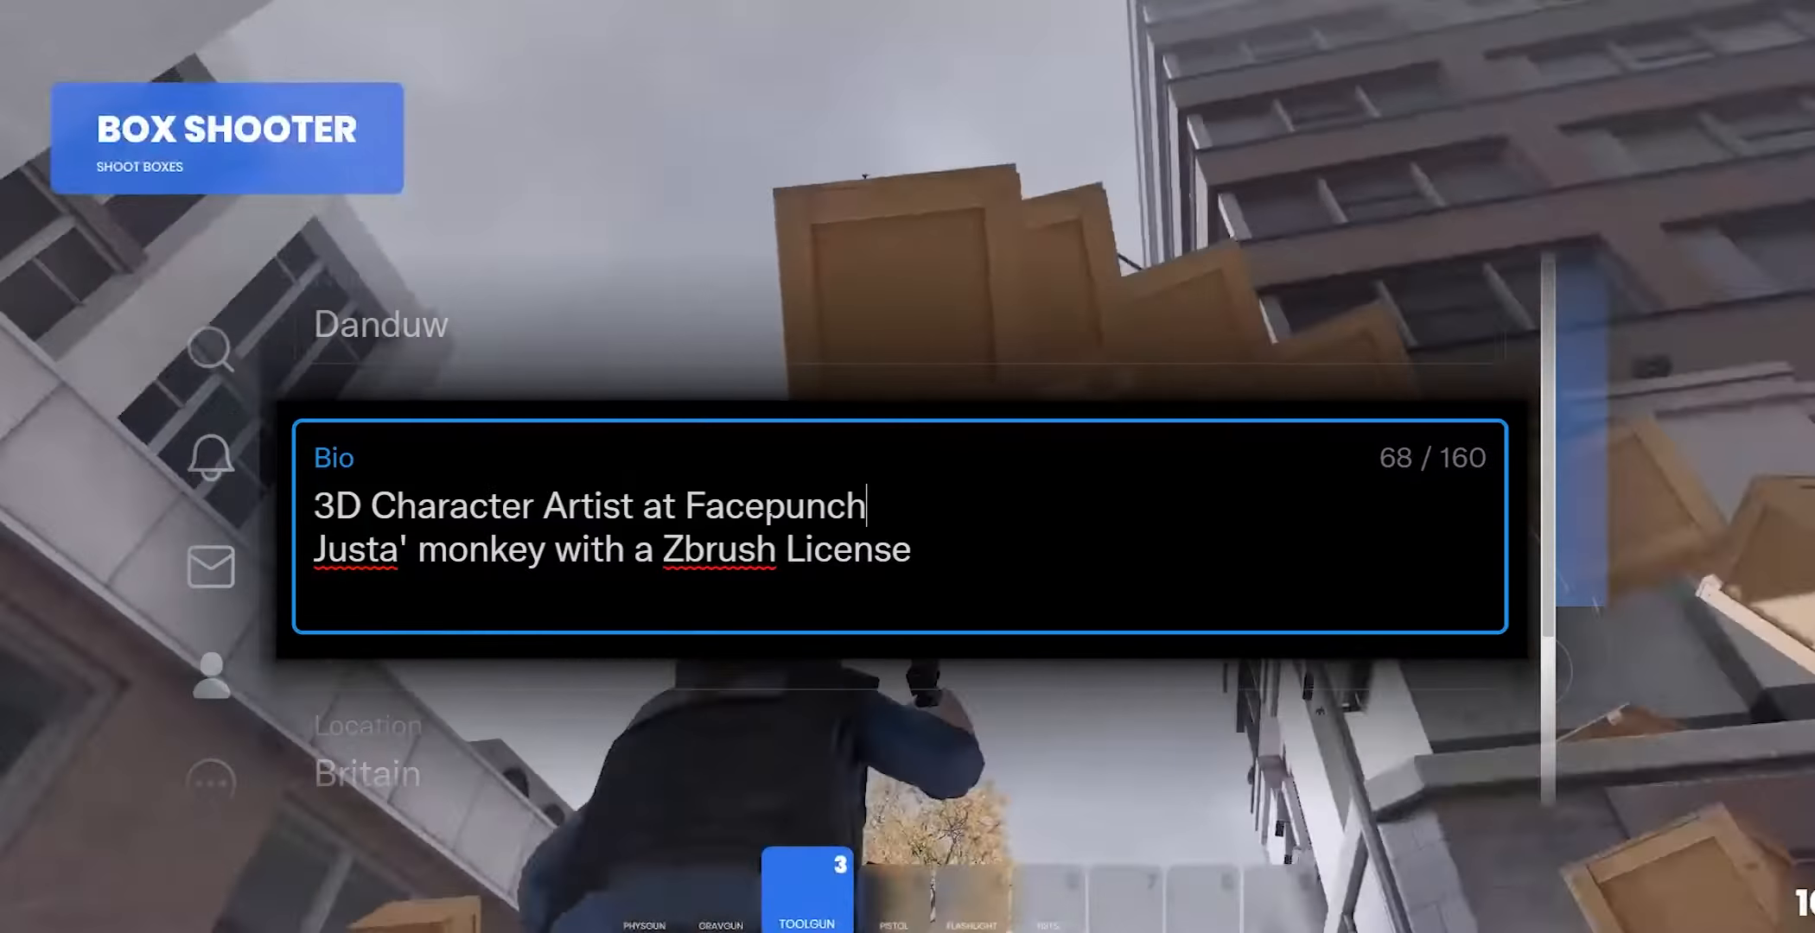
Complete the first line of the profile bio so that it ends with "Facepunch Studios!"
text(Studios!)
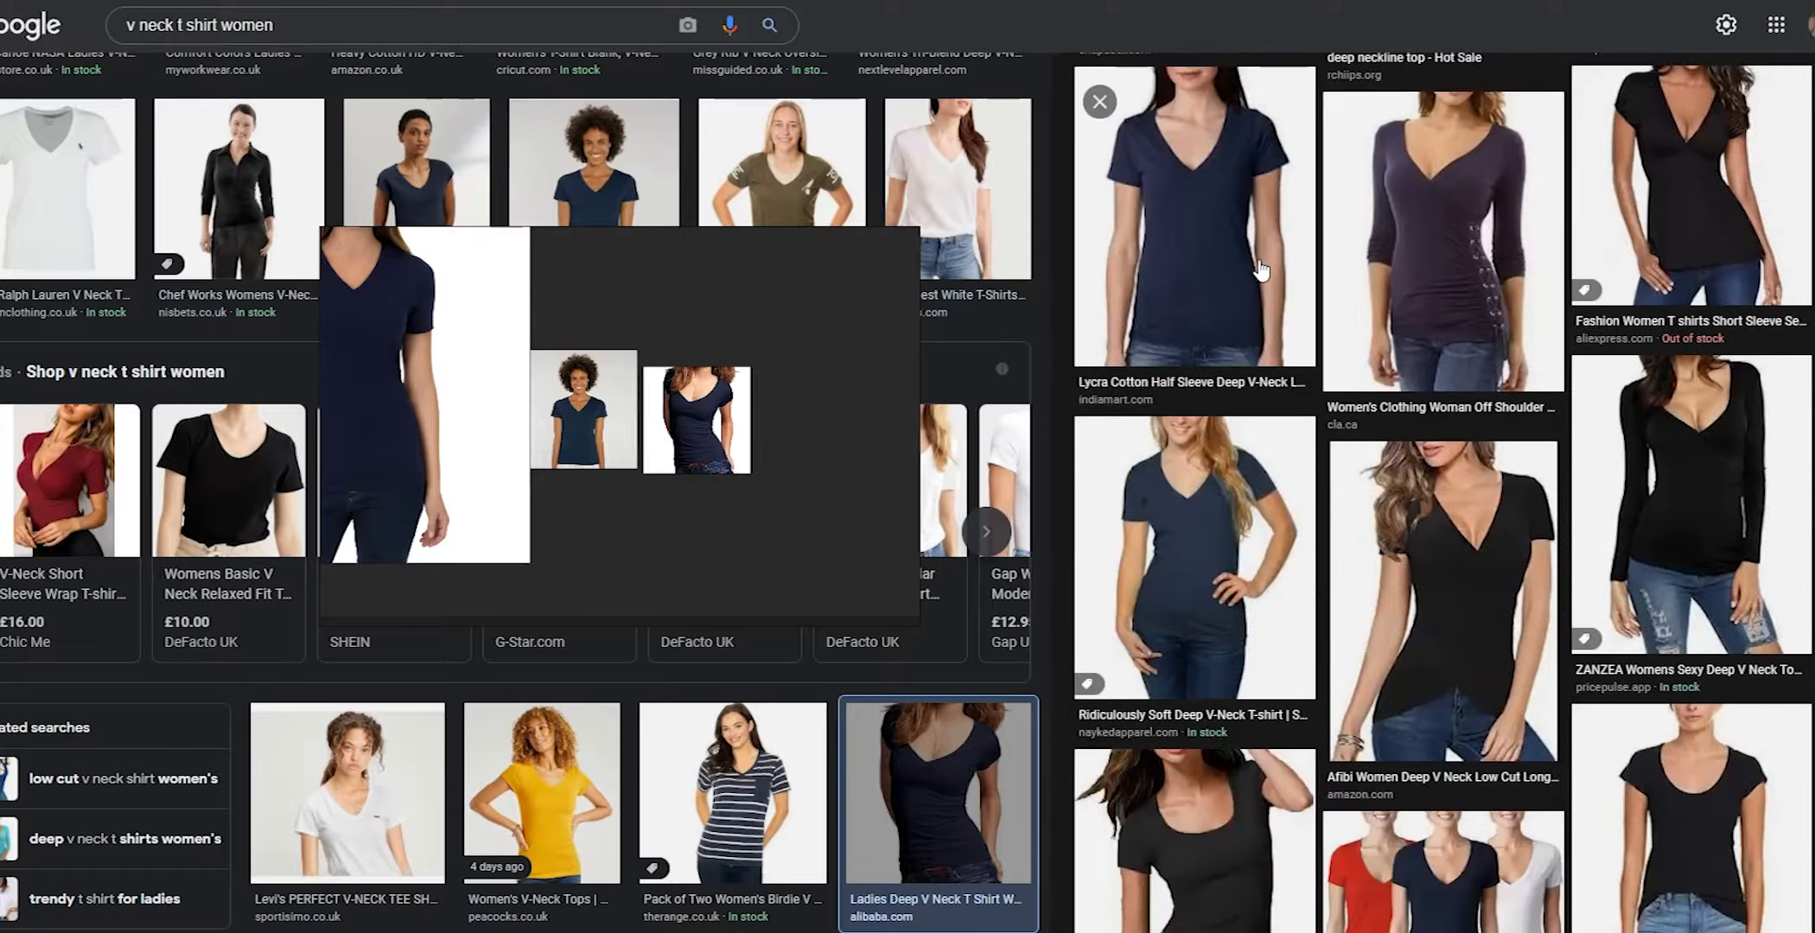
Collect several women's V-neck T-shirt photos from the image search results on the PureRef reference board
click(1621, 302)
drag(1384, 346, 810, 387)
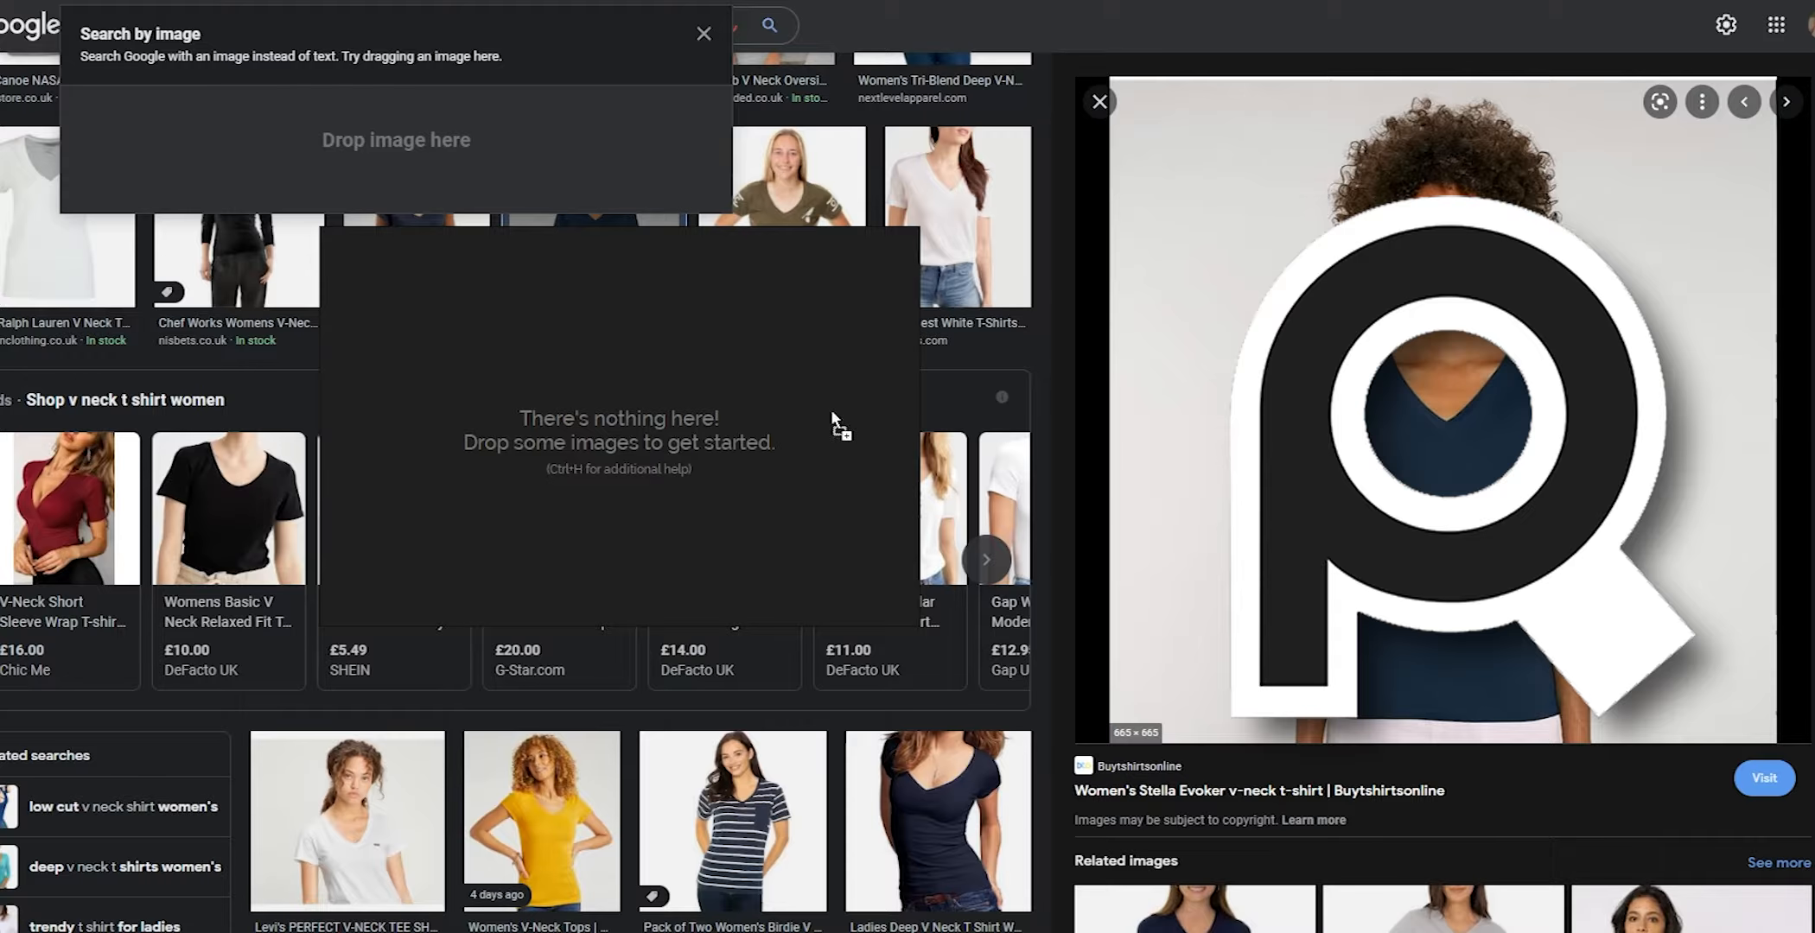
drag(841, 426, 837, 423)
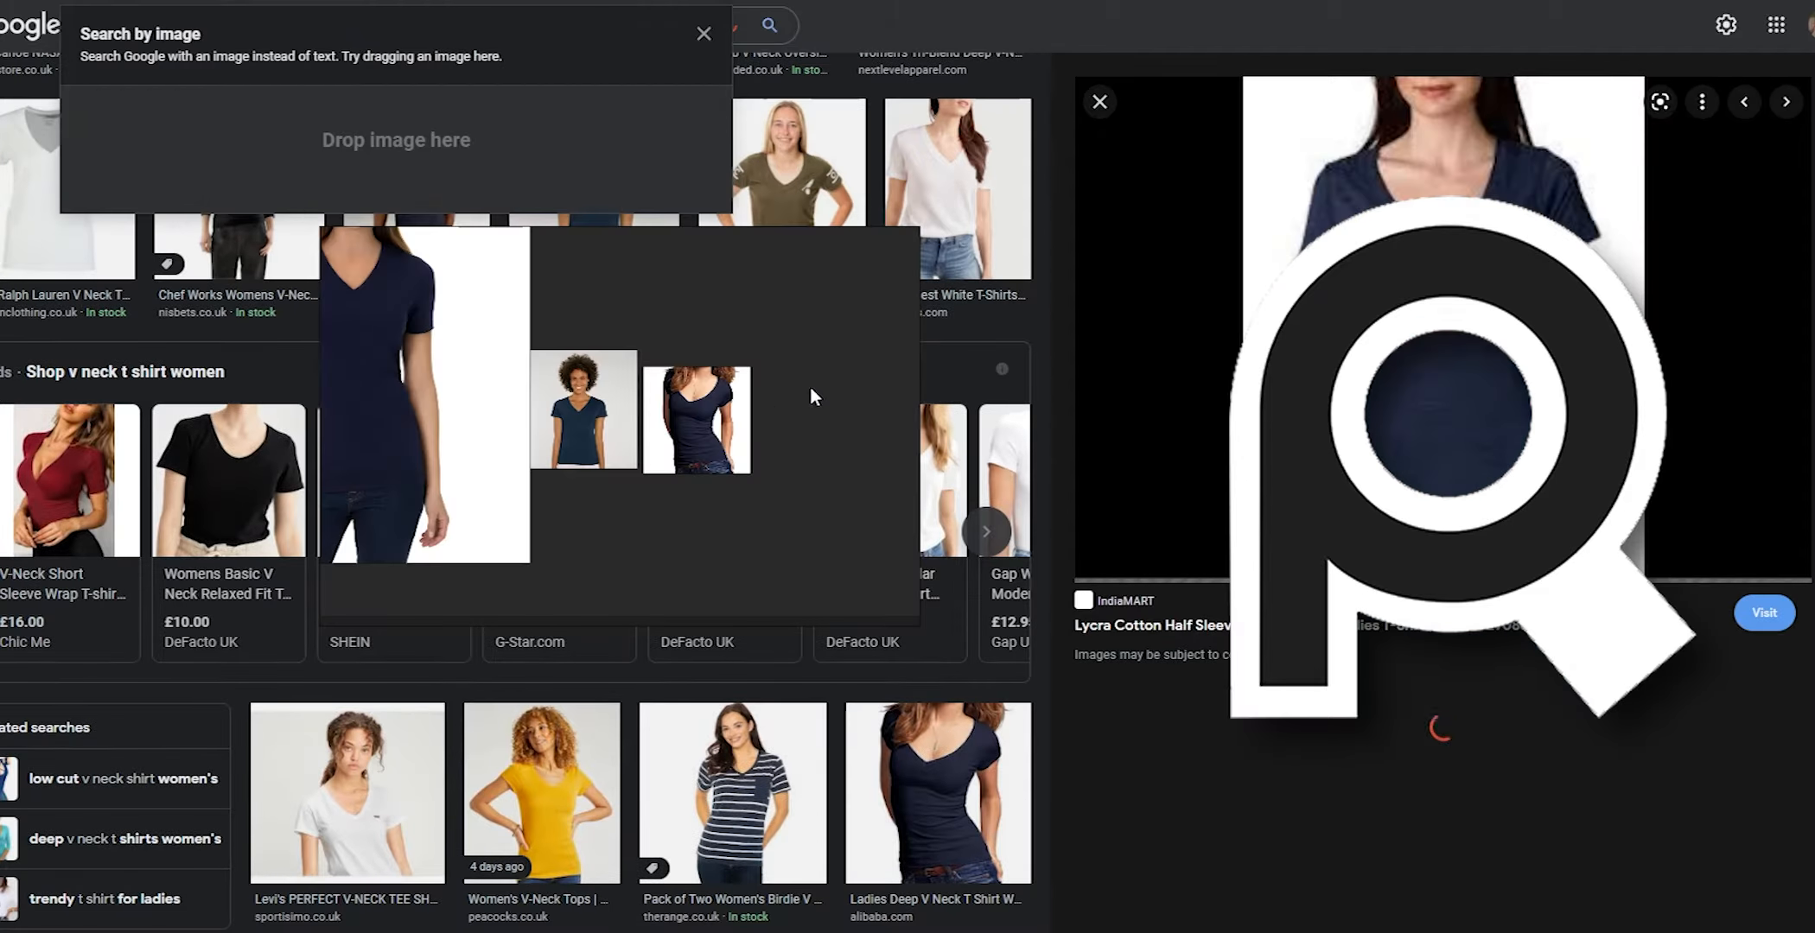
drag(810, 385, 810, 385)
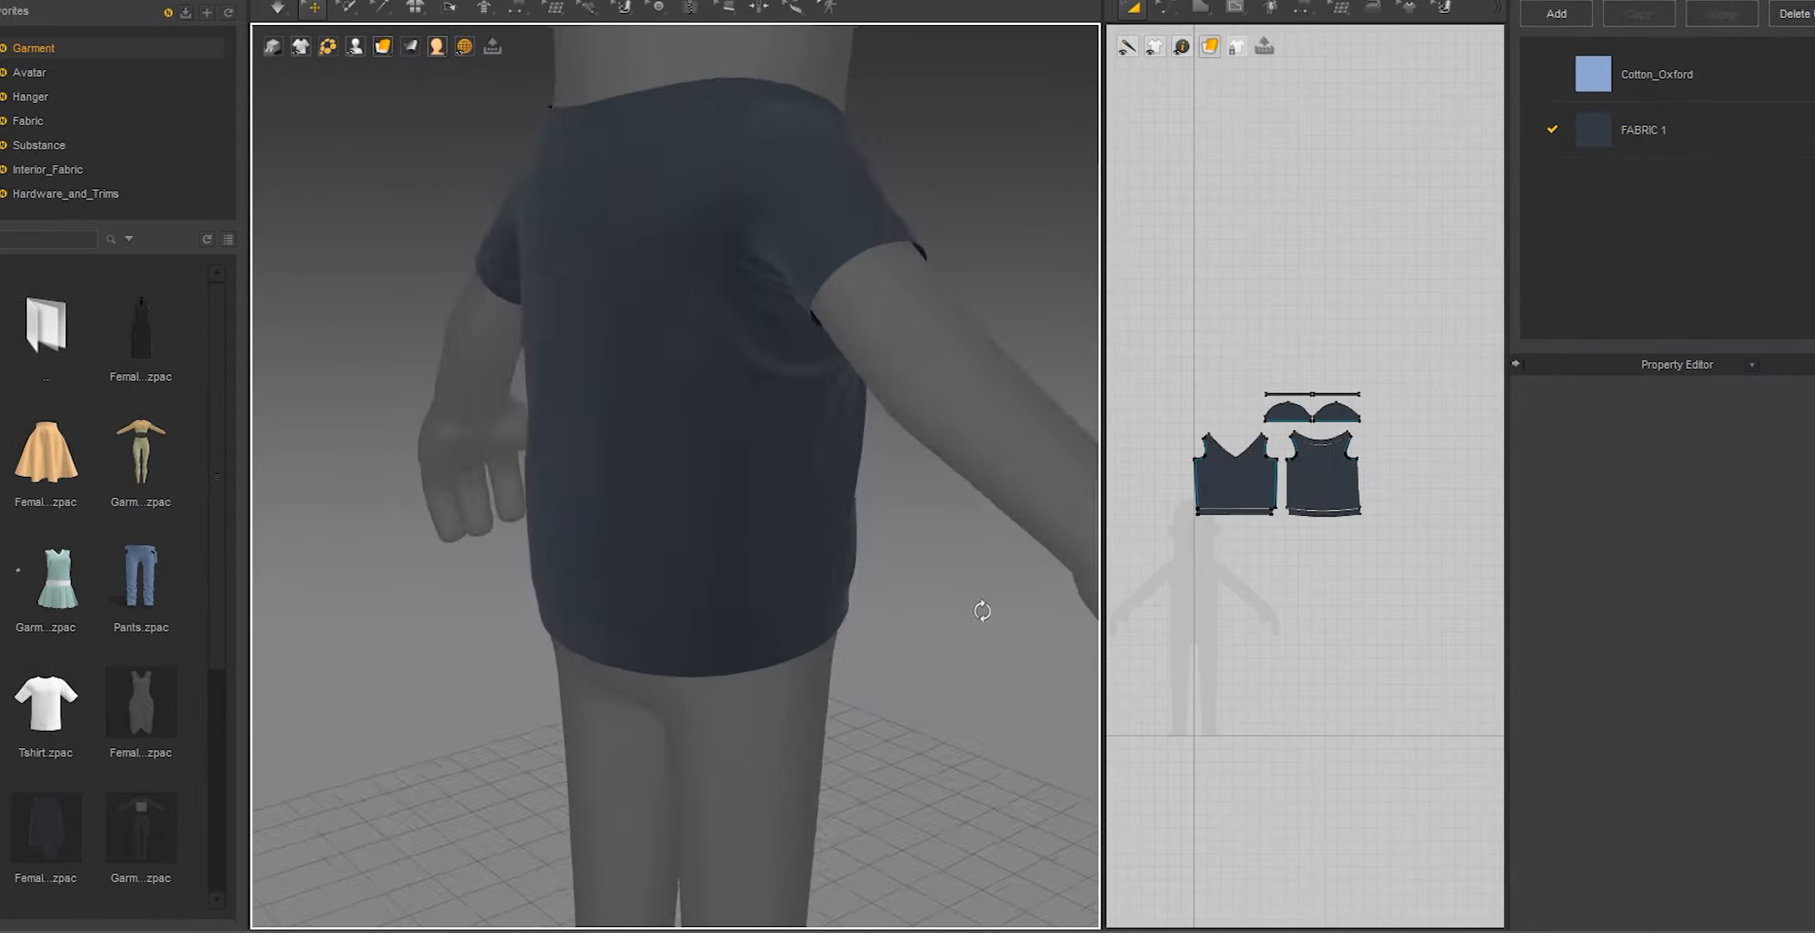
Switch to Marvelous Designer and examine the V-neck T-shirt on the avatar from the back and front while running the cloth simulation
right_drag(980, 607, 646, 635)
right_drag(645, 635, 605, 638)
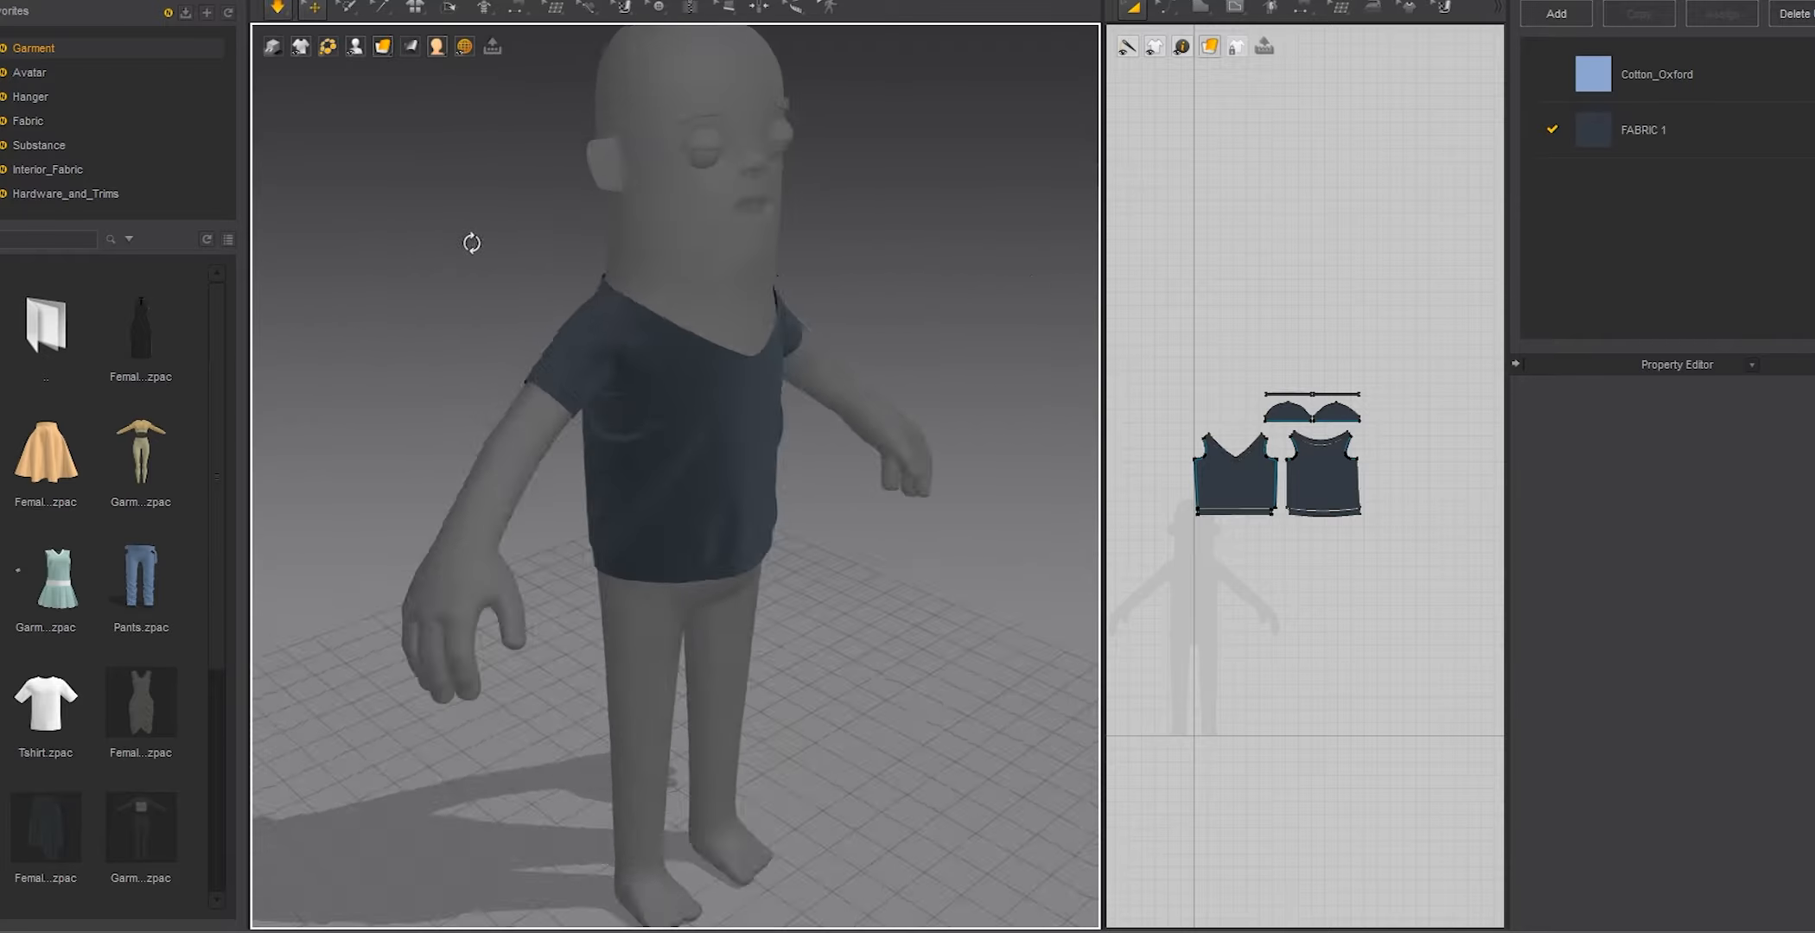
right_drag(470, 243, 406, 251)
key(space)
drag(1102, 334, 924, 336)
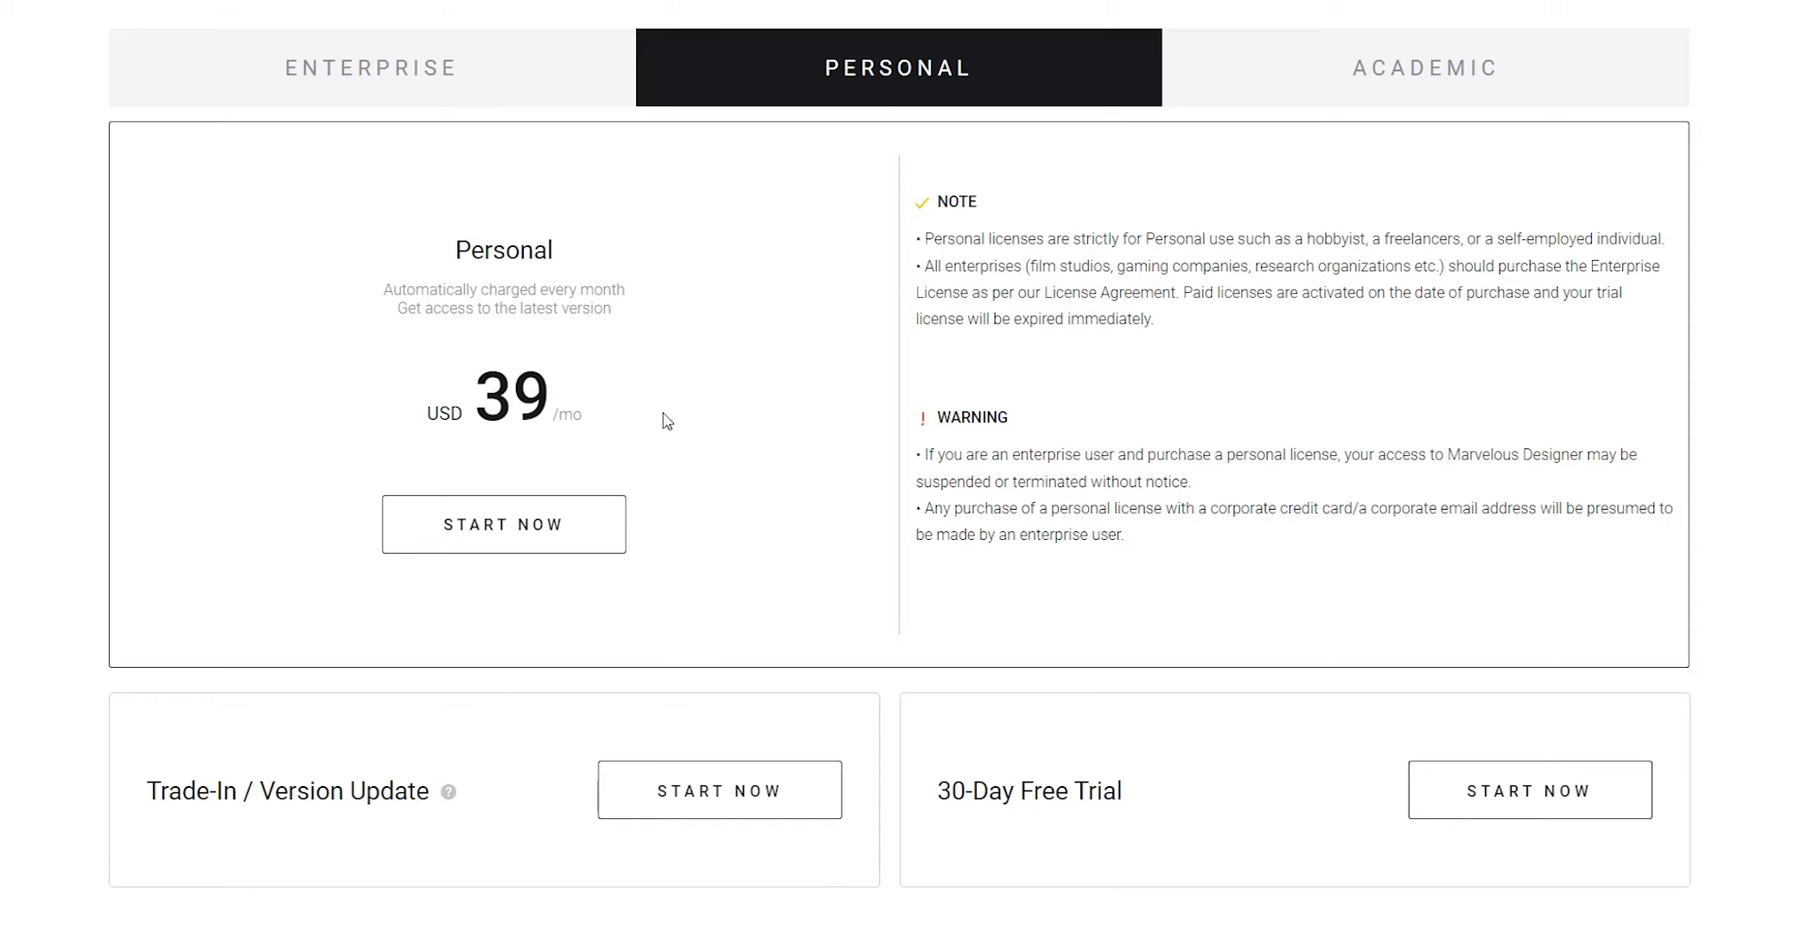
drag(668, 421, 356, 422)
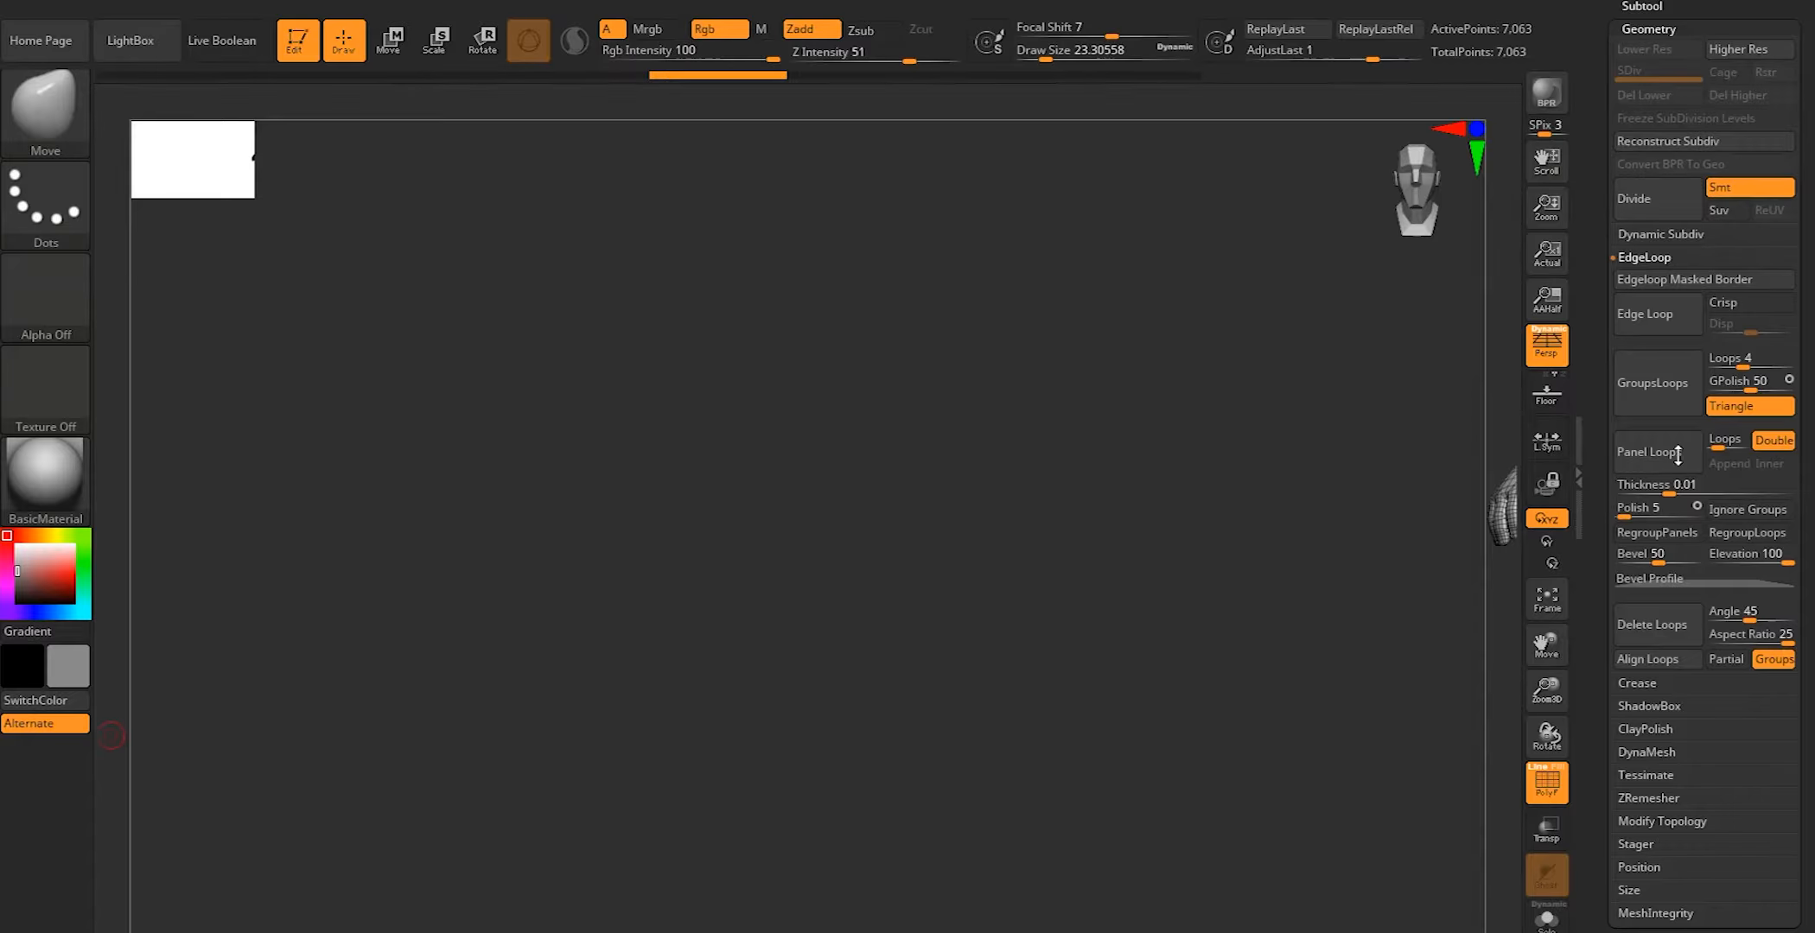
Switch to ZBrush and divide the character's body mesh up to subdivision level 5
alt+drag(1352, 510, 514, 523)
alt+drag(959, 467, 1174, 523)
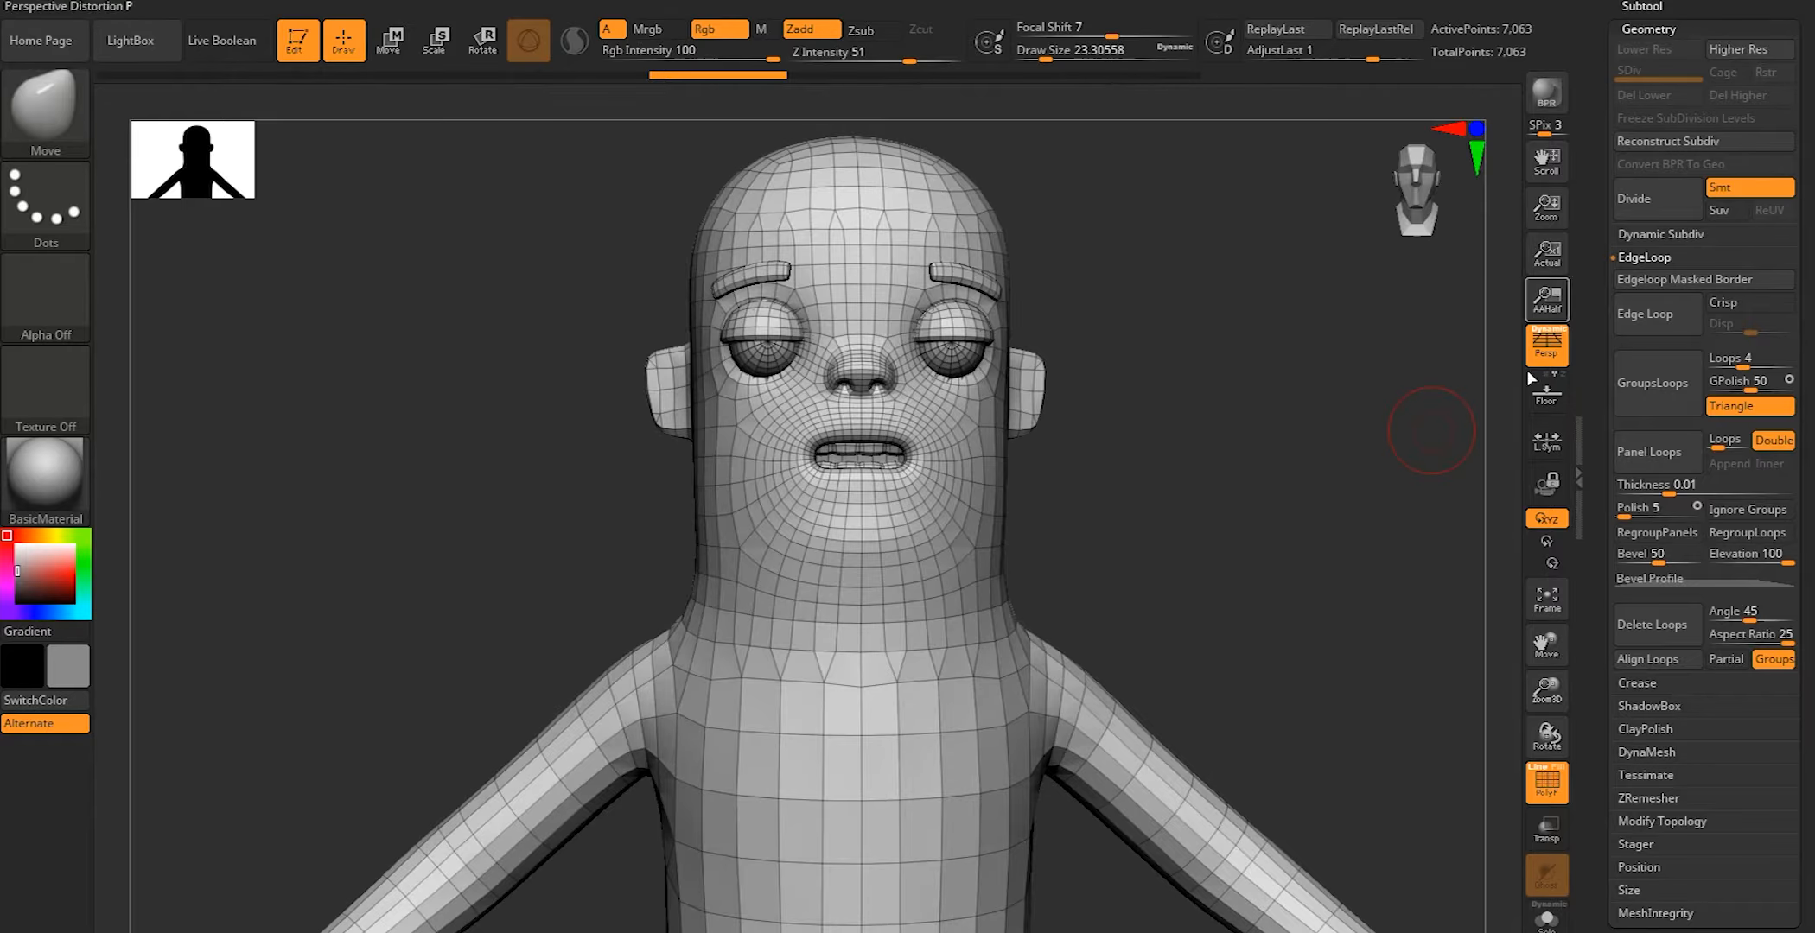
click(1620, 200)
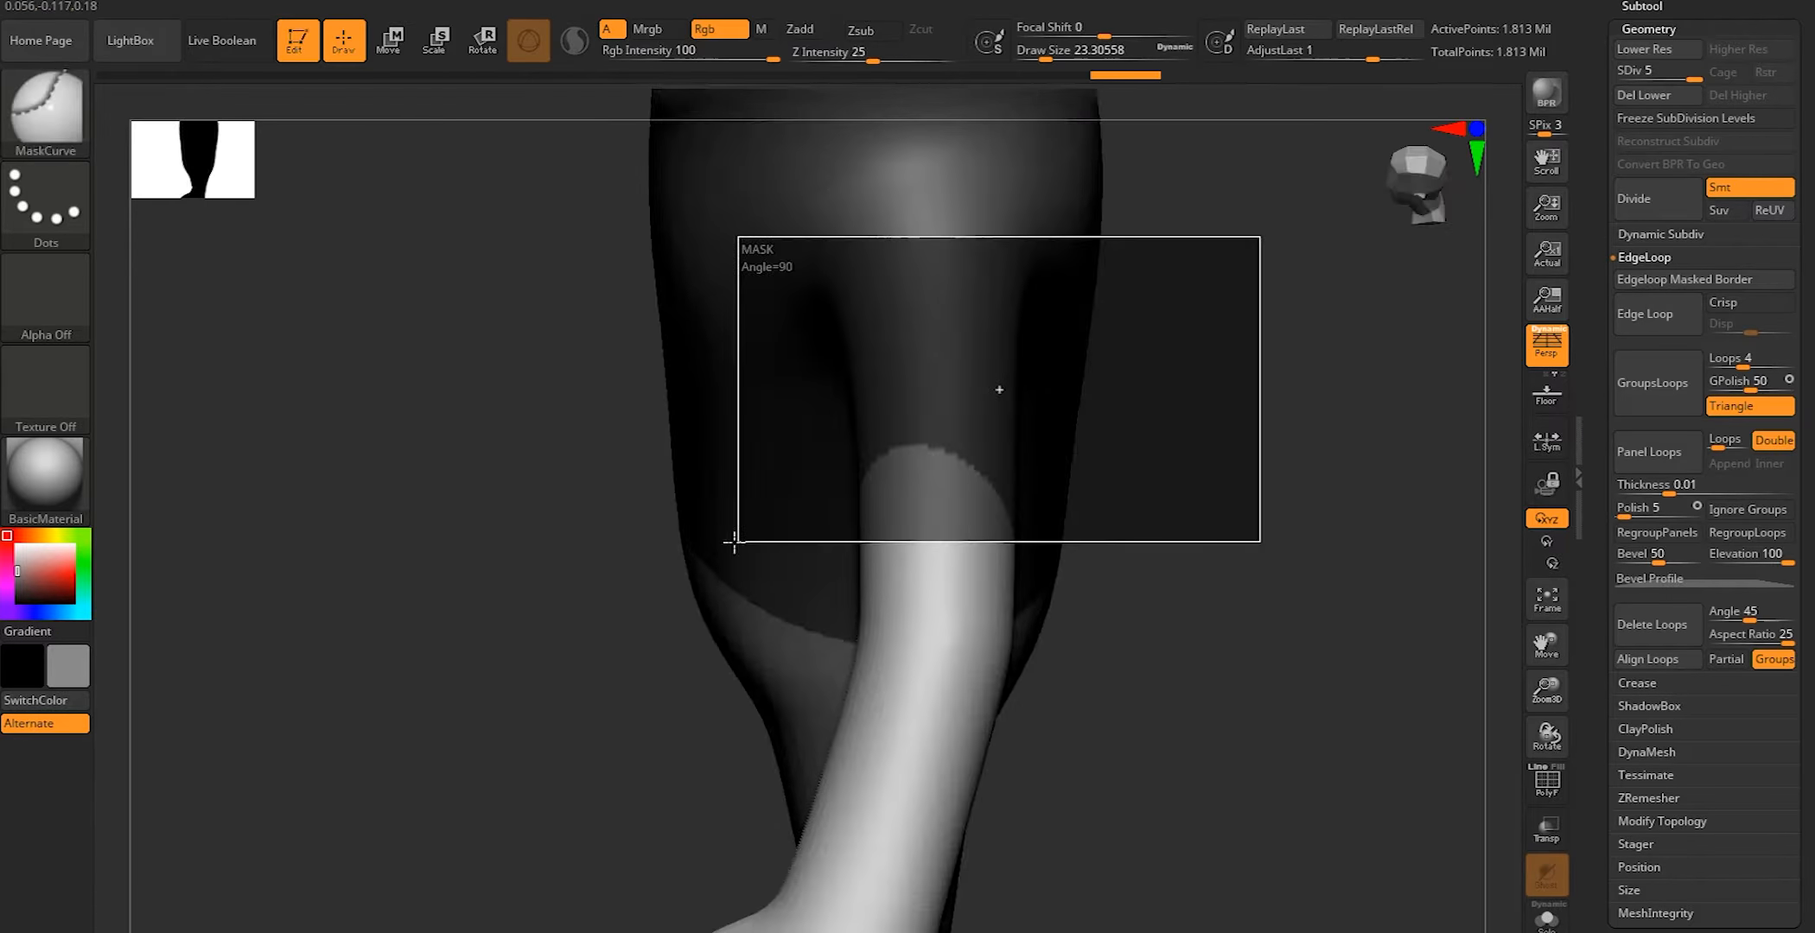
Mask the torso and upper arms in the shape of a T-shirt, cutting the sleeve ends straight with the MaskCurve brush
ctrl+drag(1164, 849, 384, 497)
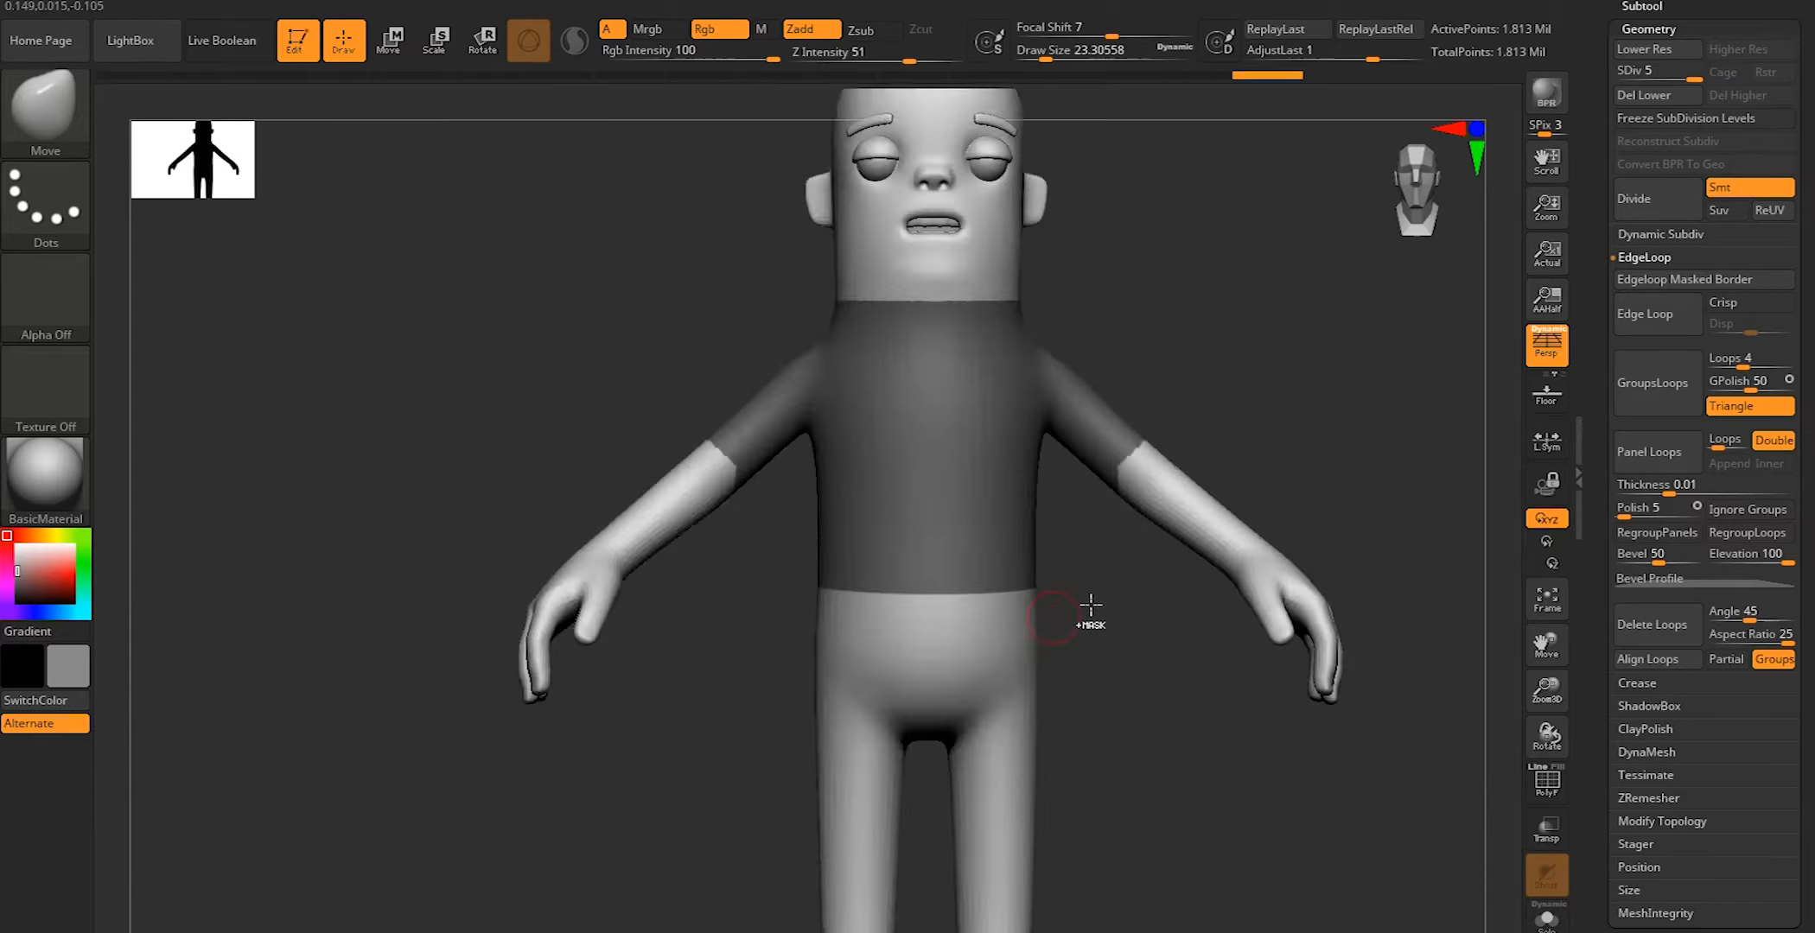
drag(1085, 608, 971, 620)
ctrl+drag(962, 705, 1188, 520)
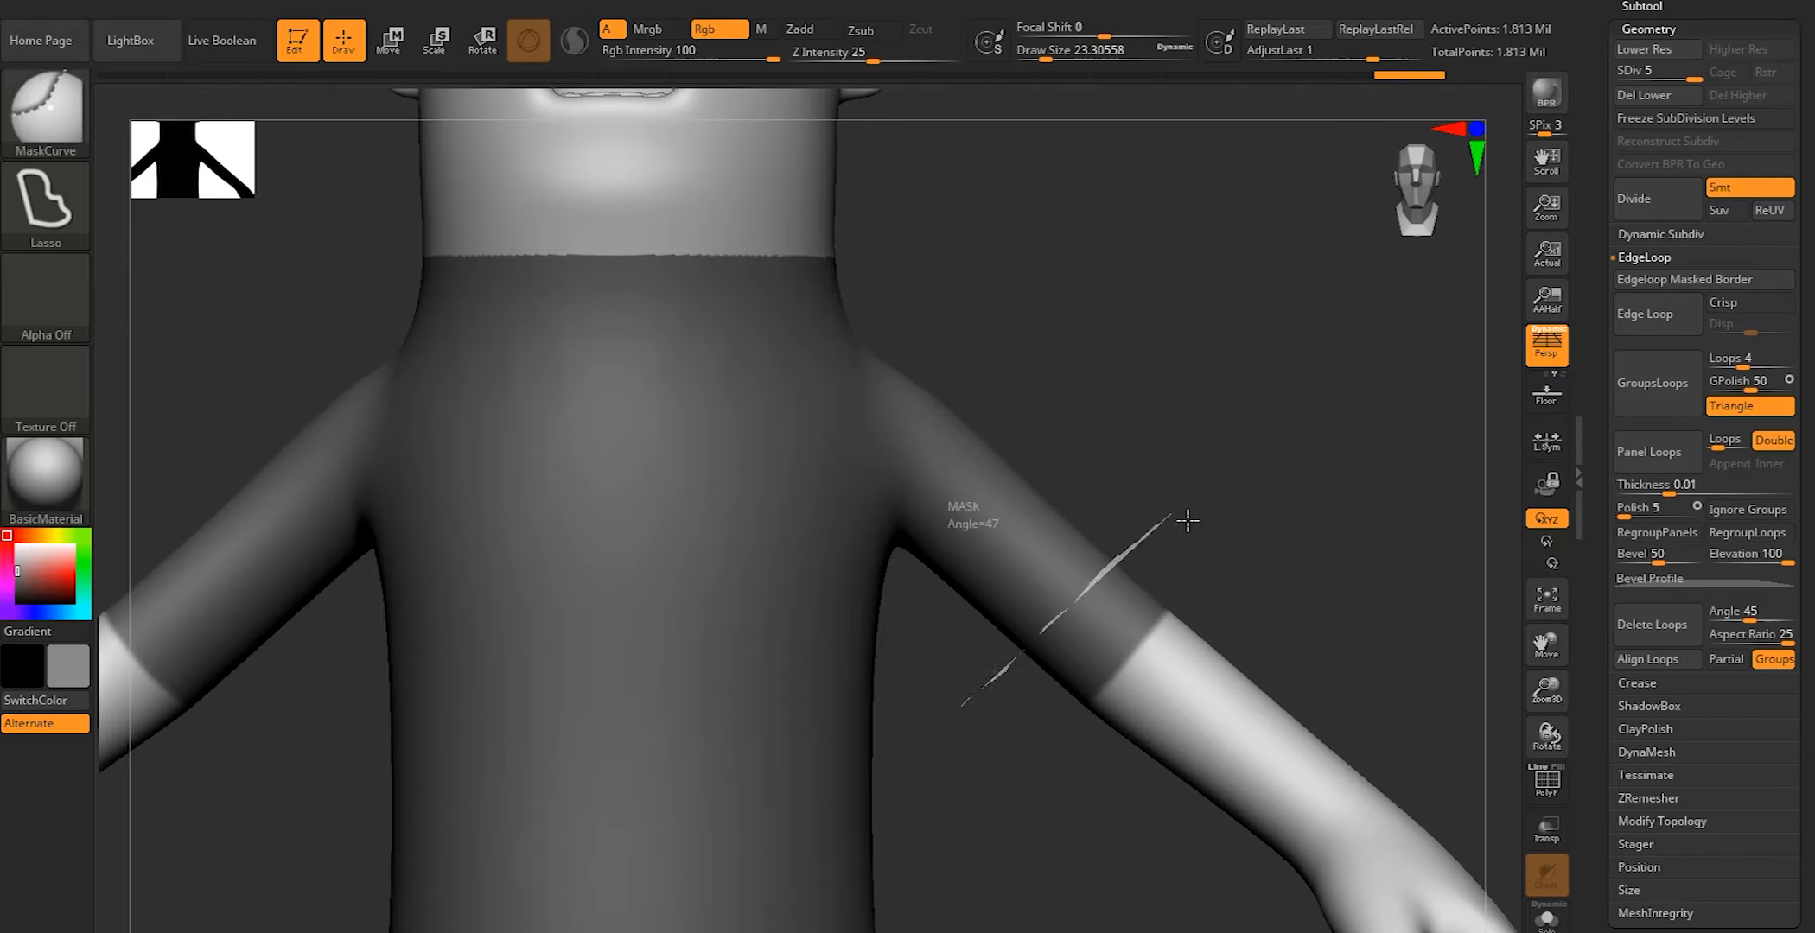
ctrl+drag(1197, 337, 1045, 749)
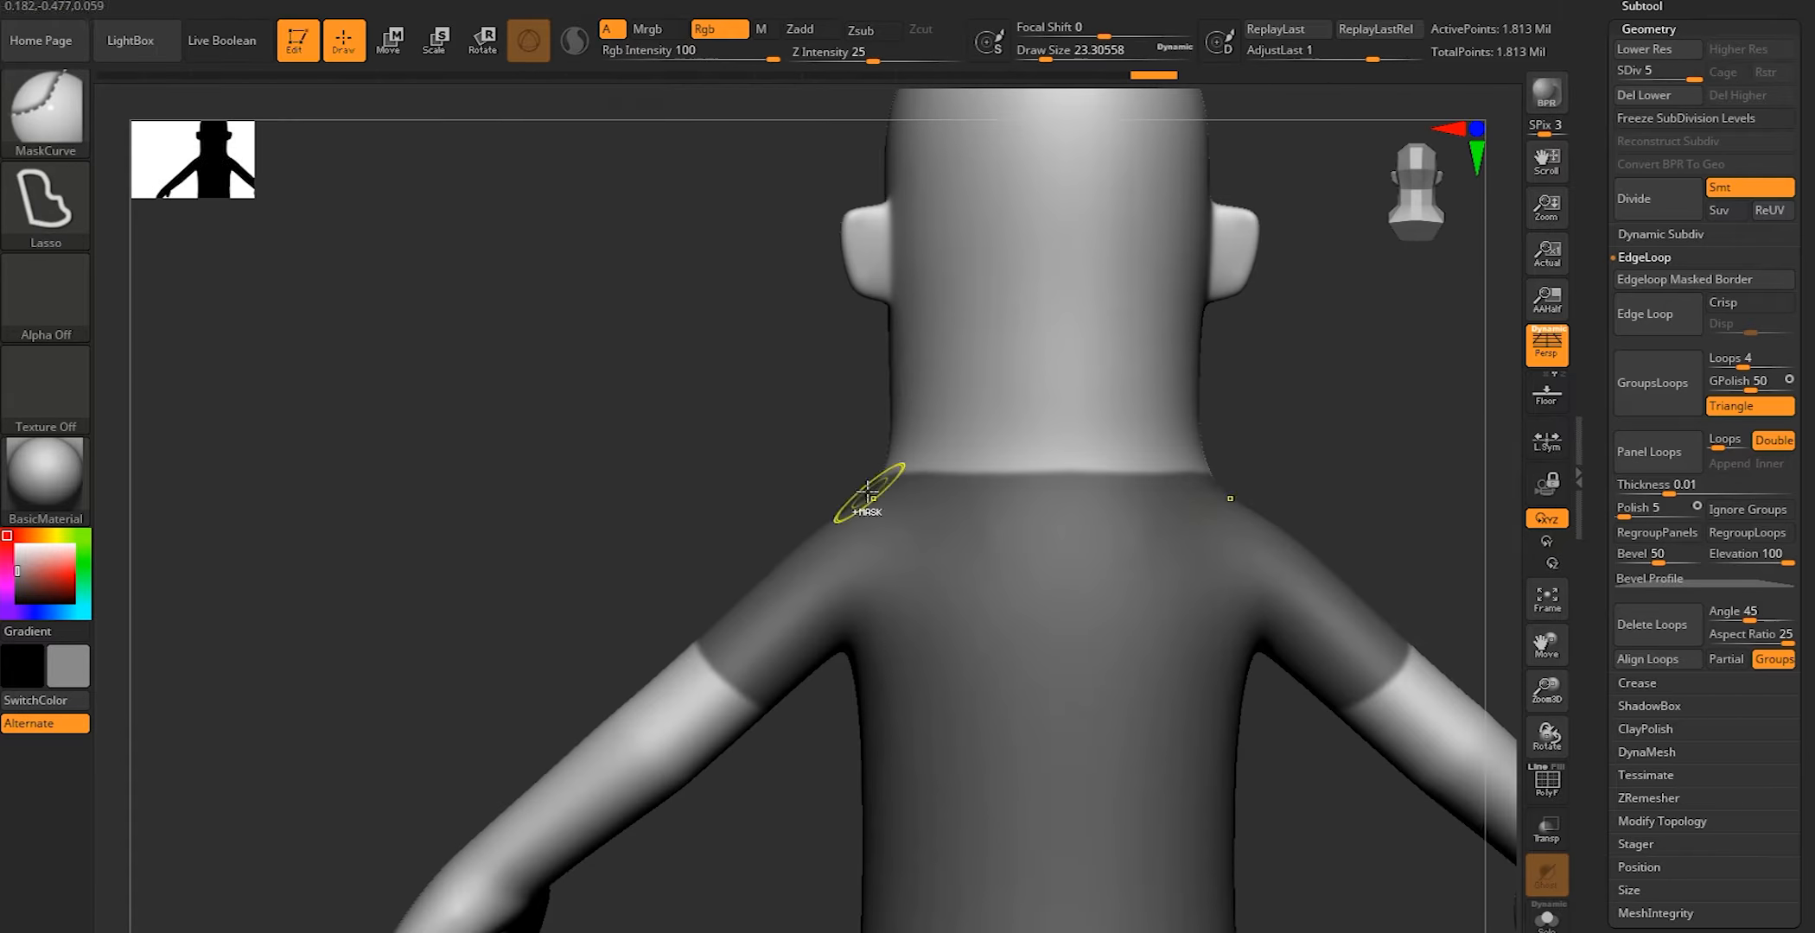
Refine the shirt mask's upper border into a clean V-neckline running over the shoulders and around the neck
right_drag(1126, 499, 641, 479)
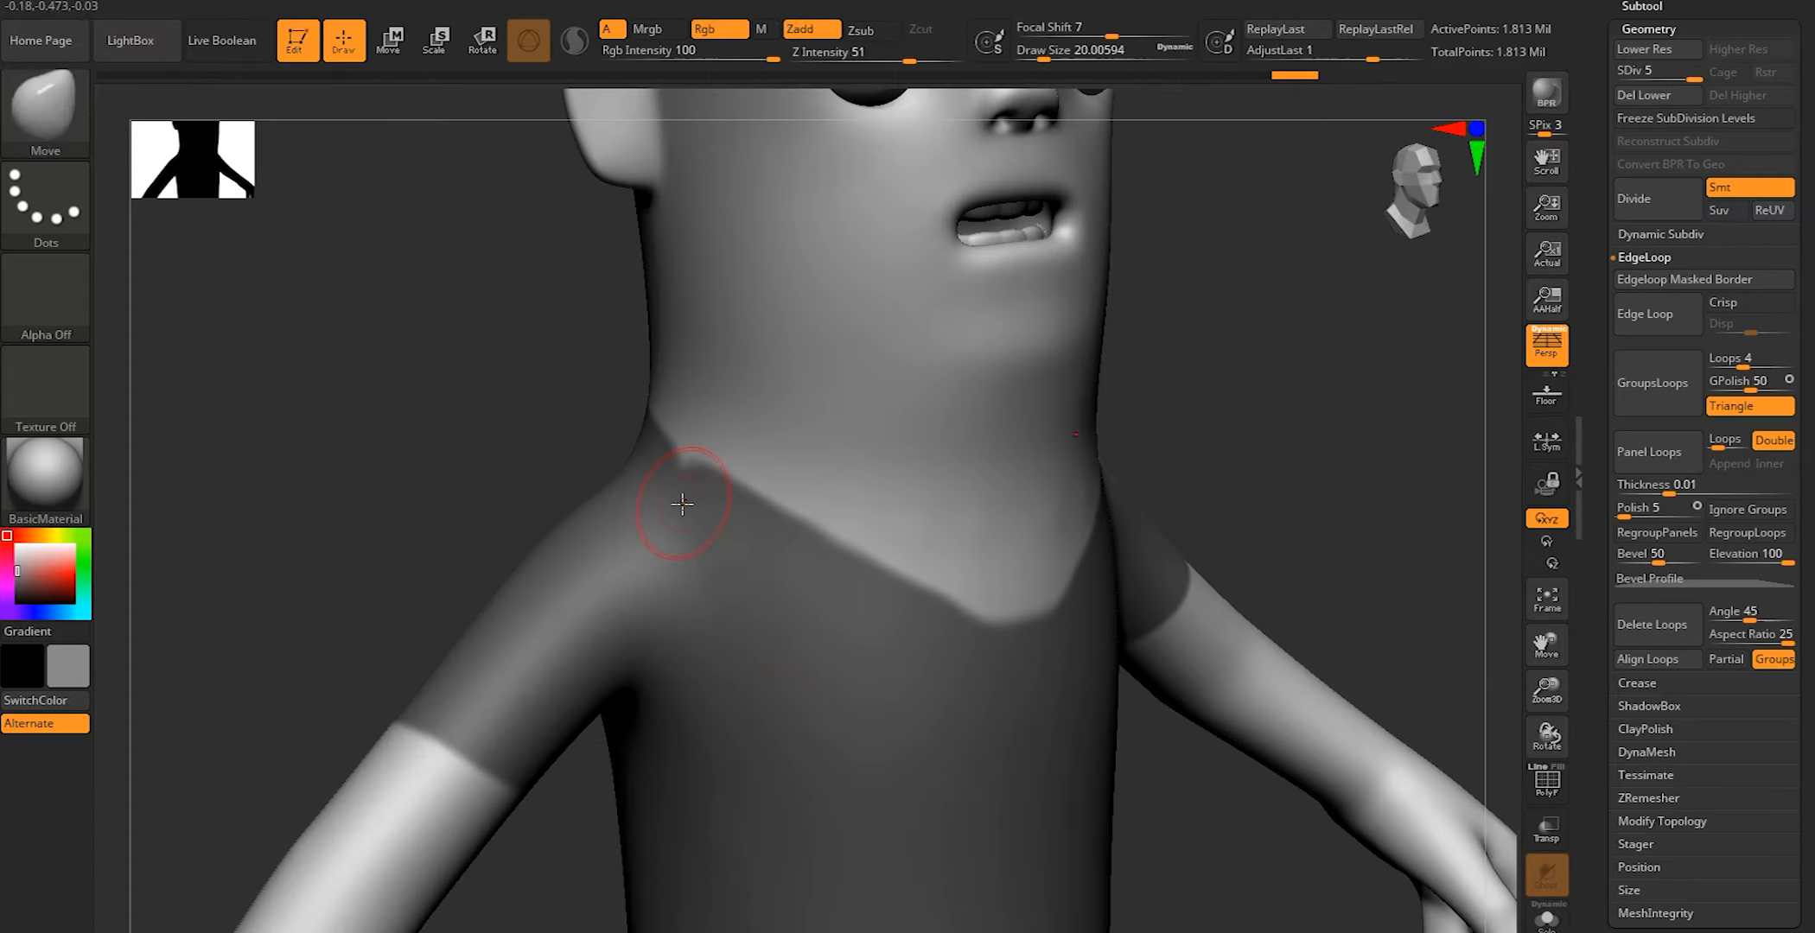
ctrl+drag(671, 473, 951, 596)
right_drag(1003, 566, 729, 535)
ctrl+drag(695, 535, 588, 527)
right_drag(830, 575, 736, 586)
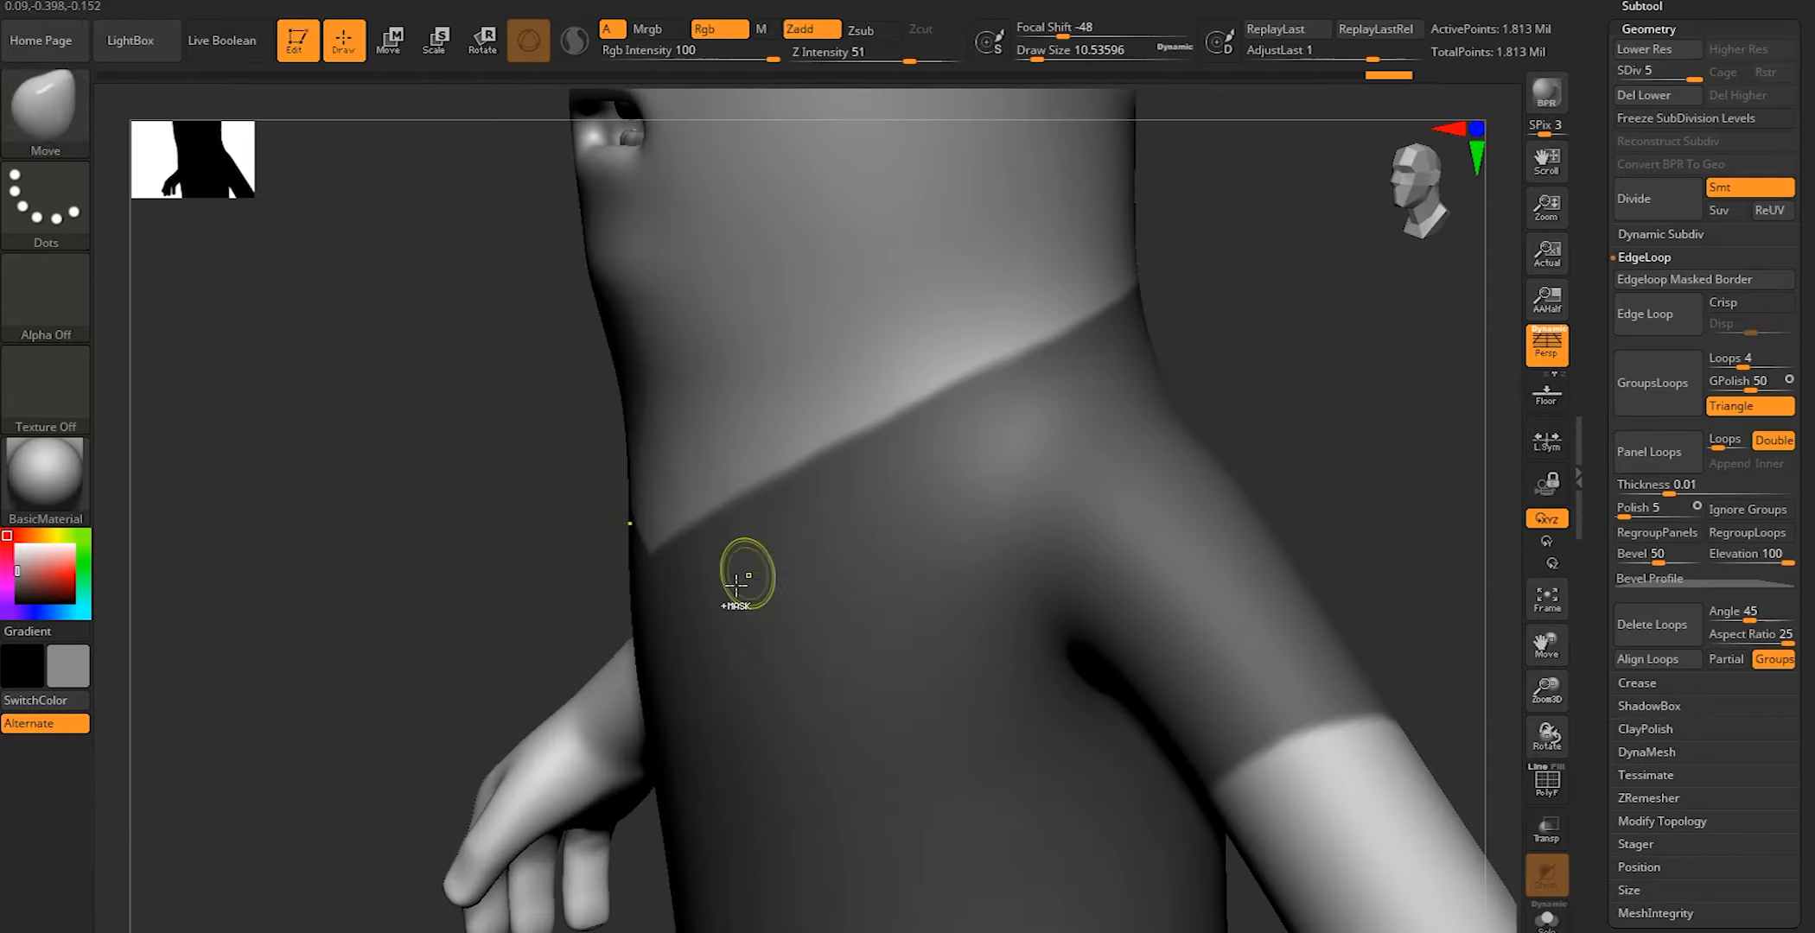
right_drag(1005, 318, 1159, 380)
ctrl+alt+drag(1171, 369, 994, 544)
right_drag(994, 544, 830, 484)
mouse_move(794, 467)
ctrl+mouse_down()
mouse_move(334, 662)
mouse_move(302, 641)
ctrl+mouse_up()
Clean up the lower border of the shirt mask into an even hem around the waist
alt+right_drag(303, 641, 689, 563)
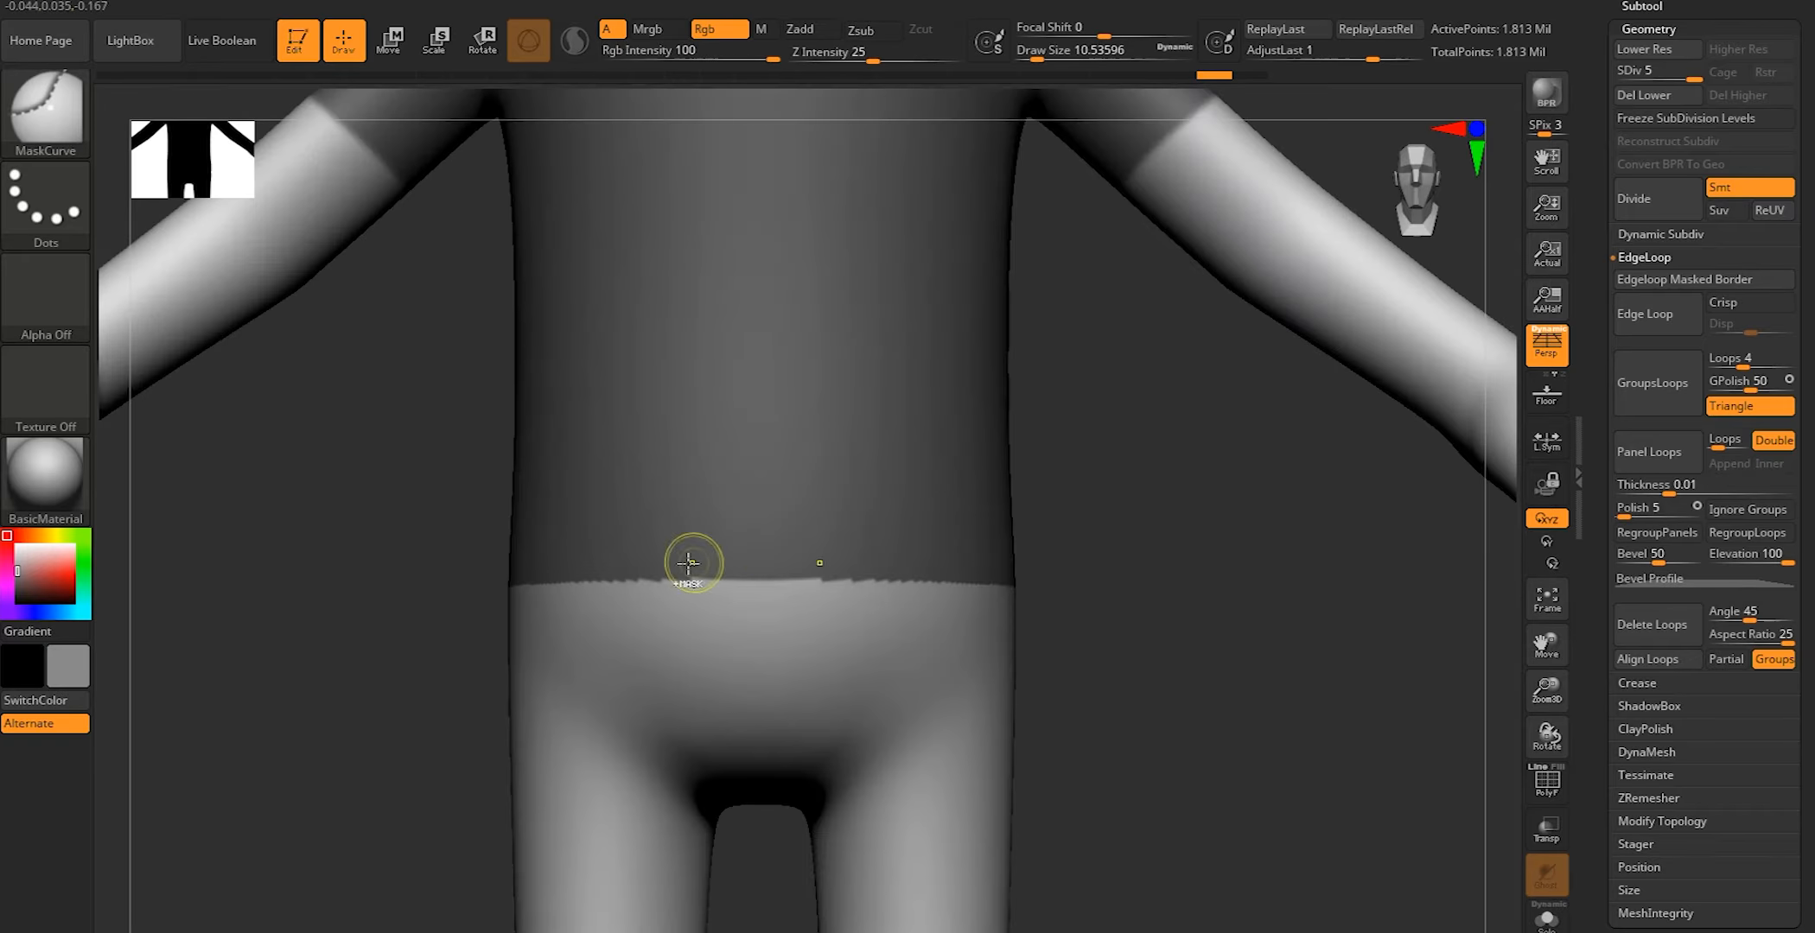
ctrl+drag(647, 551, 571, 558)
mouse_move(968, 553)
right_down()
mouse_move(843, 548)
mouse_move(1080, 605)
right_up()
ctrl+alt+drag(1114, 673, 484, 571)
mouse_move(1037, 562)
right_down()
mouse_move(499, 563)
mouse_move(1272, 437)
right_up()
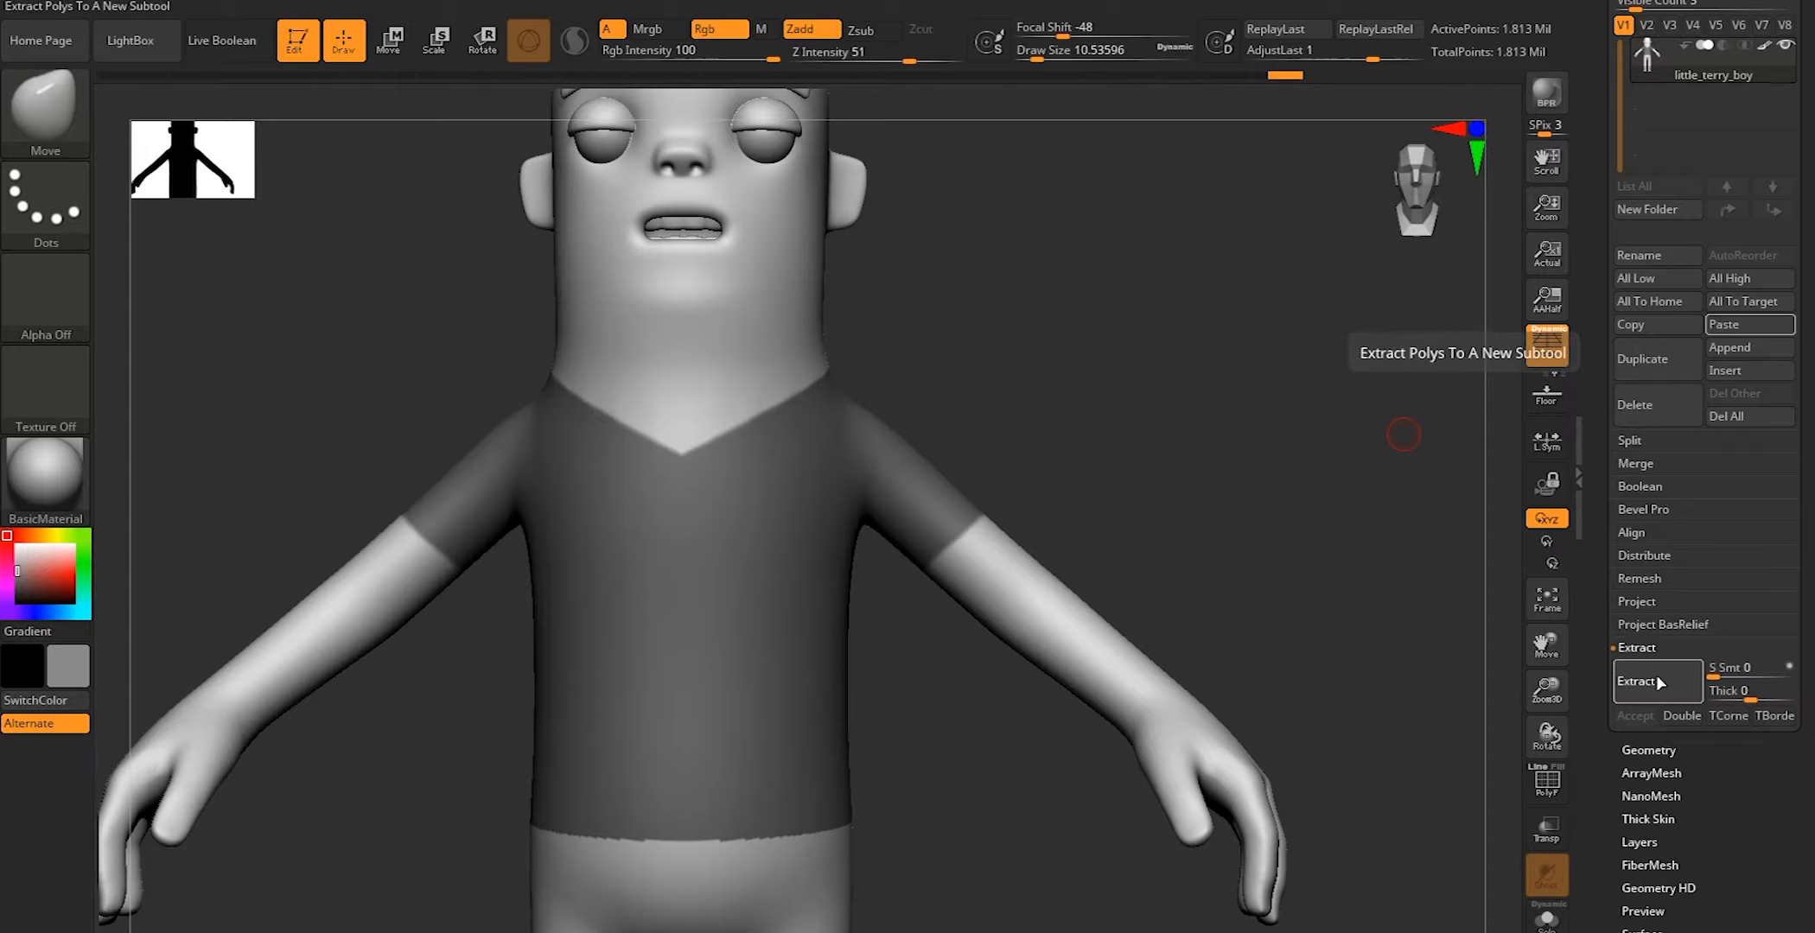
Extract the masked area as a new subtool with smoothing 0 and thickness 0, and isolate the resulting shirt
alt+right_drag(962, 424, 1133, 440)
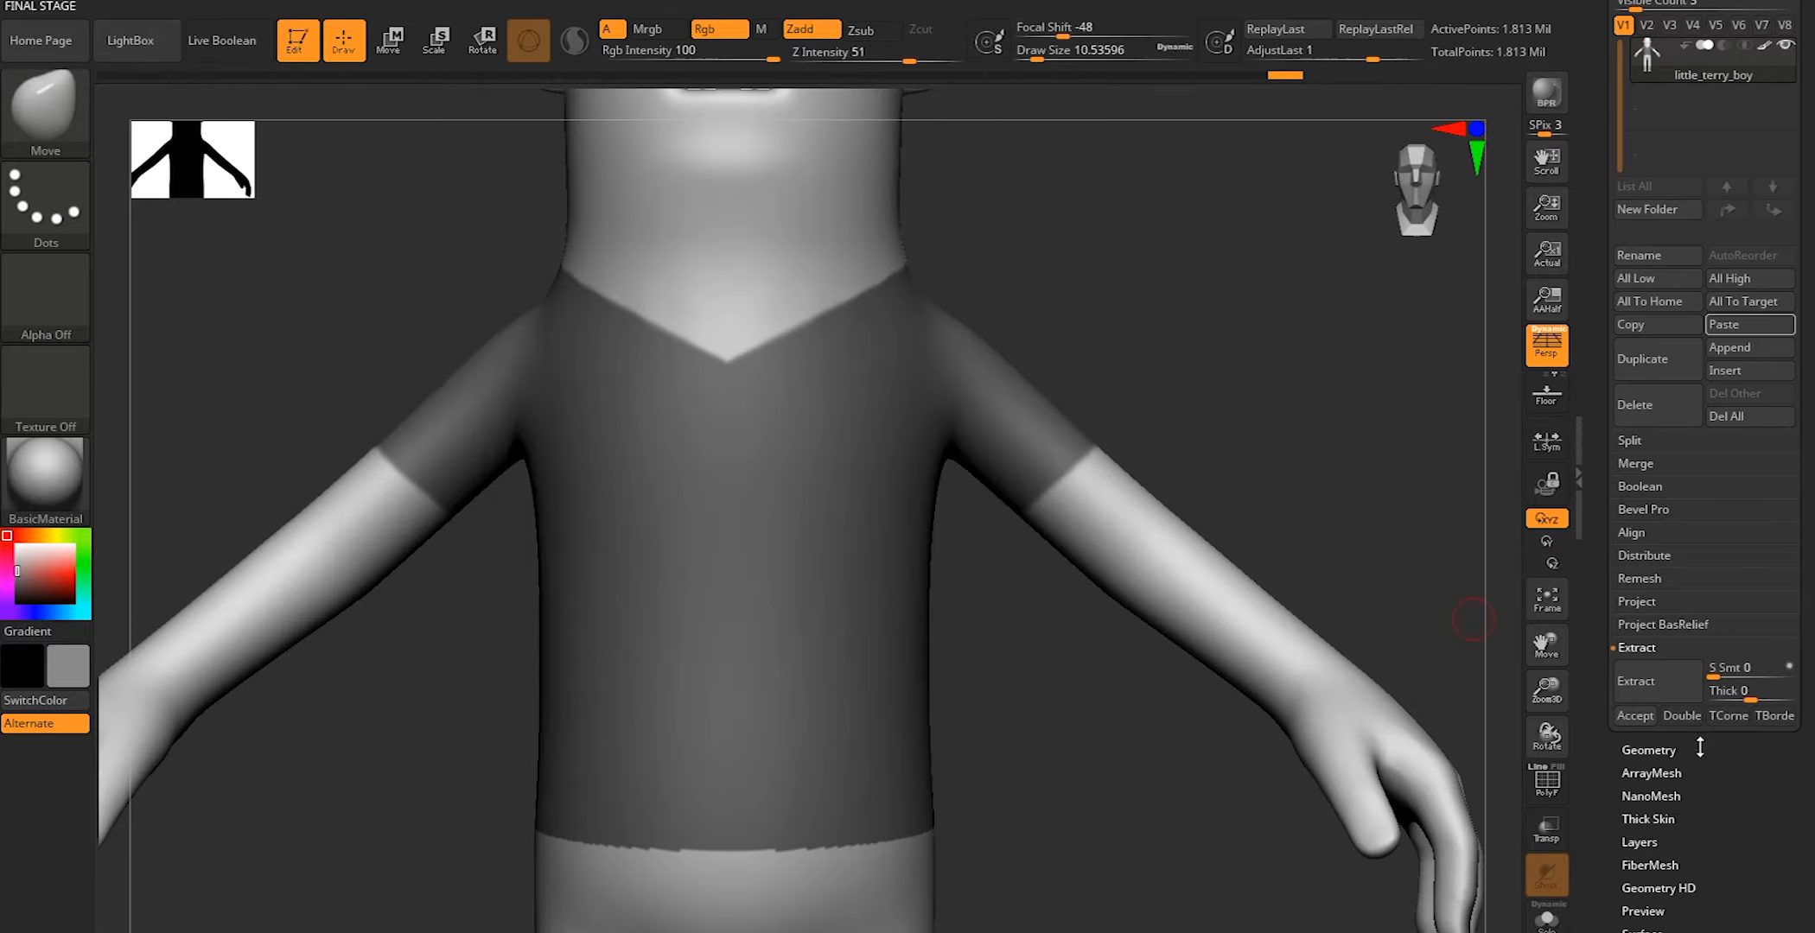
click(1634, 717)
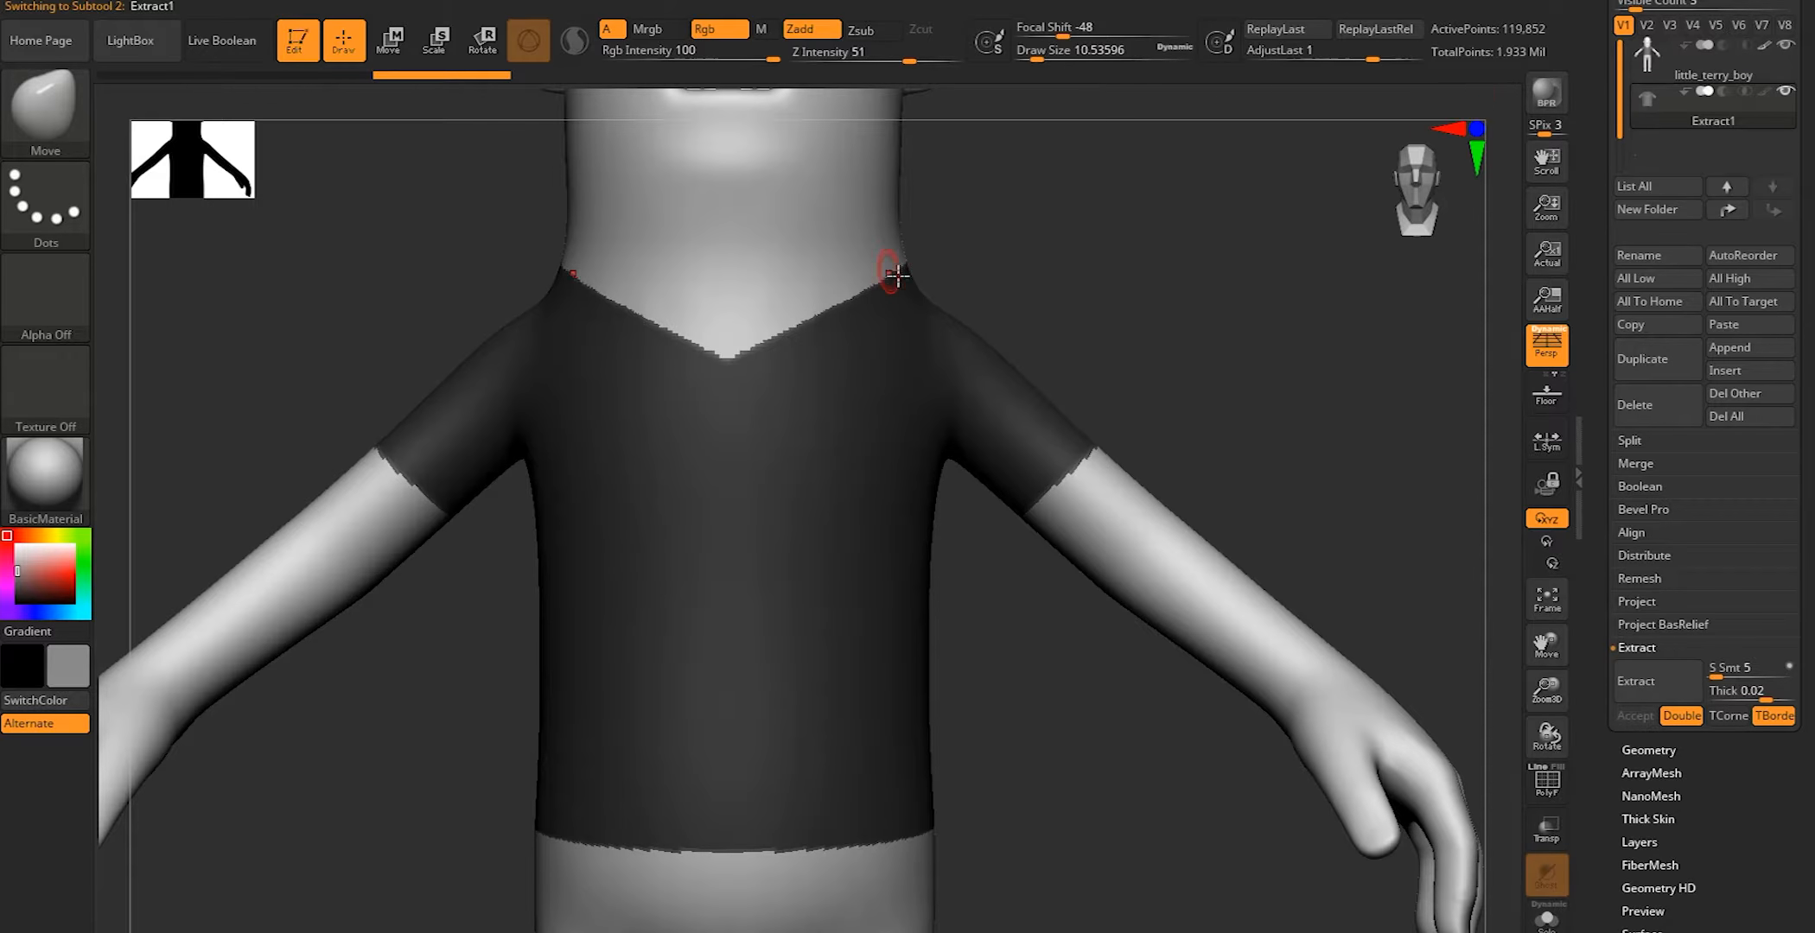
click(1546, 925)
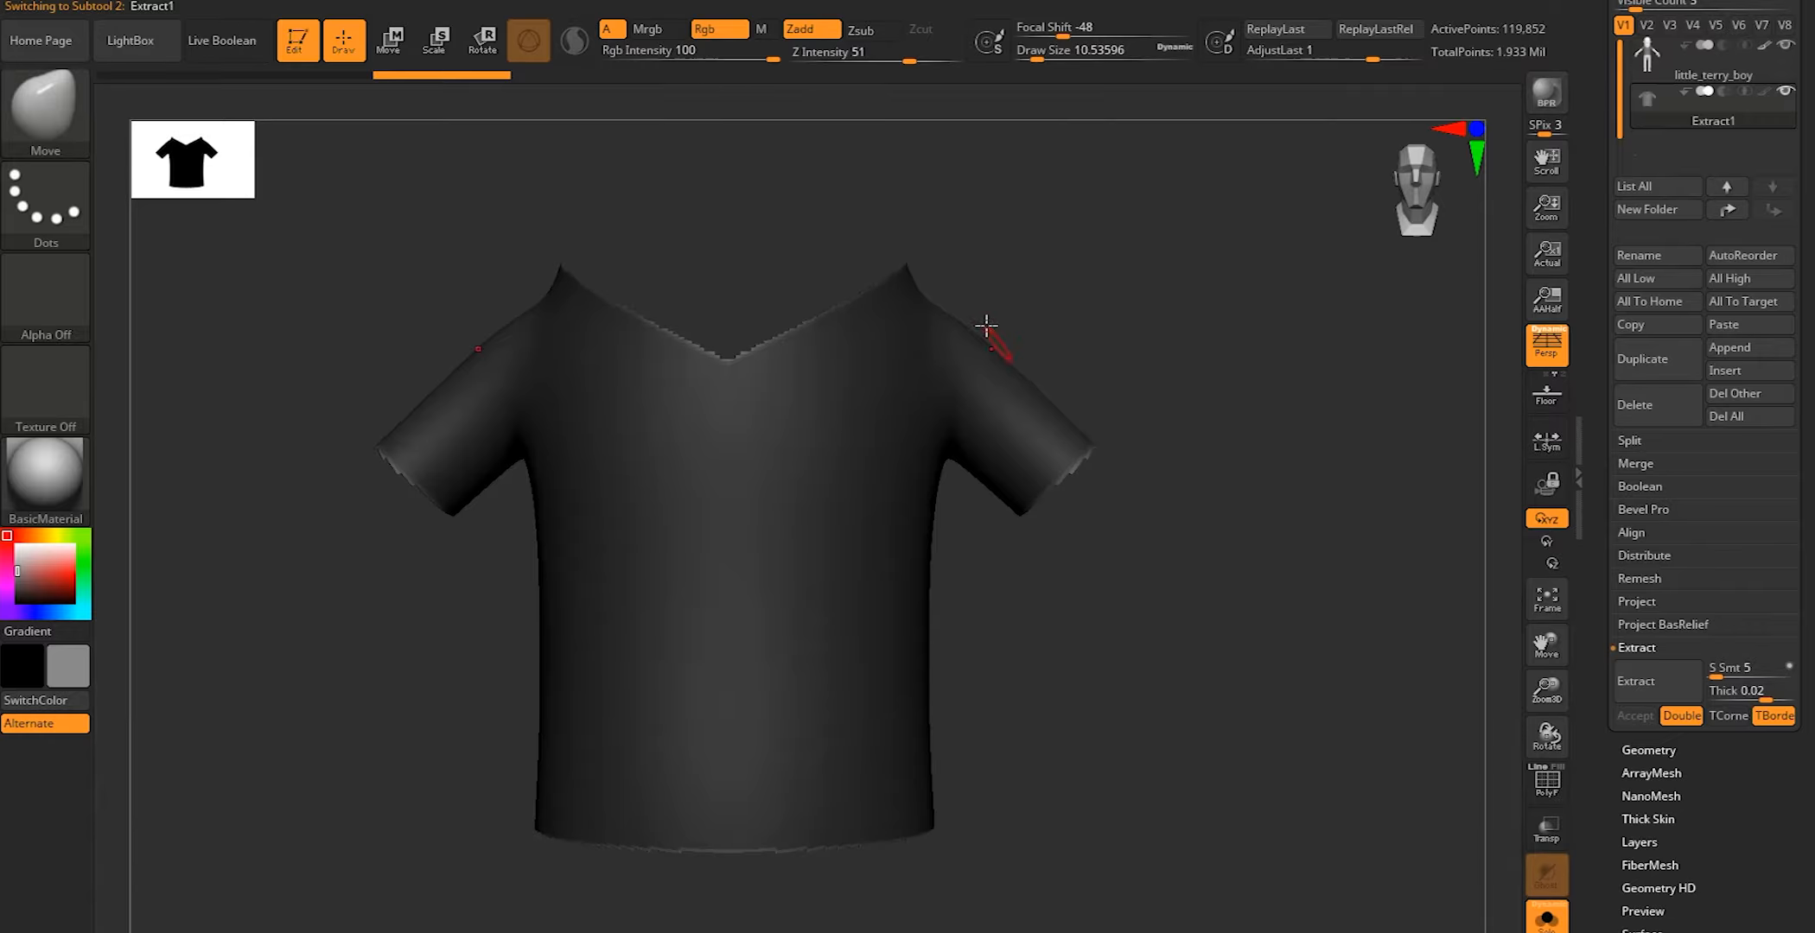
Clear the mask on the extracted shirt and ZRemesh it into an even grid of quads
right_drag(984, 328, 1252, 296)
ctrl+drag(1252, 296, 1193, 299)
right_drag(1166, 283, 1089, 295)
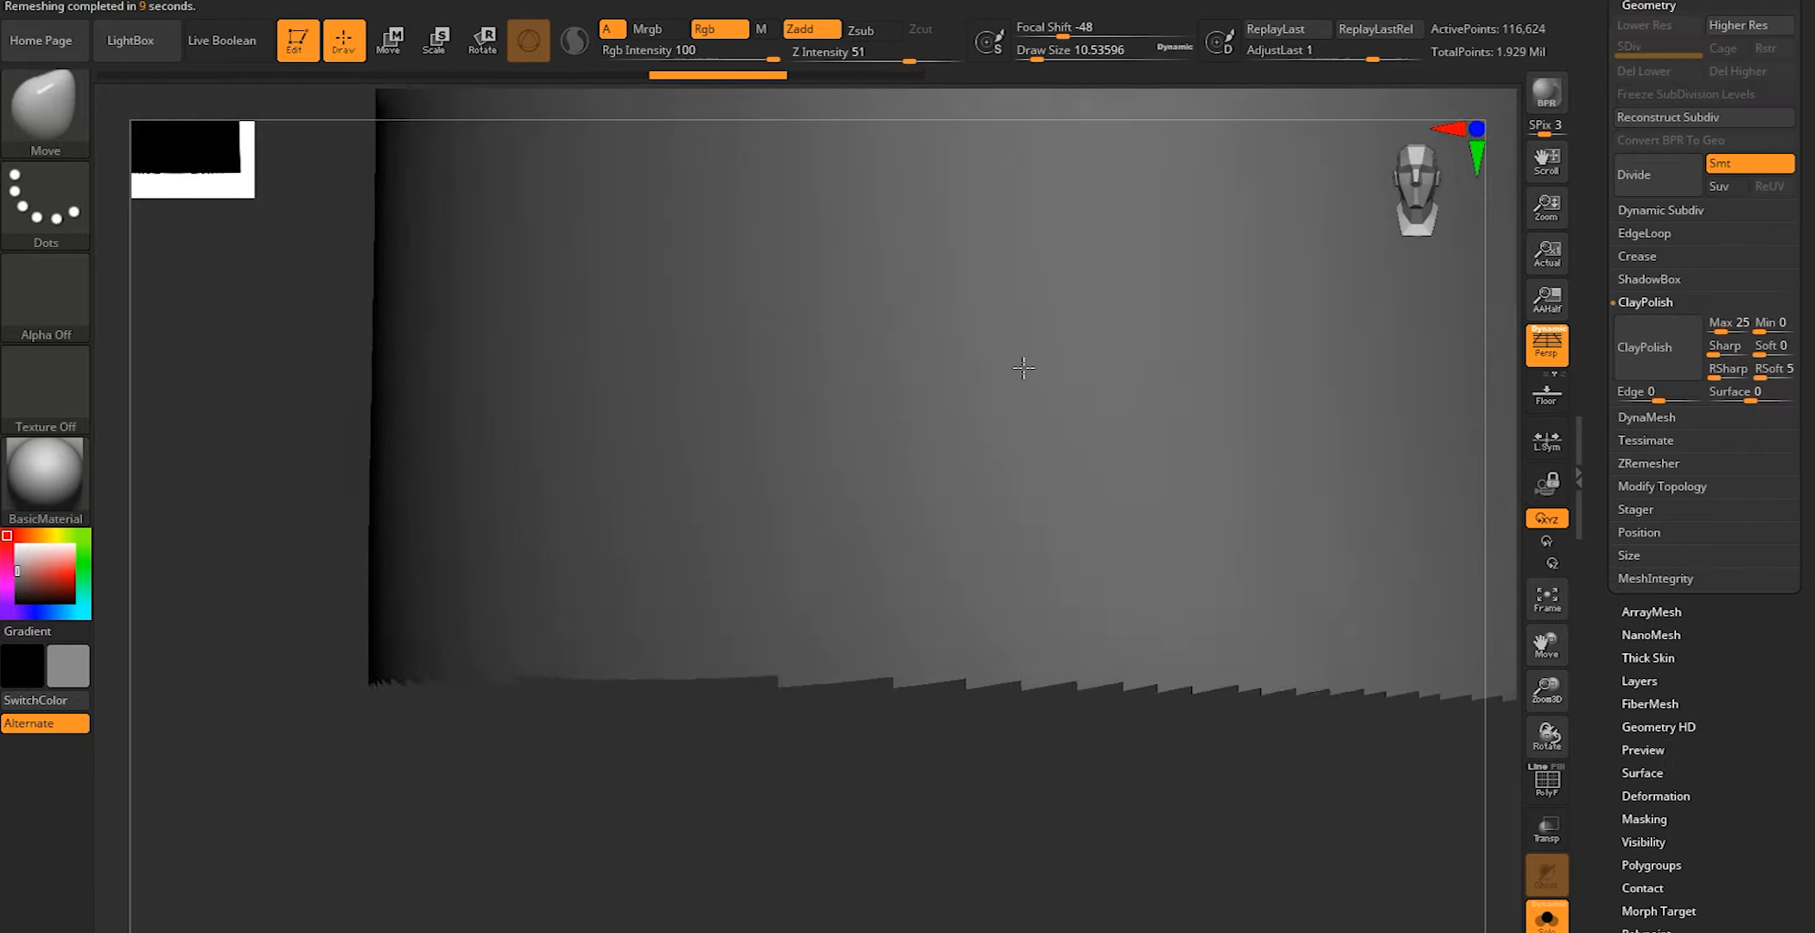
Try to smooth the jagged neckline border with ClayPolish at an Edge value of 92
right_drag(1037, 329, 689, 283)
drag(1658, 393, 1690, 392)
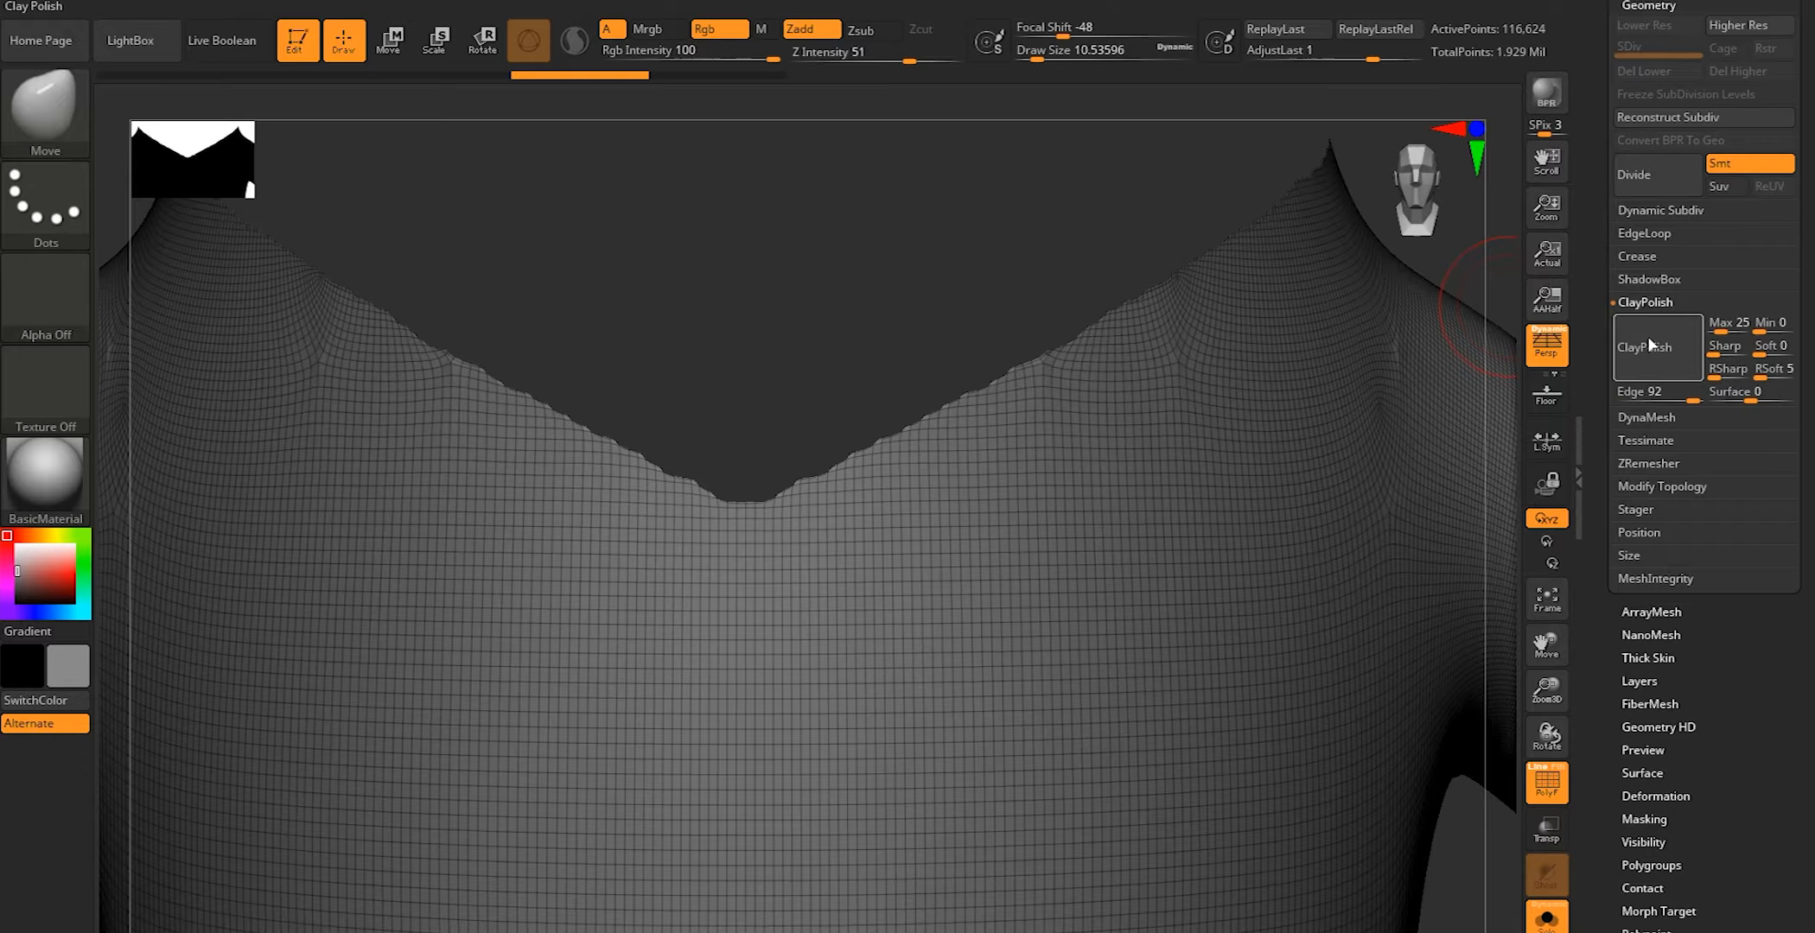
key(ctrl)
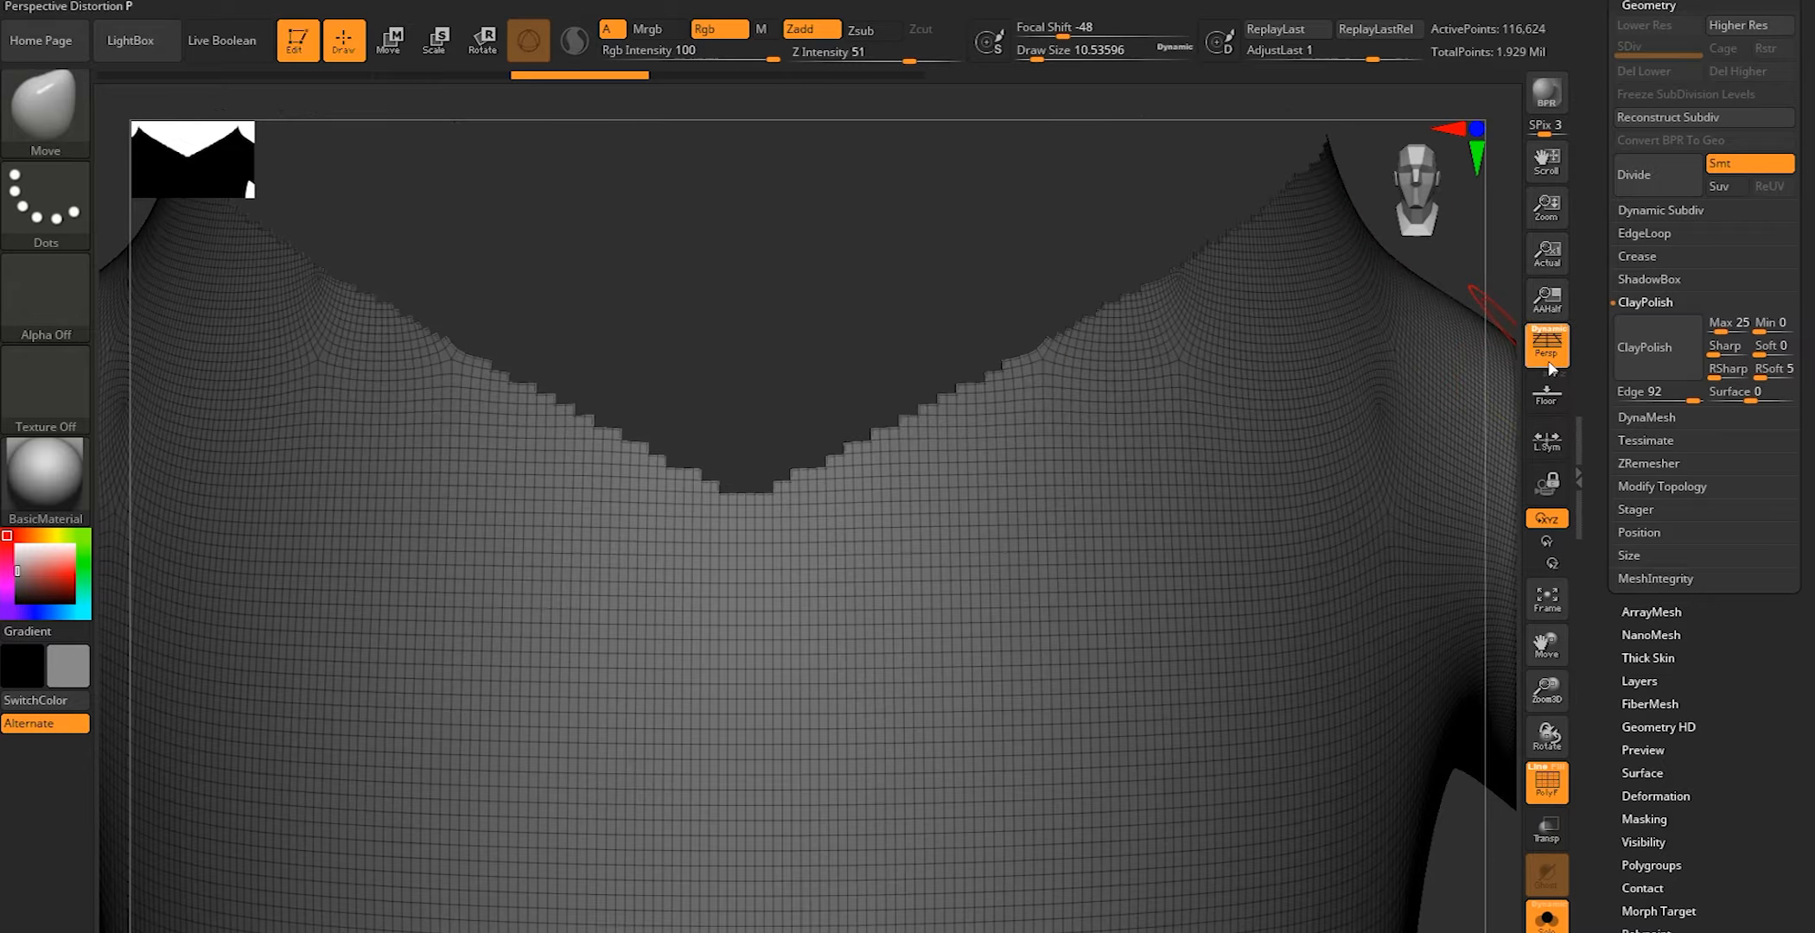
ZRemesh the shirt into a low-poly mesh with the target polygon count at 1.05359 and Adapt enabled
click(1626, 372)
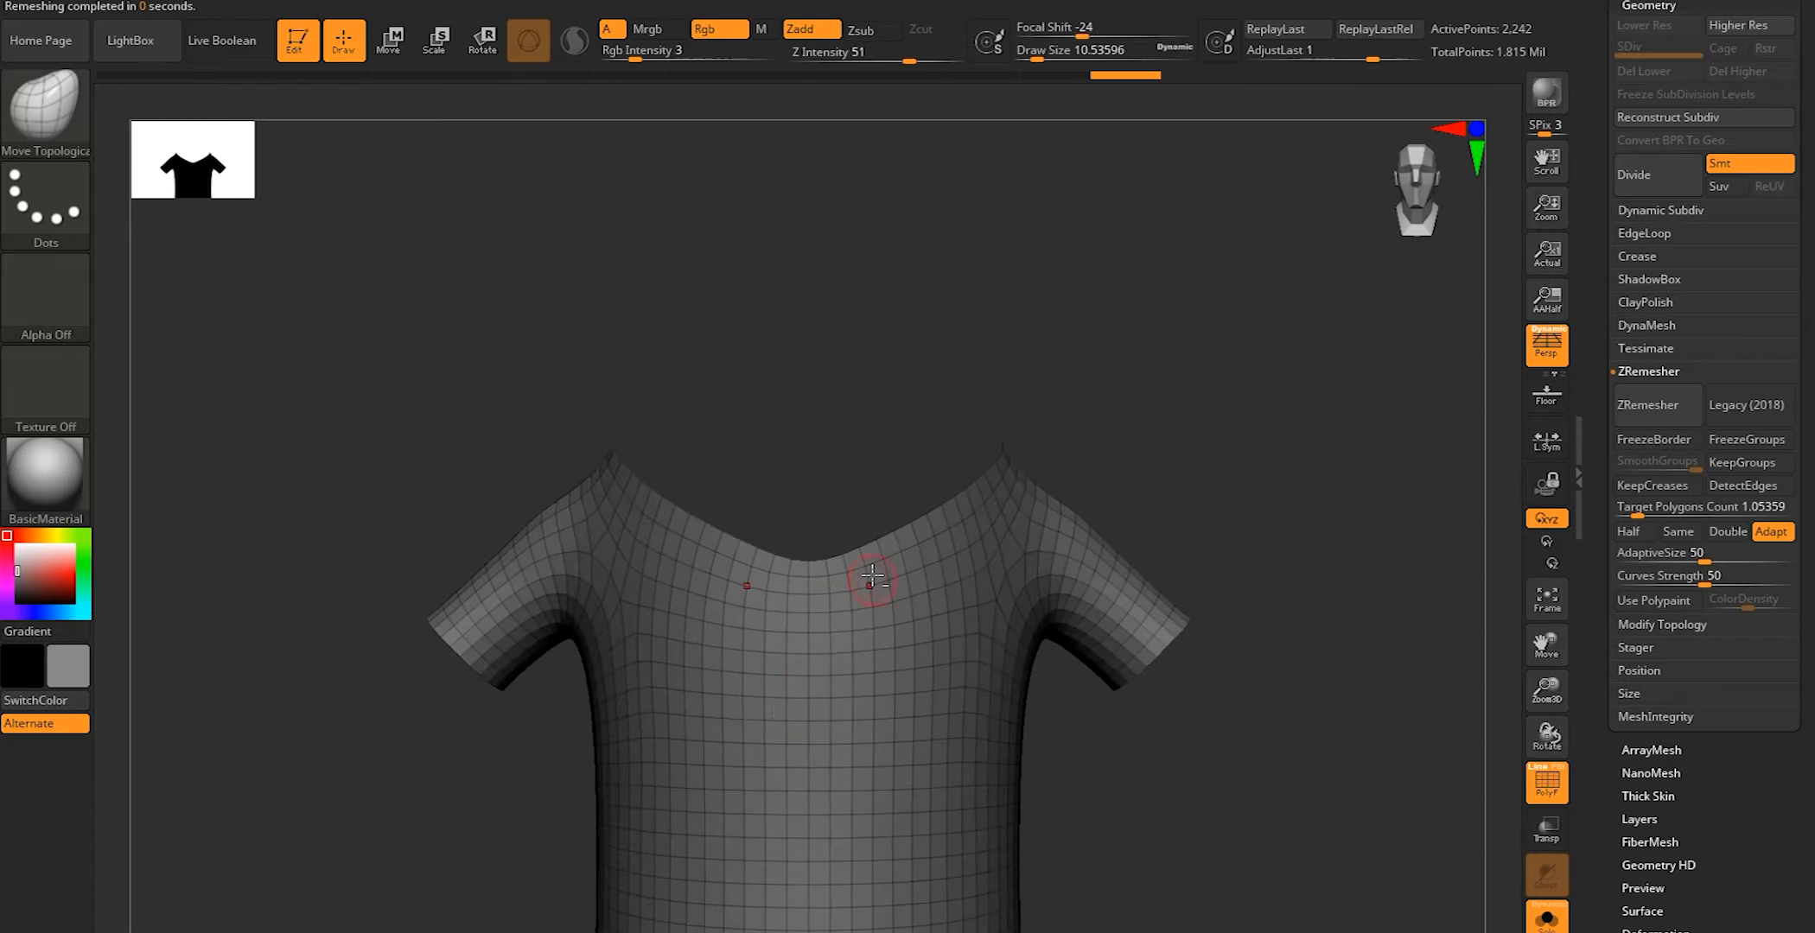
mouse_move(859, 589)
right_down()
mouse_move(924, 579)
mouse_move(1302, 707)
mouse_move(1138, 600)
mouse_move(1115, 636)
mouse_move(1102, 616)
mouse_move(1203, 616)
mouse_move(1090, 600)
mouse_move(1186, 591)
right_up()
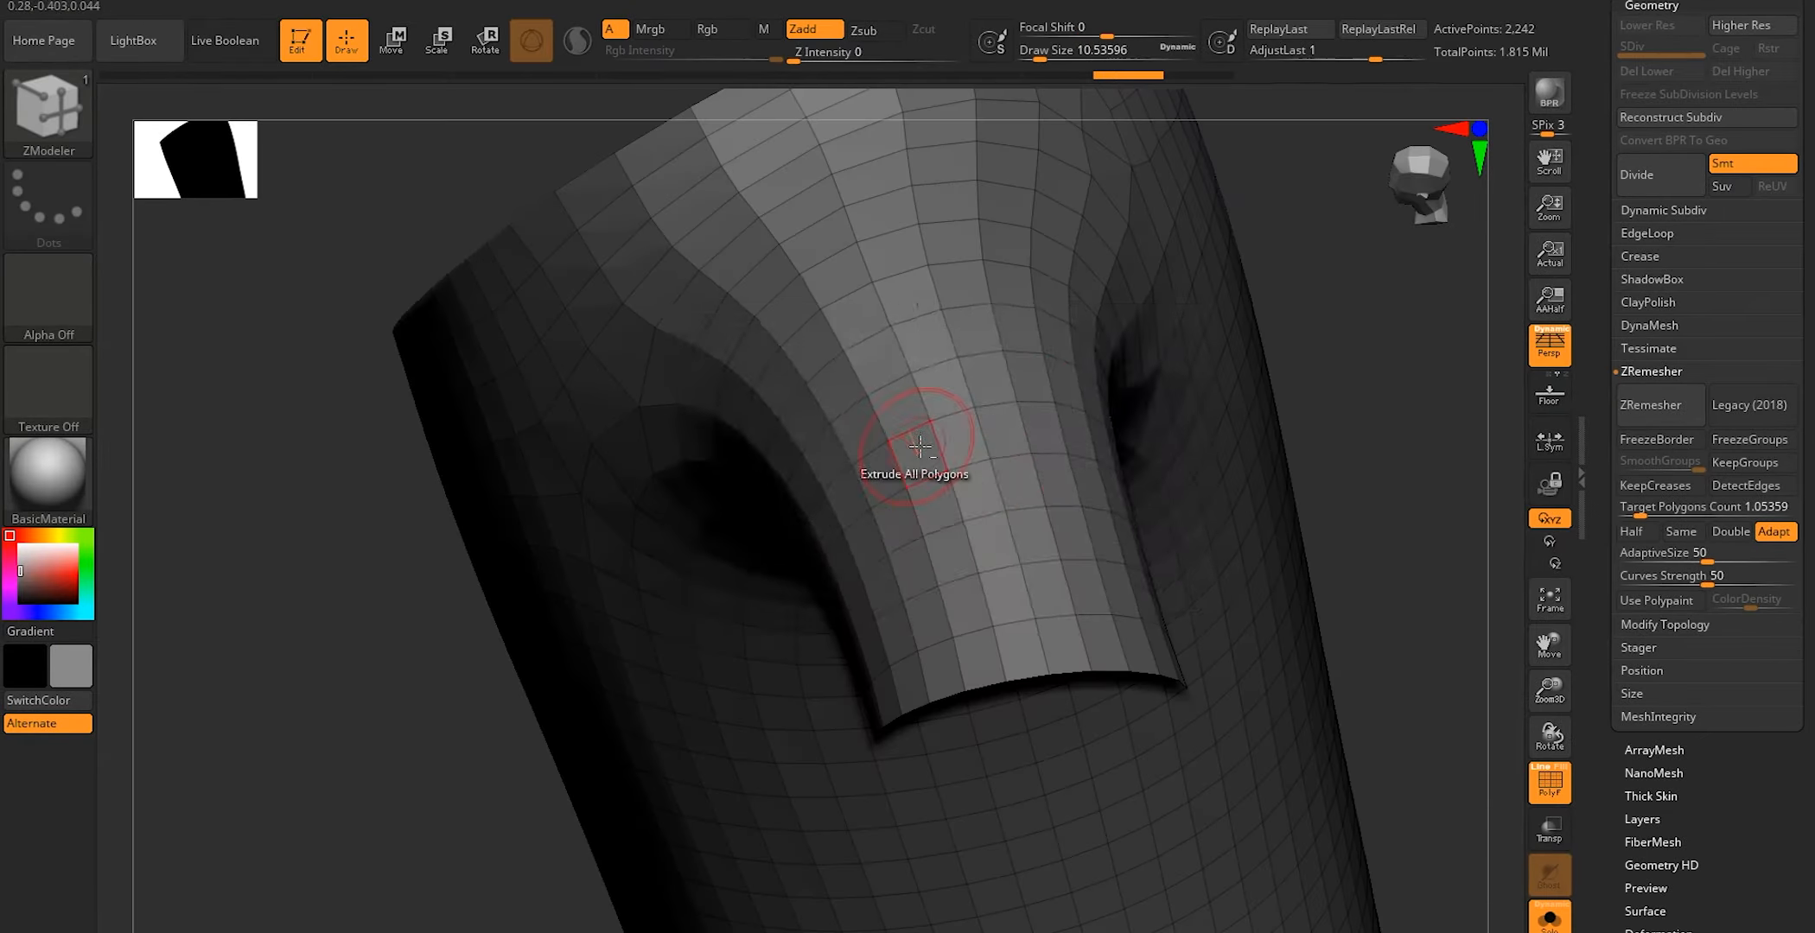
Insert closely spaced edge loops with the ZModeler brush for the shoulder seams, neckline band, armholes and sleeve cuffs
key(space)
click(776, 380)
click(926, 359)
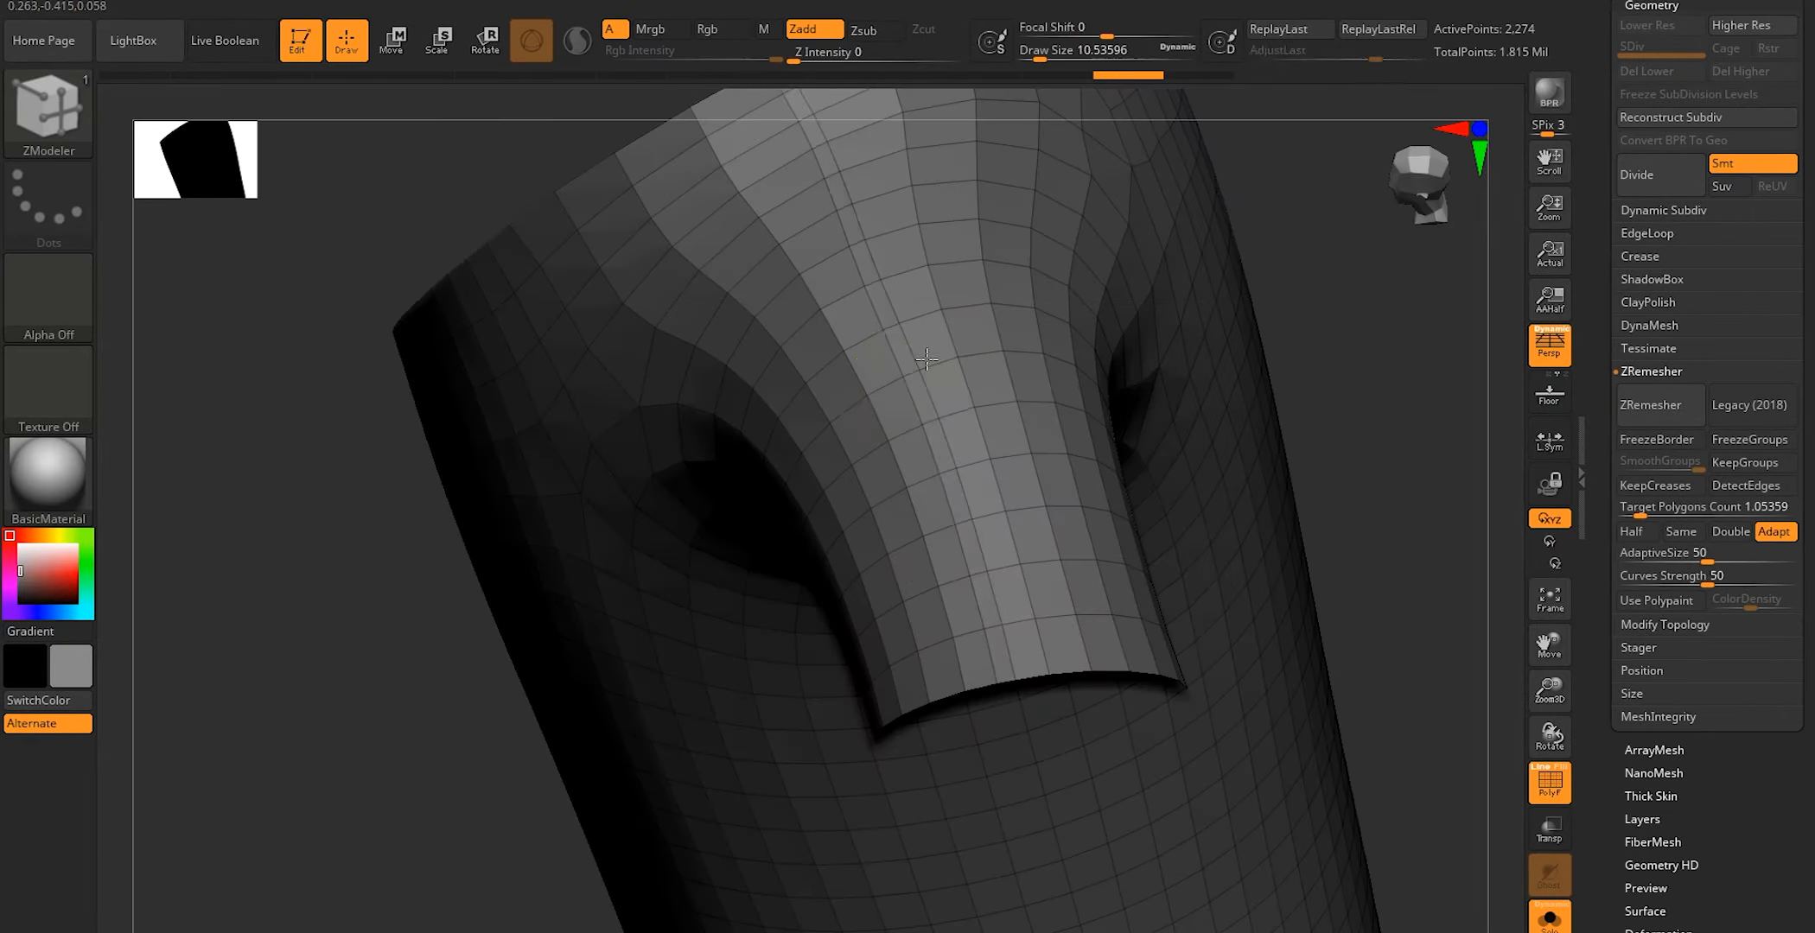
click(920, 356)
right_drag(926, 366, 1215, 560)
click(881, 544)
click(735, 388)
key(space)
click(965, 262)
click(1318, 575)
click(1215, 554)
mouse_move(914, 309)
ctrl+right_down()
mouse_move(919, 538)
mouse_move(871, 648)
mouse_move(754, 393)
mouse_move(940, 496)
mouse_move(1049, 393)
mouse_move(1020, 459)
mouse_move(1175, 428)
ctrl+right_up()
Switch to the Move brush and adjust the shirt's shoulder and neckline borders
key(b)
key(m)
key(v)
drag(1175, 428, 1163, 389)
mouse_move(1162, 389)
right_down()
mouse_move(1055, 363)
mouse_move(956, 293)
mouse_move(778, 268)
right_up()
key(space)
drag(775, 268, 768, 268)
mouse_move(768, 268)
right_down()
mouse_move(829, 346)
mouse_move(908, 397)
right_up()
drag(907, 398, 903, 434)
mouse_move(903, 434)
right_down()
mouse_move(734, 316)
mouse_move(790, 385)
mouse_move(722, 423)
right_up()
Pull the front neckline and its band into a sharp V with the Move brush, reducing the draw size to about 9.4
key(space)
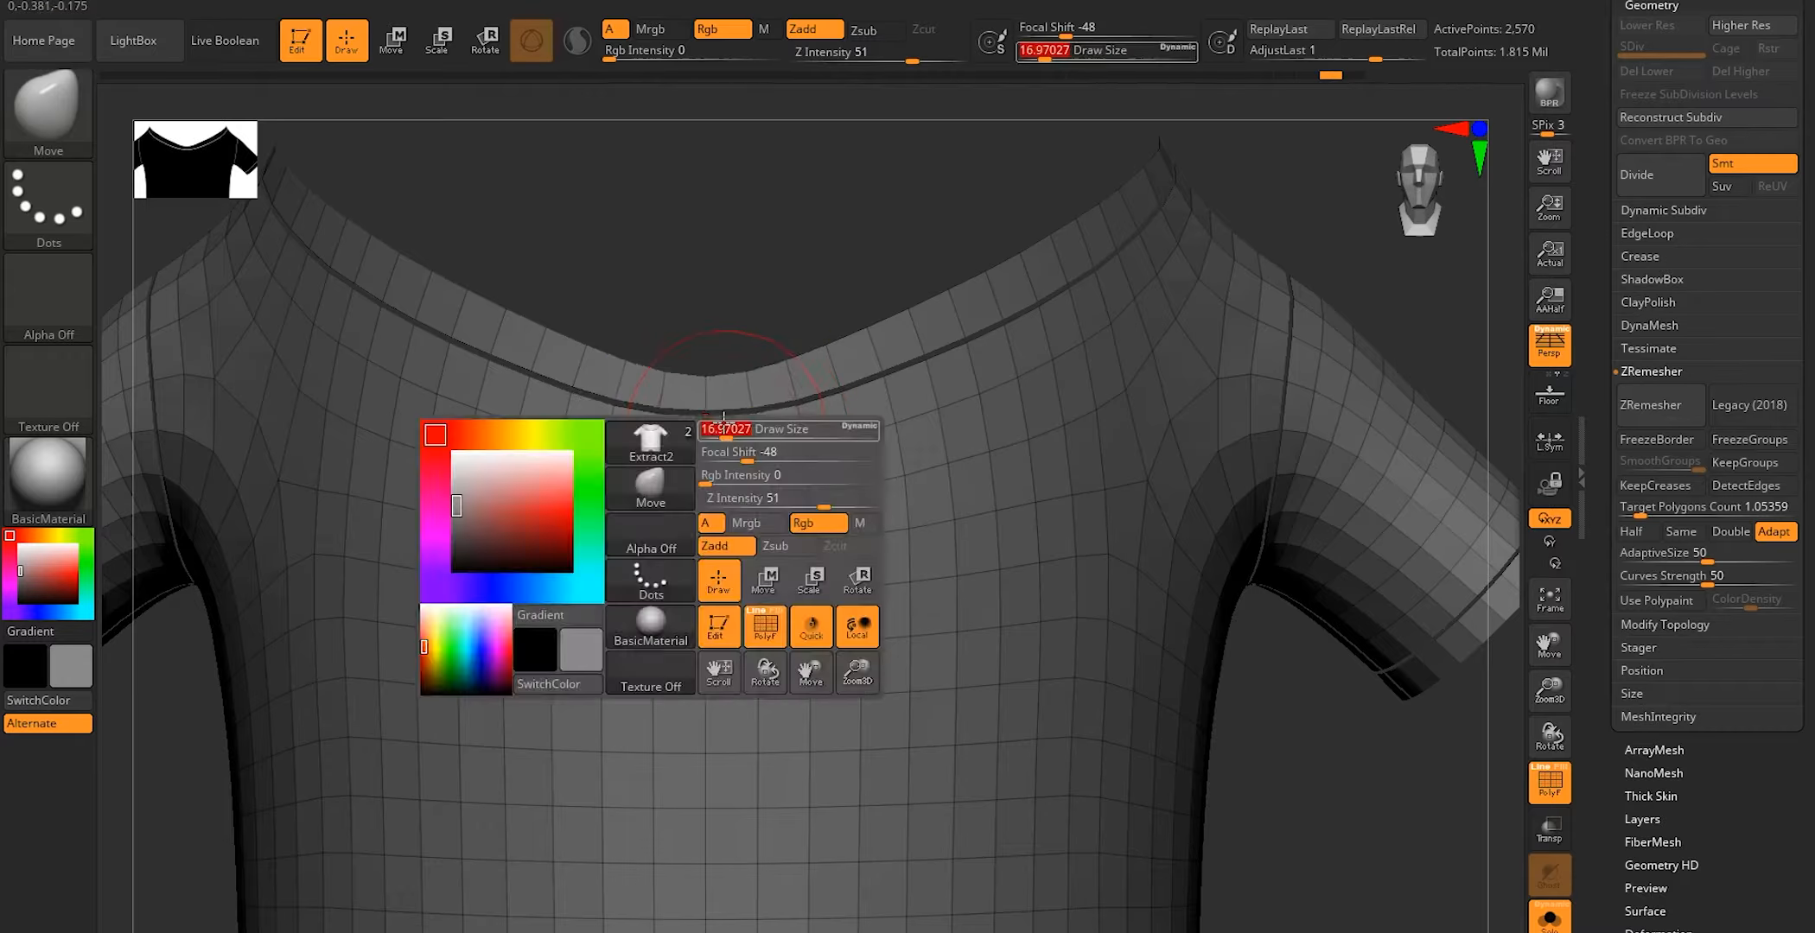
drag(723, 424, 730, 424)
drag(730, 398, 733, 377)
ctrl+right_drag(733, 377, 822, 381)
ctrl+right_drag(441, 330, 779, 475)
key(space)
mouse_move(876, 379)
mouse_down()
mouse_move(923, 379)
mouse_move(855, 423)
mouse_up()
key(space)
mouse_move(1005, 372)
ctrl+right_down()
mouse_move(854, 432)
mouse_move(857, 356)
ctrl+right_up()
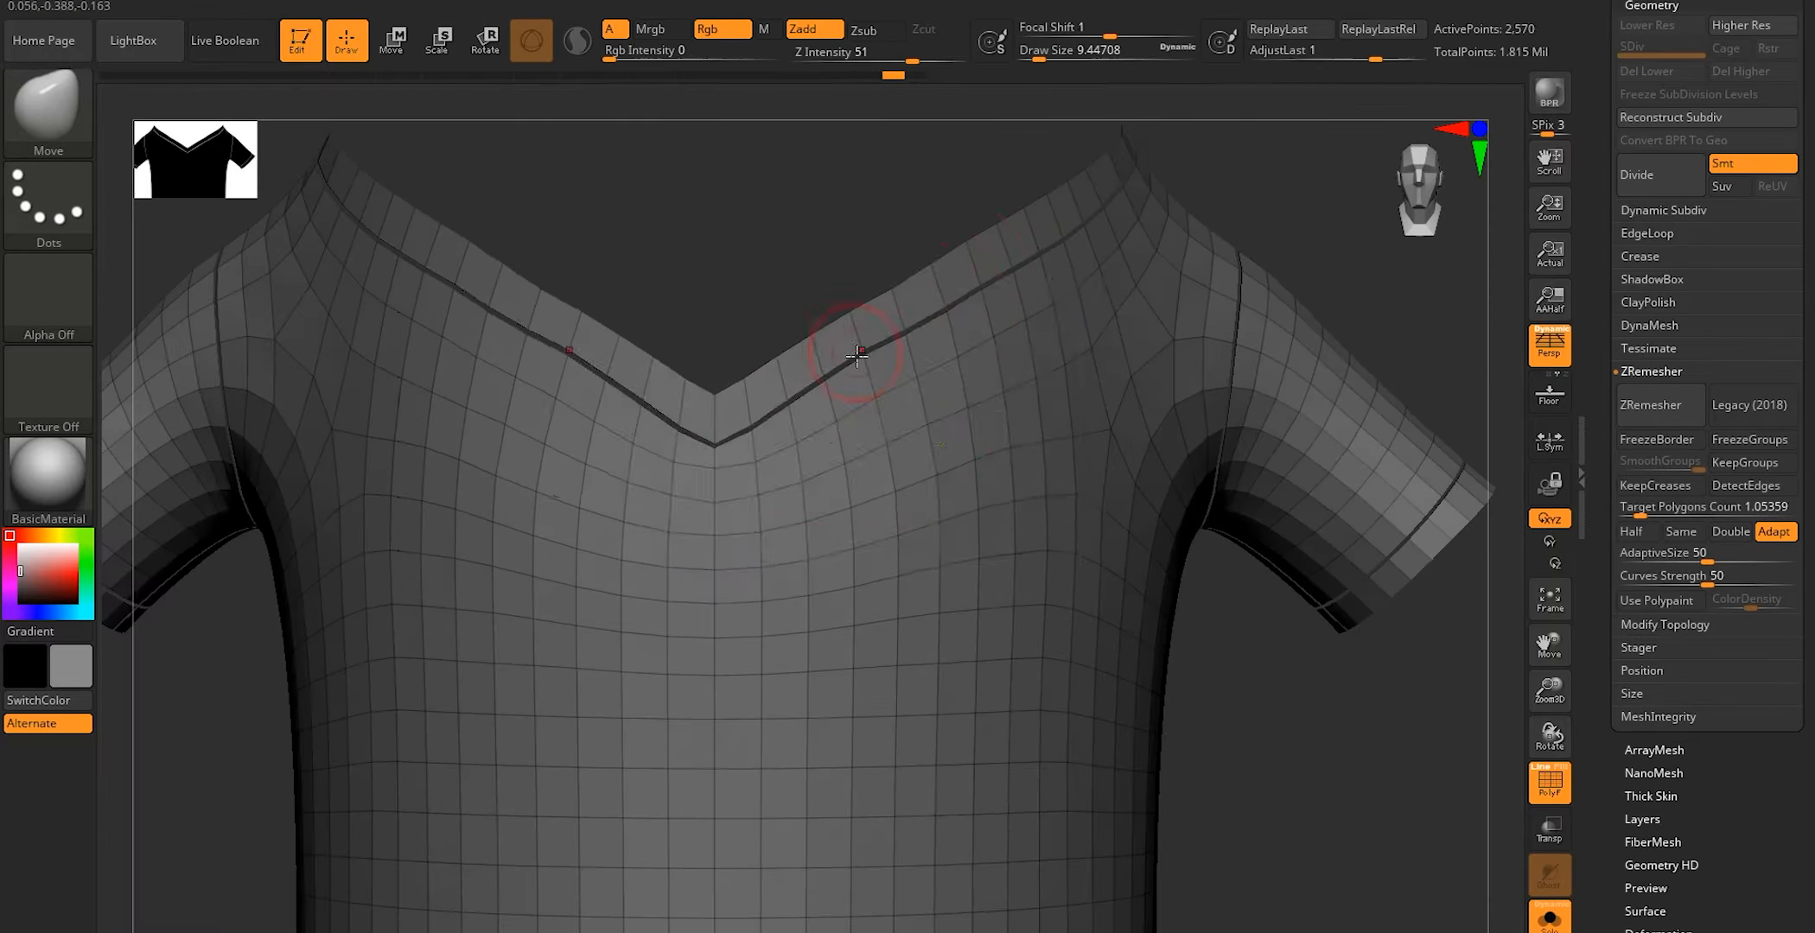
drag(968, 290, 966, 280)
ctrl+right_drag(966, 280, 790, 320)
Work the narrow seam strips at the shoulder and armhole into gaps between the shirt panels with the ZModeler brush
key(b)
click(652, 896)
right_drag(692, 553, 735, 380)
mouse_move(735, 380)
ctrl+right_down()
mouse_move(830, 622)
mouse_move(605, 432)
mouse_move(409, 413)
ctrl+right_up()
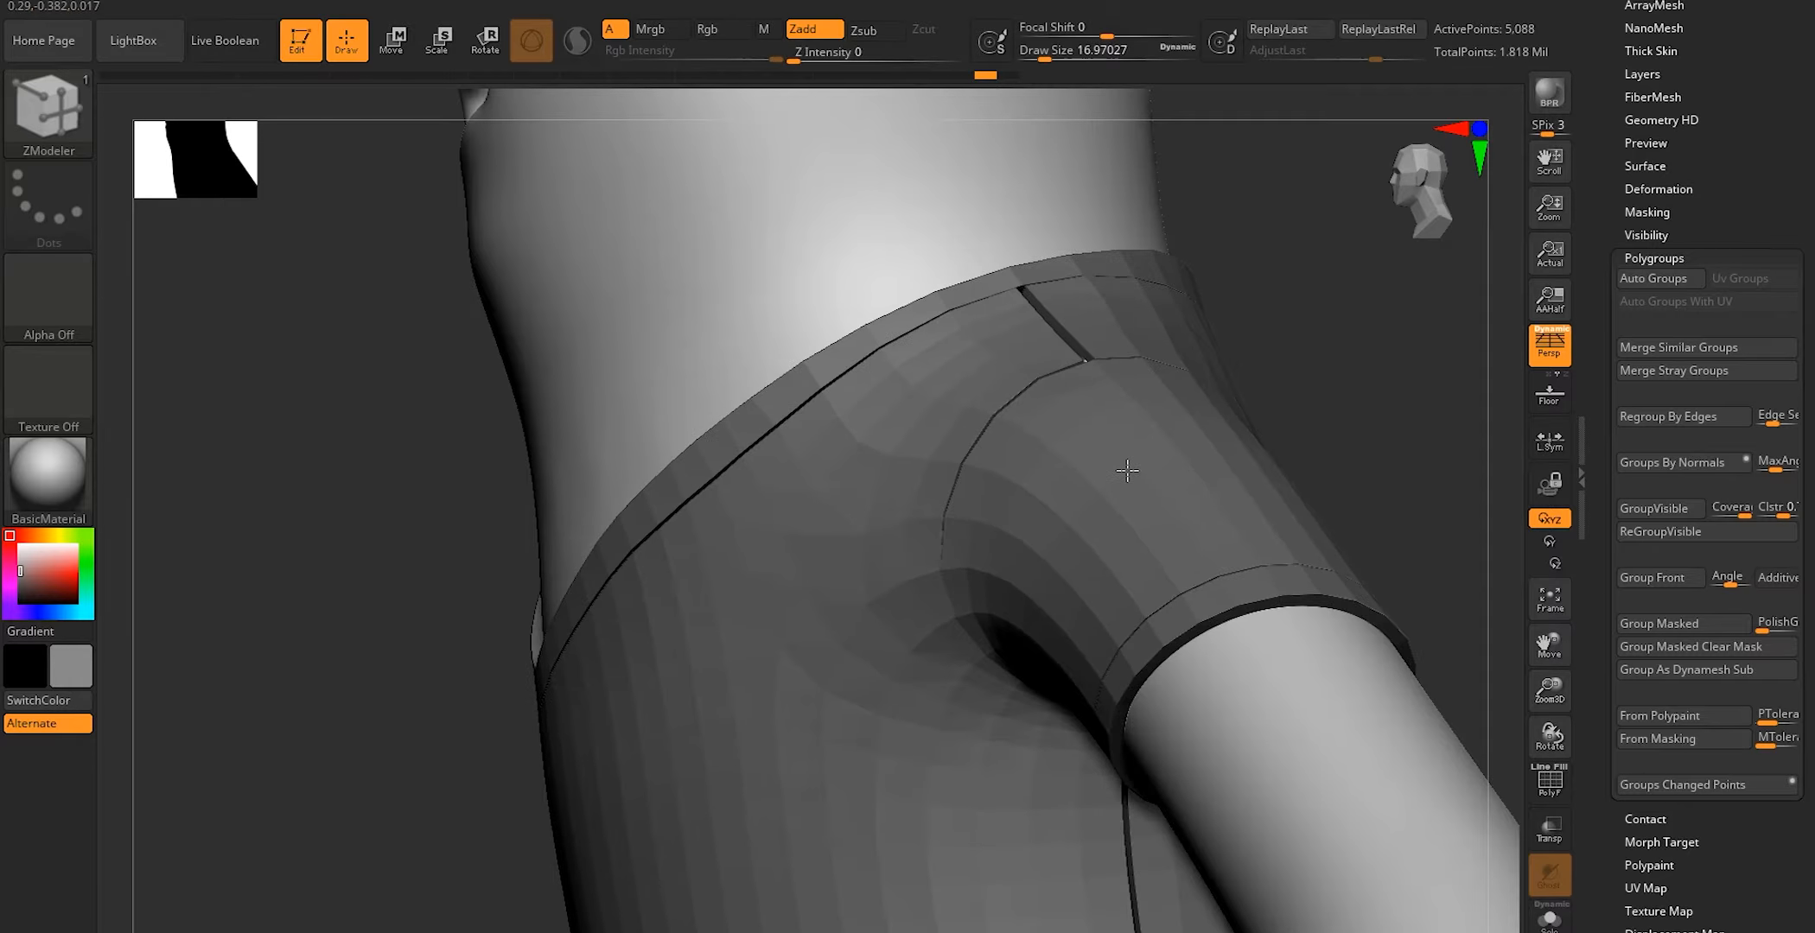
click(1125, 467)
mouse_move(1125, 466)
right_down()
mouse_move(1073, 437)
mouse_move(1317, 385)
right_up()
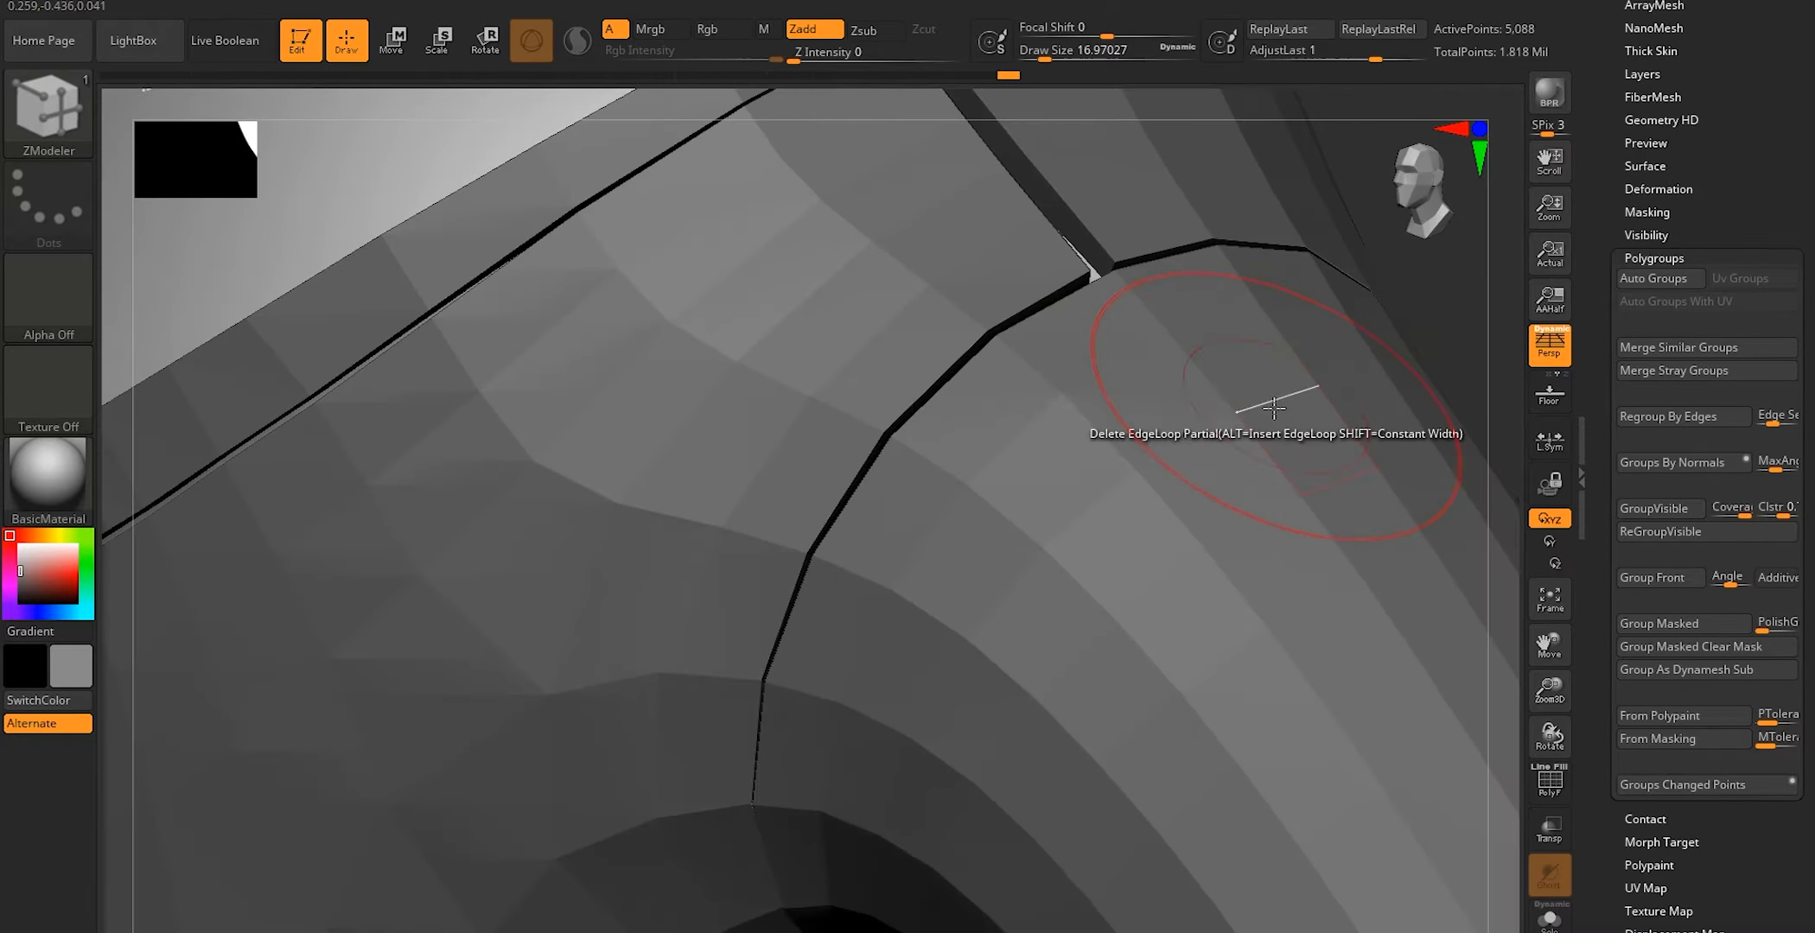
Subdivide the shirt up to subdivision level 3
key(ctrl+d)
mouse_move(1175, 325)
right_down()
mouse_move(1069, 327)
mouse_move(1045, 372)
right_up()
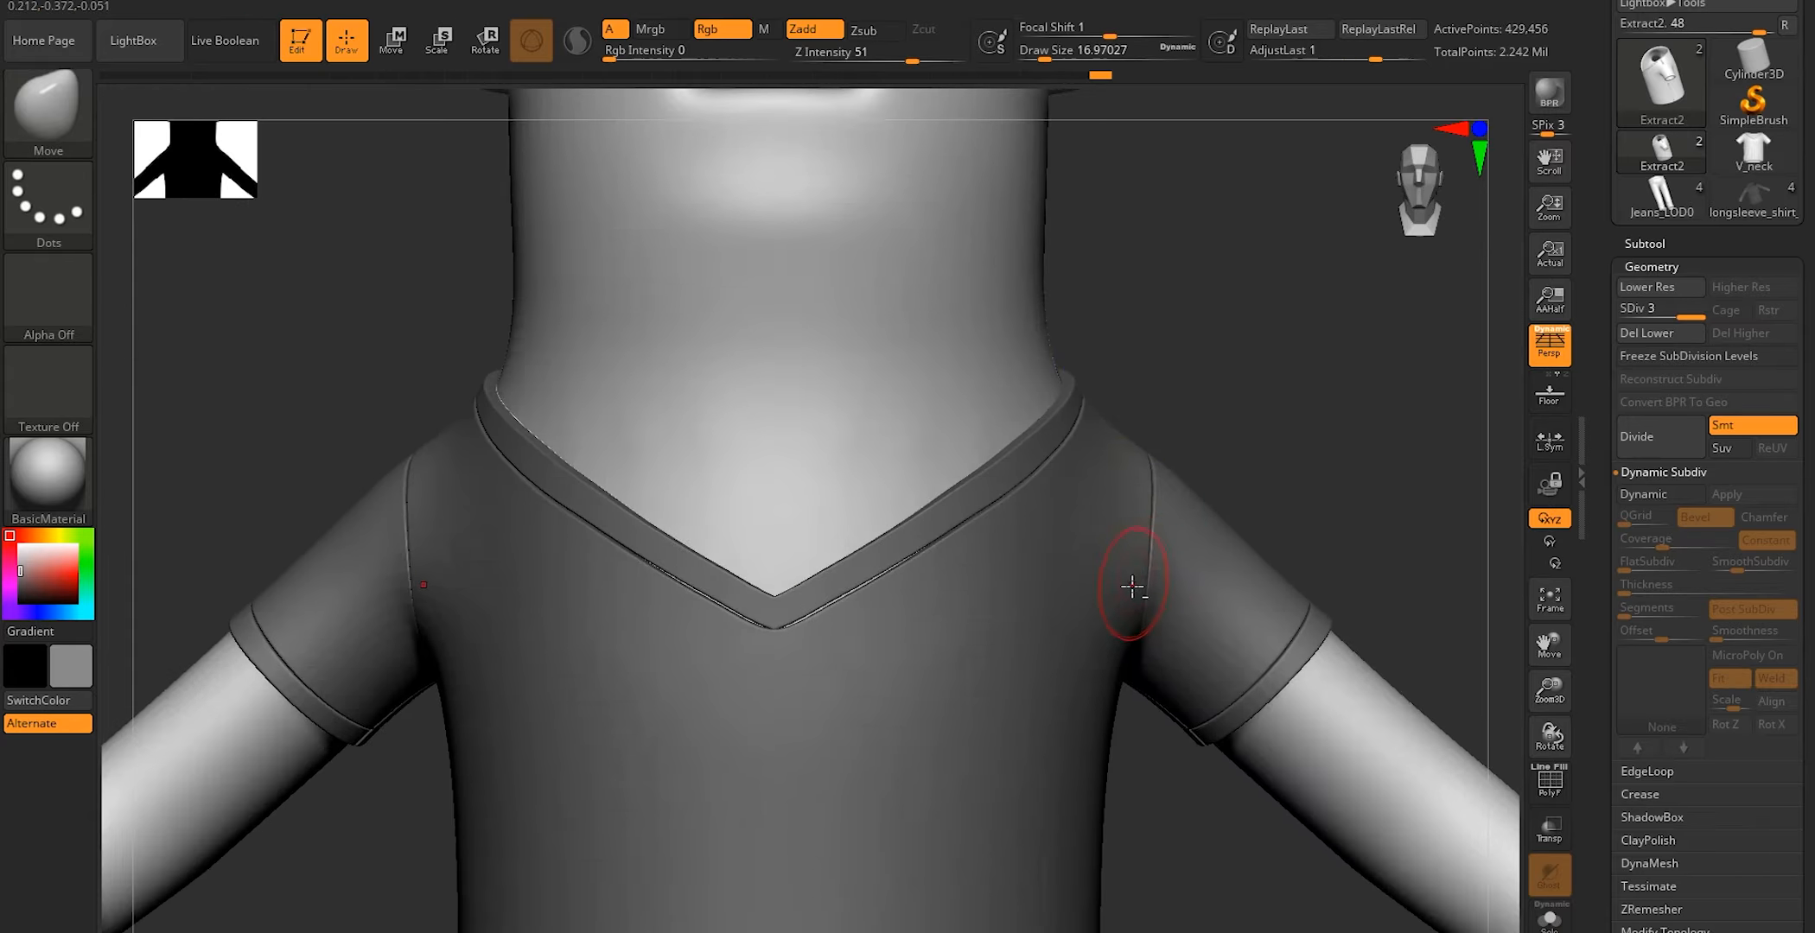
Adjust the open shoulder seam with the Move Topological brush at a draw size of about 56
mouse_move(1132, 586)
alt+right_down()
mouse_move(1231, 389)
mouse_move(1003, 380)
mouse_move(990, 324)
mouse_move(965, 318)
mouse_move(1057, 381)
mouse_move(926, 302)
alt+right_up()
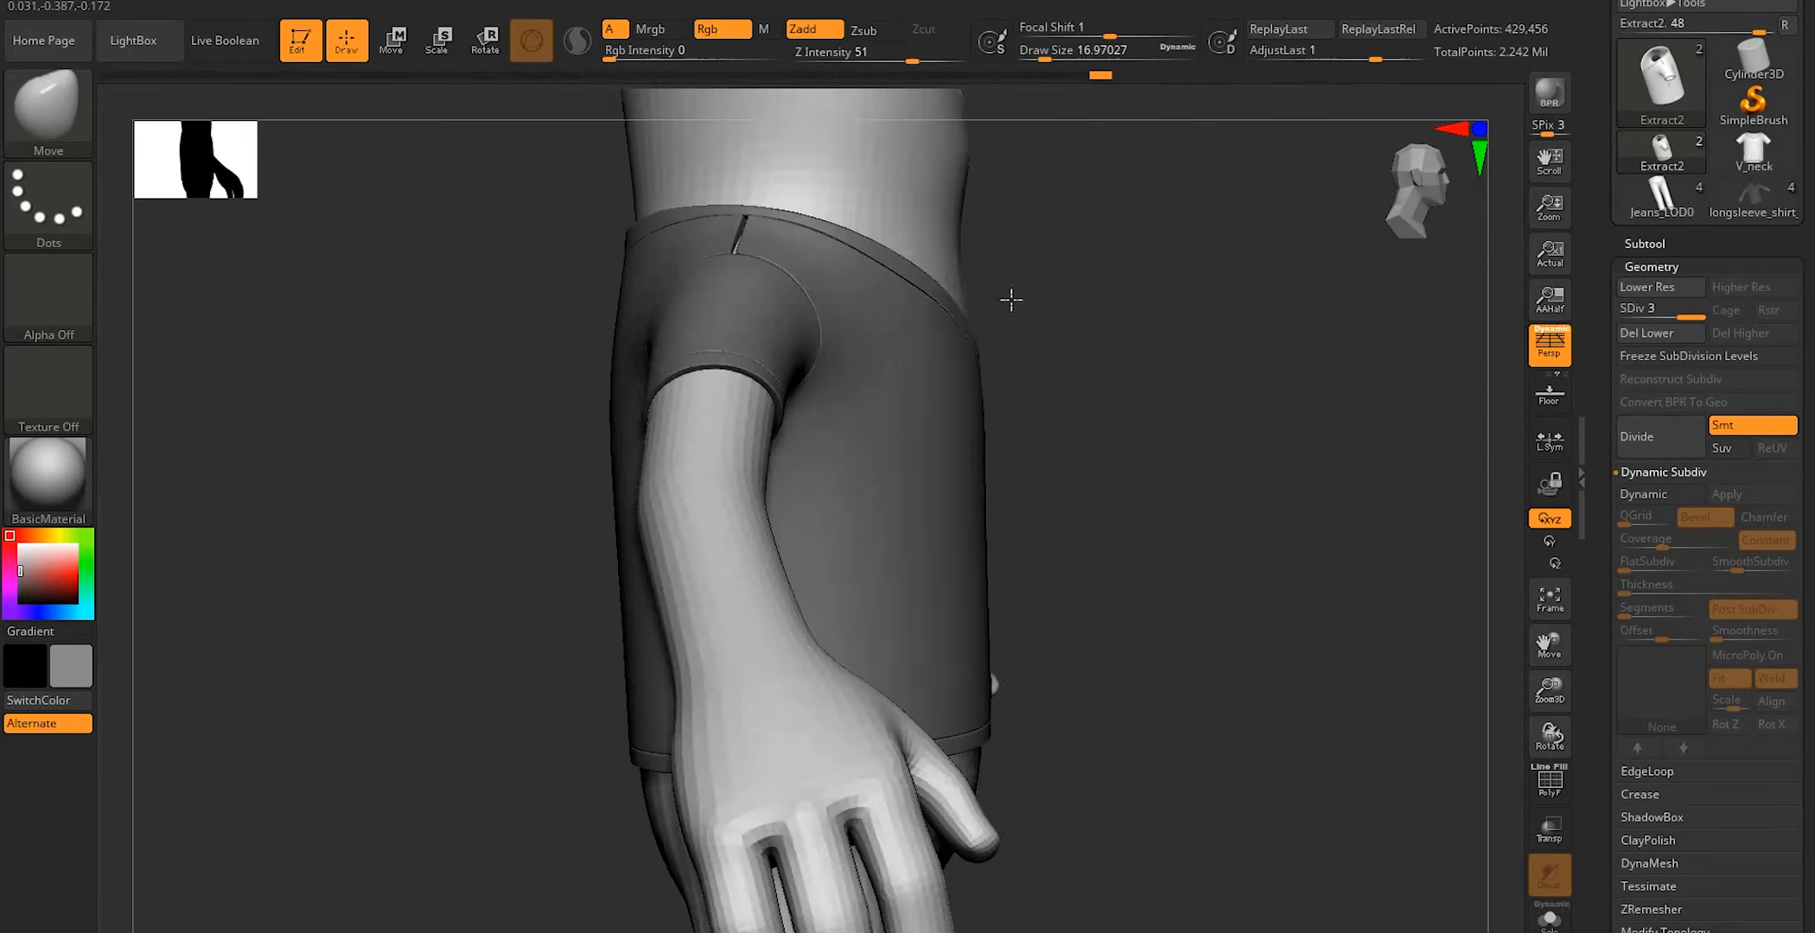
key(b)
key(m)
key(t)
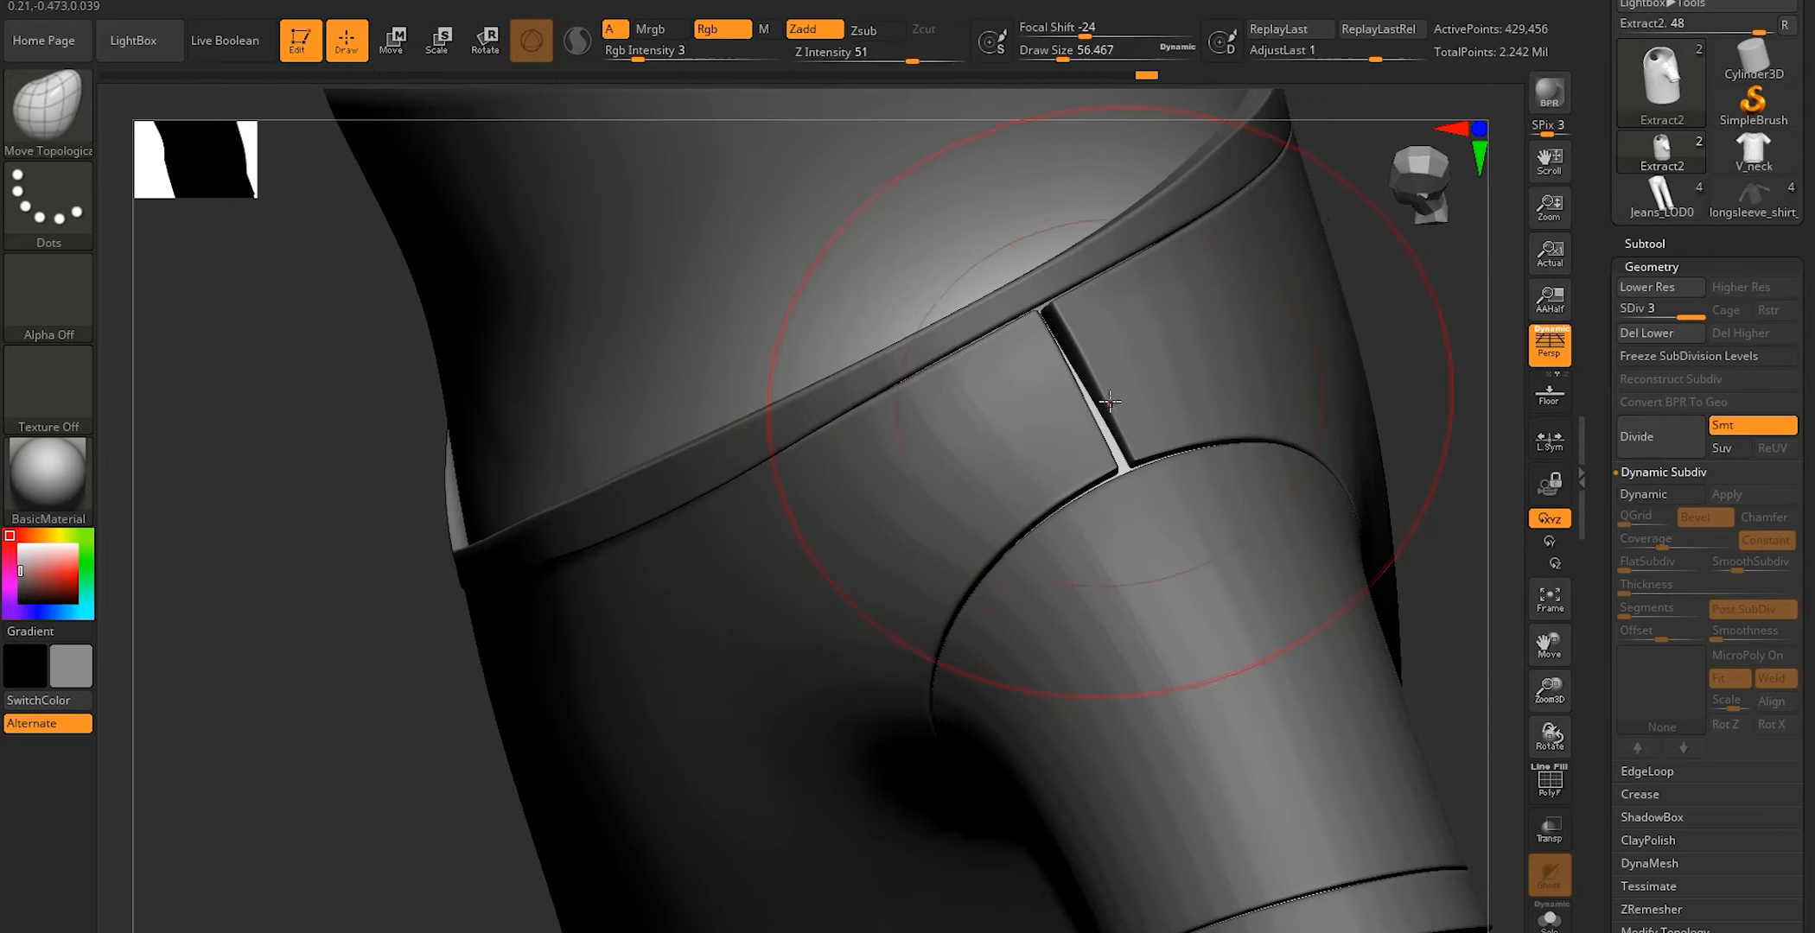
mouse_move(1110, 402)
right_down()
mouse_move(1162, 389)
mouse_move(1124, 363)
mouse_move(1081, 406)
mouse_move(1102, 458)
mouse_move(1108, 385)
mouse_move(1081, 454)
mouse_move(1041, 375)
right_up()
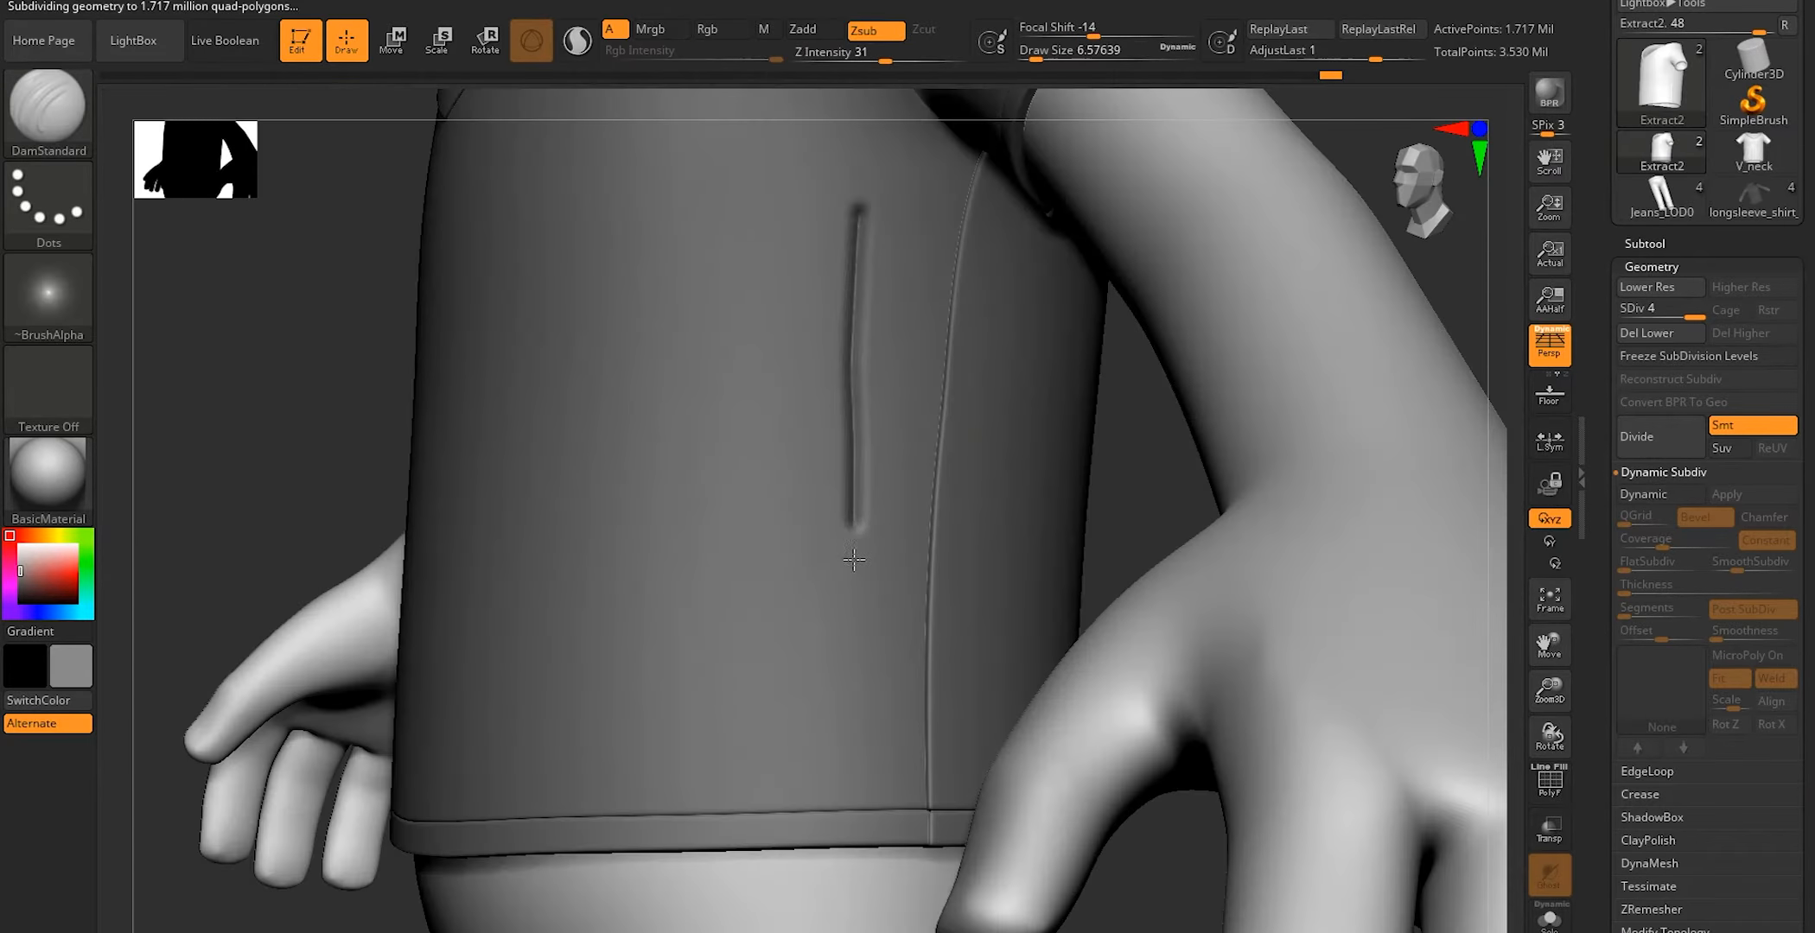
Try carving a long vertical groove on the shirt's front beside the side seam with the DamStandard brush
right_drag(847, 689, 869, 596)
right_drag(846, 321, 849, 410)
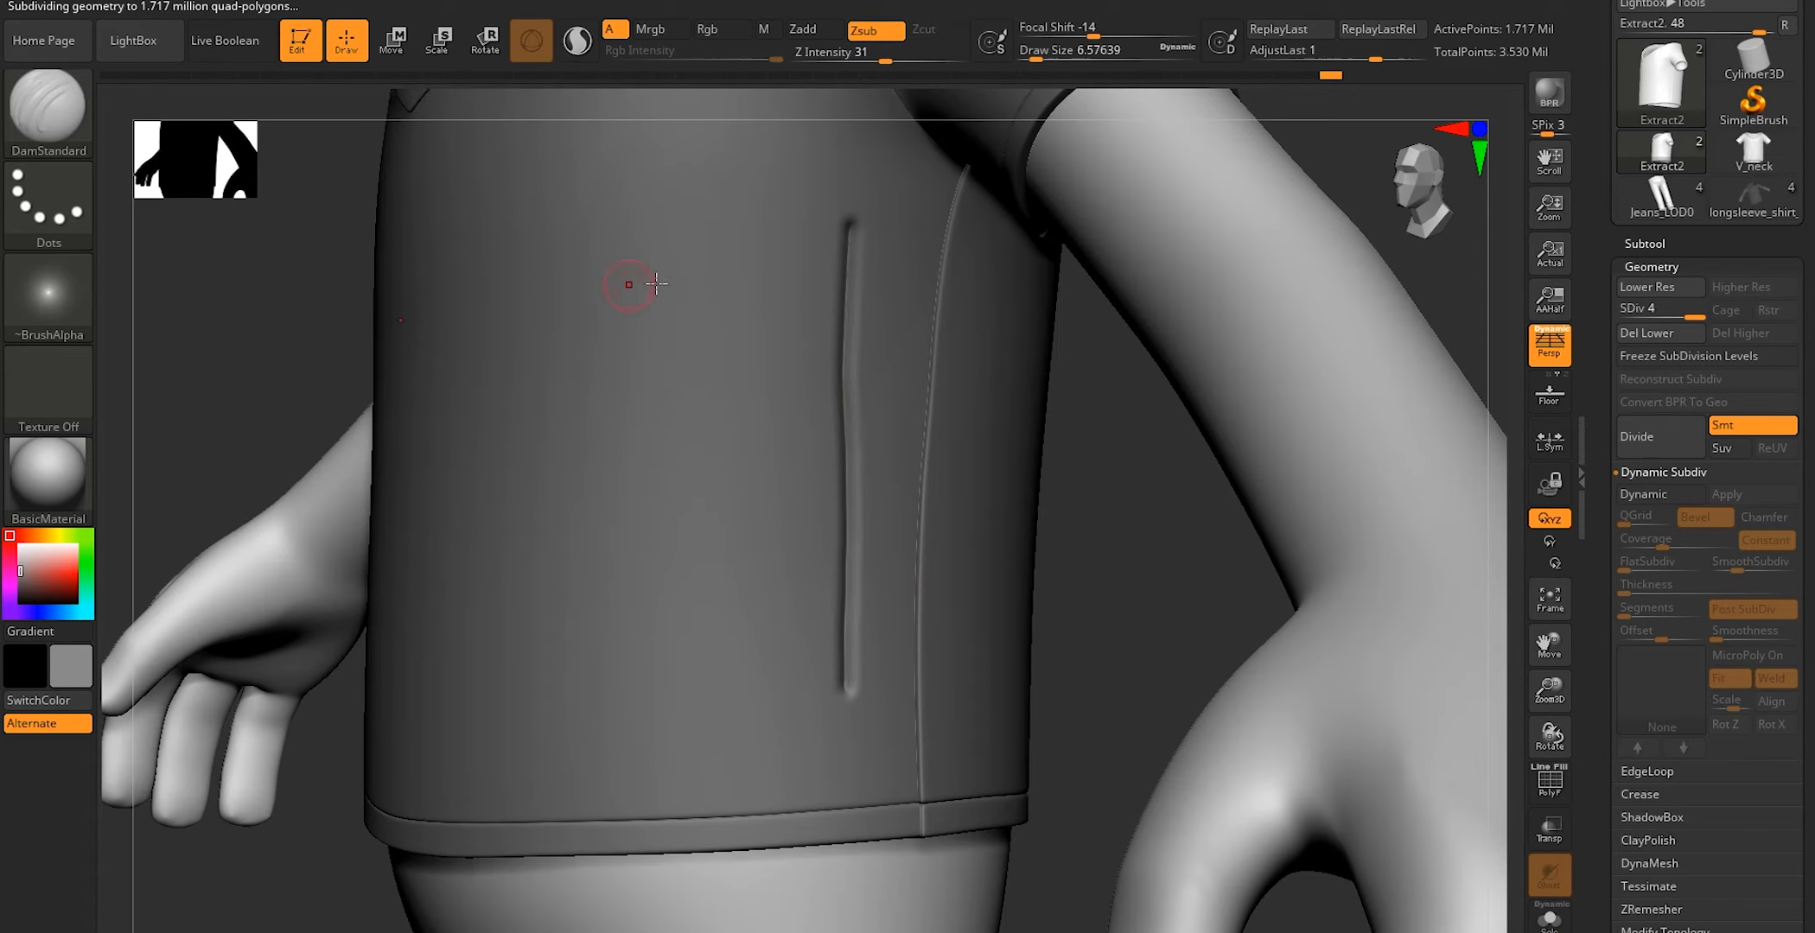
right_drag(903, 416, 948, 315)
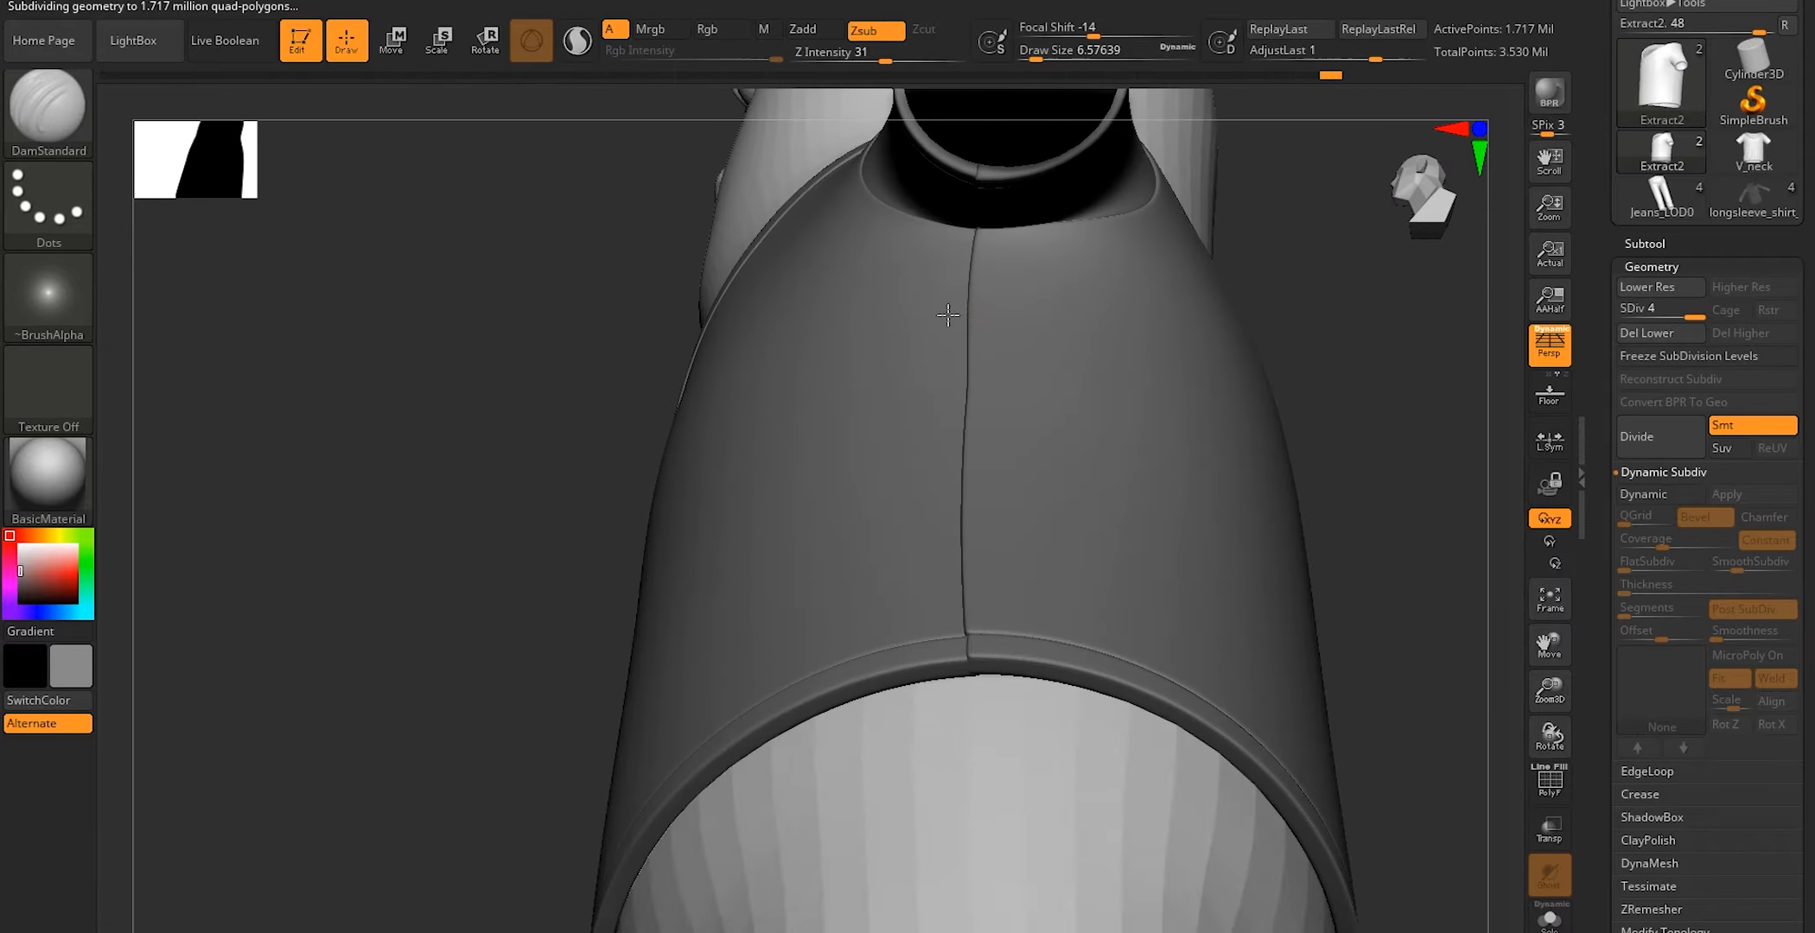
Adjust the front hem and lower body of the shirt with the Move Topological brush at a draw size of about 97
key(b)
key(m)
key(t)
key(space)
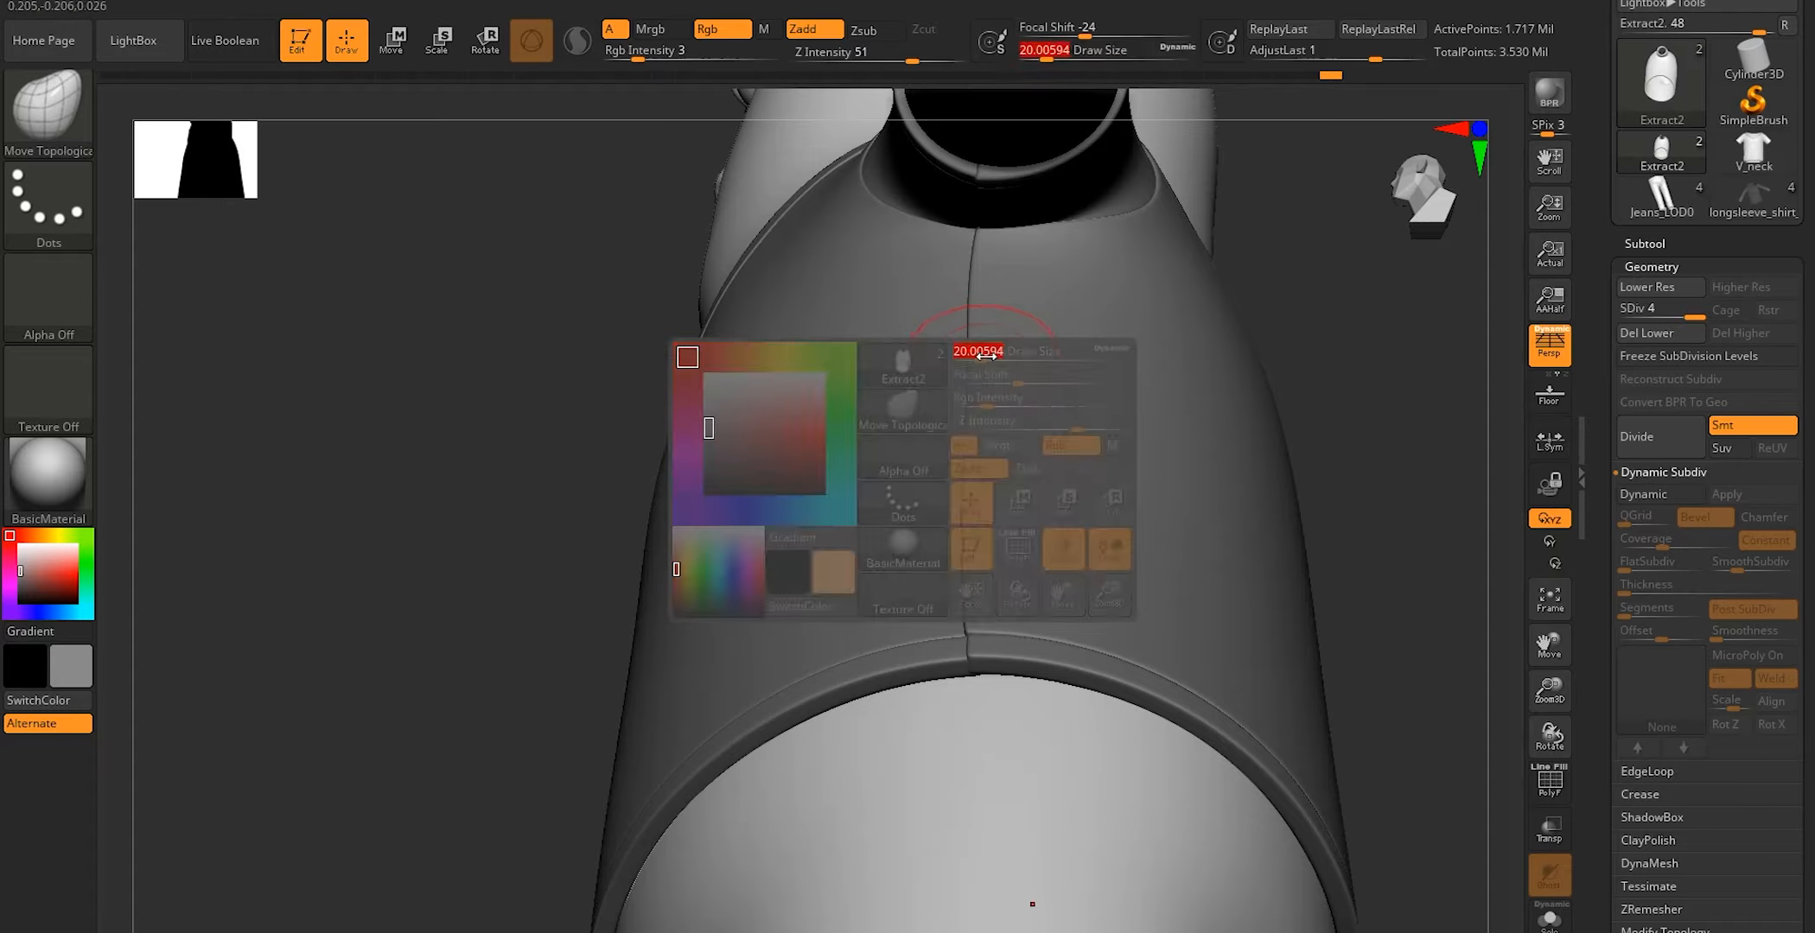
mouse_move(976, 368)
right_down()
mouse_move(920, 653)
mouse_move(790, 312)
mouse_move(777, 403)
right_up()
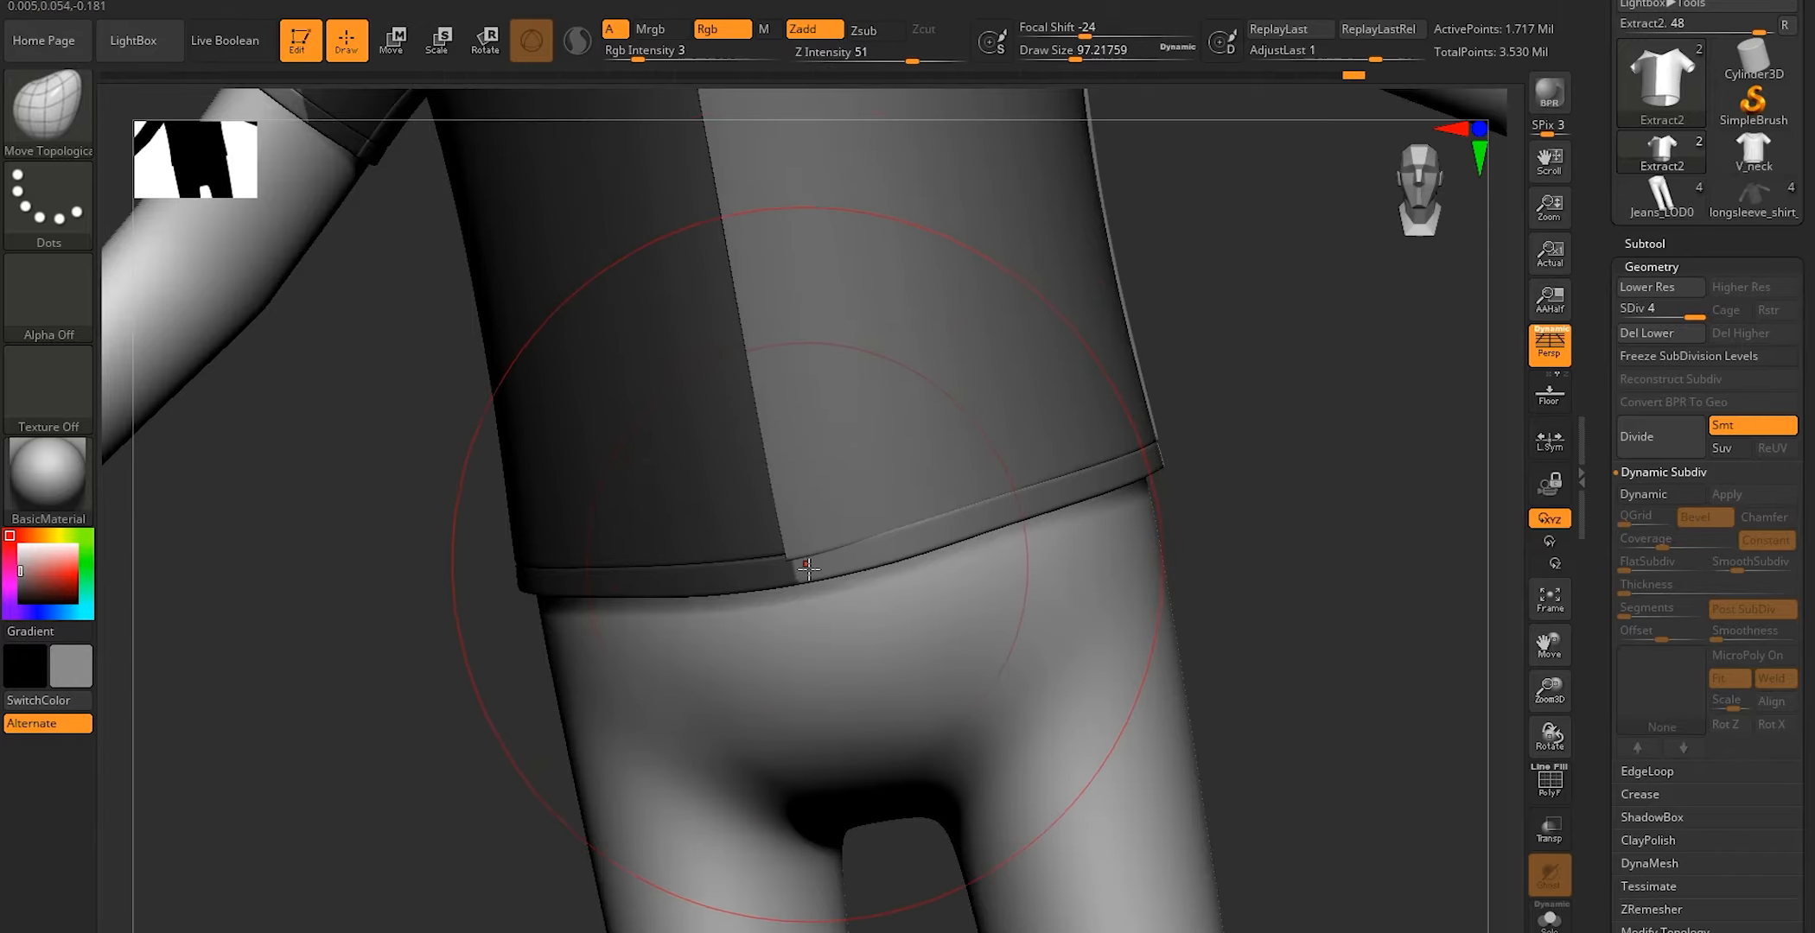
alt+right_drag(717, 250, 859, 266)
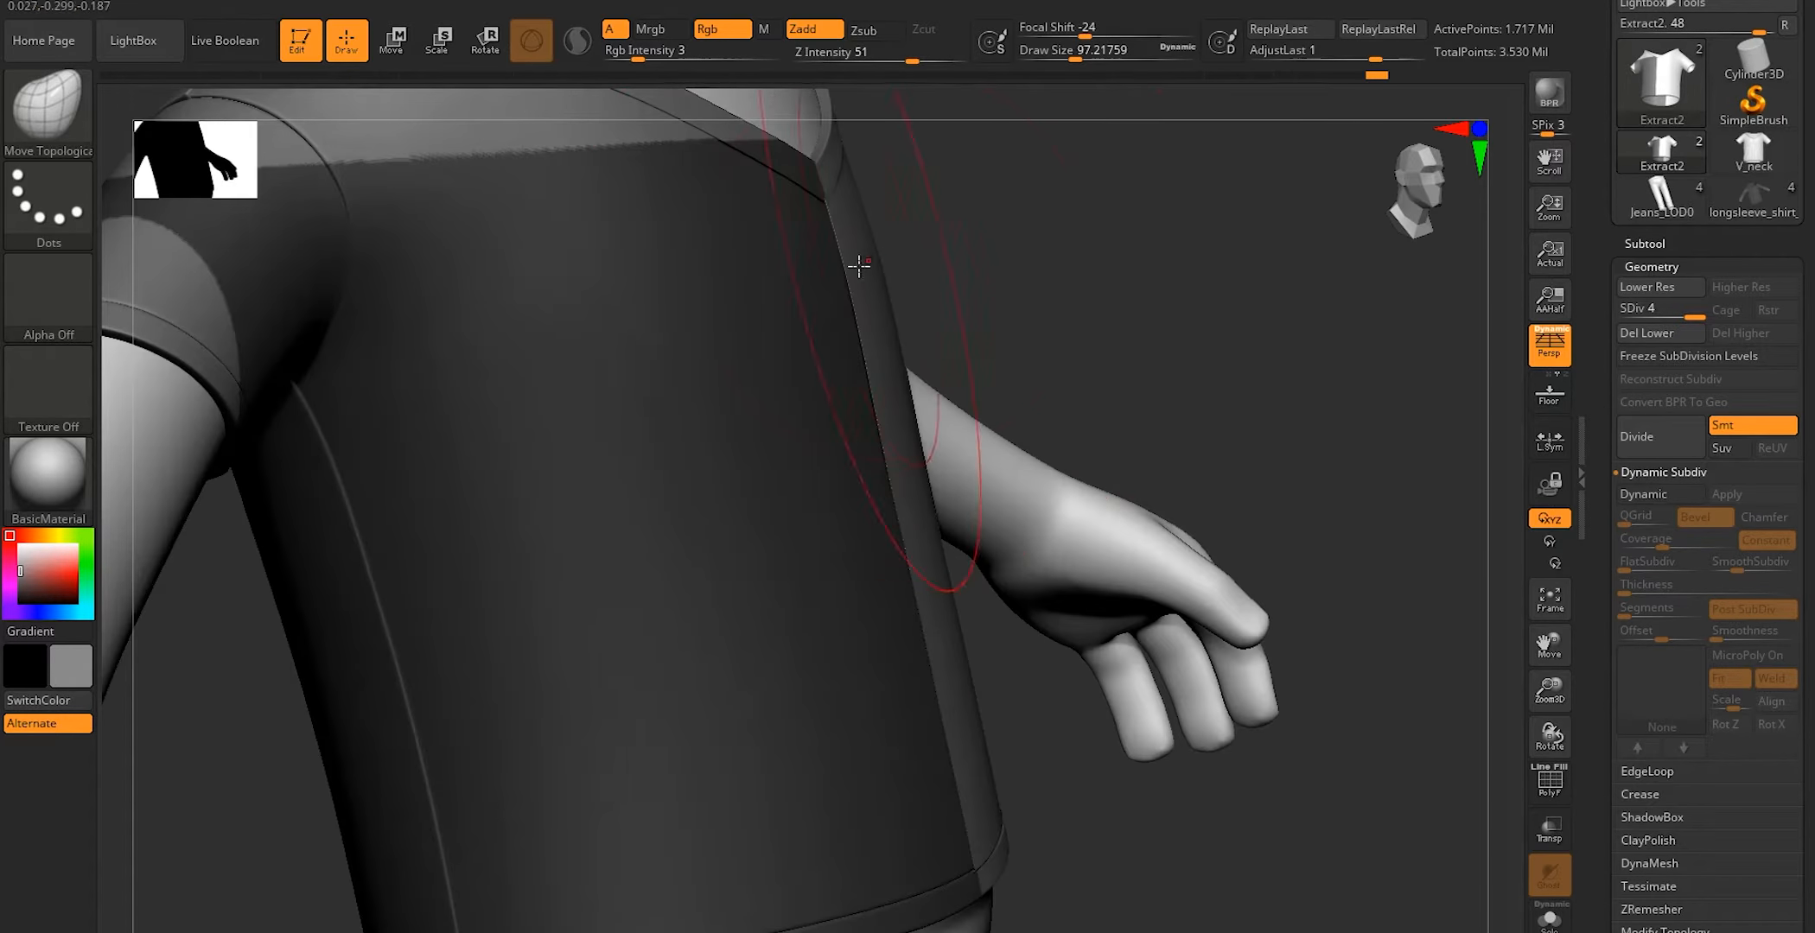
Shape the shirt's torso silhouette with the Move Topological brush enlarged to a draw size of about 116
right_drag(944, 579, 827, 574)
mouse_move(812, 469)
shift+right_down()
mouse_move(810, 387)
mouse_move(818, 553)
shift+right_up()
key(space)
drag(838, 413, 846, 406)
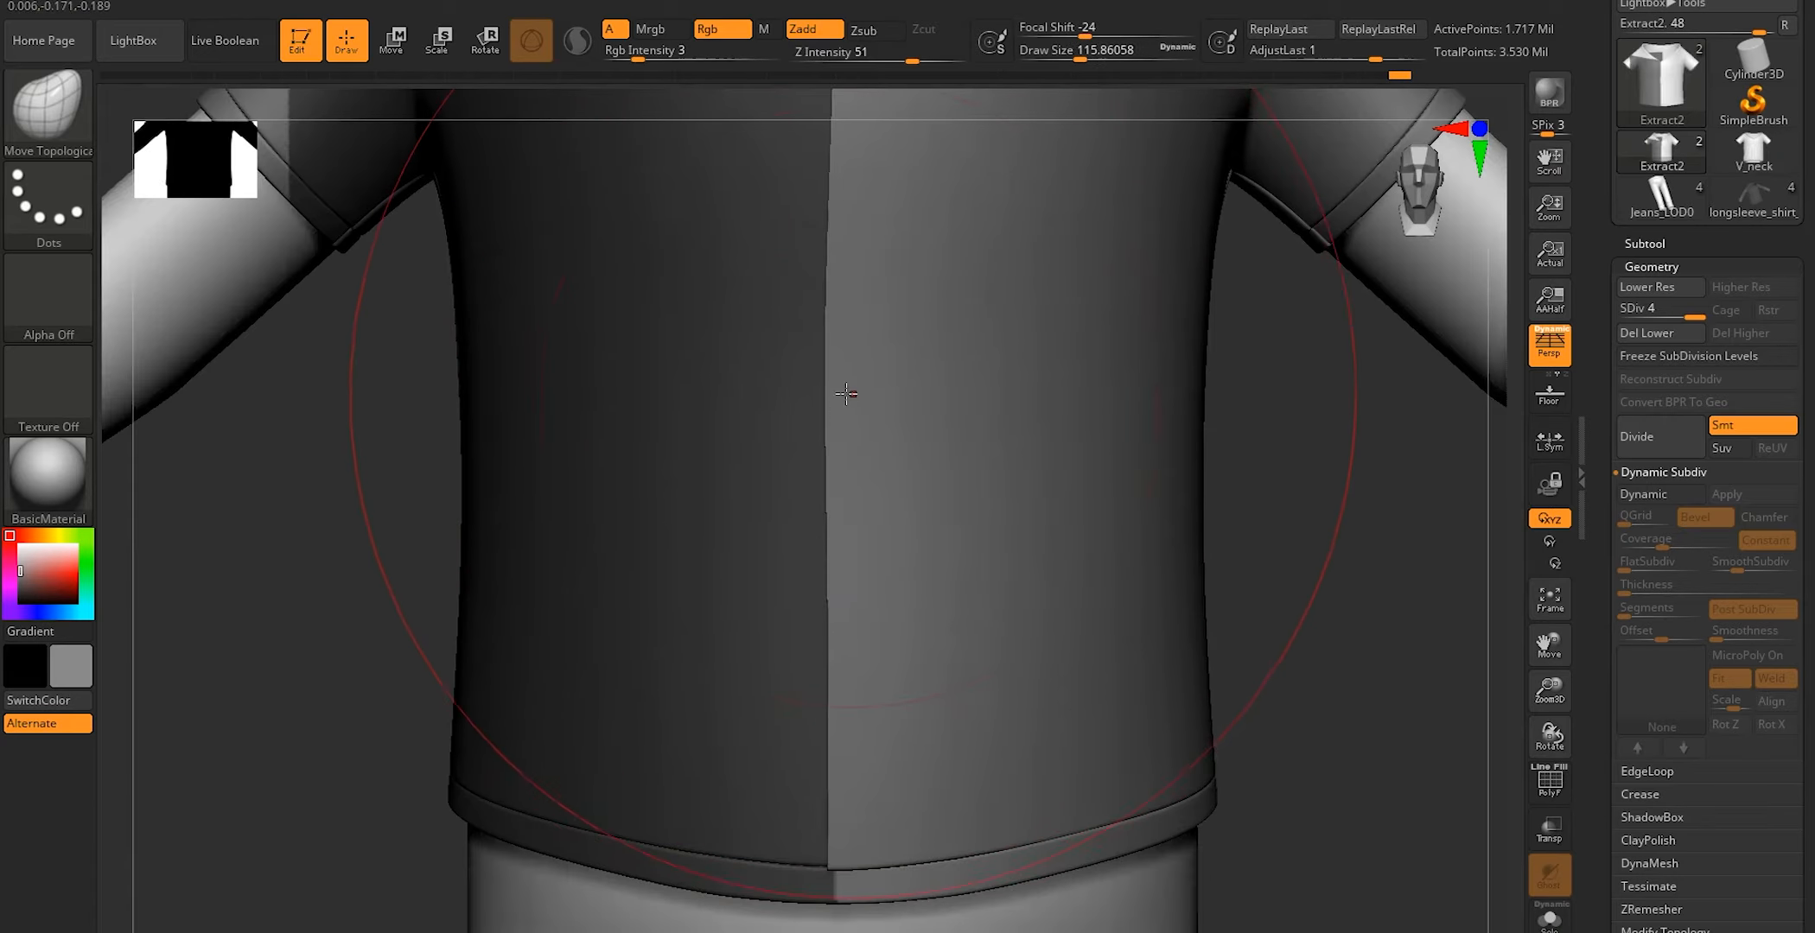
alt+right_drag(836, 181, 762, 401)
right_drag(981, 557, 735, 557)
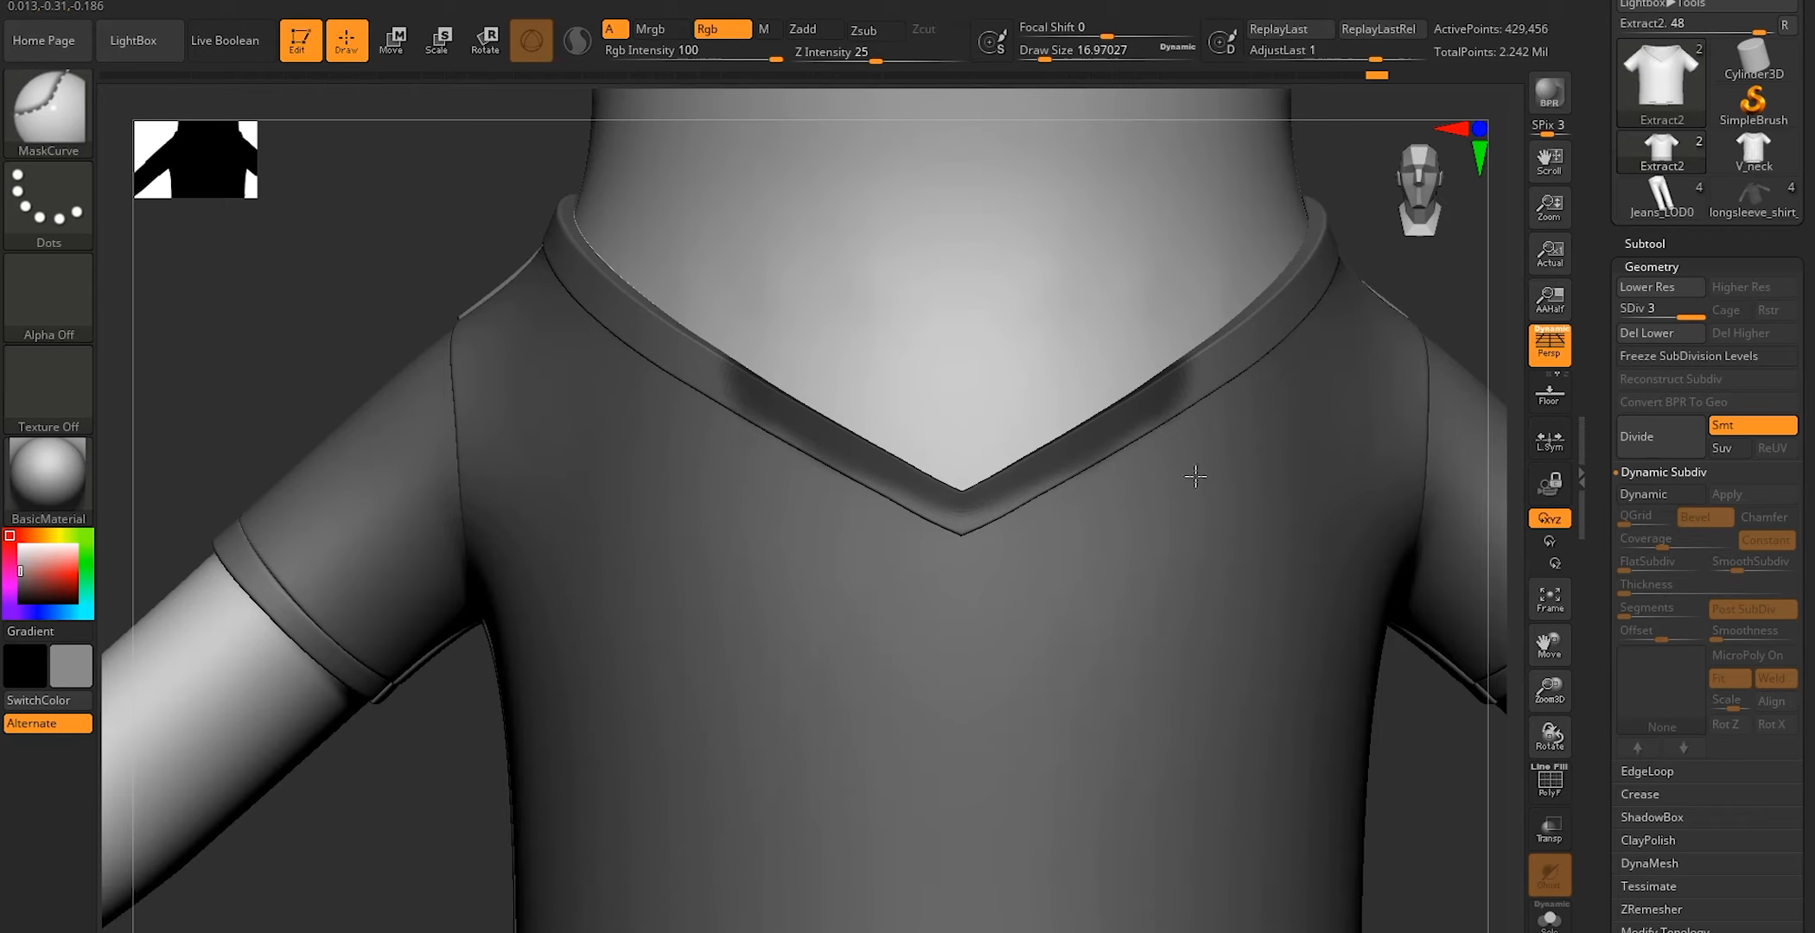
Refine the V-neck band and its edge with the Move Topological brush at a draw size of about 30.7, masking near the shoulder
key(space)
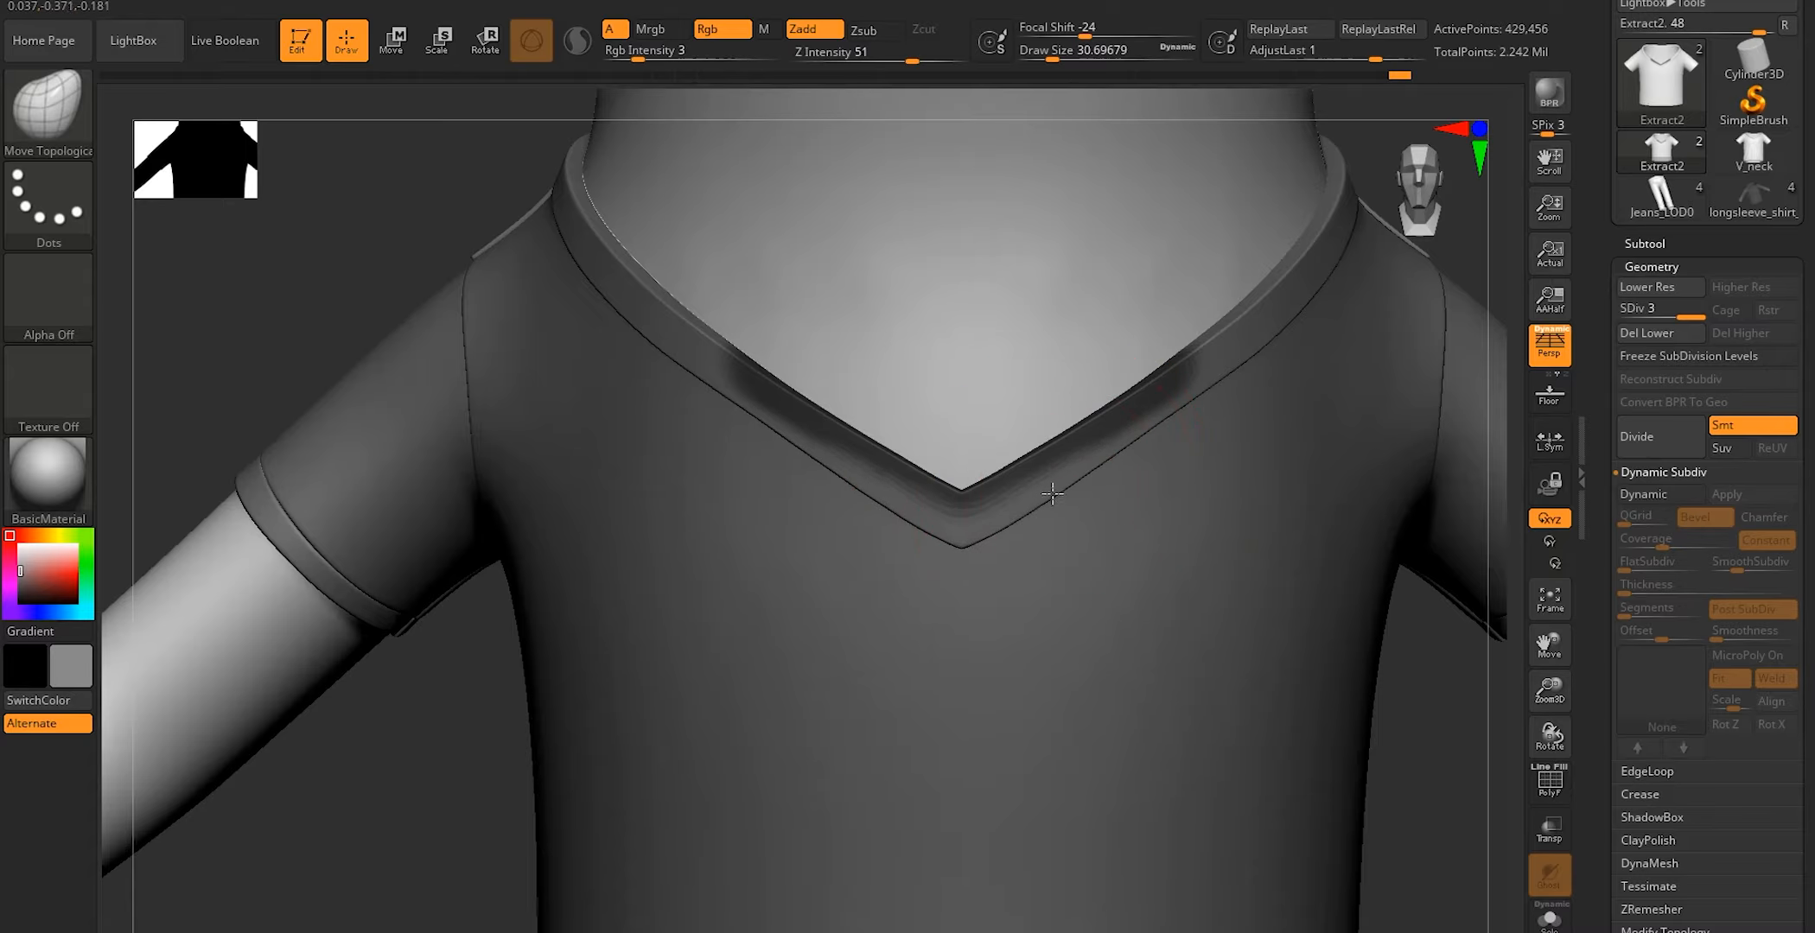
key(space)
key(space)
drag(1193, 419, 1207, 419)
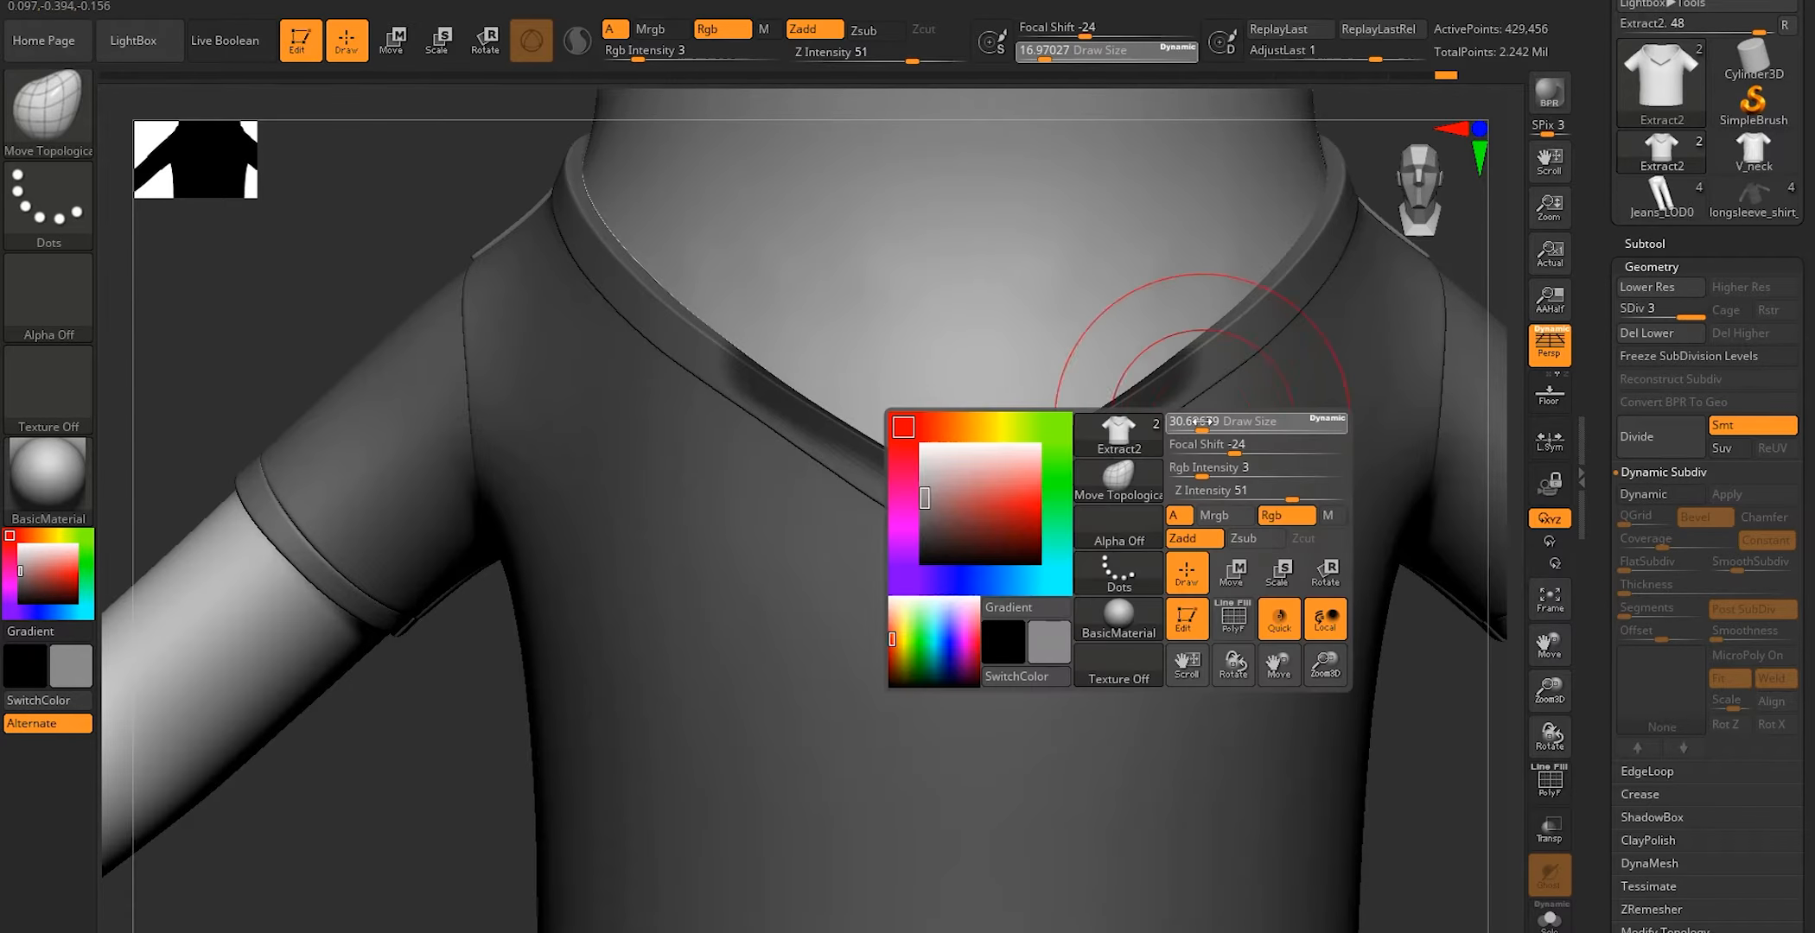
mouse_move(1175, 398)
right_down()
mouse_move(1147, 357)
mouse_move(1087, 372)
right_up()
ctrl+drag(514, 276, 540, 299)
ctrl+right_drag(778, 380, 908, 453)
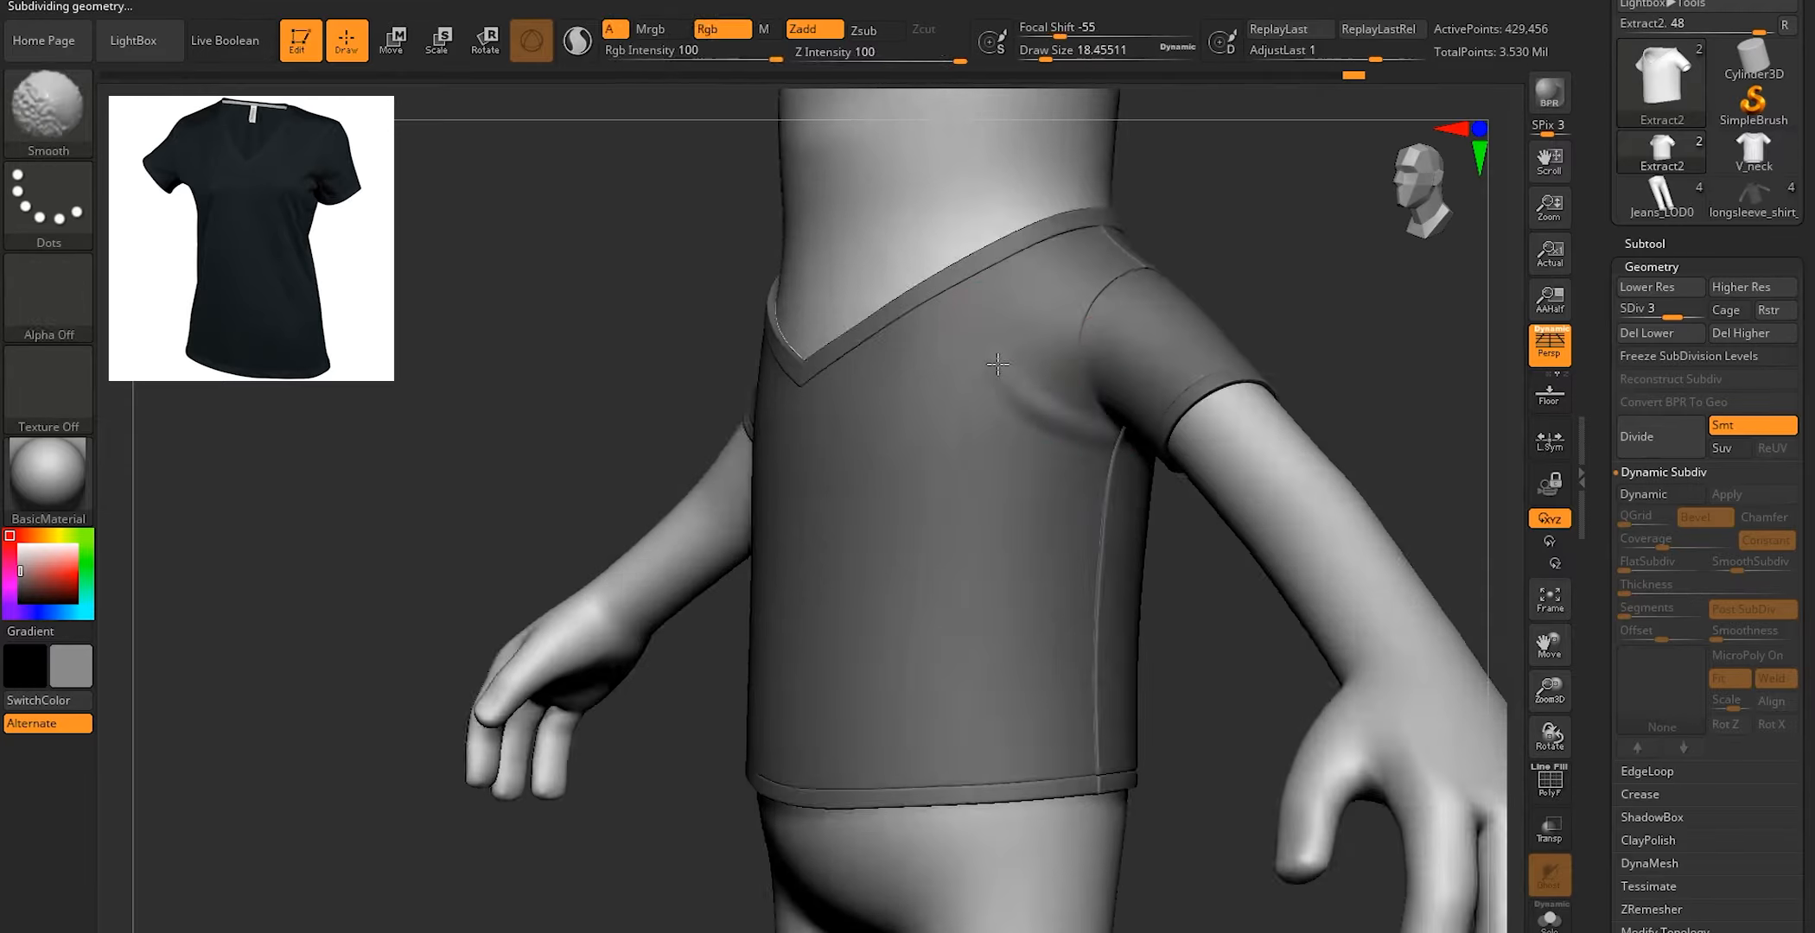
Sculpt soft folds around the armpits and sleeves with the Standard brush at Z intensity 29 on subdivision level 2, smoothing their ends
mouse_move(1020, 363)
mouse_down()
mouse_move(1199, 394)
mouse_move(1090, 408)
mouse_up()
drag(1162, 259, 1348, 281)
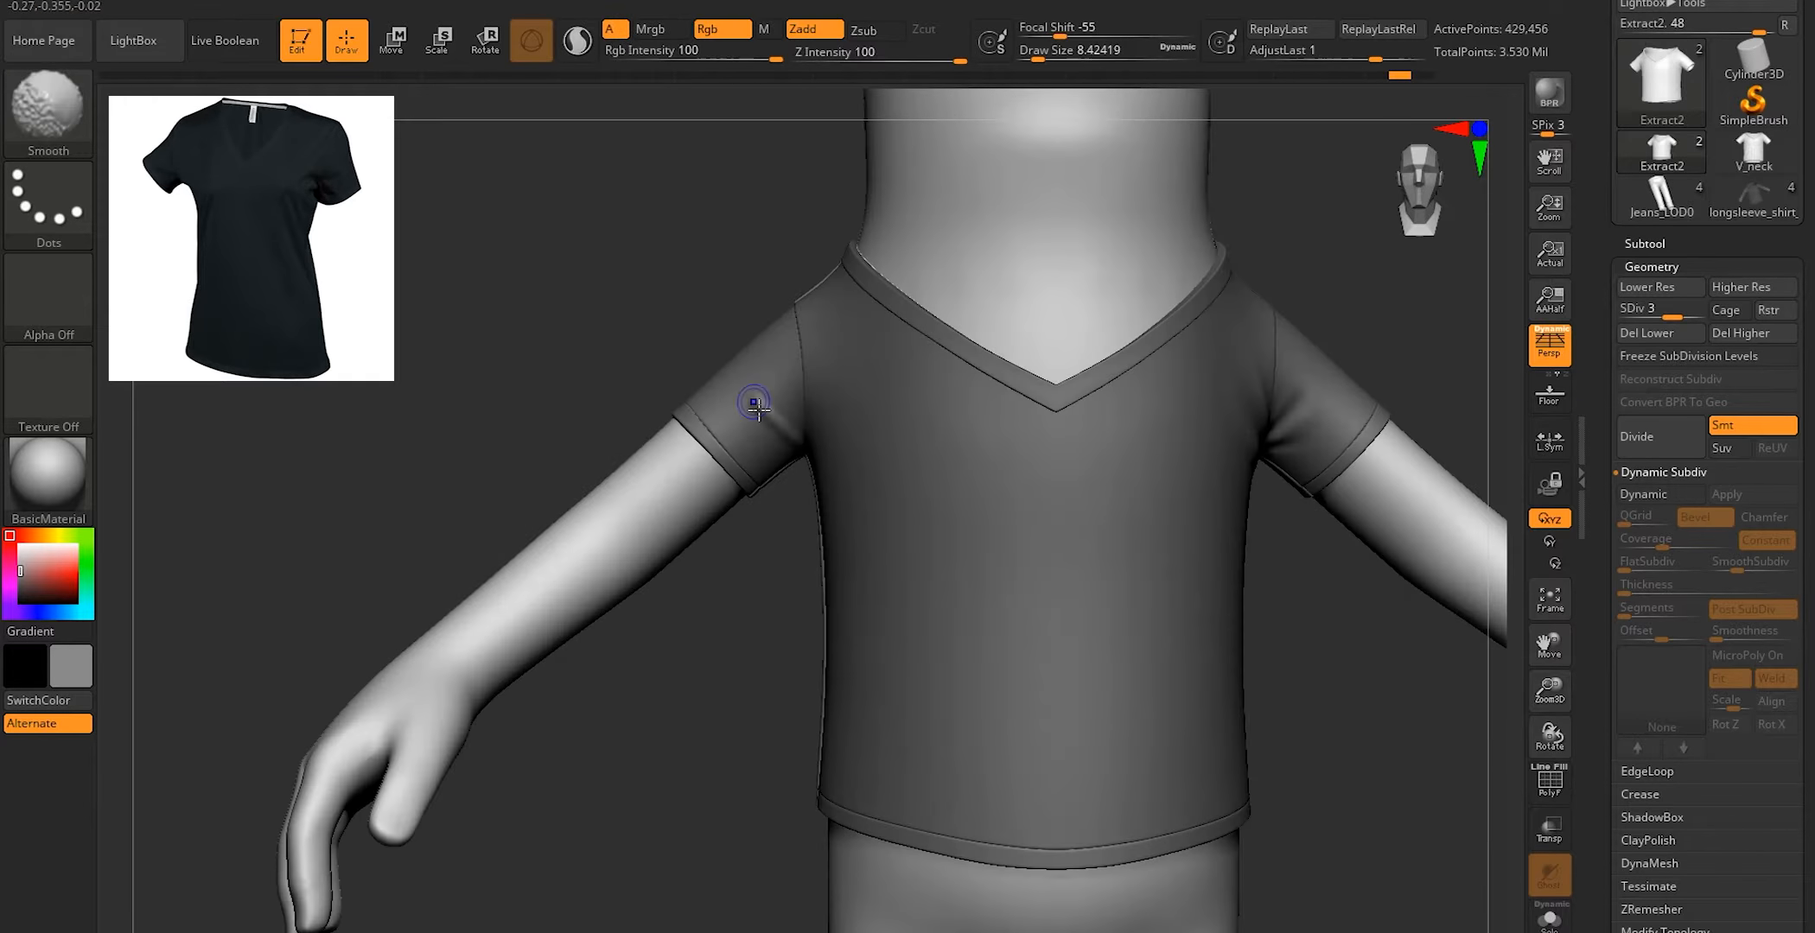
drag(536, 415, 692, 424)
drag(873, 157, 760, 164)
drag(807, 385, 992, 336)
mouse_move(1279, 562)
mouse_down()
mouse_move(1322, 566)
mouse_move(1210, 570)
mouse_move(1500, 607)
mouse_up()
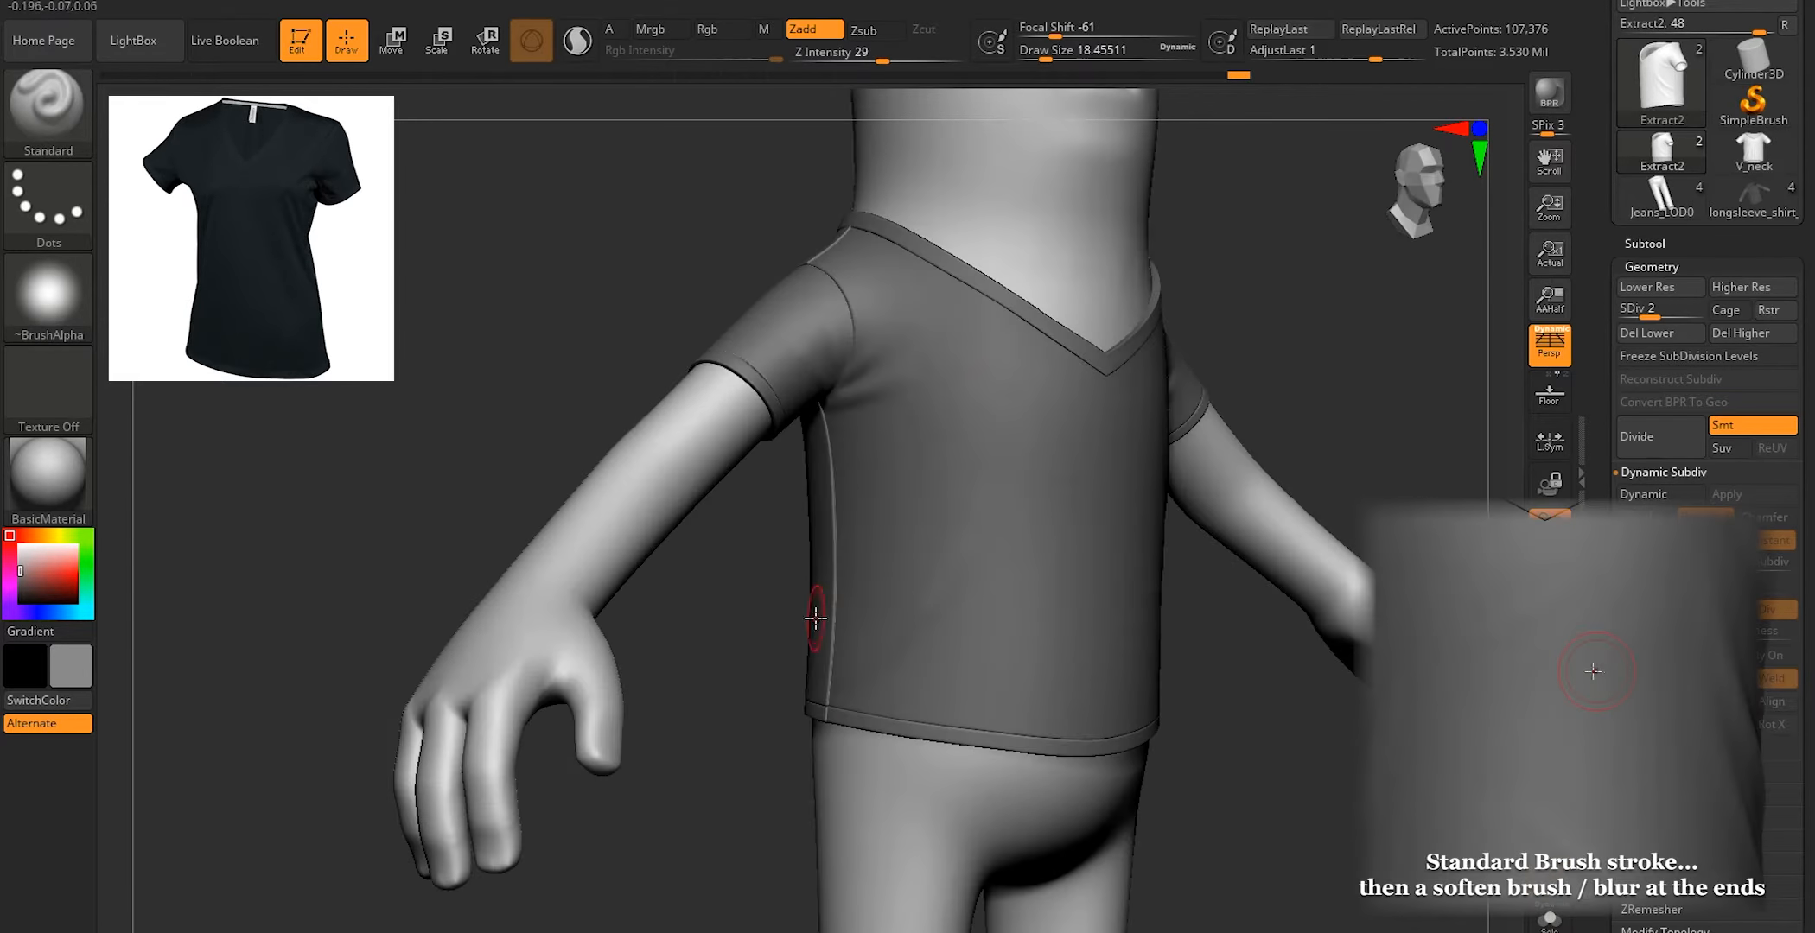
drag(605, 285, 495, 276)
Add more folds radiating from the armpit across the chest and sleeve at a draw size of about 10.5
key(space)
drag(1032, 499, 1025, 499)
drag(778, 389, 798, 425)
mouse_move(674, 345)
mouse_down()
mouse_move(711, 375)
mouse_move(618, 380)
mouse_up()
drag(928, 372, 793, 435)
drag(1210, 553, 1460, 553)
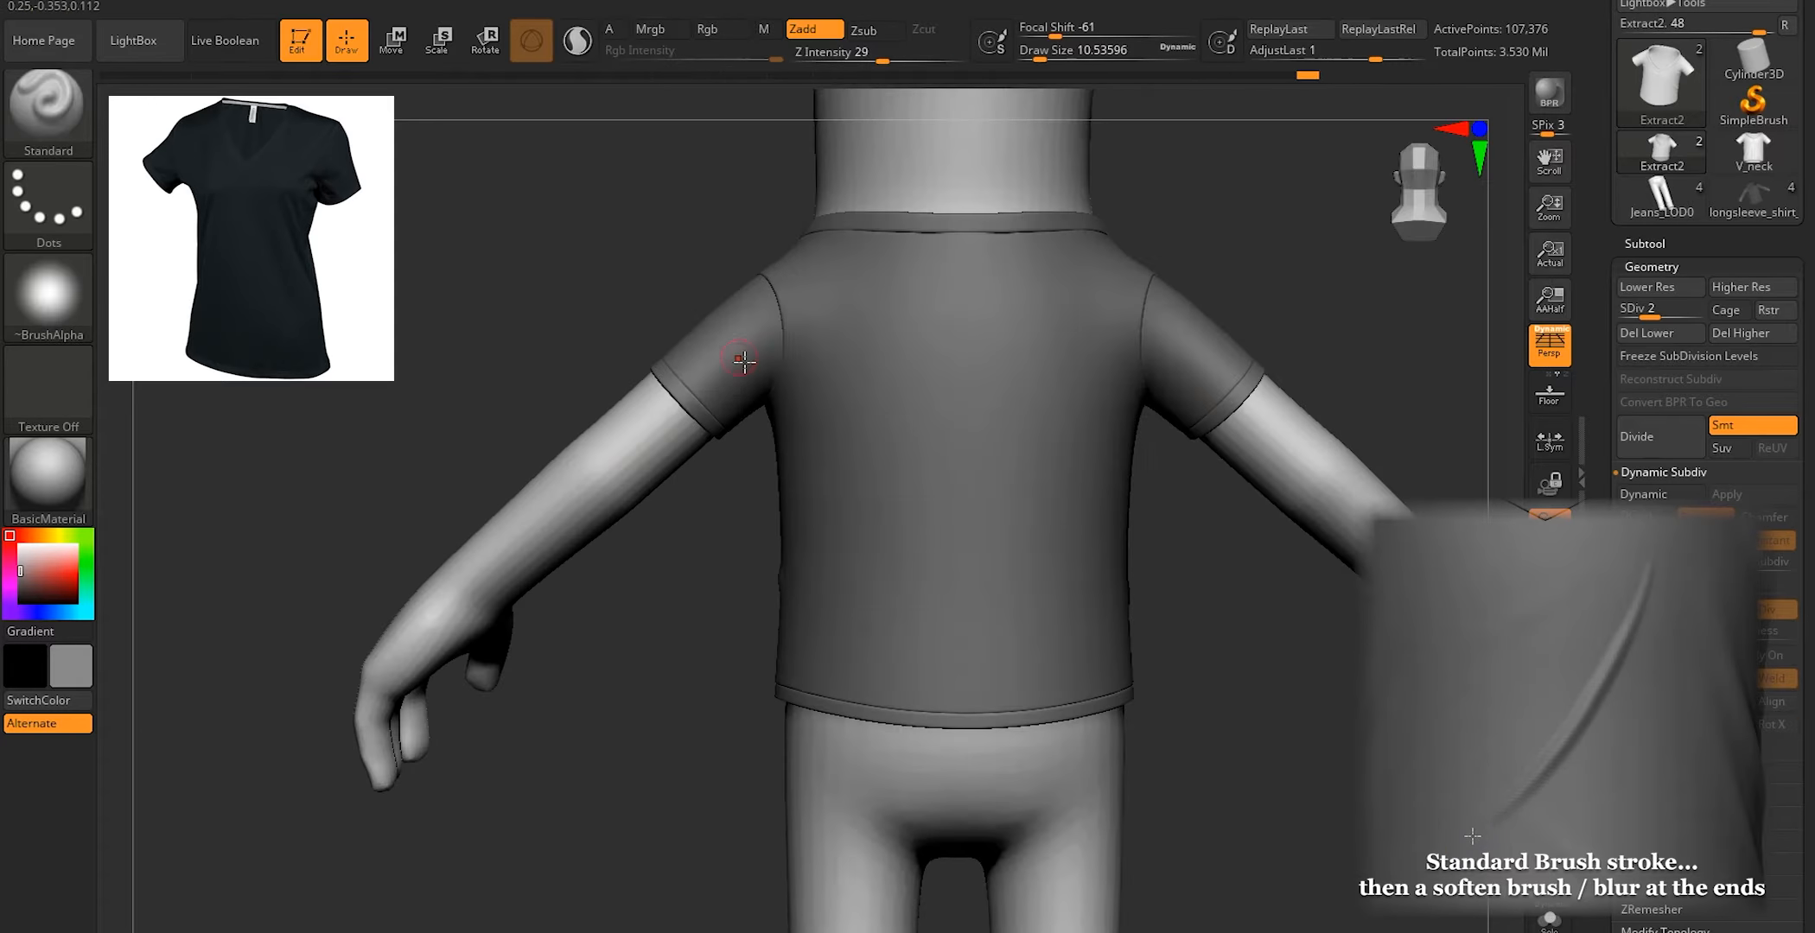
Sculpt folds on the back of the sleeve and below the armpit, softening the stroke ends with the Smooth brush
shift+drag(742, 357, 769, 380)
drag(553, 691, 518, 691)
drag(800, 399, 856, 363)
drag(519, 691, 562, 691)
mouse_move(605, 553)
mouse_down()
mouse_move(527, 554)
mouse_move(605, 553)
mouse_up()
mouse_move(559, 294)
alt+mouse_down()
mouse_move(559, 247)
mouse_move(449, 259)
alt+mouse_up()
shift+drag(1080, 432, 1055, 436)
drag(518, 259, 622, 259)
shift+drag(709, 415, 701, 405)
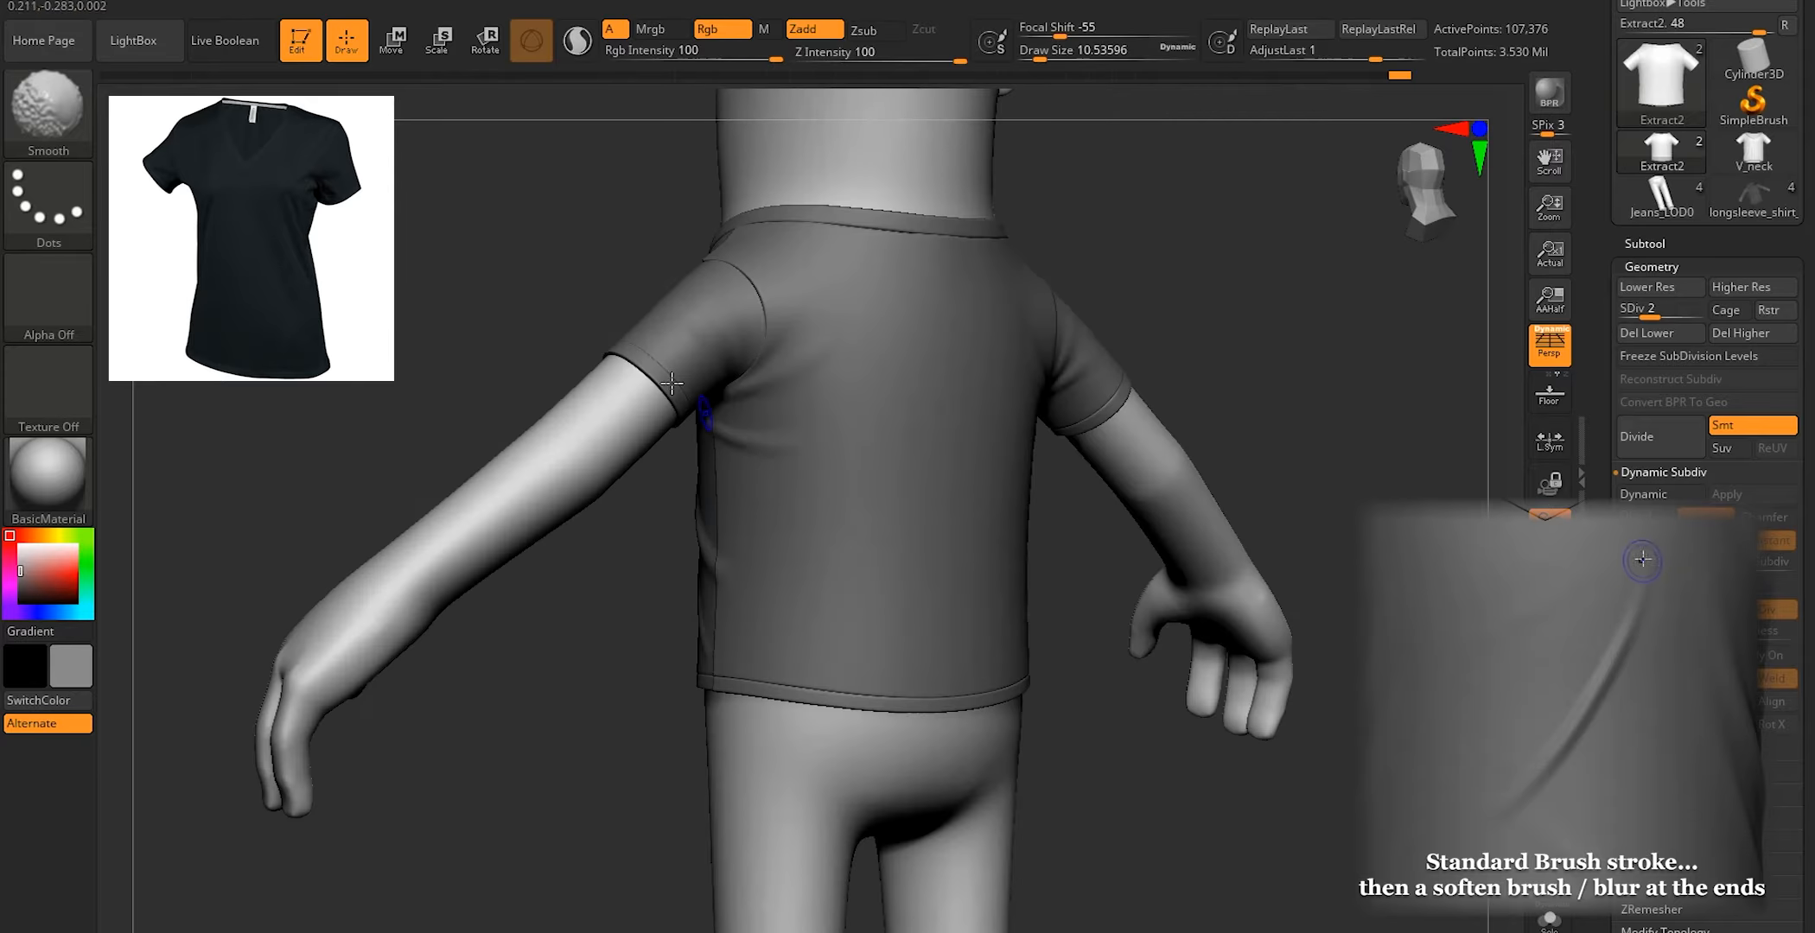
Sculpt diagonal folds across the shirt's upper back and soften them with the Smooth brush
drag(588, 174, 514, 175)
mouse_move(831, 372)
mouse_down()
mouse_move(960, 399)
mouse_move(933, 393)
mouse_up()
drag(1124, 328, 1123, 303)
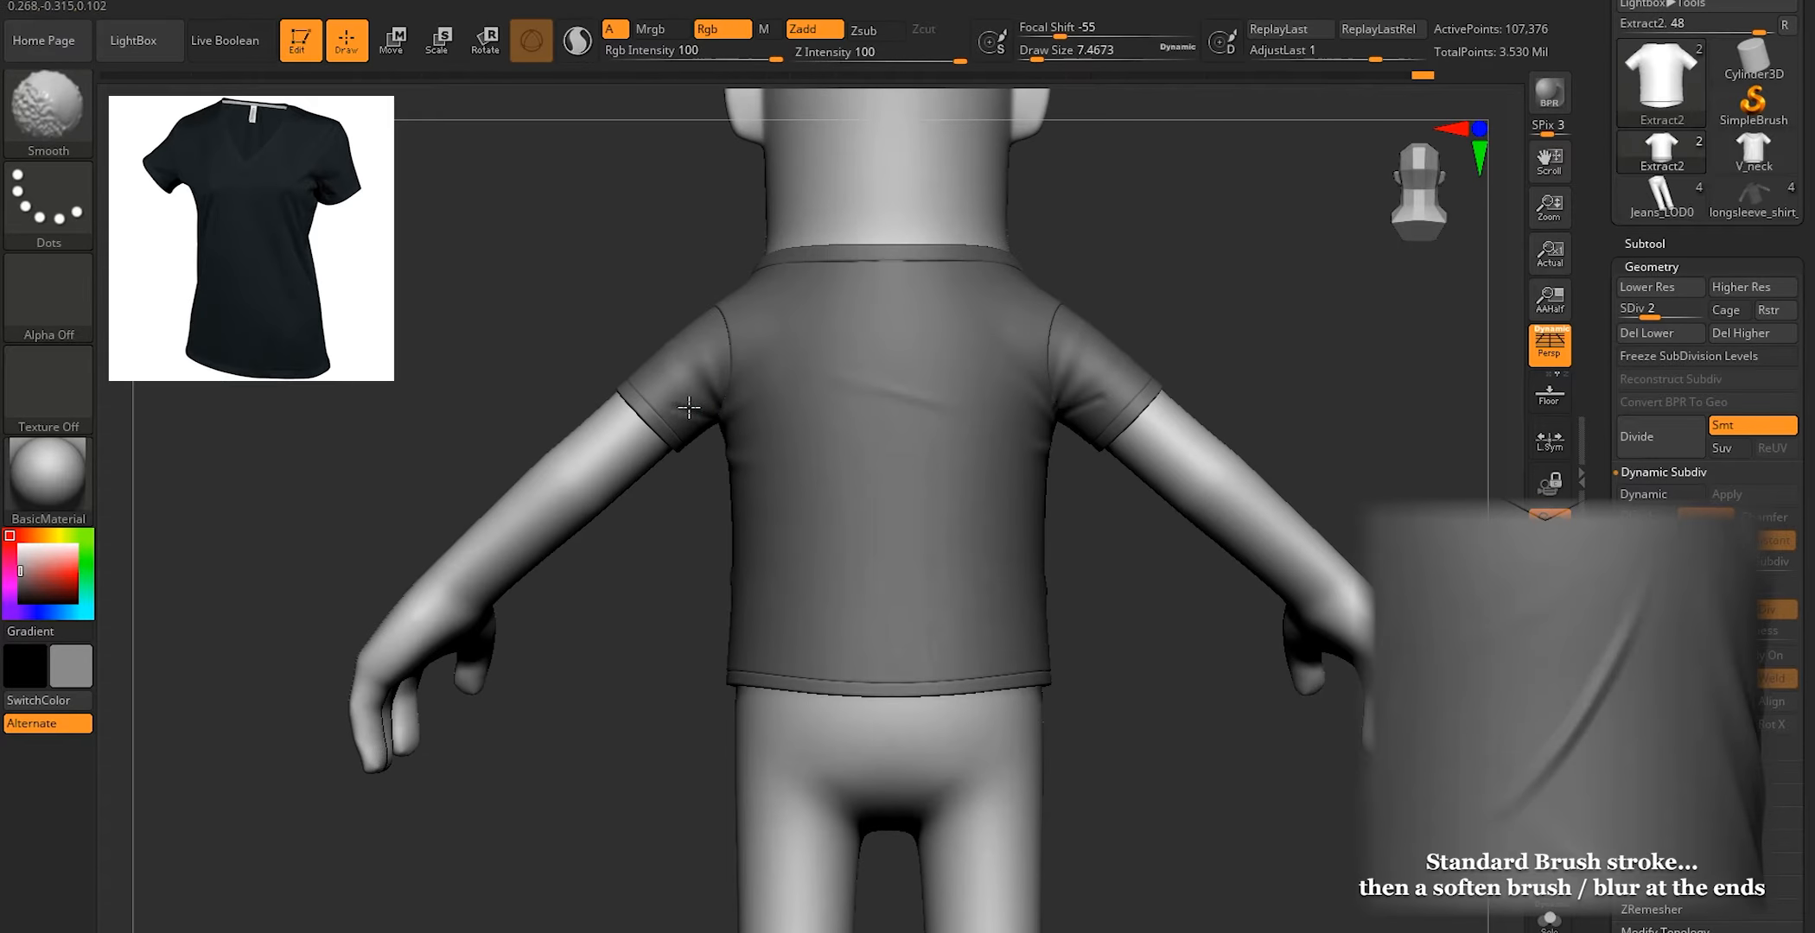
mouse_move(636, 337)
mouse_down()
mouse_move(1021, 300)
mouse_move(951, 363)
mouse_up()
drag(1210, 346, 1297, 328)
mouse_move(804, 336)
mouse_down()
mouse_move(709, 336)
mouse_move(708, 415)
mouse_up()
shift+drag(994, 367, 1008, 377)
drag(1253, 346, 1383, 346)
drag(1651, 309, 1696, 310)
Sculpt diagonal folds across the shirt's front with the Standard brush at a draw size of about 9.4
mouse_move(482, 346)
alt+mouse_down()
mouse_move(482, 252)
mouse_move(605, 259)
alt+mouse_up()
drag(1210, 303, 1296, 303)
mouse_move(817, 624)
mouse_down()
mouse_move(1029, 578)
mouse_move(761, 510)
mouse_up()
drag(432, 246, 622, 247)
key(space)
drag(983, 247, 869, 312)
drag(1210, 518, 1102, 519)
drag(864, 545, 942, 605)
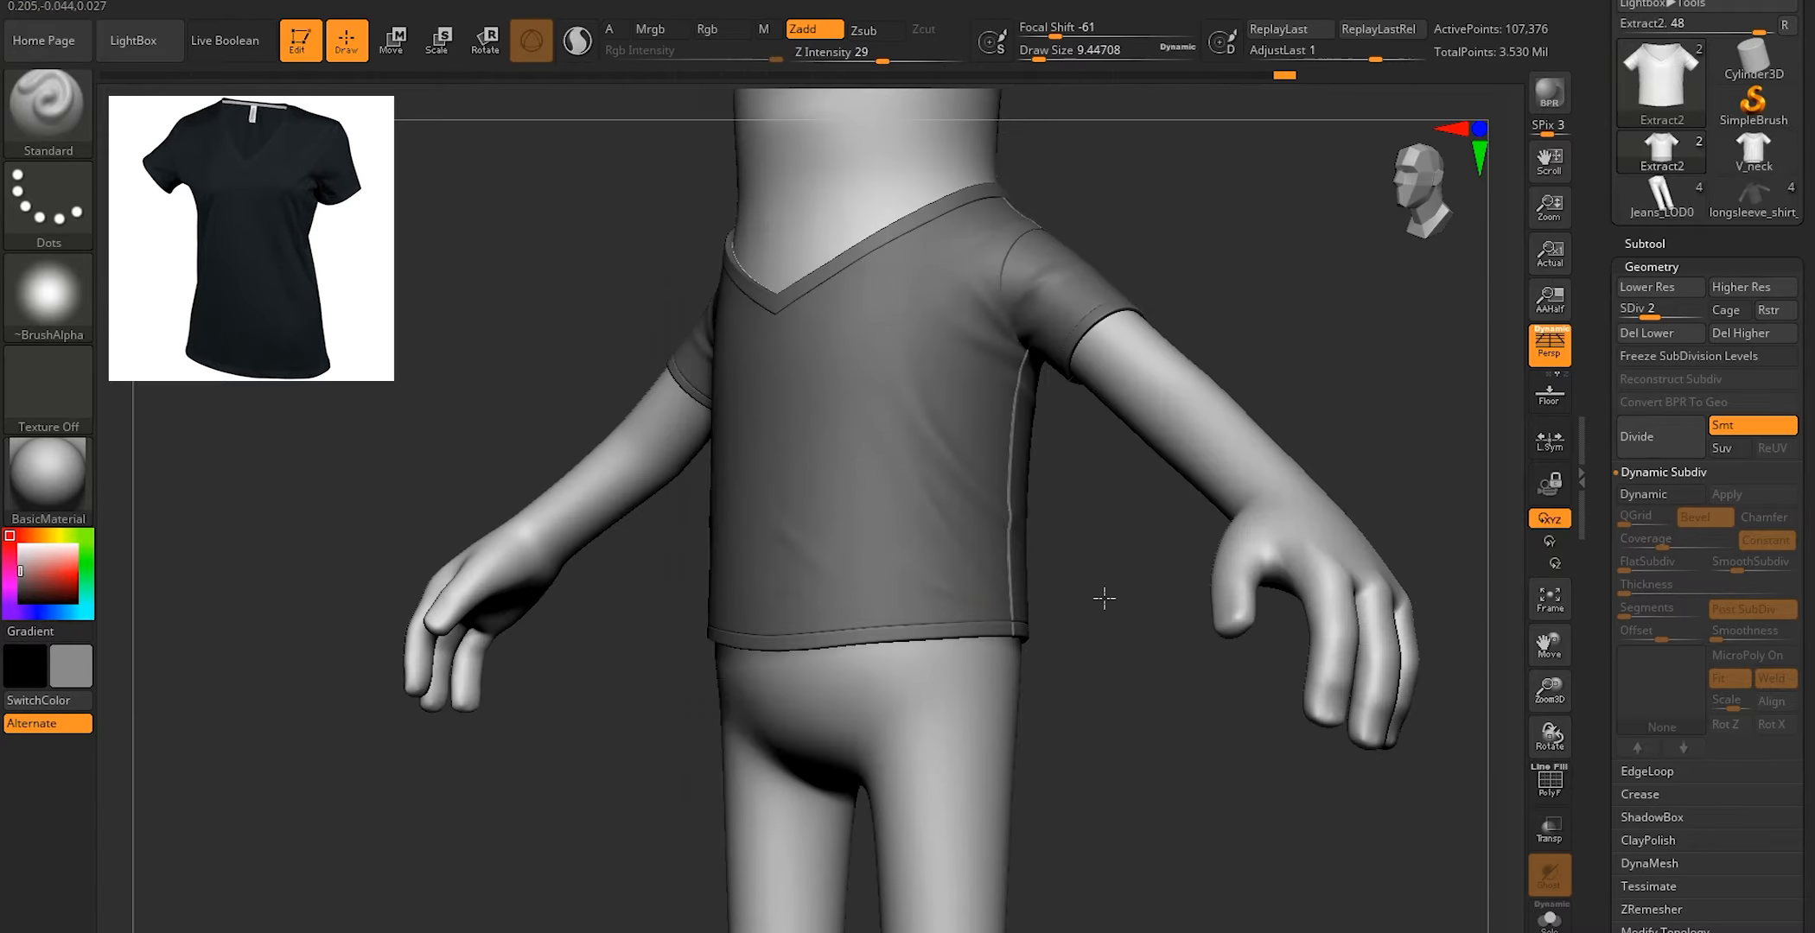
Build up folds along the shirt's side seams and blend their ends into the front with the Smooth brush
drag(1102, 596, 1331, 587)
shift+drag(665, 544, 696, 527)
mouse_move(1081, 519)
mouse_down()
mouse_move(1123, 501)
mouse_move(1054, 484)
mouse_up()
shift+drag(605, 458, 647, 443)
drag(1210, 484, 1055, 484)
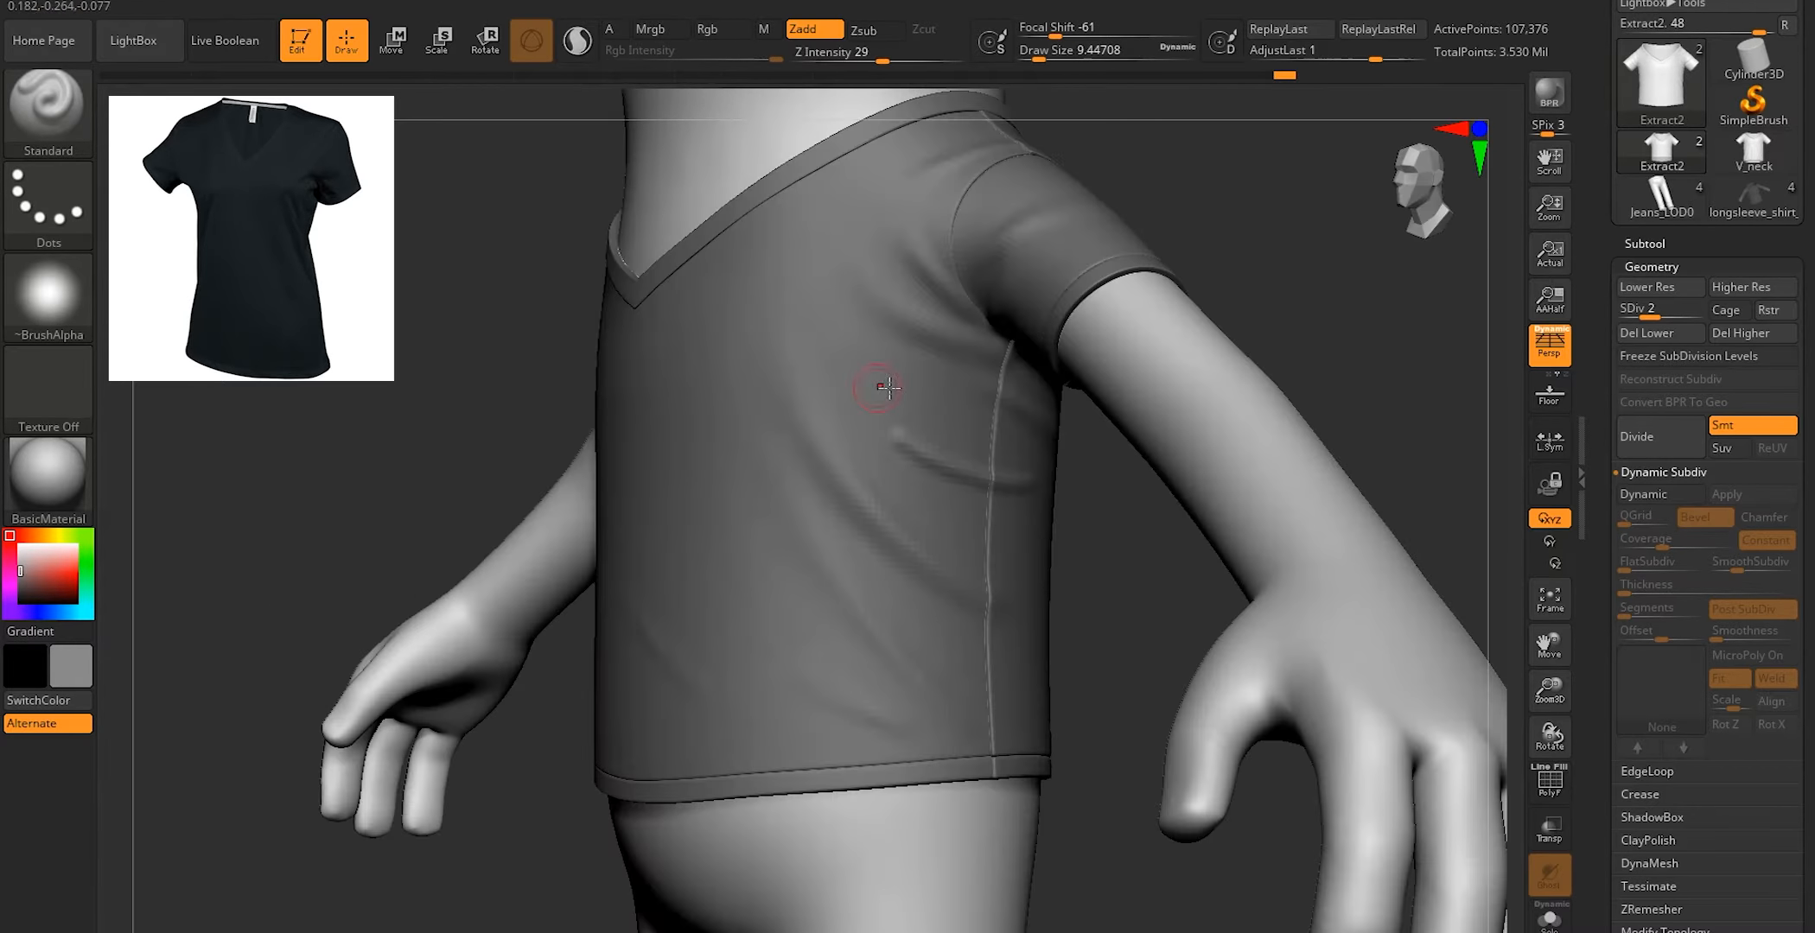
shift+drag(883, 383, 908, 414)
alt+drag(484, 371, 484, 292)
drag(449, 291, 519, 291)
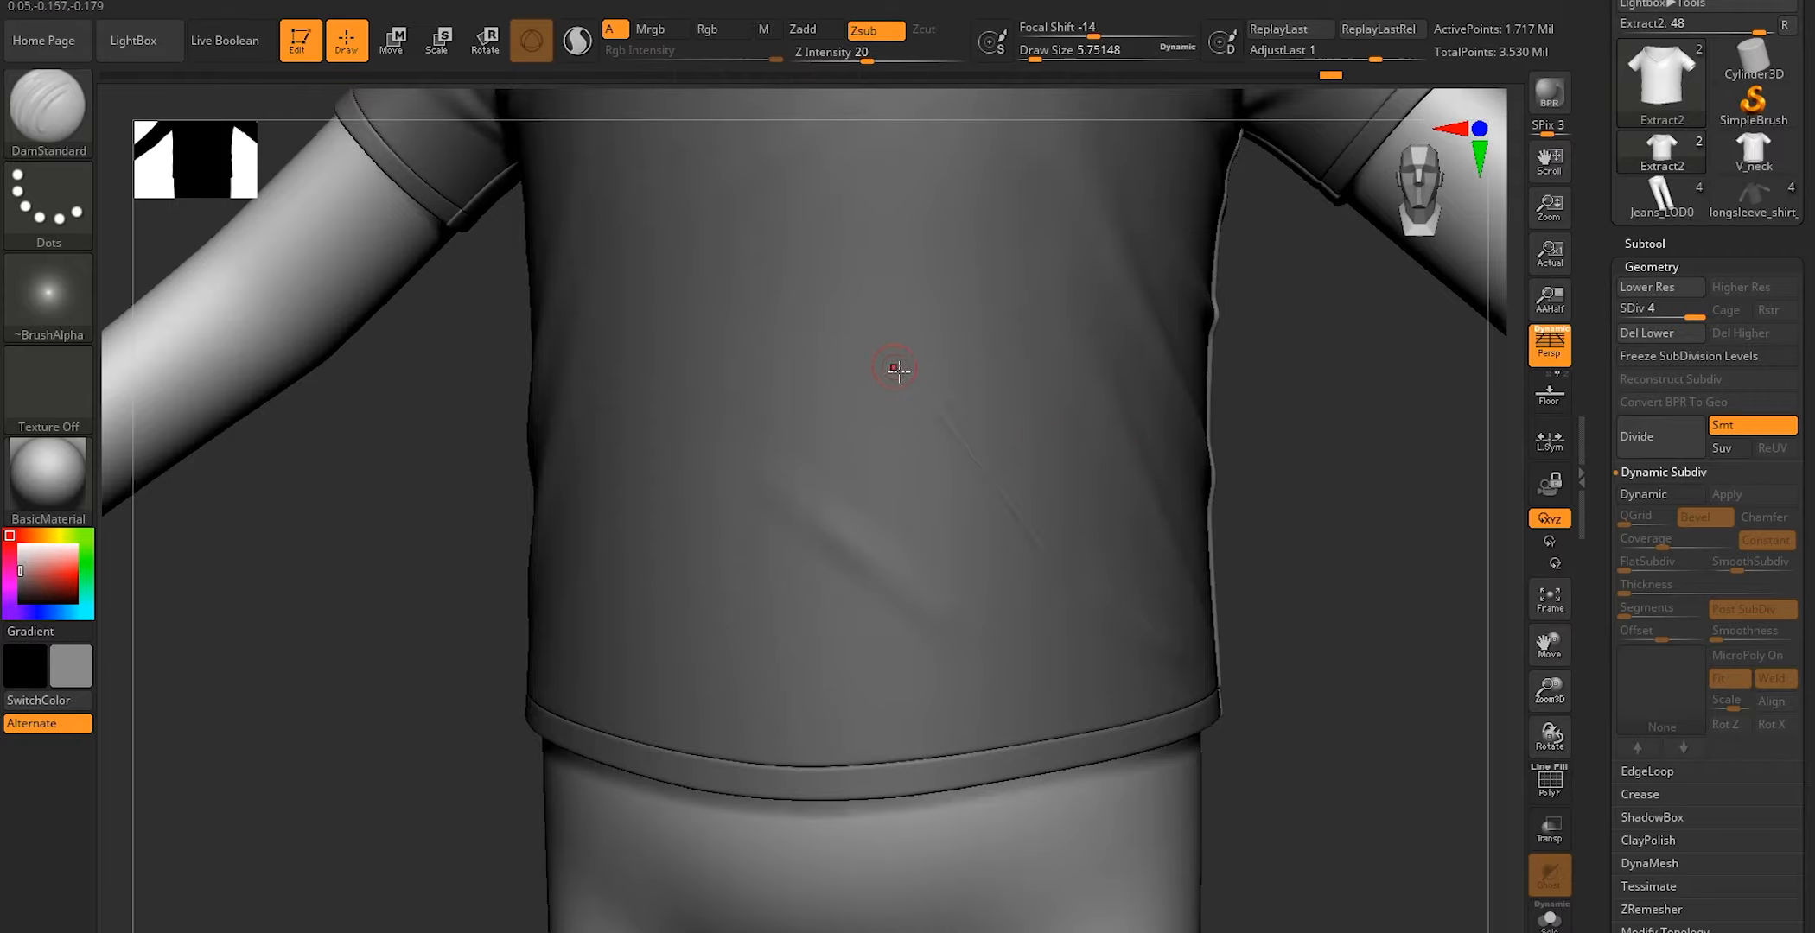
Carve thin creases across the lower front with the DamStandard brush at Z intensity 20, undoing the last strokes
drag(1331, 504, 1241, 507)
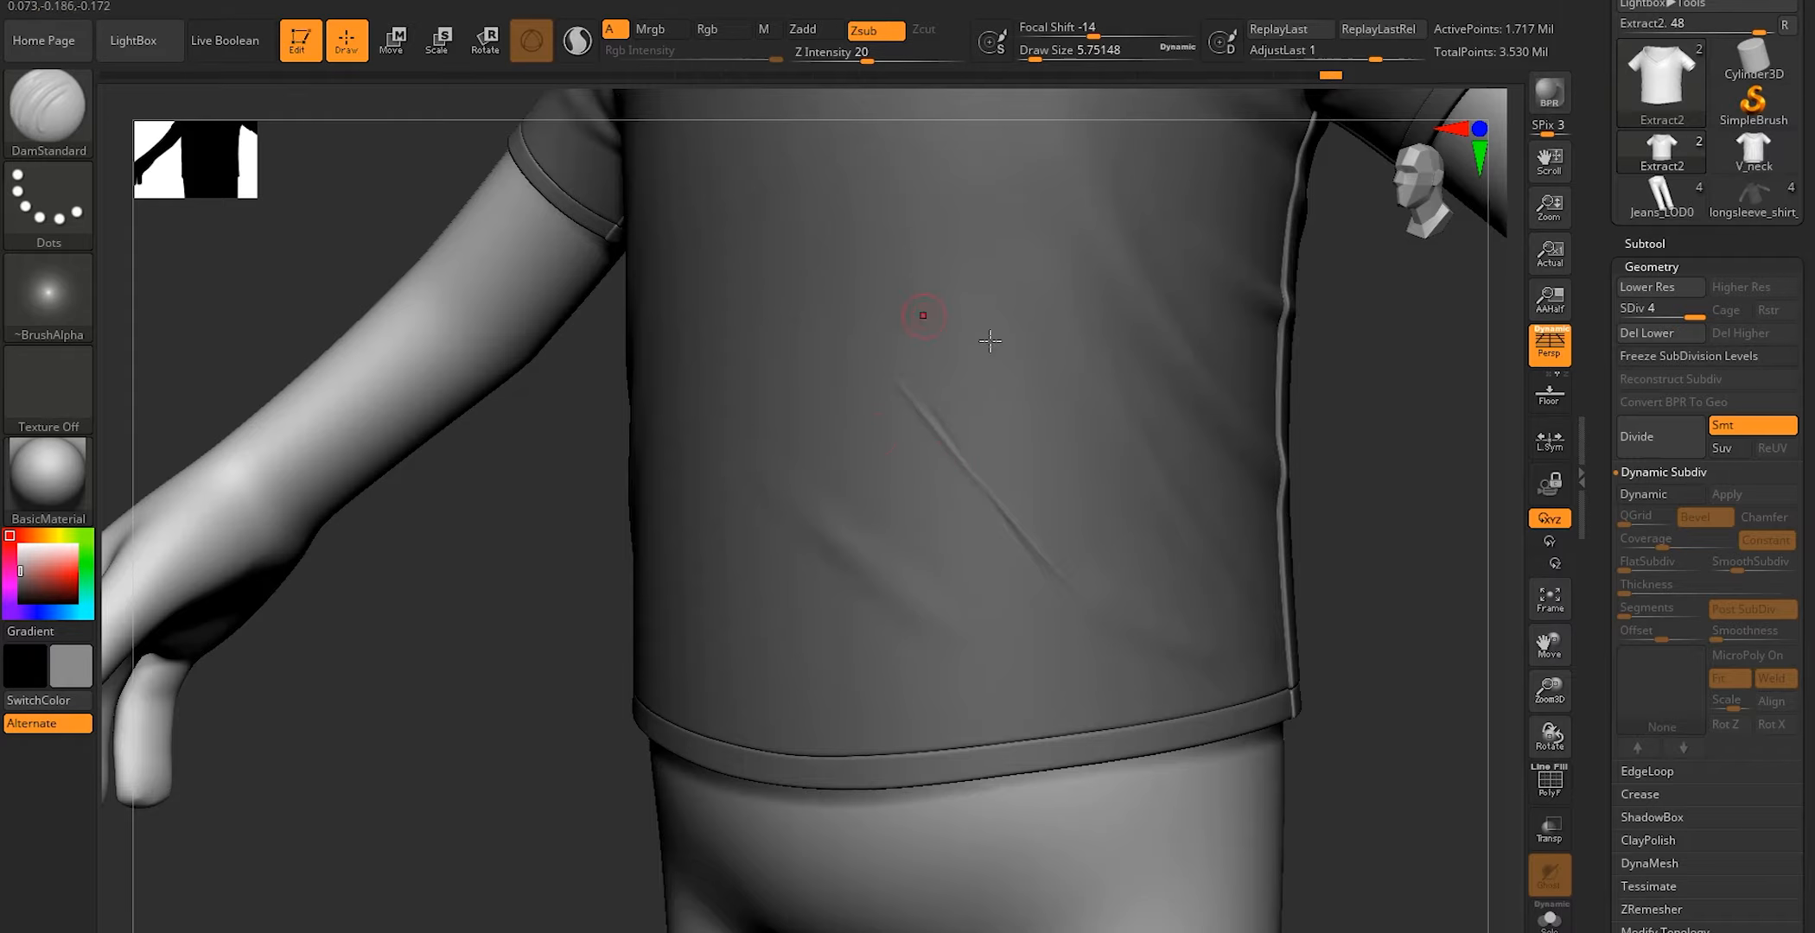
key(ctrl+z)
right_click(1147, 451)
drag(1182, 444, 1044, 499)
ctrl+right_drag(1273, 447, 1020, 434)
ctrl+right_drag(543, 322, 691, 380)
key(space)
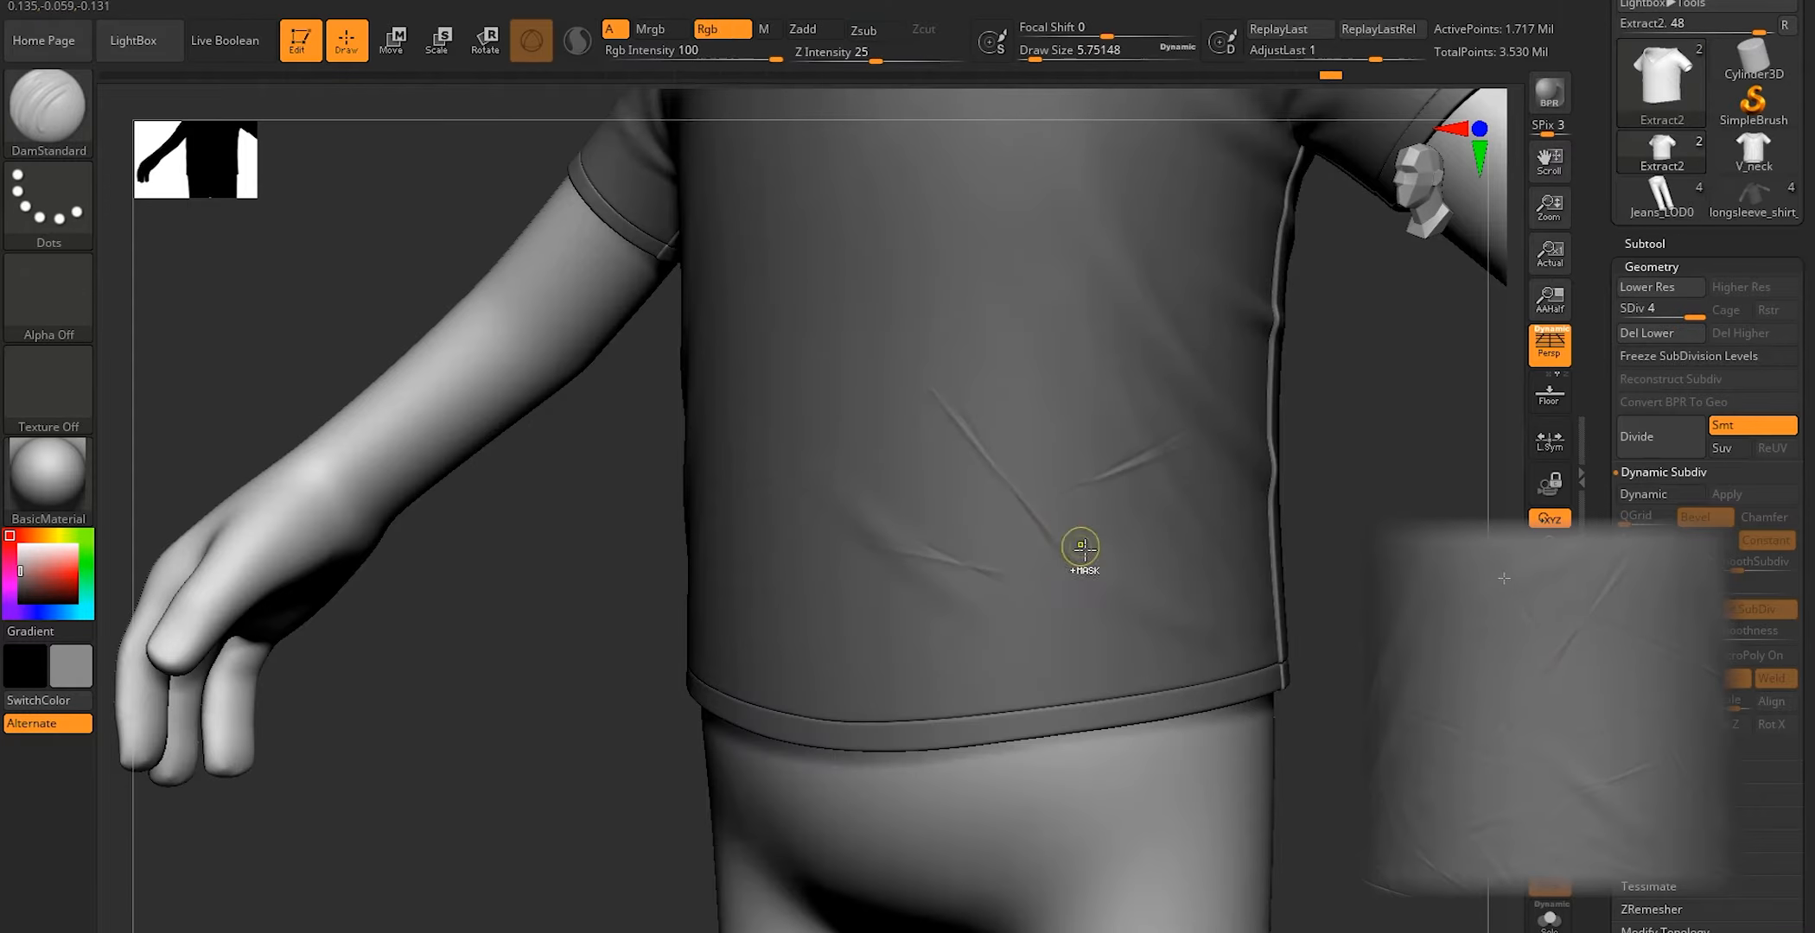
key(ctrl+z)
key(ctrl+z)
Lower the DamStandard brush's Z intensity to 10 and carve fainter creases over the shirt's front
mouse_move(1026, 562)
right_down()
mouse_move(953, 398)
mouse_move(879, 365)
mouse_move(1187, 332)
mouse_move(888, 413)
mouse_move(819, 642)
mouse_move(1049, 380)
mouse_move(864, 734)
right_up()
key(space)
drag(924, 710, 912, 711)
mouse_move(865, 700)
right_down()
mouse_move(750, 689)
mouse_move(565, 482)
mouse_move(1248, 519)
mouse_move(778, 547)
mouse_move(1142, 396)
mouse_move(450, 207)
right_up()
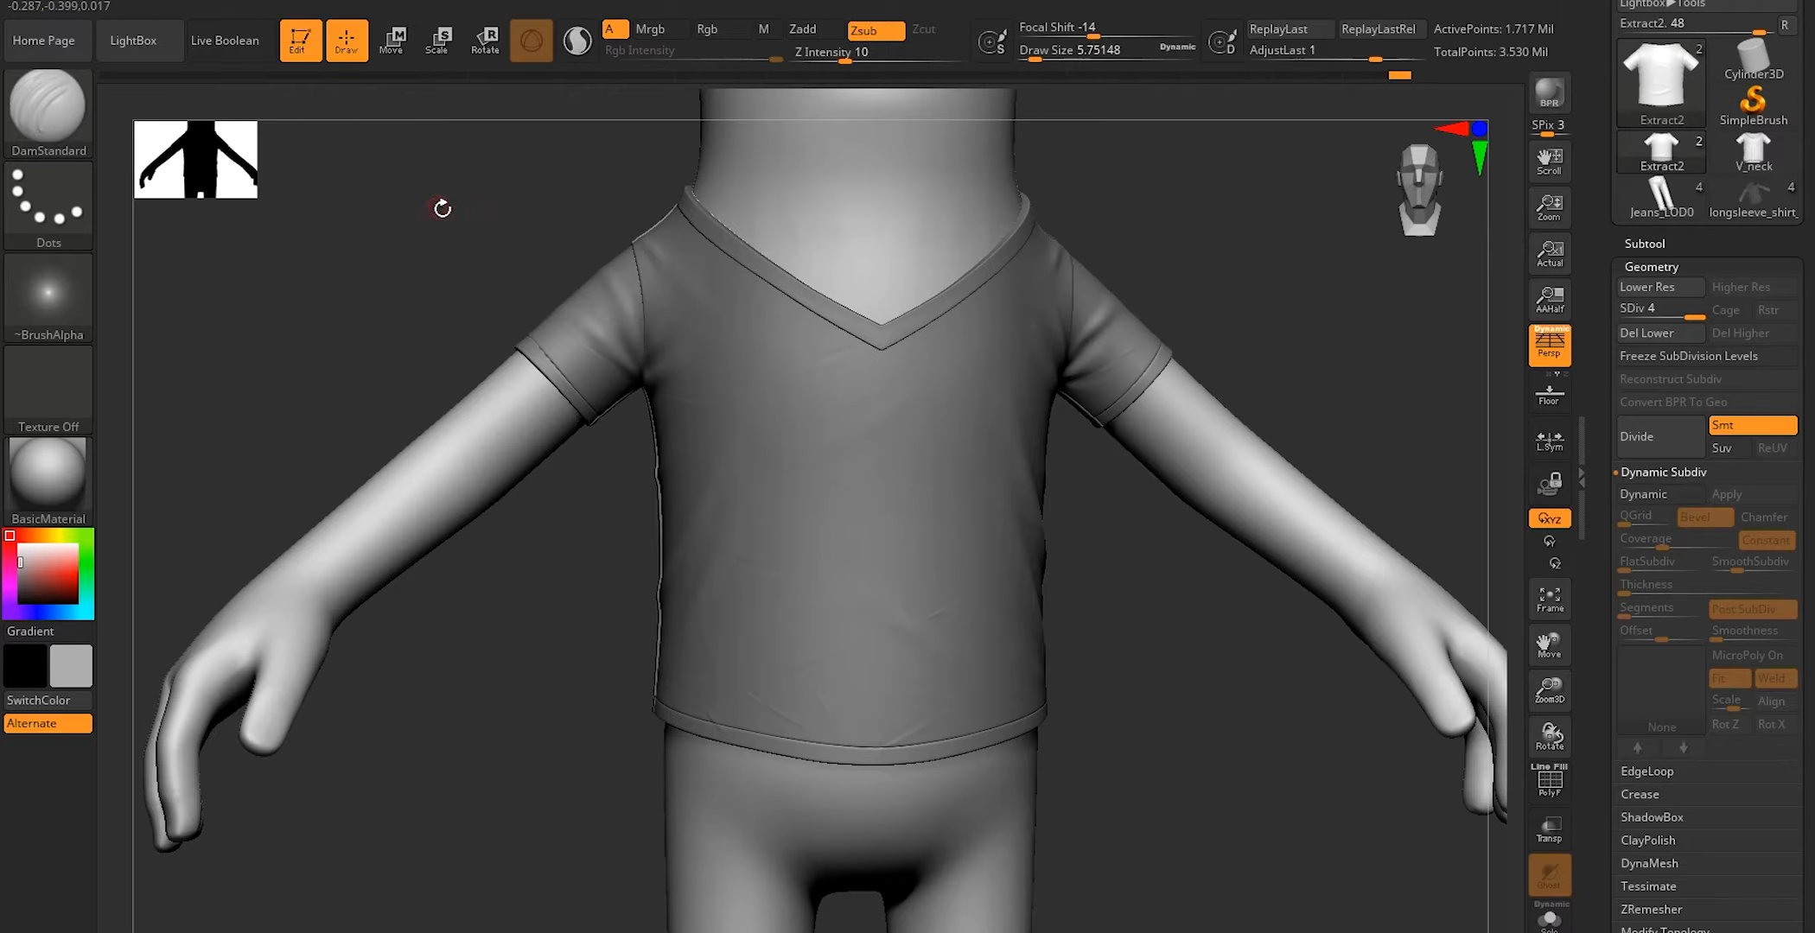
Give the Standard brush a Color Spray stroke, enlarge it to a draw size of about 15.6 and spray the shirt's front
key(b)
key(s)
key(t)
click(40, 229)
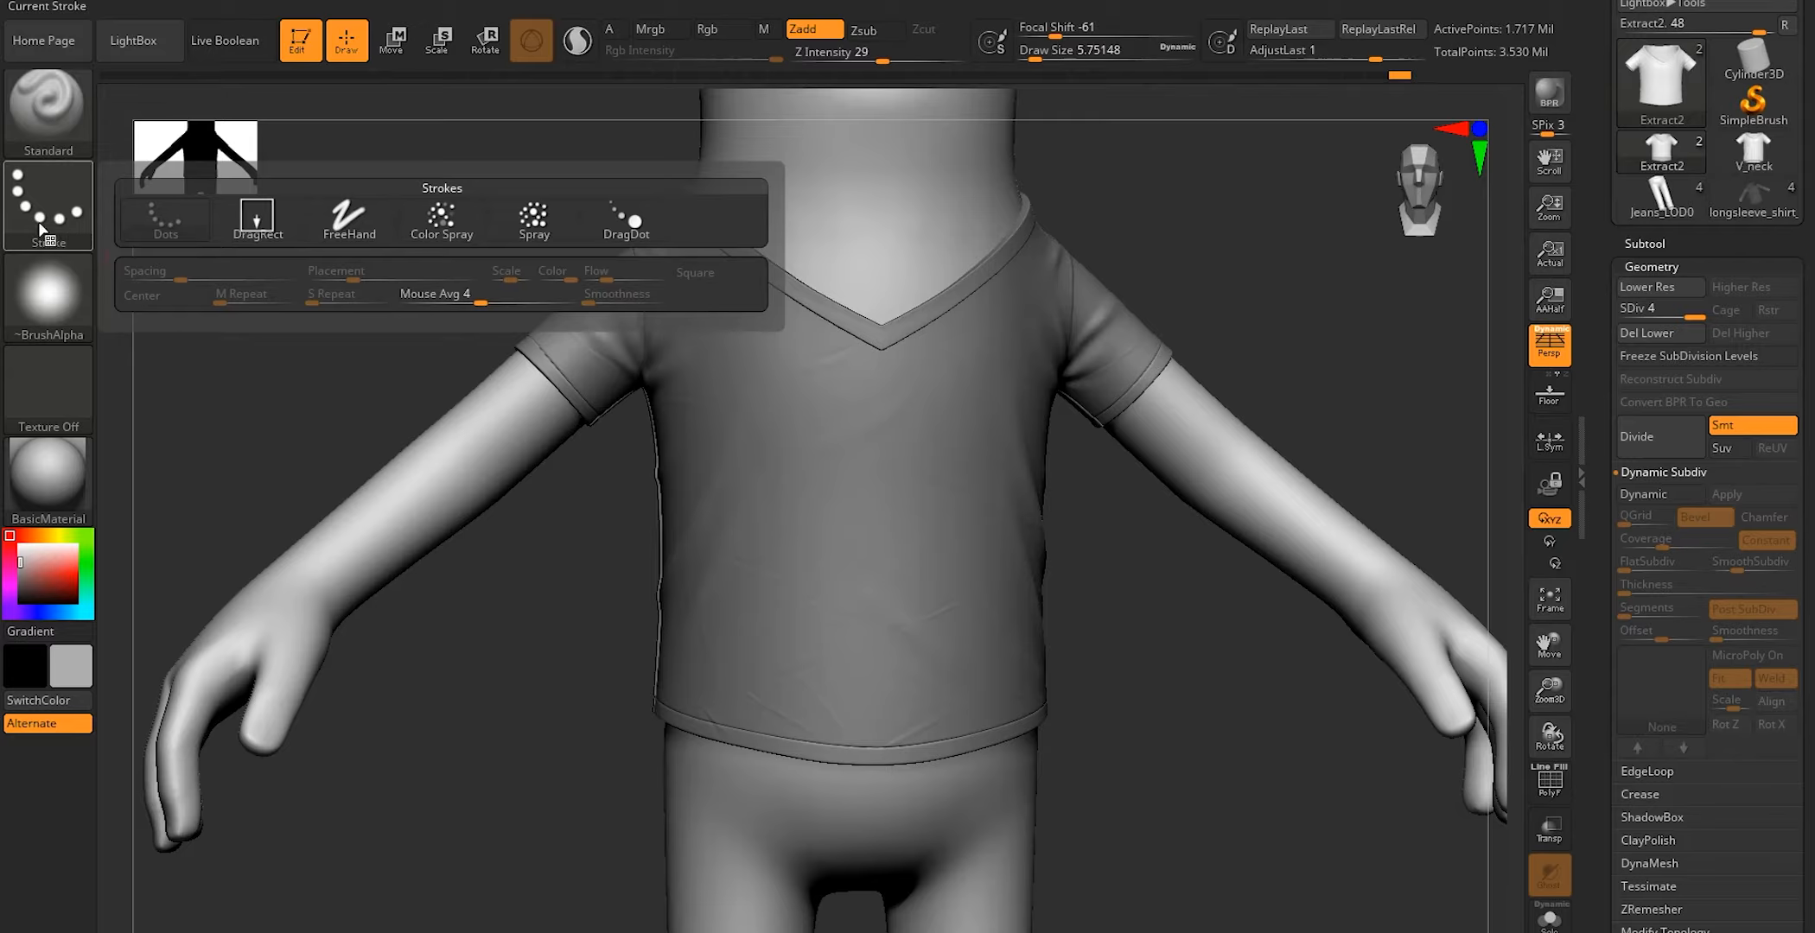
click(449, 228)
key(])
key(])
key(])
drag(860, 485, 847, 655)
Set the Standard brush's Z intensity to 7 and spray subtle surface unevenness over the shirt's lower front and side
click(617, 644)
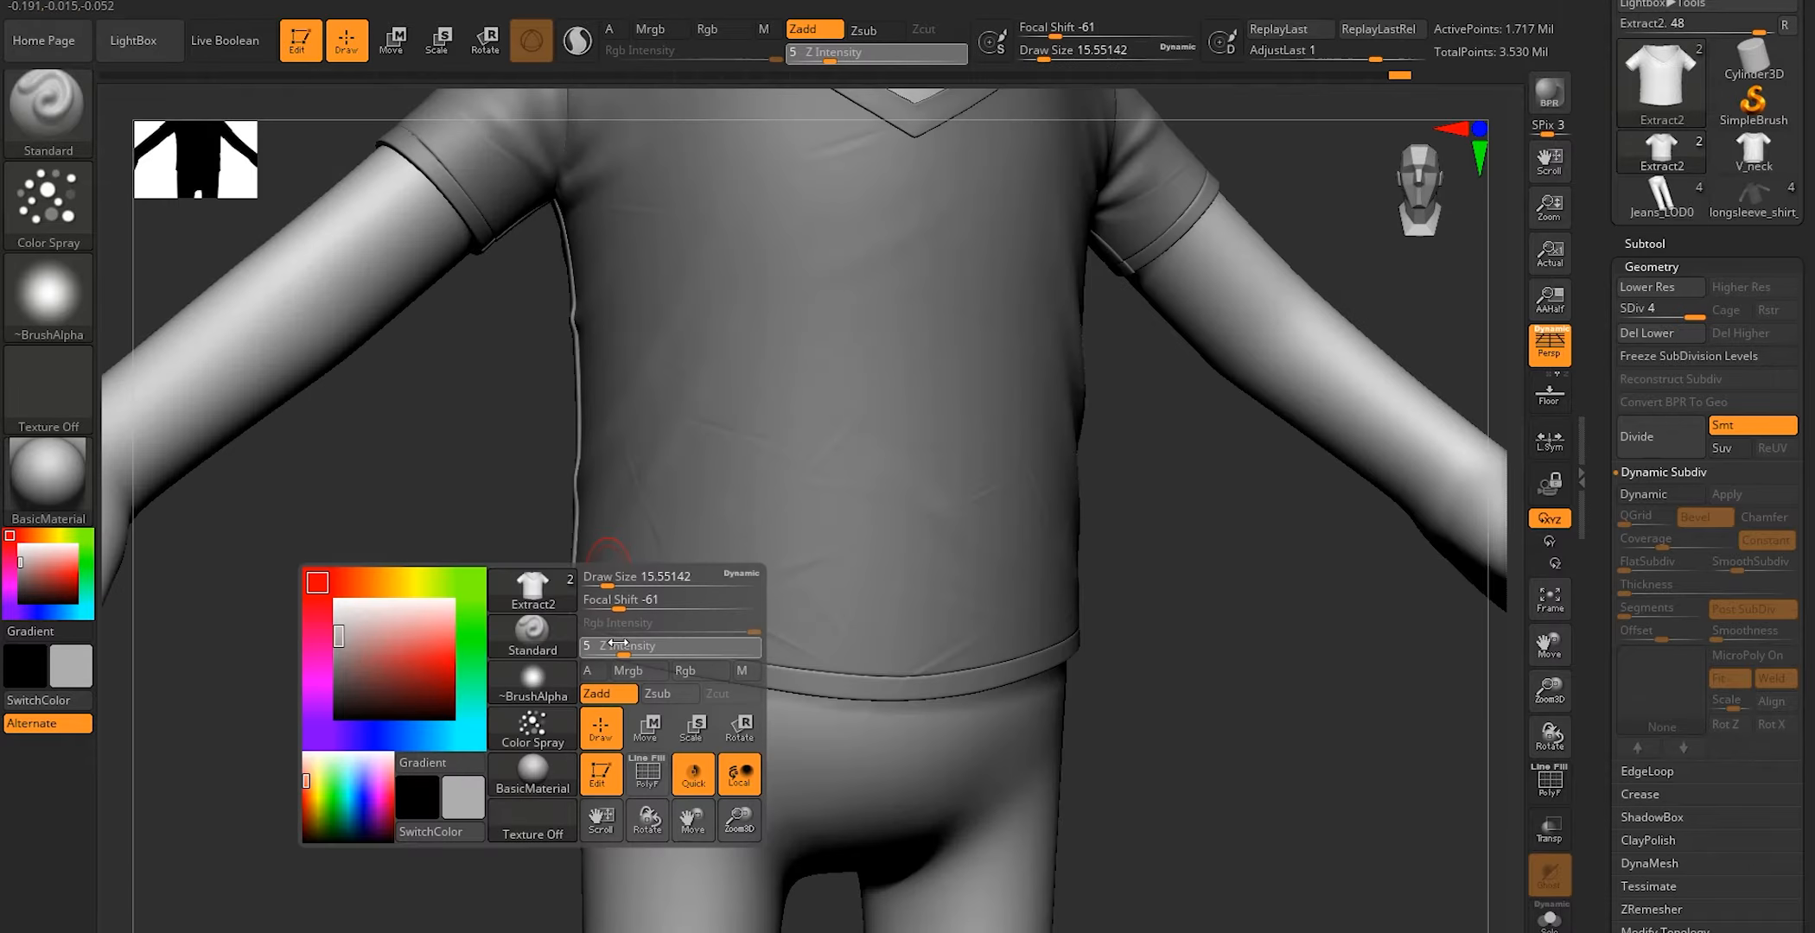
drag(628, 646, 631, 645)
right_drag(776, 482, 770, 552)
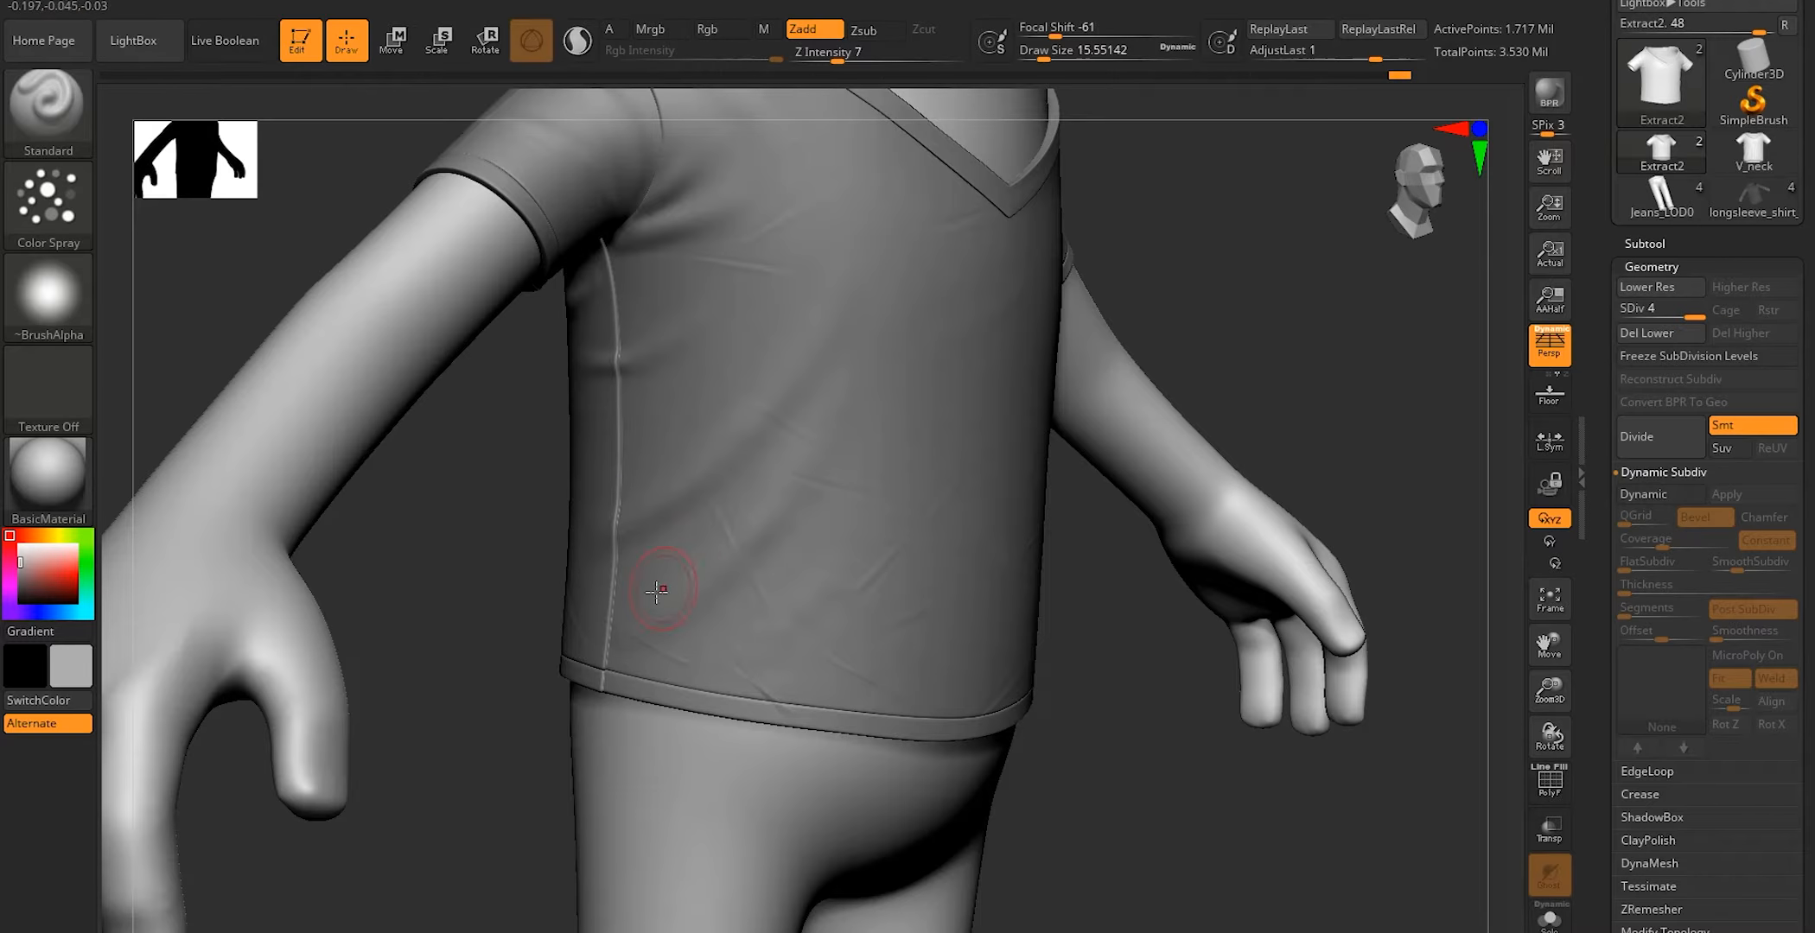
shift+drag(527, 522, 431, 484)
key(space)
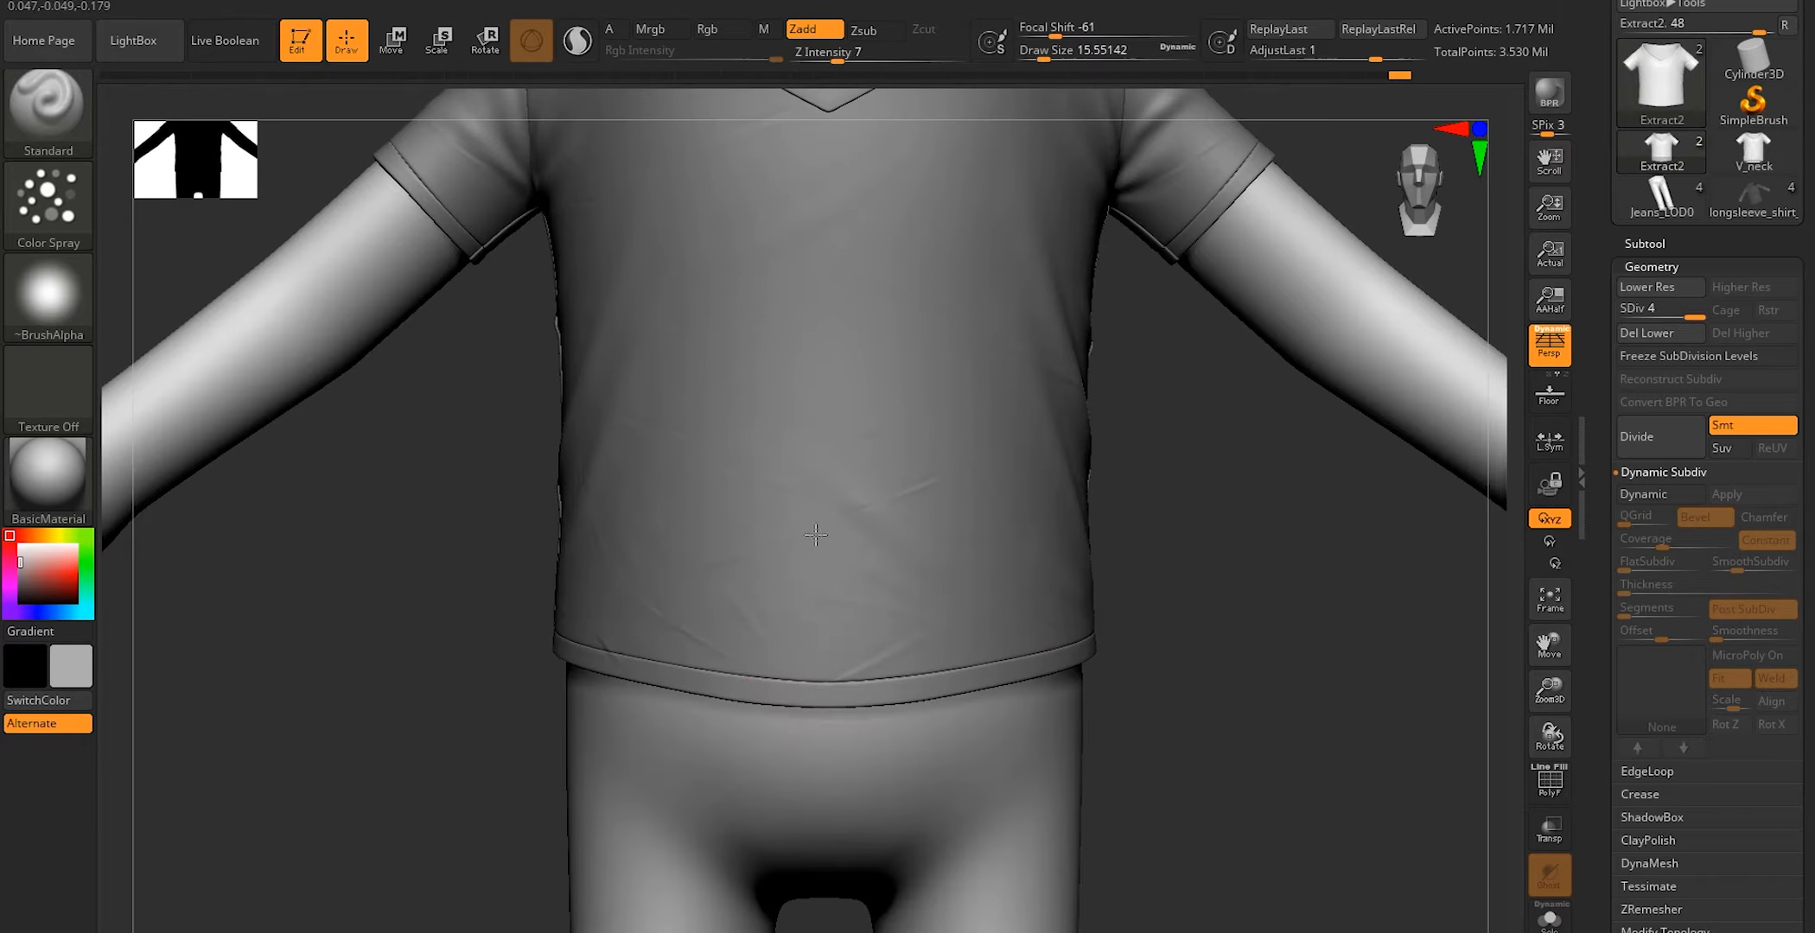
Return to the DamStandard brush at Z intensity 10 and a draw size of about 7.5, and apply the MatCap White material
mouse_move(1215, 661)
mouse_down()
mouse_move(1132, 644)
mouse_move(1245, 553)
mouse_move(1183, 515)
mouse_move(1259, 547)
mouse_move(1210, 450)
mouse_move(629, 267)
mouse_move(960, 239)
mouse_move(1050, 290)
mouse_move(778, 409)
mouse_move(535, 190)
mouse_move(336, 249)
mouse_move(333, 210)
mouse_up()
key(space)
key(b)
key(d)
key(s)
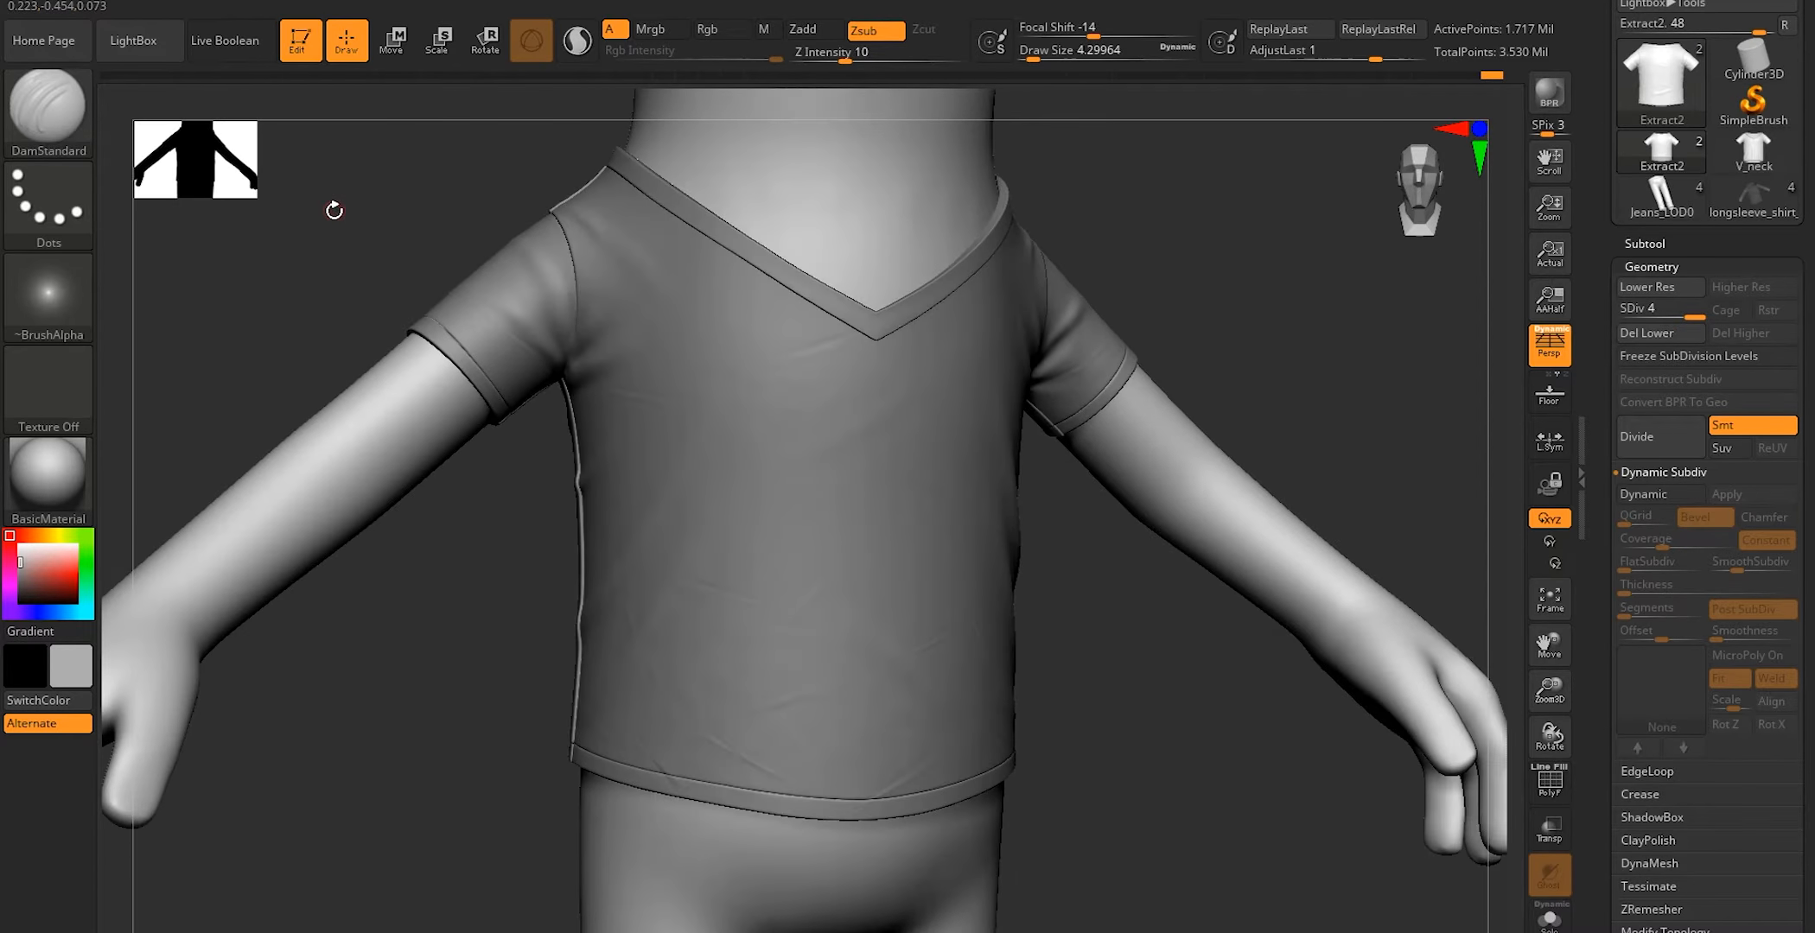
key(shift)
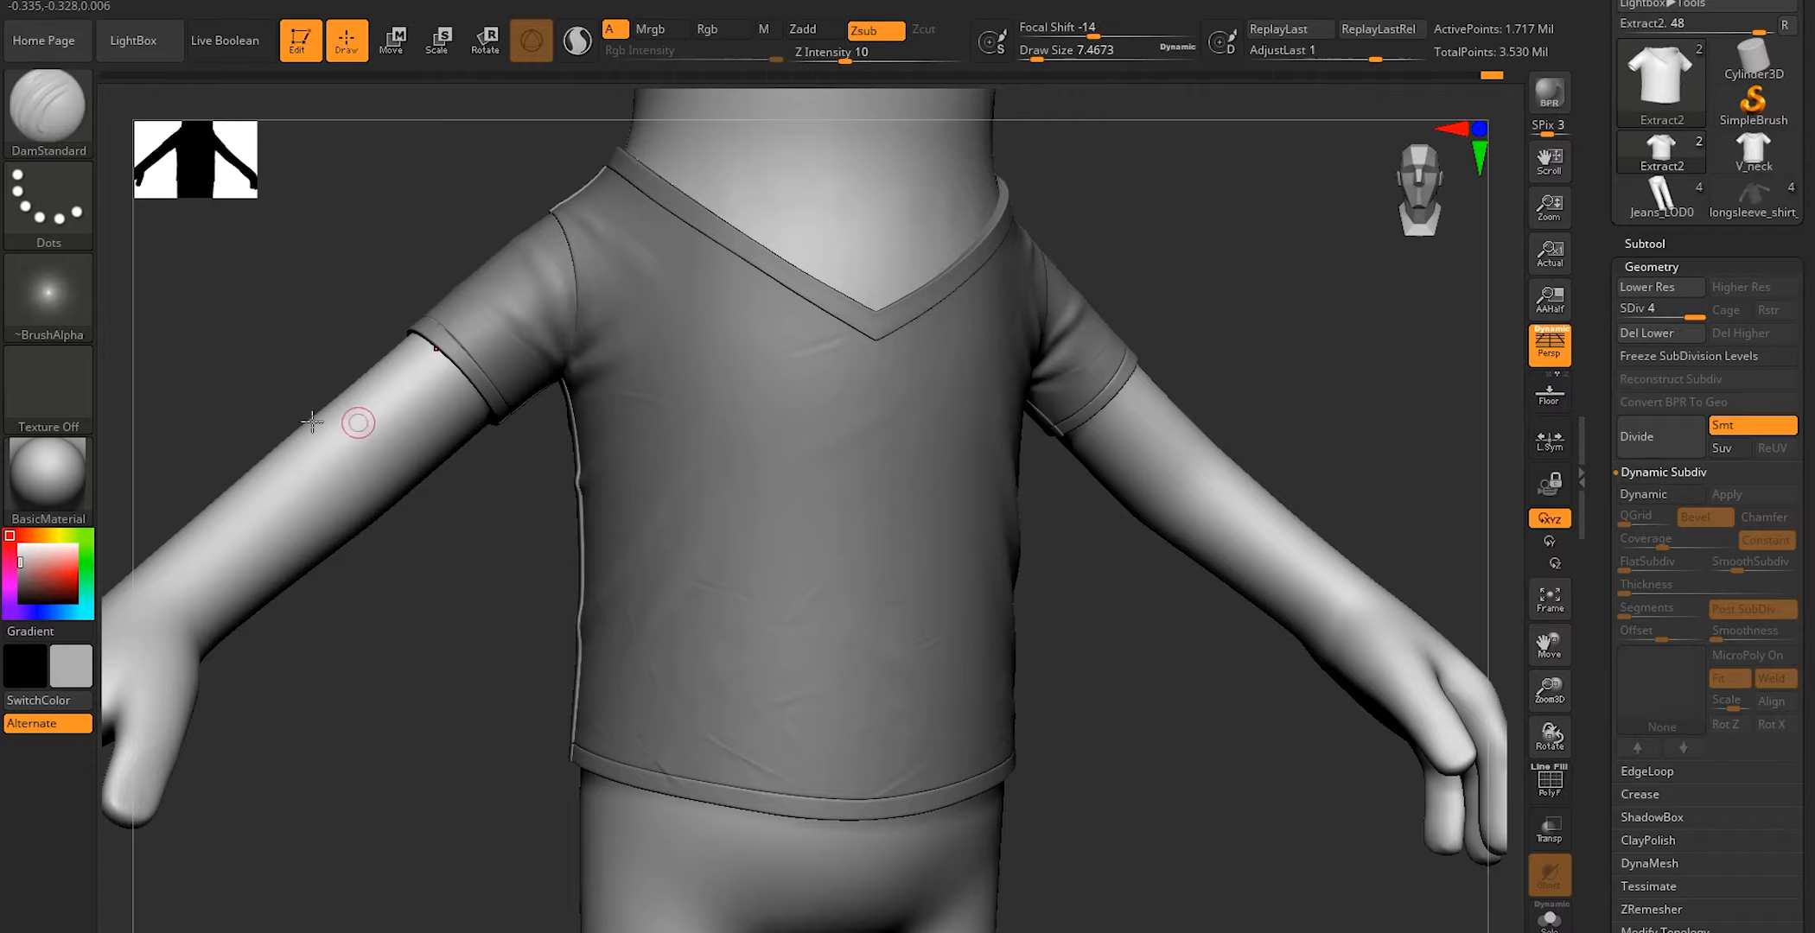
drag(350, 415, 608, 202)
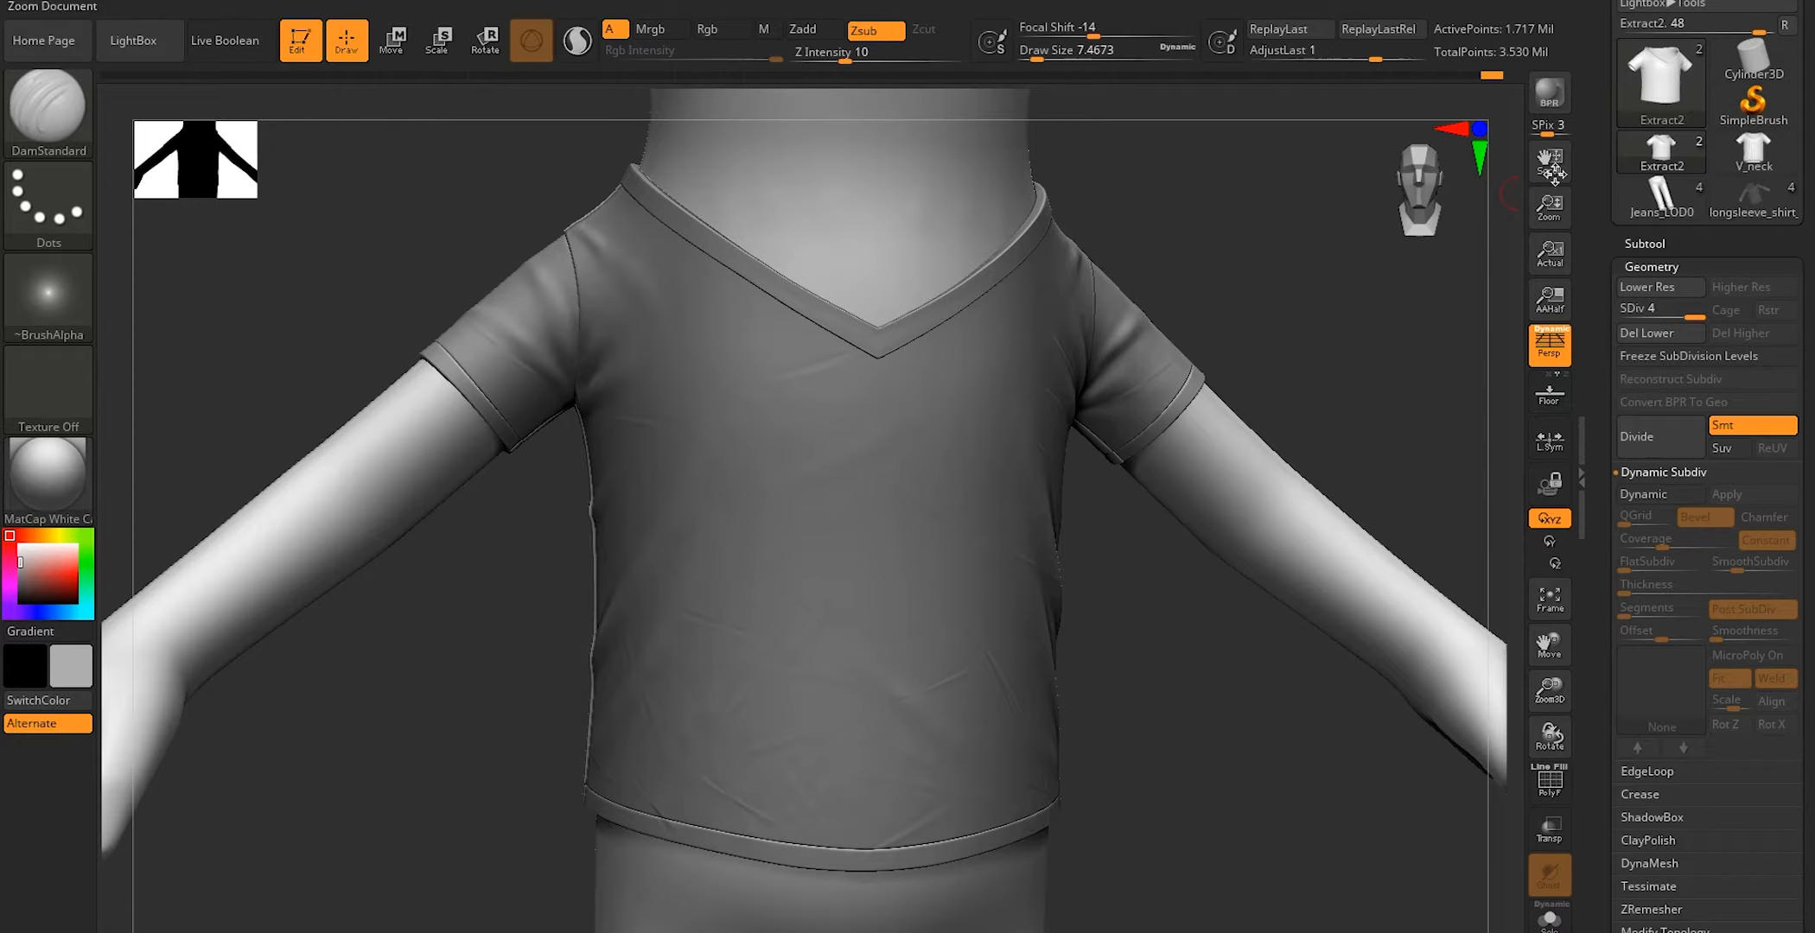
click(1233, 76)
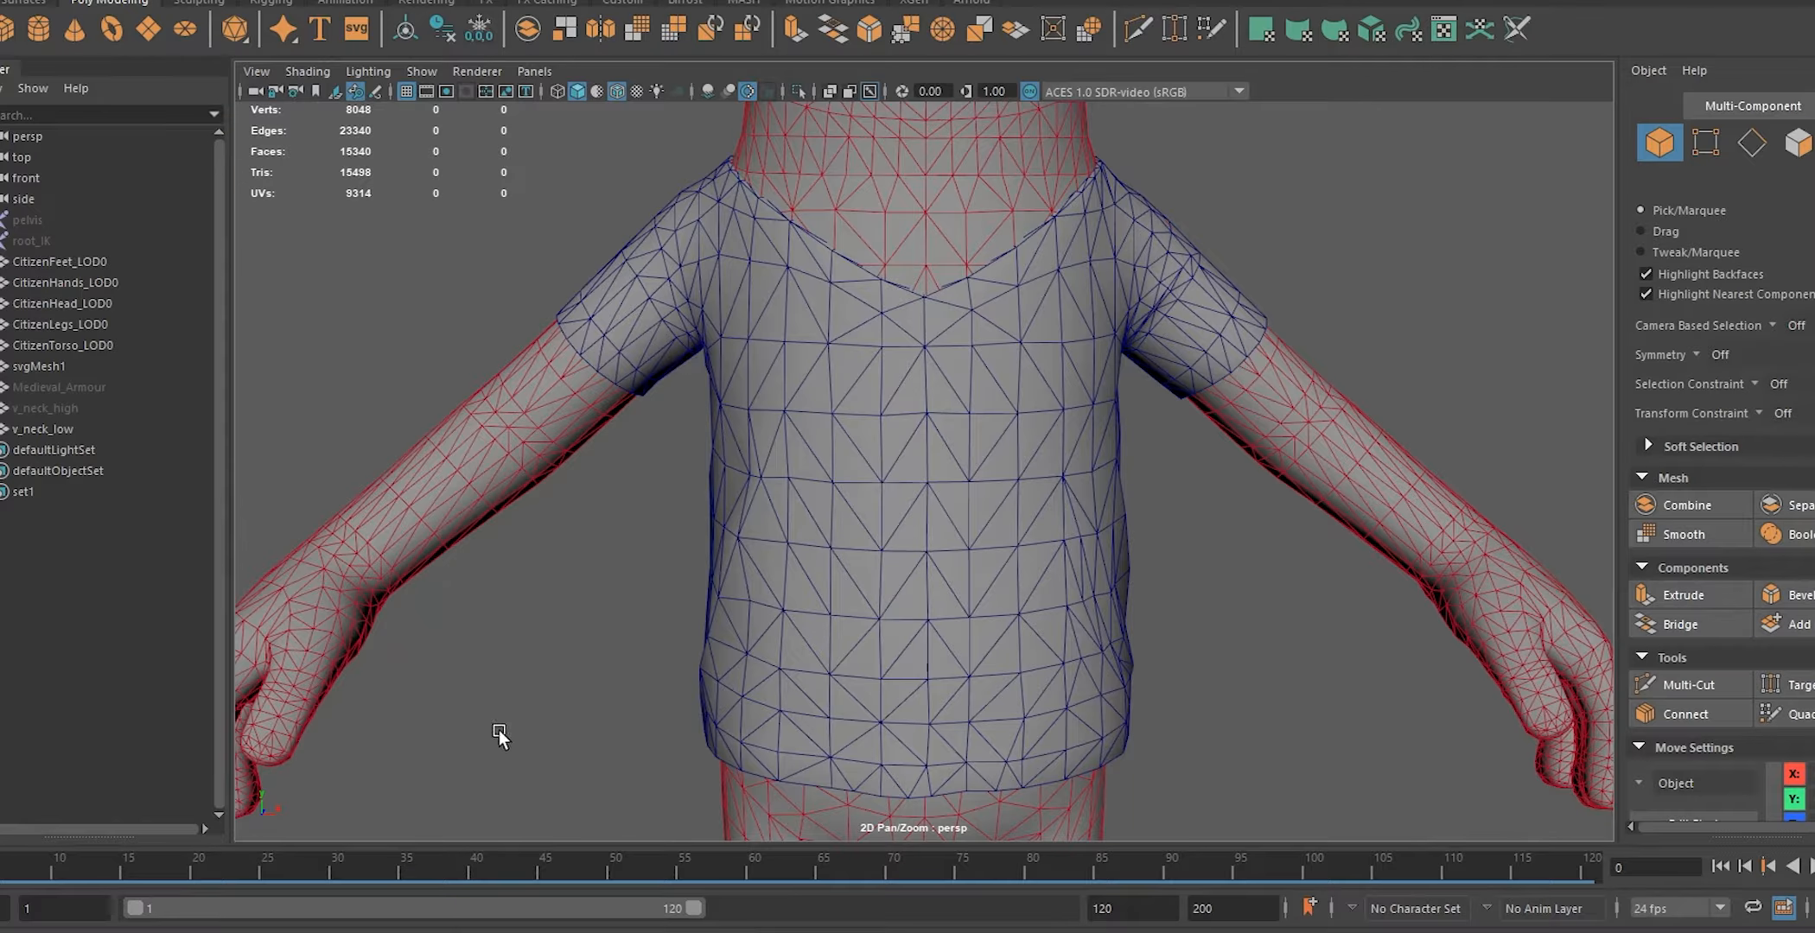
Switch to Maya and compare the wireframe topology of the low-poly shirt versions around the torso
alt+drag(688, 681, 749, 456)
alt+right_drag(748, 456, 606, 294)
alt+drag(724, 351, 865, 471)
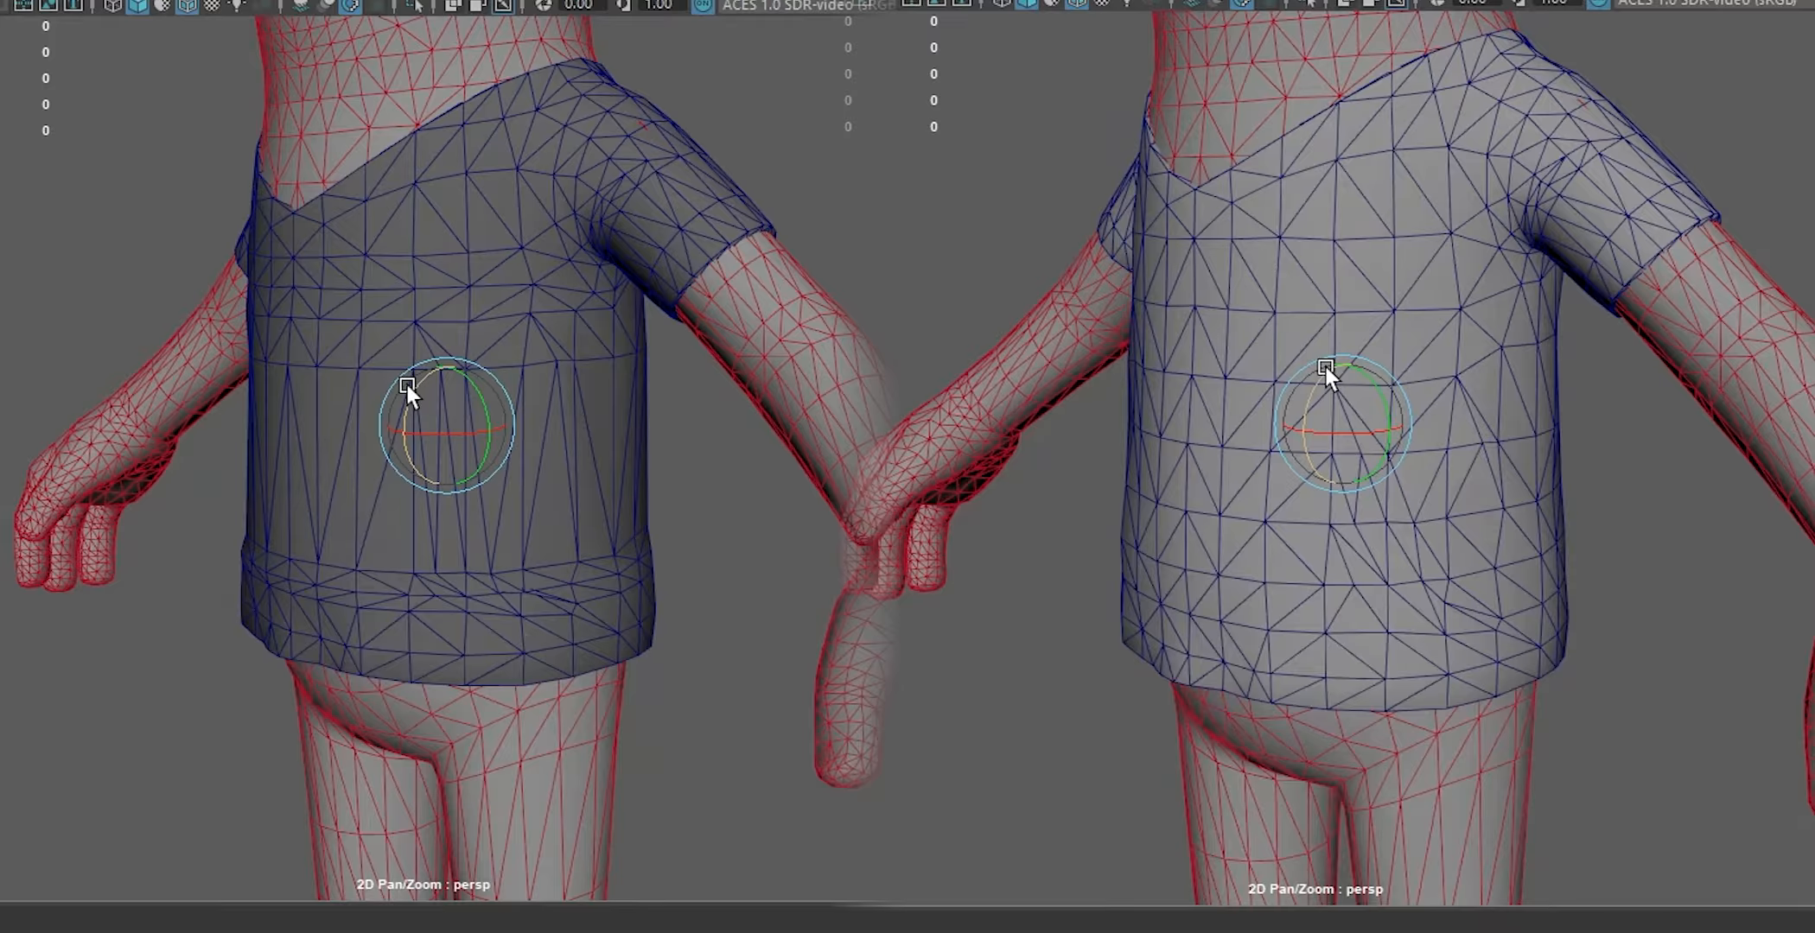
drag(407, 384, 476, 380)
mouse_move(1315, 396)
mouse_down()
mouse_move(1364, 336)
mouse_move(1335, 370)
mouse_up()
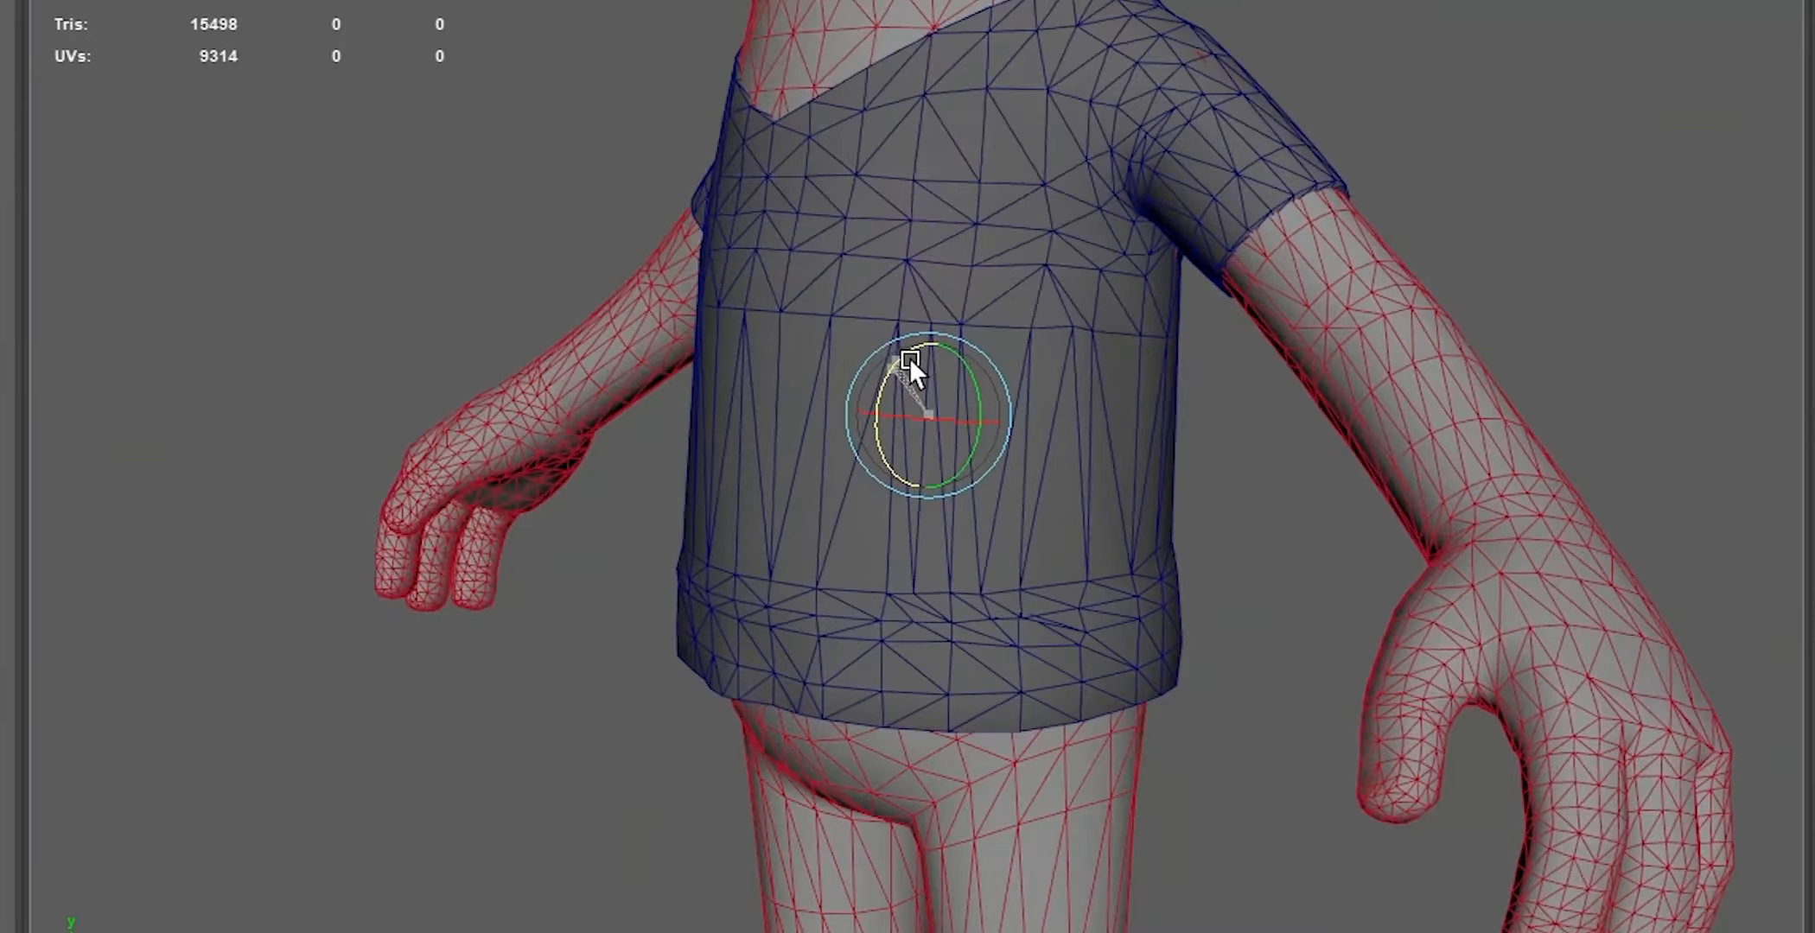
drag(909, 357, 962, 354)
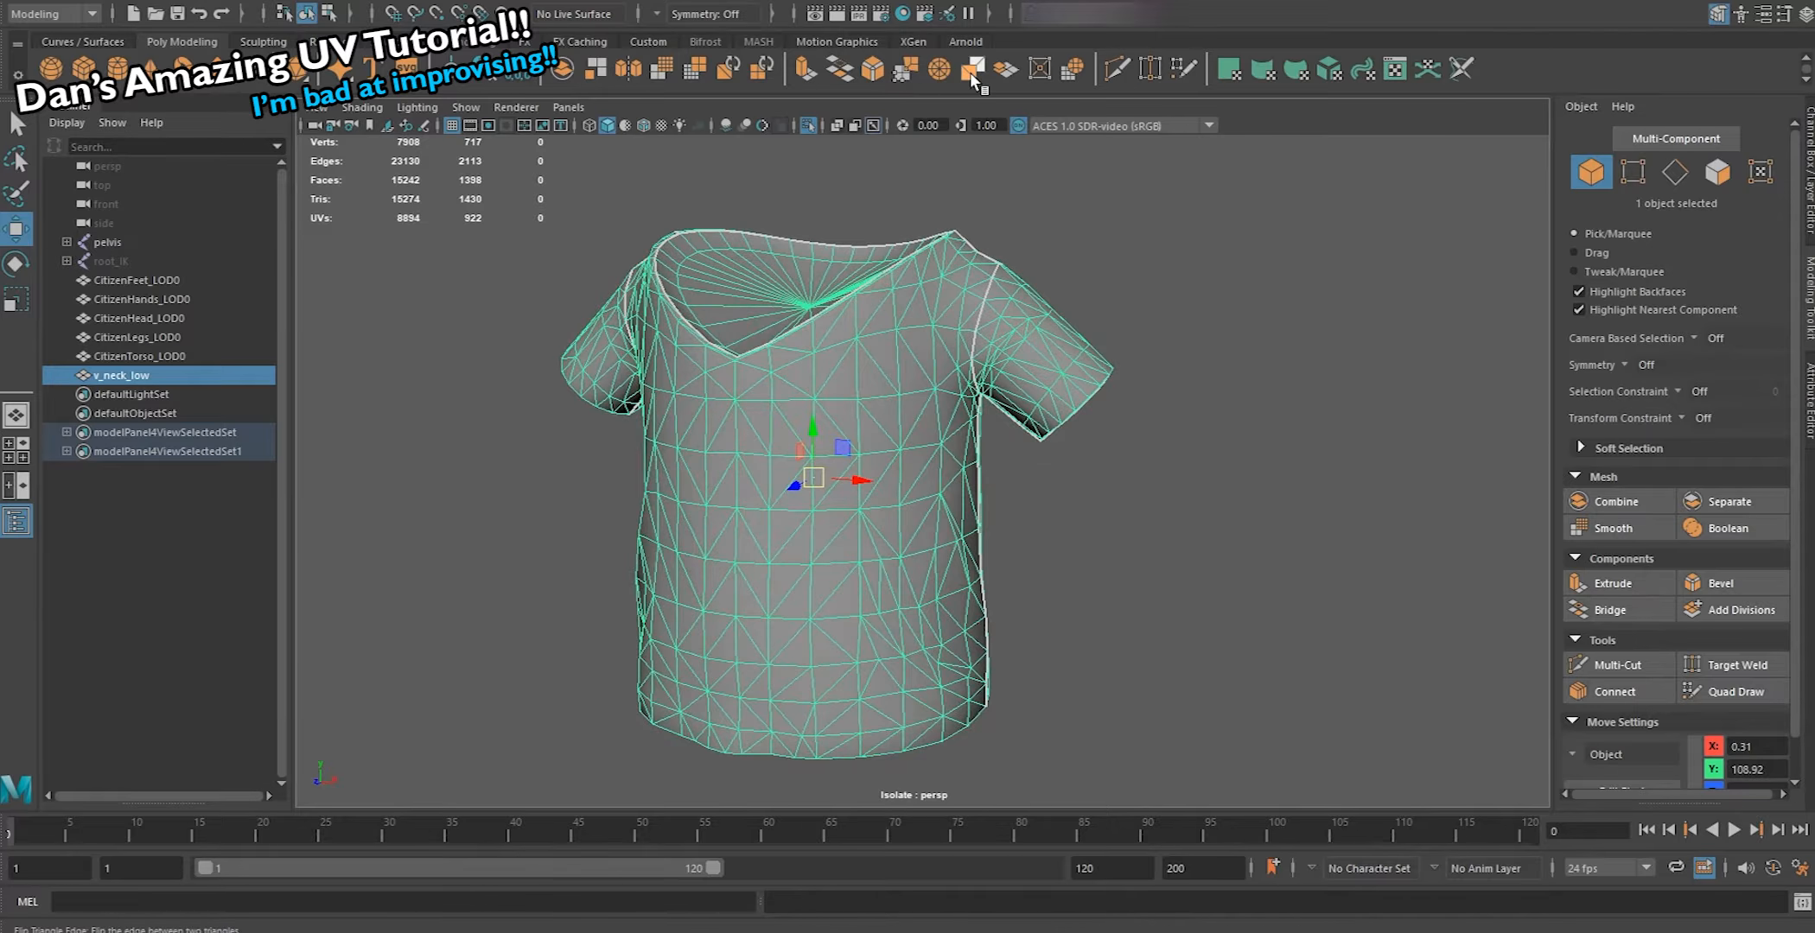
Project camera-based UVs onto the v_neck_low shirt and open the result in the UV Editor
click(731, 0)
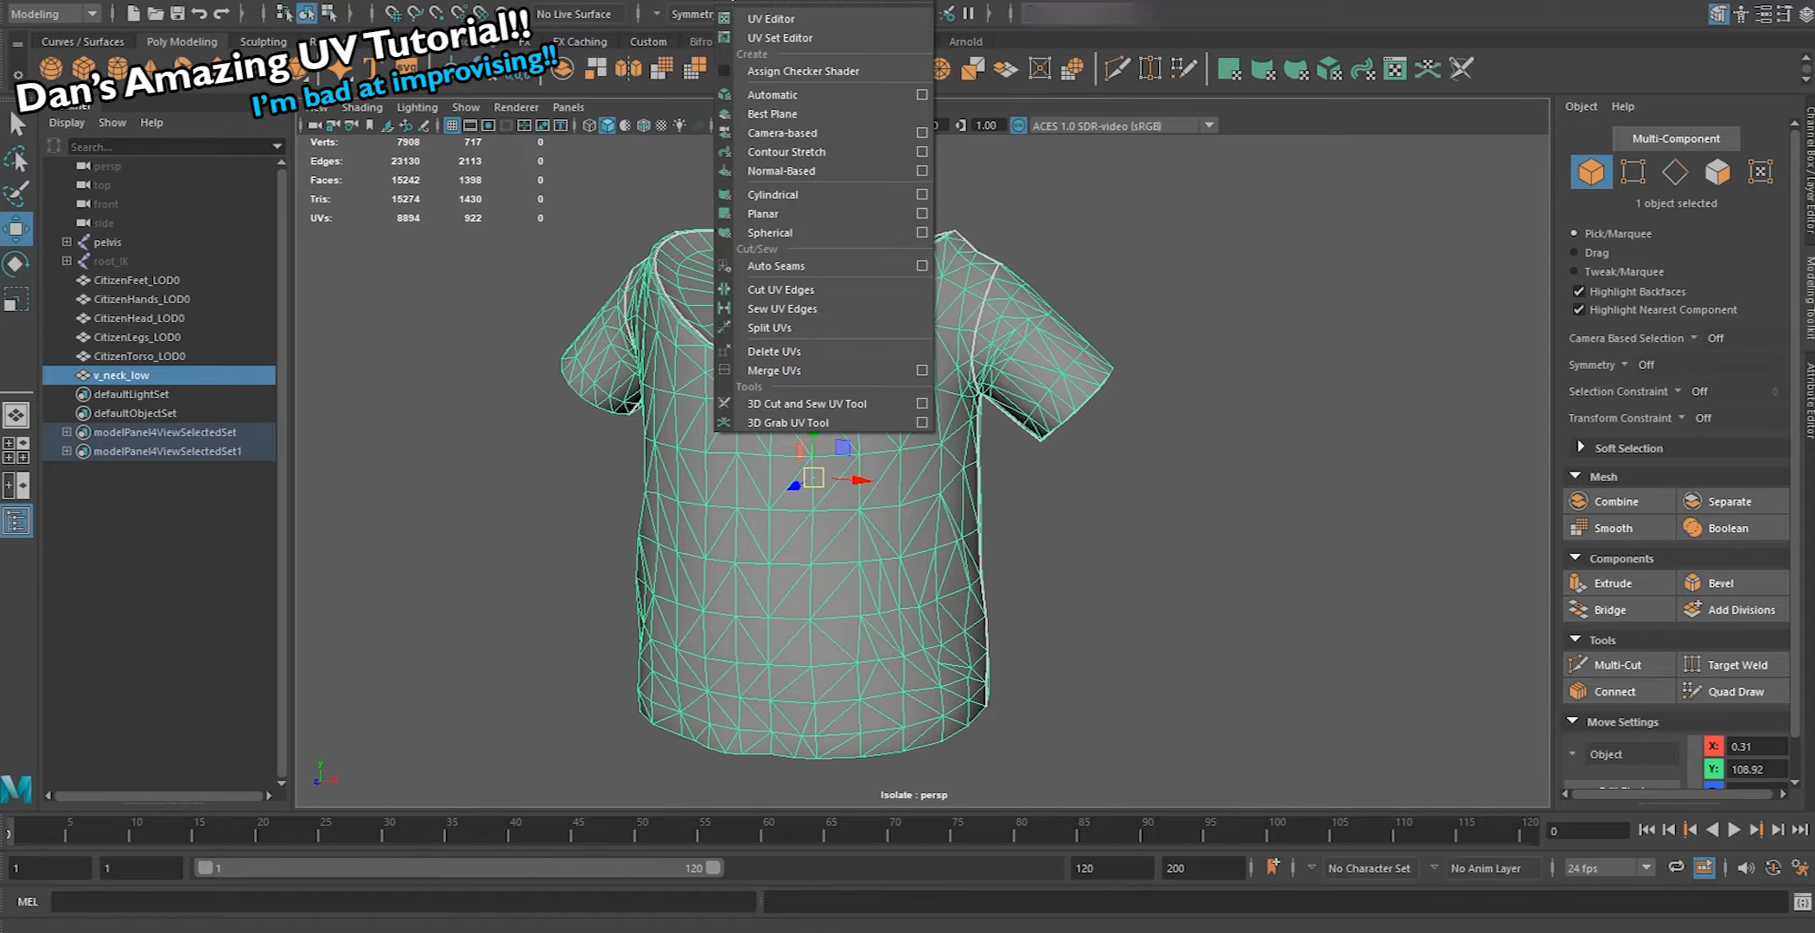
click(782, 133)
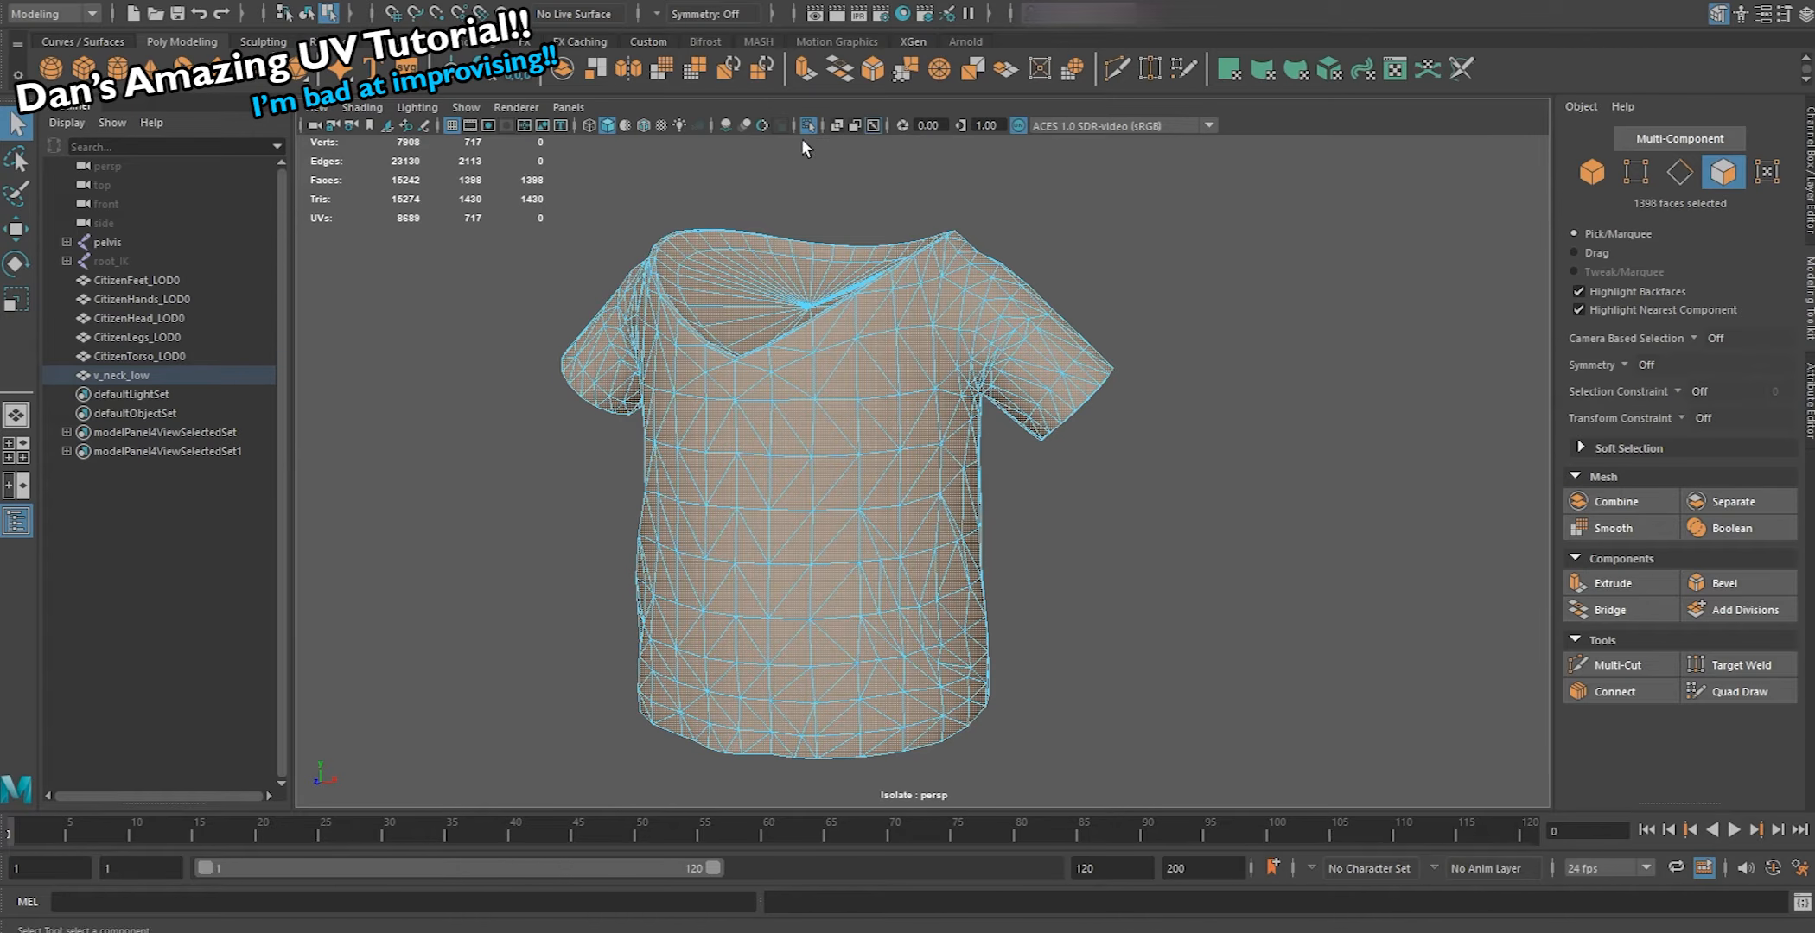
drag(594, 385, 761, 0)
scroll(867, 304, up, 3)
alt+middle_drag(728, 264, 765, 328)
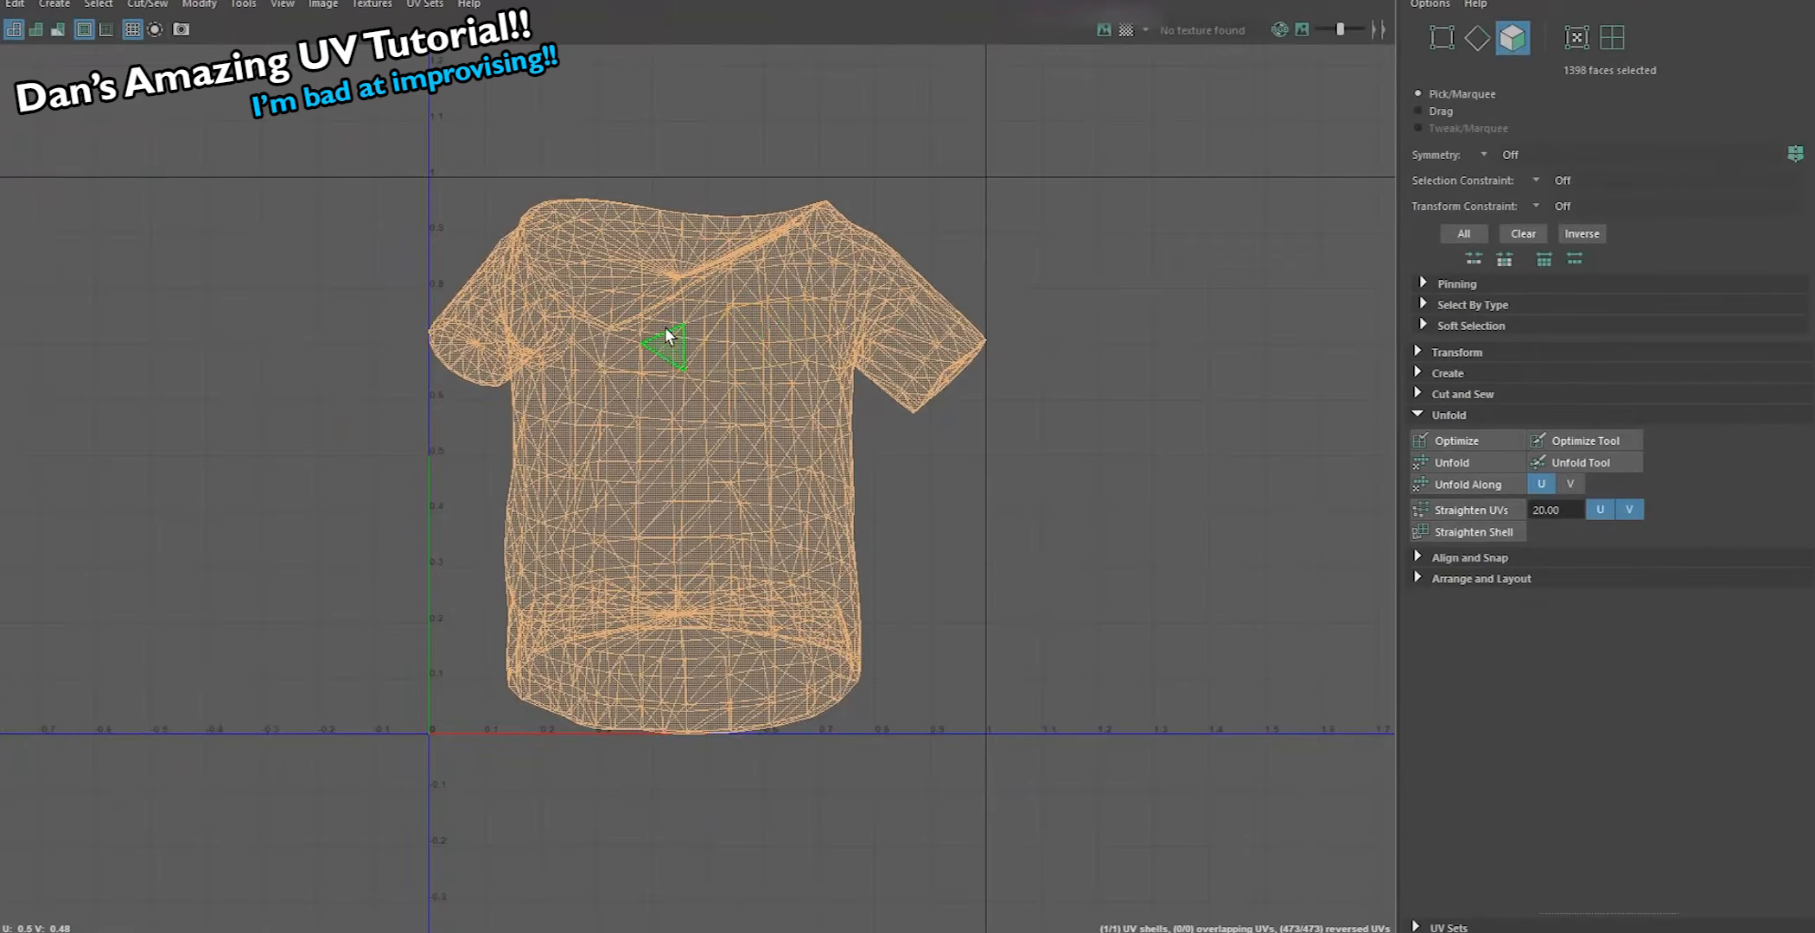
Cut the UVs along the edge loop around the shirt's sleeve opening, working in edge selection
right_drag(765, 355, 1113, 140)
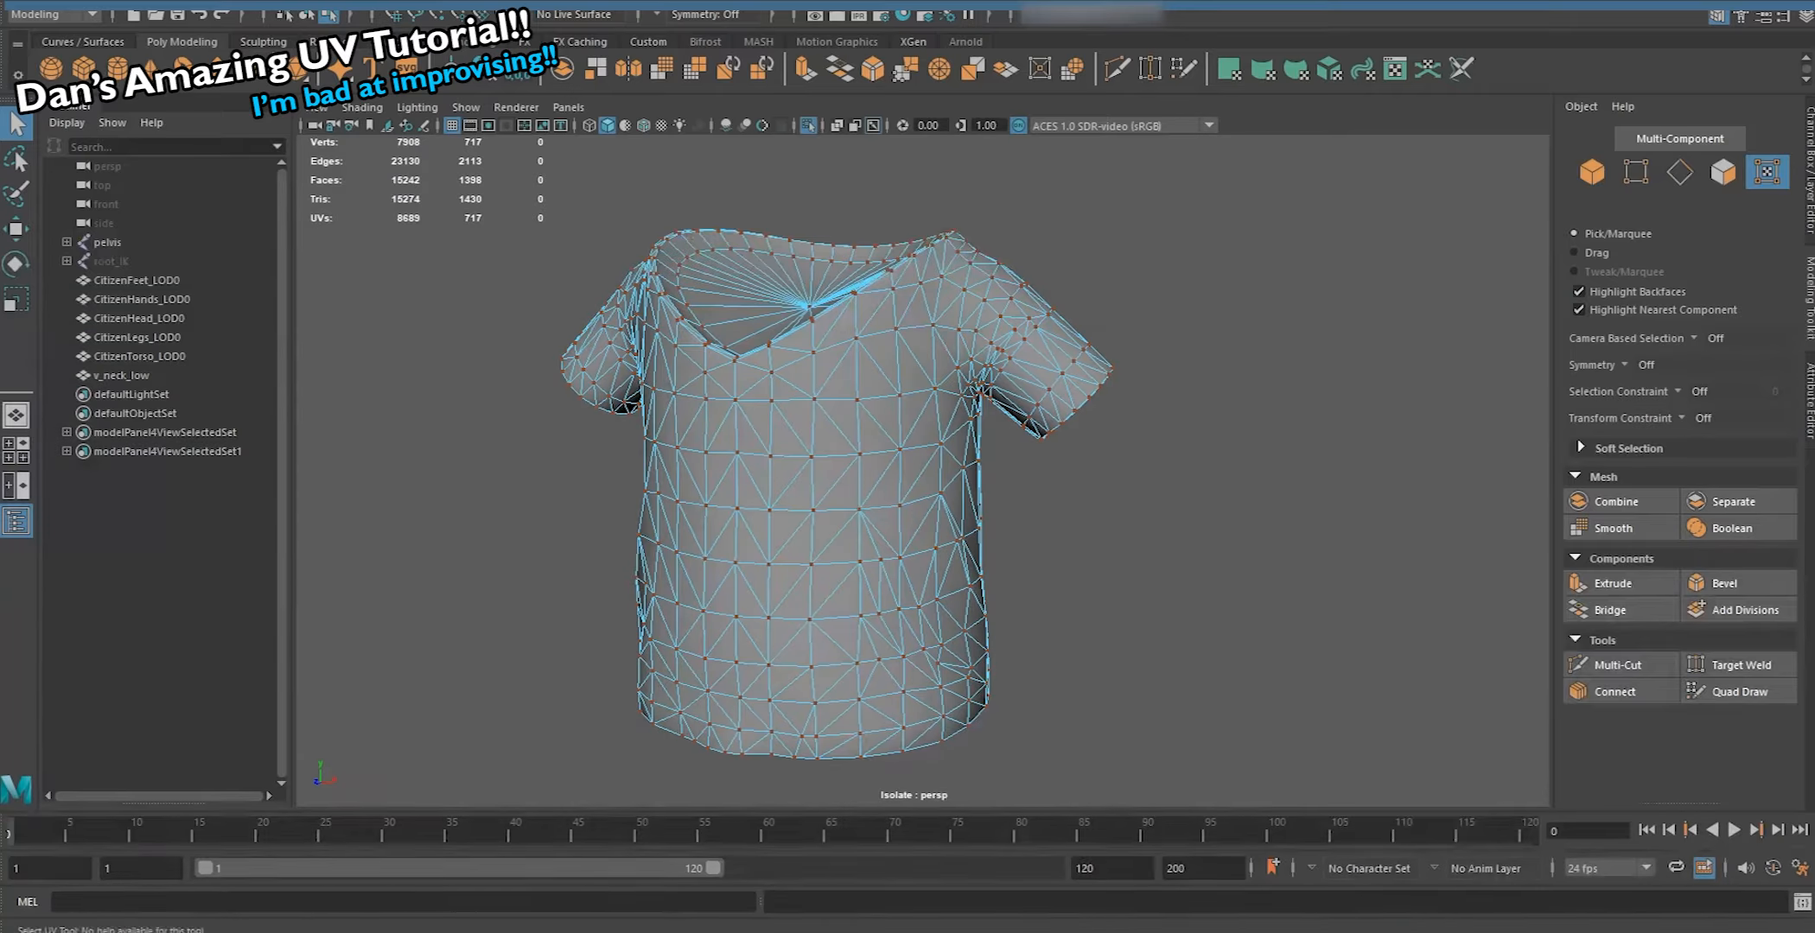
scroll(961, 377, up, 5)
alt+drag(960, 376, 830, 538)
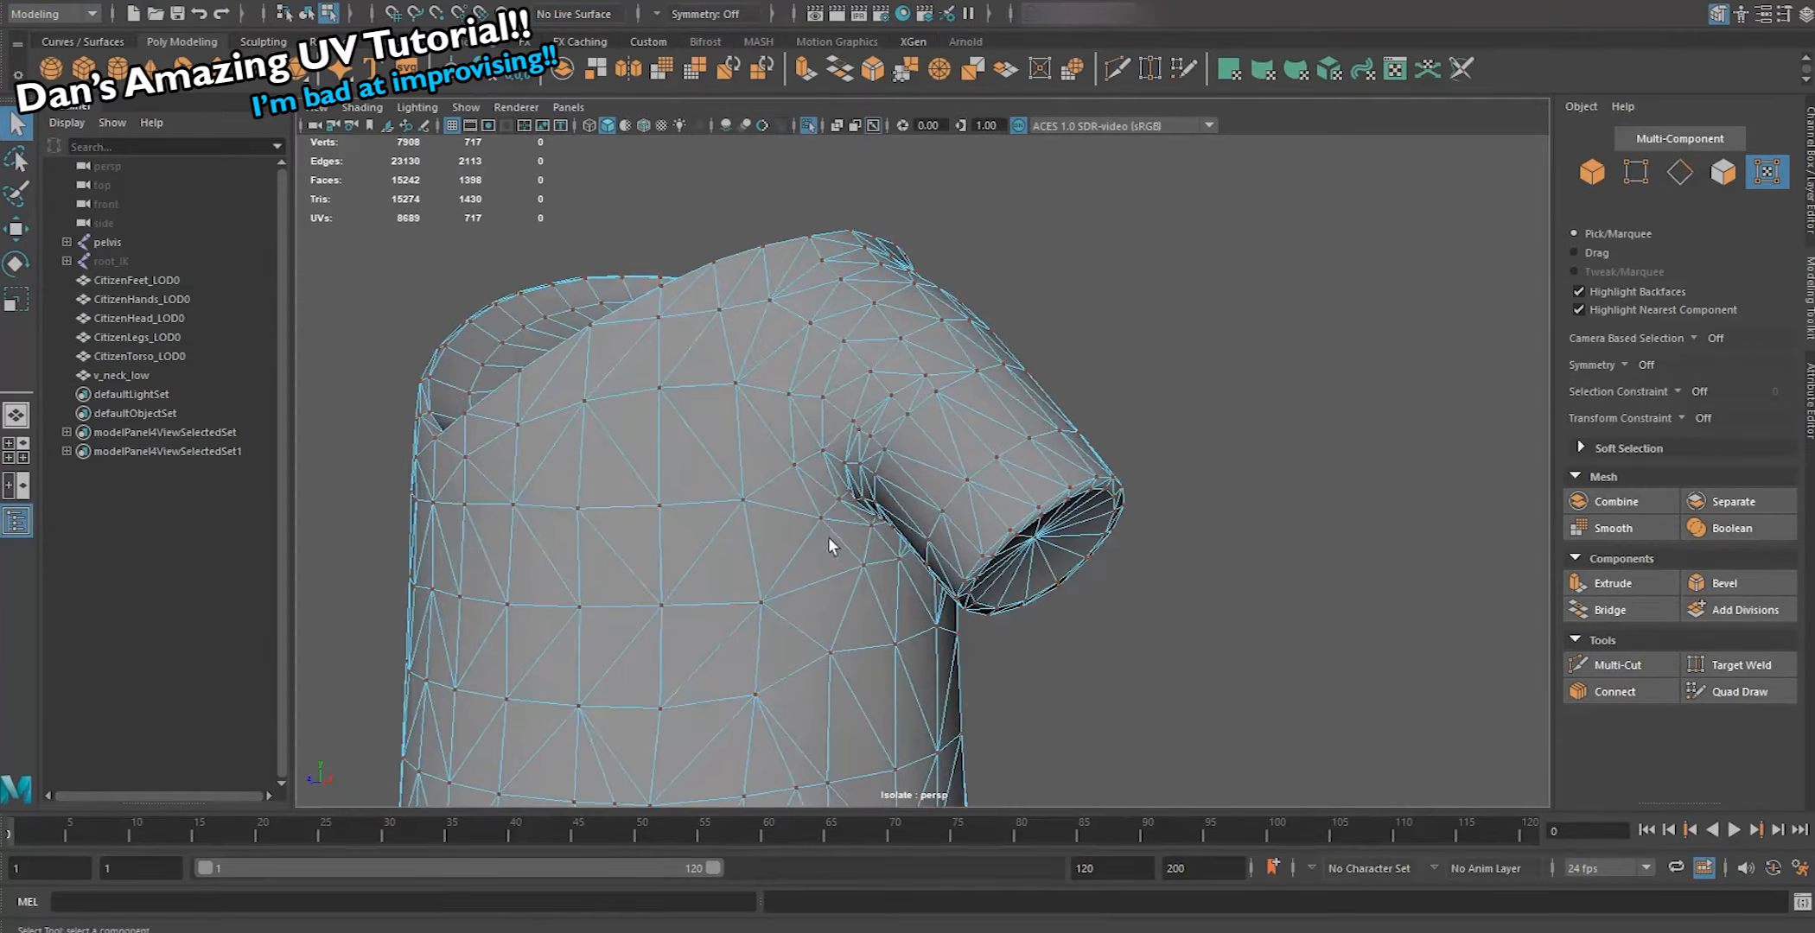
right_drag(1104, 519, 1106, 482)
click(1141, 581)
alt+middle_drag(1004, 647, 1008, 519)
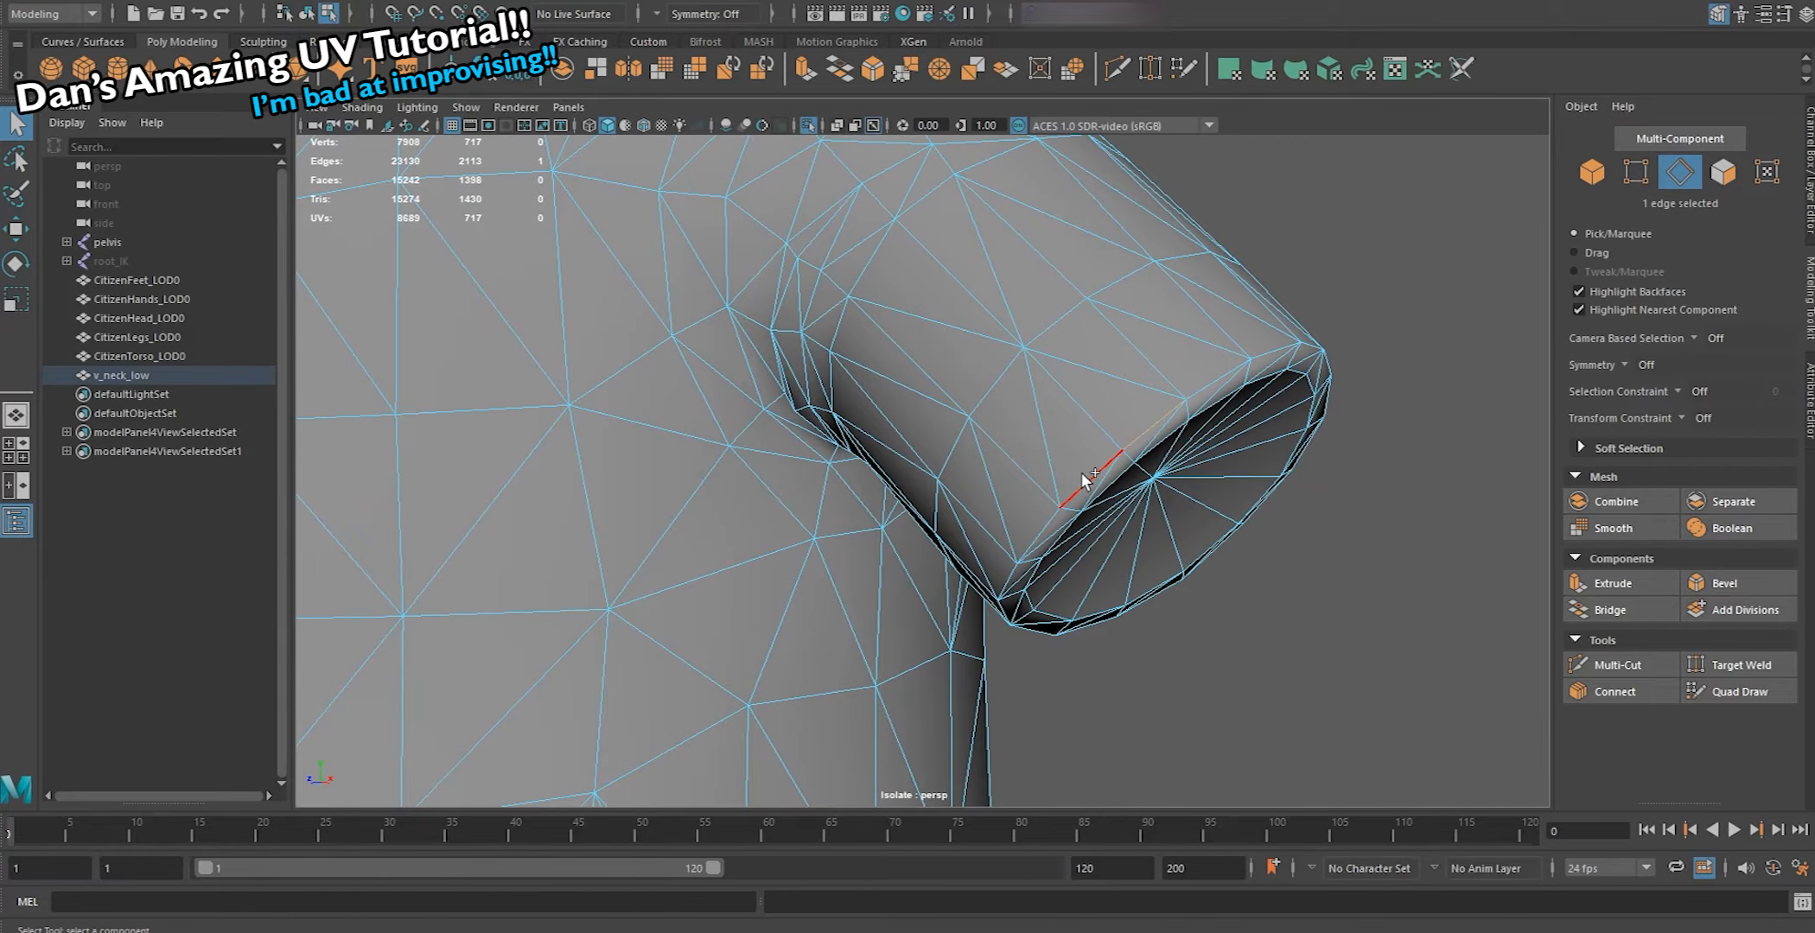
Select the edges along the front of the armhole where the wearer's left sleeve meets the torso
scroll(1081, 458, down, 5)
shift+click(1002, 377)
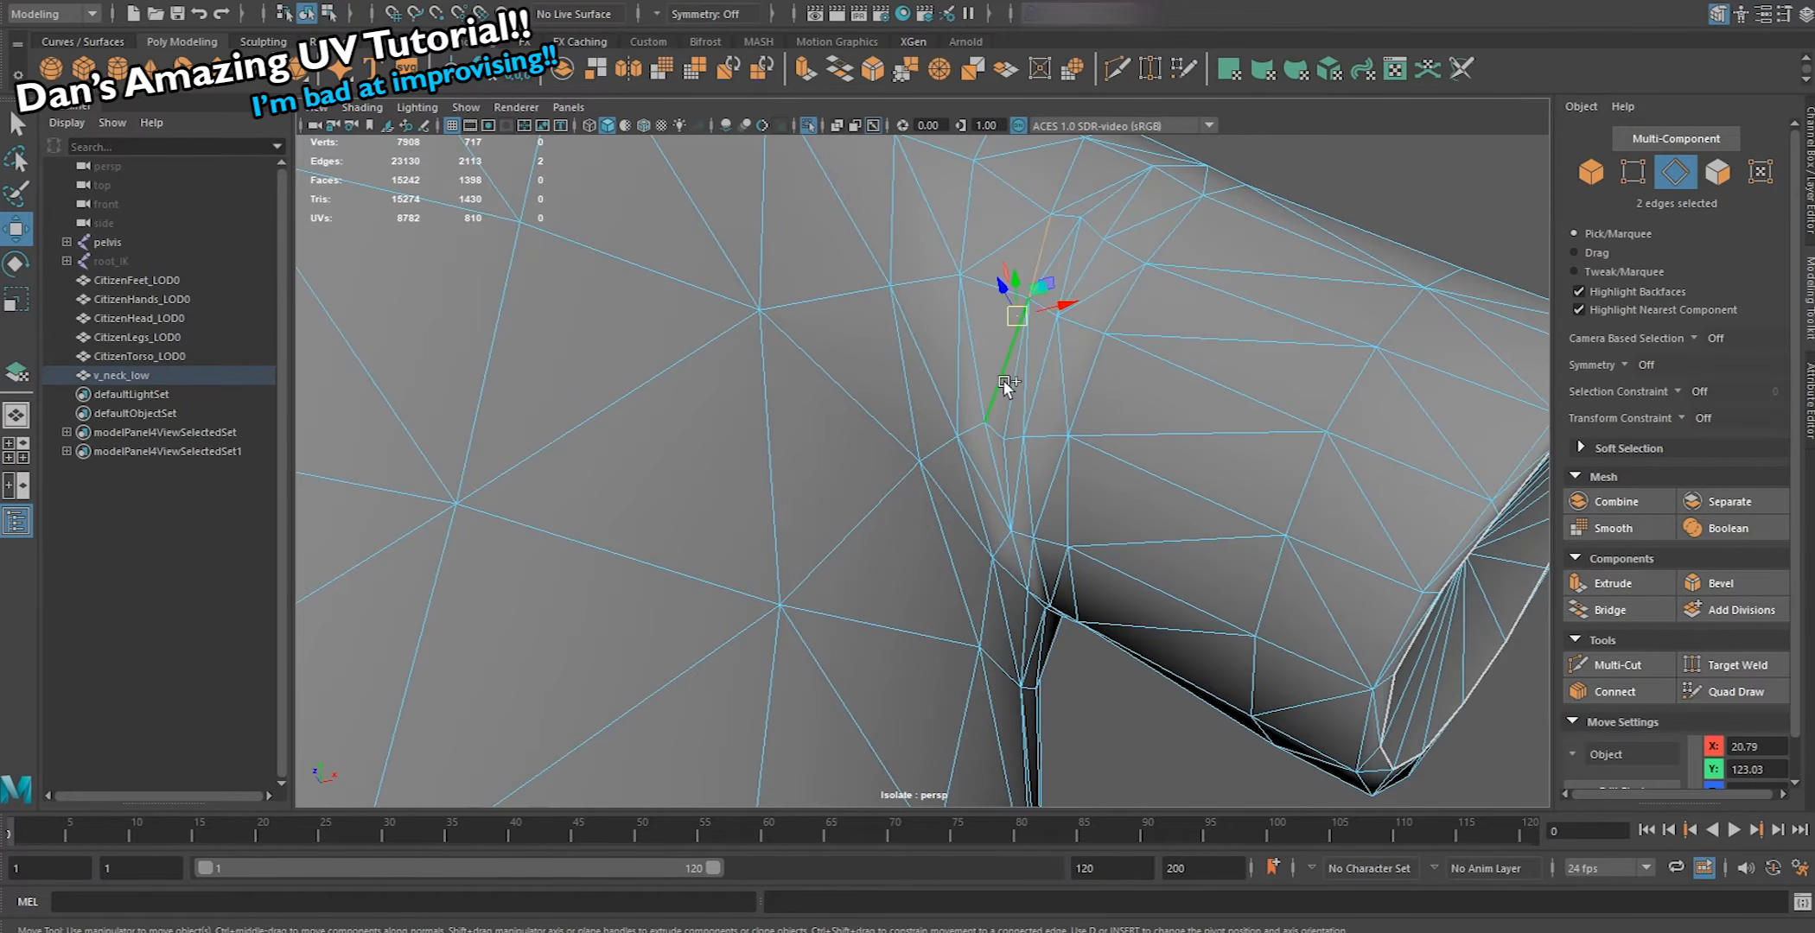
key(ctrl+z)
shift+click(1012, 399)
shift+click(1007, 470)
key(f)
scroll(1007, 510, down, 5)
alt+drag(1007, 510, 949, 478)
alt+middle_drag(948, 477, 872, 208)
Extend the edge selection around the underarm and back to close the left armhole loop, and cut the UVs along it
shift+click(843, 373)
alt+drag(1046, 553, 902, 551)
shift+click(1052, 454)
shift+click(1119, 340)
alt+drag(1119, 341, 940, 576)
shift+click(972, 540)
shift+click(962, 419)
scroll(951, 406, down, 4)
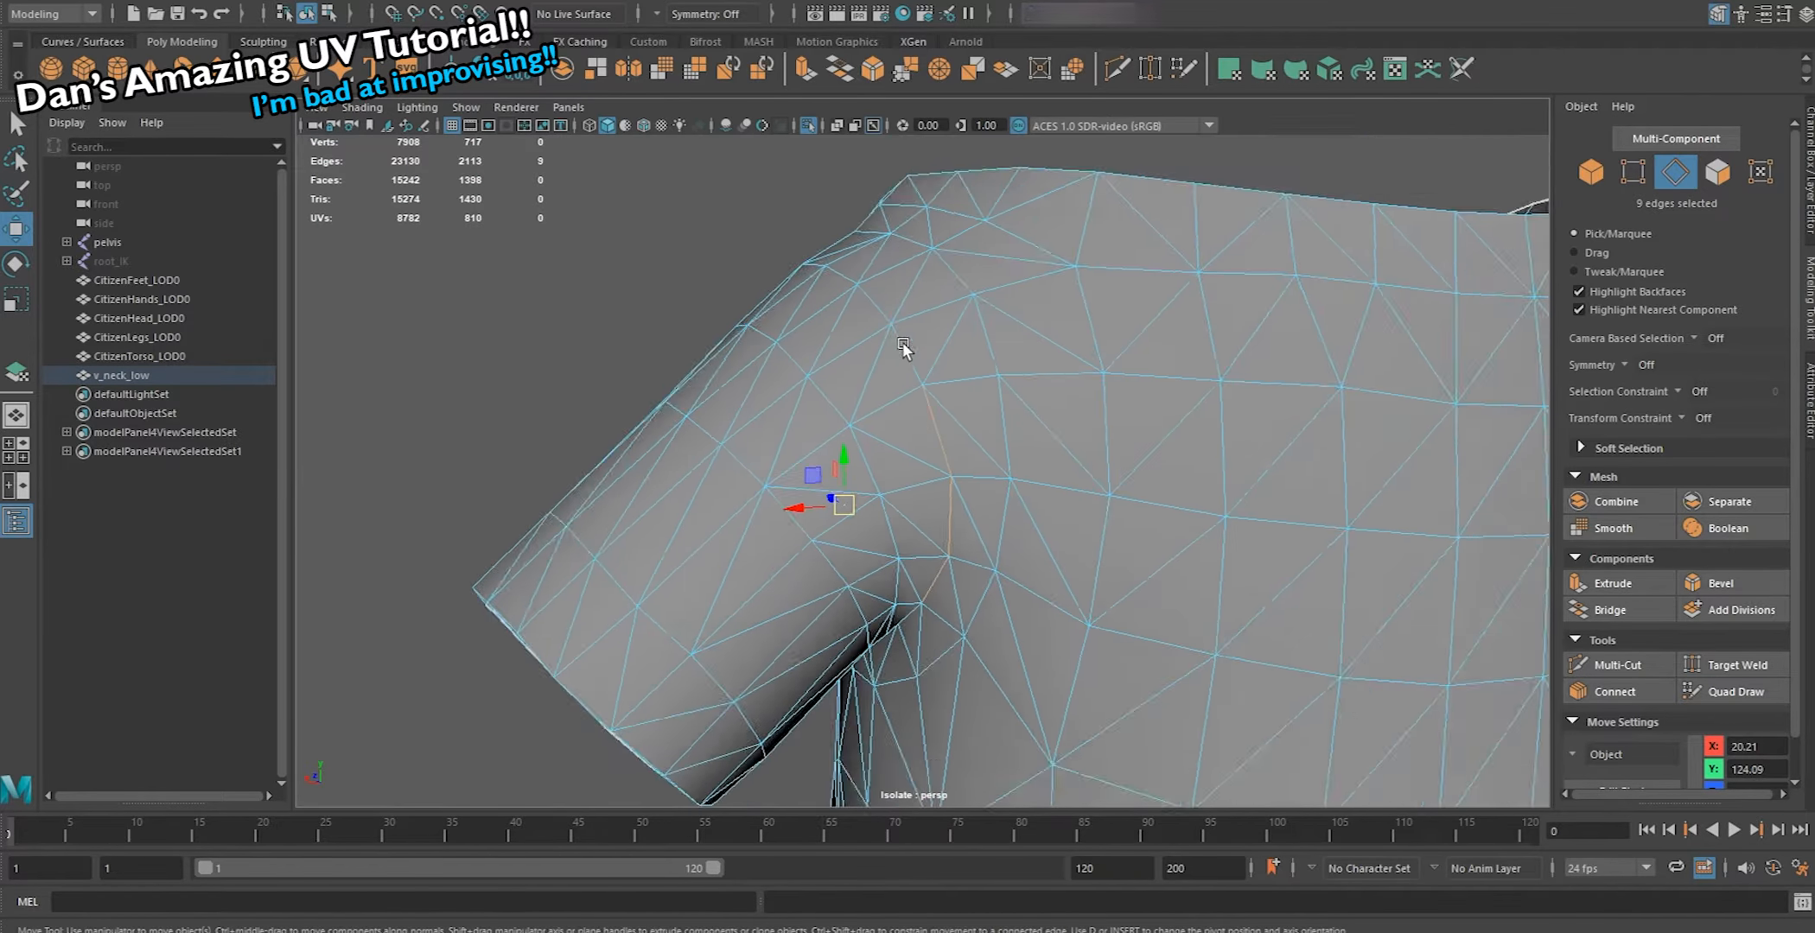
shift+click(904, 348)
alt+drag(904, 348, 916, 371)
shift+click(915, 369)
alt+drag(762, 367, 868, 393)
Select the matching edge loop around the opposite armhole and cut the UVs along it
alt+drag(662, 441, 904, 393)
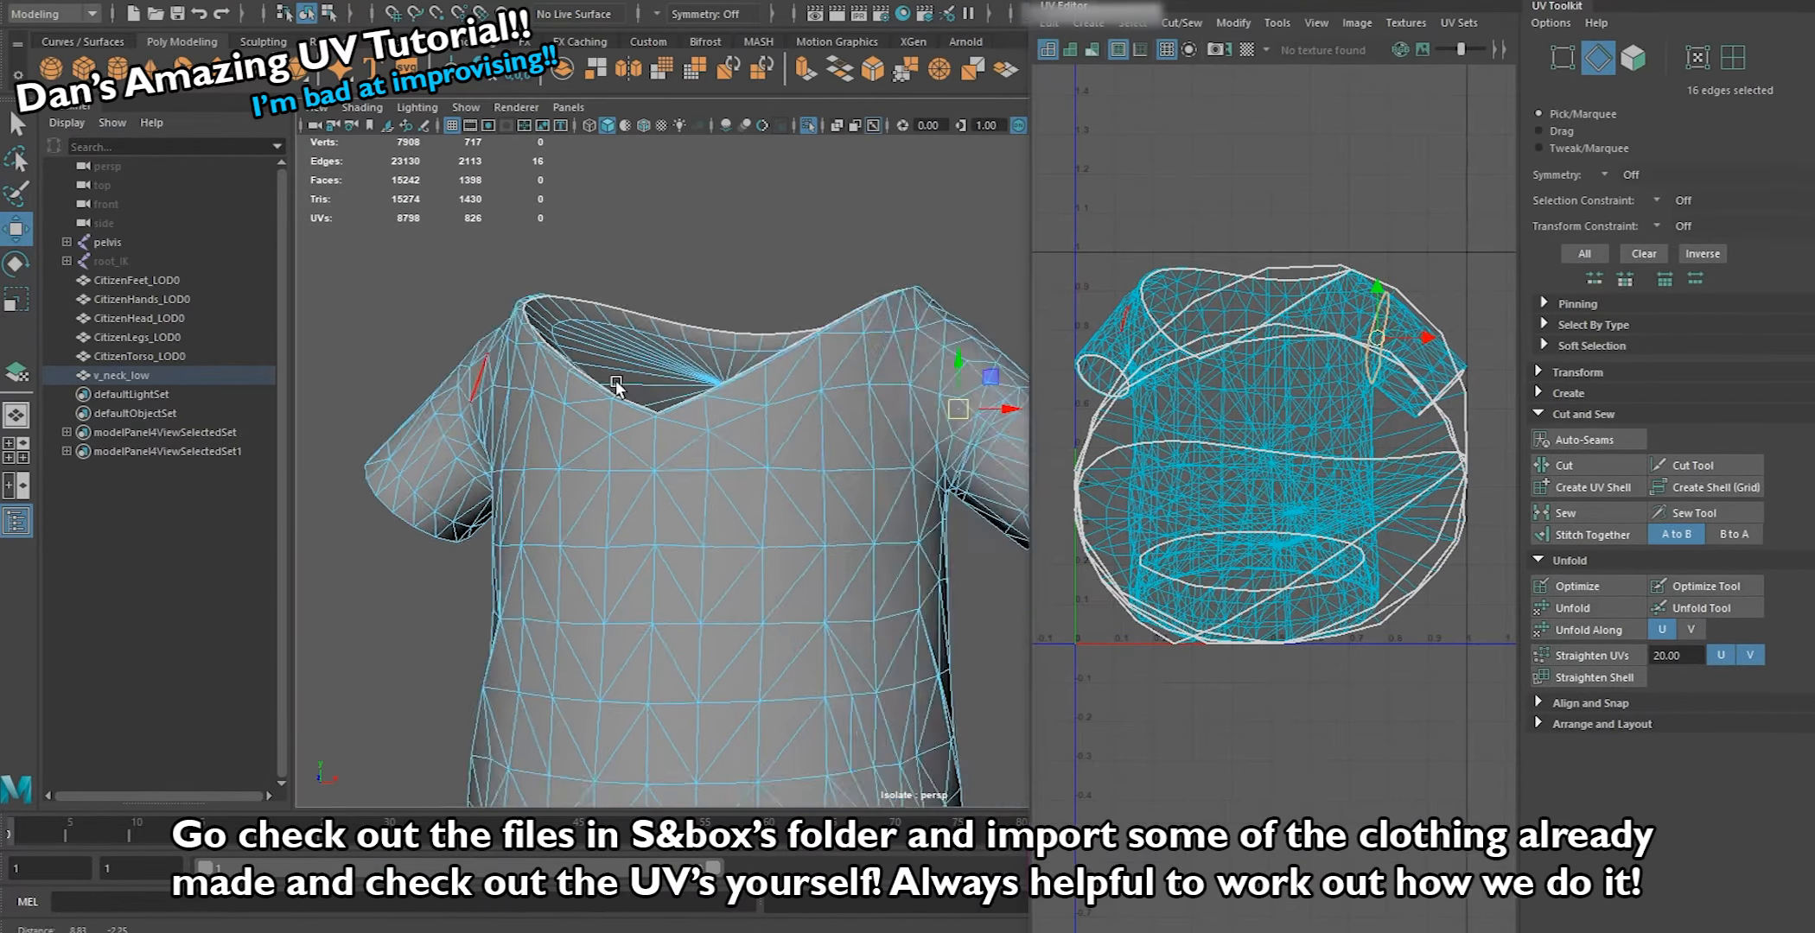
scroll(831, 406, up, 6)
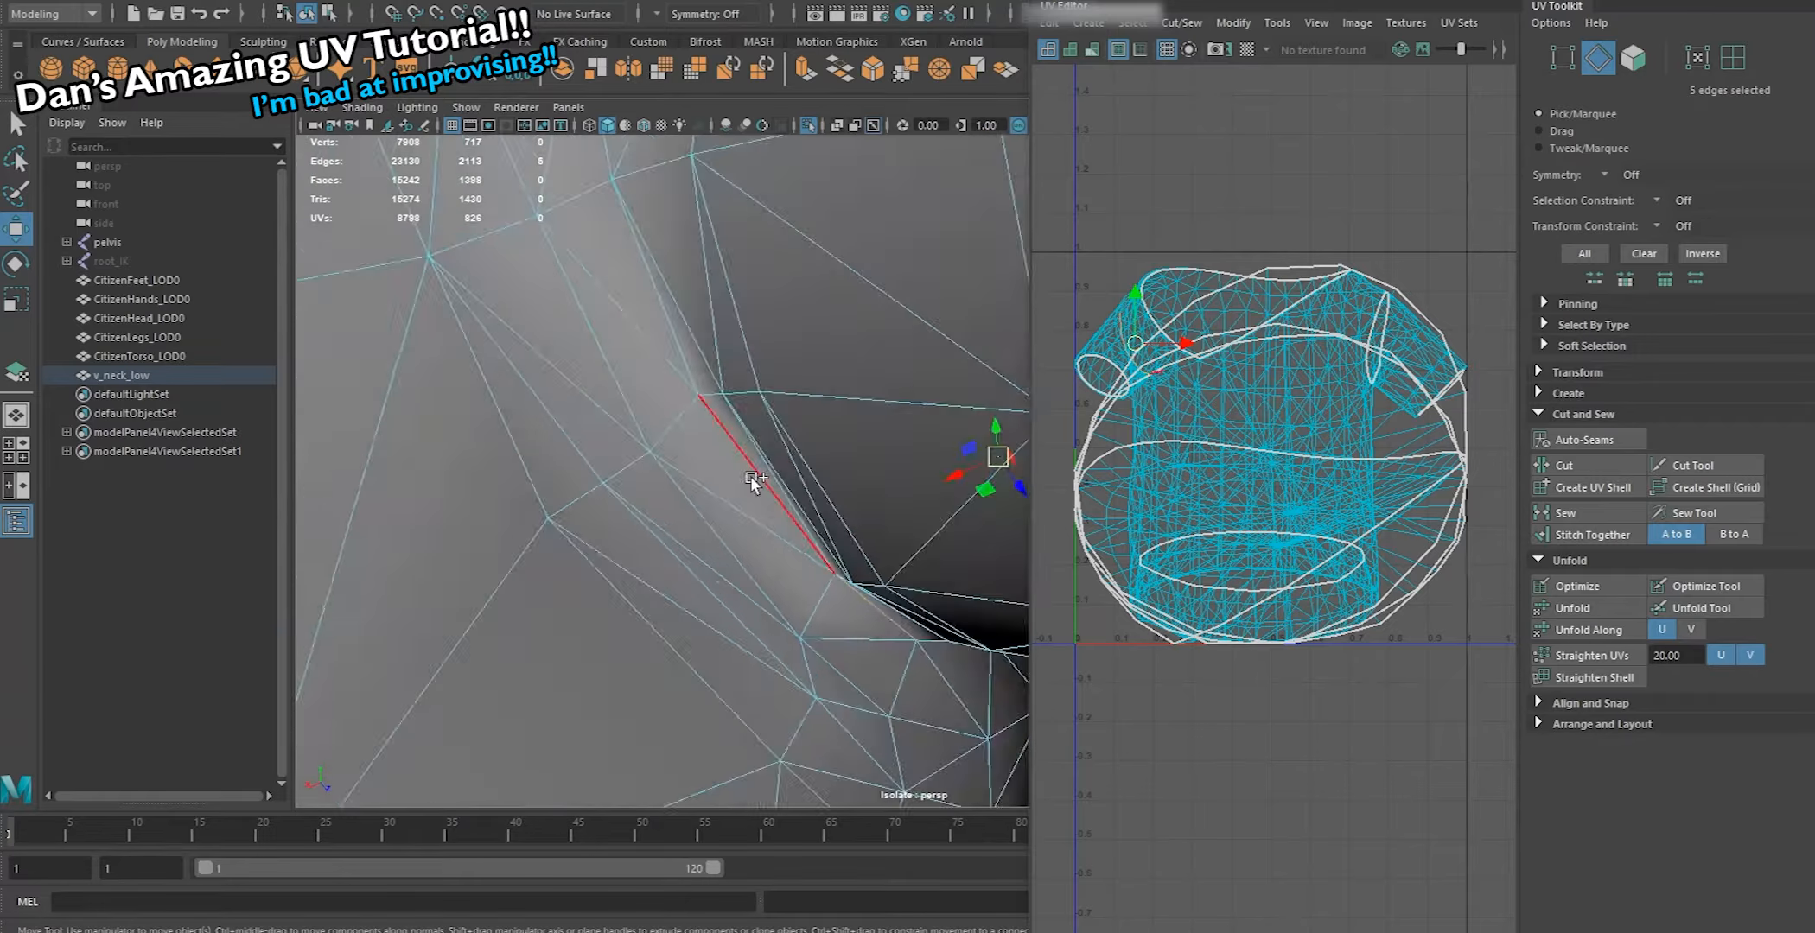
shift+click(754, 482)
scroll(765, 466, down, 6)
shift+click(785, 435)
alt+drag(786, 435, 925, 320)
shift+click(924, 320)
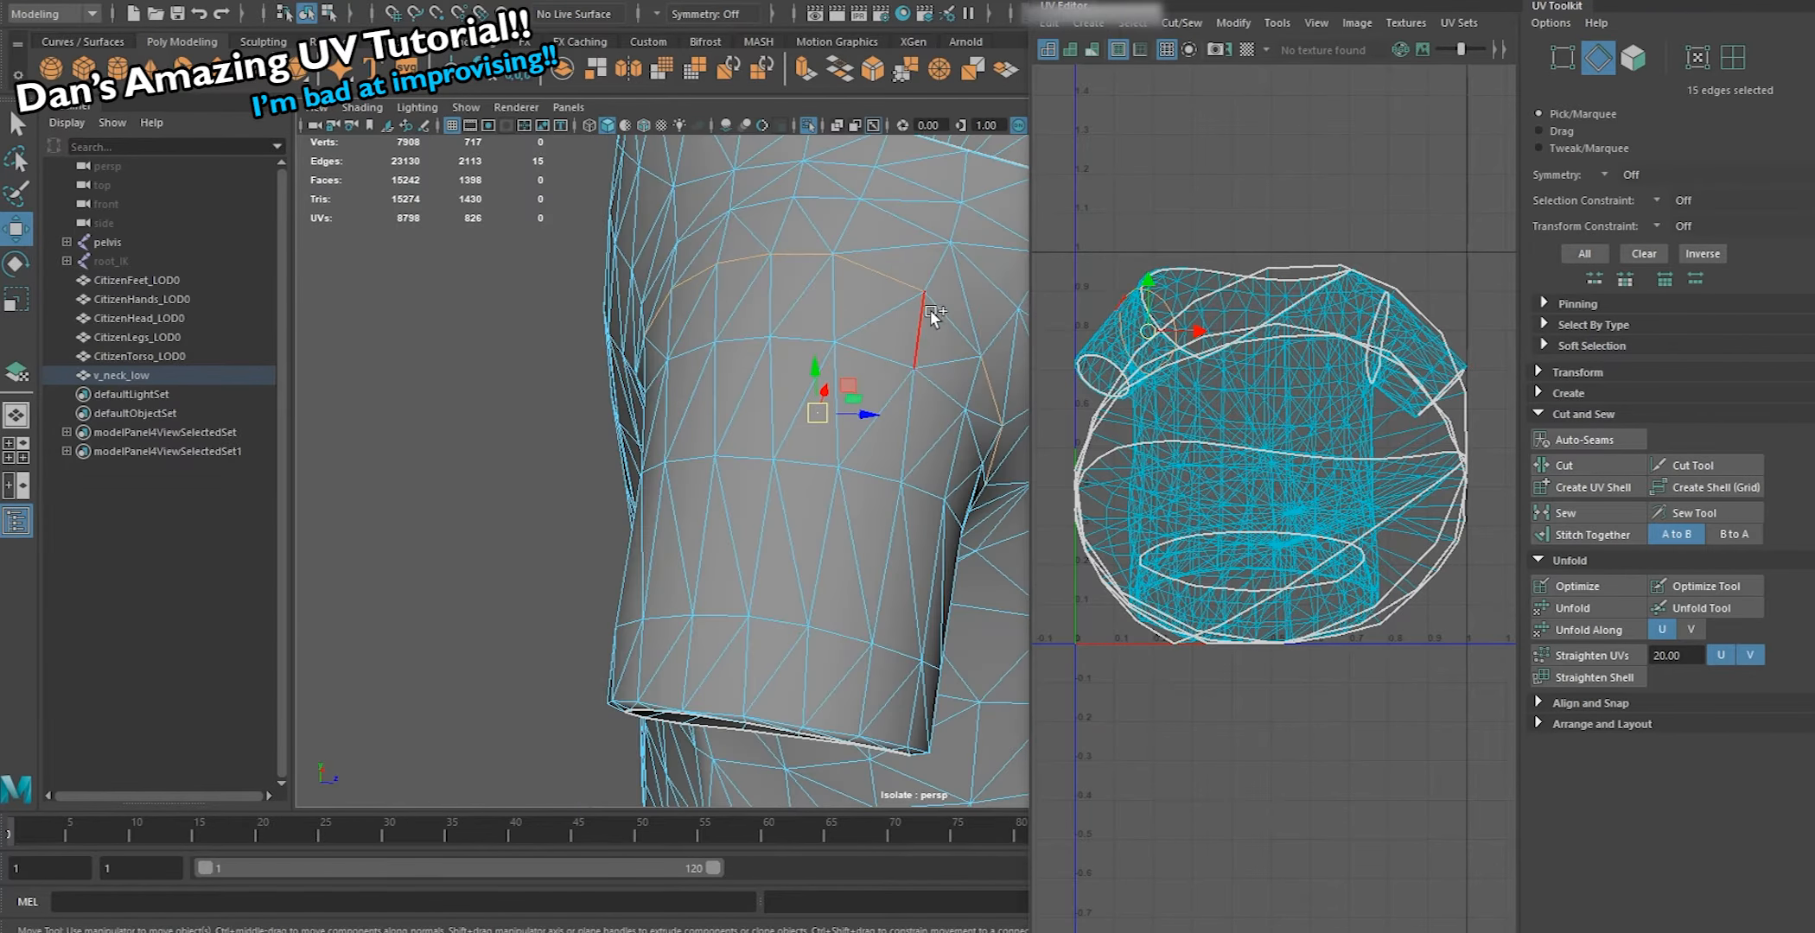
shift+click(949, 320)
click(1589, 466)
Select the edge loop along the rim of the shirt's bottom hem and cut the UVs there
scroll(730, 445, down, 5)
alt+drag(730, 449, 802, 259)
scroll(750, 226, down, 4)
scroll(750, 226, up, 5)
click(670, 226)
shift+click(700, 246)
scroll(769, 268, down, 3)
shift+click(770, 268)
shift+click(566, 363)
alt+drag(566, 363, 506, 393)
scroll(482, 571, up, 3)
shift+double_click(506, 393)
alt+drag(637, 294, 838, 380)
shift+double_click(577, 222)
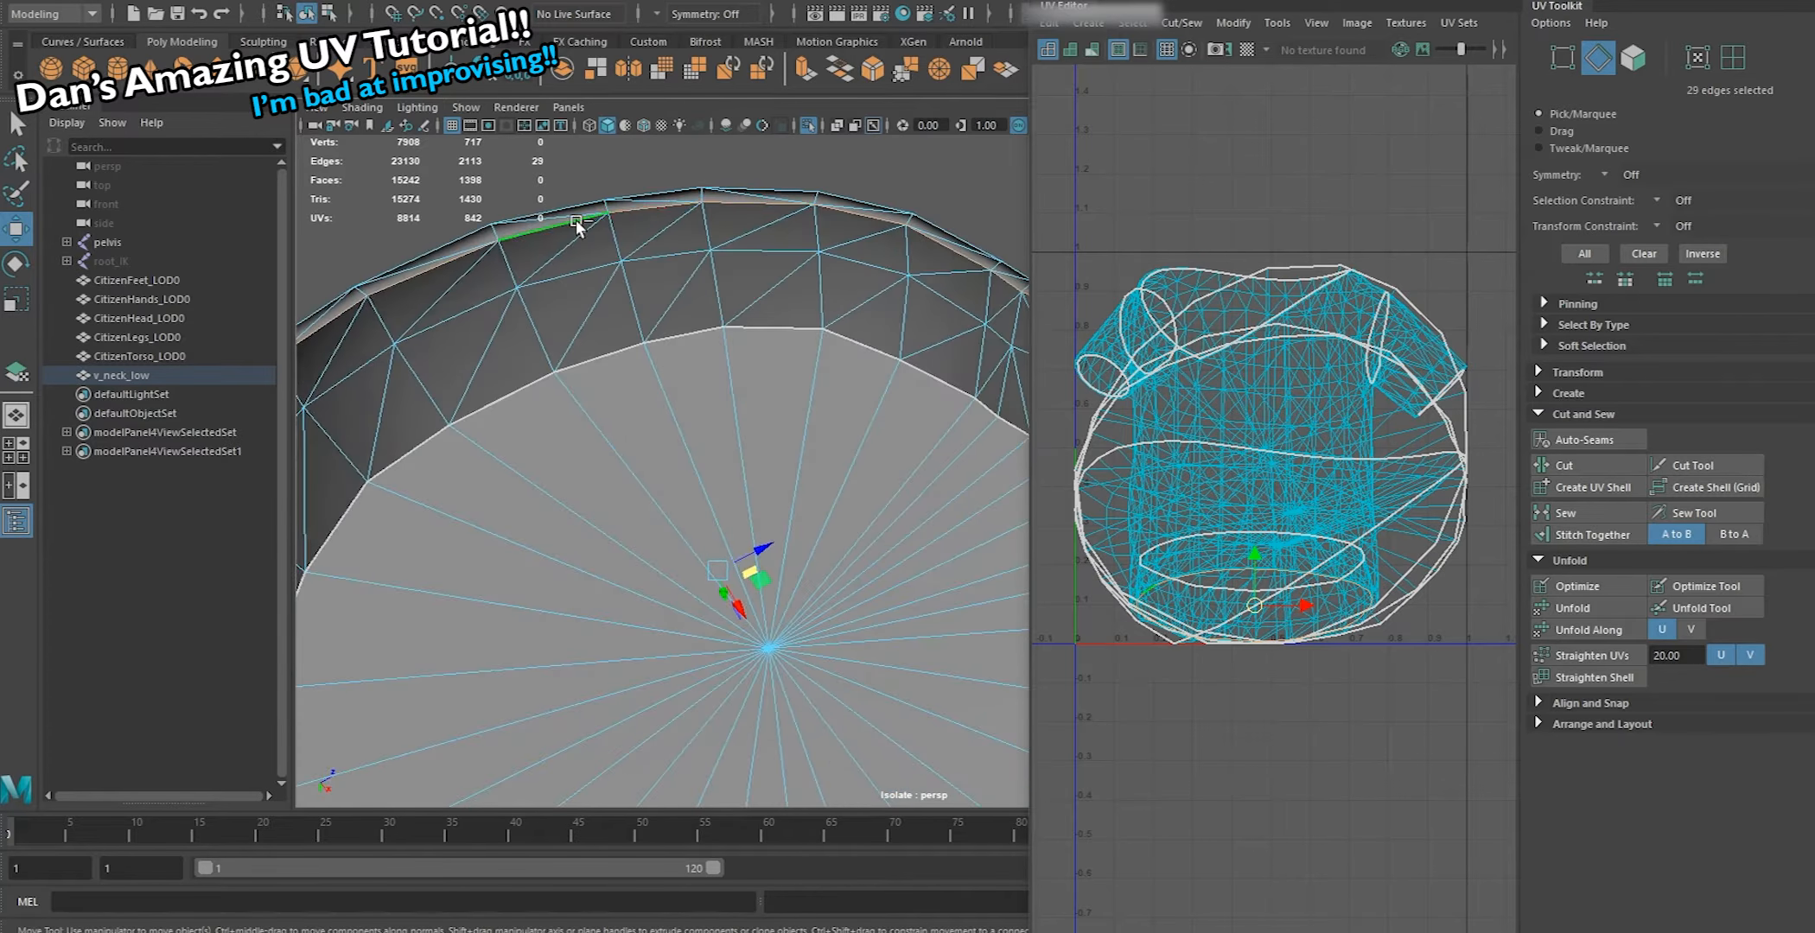
click(1588, 466)
Cut UV seams down the sides of the torso and beneath the sleeves to separate the garment panels
scroll(693, 344, down, 4)
alt+drag(693, 344, 750, 519)
scroll(750, 519, up, 3)
click(753, 531)
shift+click(750, 605)
alt+drag(750, 605, 794, 529)
shift+double_click(648, 317)
click(1588, 466)
click(793, 529)
alt+middle_drag(797, 259, 705, 378)
shift+double_click(706, 378)
alt+drag(705, 377, 778, 478)
shift+double_click(778, 479)
key(shift+x)
Cut the UVs along the shoulder seams between the neckline and the armholes
scroll(808, 363, down, 5)
scroll(851, 468, up, 5)
double_click(799, 424)
alt+drag(808, 363, 713, 536)
shift+double_click(713, 534)
click(1589, 466)
scroll(951, 376, down, 5)
alt+drag(951, 376, 439, 348)
scroll(438, 348, down, 4)
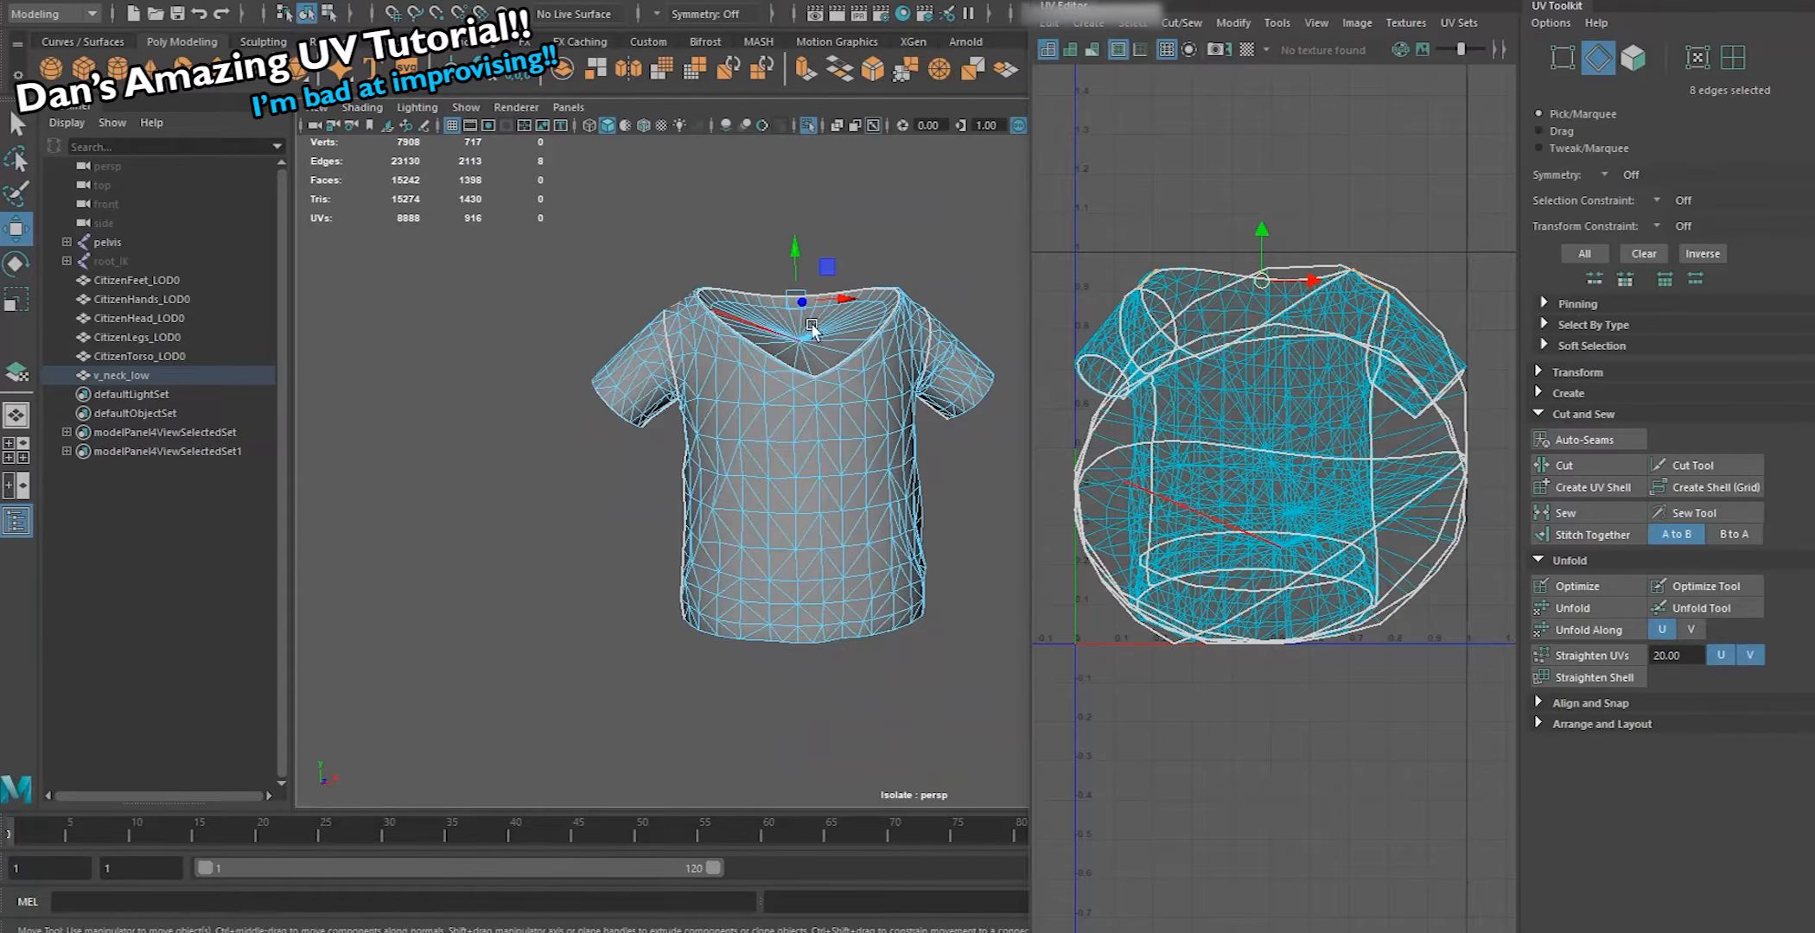
Select all of the shirt's UVs and unfold them into flat shells
right_drag(1264, 309, 1263, 365)
scroll(1248, 356, down, 2)
drag(1469, 644, 1076, 231)
click(1572, 608)
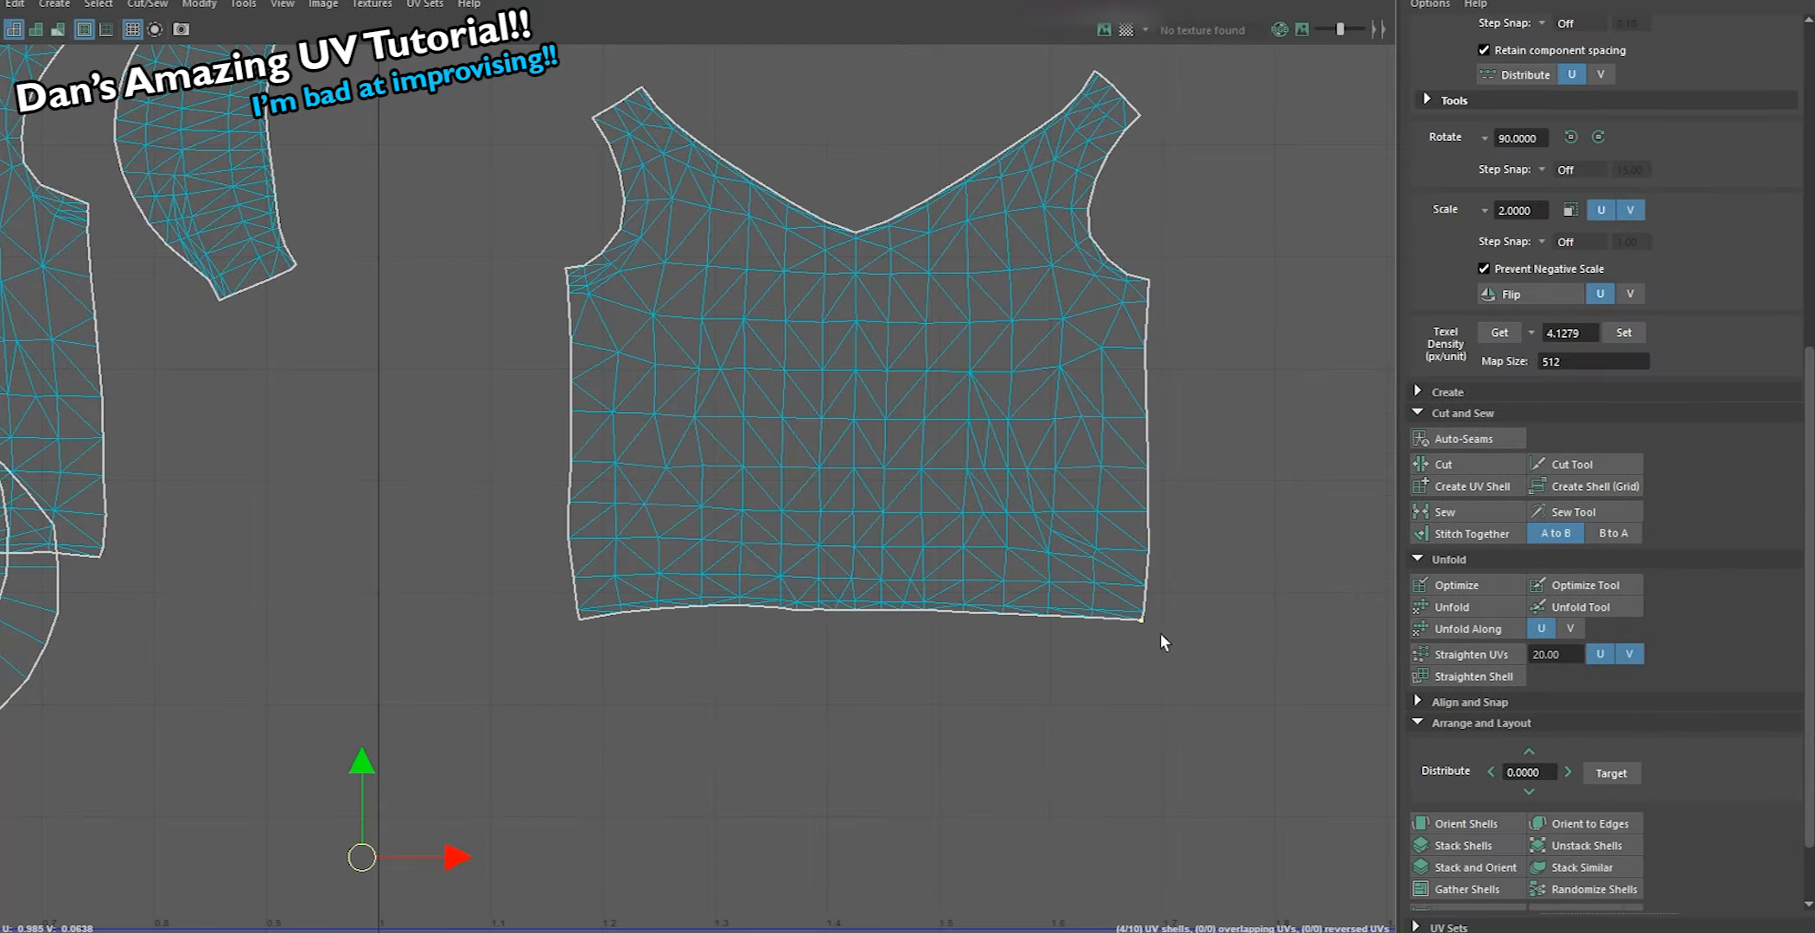
Flatten the front panel's bottom UV border into a straight horizontal line and relax the shell with the Unfold Tool
right_drag(887, 599, 956, 596)
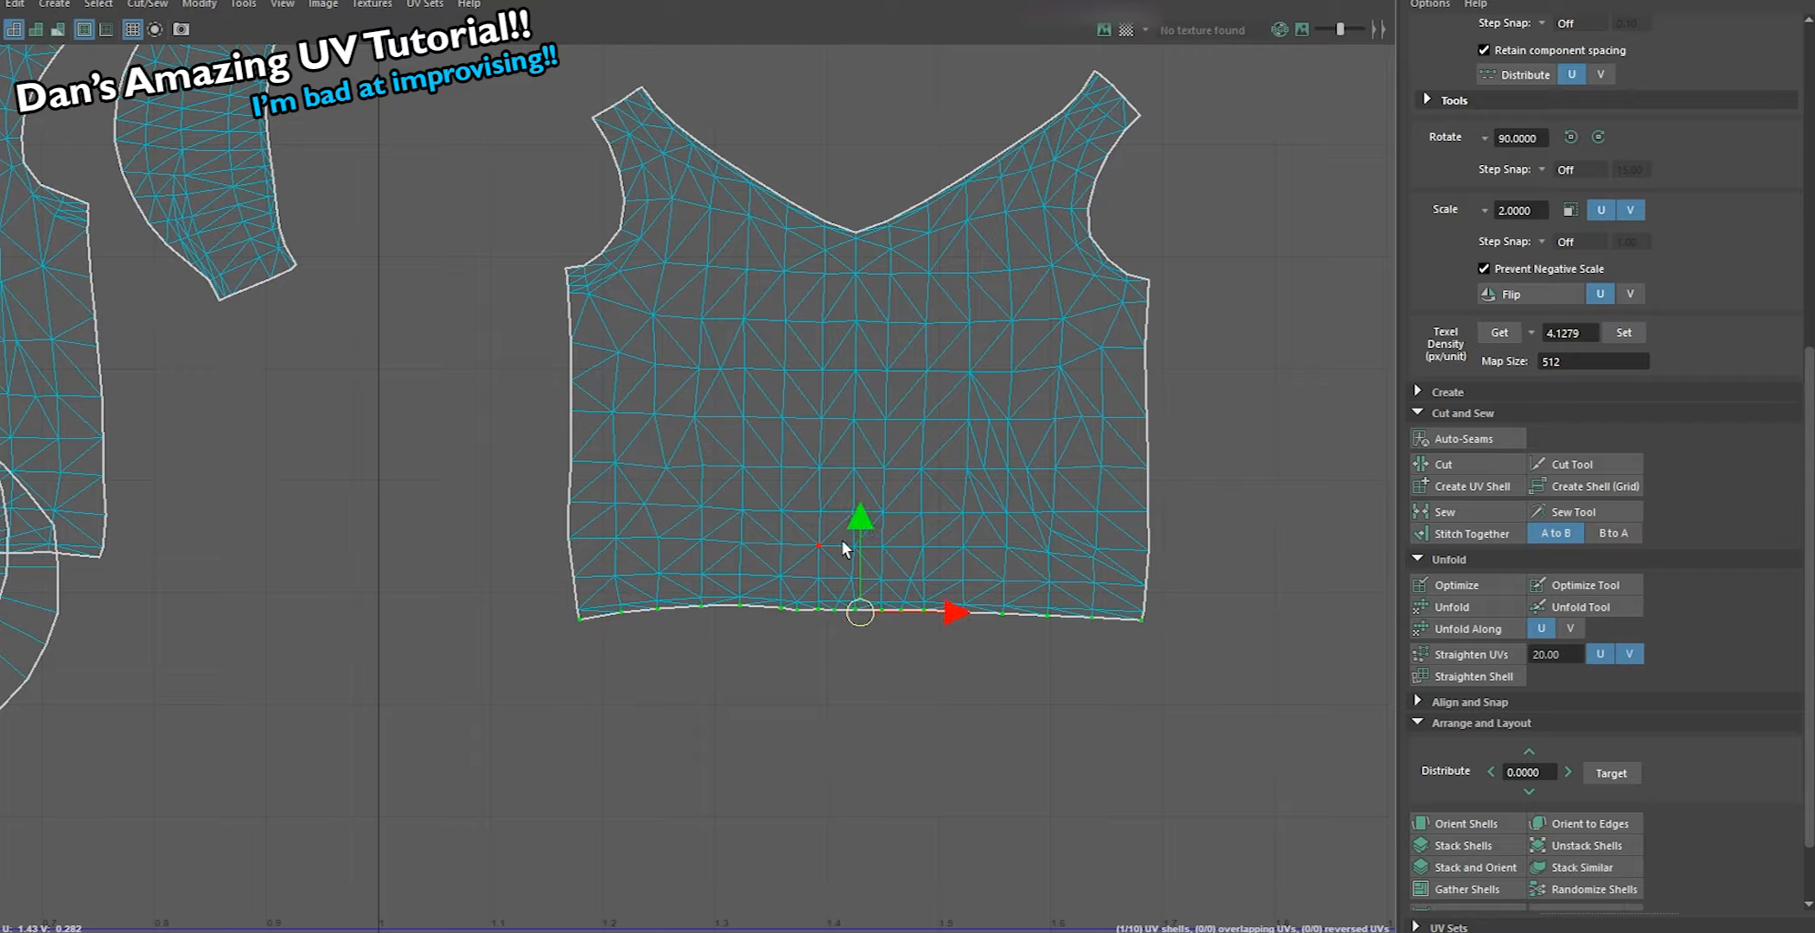
click(861, 534)
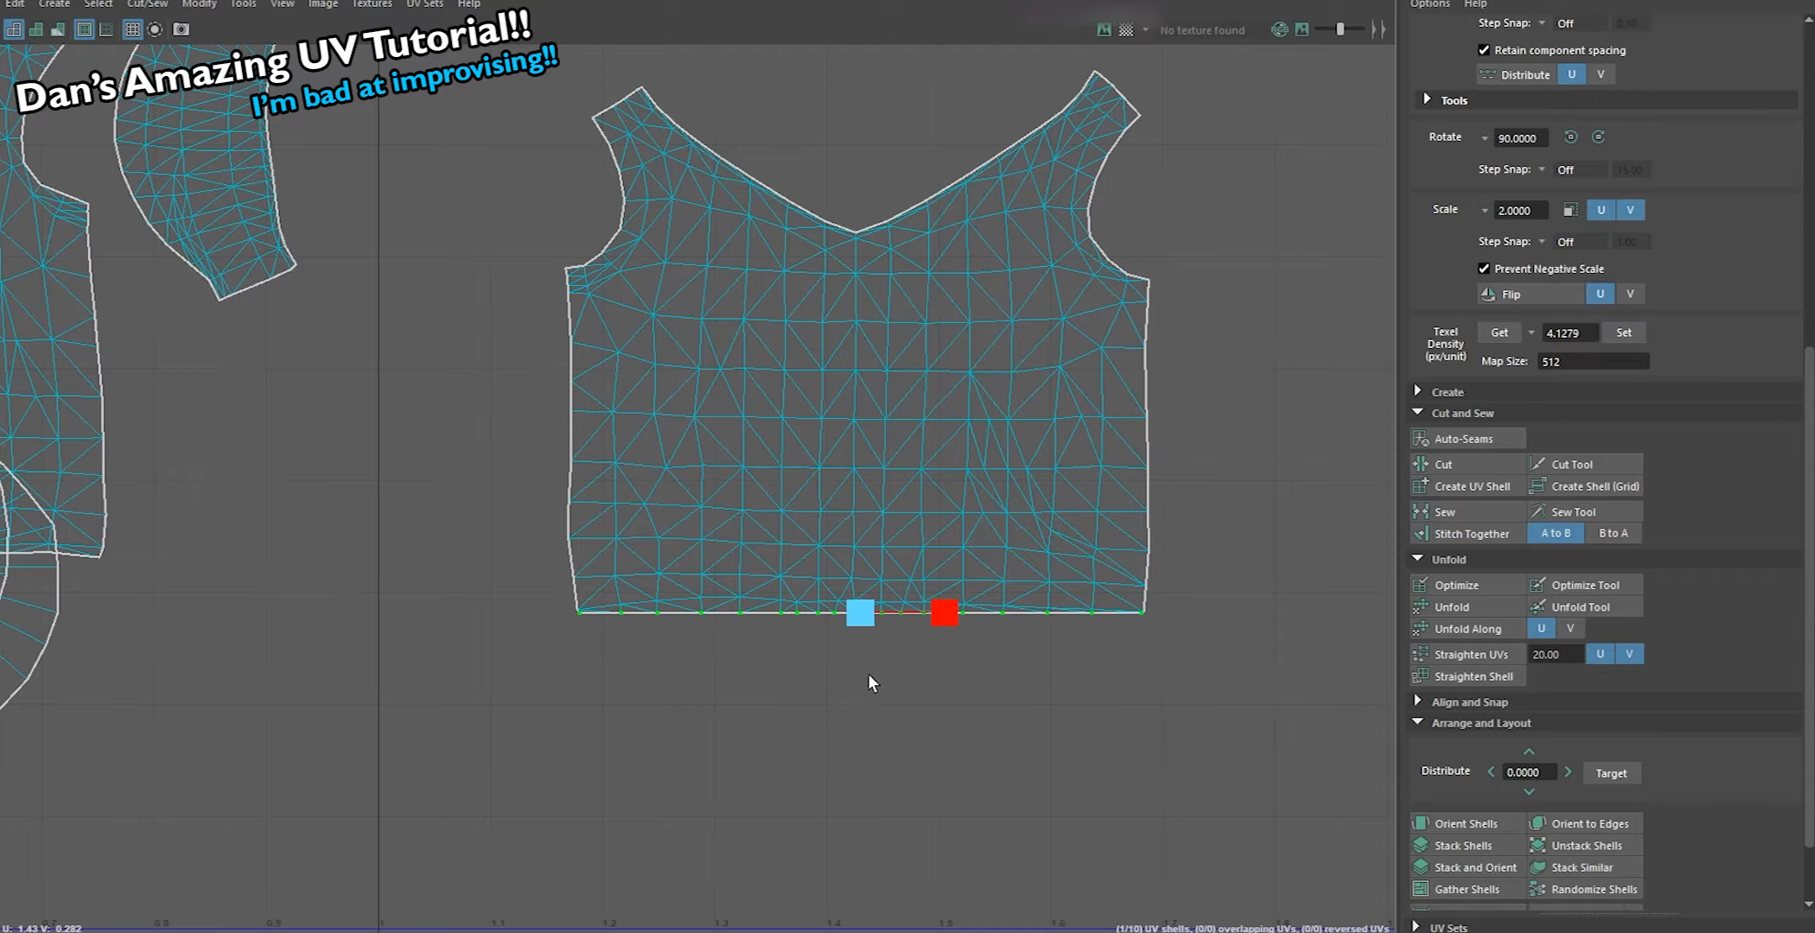
drag(585, 134, 1202, 683)
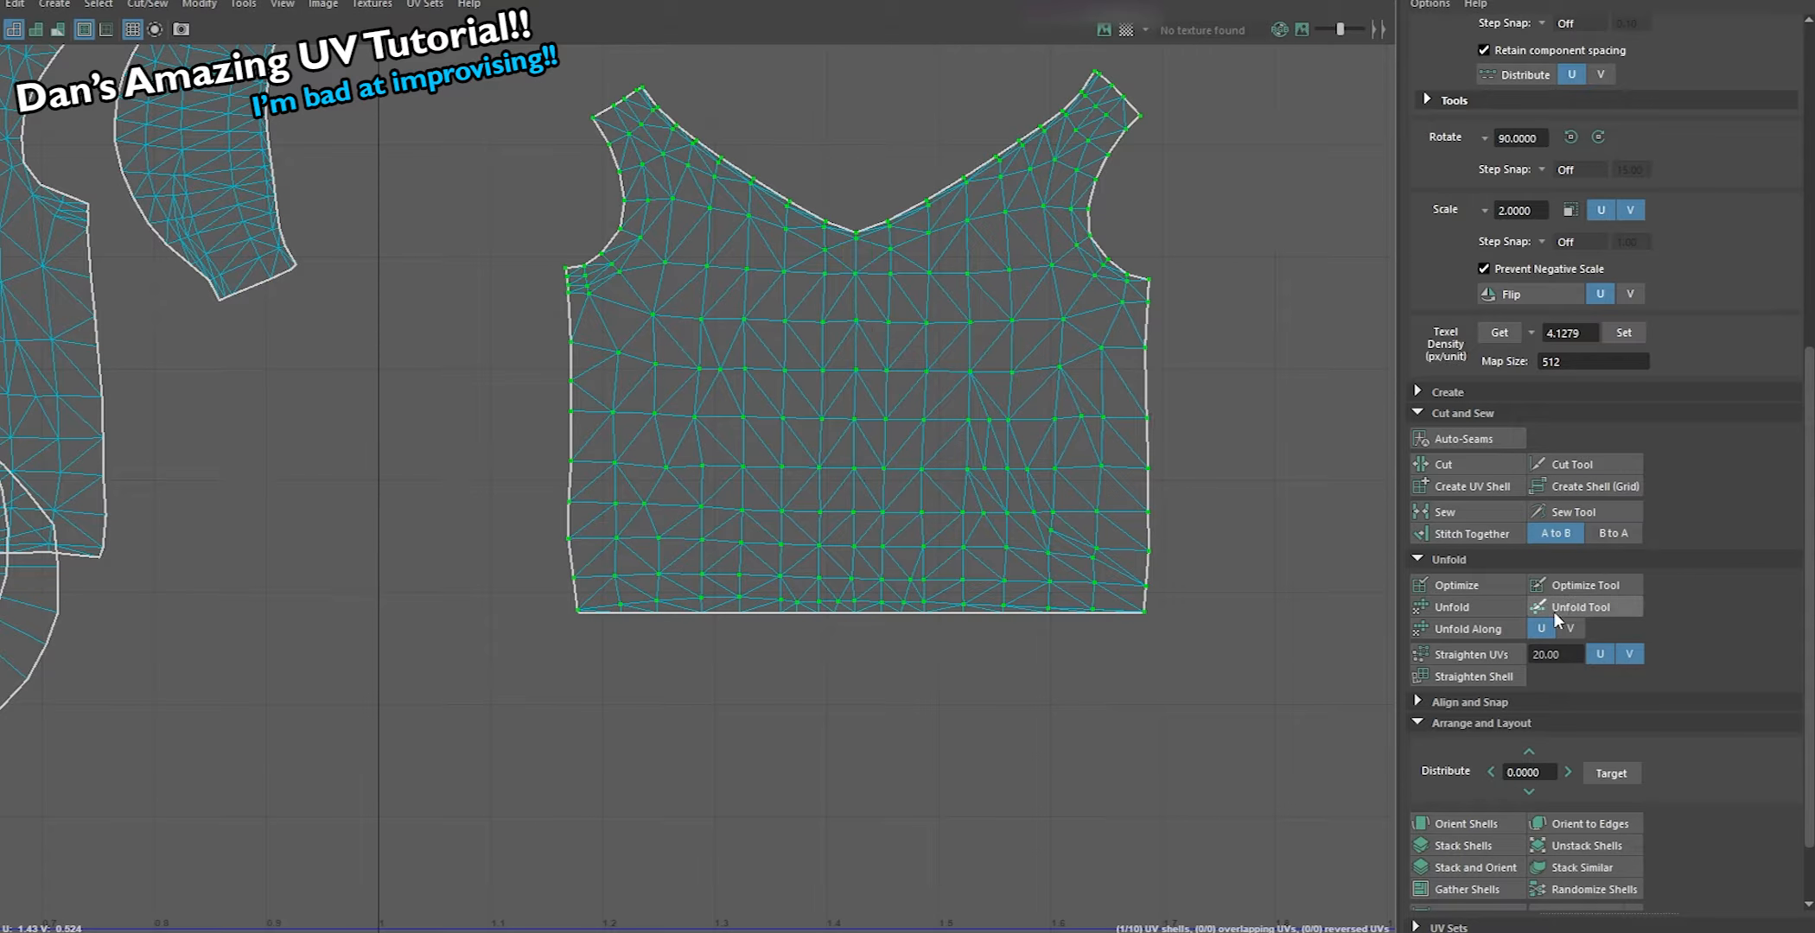
mouse_move(712, 190)
mouse_down()
mouse_move(523, 373)
mouse_move(940, 580)
mouse_move(814, 199)
mouse_move(688, 573)
mouse_move(717, 576)
mouse_up()
mouse_move(882, 368)
mouse_down()
mouse_move(900, 456)
mouse_move(850, 388)
mouse_move(766, 180)
mouse_move(742, 216)
mouse_up()
Scale the UVs on both side borders of the front panel into straight vertical lines
key(w)
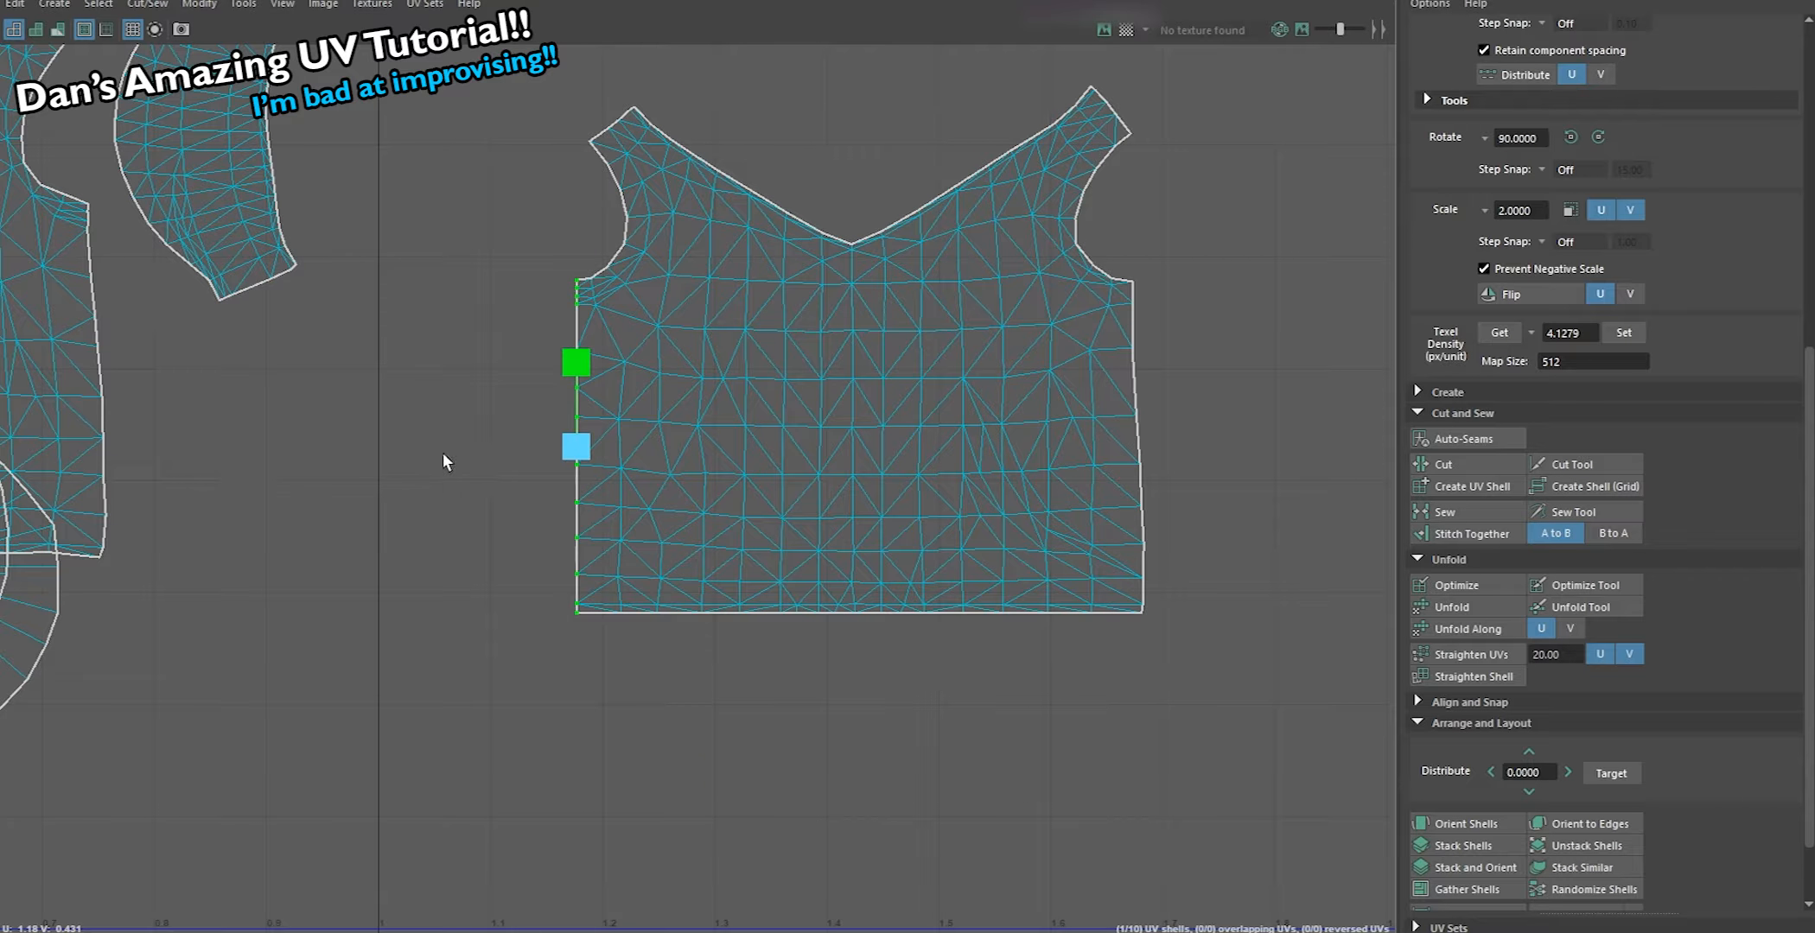
click(1140, 281)
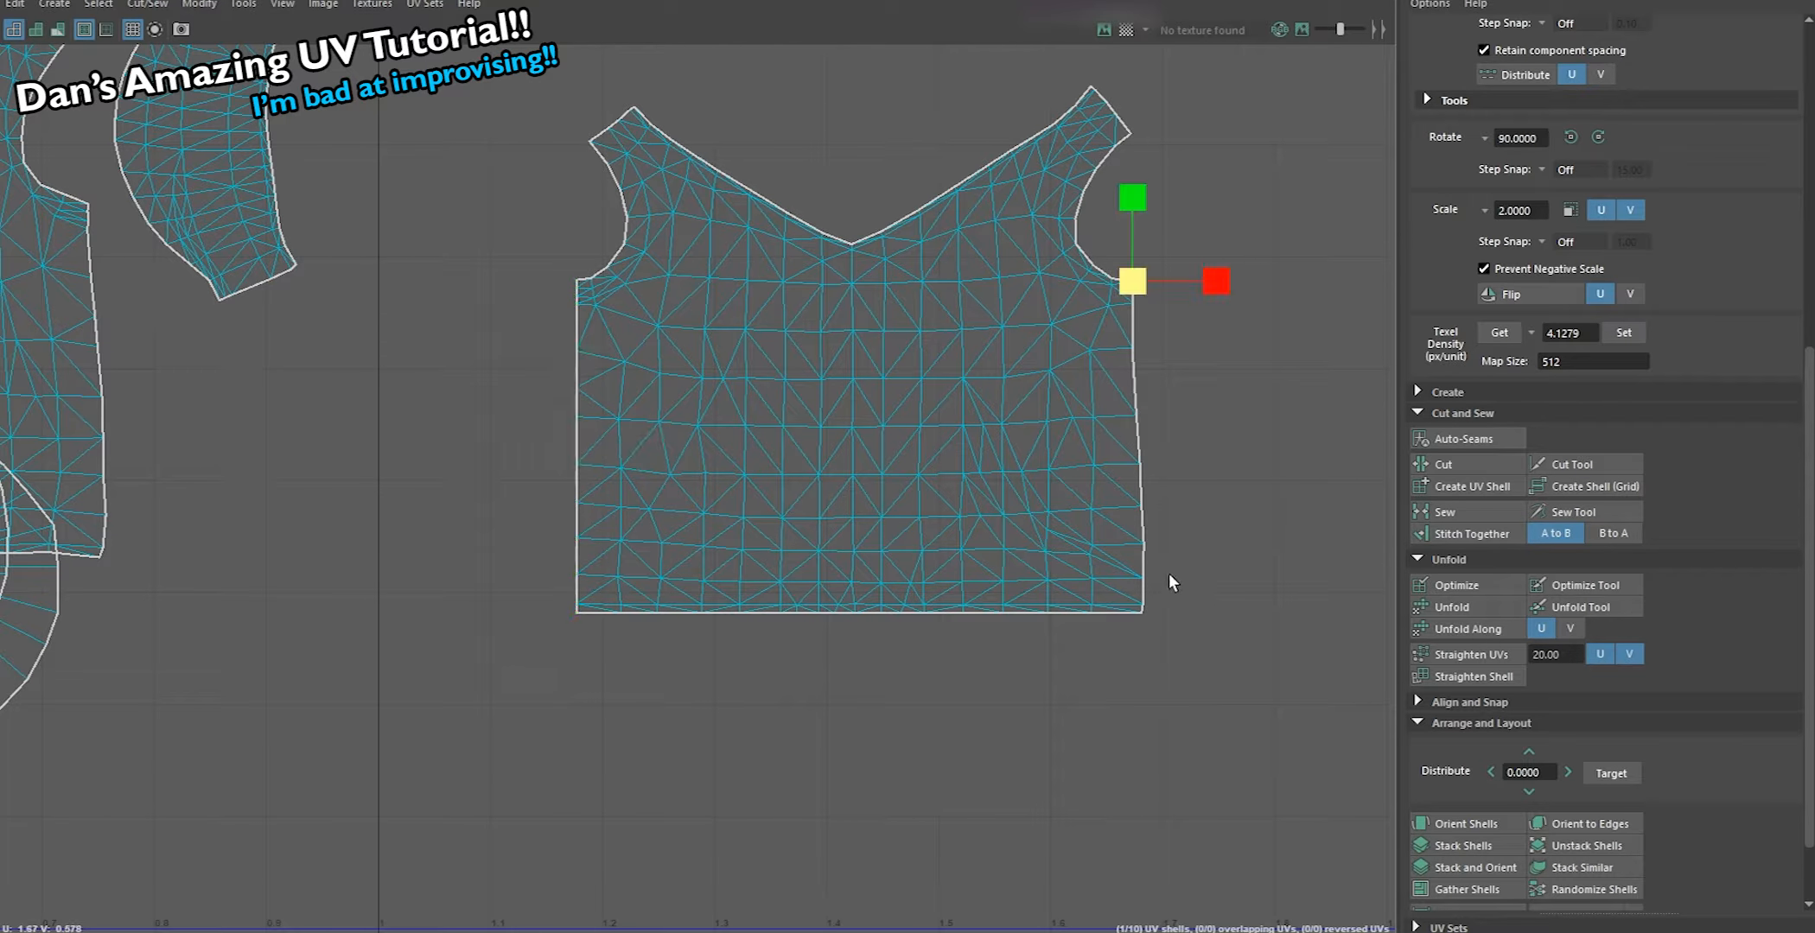
shift+double_click(1142, 615)
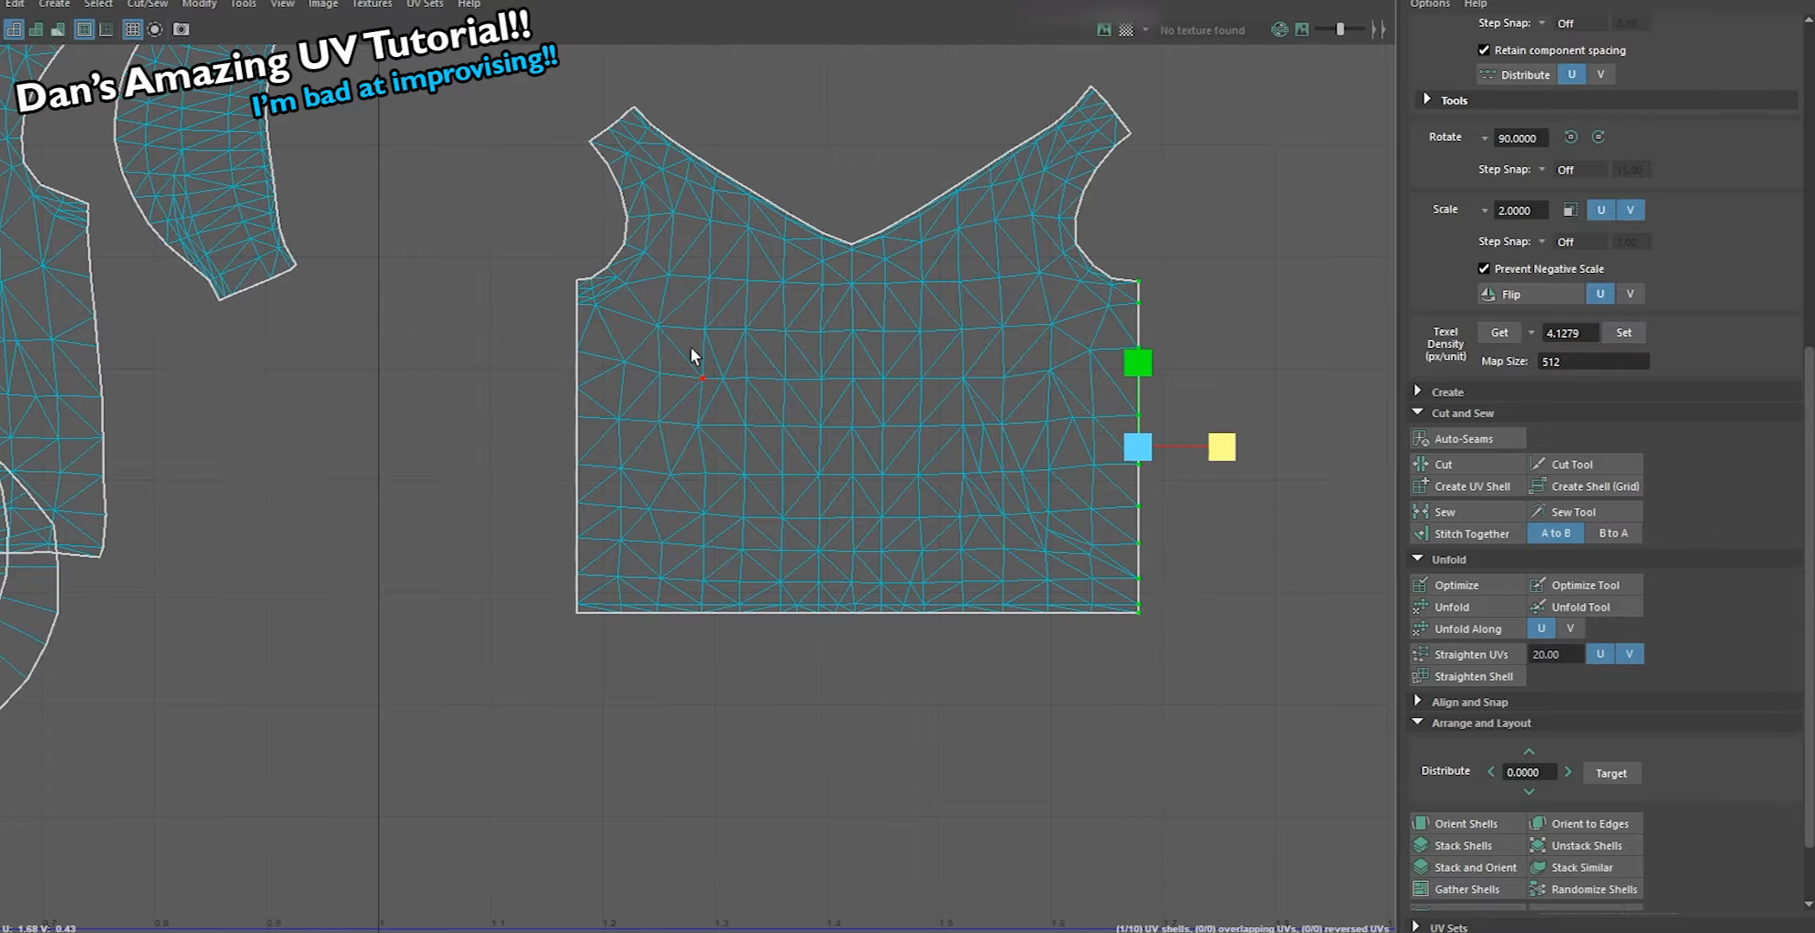
shift+click(577, 281)
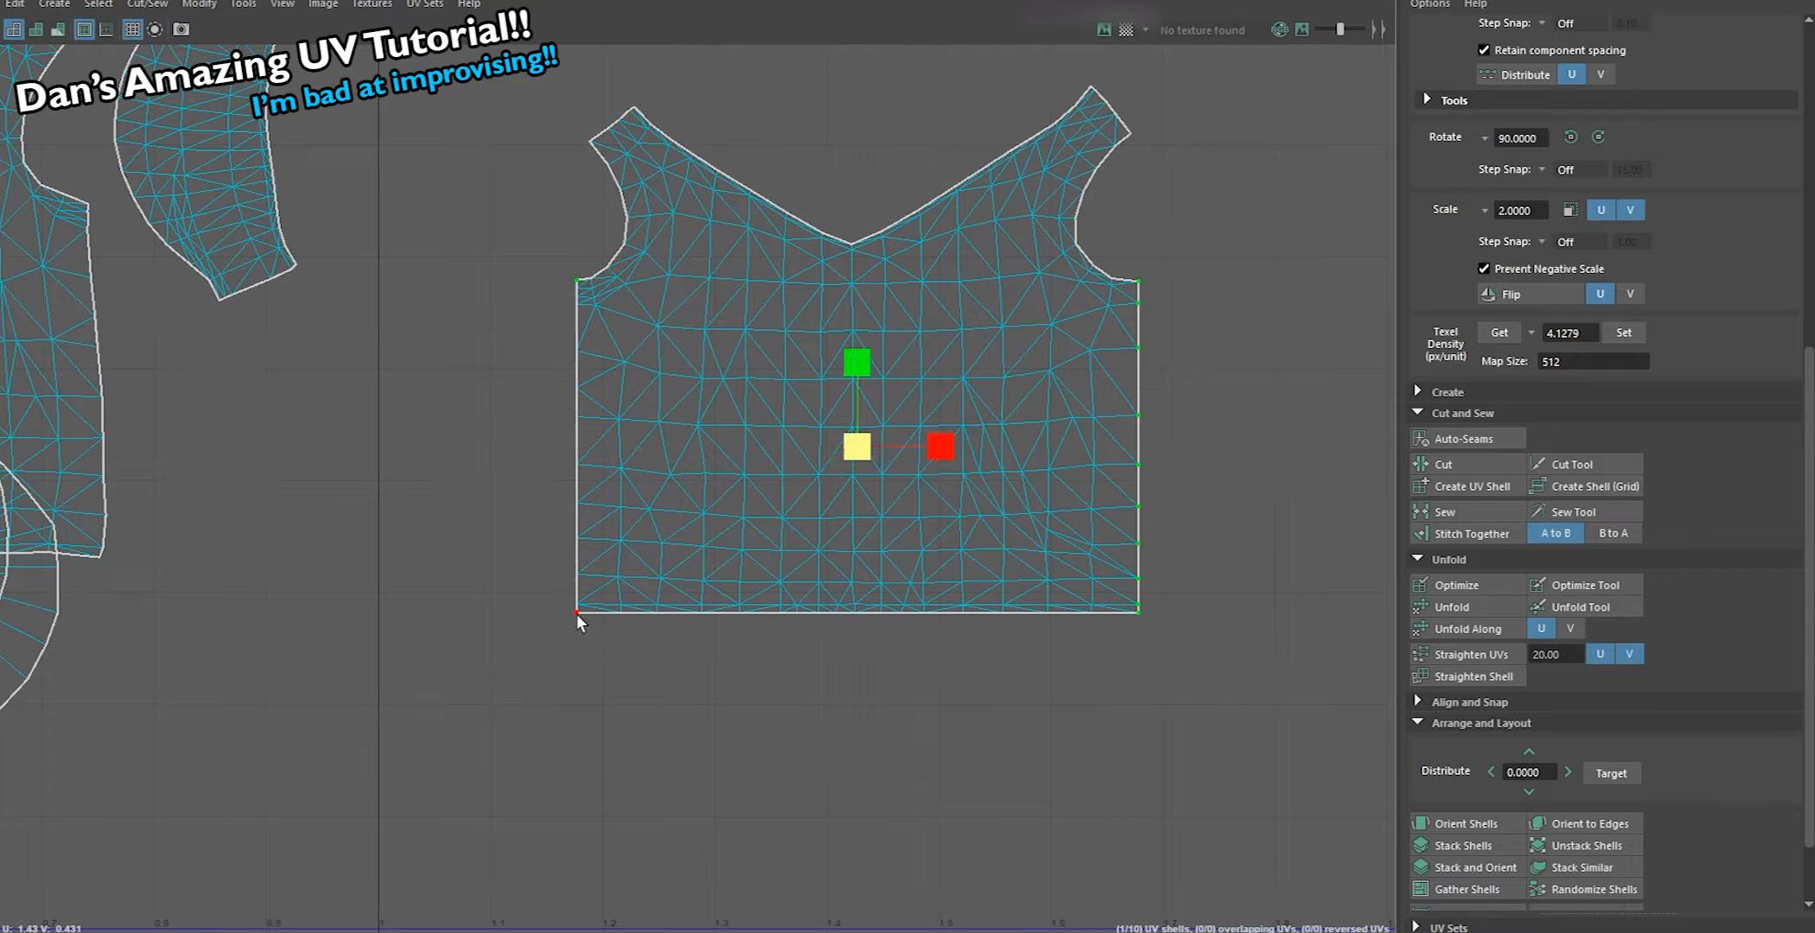
Relax the UVs of the straightened front panel with the Optimize Tool
drag(1286, 719, 459, 60)
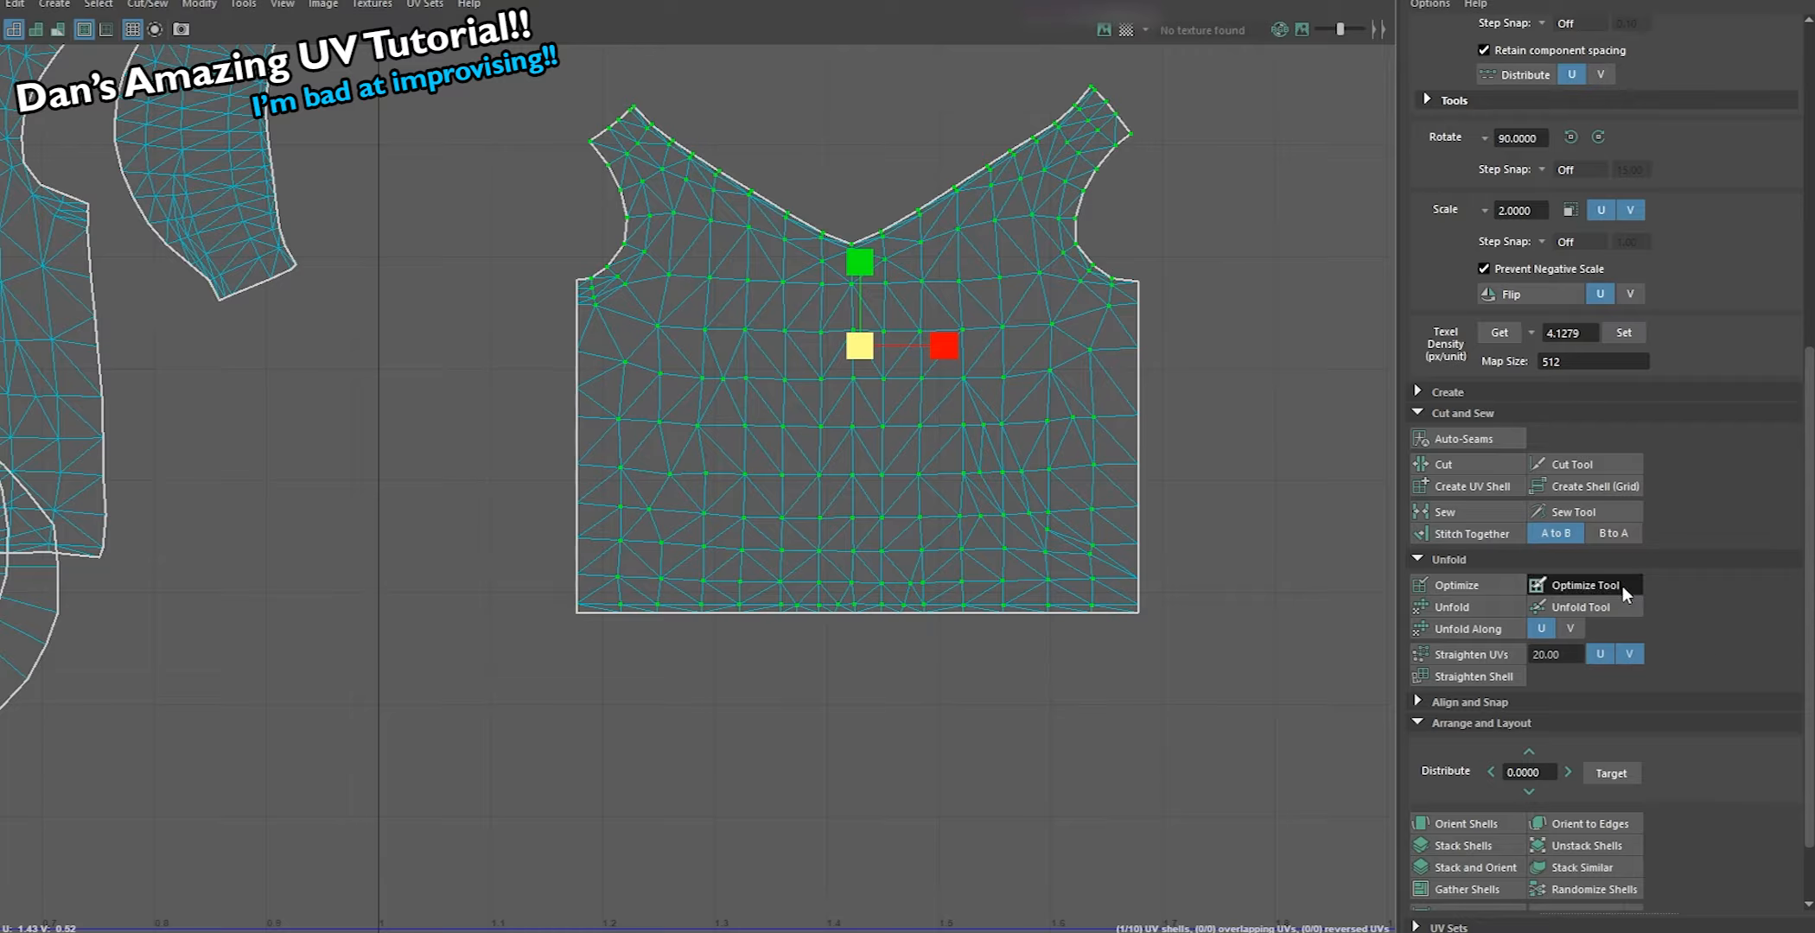
click(1585, 585)
click(1004, 393)
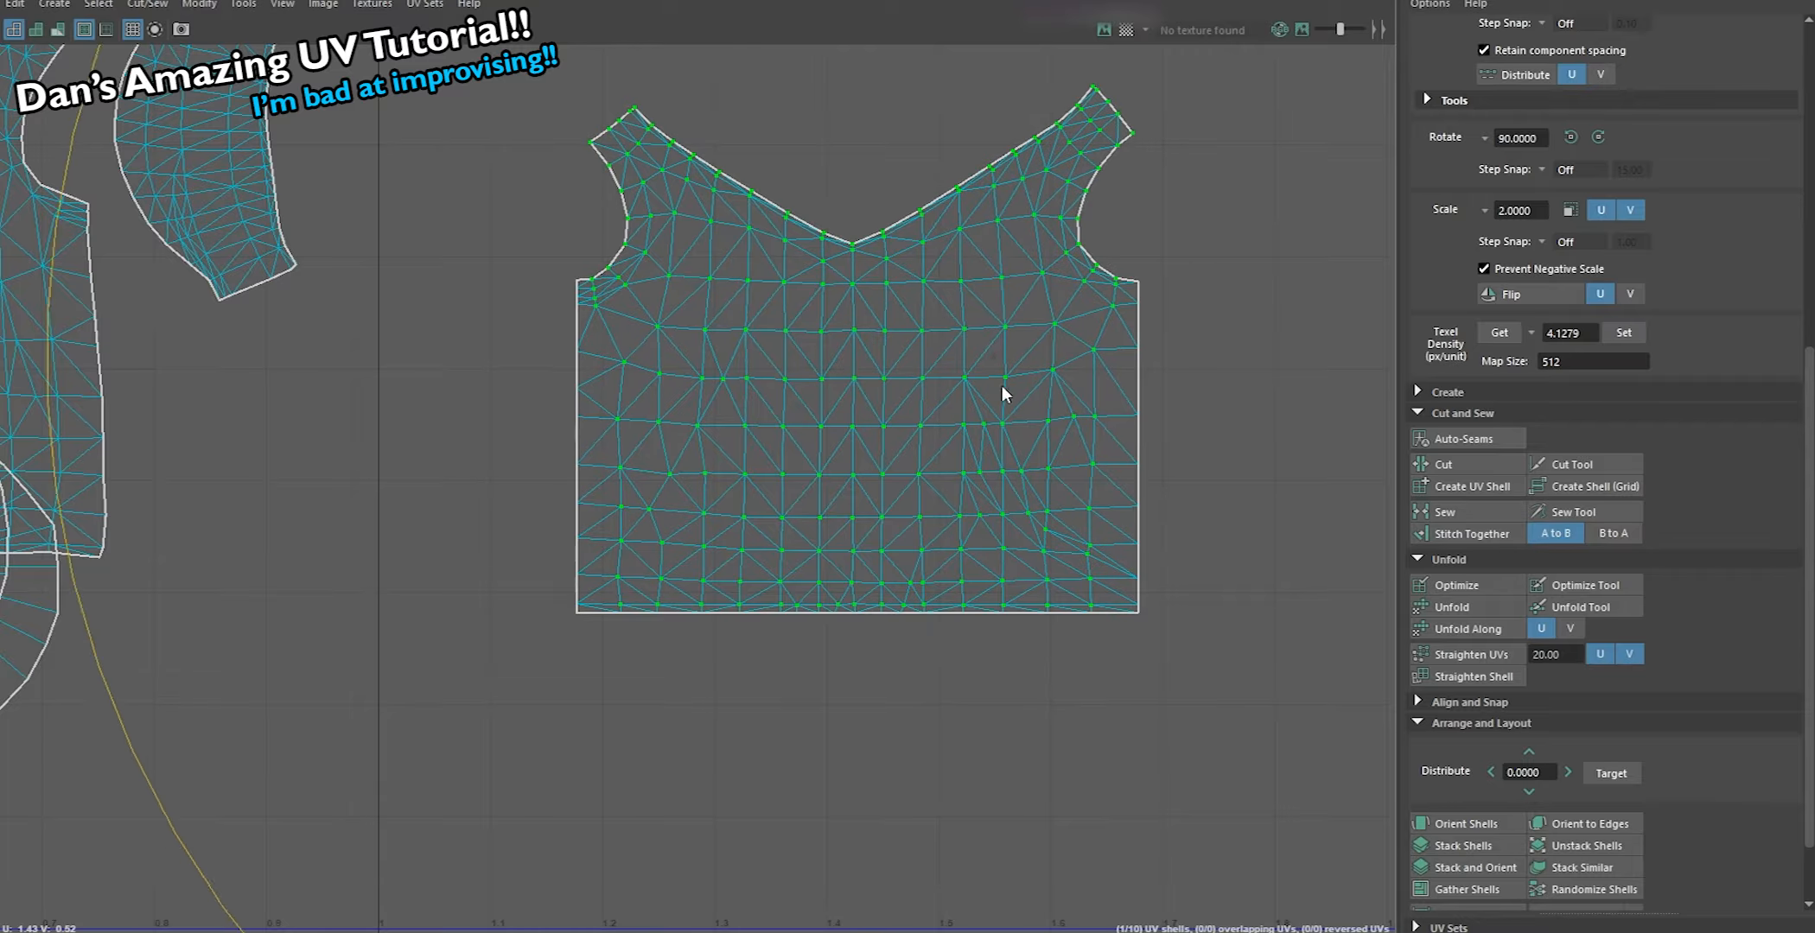
click(508, 335)
Straighten the curved cuff border of the first sleeve shell into a vertical line
alt+middle_drag(649, 340, 635, 371)
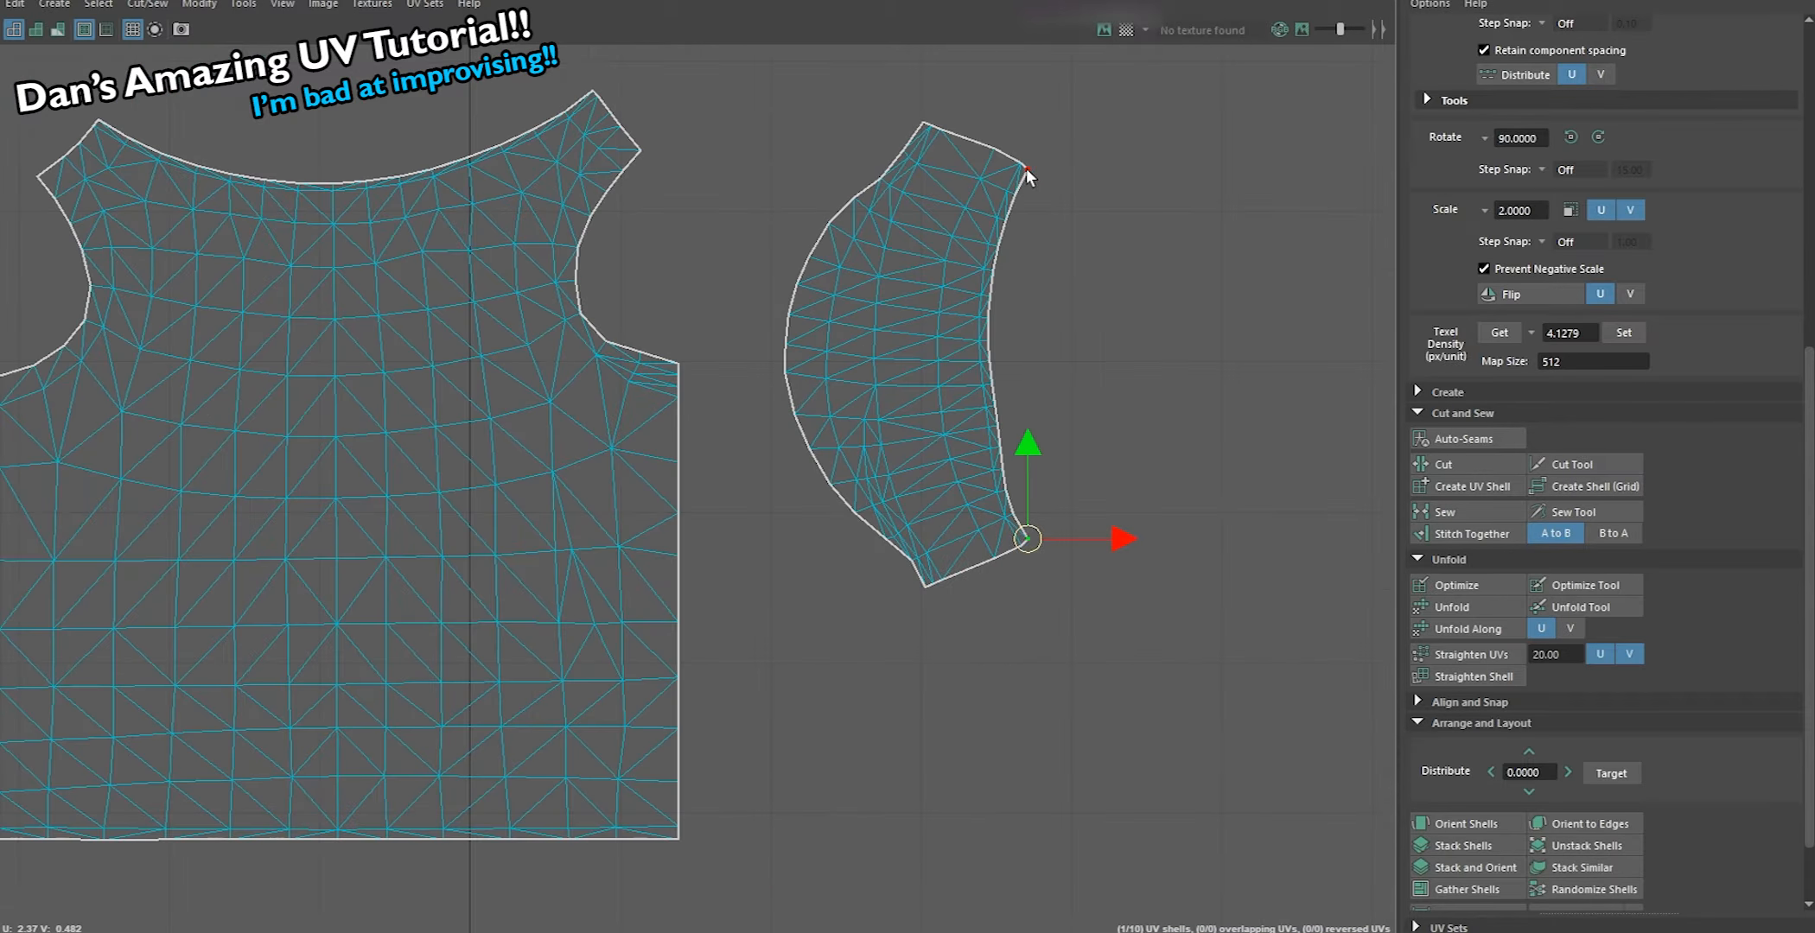
click(1585, 585)
mouse_move(864, 354)
mouse_down()
mouse_move(823, 340)
mouse_move(1012, 502)
mouse_up()
key(w)
drag(891, 126, 1027, 182)
key(r)
drag(962, 79, 961, 162)
drag(1029, 580, 882, 531)
drag(961, 461, 961, 545)
Relax the first sleeve shell's remaining UVs with the Optimize Tool and the Unfold Tool
mouse_move(871, 134)
shift+mouse_down()
mouse_move(1042, 166)
mouse_move(1006, 531)
shift+mouse_up()
shift+drag(789, 142, 1055, 596)
click(1585, 585)
drag(959, 363, 1002, 337)
key(w)
click(1580, 607)
drag(1059, 282, 676, 264)
key(w)
Move the second sleeve shell out beside the shells that are already straightened
scroll(1202, 411, down, 3)
drag(1033, 283, 941, 235)
scroll(346, 350, down, 3)
alt+middle_drag(324, 348, 855, 365)
click(50, 307)
drag(50, 307, 1261, 403)
scroll(745, 373, up, 3)
Straighten the second sleeve shell's cuff border and relax the rest of its UVs with the Optimize Tool
drag(745, 372, 1003, 358)
drag(1126, 214, 1072, 529)
key(r)
drag(1185, 363, 1091, 363)
shift+drag(872, 143, 1132, 575)
click(1585, 585)
drag(1029, 367, 994, 350)
key(w)
Flatten the remaining uneven border sections of the second sleeve shell and smooth its UVs again with the Optimize Tool
drag(1105, 168, 996, 204)
key(r)
drag(1053, 445, 1029, 798)
click(1586, 585)
scroll(1094, 592, up, 3)
mouse_move(1124, 156)
mouse_down()
mouse_move(1076, 570)
mouse_move(976, 494)
mouse_up()
alt+middle_drag(976, 190, 947, 532)
mouse_move(920, 292)
shift+mouse_down()
mouse_move(994, 386)
mouse_move(1097, 424)
shift+mouse_up()
click(1622, 588)
key(w)
Finish adjusting the sleeve shell and bring the first narrow hem strip shell over beside it
drag(1011, 519, 749, 497)
alt+middle_drag(994, 339, 1114, 290)
drag(868, 449, 896, 659)
key(r)
drag(879, 578, 879, 582)
scroll(1086, 373, down, 5)
click(348, 514)
key(w)
mouse_move(373, 506)
mouse_down()
mouse_move(997, 441)
mouse_move(864, 321)
mouse_up()
Straighten the long borders of the first hem strip and relax the shell with the Unfold Tool
shift+double_click(981, 276)
key(r)
shift+double_click(1035, 303)
mouse_move(1111, 476)
mouse_down()
mouse_move(1028, 476)
mouse_move(899, 357)
mouse_up()
click(1581, 608)
key(w)
drag(1096, 386, 971, 387)
Move the second hem strip beside the first, straighten its long borders and unfold the shell
scroll(698, 484, down, 4)
click(944, 183)
drag(676, 535, 961, 439)
shift+double_click(942, 689)
key(r)
drag(851, 160, 954, 719)
click(1556, 634)
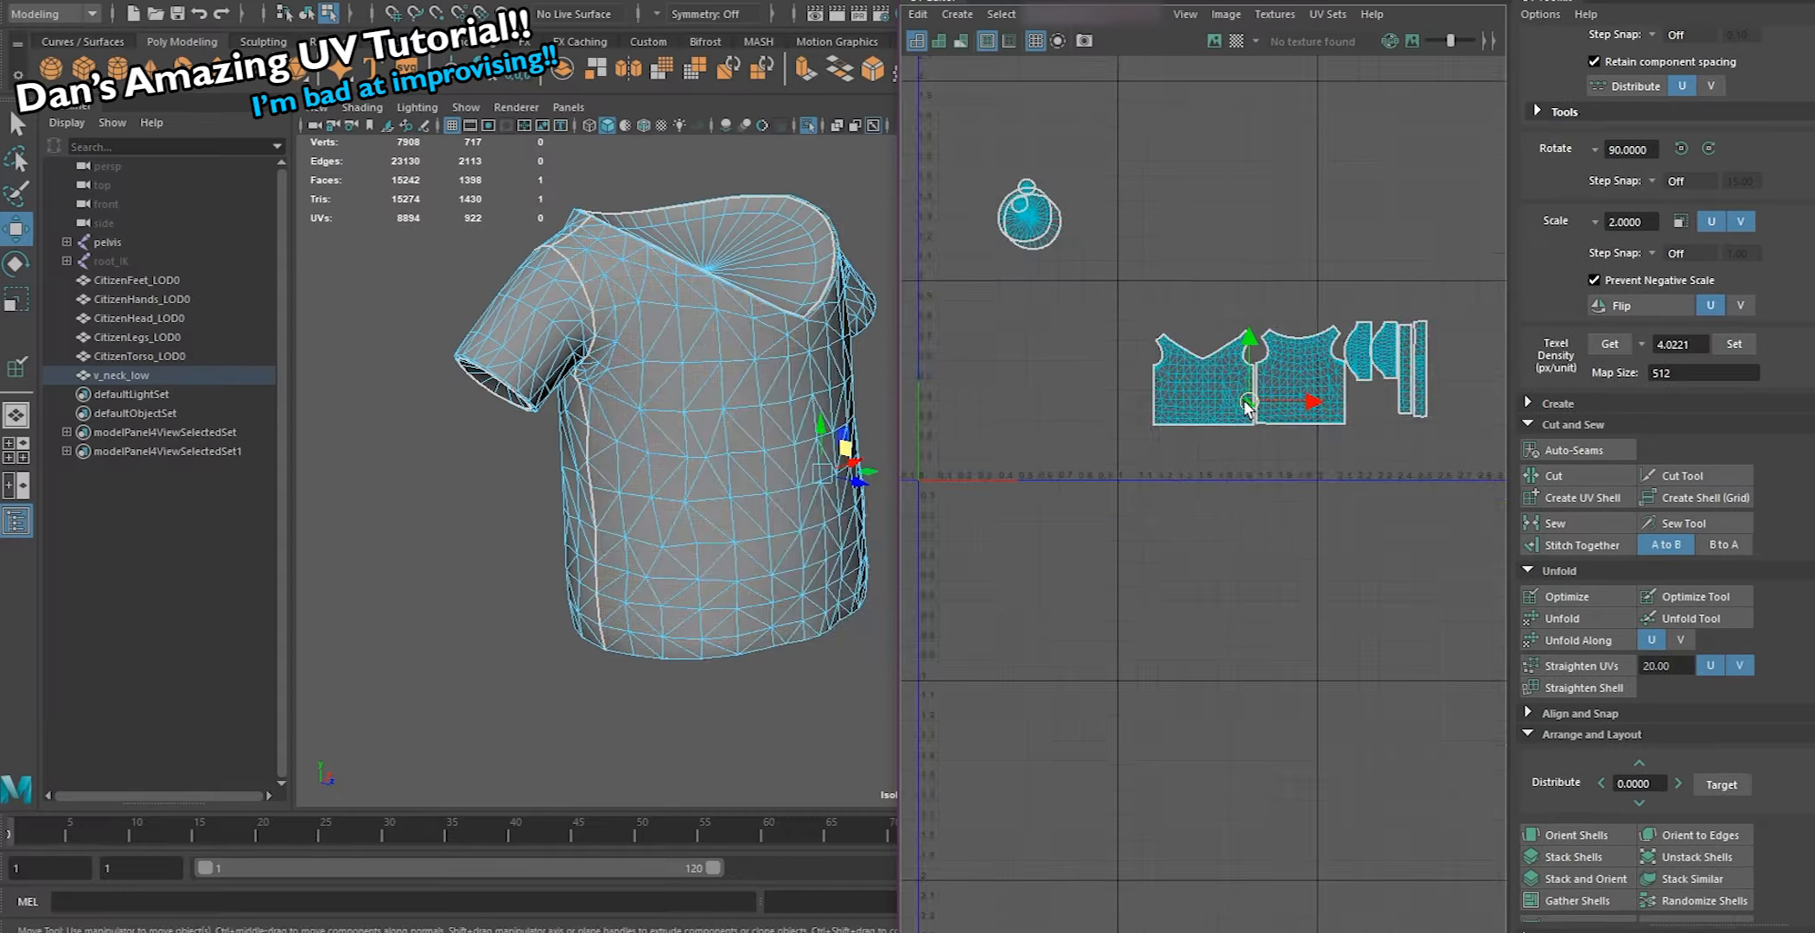
Move the front panel shell into the lower-left corner of the 0–1 UV tile and place the back panel directly above it
click(1258, 373)
drag(1257, 373, 983, 432)
click(1381, 376)
drag(1381, 376, 982, 317)
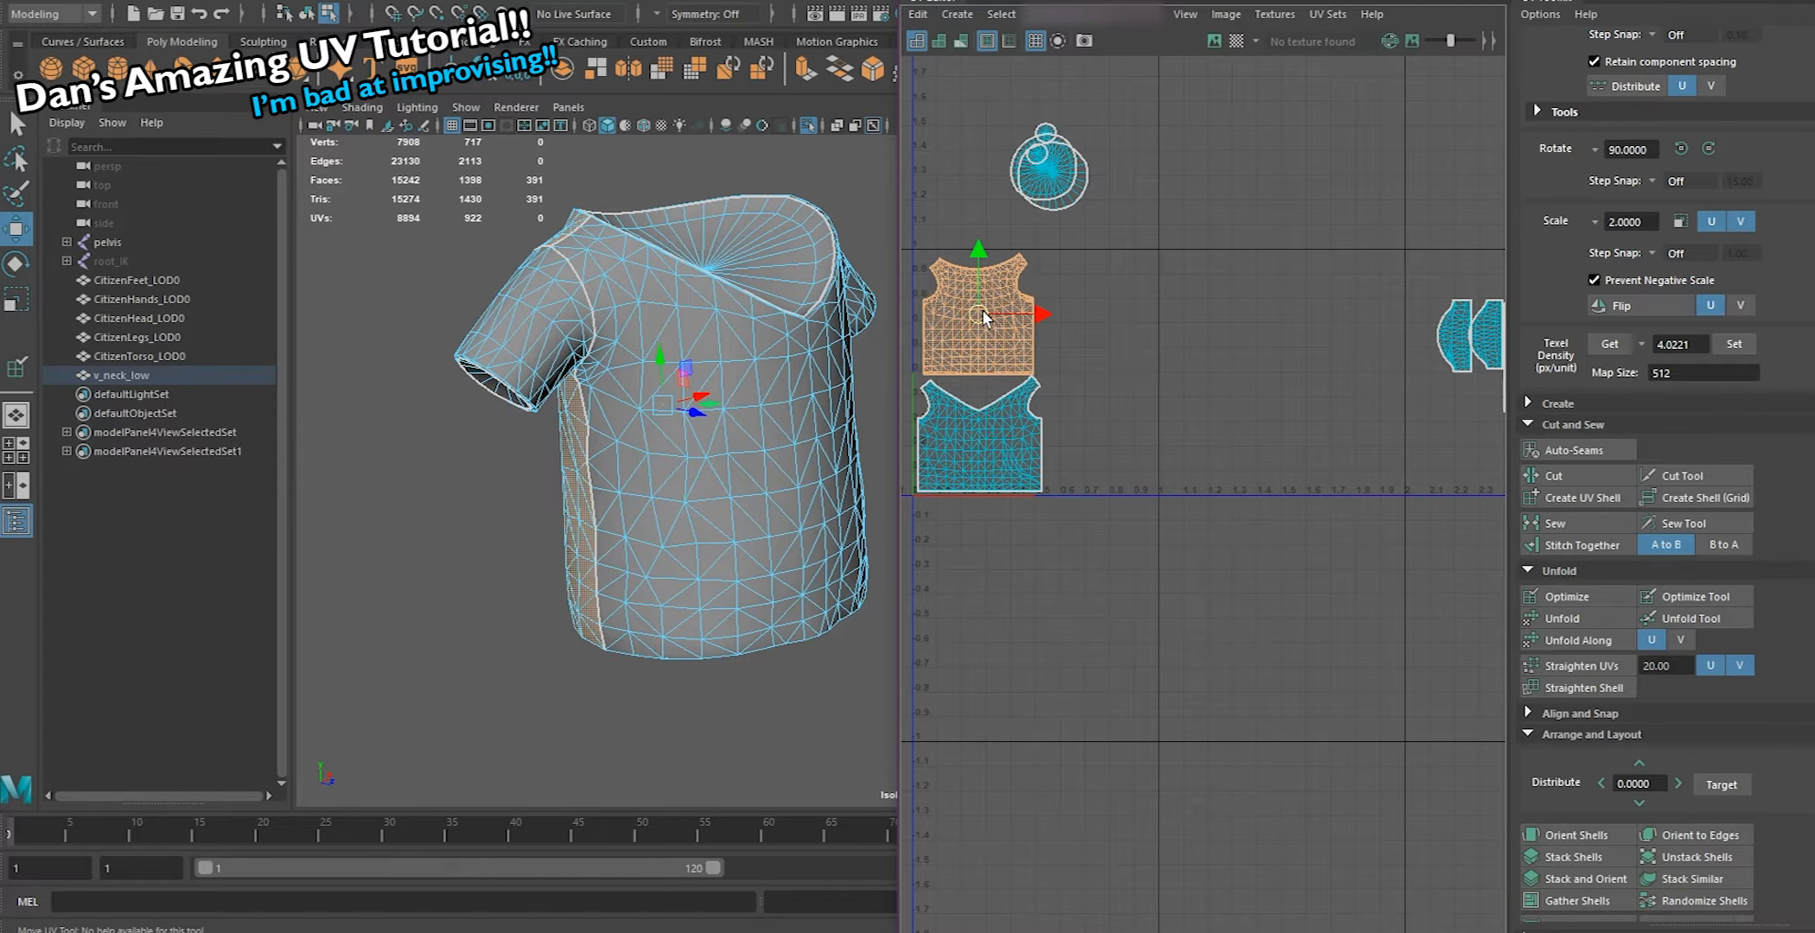
Nudge the back panel shell down so it sits just above the front panel shell
alt+middle_drag(984, 317, 1129, 330)
scroll(1130, 330, up, 6)
drag(1153, 319, 1154, 310)
scroll(1163, 340, down, 5)
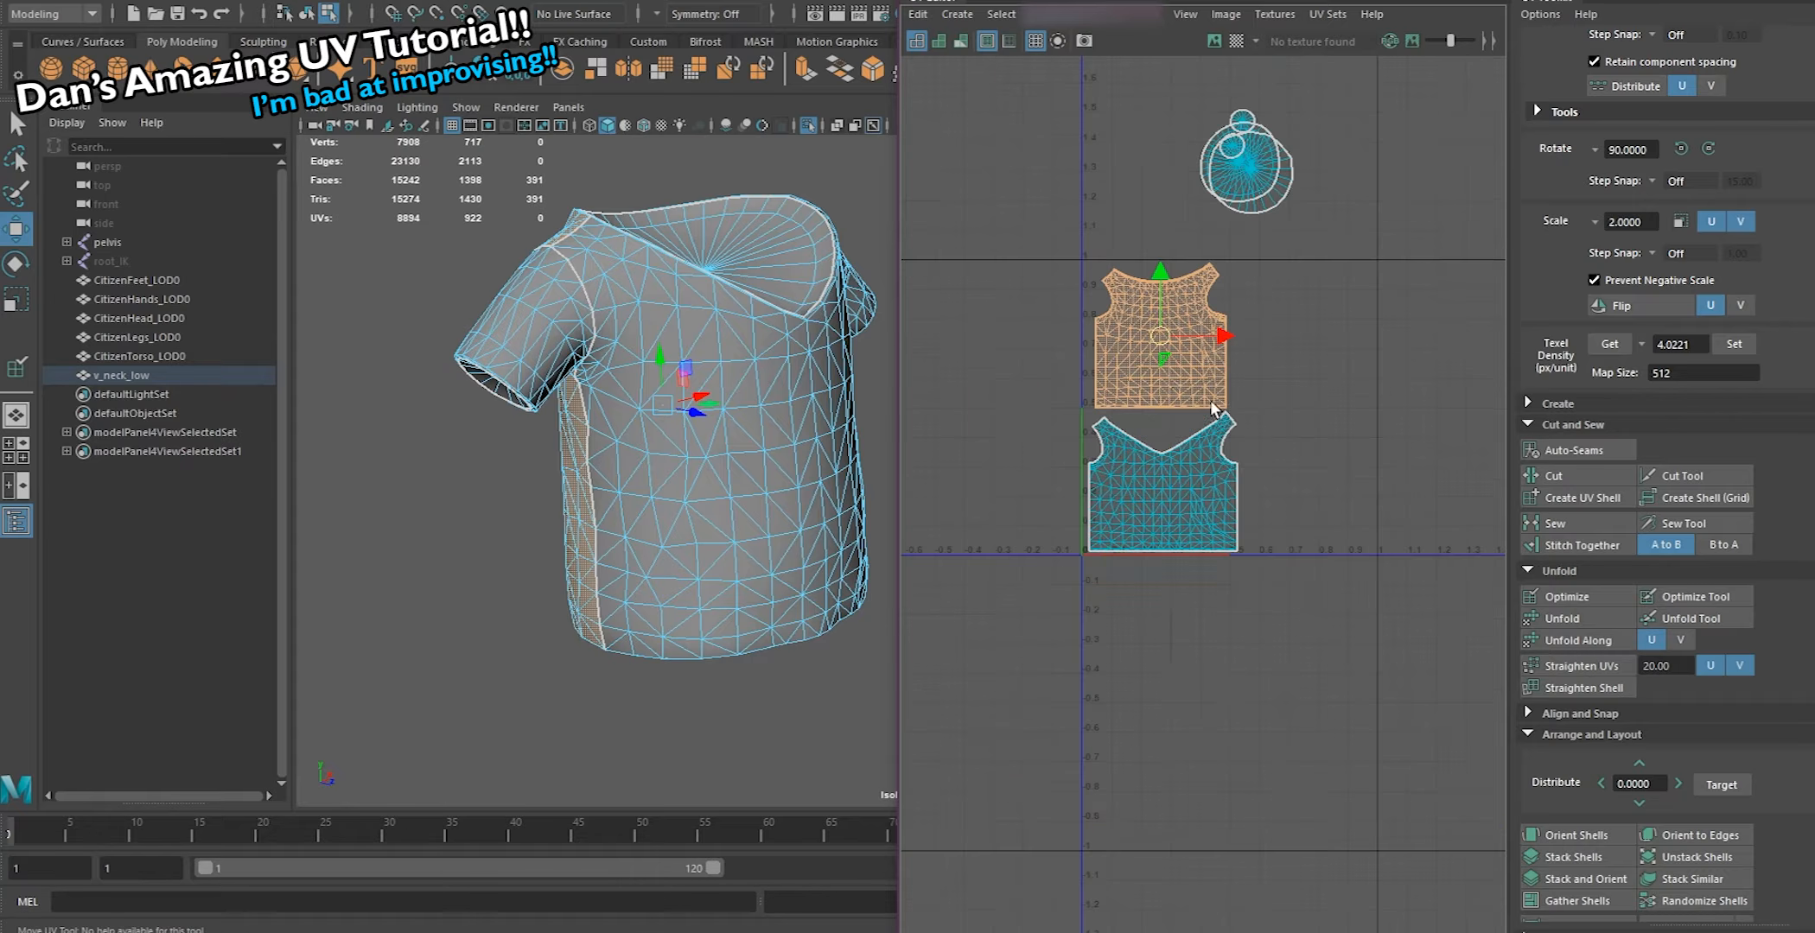
Move the two sleeve shells next to the body panels, along the right border of the 0–1 UV tile
alt+middle_drag(1212, 404, 933, 368)
click(1450, 336)
drag(1450, 335, 1074, 281)
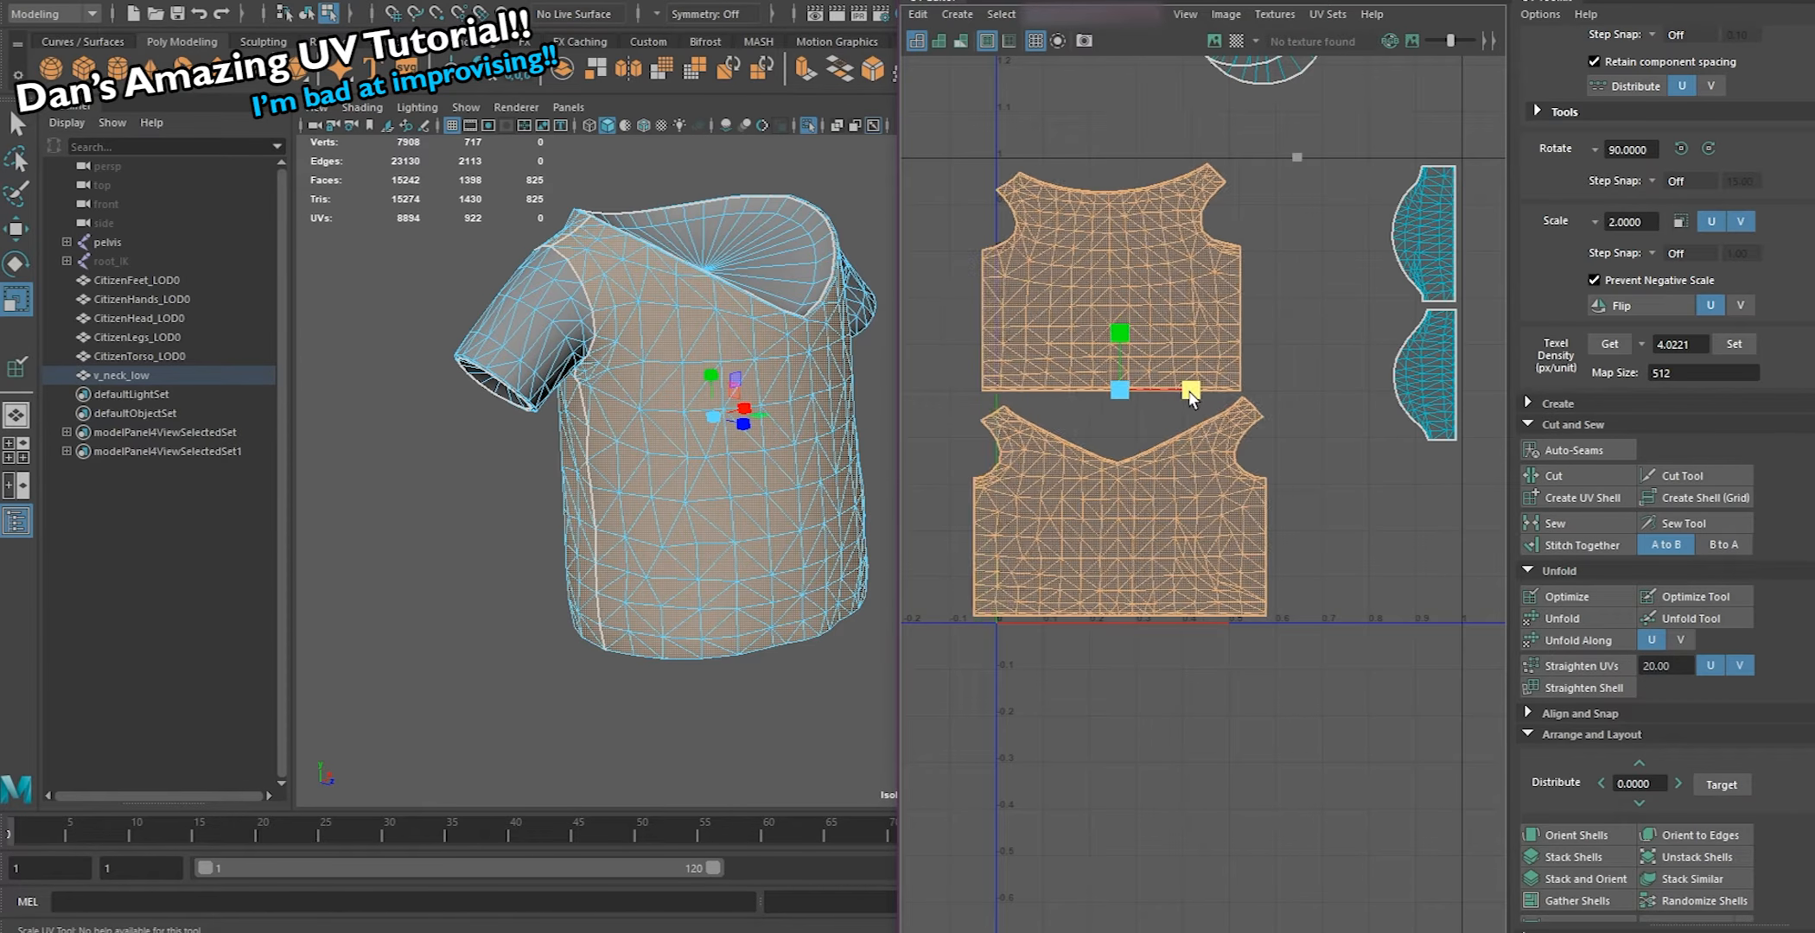
Scale the front and back panel shells wider along U so they fill the space up to the sleeve shells
key(w)
drag(1174, 389, 1254, 390)
key(r)
key(w)
click(1226, 310)
key(r)
drag(1237, 276, 1242, 276)
key(w)
key(r)
key(w)
alt+middle_drag(1418, 363, 1316, 371)
Set the pivot of both panel shells at the tile's lower-left corner and scale them to fit beside the sleeves
double_click(1337, 381)
scroll(1339, 382, up, 2)
double_click(1115, 560)
alt+middle_drag(1107, 563, 1298, 543)
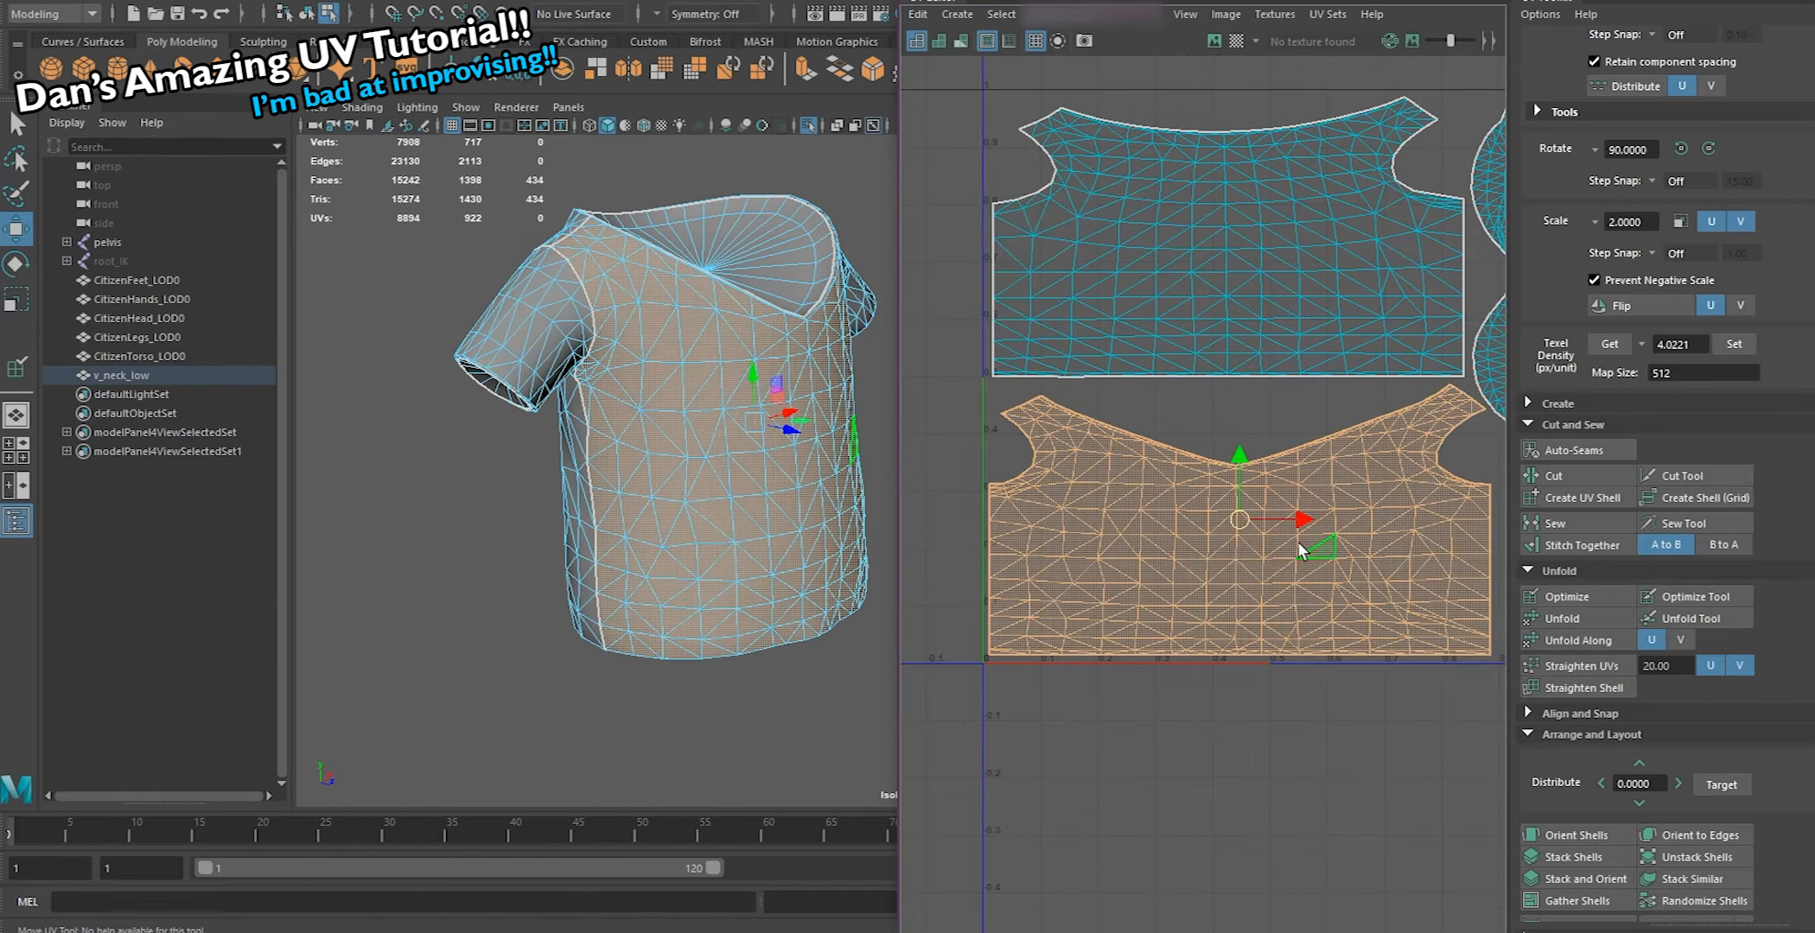
shift+double_click(1254, 345)
key(d)
drag(1239, 376, 1069, 624)
scroll(1087, 568, down, 2)
key(r)
key(w)
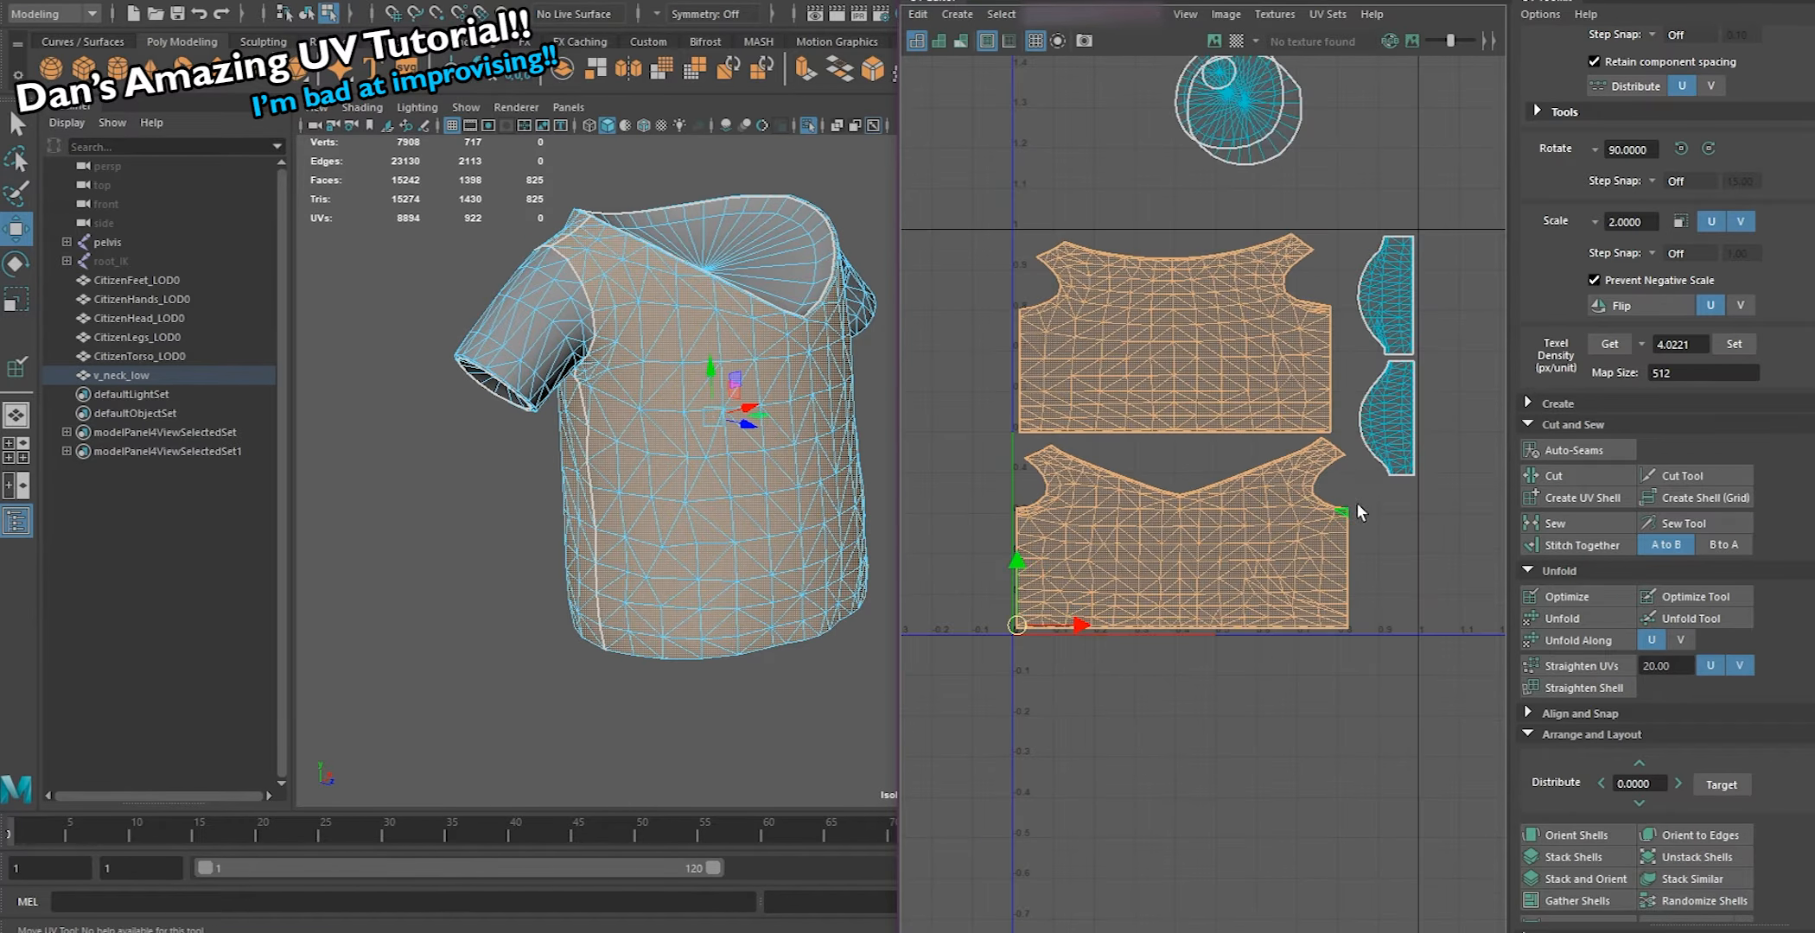
Stretch both sleeve shells along V until together they span the full height of the UV tile
double_click(1387, 423)
shift+double_click(1405, 259)
key(r)
drag(1410, 203, 1415, 167)
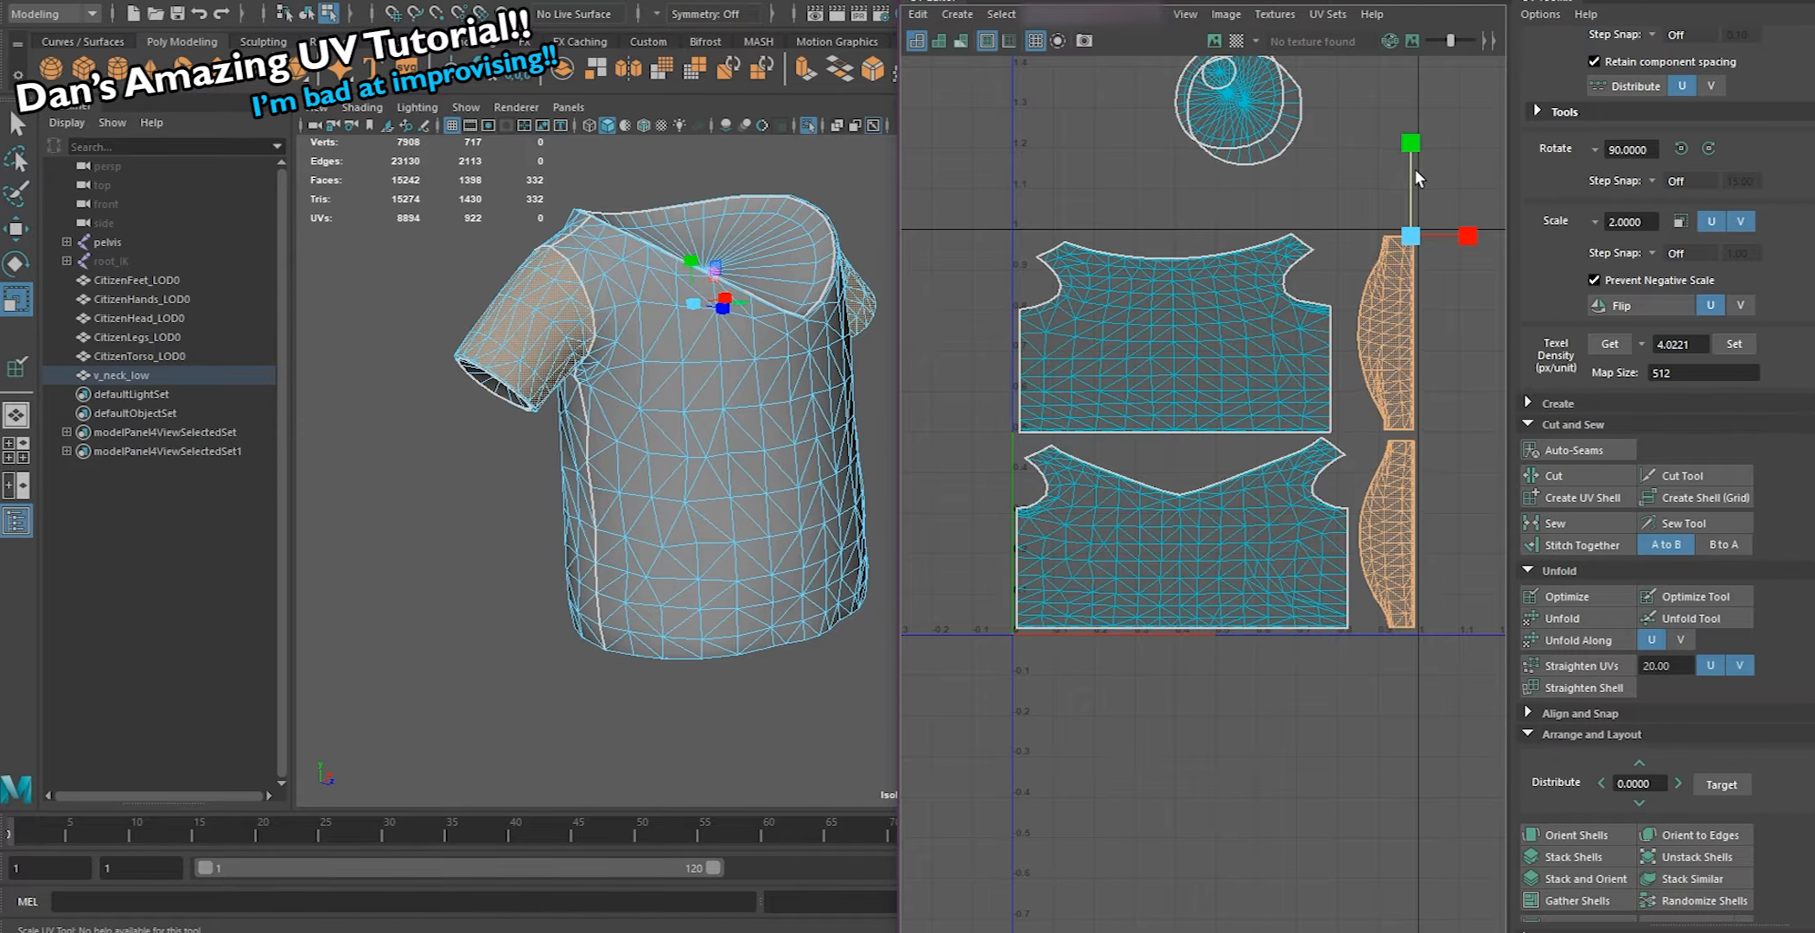
Select all circular shells above the tile and try scaling them down uniformly
scroll(1306, 237, up, 3)
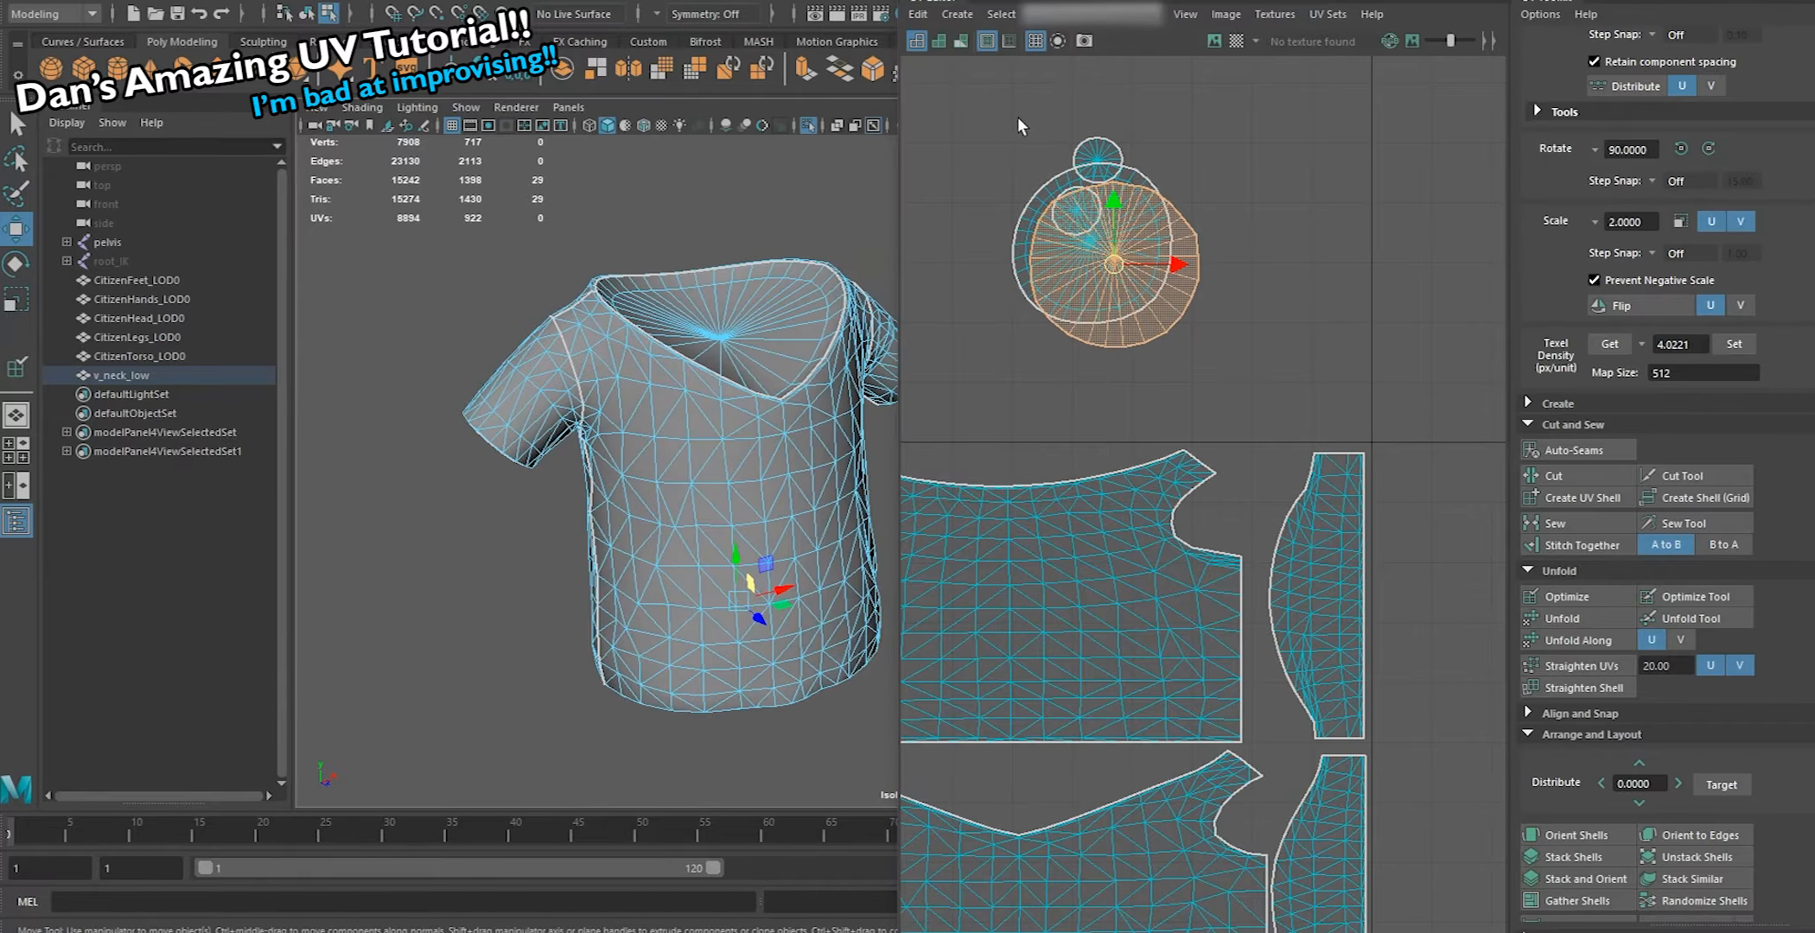
drag(1018, 119, 1156, 354)
scroll(656, 415, up, 2)
alt+drag(698, 446, 521, 381)
alt+middle_drag(521, 381, 556, 359)
key(r)
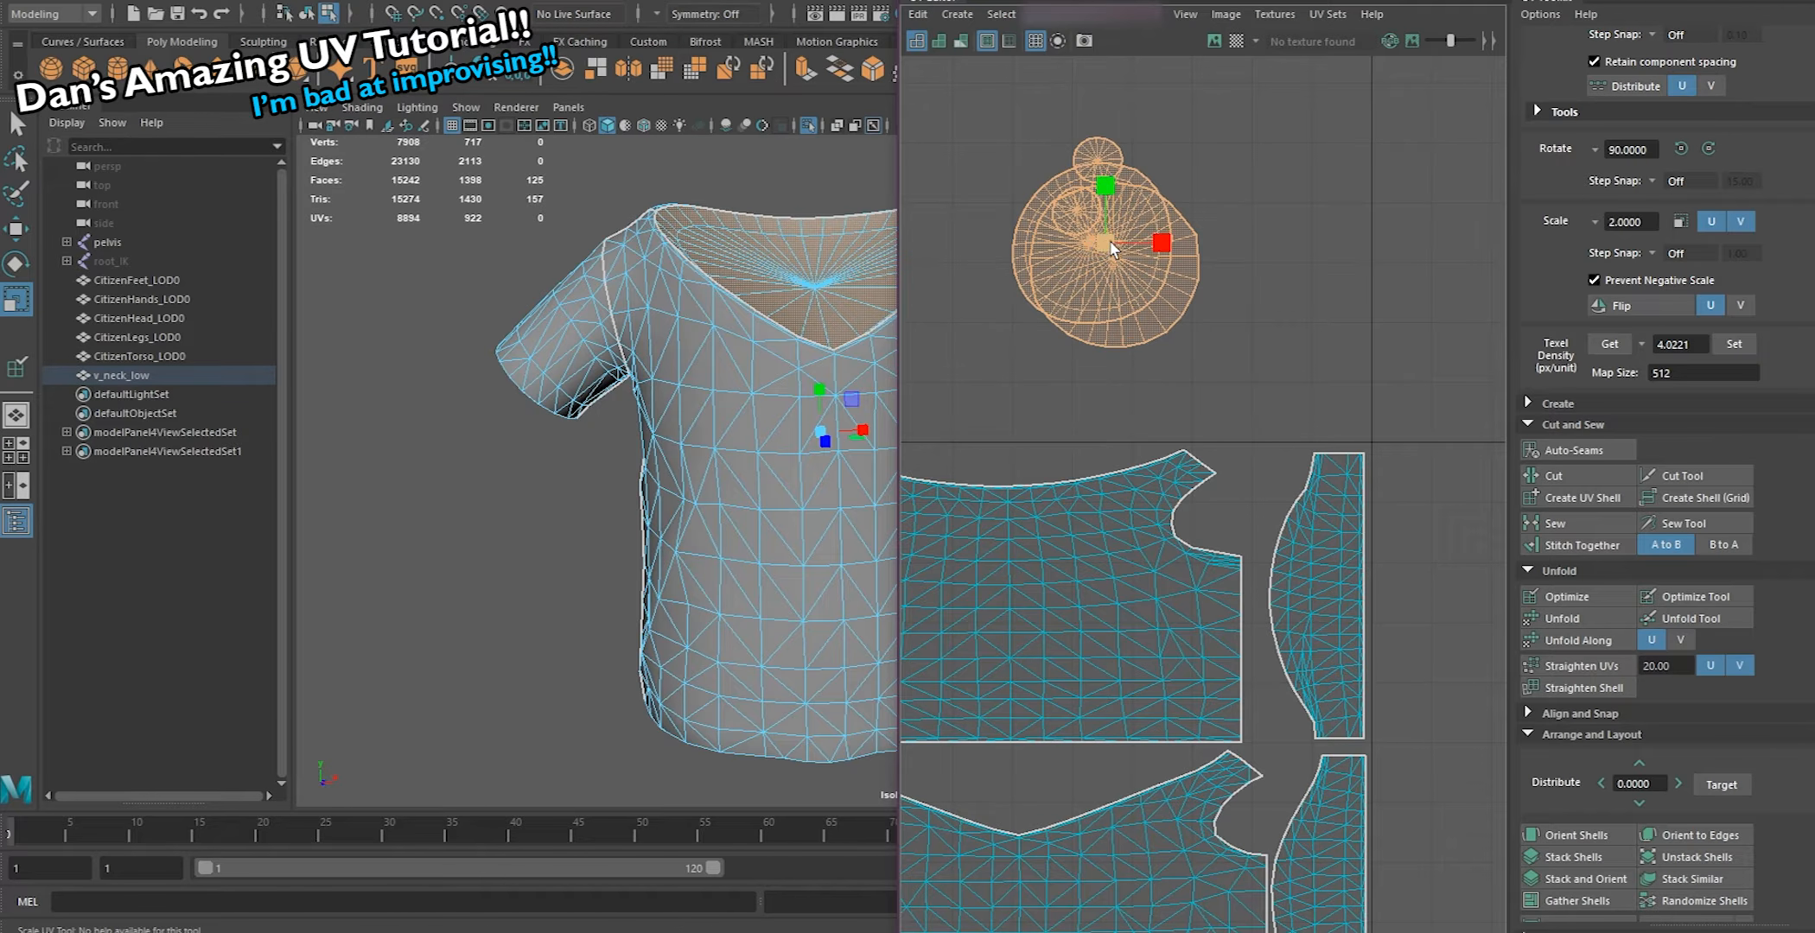
drag(1112, 249, 1080, 254)
alt+middle_drag(661, 287, 553, 282)
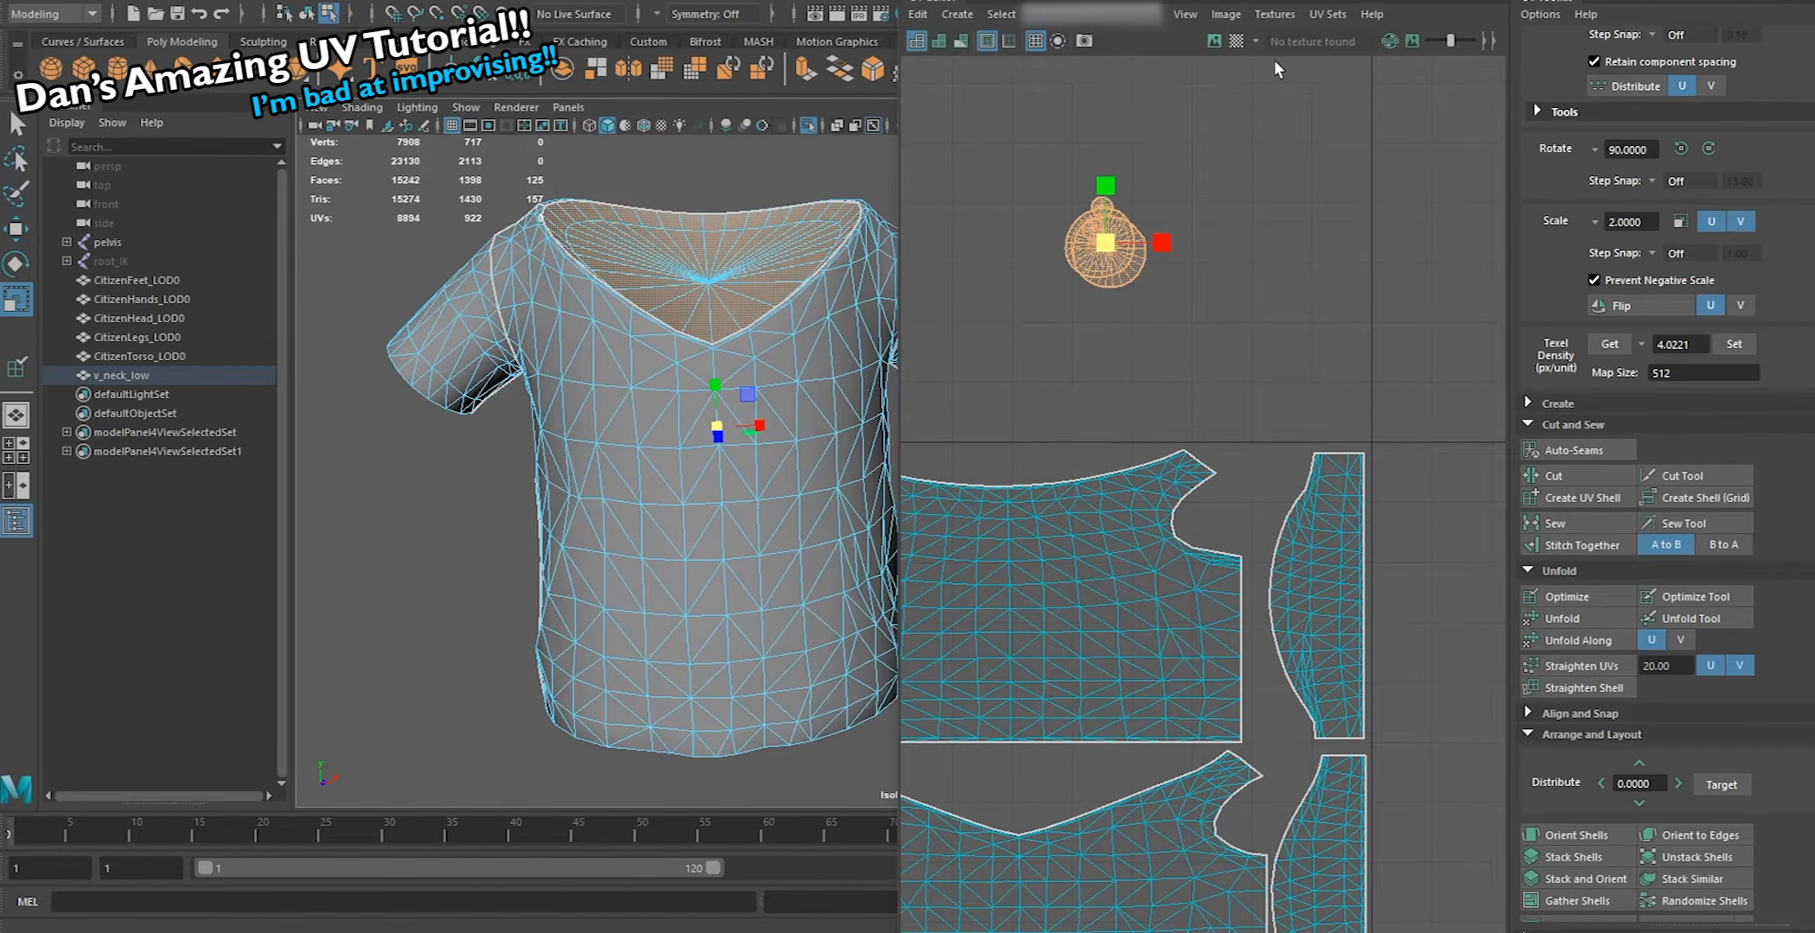
Display the checker map on the shirt and undo the last scaling of the circular shells
click(1235, 46)
alt+drag(691, 285, 679, 389)
alt+middle_drag(679, 346, 682, 497)
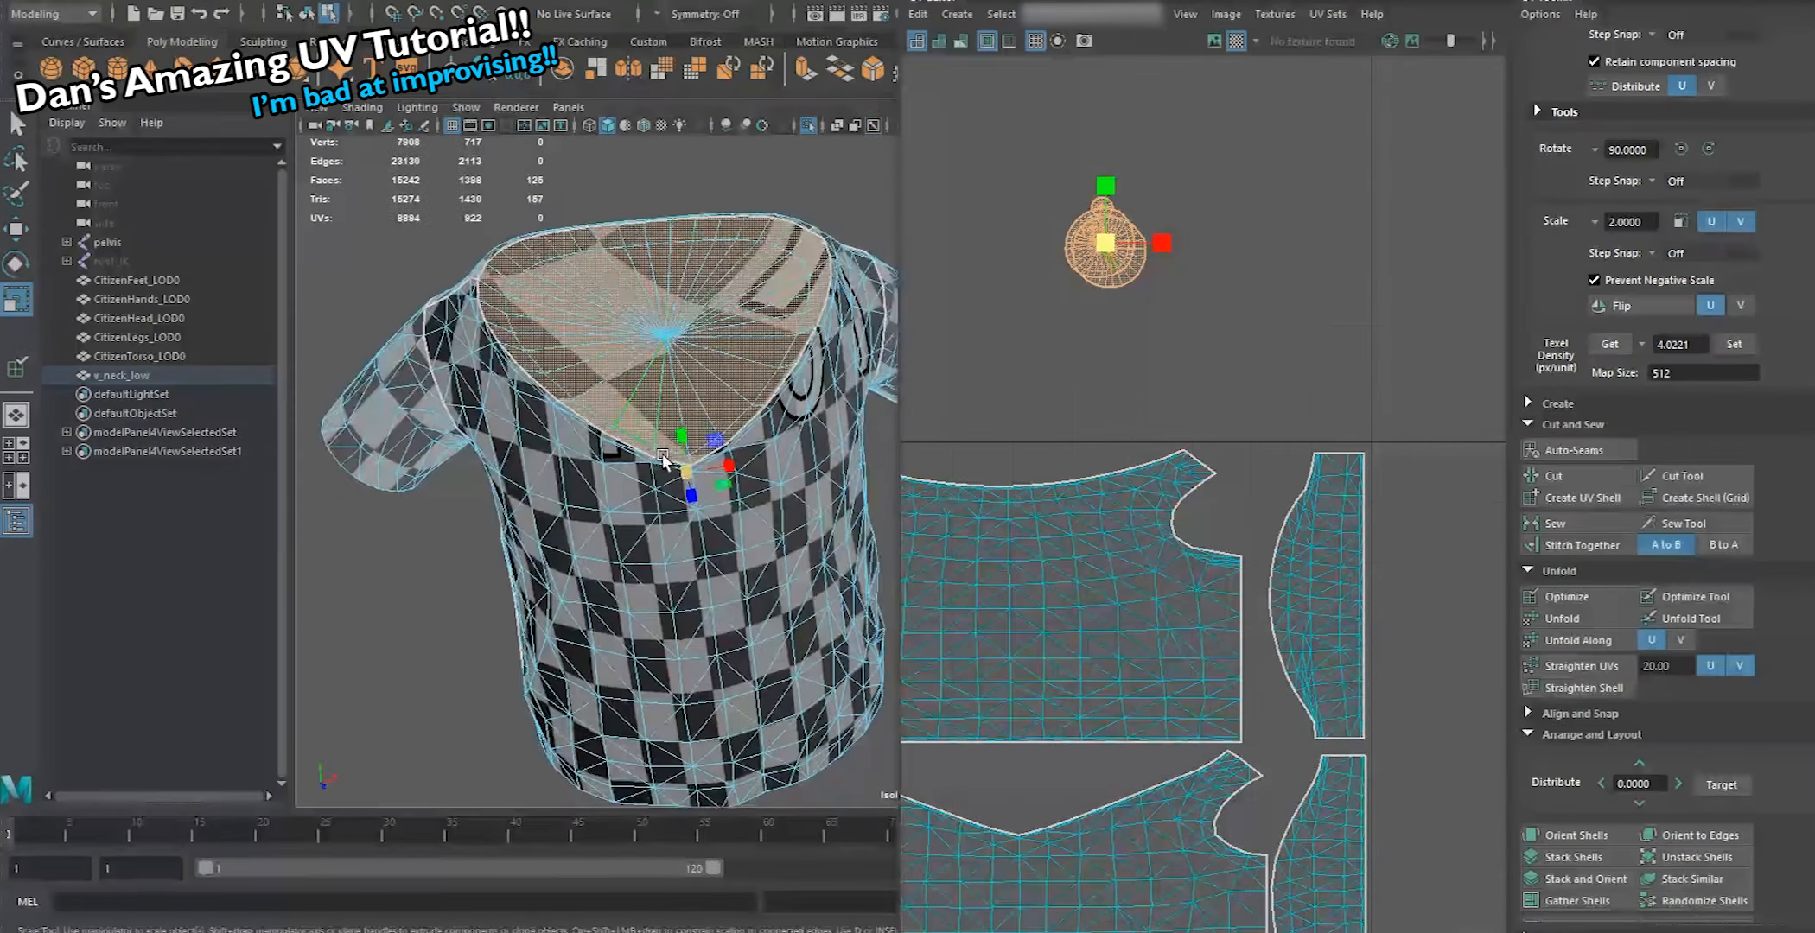
key(ctrl+z)
Scale the circular shells down uniformly by a smaller amount and deselect them
drag(1100, 247, 1090, 243)
key(w)
click(1008, 266)
alt+middle_drag(1044, 347, 1204, 228)
scroll(1203, 227, down, 2)
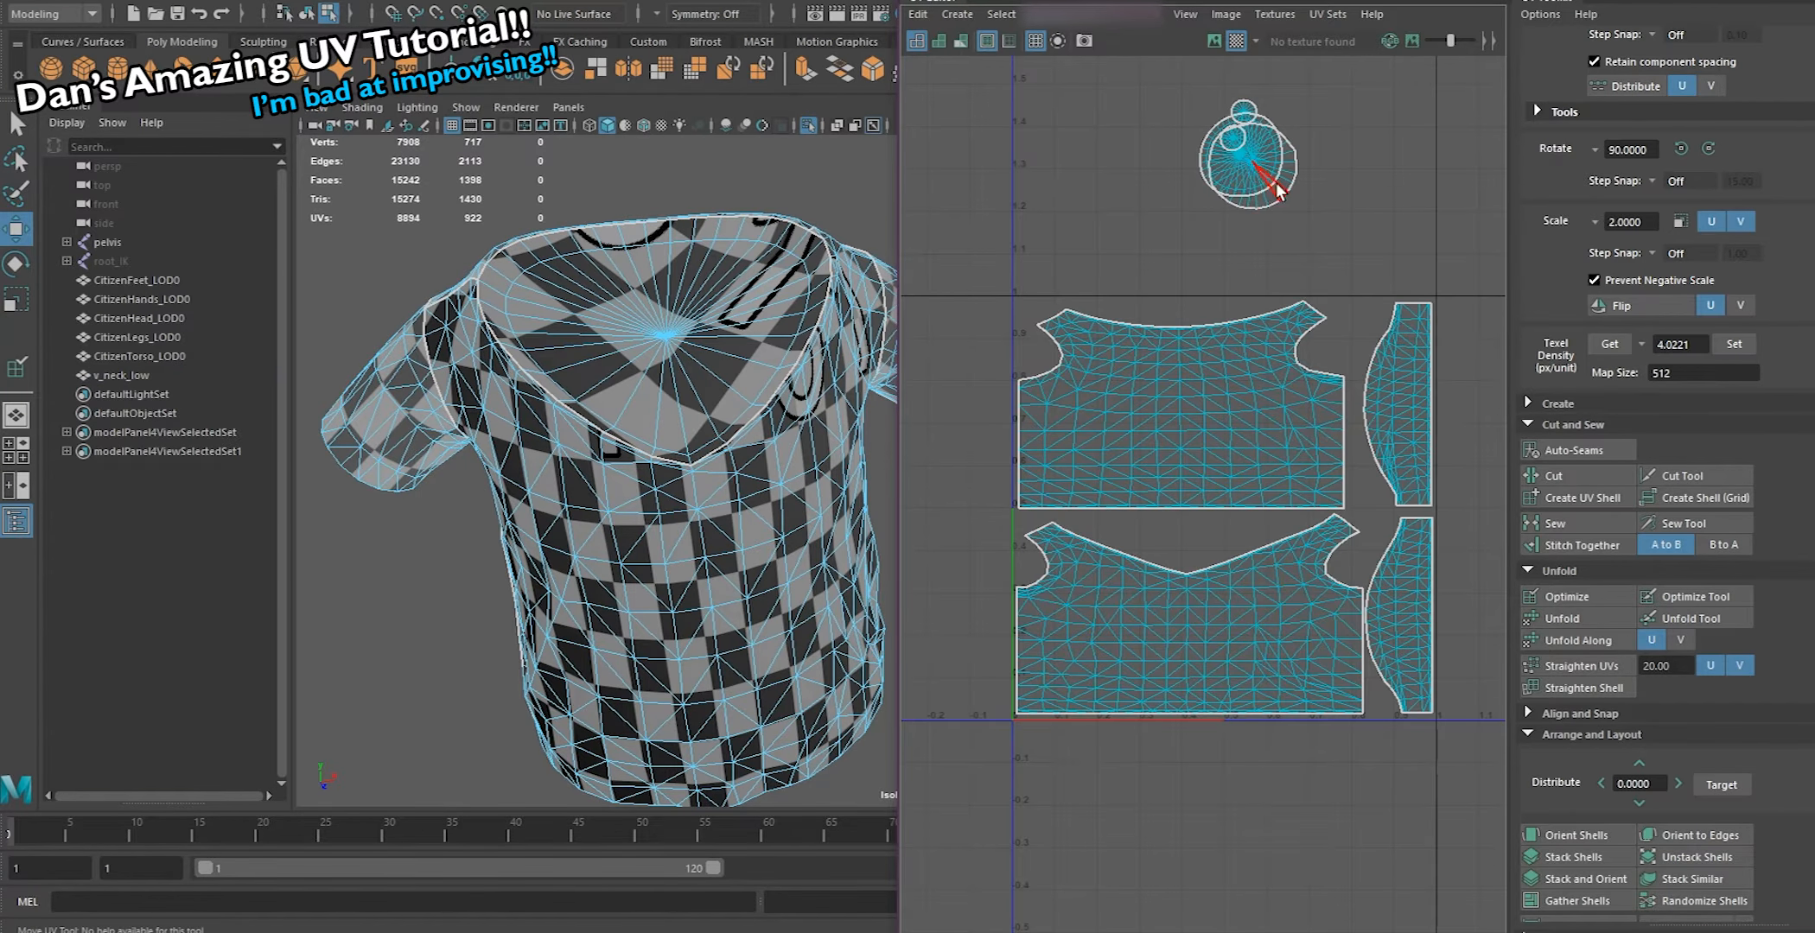
Move one large circular shell into the gap beside the back panel's armhole and fit it there
double_click(1273, 181)
drag(1254, 162, 1337, 342)
scroll(1352, 315, up, 4)
key(r)
key(w)
scroll(1348, 343, down, 2)
key(r)
key(w)
scroll(1296, 326, down, 5)
Bring another circular shell down from above the tile towards the panel shells
double_click(1176, 187)
scroll(1176, 185, up, 4)
drag(1176, 187, 1154, 294)
key(r)
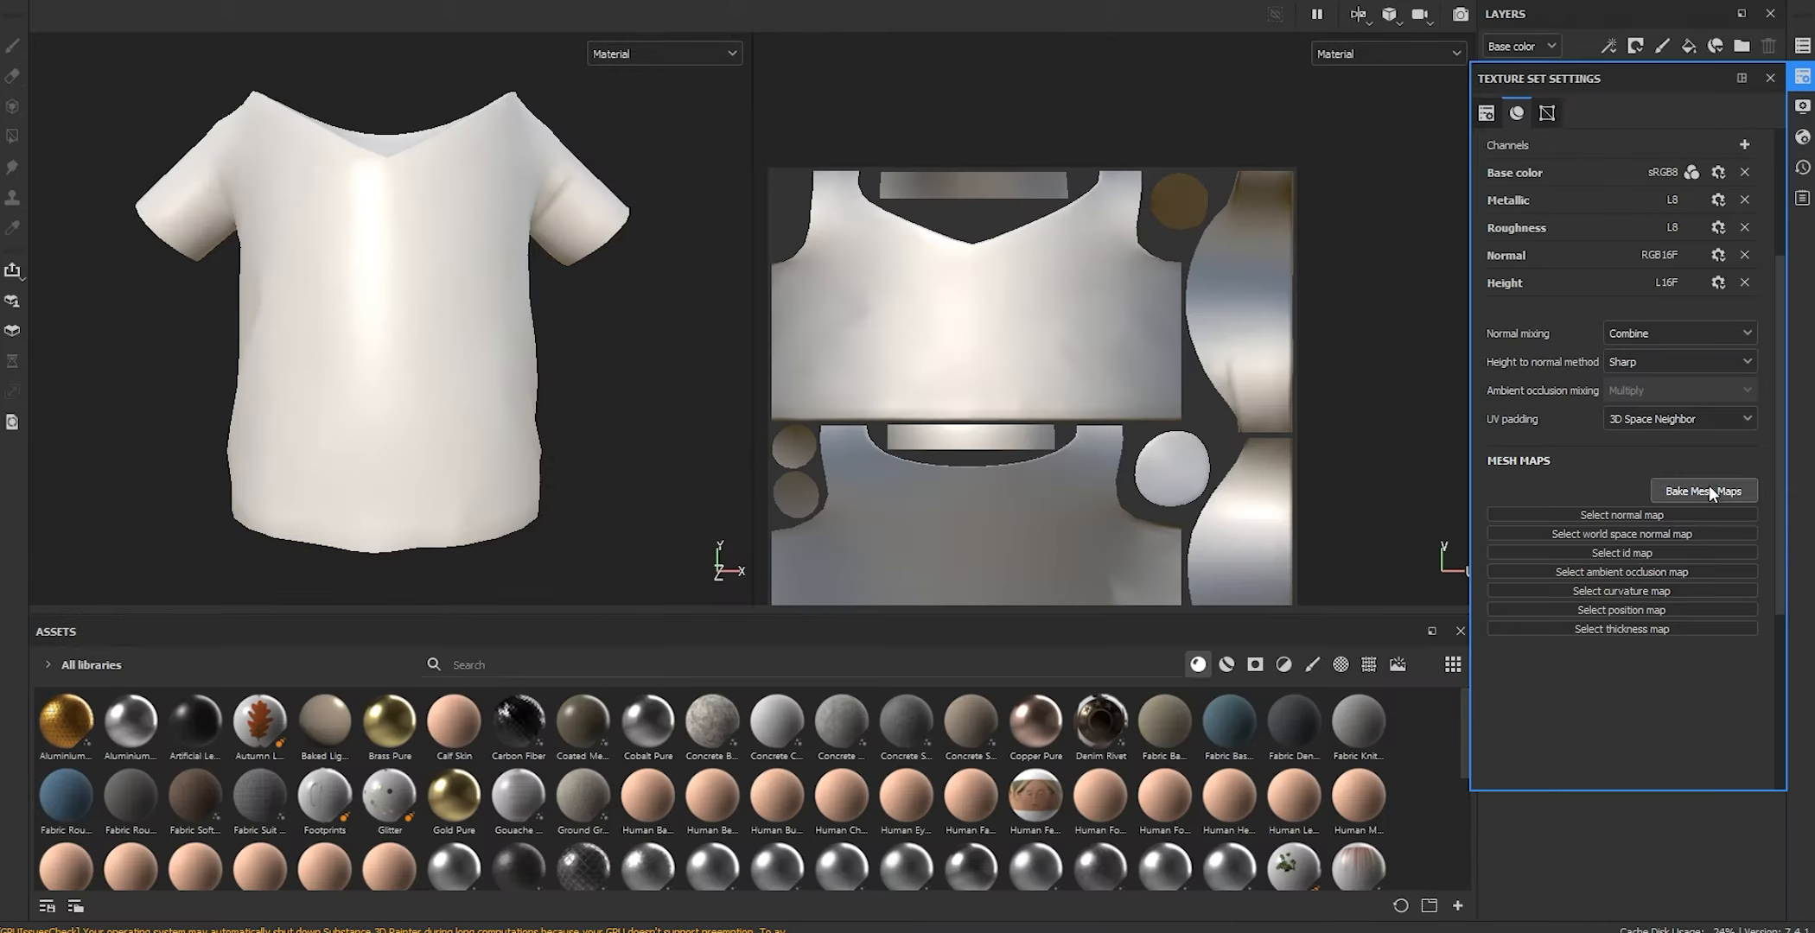
In Substance 3D Painter's mesh map baking settings, replace the high definition mesh with v_neck_high
click(1709, 492)
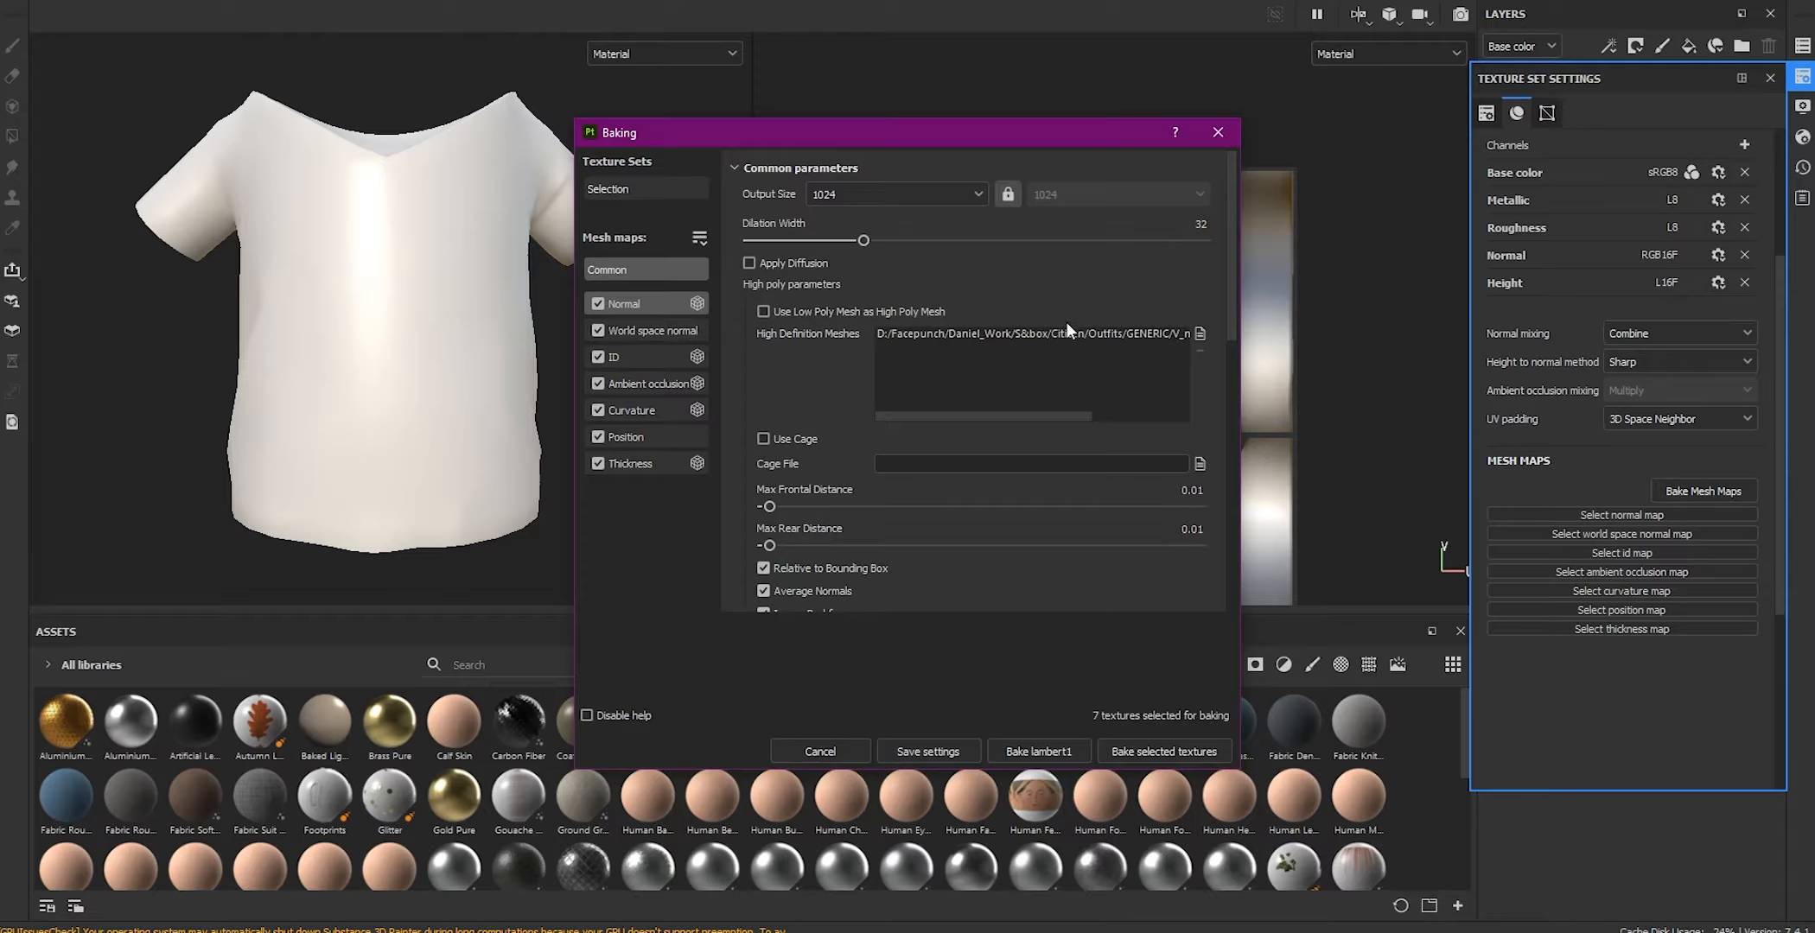
click(1199, 350)
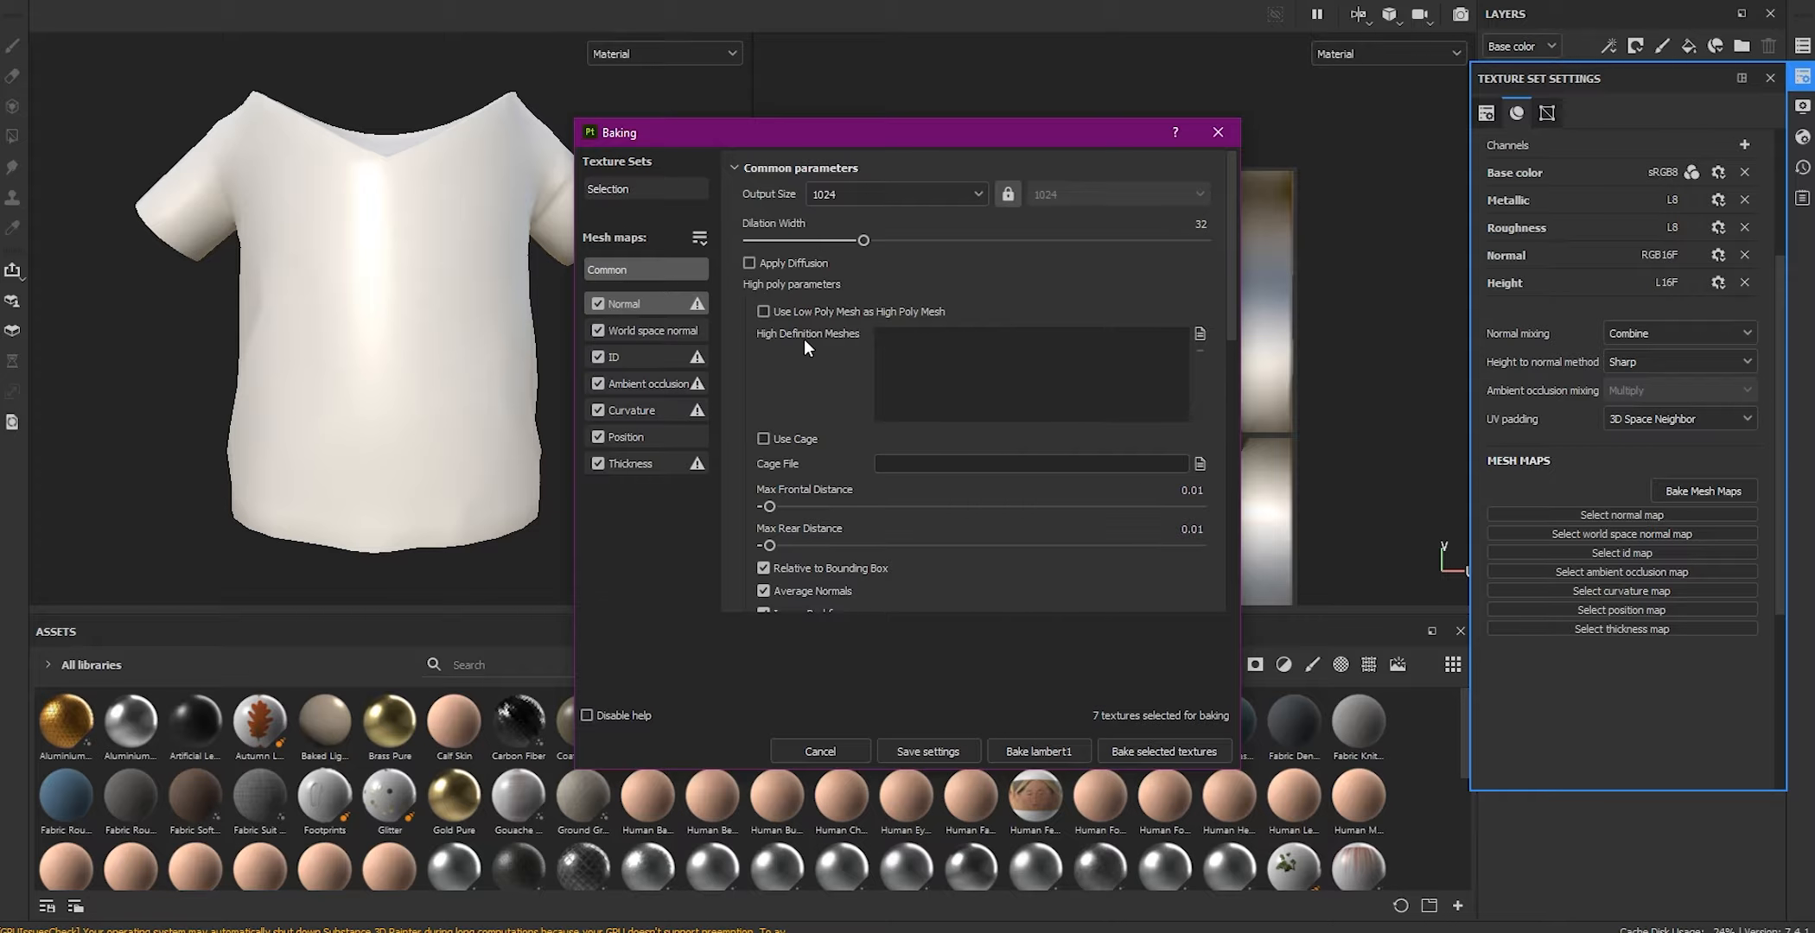
click(1198, 333)
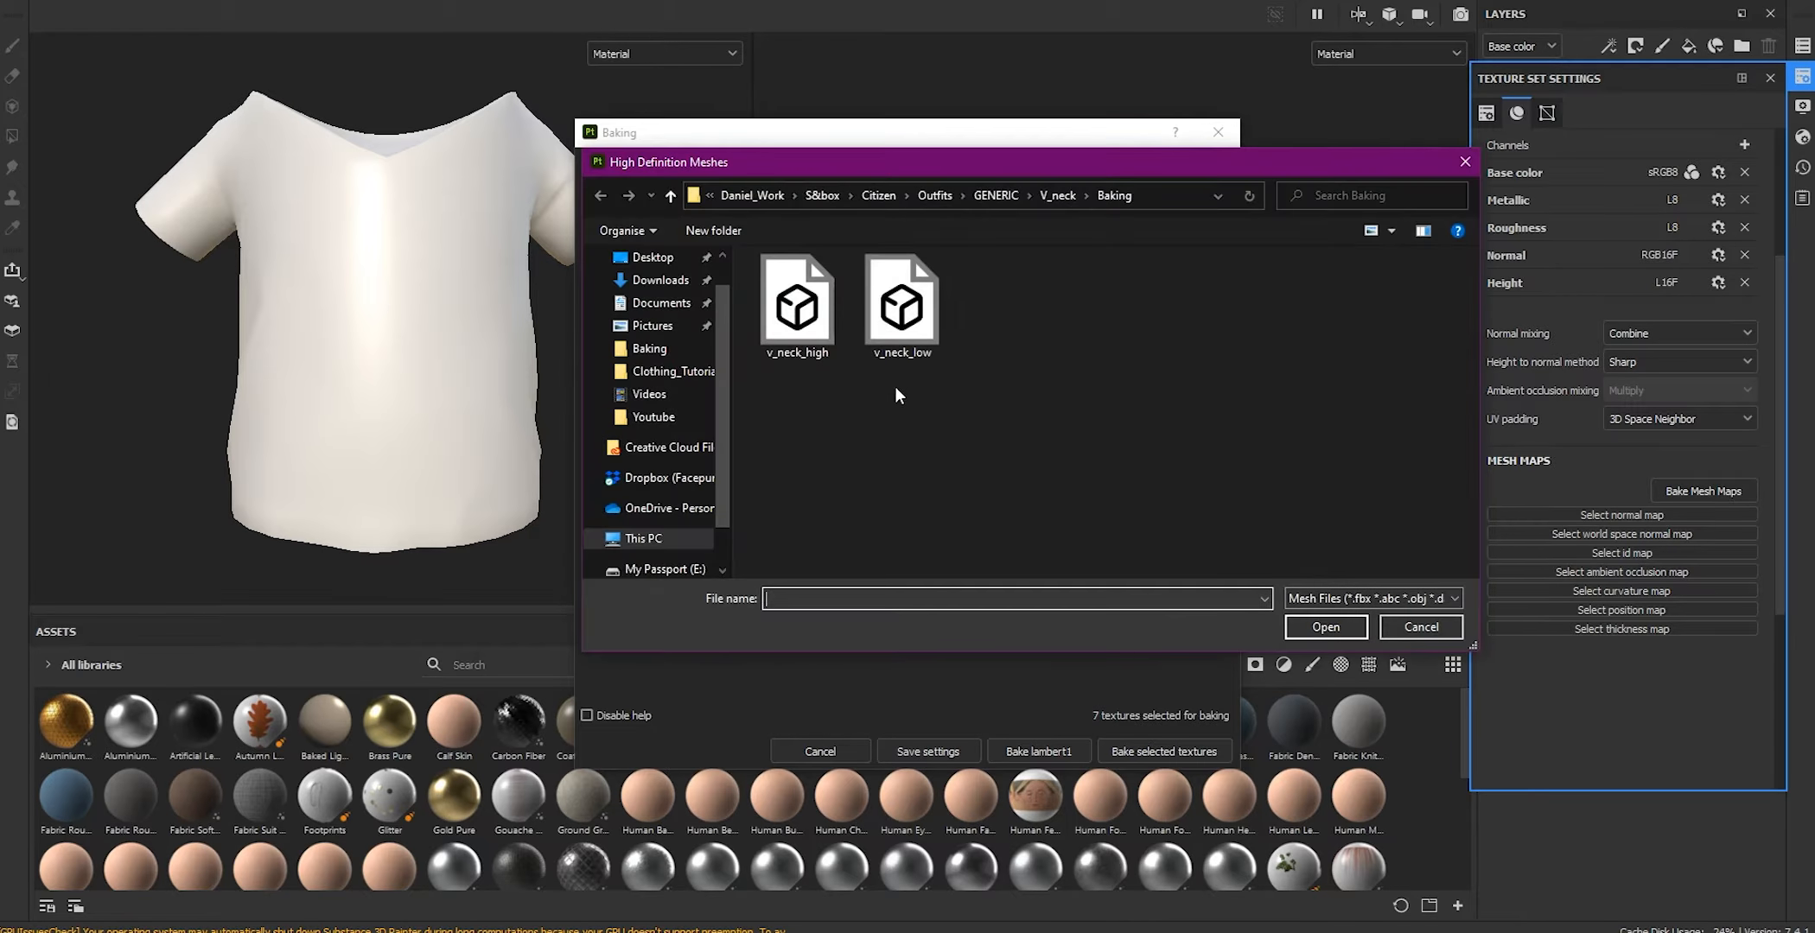
click(797, 307)
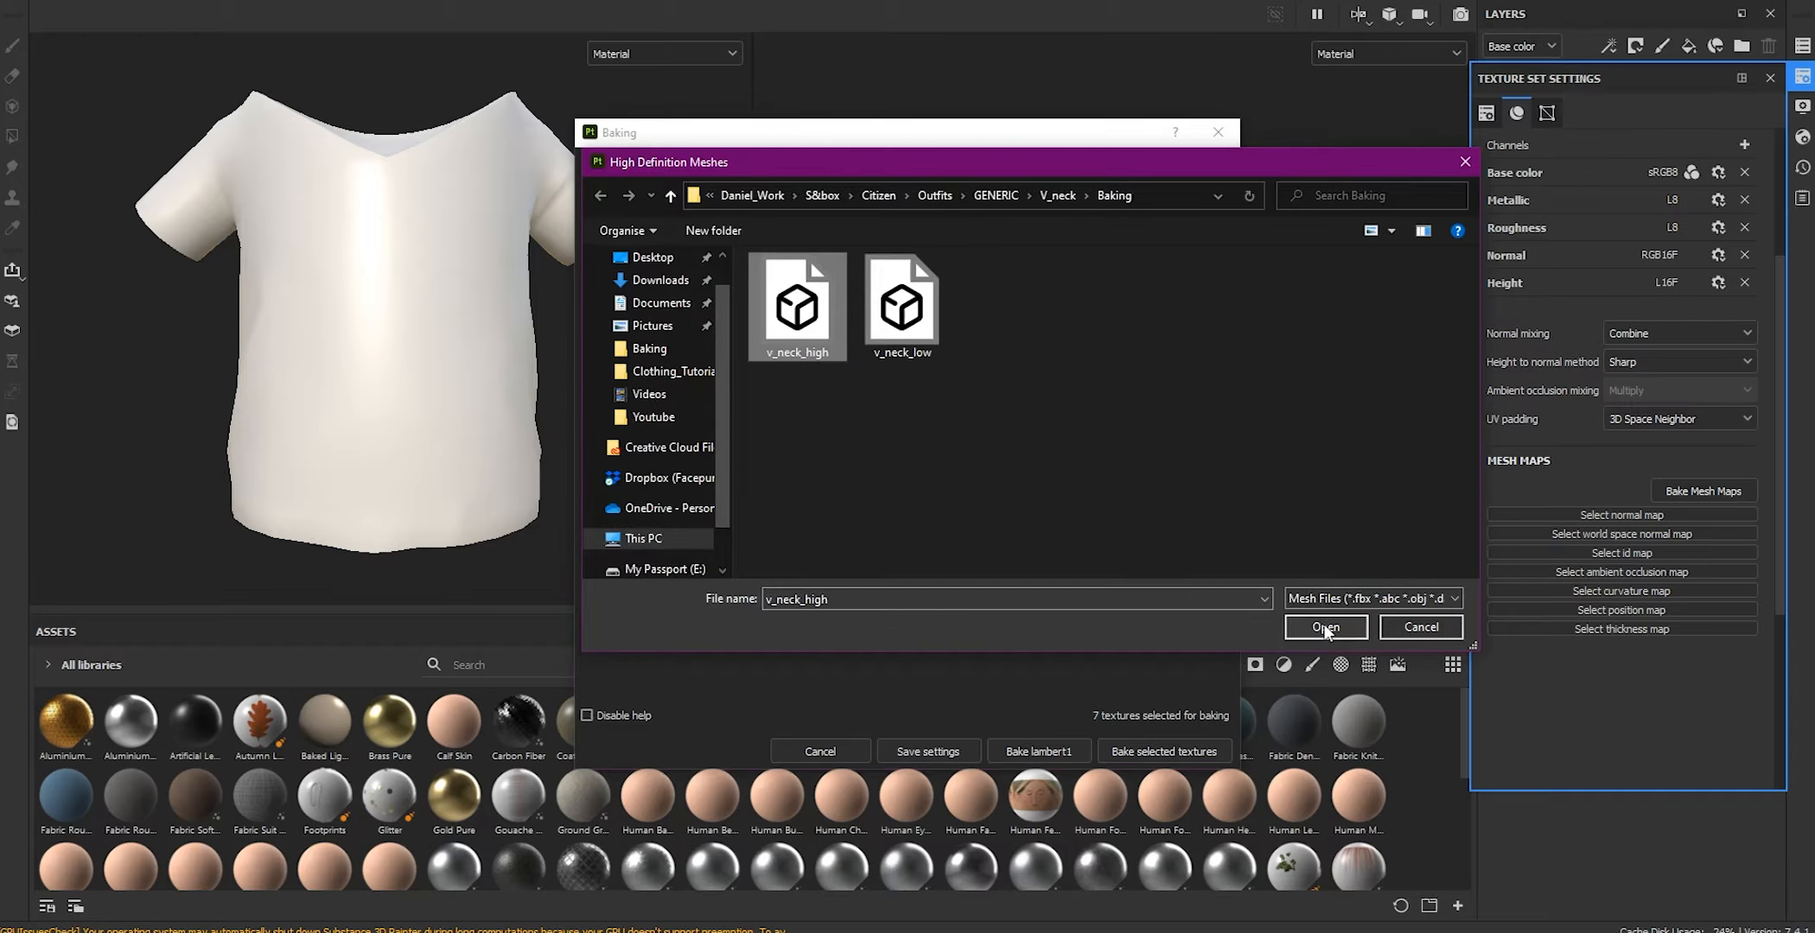
click(1325, 626)
Bake the selected mesh maps and check the baked folds and seams on the shirt
scroll(1206, 596, down, 3)
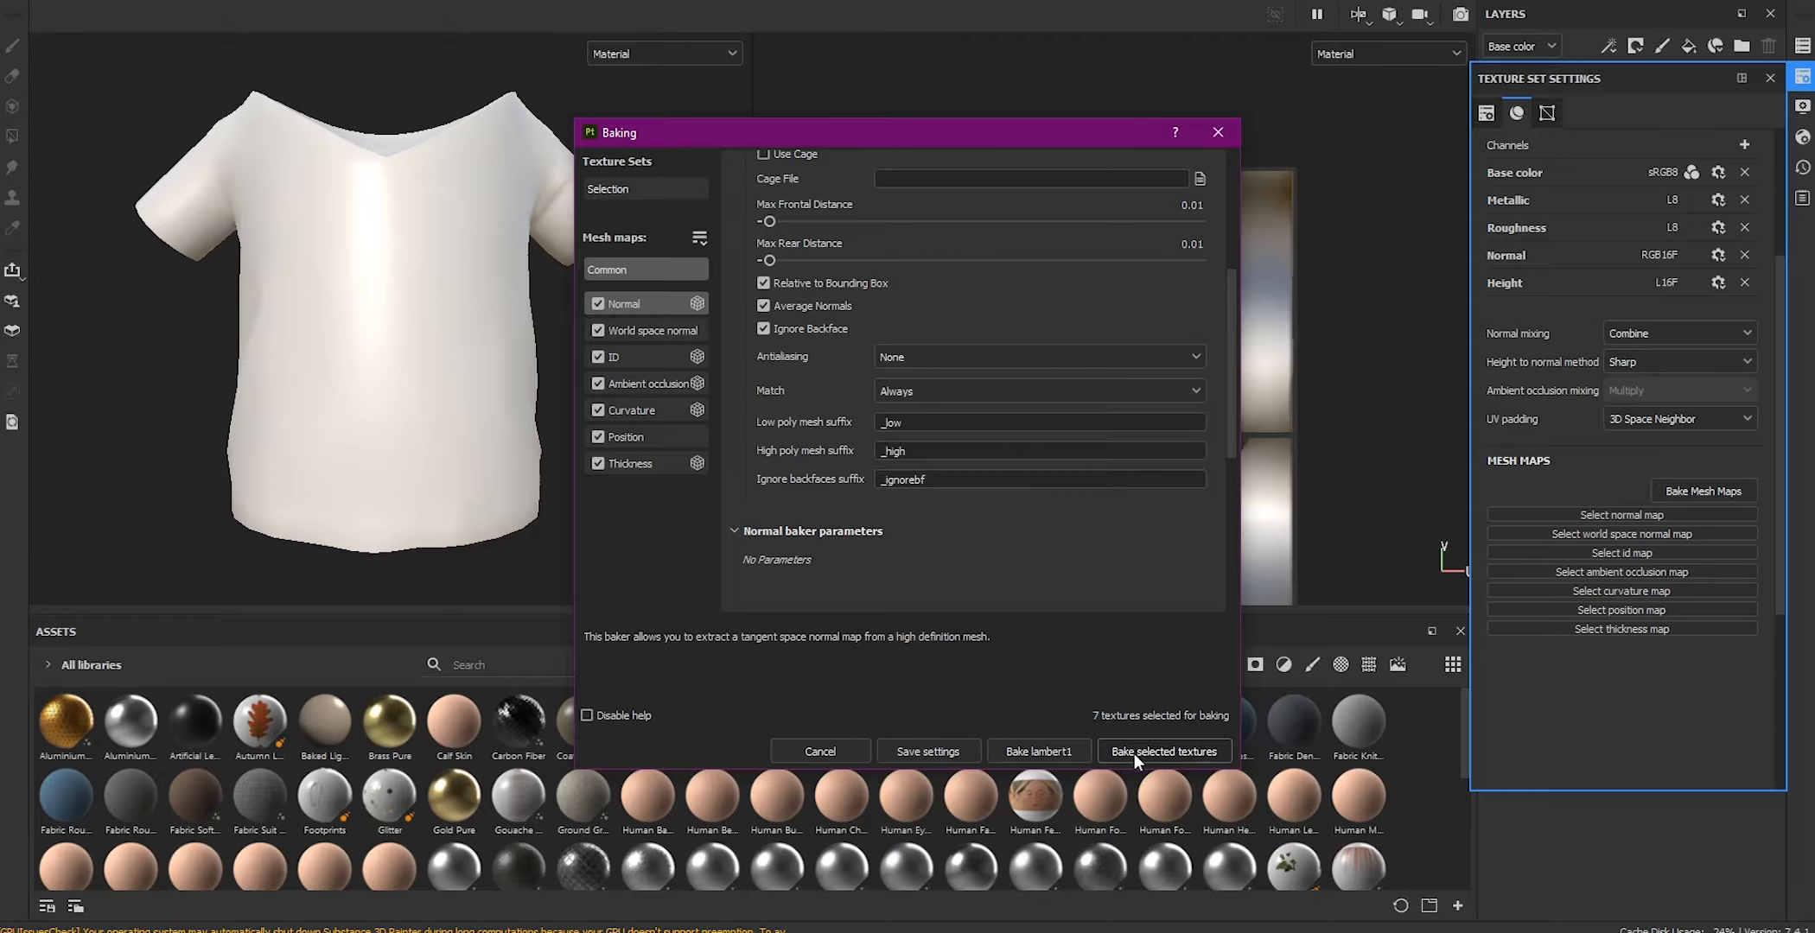
click(1131, 752)
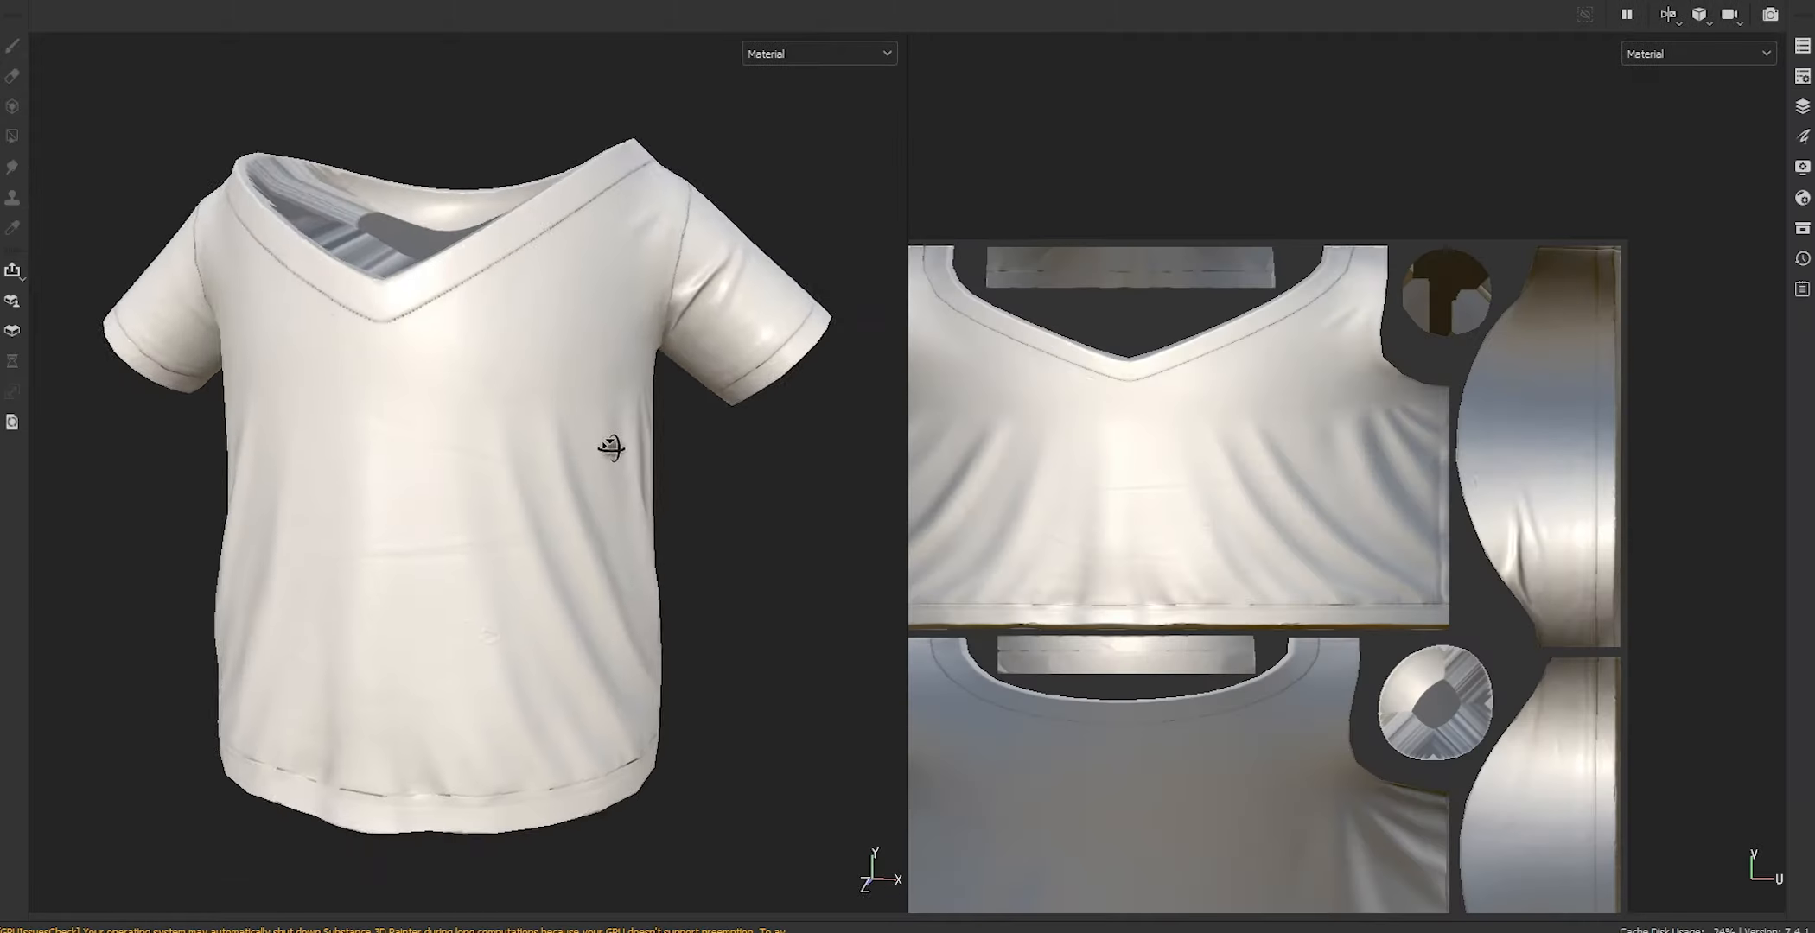
alt+drag(612, 447, 560, 467)
key(Tab)
key(Tab)
key(Tab)
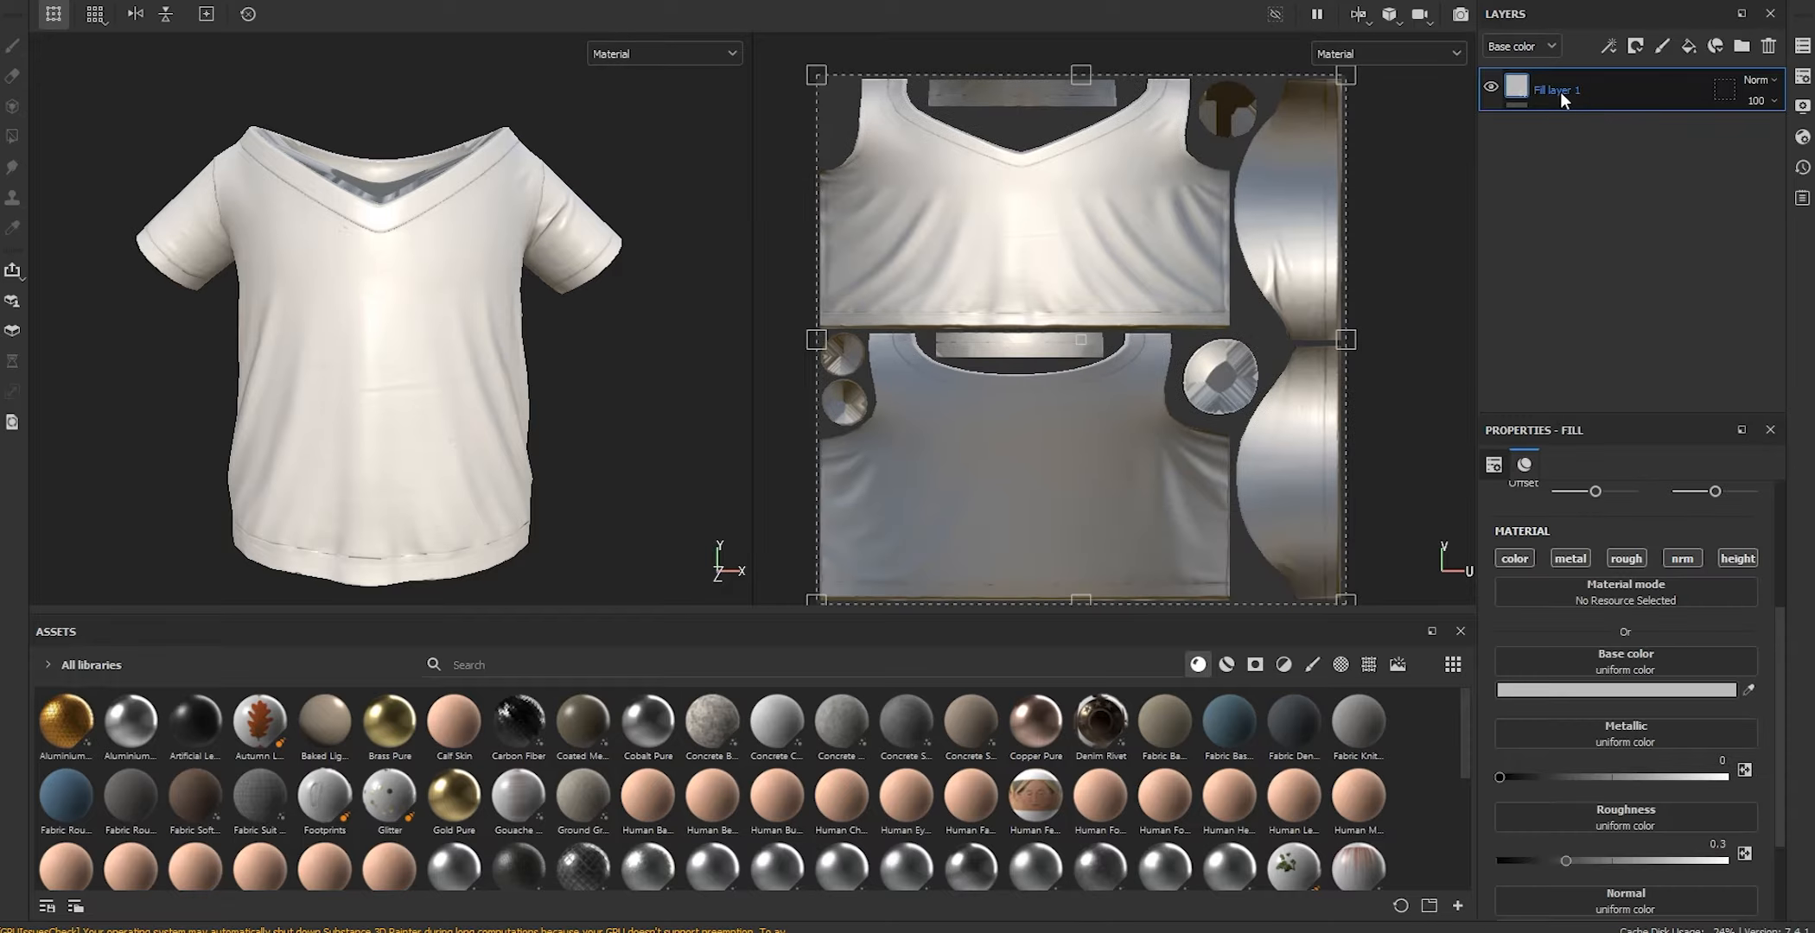
Rename the fill layer as Base and set its roughness to 1
double_click(1560, 92)
text(Base)
key(Return)
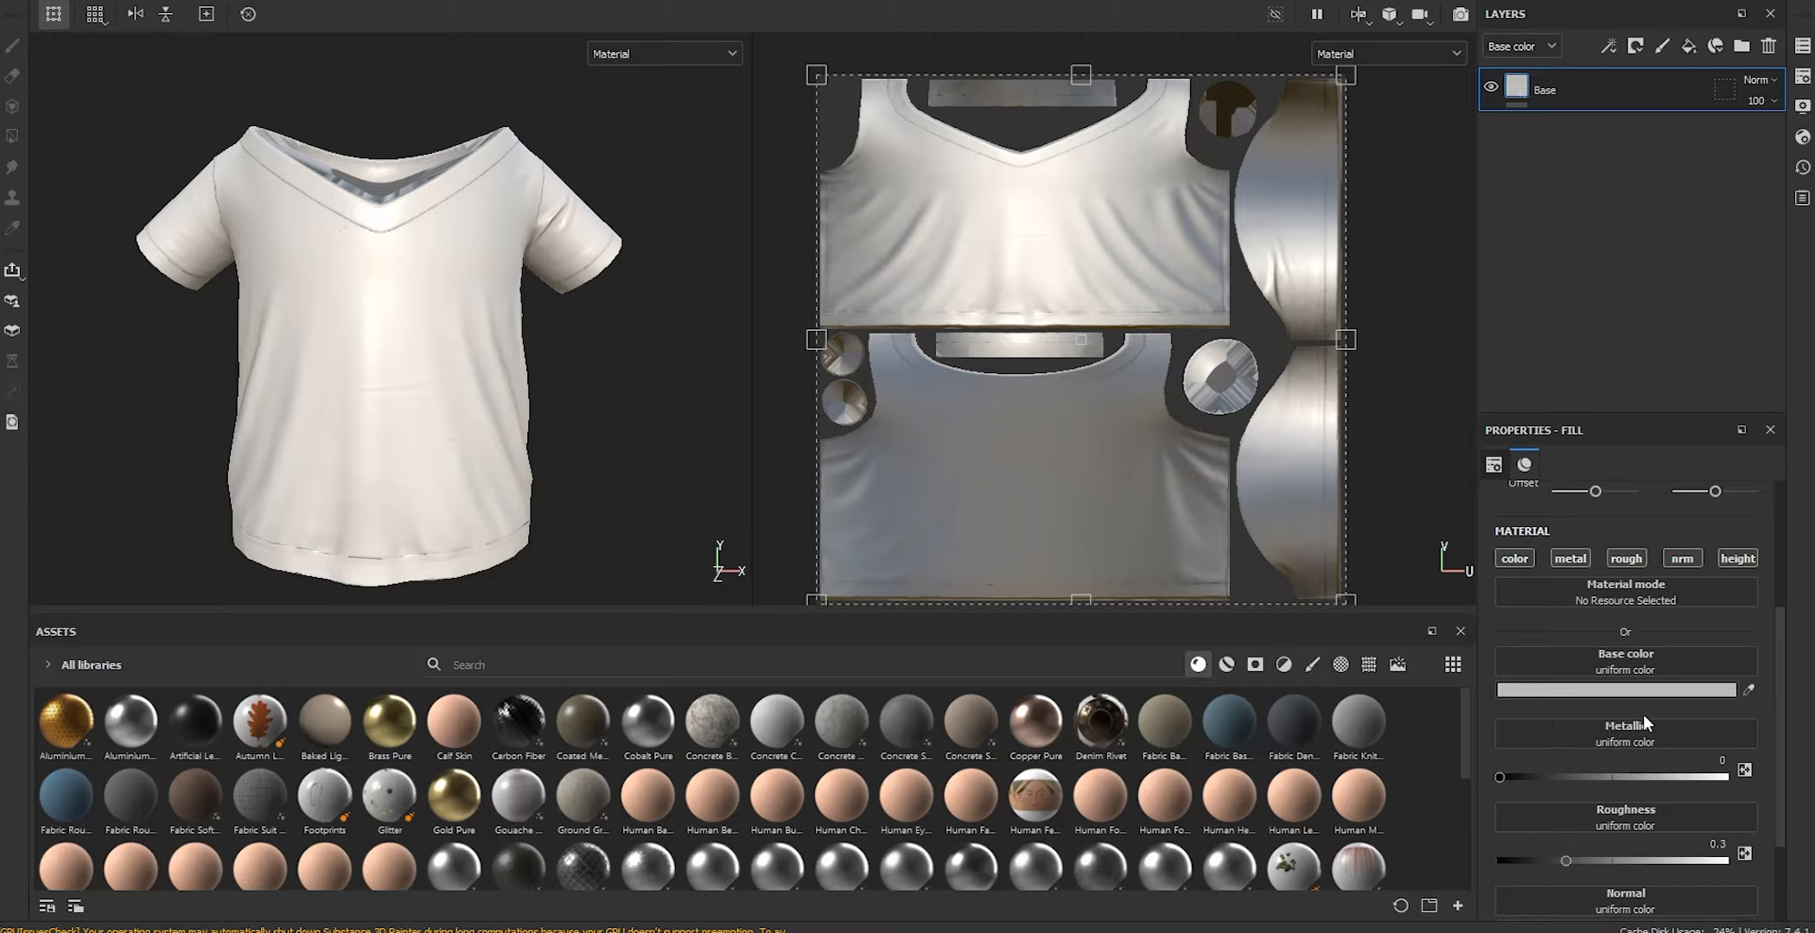
drag(1596, 859, 1724, 861)
alt+middle_drag(422, 216, 452, 202)
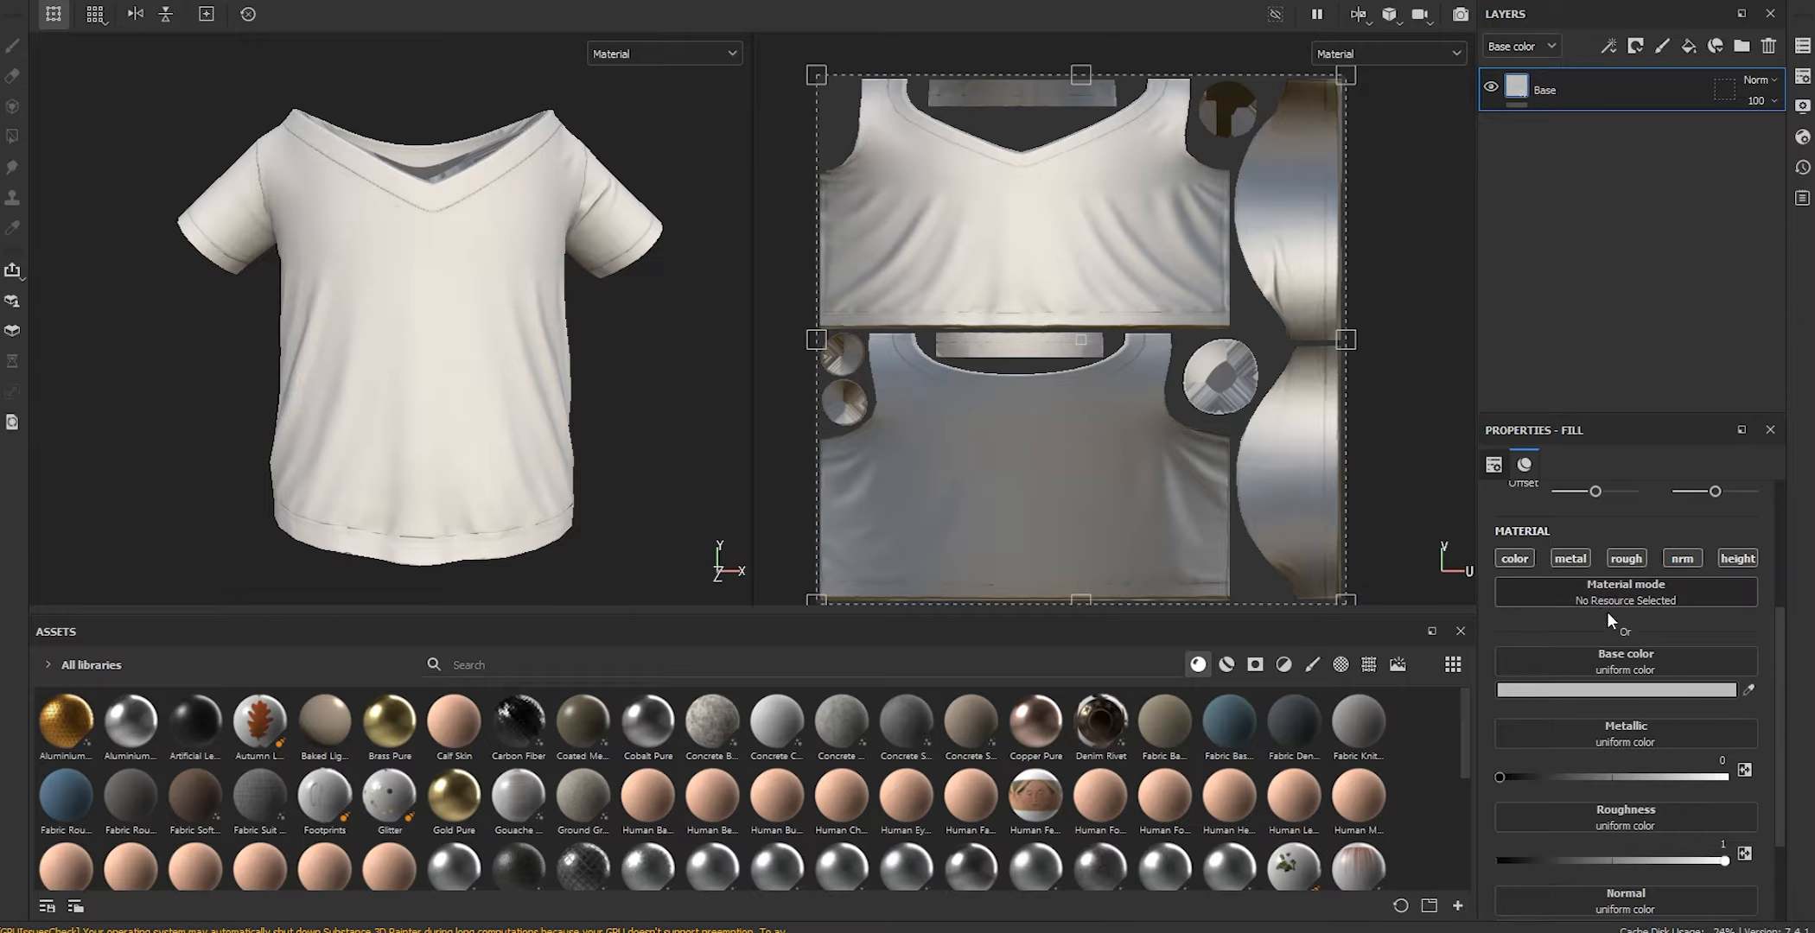
Set the Base layer's base colour to purple 7162BF and its roughness to about 0.95
click(1591, 689)
click(1561, 700)
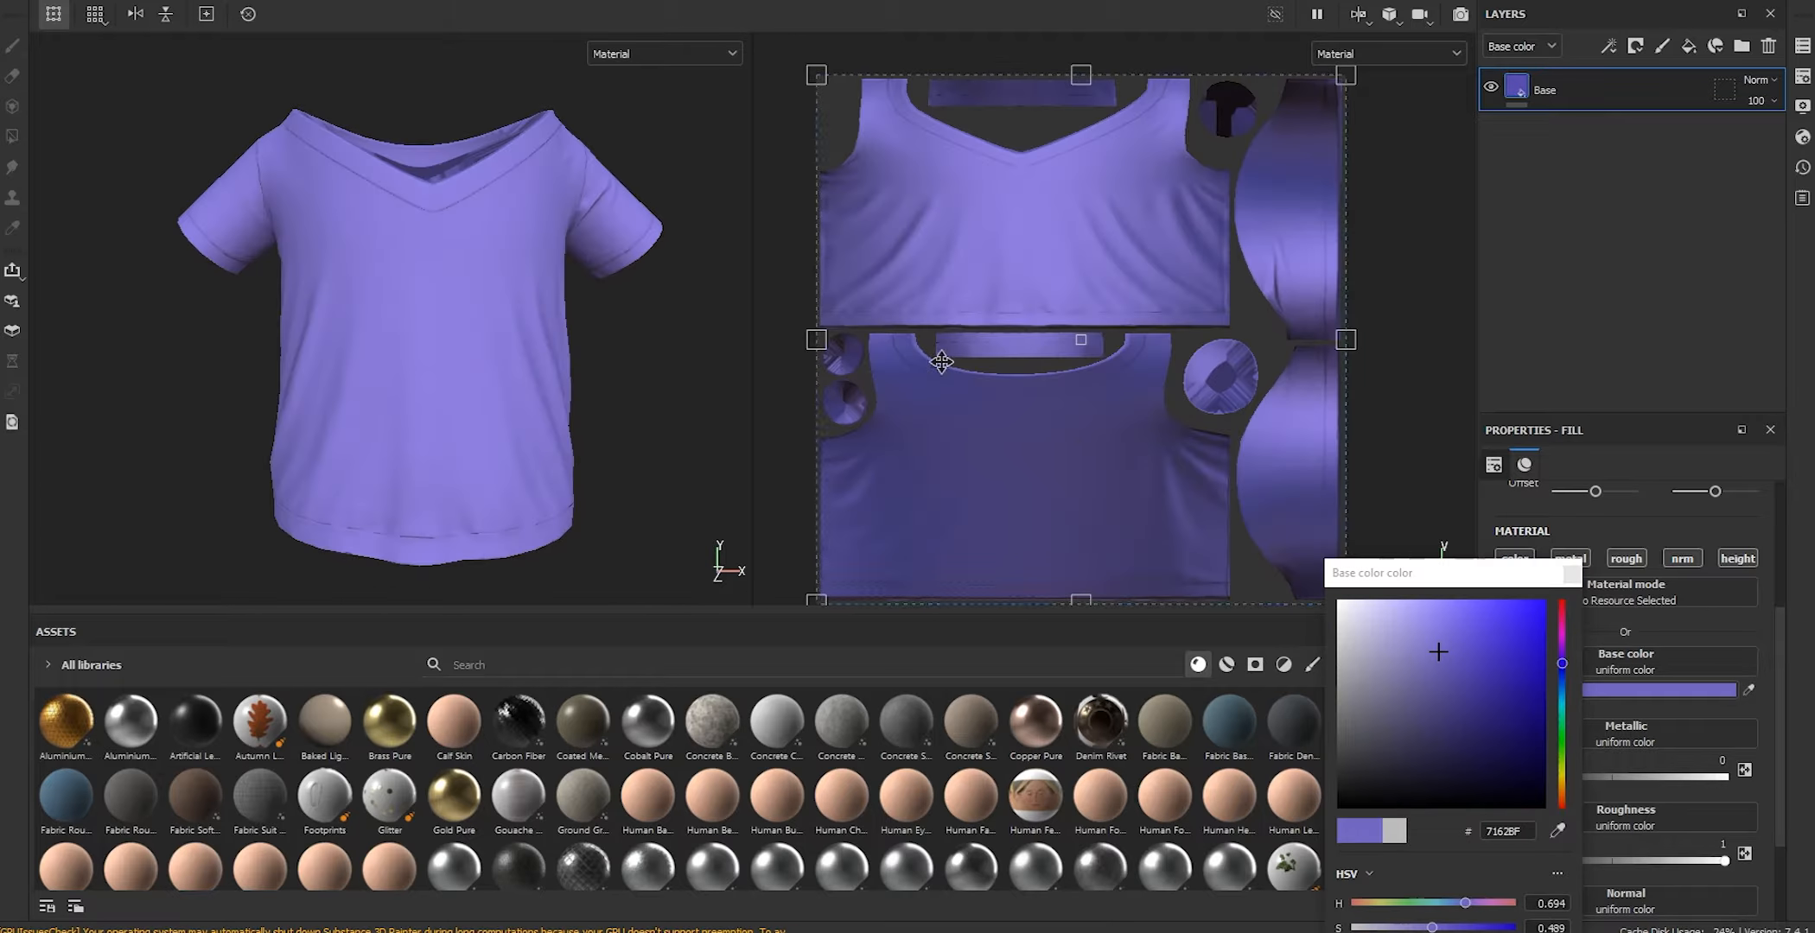
scroll(543, 300, up, 1)
alt+drag(542, 300, 537, 294)
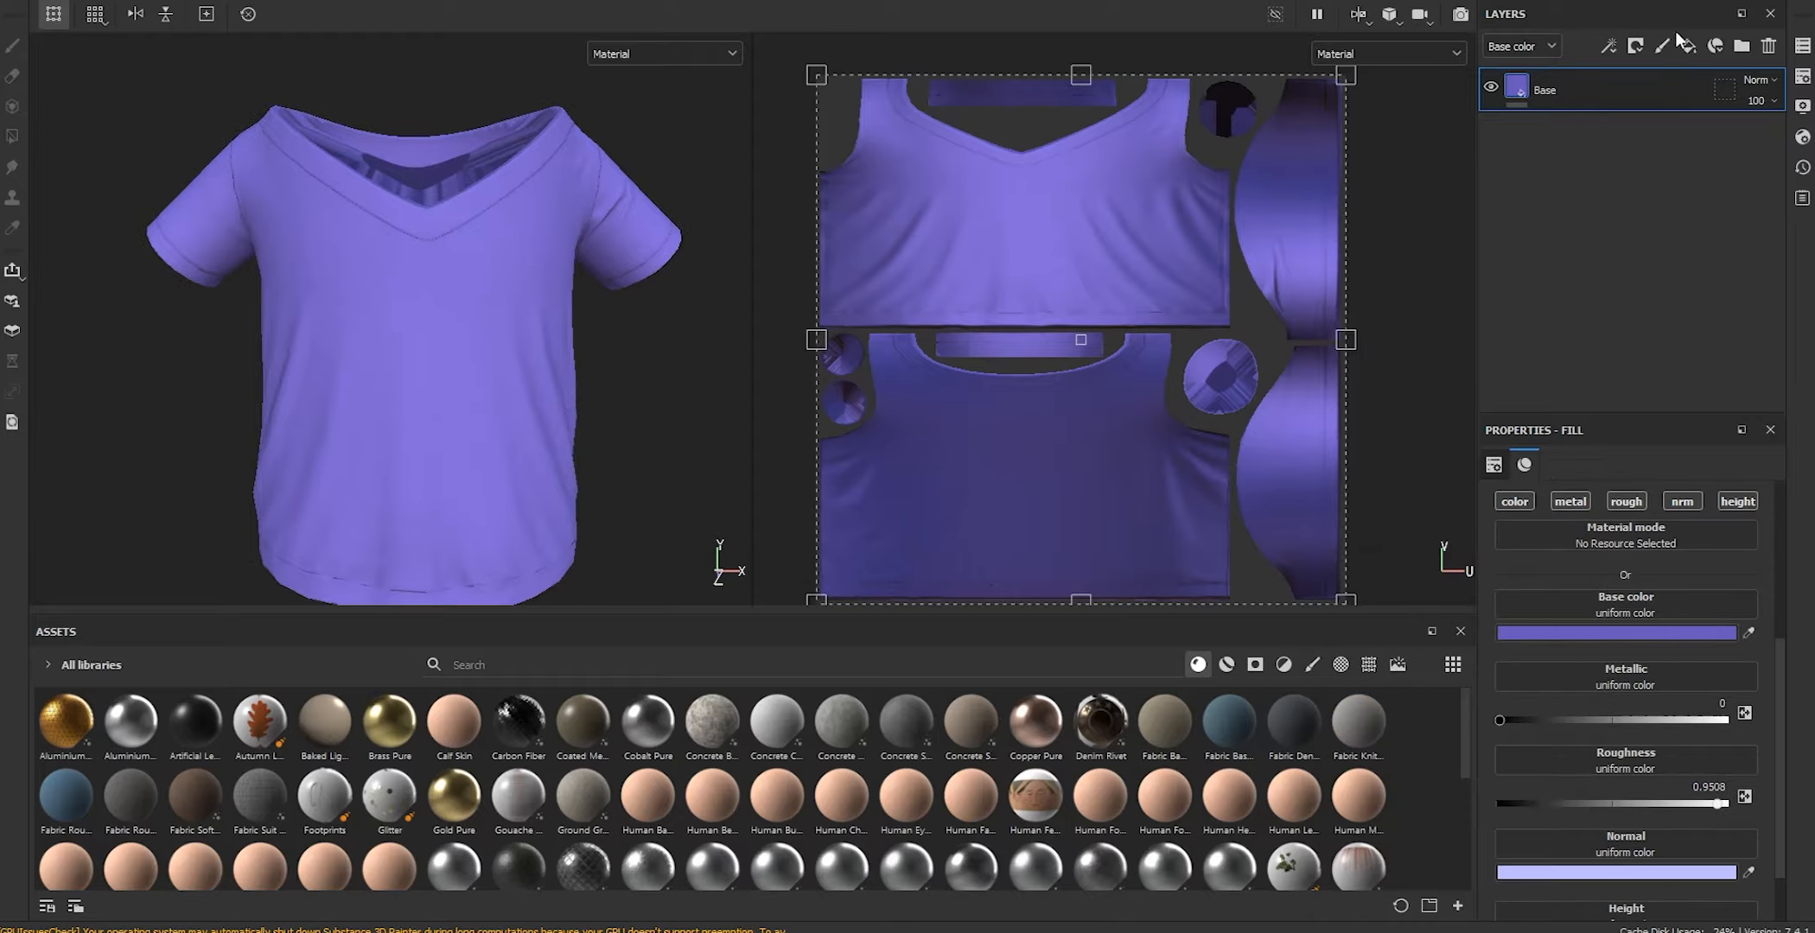
Add a second fill layer above Base and give it a bitmap mask using the Weave 2 texture
click(1687, 43)
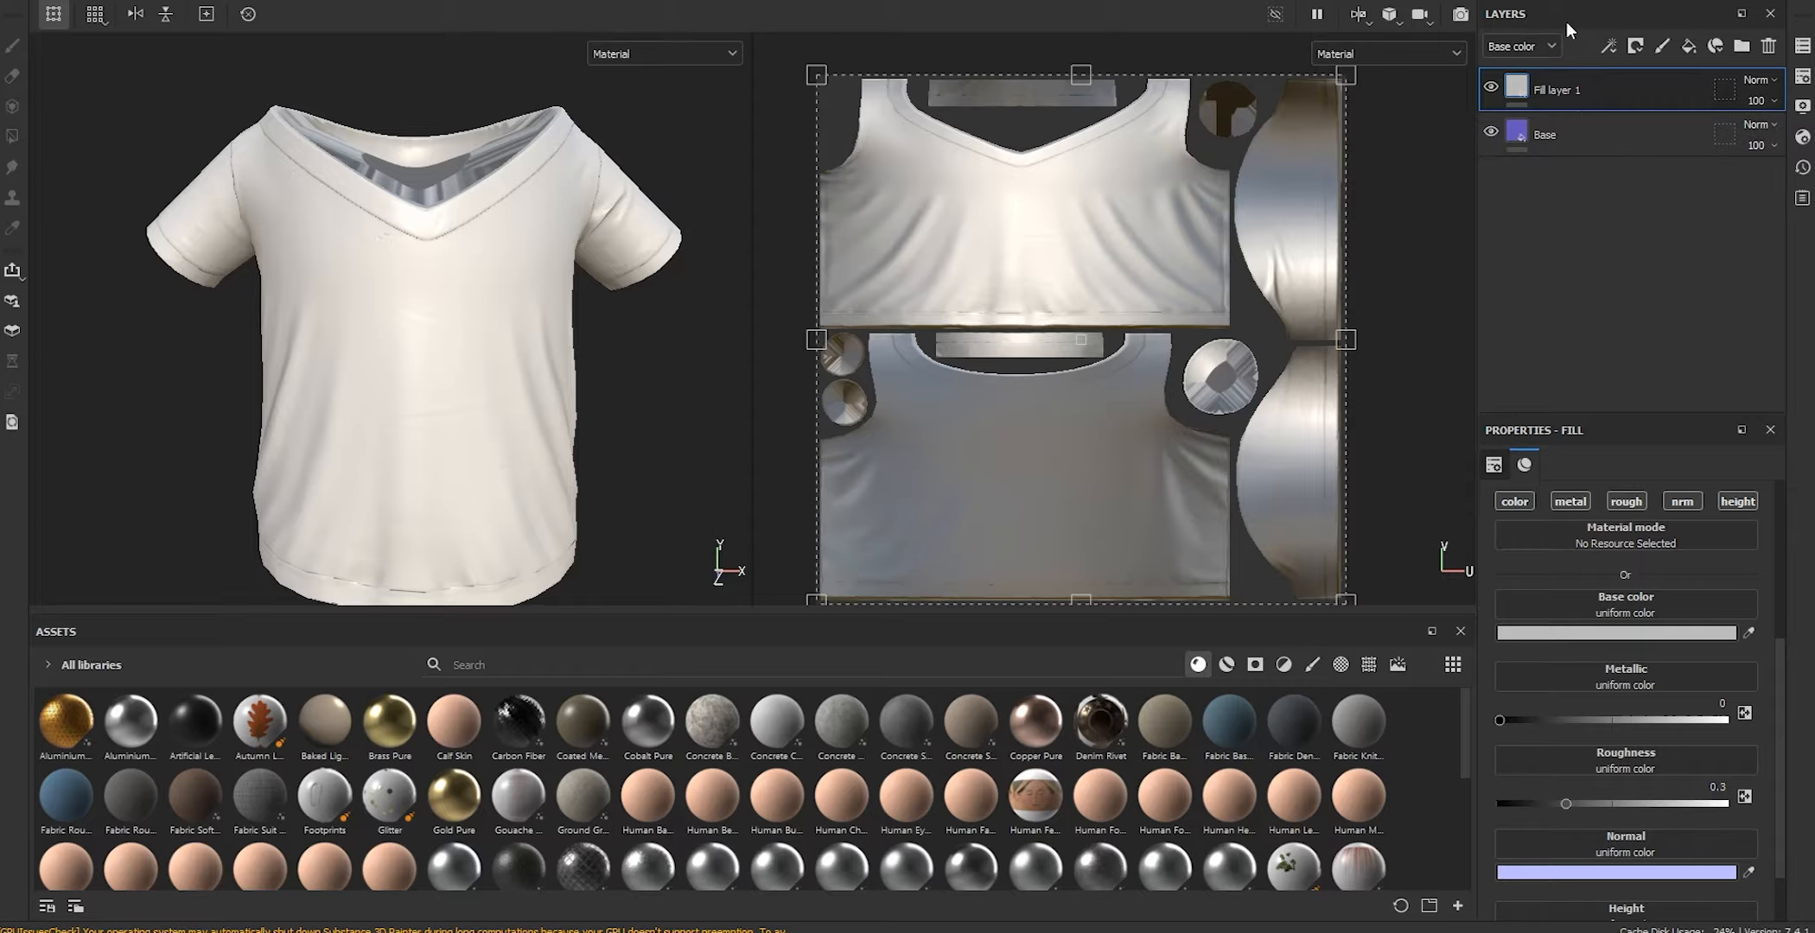
right_click(1564, 84)
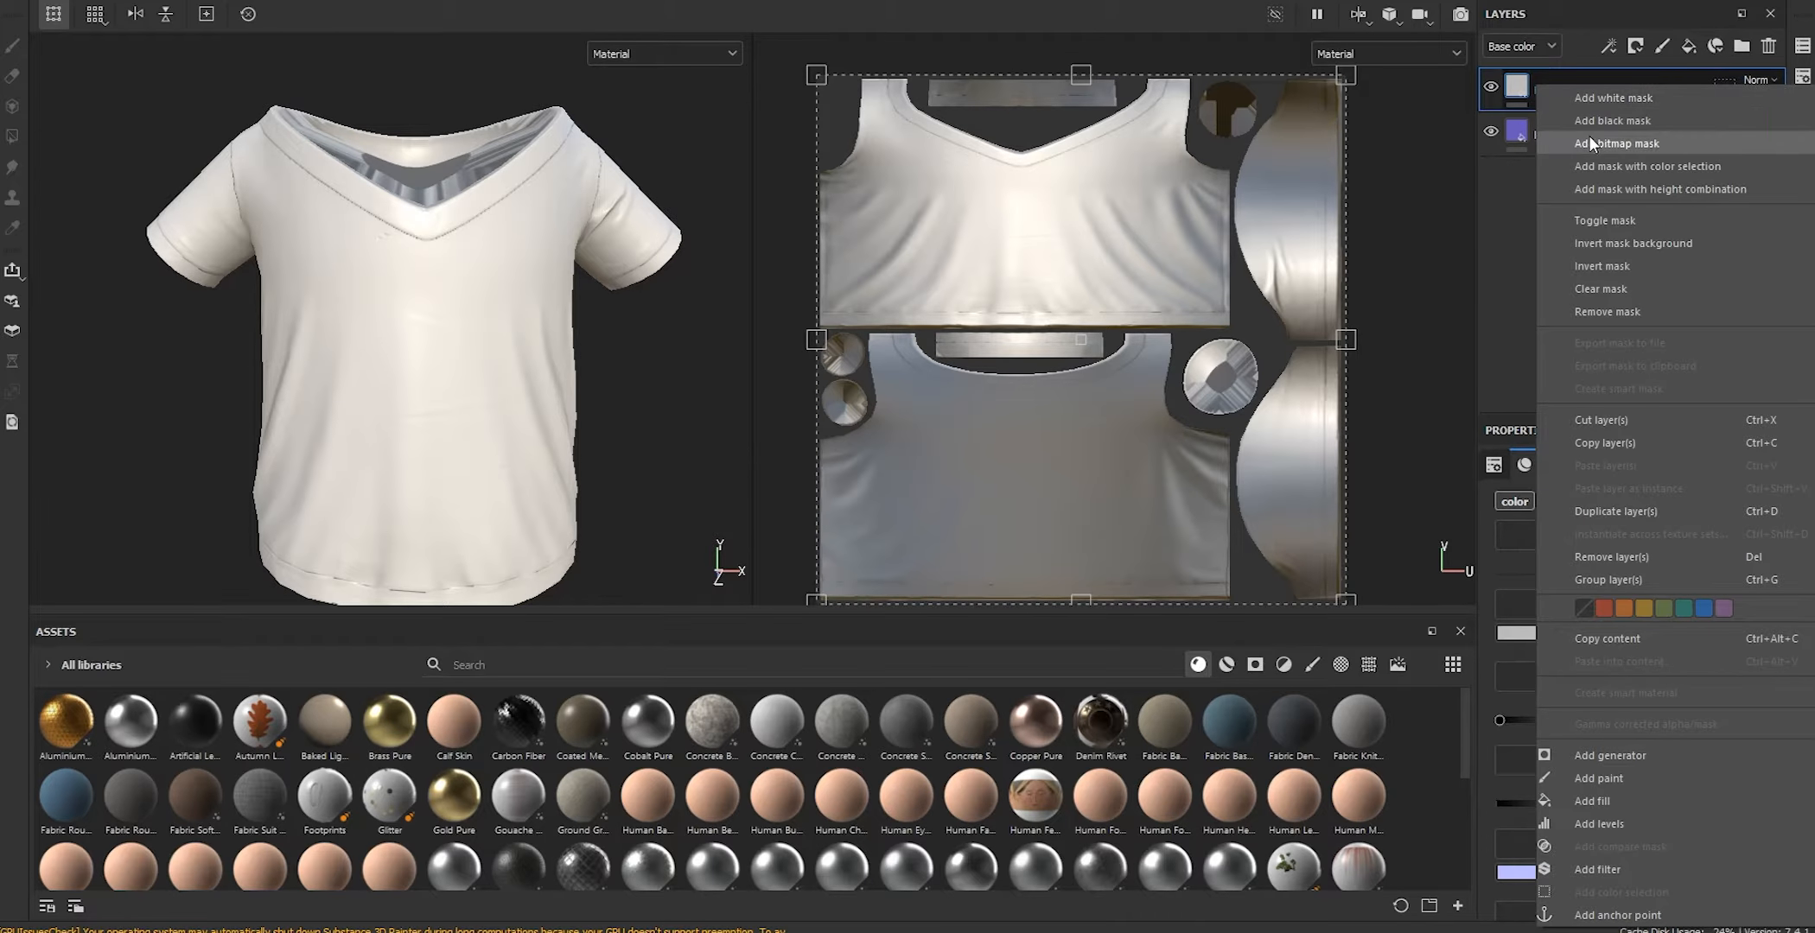
click(1638, 146)
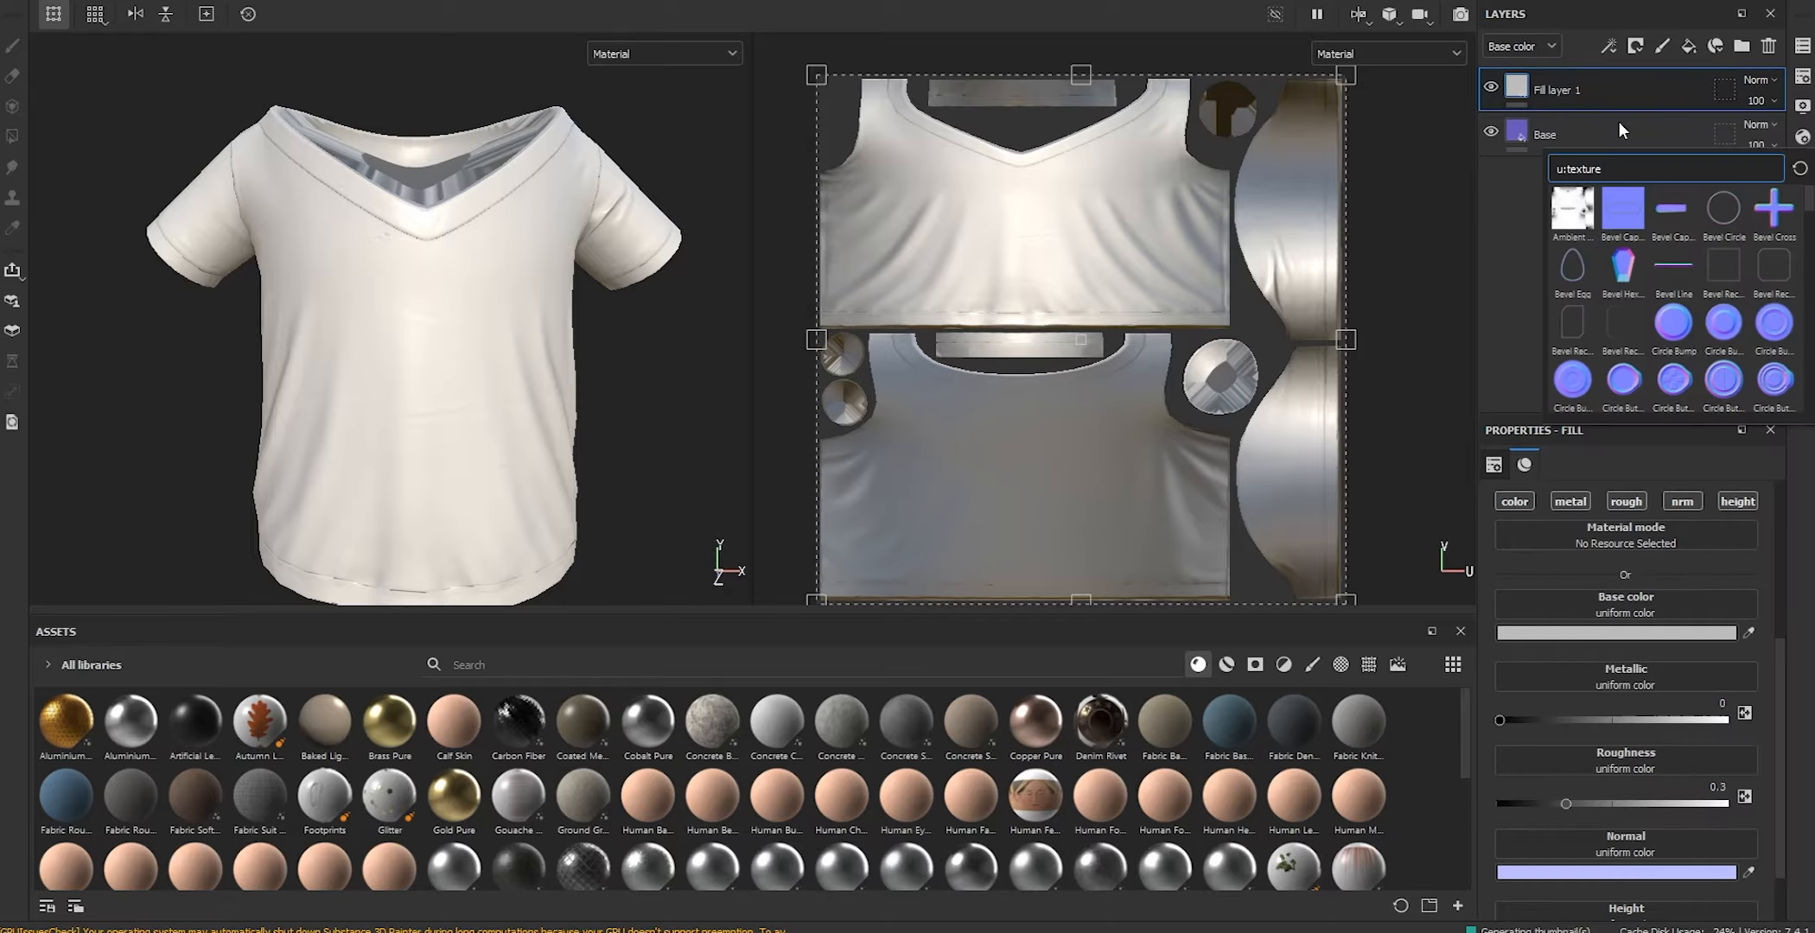
text(weave)
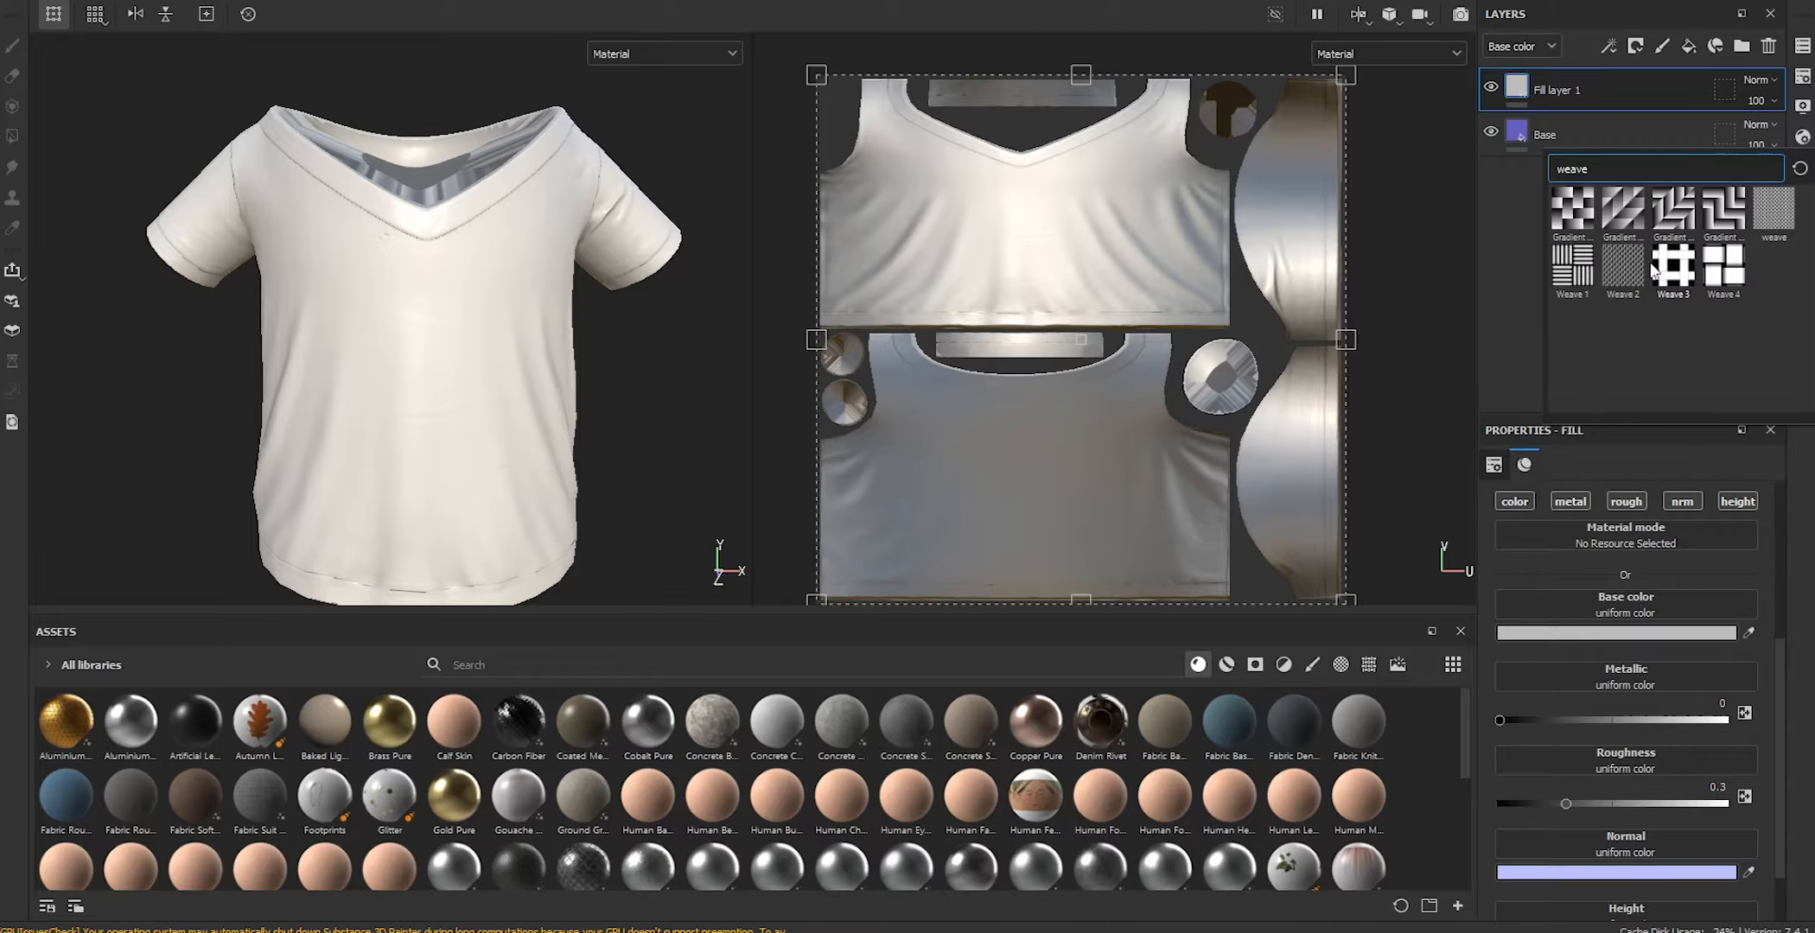
click(1611, 259)
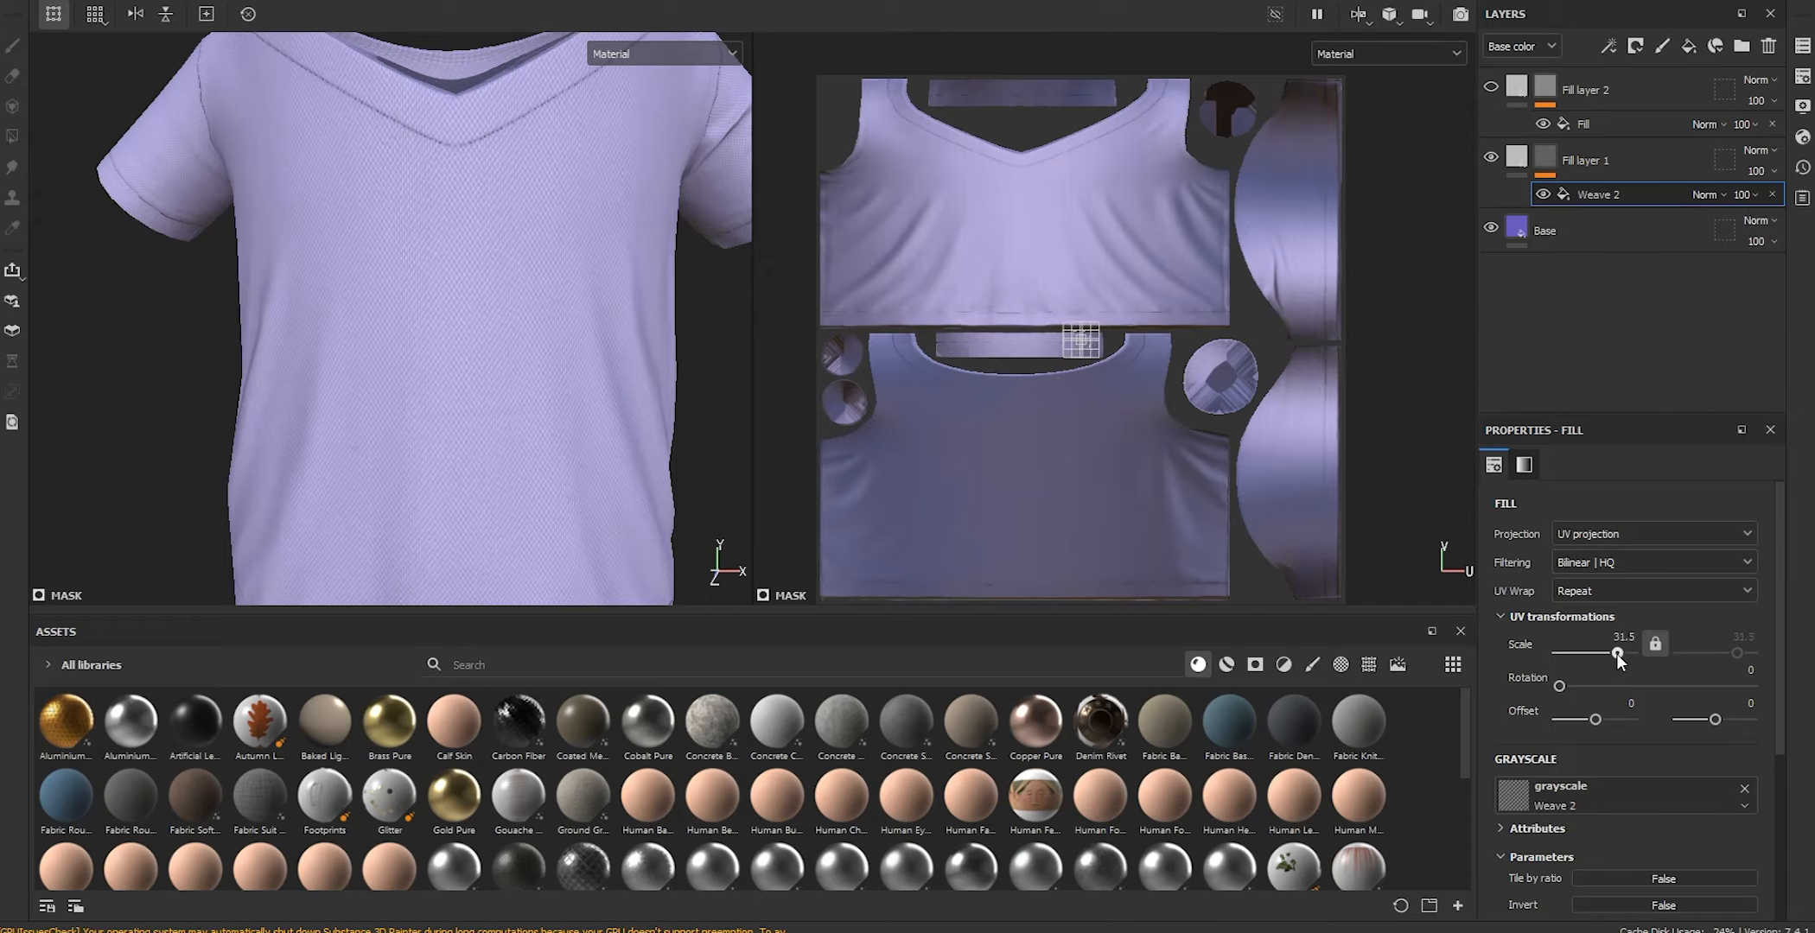
Set the Weave 2 mask's UV scale to 20.91 and check the pattern on the shirt
drag(1616, 653, 1614, 654)
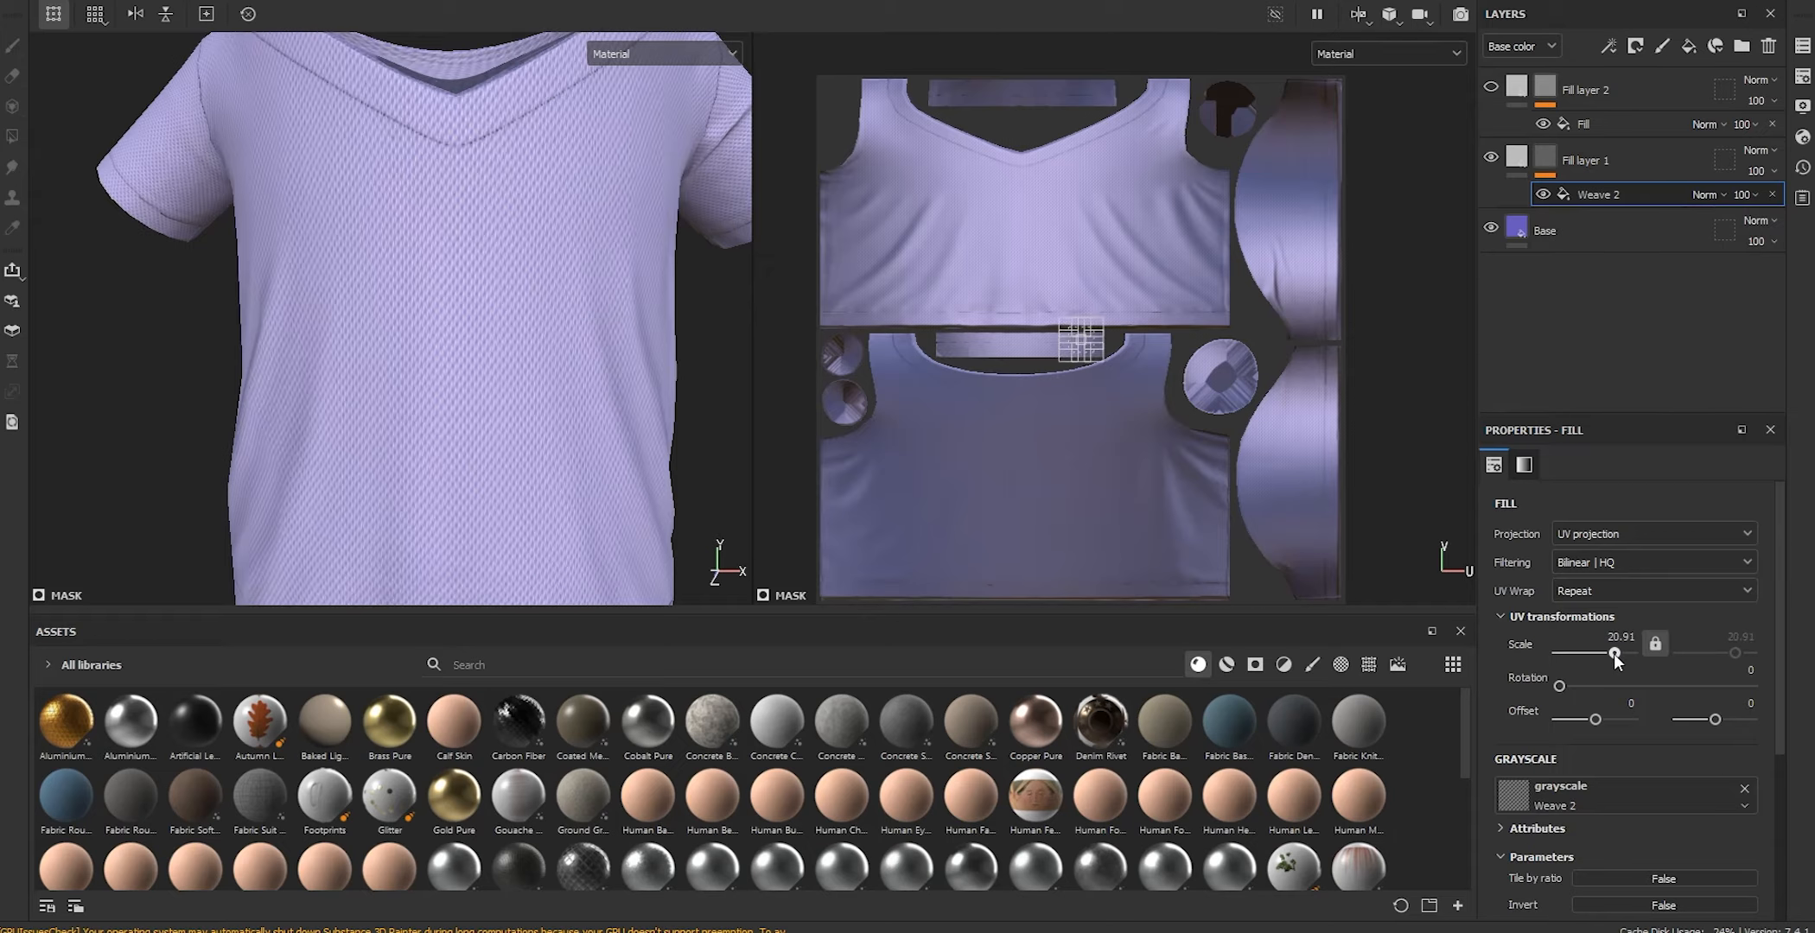
alt+drag(553, 247, 682, 243)
scroll(361, 279, up, 3)
key(Tab)
key(Tab)
key(f)
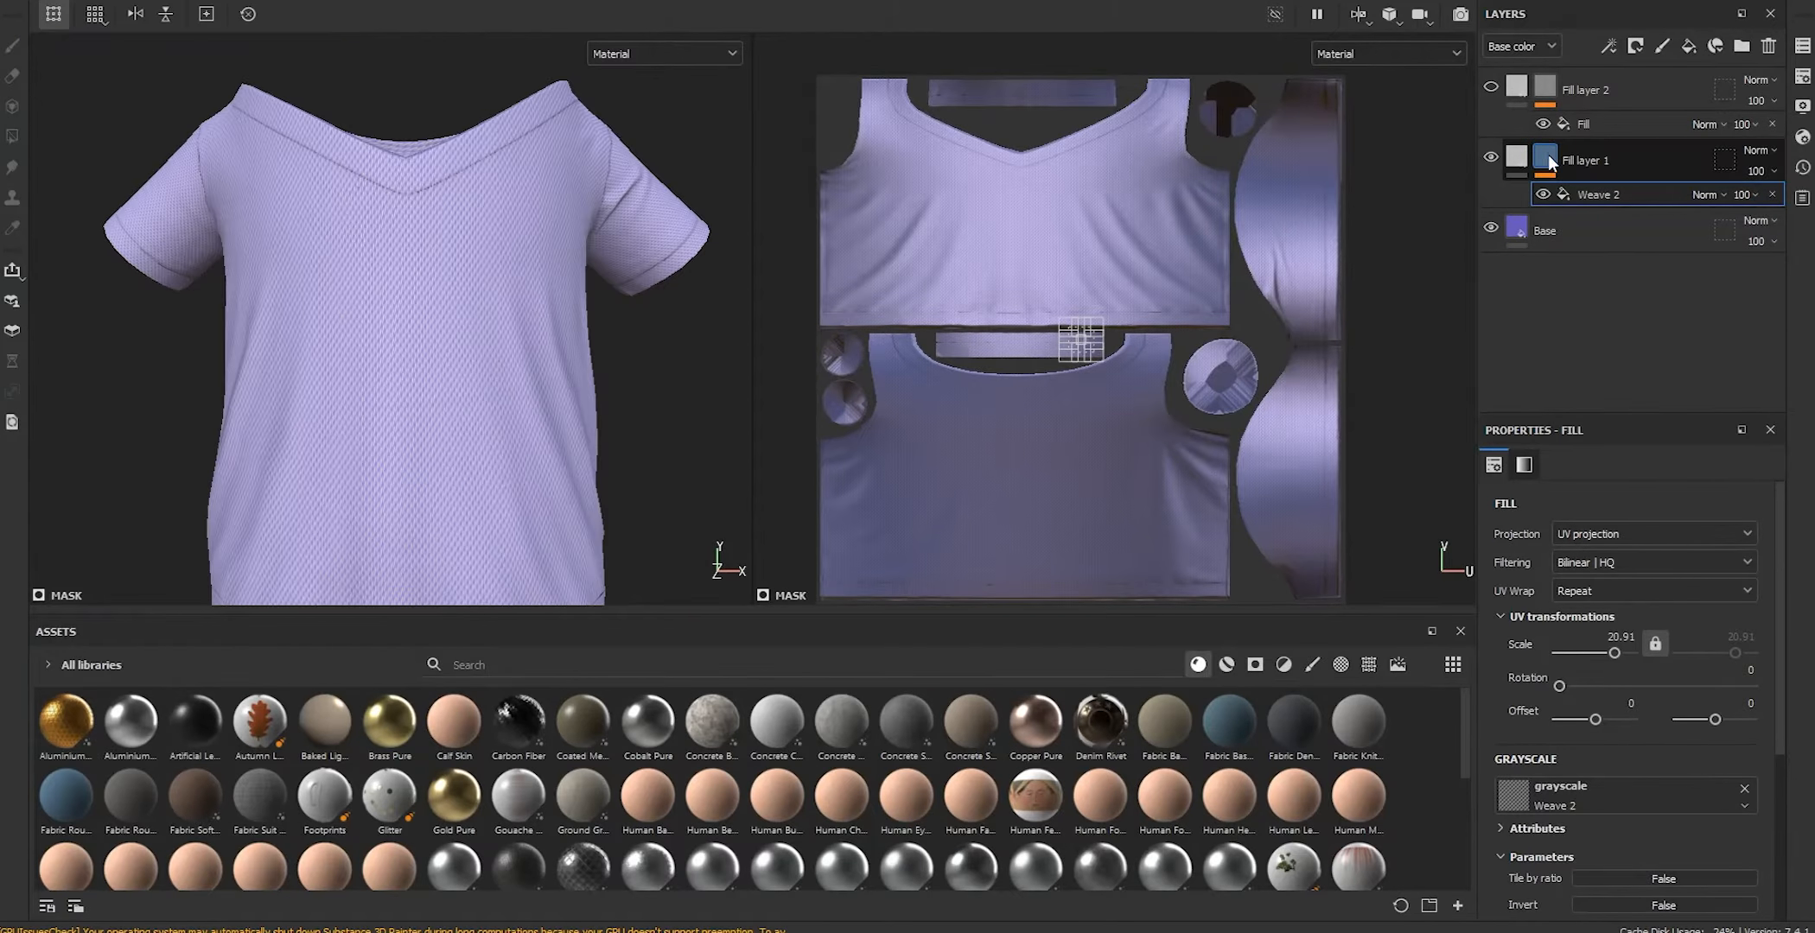
Add a Warp filter to Fill layer 1's weave mask and inspect the fabric pattern up close
right_click(1543, 153)
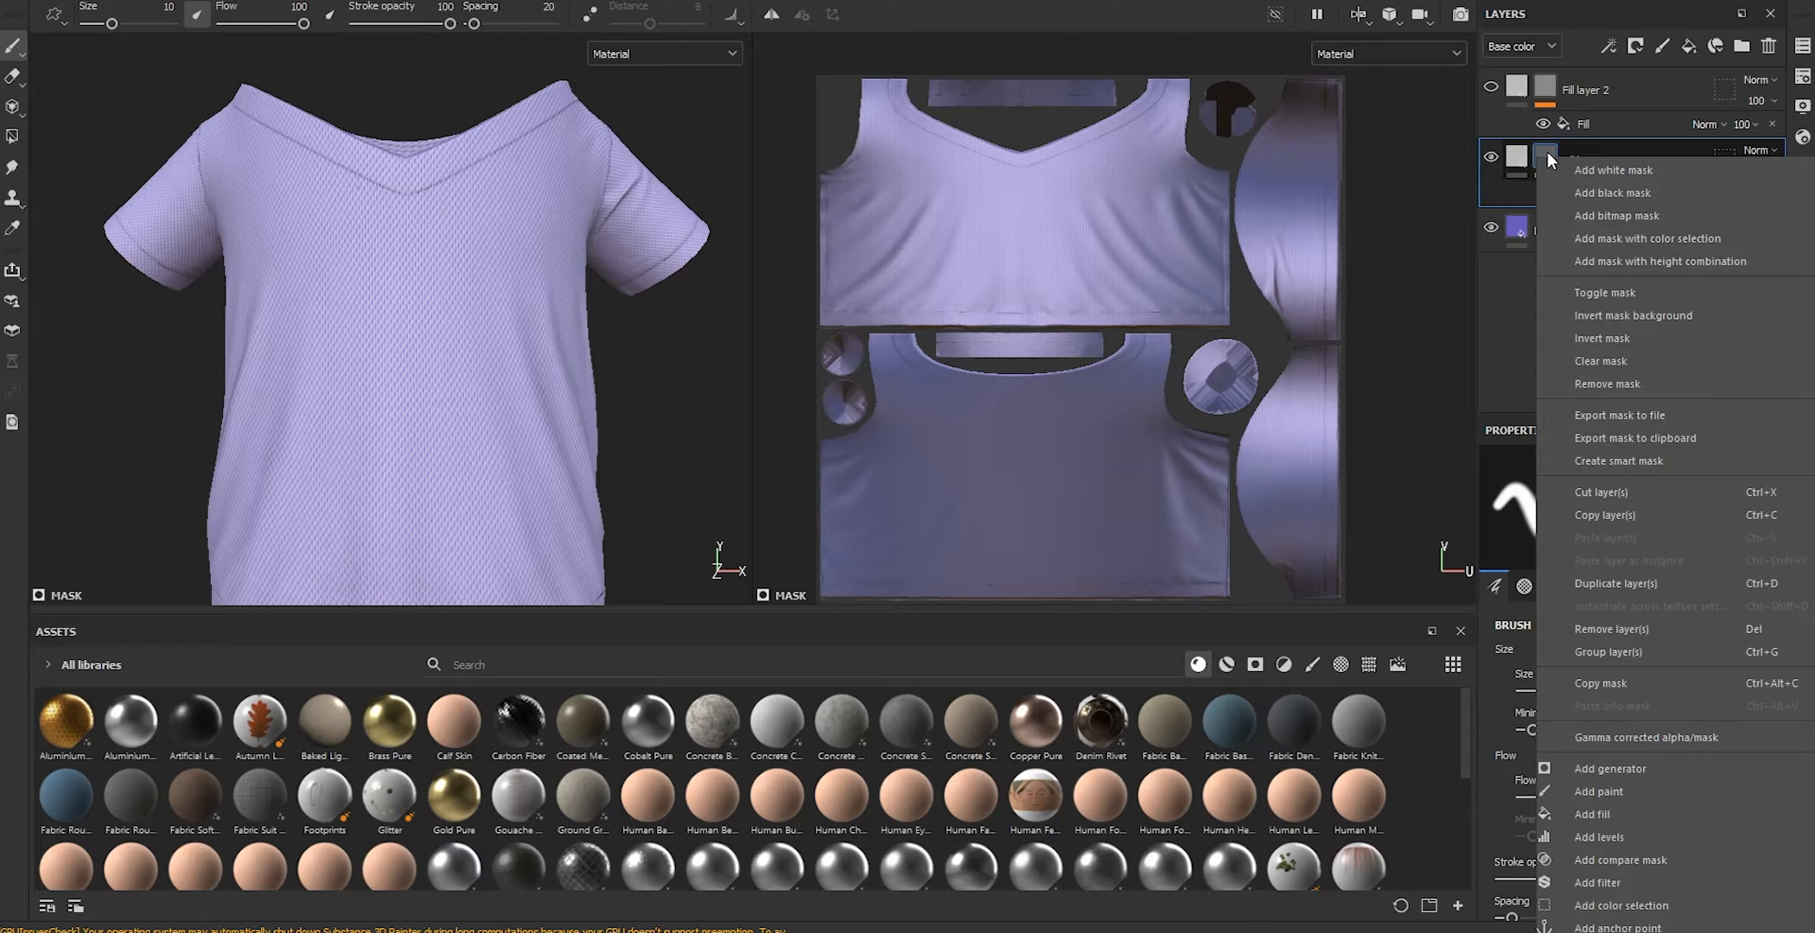
click(1592, 883)
click(1563, 485)
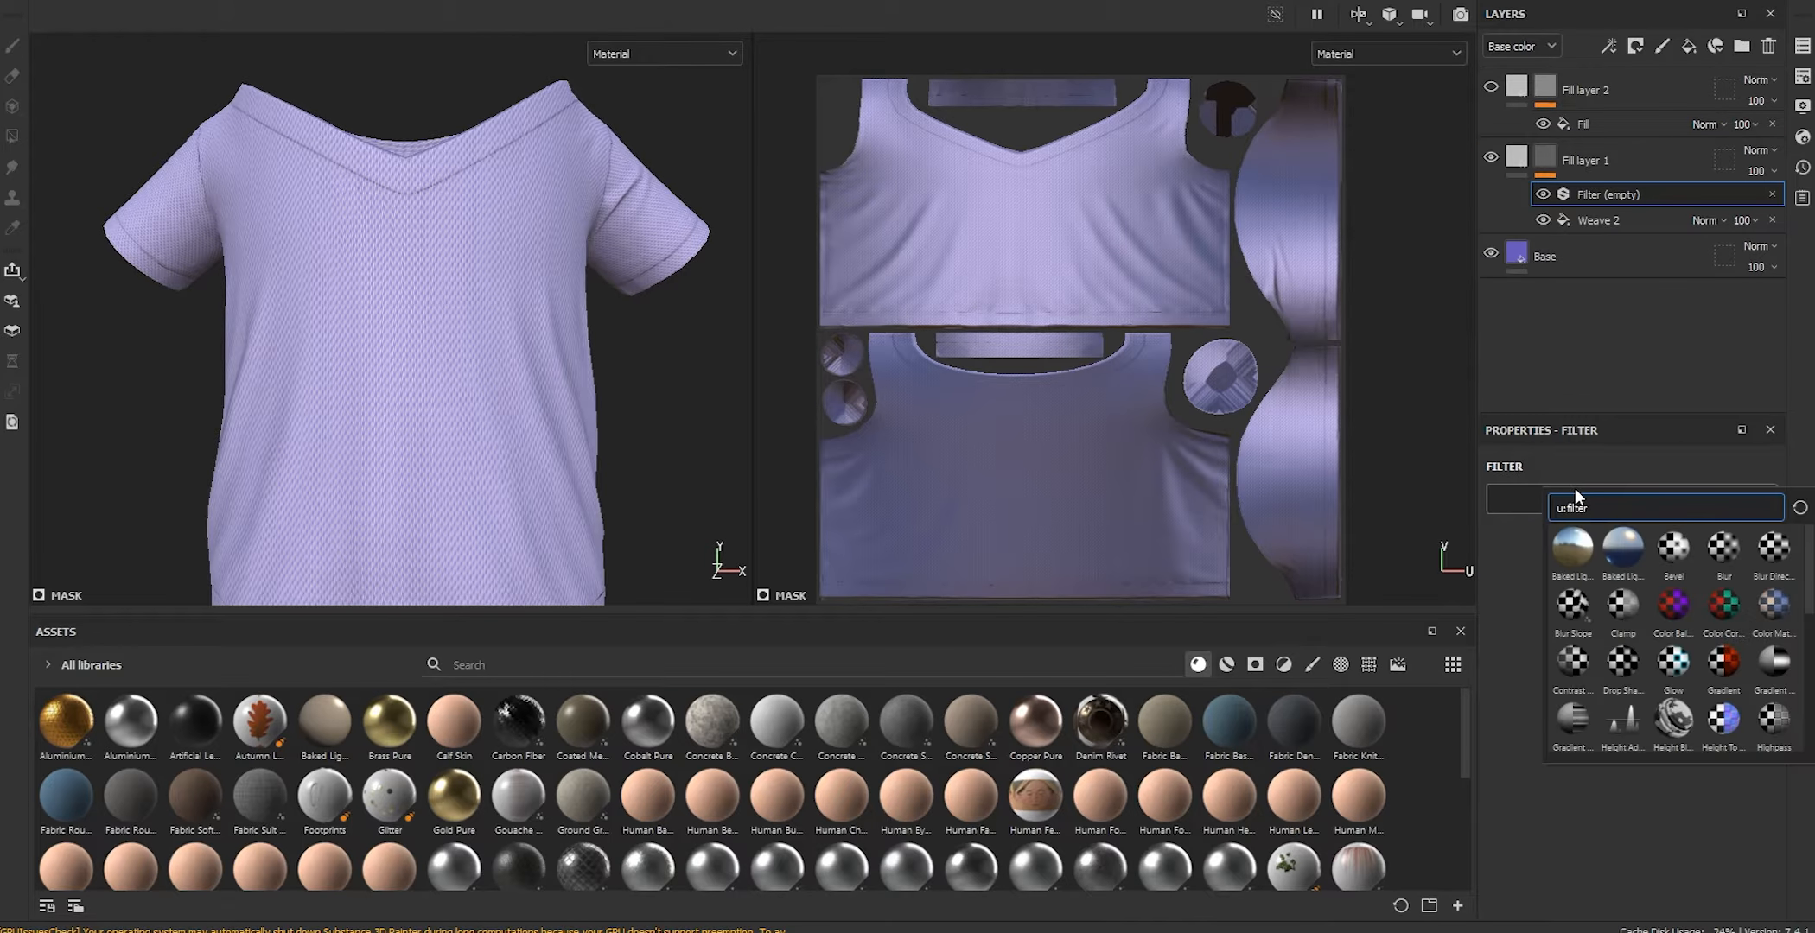
text(warp)
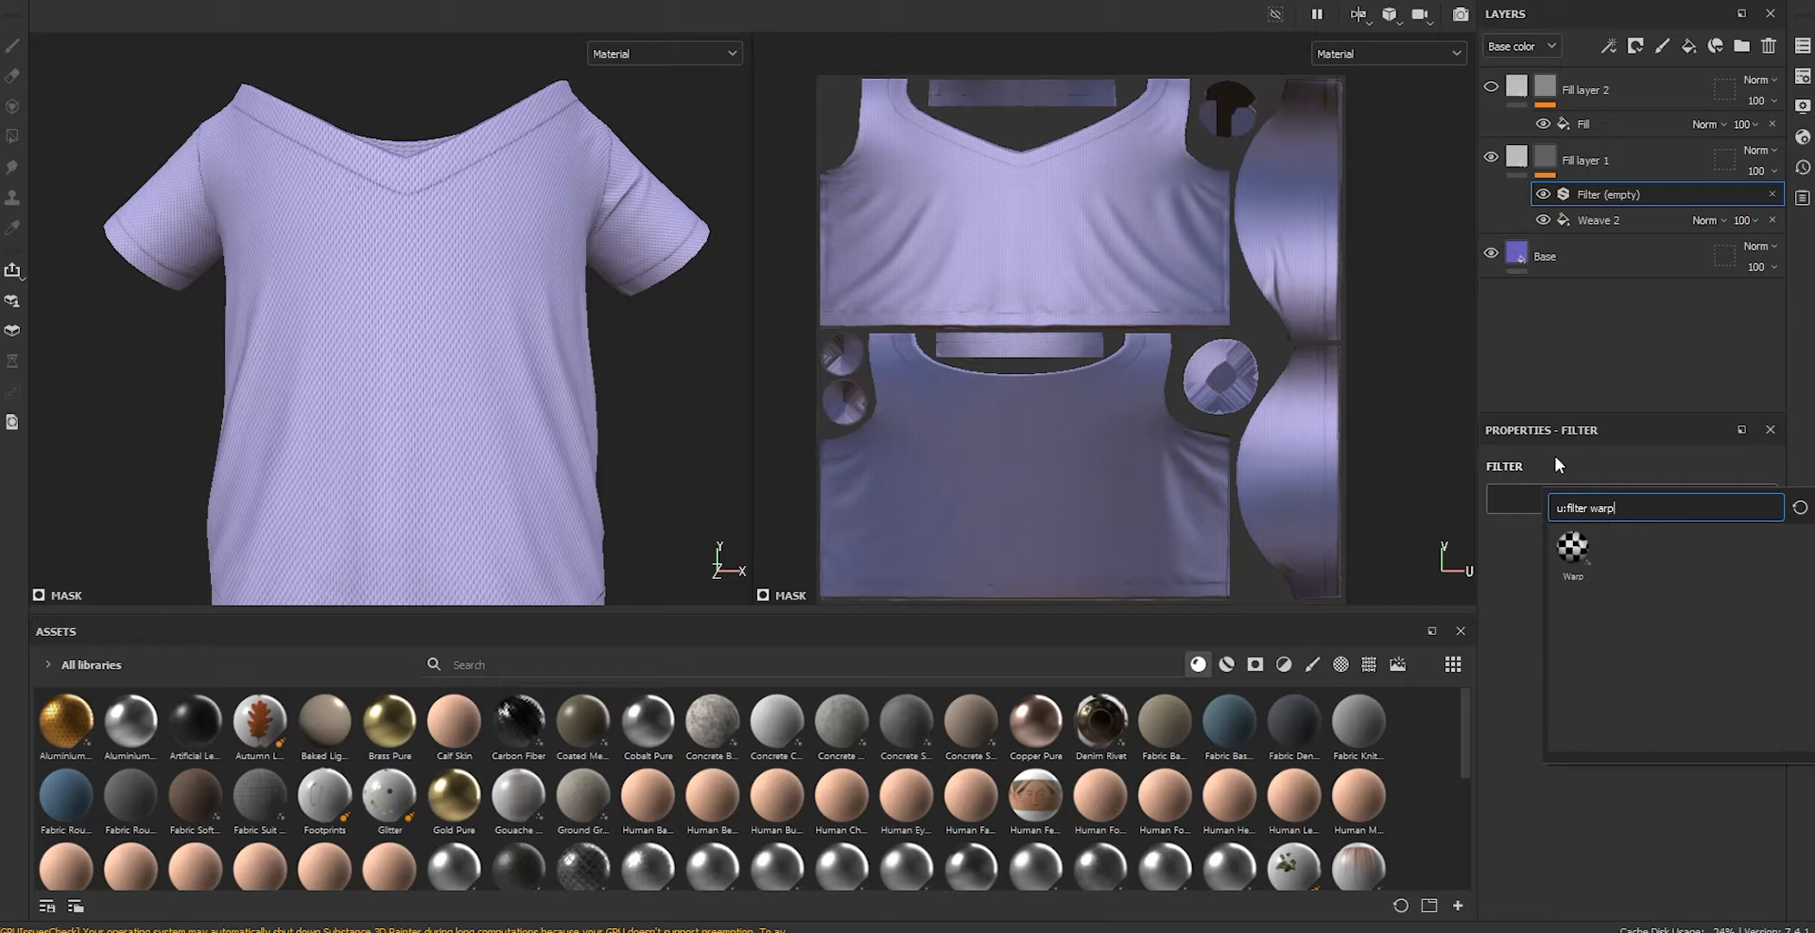
click(1570, 553)
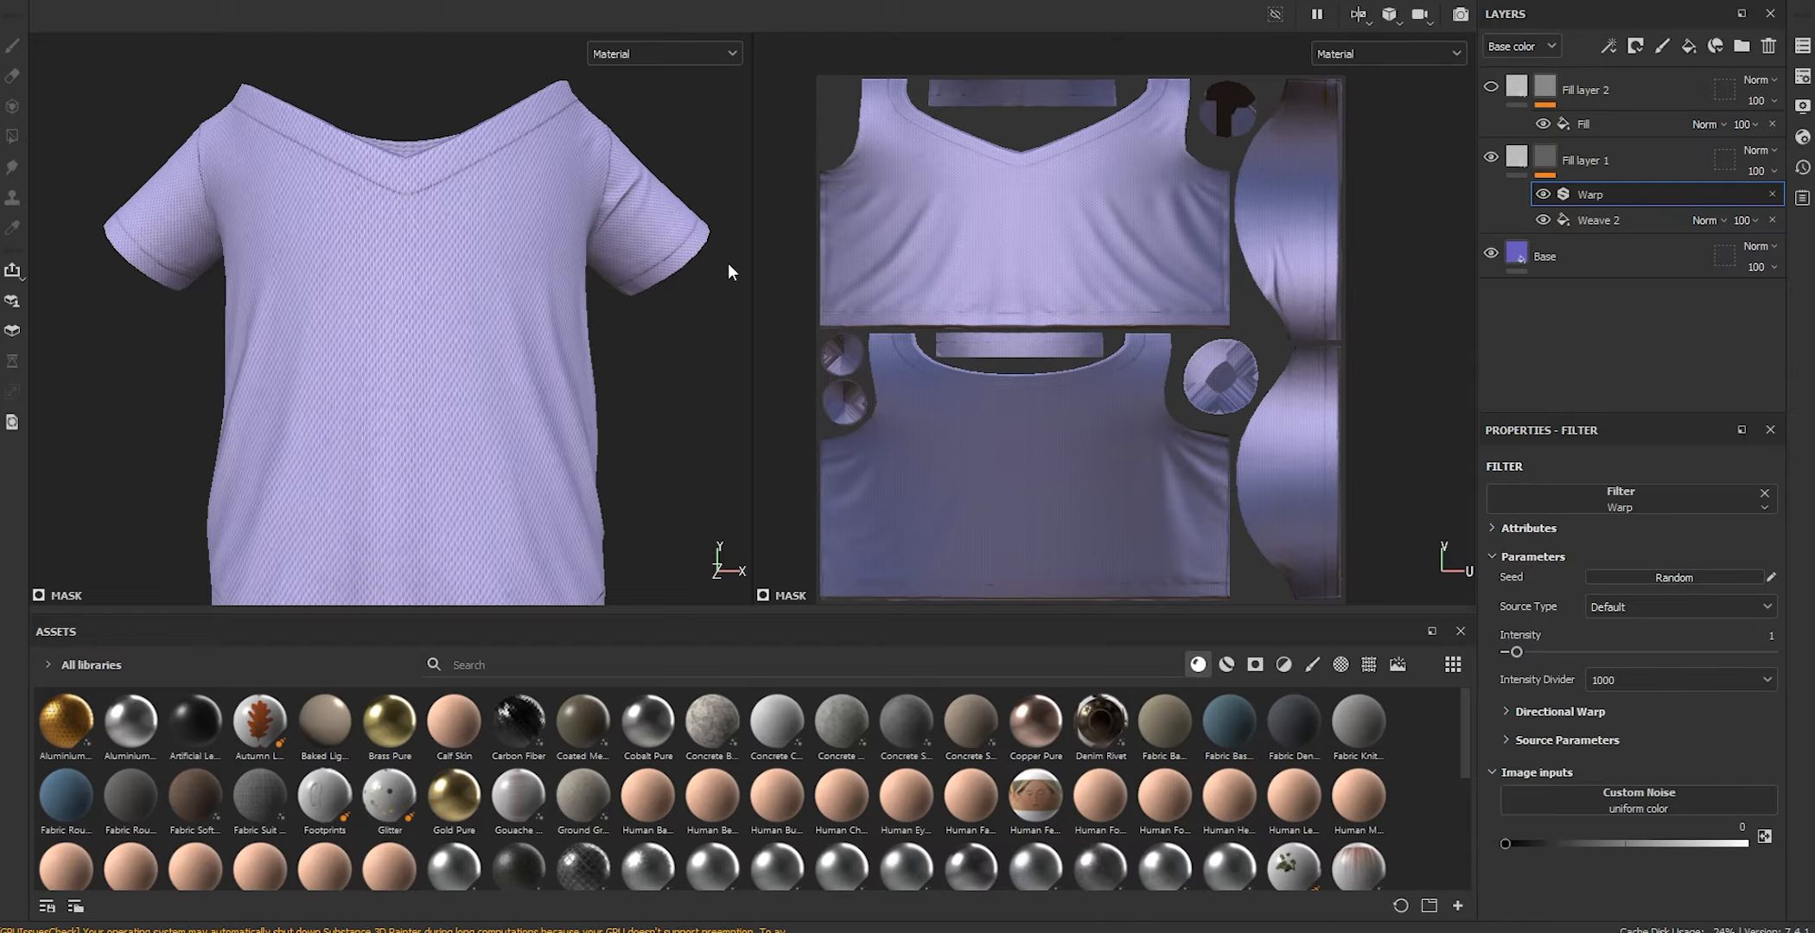
scroll(424, 266, up, 5)
mouse_move(465, 331)
alt+middle_down()
mouse_move(586, 273)
mouse_move(538, 267)
alt+middle_up()
mouse_move(538, 267)
shift+right_down()
mouse_move(567, 257)
mouse_move(539, 267)
shift+right_up()
scroll(538, 267, down, 5)
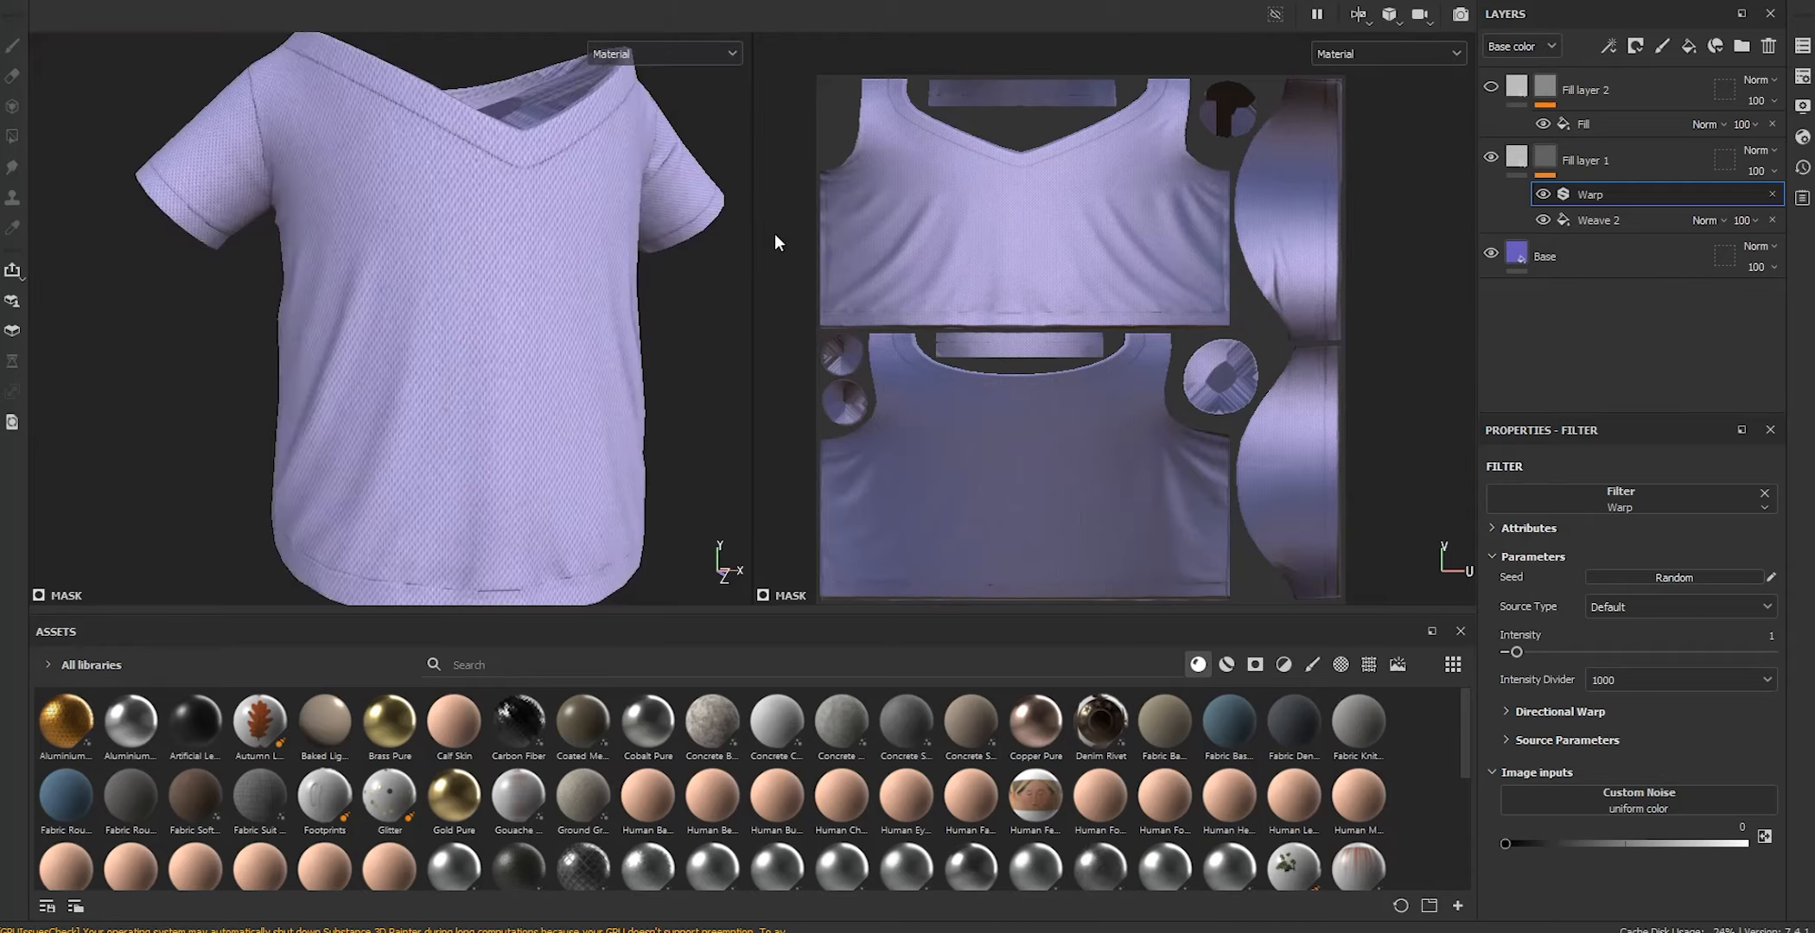
scroll(502, 243, up, 3)
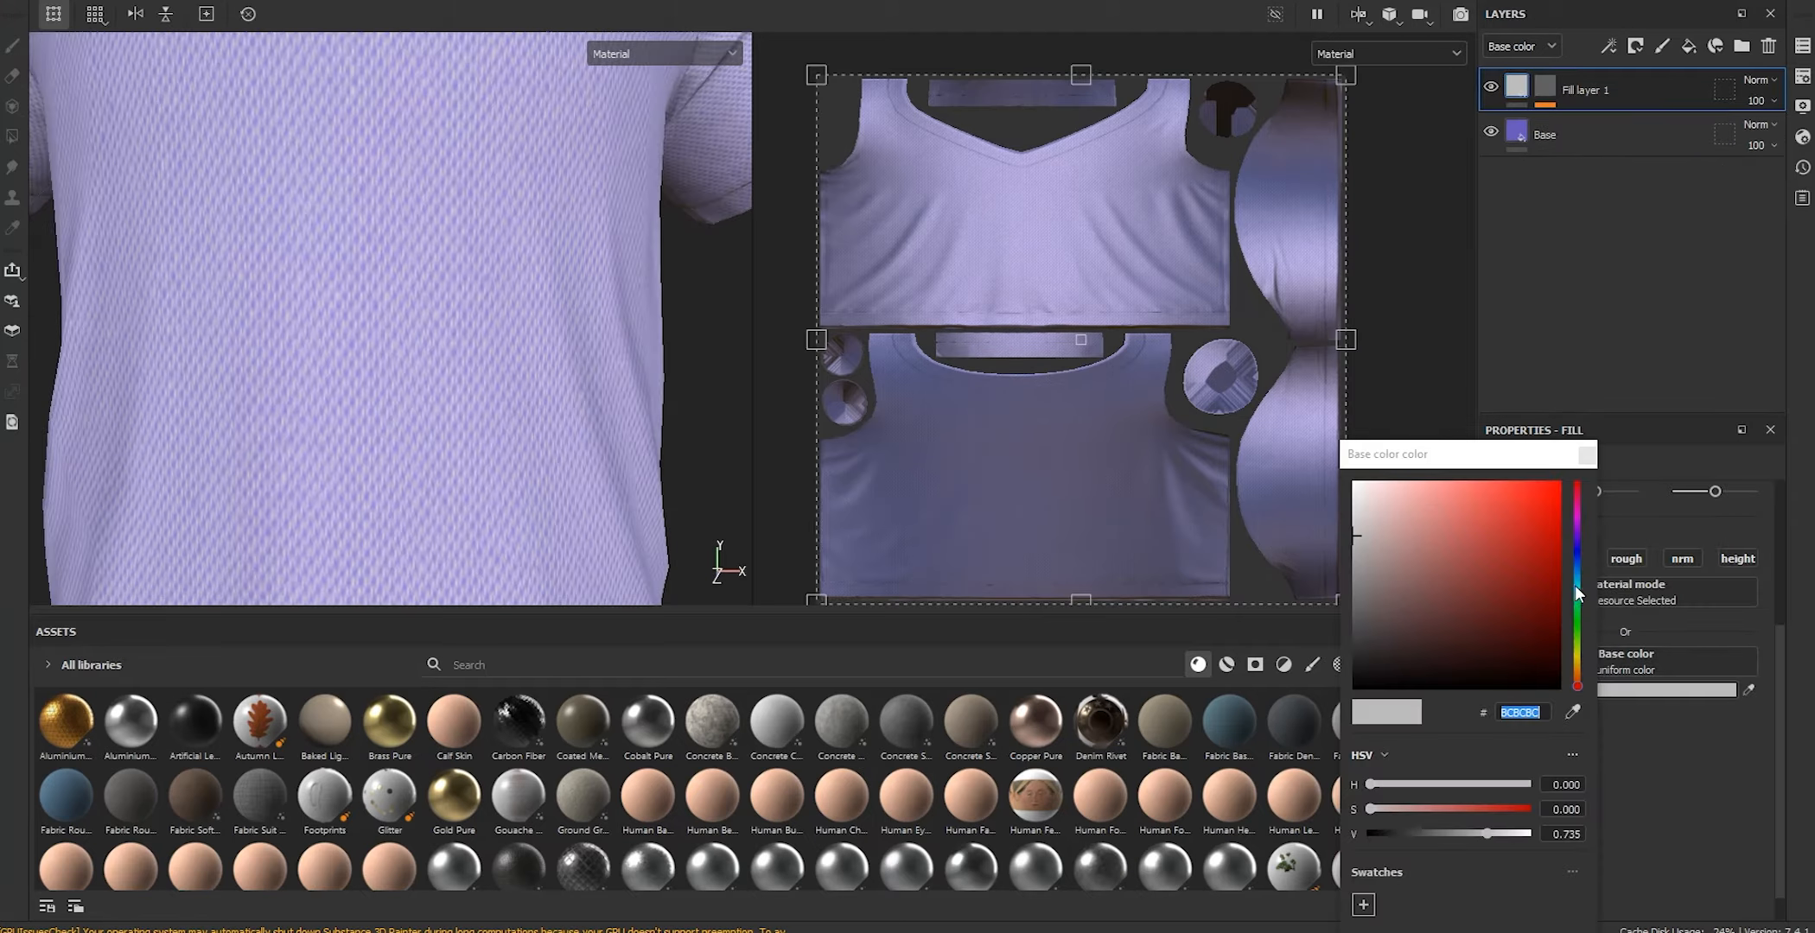
Change Fill layer 1's base colour to a light purple
click(1577, 531)
click(1445, 510)
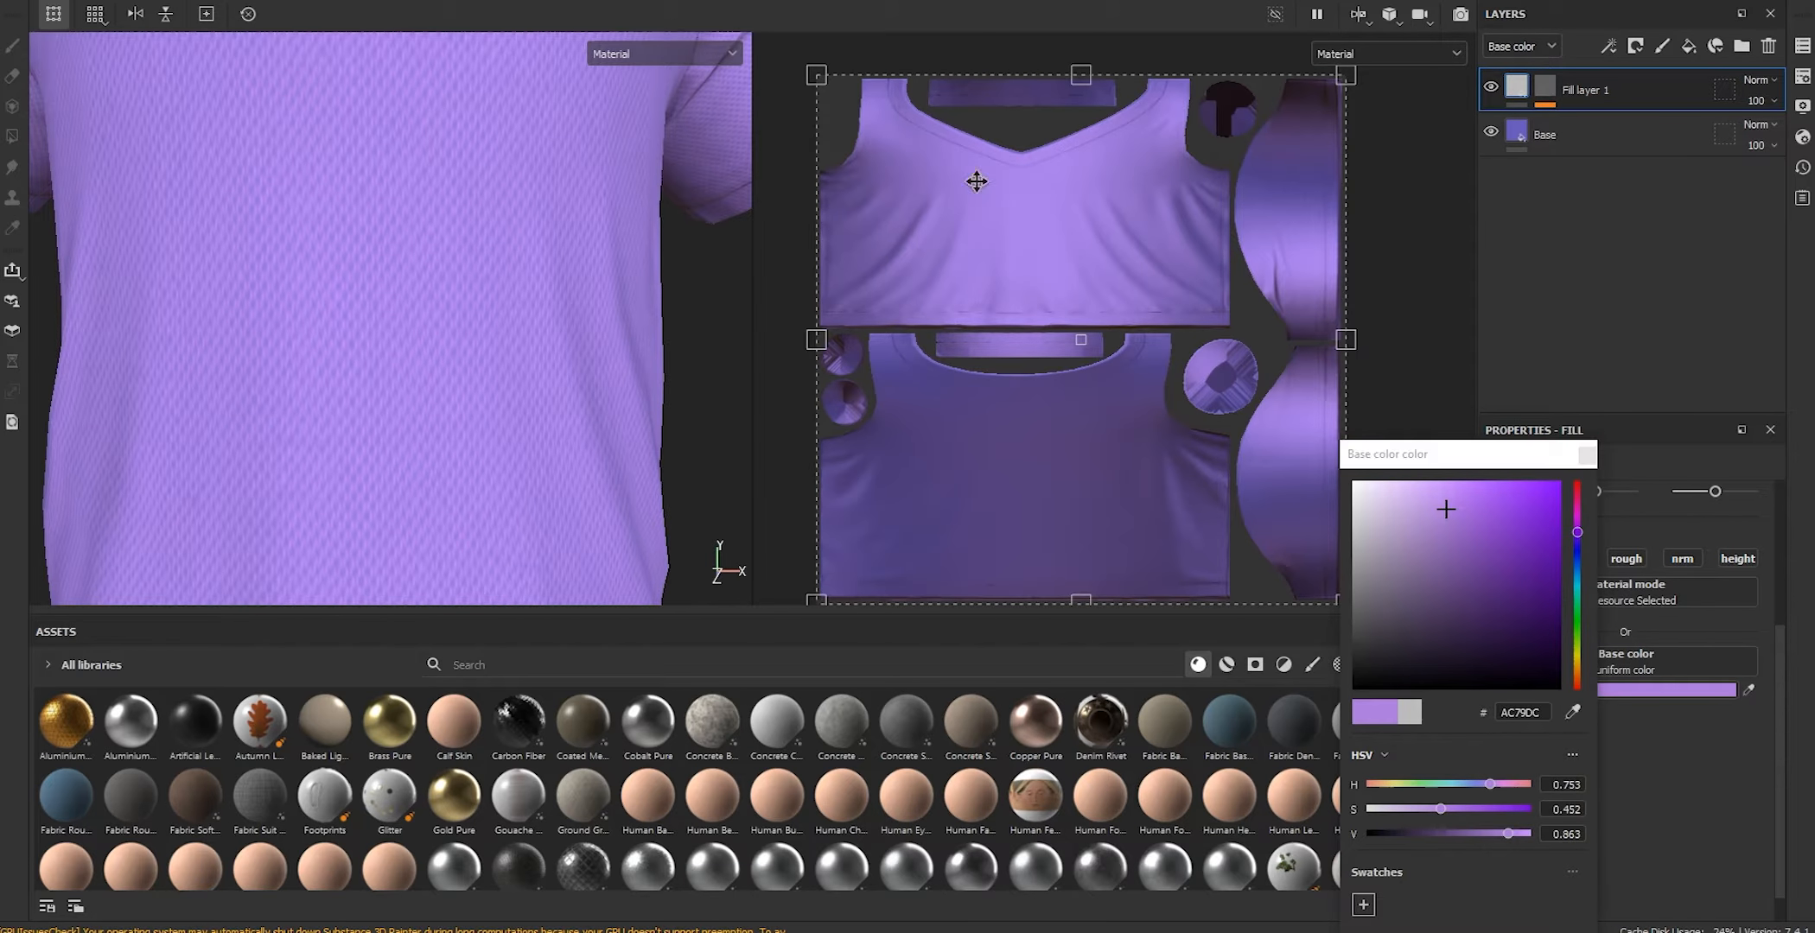
click(1450, 507)
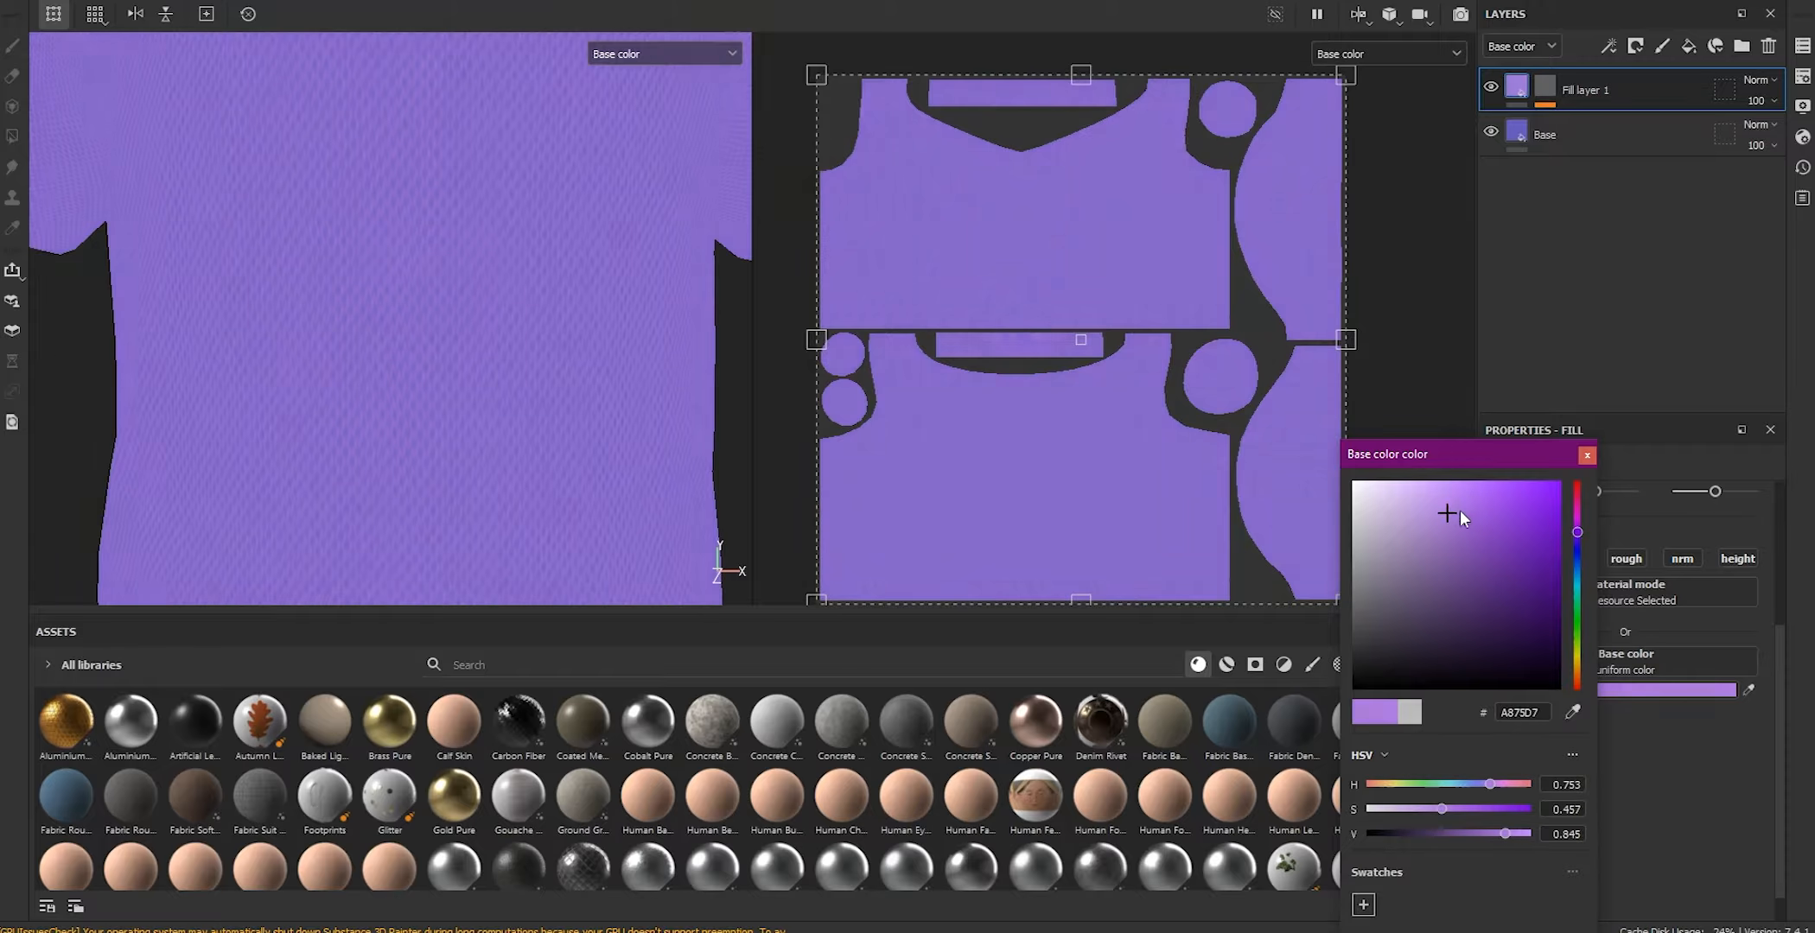
drag(1459, 511, 1456, 513)
drag(1574, 542, 1574, 534)
click(1462, 504)
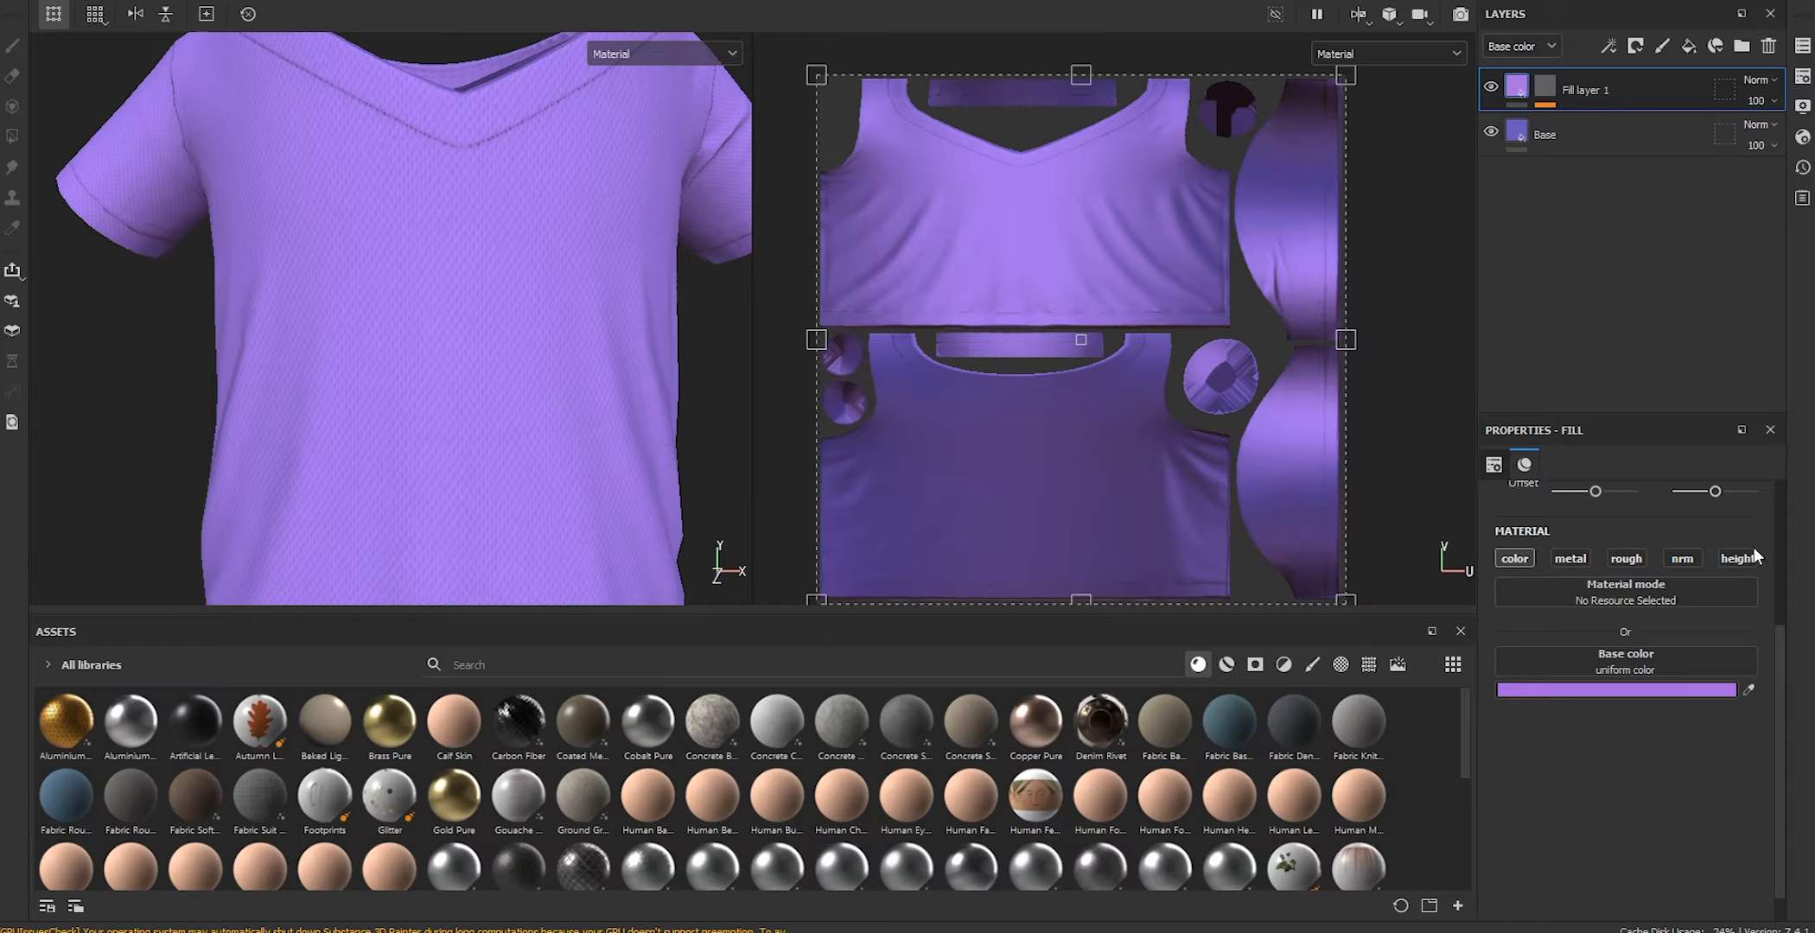
Enable the height channel on Fill layer 1, set it to about 0.09 and check the weave relief up close
click(1746, 556)
drag(1613, 777, 1622, 777)
scroll(612, 309, up, 5)
shift+right_drag(505, 258, 557, 302)
alt+middle_drag(505, 318, 668, 332)
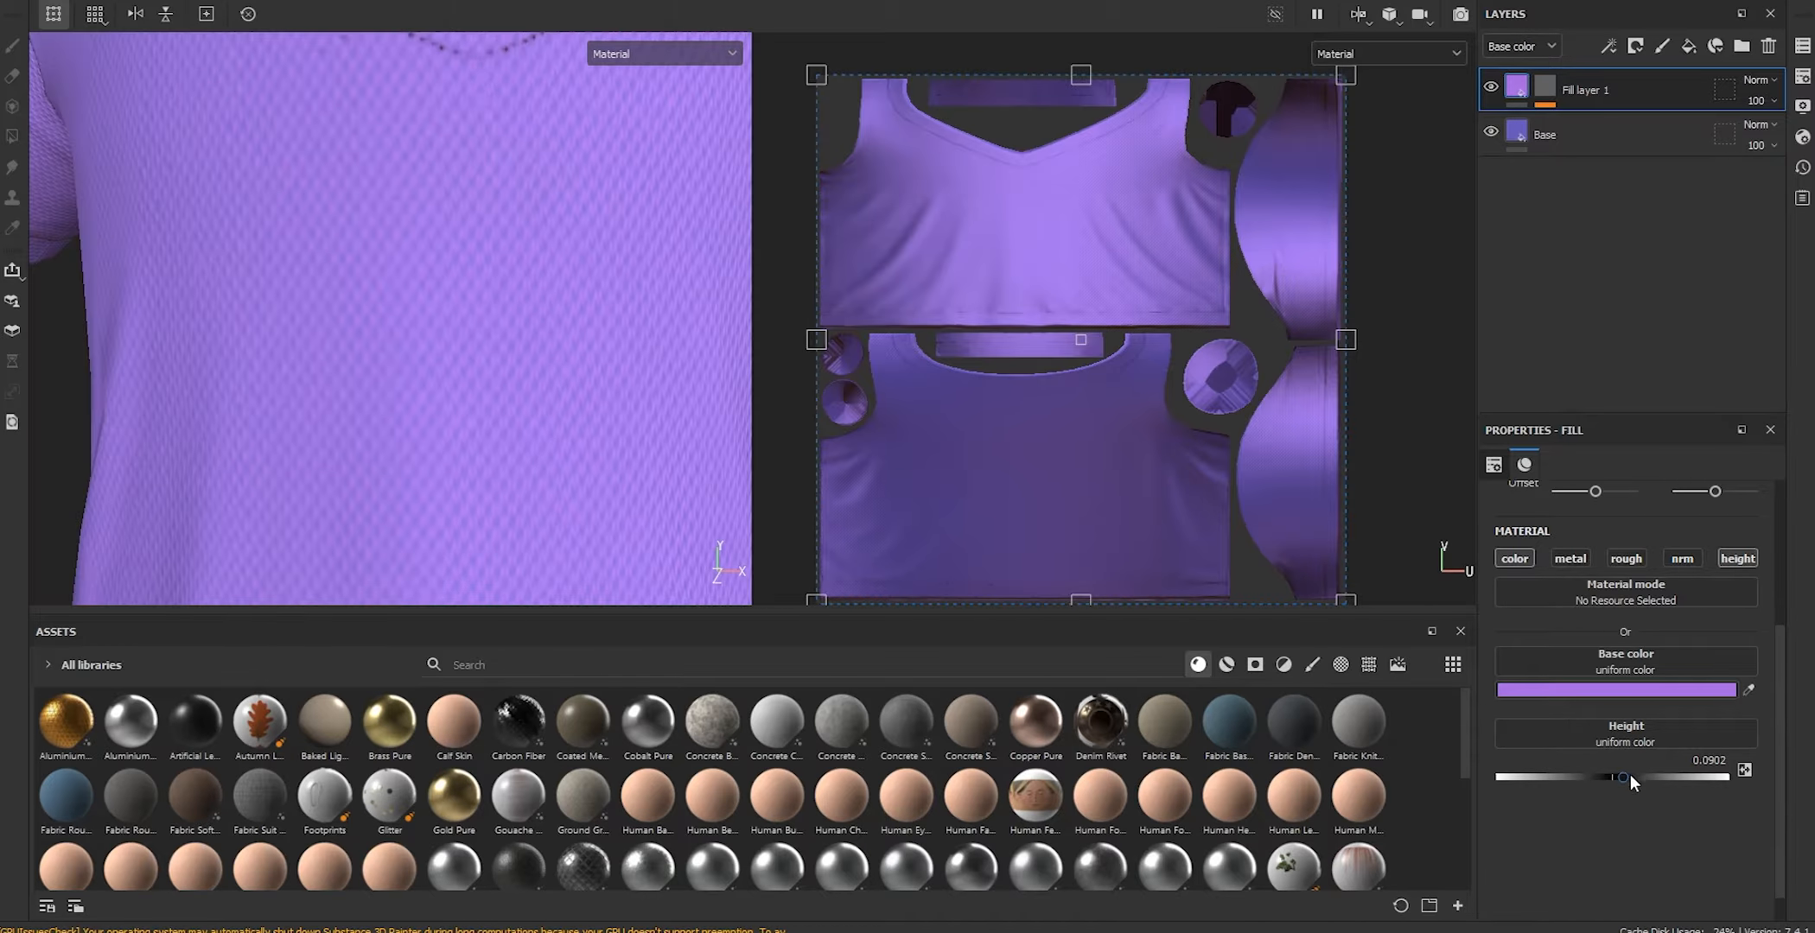
scroll(414, 331, down, 5)
Enable the roughness channel on Fill layer 1 and raise it slightly above 0.3
click(1628, 558)
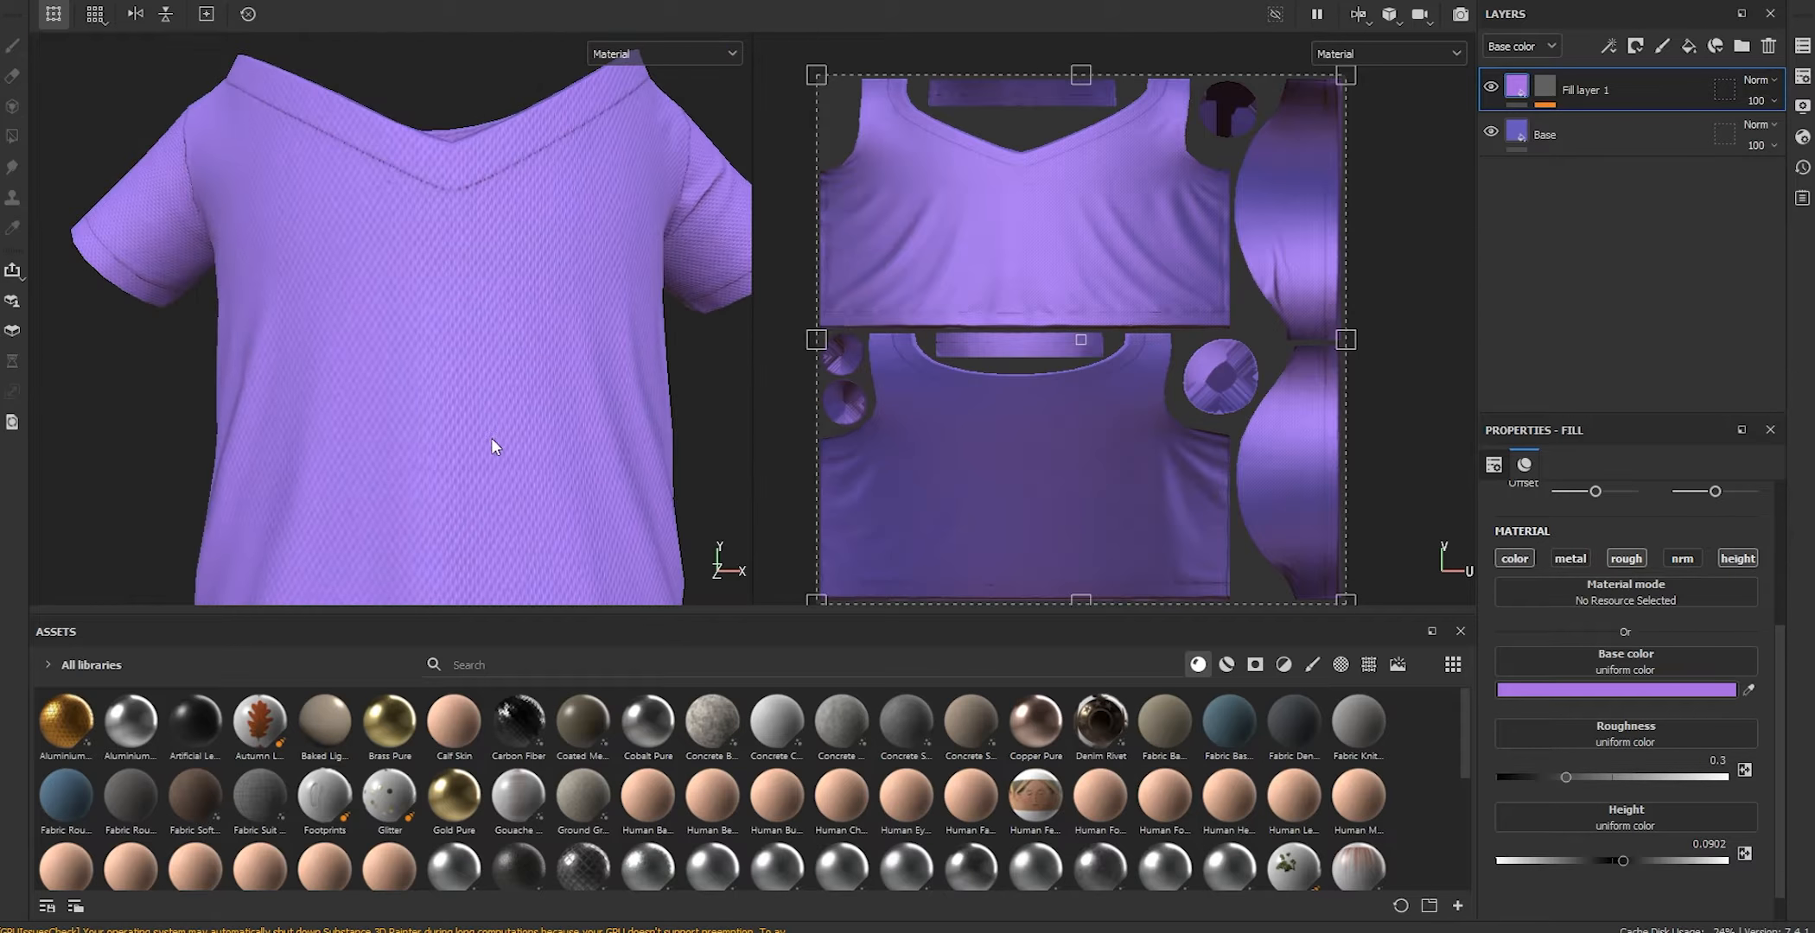
scroll(725, 465, up, 3)
mouse_move(1565, 777)
mouse_down()
mouse_move(1604, 775)
mouse_move(1580, 763)
mouse_up()
alt+drag(432, 289, 530, 312)
mouse_move(531, 312)
shift+right_down()
mouse_move(559, 312)
mouse_move(540, 310)
shift+right_up()
Add a fill layer above Fill layer 1 and give it a bitmap mask using the Gaussian Spots 1 texture
click(1688, 47)
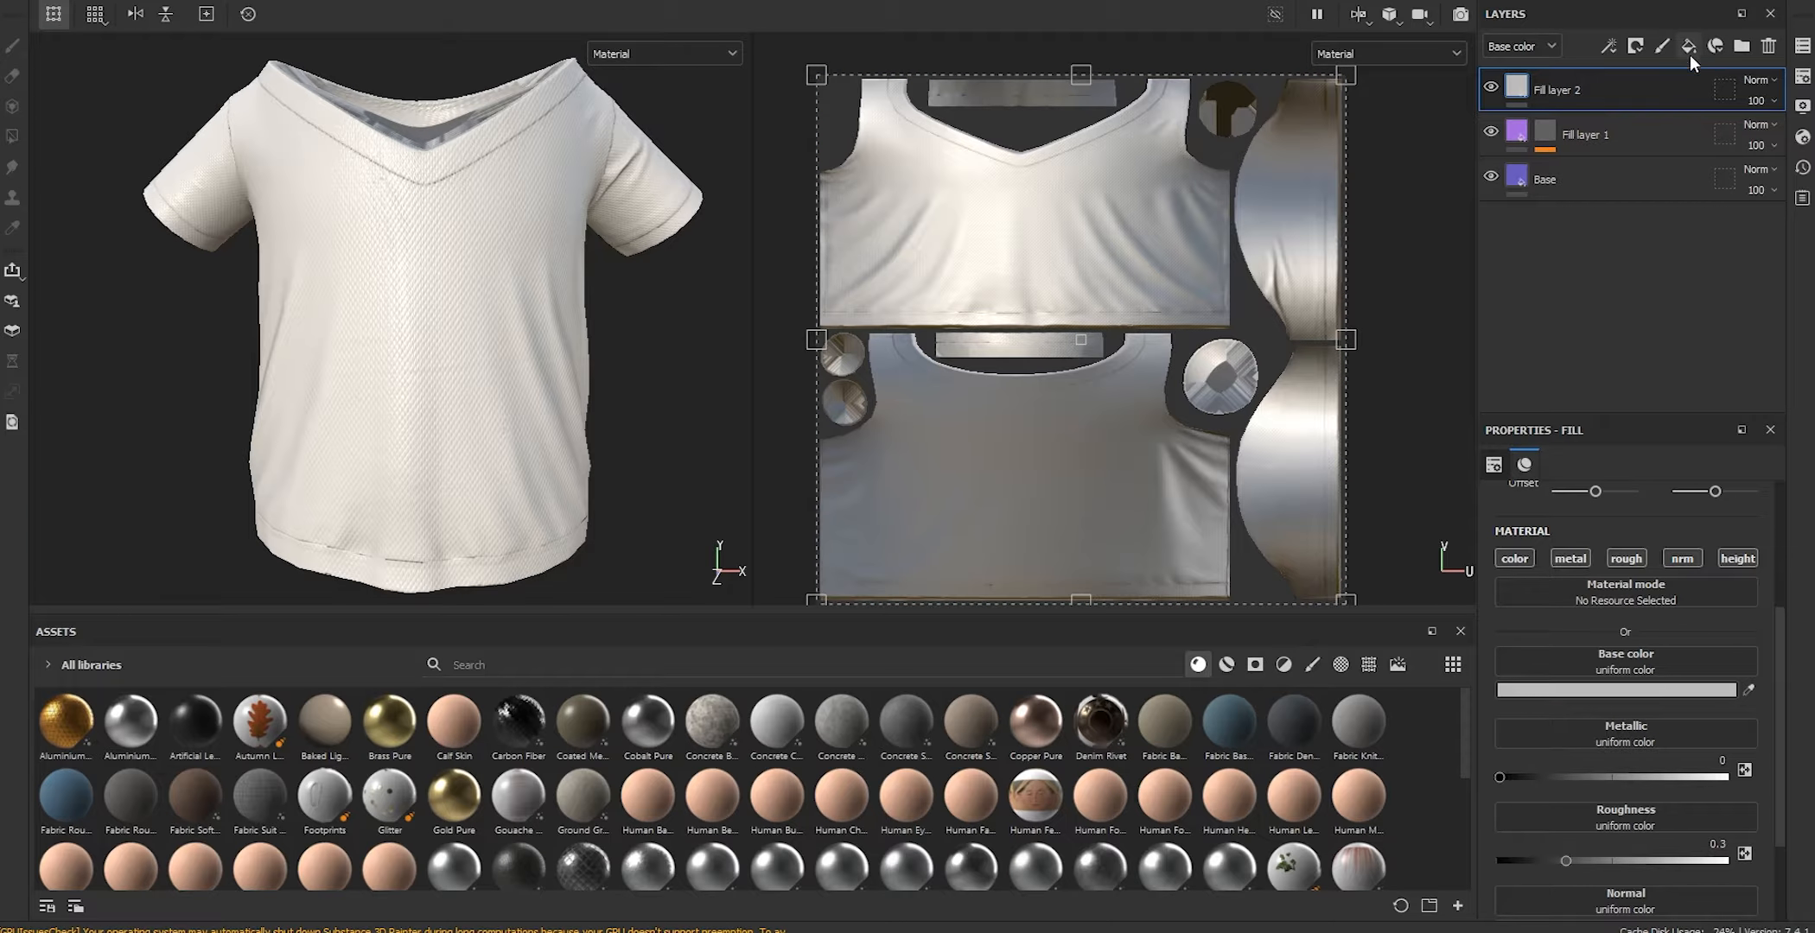
right_click(1616, 104)
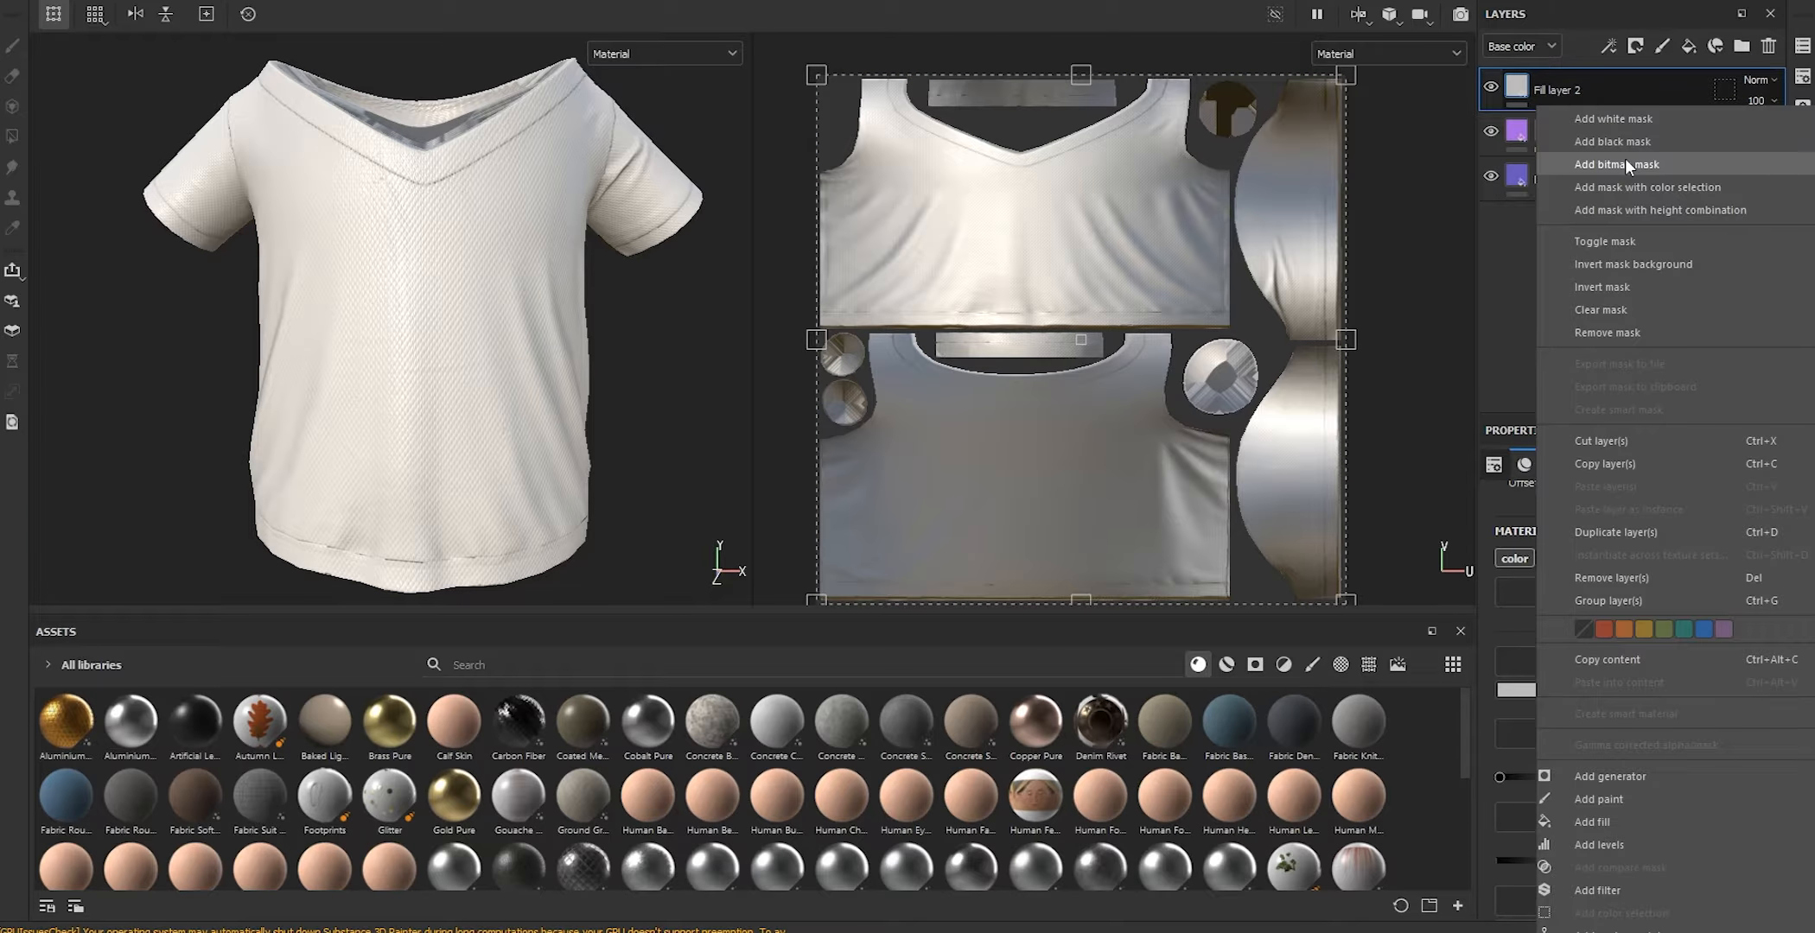
click(1627, 164)
text(spots)
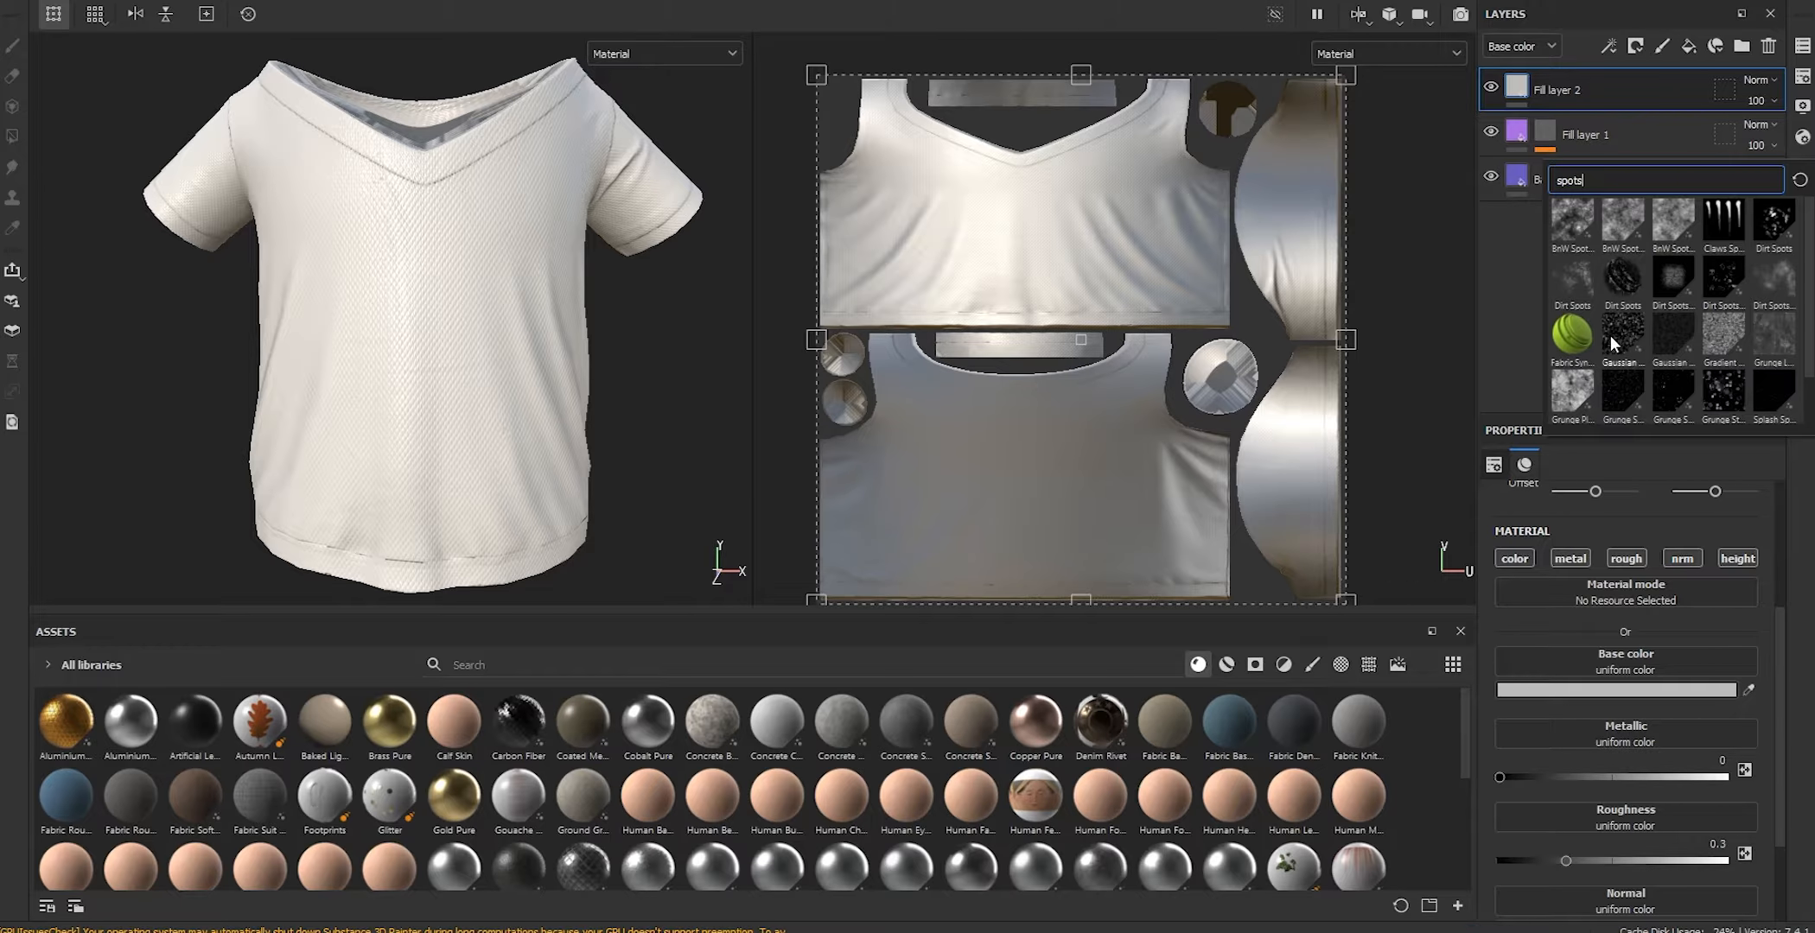
click(1612, 335)
Set the Gaussian Spots 1 mask's UV scale to 9.04 and lower its balance to about 0.32
click(1616, 124)
scroll(1648, 688, up, 3)
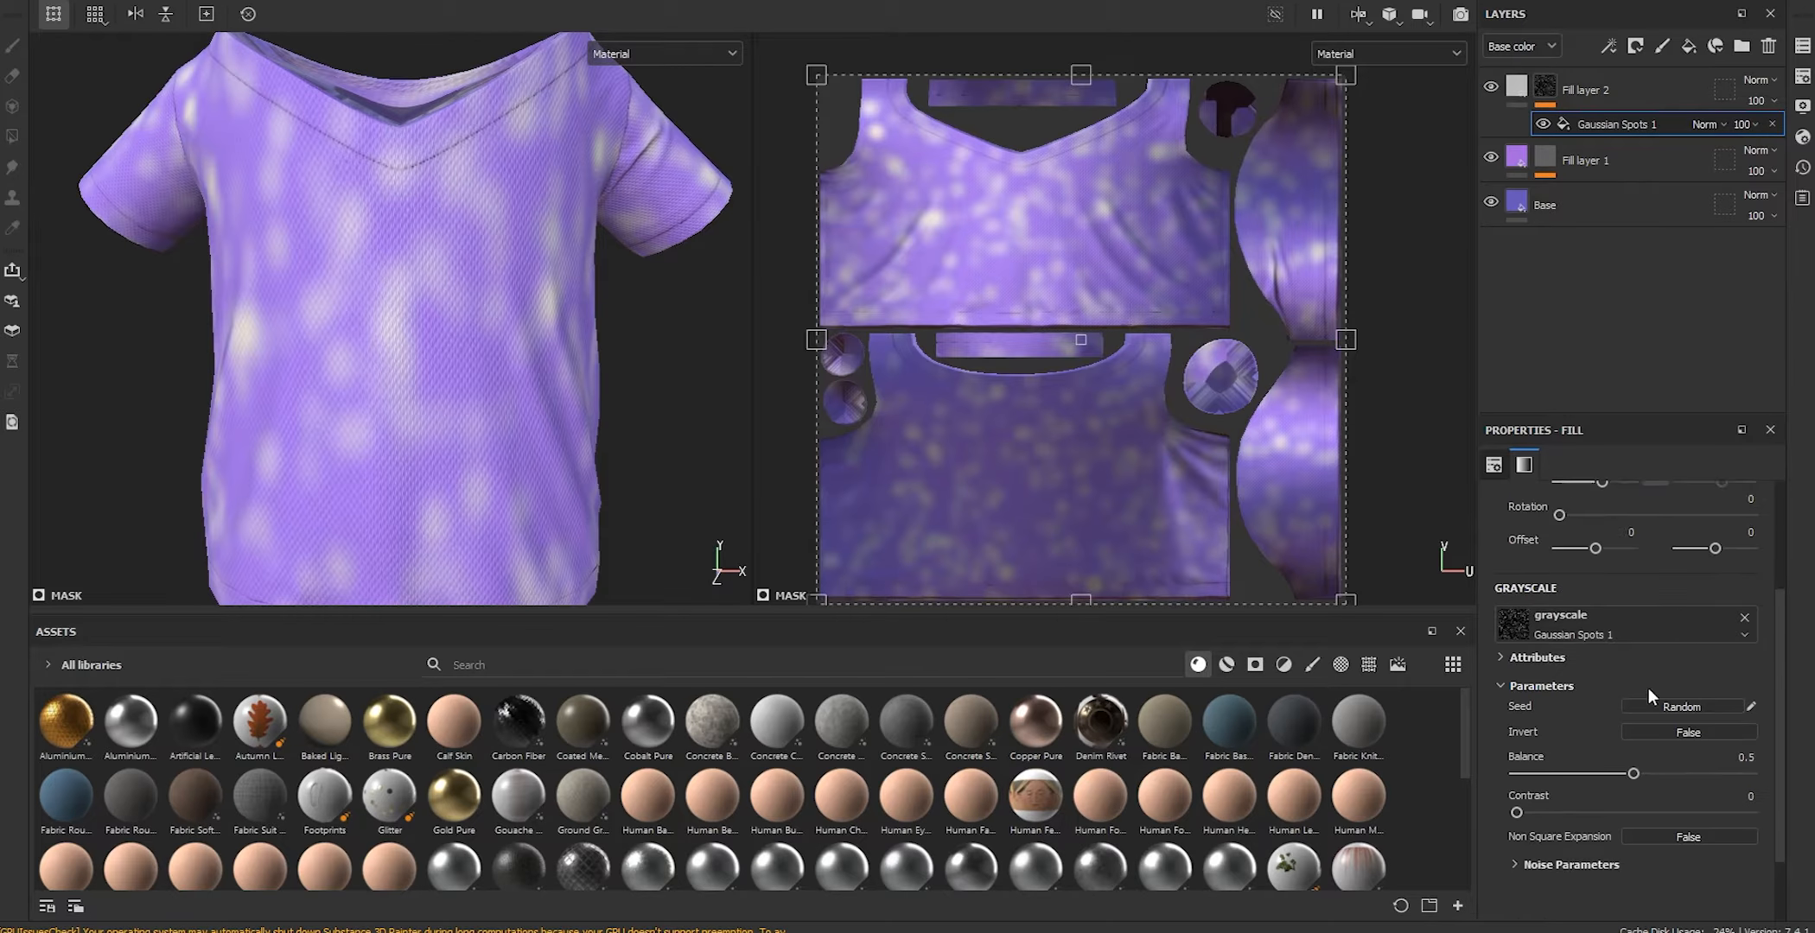
drag(1595, 538, 1609, 545)
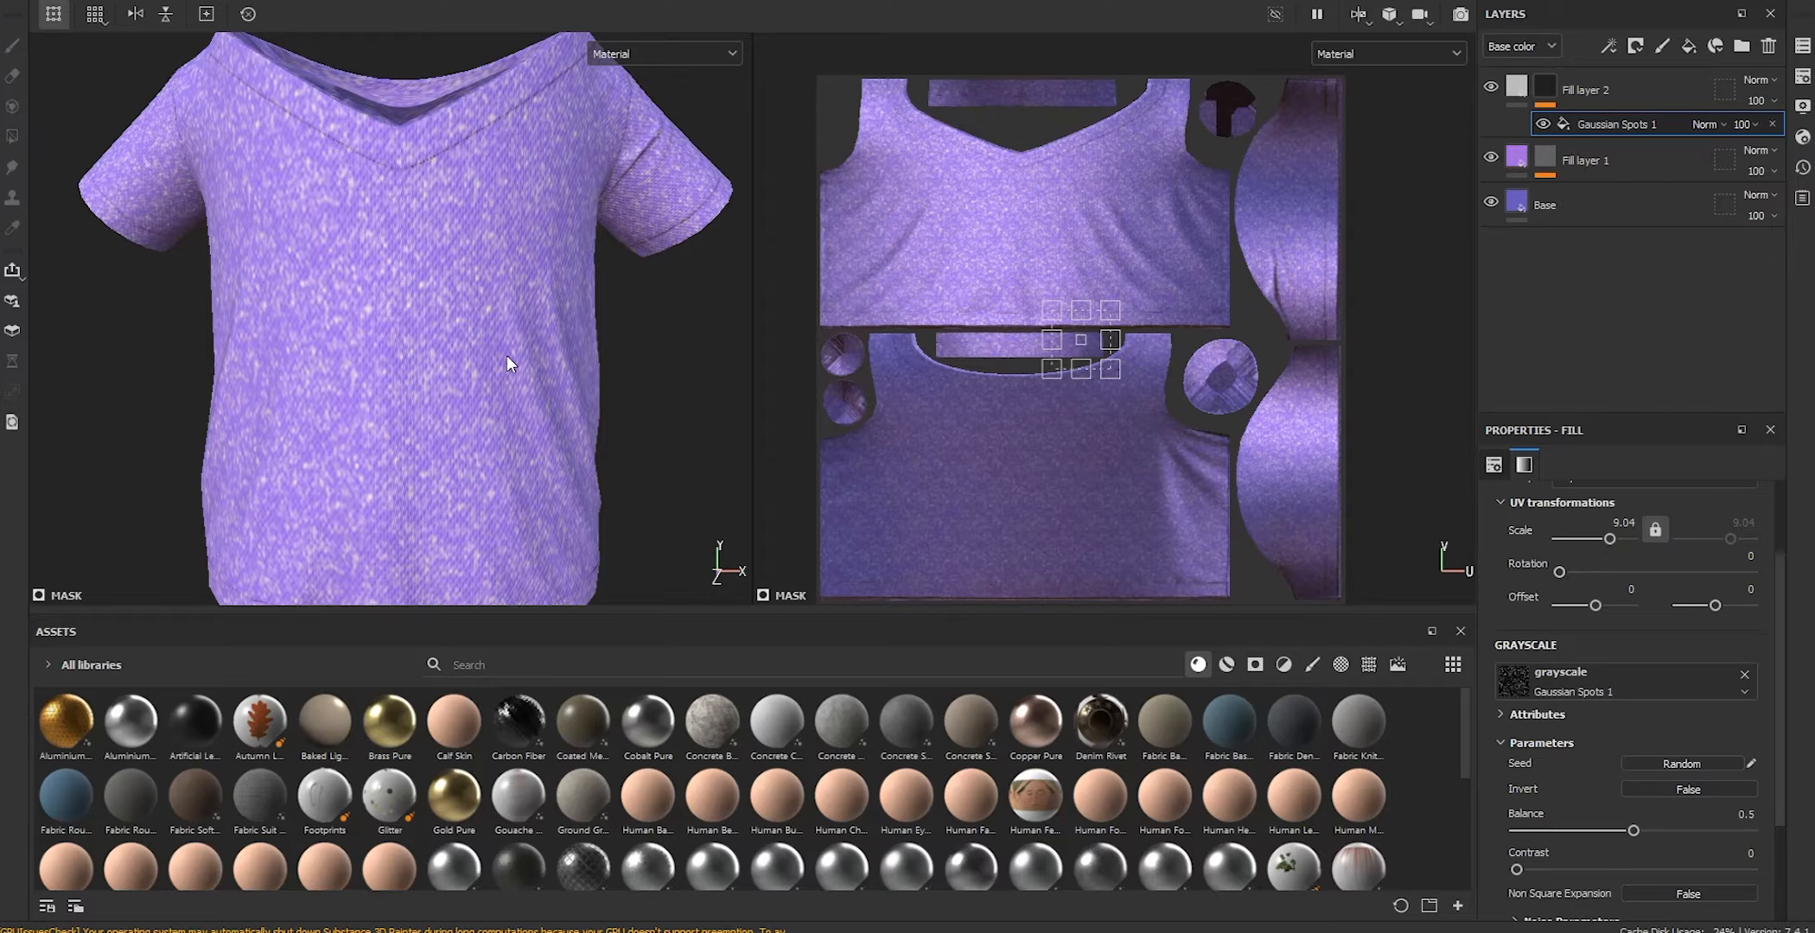
scroll(506, 356, up, 1)
drag(1632, 830, 1565, 829)
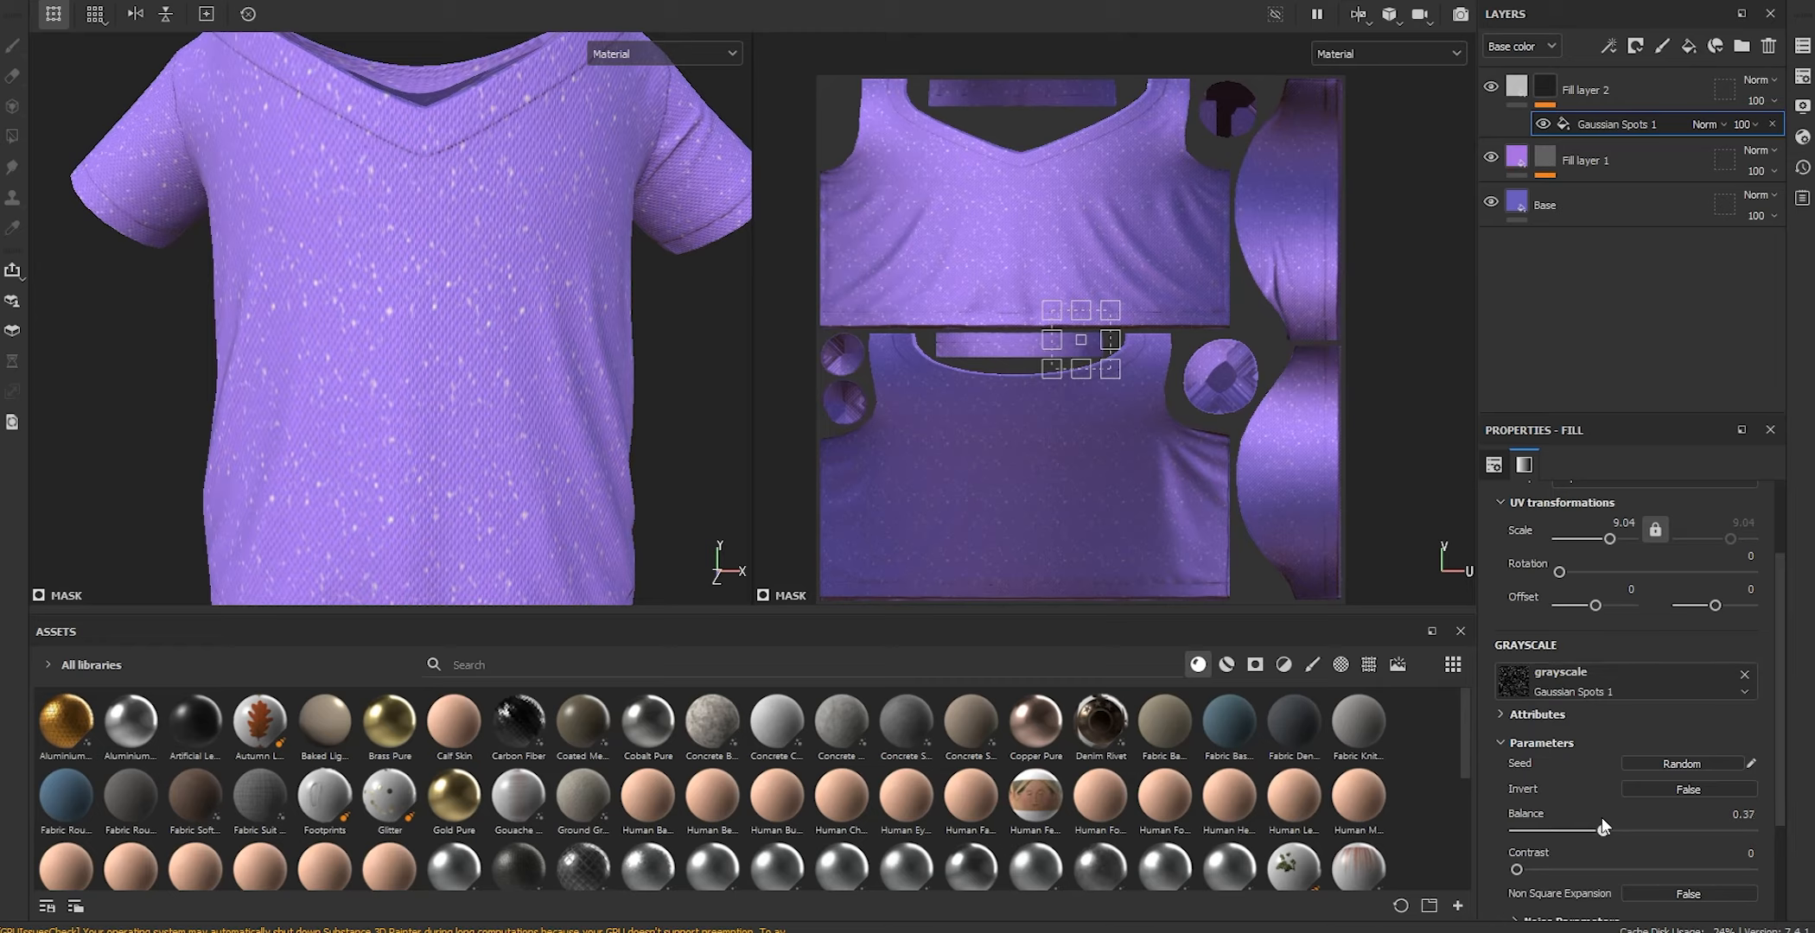
Set the Gaussian Spots 1 mask's noise scale to 3 and disorder to 0.34
scroll(1600, 819, down, 3)
click(1521, 772)
click(1558, 807)
drag(1530, 847, 1550, 848)
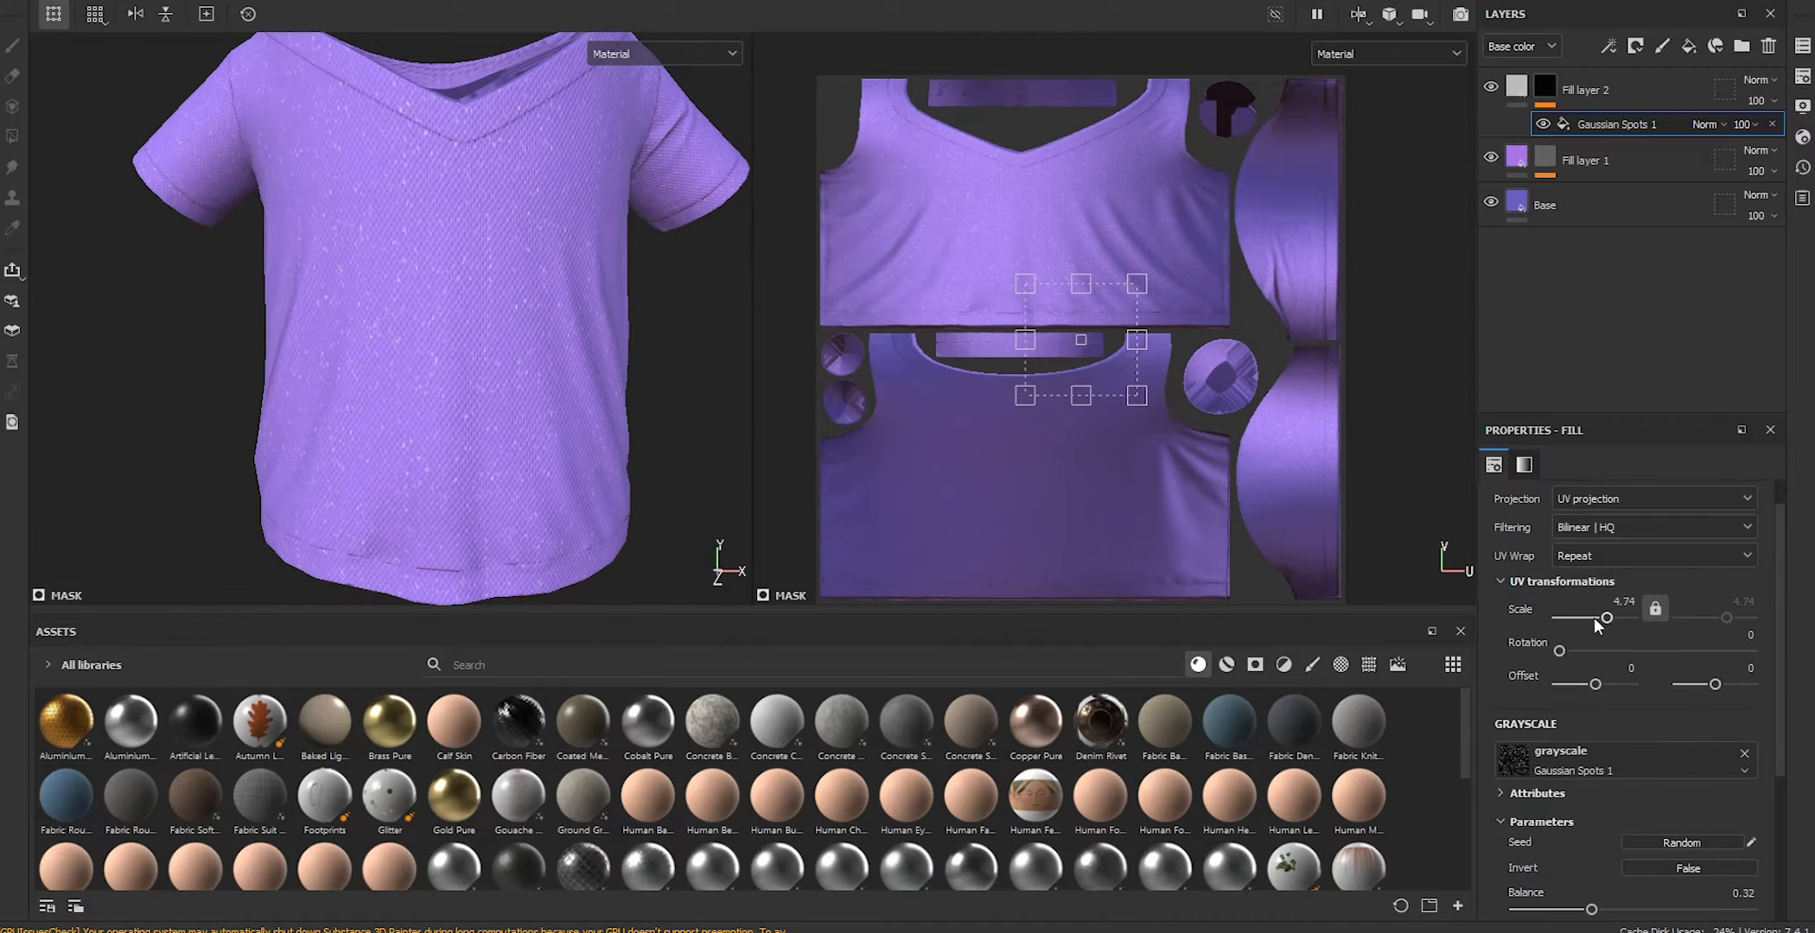
Fine-tune the Gaussian Spots 1 mask's UV scale and raise its noise scale above 3 to make the specks finer
drag(1594, 617, 1607, 622)
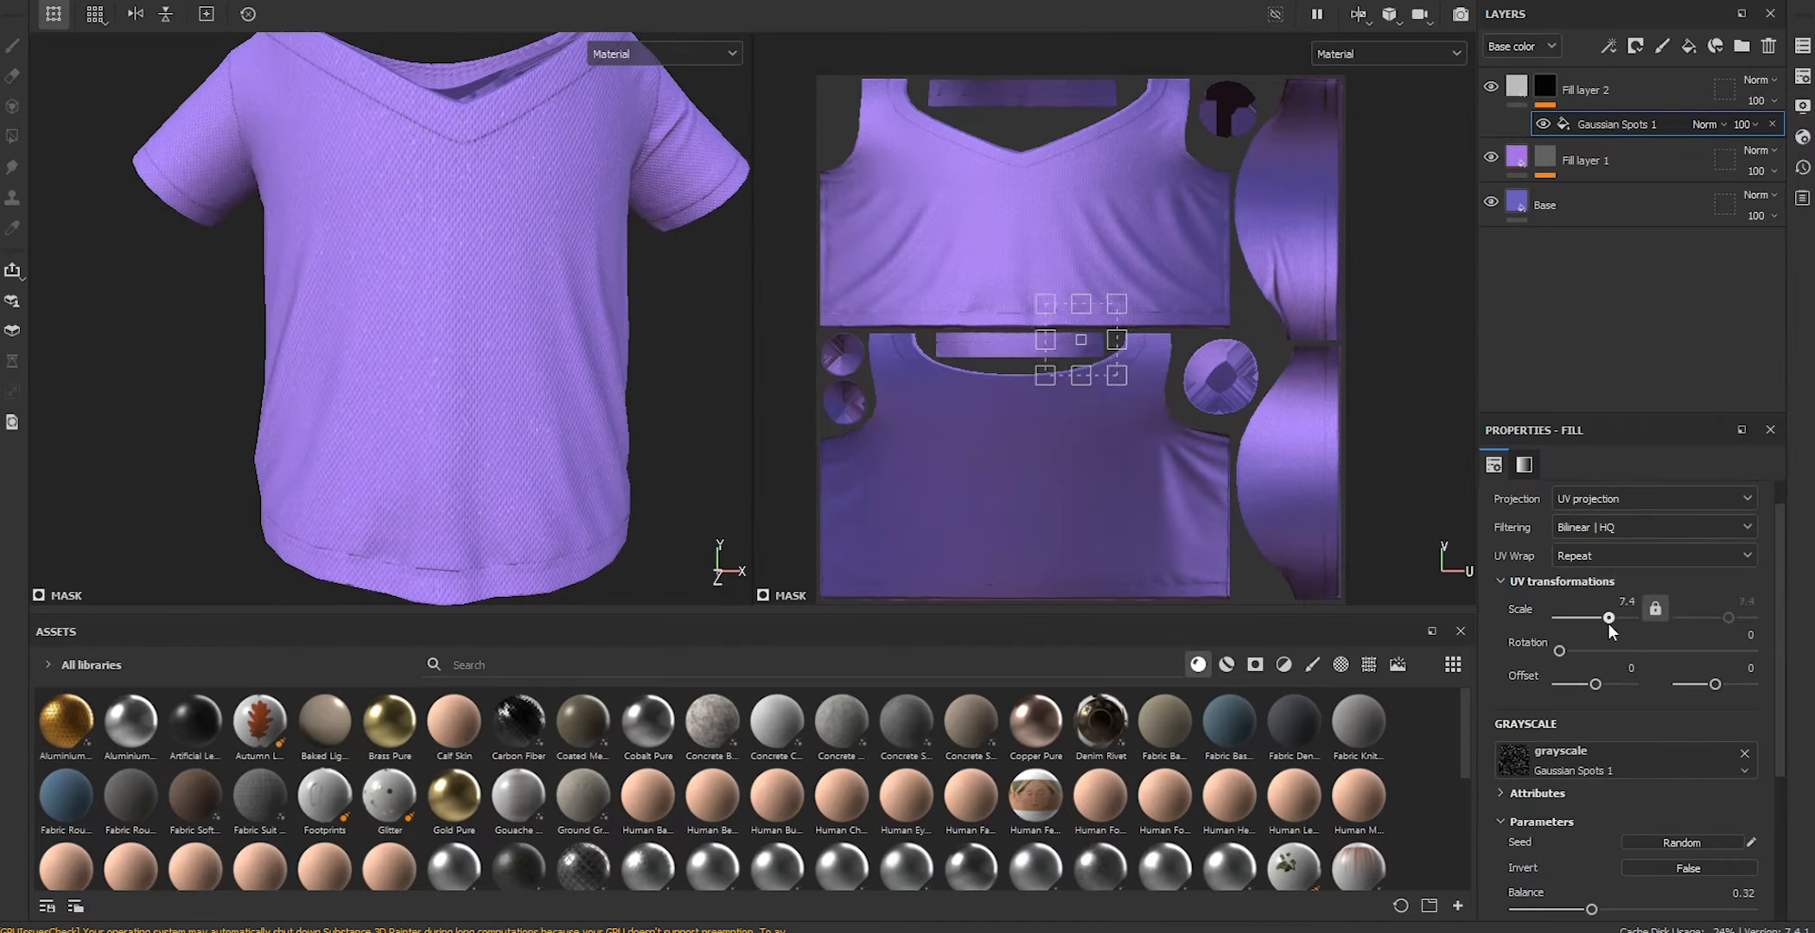
scroll(1589, 636, down, 3)
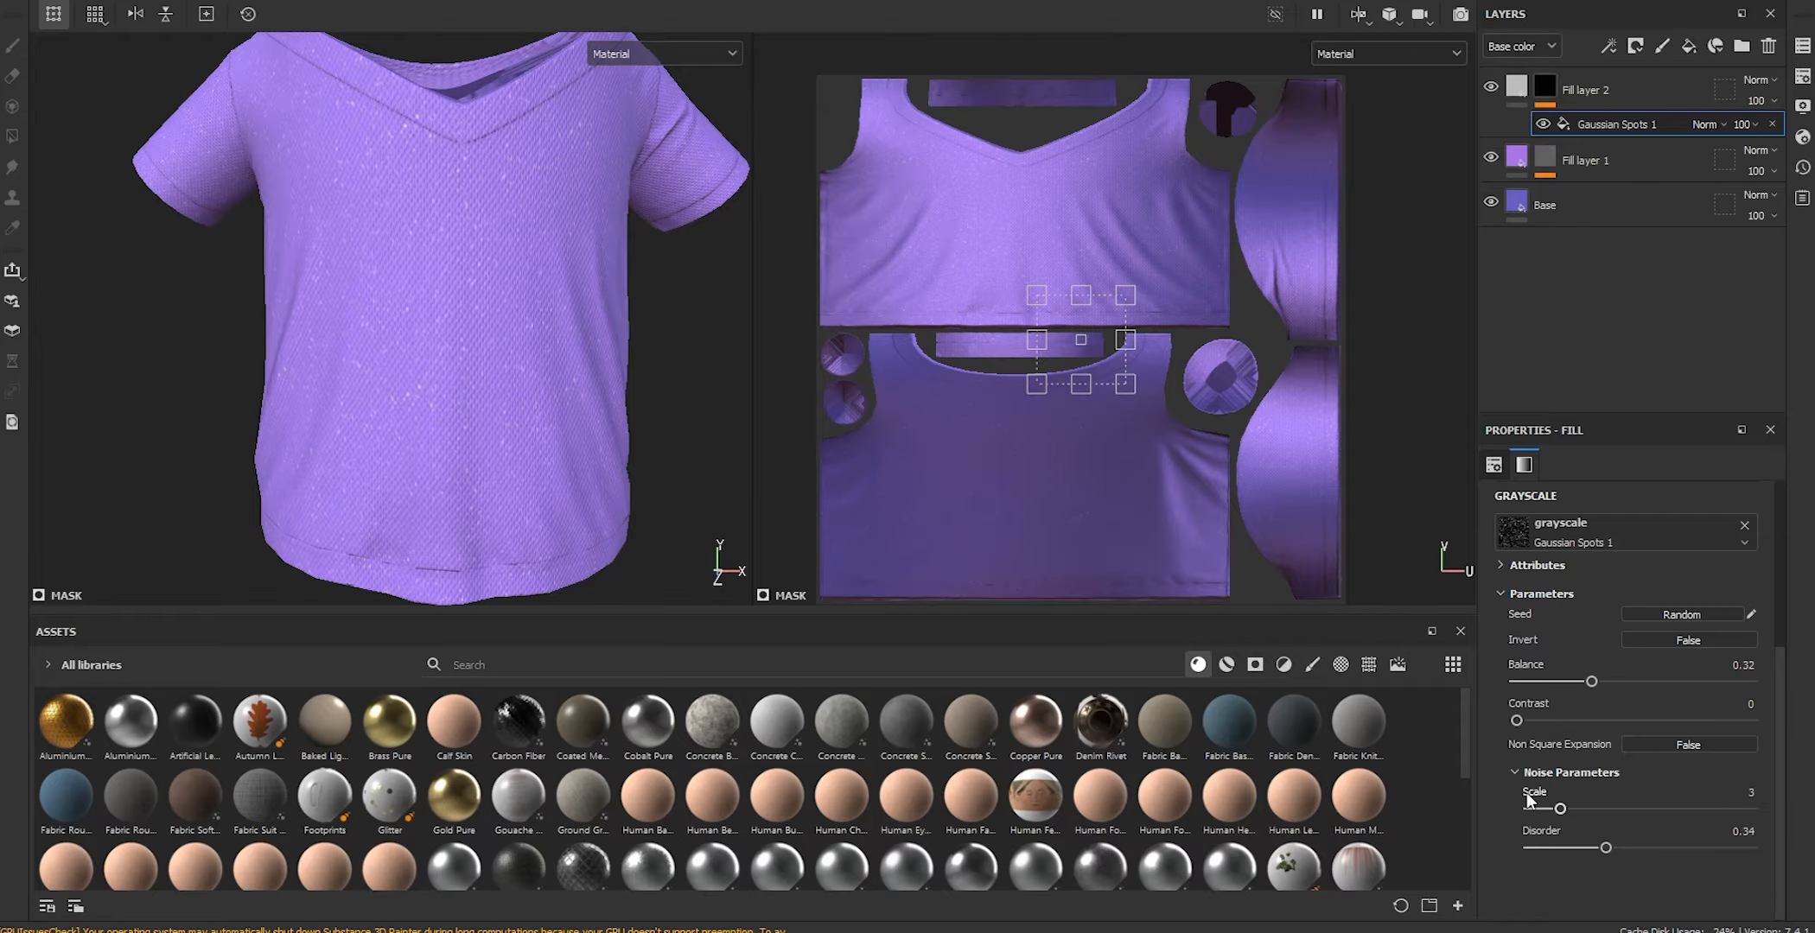
mouse_move(1561, 810)
mouse_down()
mouse_move(1543, 810)
mouse_move(1577, 809)
mouse_up()
alt+drag(627, 415, 683, 432)
Turn off the metallic, roughness, normal and height channels on Fill layer 2, keeping only colour
click(1517, 85)
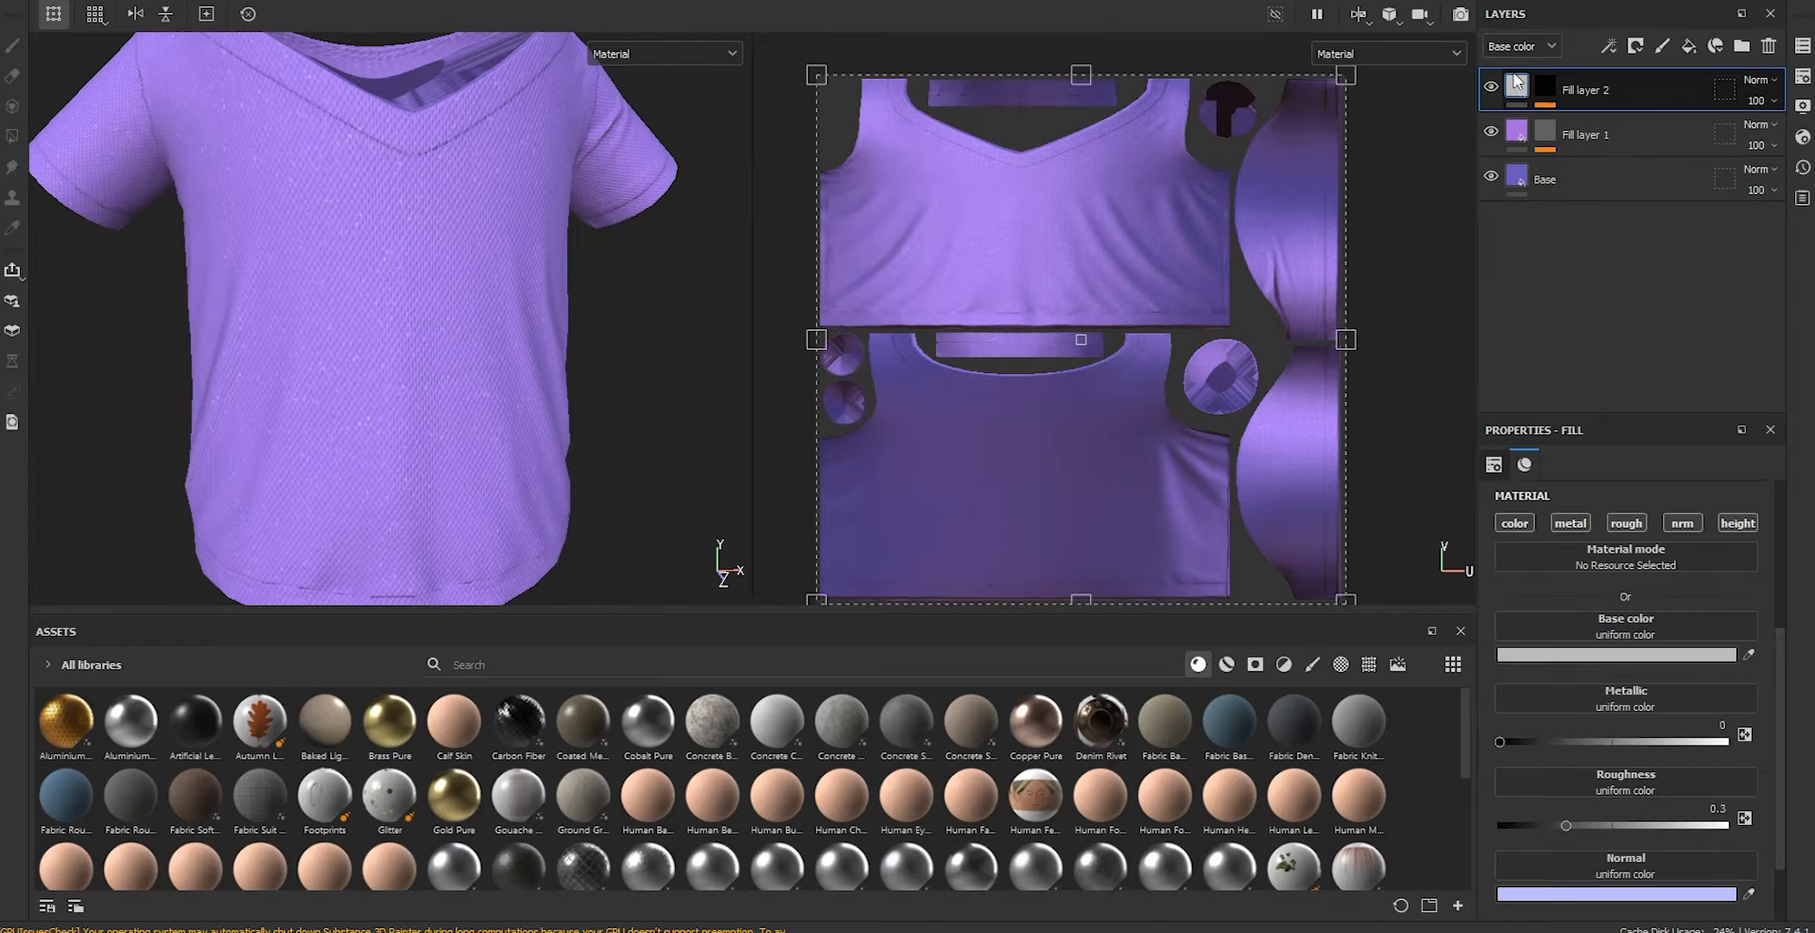
click(1540, 84)
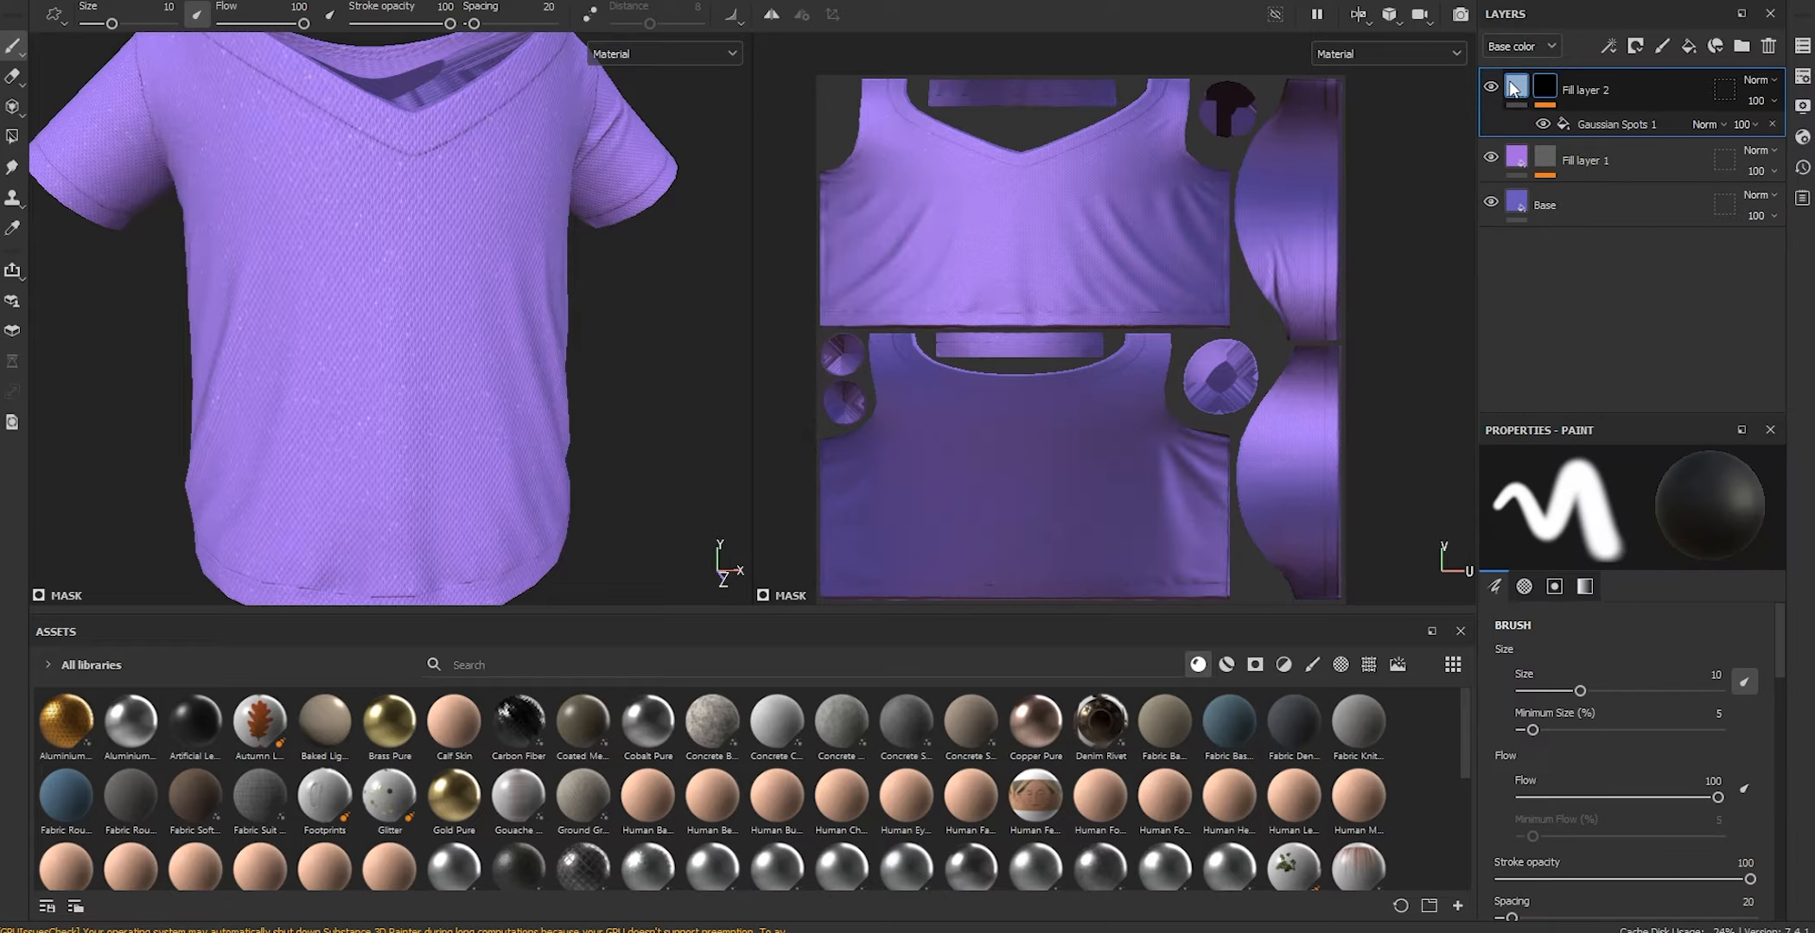
click(1517, 84)
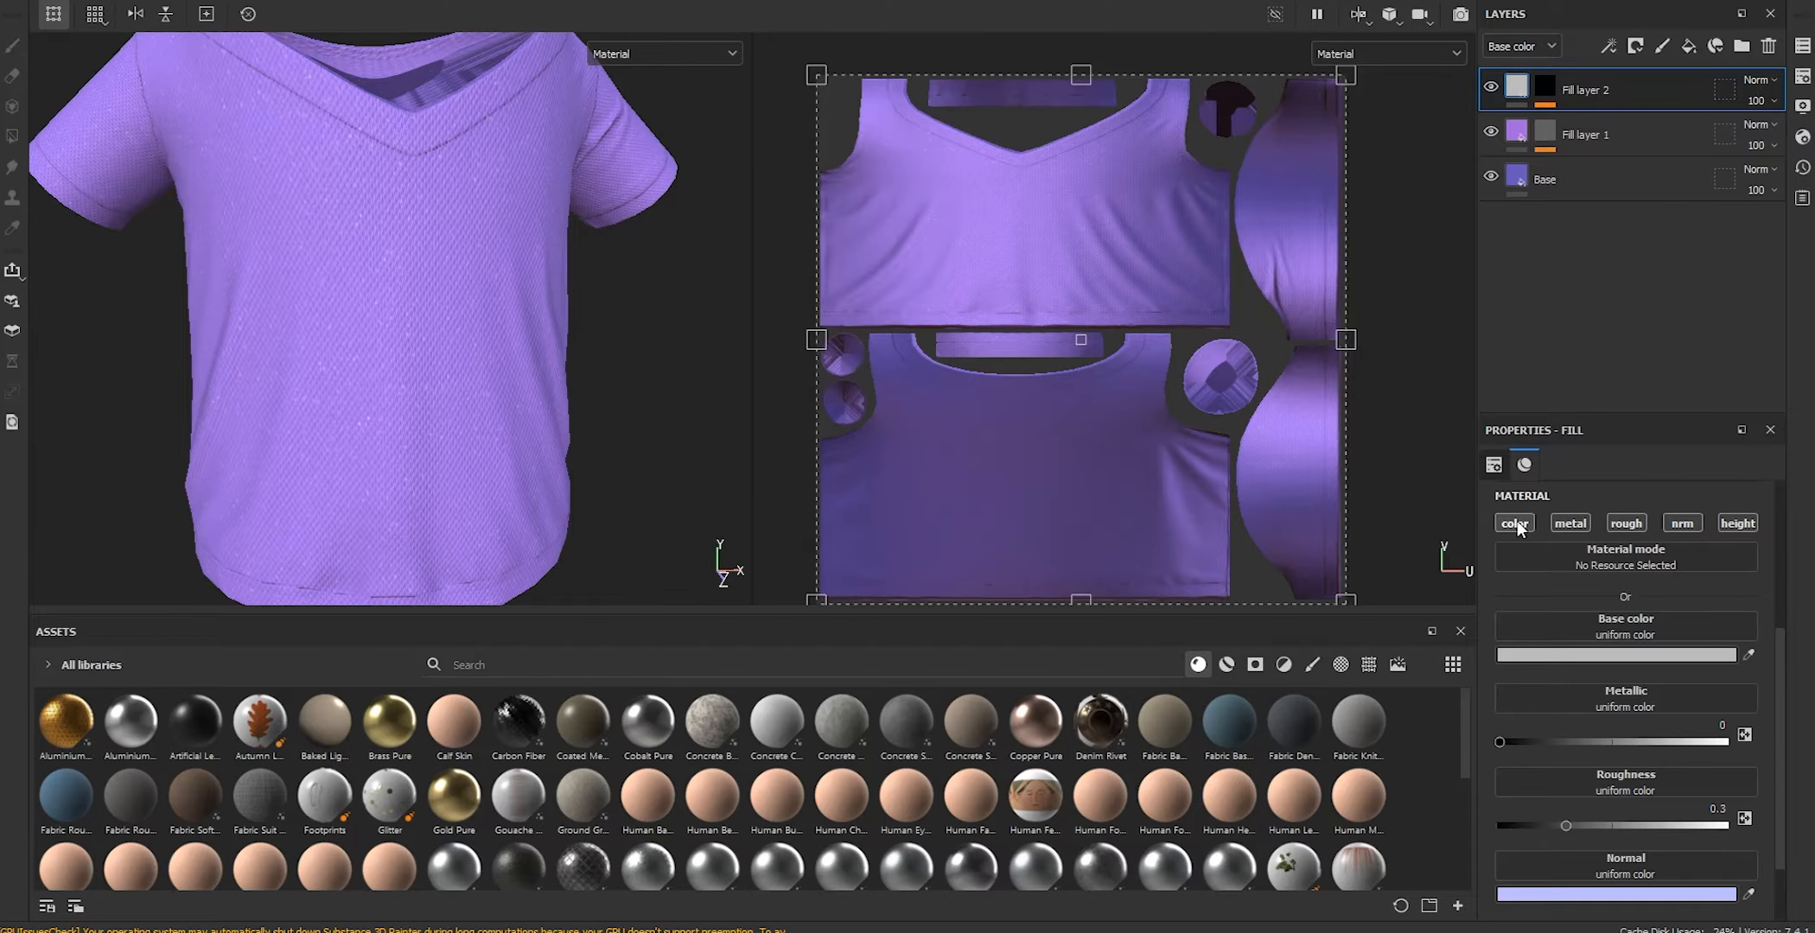
click(1571, 523)
click(1625, 523)
click(1682, 523)
click(1737, 523)
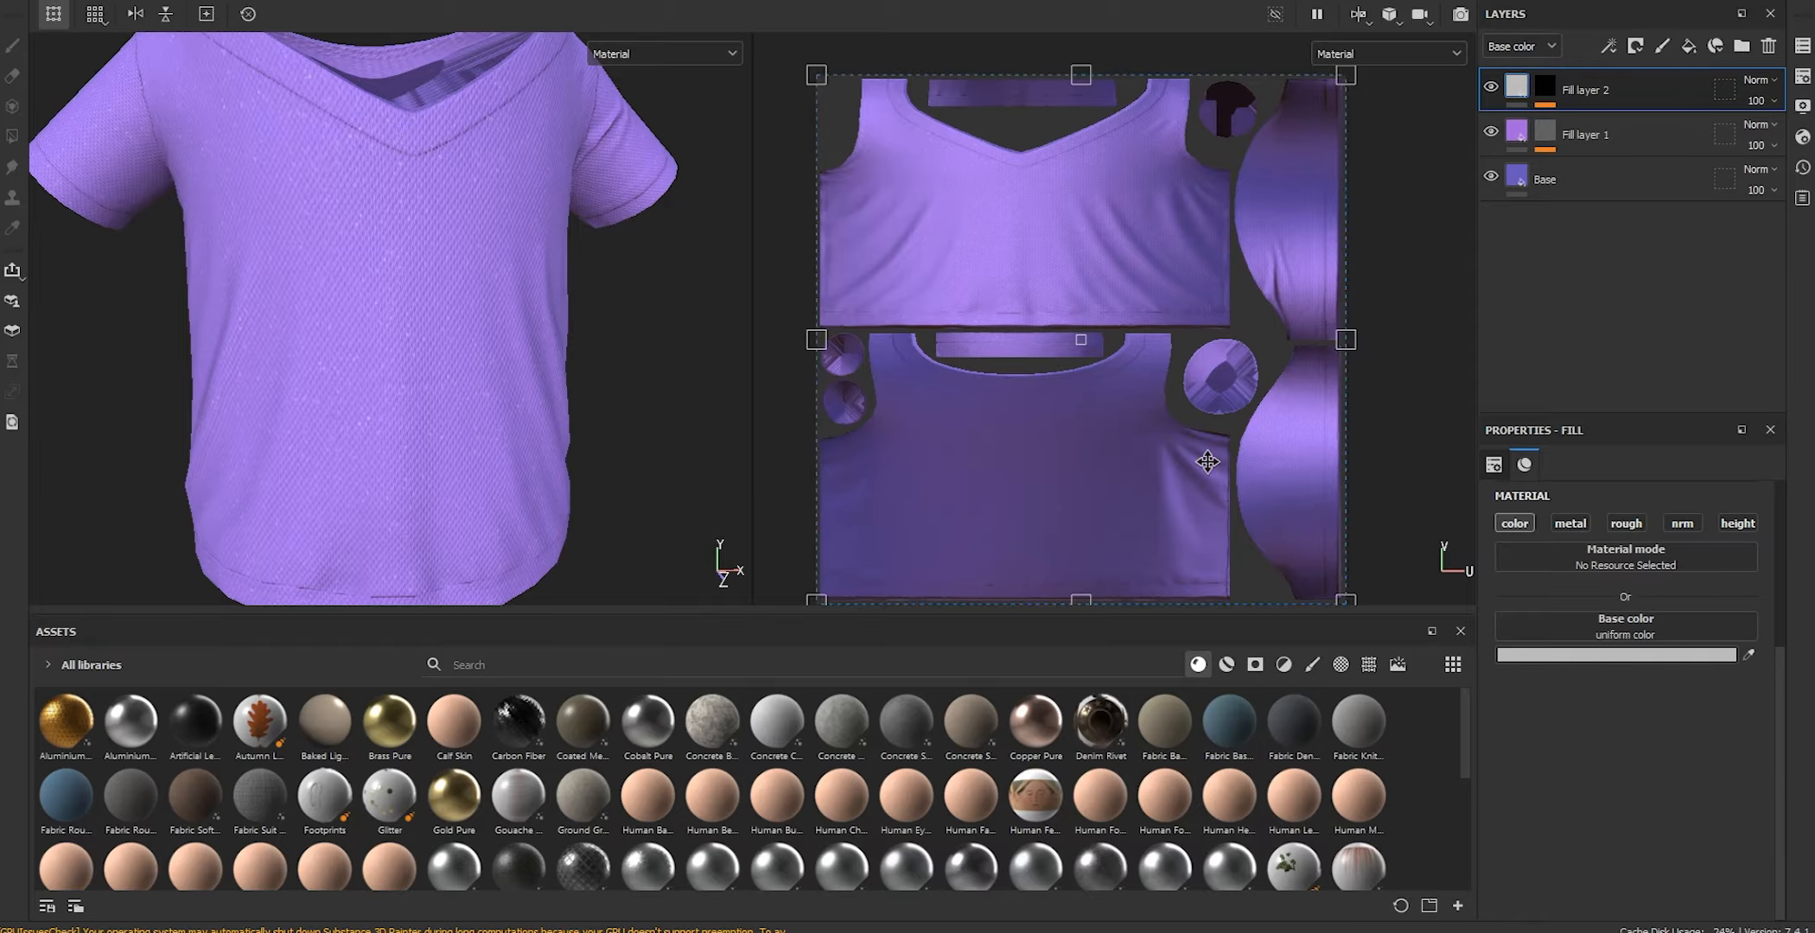
Set Fill layer 2's base colour to light purple CF9BFF
scroll(376, 210, up, 3)
click(1616, 655)
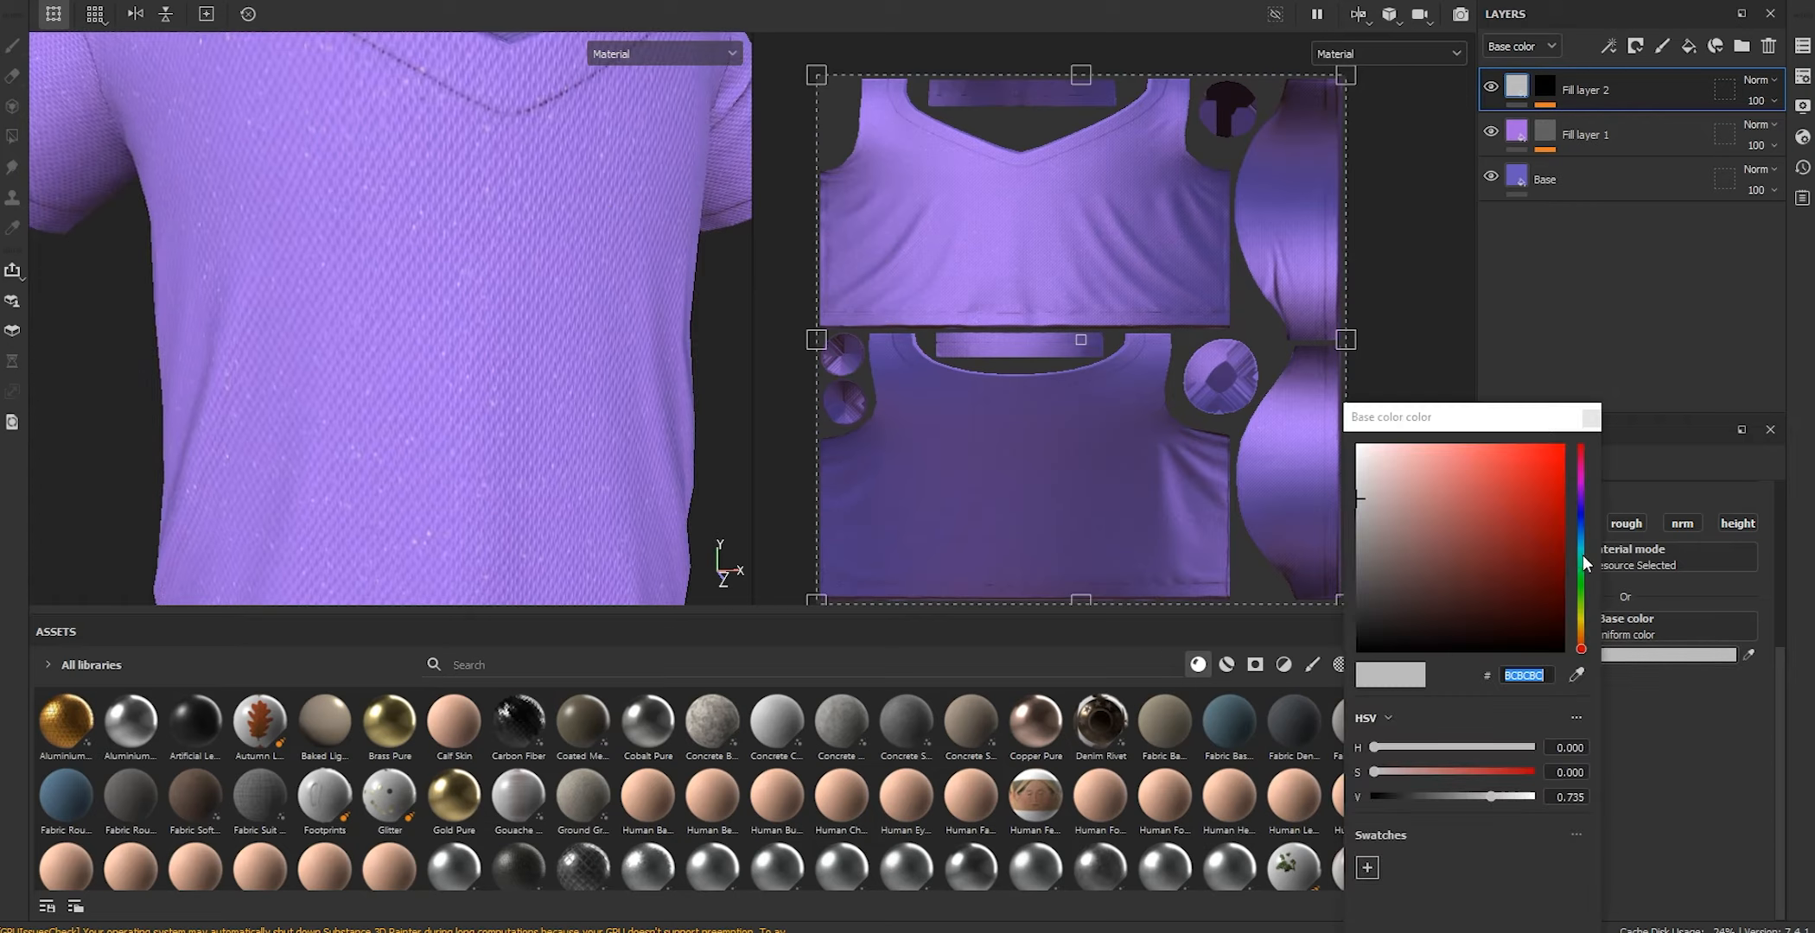
click(1584, 496)
drag(1497, 483, 1439, 425)
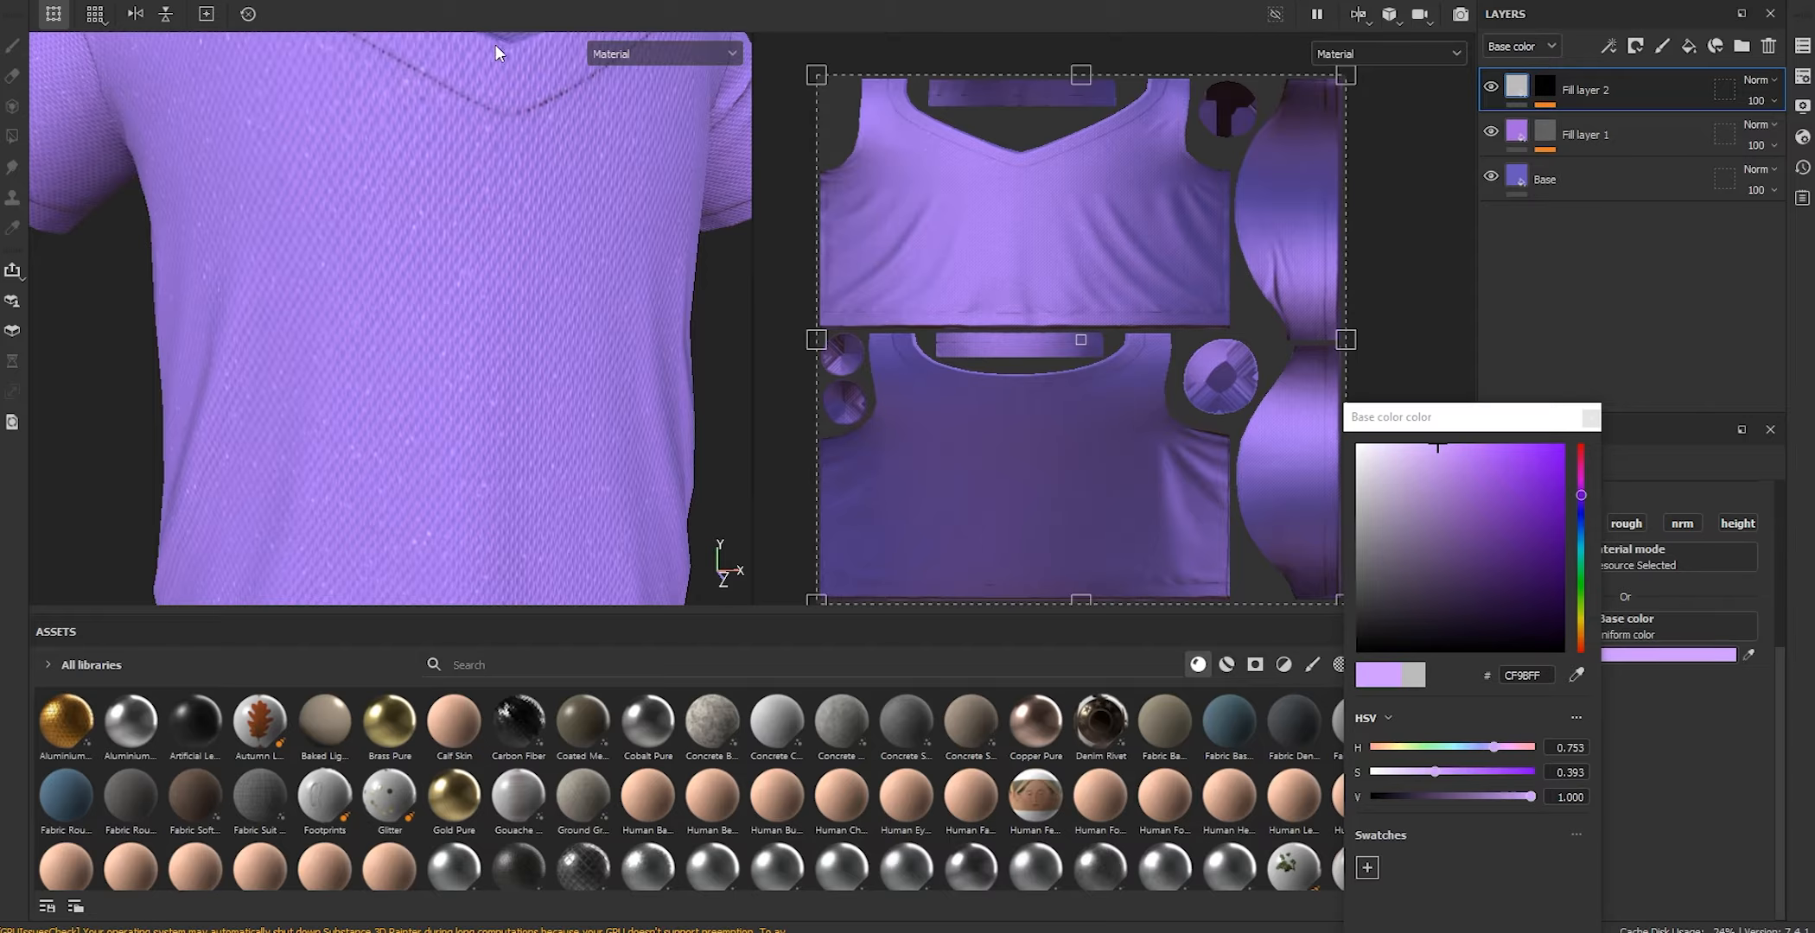
scroll(562, 206, down, 2)
click(1590, 417)
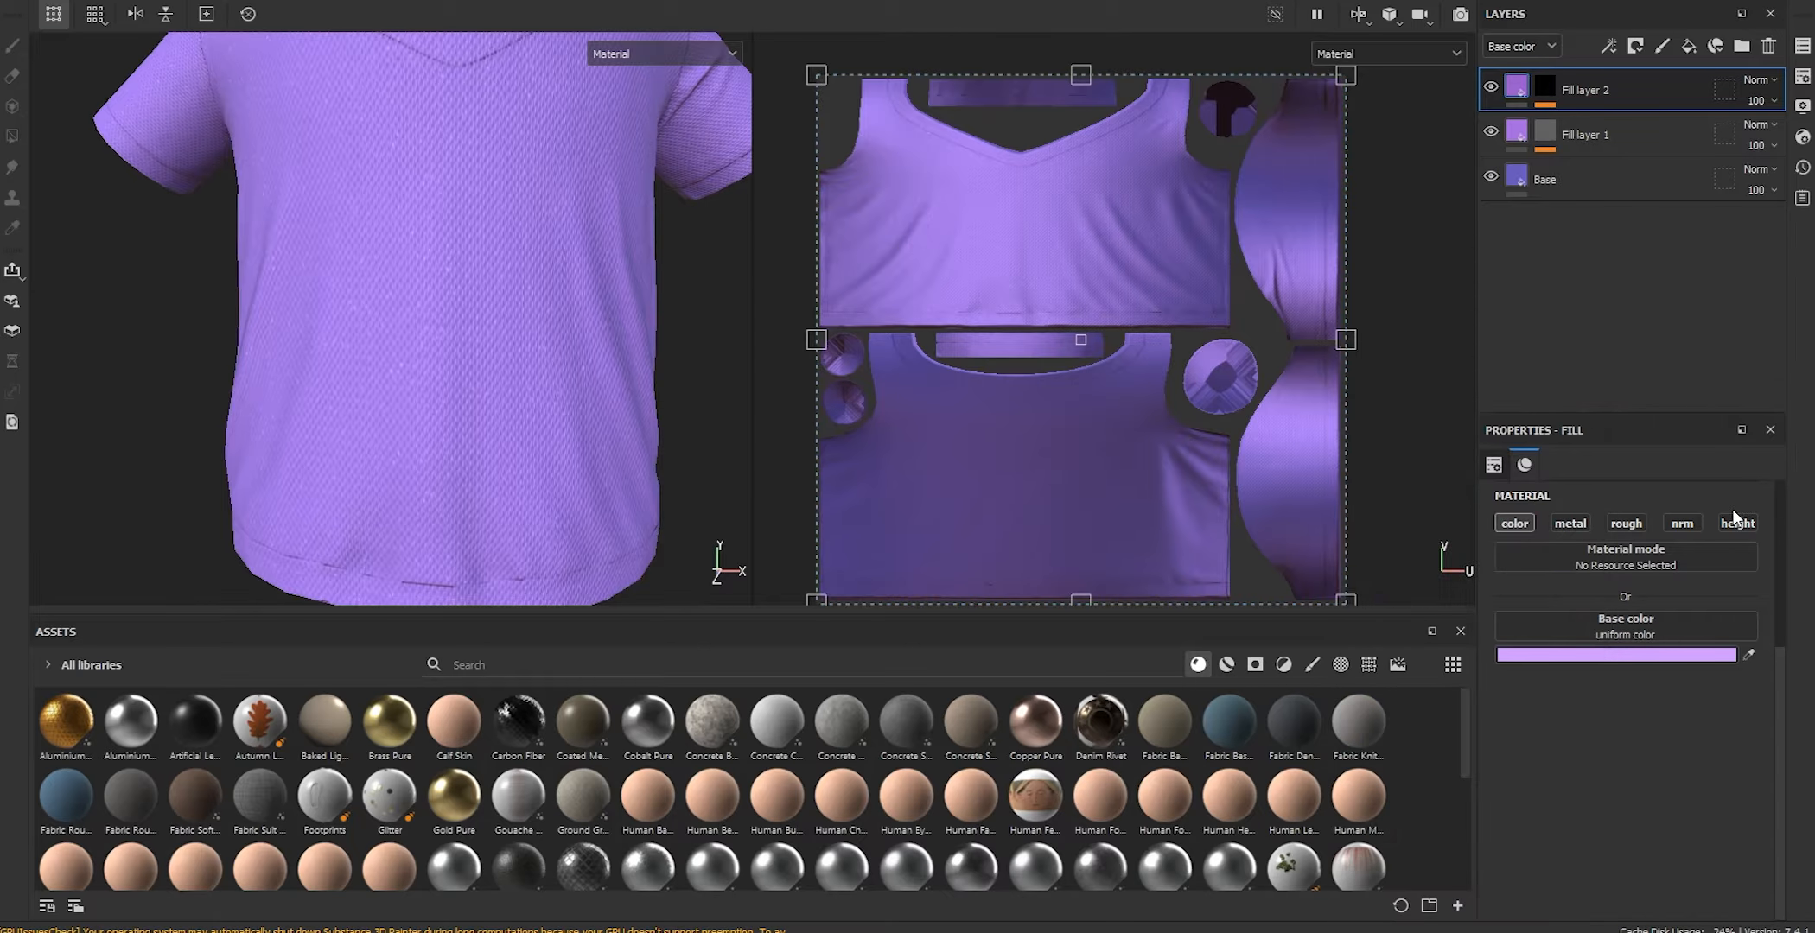
Enable the height channel on Fill layer 2, set it to about 0.066 and check the specks on the shirt
drag(1612, 742, 1631, 739)
scroll(523, 377, down, 5)
scroll(559, 376, up, 1)
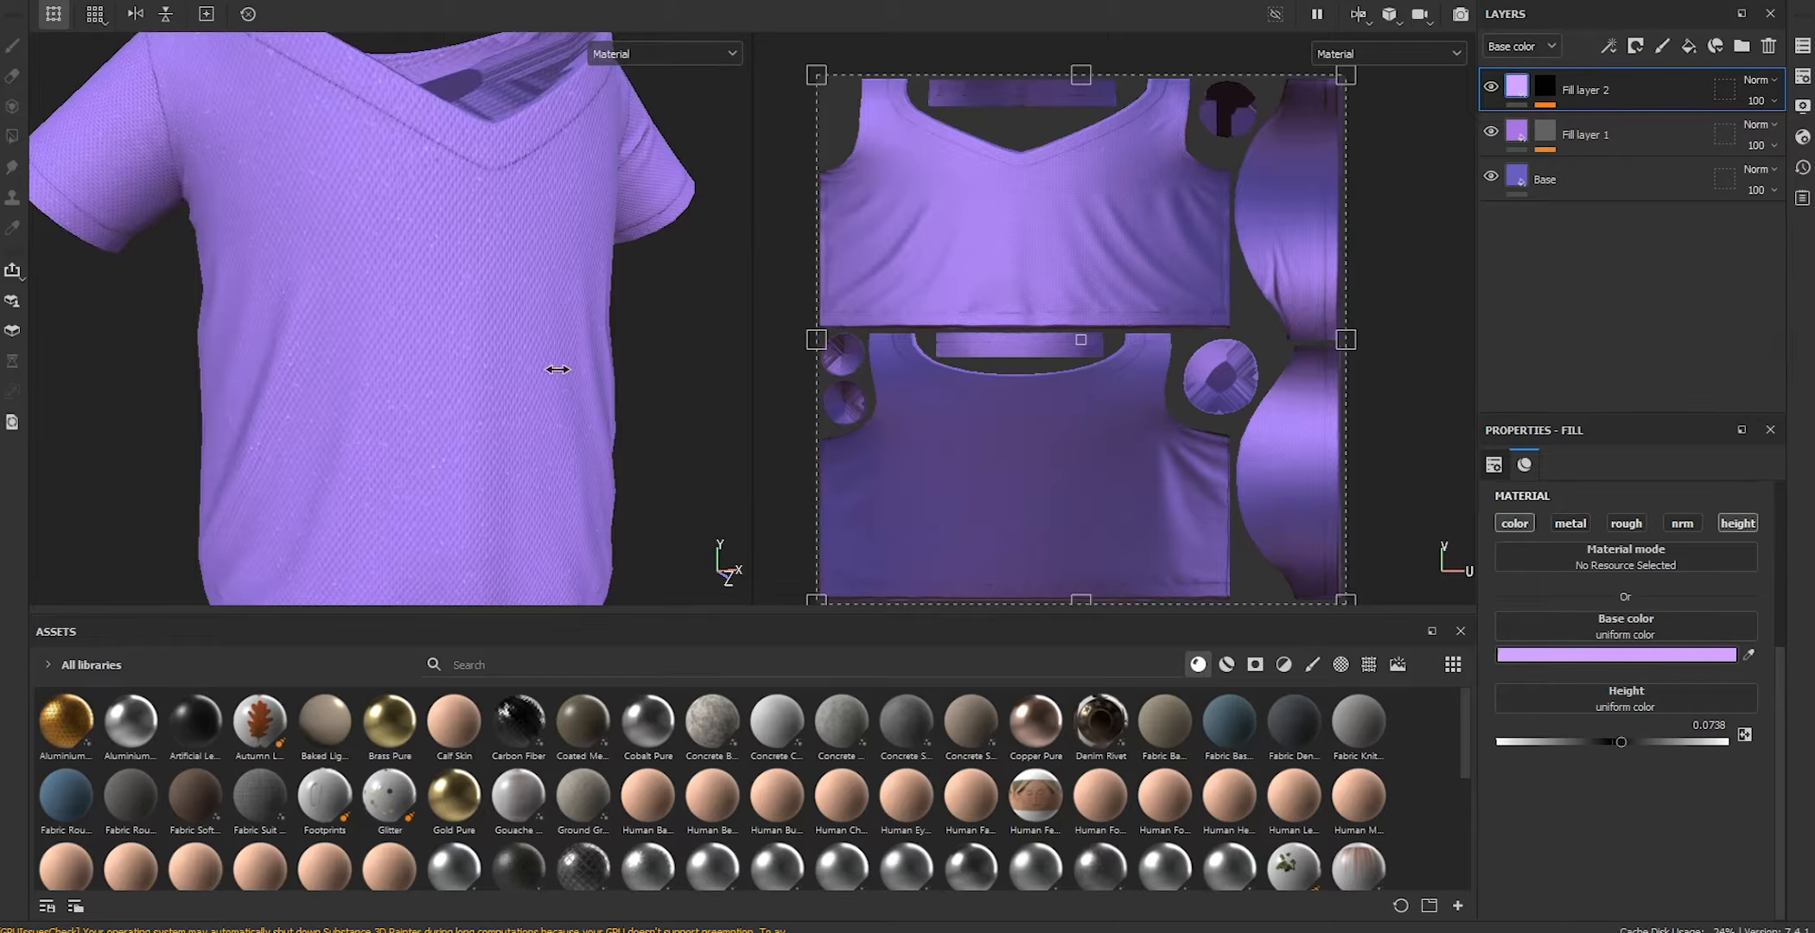
key(Tab)
key(Tab)
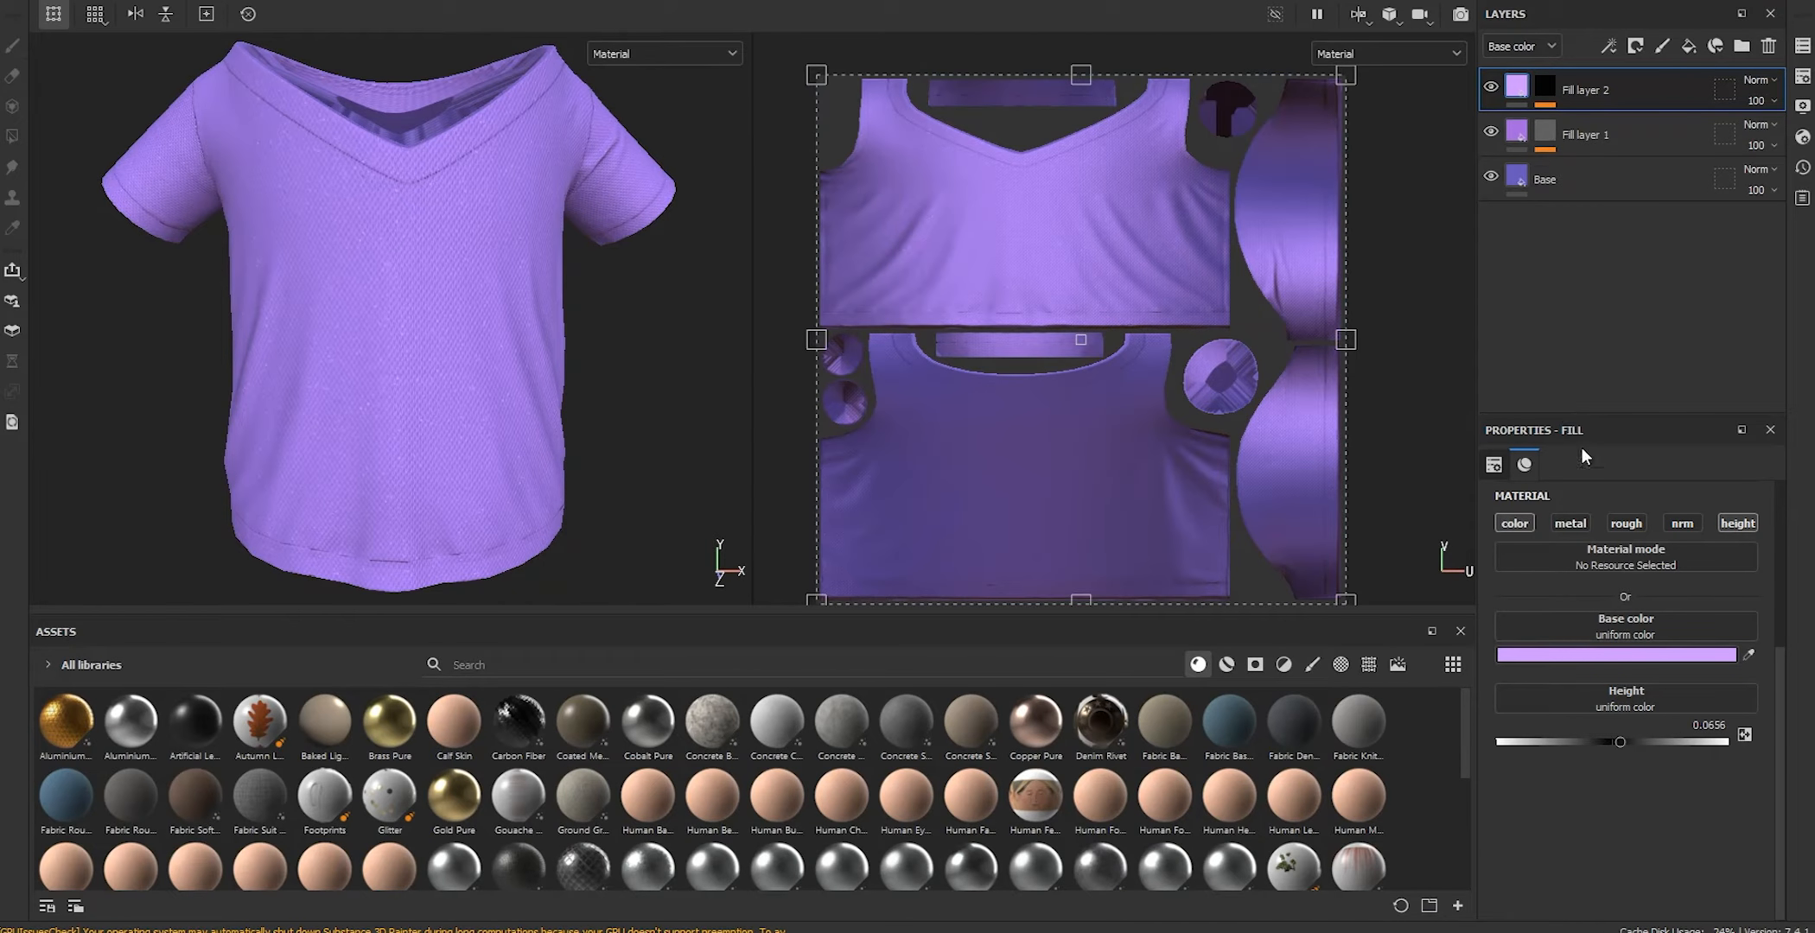
Add a fill layer above Fill layer 2 and give it a bitmap mask using the Grunge Scratches Rough texture
click(1686, 48)
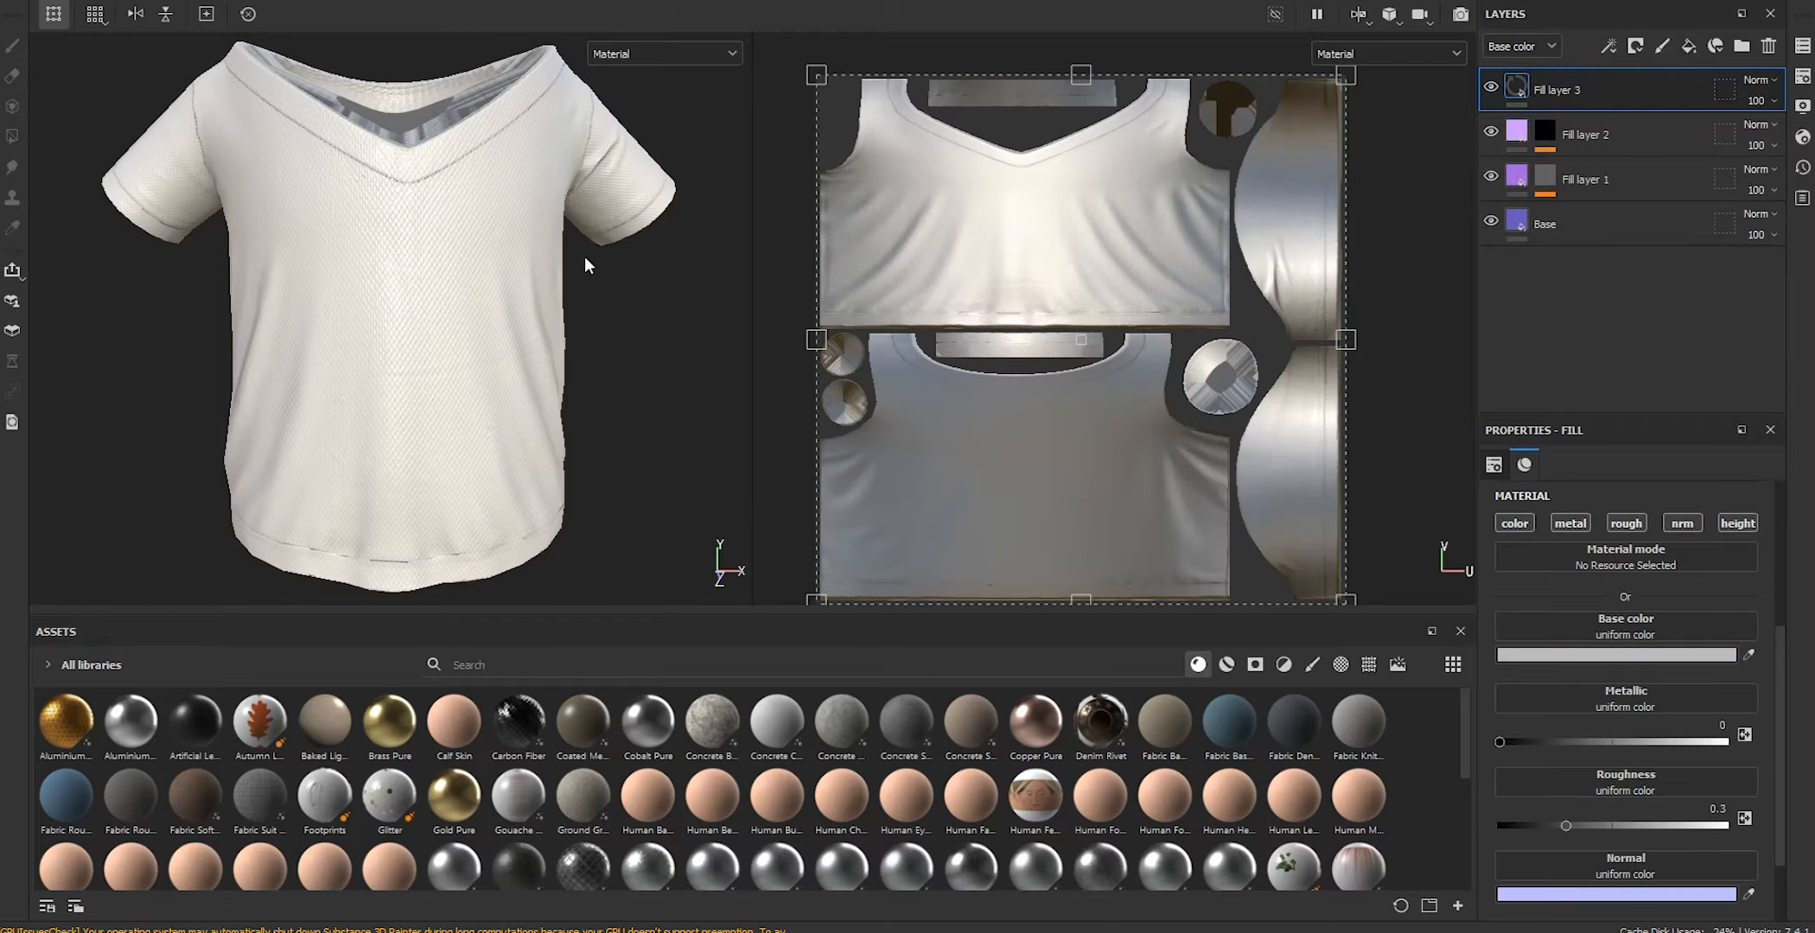
right_click(1590, 84)
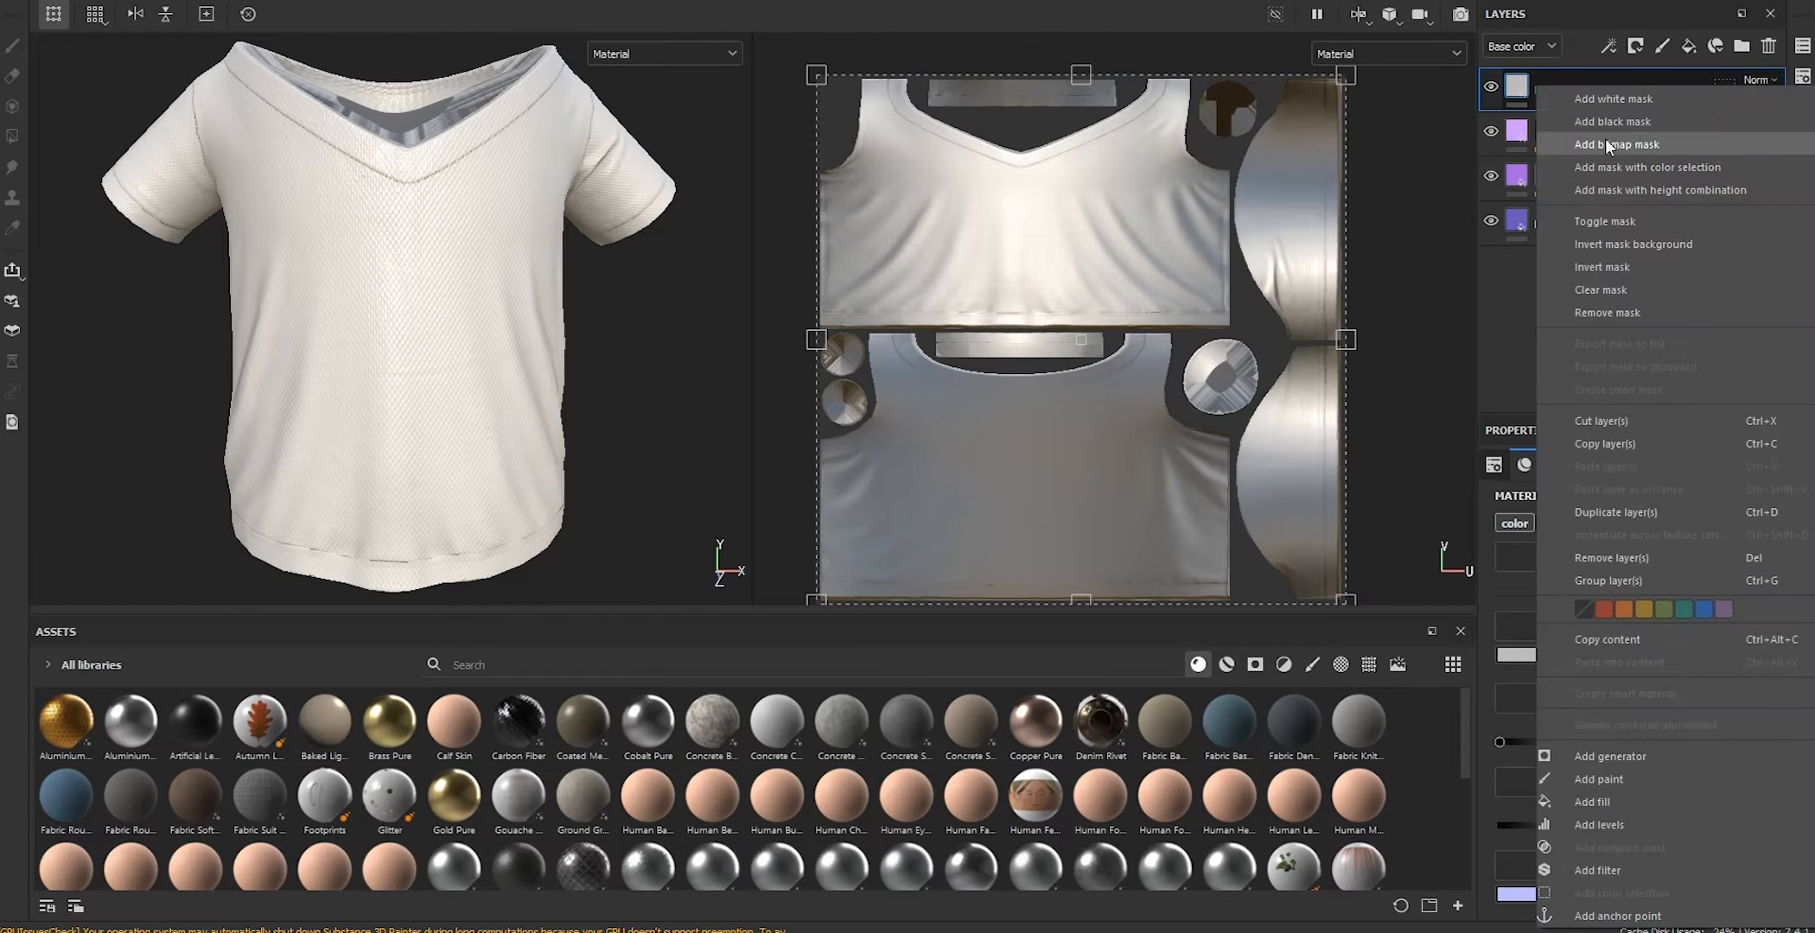
click(1603, 138)
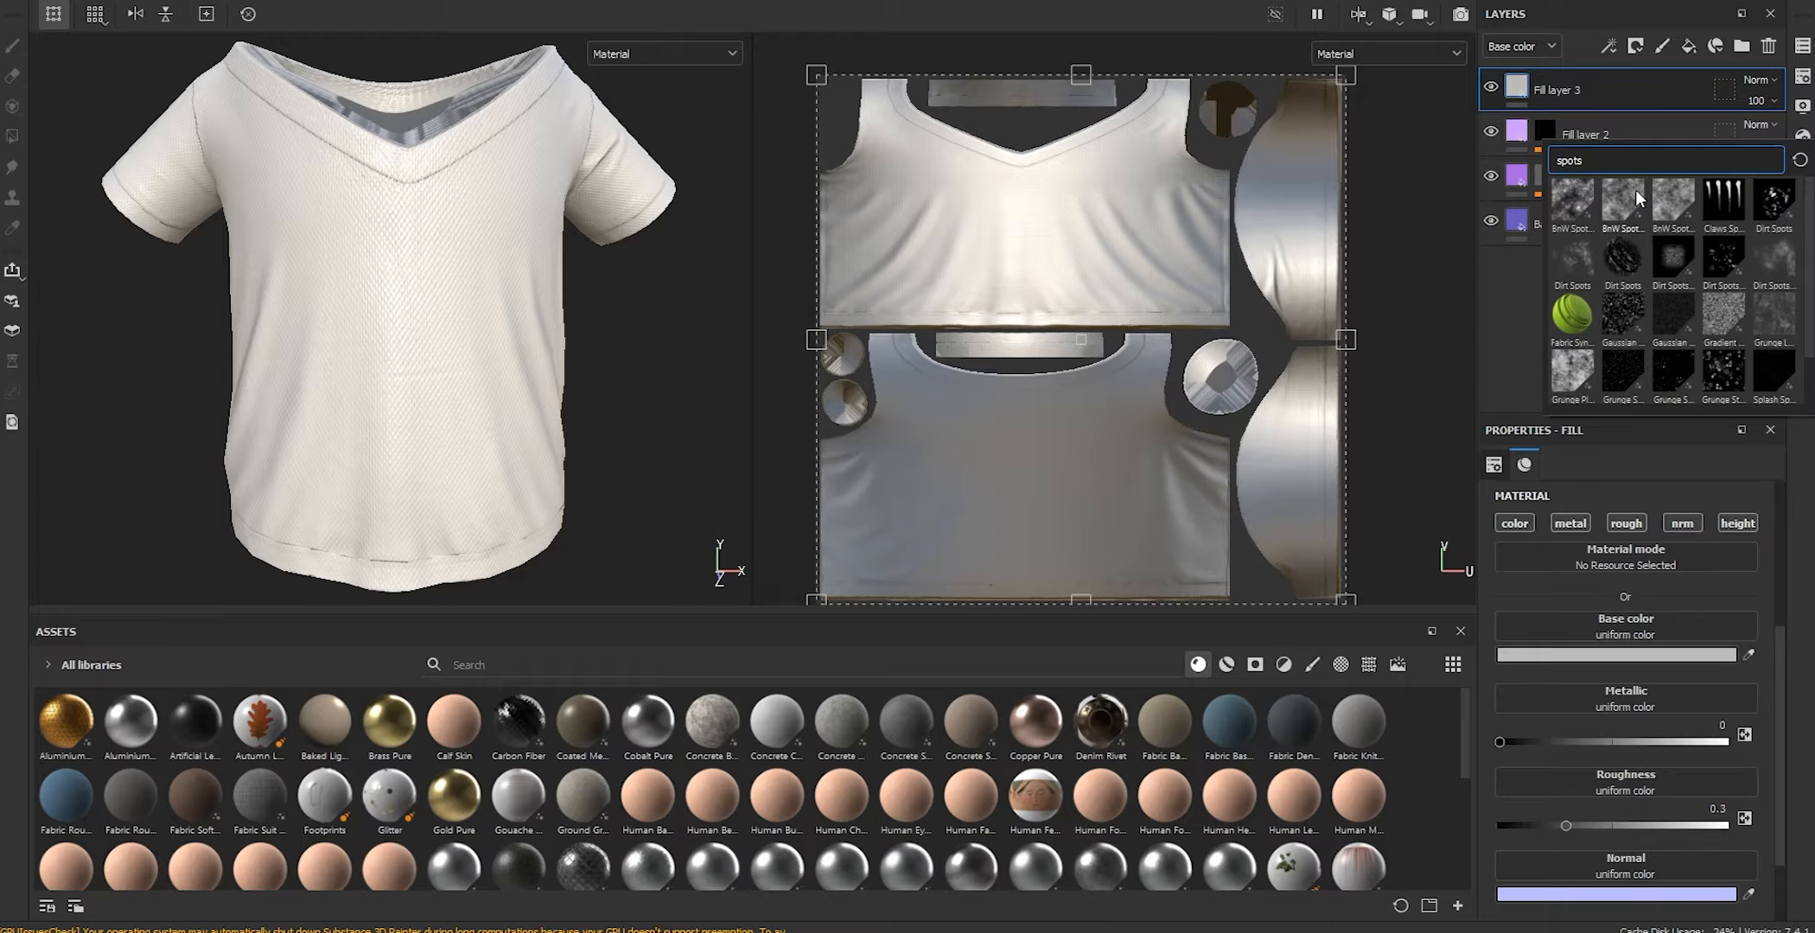
key(ctrl+a)
text(scratches)
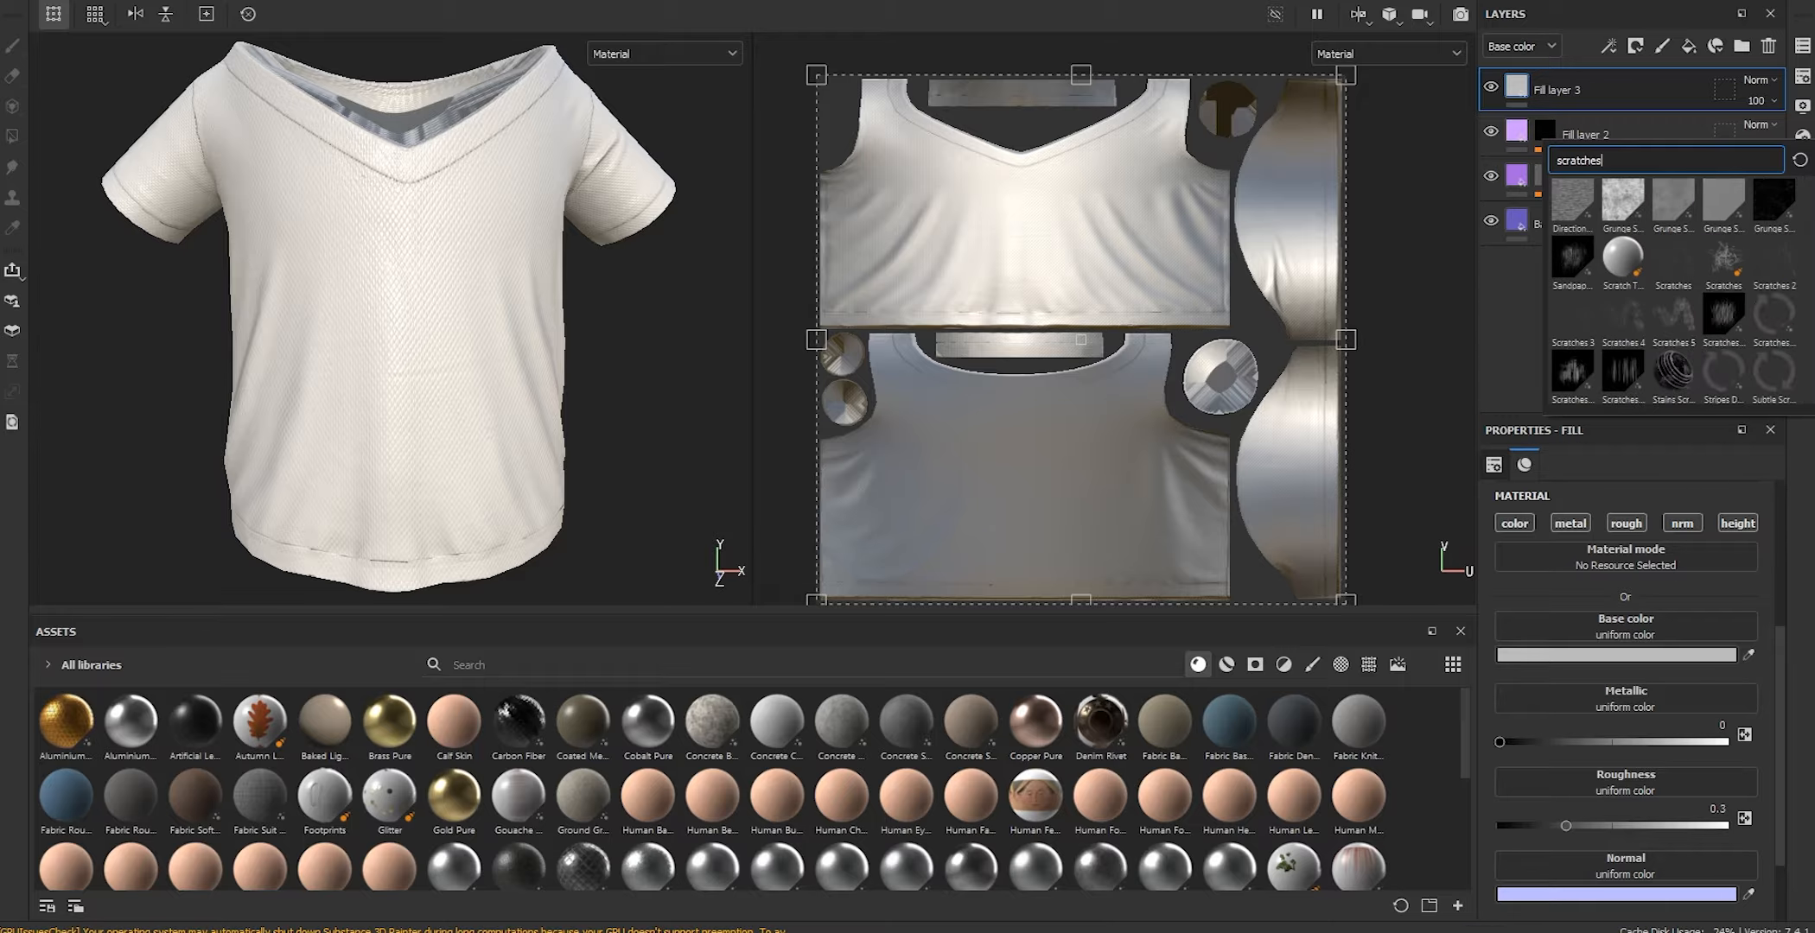
click(1755, 207)
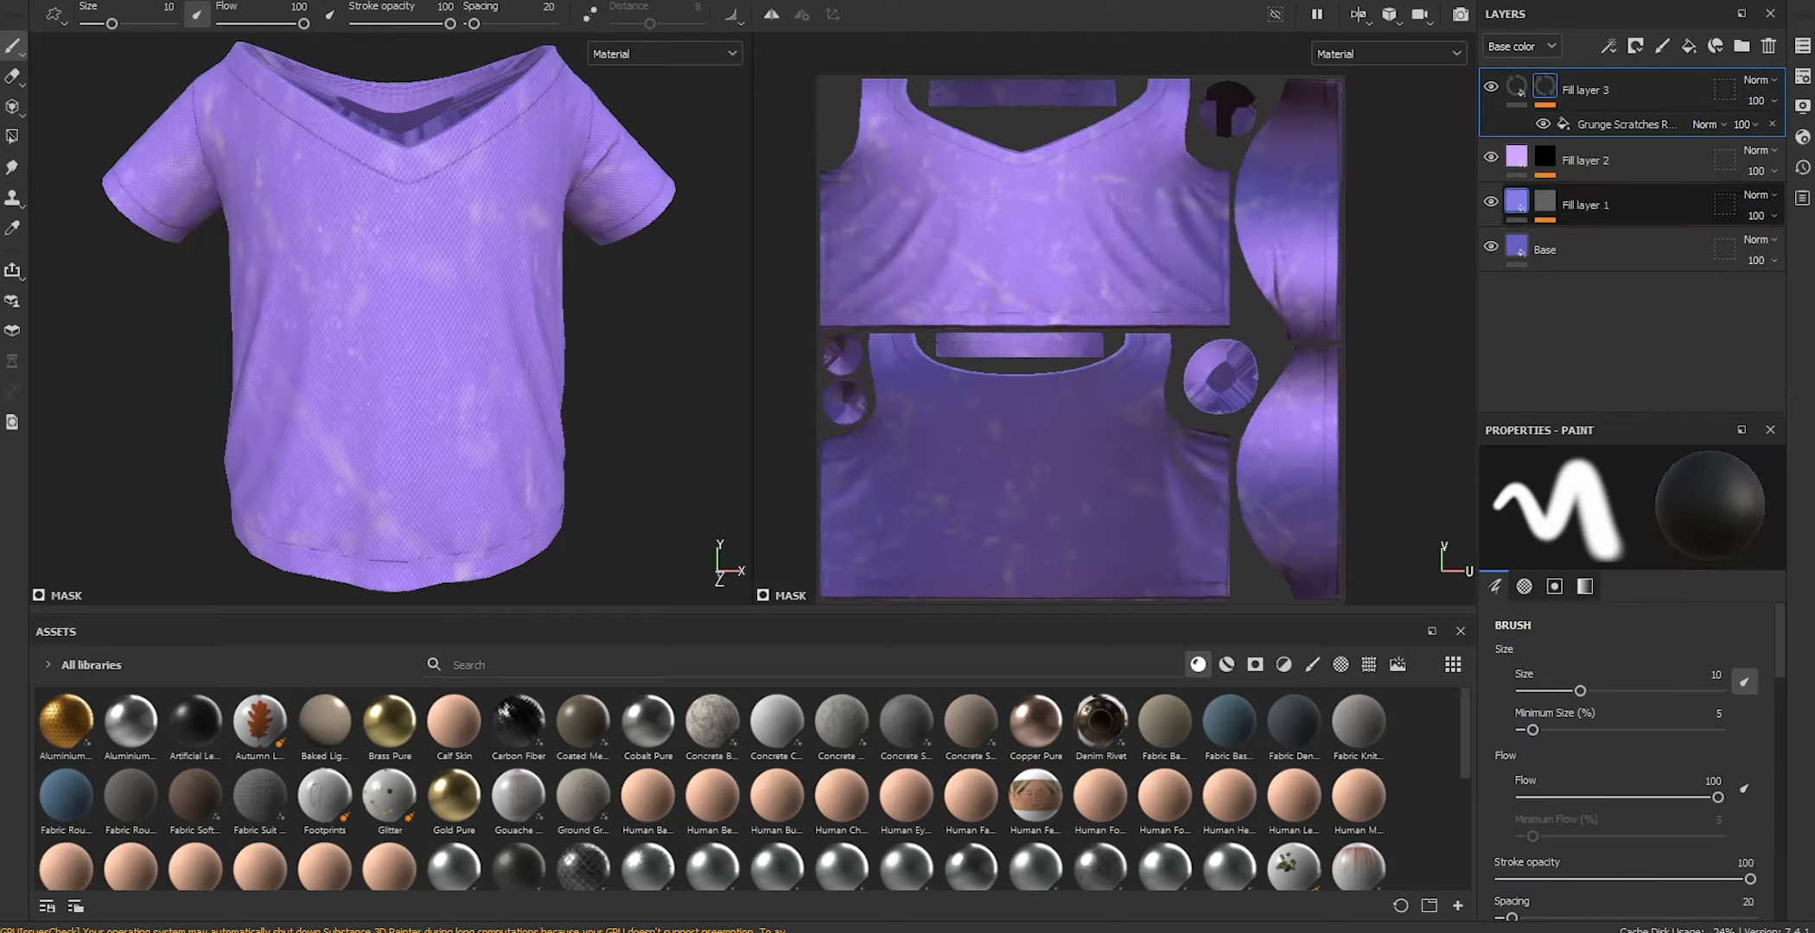
Increase the Grunge Scratches Rough mask's UV scale, set scratch tiling to 3 and blur to 0.48, and reduce the scratch width
click(1611, 126)
scroll(1615, 605, up, 4)
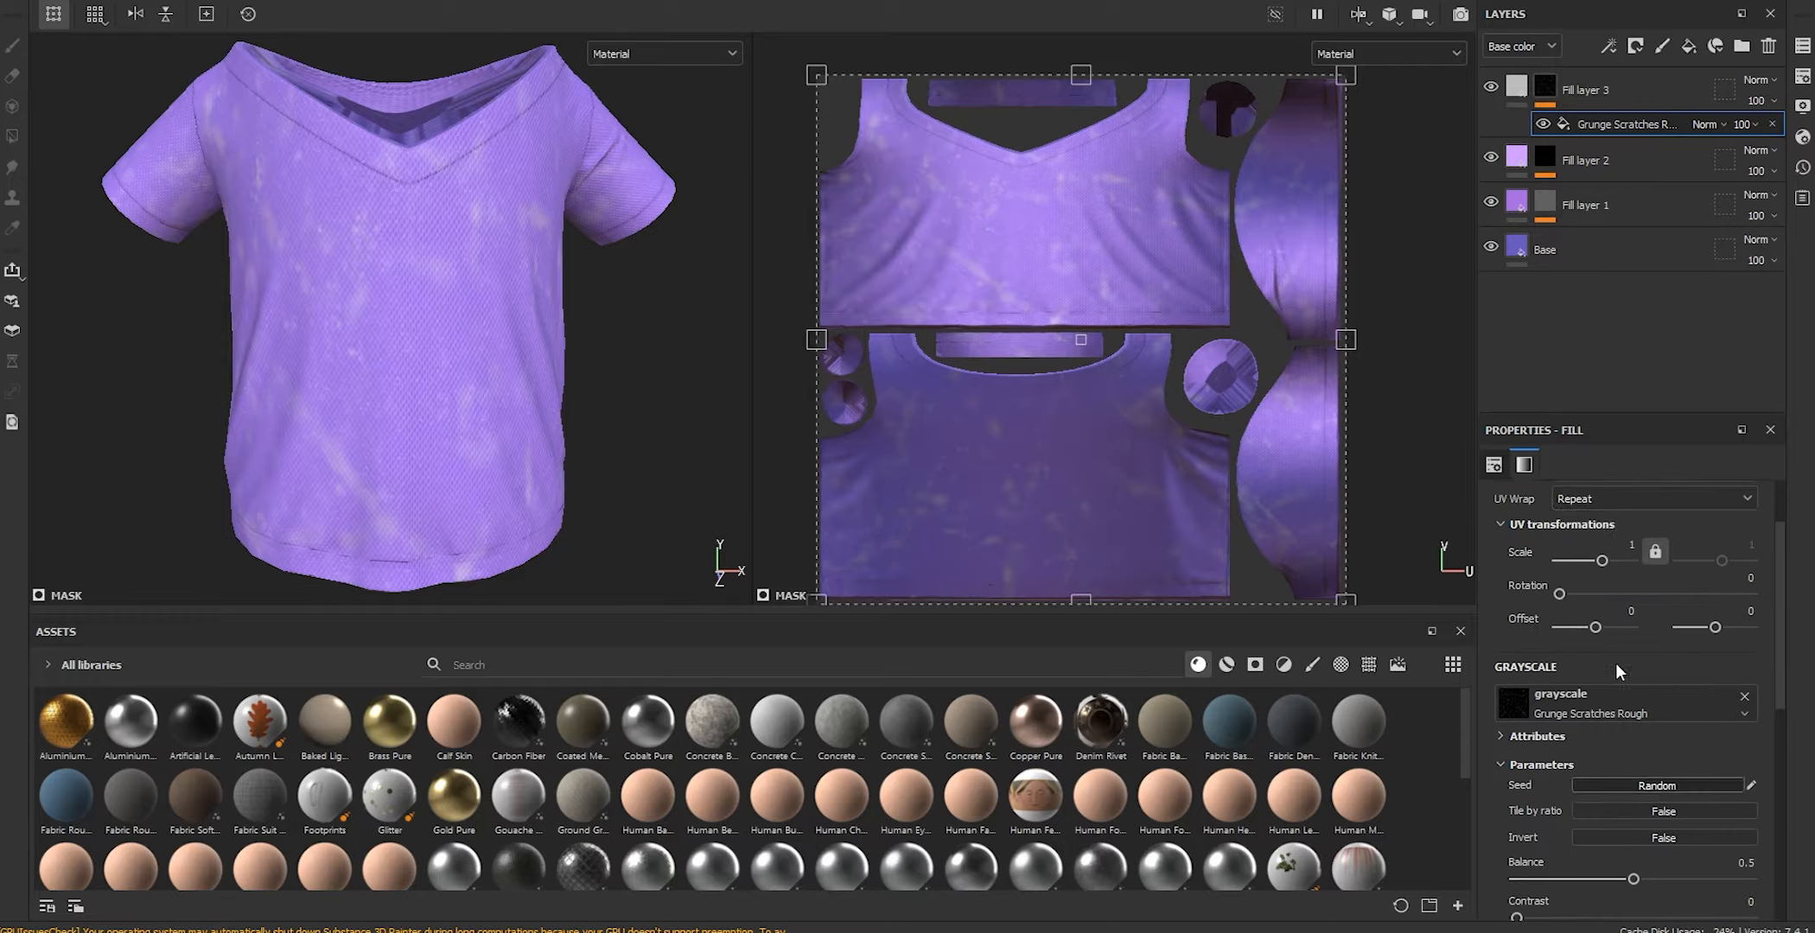
drag(1600, 617, 1613, 609)
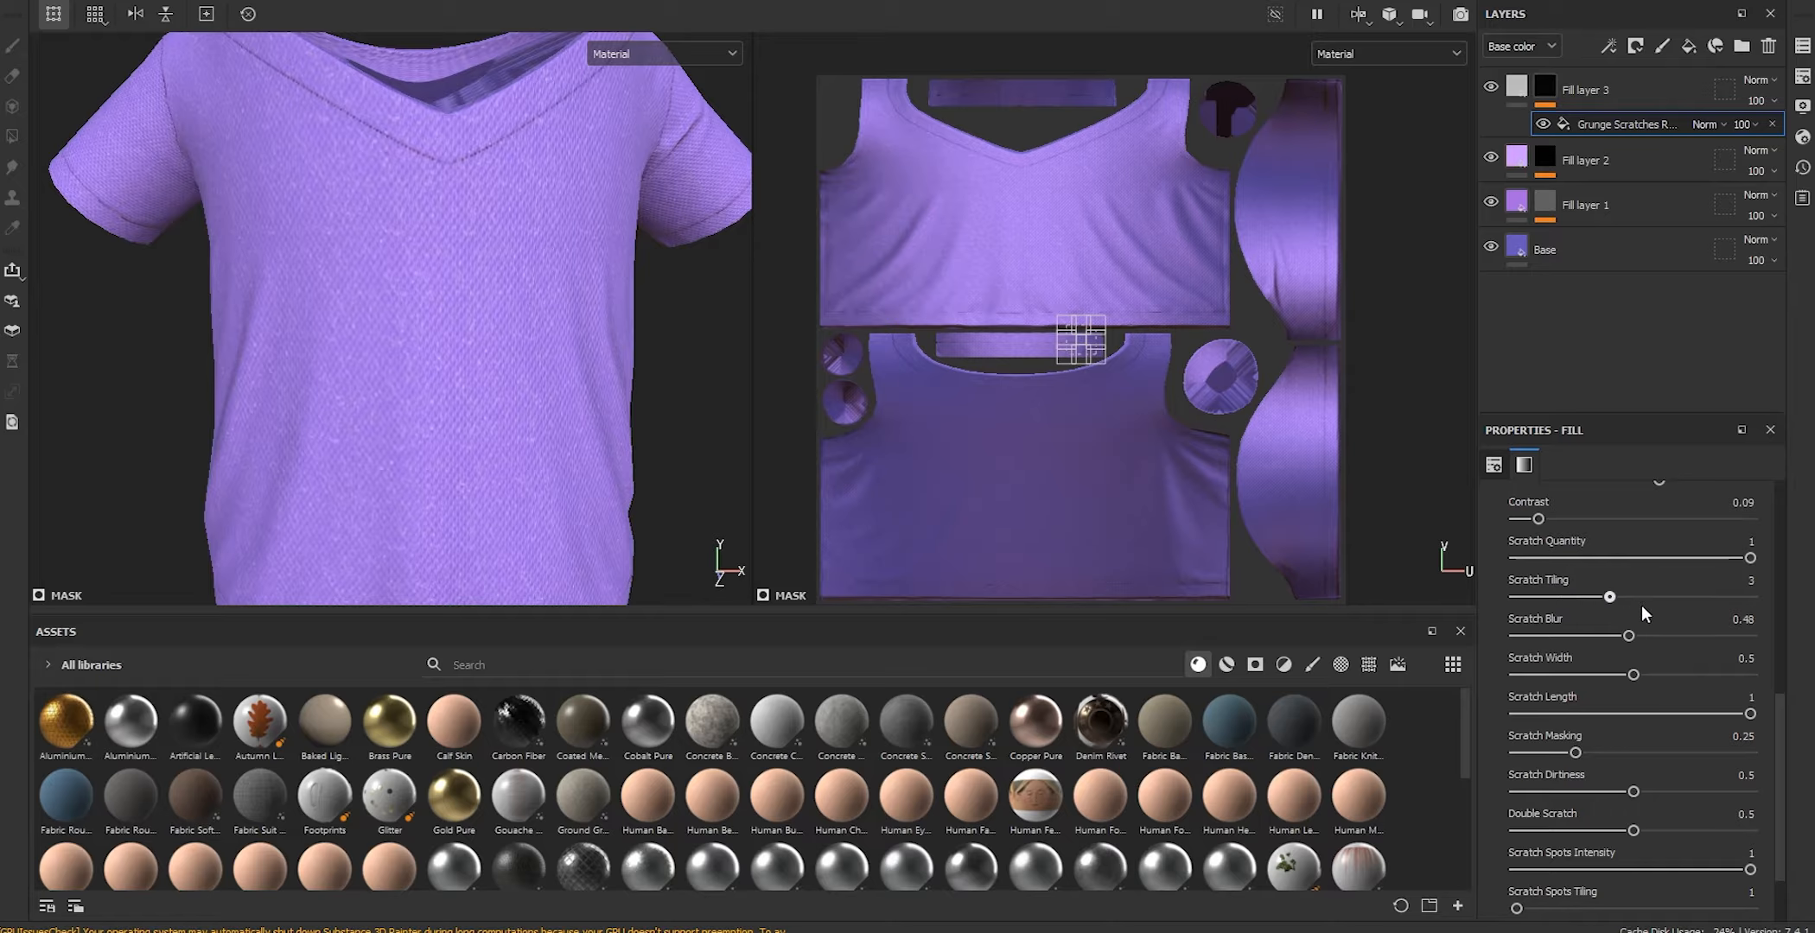
drag(1633, 674, 1588, 664)
scroll(325, 231, down, 3)
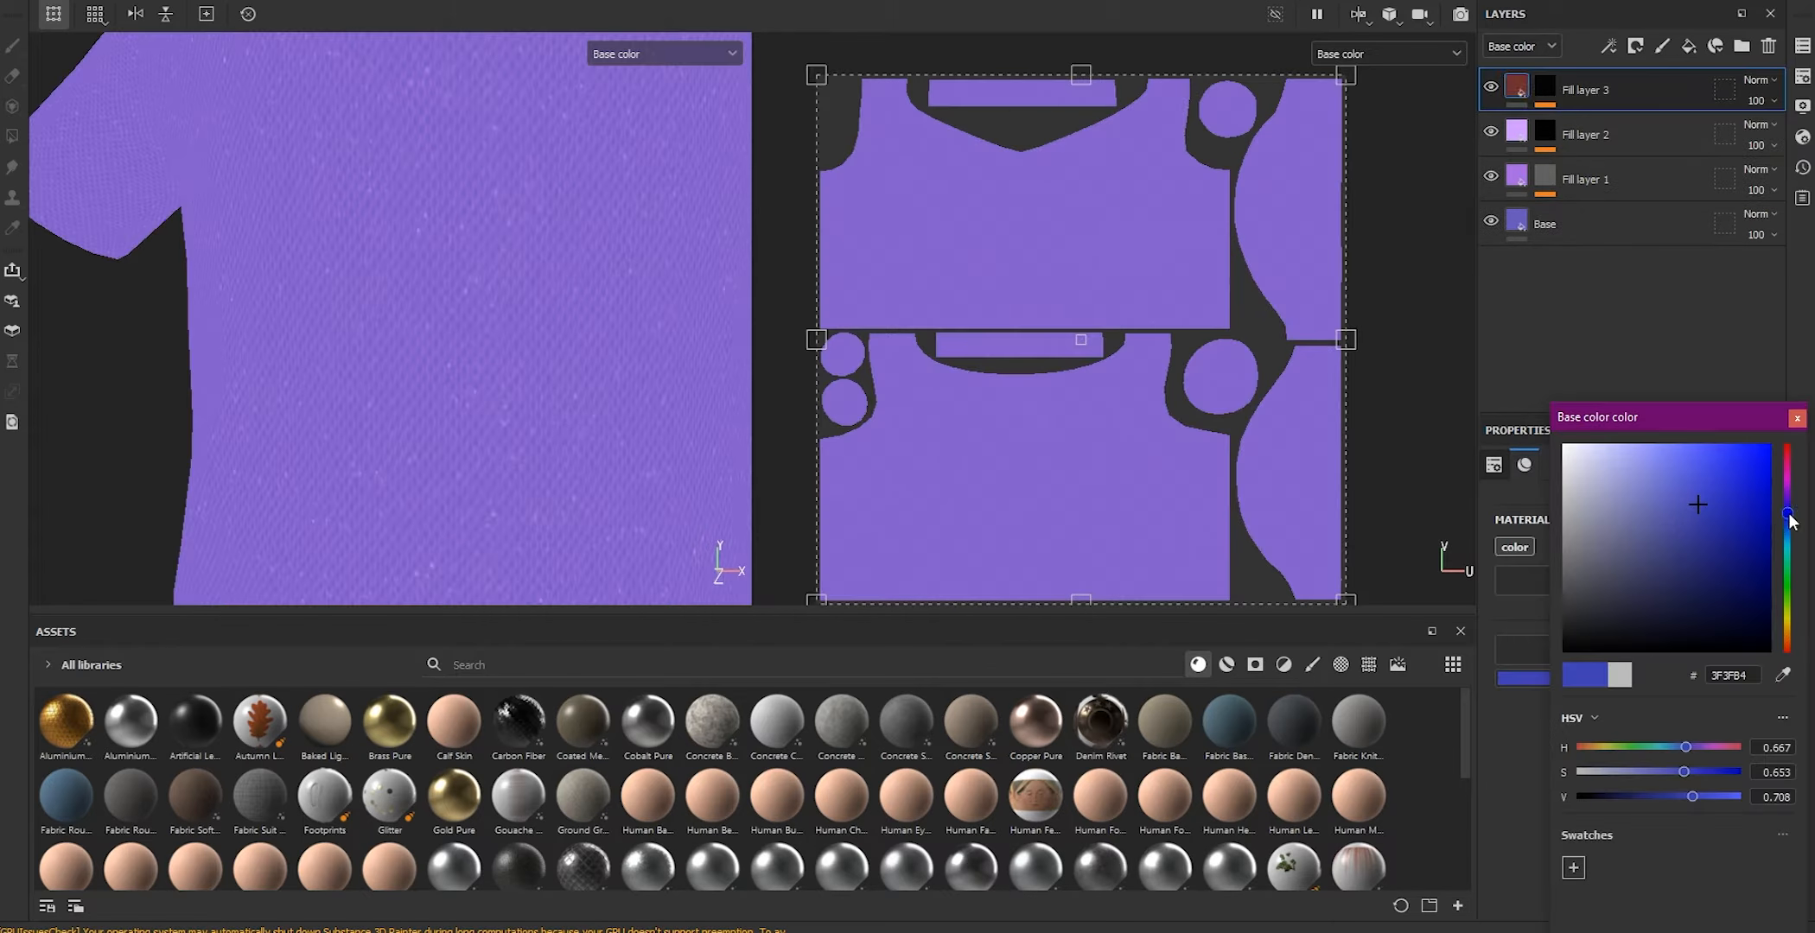
Set Fill layer 3's base colour to light blue BDC6FF and its opacity to 45, and return the viewport to Material display
drag(1743, 518, 1787, 518)
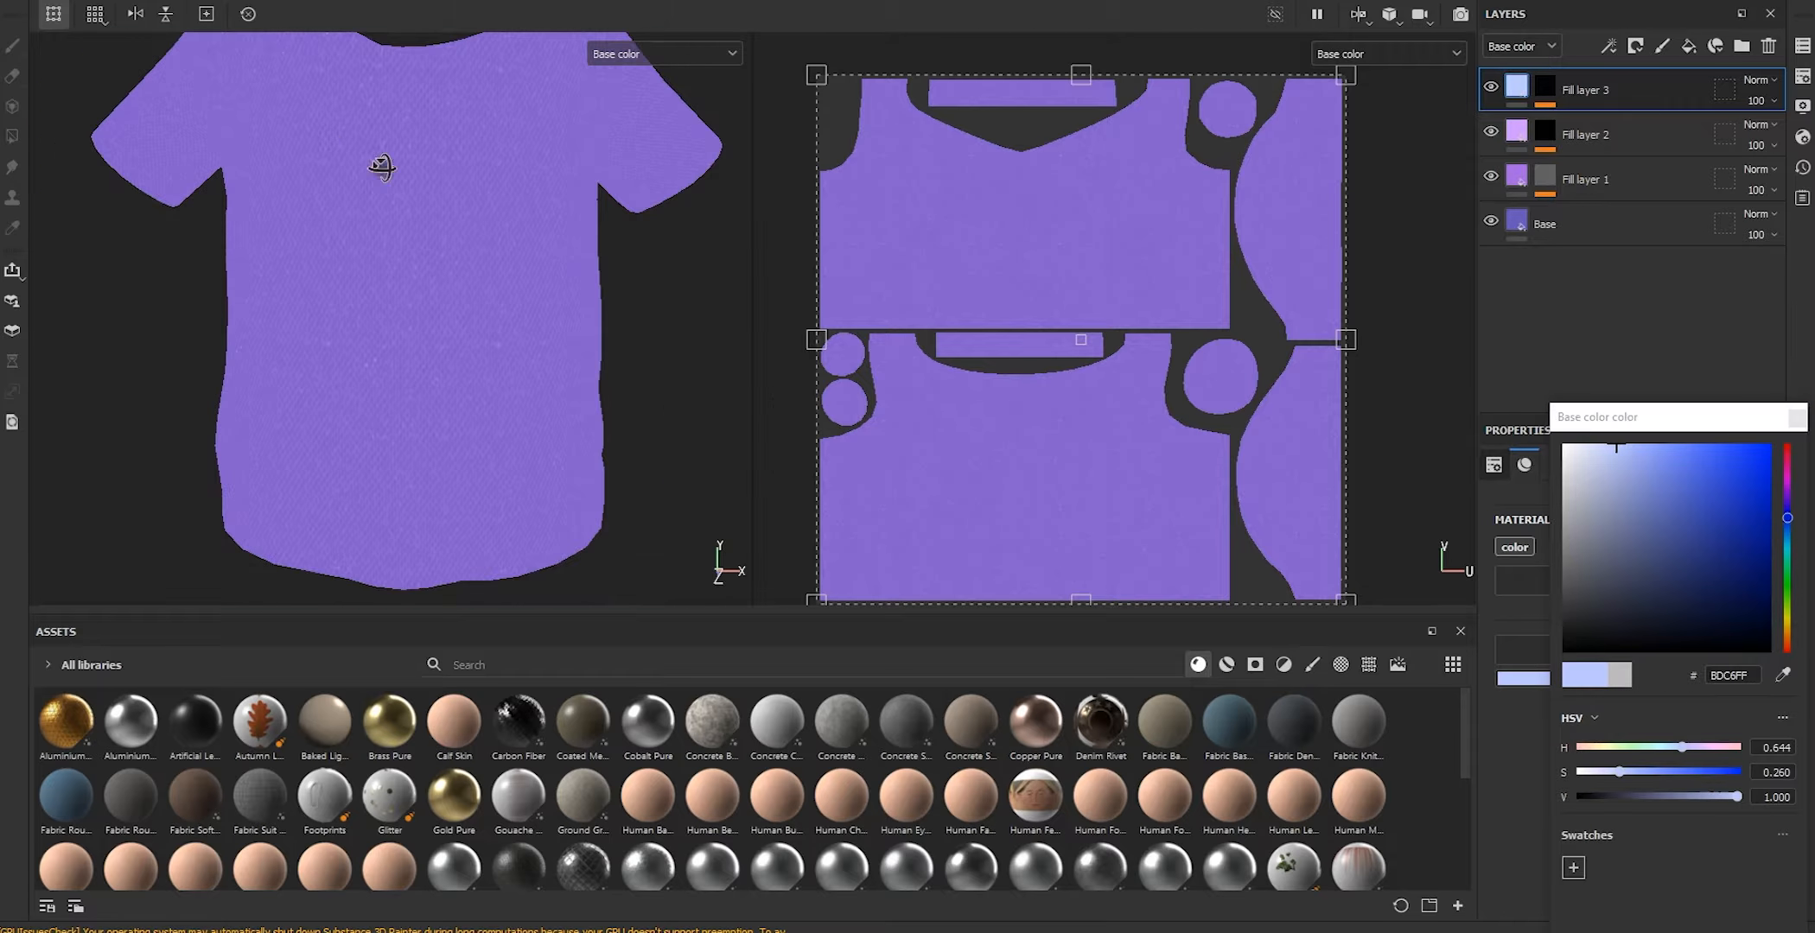
alt+drag(381, 167, 396, 162)
click(635, 57)
click(637, 98)
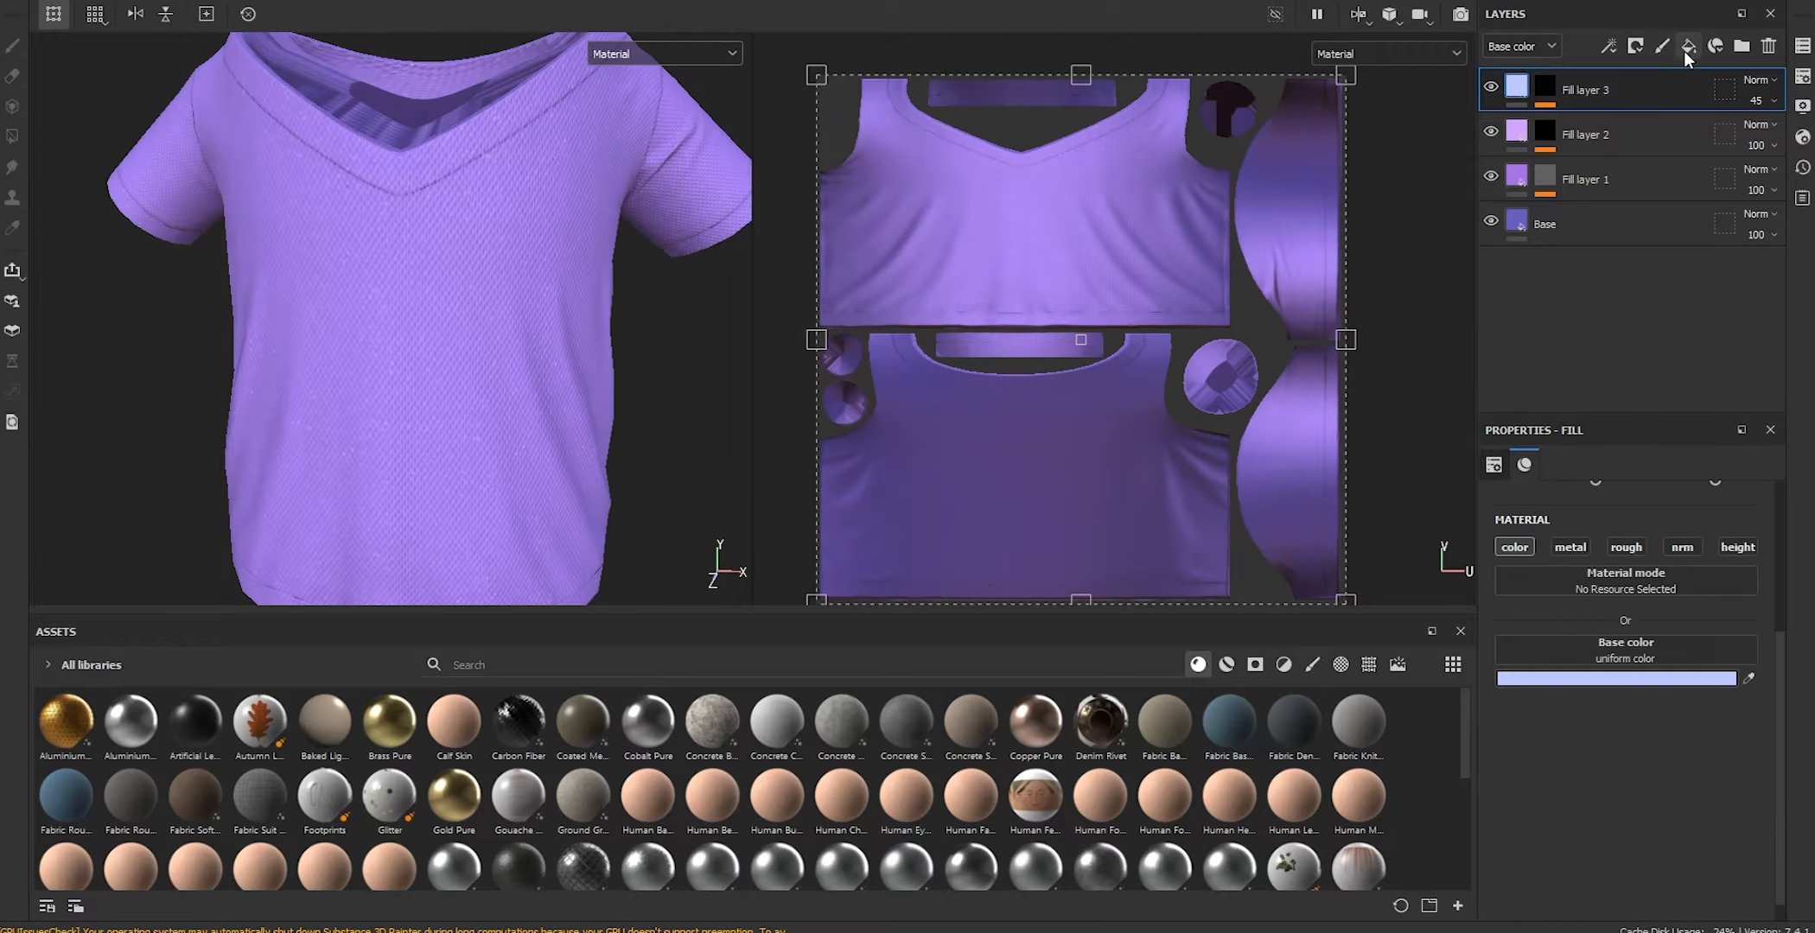
Add a new fill layer above Fill layer 3 and frame the whole shirt
click(1688, 49)
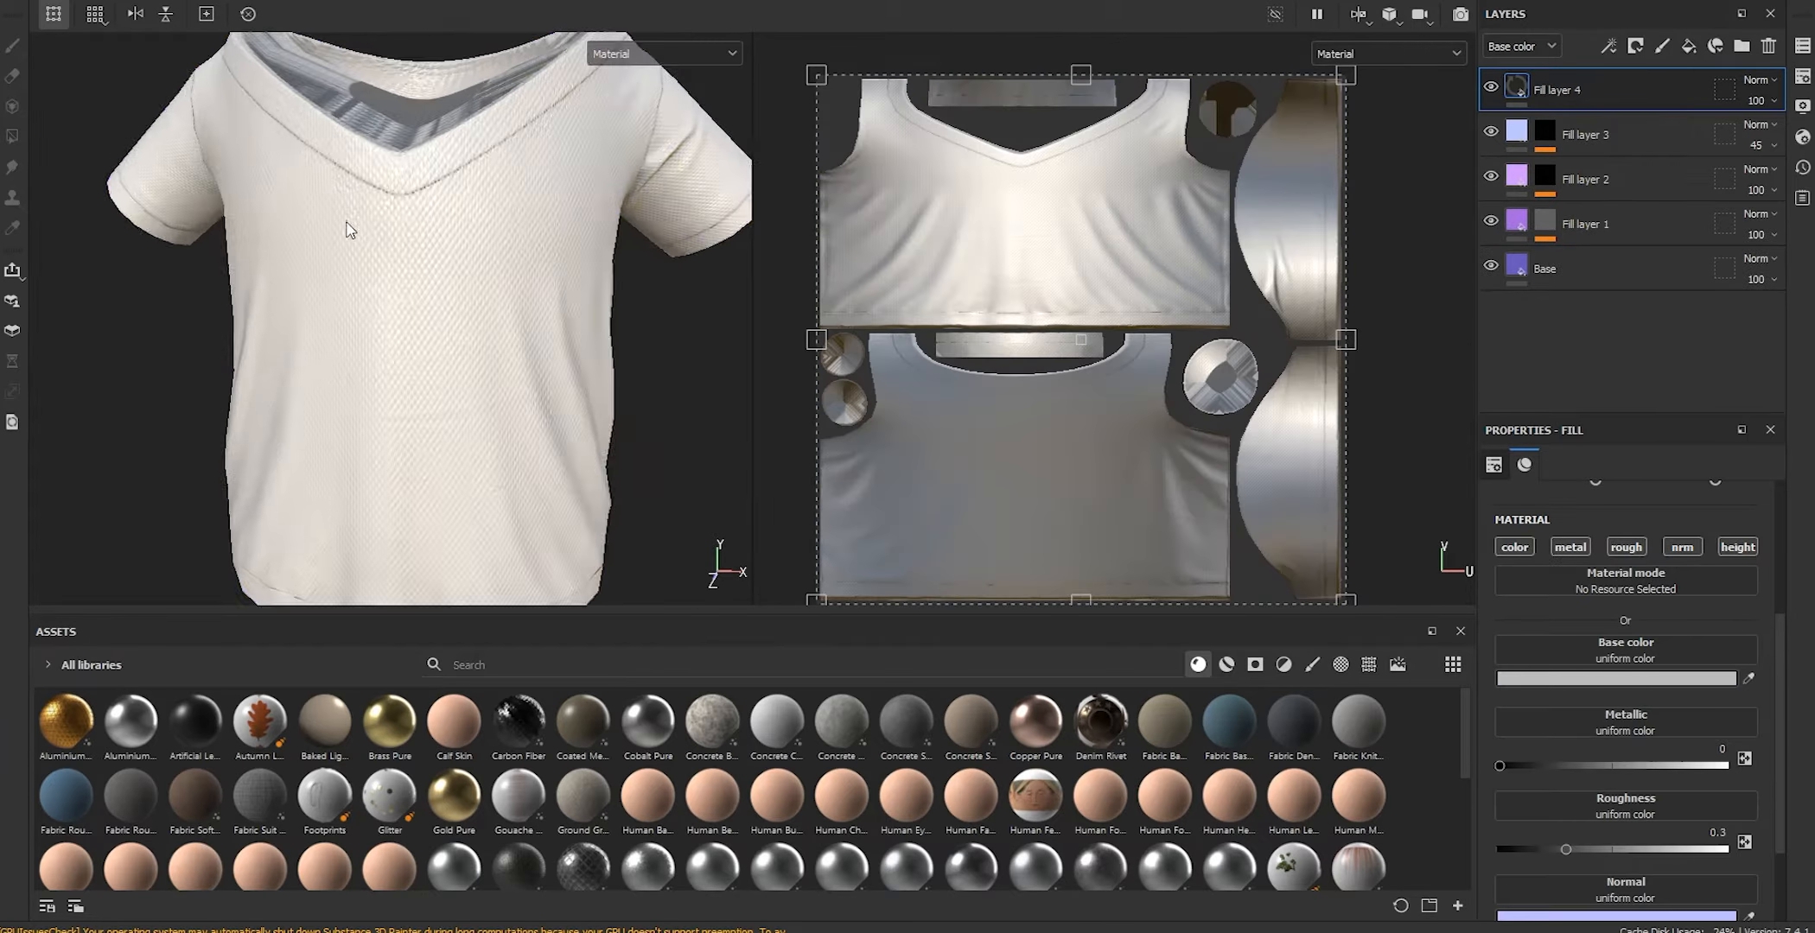
alt+right_drag(346, 222, 305, 264)
alt+drag(304, 264, 333, 260)
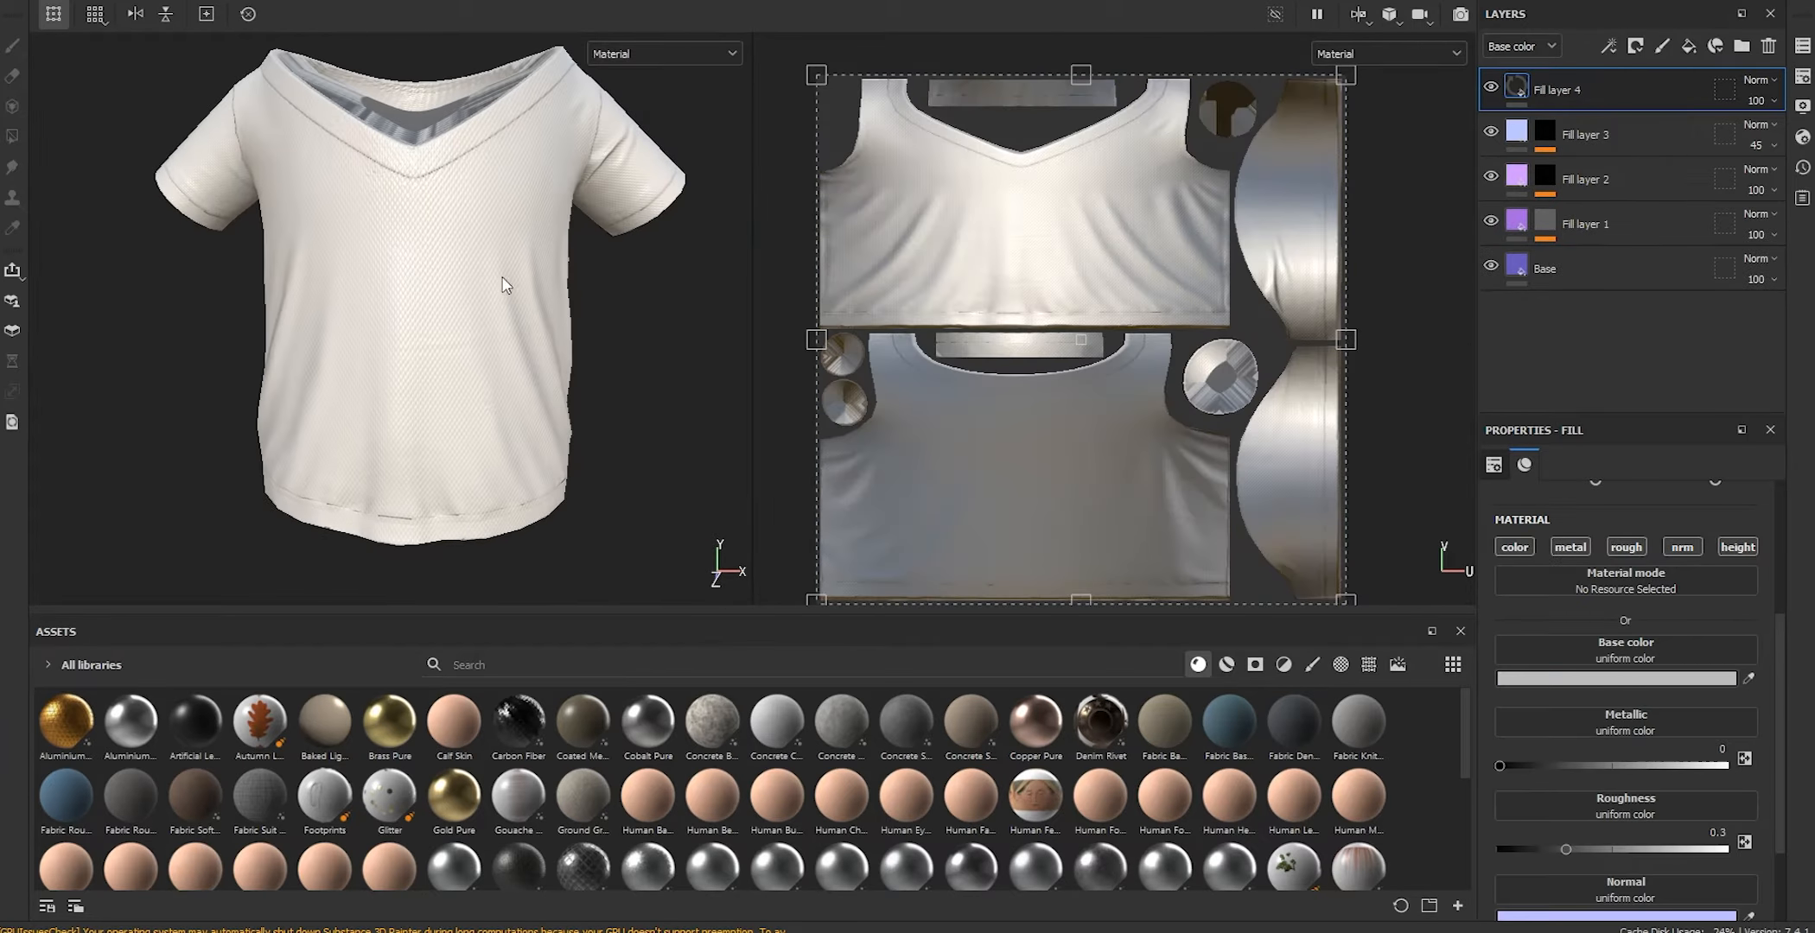
Give Fill layer 4 a bitmap mask using the V_neck_curve map
right_click(1721, 87)
click(1667, 89)
click(1585, 84)
right_click(1580, 77)
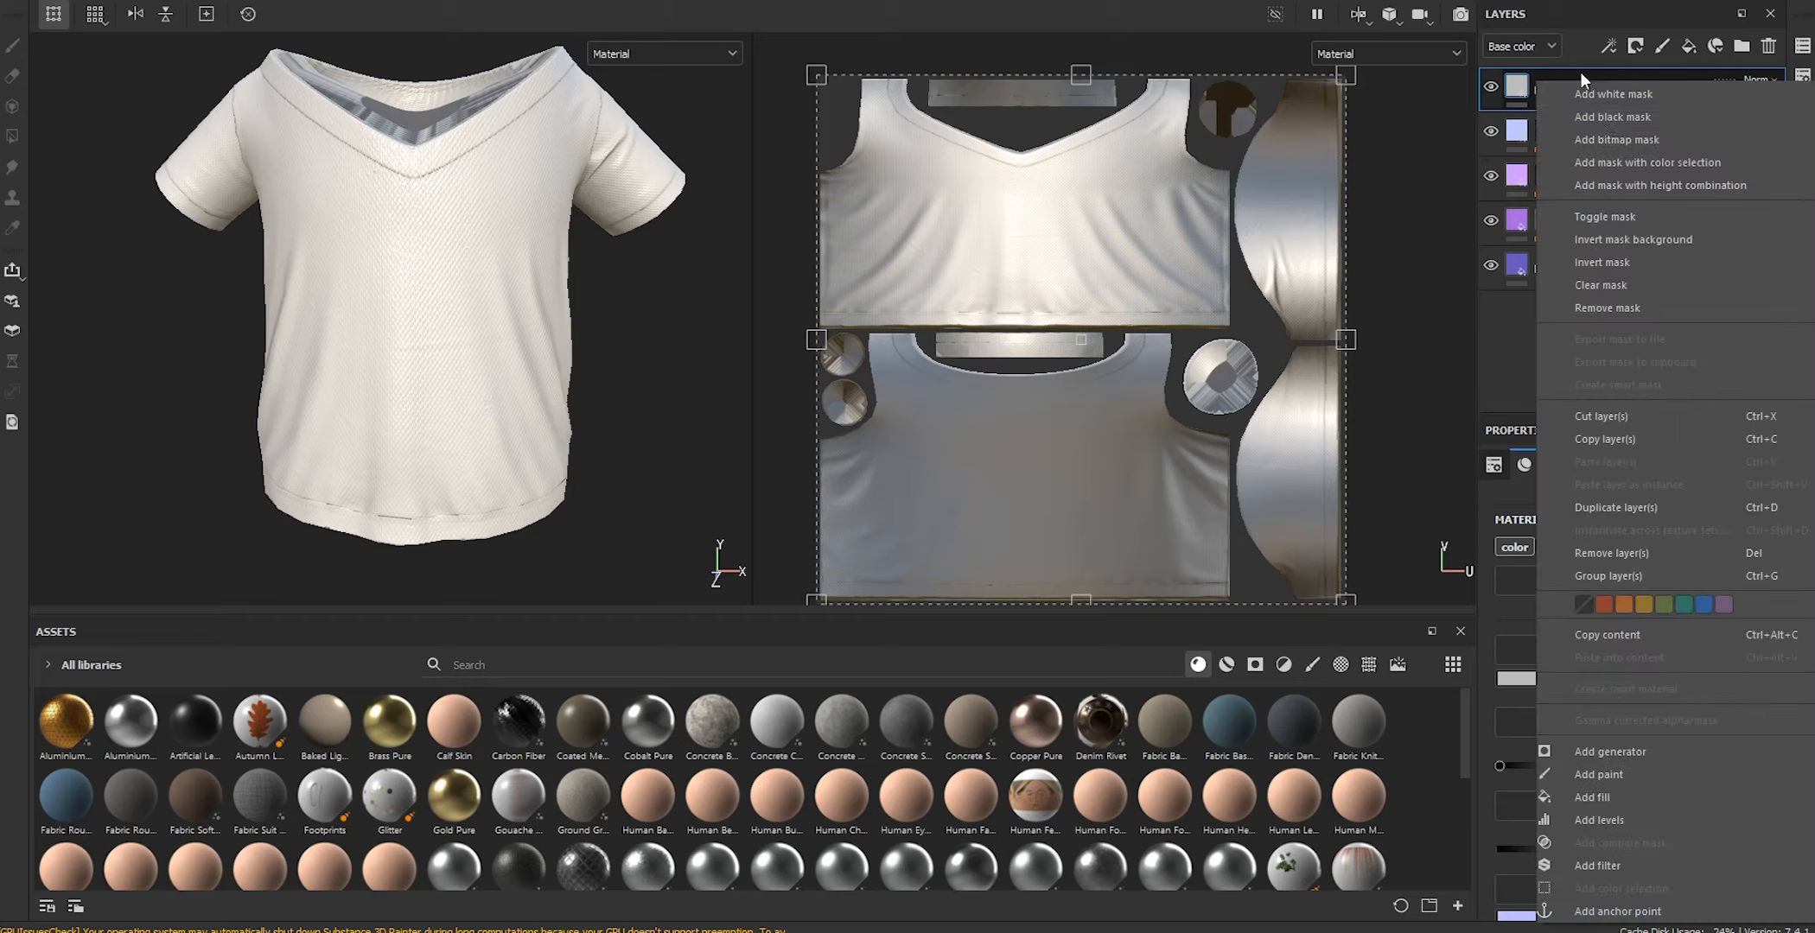
click(1608, 138)
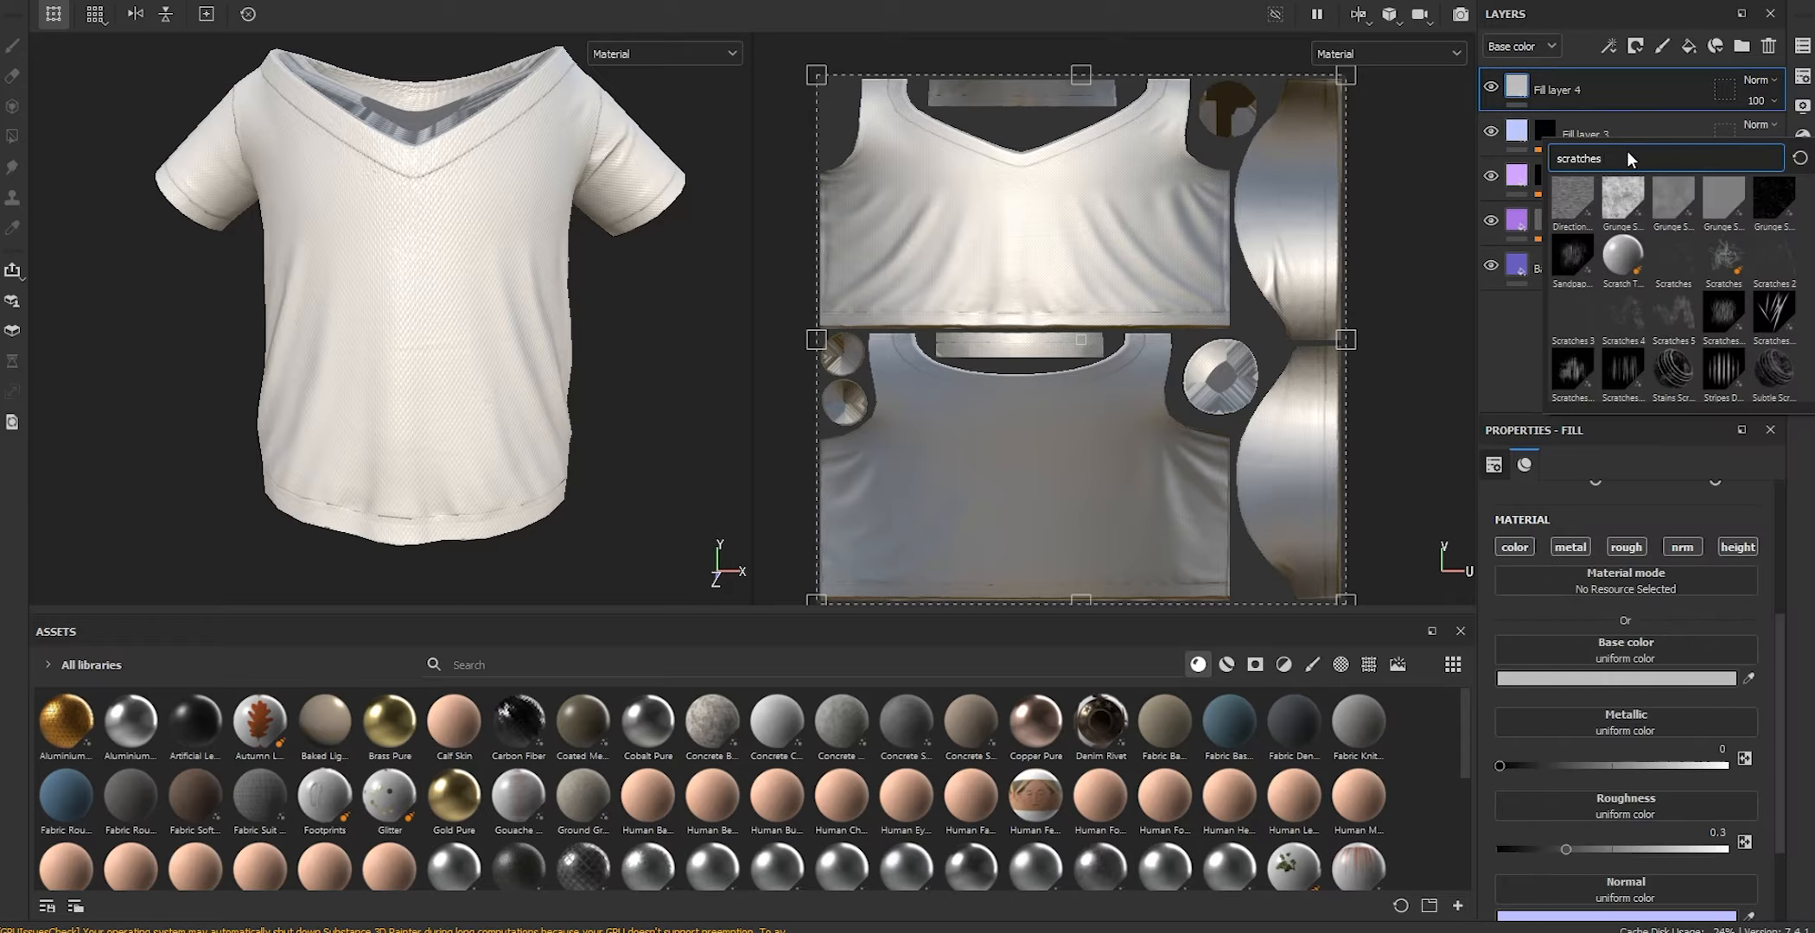
key(BackSpace)
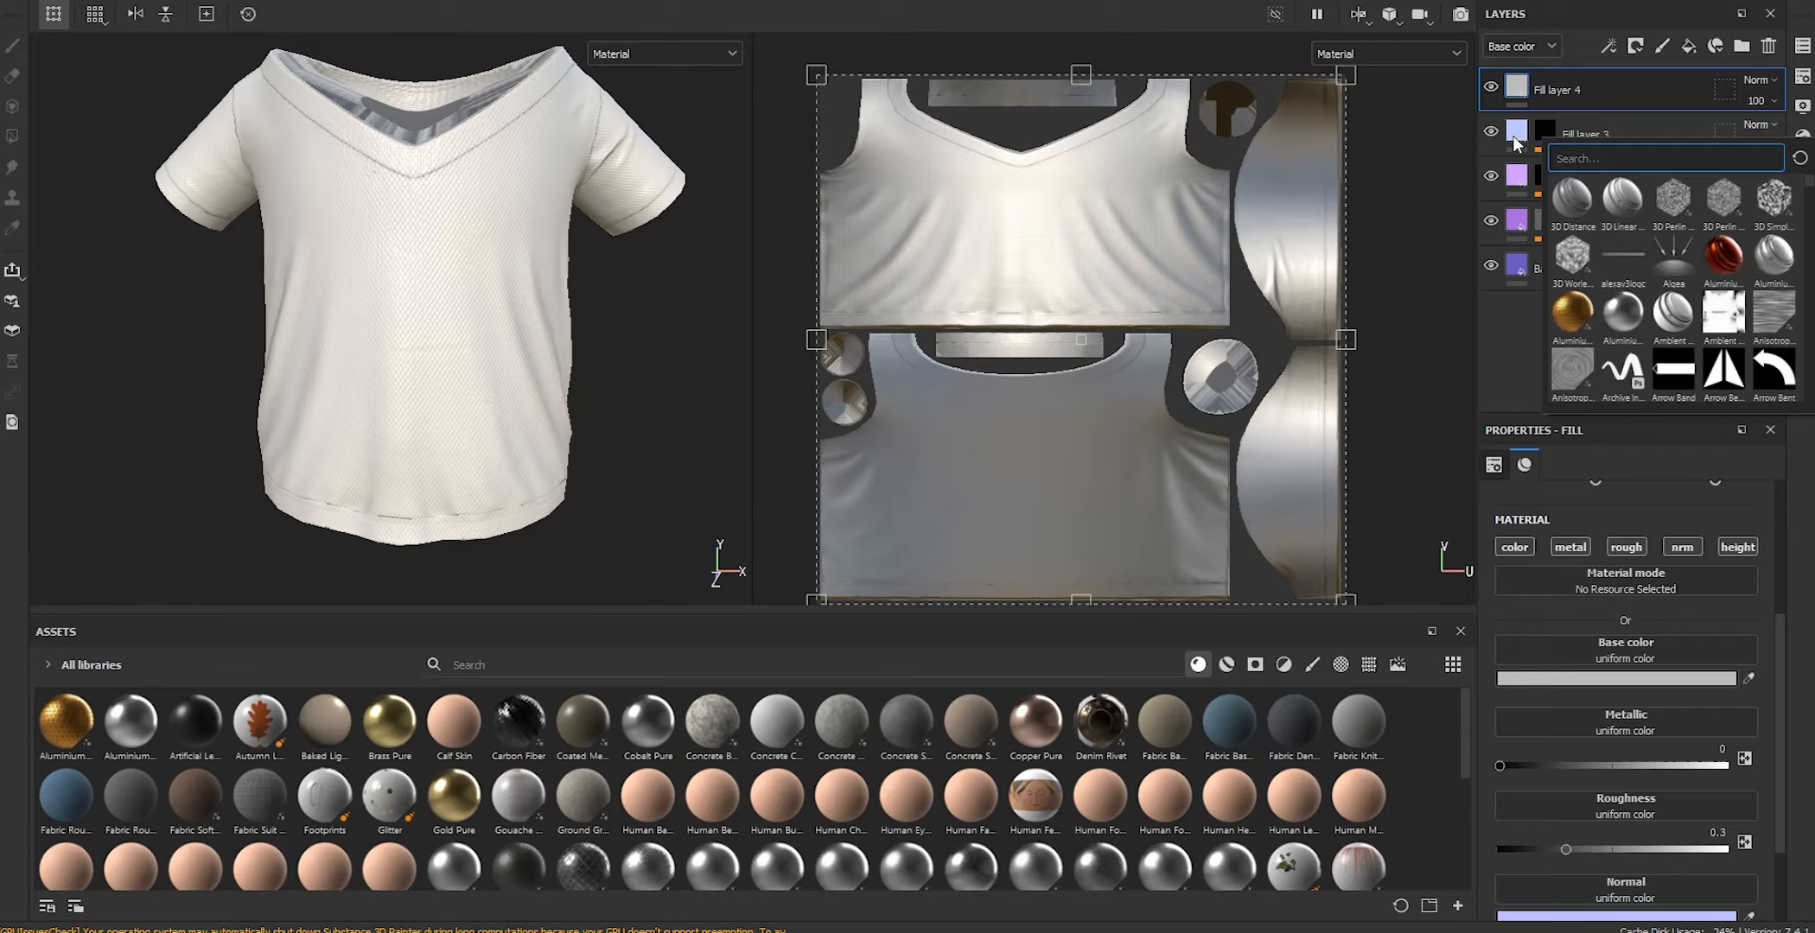
text(curve)
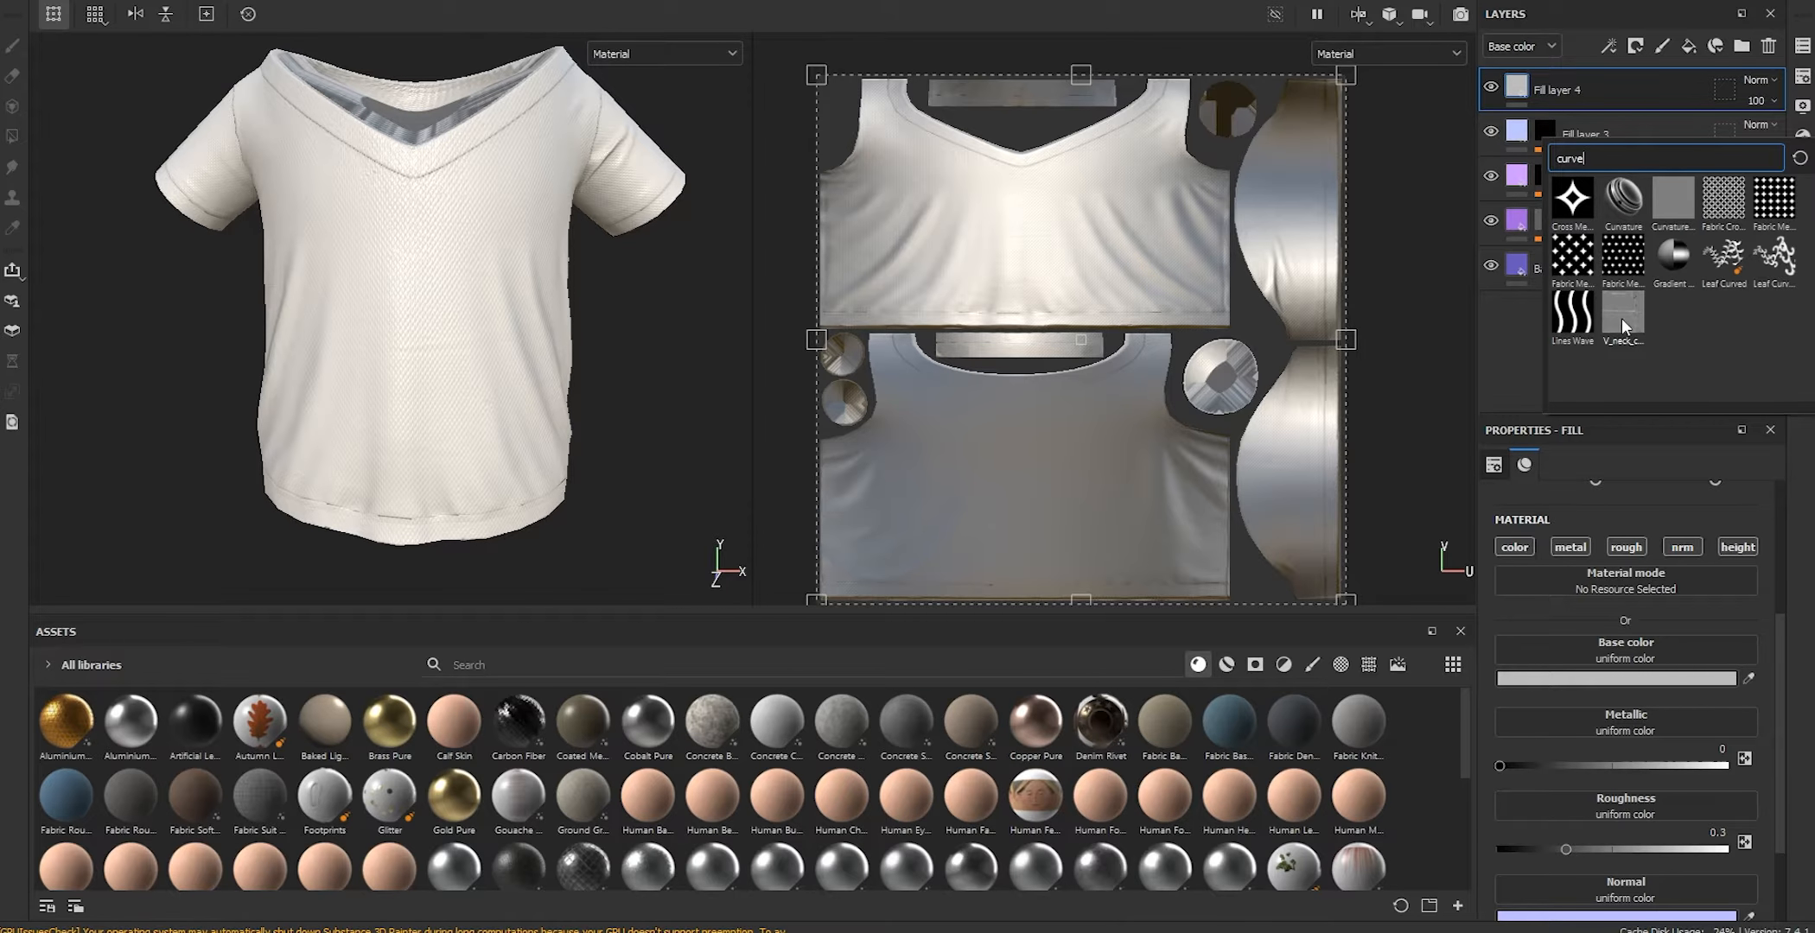
mouse_move(1624, 320)
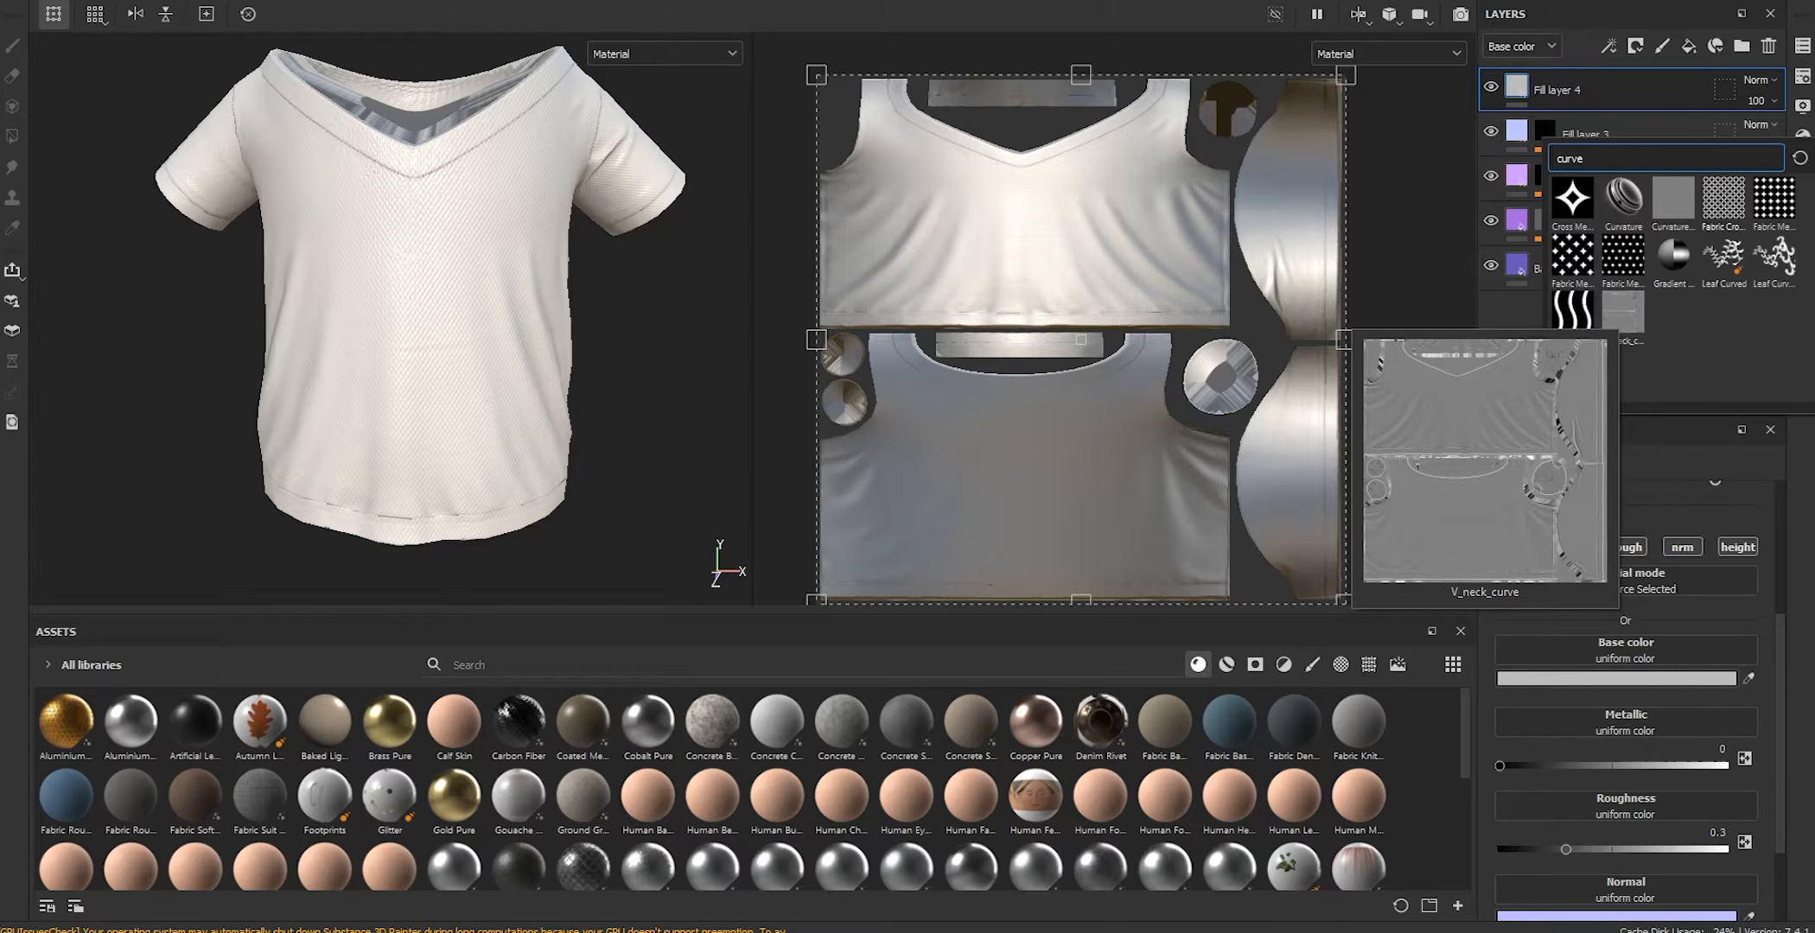
click(1616, 322)
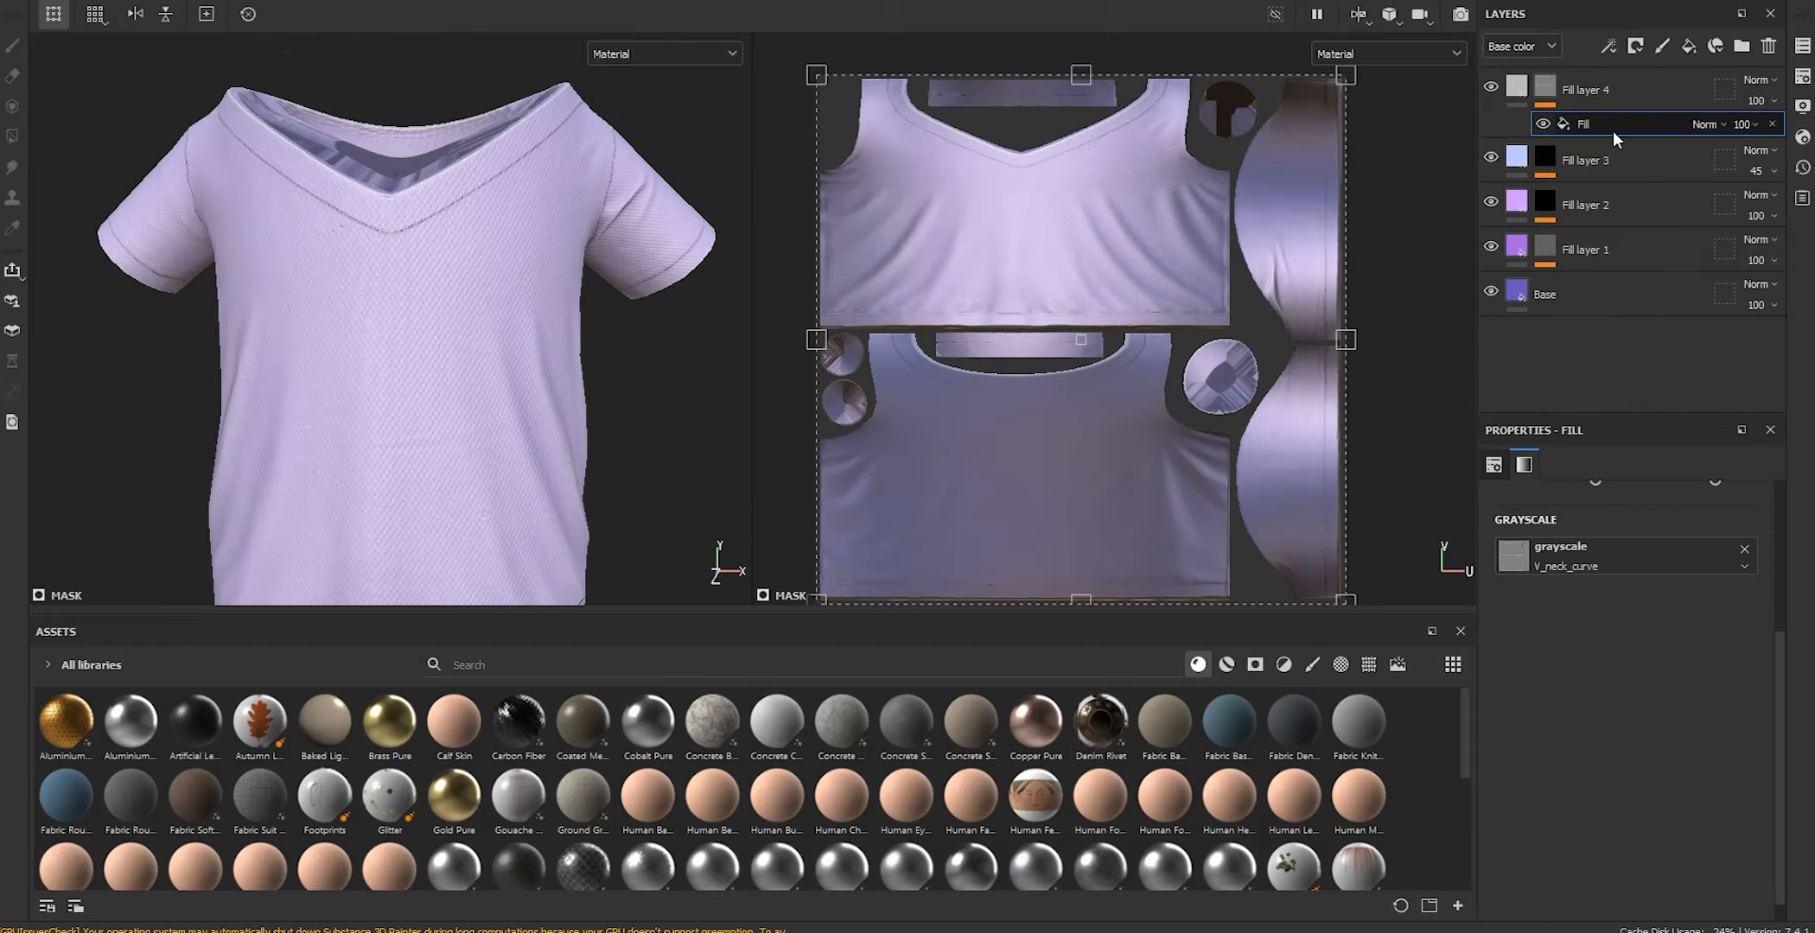
Add a Levels effect to Fill layer 4's mask with midtones at 4.228 and white input at 0.83, and show Base color in the viewport
right_click(1600, 127)
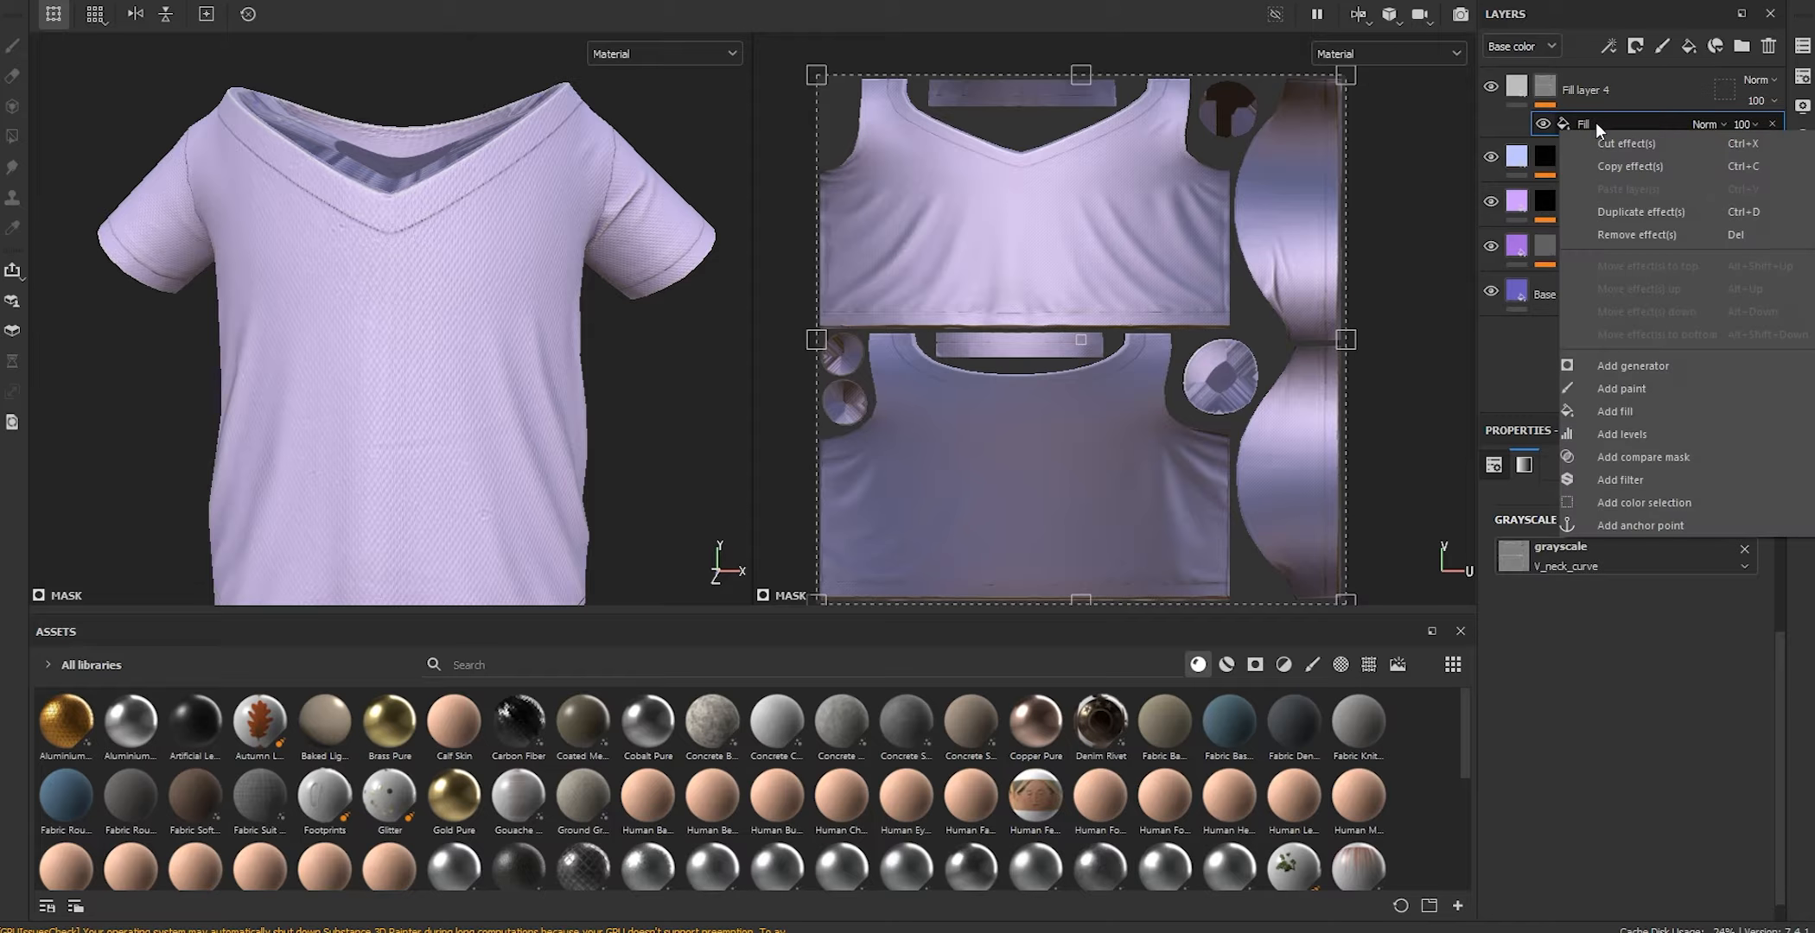
click(1636, 434)
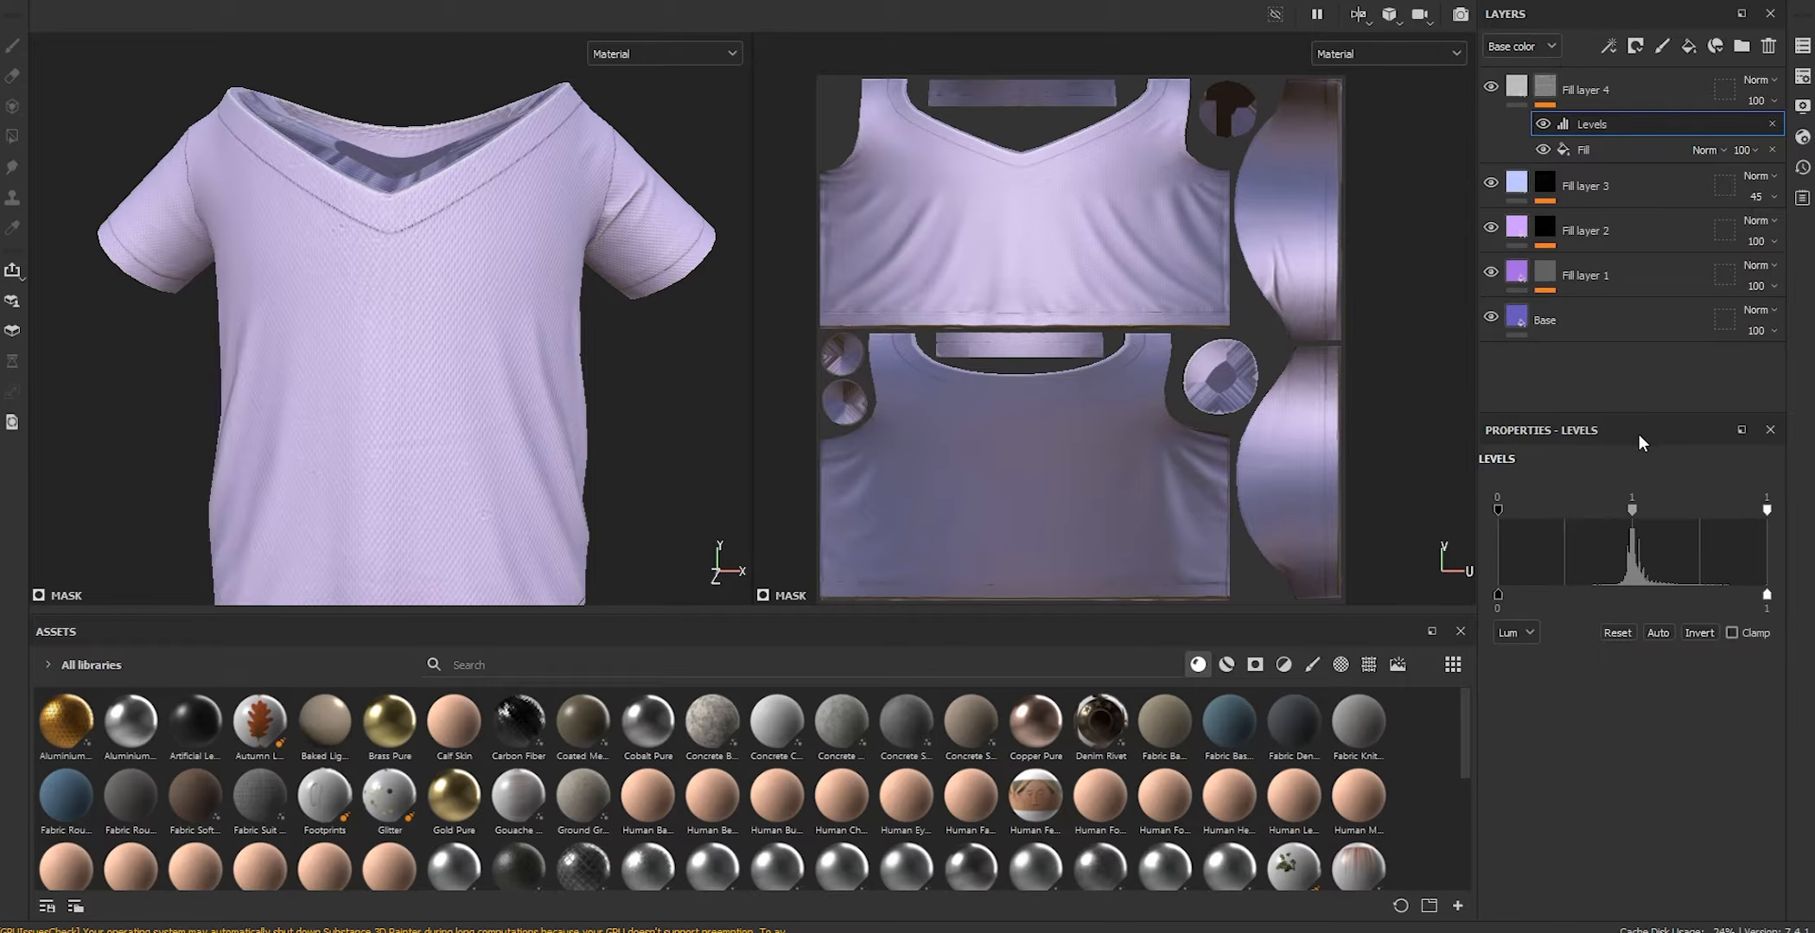
mouse_move(1697, 522)
mouse_down()
mouse_move(1643, 518)
mouse_move(1713, 518)
mouse_move(1670, 509)
mouse_up()
scroll(77, 281, down, 3)
alt+drag(78, 281, 325, 259)
click(641, 62)
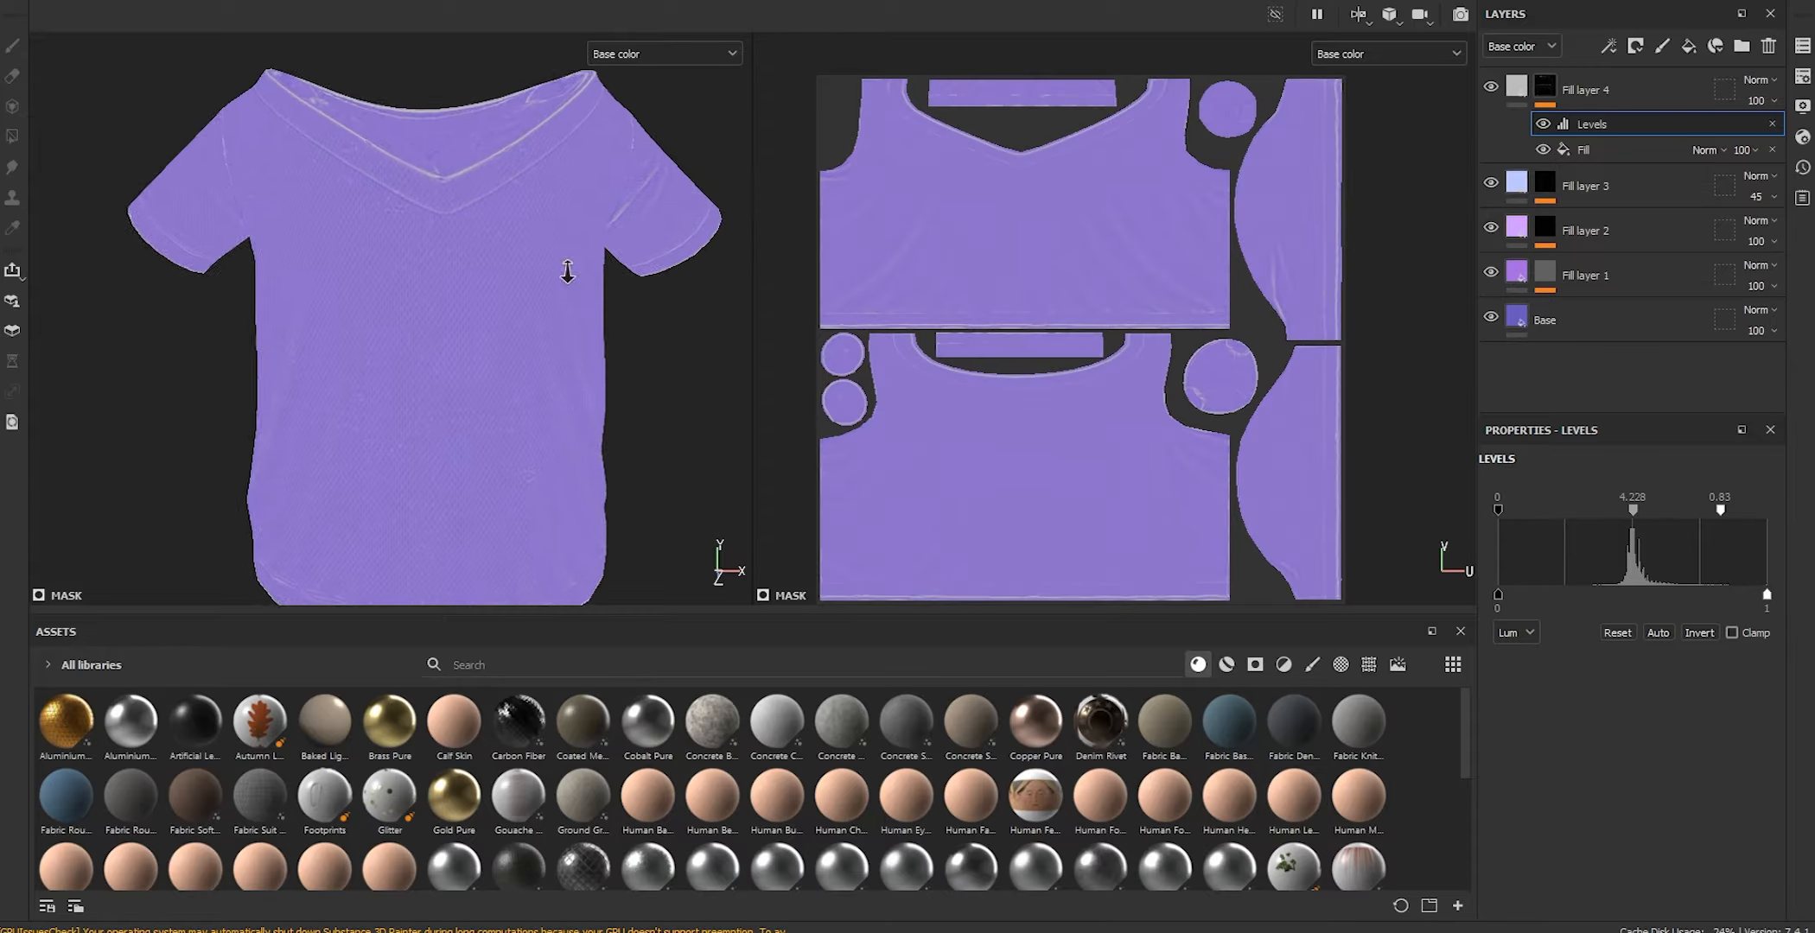
alt+right_drag(566, 272, 500, 221)
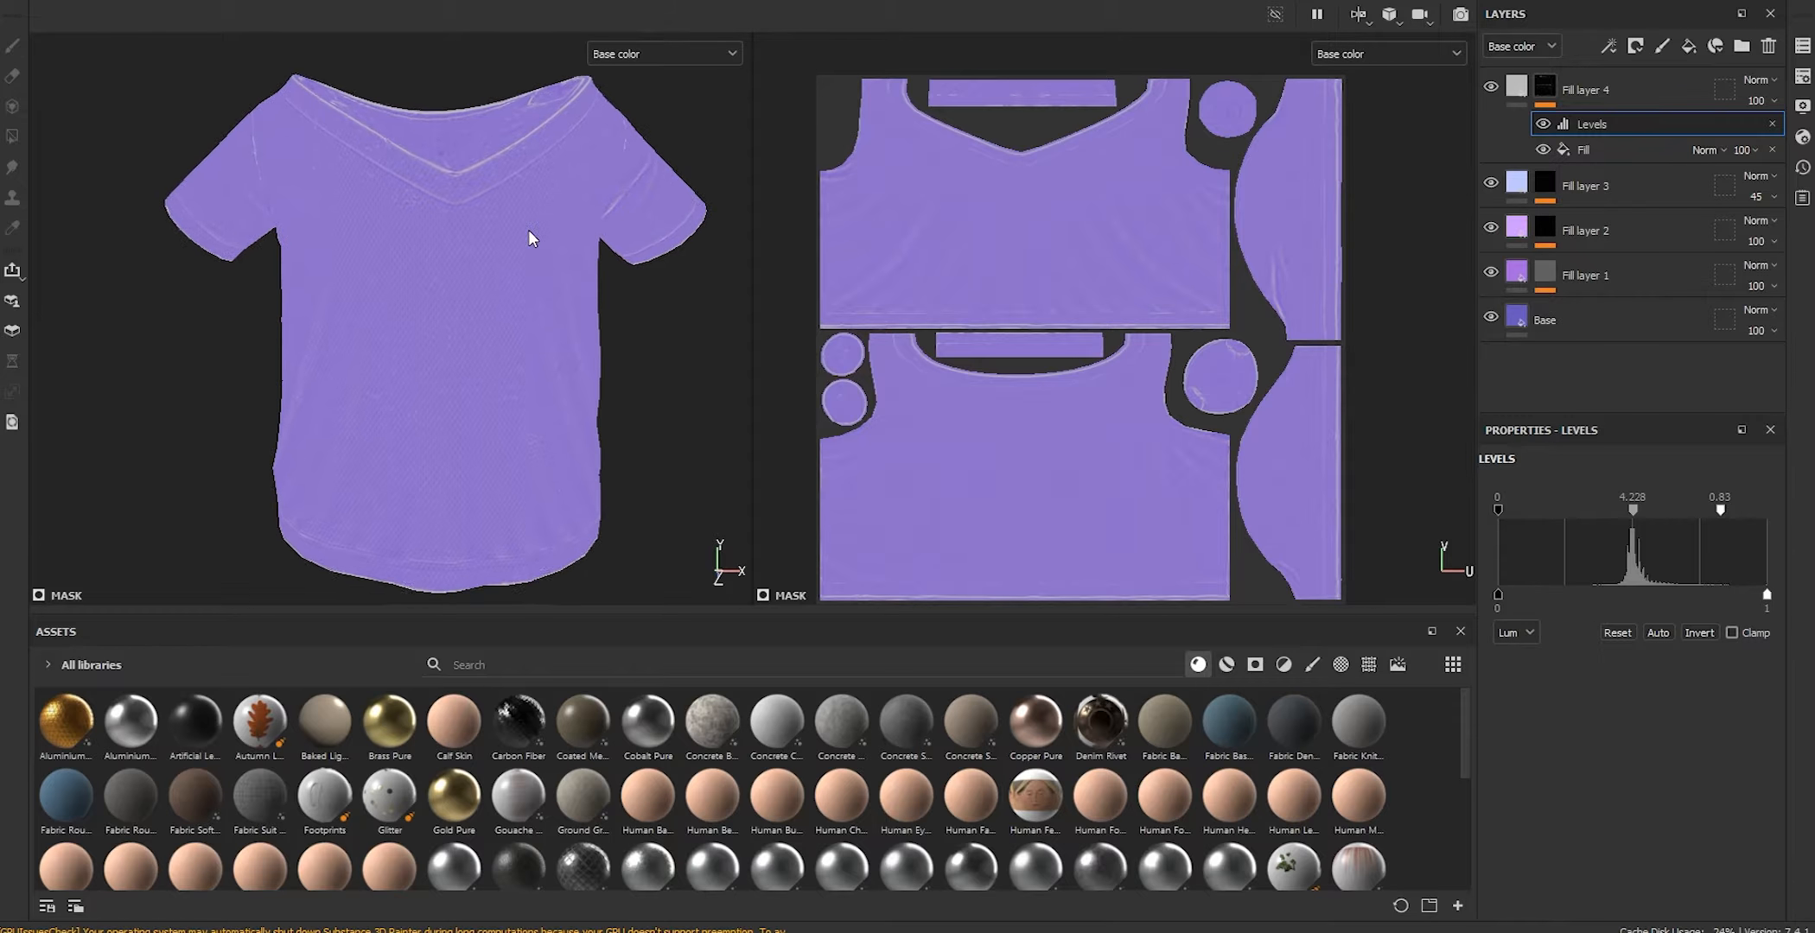
Try switching Fill layer 4's color, metal, rough, nrm and height channels off and back on
click(1517, 89)
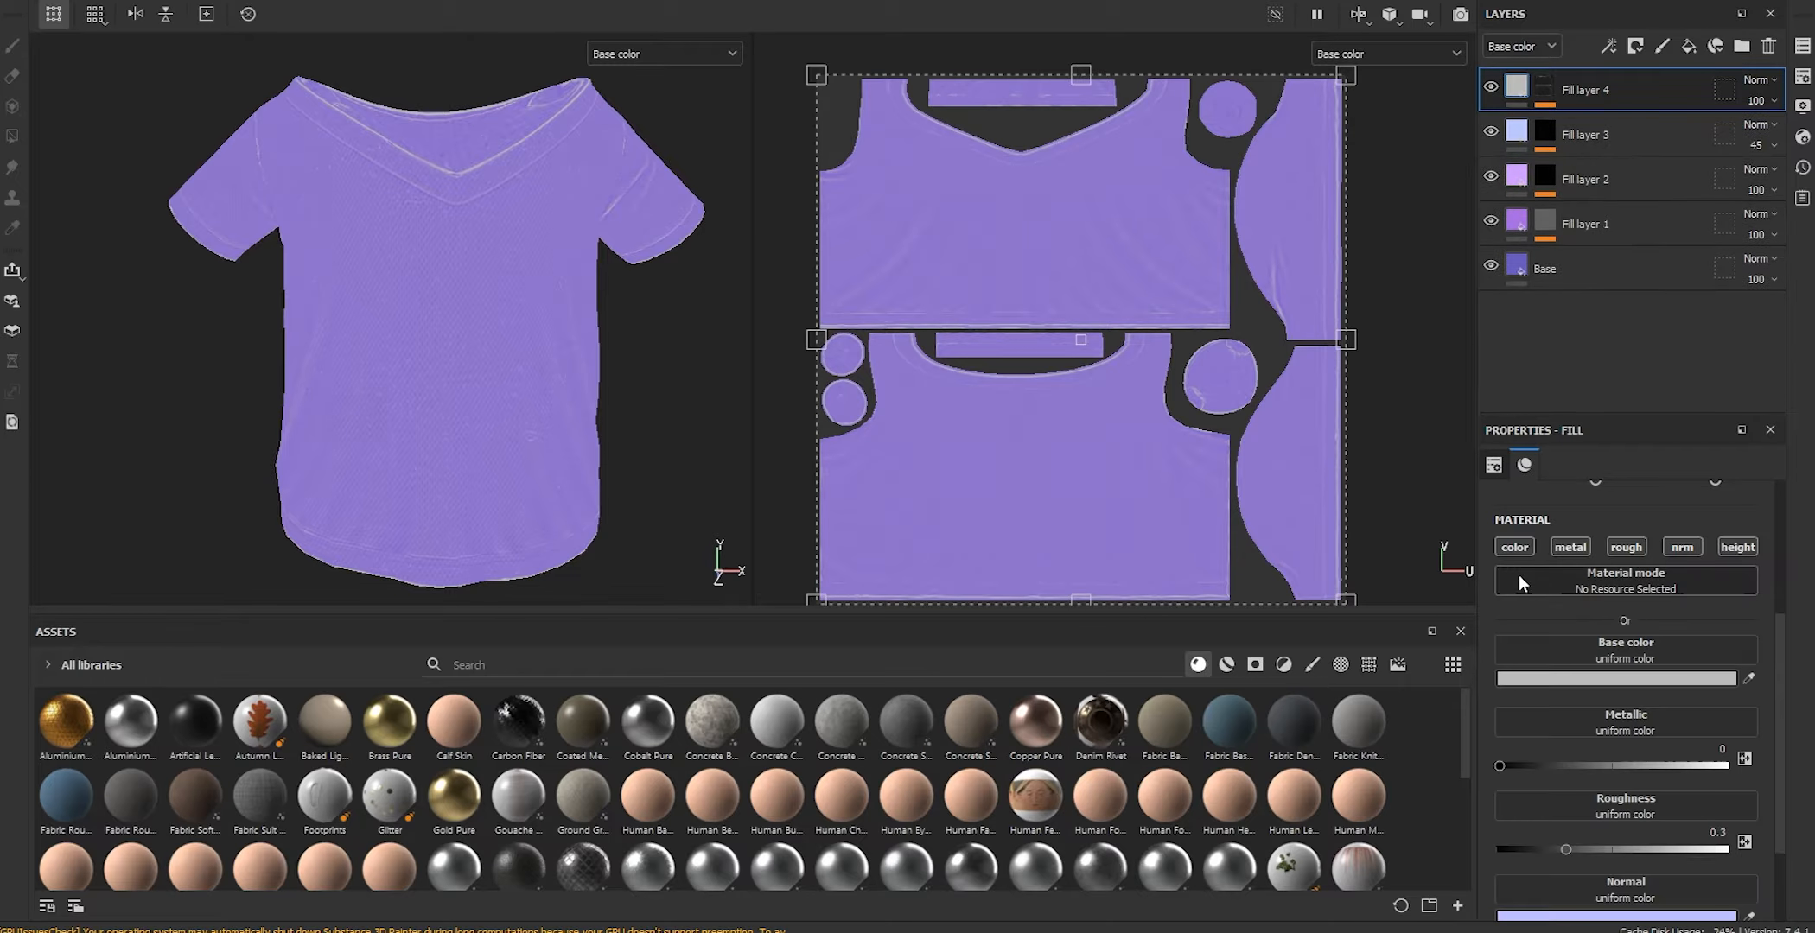
click(1514, 547)
click(1571, 547)
click(1625, 547)
click(1682, 547)
click(1514, 547)
click(1741, 547)
click(1679, 548)
click(1624, 547)
click(1569, 546)
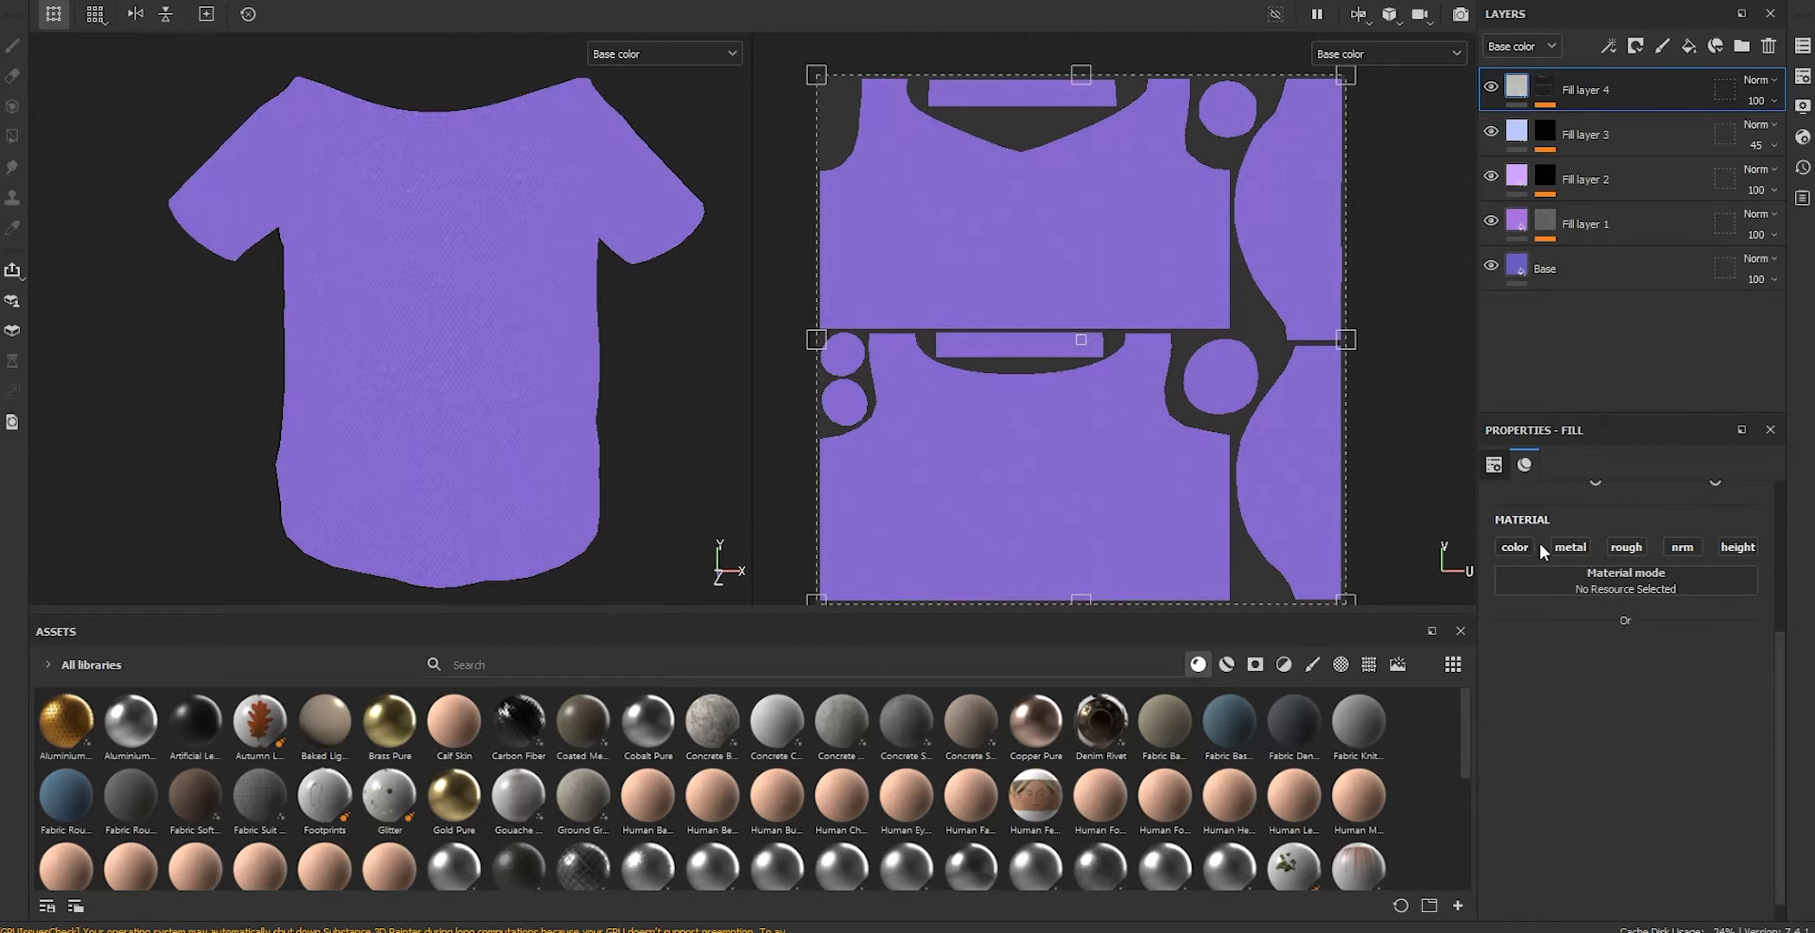
click(1570, 547)
click(1625, 547)
click(1679, 547)
click(1739, 548)
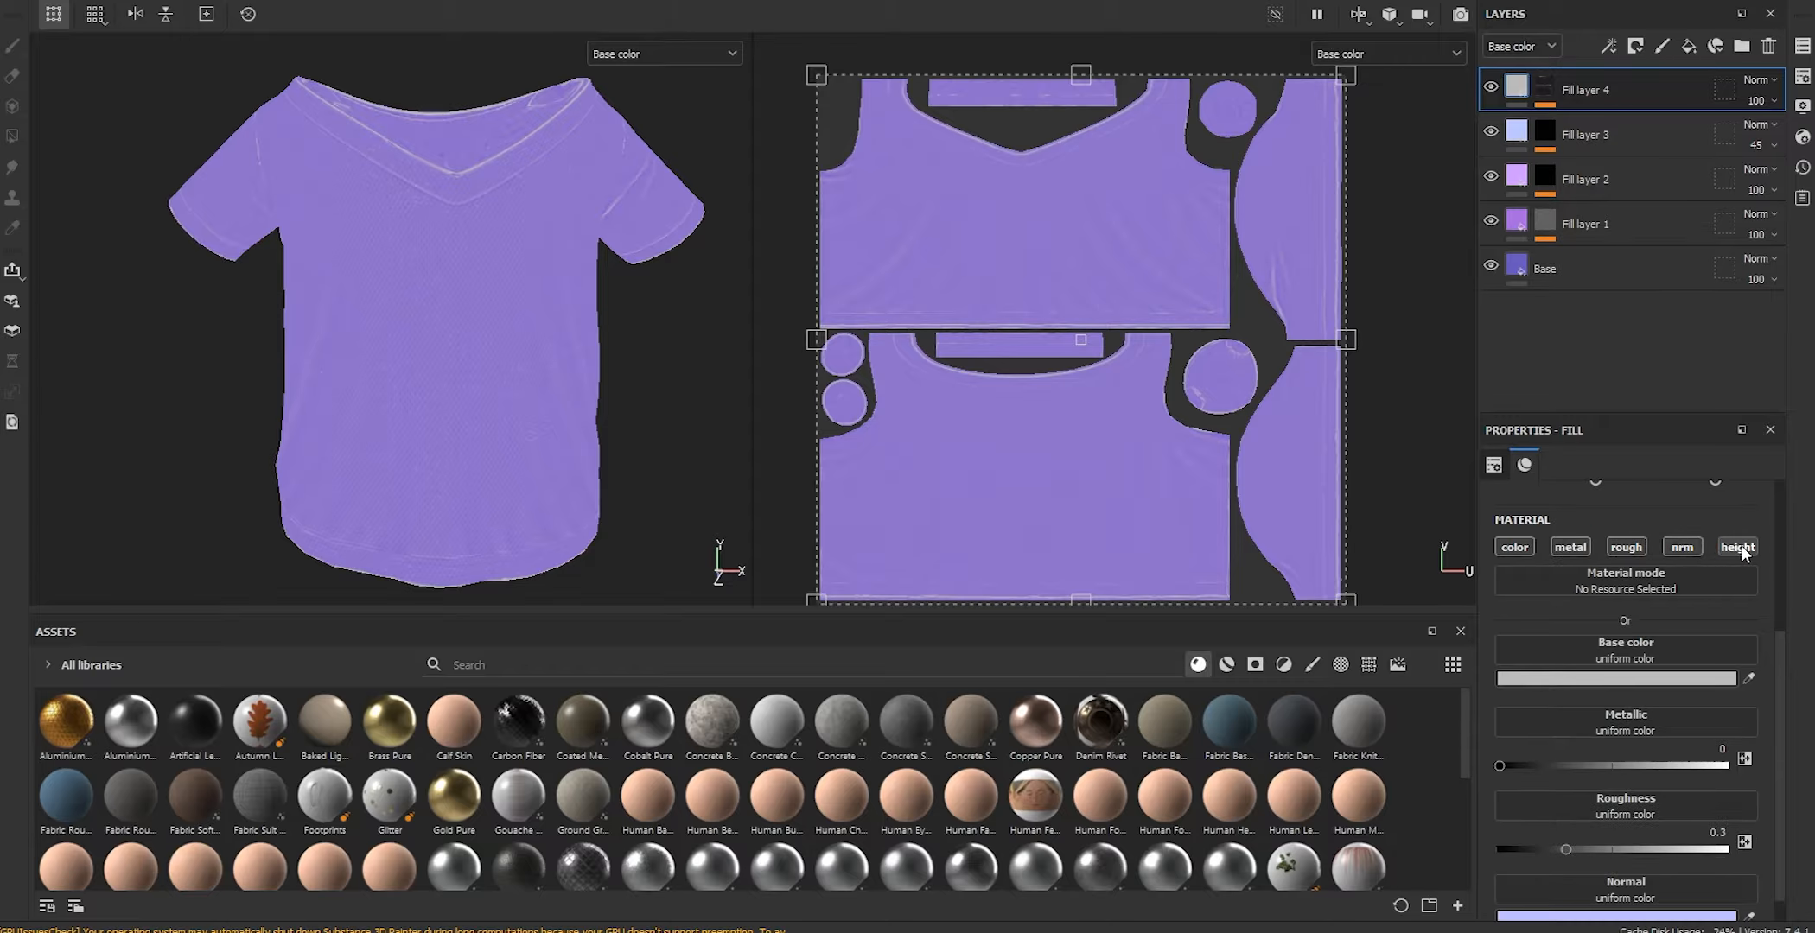
Restrict Fill layer 4 to the color channel and set its base colour to light purple BD8CE1
click(1509, 551)
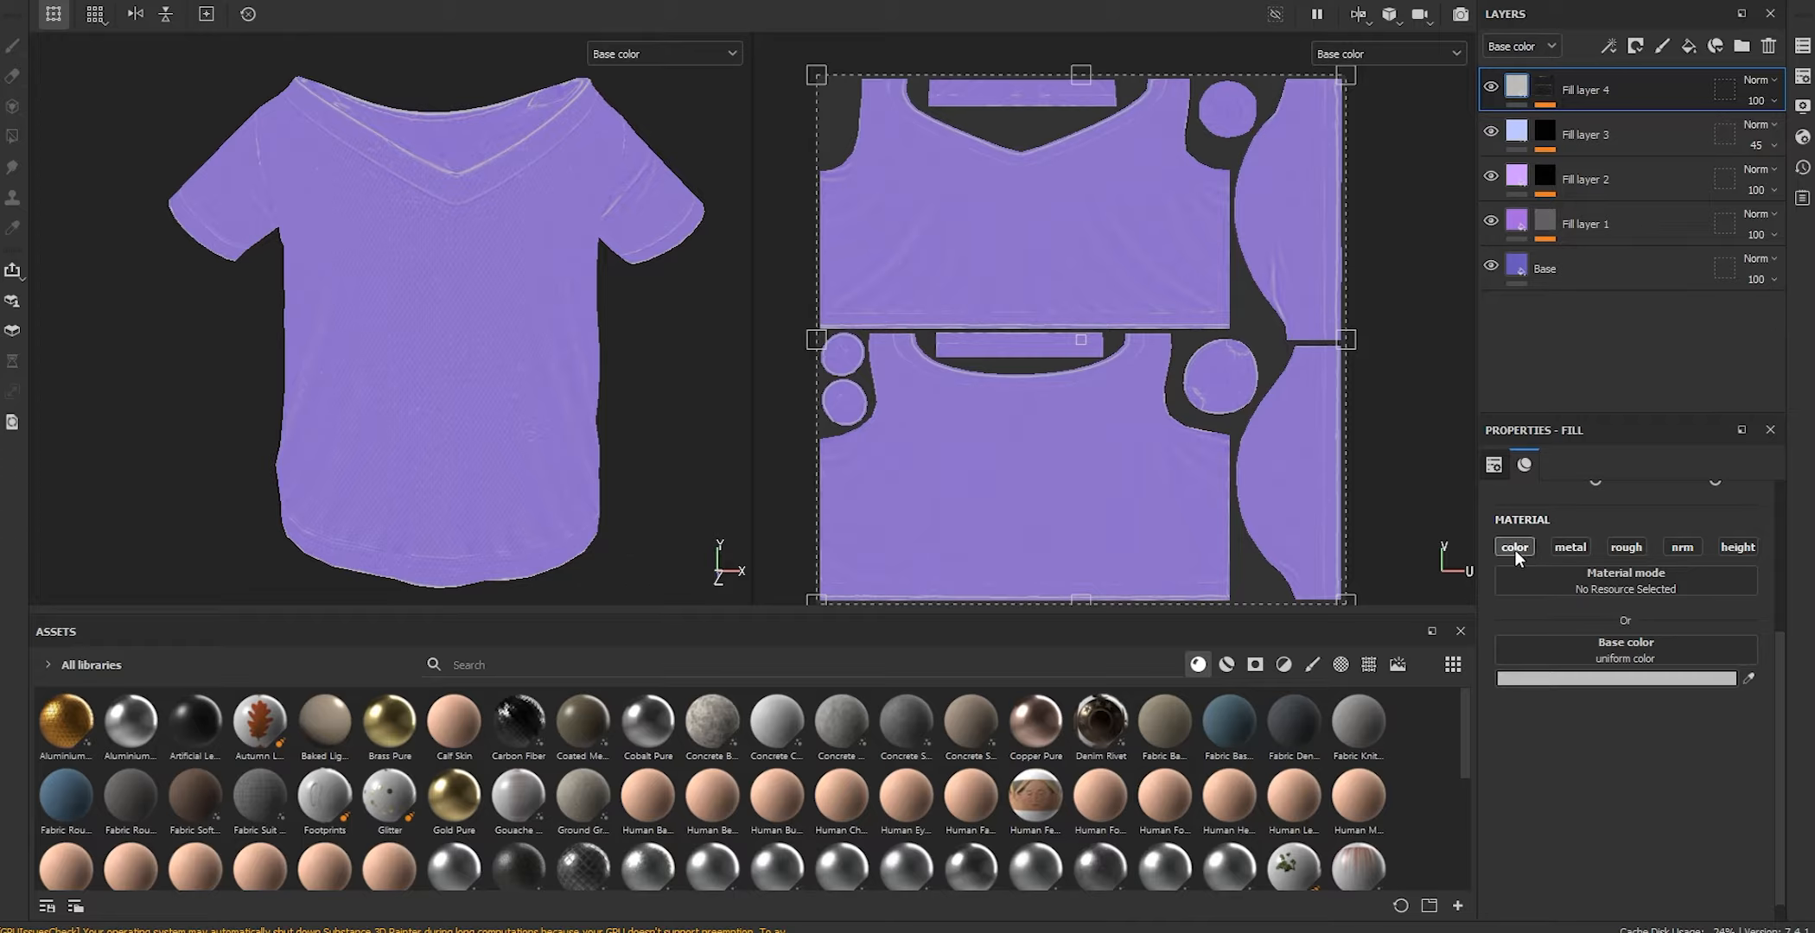
click(1560, 550)
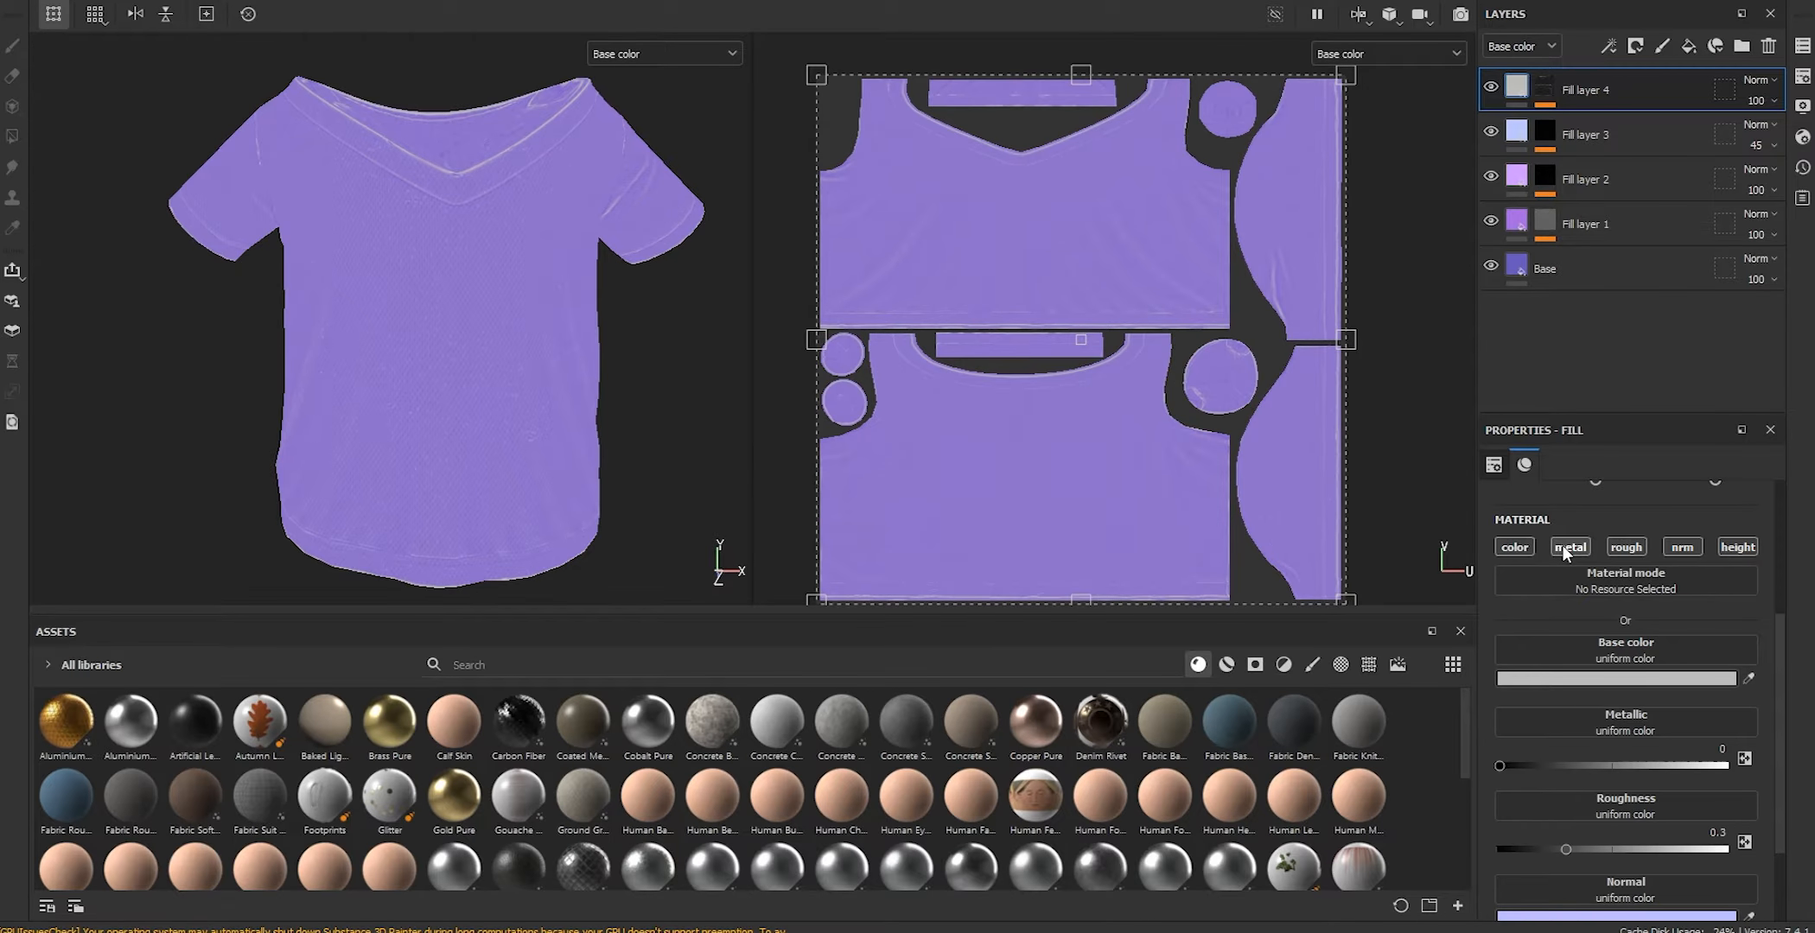
click(1547, 679)
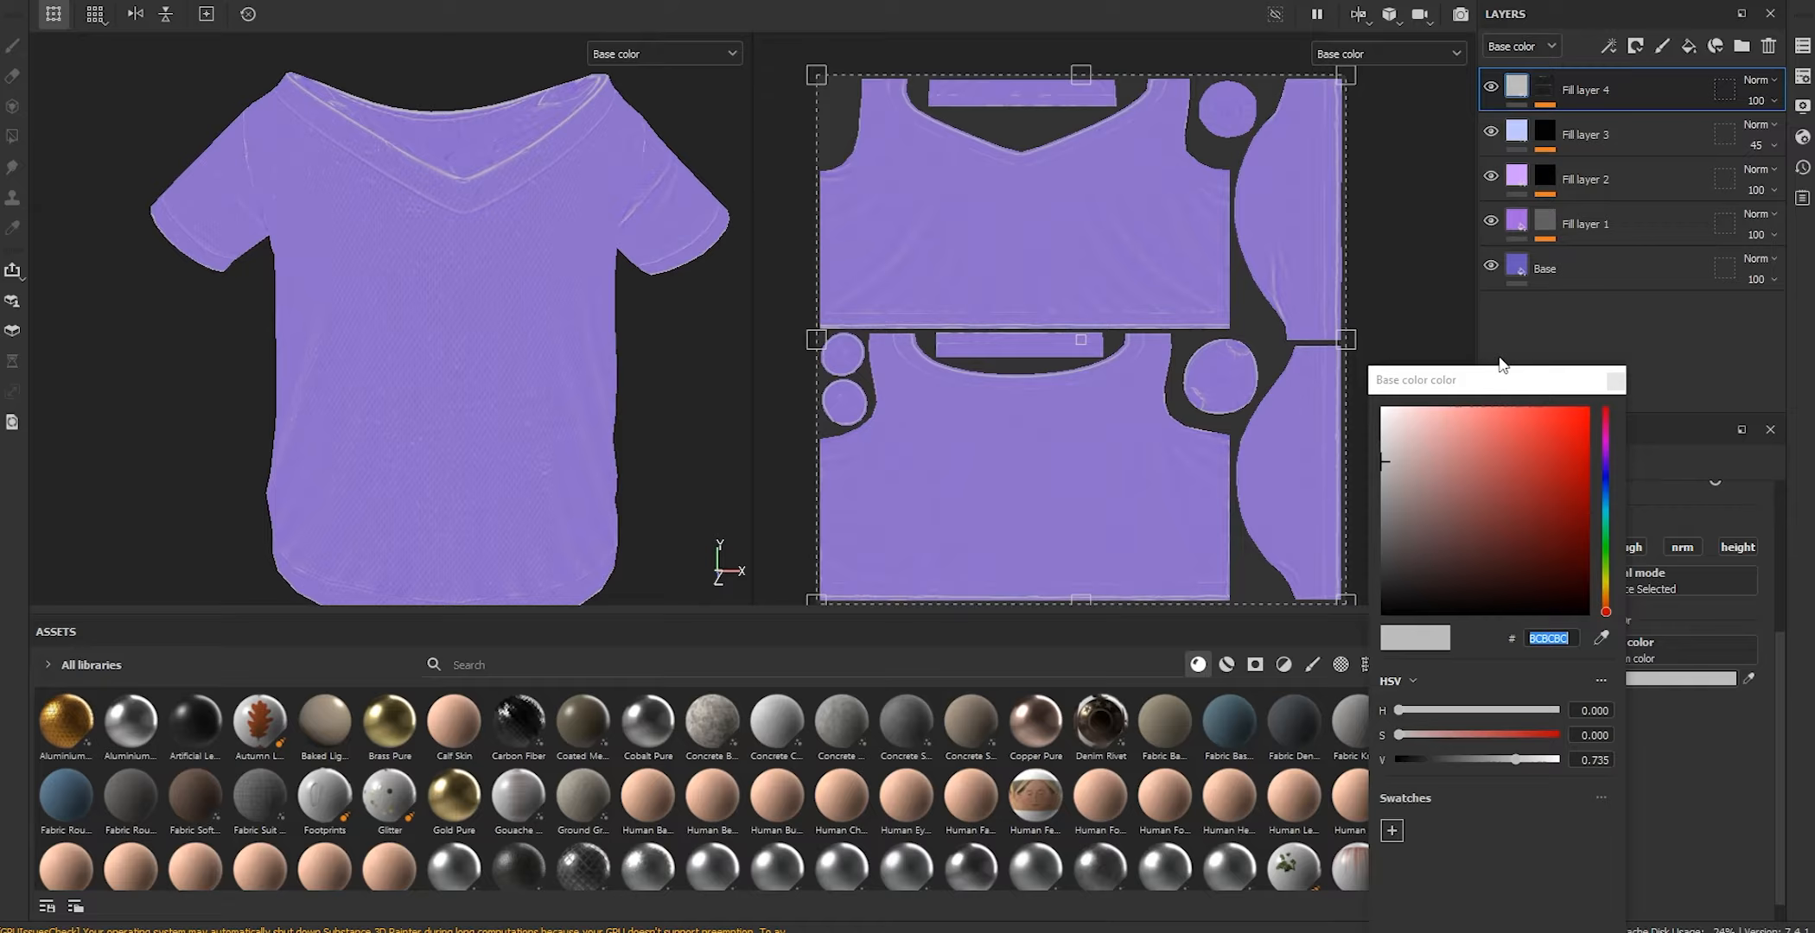
click(1605, 455)
mouse_move(1531, 470)
mouse_down()
mouse_move(1505, 429)
mouse_move(1463, 433)
mouse_up()
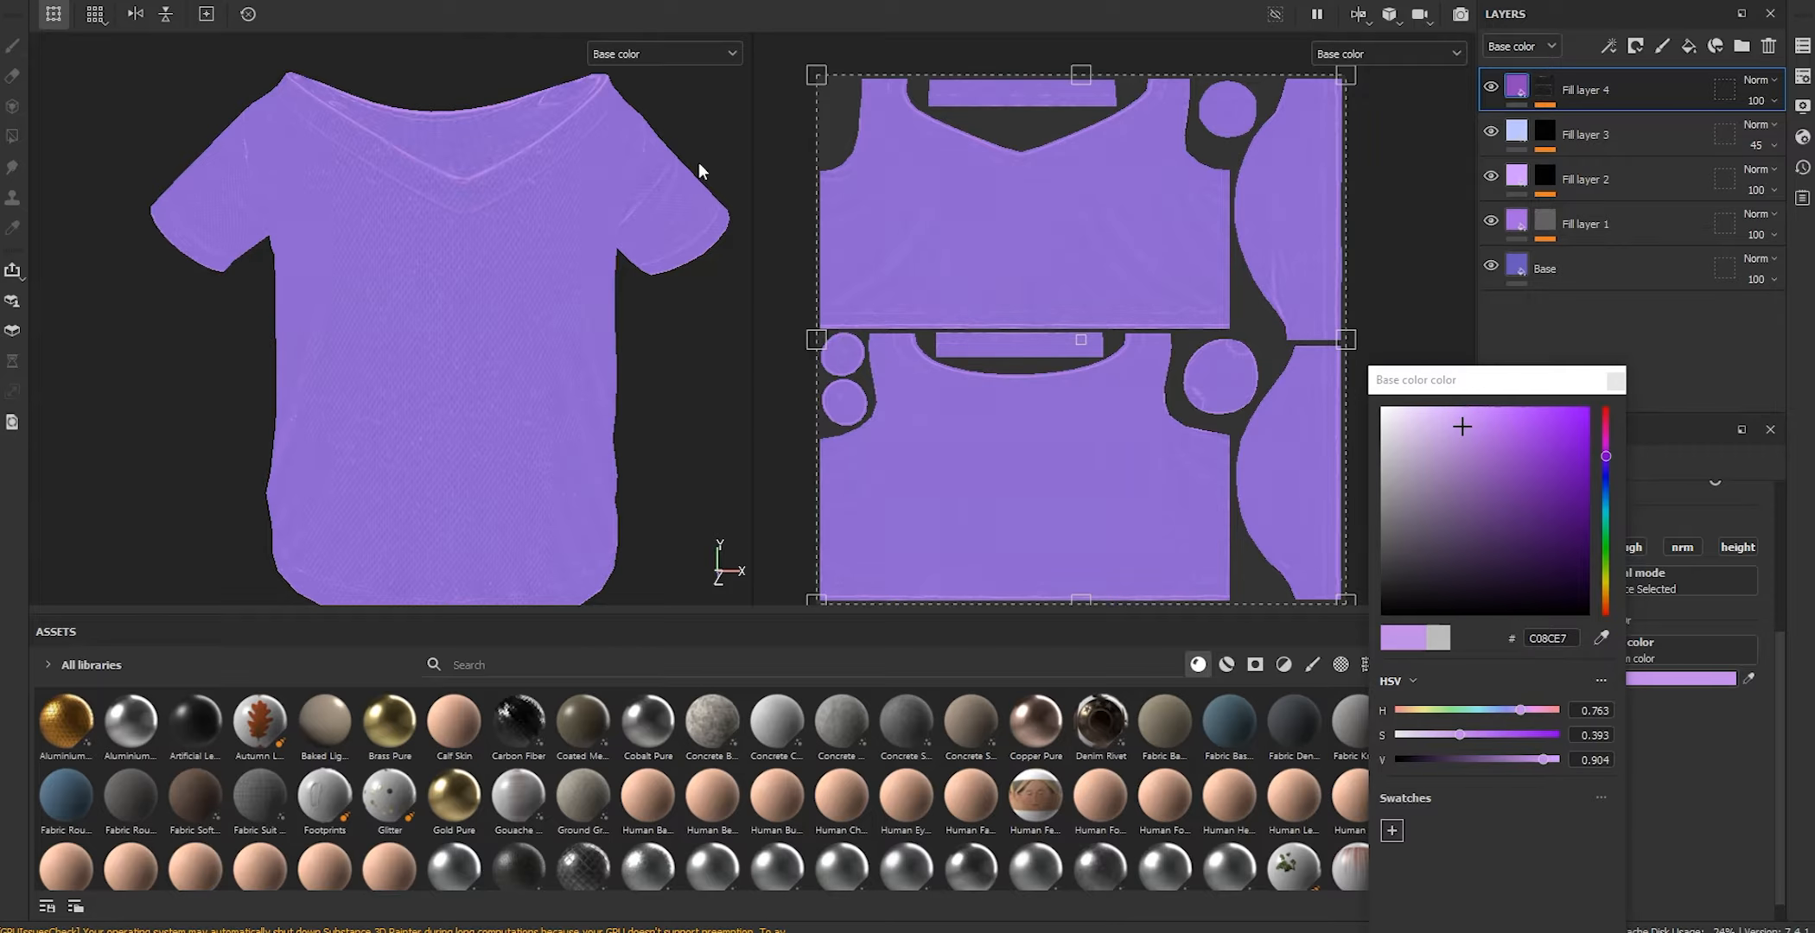
click(1459, 431)
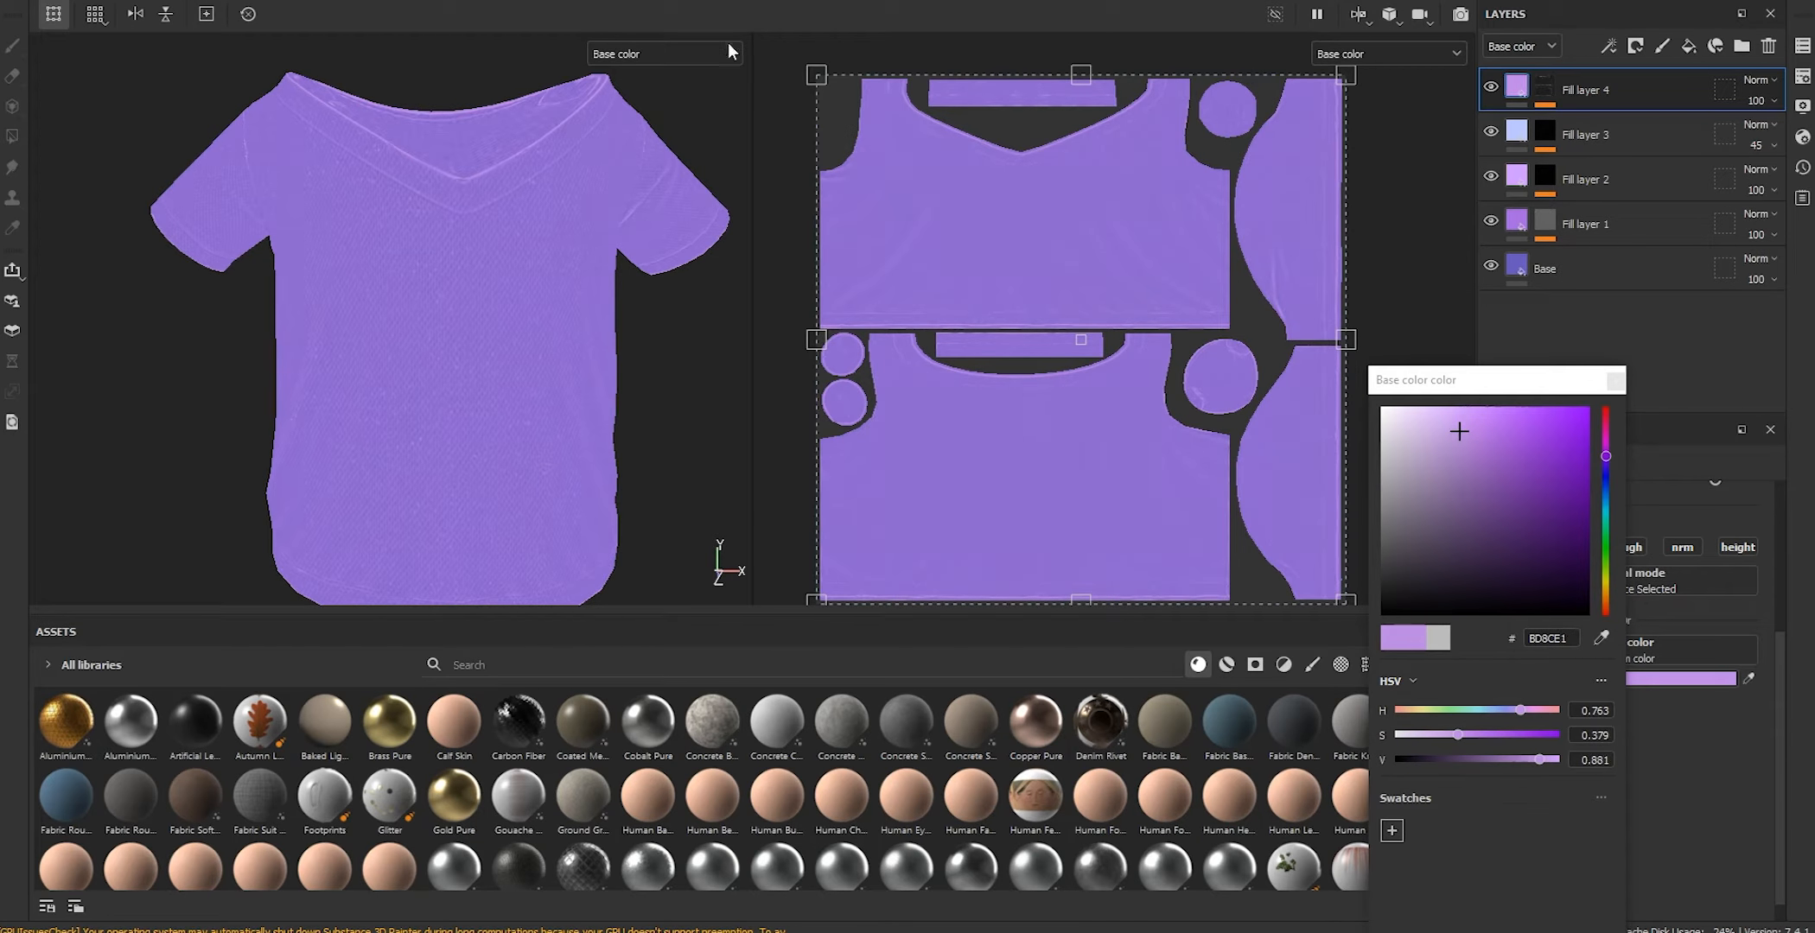
Return the viewport to Material display and examine the whole shirt in the enlarged view
click(661, 52)
click(644, 90)
key(Tab)
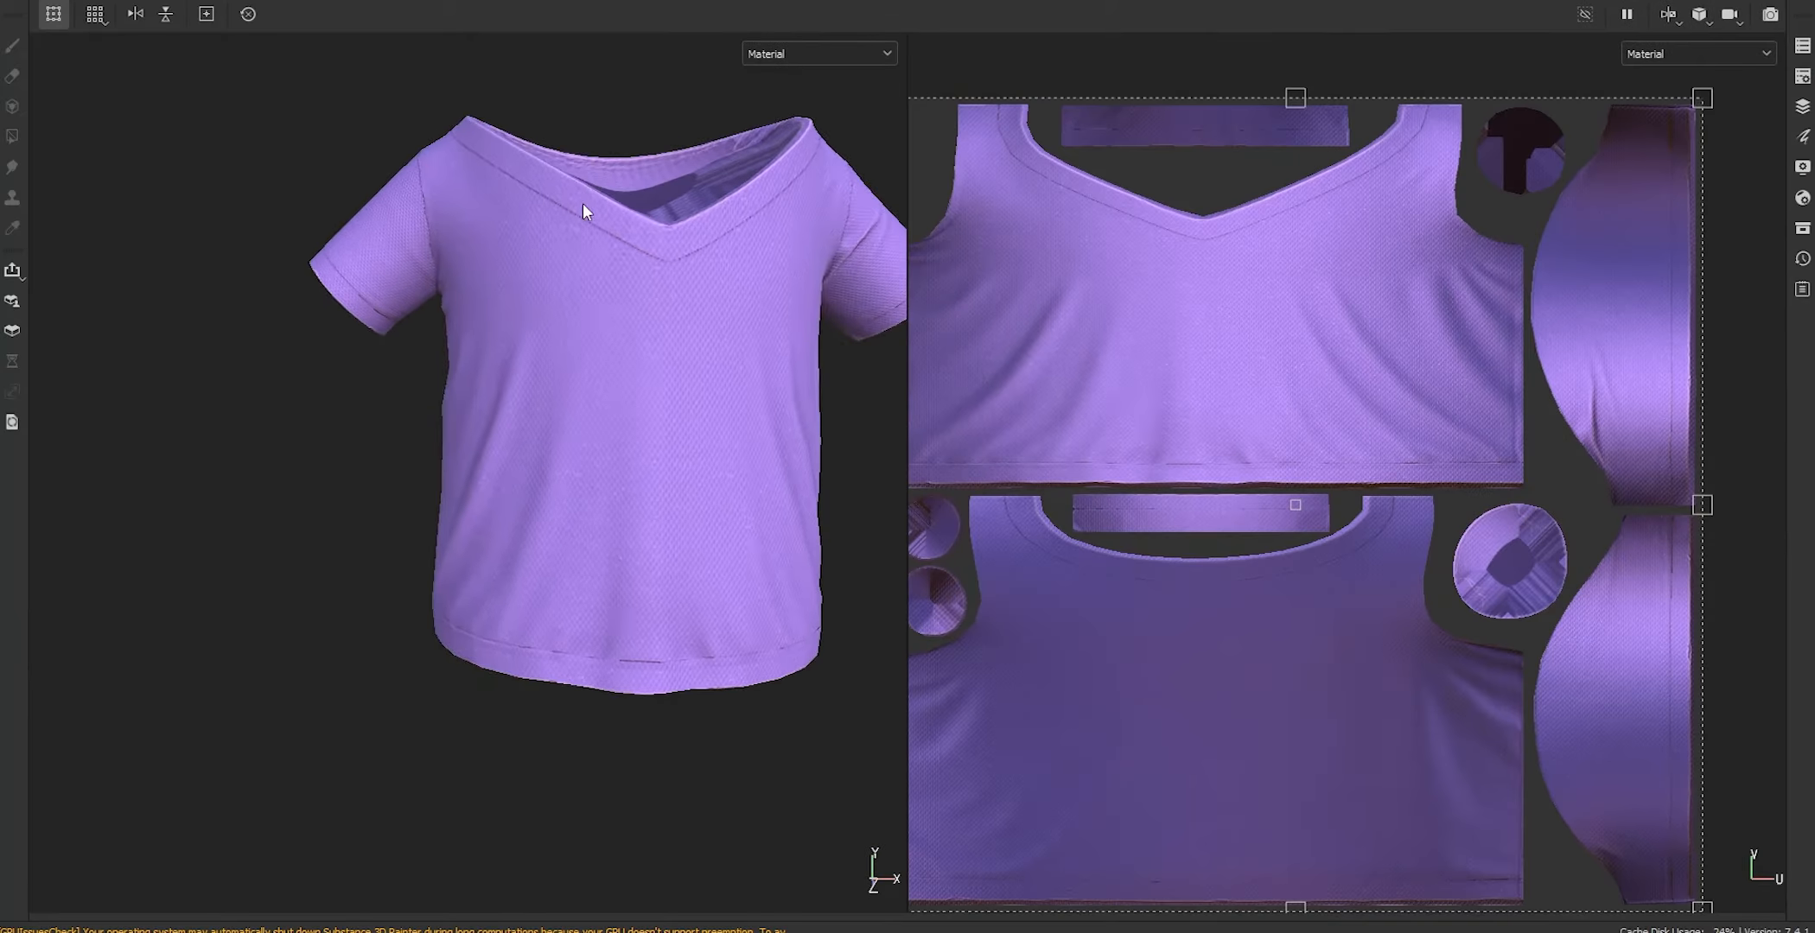
alt+middle_drag(586, 316, 482, 350)
alt+right_drag(482, 350, 618, 372)
mouse_move(618, 372)
alt+mouse_down()
mouse_move(563, 381)
mouse_move(677, 368)
mouse_move(605, 345)
alt+mouse_up()
key(alt+shift)
key(Tab)
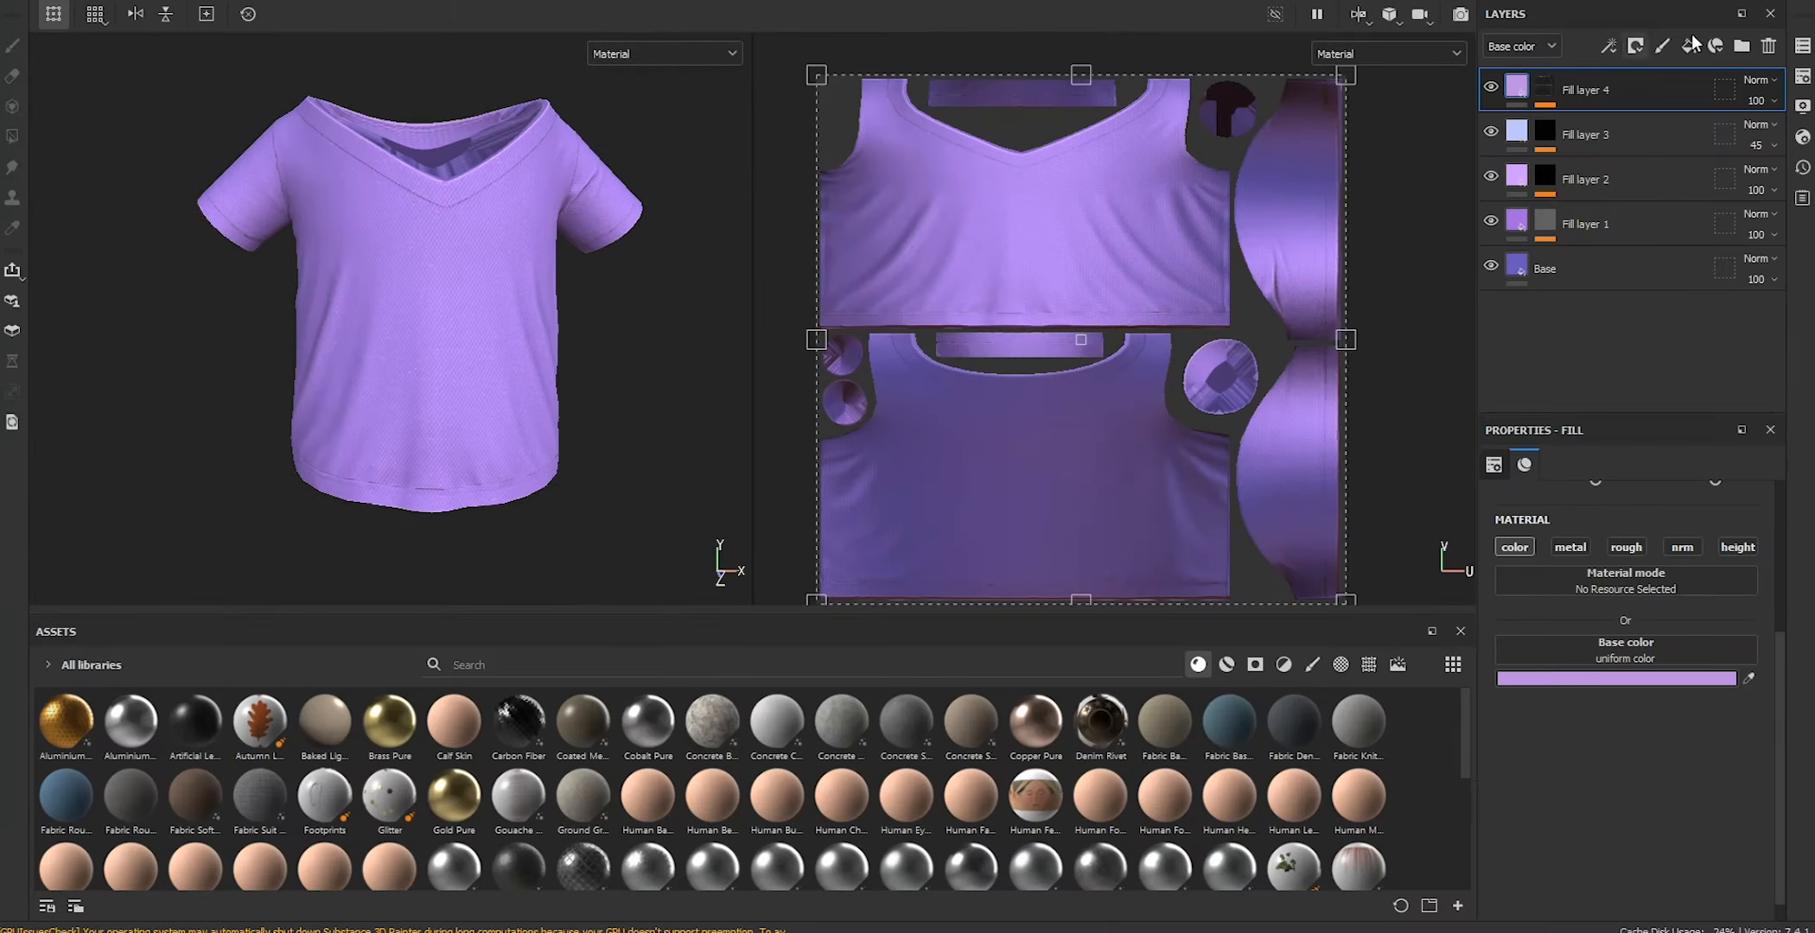
Add a fill layer above Fill layer 4 and give it a bitmap mask using the mesh's baked Ambient Occlusion map
click(1689, 45)
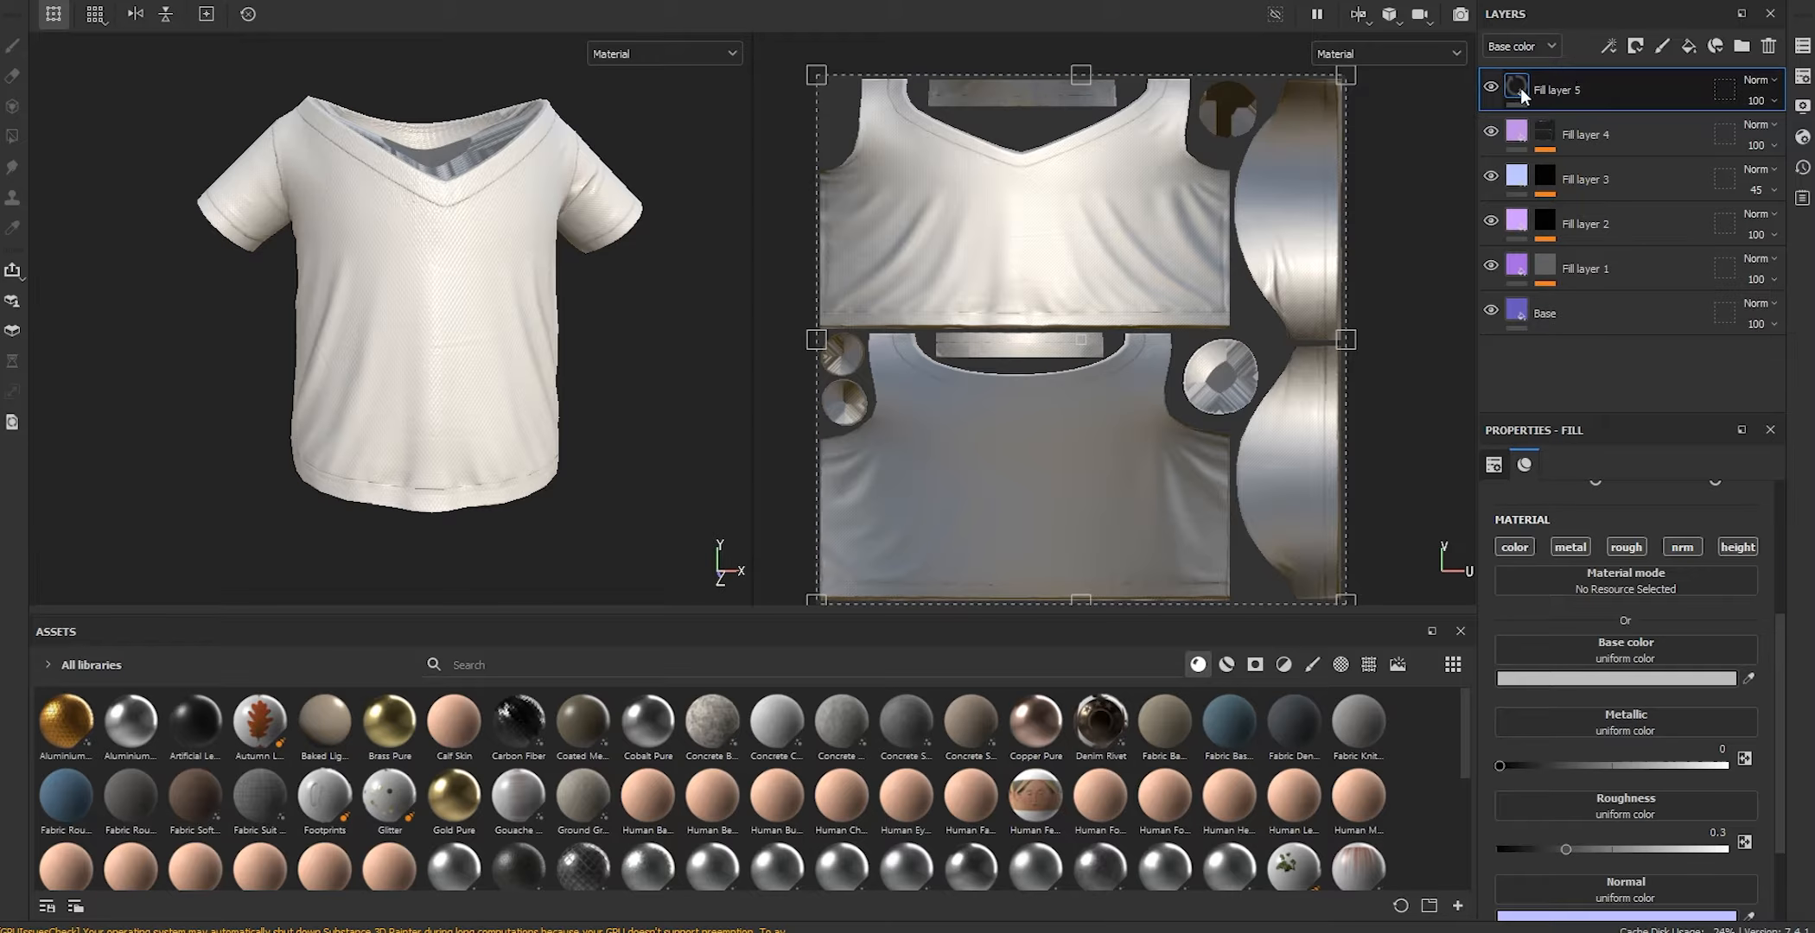
right_click(1521, 88)
click(1598, 133)
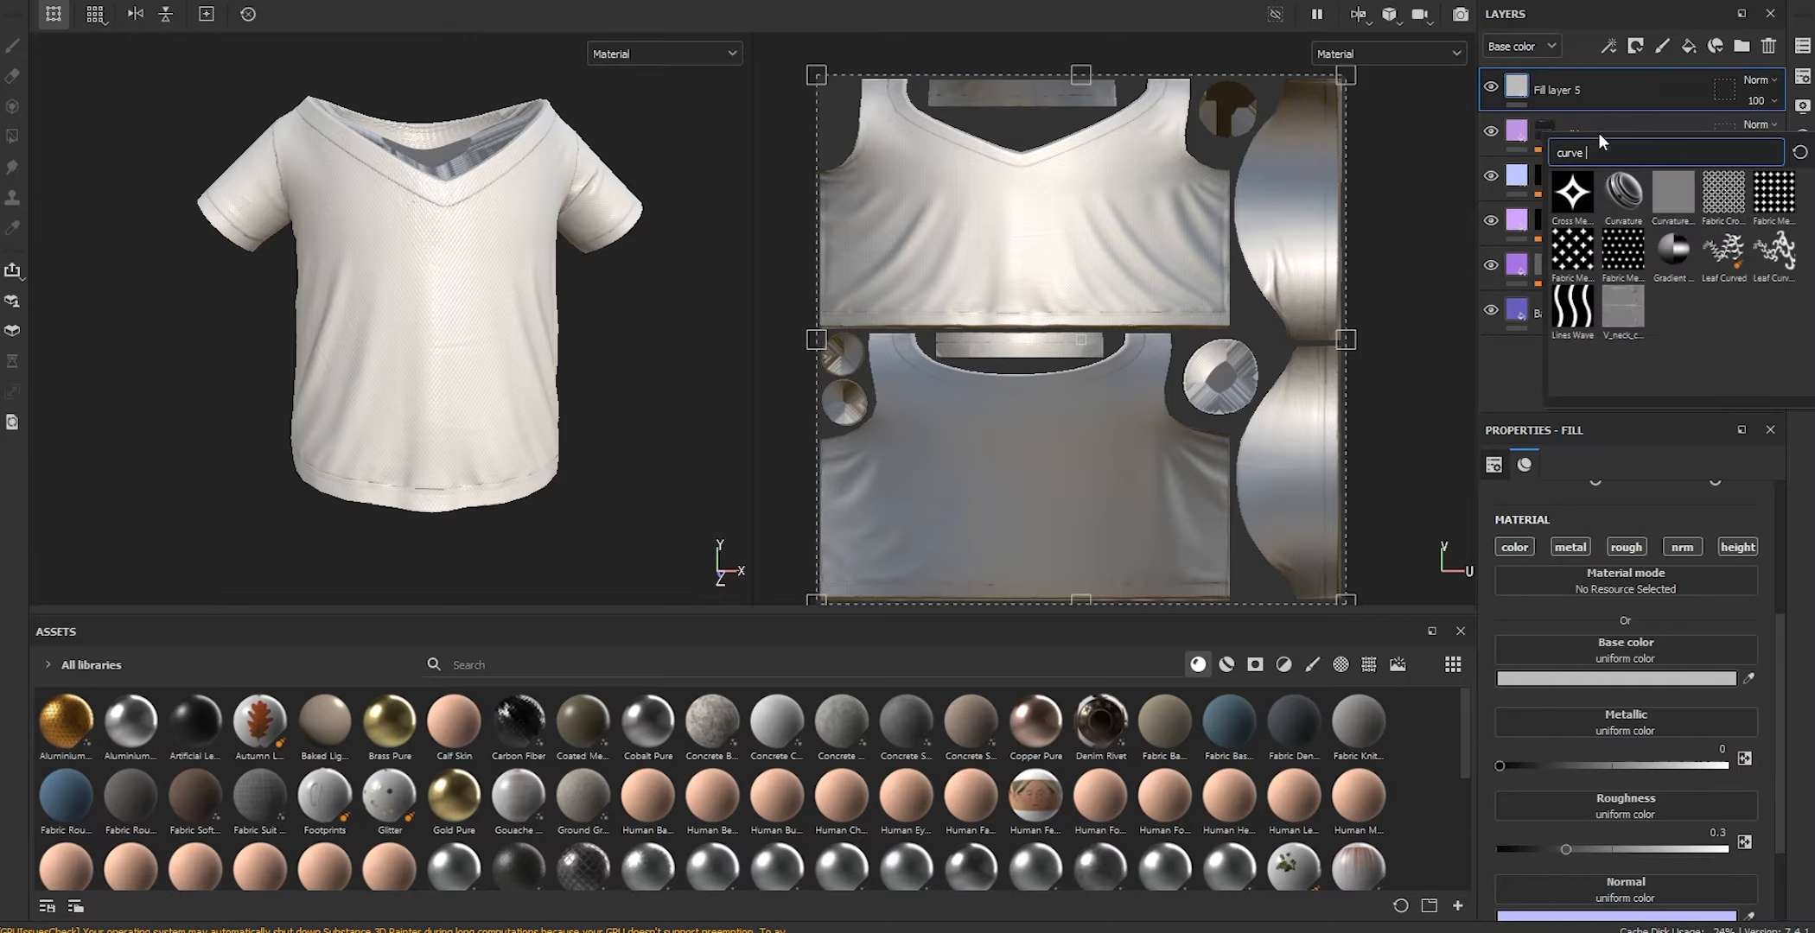
text(a)
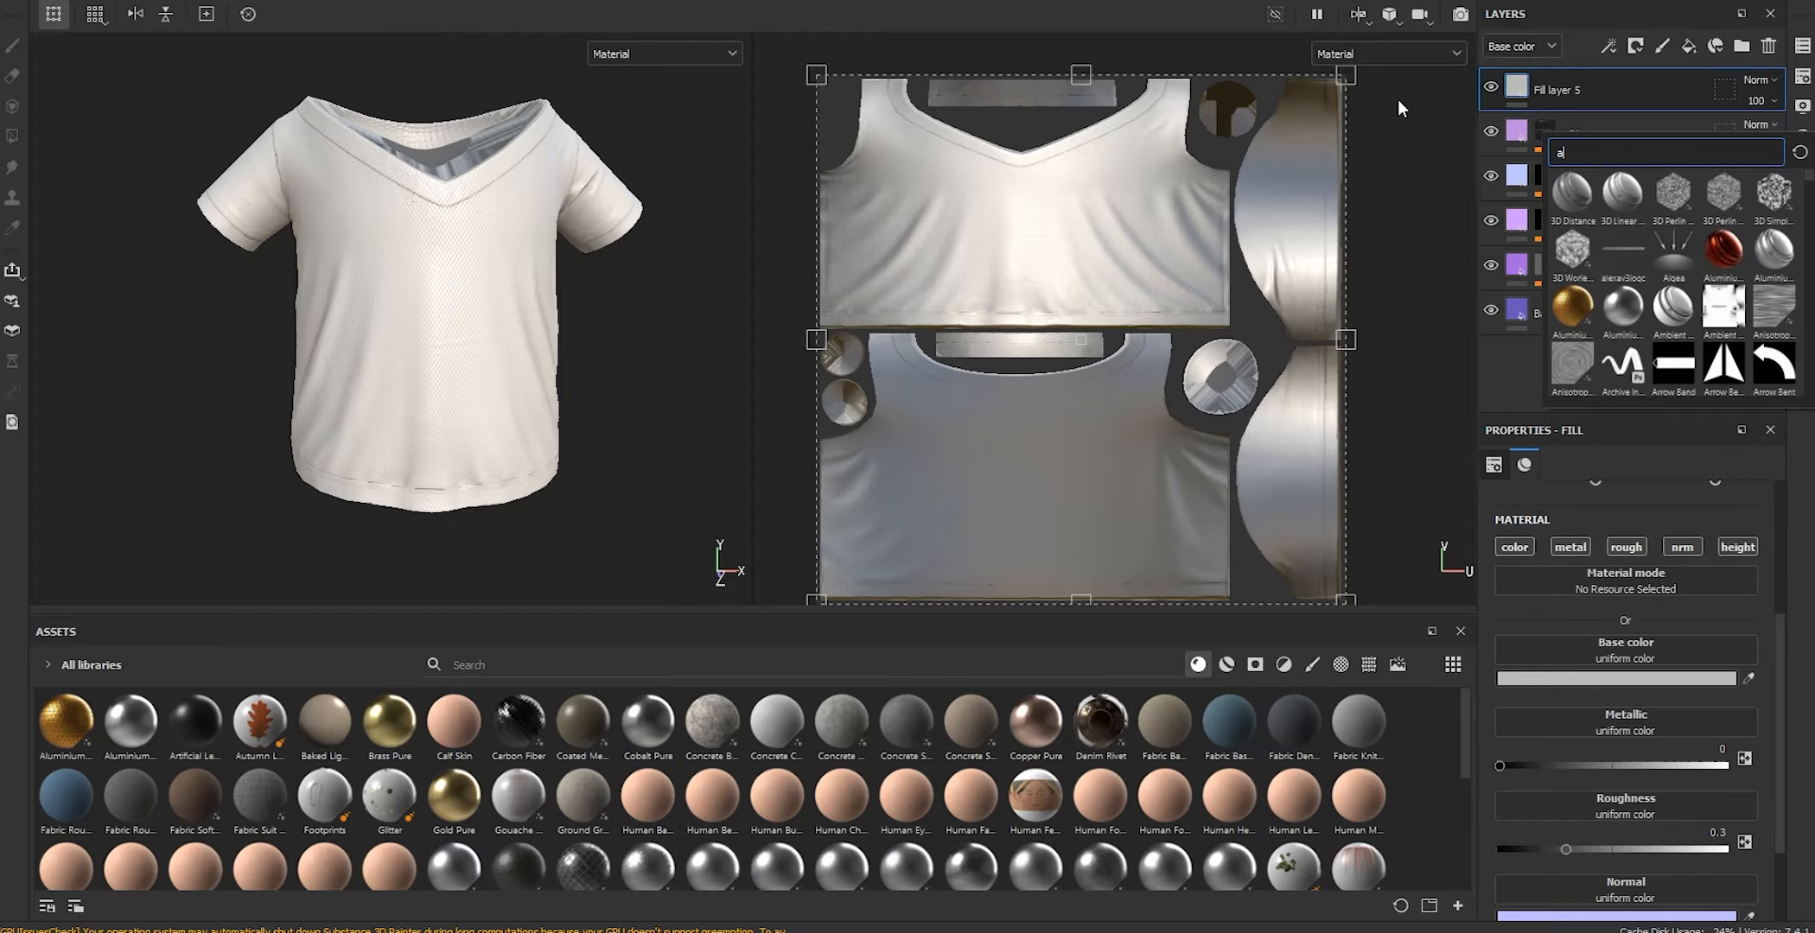
text(mbient)
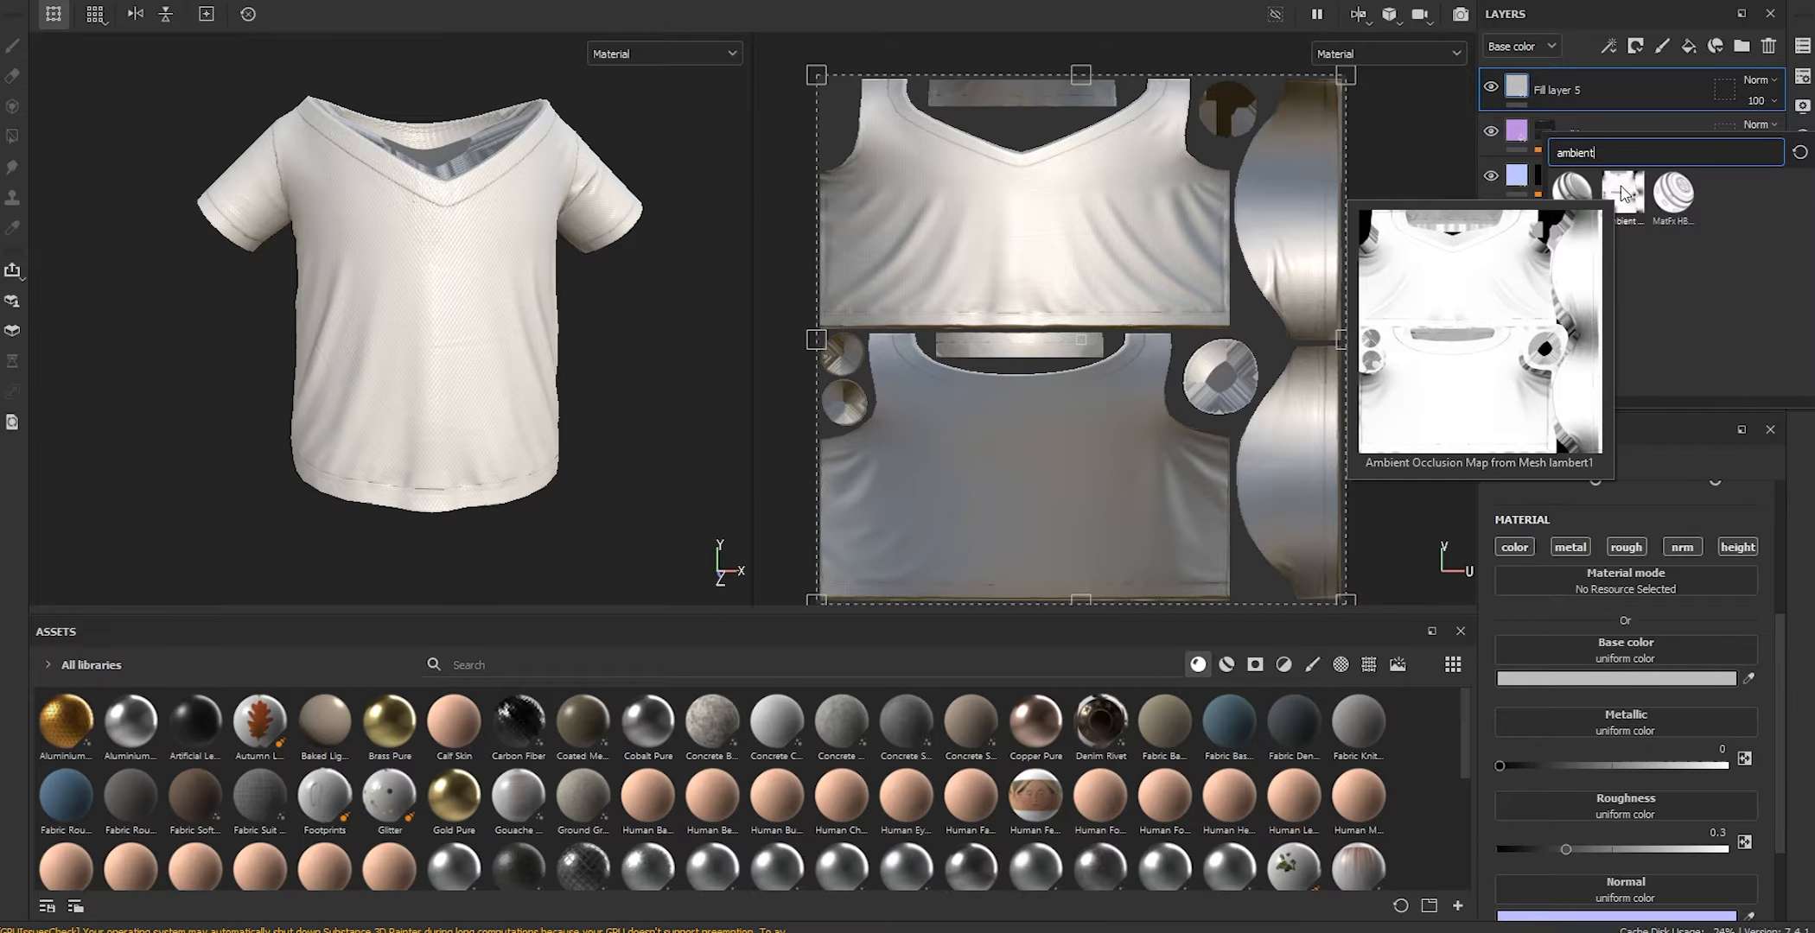
click(1625, 194)
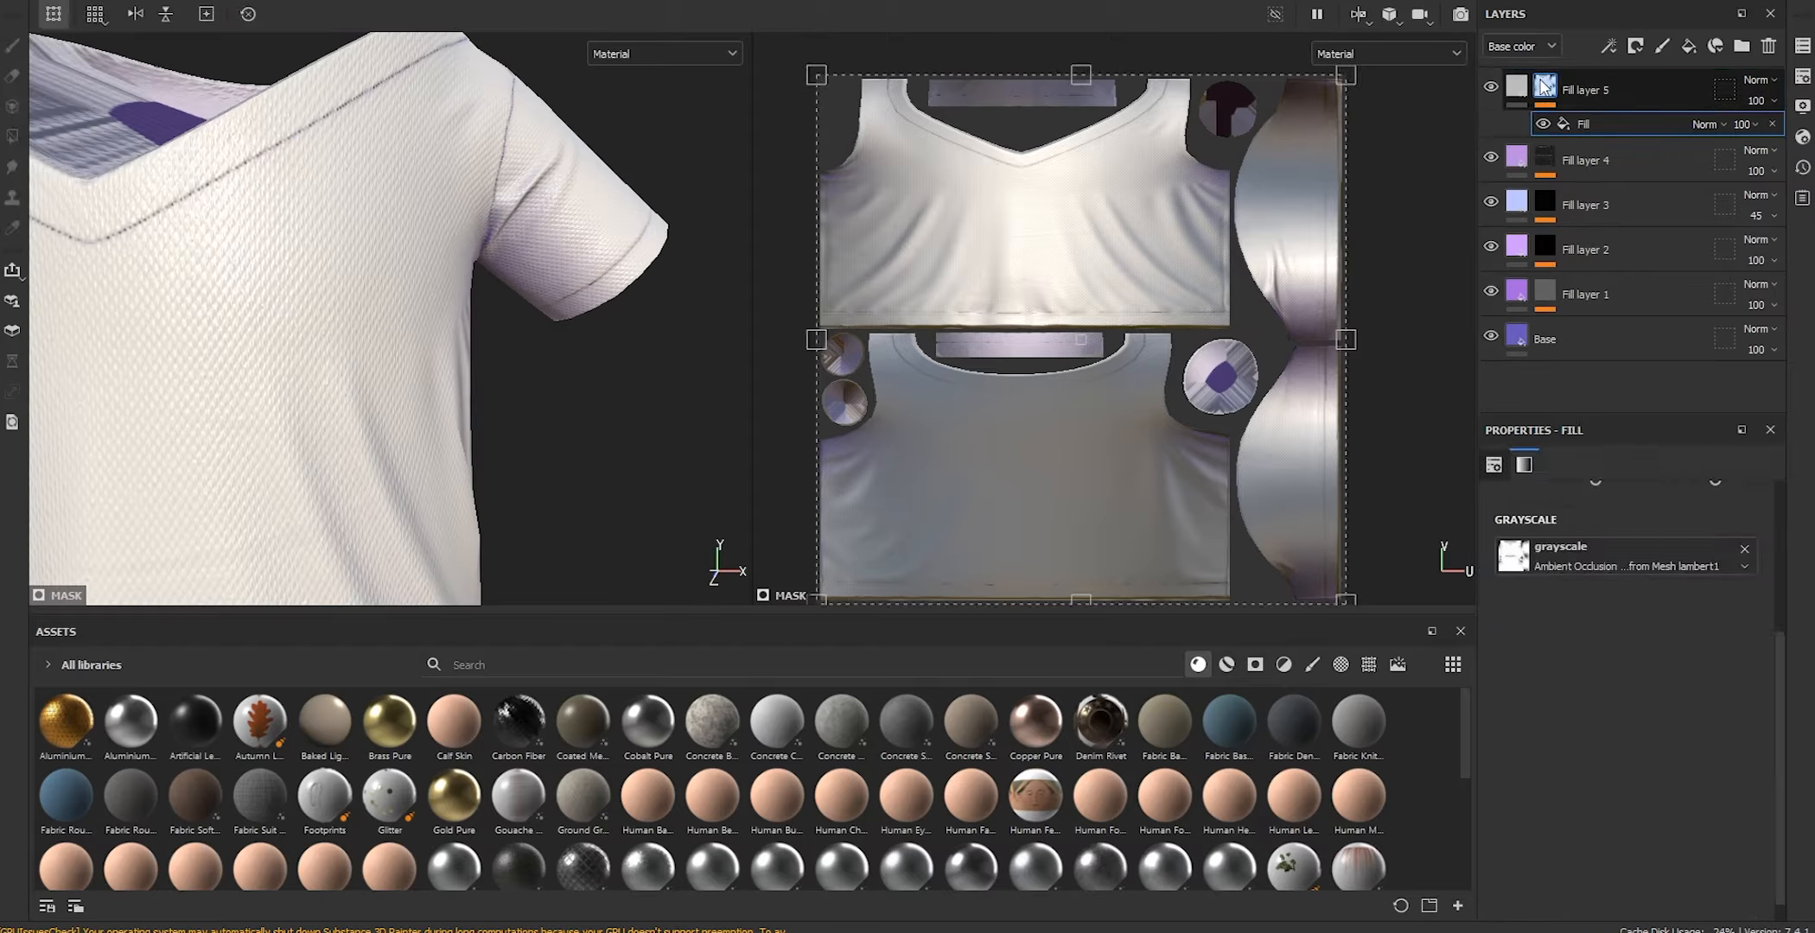
Invert Fill layer 5's ambient occlusion mask
click(1541, 85)
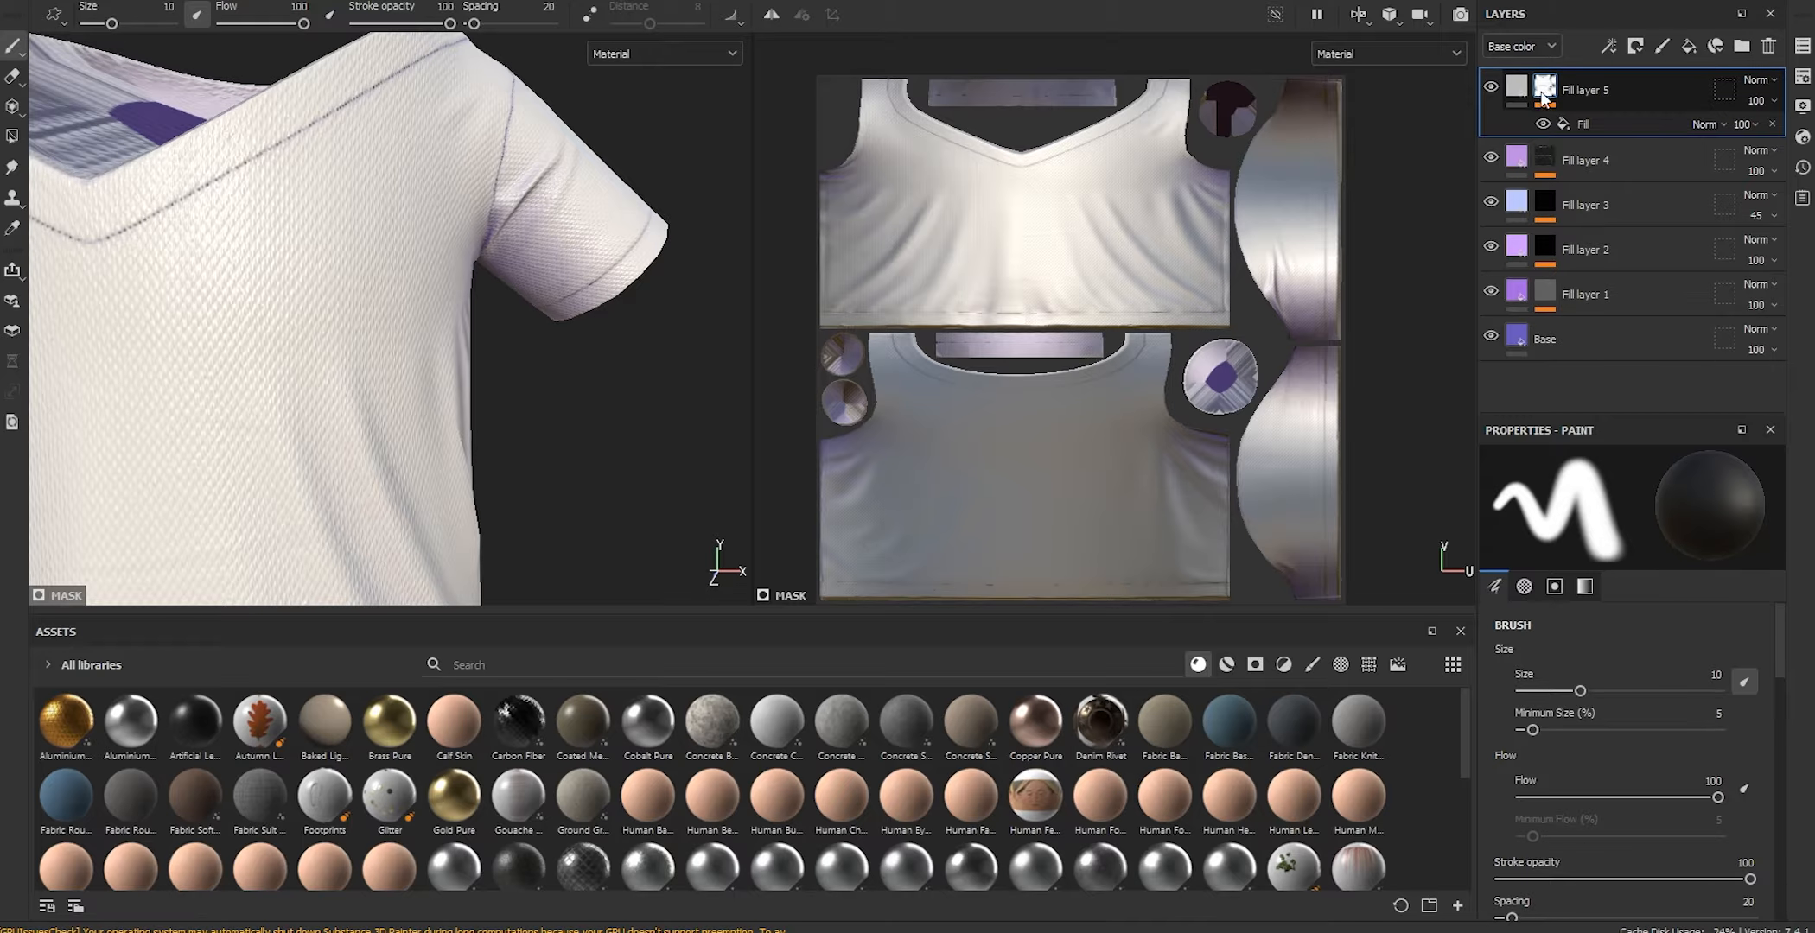
right_click(1548, 92)
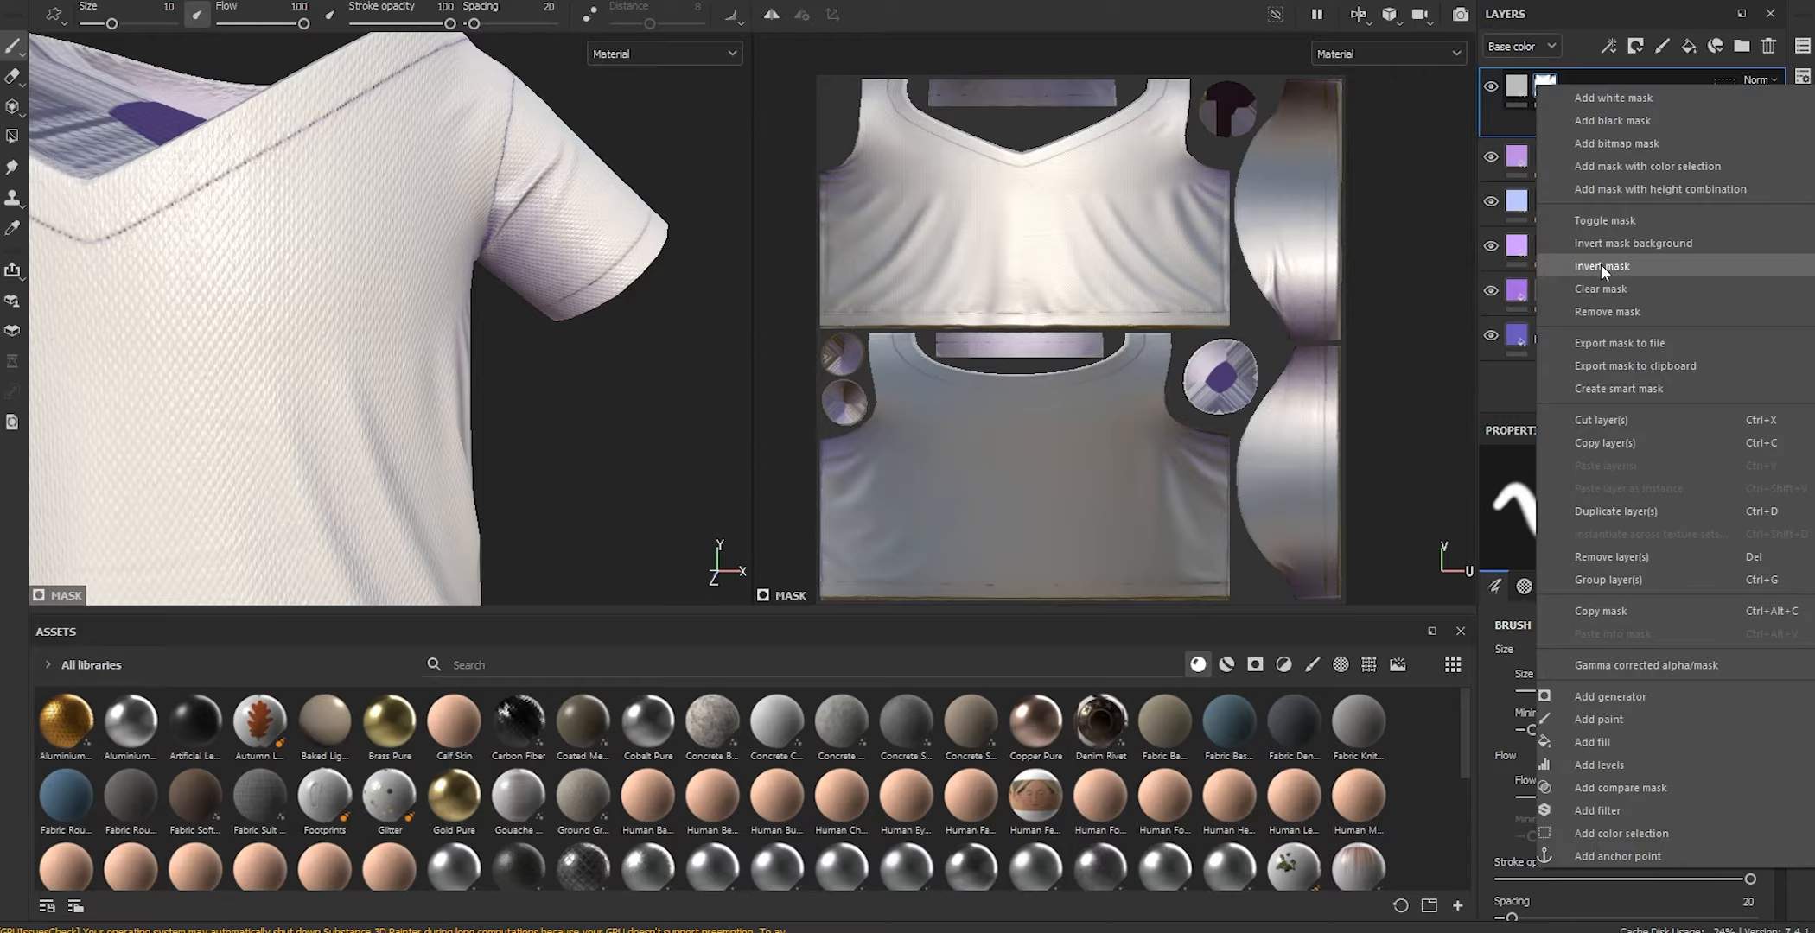
click(1601, 265)
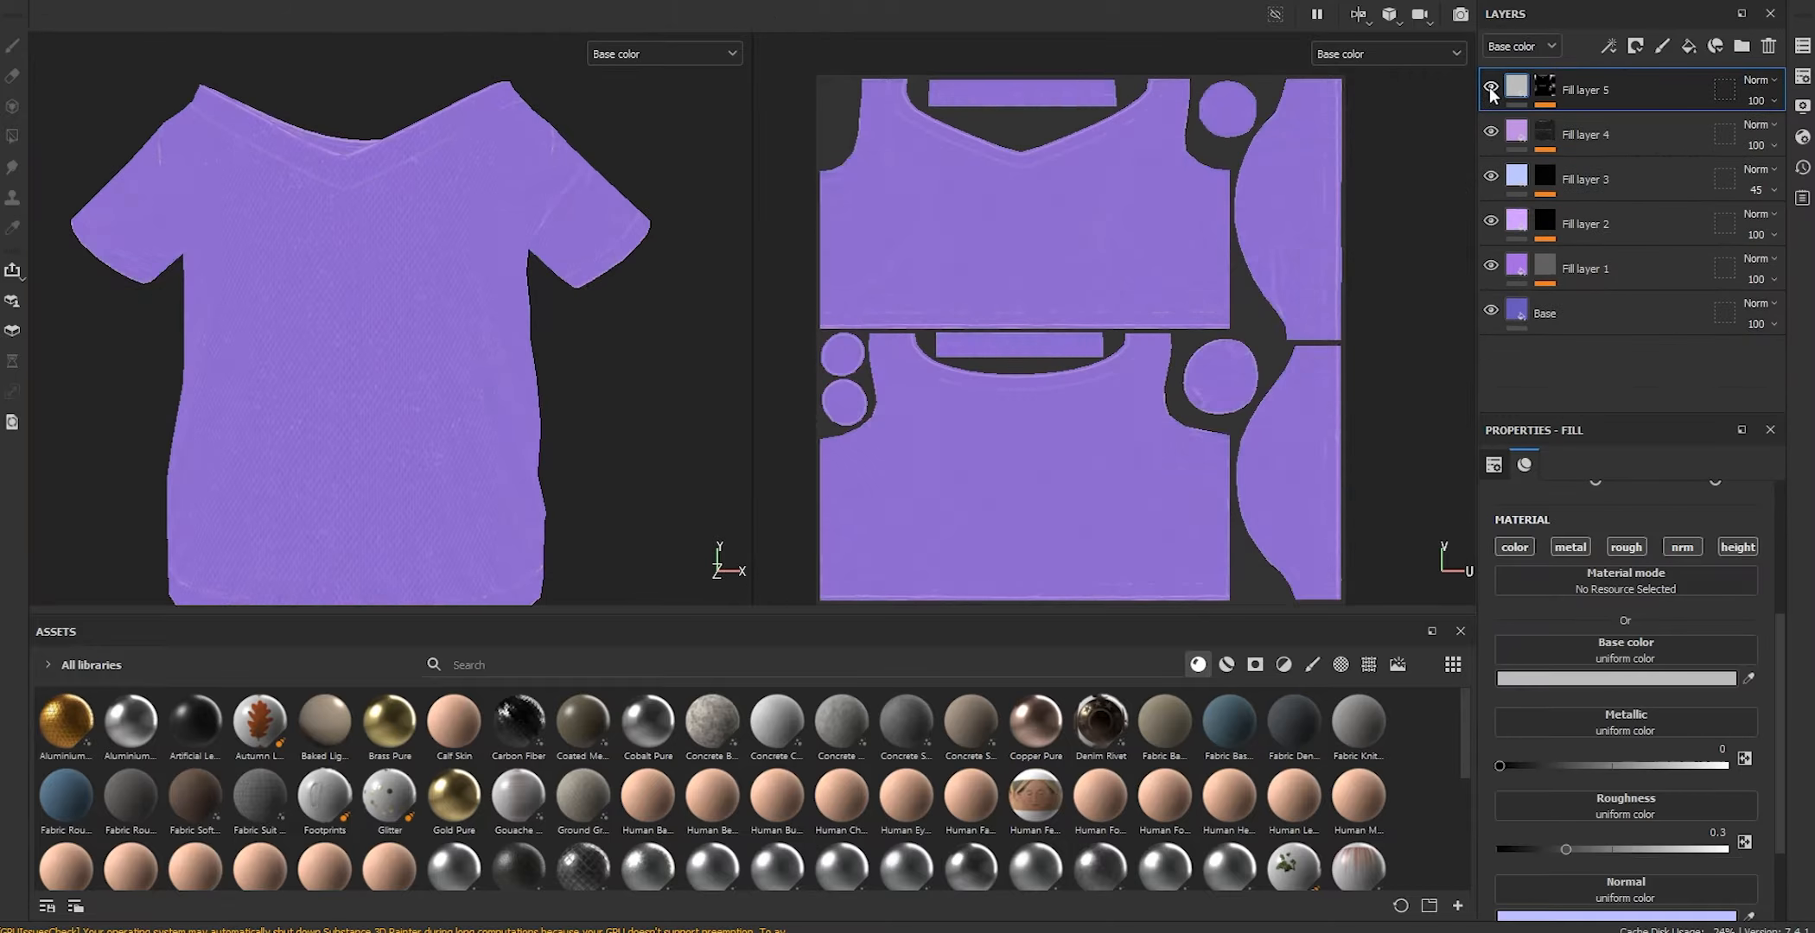
Restrict Fill layer 5 to the color channel and set its base colour to dark purple-grey 27252C
click(1514, 546)
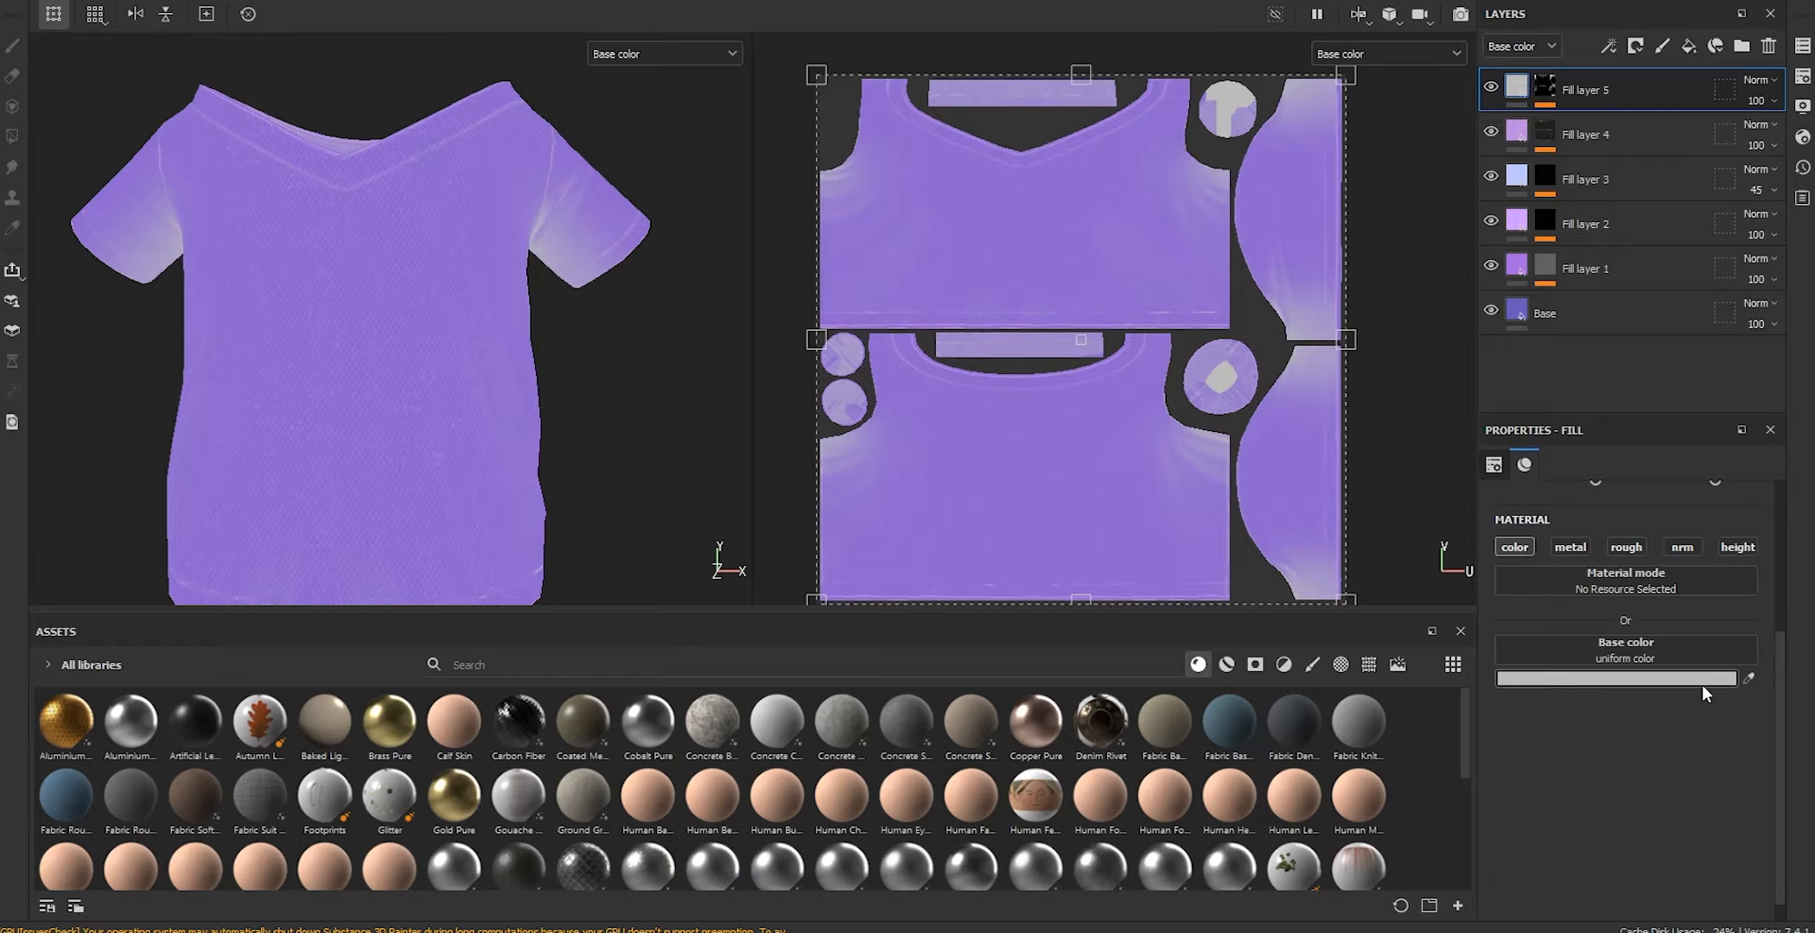
click(1701, 679)
drag(1577, 476, 1419, 544)
alt+drag(207, 230, 508, 198)
click(1658, 428)
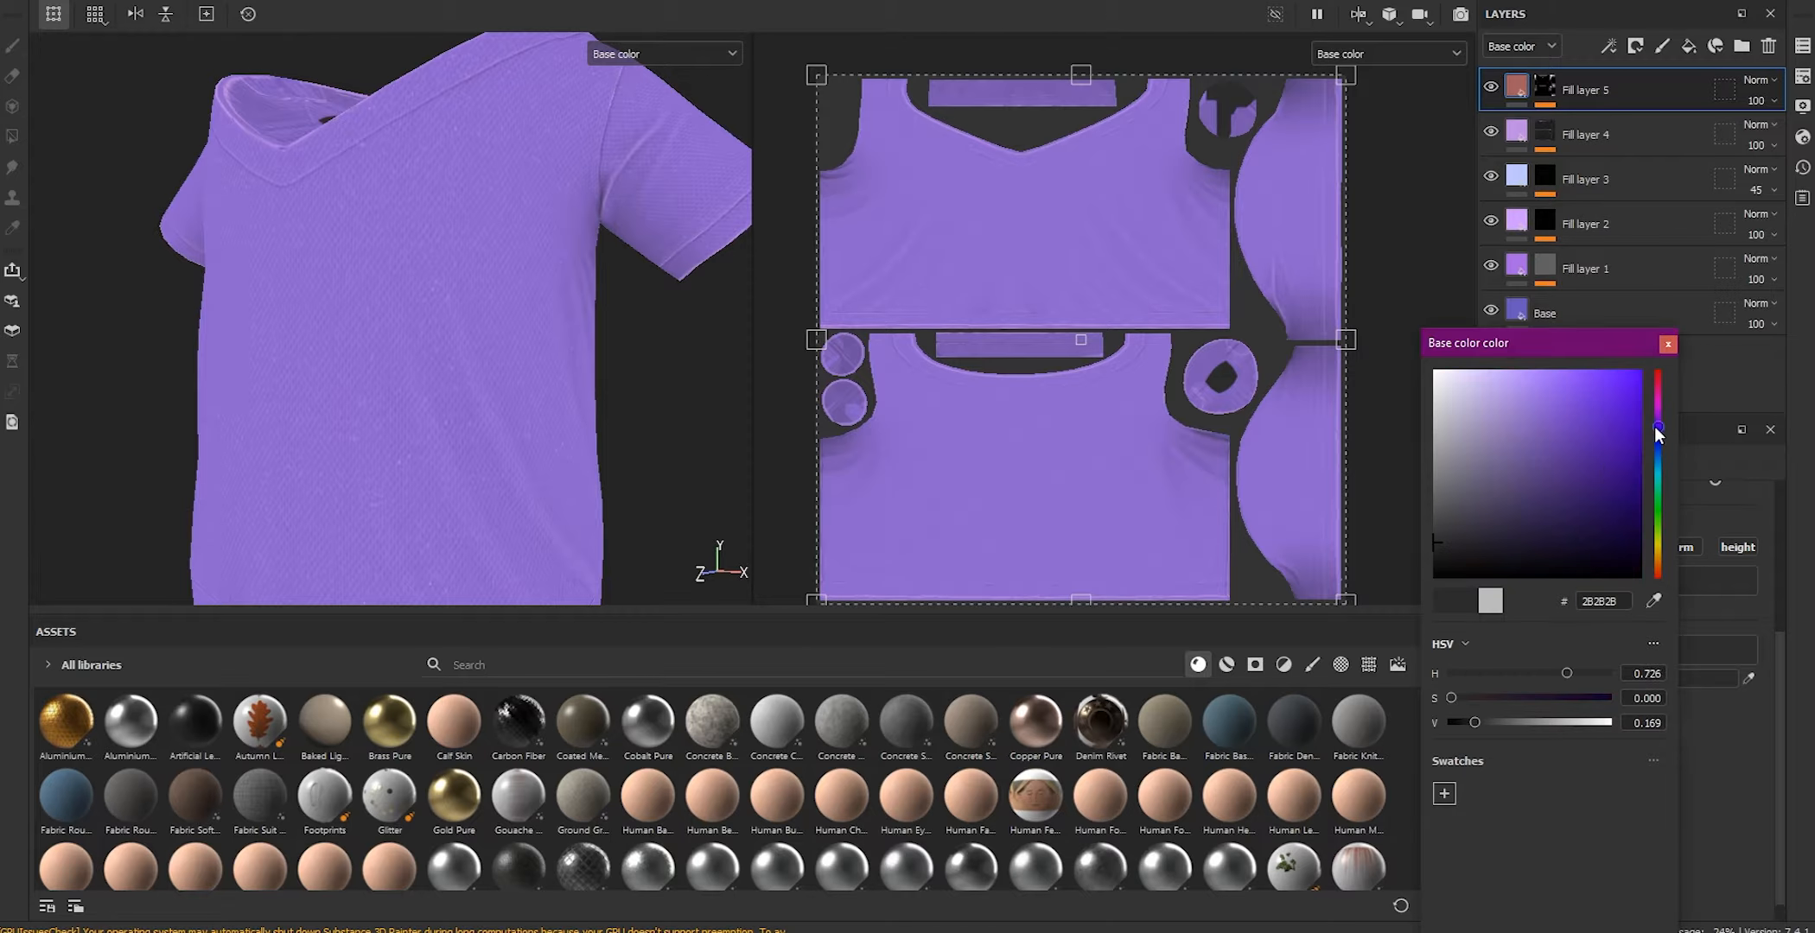
click(1469, 542)
alt+drag(257, 156, 319, 154)
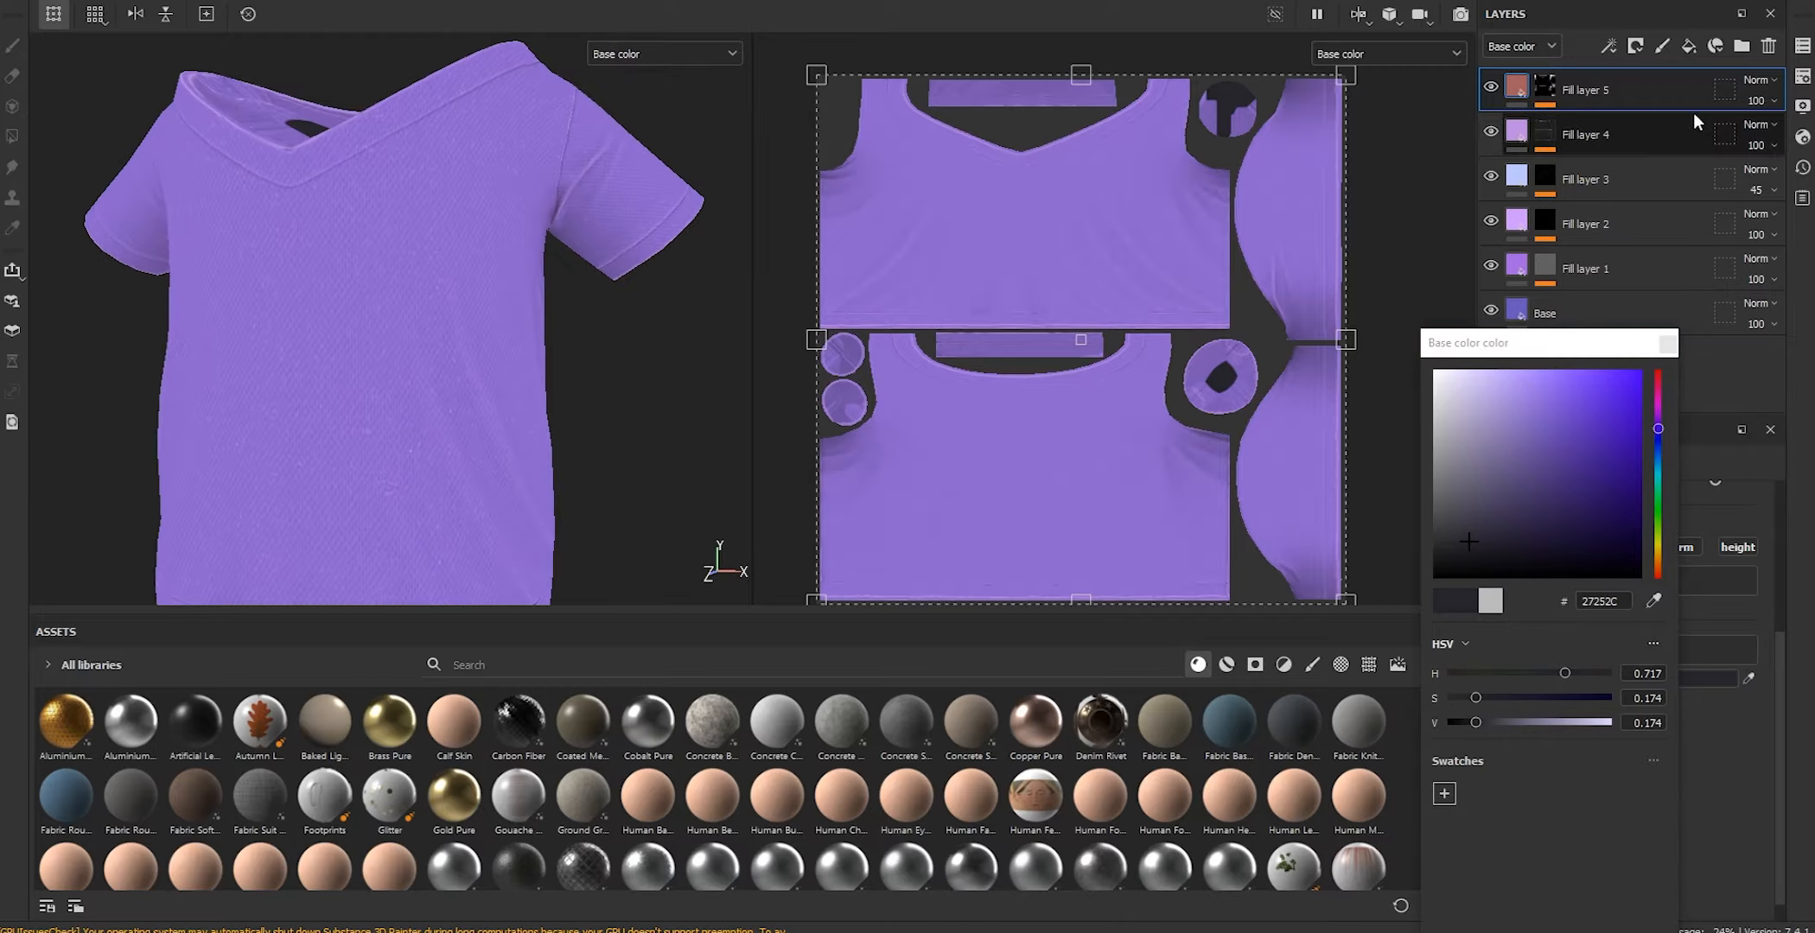
Compare the shirt with Fill layer 5 hidden and shown, and return the viewport to Material display
click(1491, 86)
click(1491, 86)
click(1491, 87)
click(1491, 87)
click(664, 53)
click(657, 96)
mouse_move(507, 300)
alt+mouse_down()
mouse_move(490, 308)
mouse_move(538, 287)
mouse_move(557, 327)
alt+mouse_up()
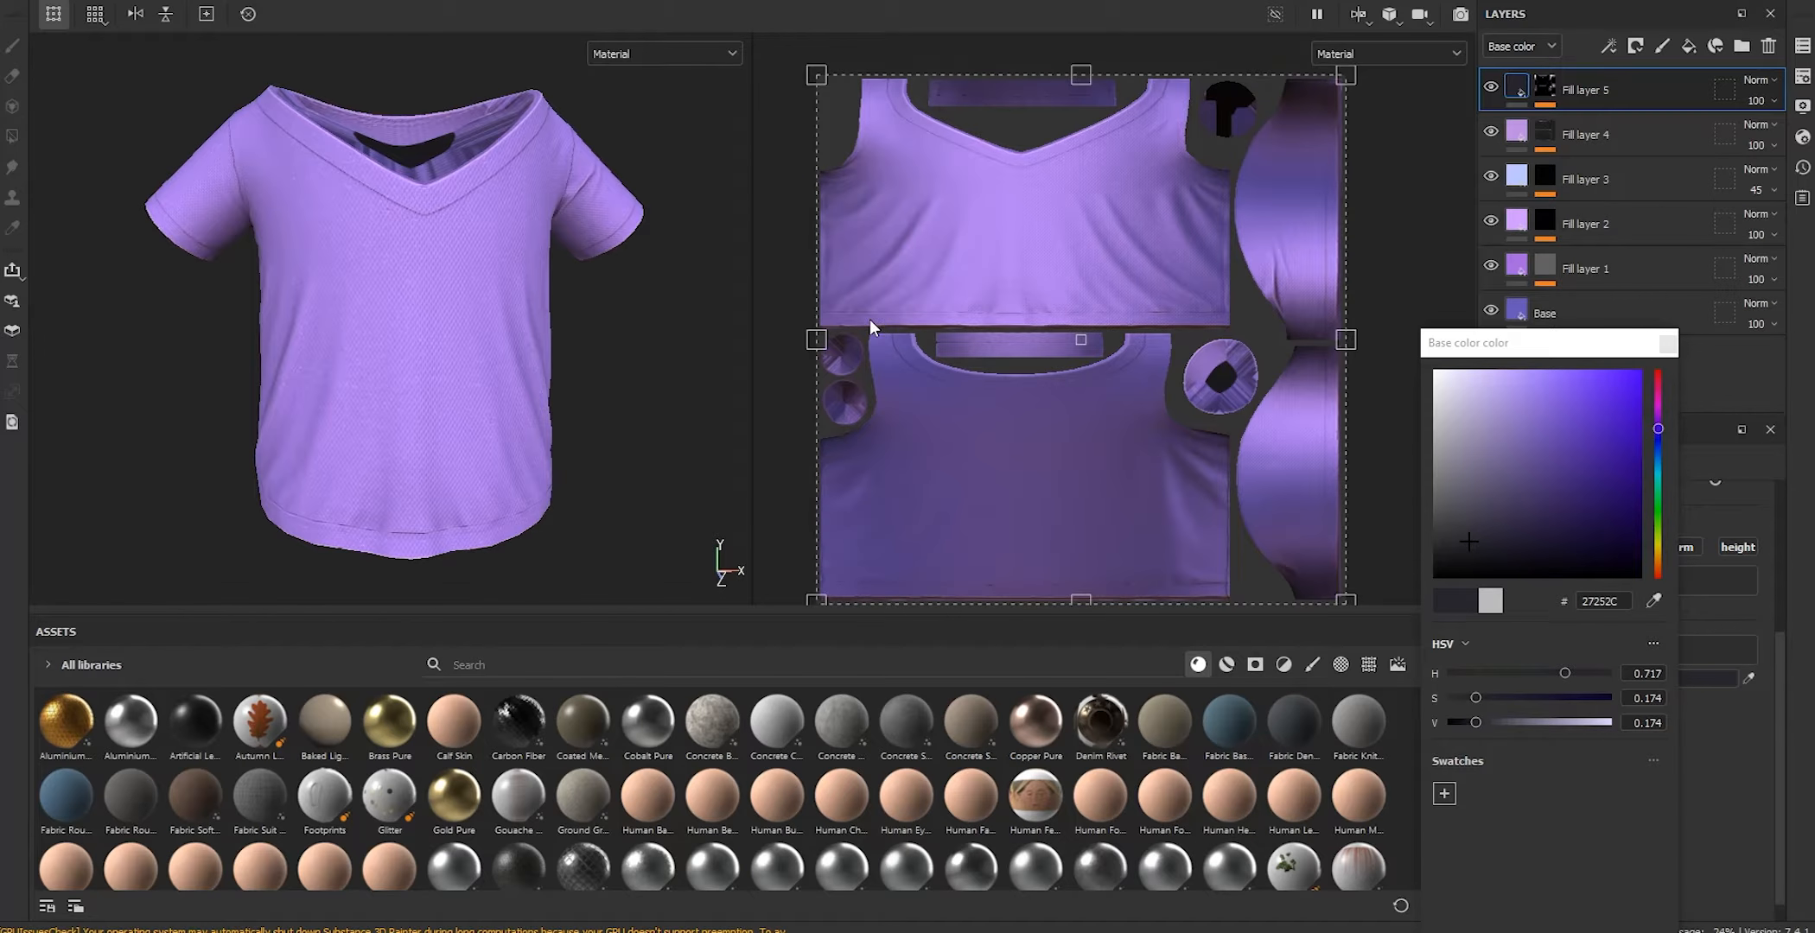
Close the colour picker and examine the shirt from several angles, checking Fill layer 5's shading on and off
click(1676, 344)
alt+drag(320, 309, 476, 357)
alt+middle_drag(476, 357, 460, 335)
scroll(500, 309, up, 1)
scroll(500, 310, down, 3)
alt+drag(500, 310, 500, 325)
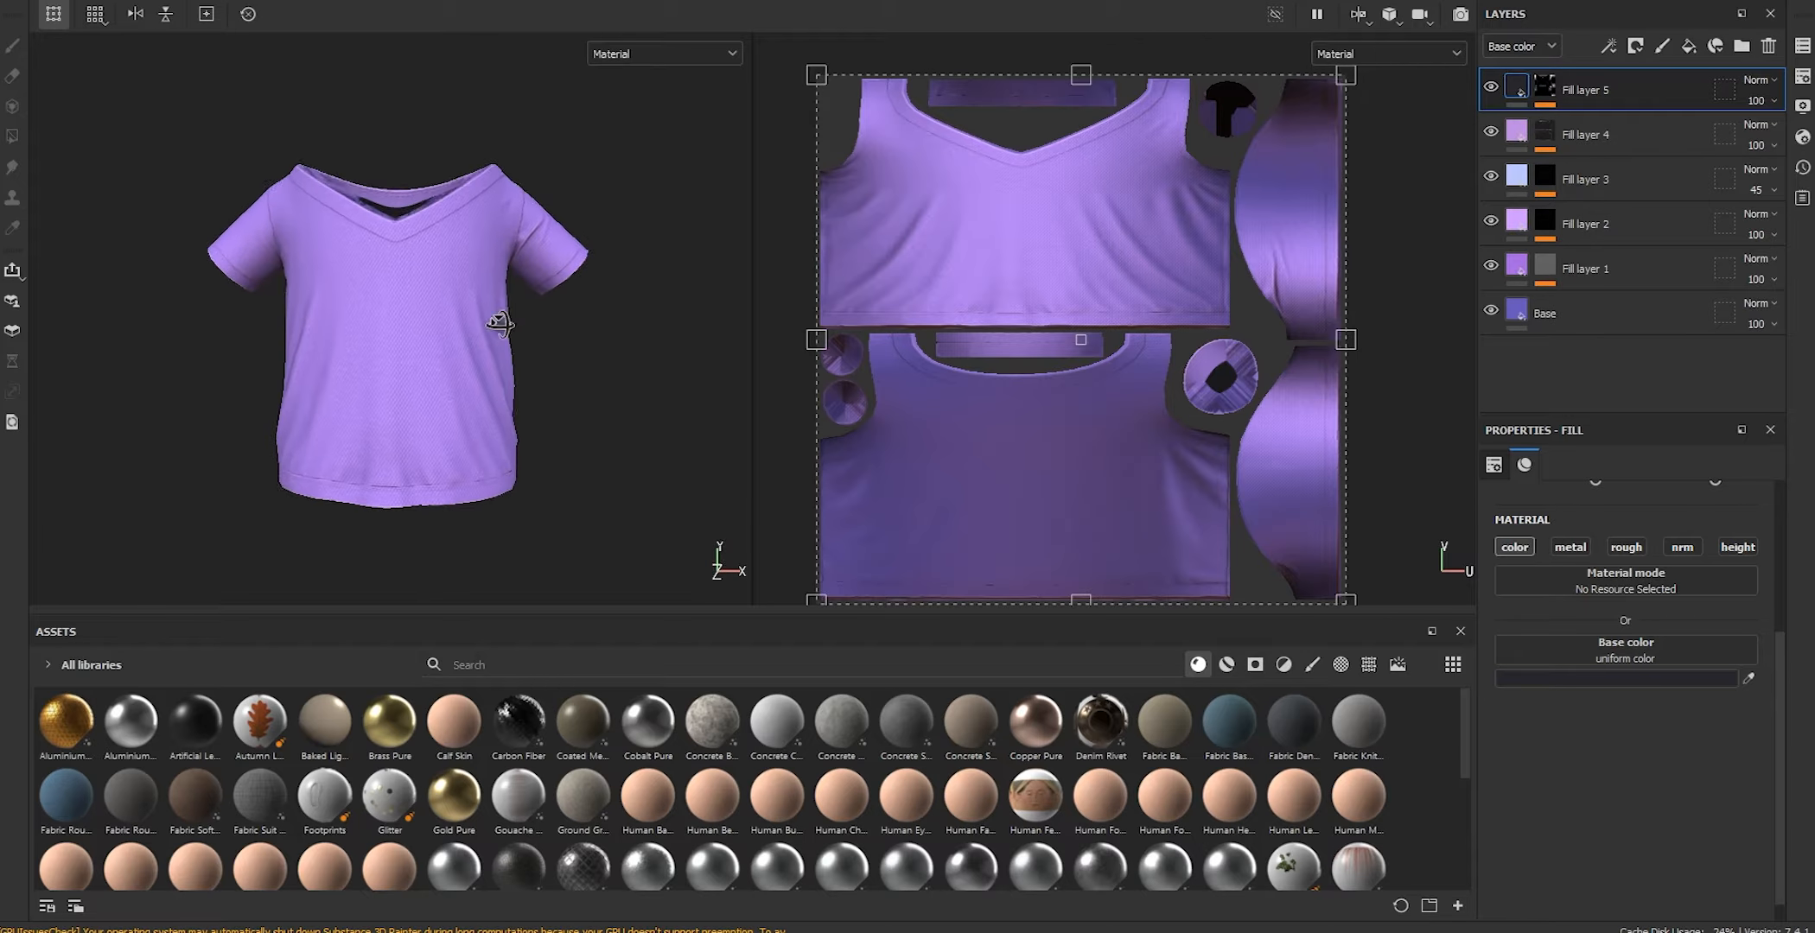
scroll(500, 323, up, 2)
click(1491, 90)
click(1492, 90)
alt+drag(571, 395, 631, 380)
scroll(631, 380, up, 1)
click(1640, 84)
alt+drag(669, 304, 596, 310)
Add a fill layer above Fill layer 5 and give it a black mask
click(1688, 49)
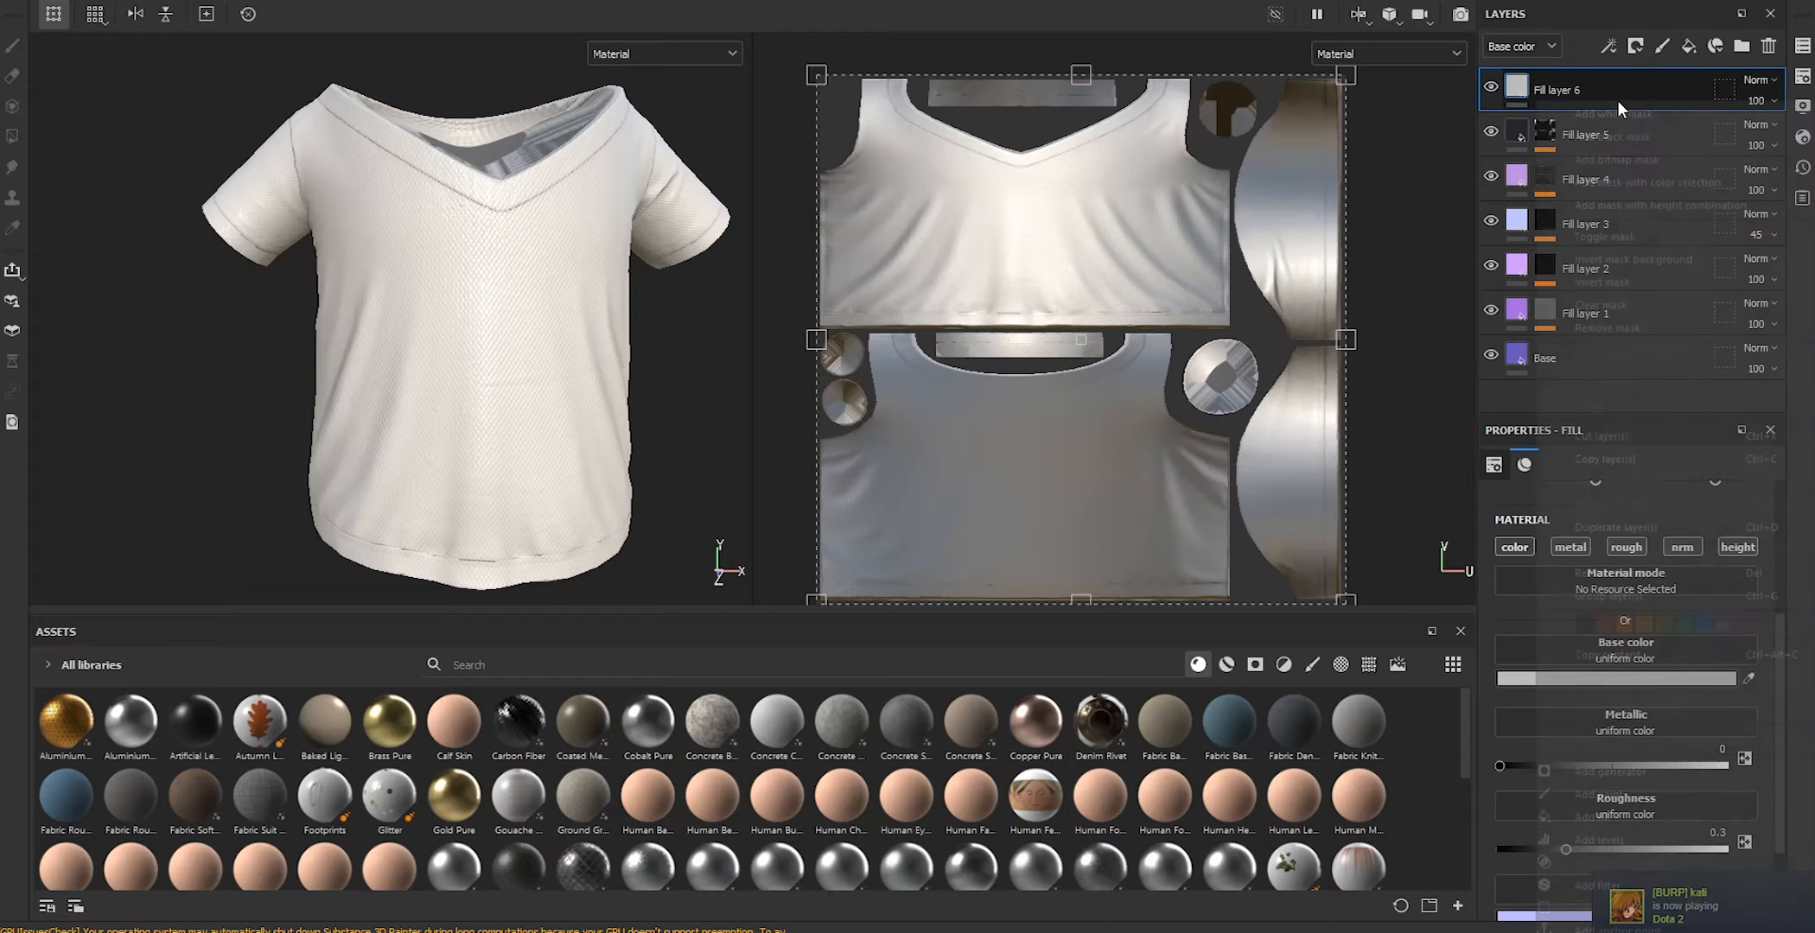
right_click(1617, 100)
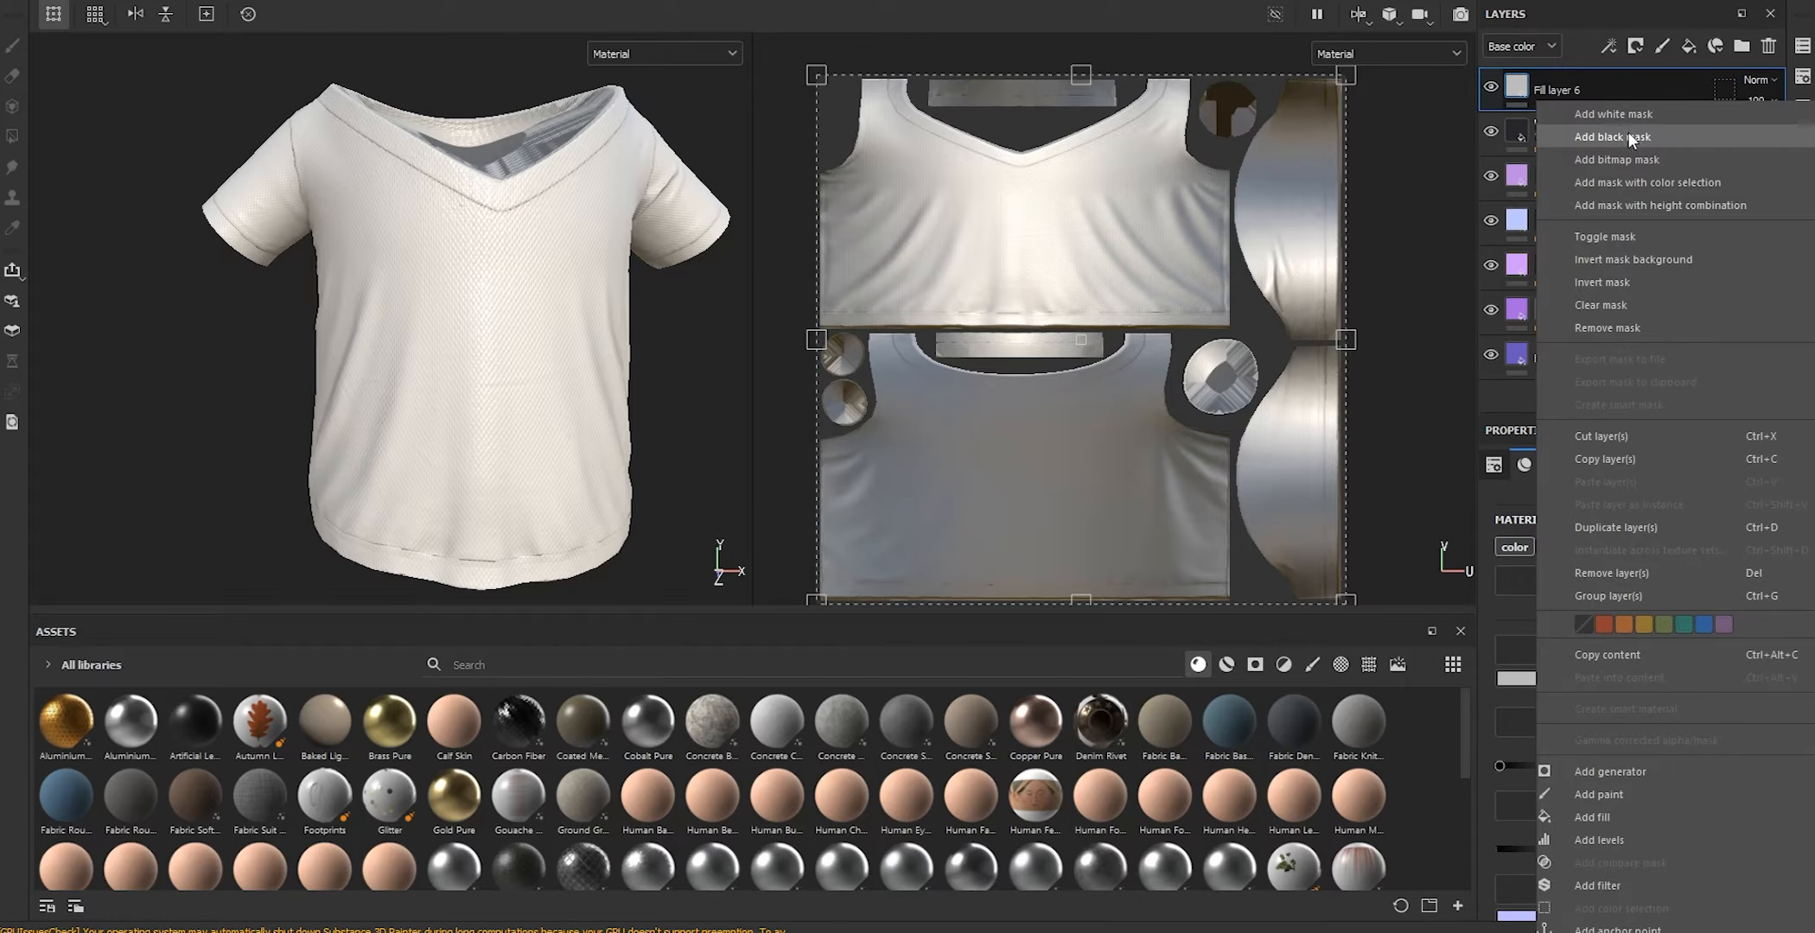
click(1624, 137)
Paint a soft fade into Fill layer 6's mask around the shirt's lower part, front and back, with a size 100 brush
key(1)
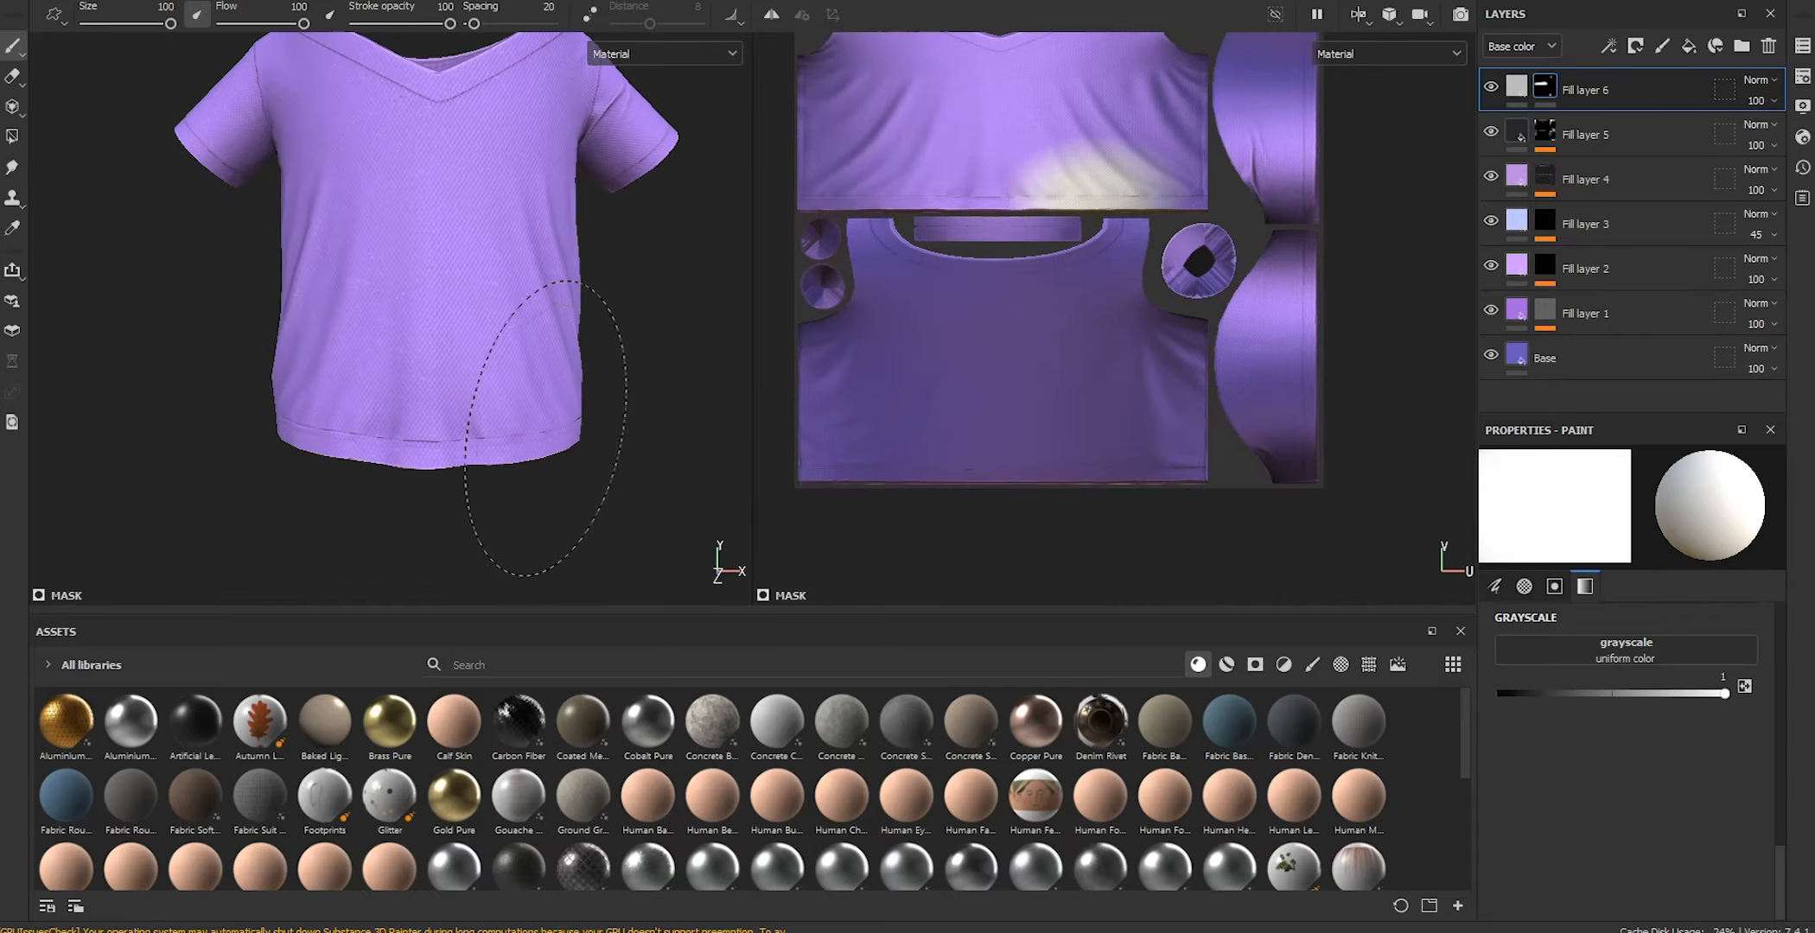
mouse_move(539, 417)
mouse_down()
mouse_move(382, 425)
mouse_move(373, 405)
mouse_move(478, 389)
mouse_move(484, 428)
mouse_move(558, 432)
mouse_up()
mouse_move(544, 434)
mouse_down()
mouse_move(442, 454)
mouse_move(229, 433)
mouse_up()
alt+drag(229, 423, 276, 397)
alt+middle_drag(275, 397, 567, 405)
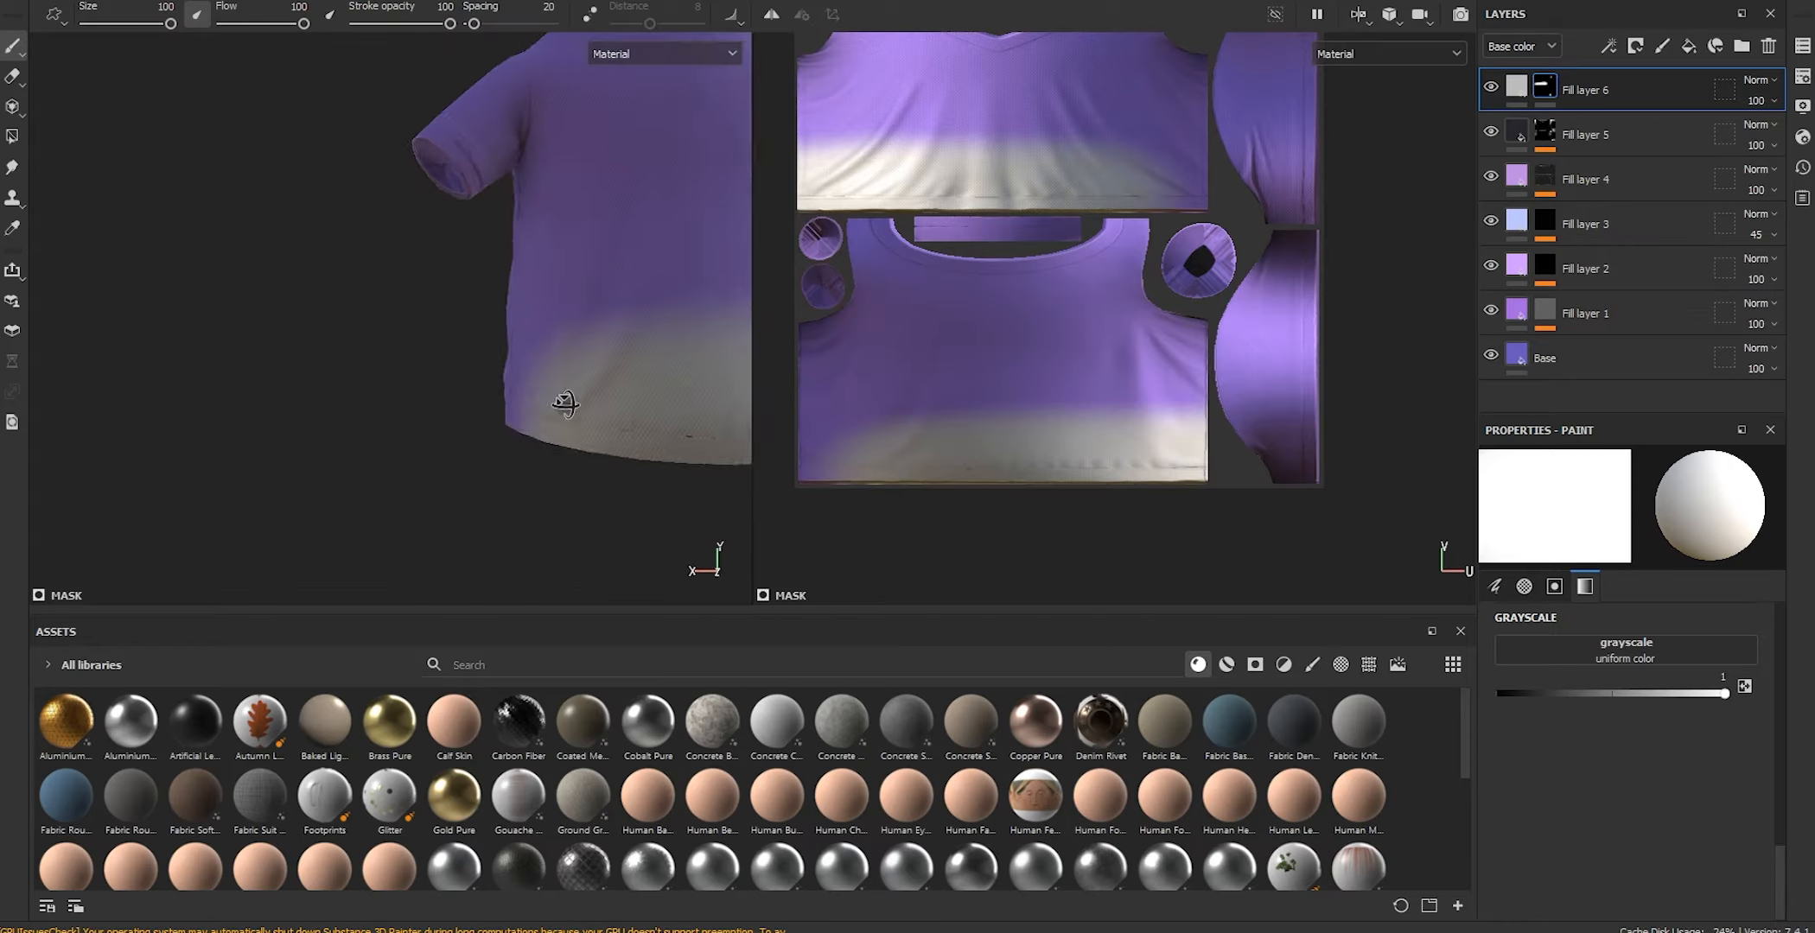
alt+drag(414, 402, 467, 400)
alt+middle_drag(466, 400, 363, 372)
mouse_move(363, 373)
alt+mouse_down()
mouse_move(527, 391)
mouse_move(405, 377)
mouse_move(490, 426)
mouse_move(527, 415)
alt+mouse_up()
Paint the same soft fade onto the sleeve ends in Fill layer 6's mask
alt+right_drag(425, 86, 493, 155)
alt+drag(519, 173, 398, 195)
ctrl+right_drag(414, 203, 389, 207)
alt+right_drag(398, 216, 458, 259)
mouse_move(445, 250)
mouse_down()
mouse_move(410, 224)
mouse_move(519, 294)
mouse_up()
alt+drag(388, 263, 657, 286)
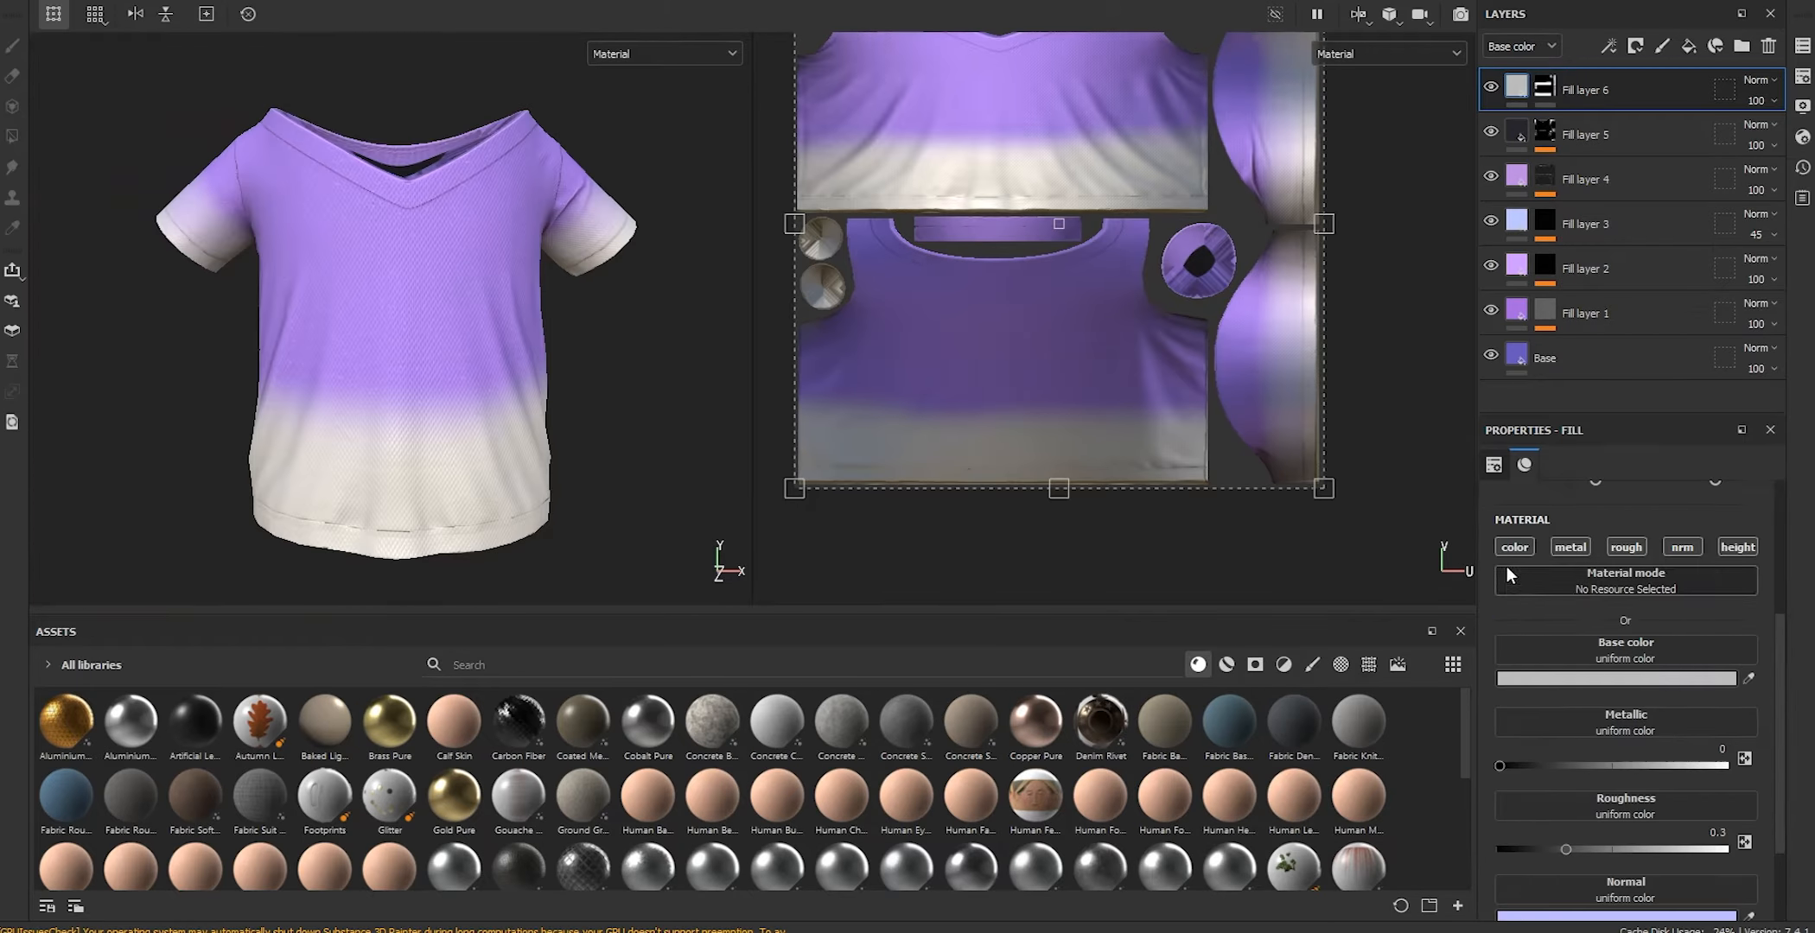
Restrict Fill layer 6 to the color channel, set its base colour to violet 6751B6 and its opacity to 60
click(1551, 678)
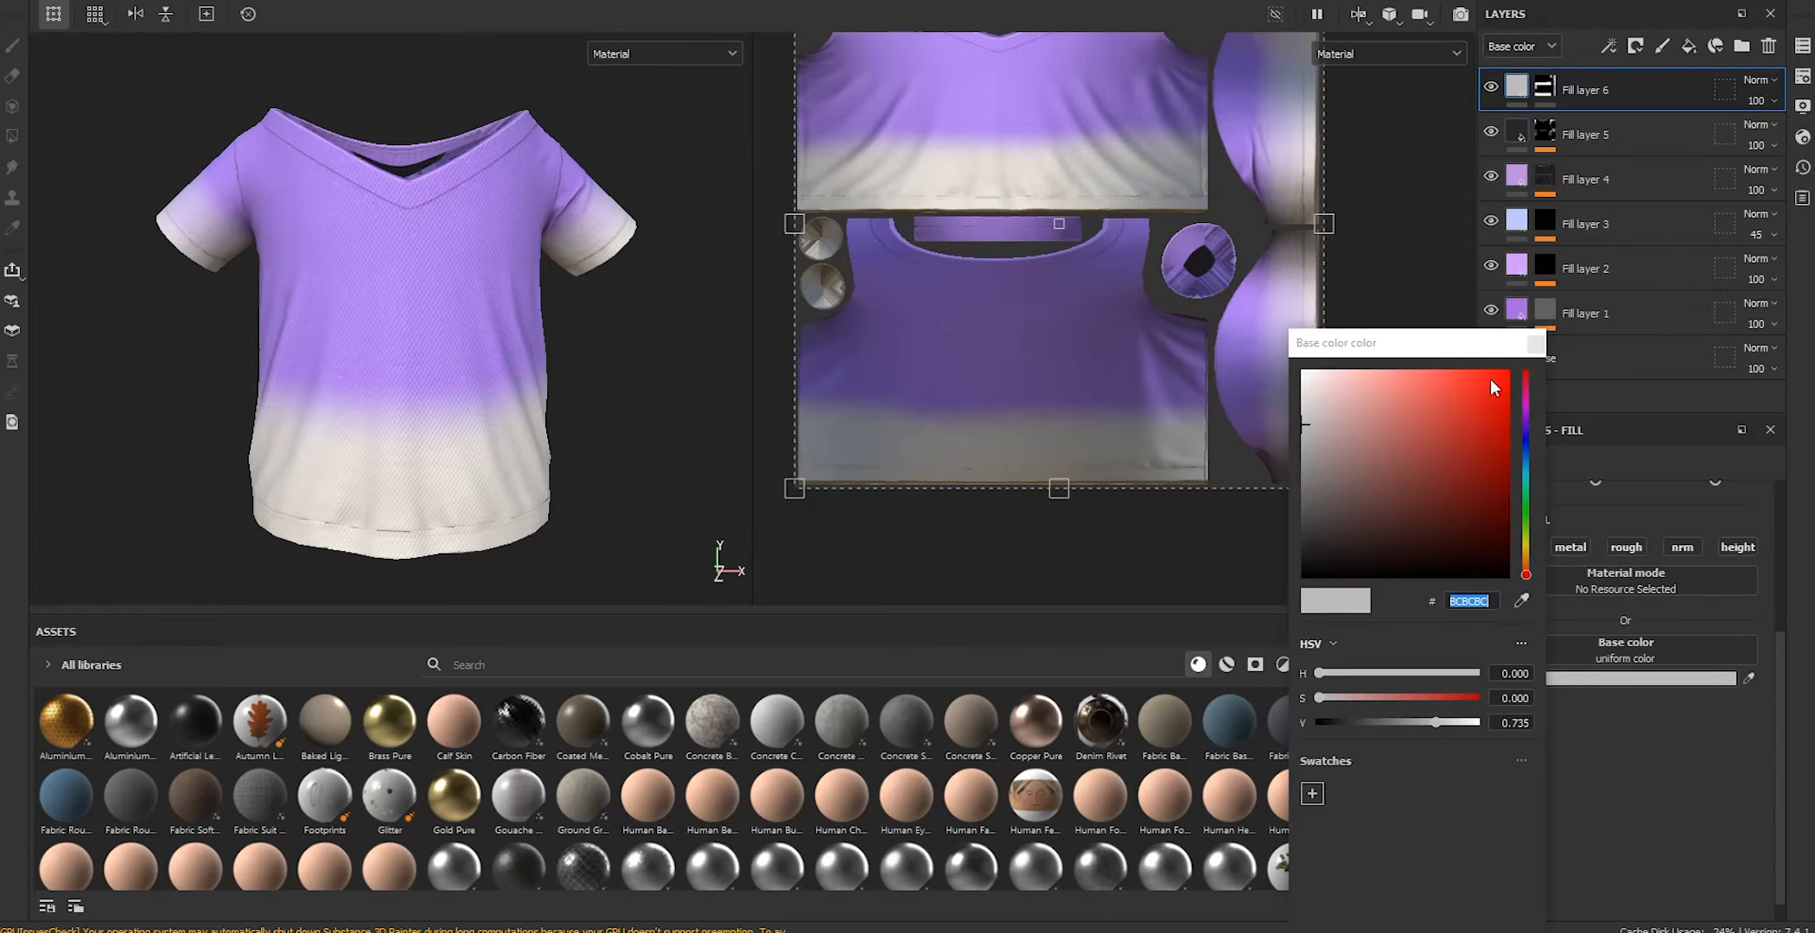
click(1525, 431)
drag(1457, 456, 1415, 428)
click(121, 331)
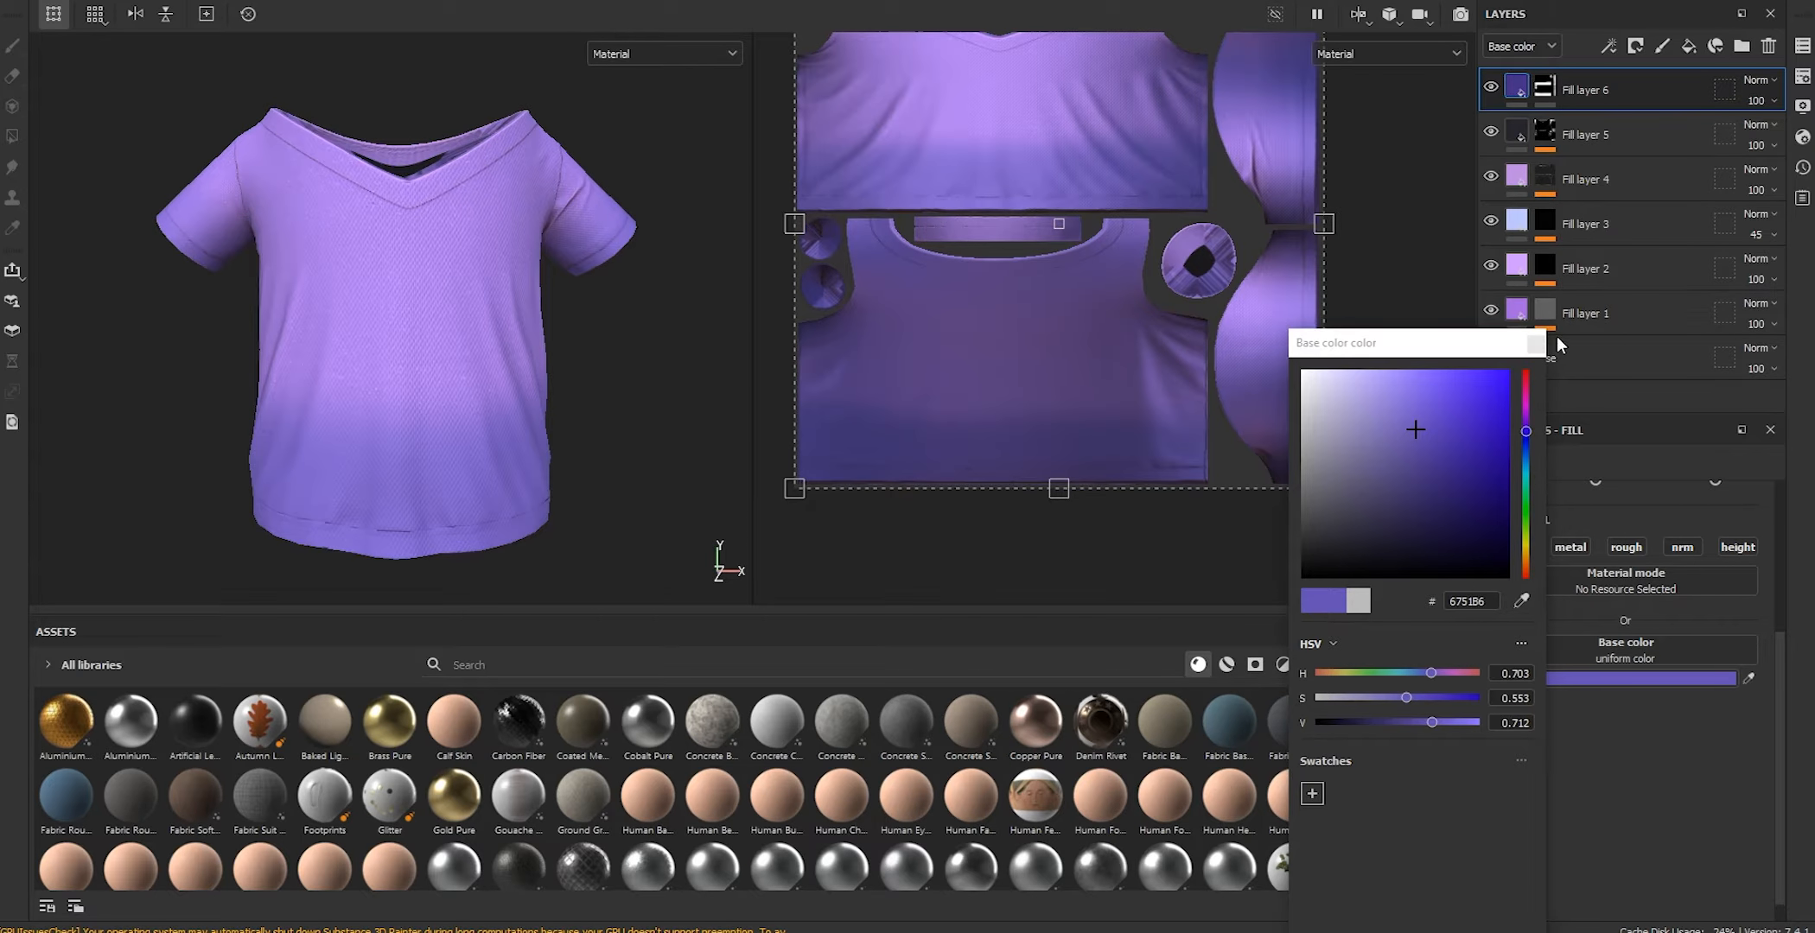
click(1535, 343)
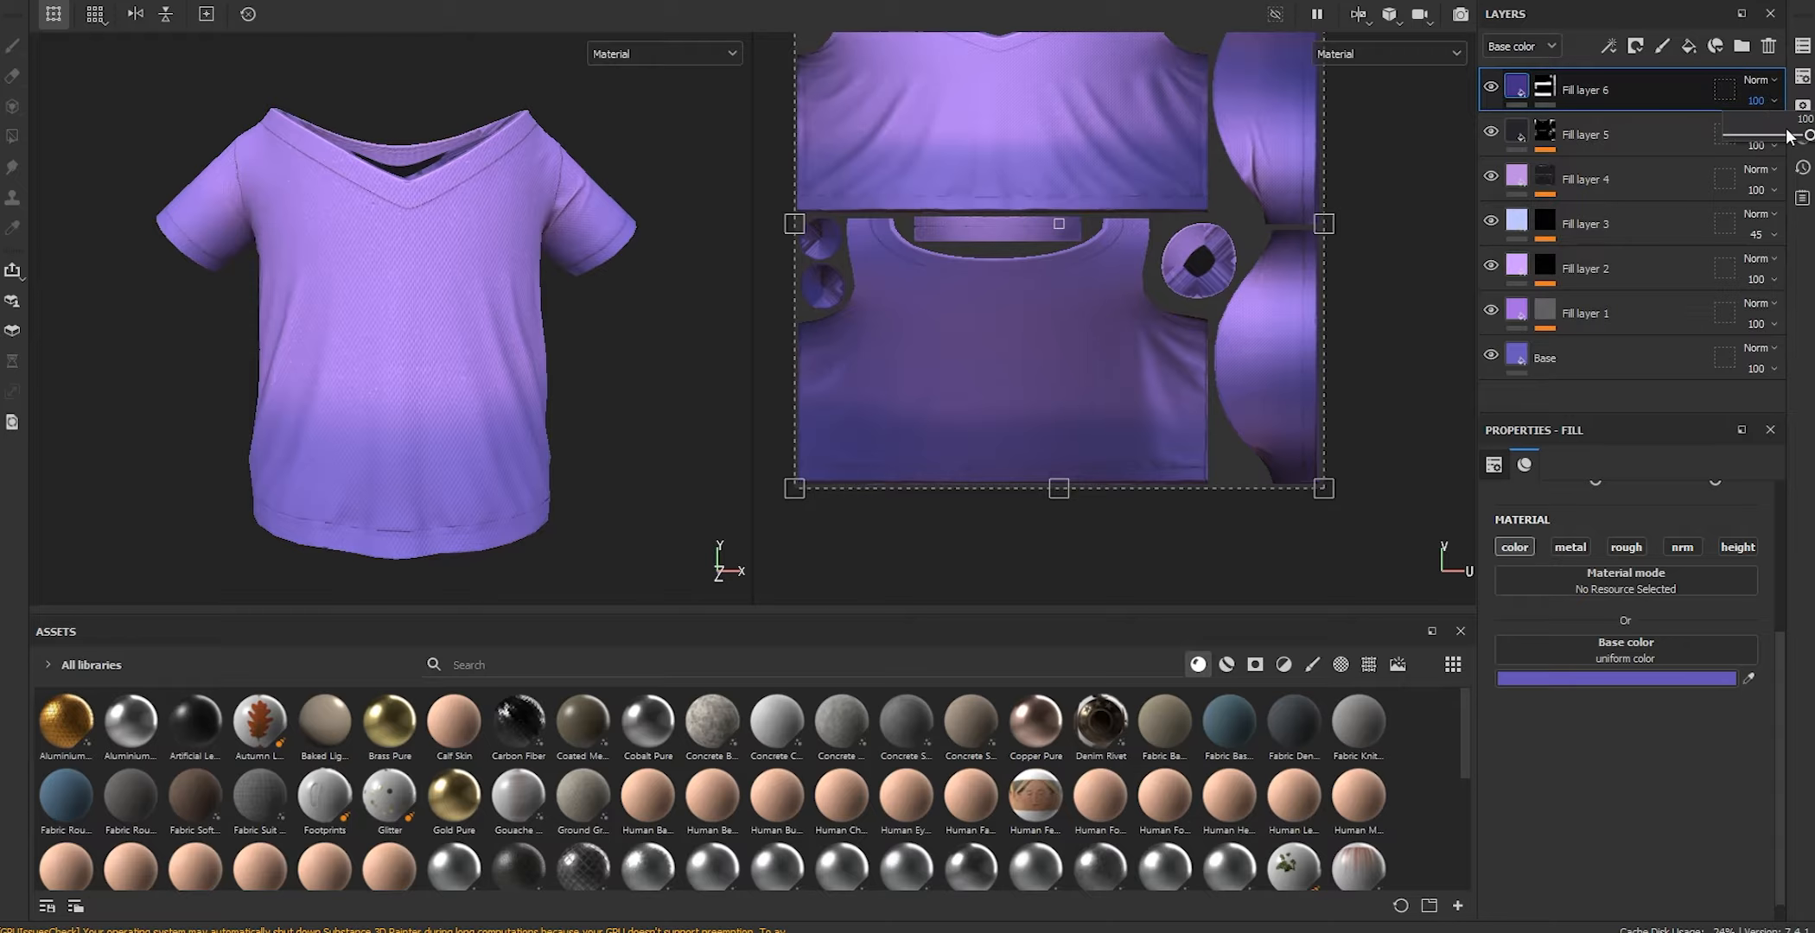
drag(1787, 134, 1775, 129)
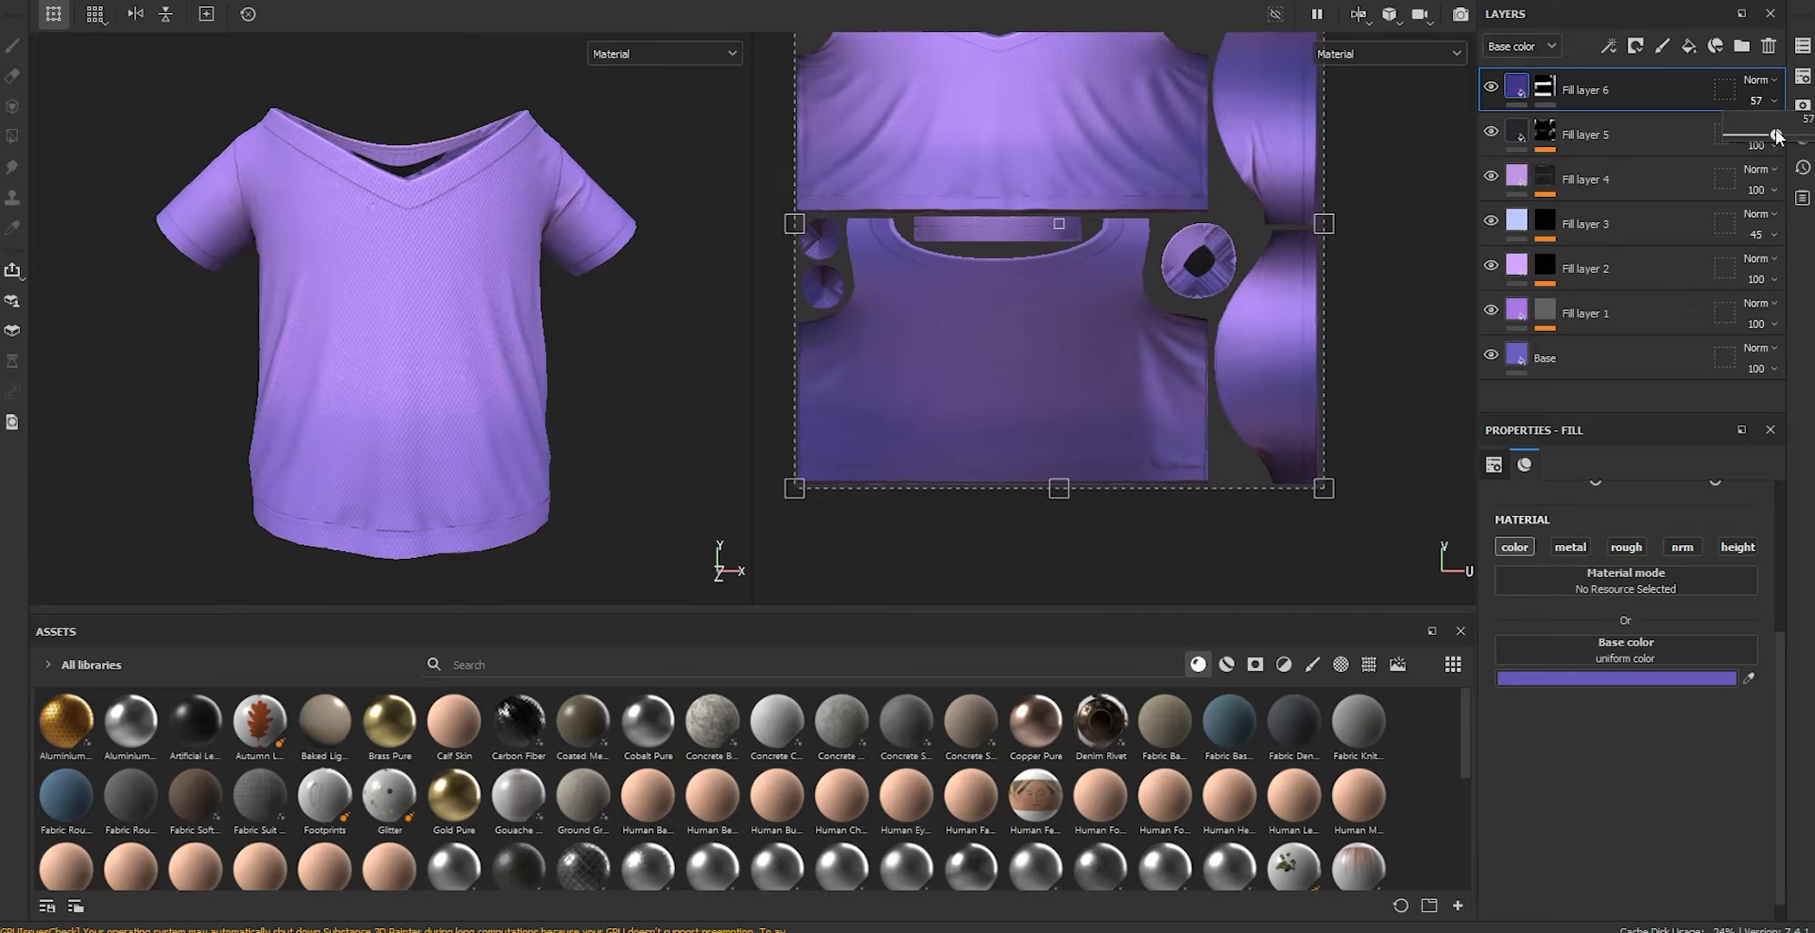
Soften the painted fade in Fill layer 6's mask with a size 100 eraser at stroke opacity 19
click(1545, 93)
click(12, 76)
middle_drag(363, 385, 380, 324)
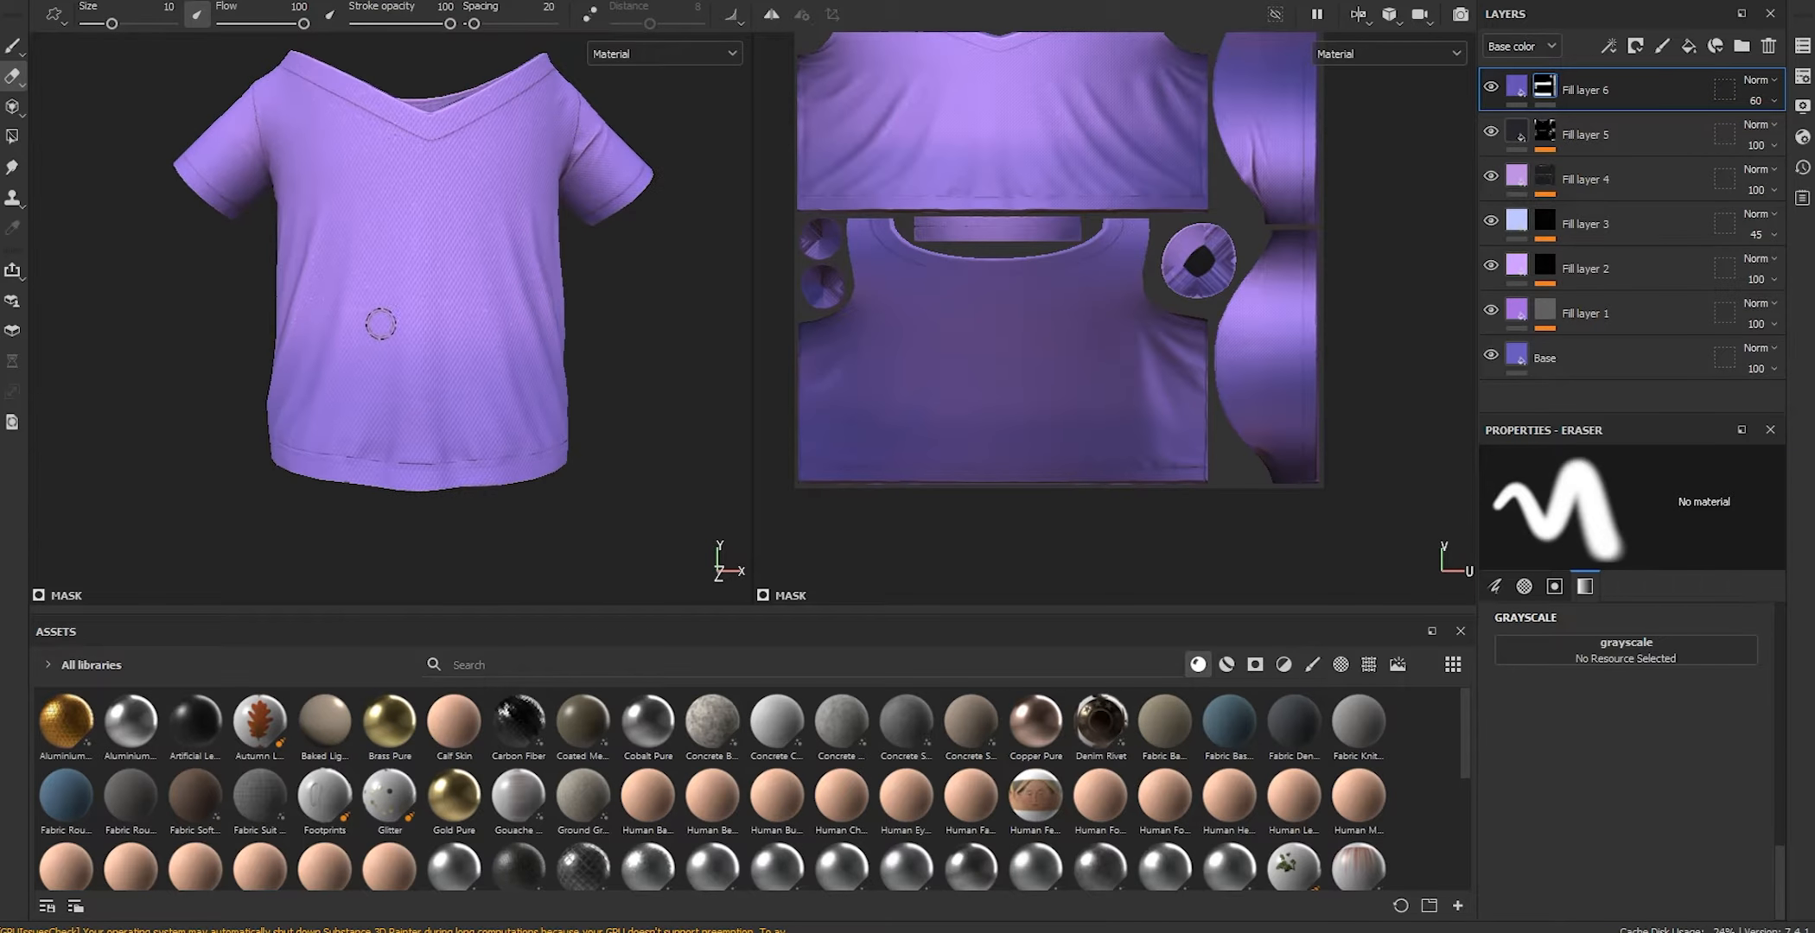
click(374, 23)
ctrl+right_drag(380, 346, 478, 357)
mouse_move(370, 333)
alt+mouse_down()
mouse_move(643, 346)
mouse_move(383, 292)
mouse_move(216, 299)
alt+mouse_up()
shift+right_drag(216, 298, 433, 319)
alt+middle_drag(497, 291, 464, 300)
alt+middle_drag(464, 300, 524, 310)
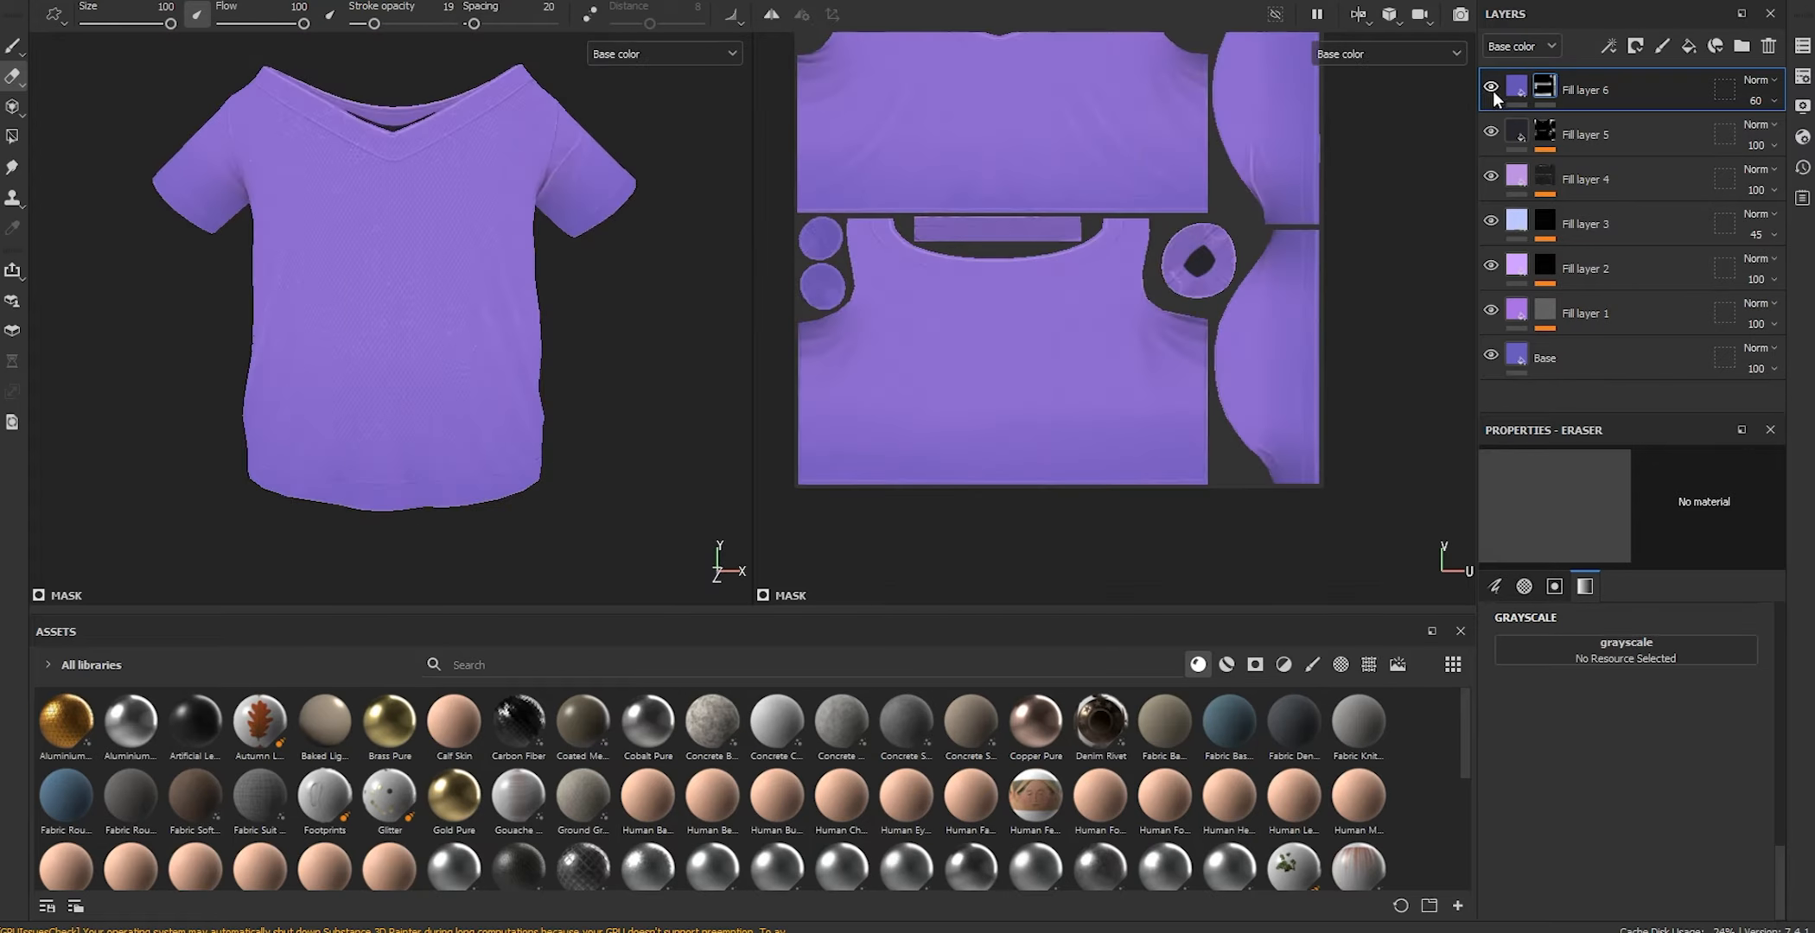
Compare the shirt's base colour with Fill layer 6 hidden and shown, and examine it from several angles
click(1492, 88)
click(1491, 88)
click(1492, 89)
click(1492, 88)
alt+right_drag(291, 179, 450, 233)
alt+middle_drag(536, 198, 381, 320)
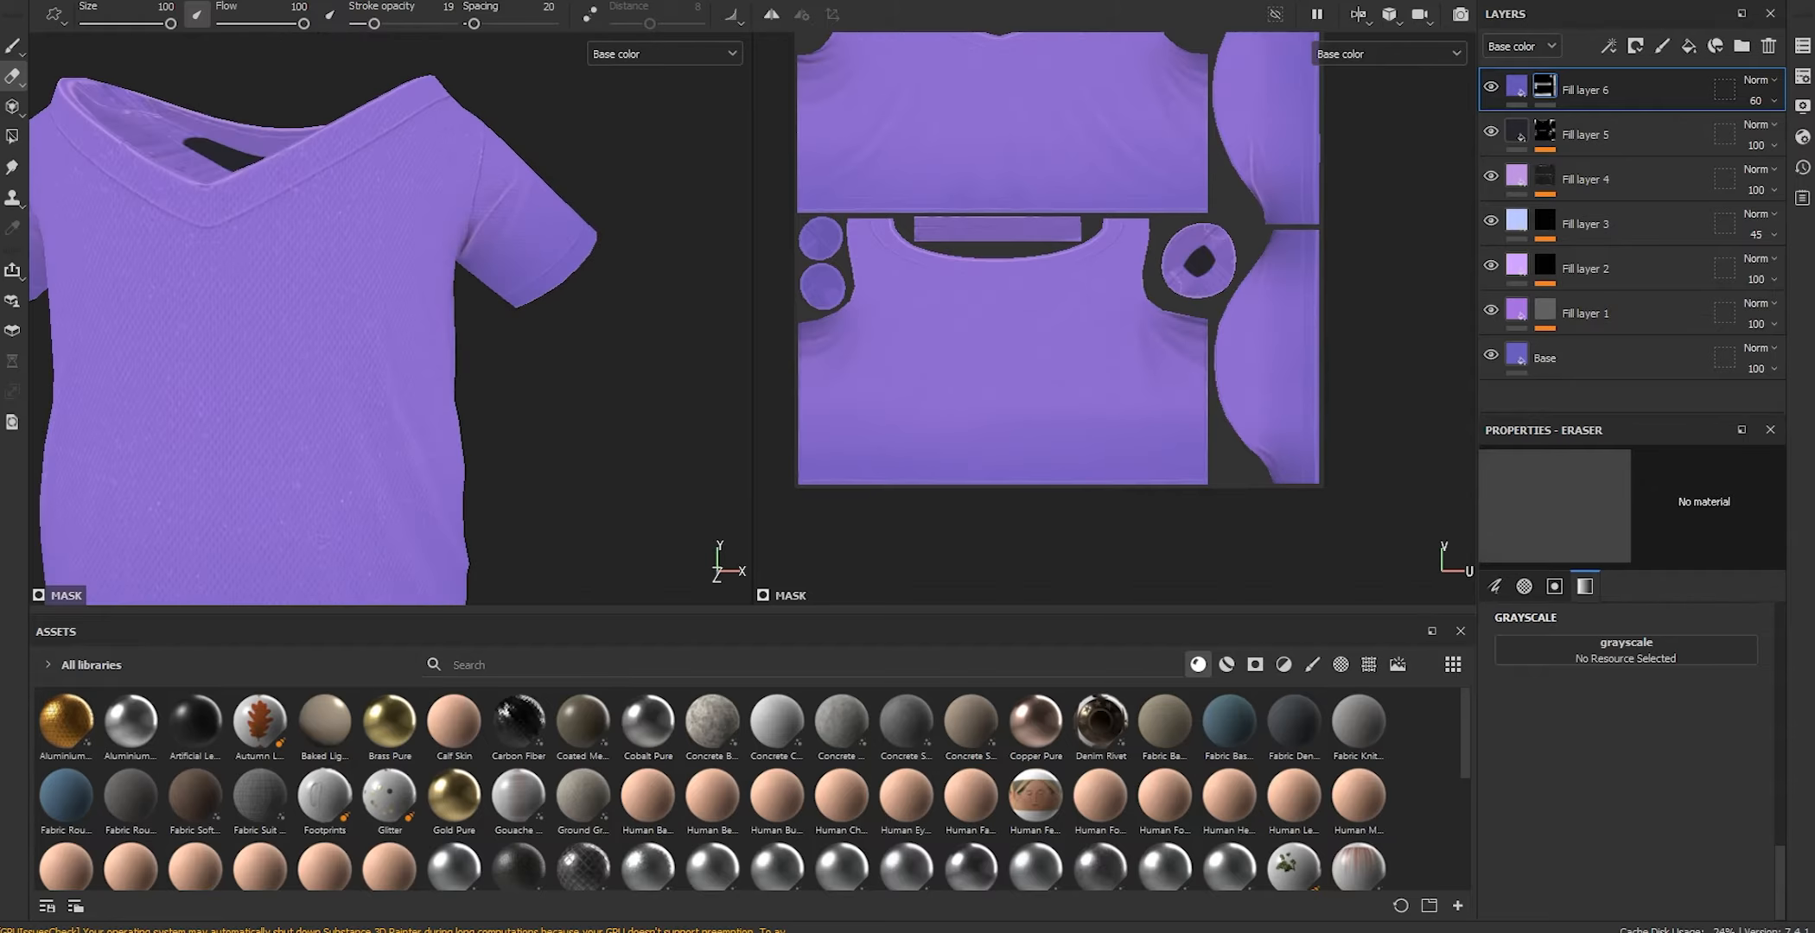
alt+drag(605, 203, 567, 207)
mouse_move(567, 208)
ctrl+right_down()
mouse_move(527, 207)
mouse_move(458, 255)
ctrl+right_up()
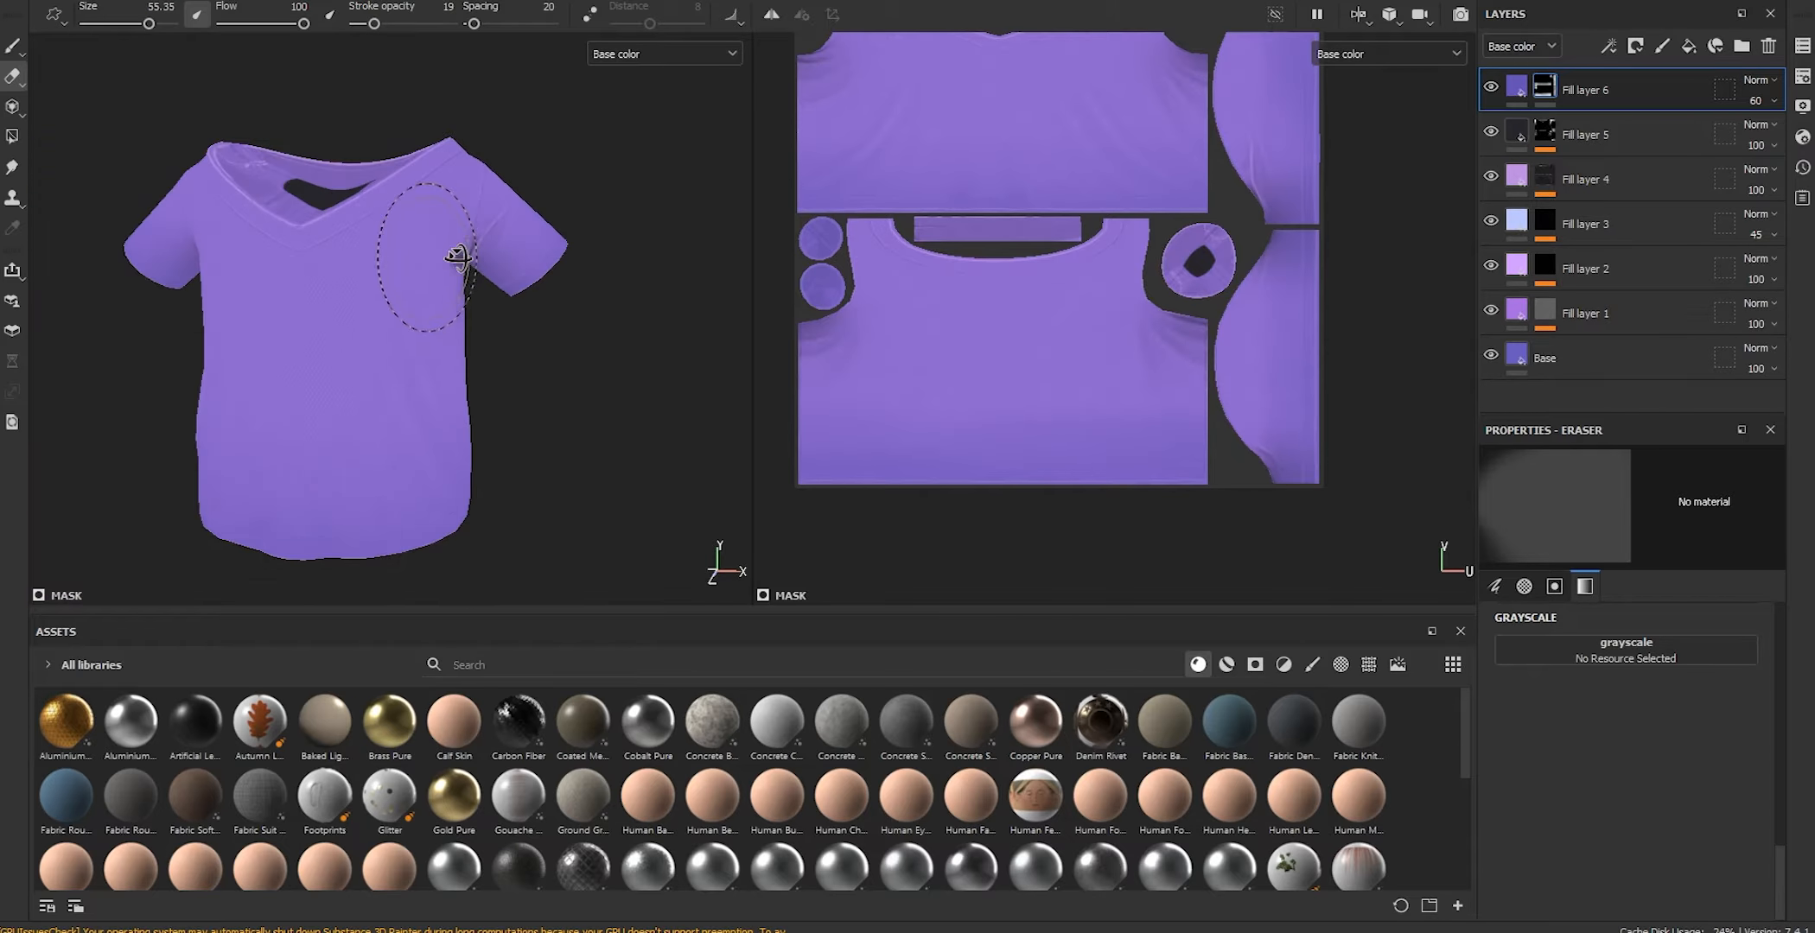
alt+drag(458, 255, 484, 259)
alt+middle_drag(346, 259, 410, 262)
alt+right_drag(411, 262, 445, 238)
alt+drag(268, 271, 449, 281)
alt+right_drag(449, 281, 373, 288)
alt+drag(373, 288, 526, 272)
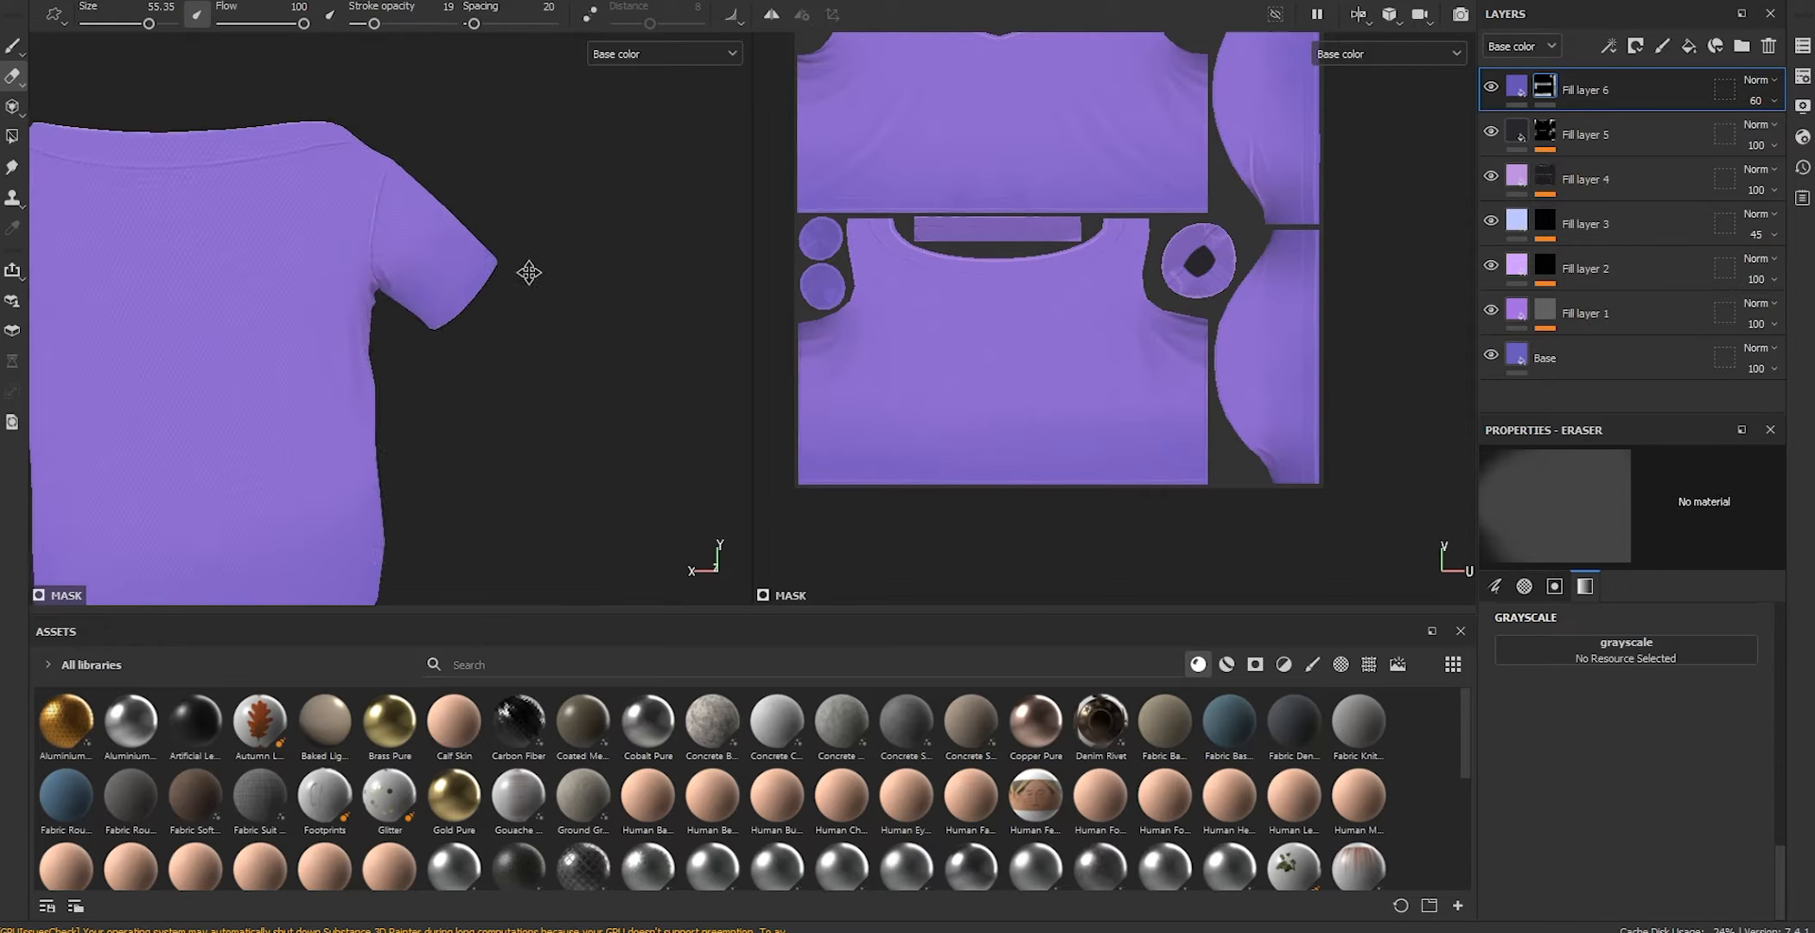
alt+right_drag(527, 271, 397, 242)
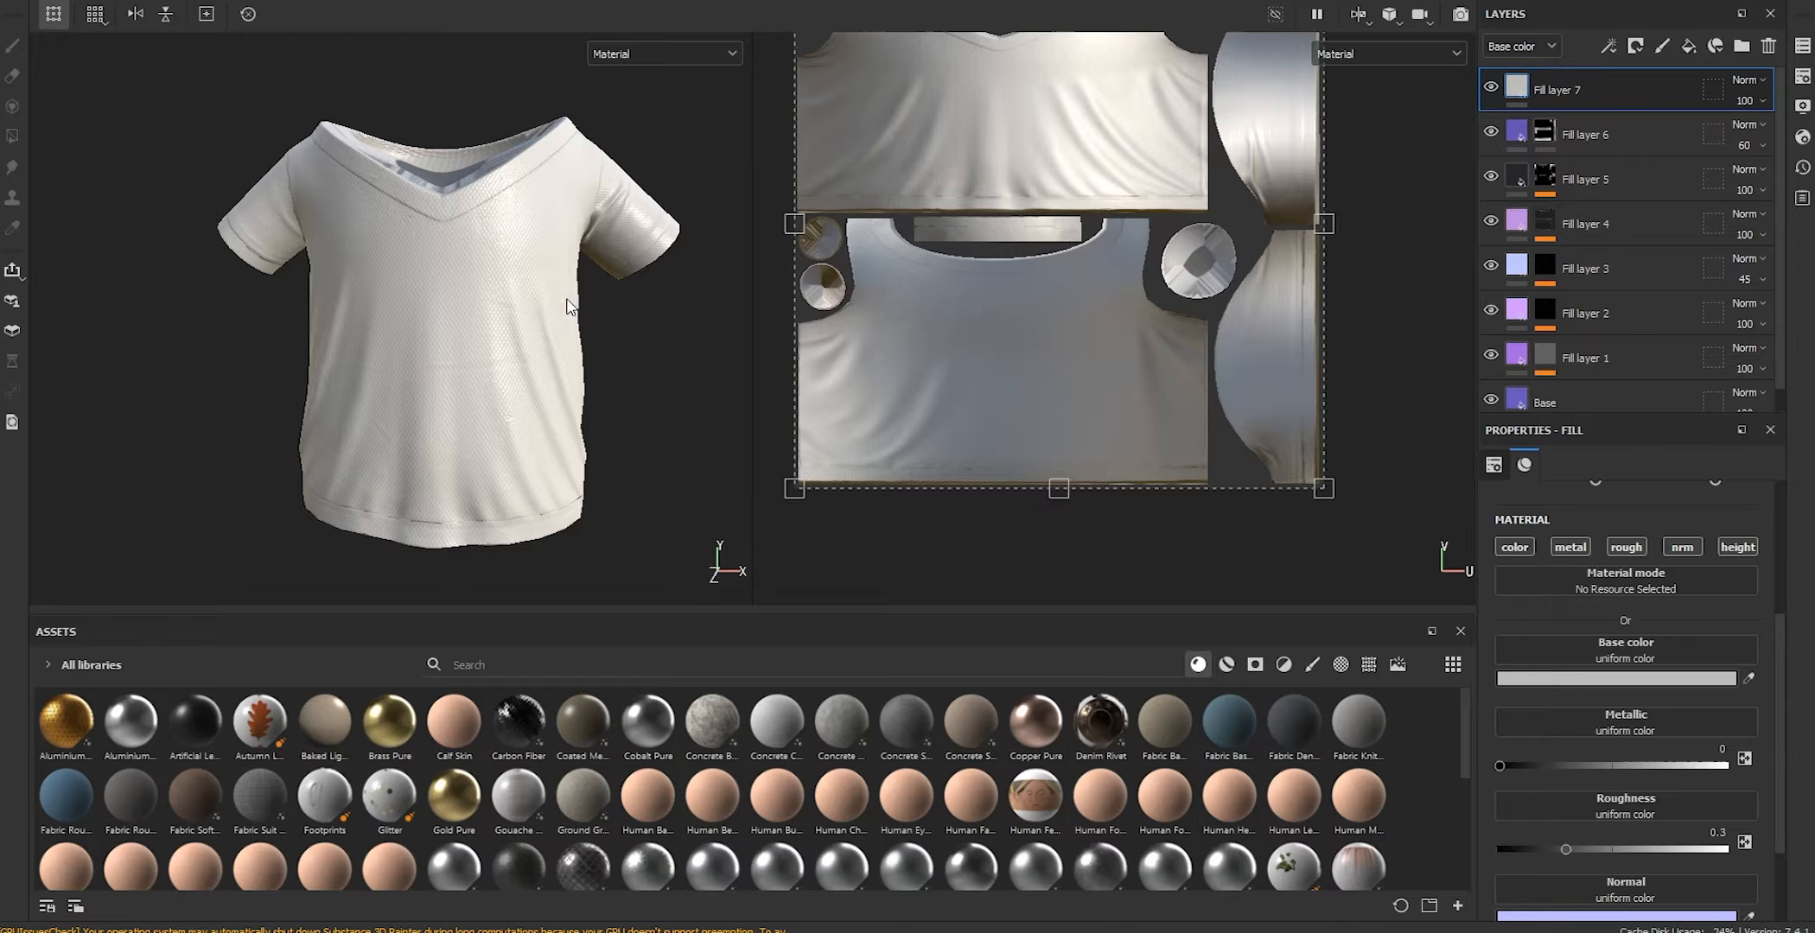
Give the new Fill layer 7 a black mask
scroll(568, 301, up, 1)
right_click(1581, 89)
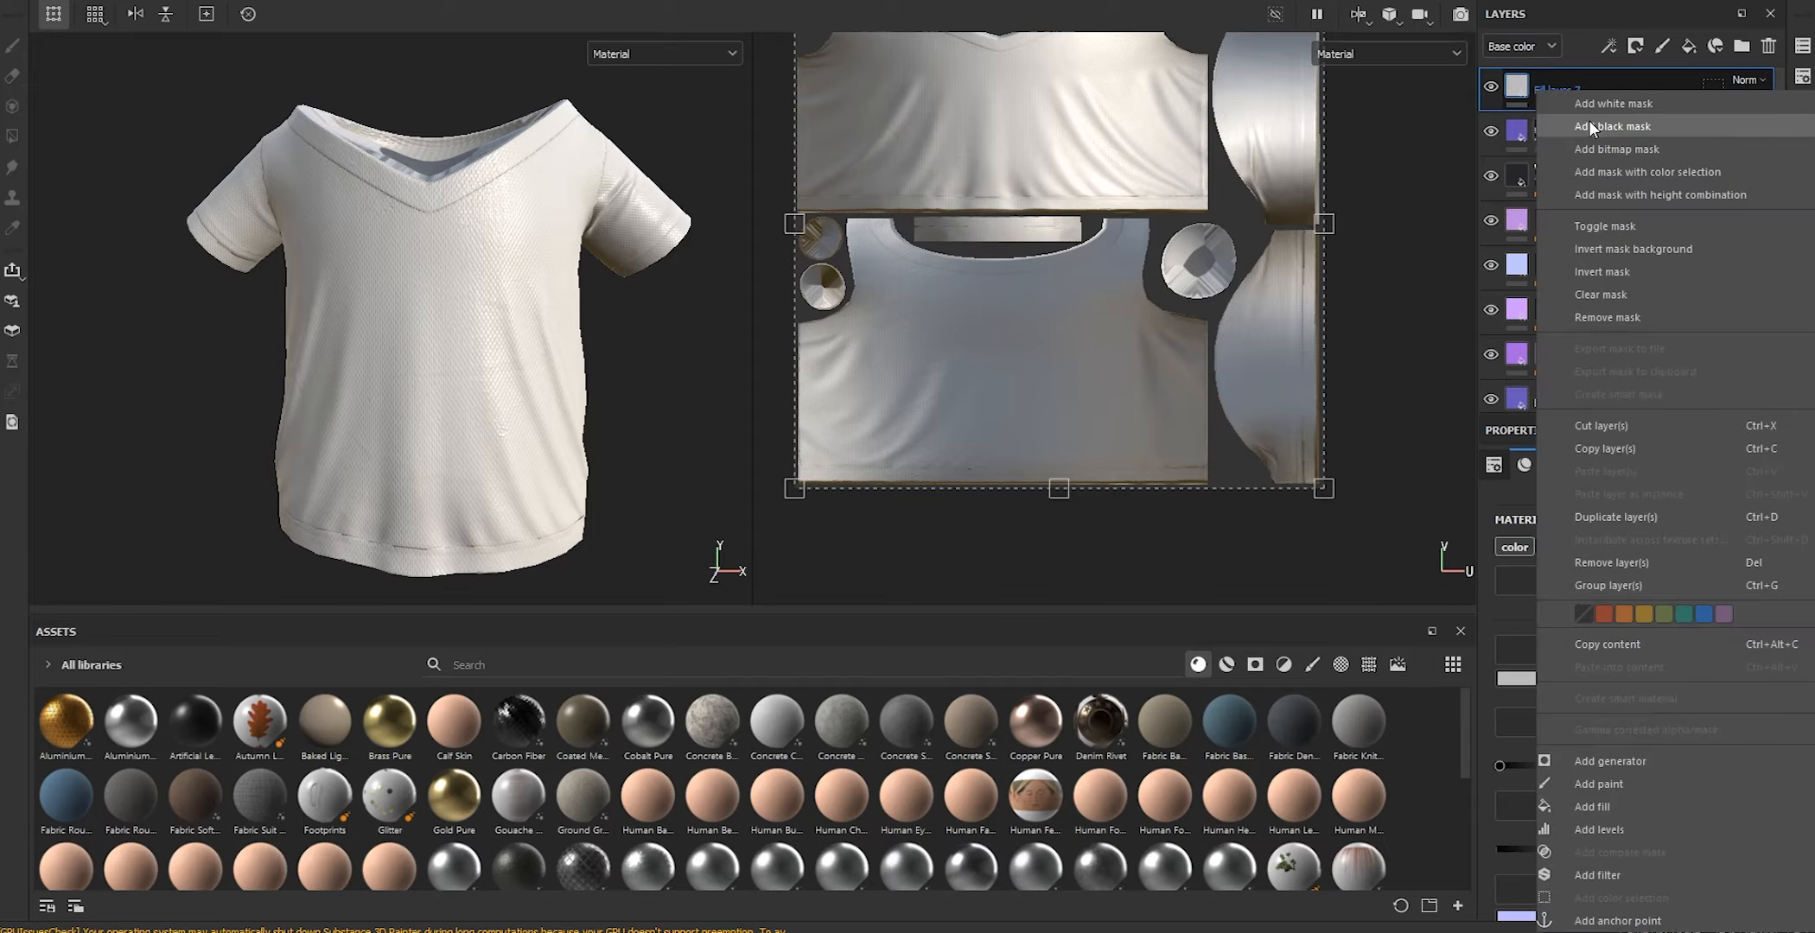
click(1592, 119)
Pick the drop splatter alpha and stamp splatters over the shirt's lower front and back in Fill layer 7's mask
alt+middle_drag(410, 330, 479, 261)
scroll(518, 255, up, 2)
scroll(534, 330, down, 1)
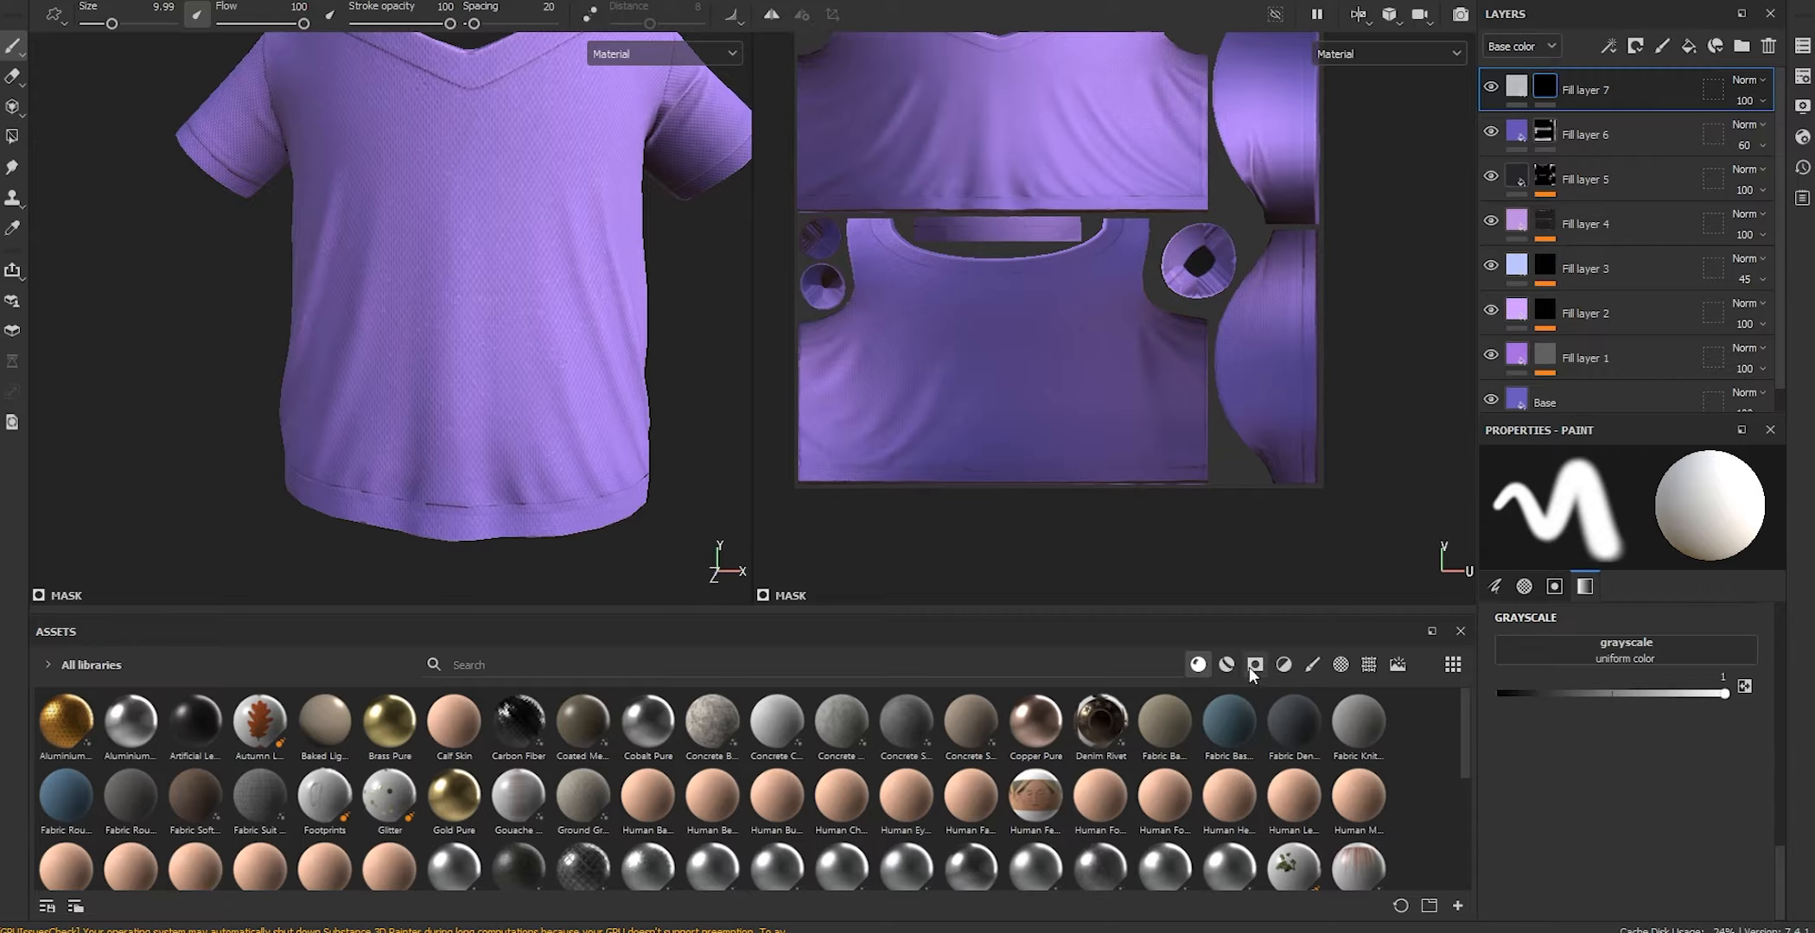
click(1312, 665)
click(1346, 668)
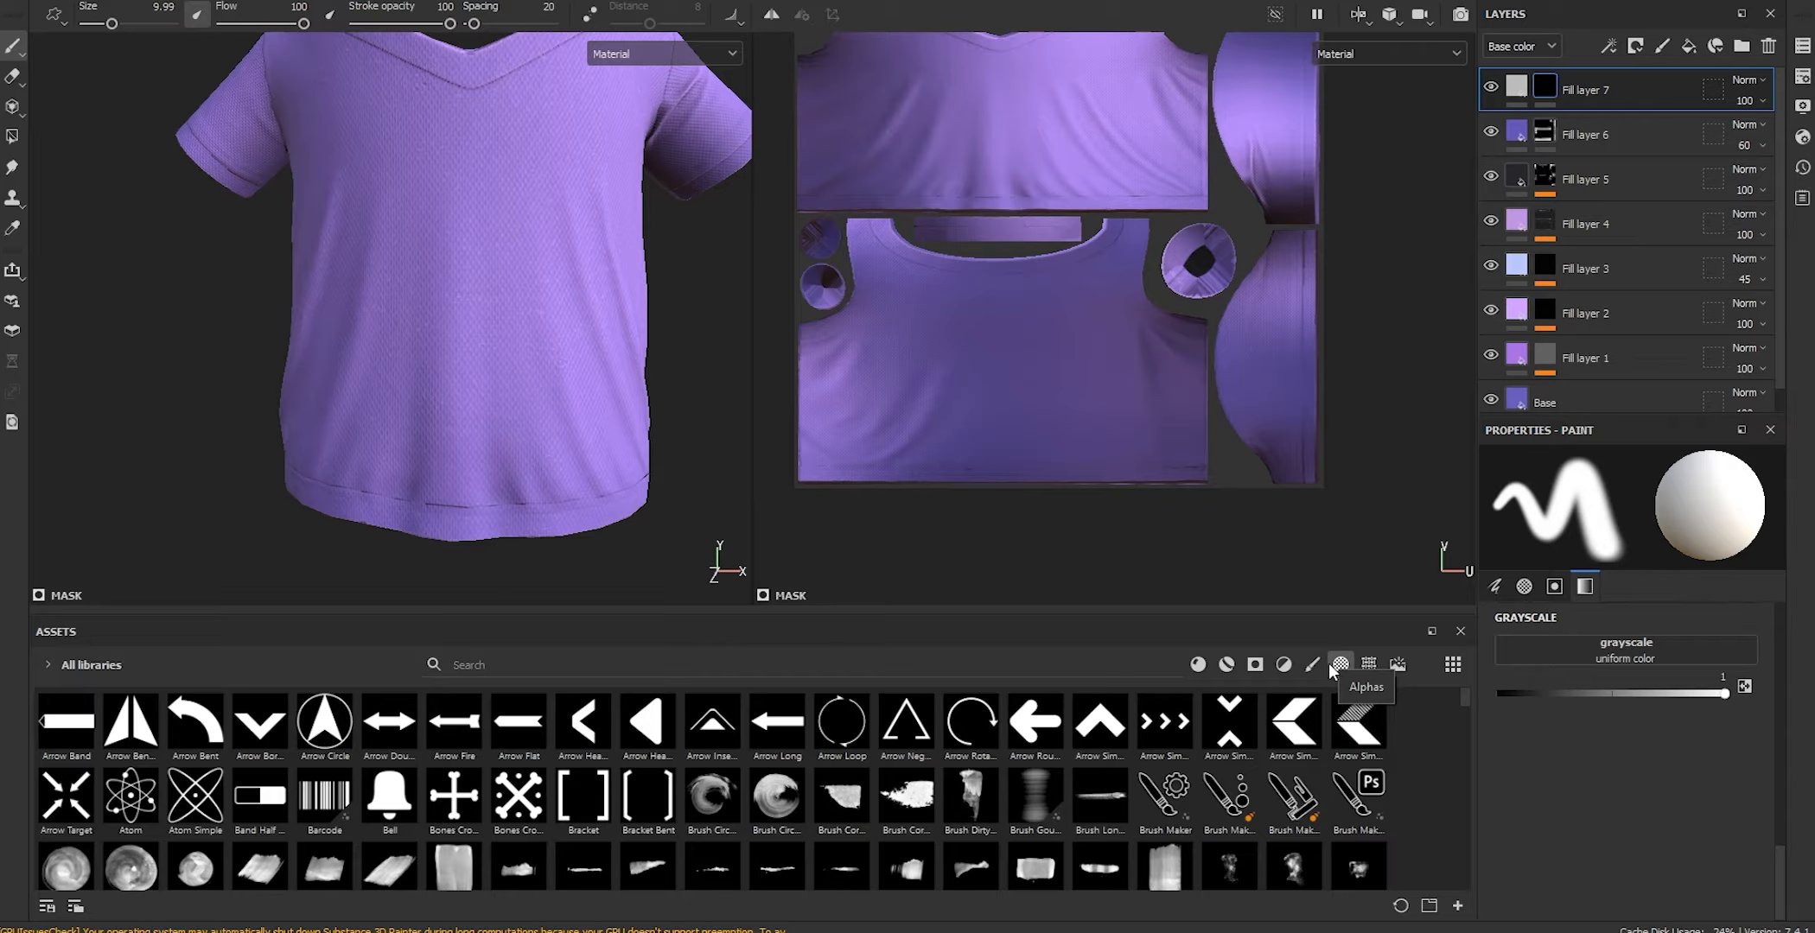
scroll(1280, 742, down, 5)
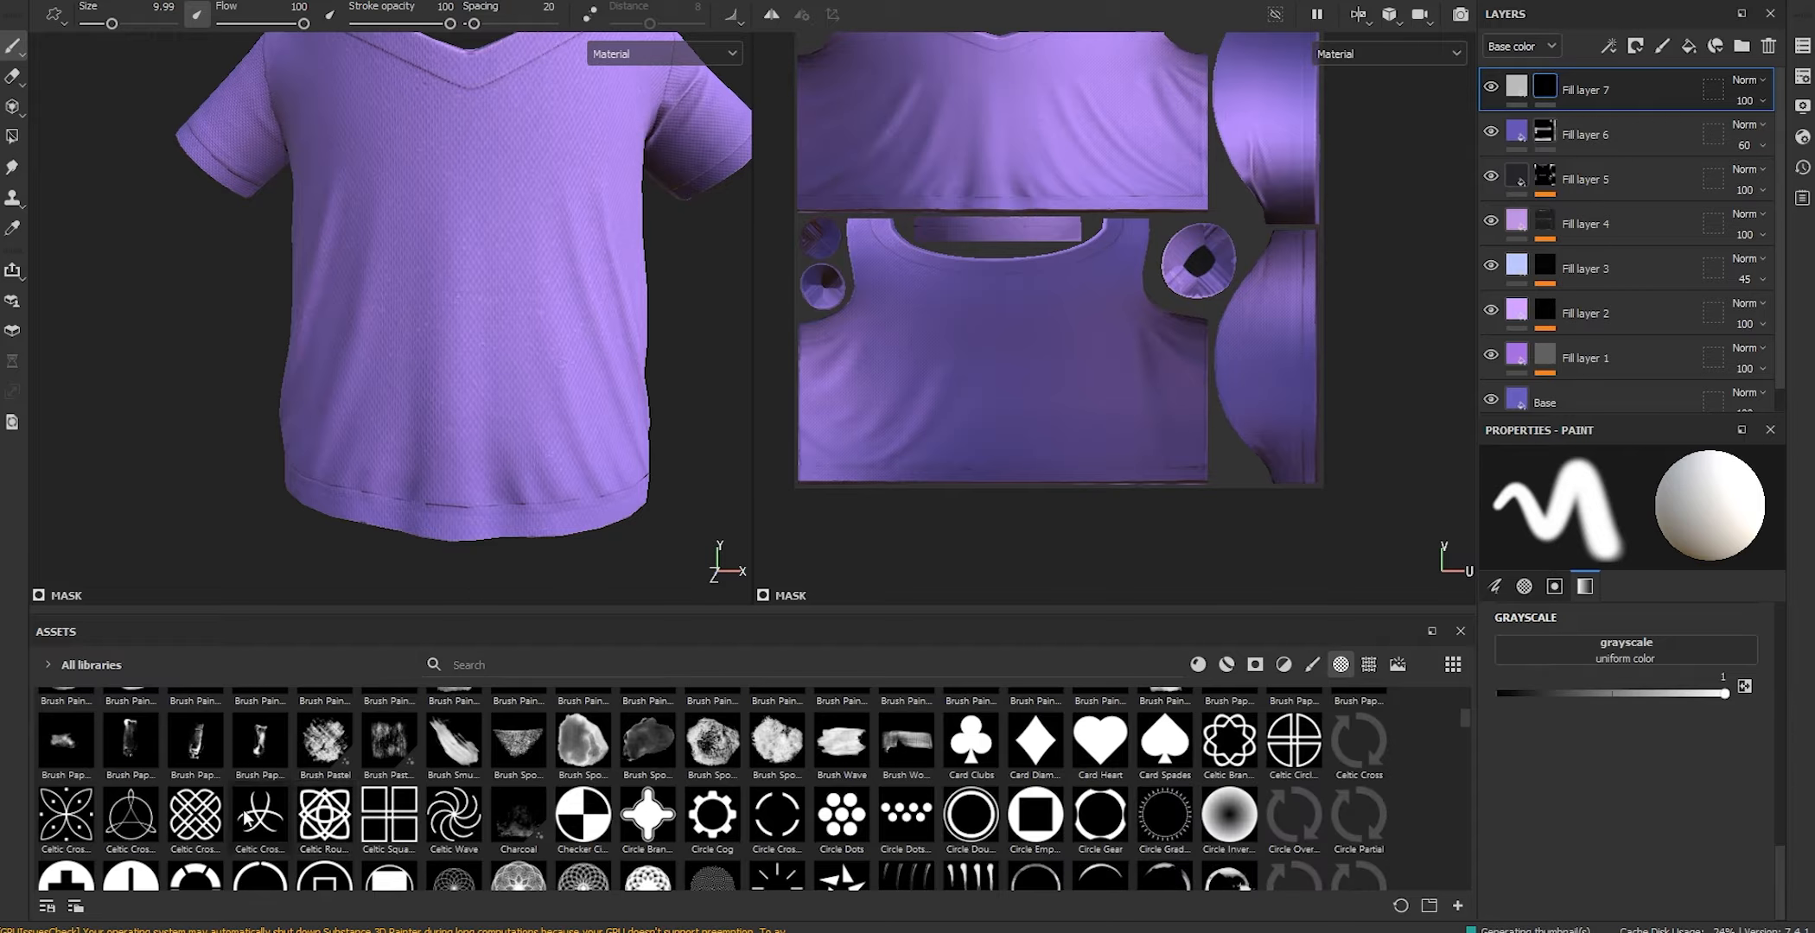
scroll(519, 821, down, 3)
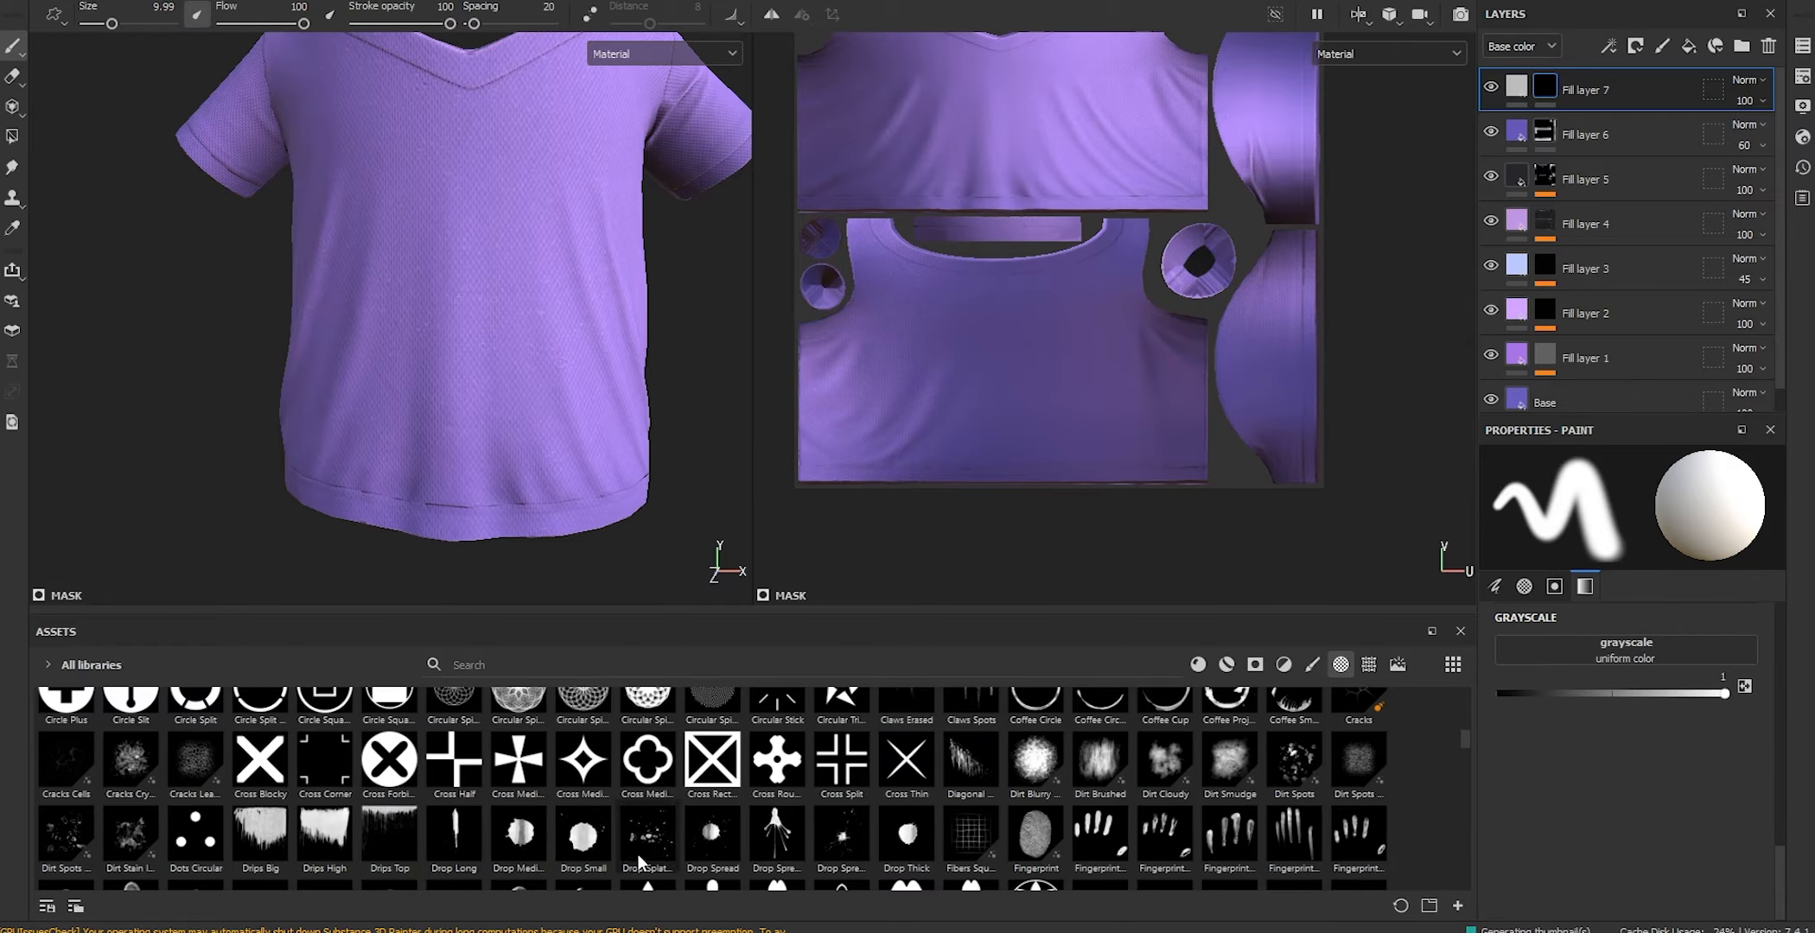
click(645, 851)
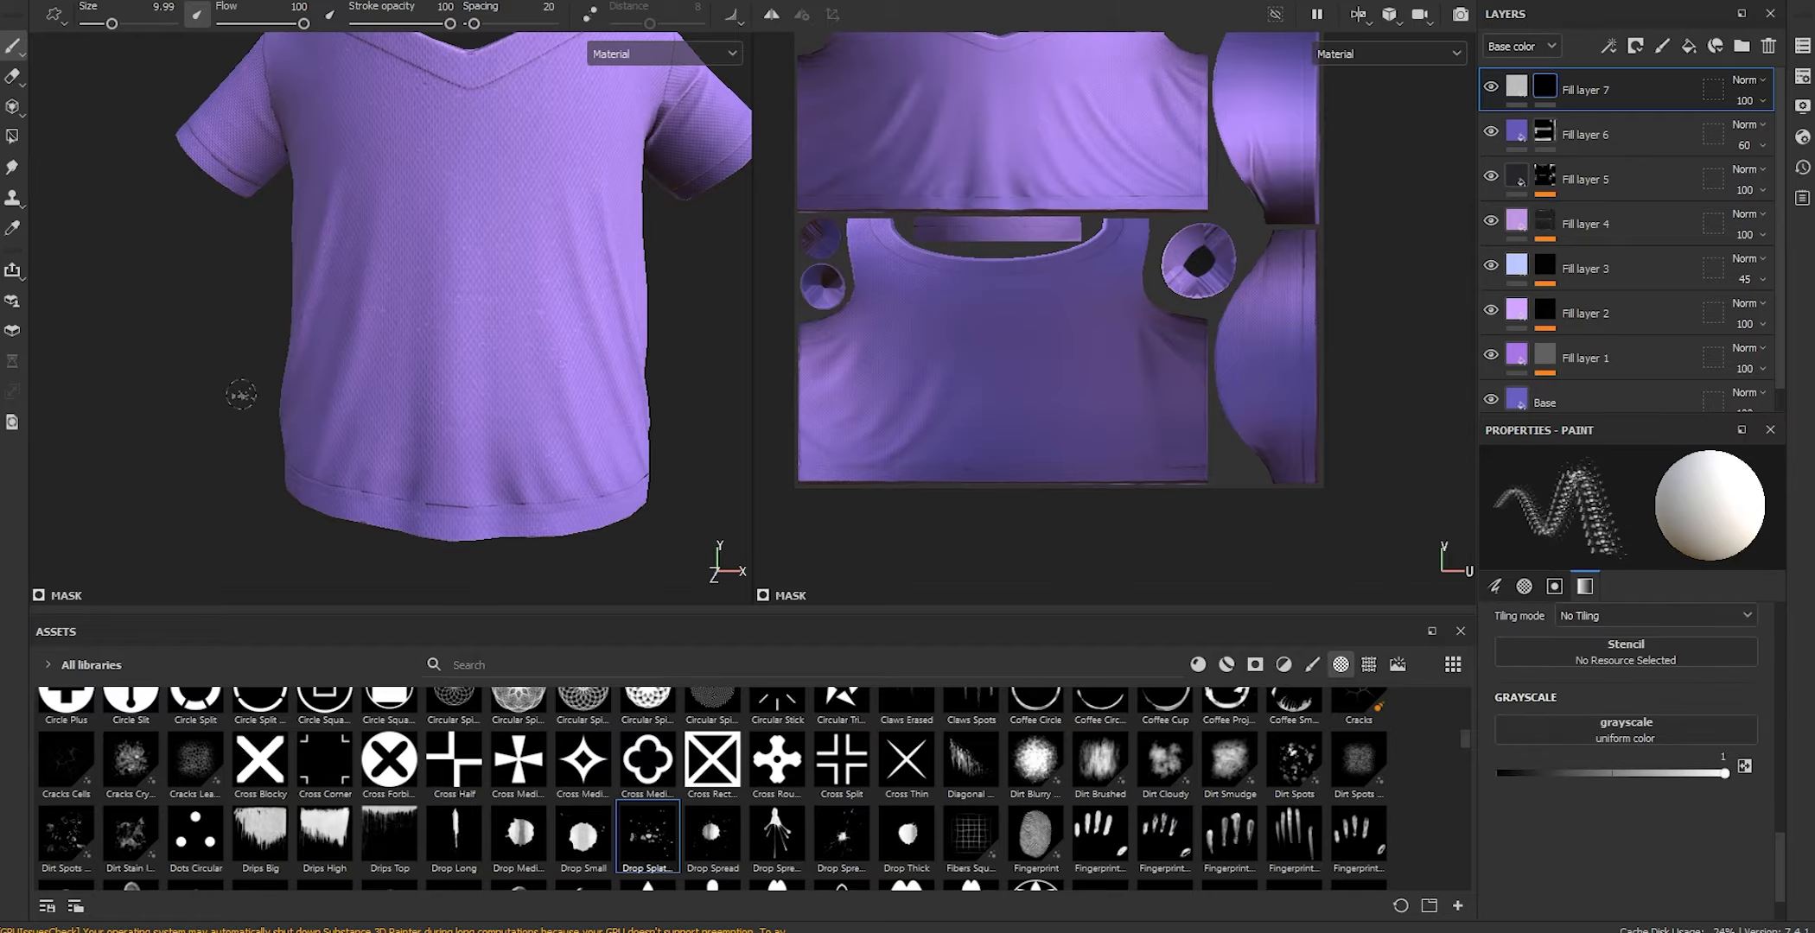
click(467, 421)
alt+drag(467, 411, 466, 493)
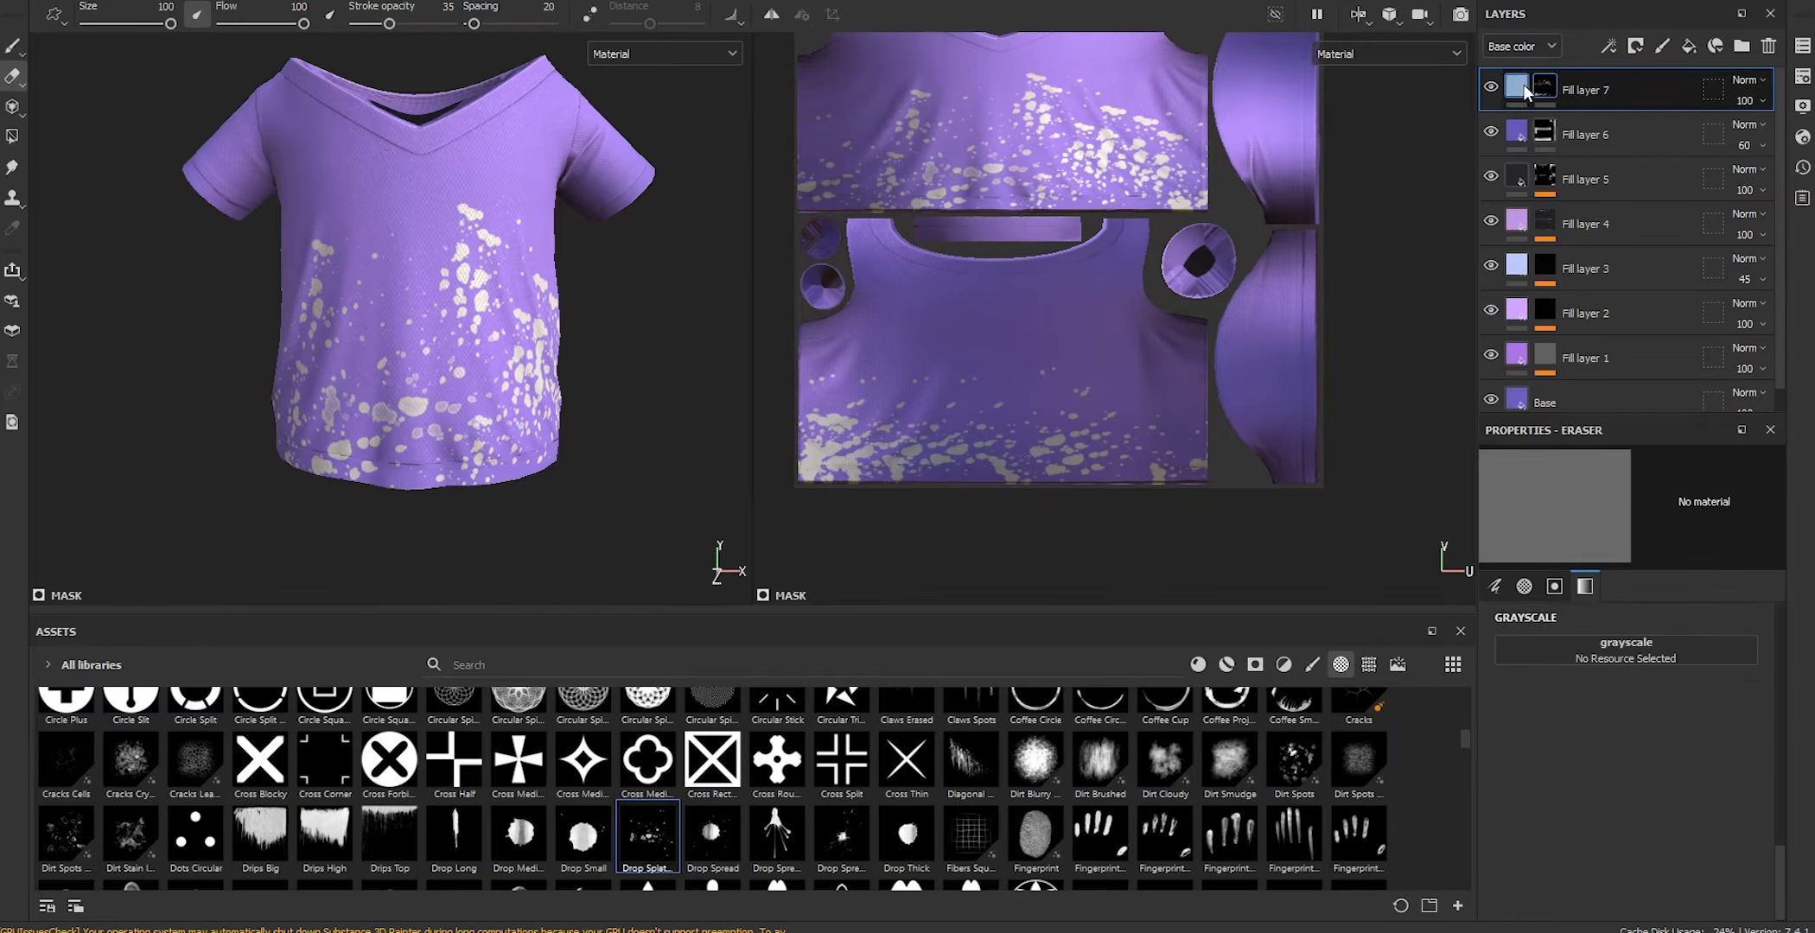
Restrict Fill layer 7 to the color channel and set its base colour to a muted greyish brown
click(1525, 90)
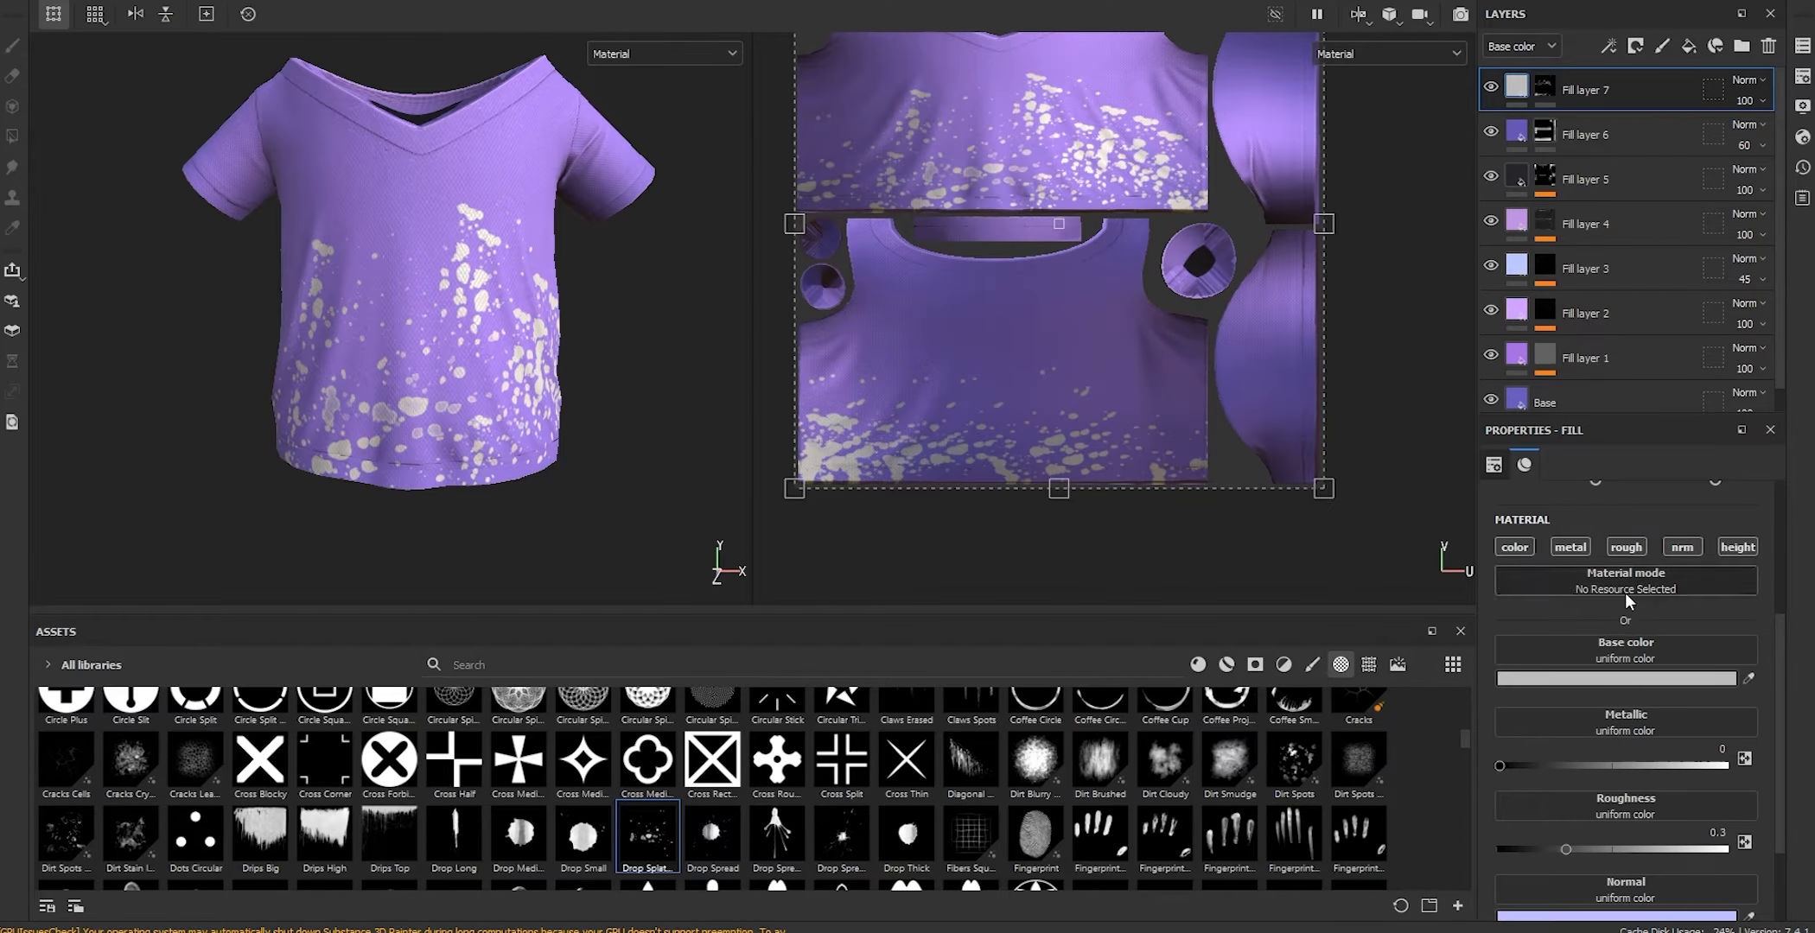
click(1516, 548)
click(1592, 679)
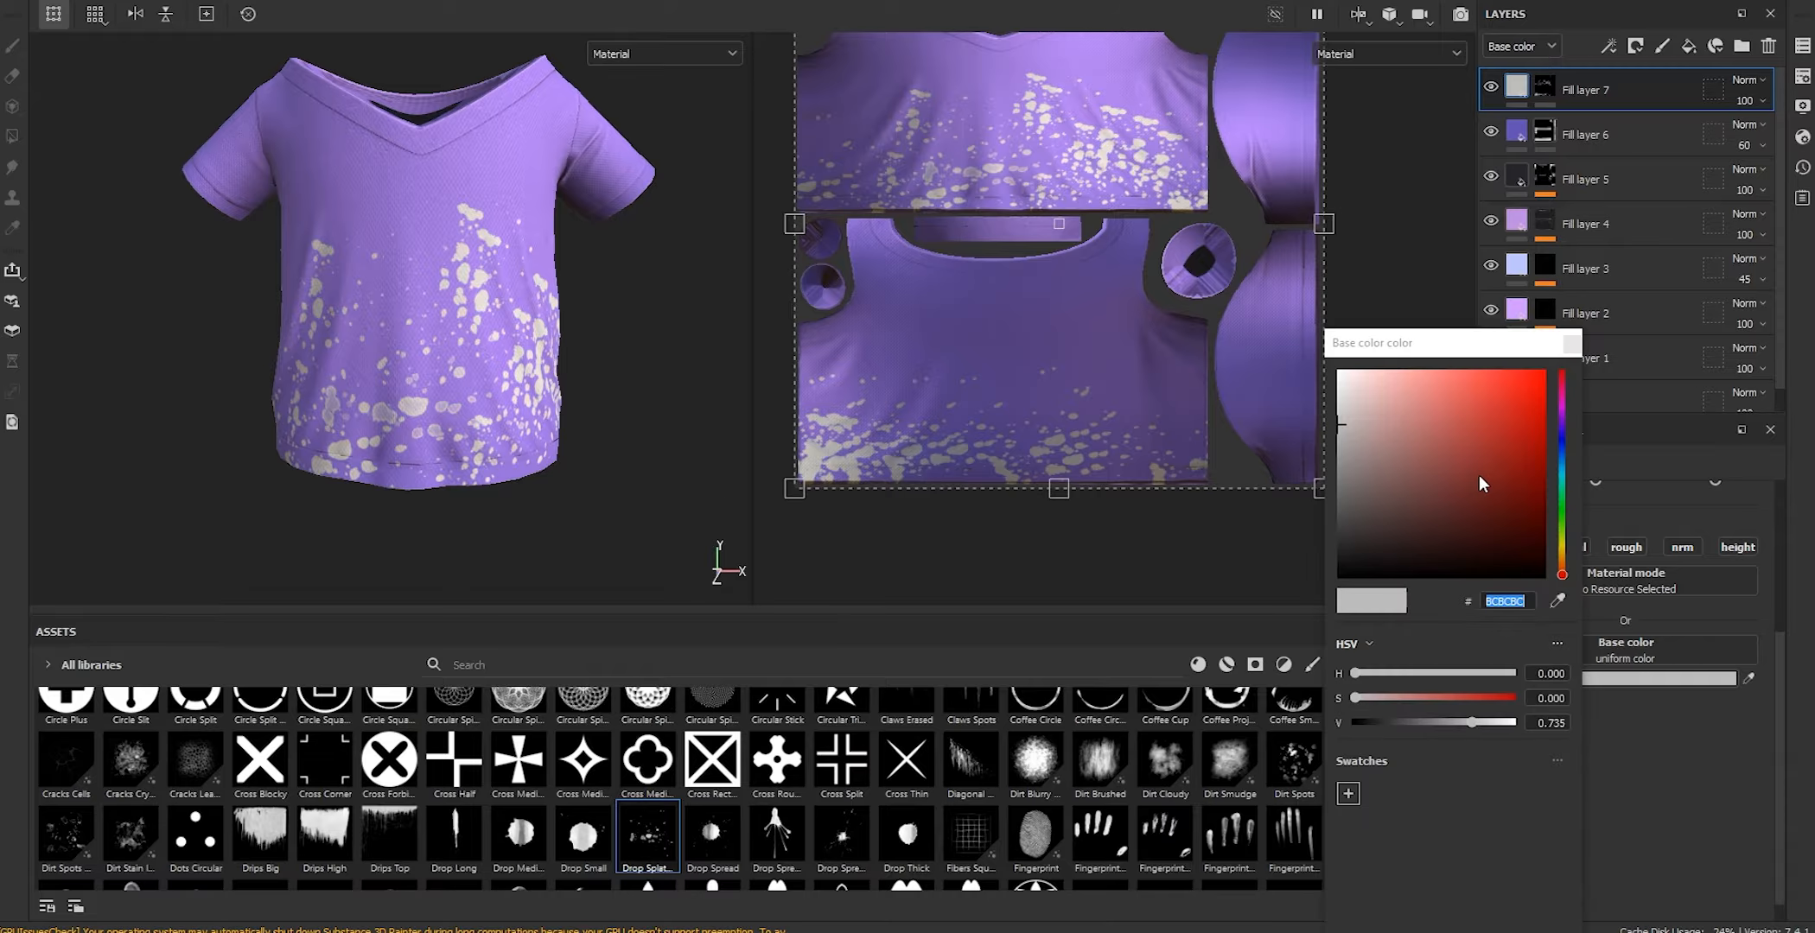
click(1491, 485)
scroll(1488, 488, up, 2)
drag(1476, 506, 1405, 489)
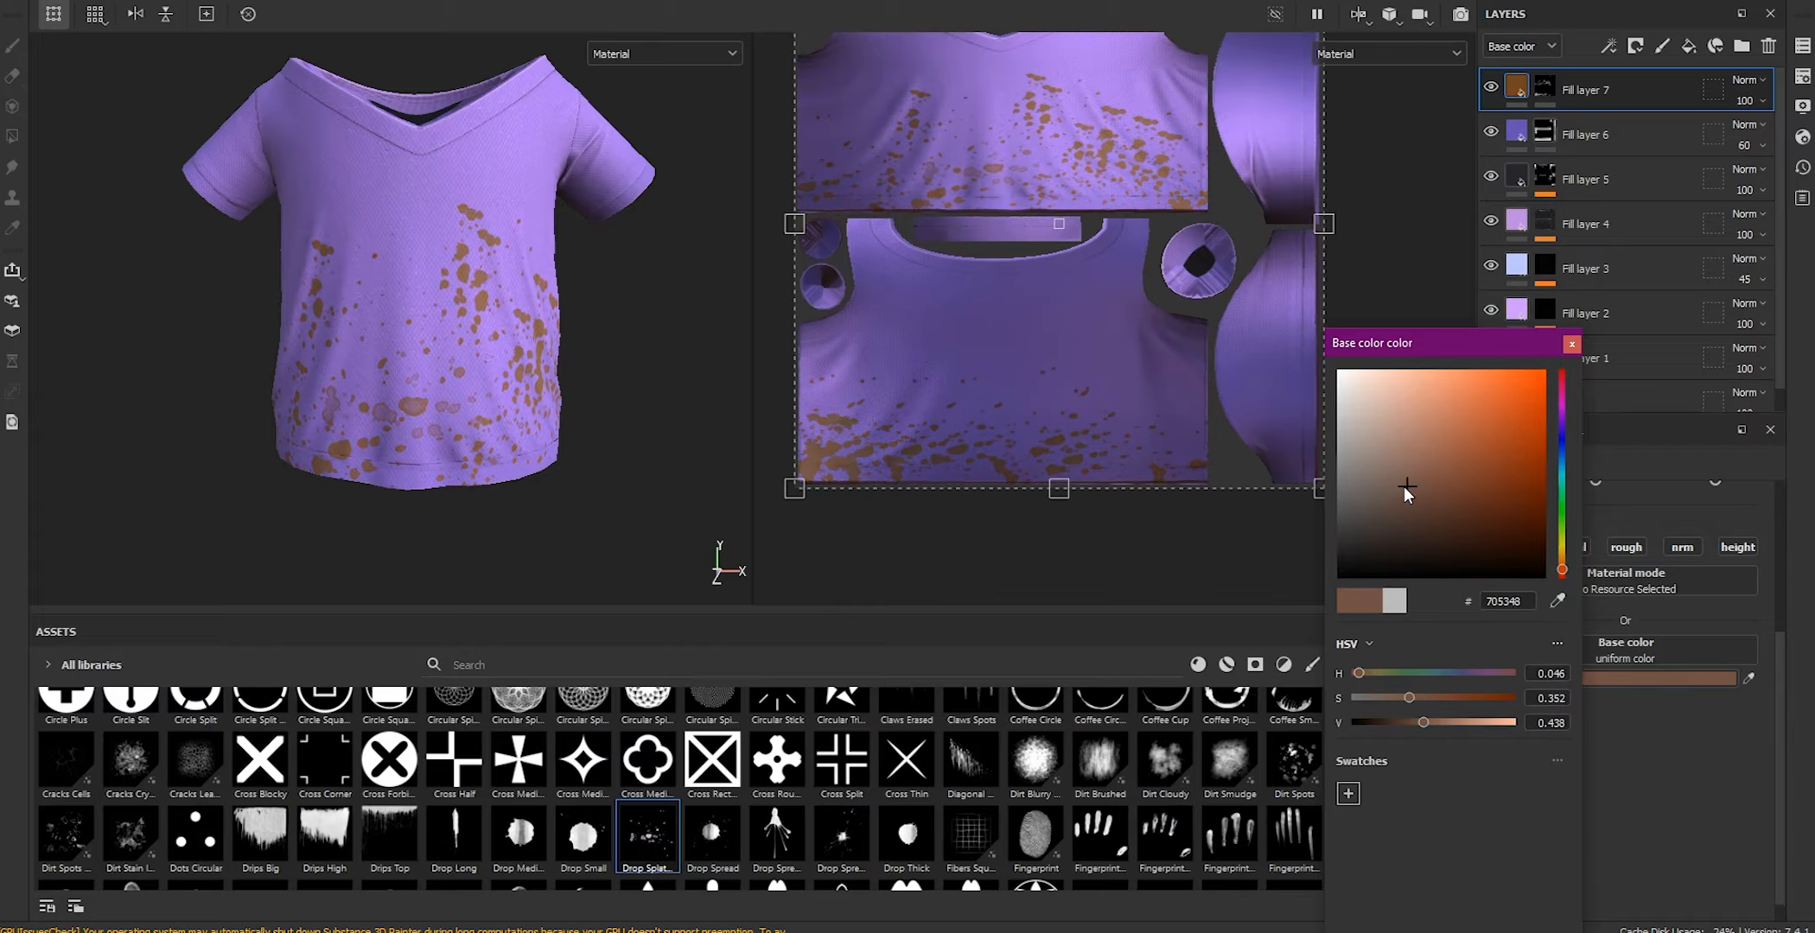
drag(1555, 561, 1564, 569)
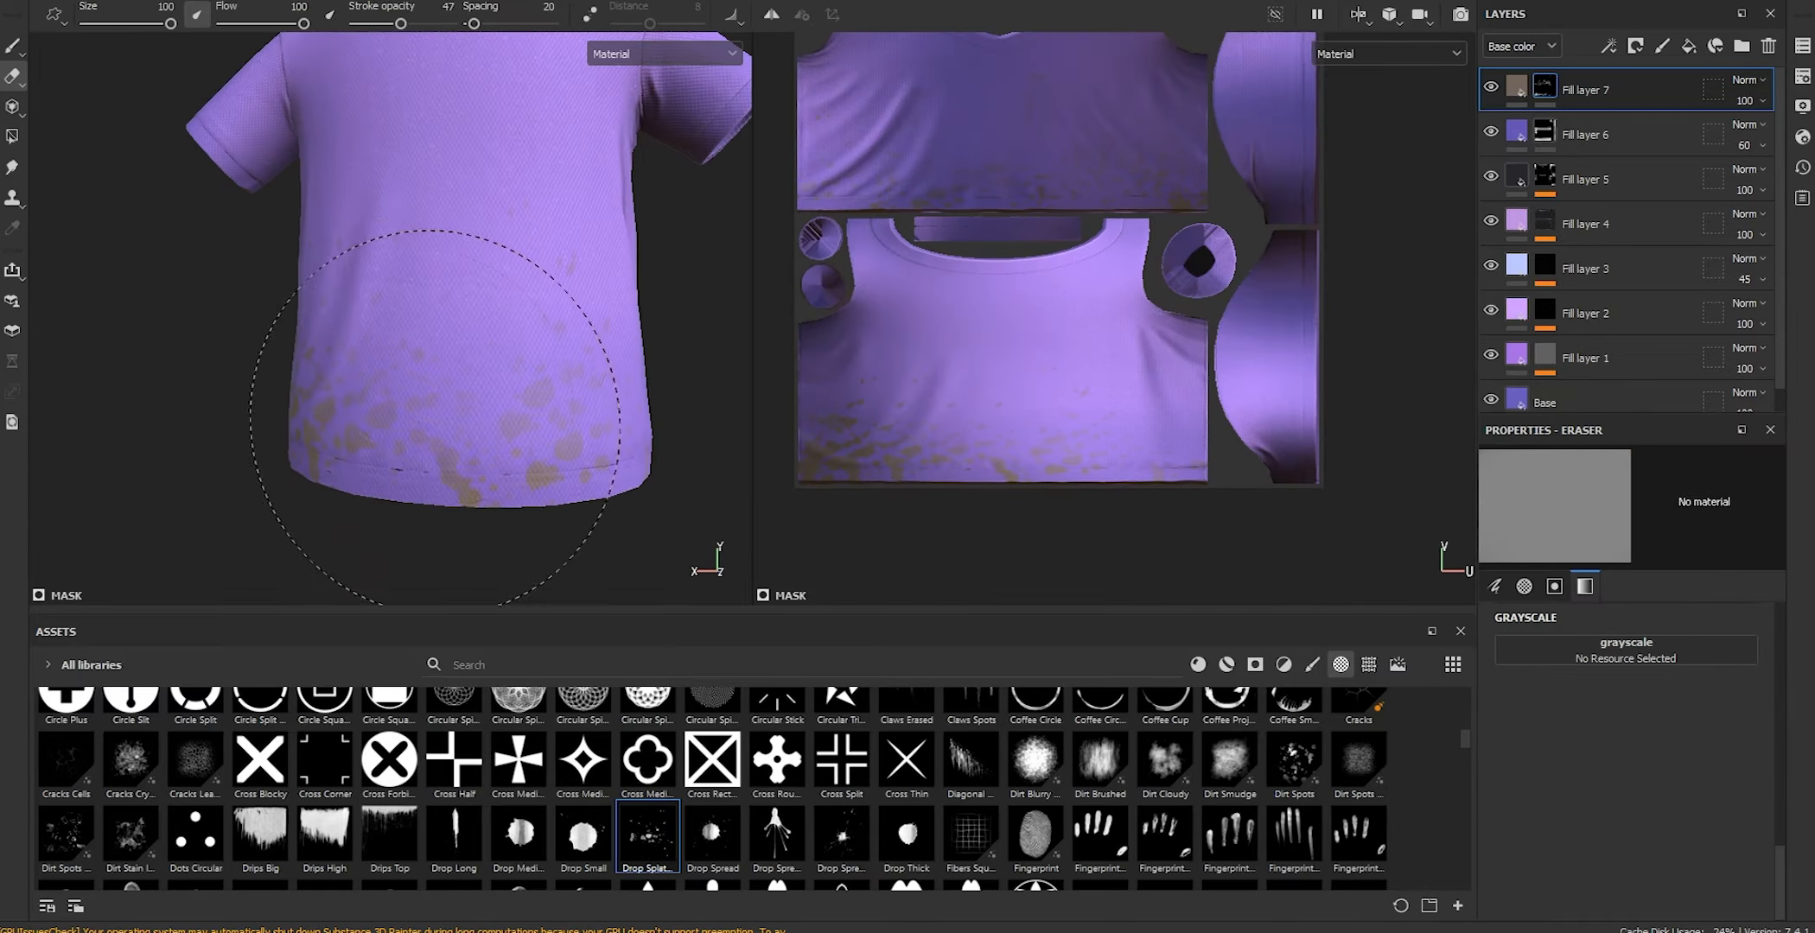
Fade the brown splatters around the shirt's lower sides and back with a size 100 eraser at stroke opacity 47
alt+drag(448, 424, 540, 340)
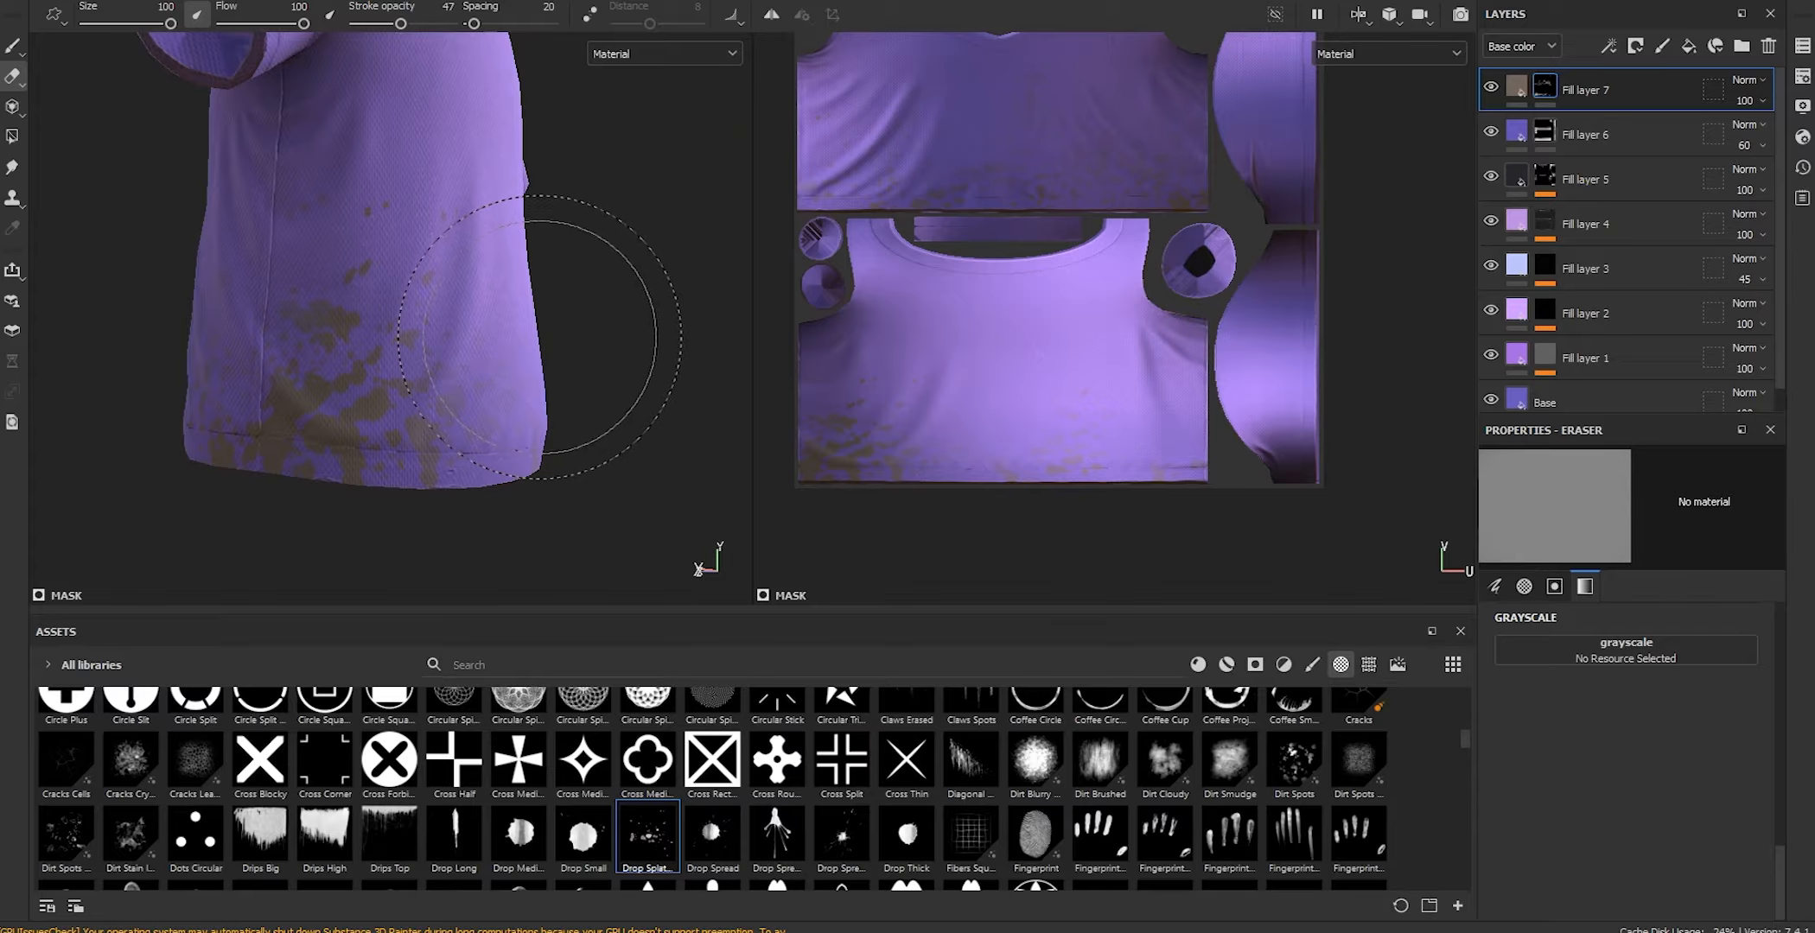
shift+right_drag(527, 340, 467, 341)
alt+drag(332, 390, 587, 385)
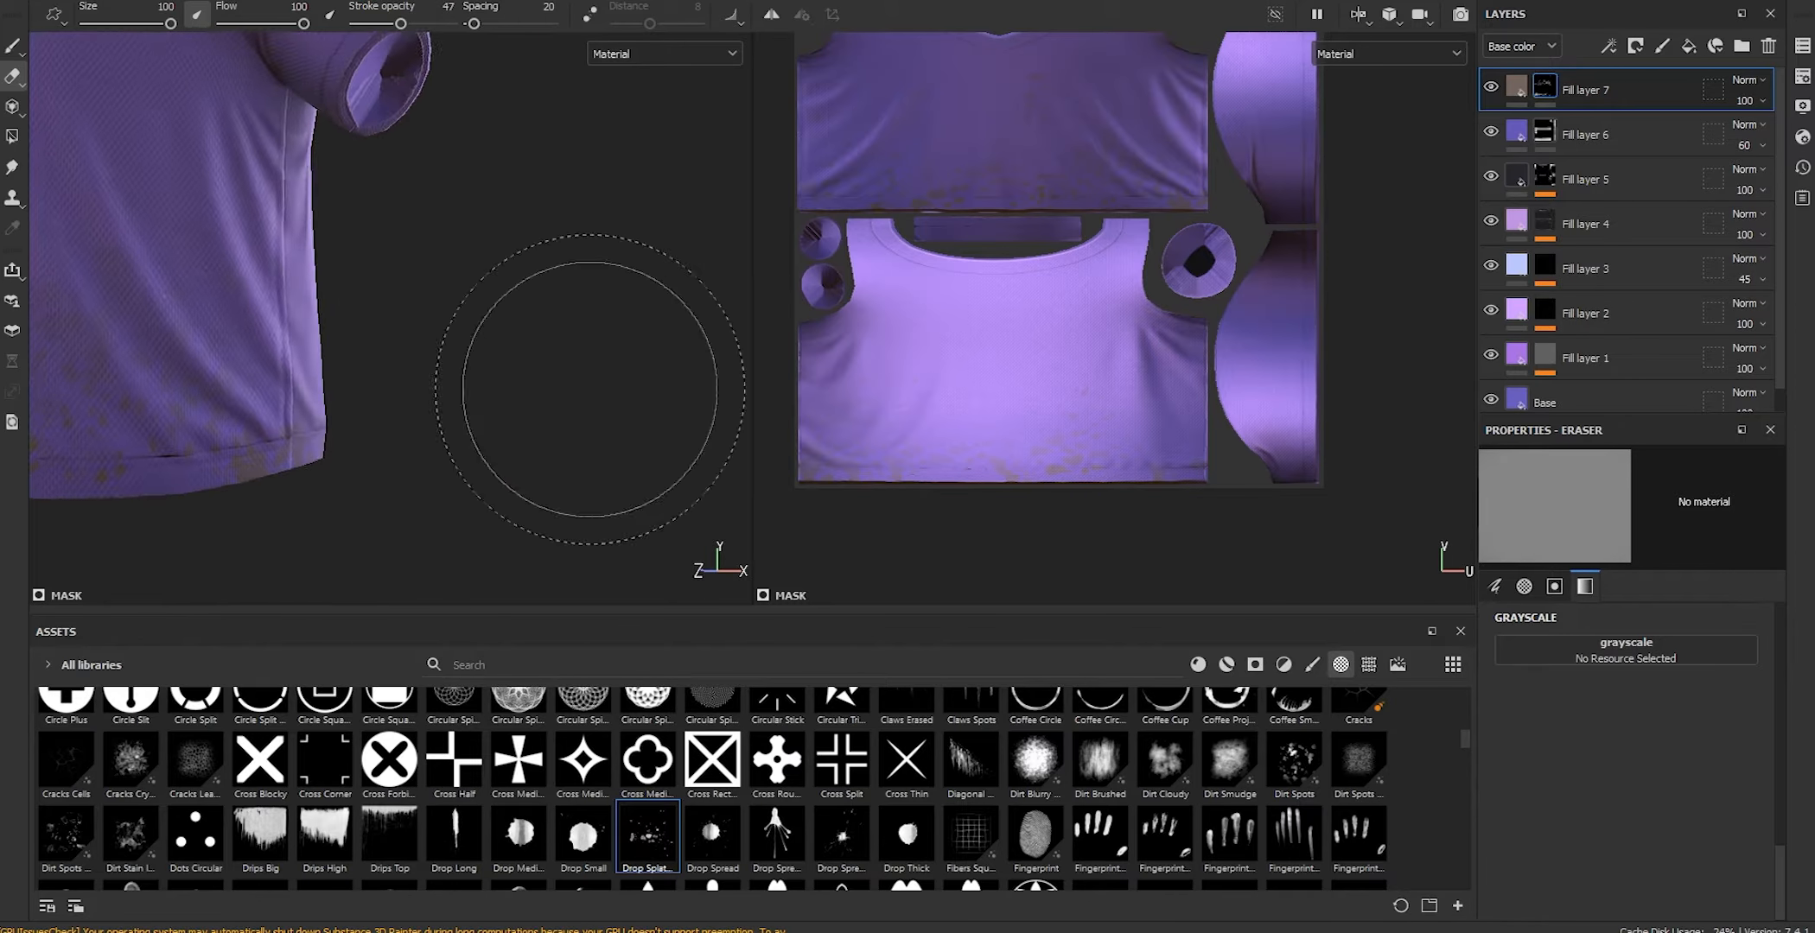
alt+middle_drag(587, 385, 808, 398)
shift+right_drag(691, 372, 398, 347)
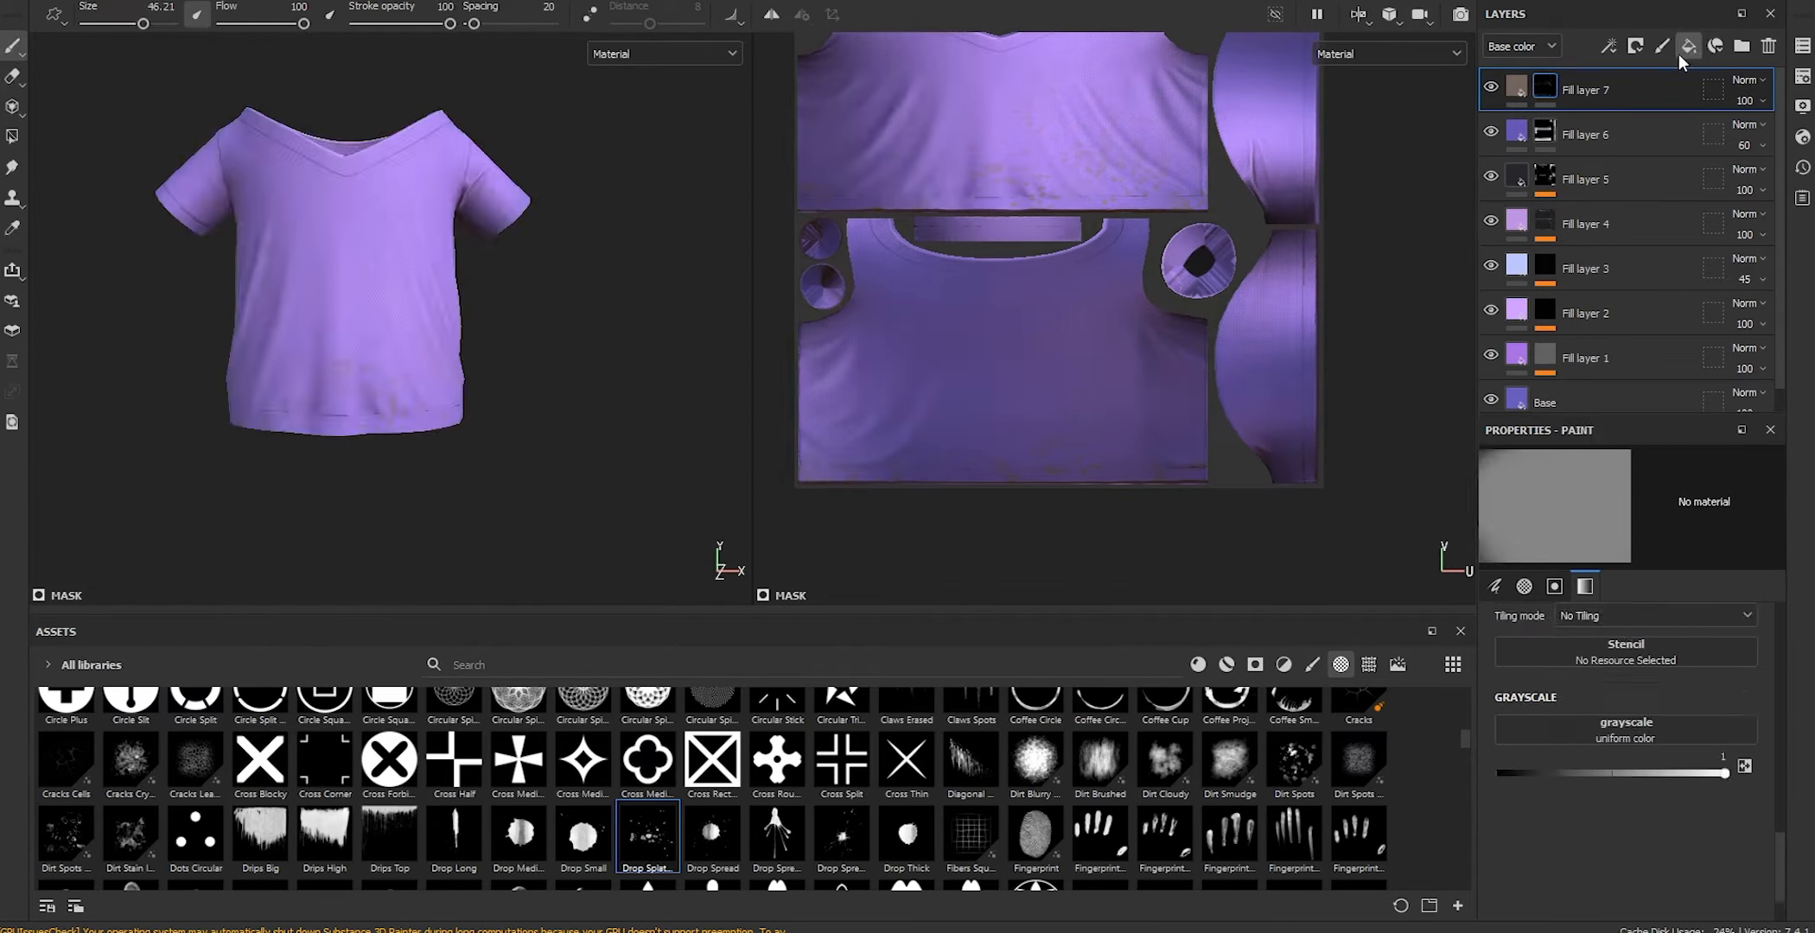
Add a fill layer above Fill layer 7 and give it a black mask
click(1683, 50)
right_click(1537, 90)
click(1581, 130)
Stamp ring-shaped stains on the shirt's front in Fill layer 8's mask, using the Dirt Spots alpha at brush size 100
scroll(306, 361, up, 2)
alt+middle_drag(305, 361, 415, 372)
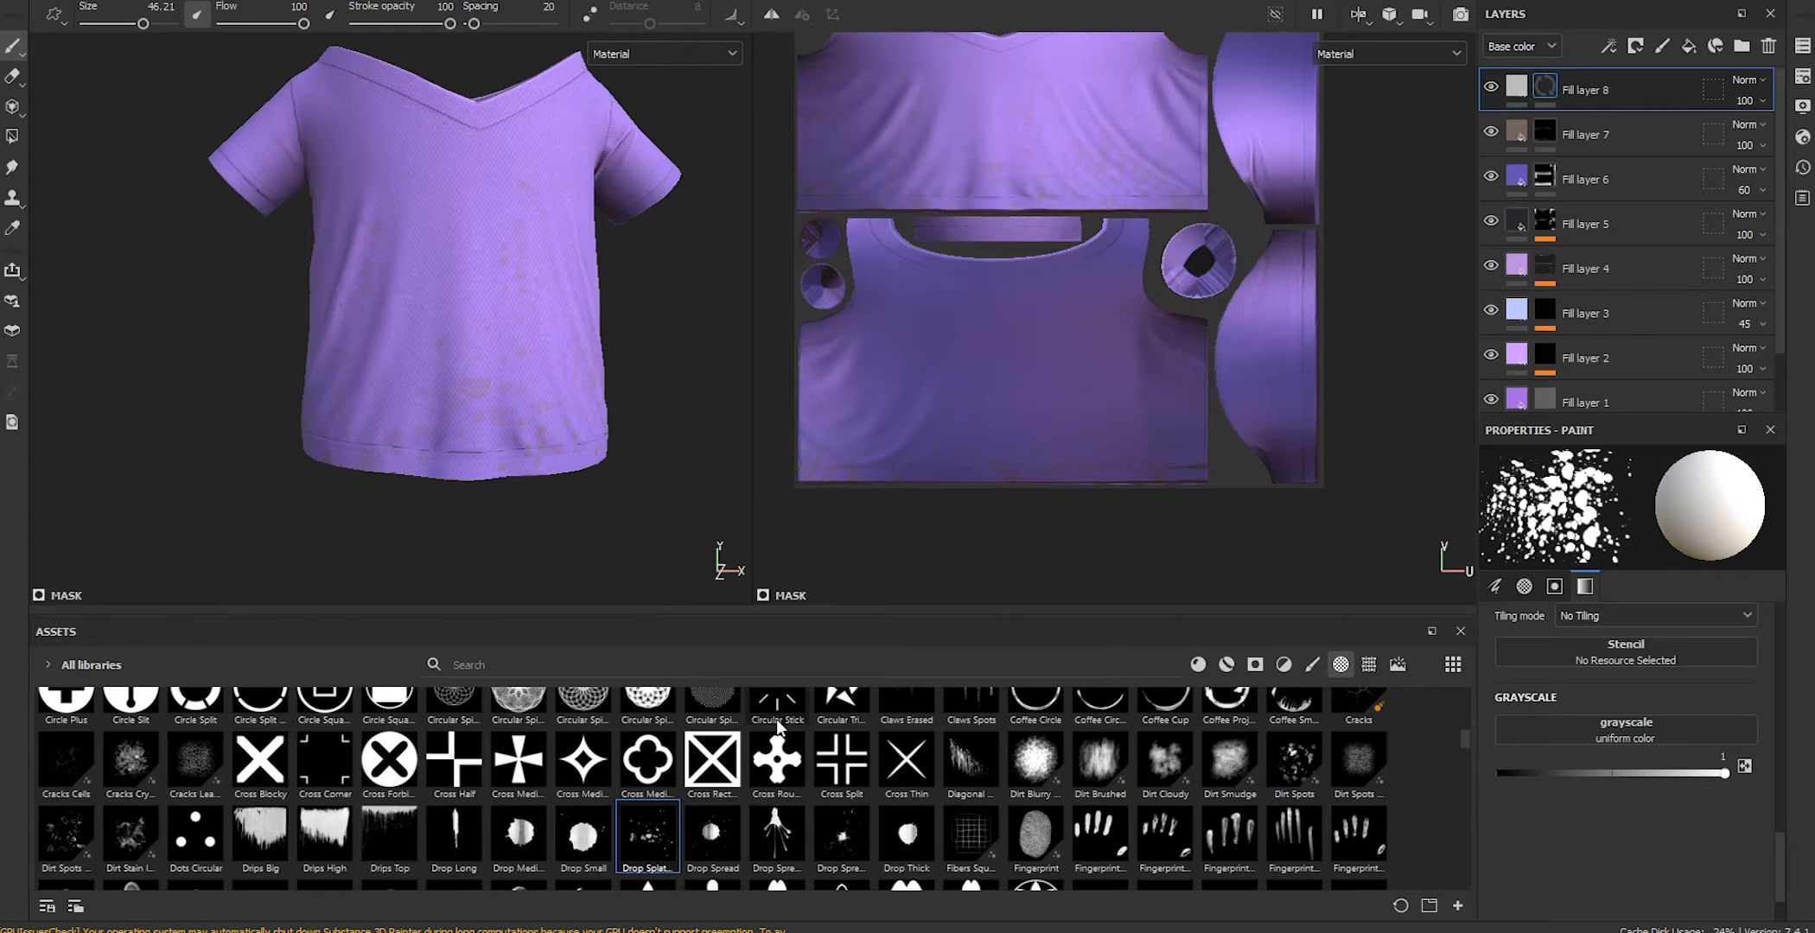
click(841, 834)
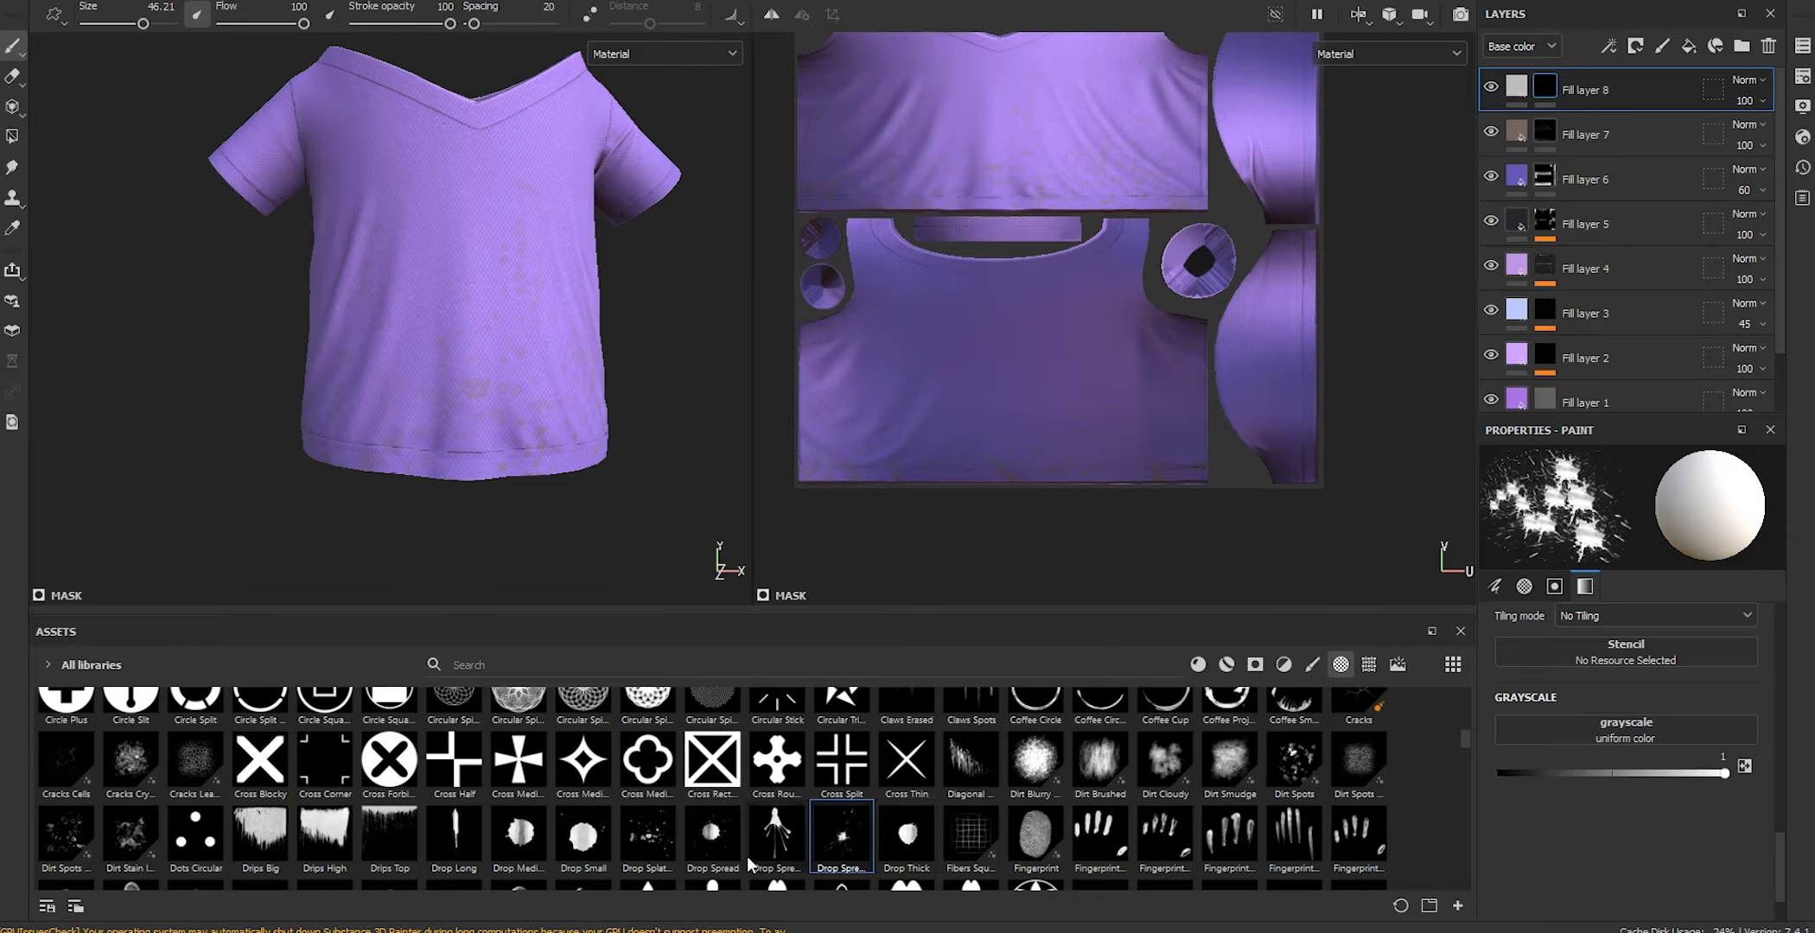
click(66, 834)
scroll(484, 363, up, 2)
ctrl+right_drag(530, 434, 605, 435)
alt+middle_drag(417, 295, 419, 325)
click(450, 325)
scroll(450, 345, up, 1)
Restrict Fill layer 8 to the color channel and set its base colour to tan C79F73
click(1517, 85)
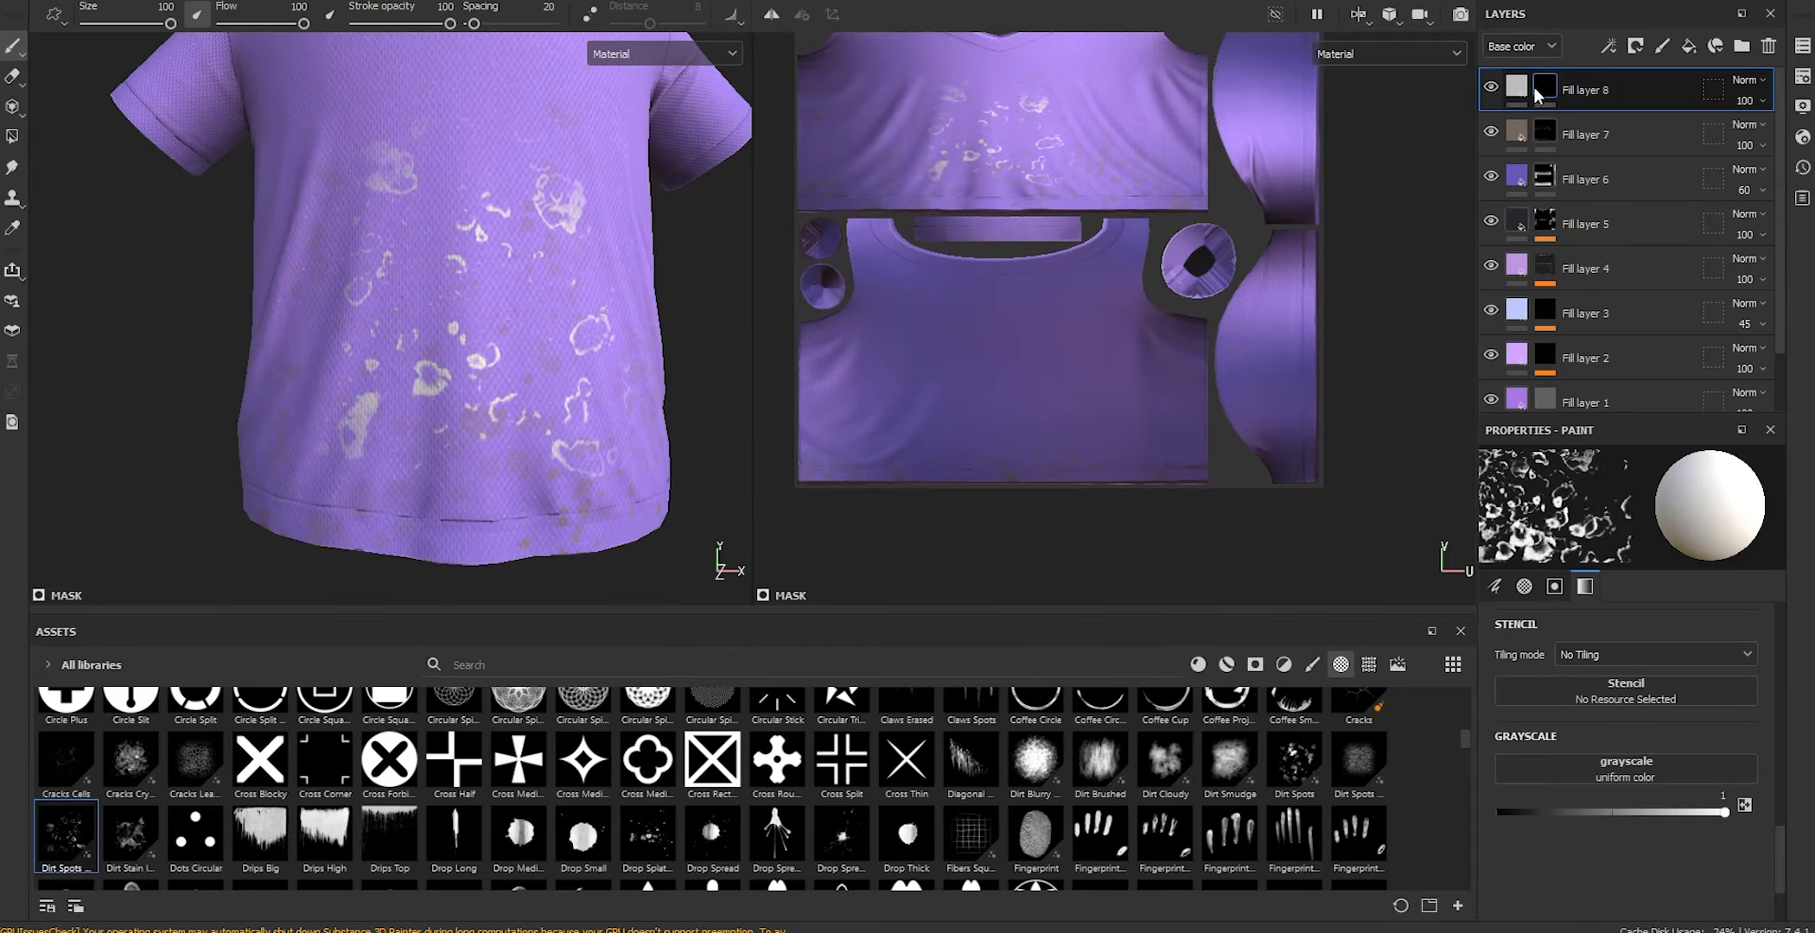
click(1617, 679)
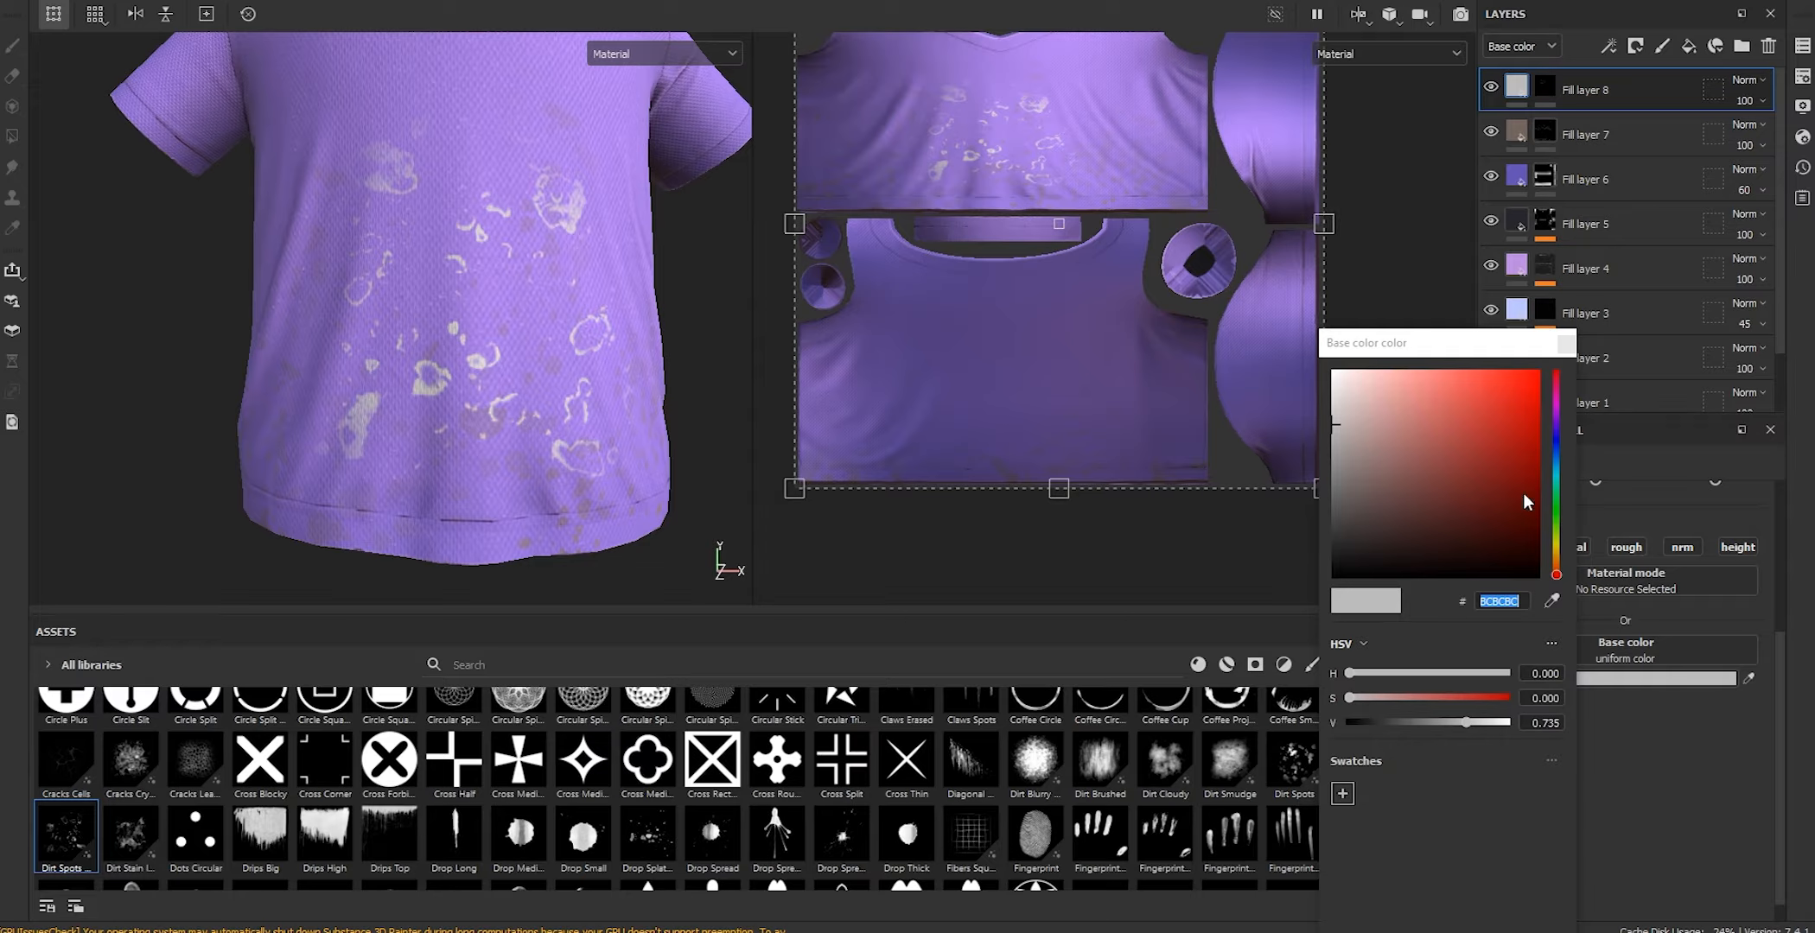
click(1556, 561)
drag(1461, 424, 1420, 415)
scroll(298, 226, down, 3)
alt+middle_drag(298, 227, 365, 247)
scroll(412, 252, up, 2)
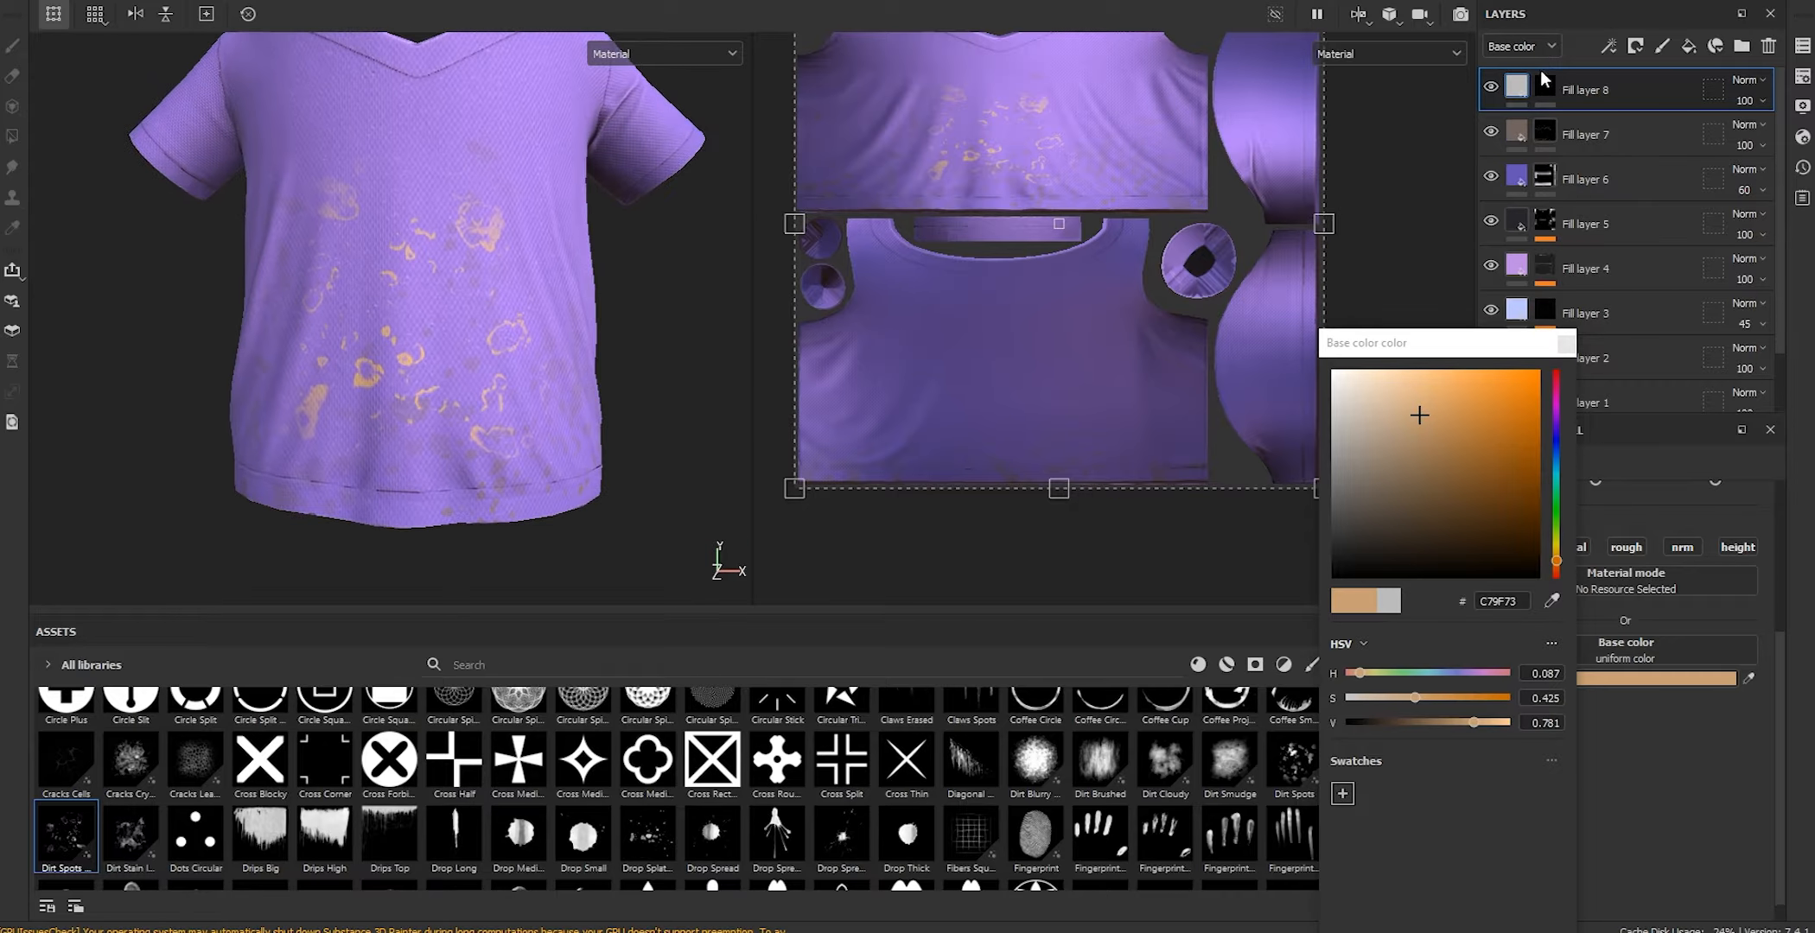
Fade the tan stains on the shirt's front by erasing in Fill layer 8's mask with a reduced-opacity eraser
click(1567, 344)
click(1545, 88)
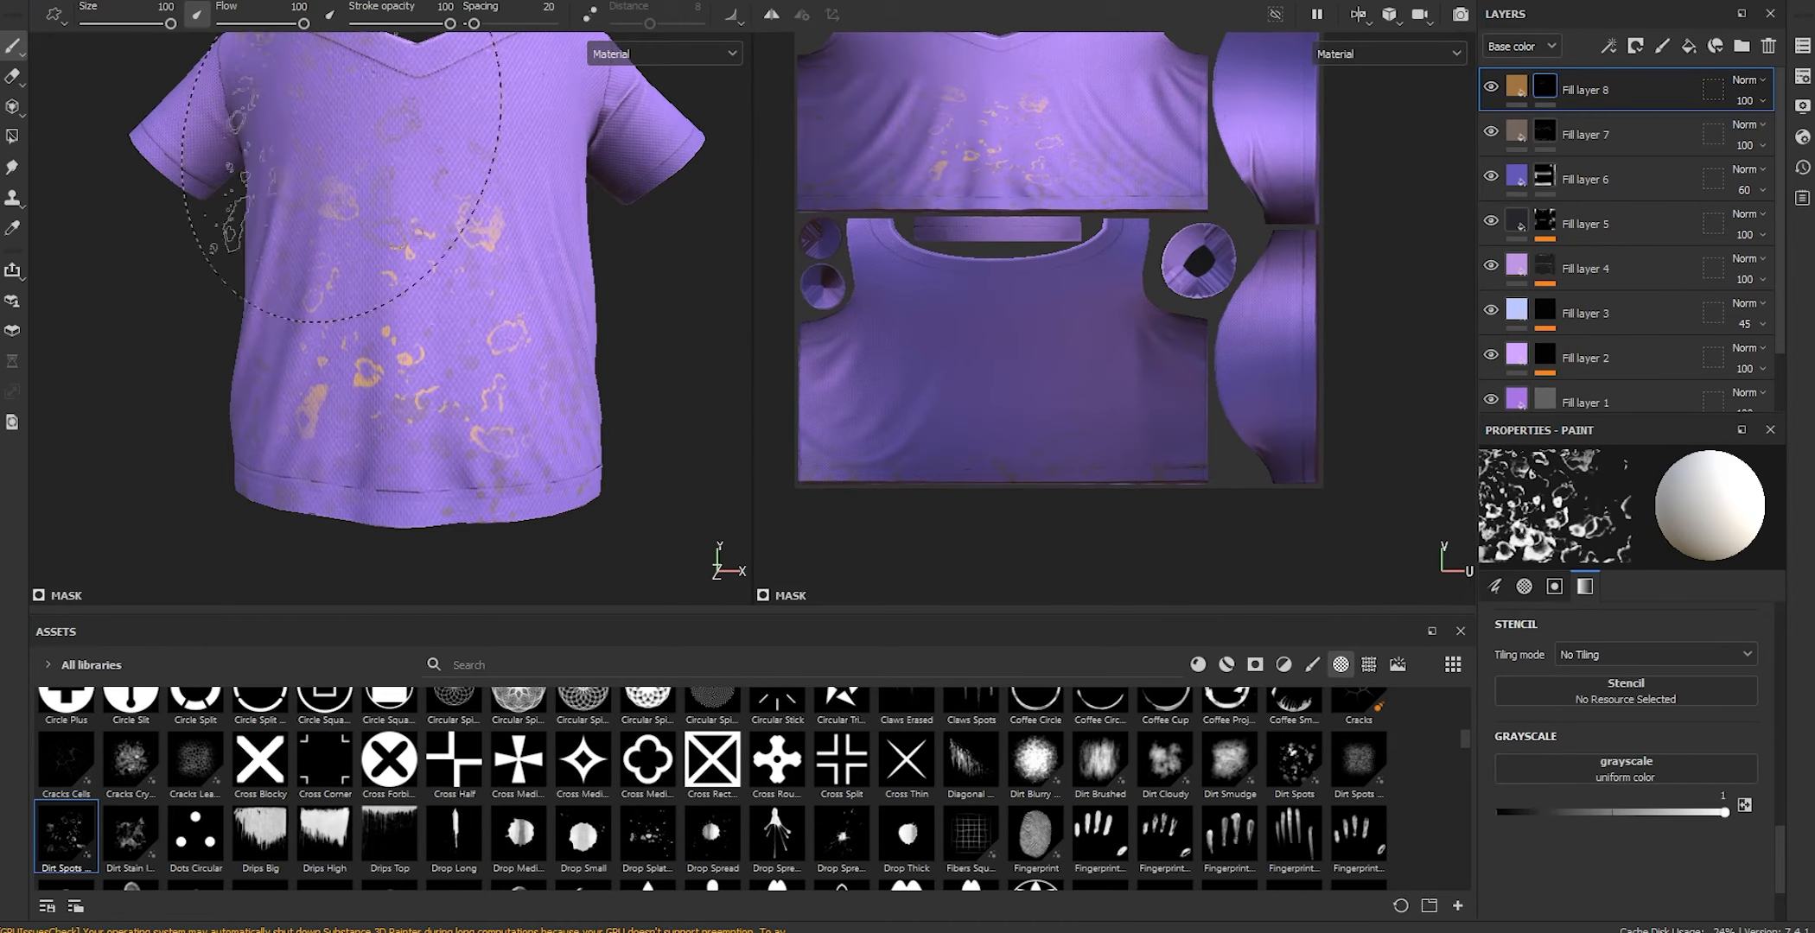
key(2)
ctrl+right_drag(456, 156, 436, 156)
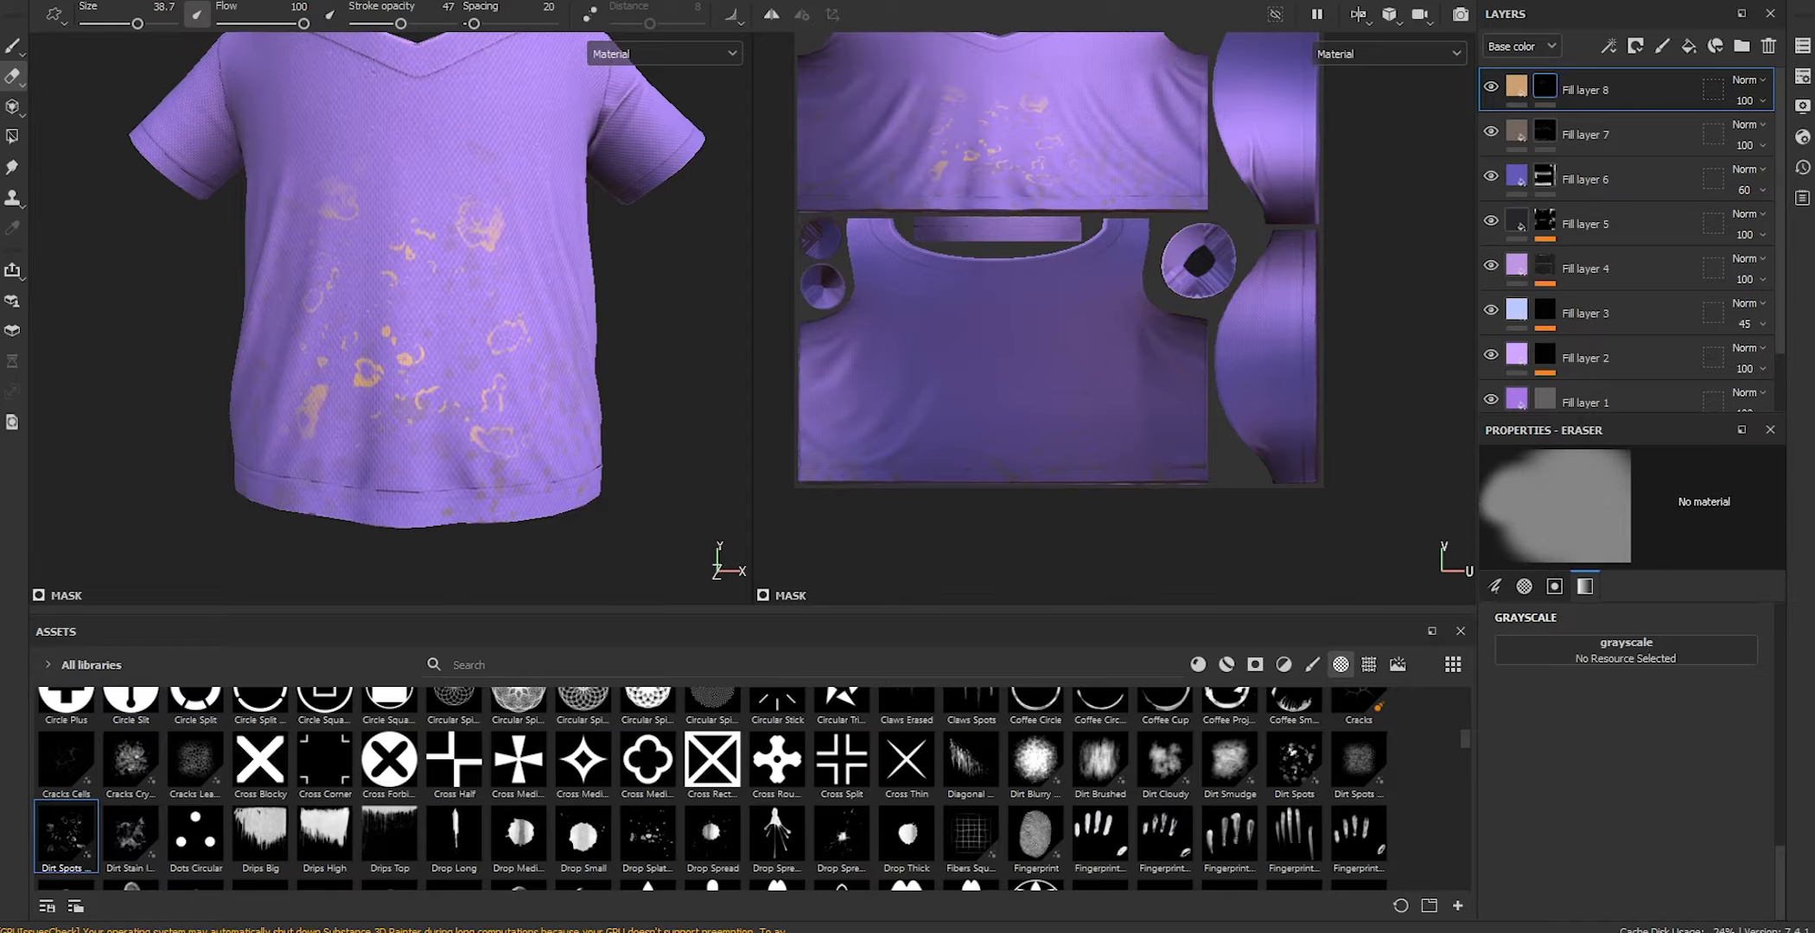
ctrl+drag(441, 160, 471, 160)
ctrl+right_drag(471, 169, 451, 168)
mouse_move(468, 197)
mouse_down()
mouse_move(454, 304)
mouse_move(385, 373)
mouse_up()
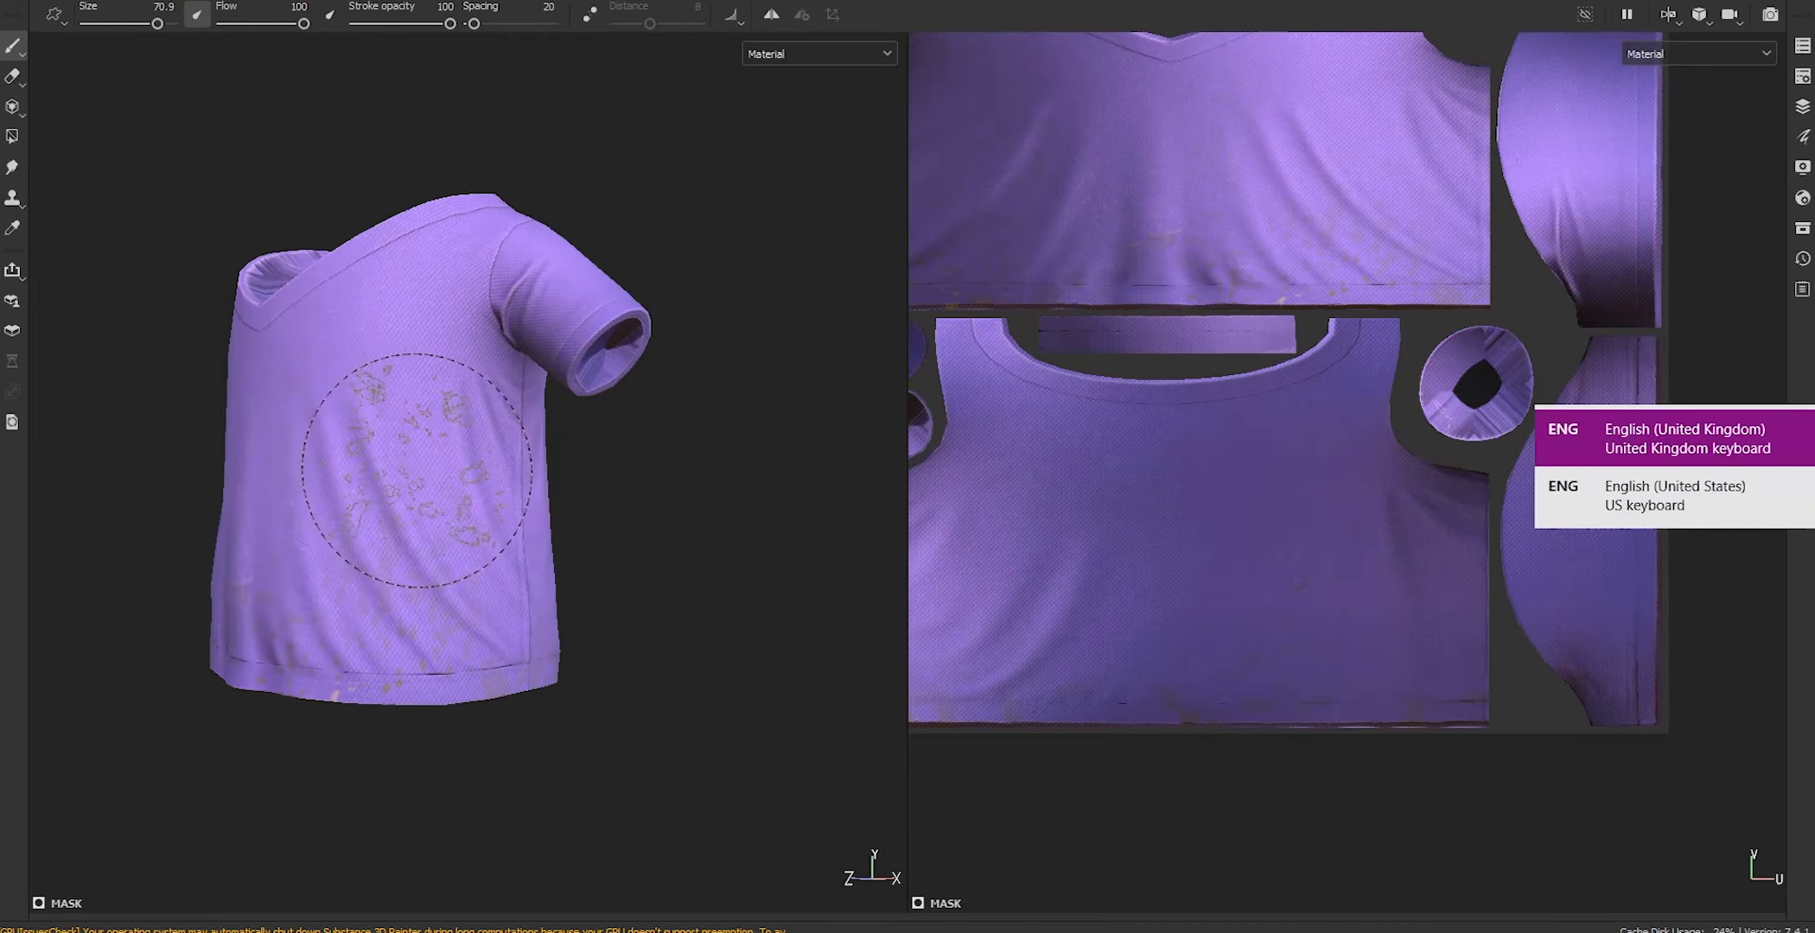
Examine the stained shirt from several angles under rotated environment lighting
mouse_move(159, 467)
alt+mouse_down()
mouse_move(61, 466)
mouse_move(389, 419)
alt+mouse_up()
shift+right_drag(389, 424, 488, 454)
key(Tab)
alt+drag(477, 449, 566, 406)
alt+right_drag(566, 406, 668, 390)
shift+right_drag(746, 361, 655, 354)
alt+drag(654, 355, 639, 298)
scroll(622, 324, down, 3)
shift+right_drag(605, 320, 498, 321)
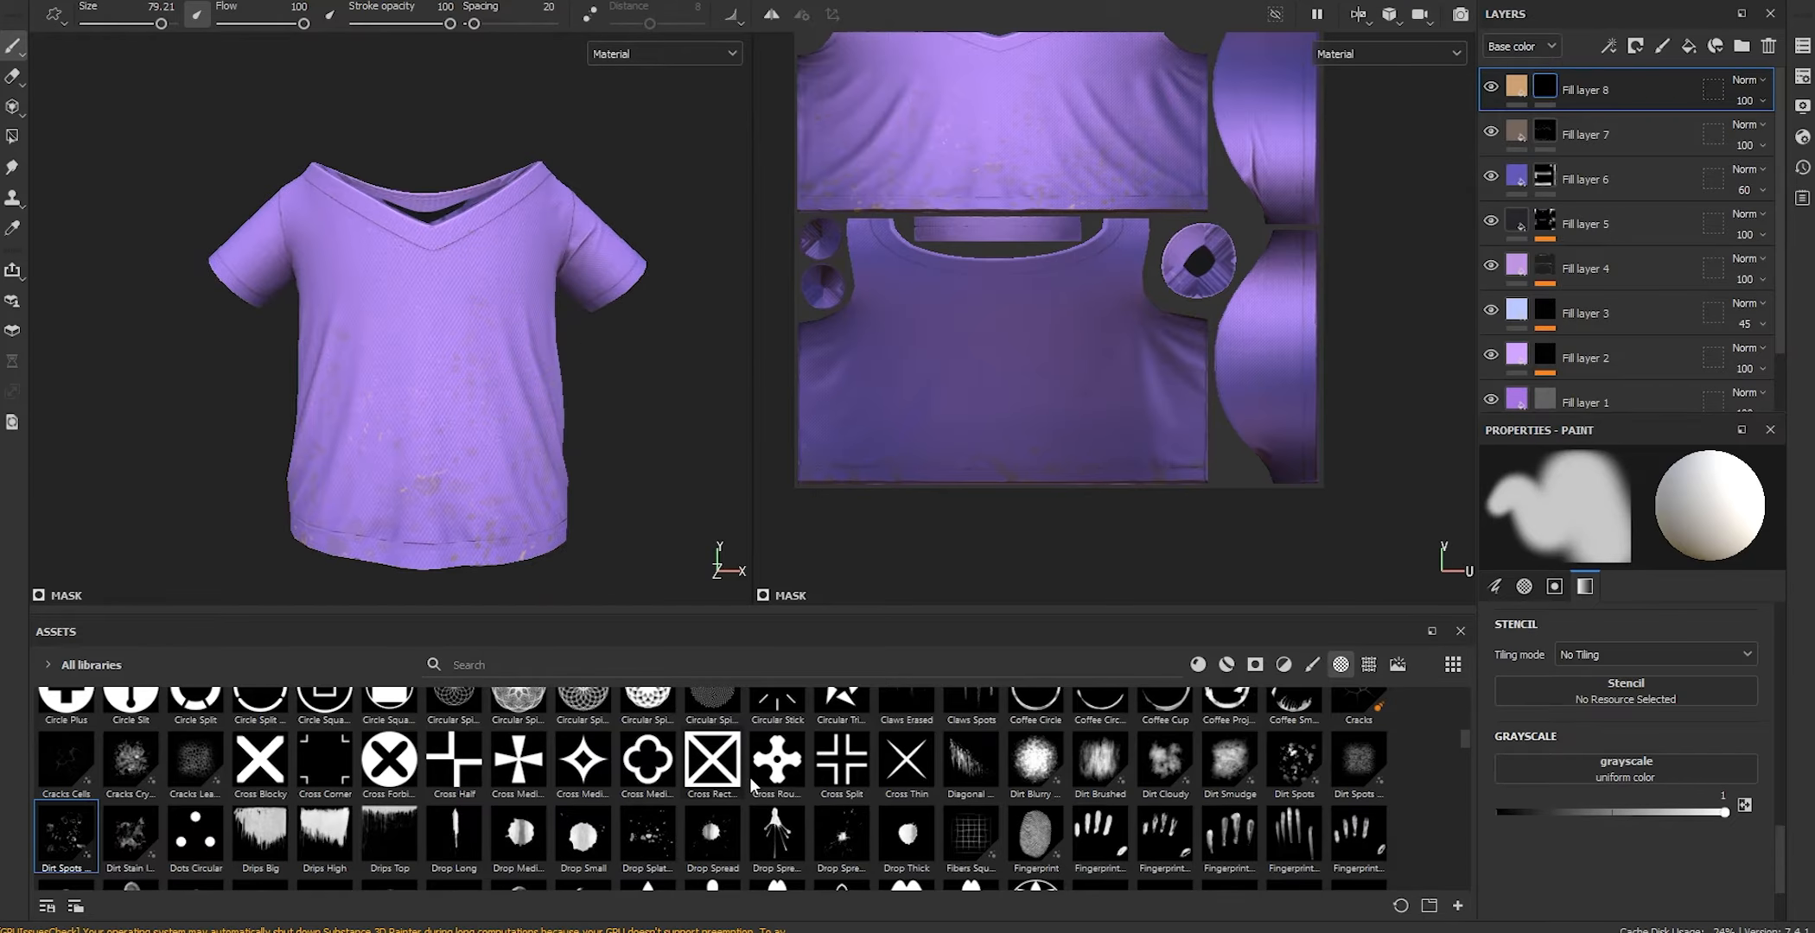
Add a new fill layer on top of the stack and give it a bitmap mask from the curvature map
click(1688, 47)
right_click(1623, 94)
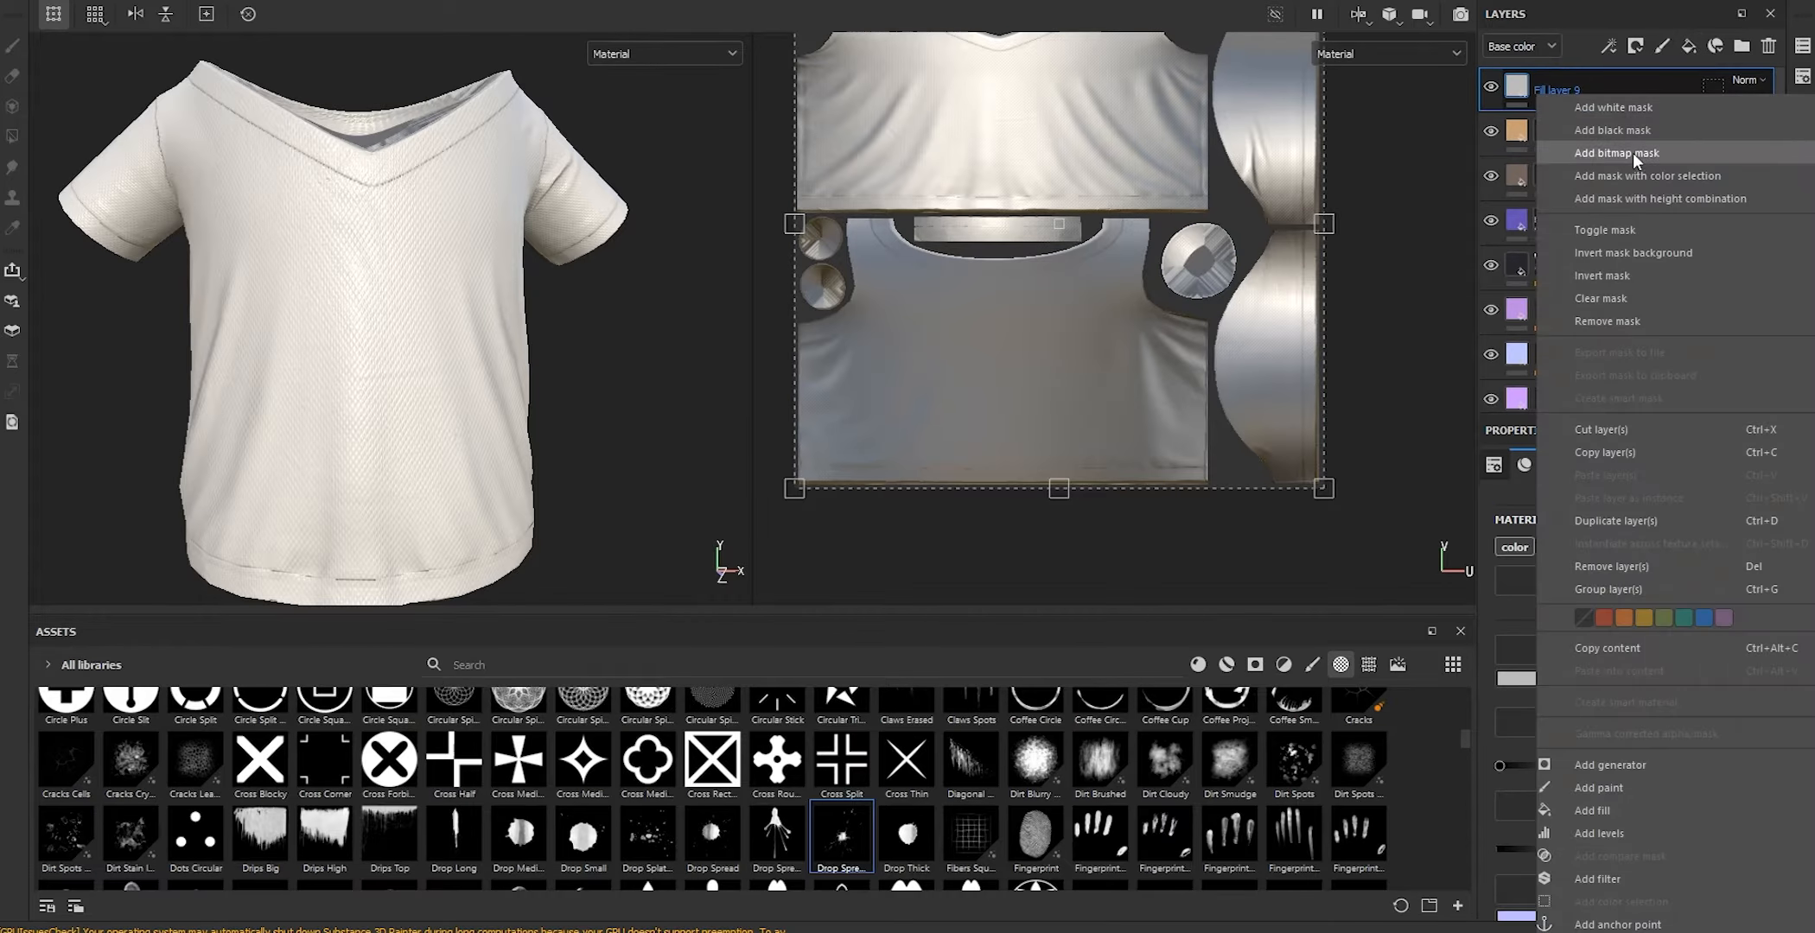
click(1635, 150)
key(ctrl+a)
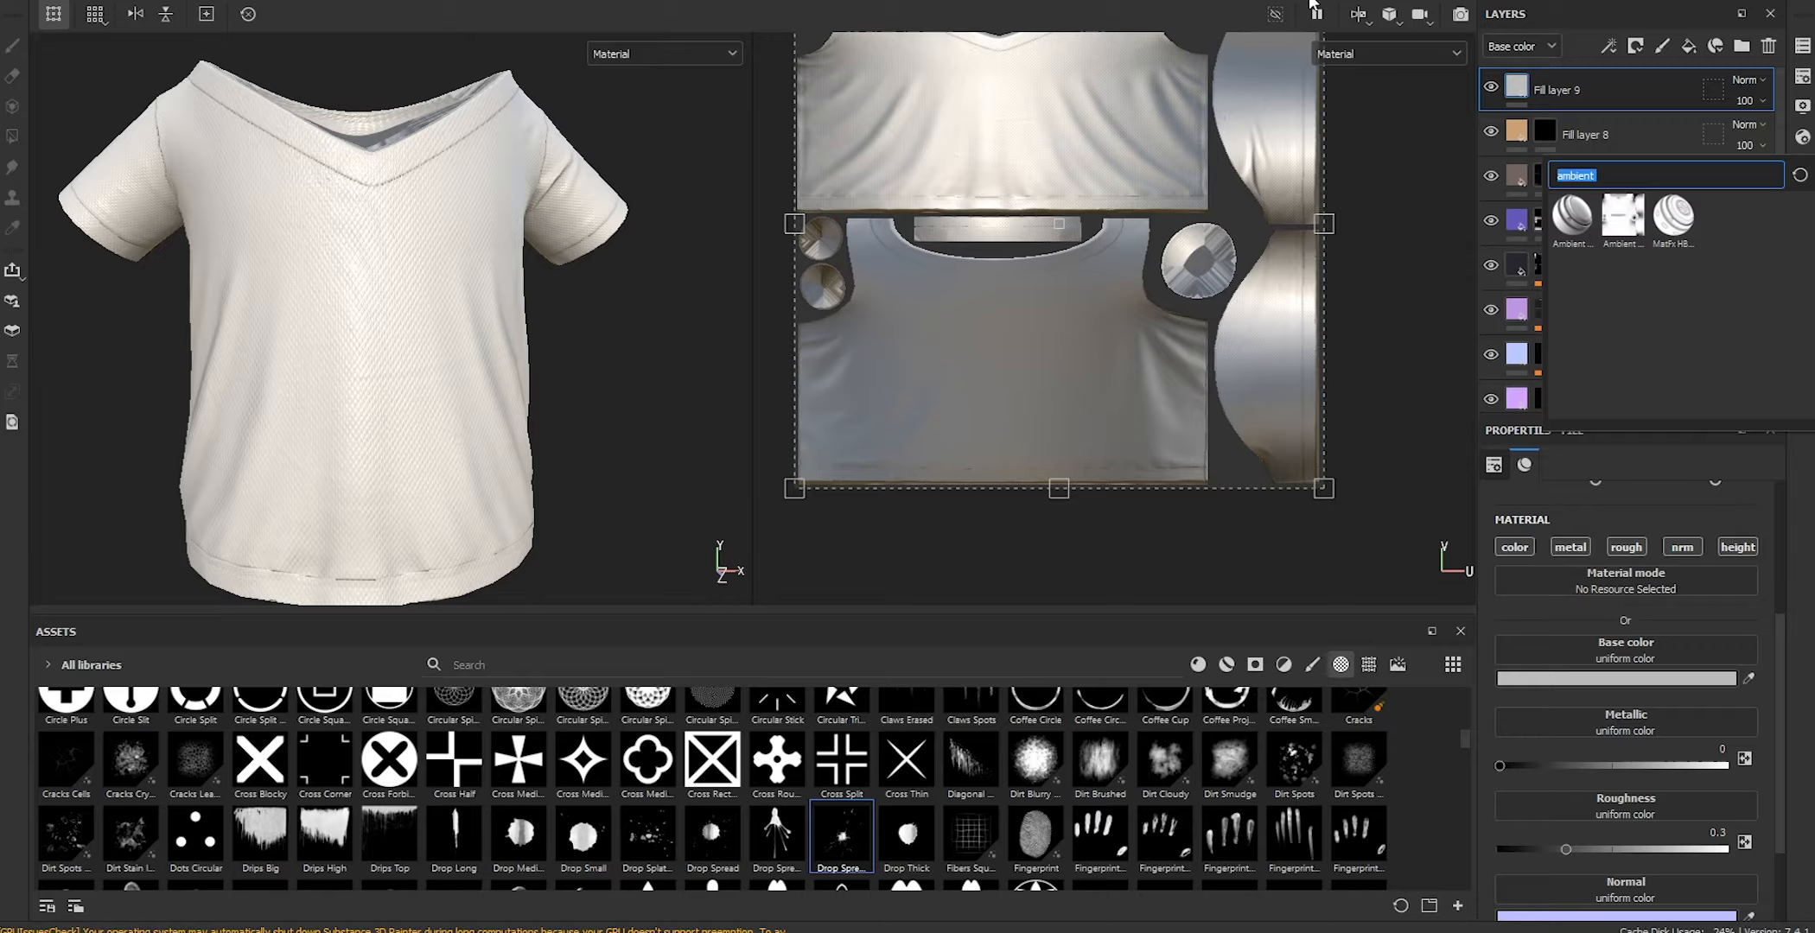
key(BackSpace)
text(curv)
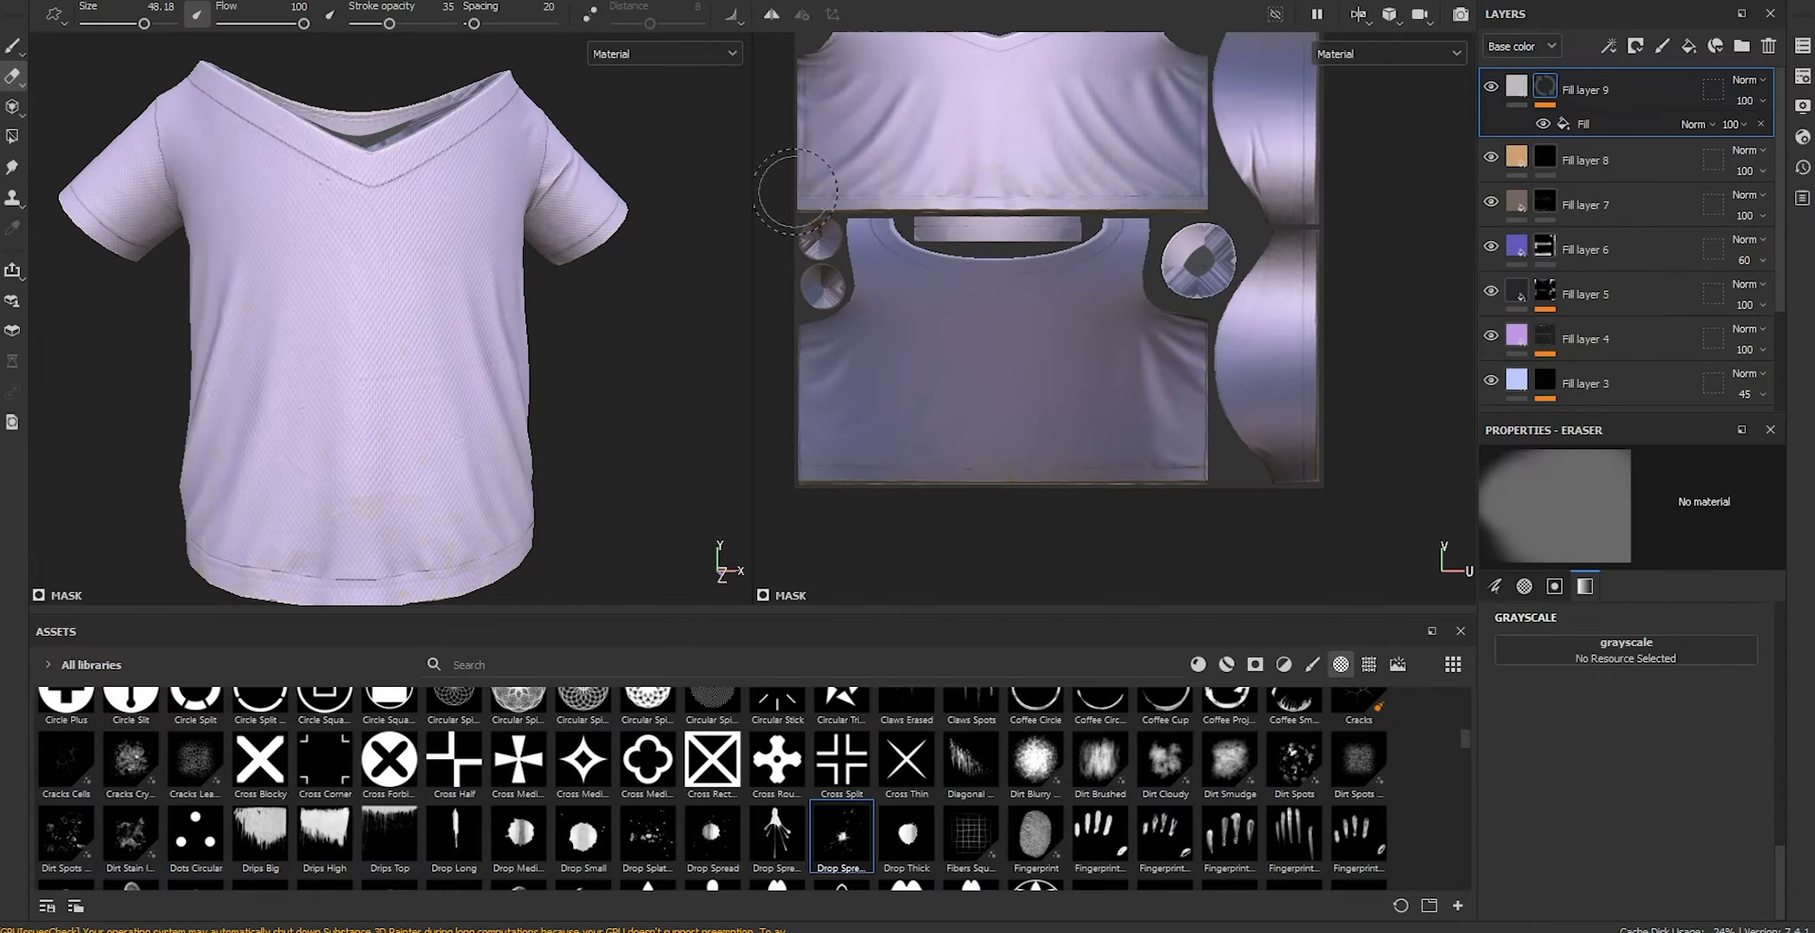
Add a Levels adjustment to the mask of Fill layer 9 and show its settings
click(1539, 81)
right_click(1539, 82)
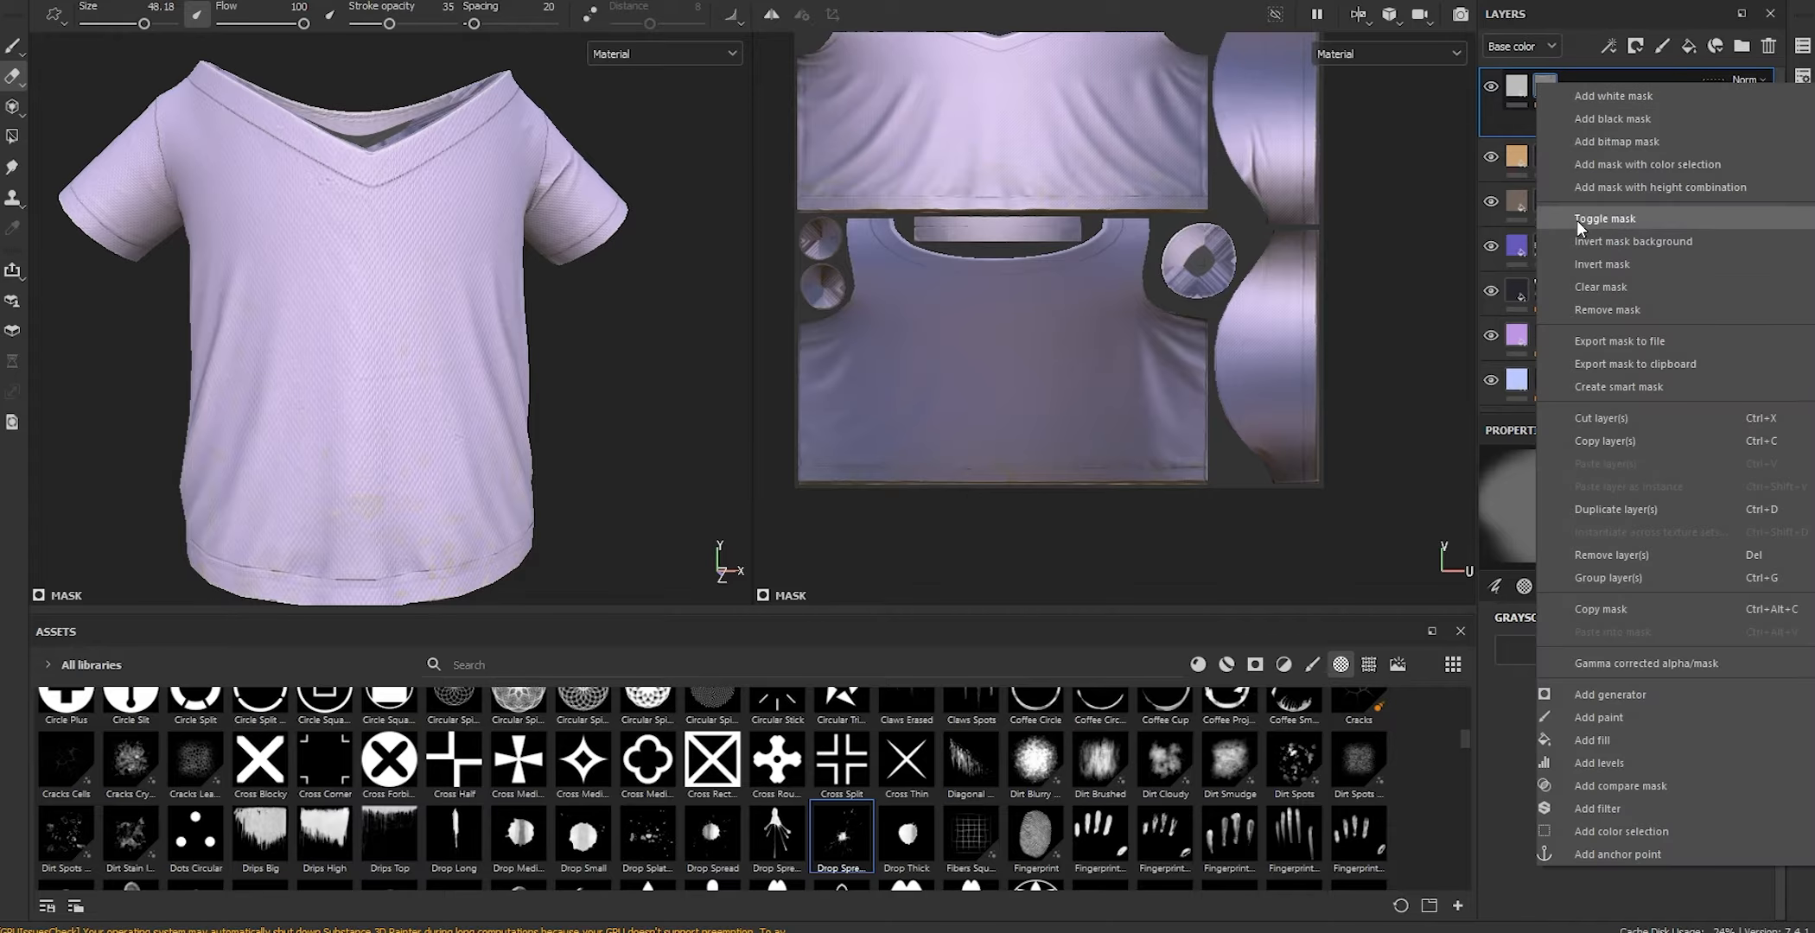
click(1588, 266)
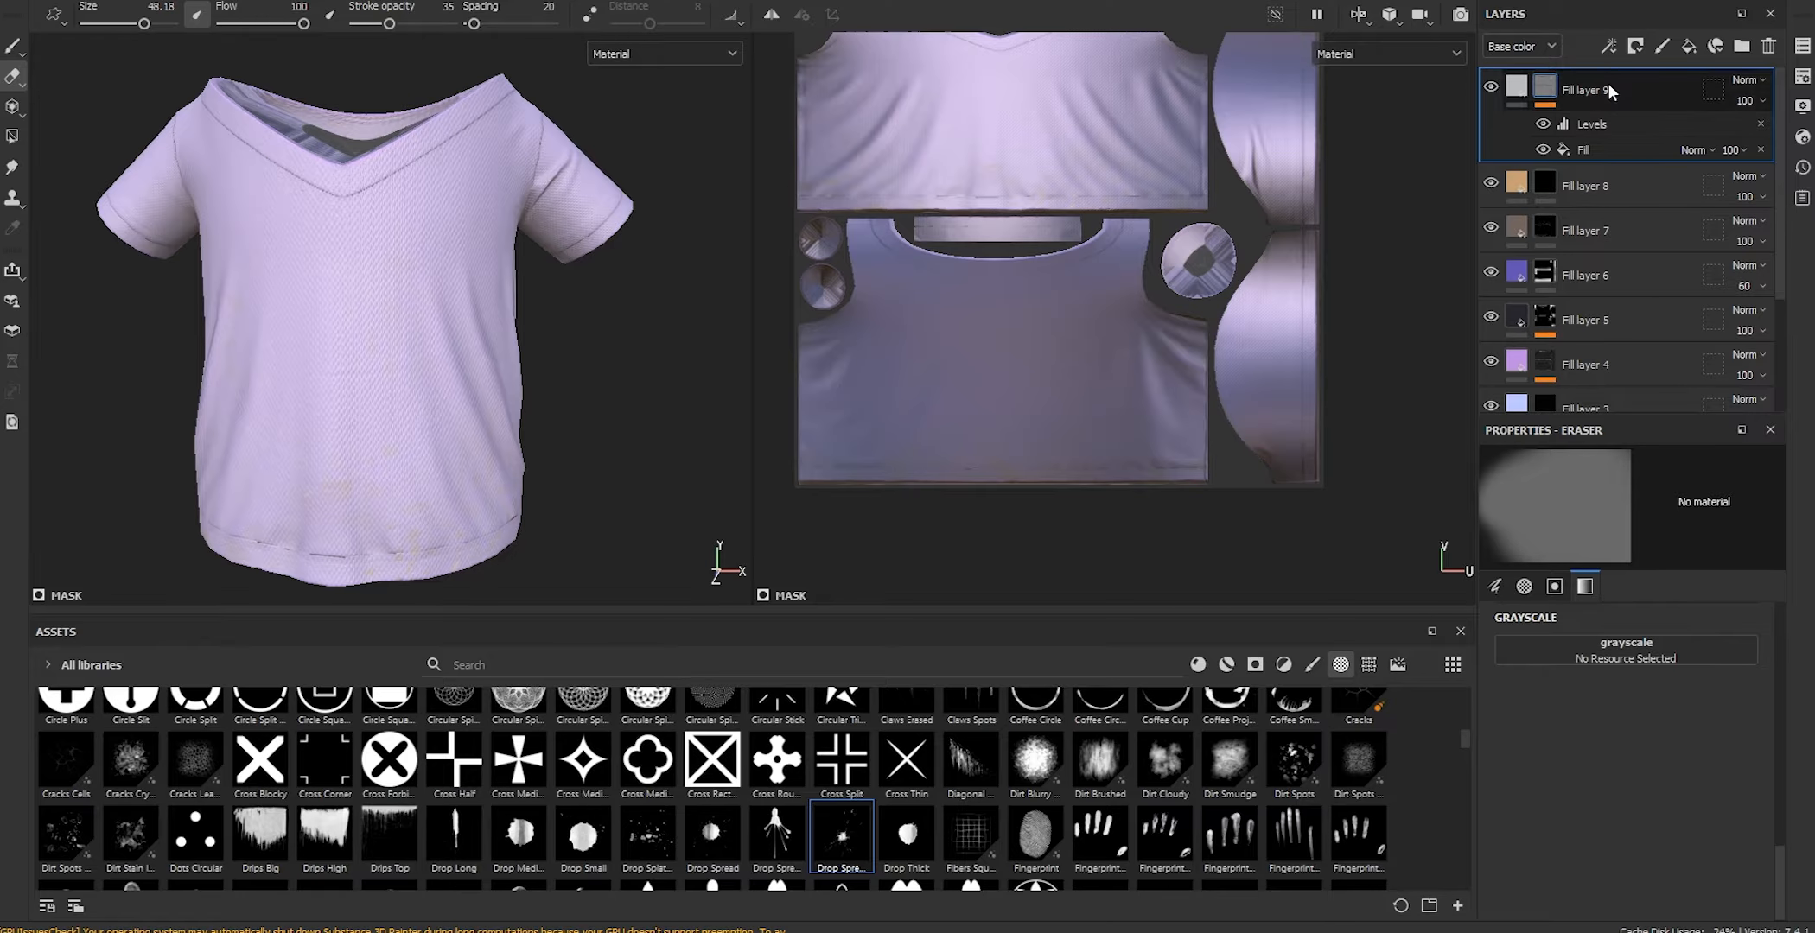
click(1605, 149)
click(1610, 126)
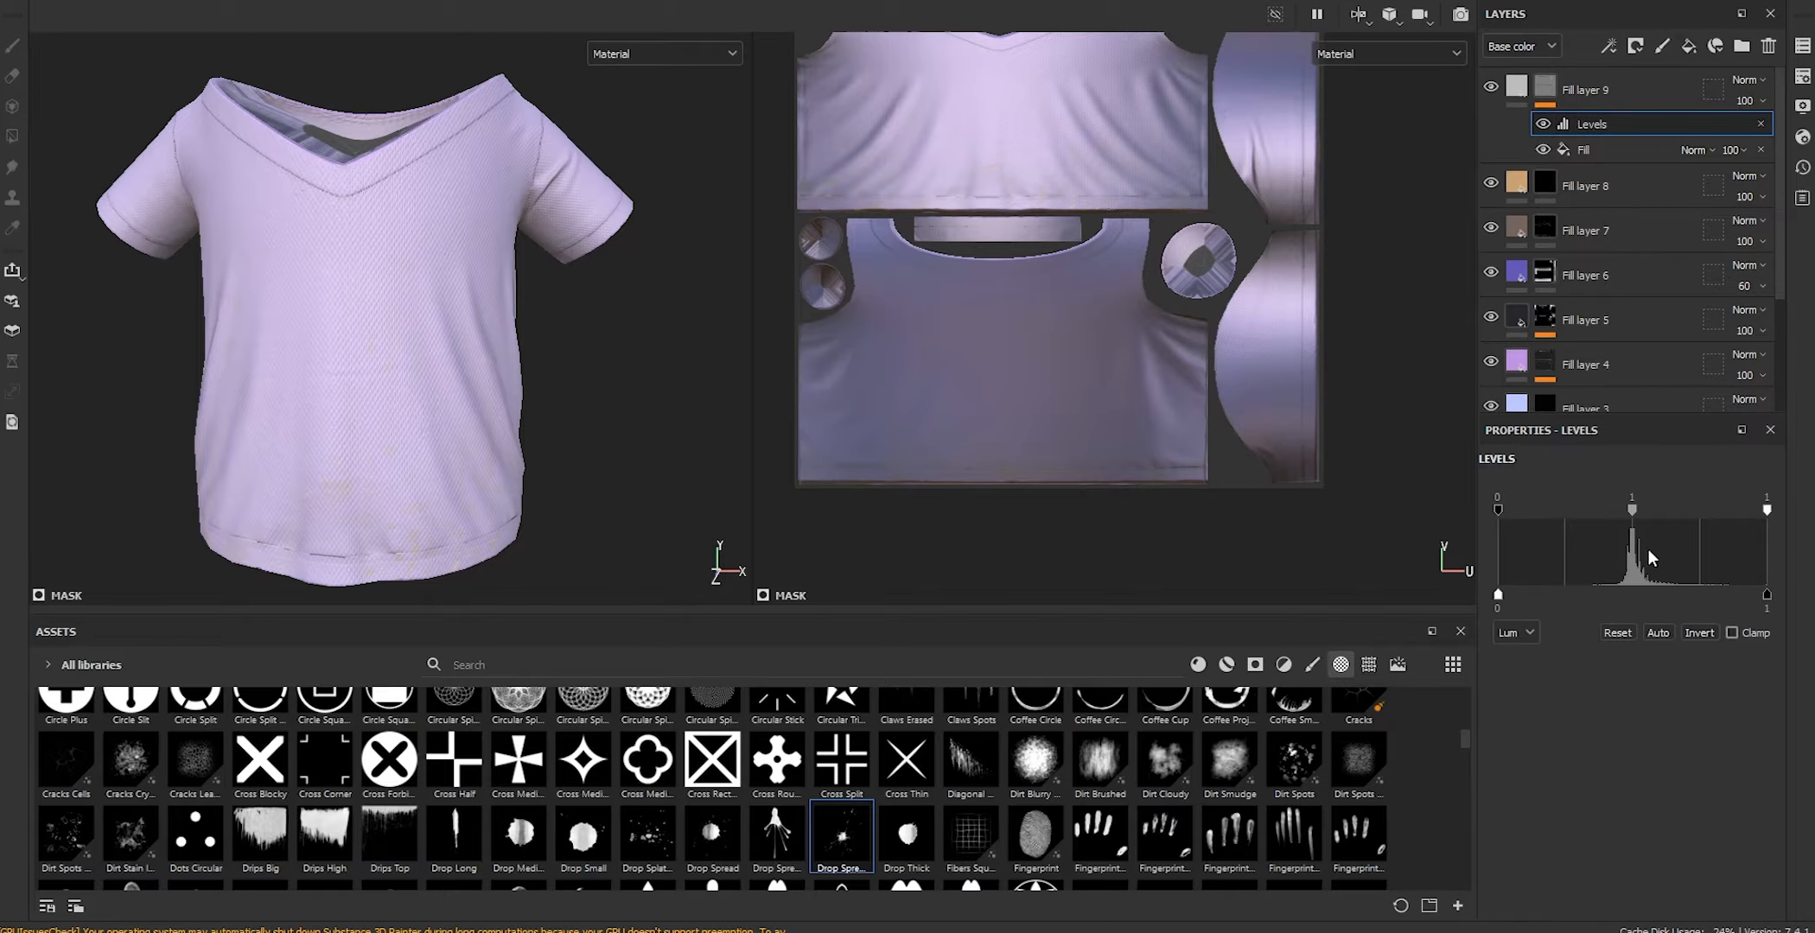
Lower the mask's white input level to about 0.686 and shift the midpoint so only seams and fold edges remain
mouse_move(1632, 511)
mouse_down()
mouse_move(1649, 507)
mouse_move(1601, 507)
mouse_up()
key(ctrl+z)
drag(1767, 511, 1691, 538)
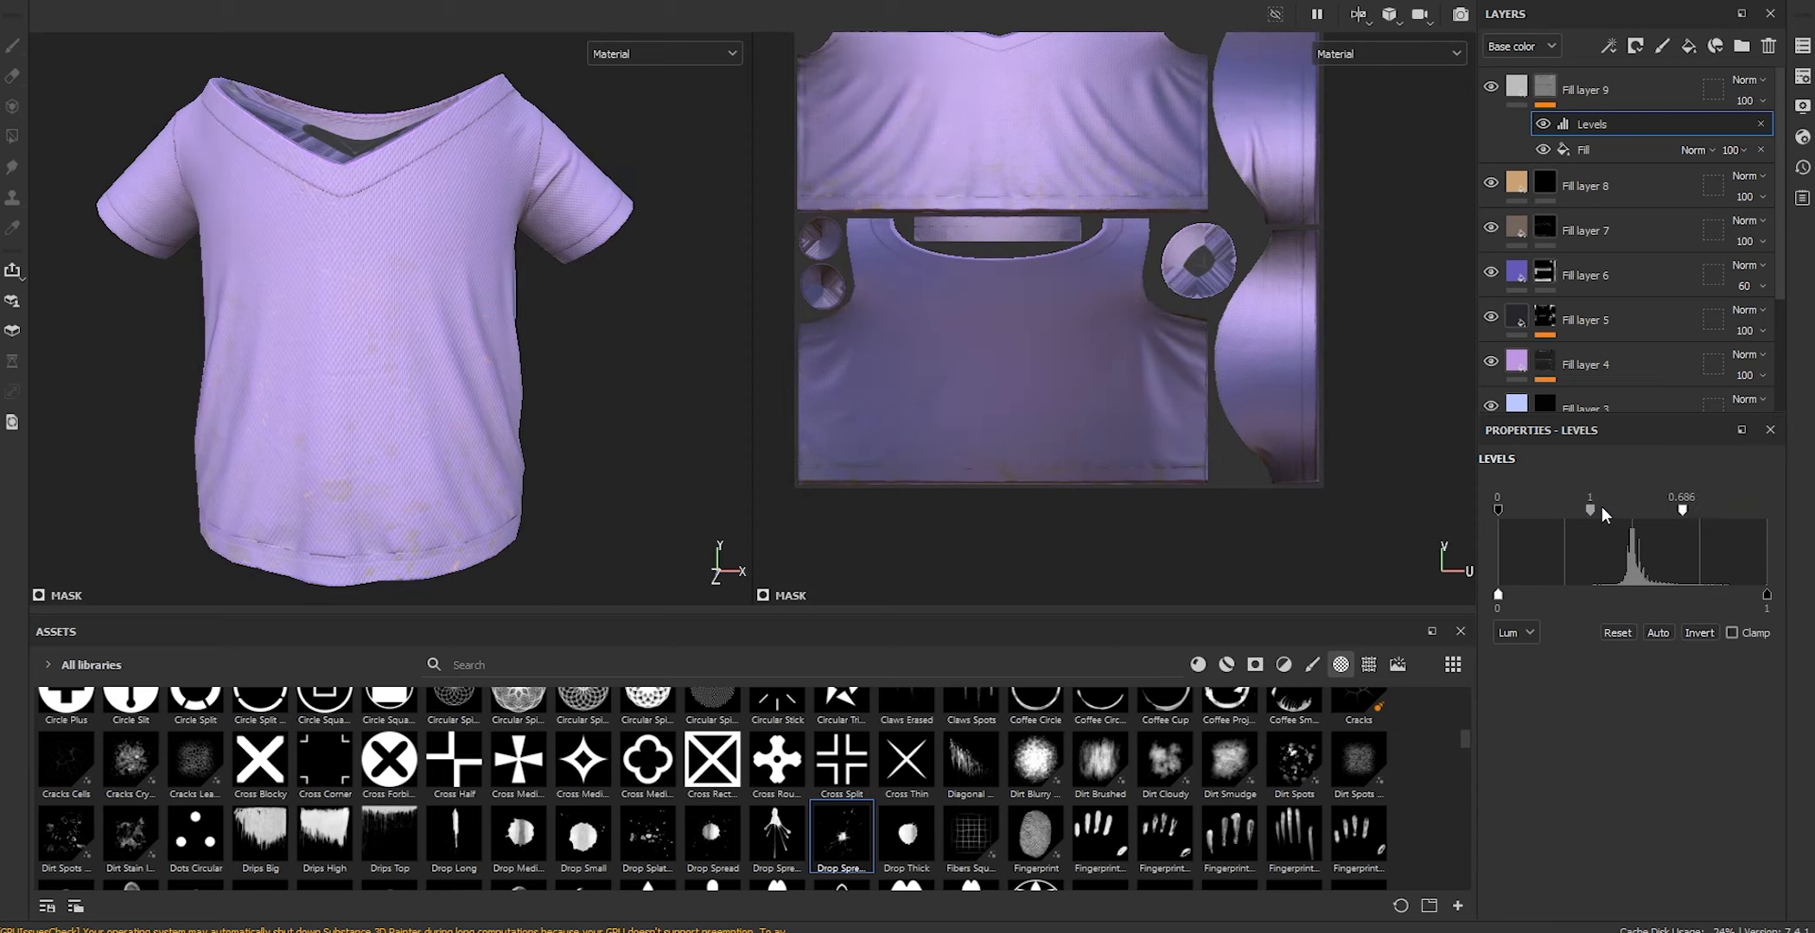
drag(1590, 510, 1635, 521)
Show only the Base color channel in the viewports and examine the curvature mask's effect on the shirt
alt+right_drag(372, 346, 293, 320)
alt+drag(294, 320, 340, 308)
alt+middle_drag(341, 307, 400, 288)
alt+right_drag(401, 288, 422, 281)
click(605, 63)
click(630, 138)
alt+drag(615, 197, 559, 267)
Set the base color of Fill layer 9 to the dark blue-violet 2B253A
click(1584, 90)
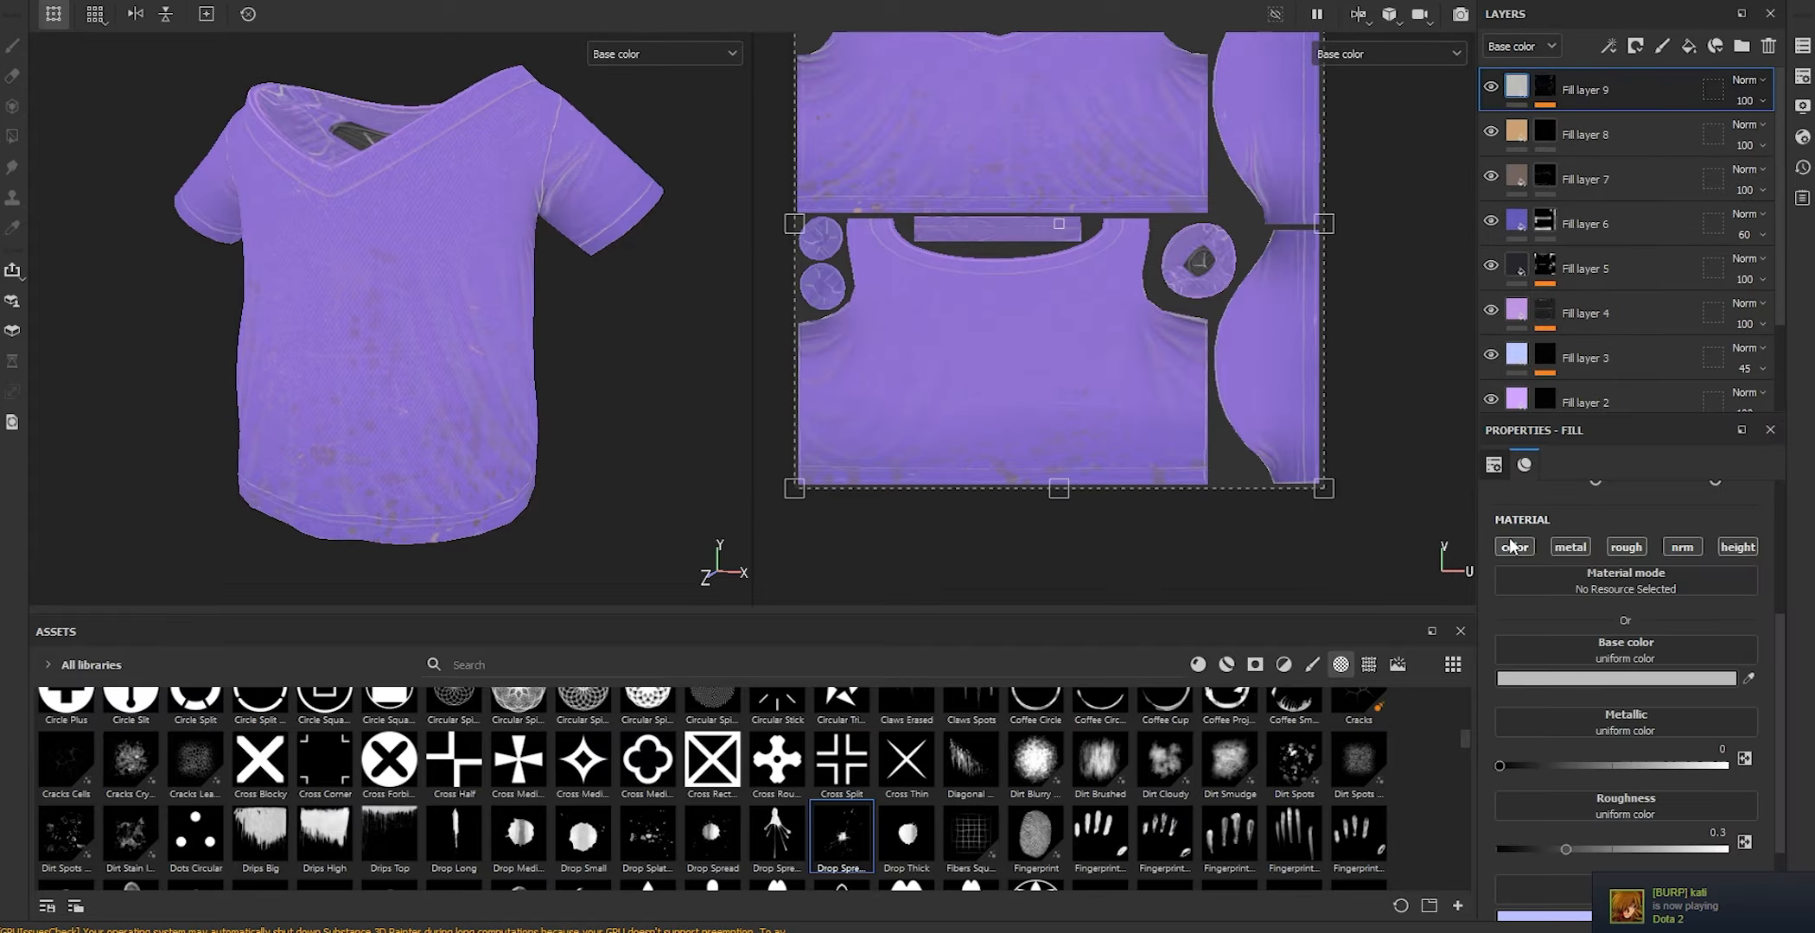
click(1576, 682)
drag(1373, 443, 1410, 510)
click(1548, 433)
click(1396, 526)
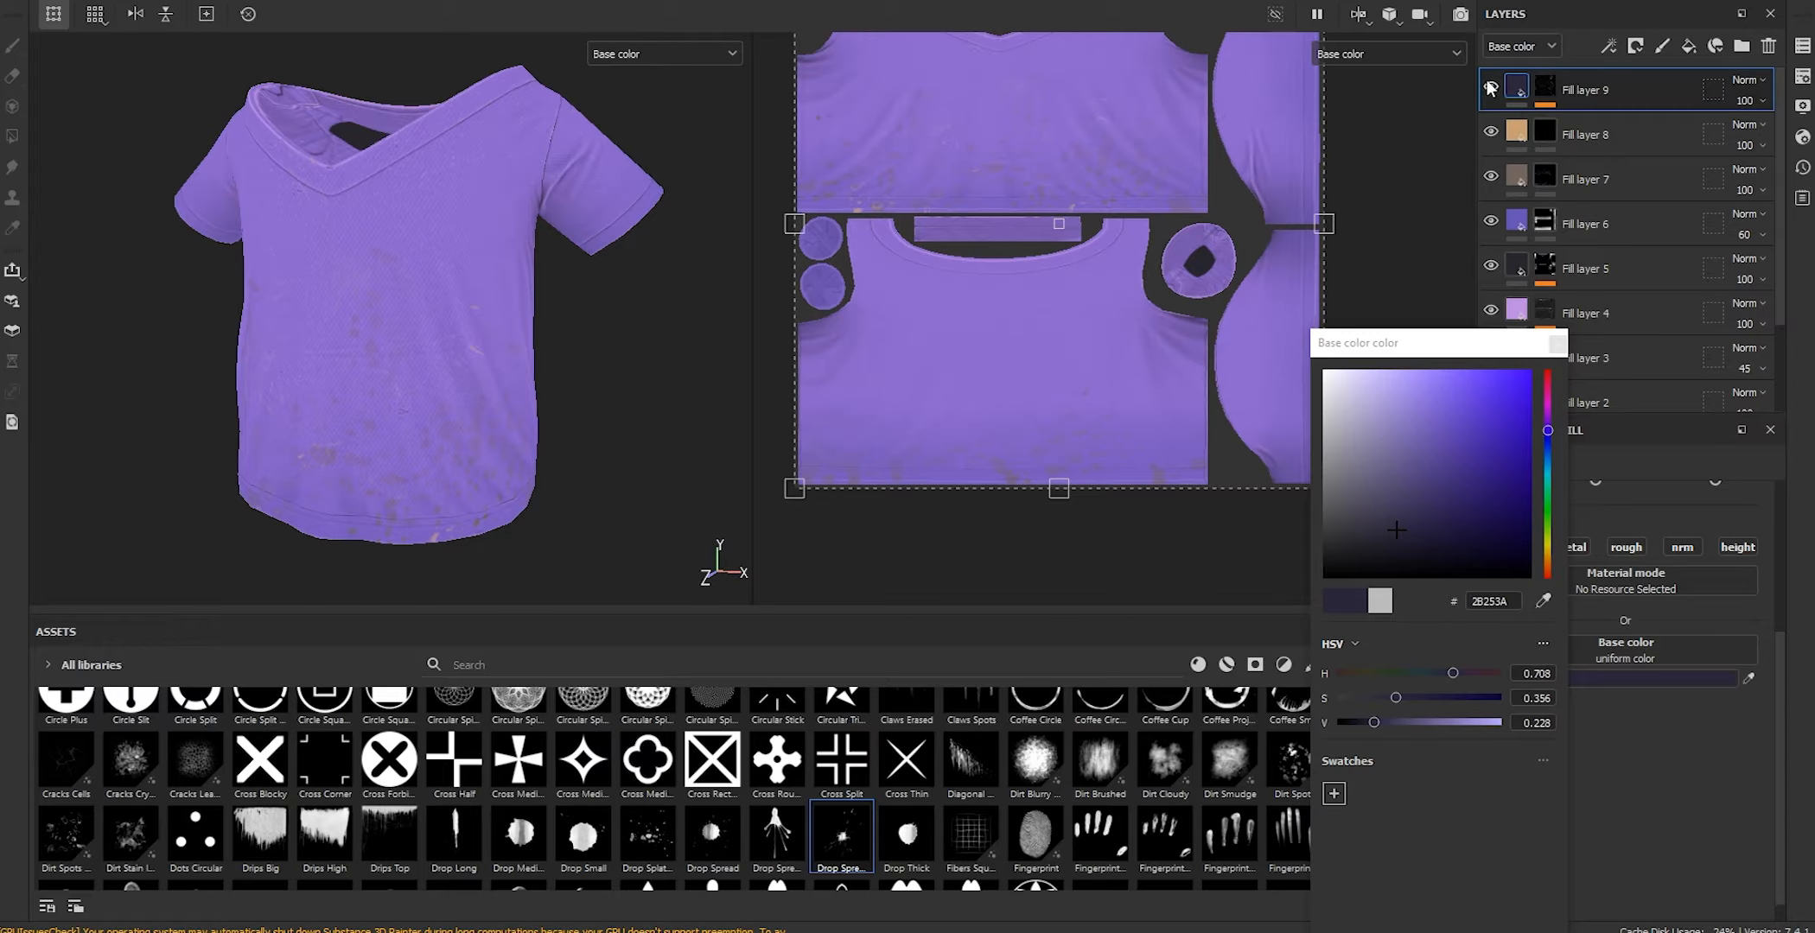
Inspect the dark edge layer up close on the fabric, then return the viewports to Material display
alt+right_drag(407, 467, 912, 149)
alt+right_drag(475, 311, 1808, 28)
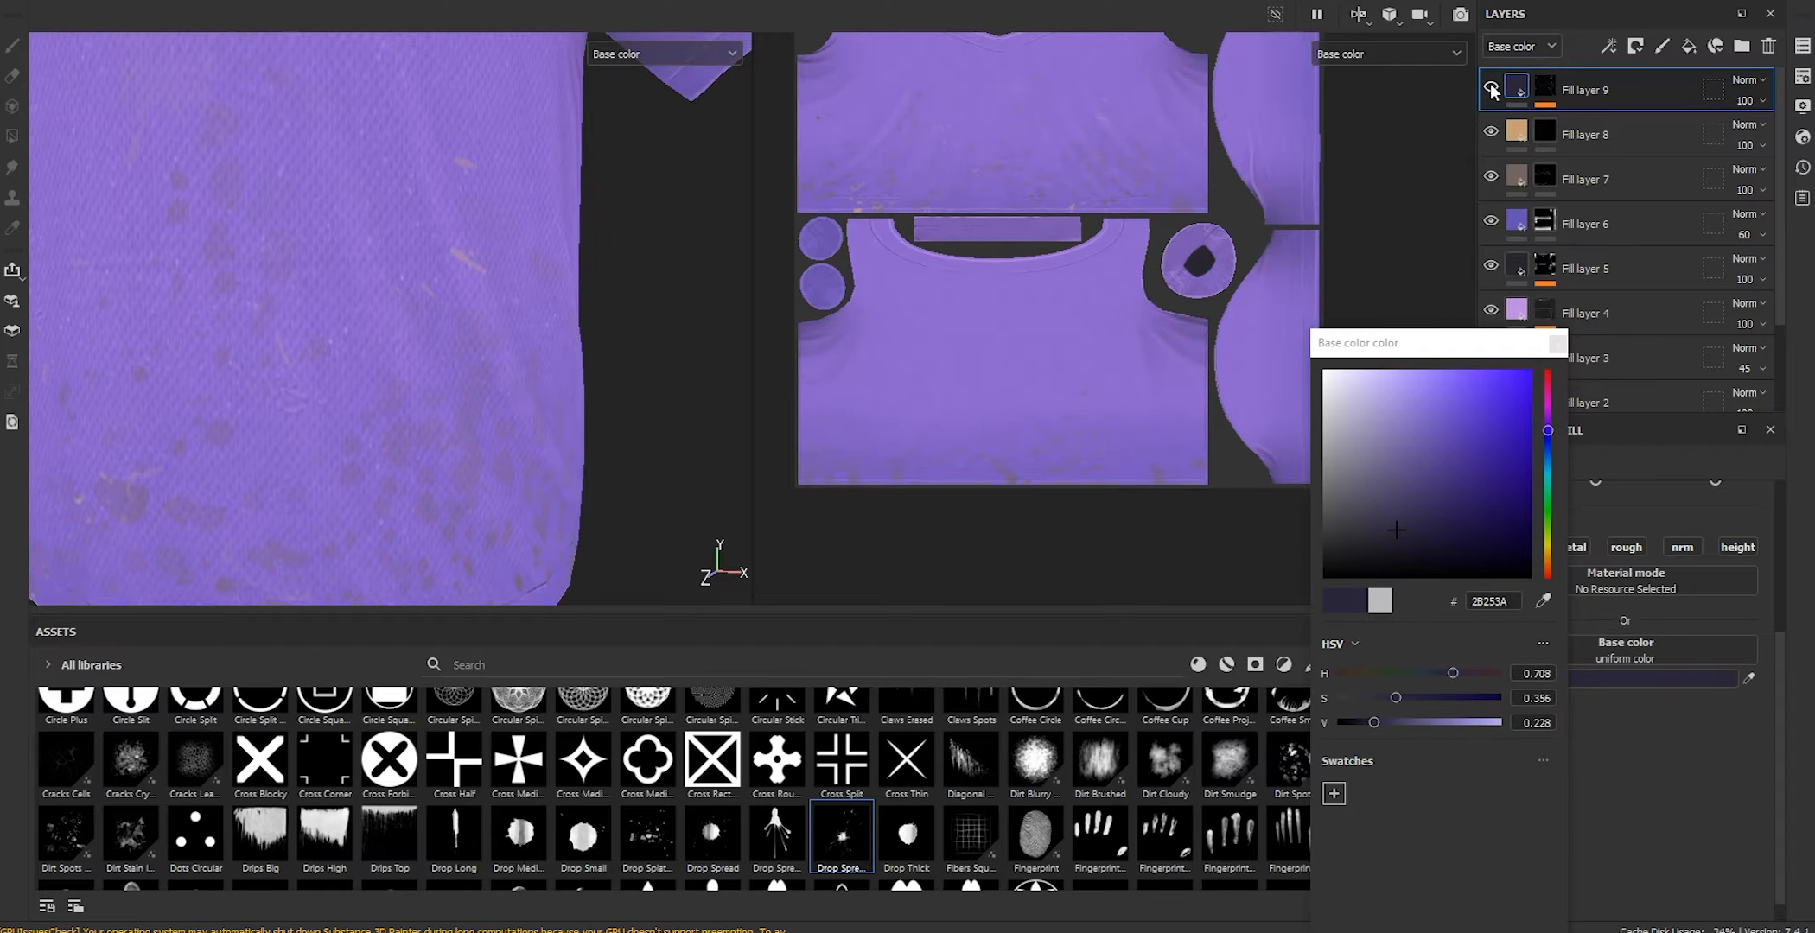
click(653, 54)
click(626, 100)
Review the finished shirt texture in an enlarged viewport from several angles and under different lighting directions
mouse_move(553, 302)
alt+mouse_down()
mouse_move(644, 344)
mouse_move(564, 308)
alt+mouse_up()
alt+right_drag(563, 307, 474, 298)
alt+drag(474, 298, 389, 276)
key(Tab)
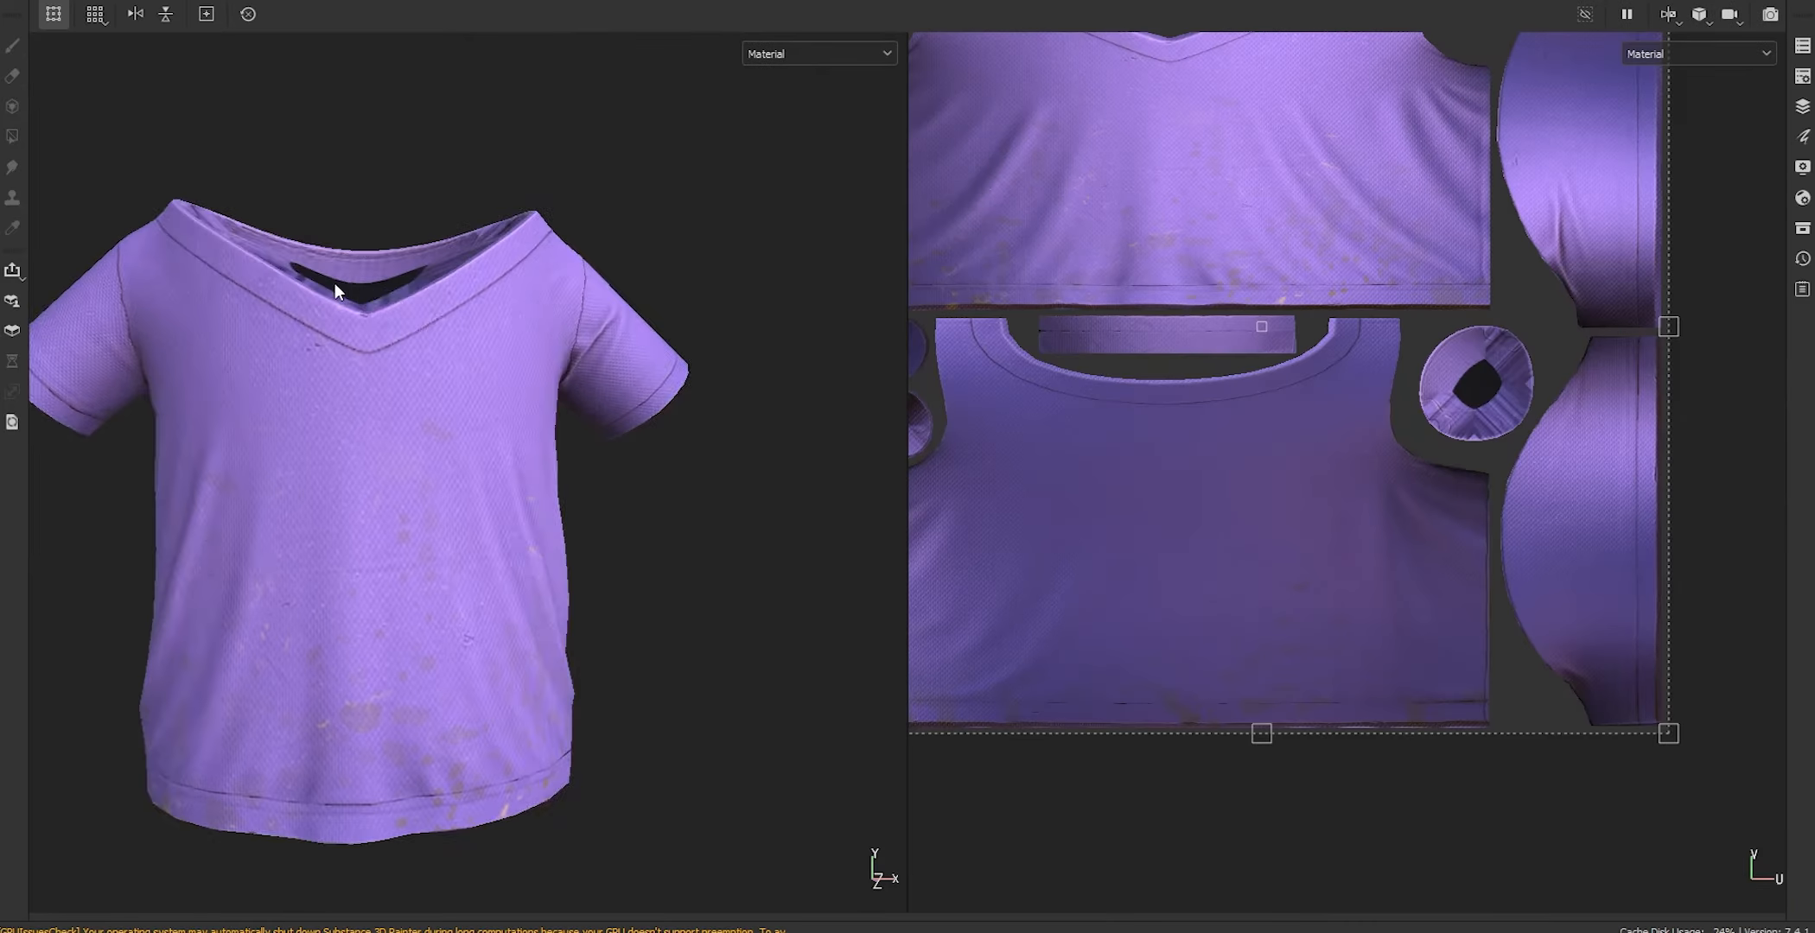
alt+middle_drag(334, 285, 495, 222)
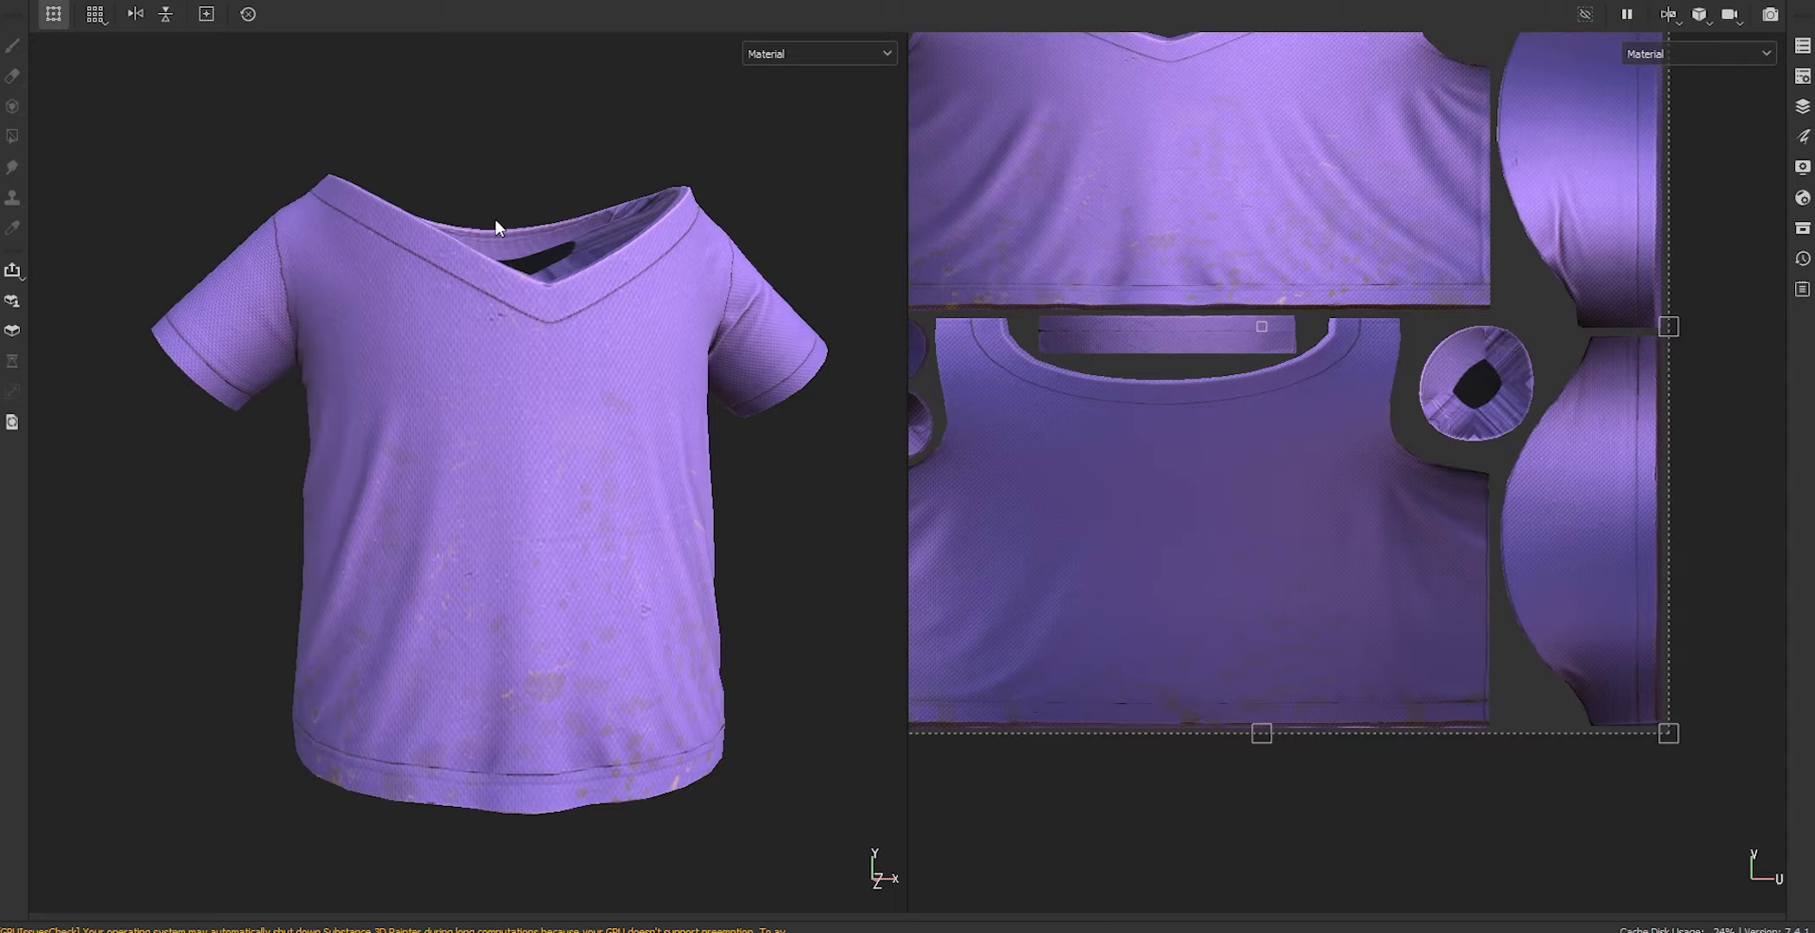
alt+drag(497, 228, 550, 358)
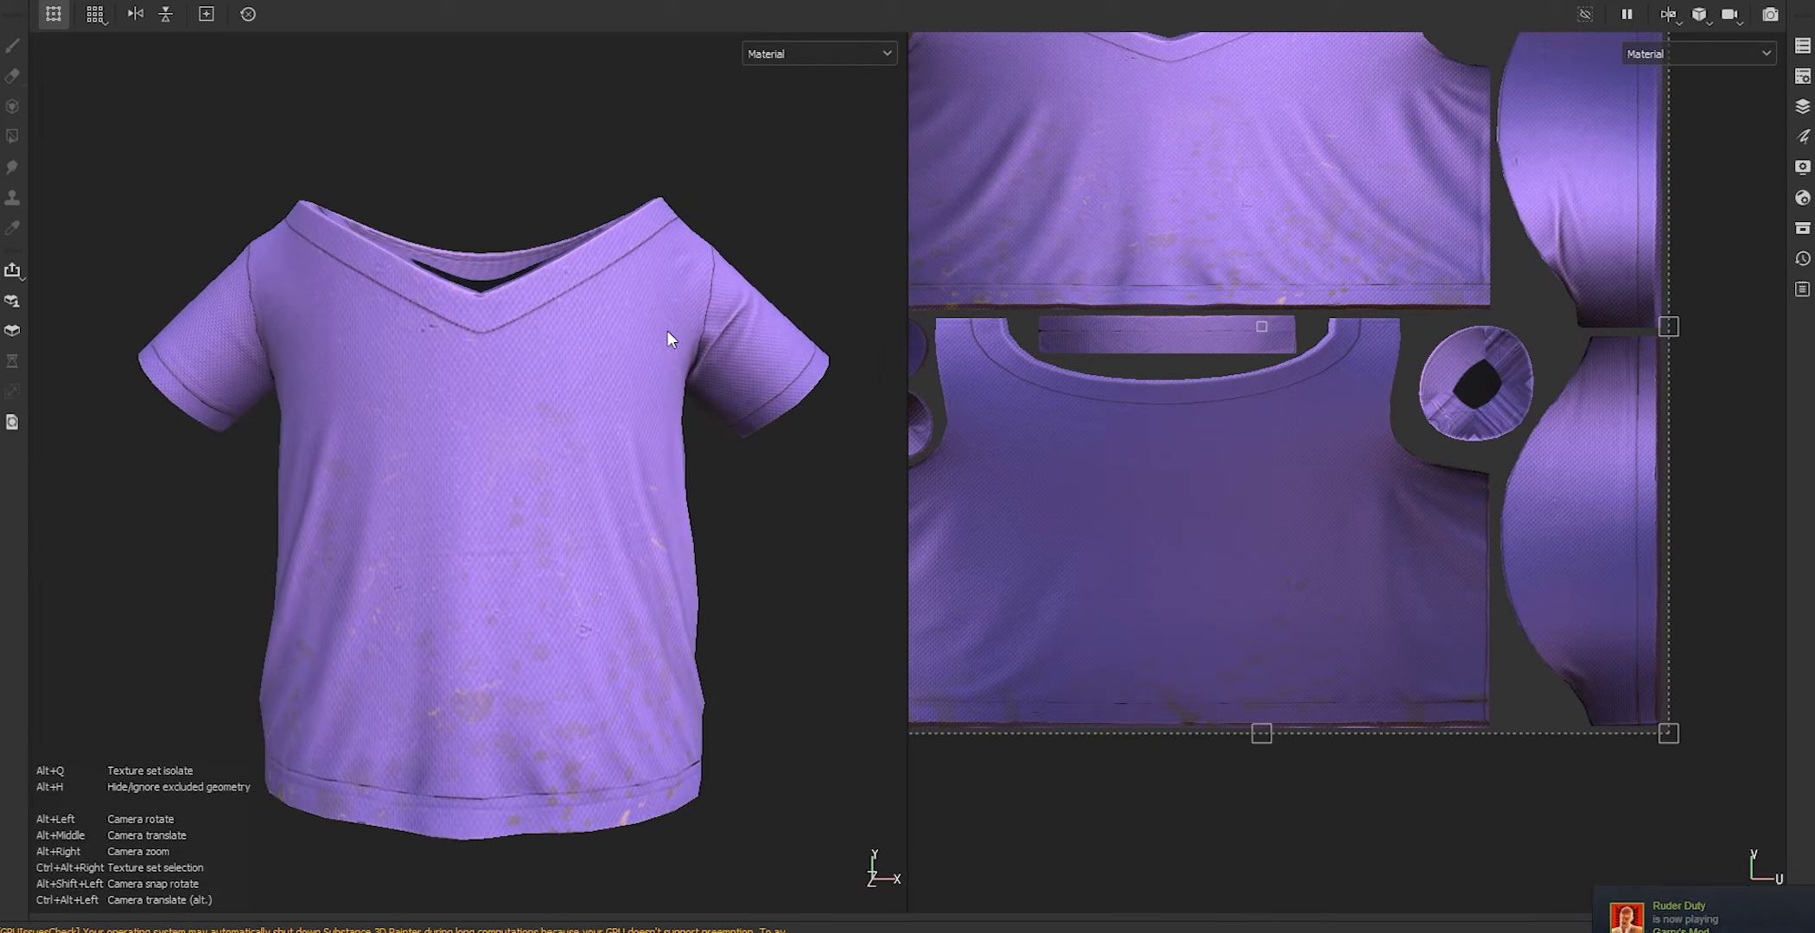
alt+drag(668, 336, 743, 350)
shift+right_drag(657, 354, 563, 365)
alt+drag(691, 380, 641, 398)
scroll(641, 398, down, 3)
shift+right_drag(641, 397, 599, 401)
scroll(599, 402, down, 3)
scroll(561, 376, up, 5)
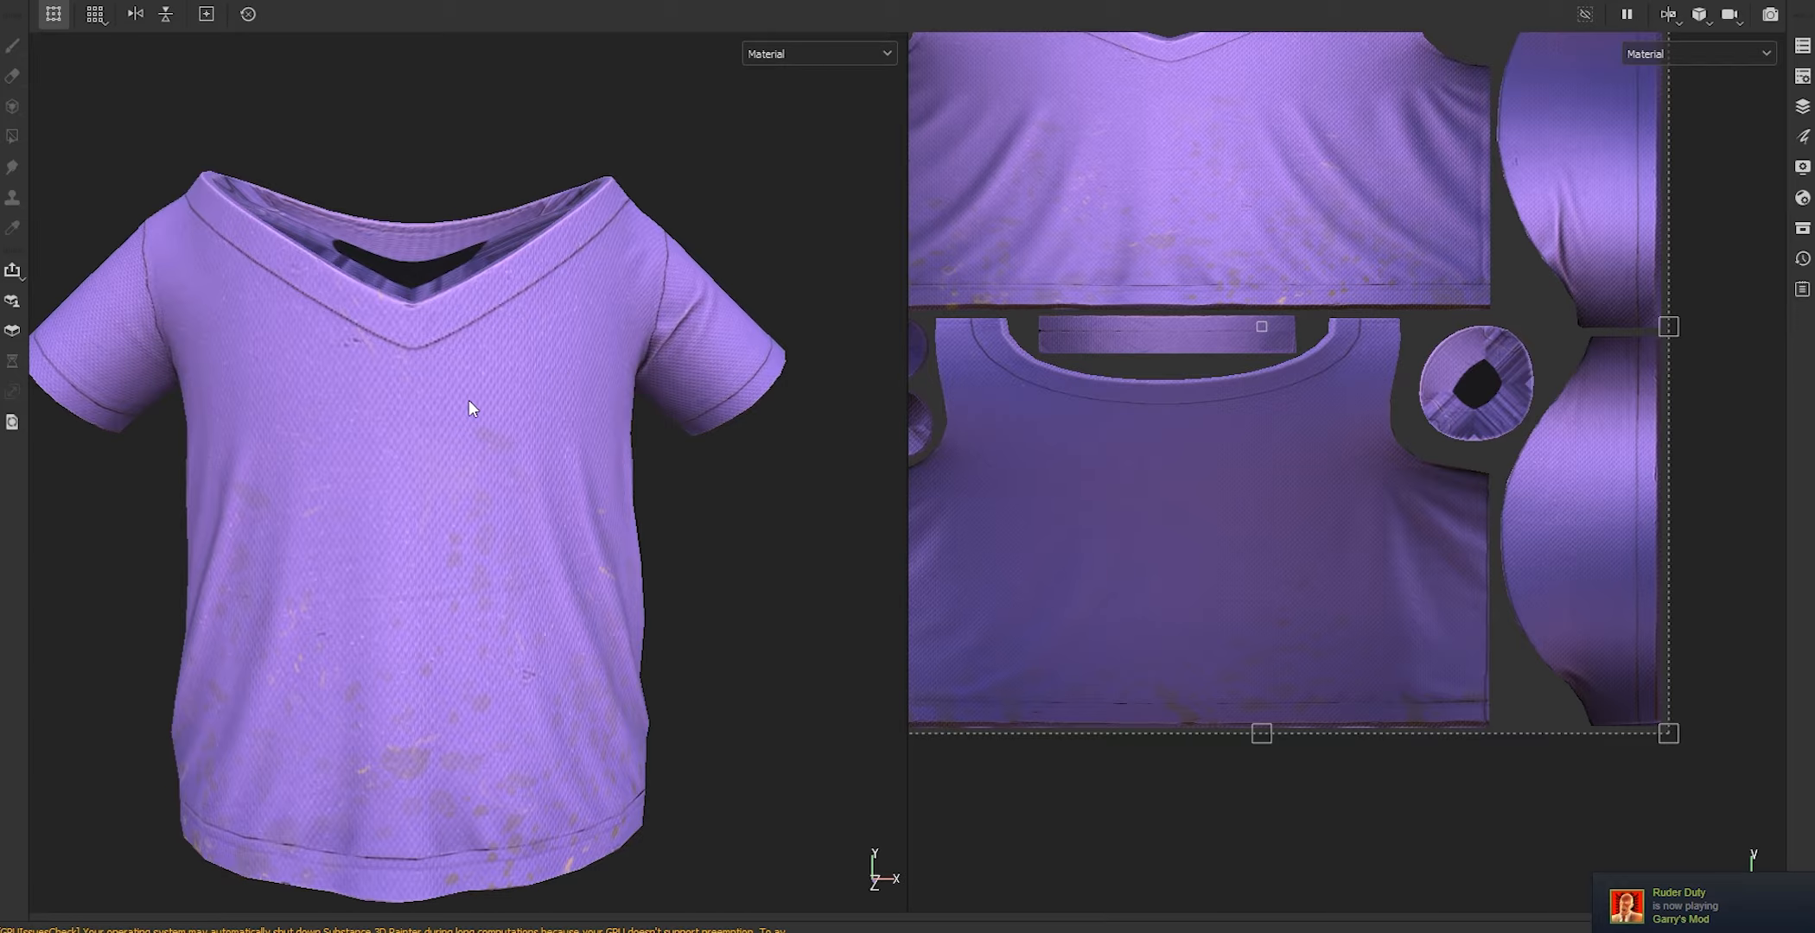
alt+middle_drag(468, 400, 547, 369)
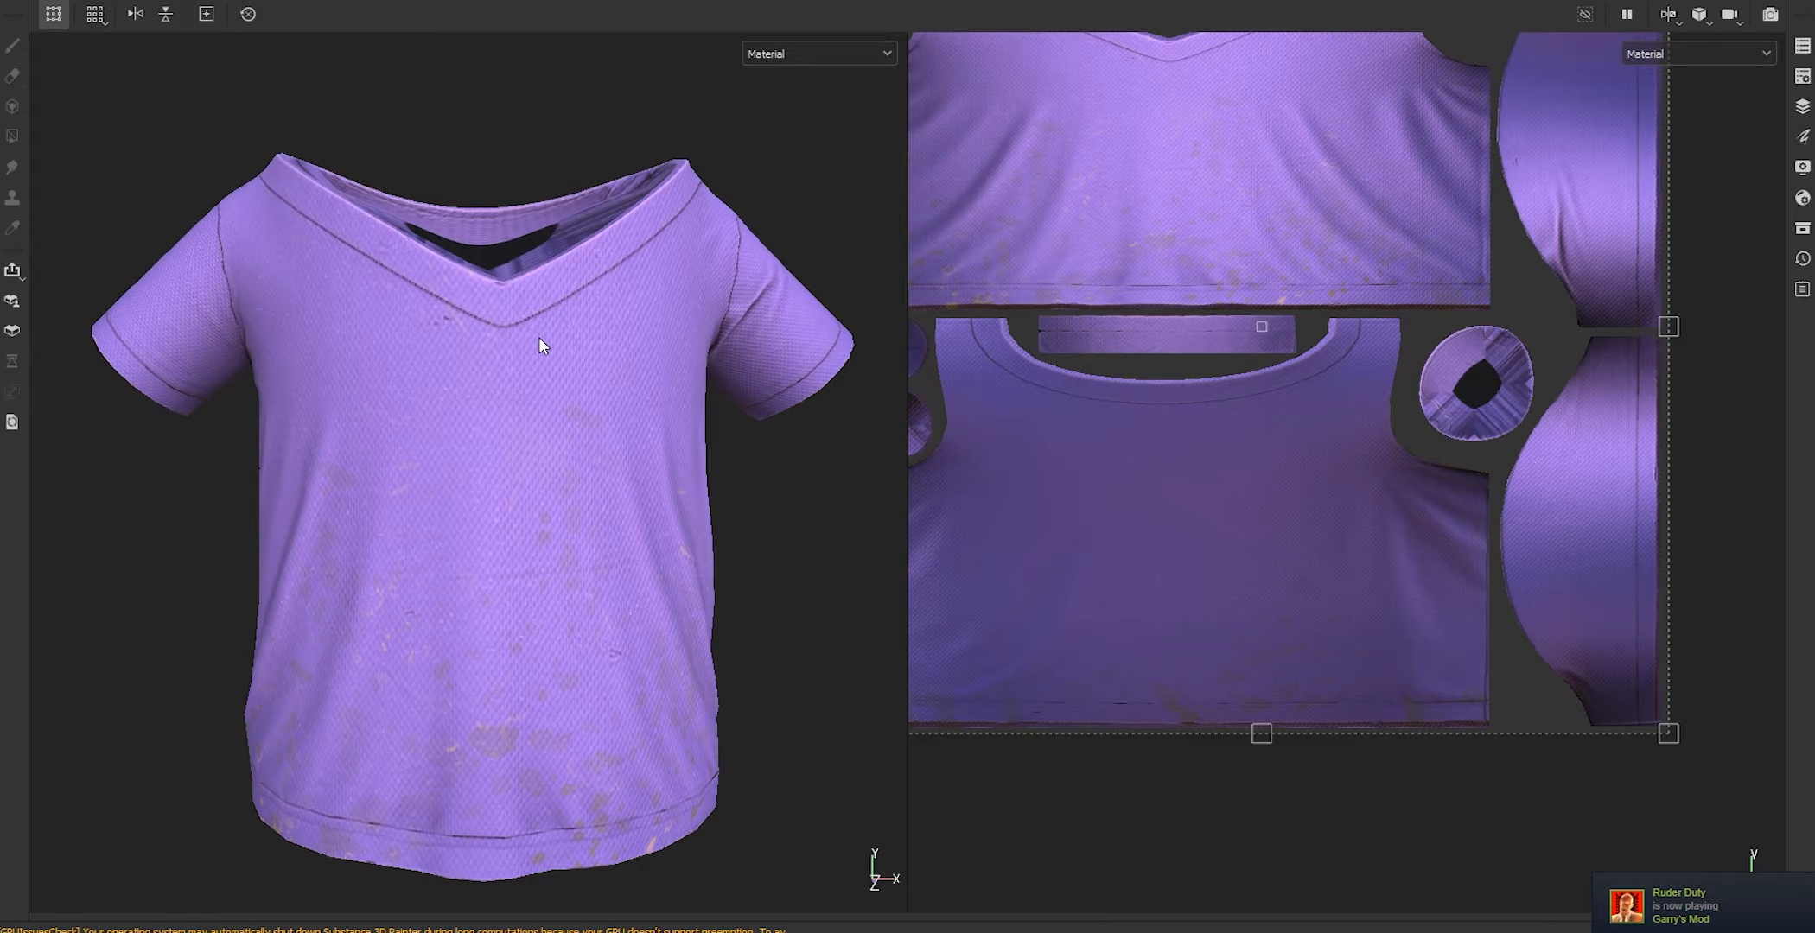
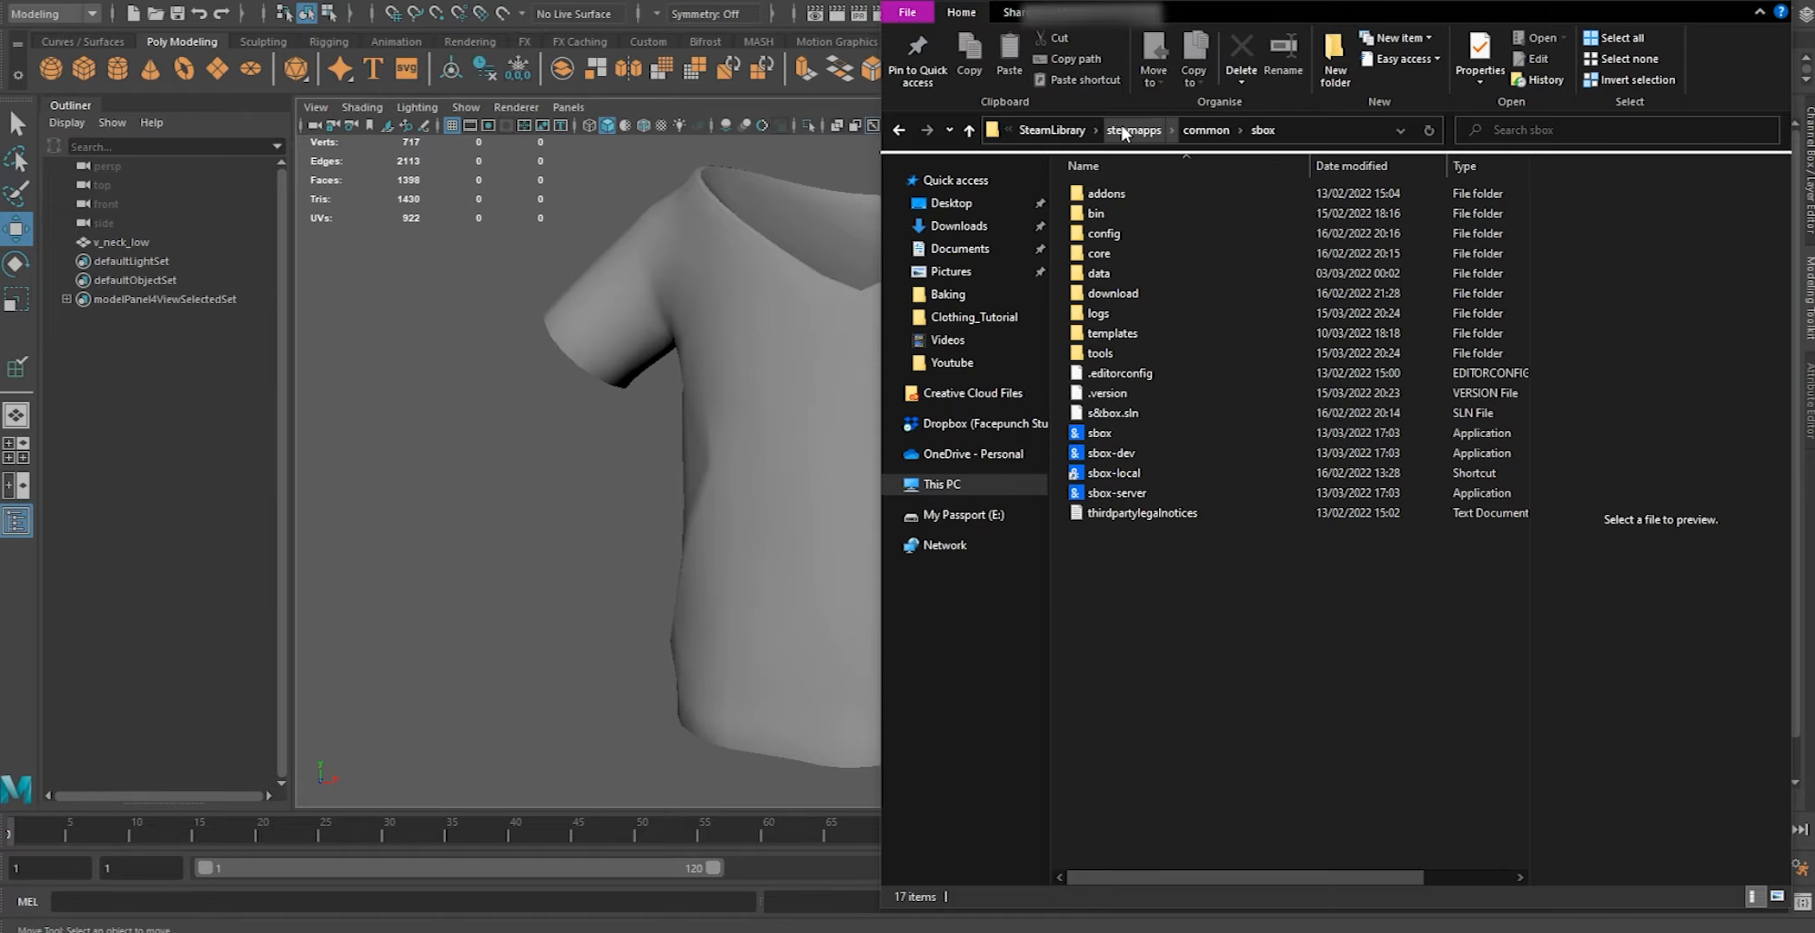
Browse in File Explorer from SteamLibrary through steamapps, common, sbox, addons, citizen and models to the citizen folder
click(1071, 129)
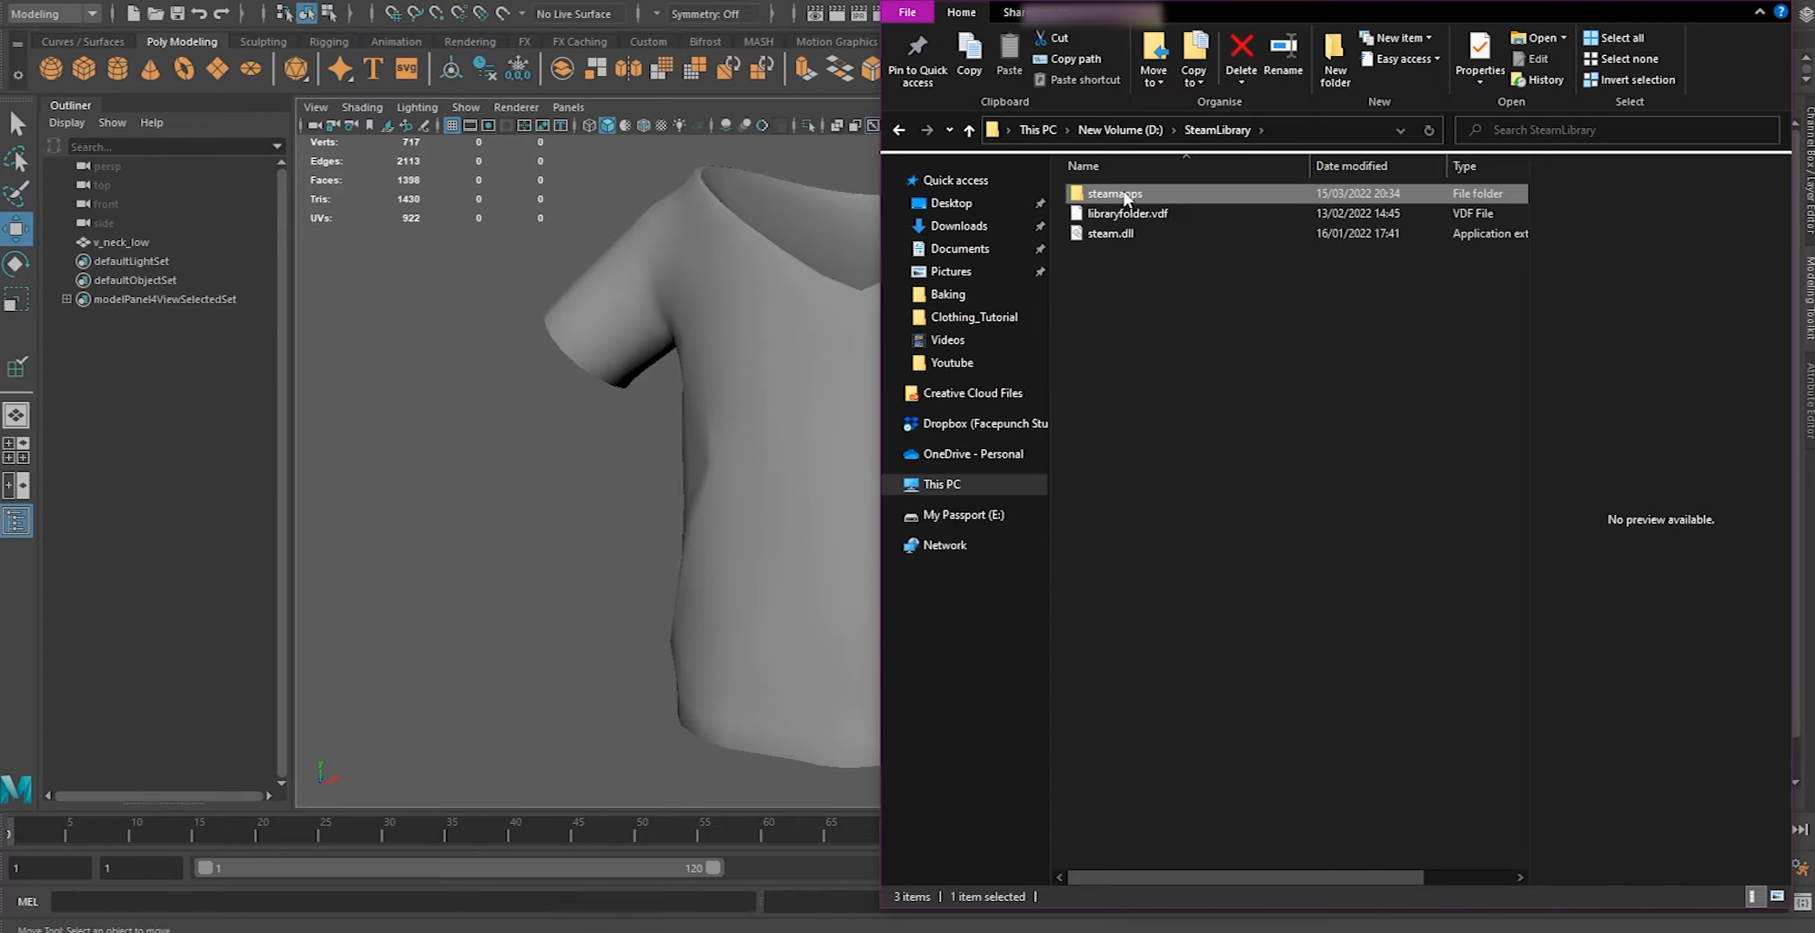
double_click(1134, 194)
double_click(1140, 190)
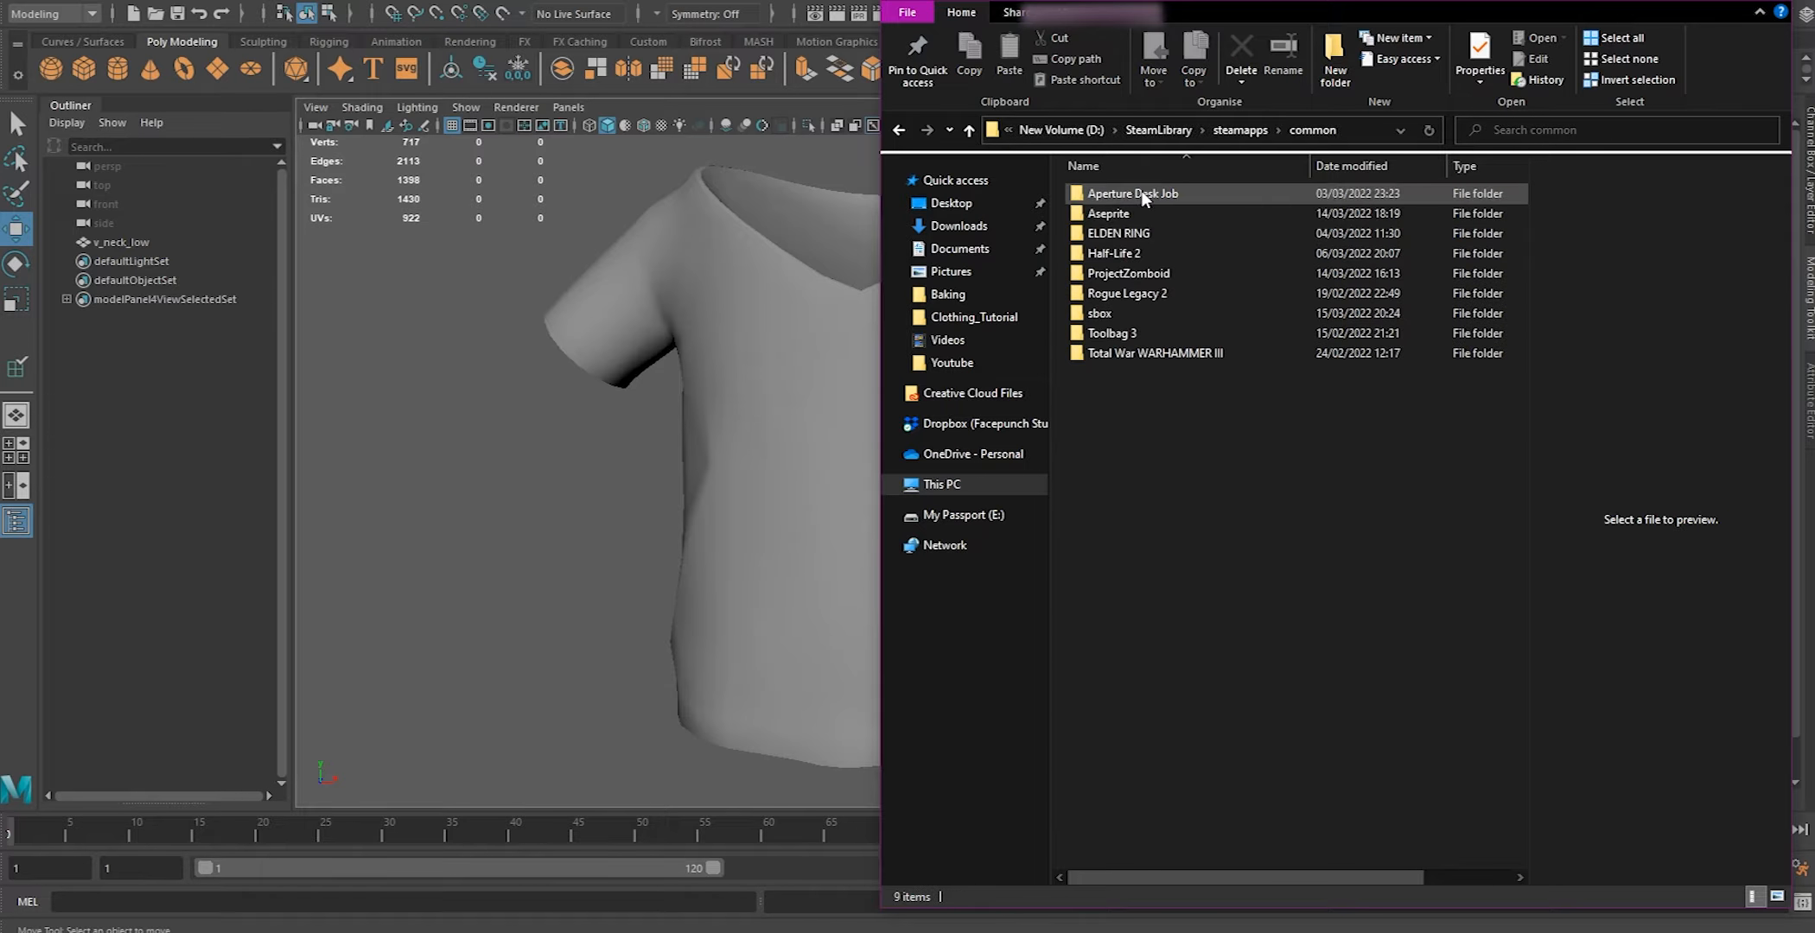
double_click(1142, 314)
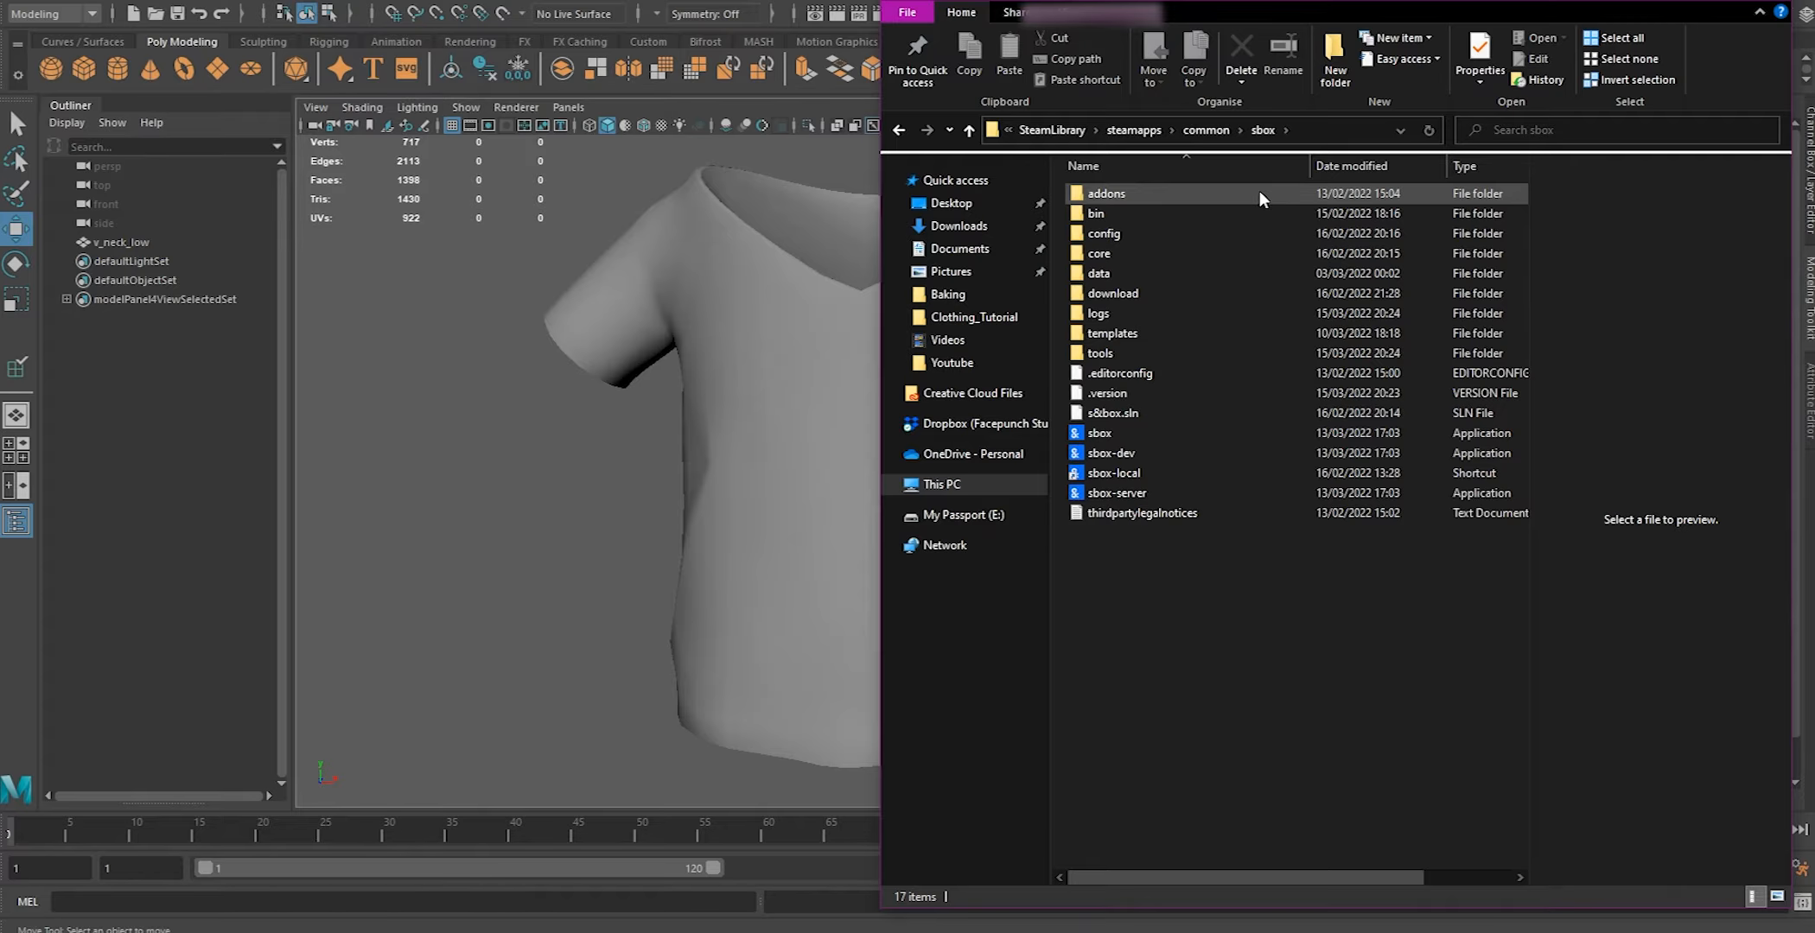
double_click(1129, 186)
double_click(1115, 212)
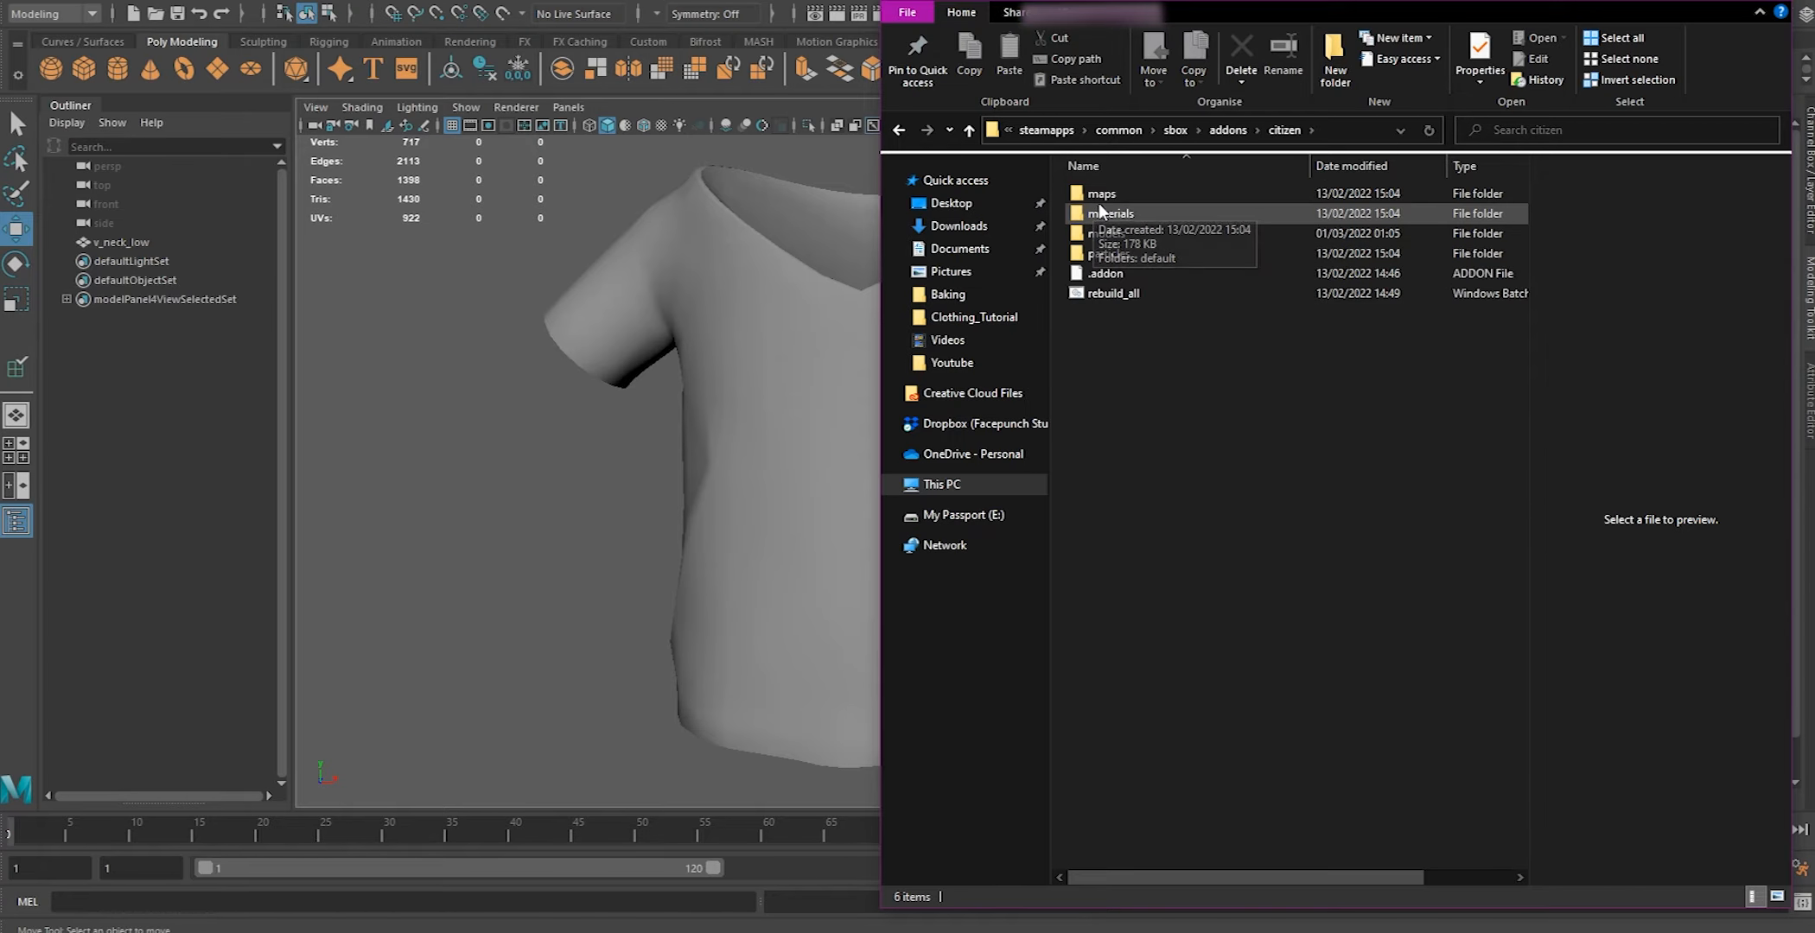
double_click(1107, 233)
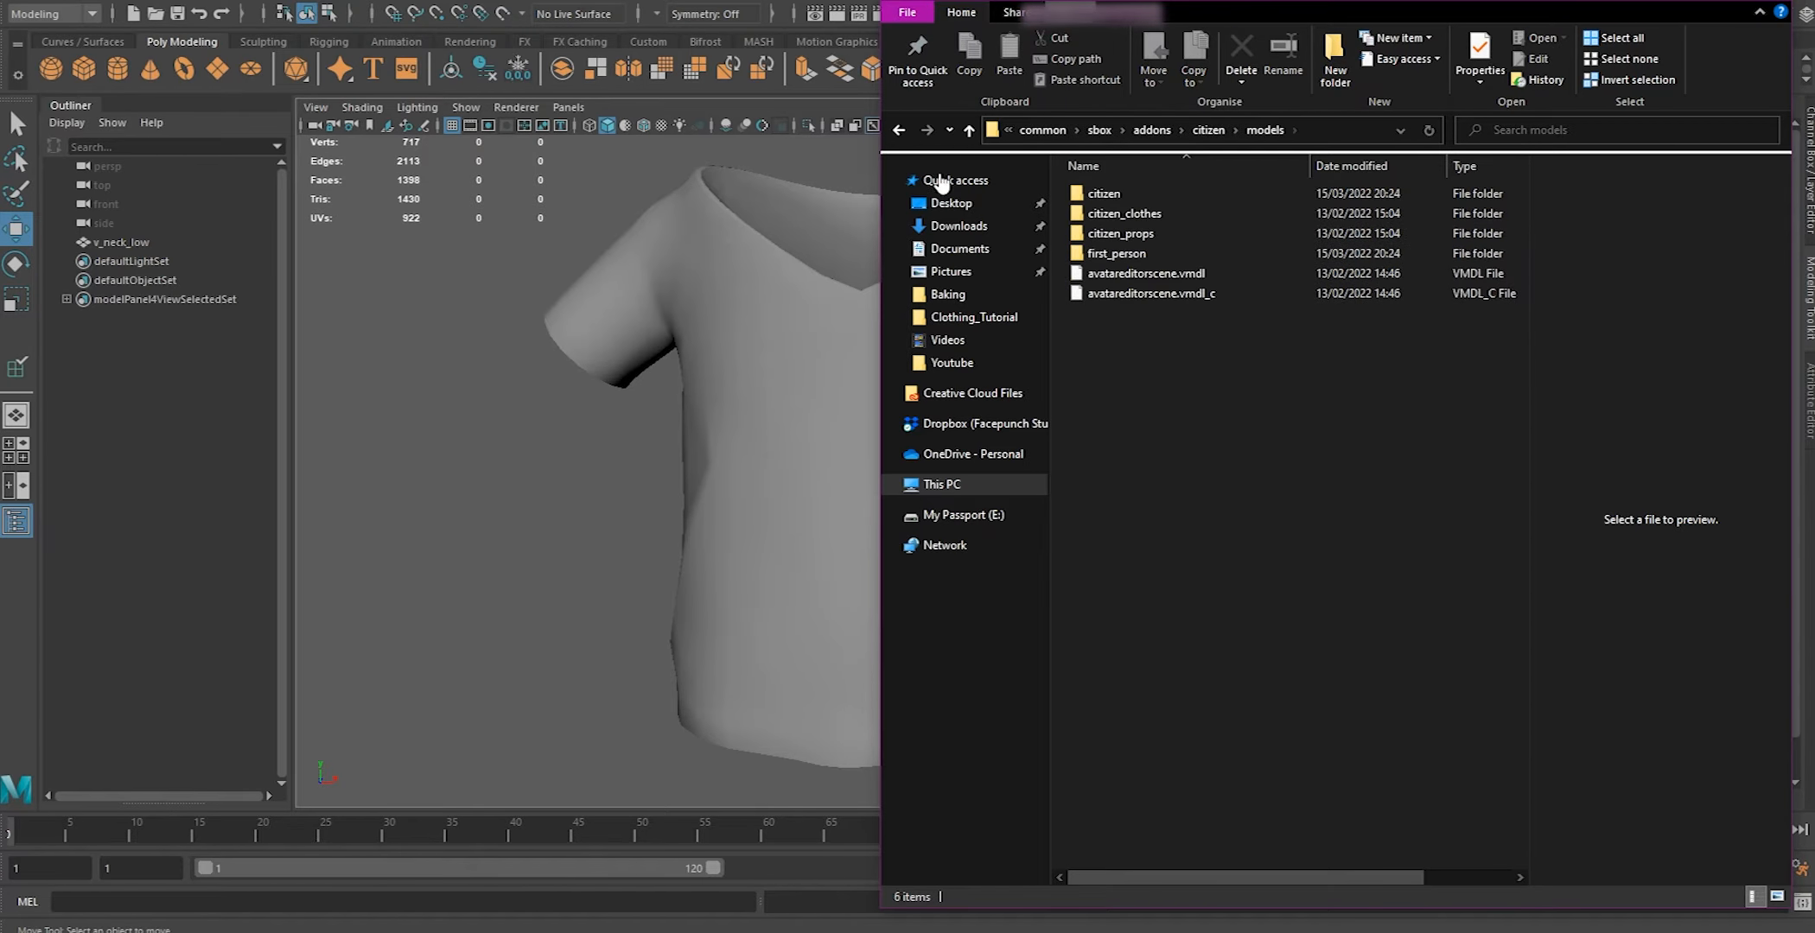
double_click(1119, 199)
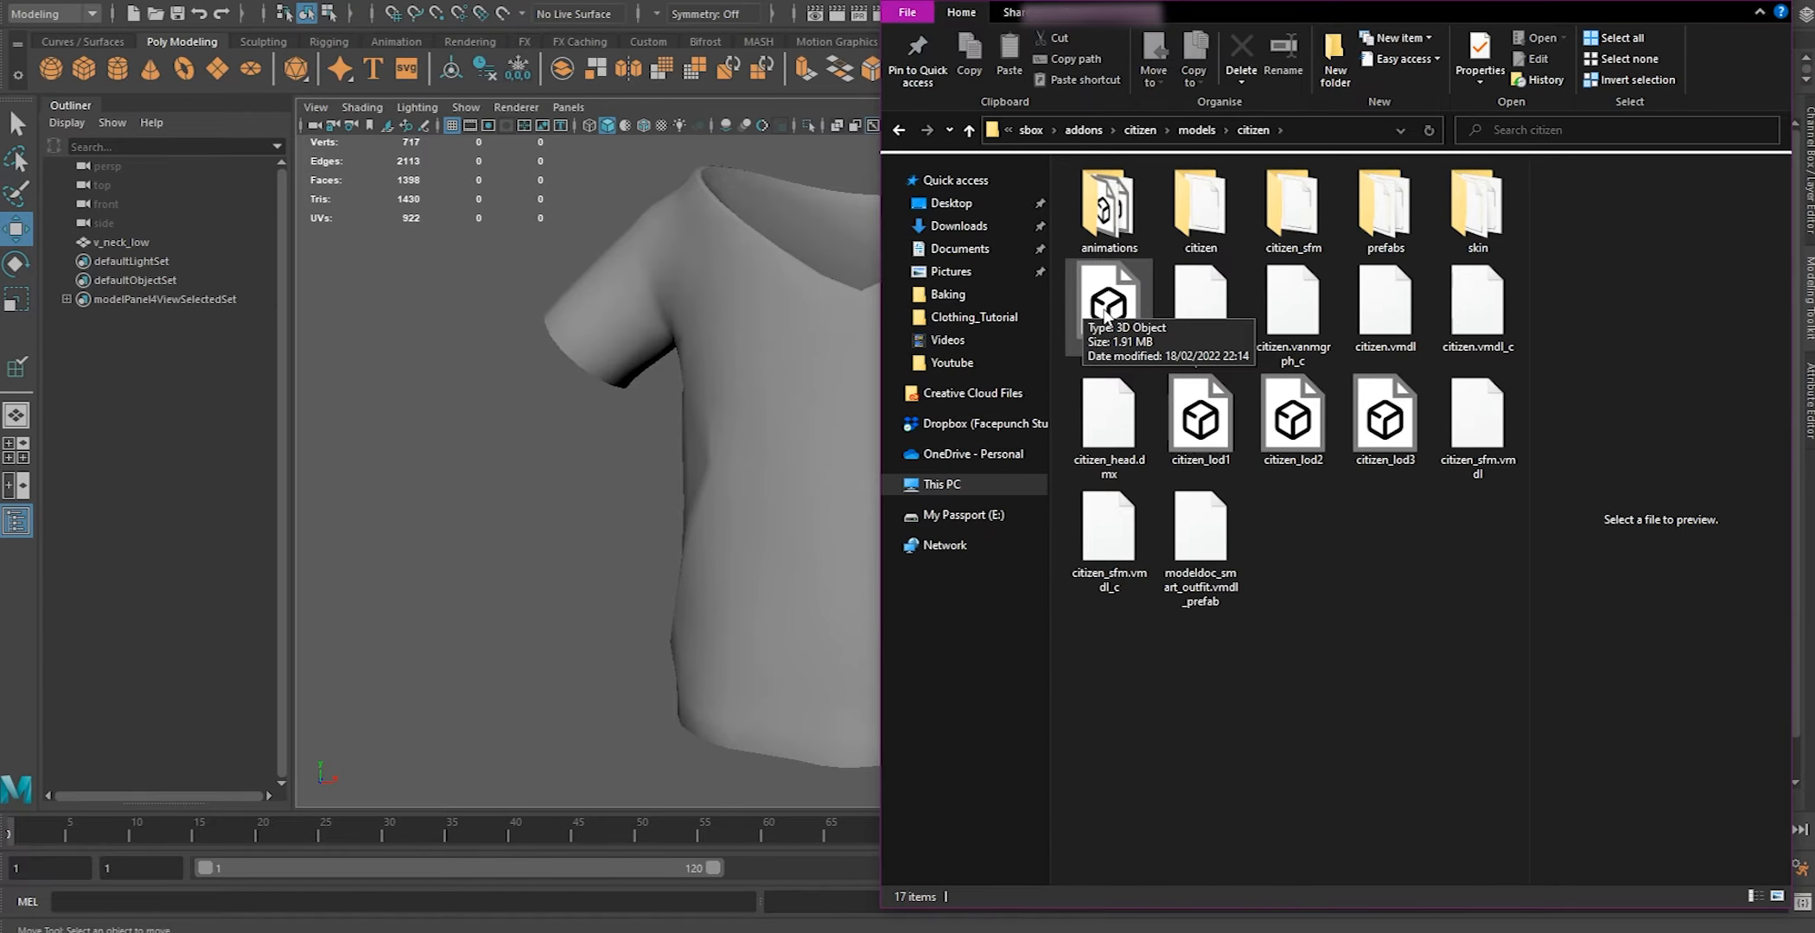
Import the citizen 3D model file into the Maya scene containing the v-neck shirt and frame the character's upper body
click(1105, 316)
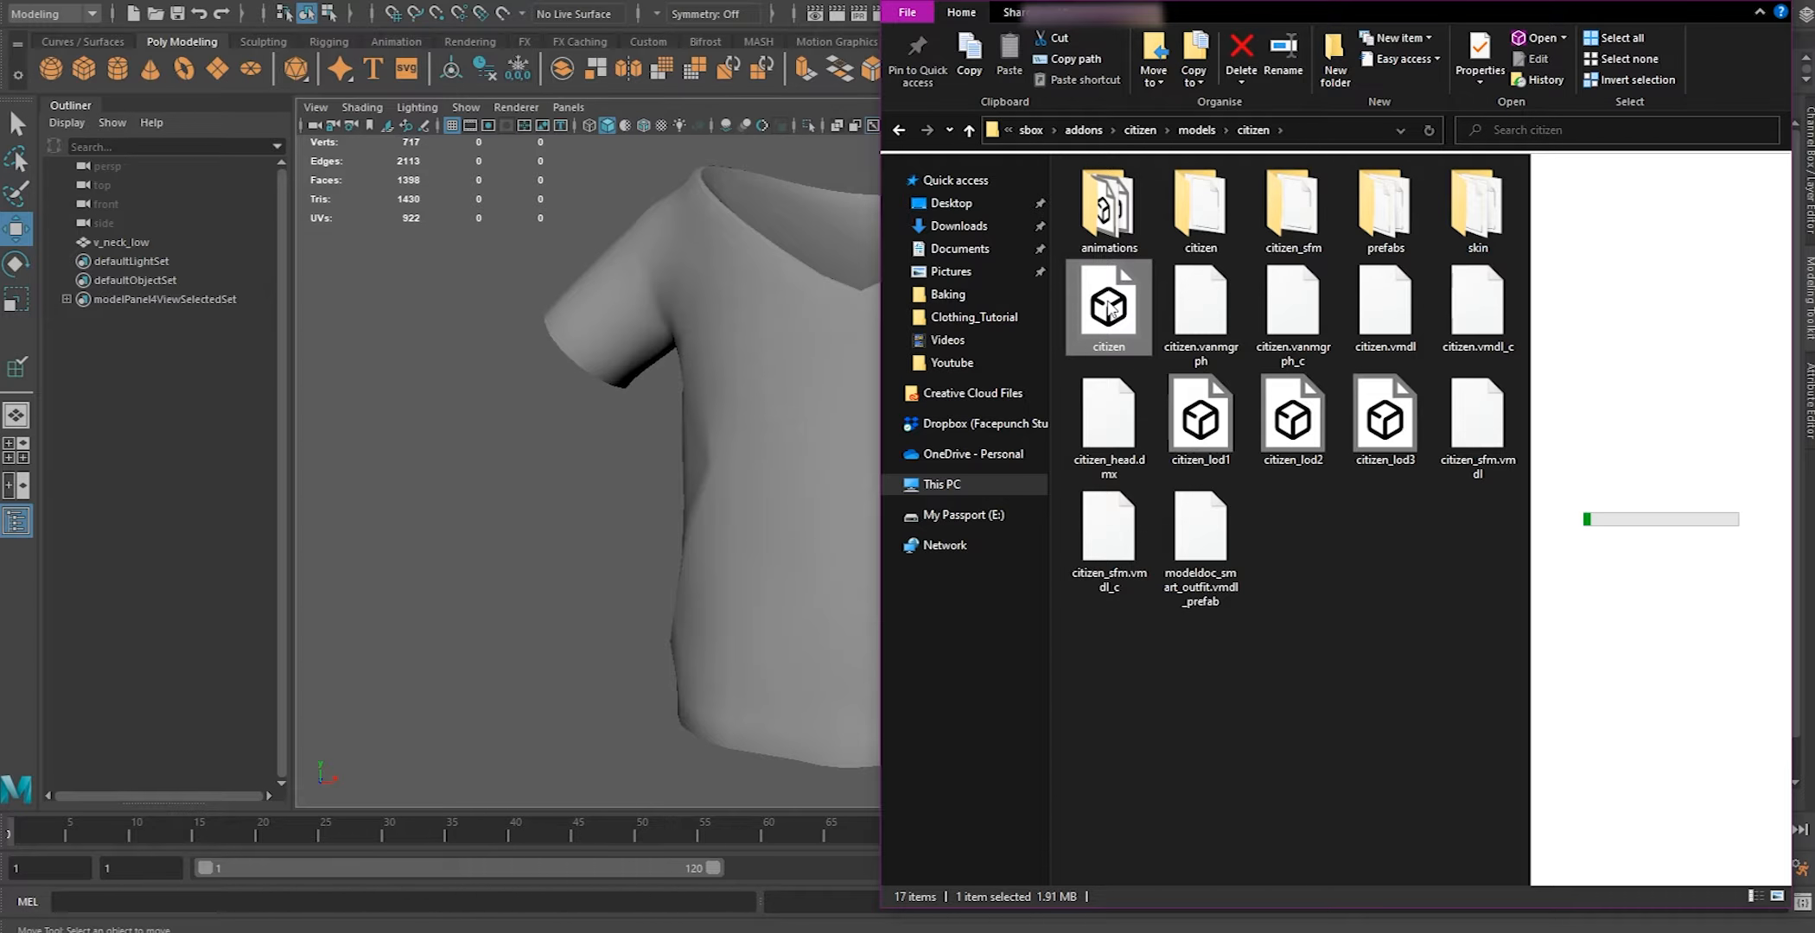
drag(1109, 307, 506, 364)
click(473, 311)
scroll(934, 367, down, 7)
alt+drag(934, 367, 1134, 608)
scroll(780, 276, up, 3)
scroll(906, 572, down, 2)
scroll(1201, 596, up, 3)
alt+middle_drag(1134, 608, 1076, 554)
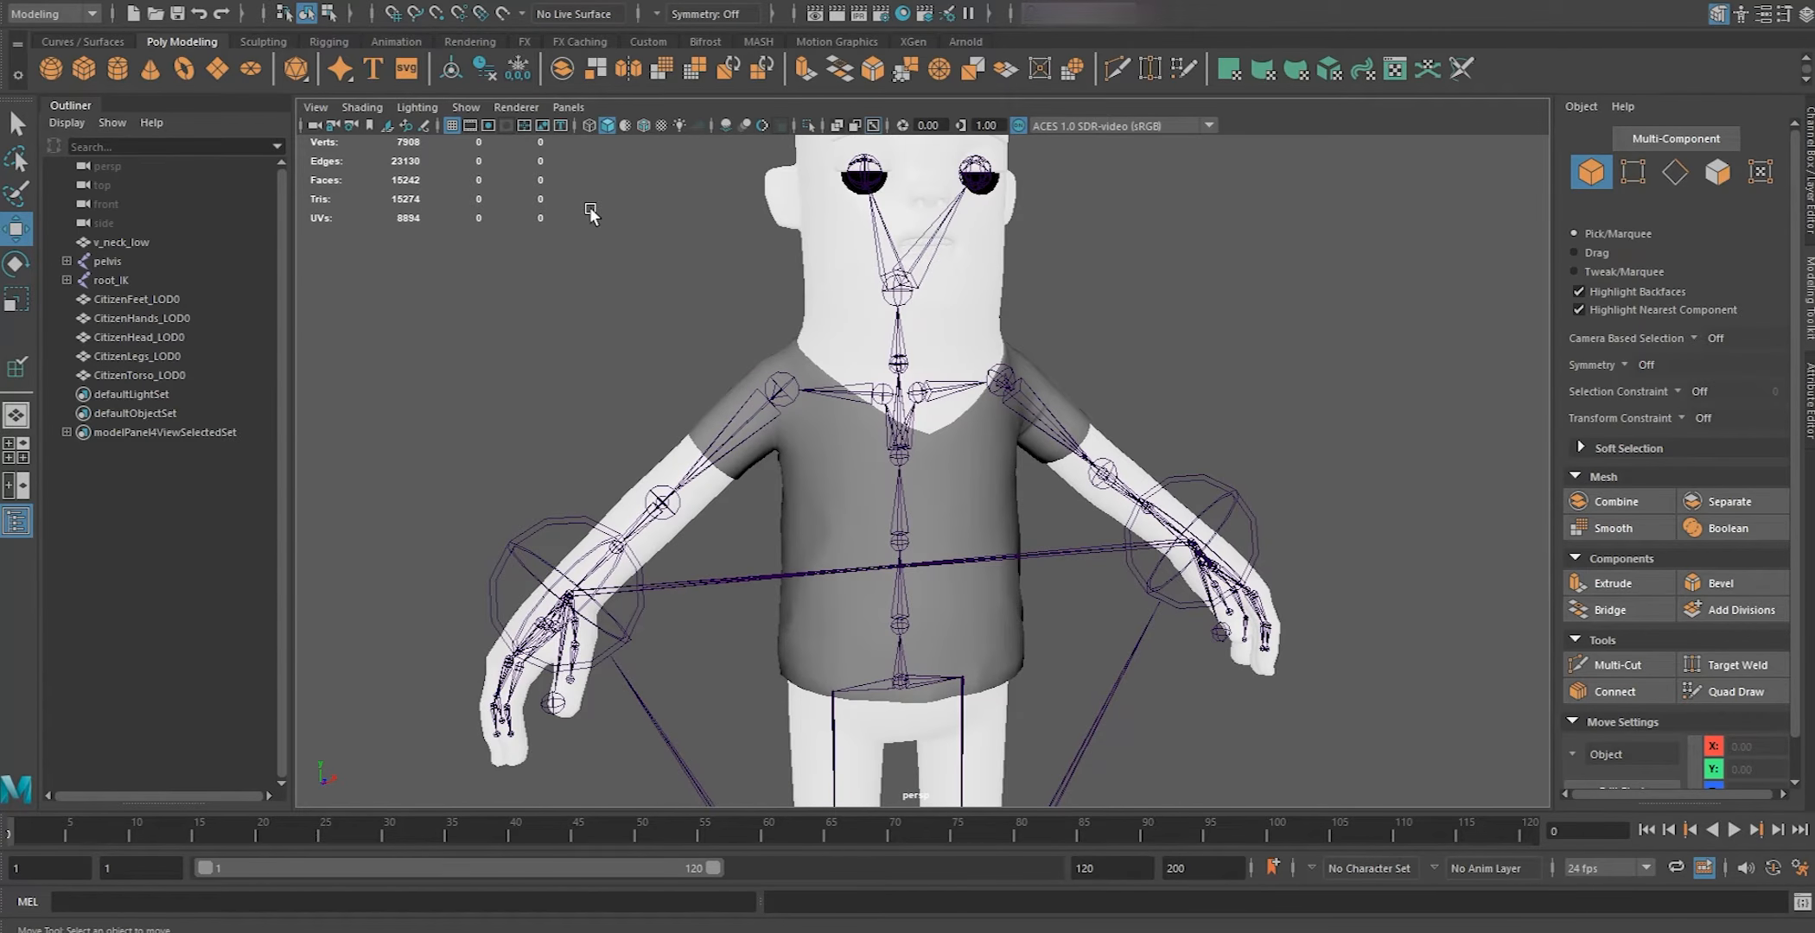
Turn X-Ray Joints off and back on in the viewport to compare the skeleton's display
click(363, 107)
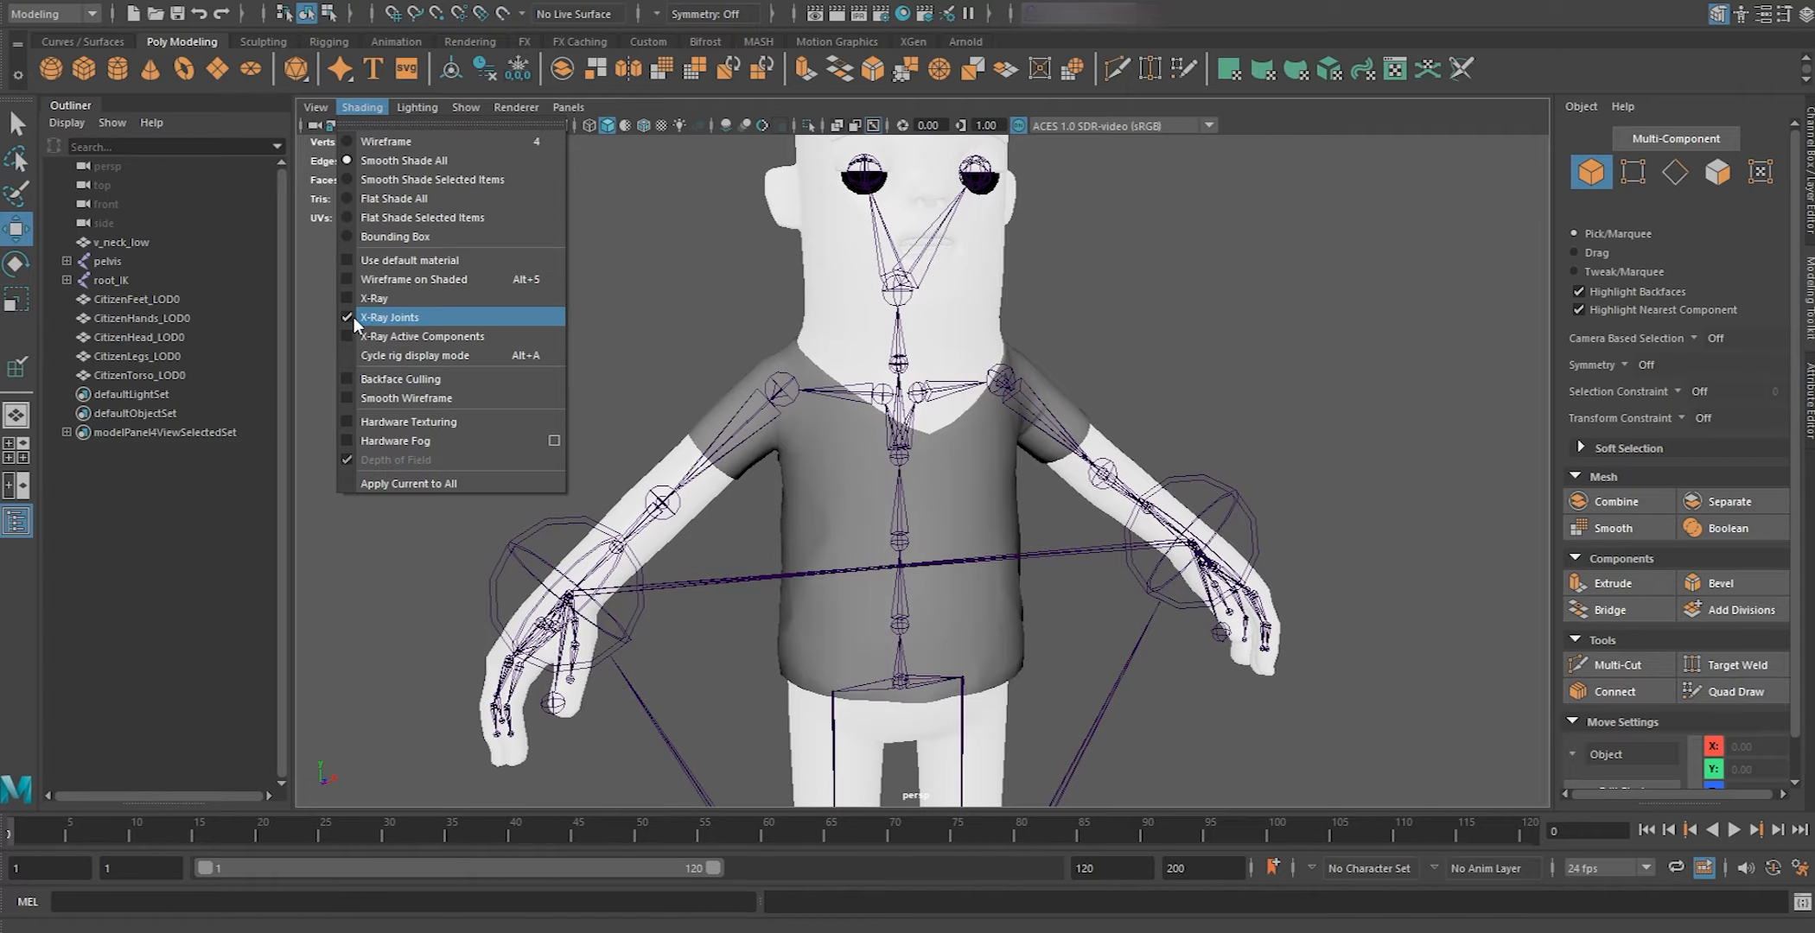
click(389, 317)
scroll(1066, 336, down, 4)
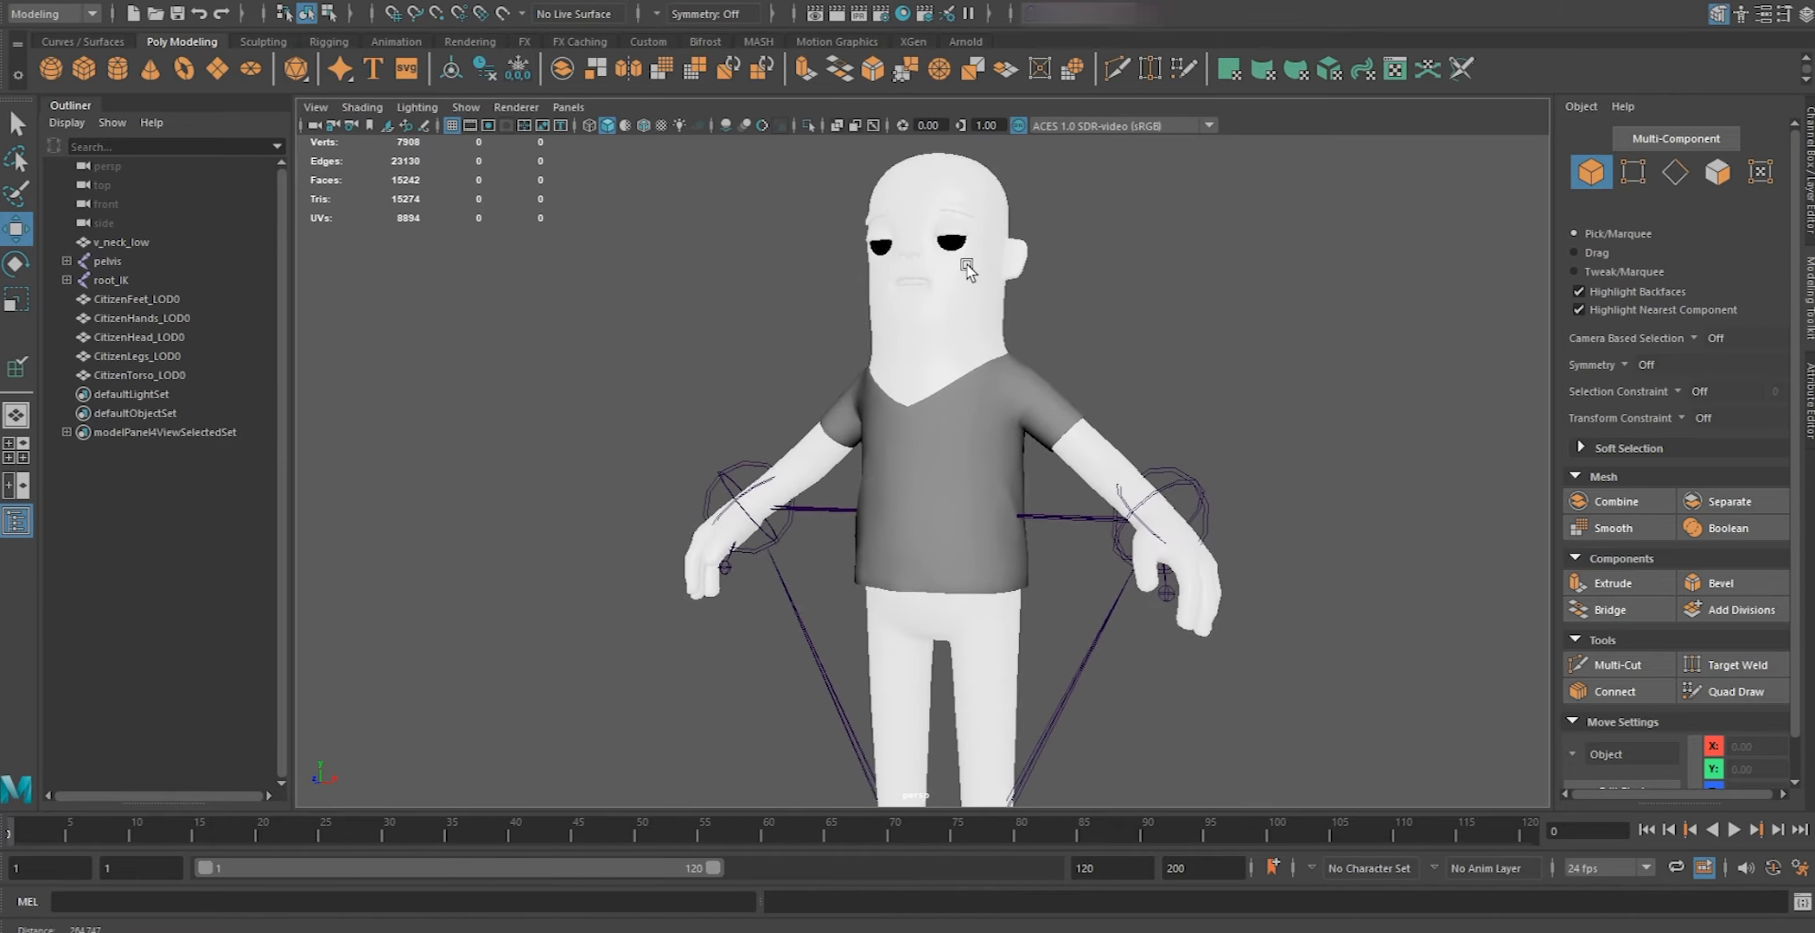
scroll(984, 281, up, 4)
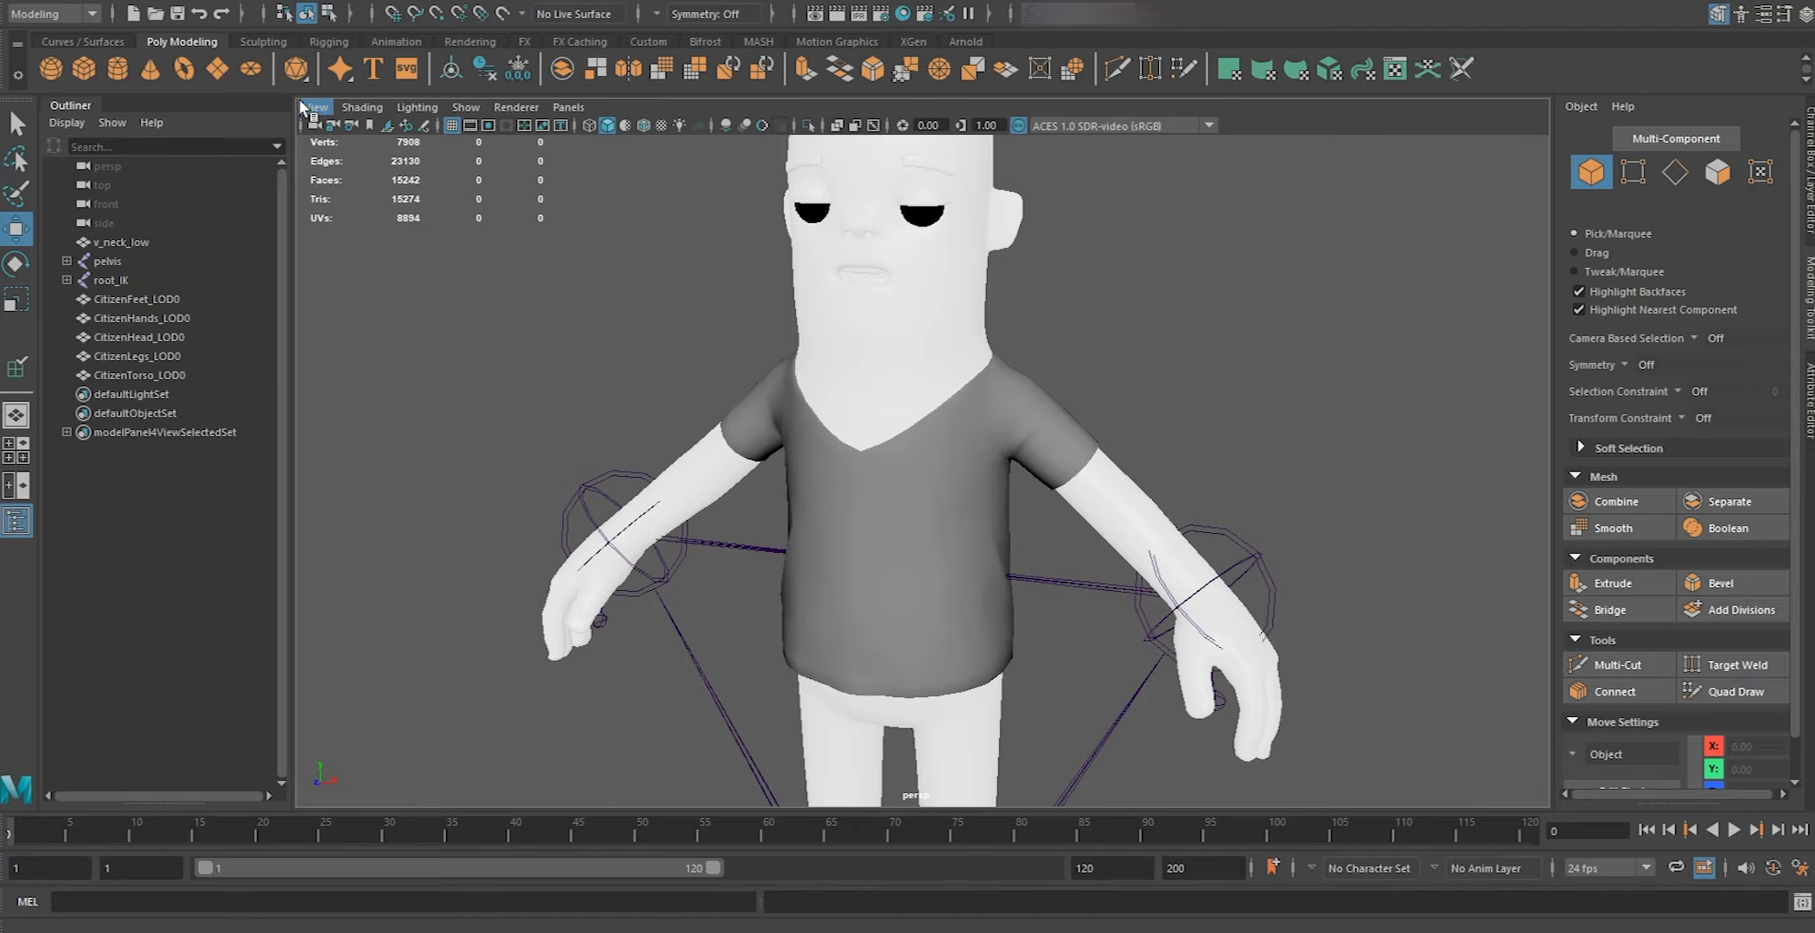
click(356, 108)
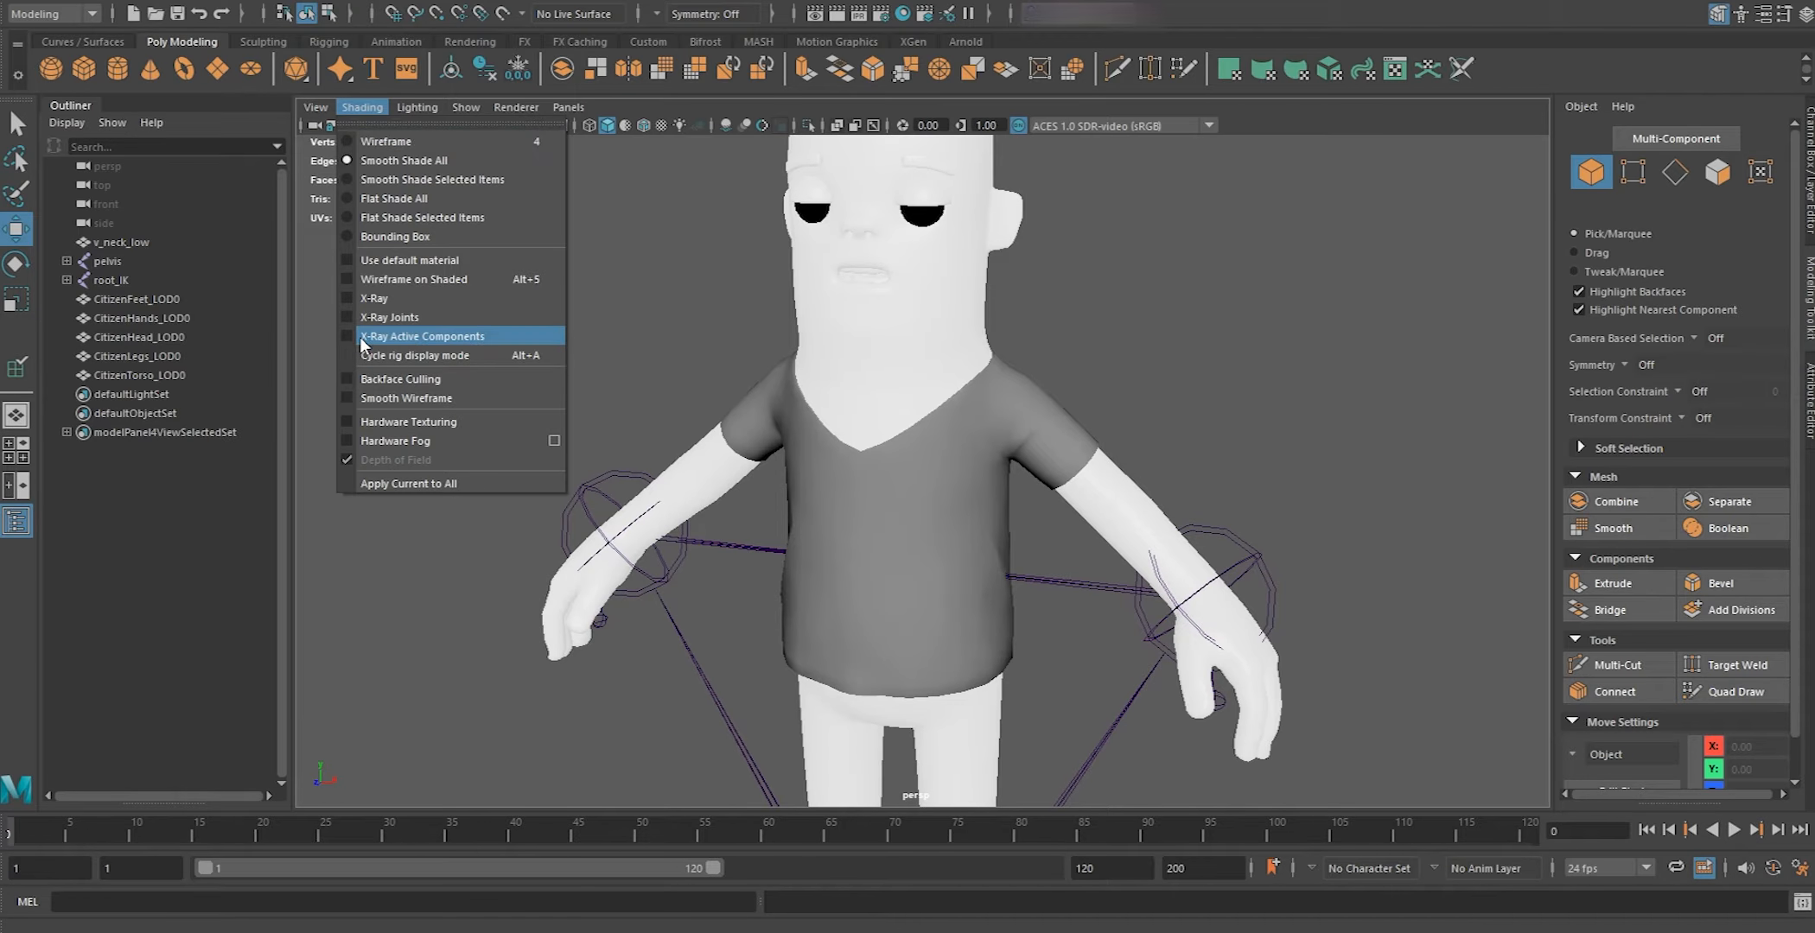
click(389, 318)
scroll(1143, 478, down, 5)
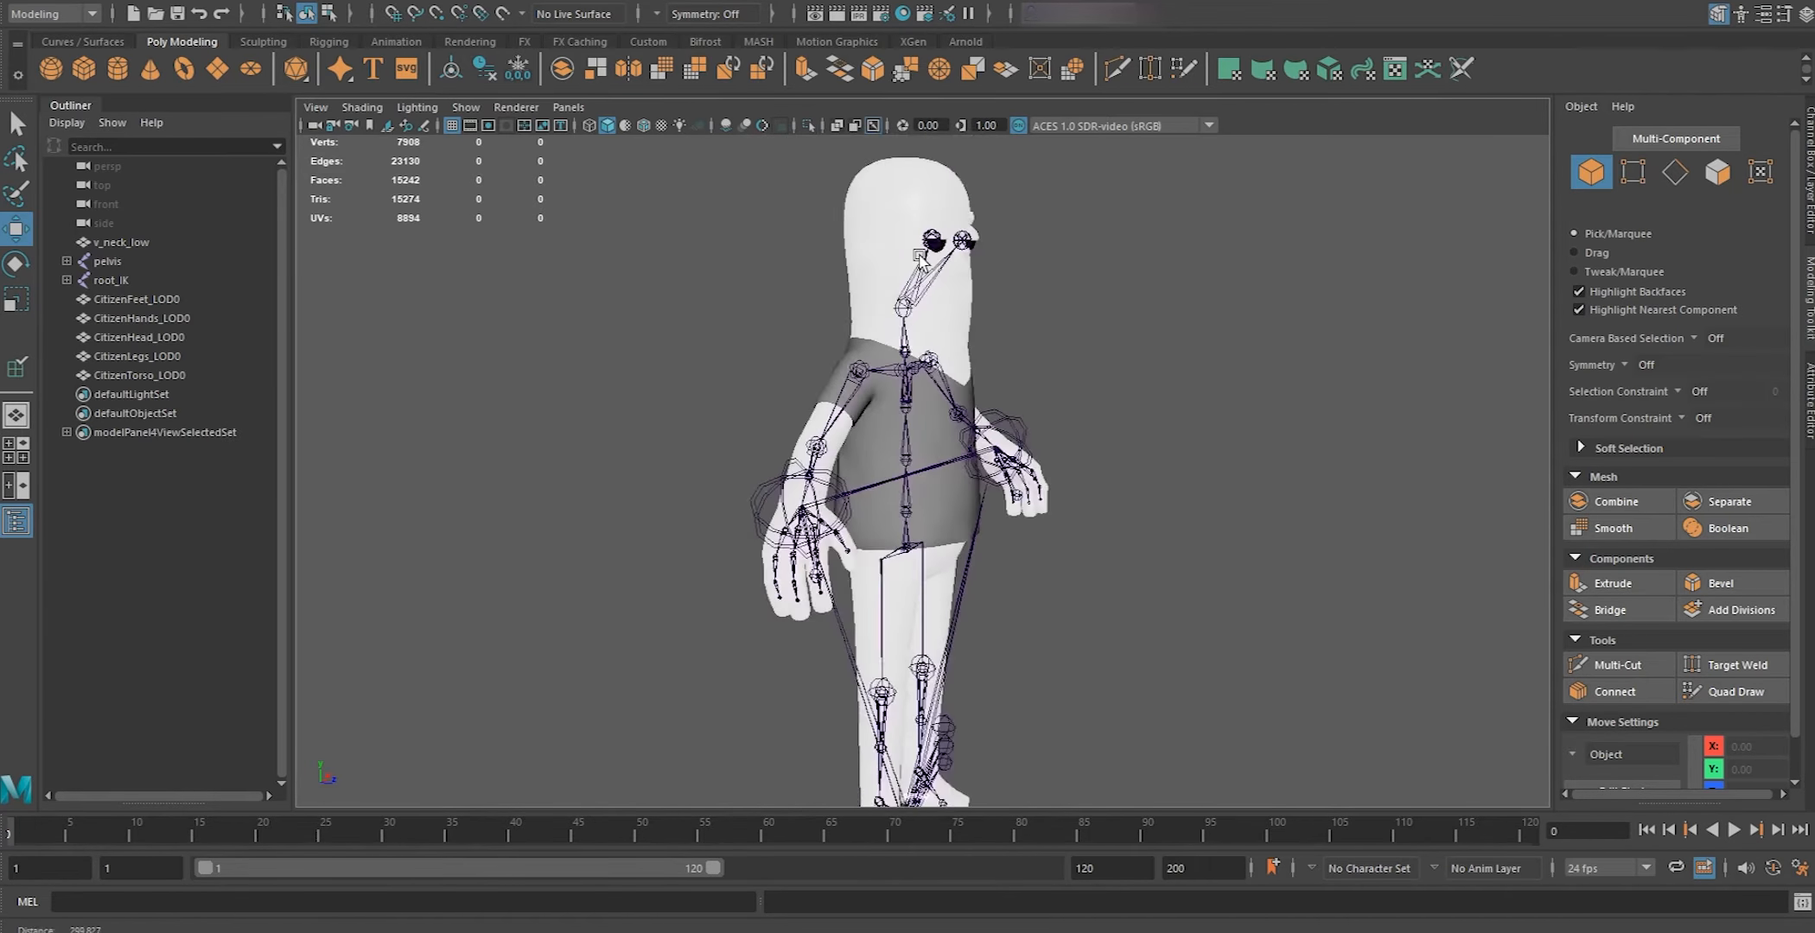
scroll(932, 381, up, 5)
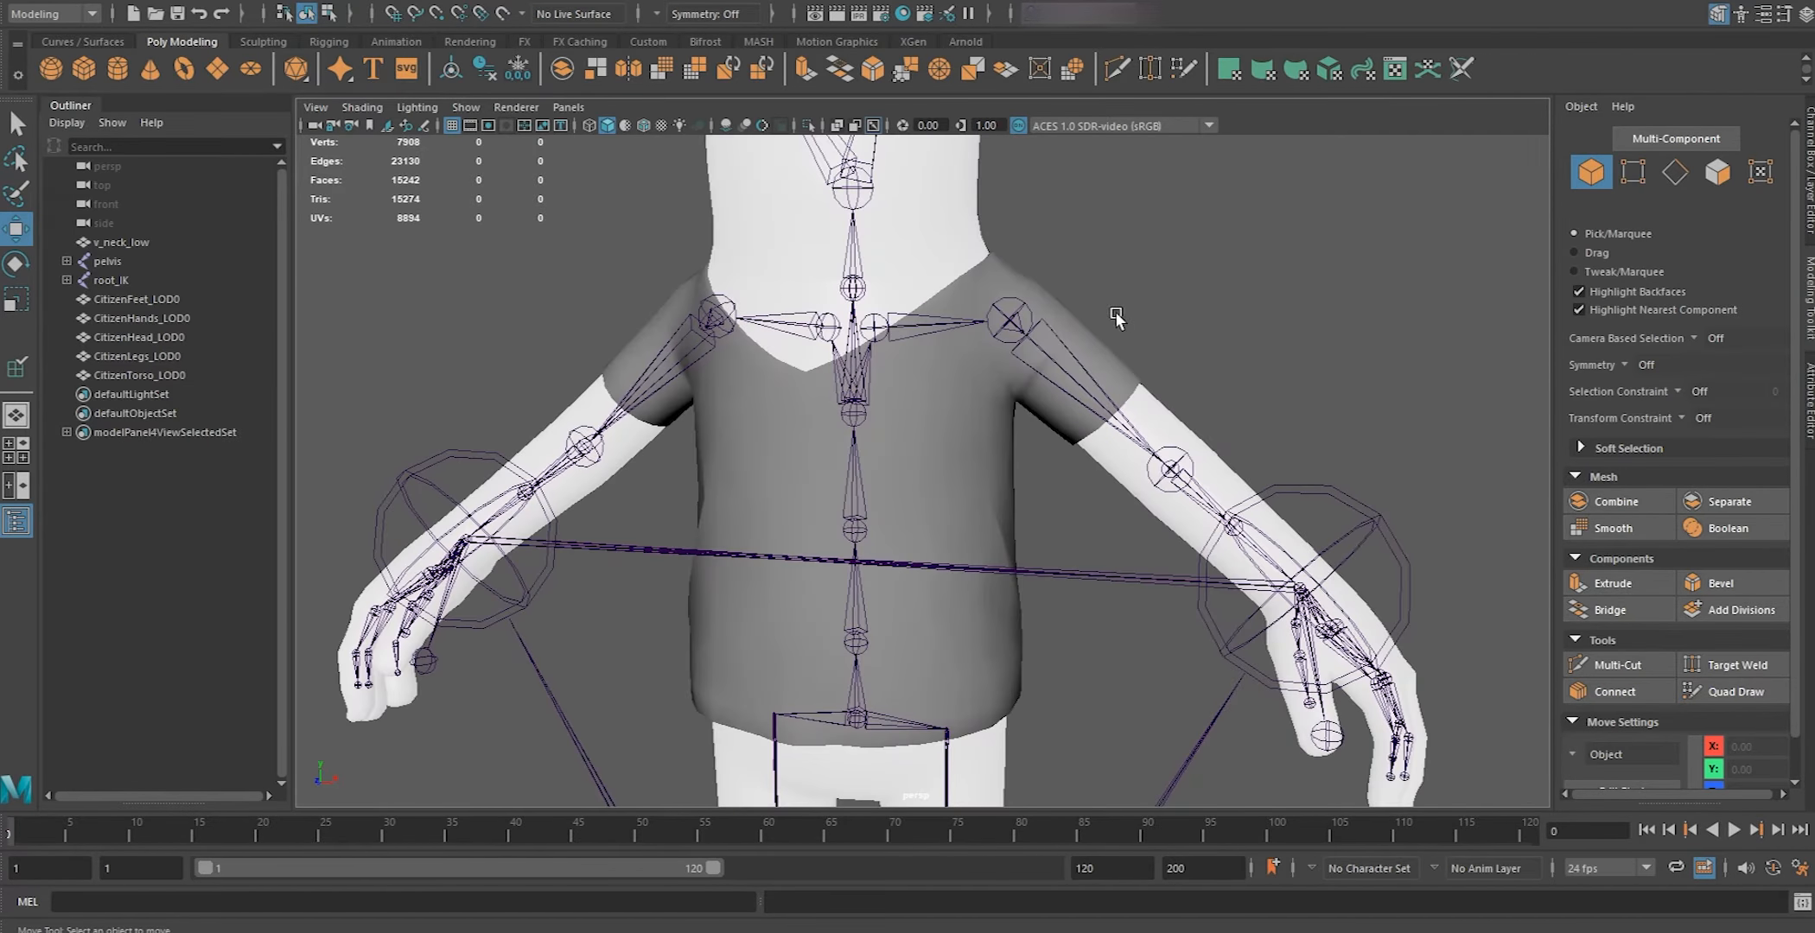
Try a small rotation of the character's left upper-arm joint and undo it
click(1030, 329)
key(e)
mouse_move(1044, 311)
mouse_down()
mouse_move(1025, 278)
mouse_move(1046, 304)
mouse_up()
key(ctrl+z)
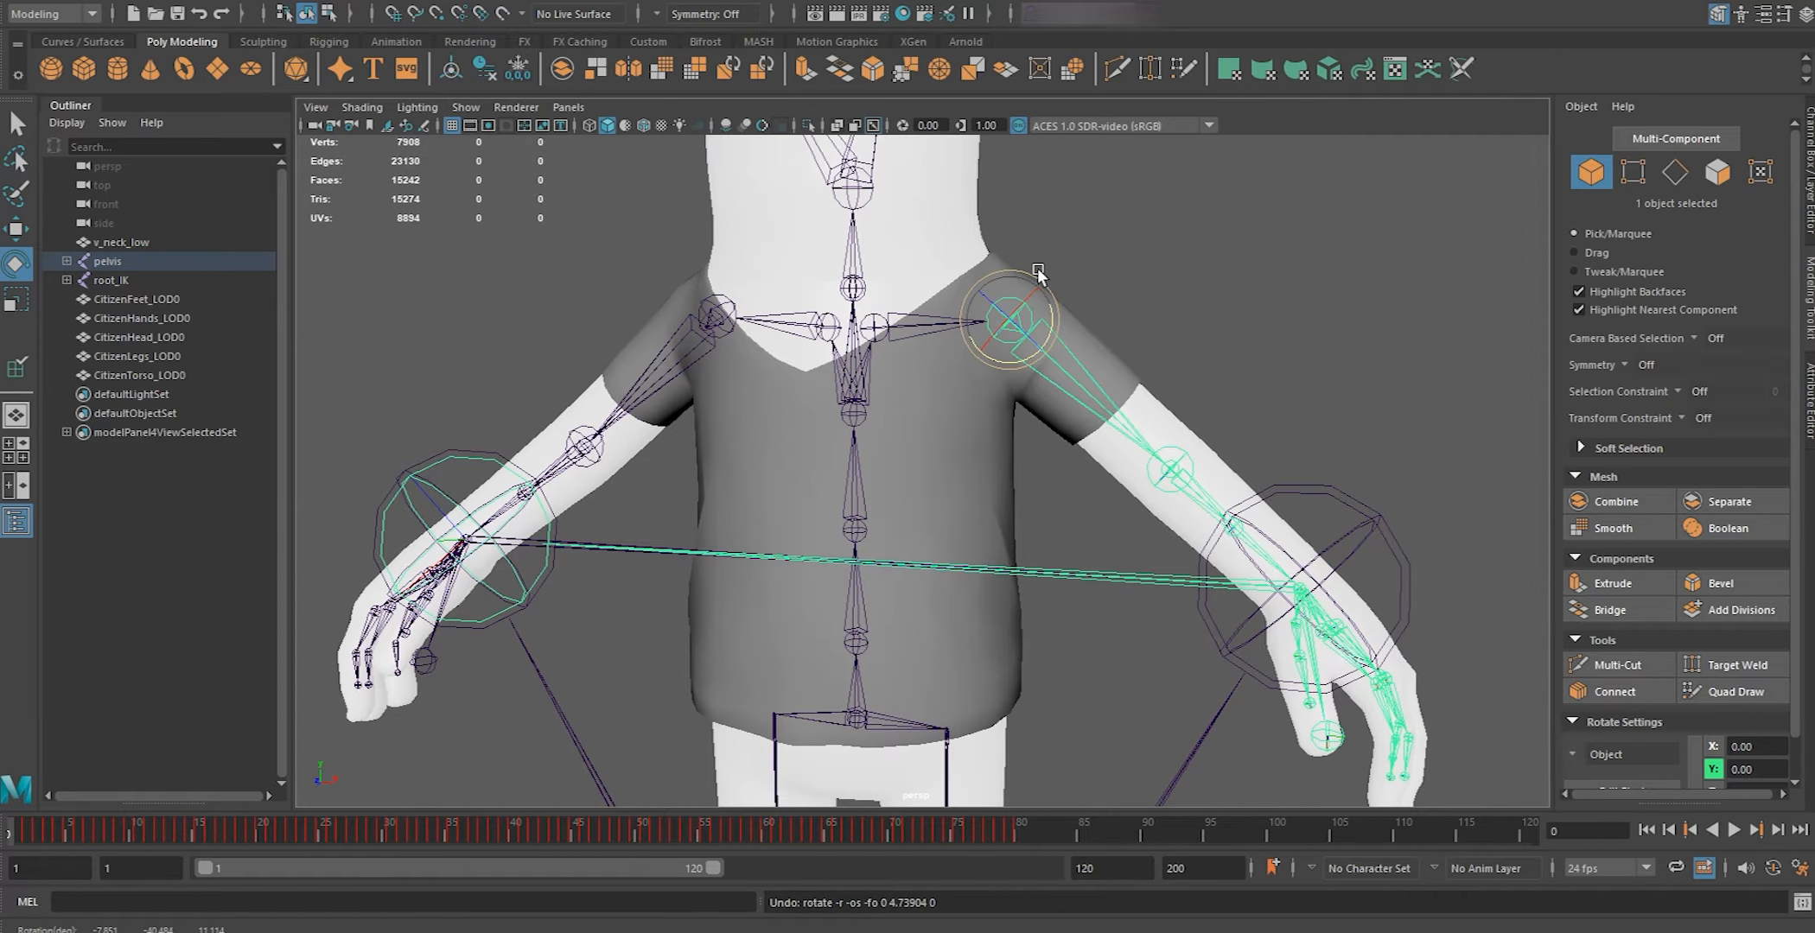
Detach the Outliner into a floating window and close it
click(970, 397)
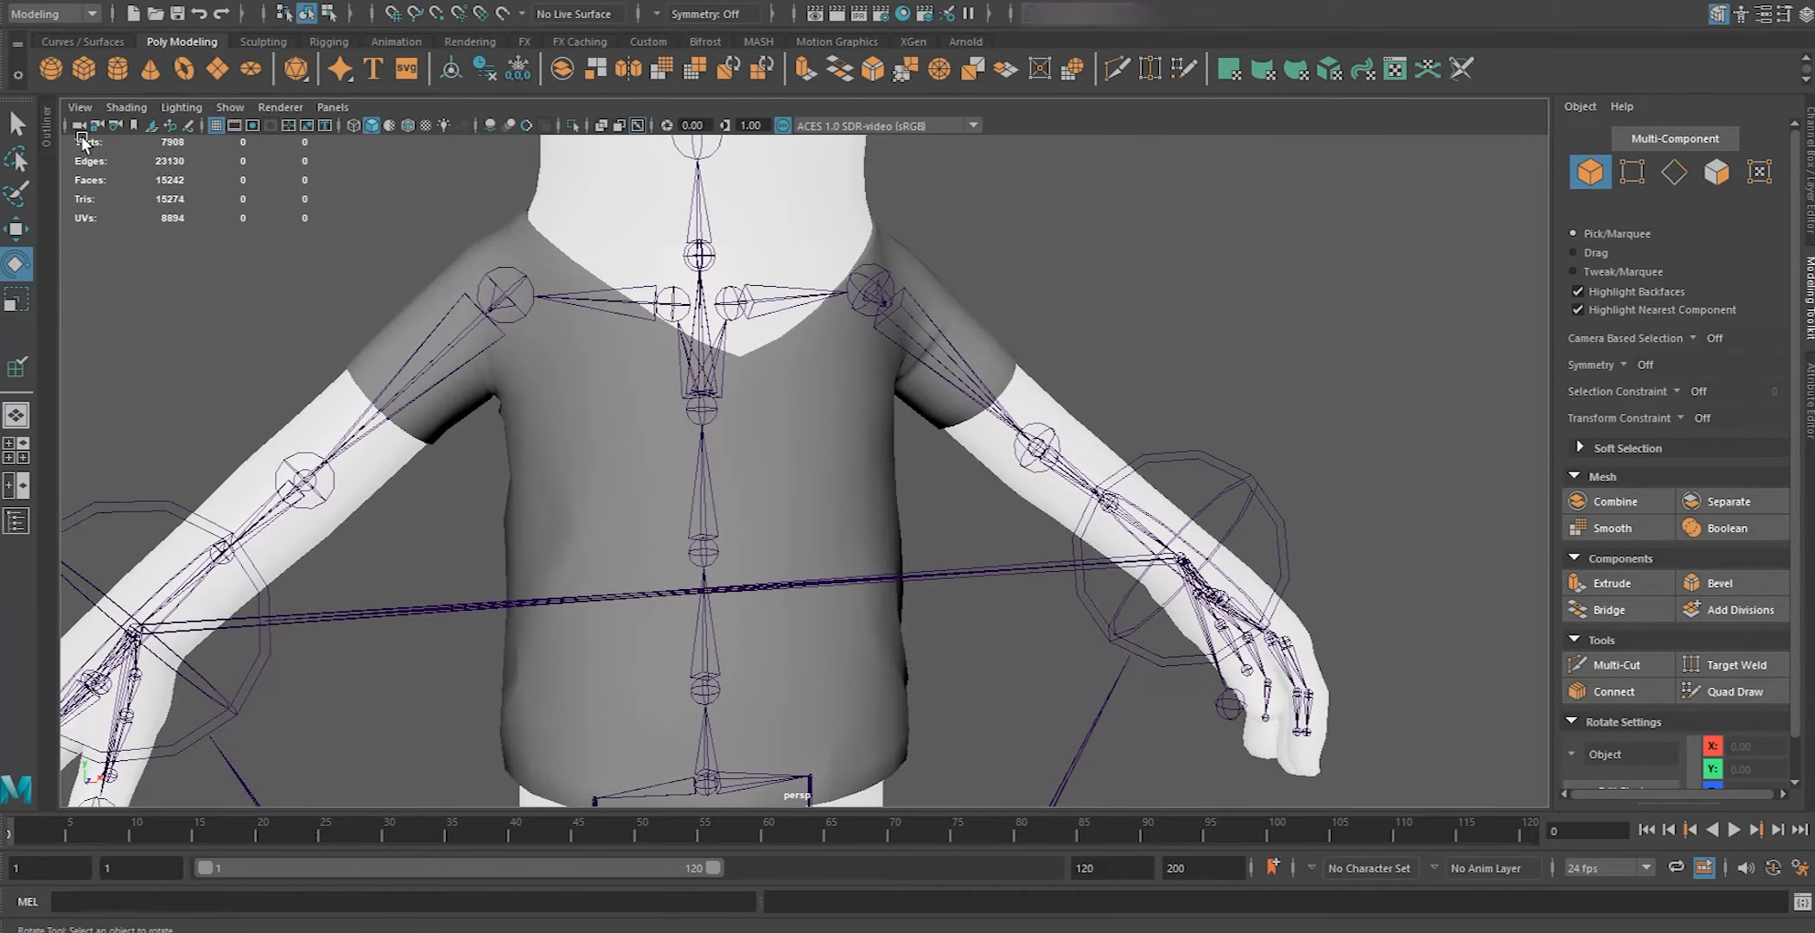
click(49, 134)
drag(80, 108, 219, 203)
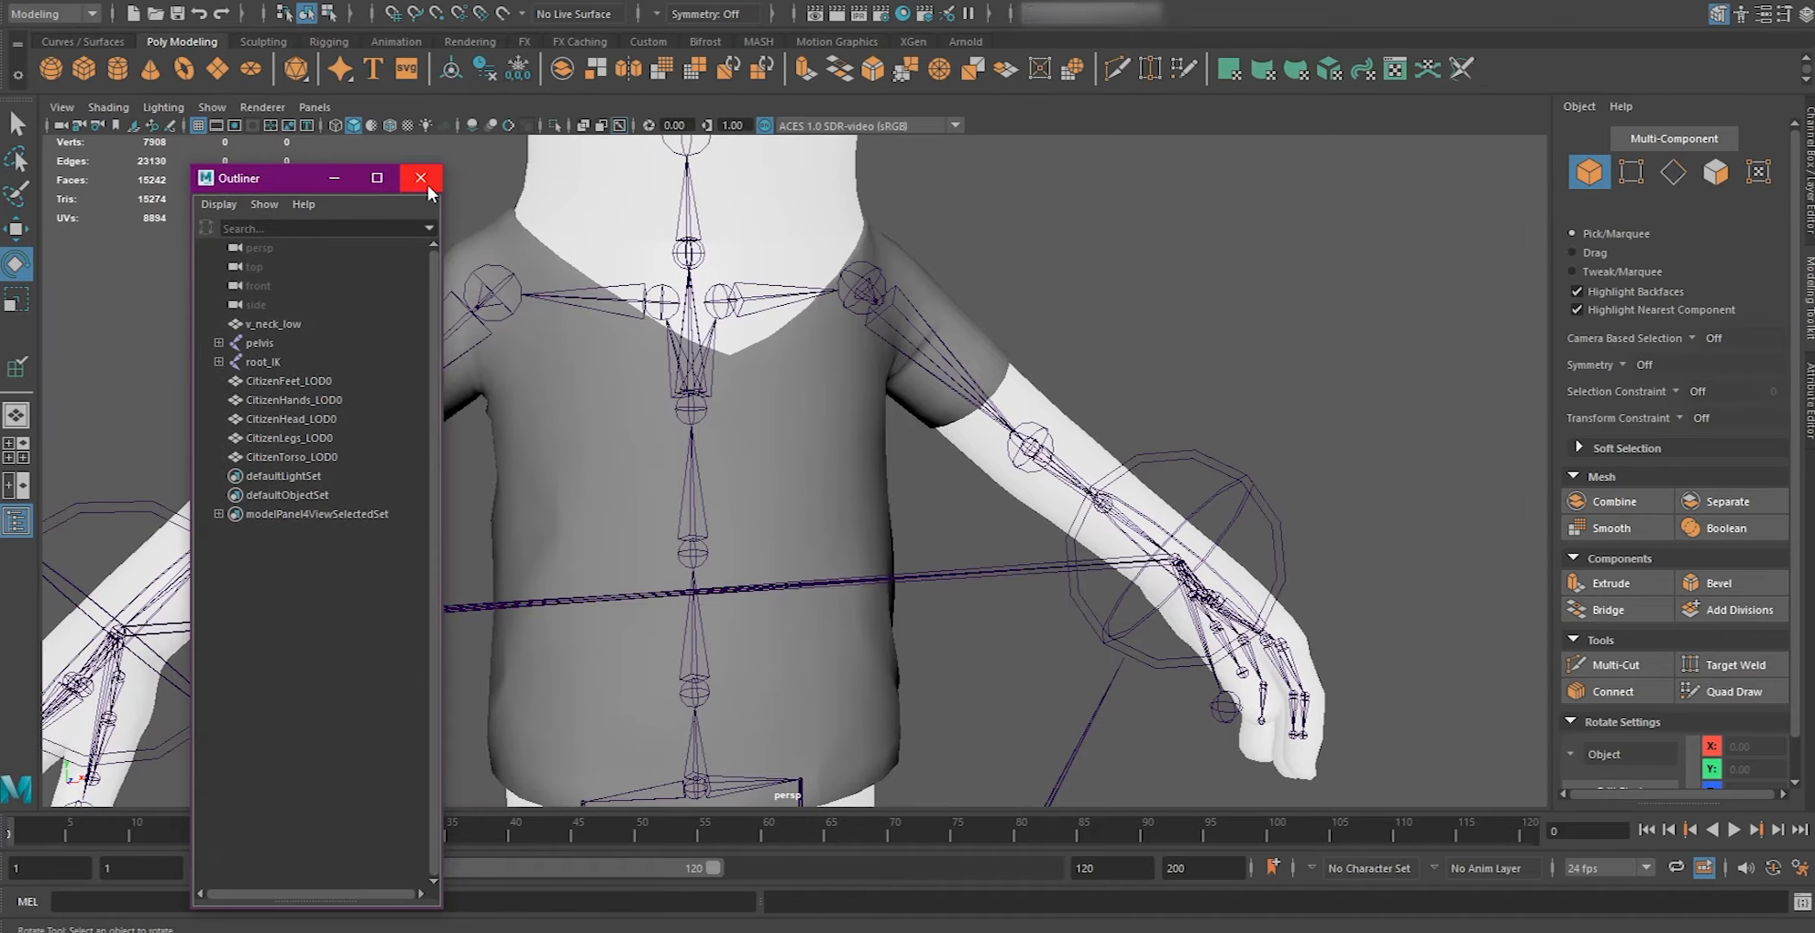
click(424, 182)
alt+drag(425, 186, 307, 203)
scroll(584, 271, down, 5)
scroll(628, 352, up, 5)
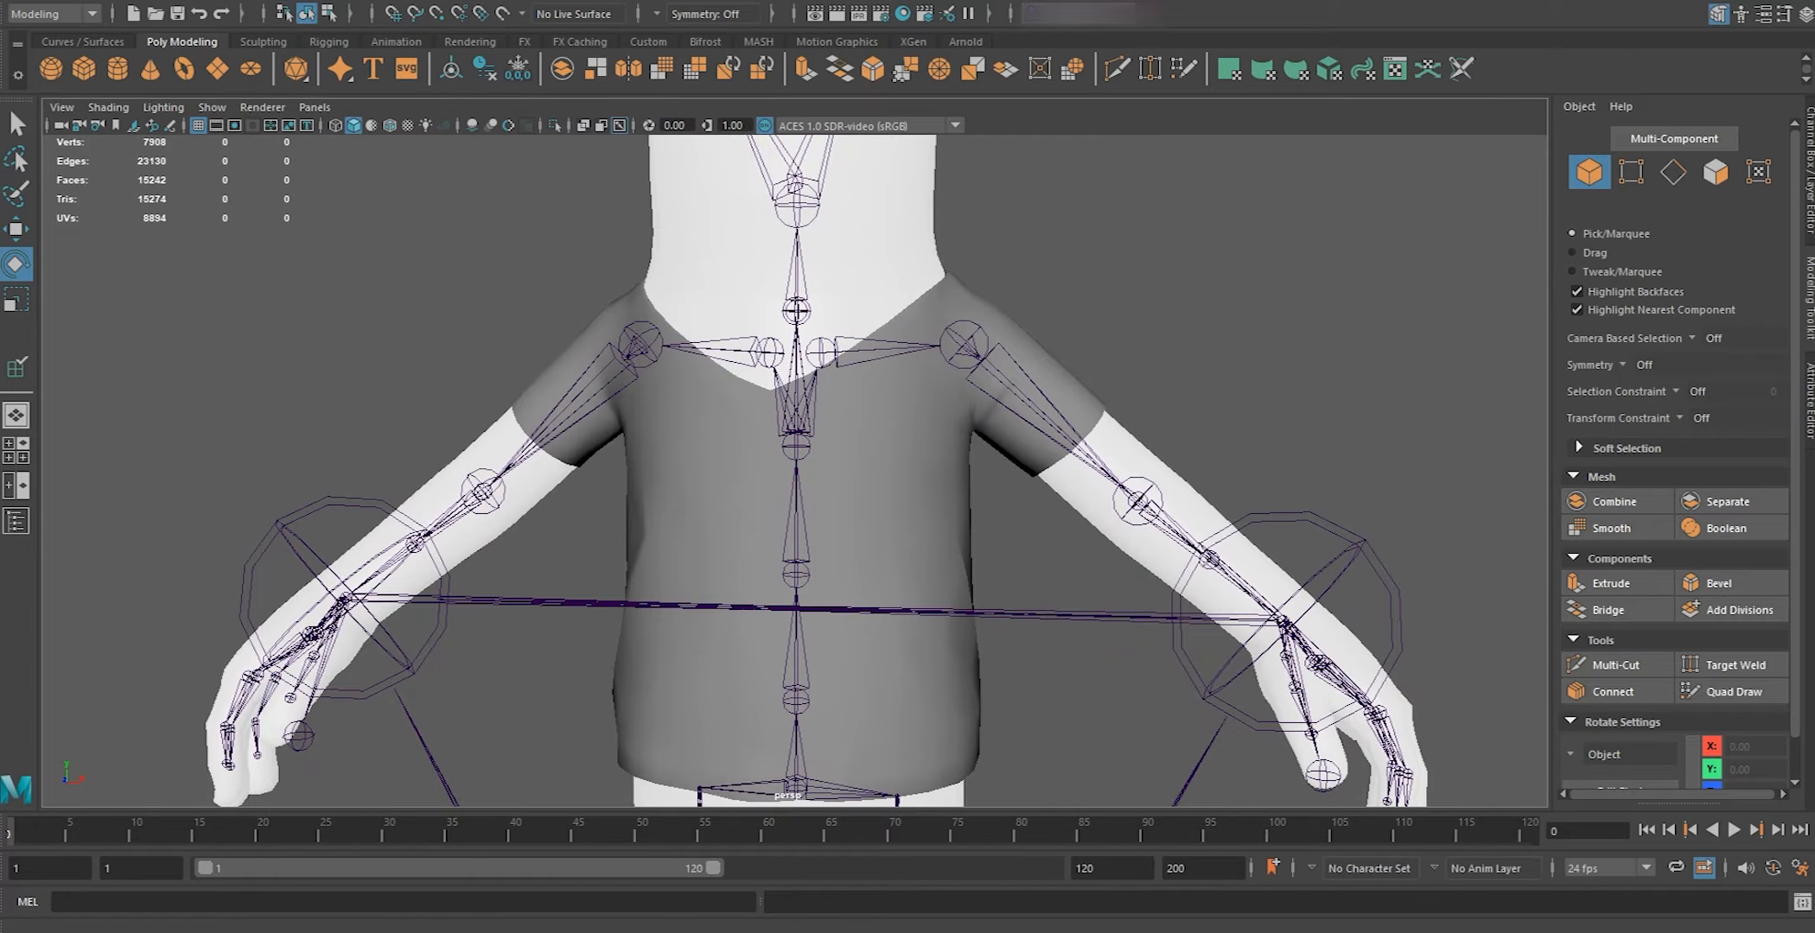
Reopen the Outliner and dock it beside the viewport
click(275, 1)
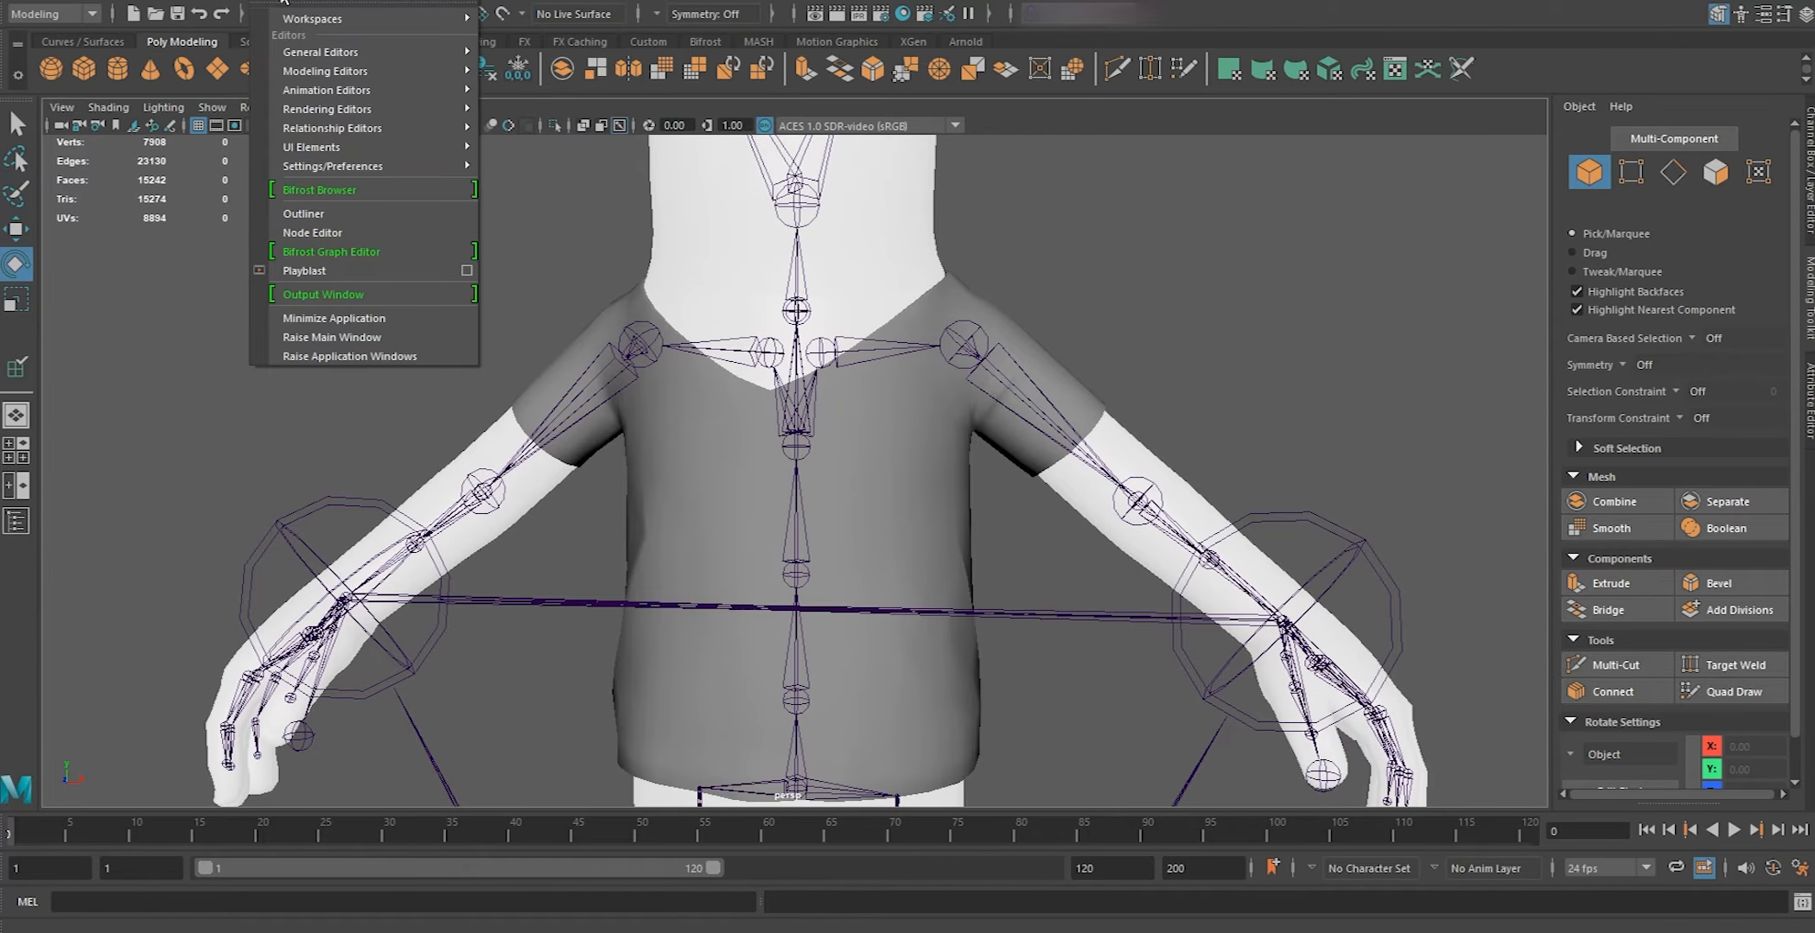
click(329, 215)
drag(240, 180, 38, 185)
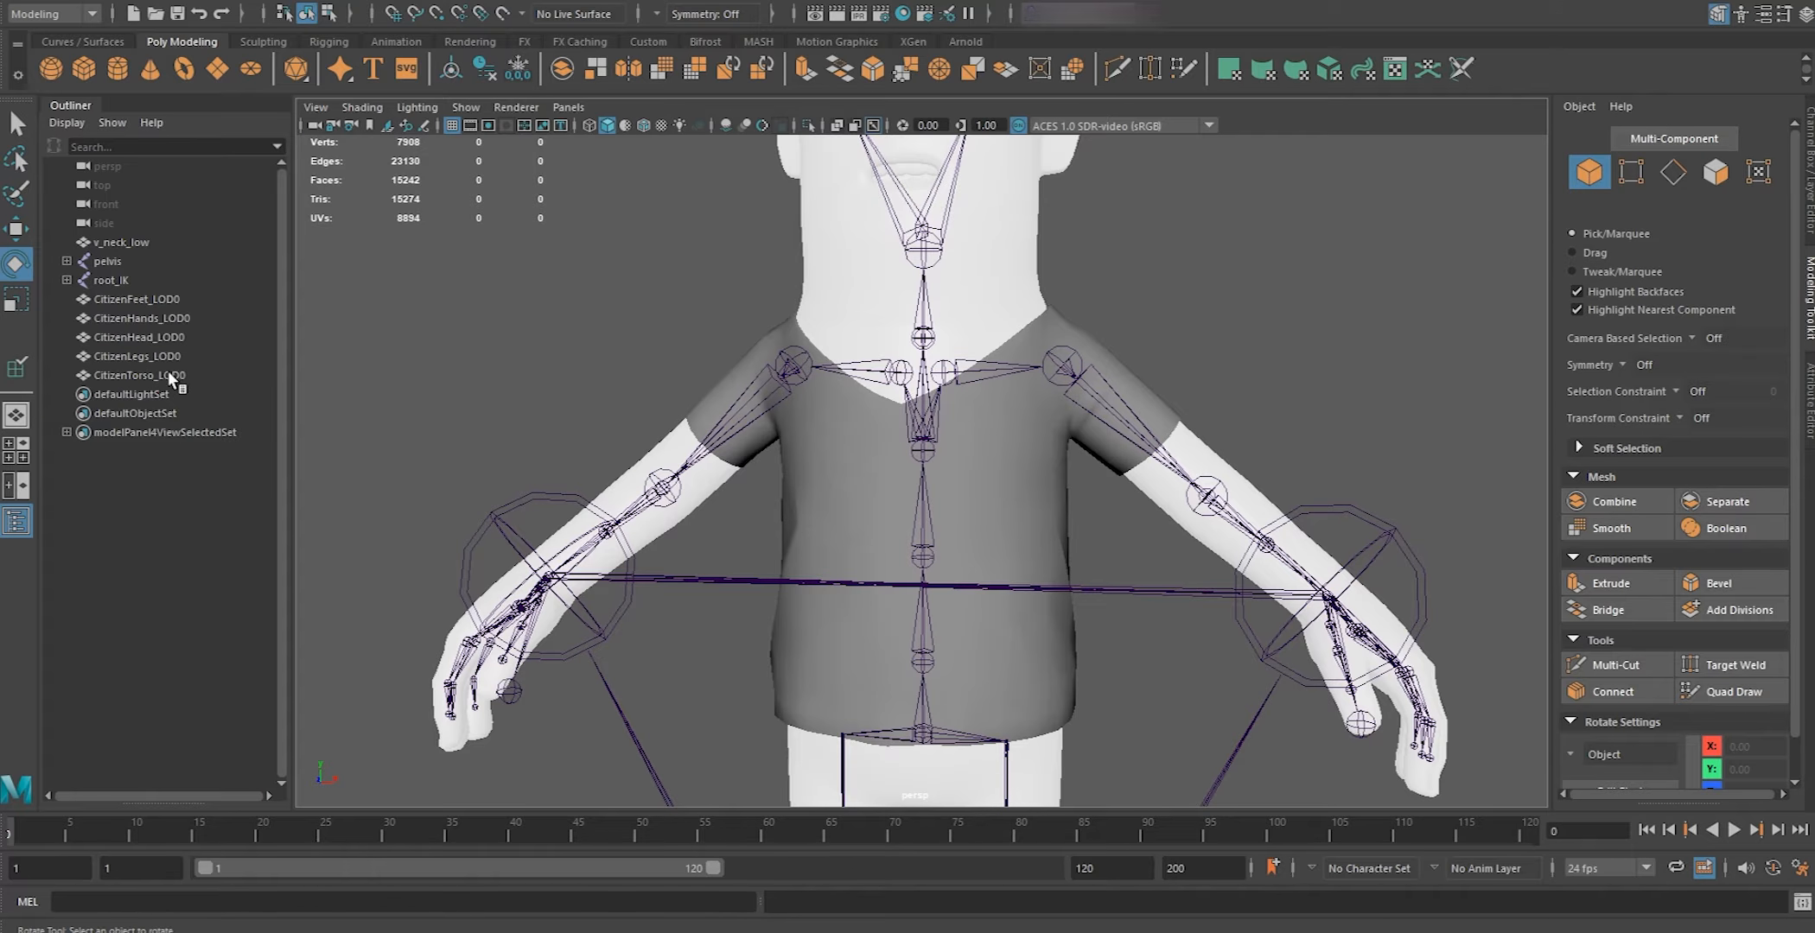
Select the v_neck_low shirt mesh together with the pelvis root joint
click(128, 245)
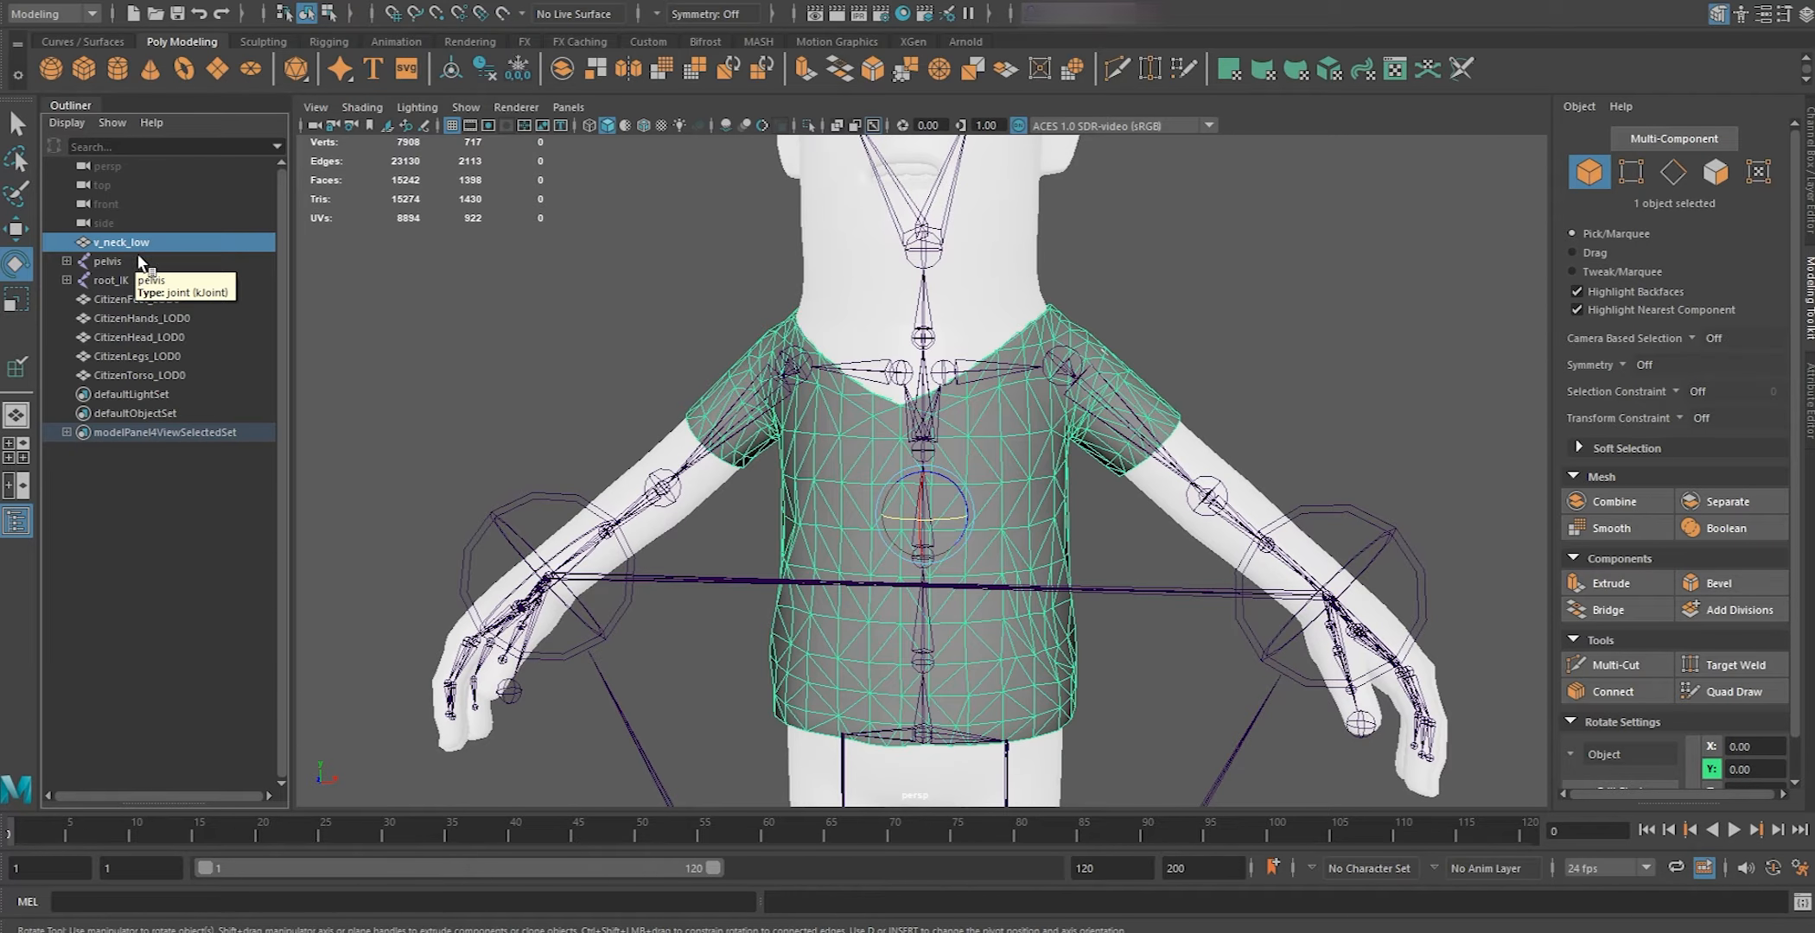
ctrl+click(107, 261)
scroll(1038, 471, up, 2)
alt+middle_drag(1039, 471, 1015, 289)
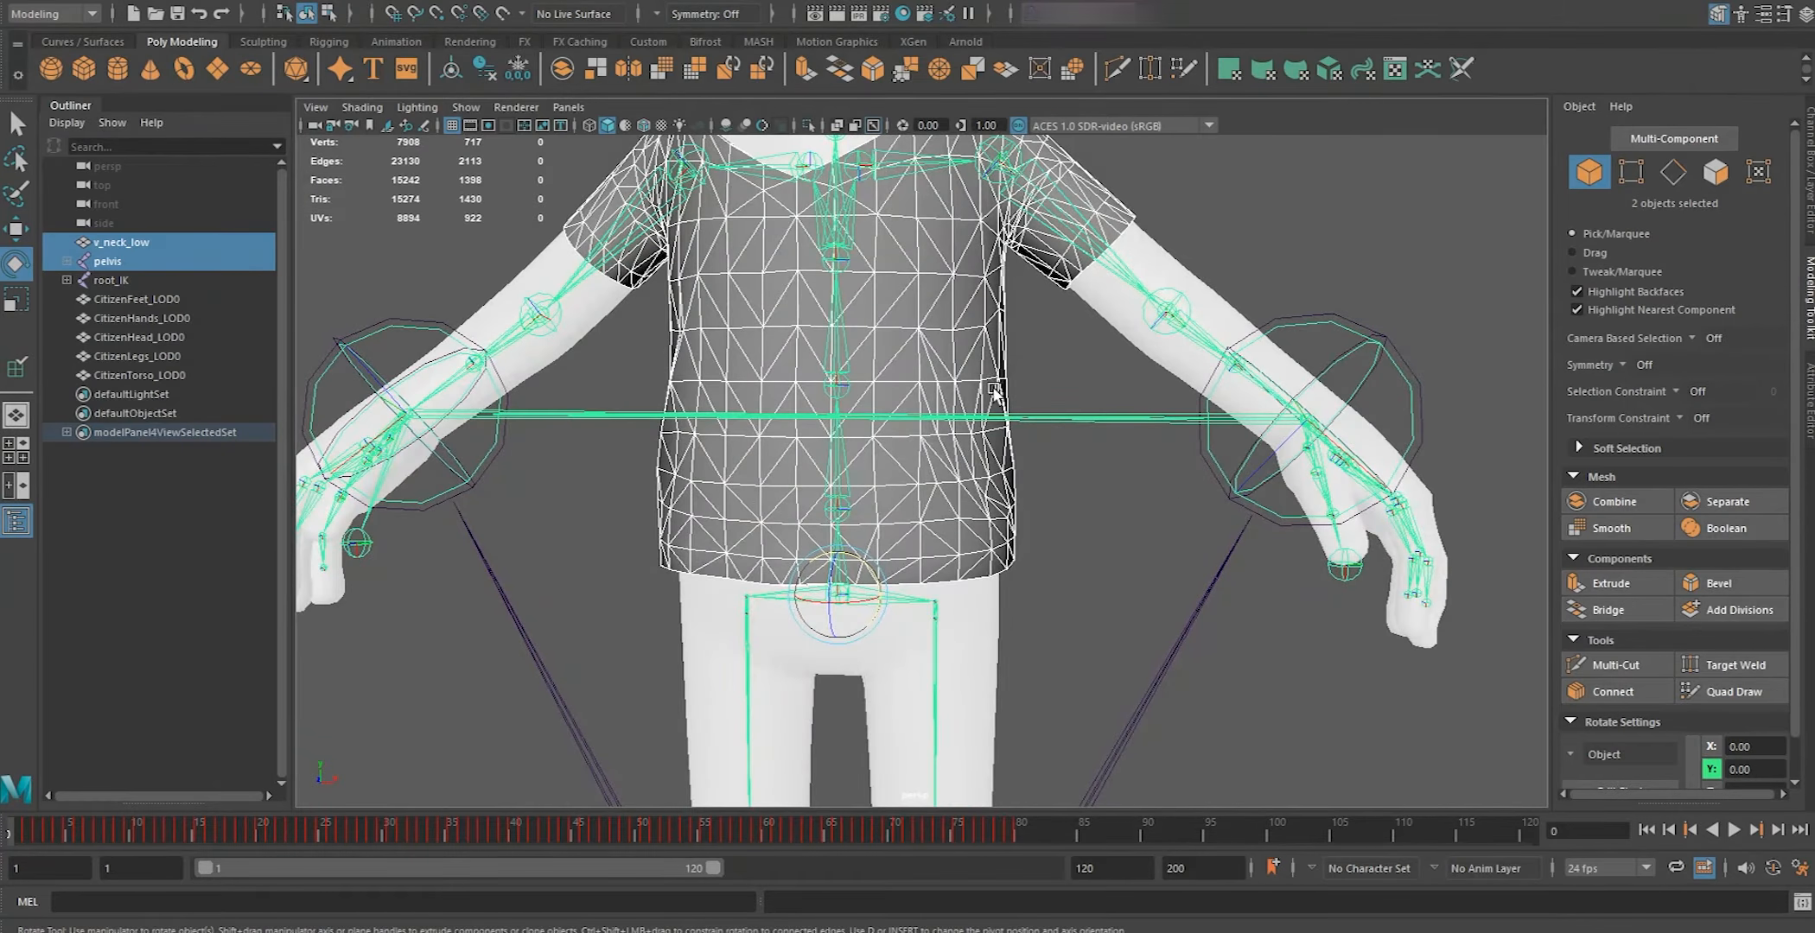
alt+middle_drag(844, 364, 862, 516)
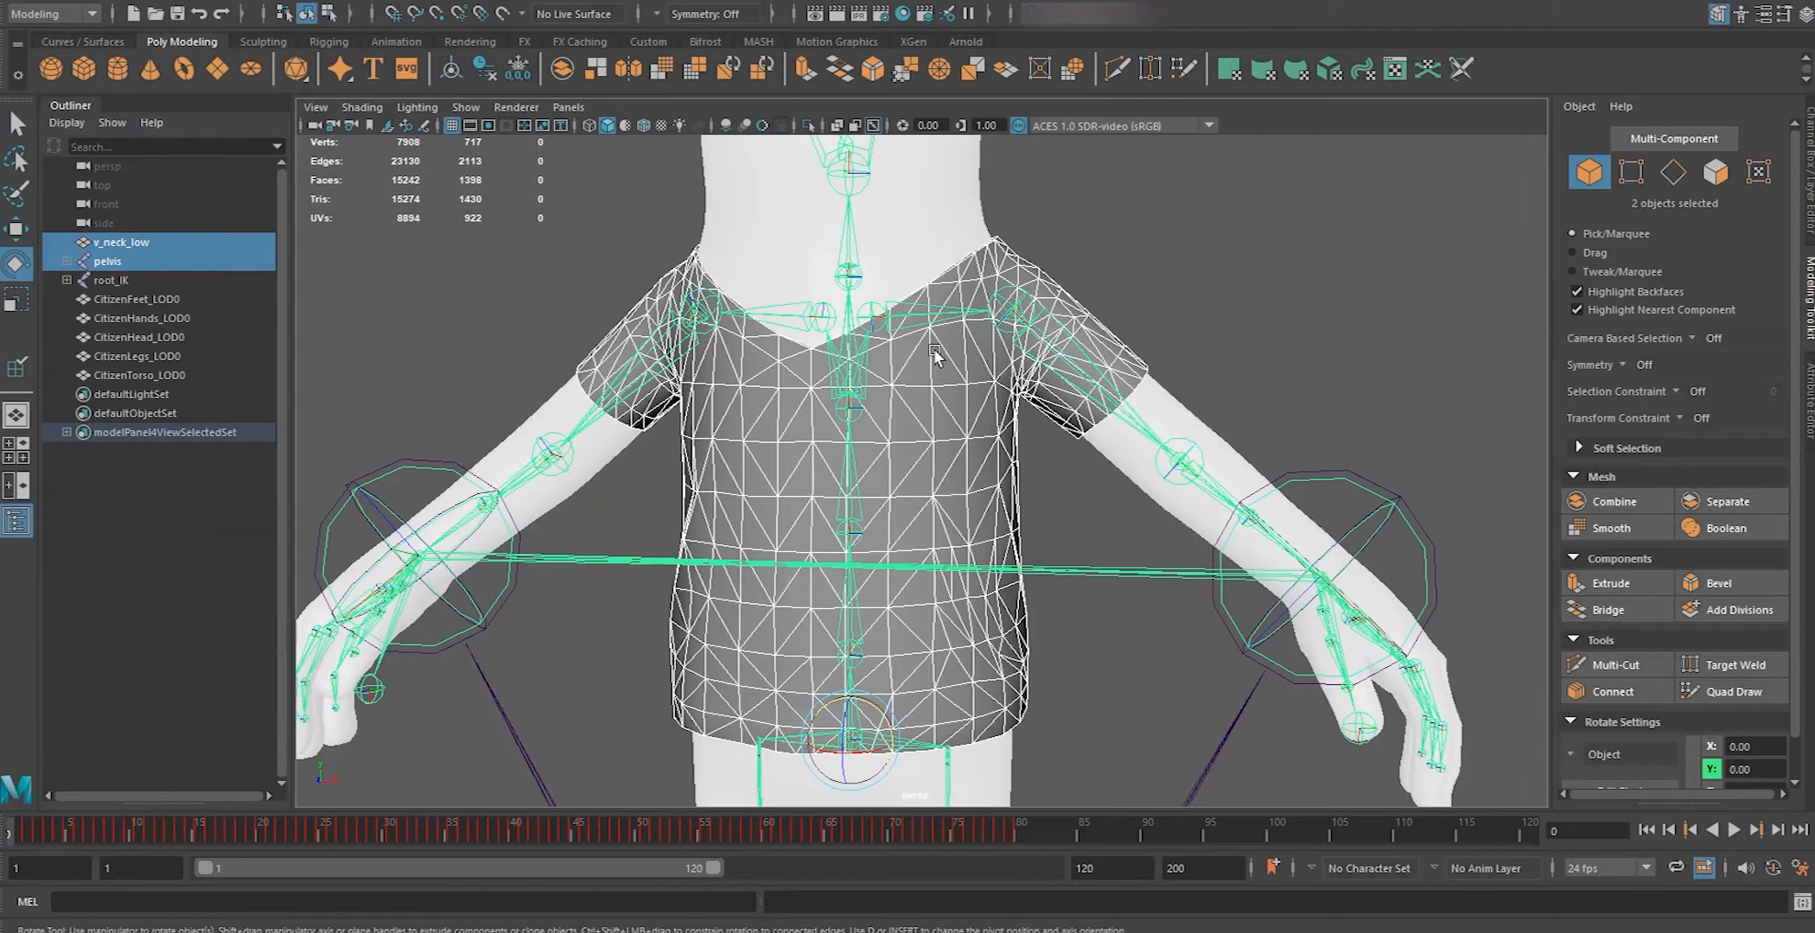
alt+middle_drag(943, 402, 964, 527)
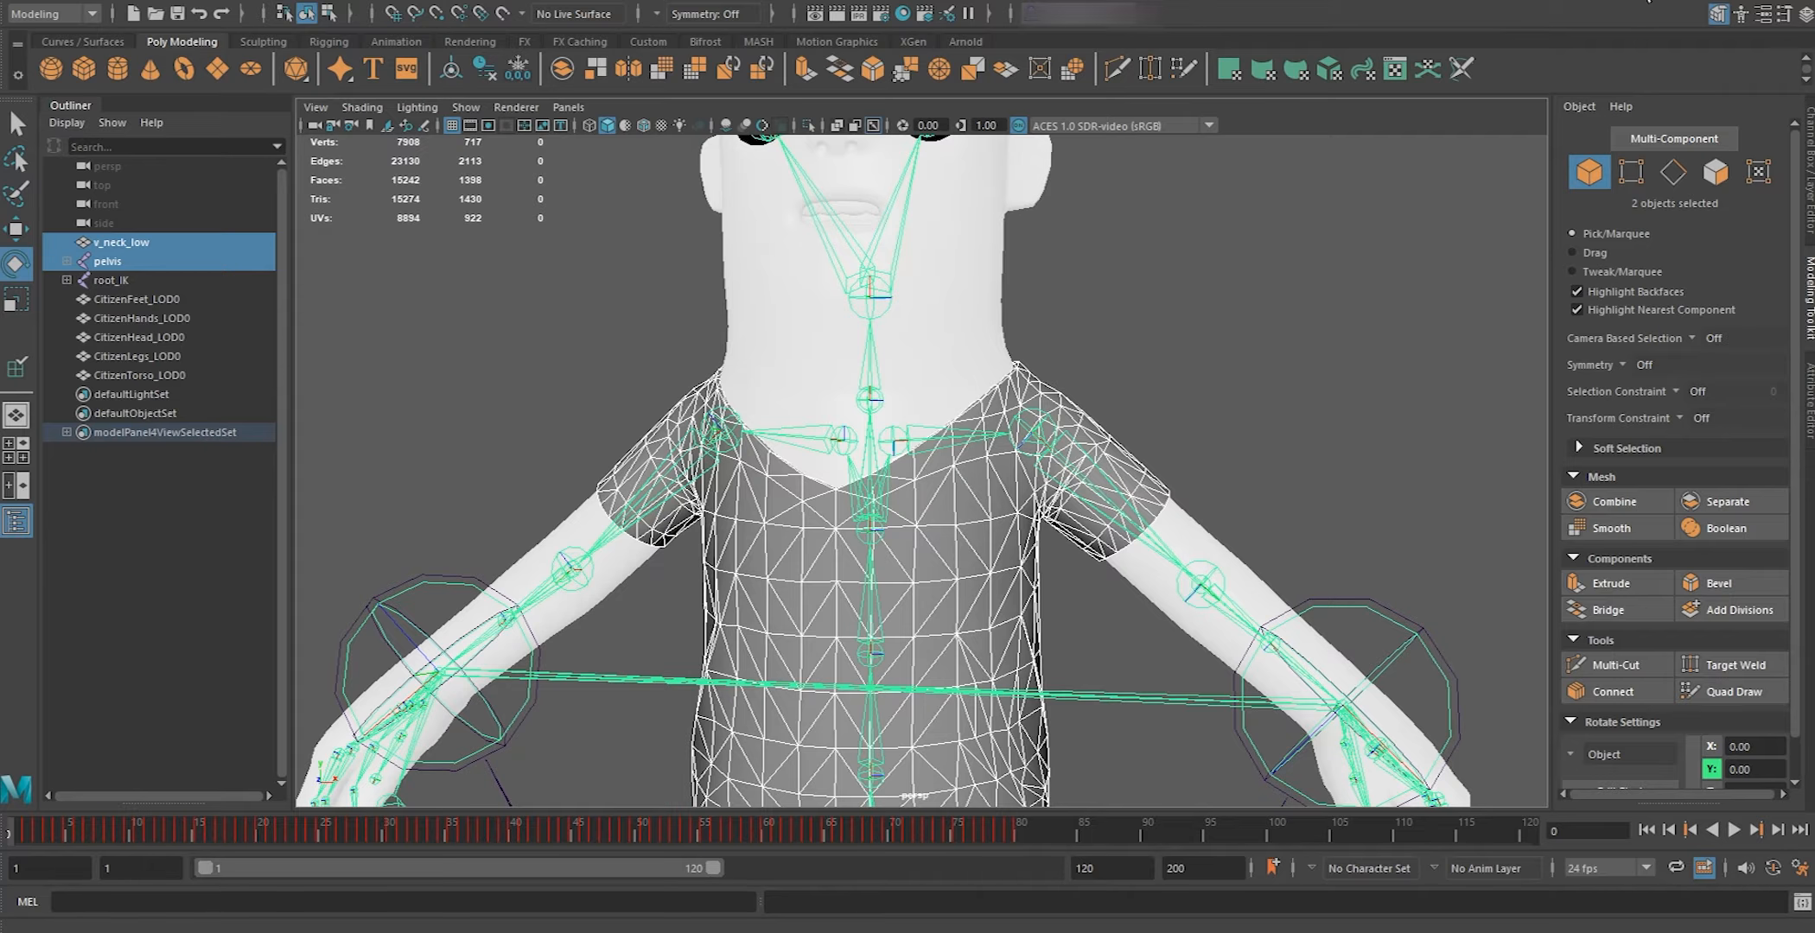
Switch the workspace to Rigging
click(1649, 1)
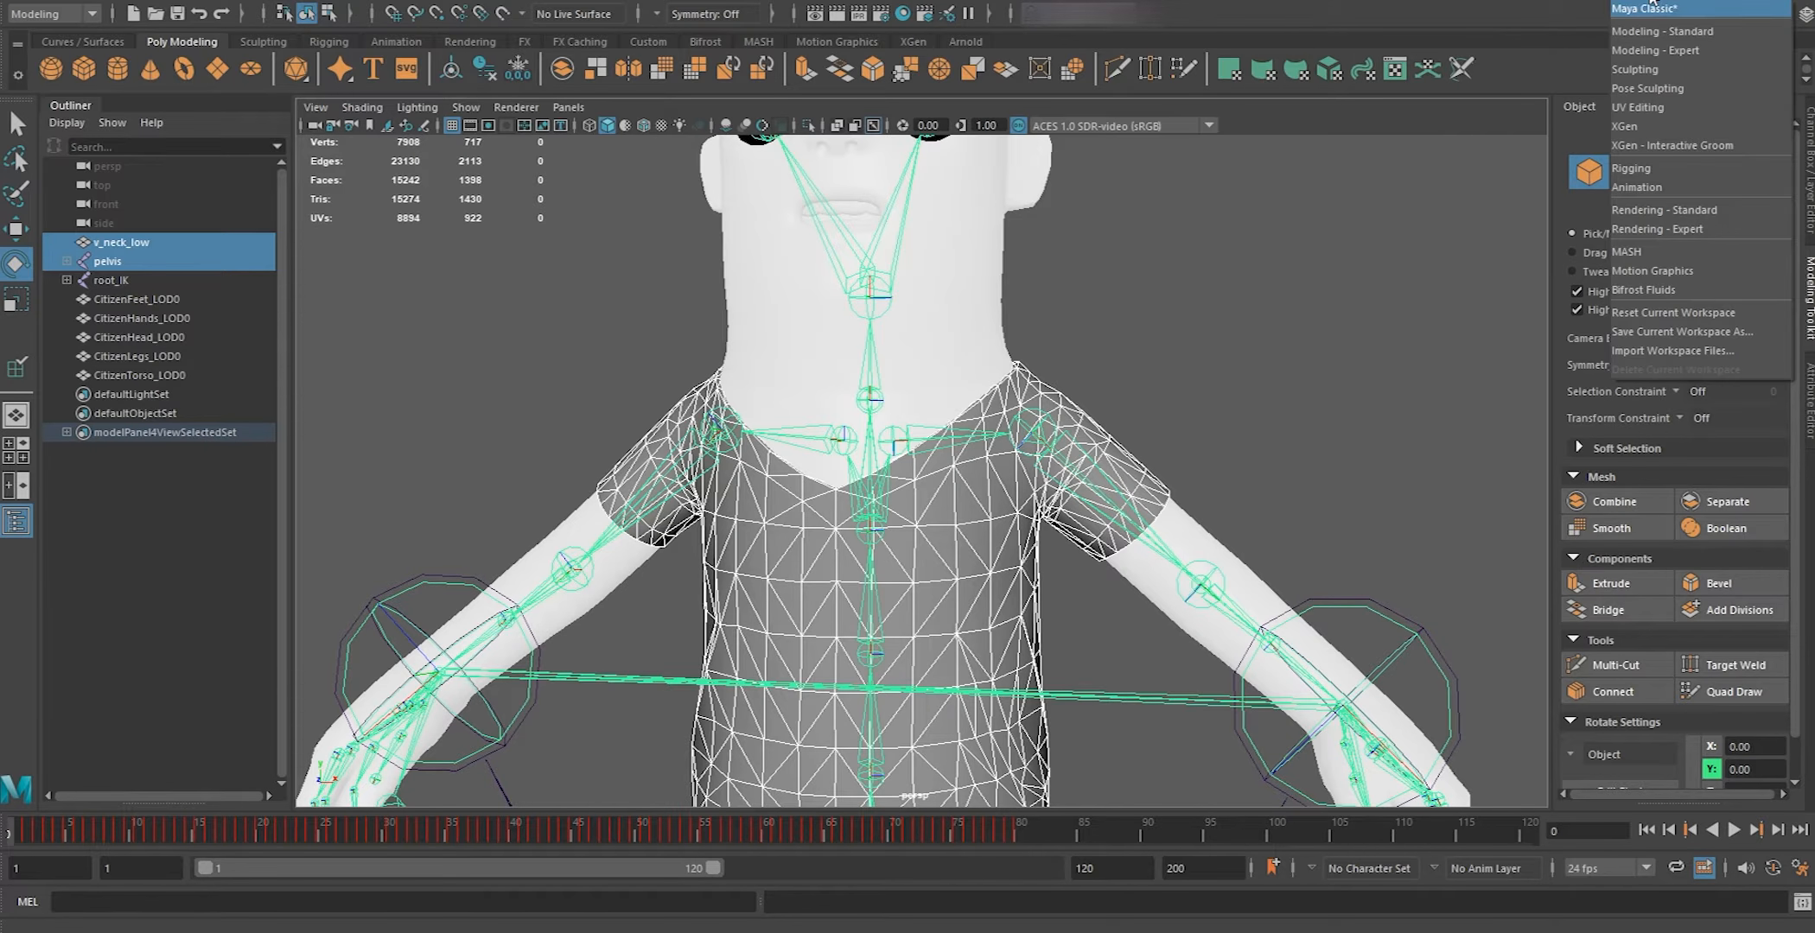
click(1652, 168)
alt+middle_drag(932, 359, 960, 347)
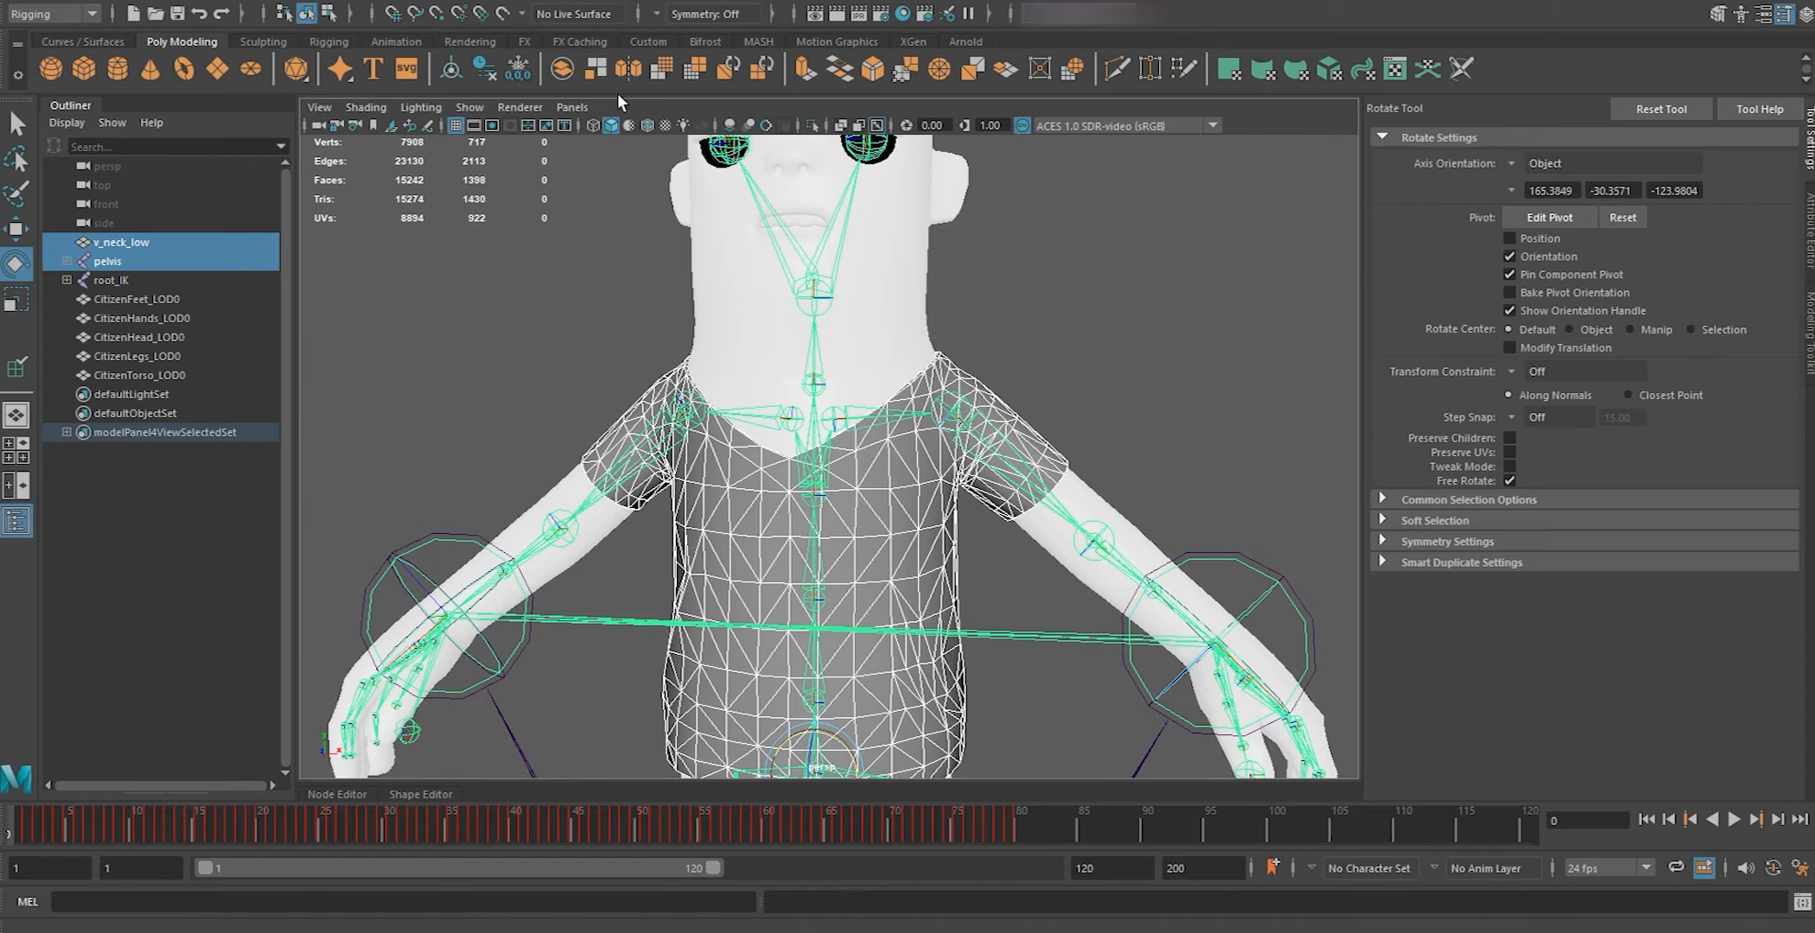
Set max influences to 4 in the Bind Skin options and bind the v_neck_low shirt to the pelvis joint hierarchy
click(397, 2)
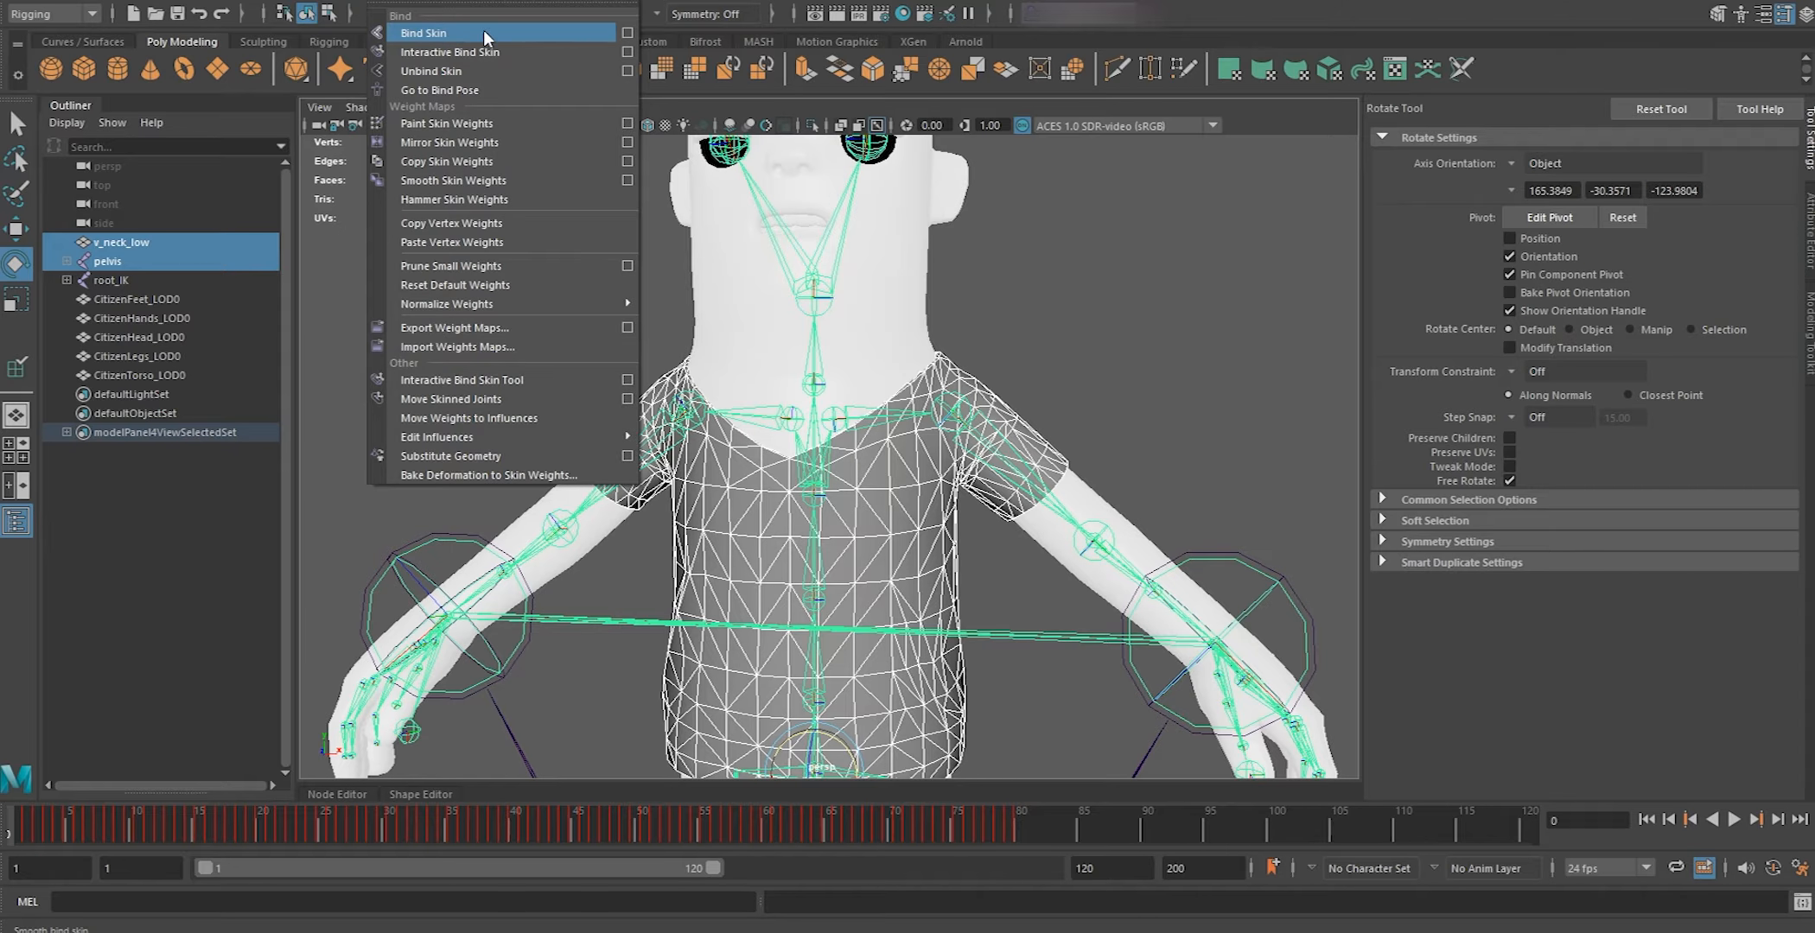
click(627, 32)
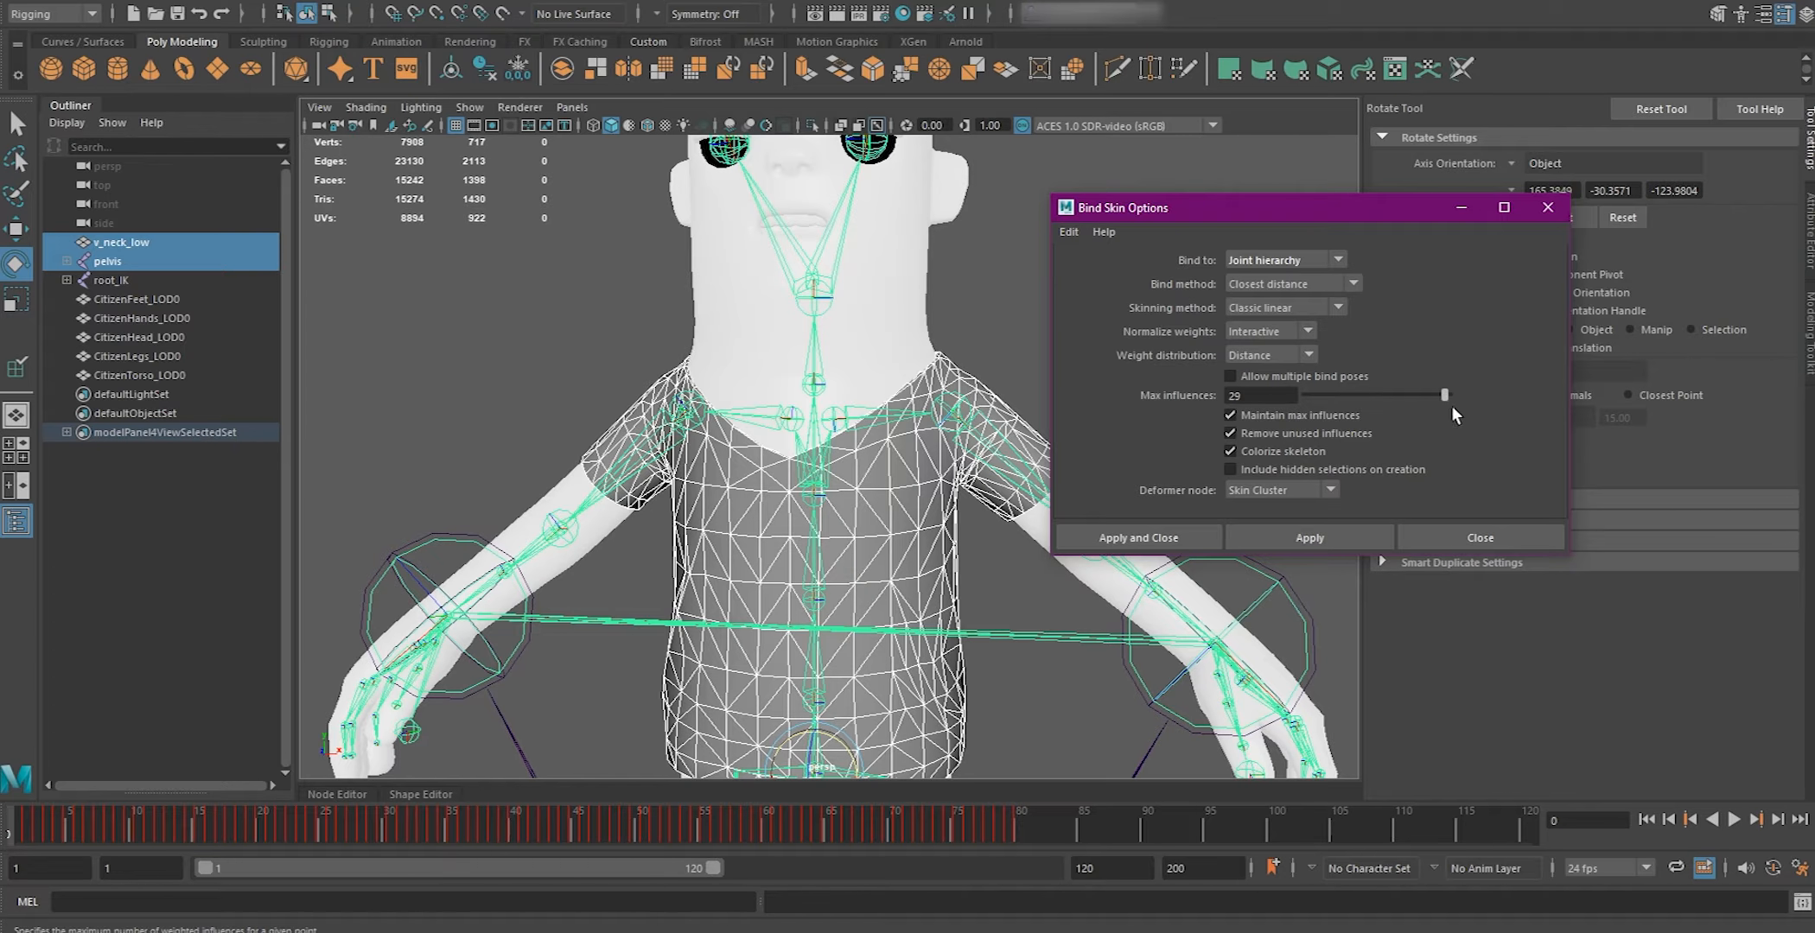
drag(1330, 396, 1321, 396)
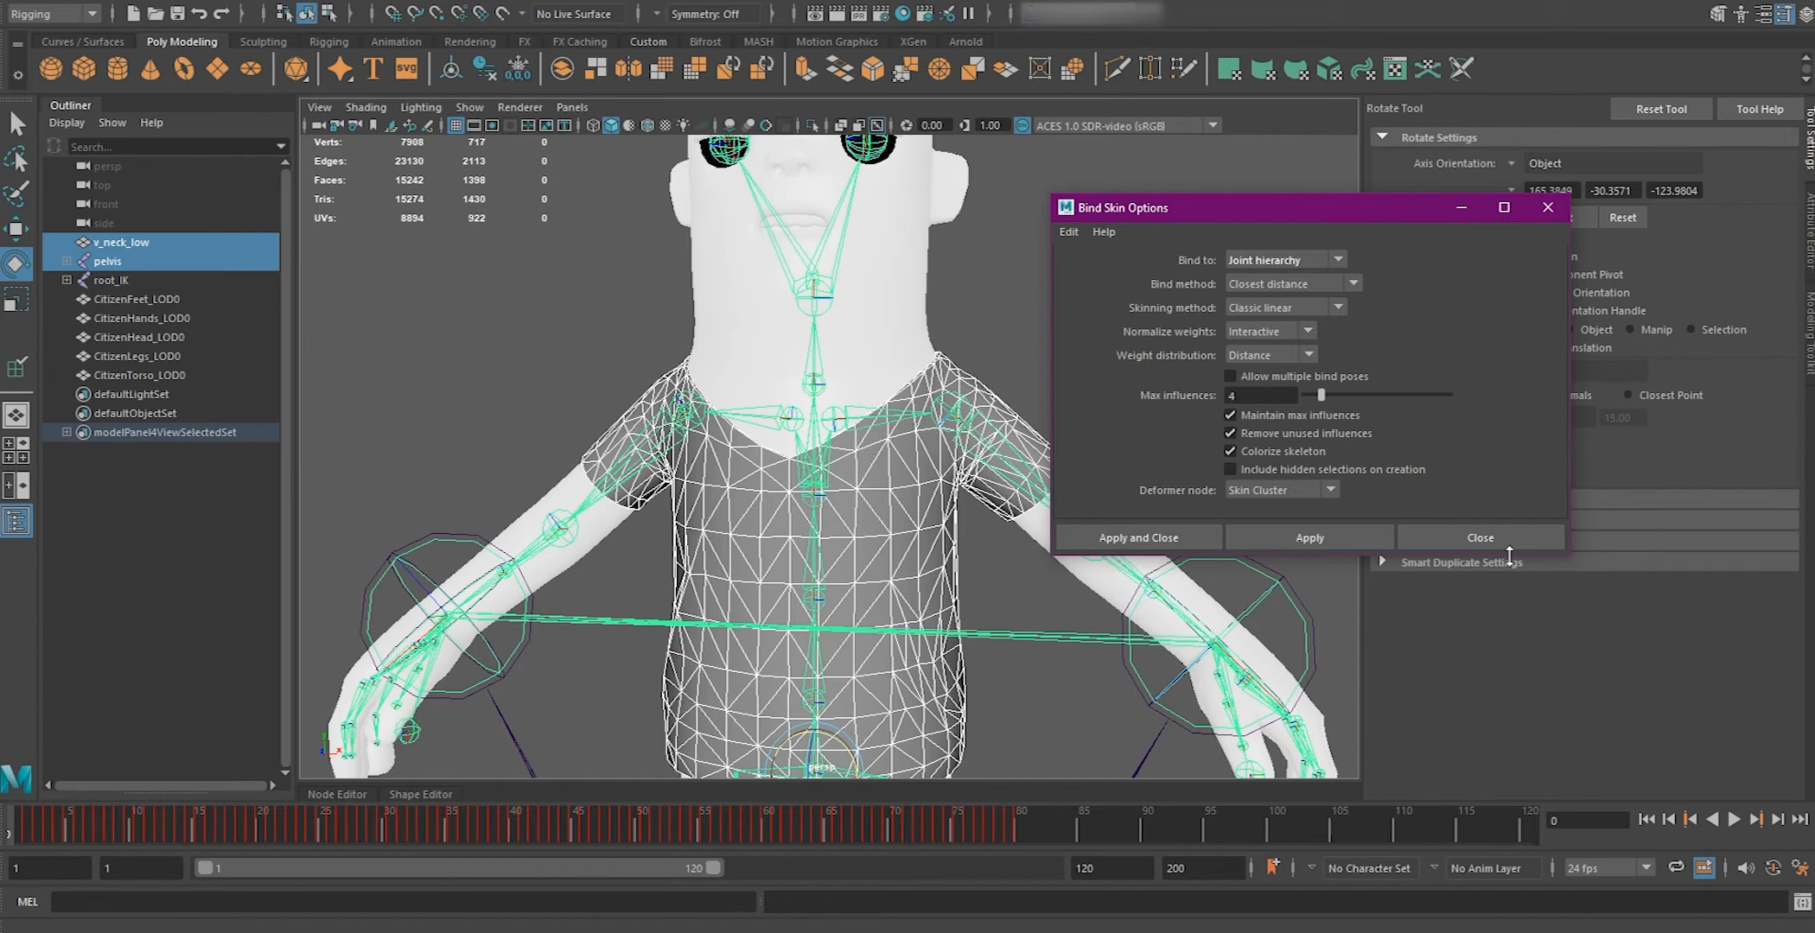
click(1481, 537)
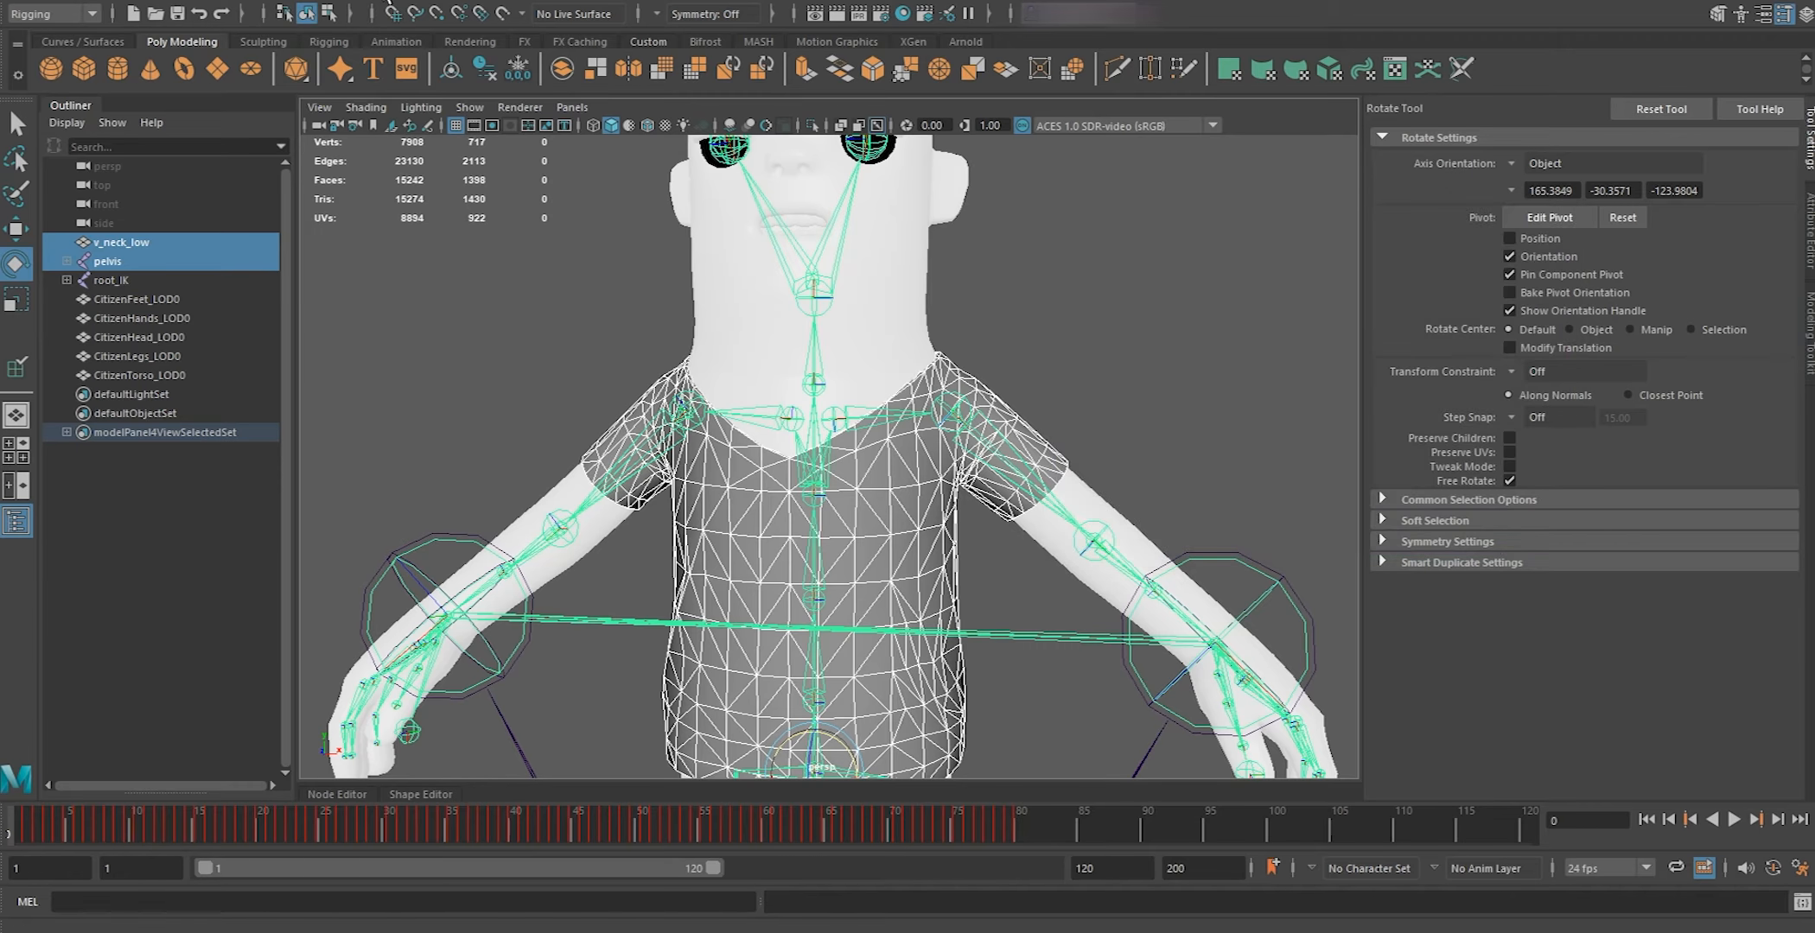
click(476, 2)
click(476, 32)
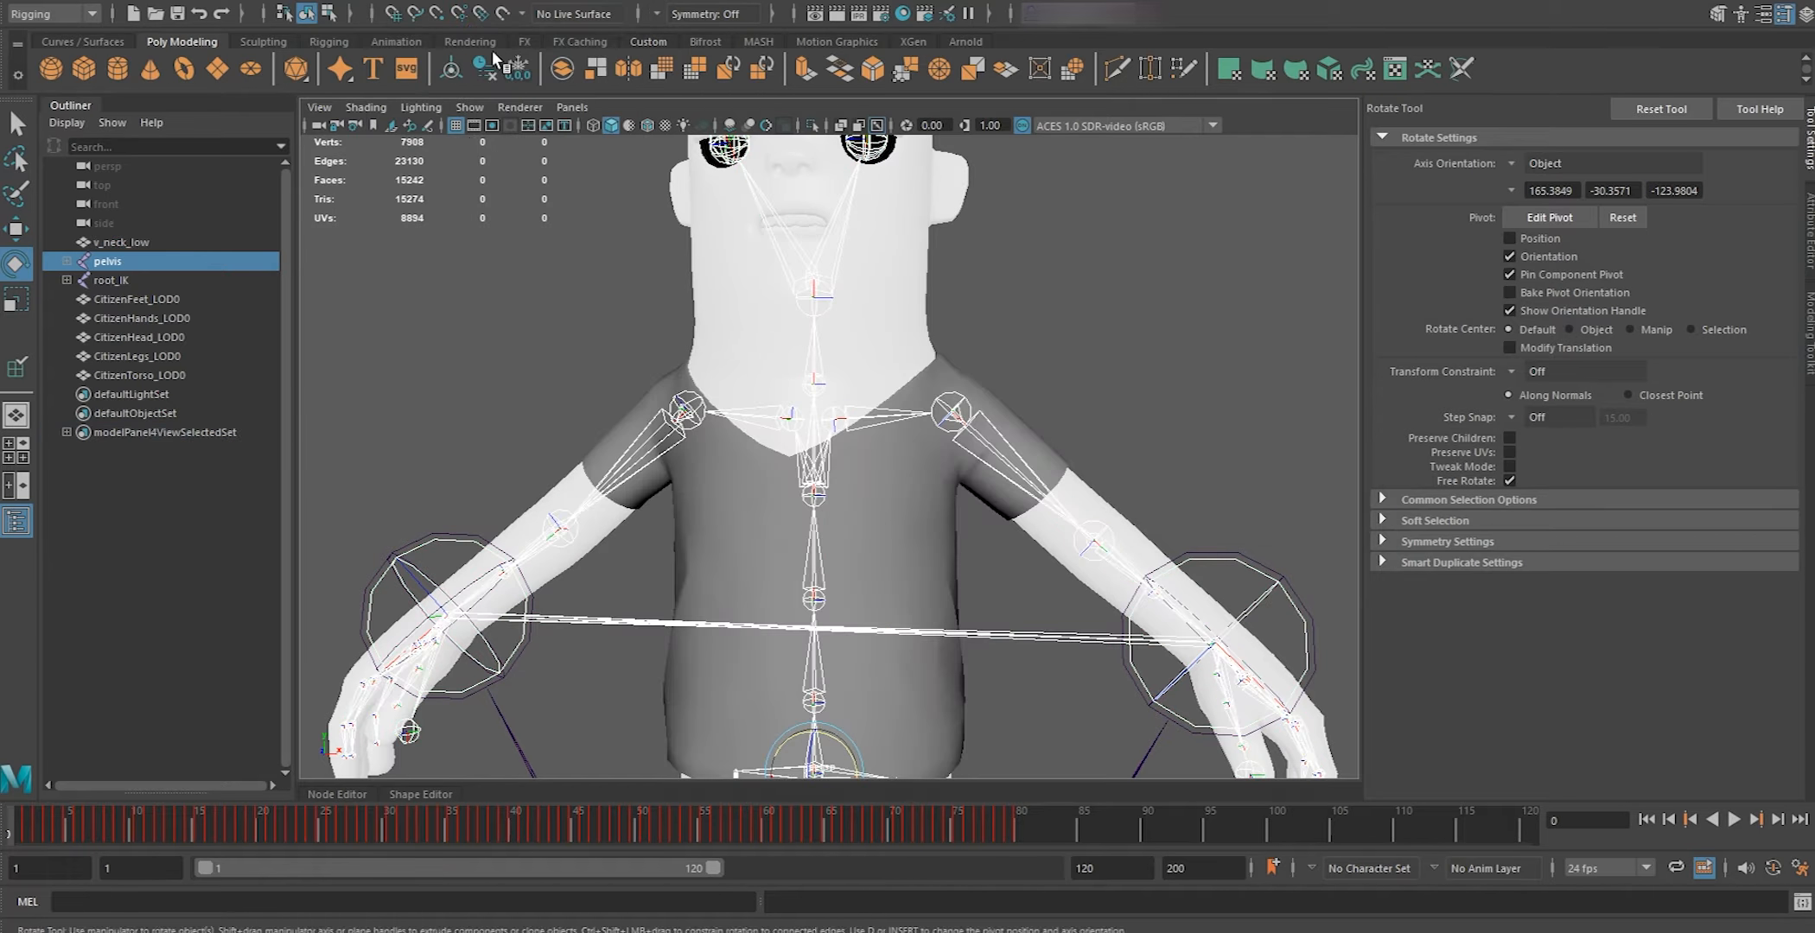
Raise the character's left upper-arm joint to test how the bound shirt deforms, and undo the rotation
click(949, 415)
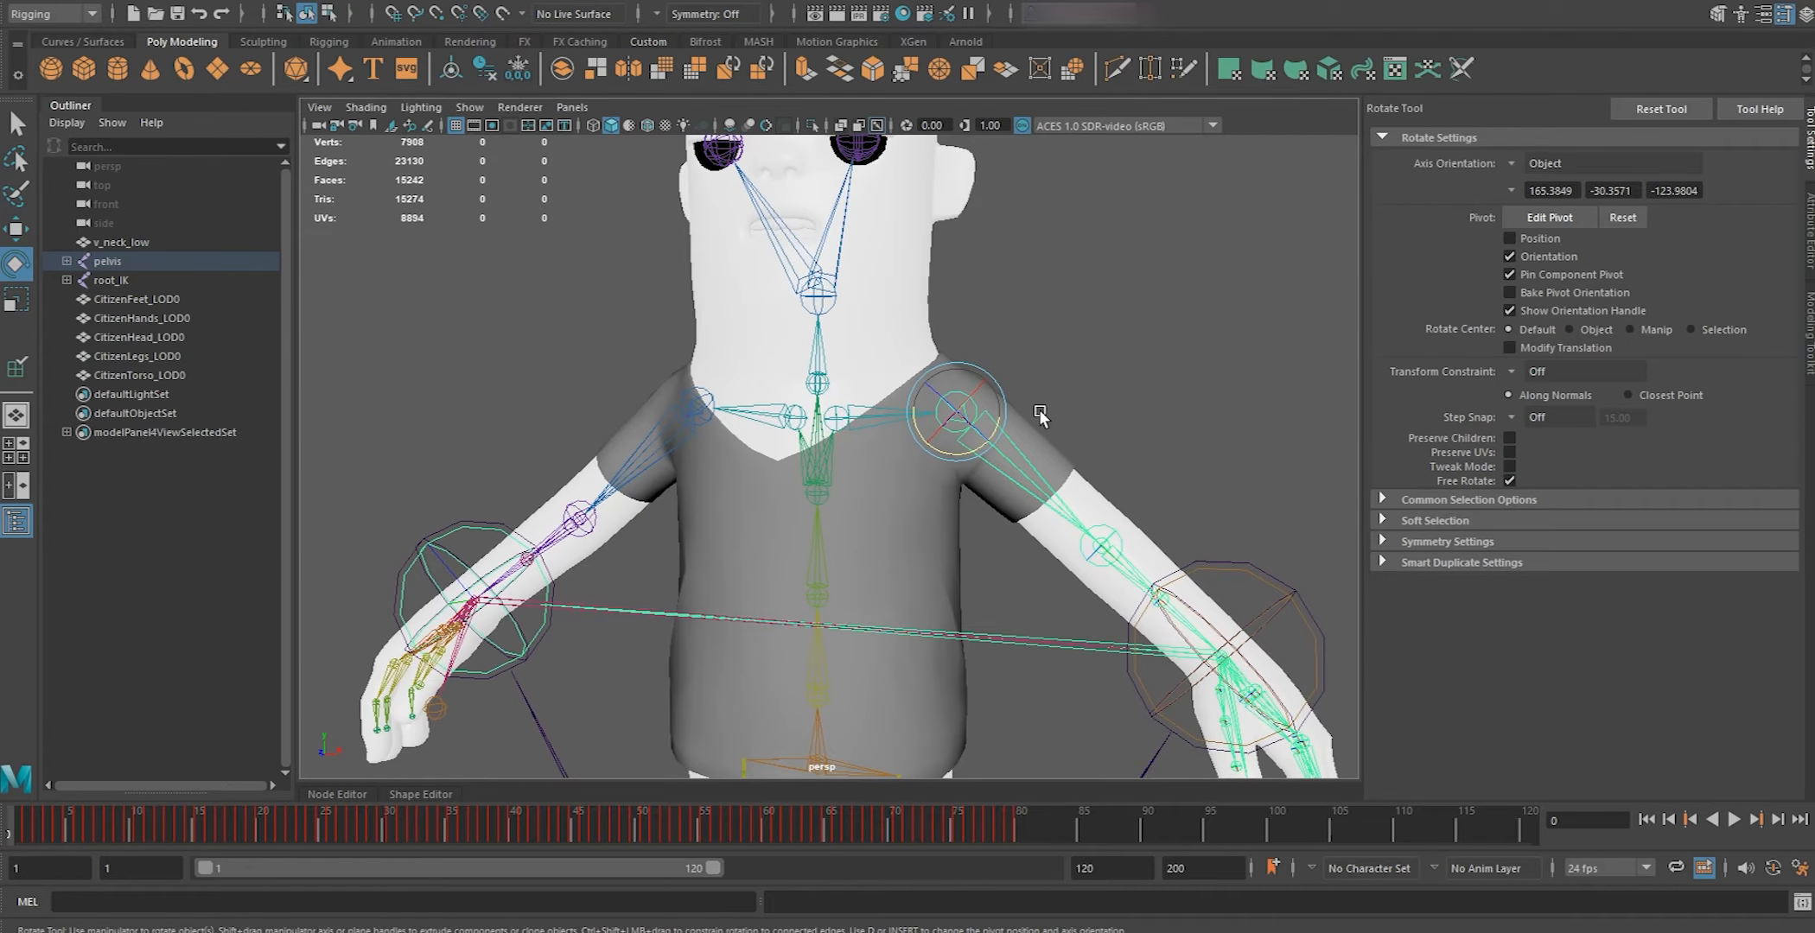
drag(998, 394, 940, 406)
alt+middle_drag(940, 426, 912, 343)
alt+drag(912, 343, 941, 457)
alt+right_drag(941, 458, 981, 419)
alt+drag(981, 418, 1073, 409)
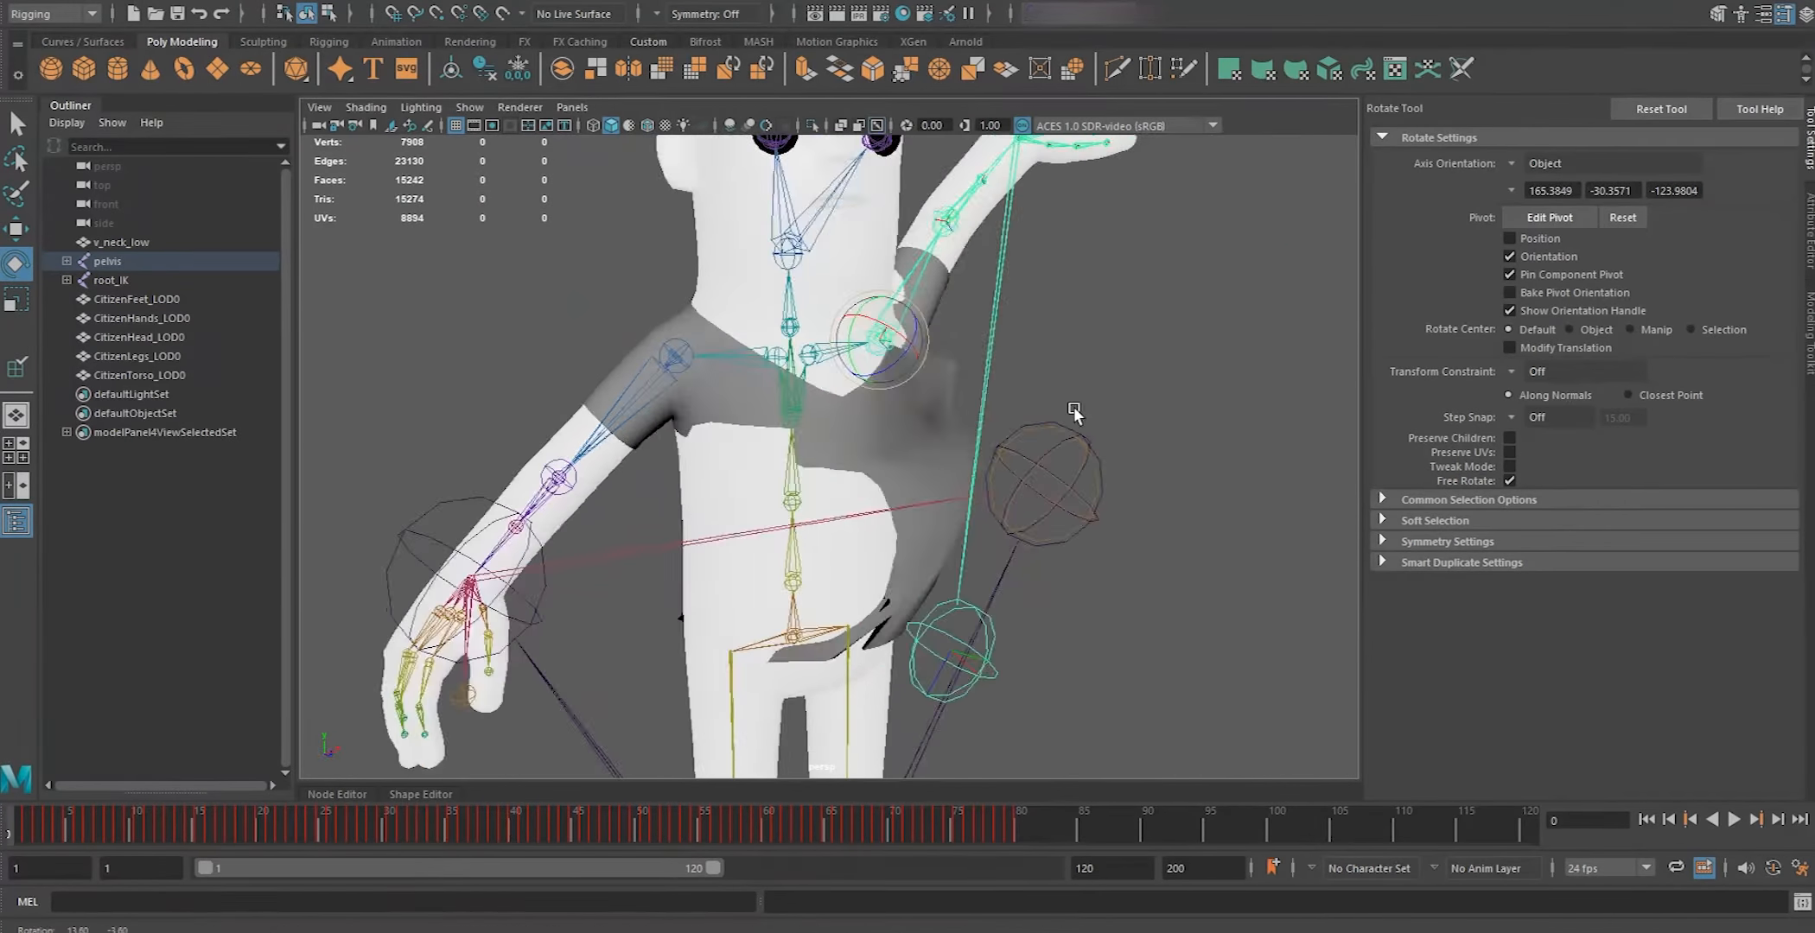
key(ctrl+z)
scroll(951, 370, up, 2)
scroll(950, 369, up, 2)
alt+drag(950, 369, 899, 254)
key(ctrl+z)
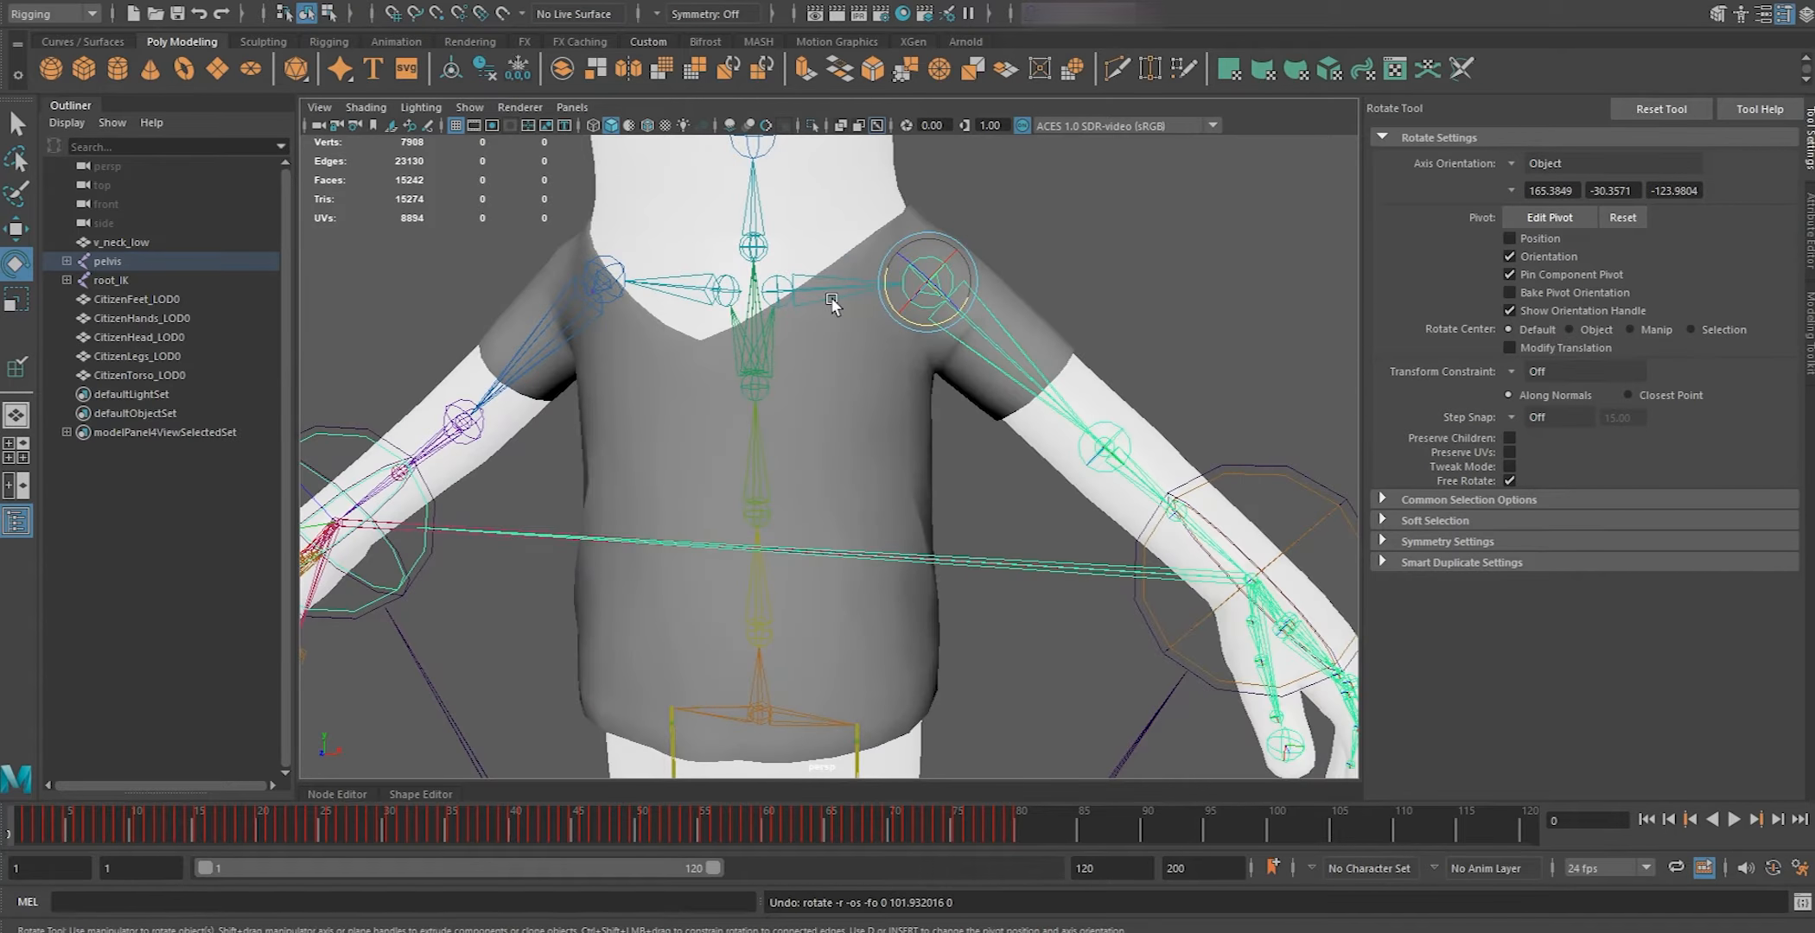
Select the CitizenTorso_LOD0 body mesh as weight source and add the v_neck_low shirt as the target
key(w)
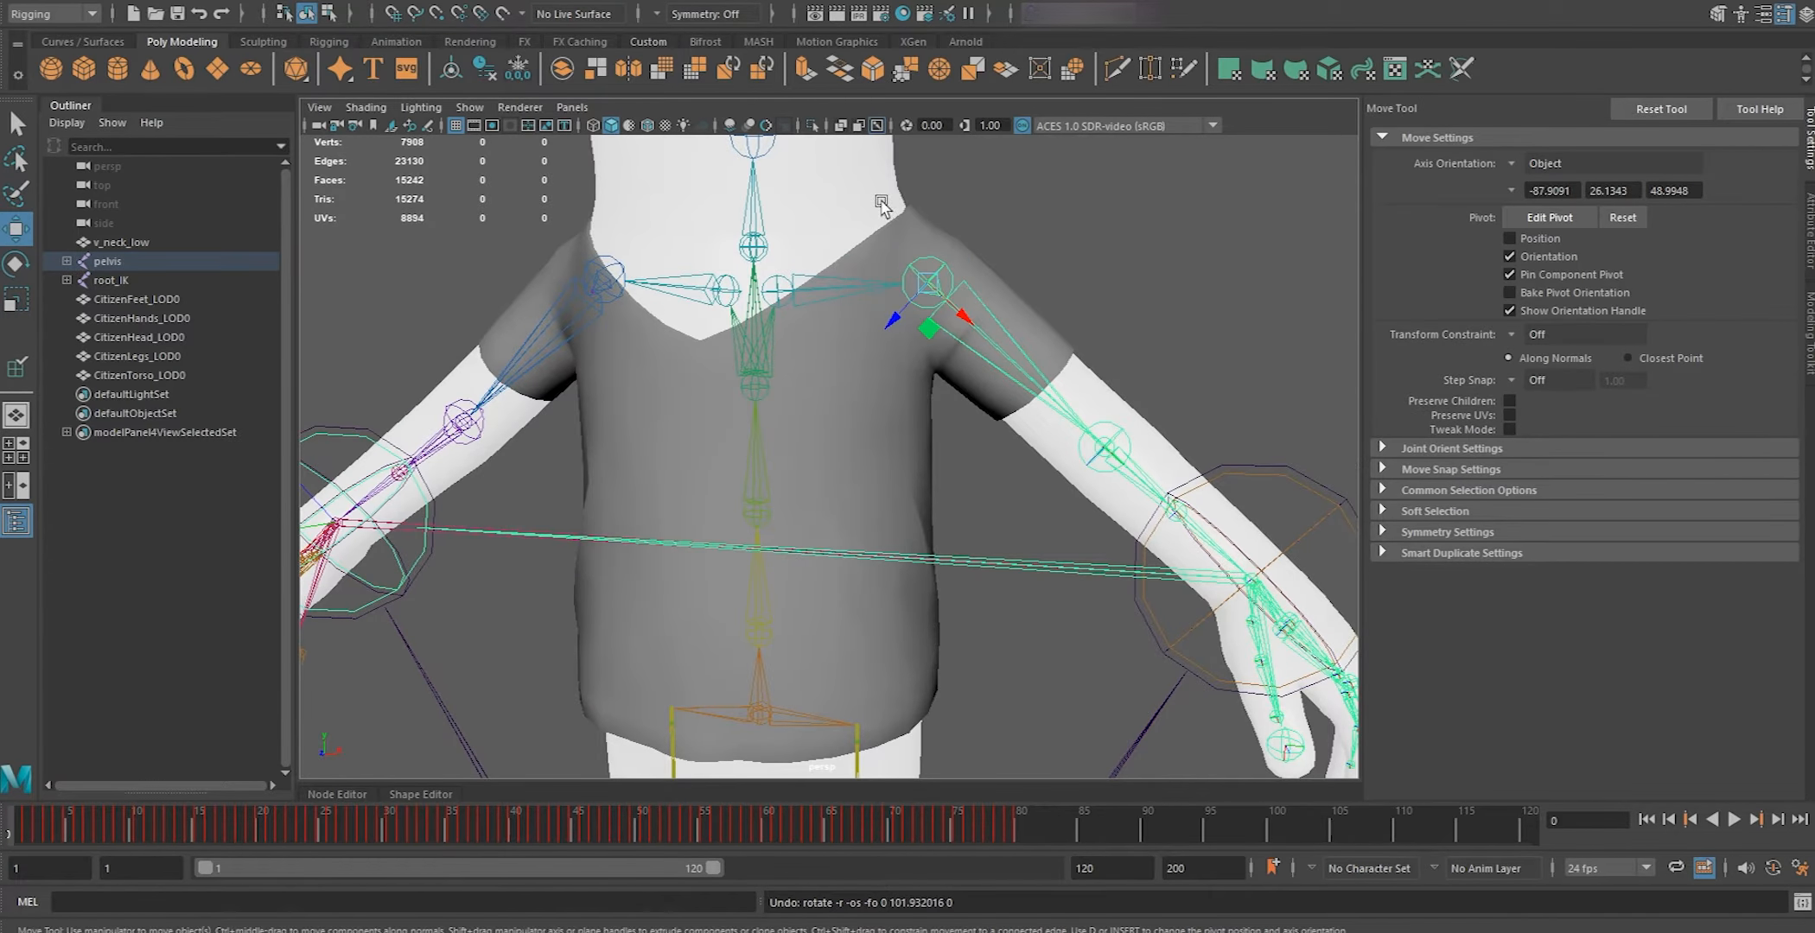
click(1081, 386)
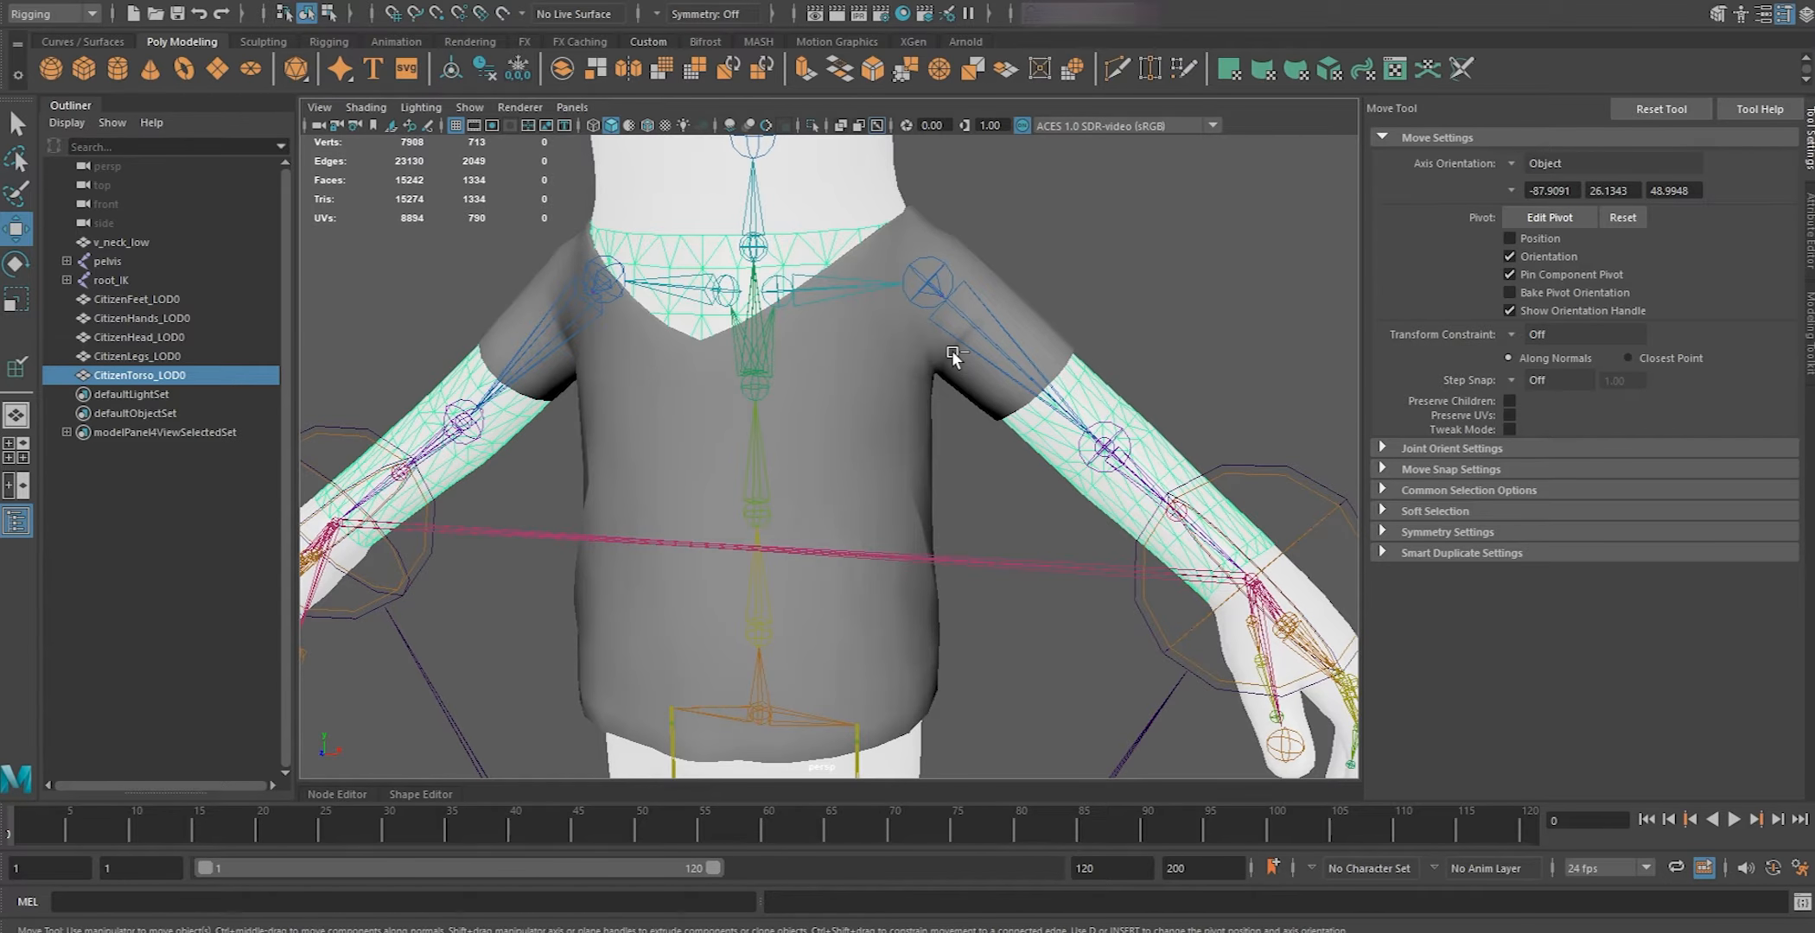
shift+click(883, 337)
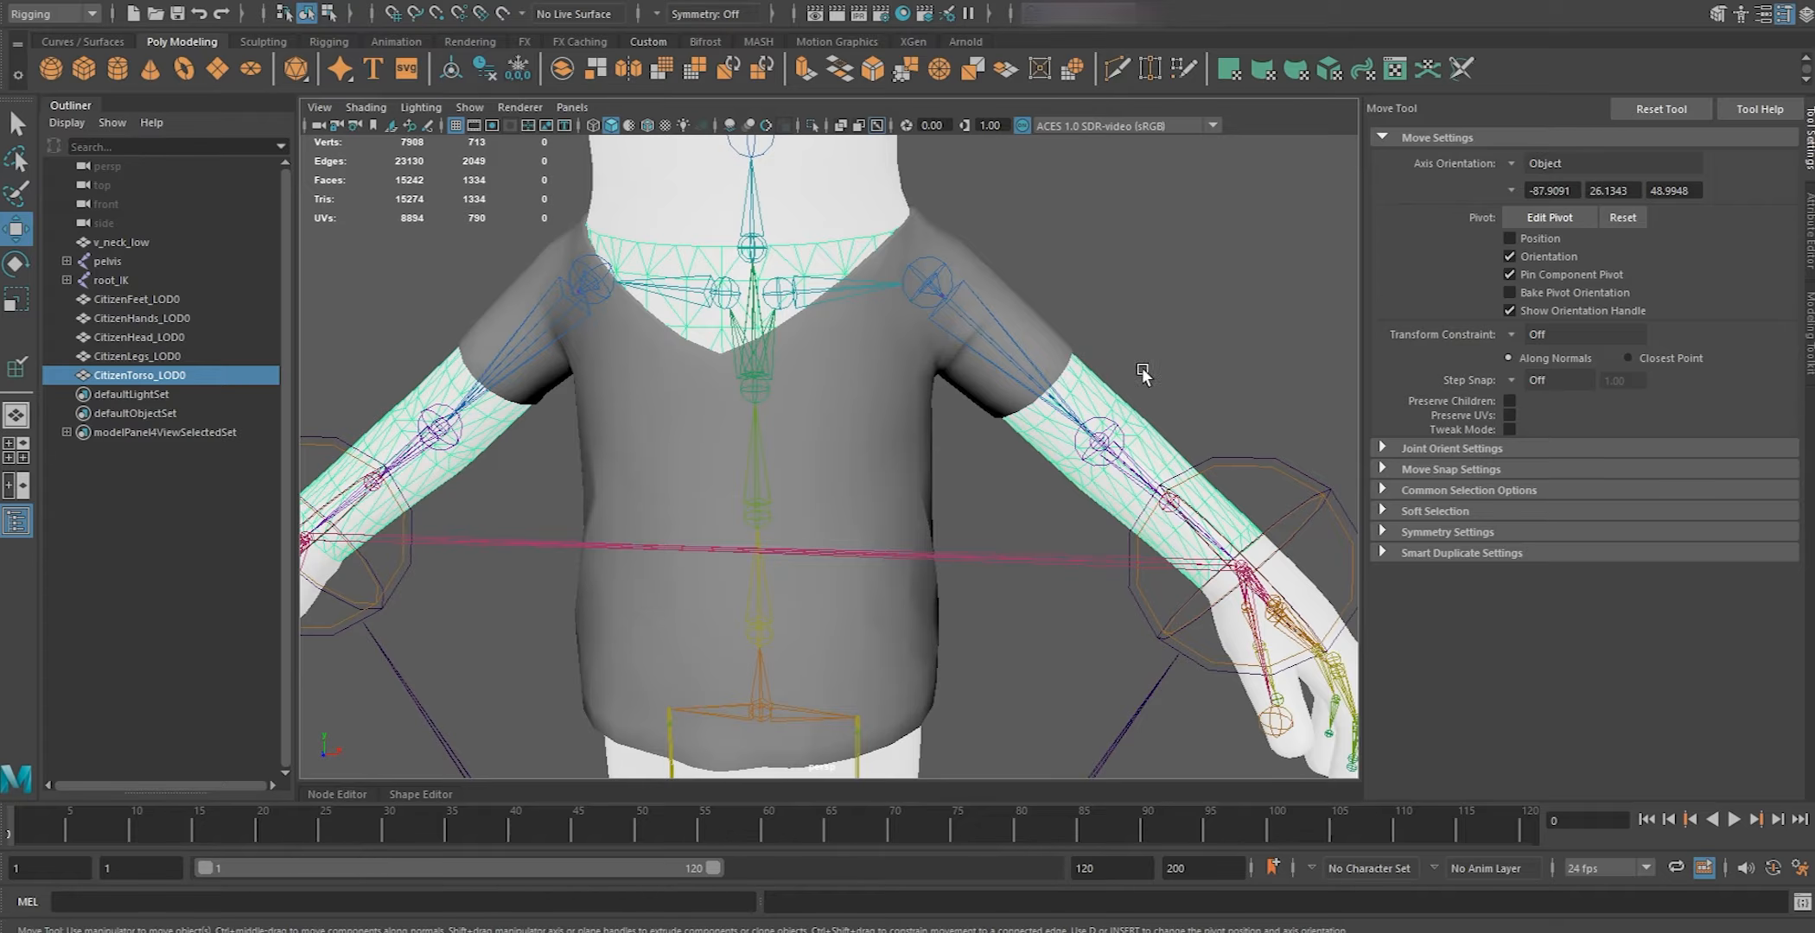
shift+click(880, 467)
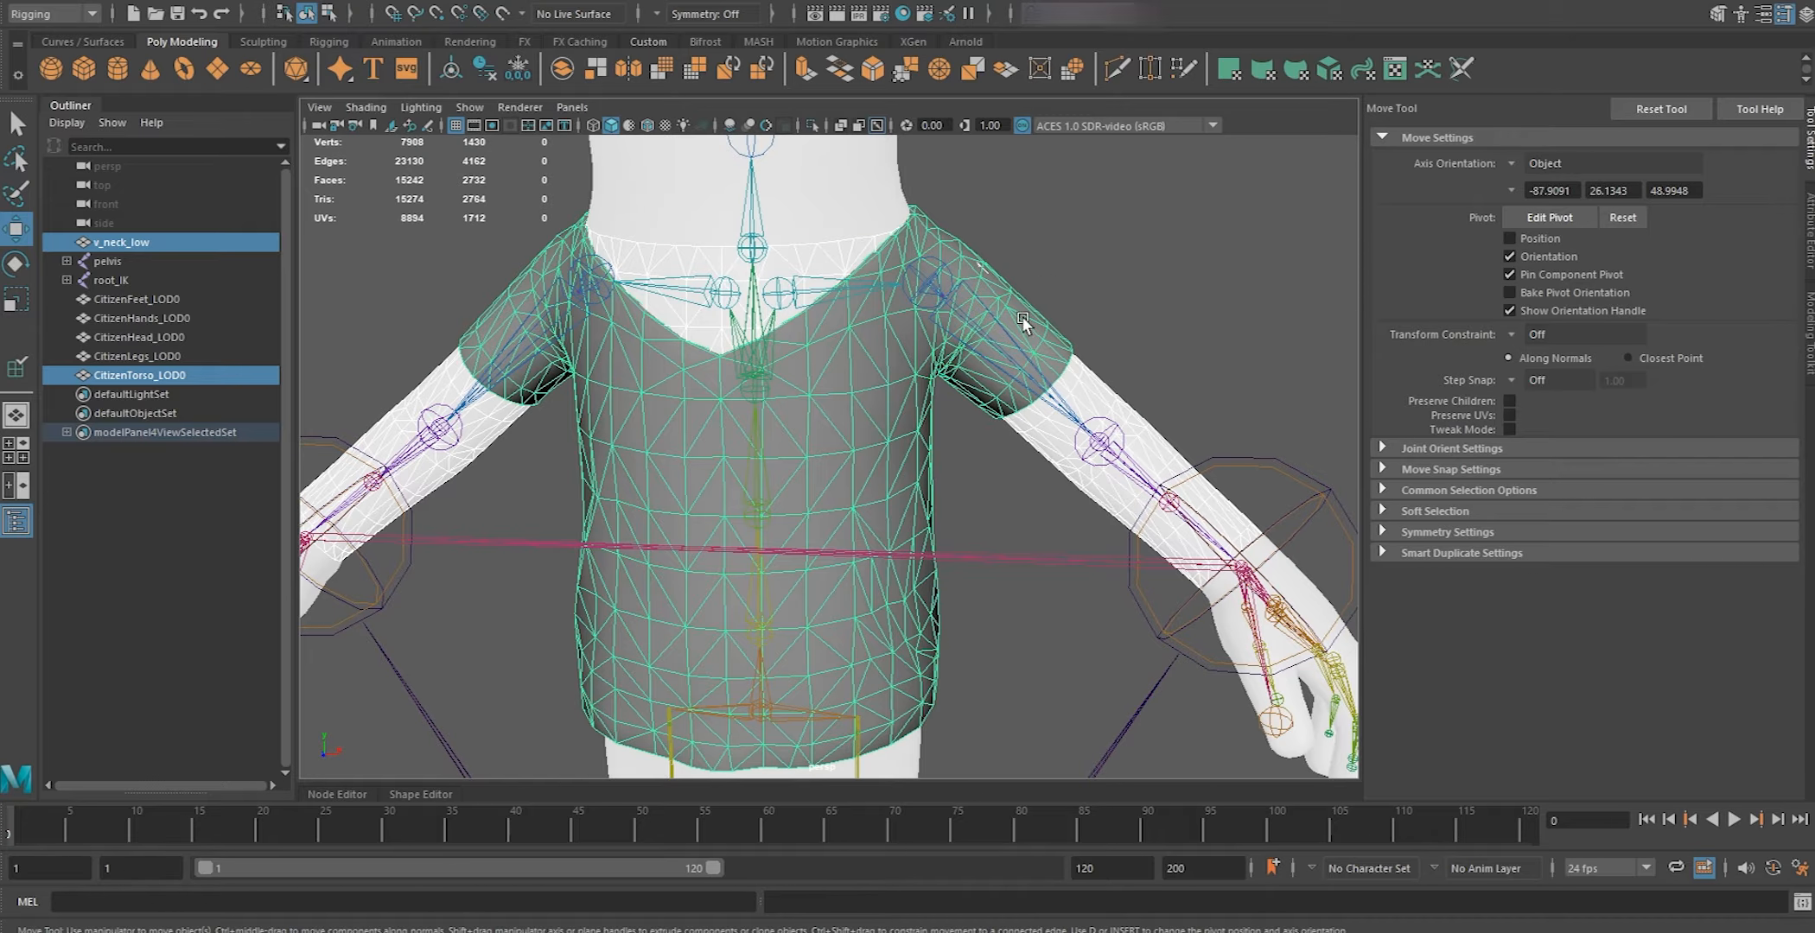
Check the Copy Skin Weights options for Closest component and Closest bone, and copy the torso's skin weights onto the shirt
click(385, 3)
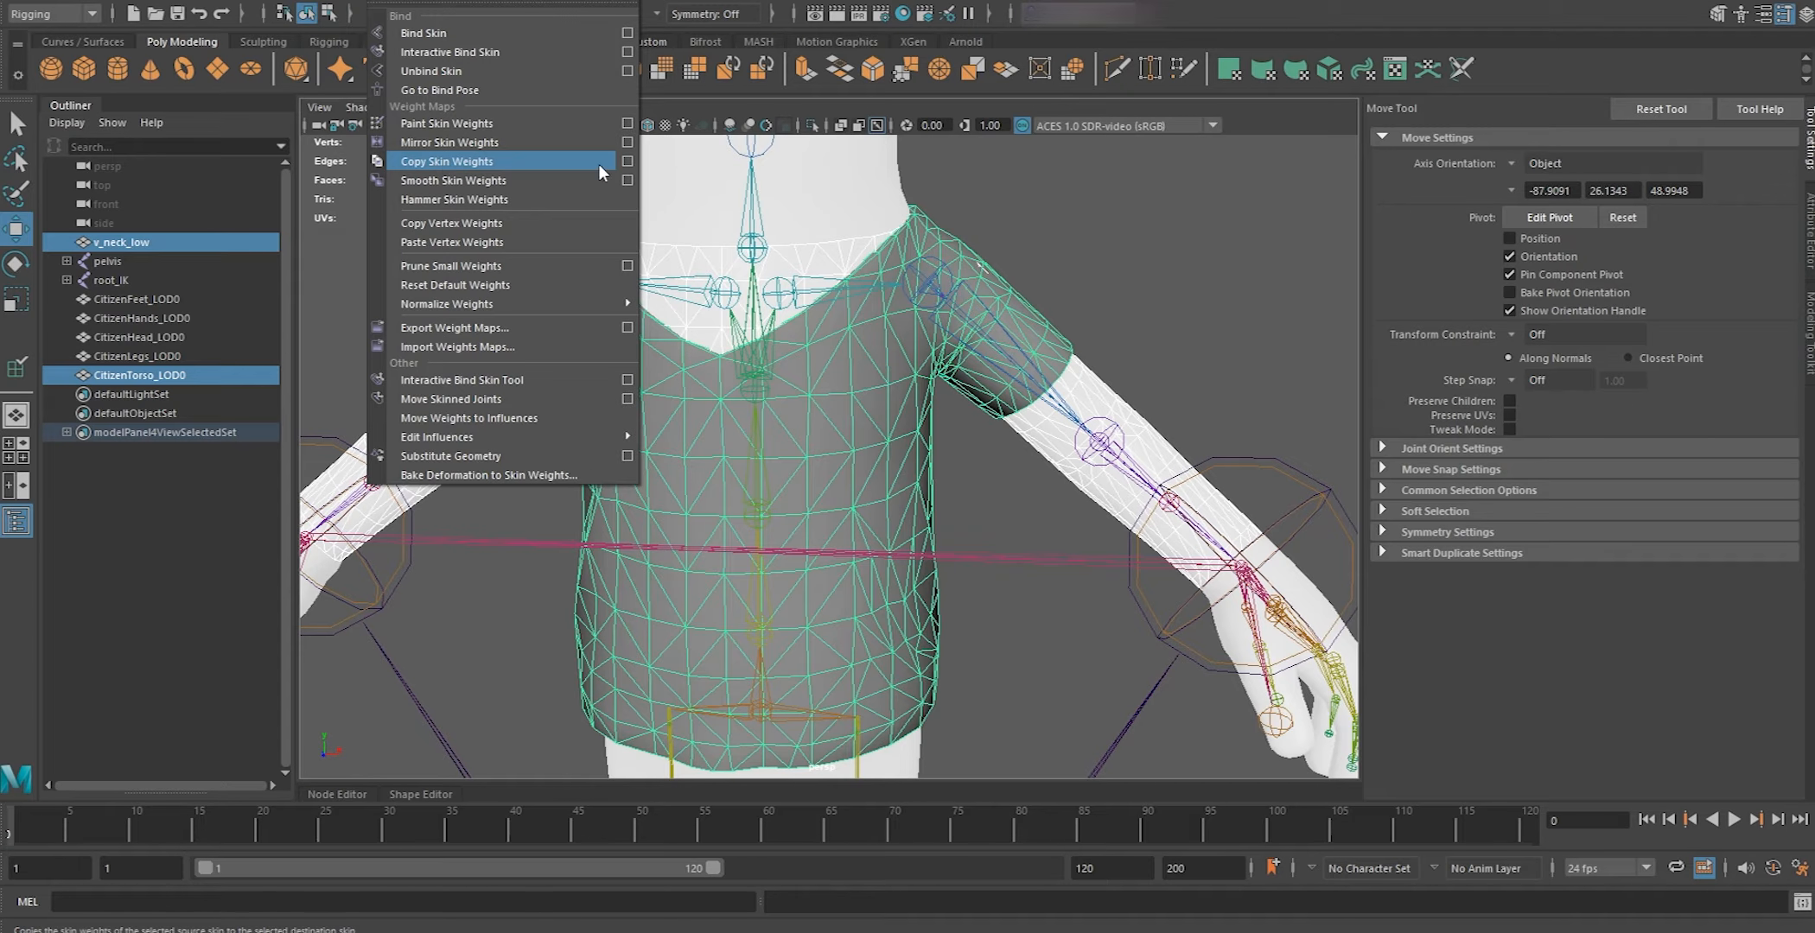
click(627, 161)
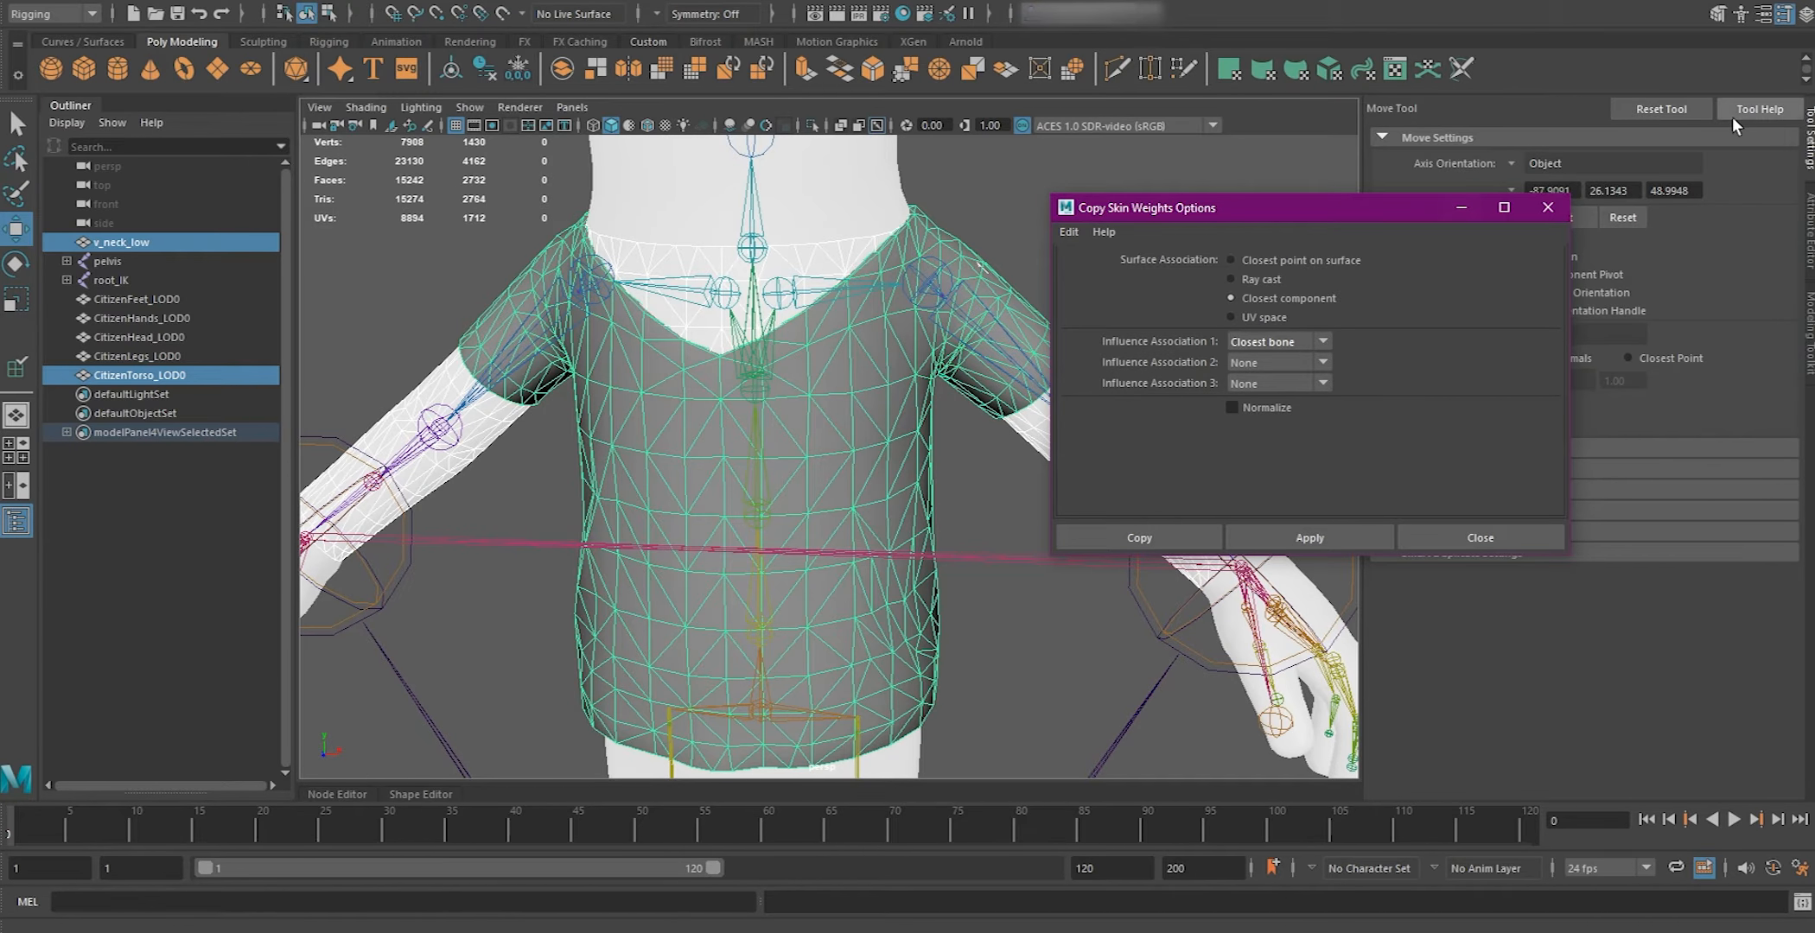
click(1548, 208)
click(381, 3)
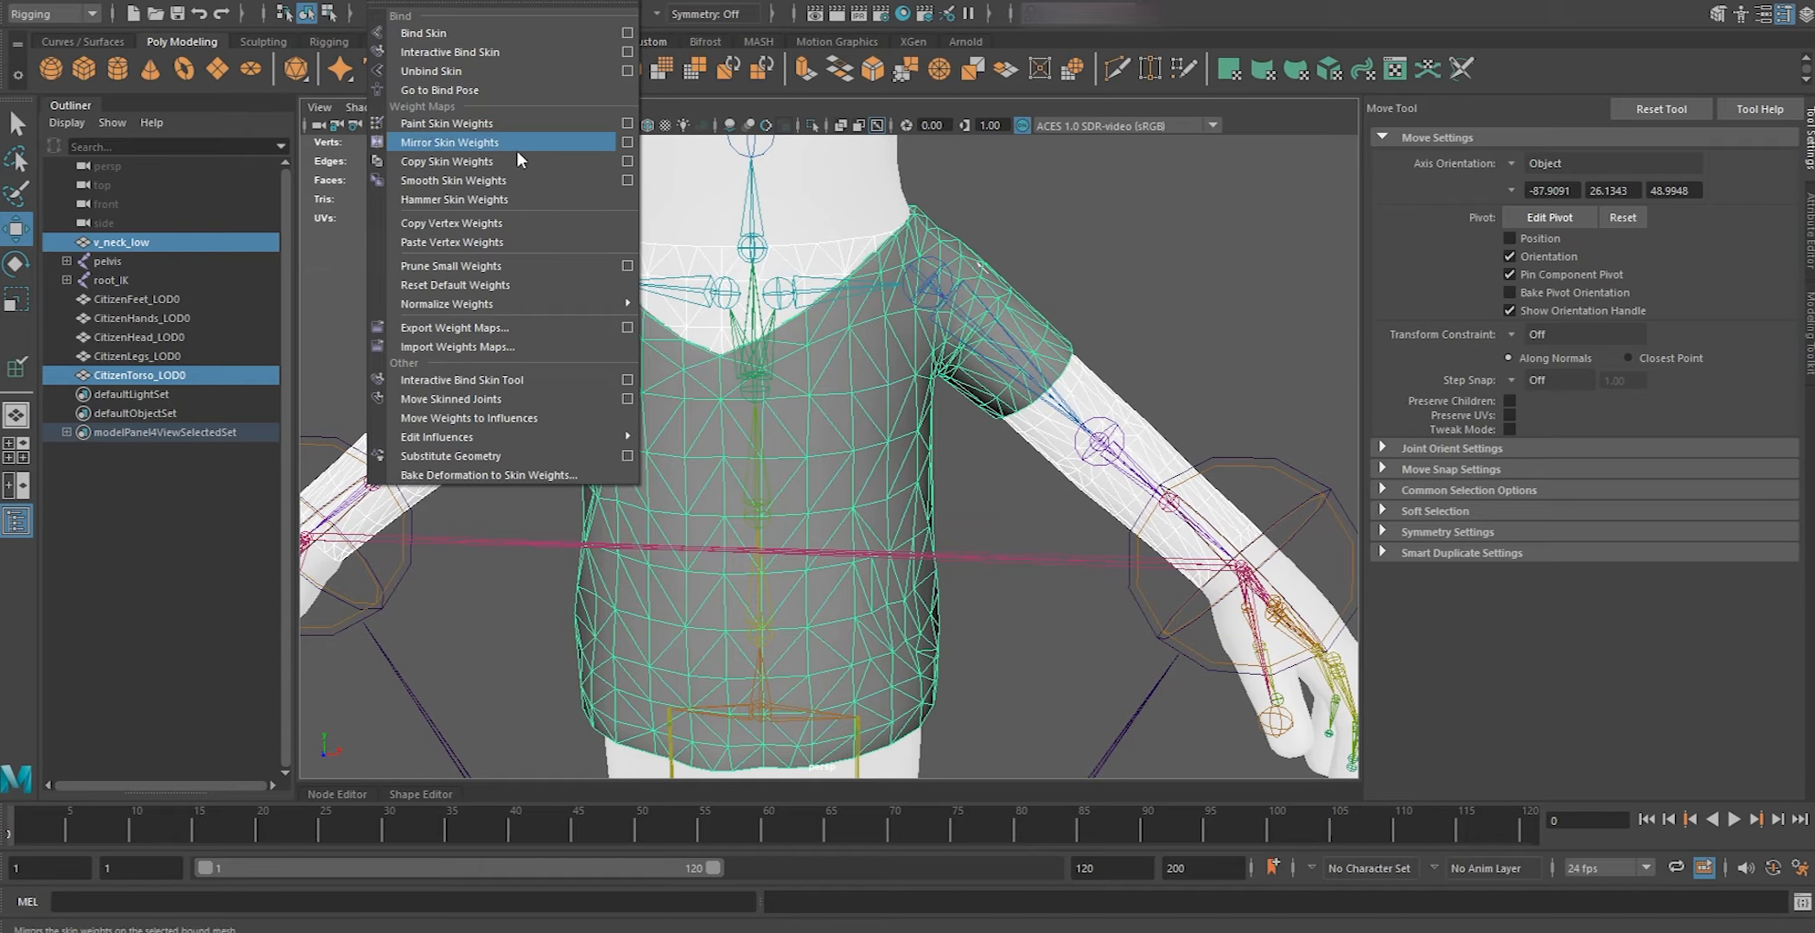
click(477, 161)
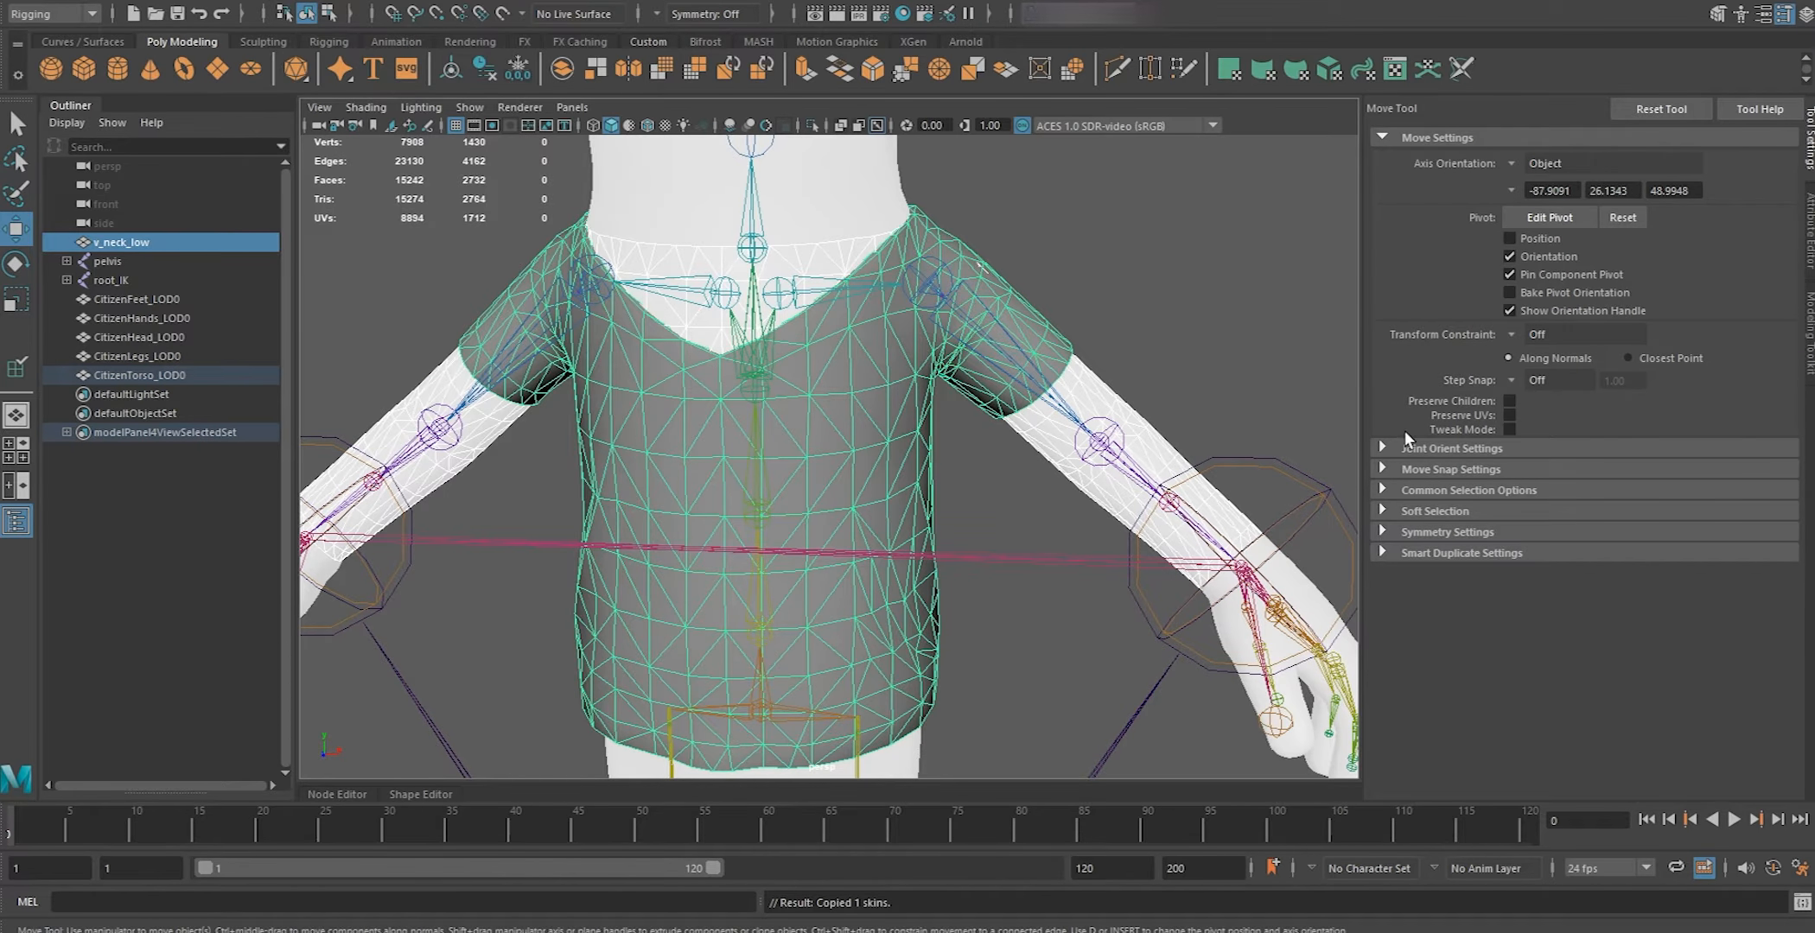
Rotate the character's left upper-arm joint to test the shirt's copied weights
click(929, 283)
key(e)
drag(965, 281, 890, 151)
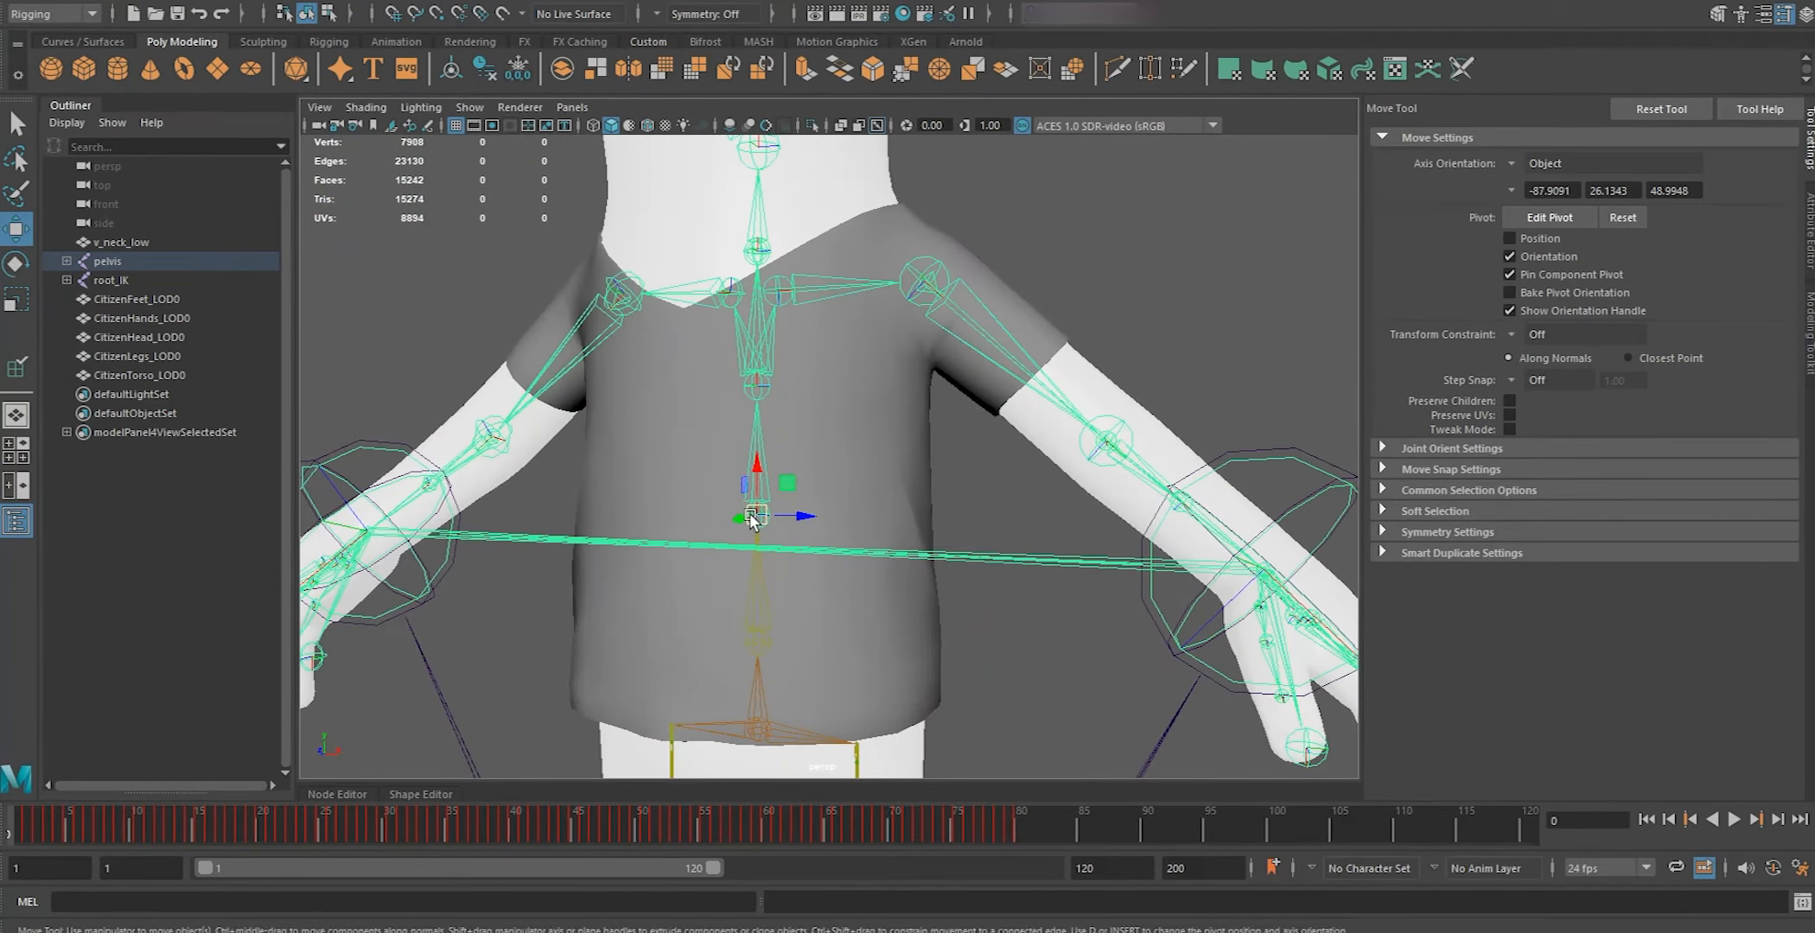
Bend the character sideways at the middle spine joint to test the shirt's deformation, and undo the test rotations
key(e)
drag(759, 505, 1193, 748)
key(ctrl+z)
key(ctrl+z)
key(ctrl+z)
key(ctrl+z)
key(ctrl+z)
key(ctrl+z)
key(ctrl+z)
key(ctrl+z)
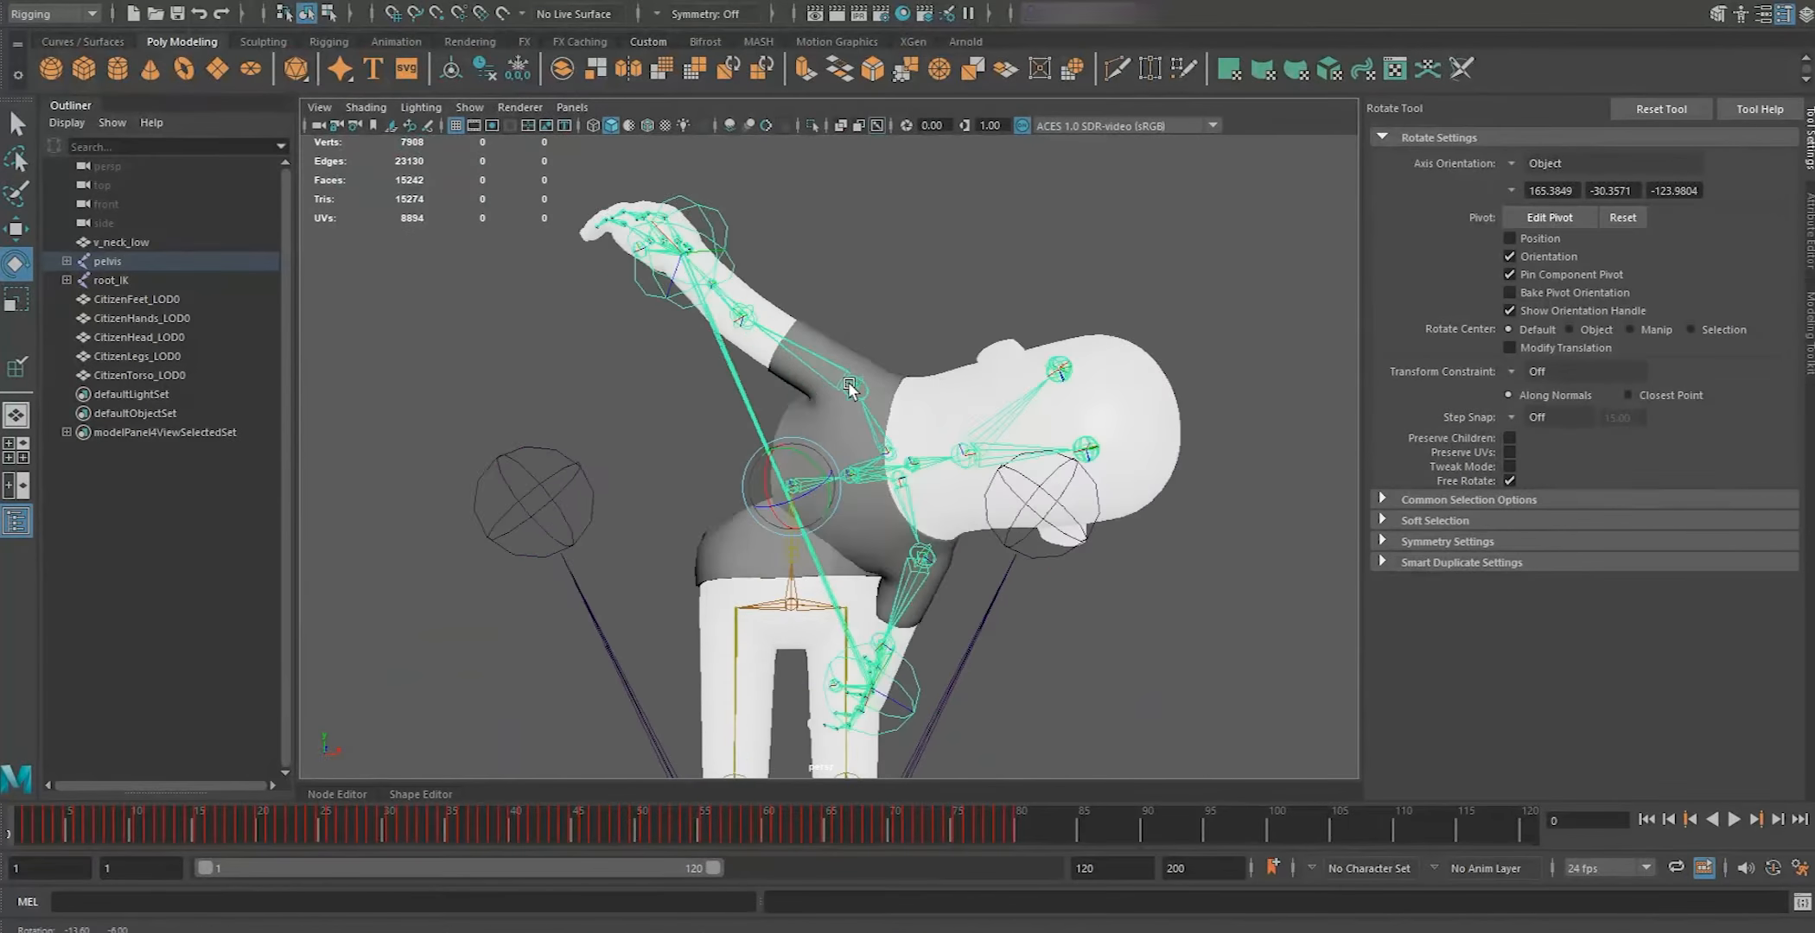
Raise the character's right arm by rotating its upper-arm joint
drag(790, 471, 835, 460)
drag(831, 468, 819, 405)
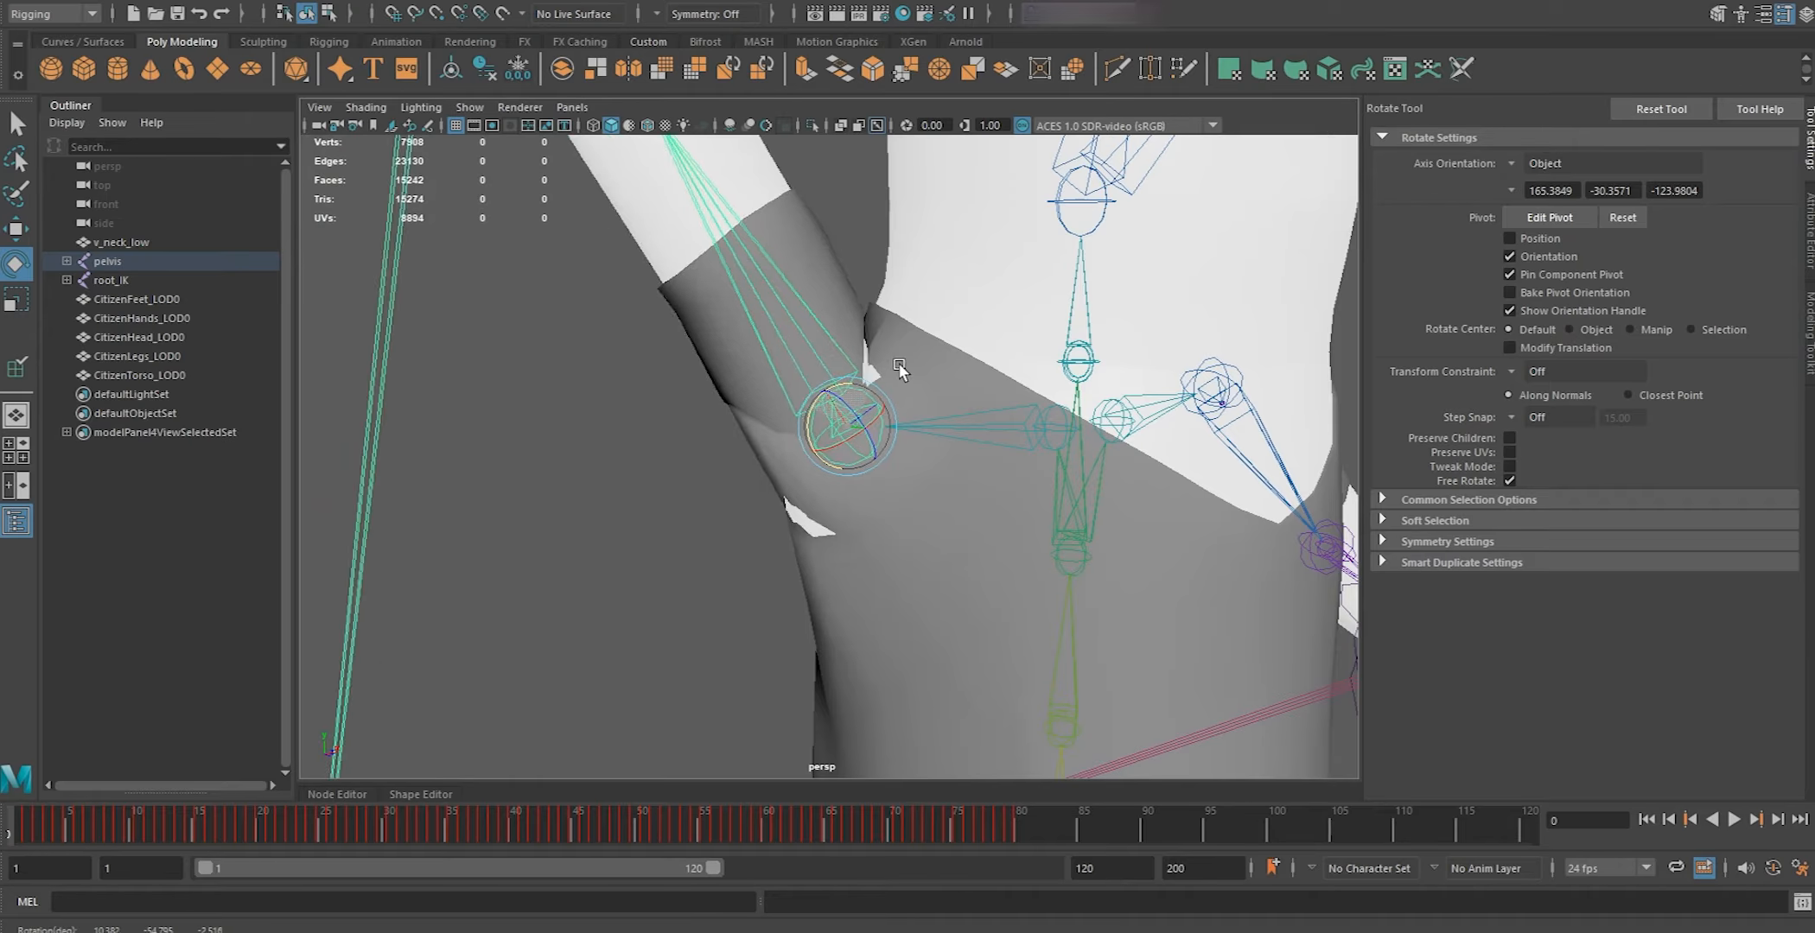
scroll(835, 385, down, 4)
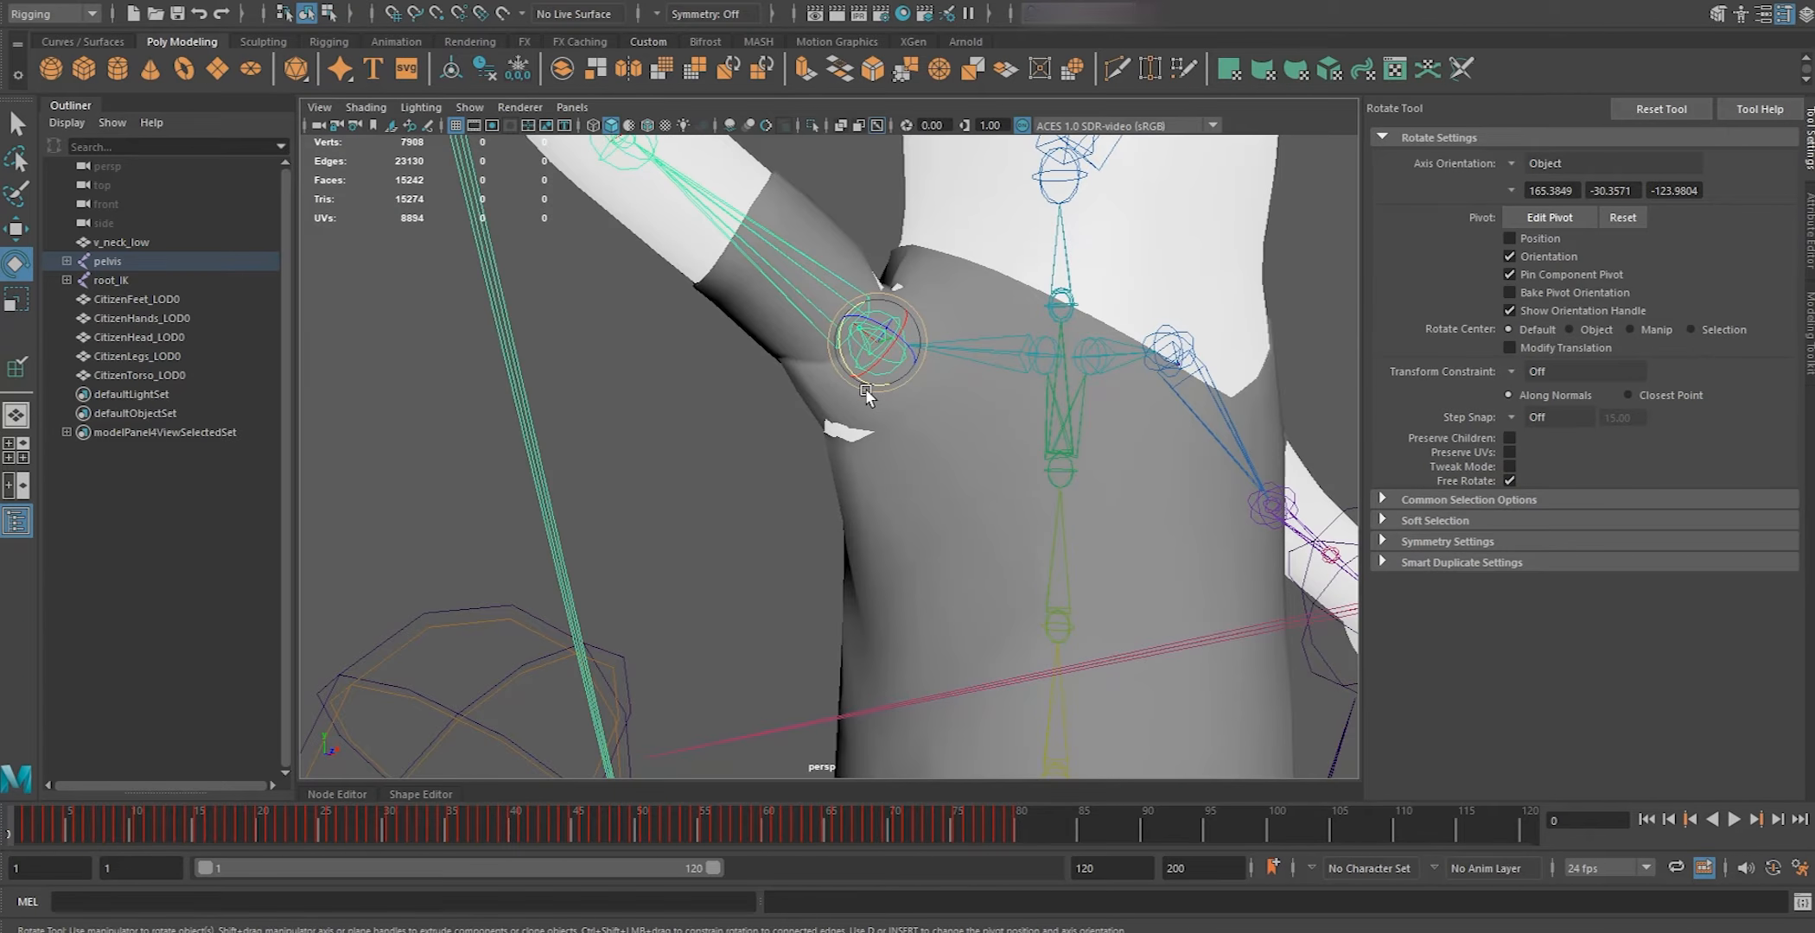
Examine the shirt's shoulder and armpit areas around the raised right arm for body clipping, and select the shirt mesh
alt+middle_drag(870, 387, 592, 353)
alt+drag(594, 353, 663, 381)
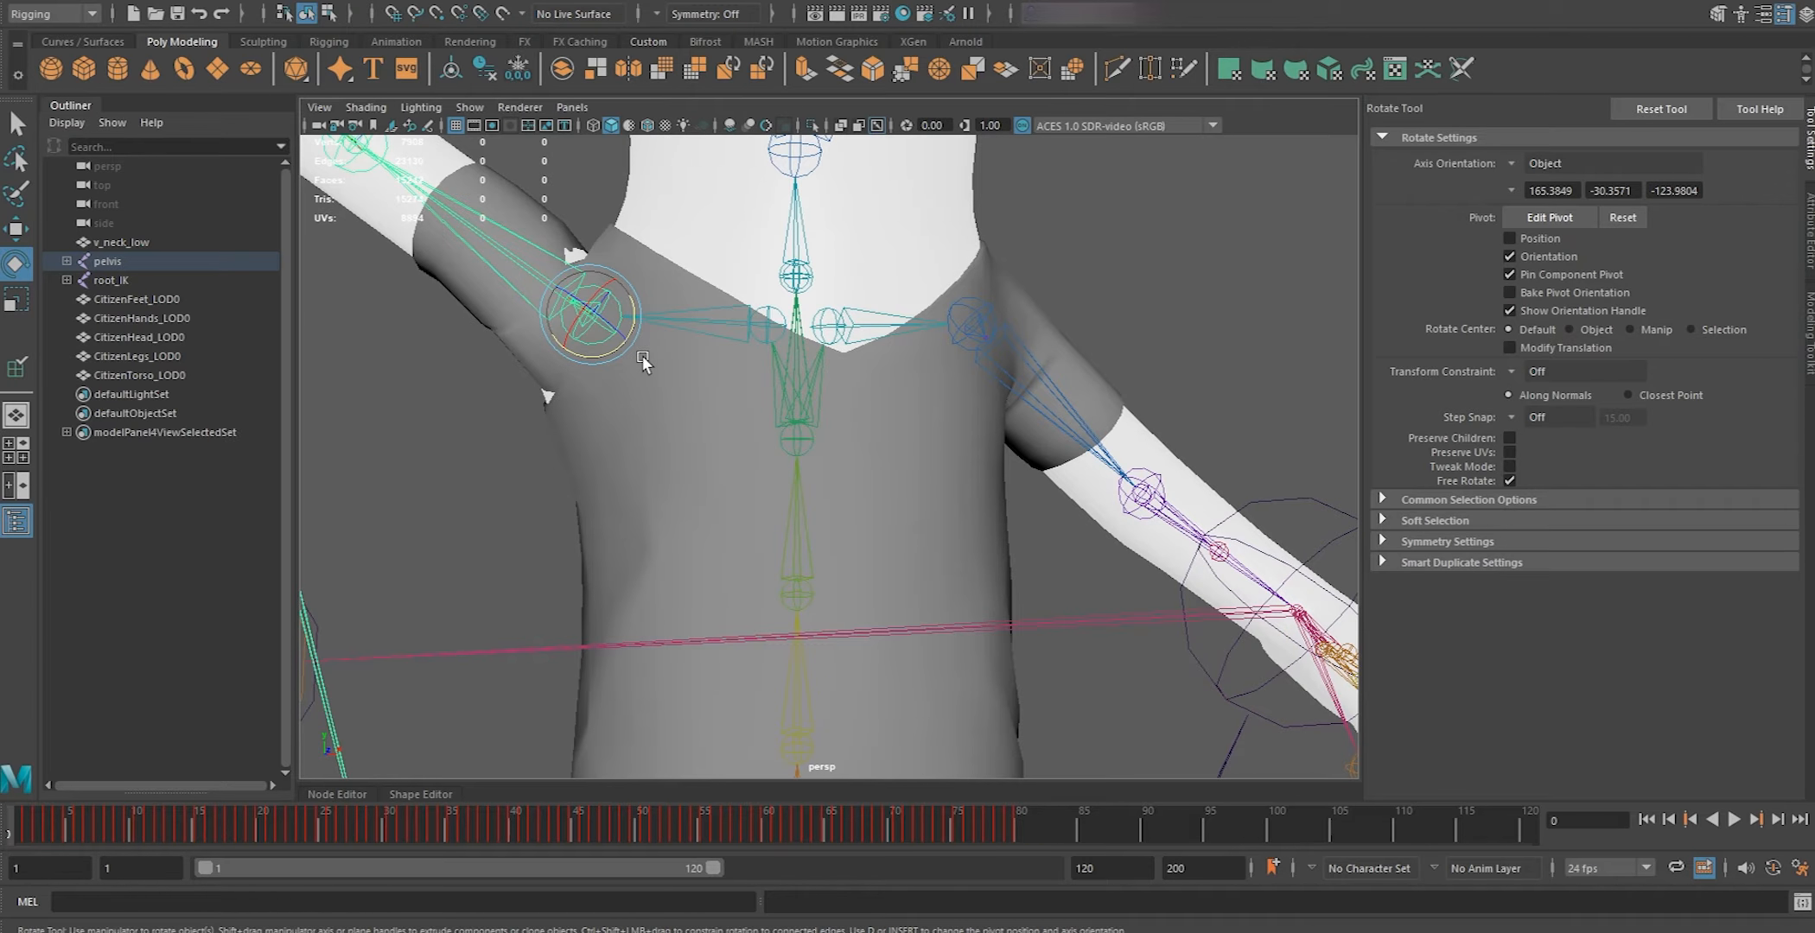
alt+drag(642, 356, 548, 391)
alt+middle_drag(548, 391, 603, 412)
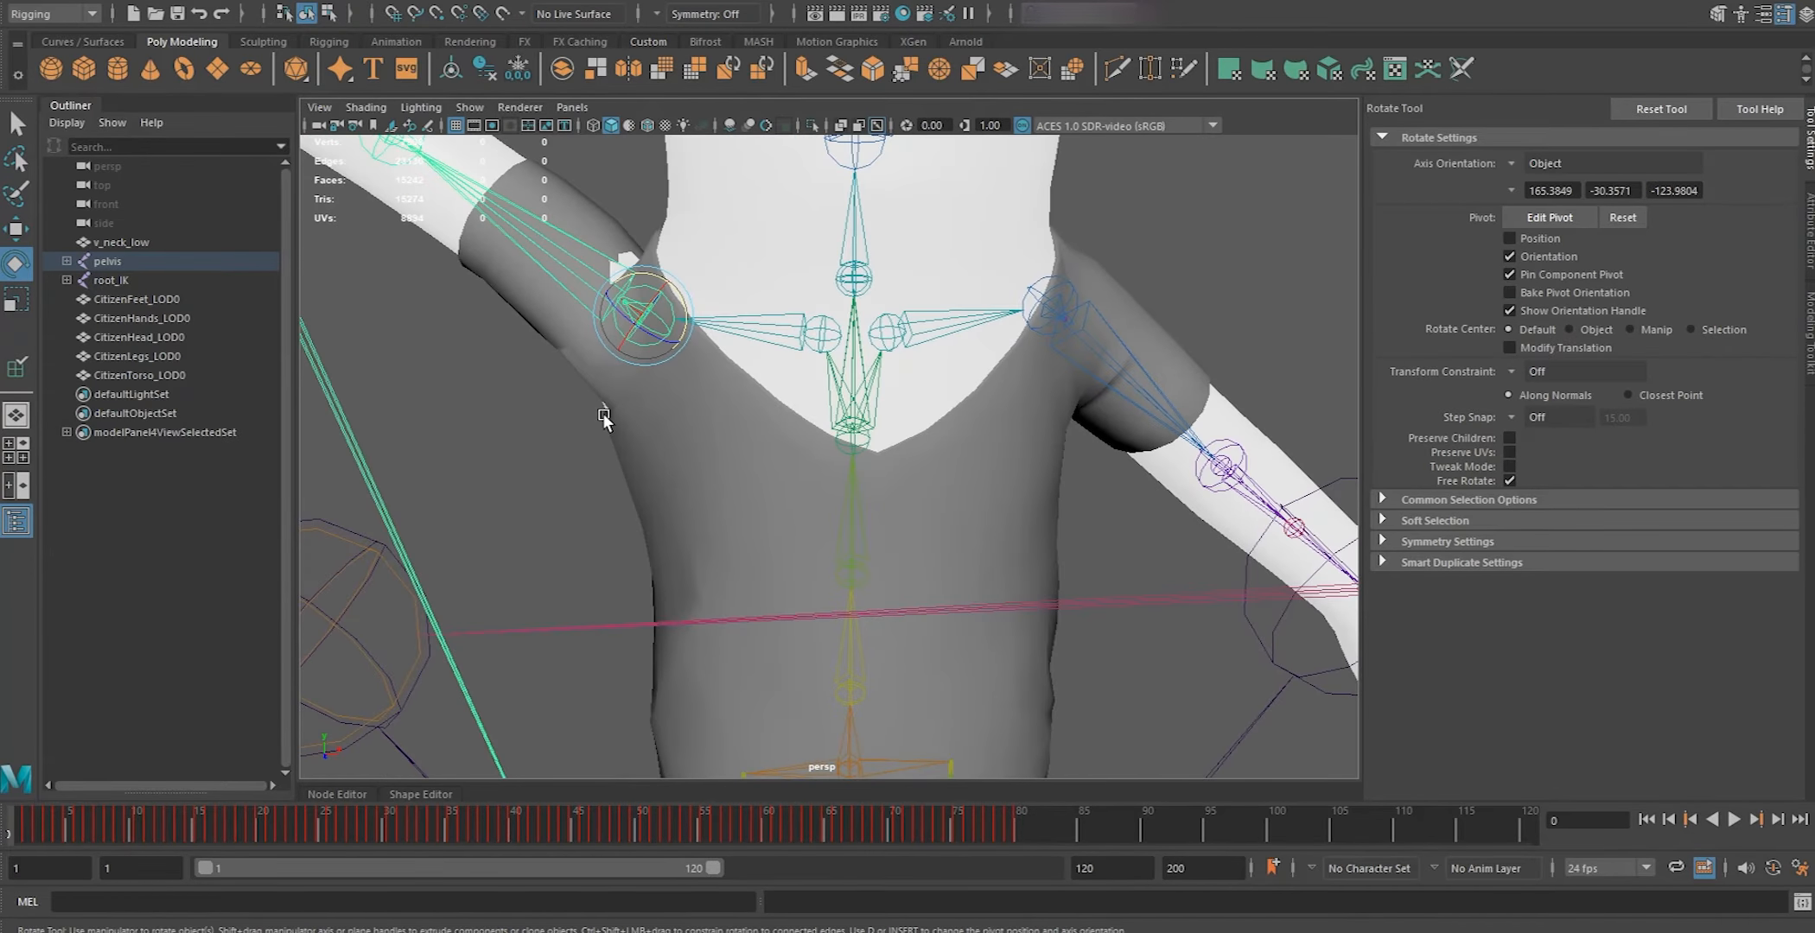
alt+drag(603, 412, 623, 403)
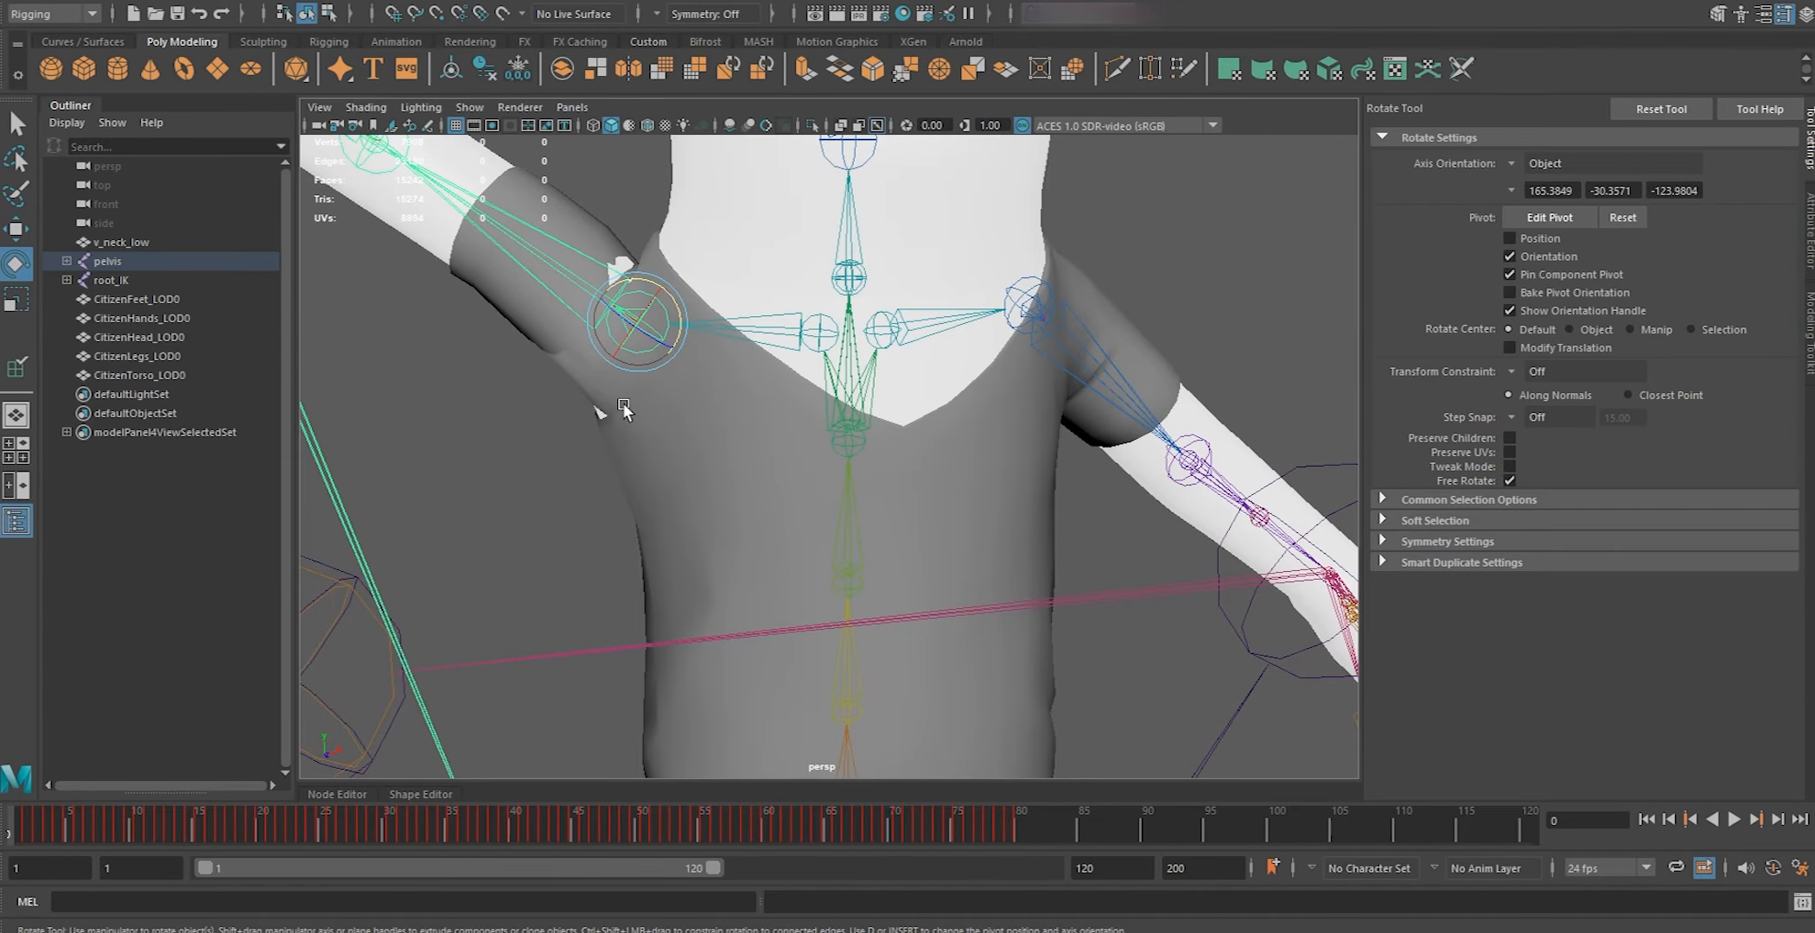
alt+drag(589, 329, 752, 357)
alt+middle_drag(753, 357, 856, 349)
click(860, 253)
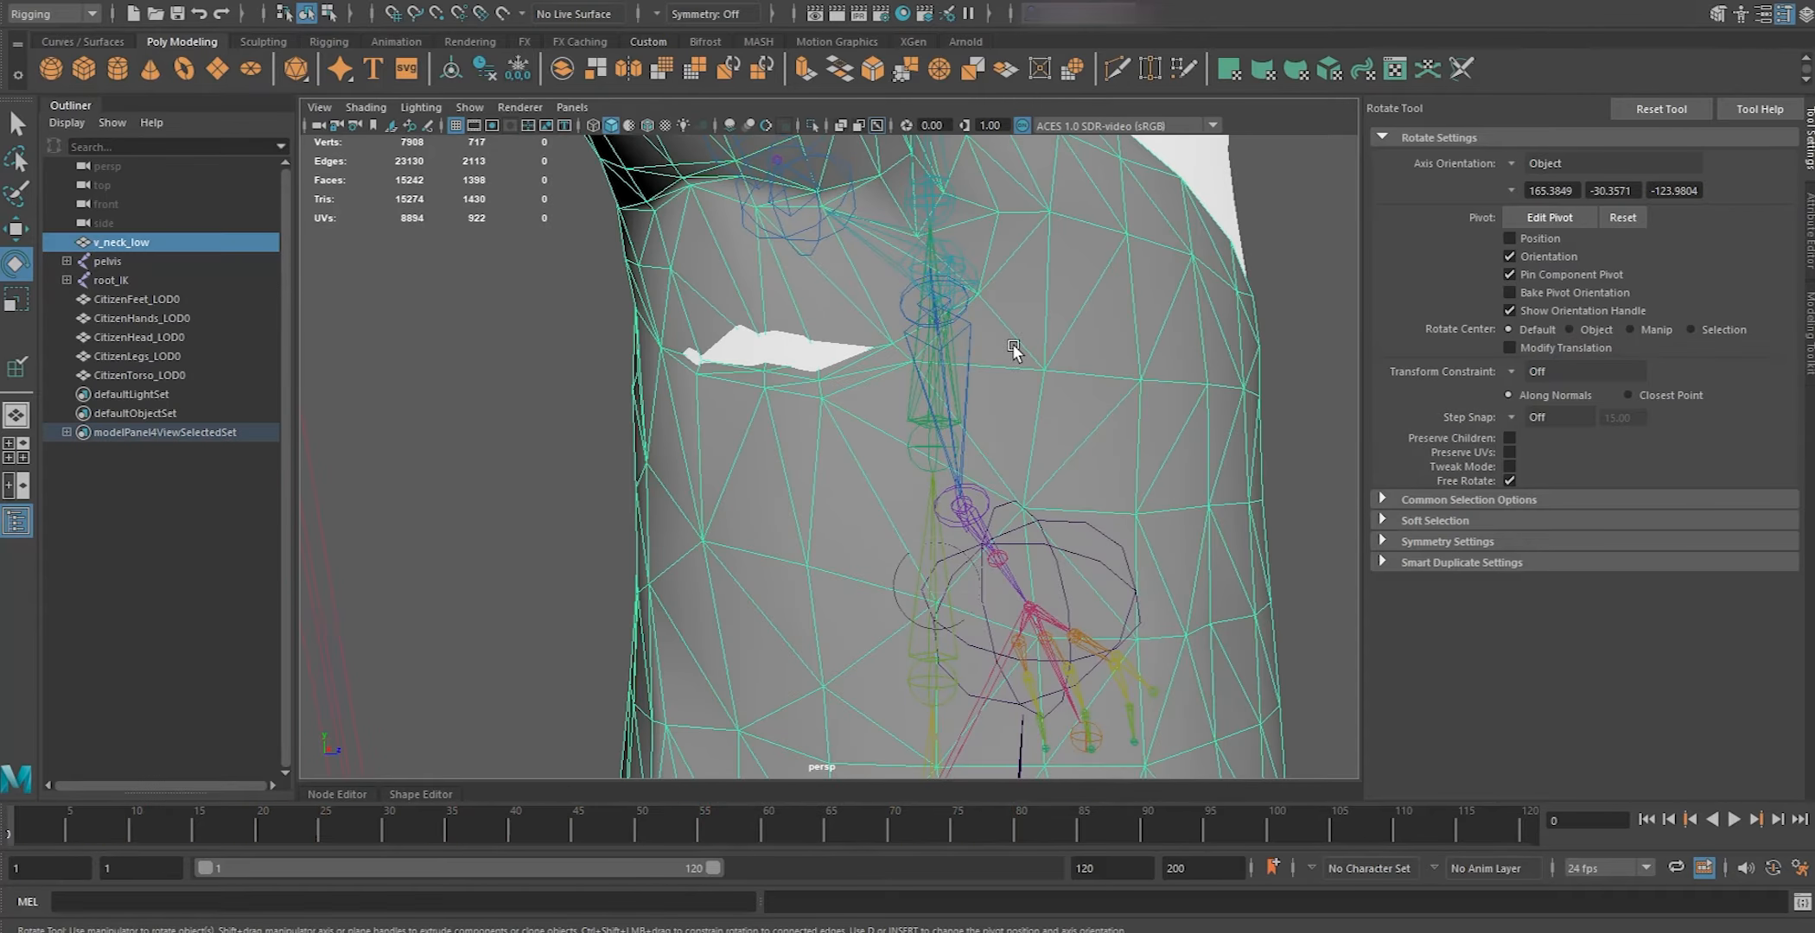
Start Paint Skin Weights on the shirt, step through its clavicle_R and spine influences, and choose spine_2
key(w)
click(380, 3)
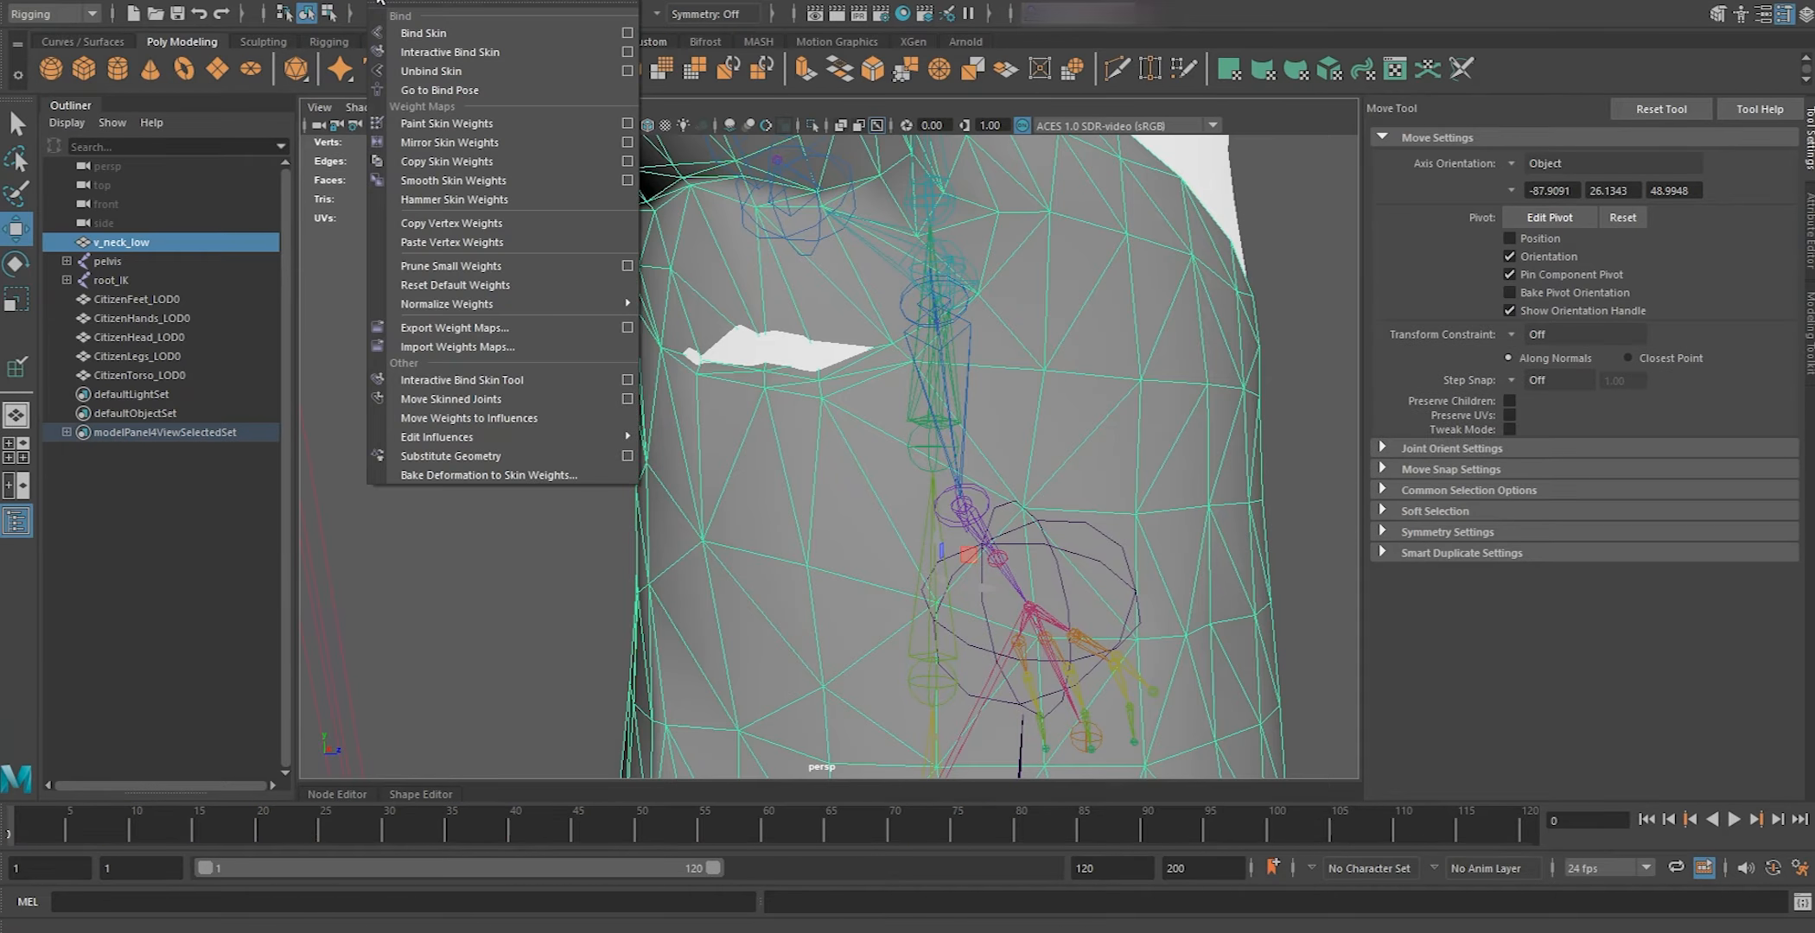
click(460, 128)
click(1510, 311)
scroll(1520, 330, down, 3)
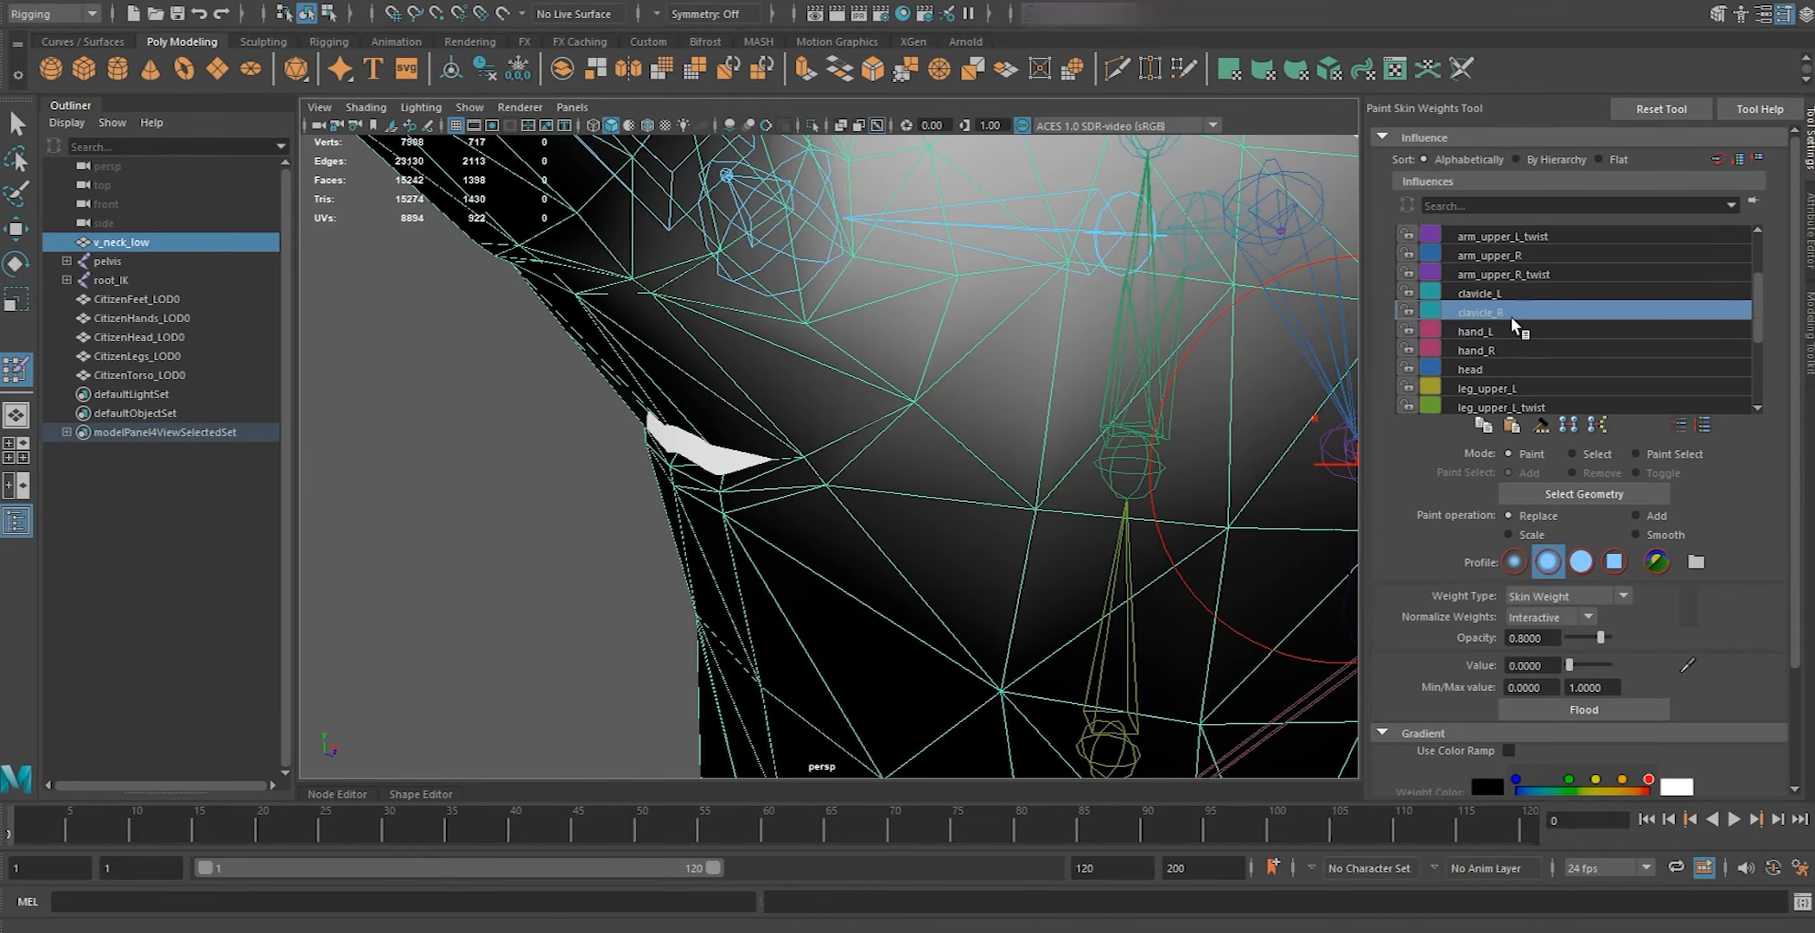
scroll(1522, 330, down, 1)
click(1505, 368)
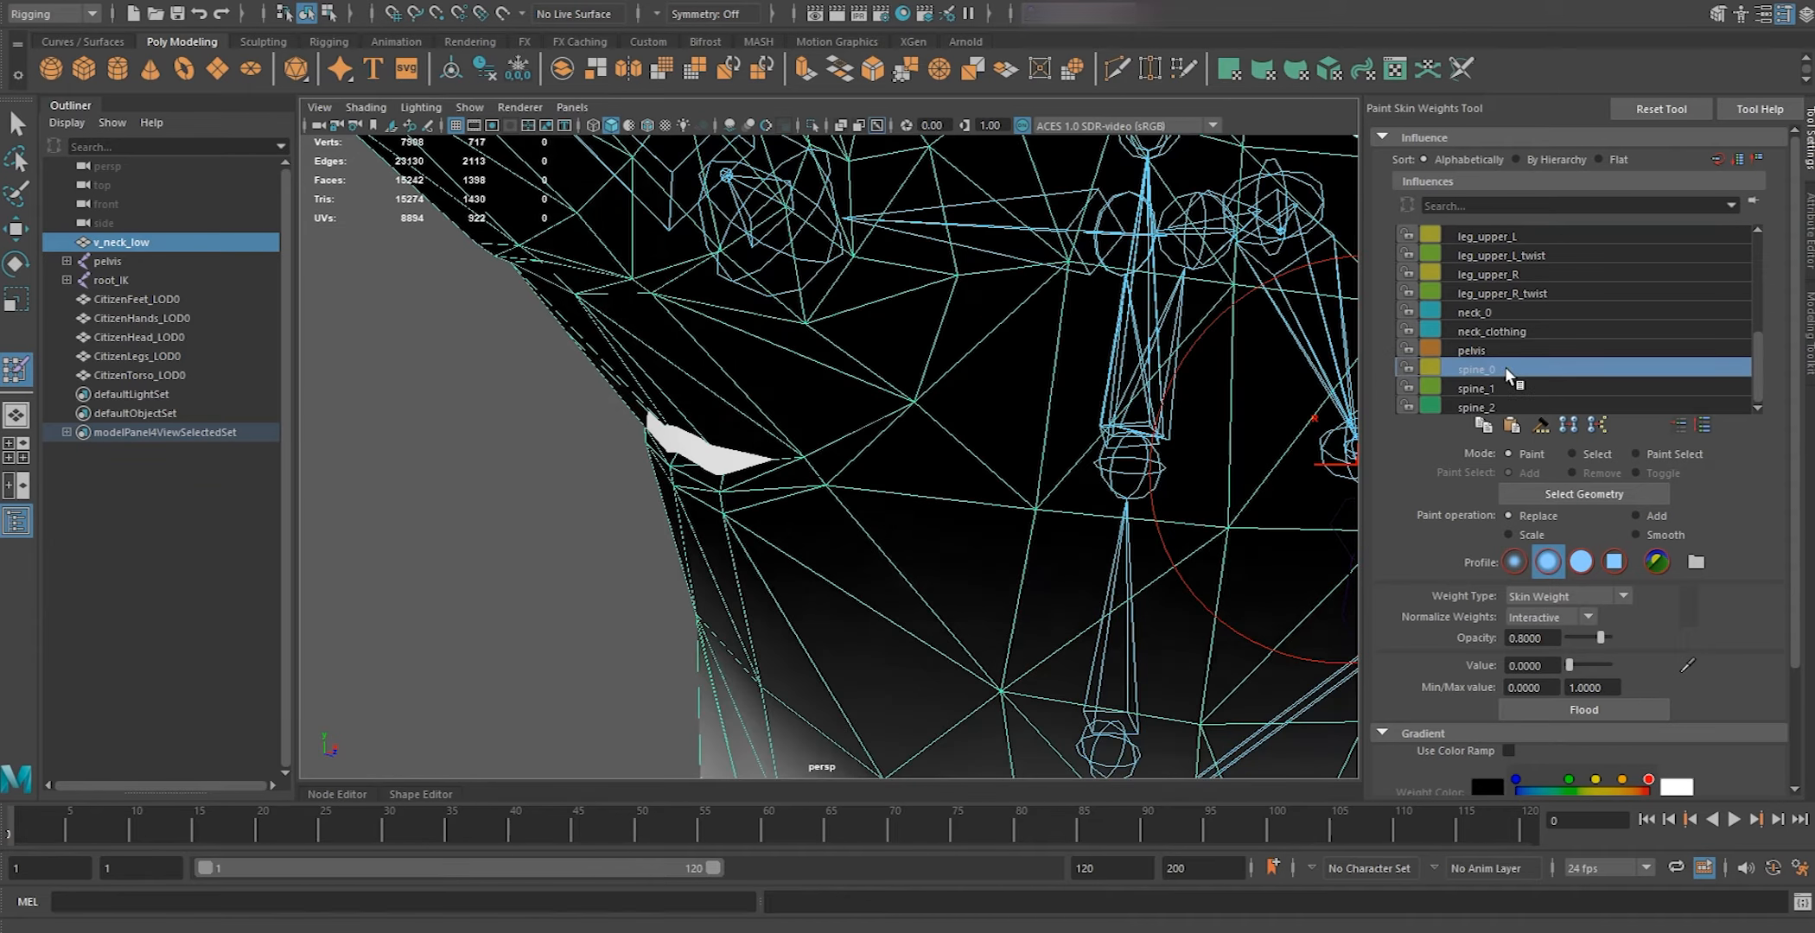
click(1502, 387)
click(1506, 405)
Reduce the shirt's spine_2 weight around the raised right armpit with Replace at value 0 and opacity 0.275
alt+drag(1227, 404, 1099, 438)
drag(822, 418, 763, 421)
key(ctrl+z)
mouse_move(899, 414)
mouse_down()
mouse_move(730, 417)
mouse_move(1013, 396)
mouse_up()
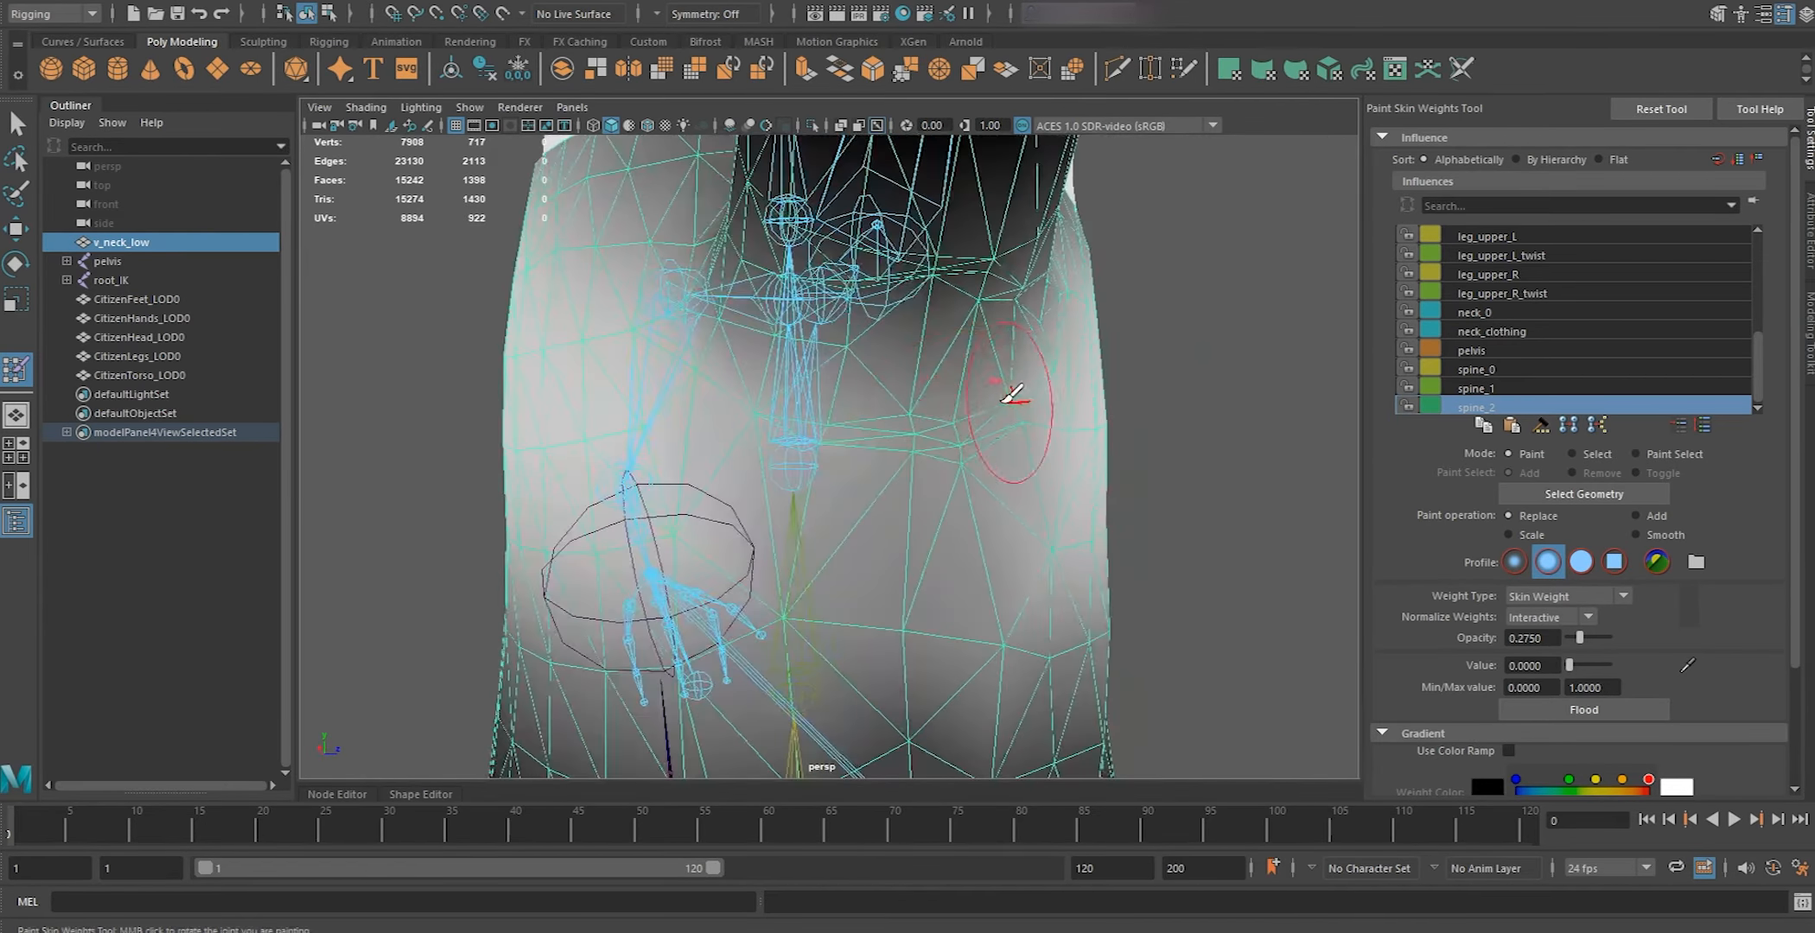
alt+right_drag(742, 402, 1074, 367)
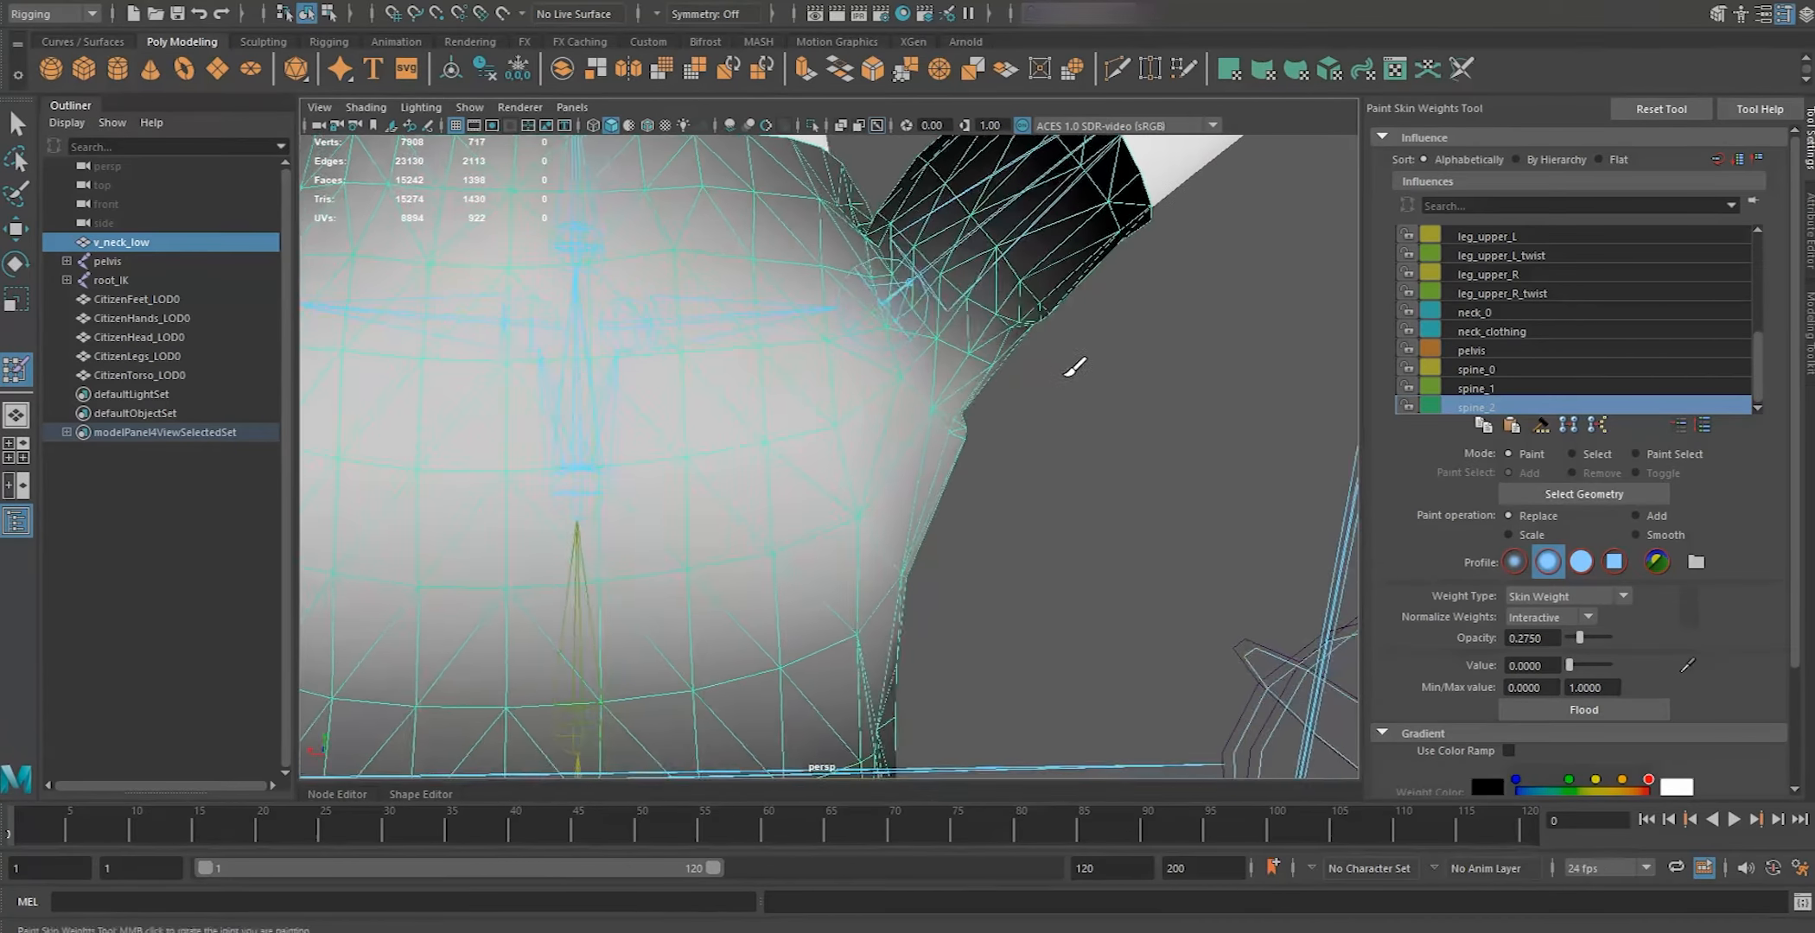
key(w)
mouse_move(1111, 408)
alt+mouse_down()
mouse_move(747, 417)
mouse_move(743, 452)
alt+mouse_up()
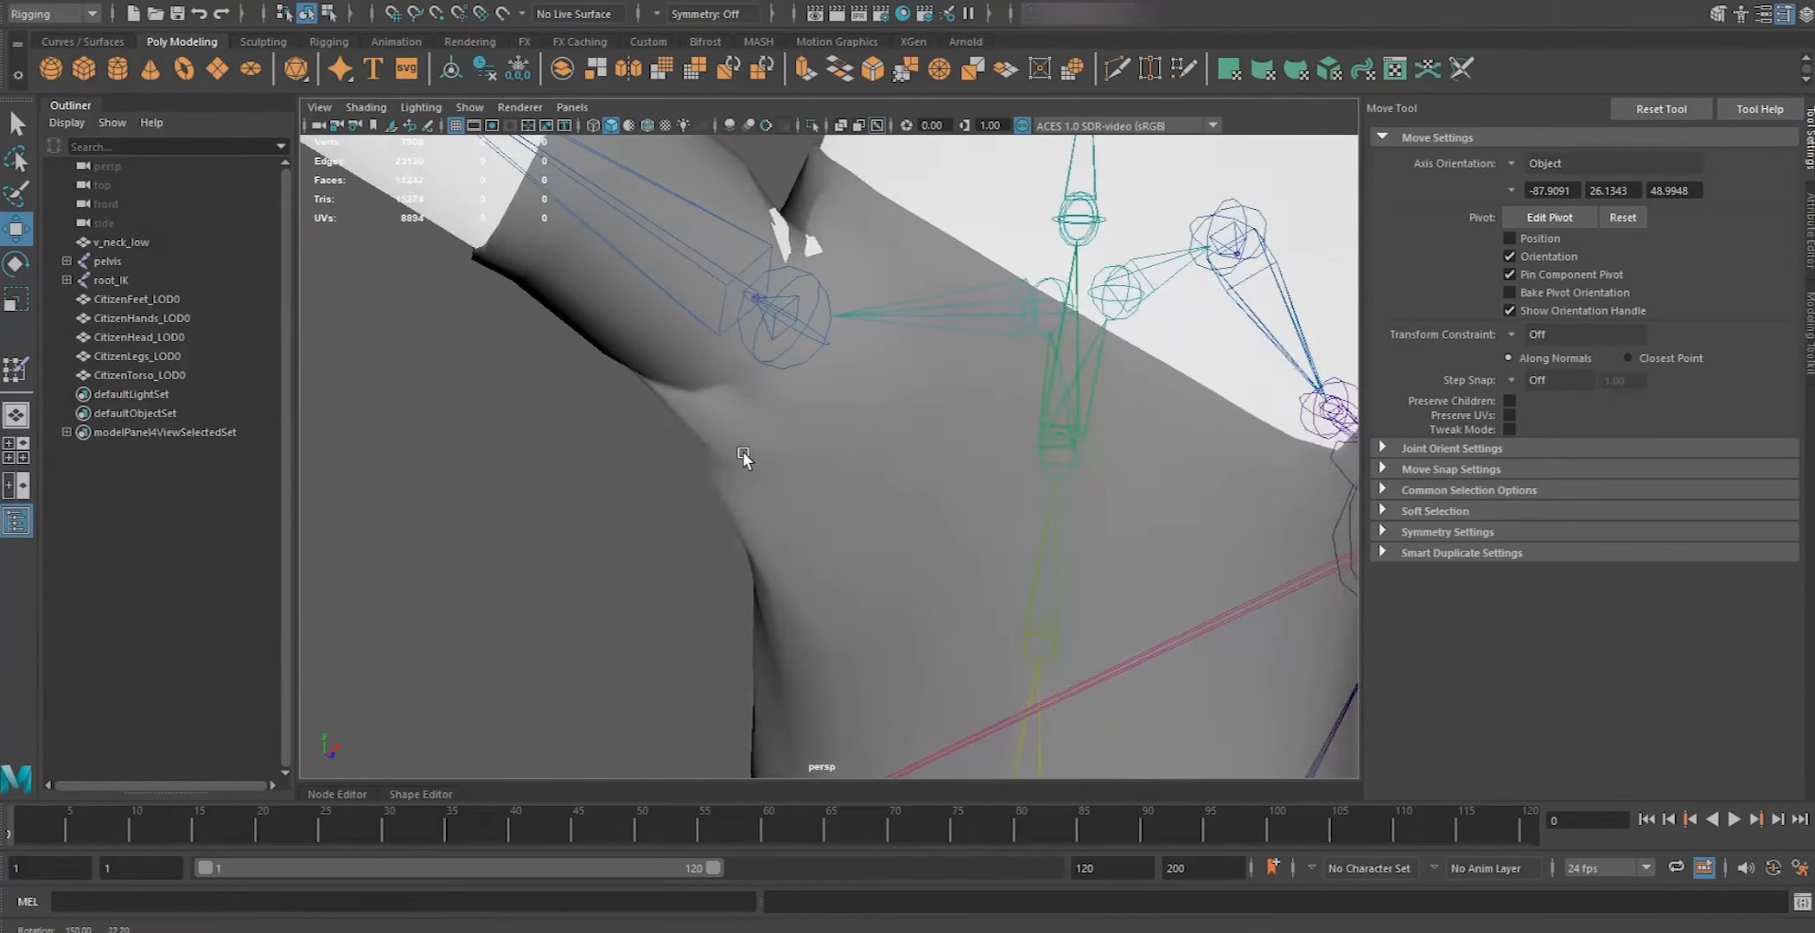
Paint skin weights over the body gaps on the shirt's raised right shoulder with value 1 and opacity 0.075
alt+middle_drag(744, 451, 804, 518)
alt+right_drag(803, 518, 855, 462)
alt+drag(855, 462, 723, 282)
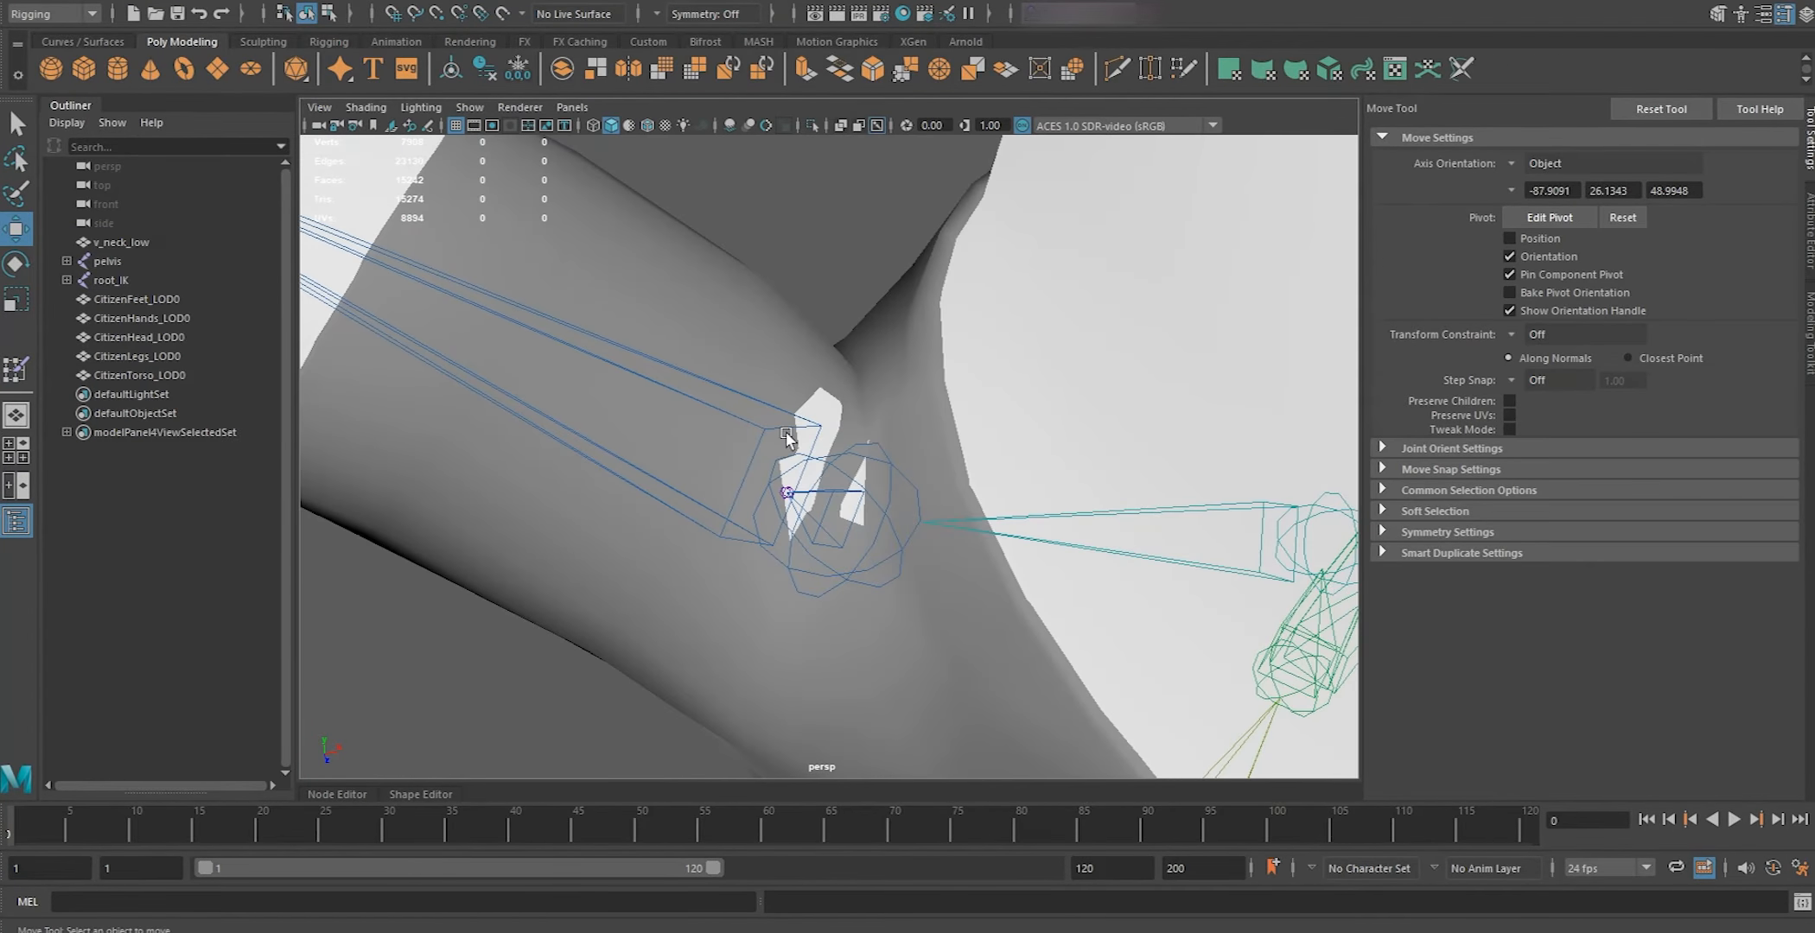
click(780, 361)
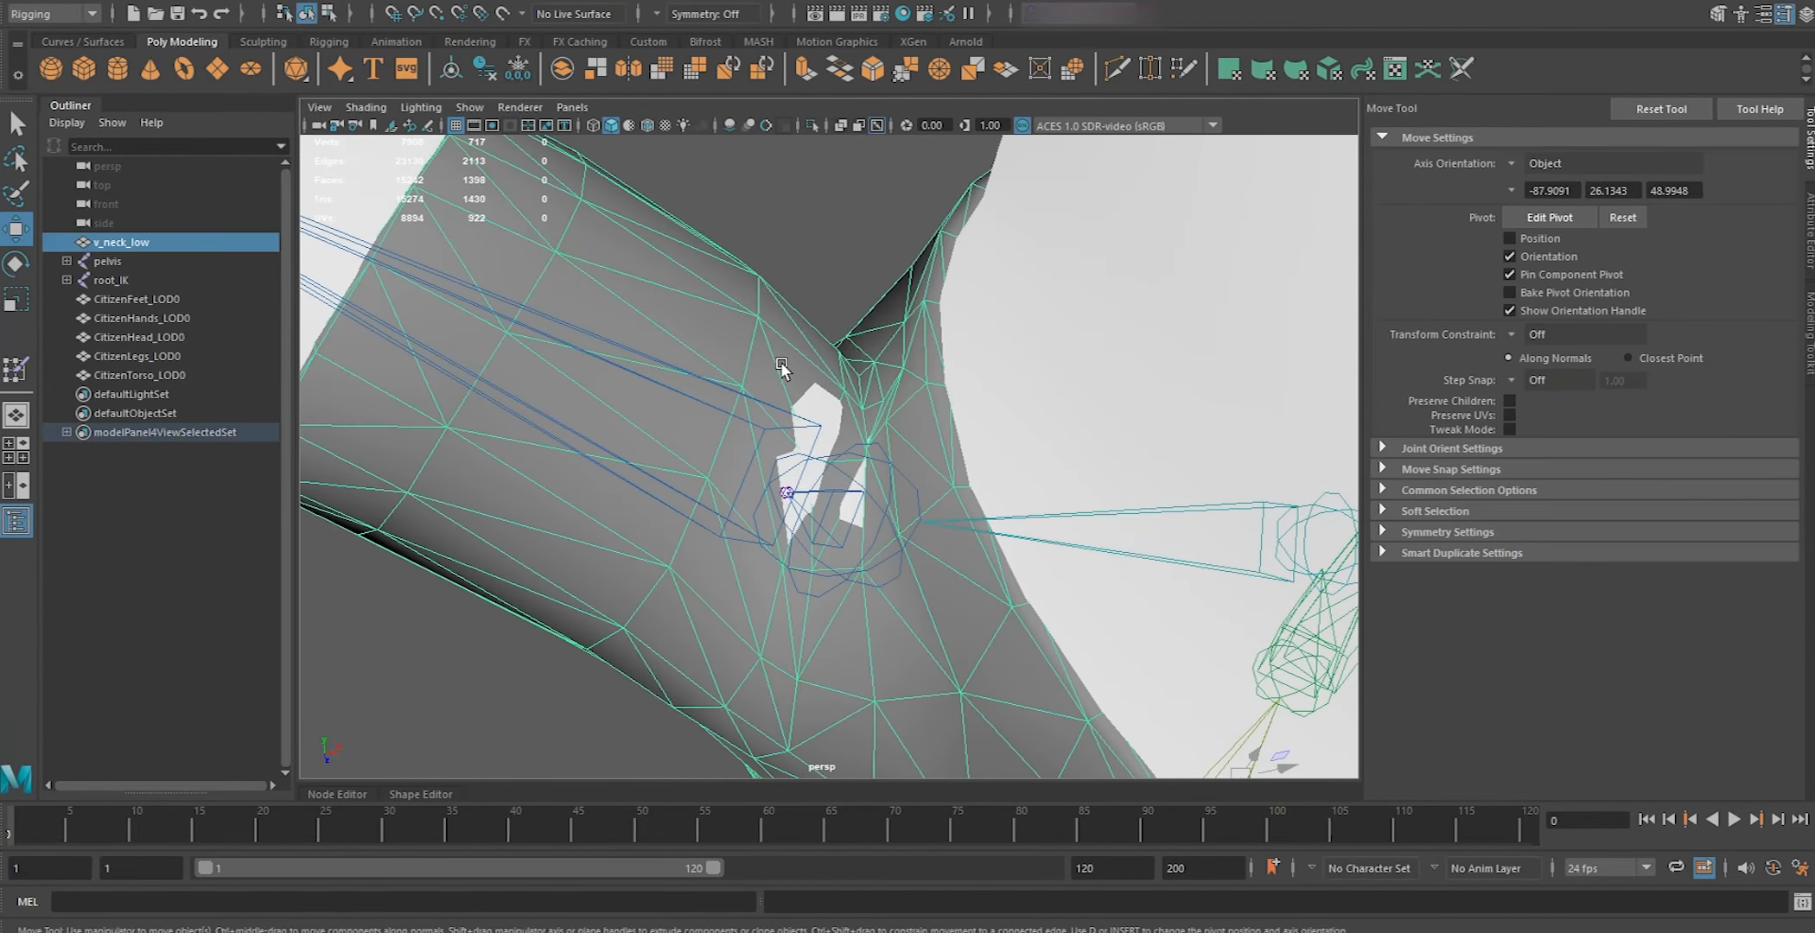
click(382, 0)
click(527, 123)
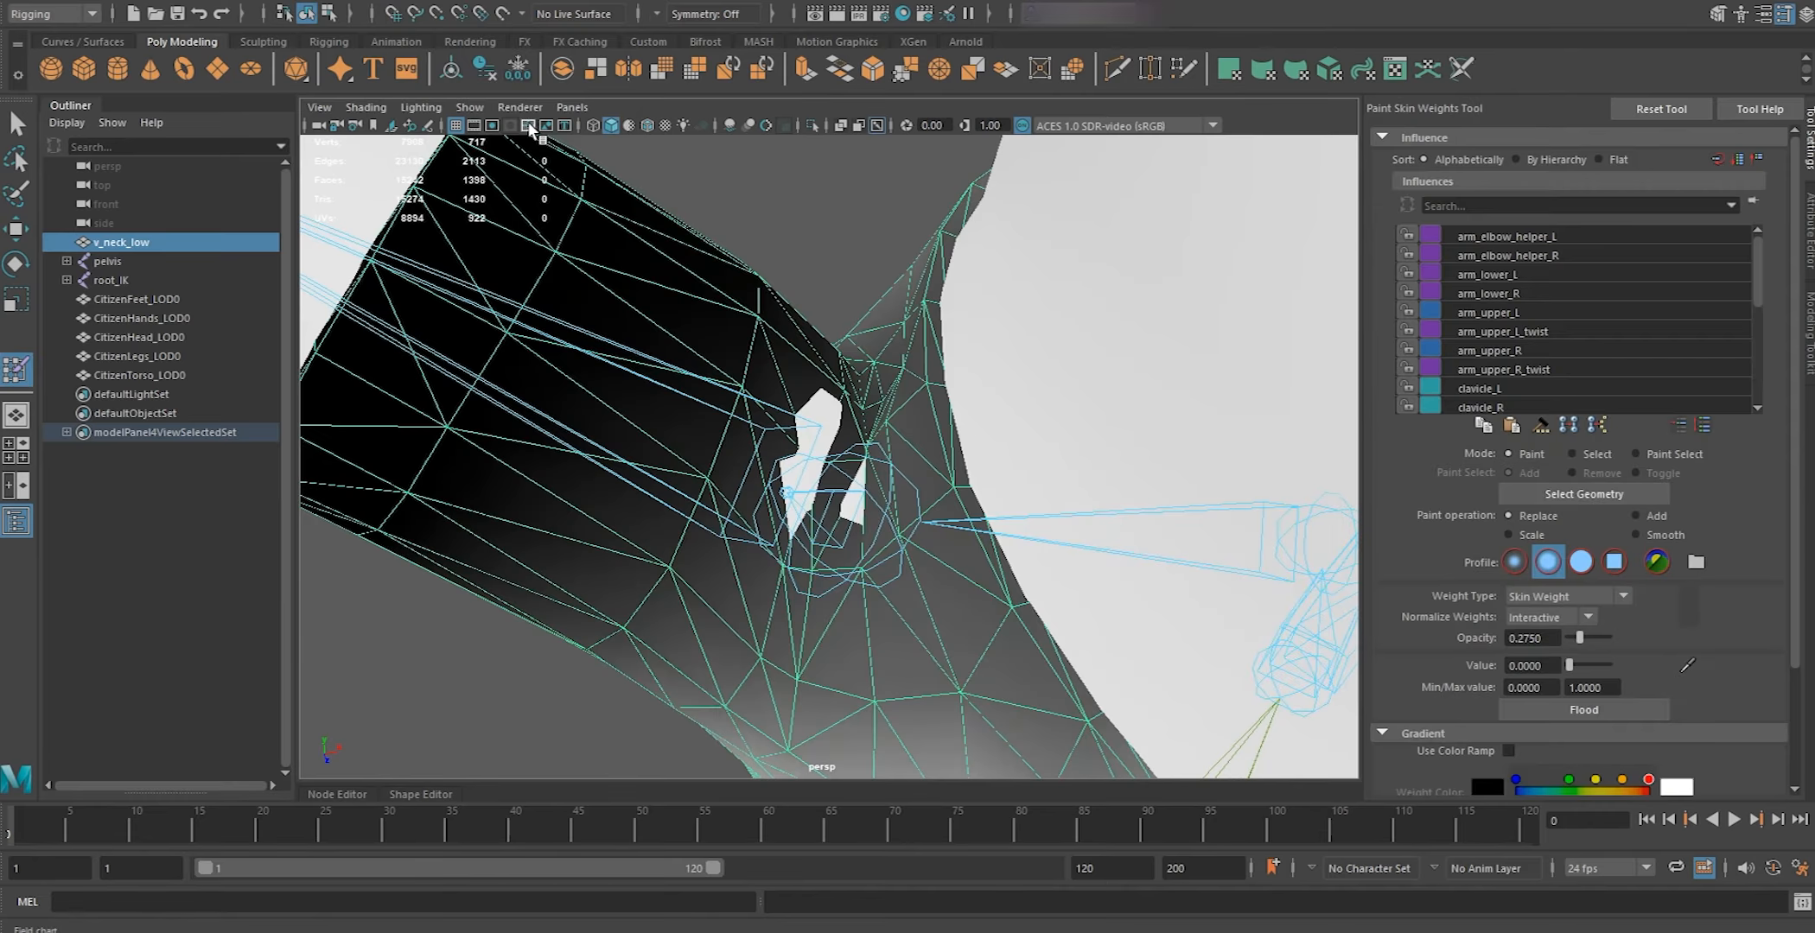
alt+drag(761, 407, 865, 380)
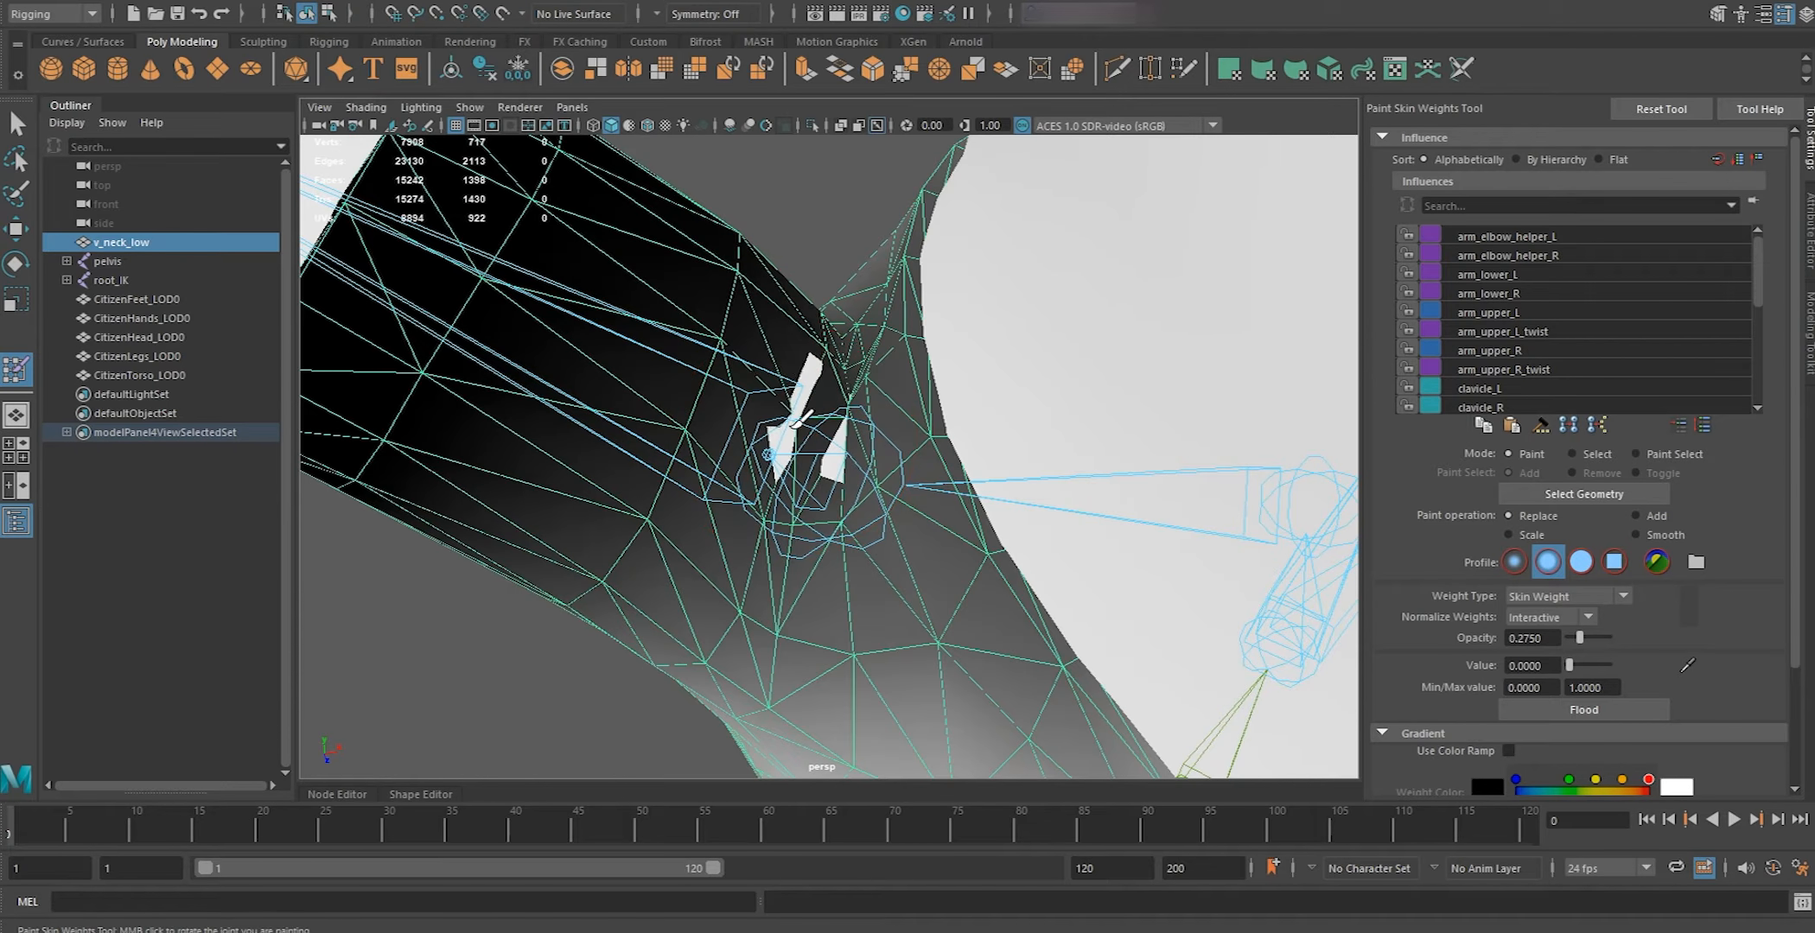
drag(1589, 638, 1599, 637)
alt+drag(810, 458, 905, 460)
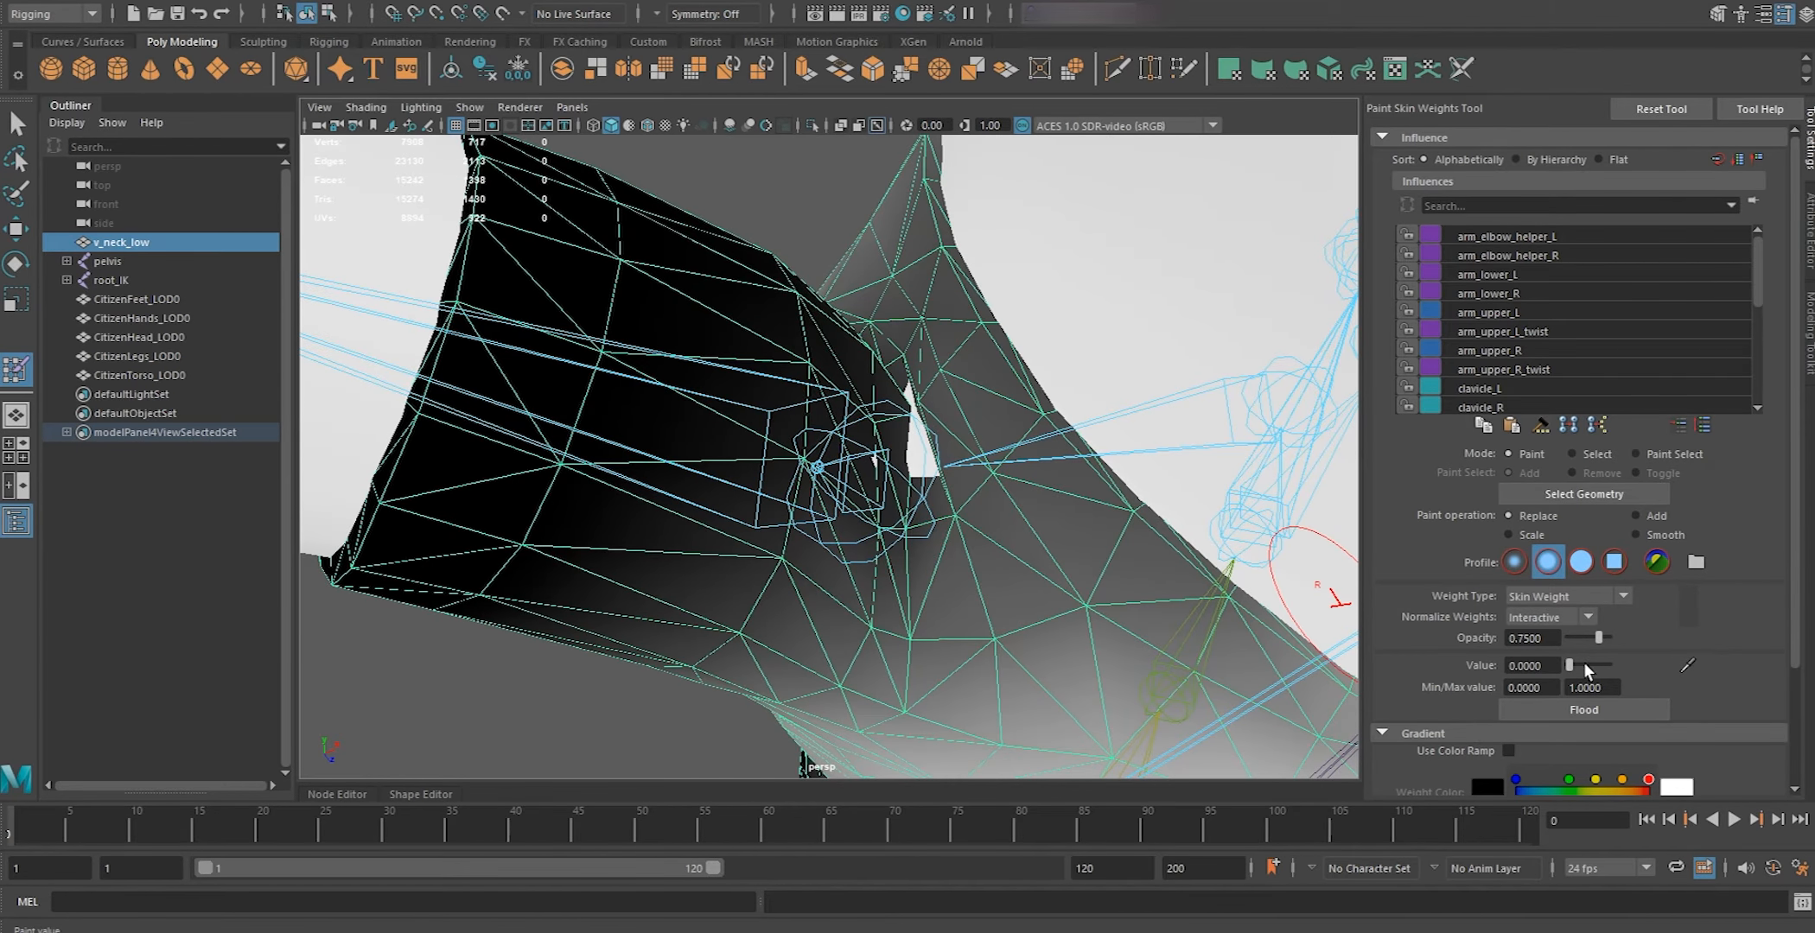
click(875, 469)
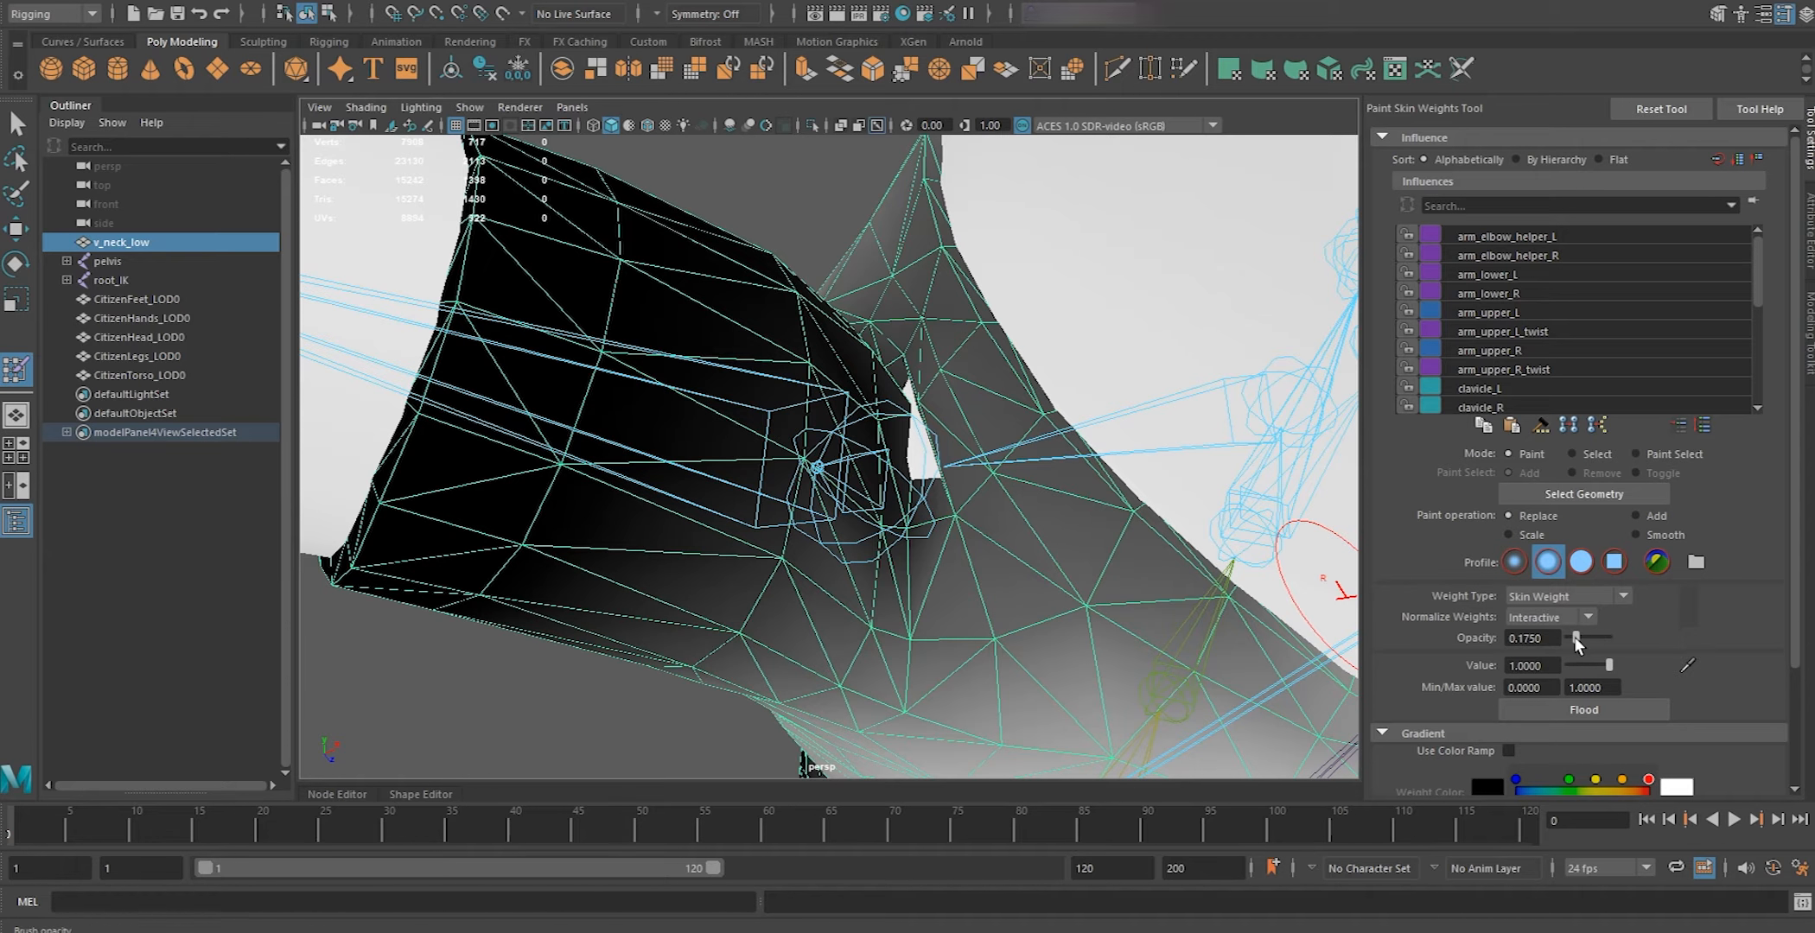
click(932, 466)
key(ctrl+z)
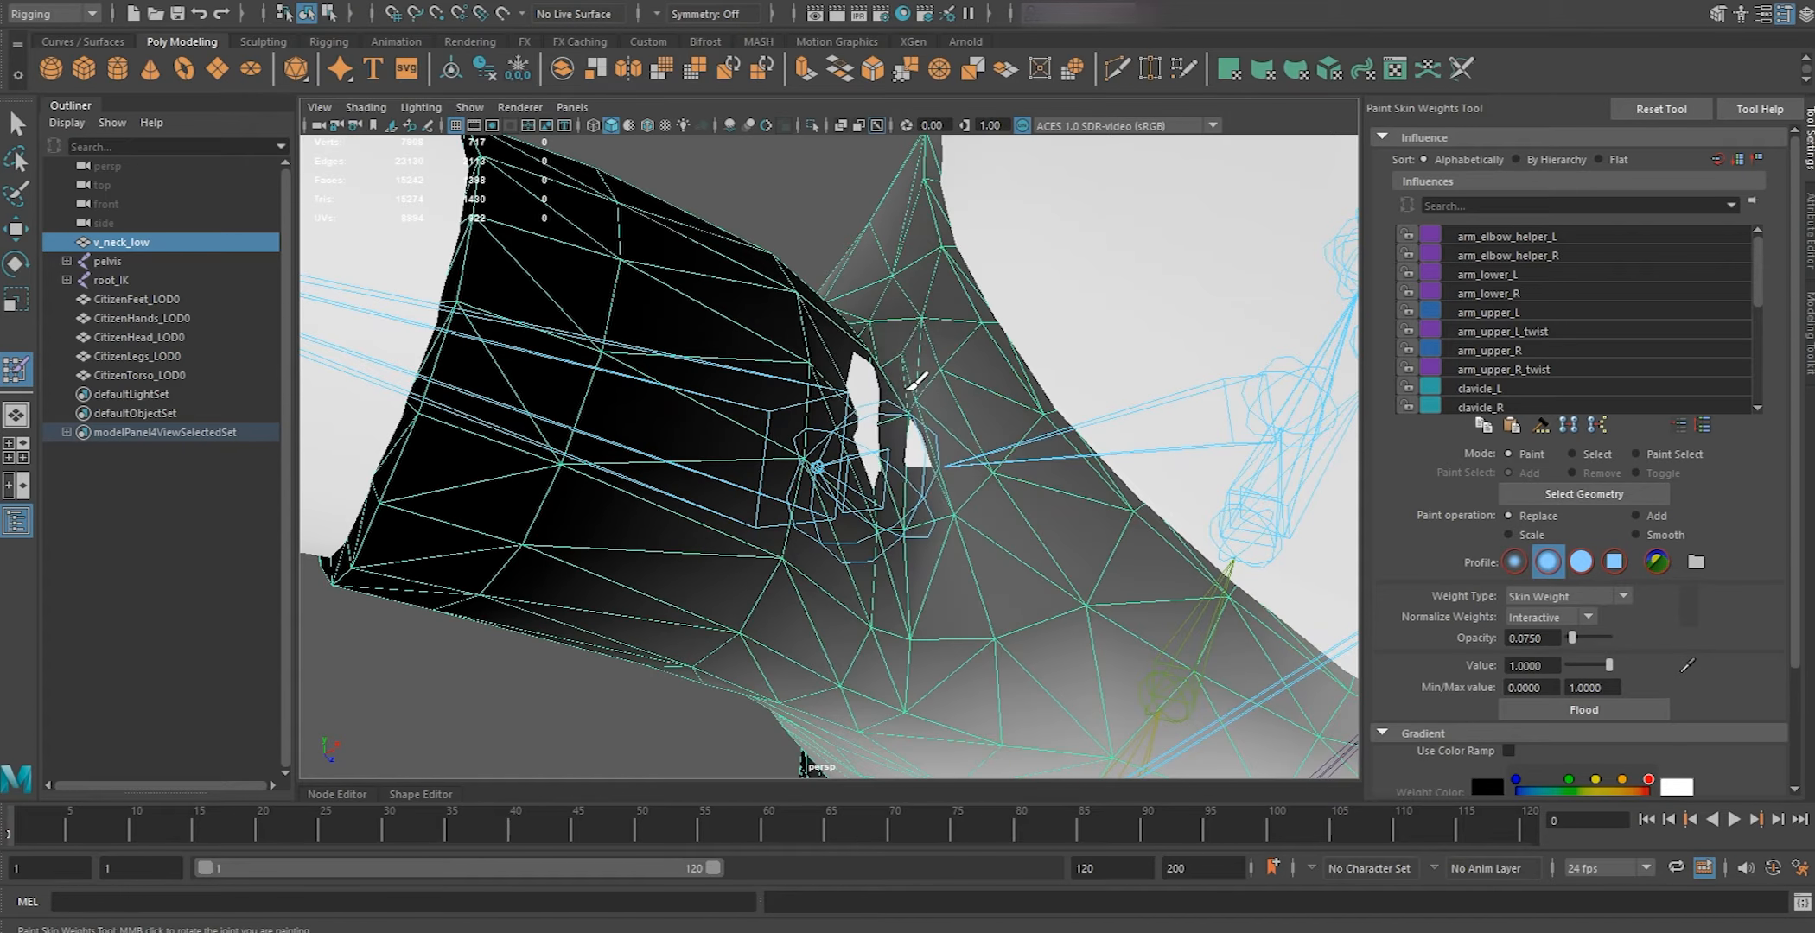
mouse_move(972, 467)
mouse_down()
mouse_move(895, 377)
mouse_move(939, 453)
mouse_move(813, 393)
mouse_up()
alt+drag(790, 452, 830, 506)
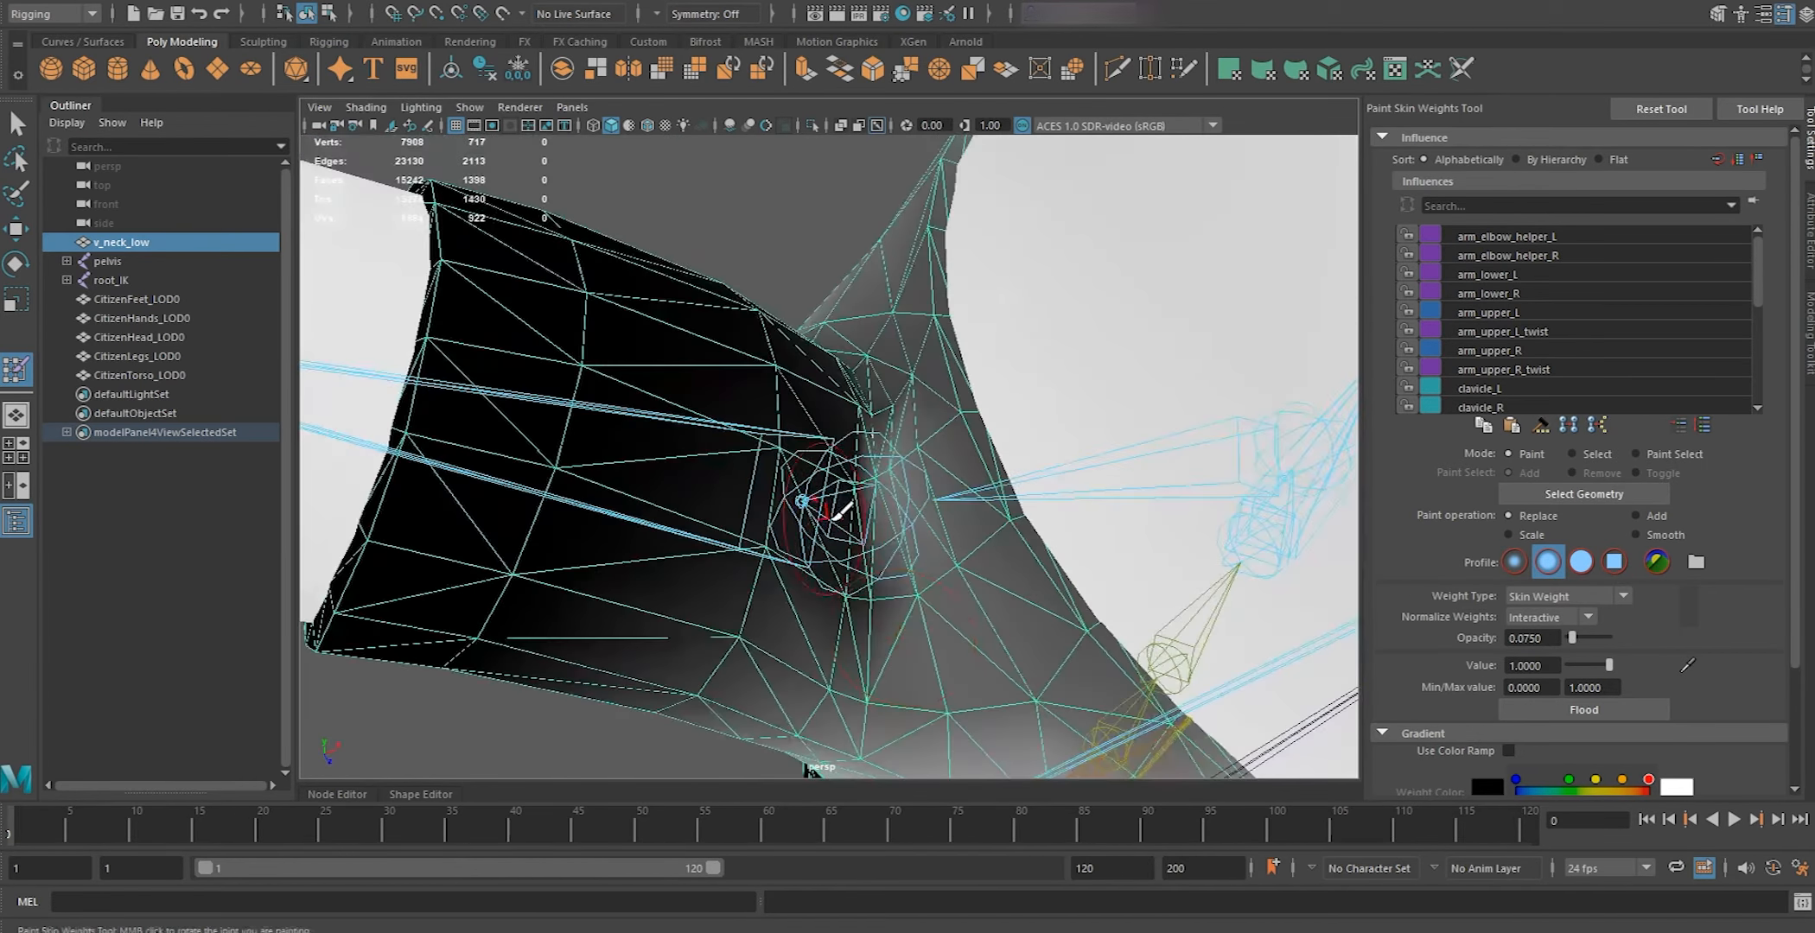
Swing the character's right arm into a new test pose by rotating its upper-arm joint
key(w)
mouse_move(972, 486)
alt+mouse_down()
mouse_move(835, 391)
mouse_move(840, 415)
mouse_move(828, 357)
mouse_move(823, 398)
mouse_move(803, 390)
mouse_move(849, 377)
mouse_move(804, 420)
mouse_move(840, 413)
alt+mouse_up()
key(e)
click(819, 401)
alt+drag(840, 414, 895, 458)
alt+middle_drag(896, 458, 860, 430)
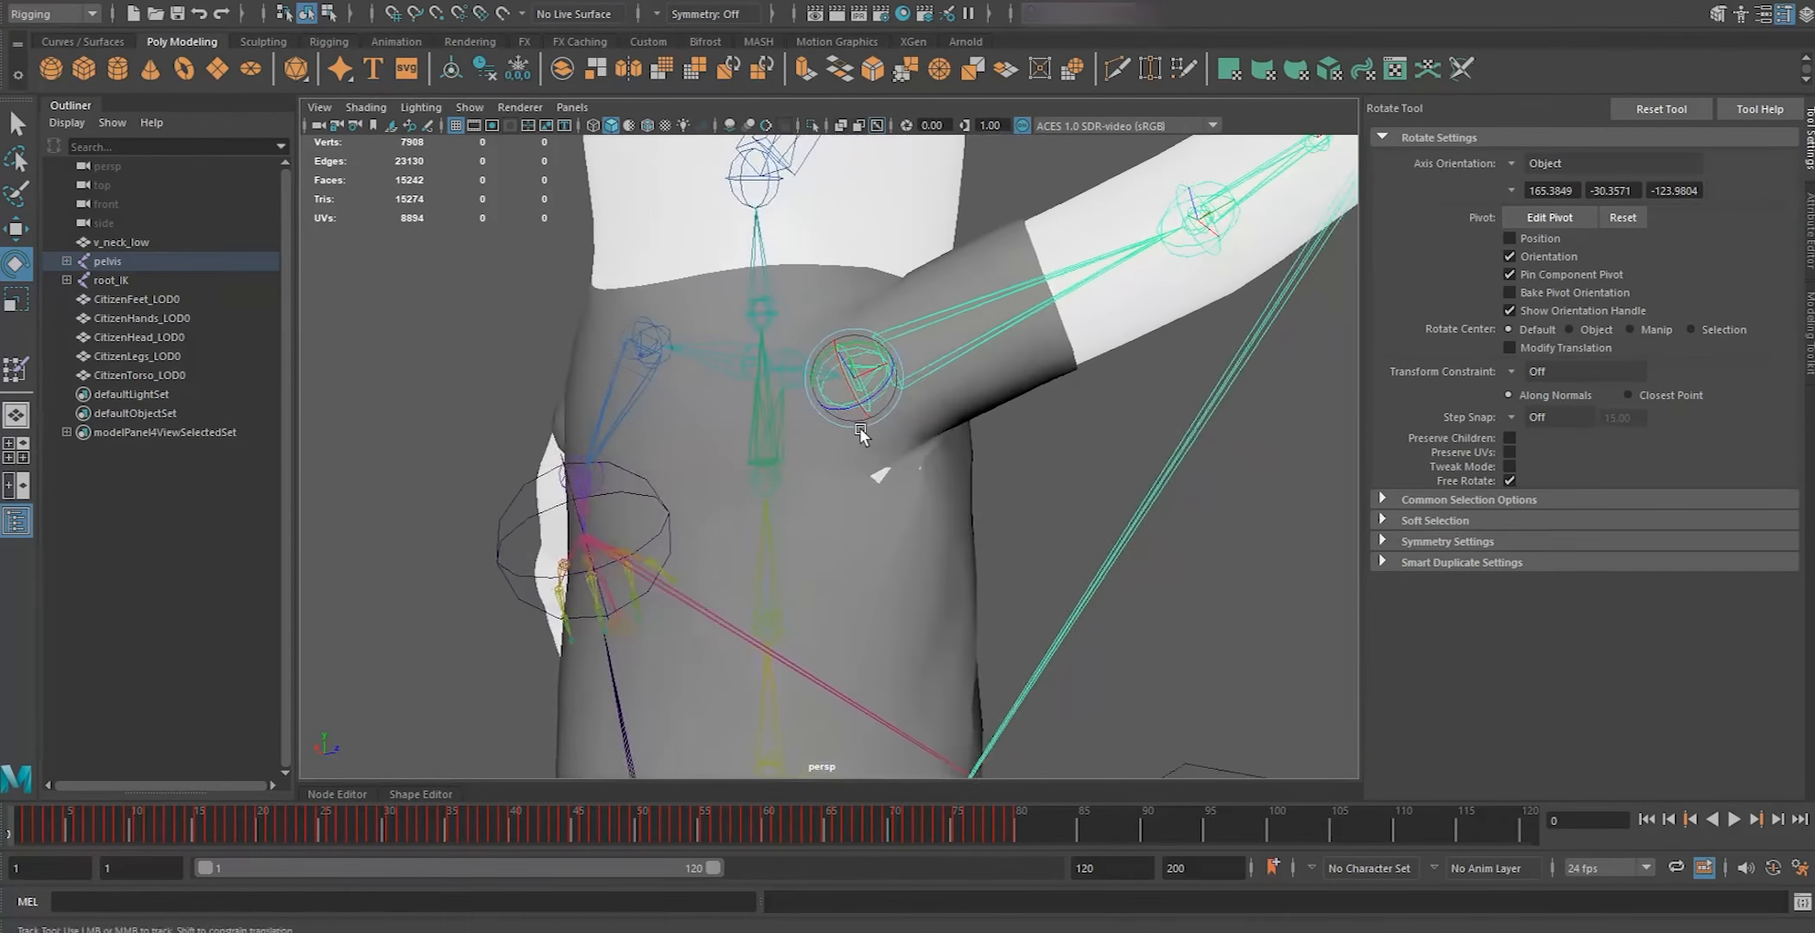
scroll(859, 429, down, 2)
alt+drag(870, 410, 910, 408)
drag(827, 360, 838, 367)
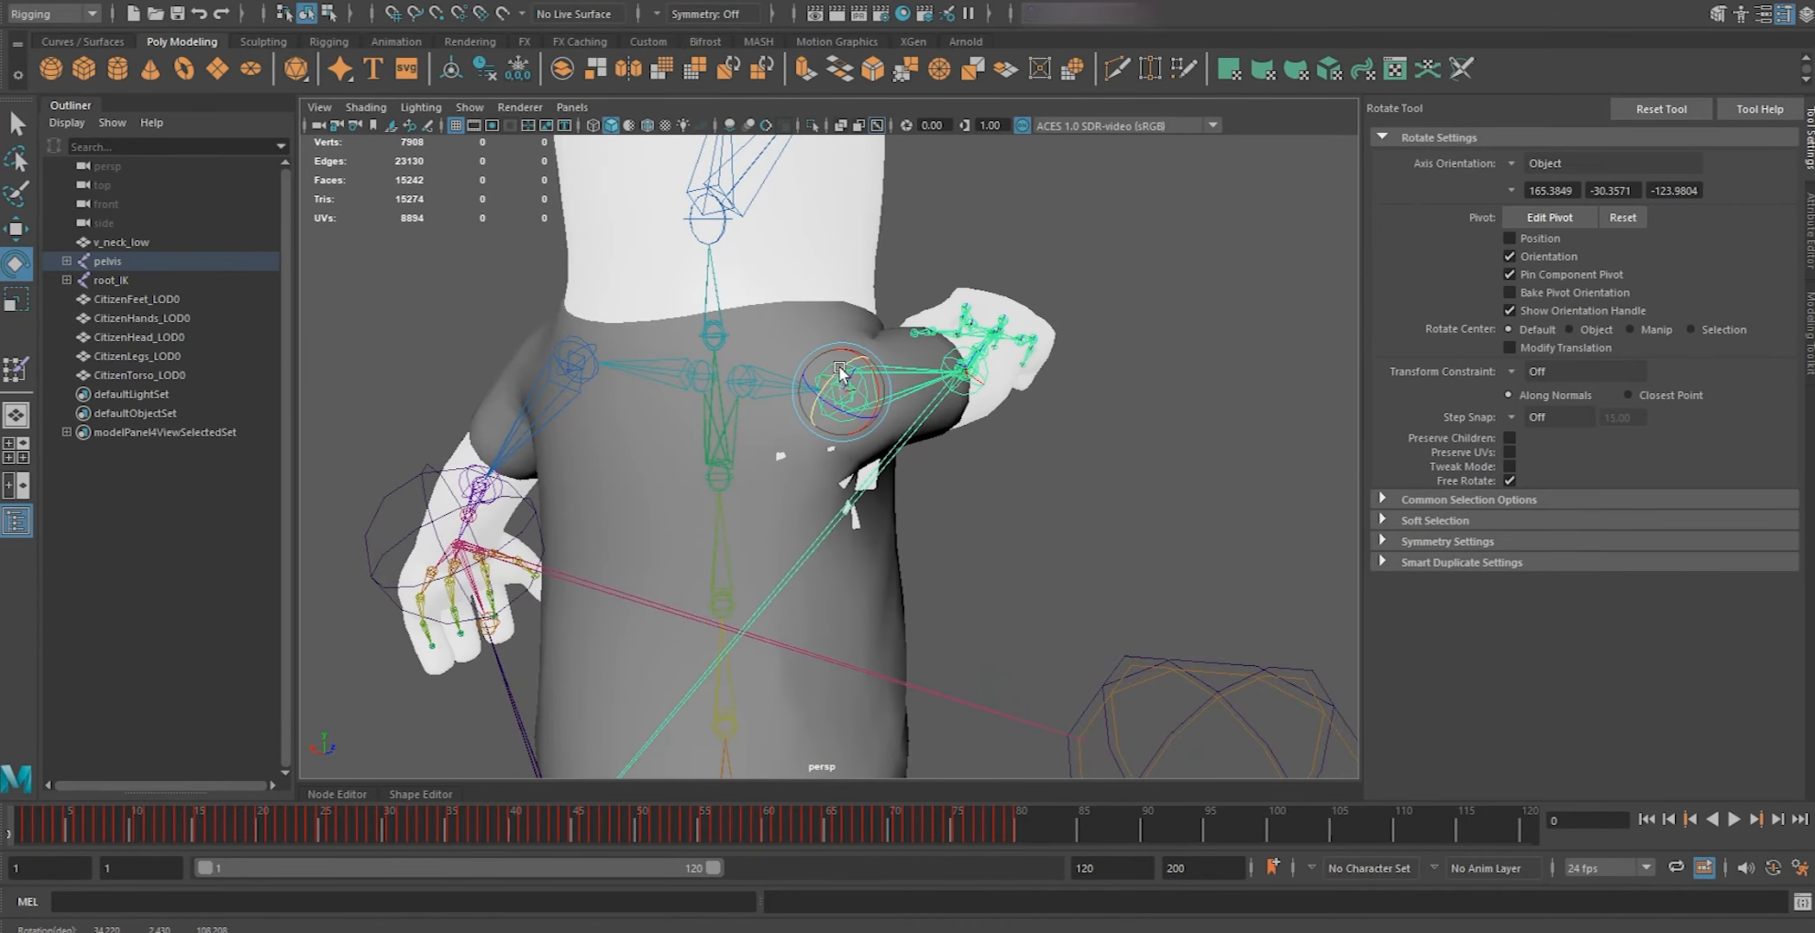
Examine the body clipping beneath the swung right arm and the shirt's skin weights in that area
key(w)
click(1031, 522)
scroll(1020, 518, up, 4)
alt+drag(960, 502, 838, 471)
alt+middle_drag(838, 471, 841, 398)
alt+drag(842, 397, 821, 383)
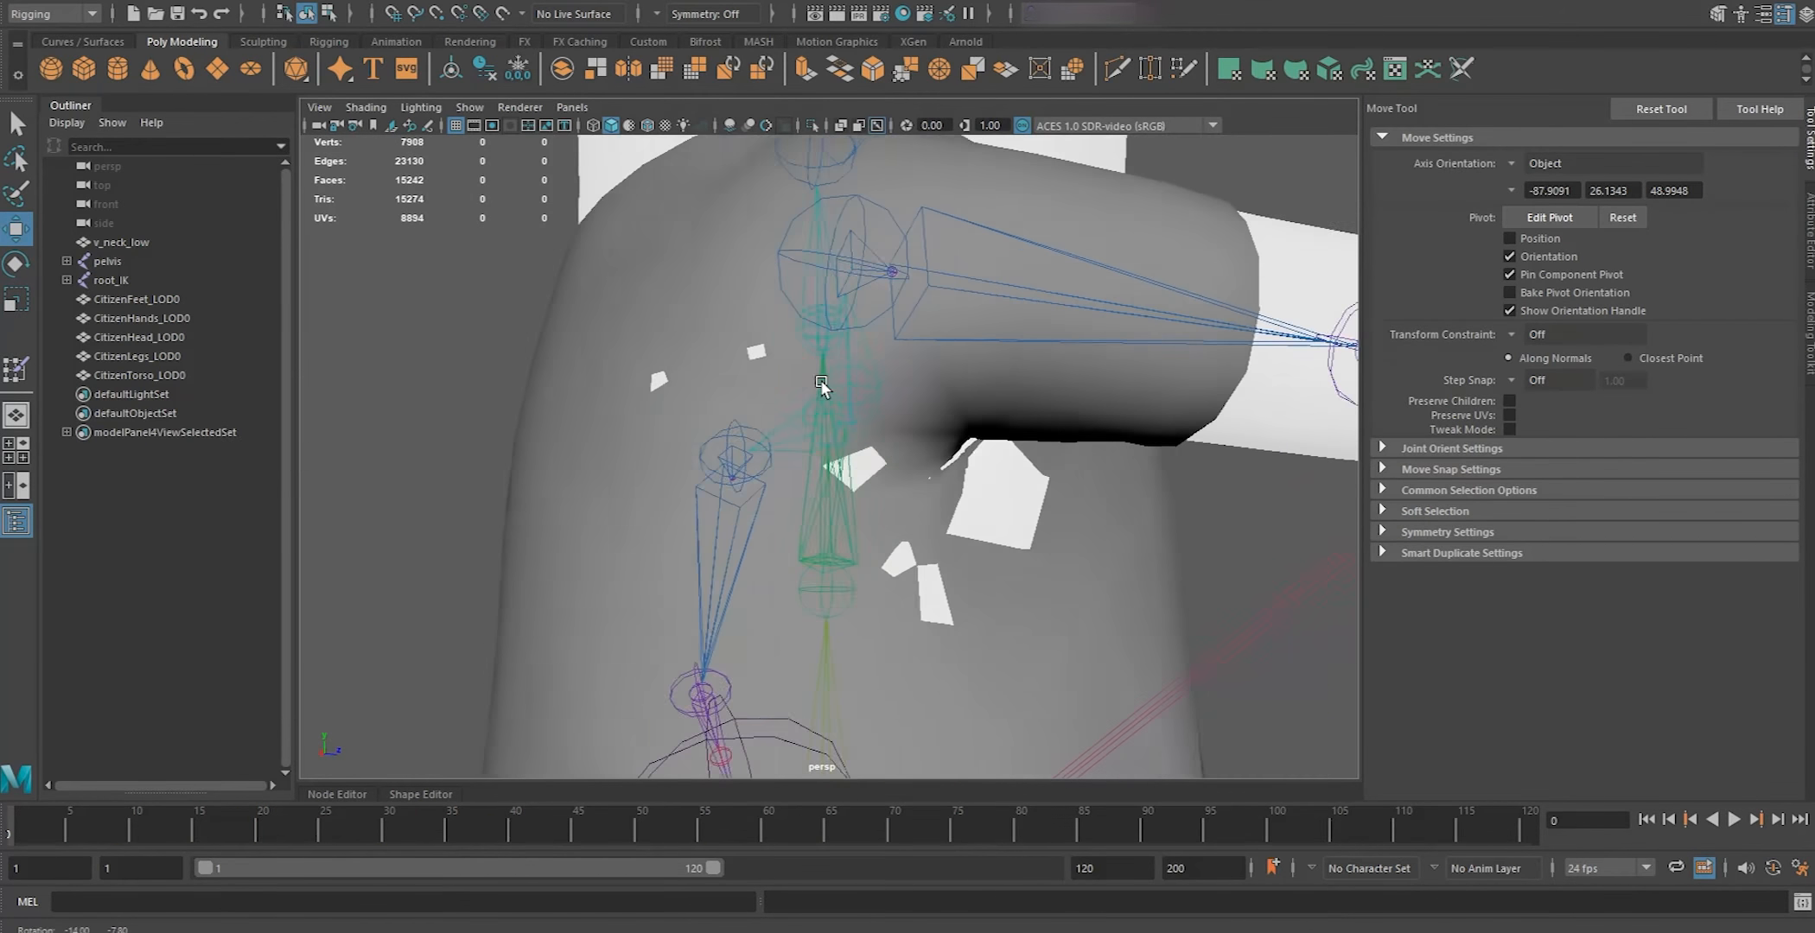
scroll(748, 361, down, 3)
click(747, 361)
click(378, 3)
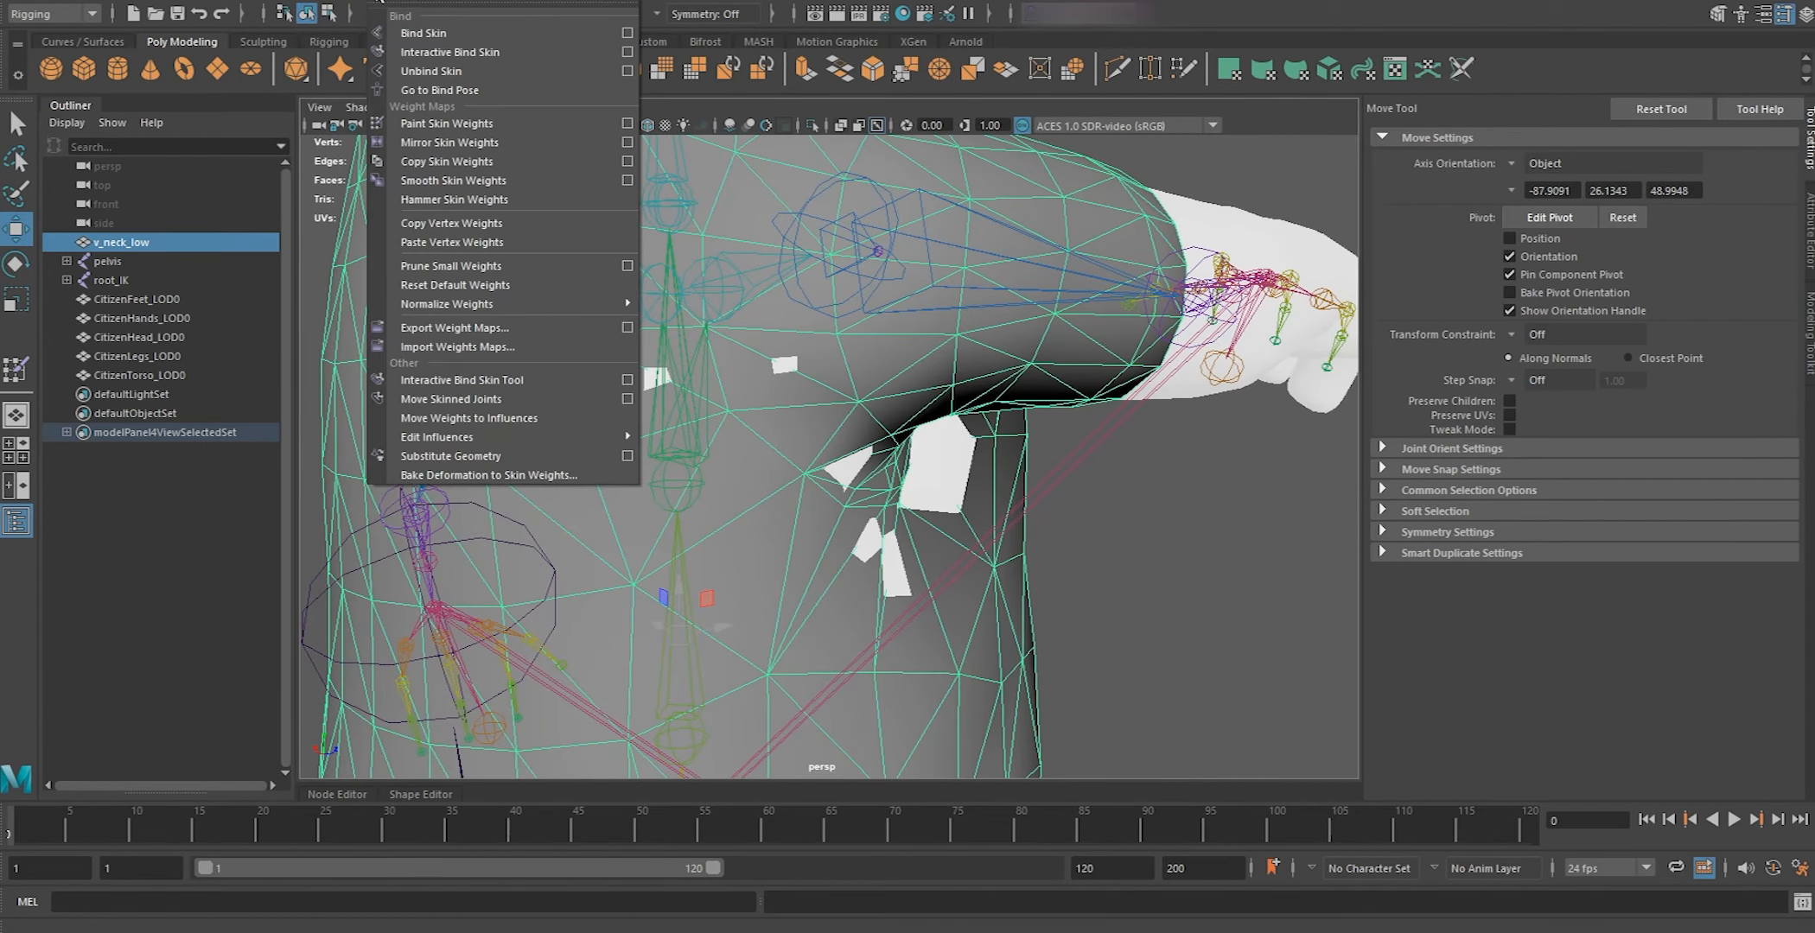
click(466, 123)
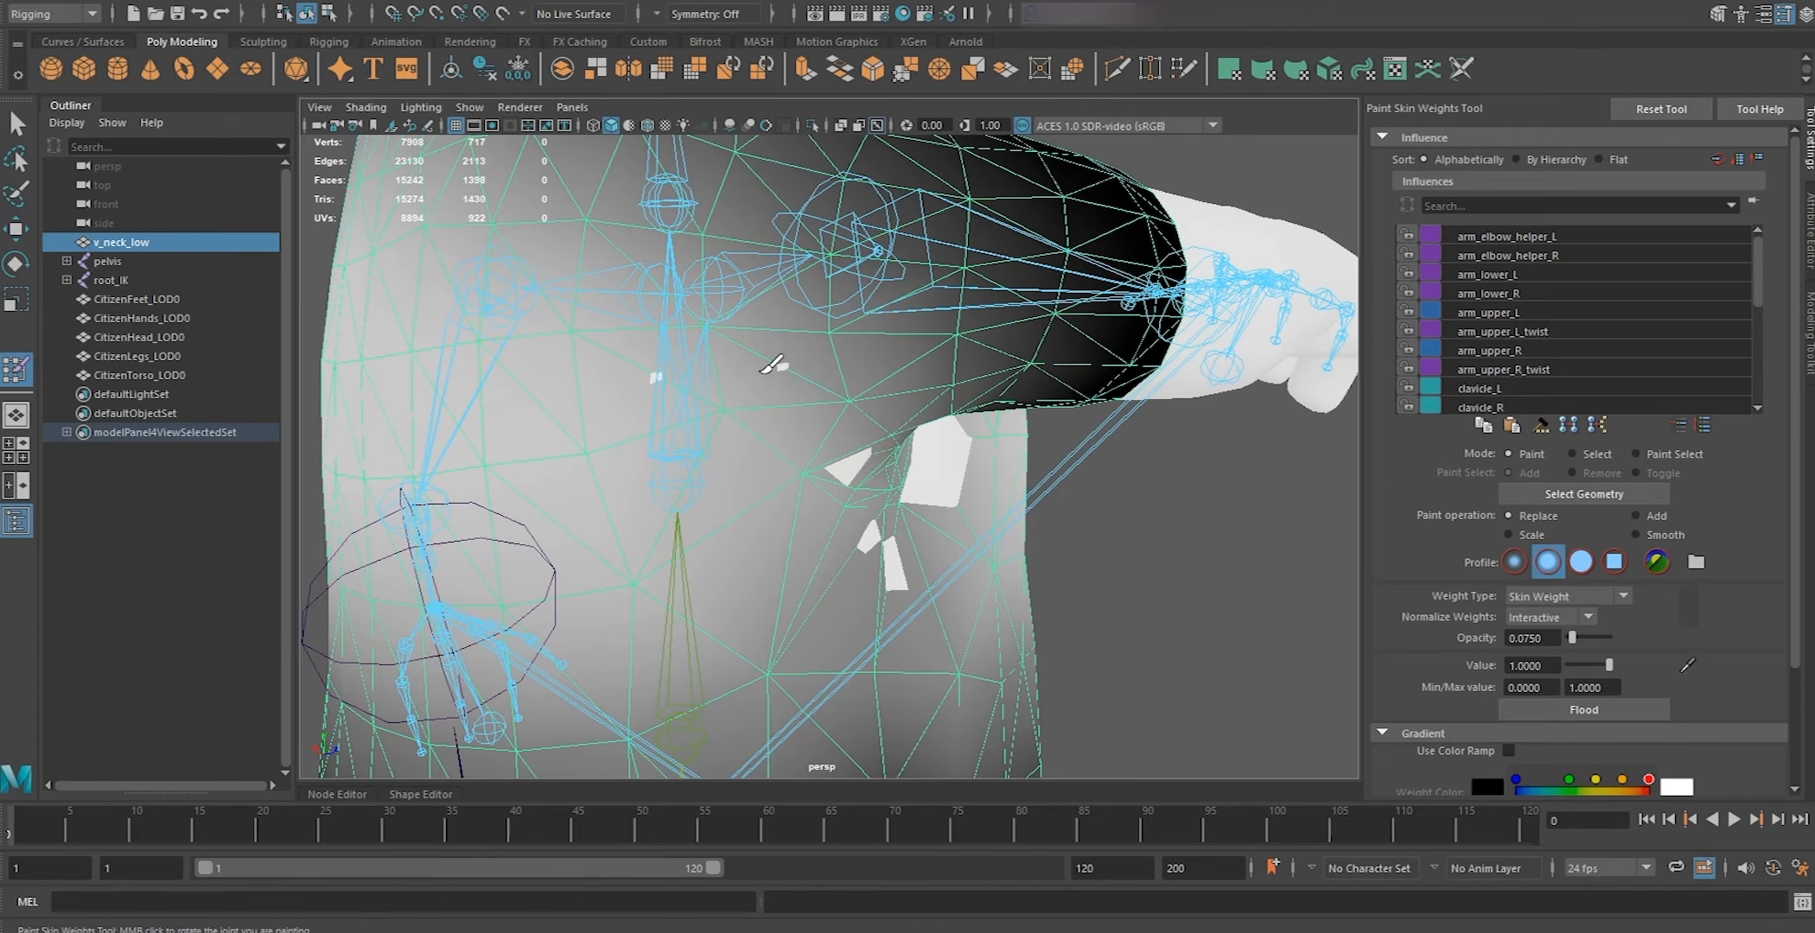
mouse_move(961, 527)
alt+mouse_down()
mouse_move(905, 553)
mouse_move(1009, 475)
mouse_move(973, 356)
alt+mouse_up()
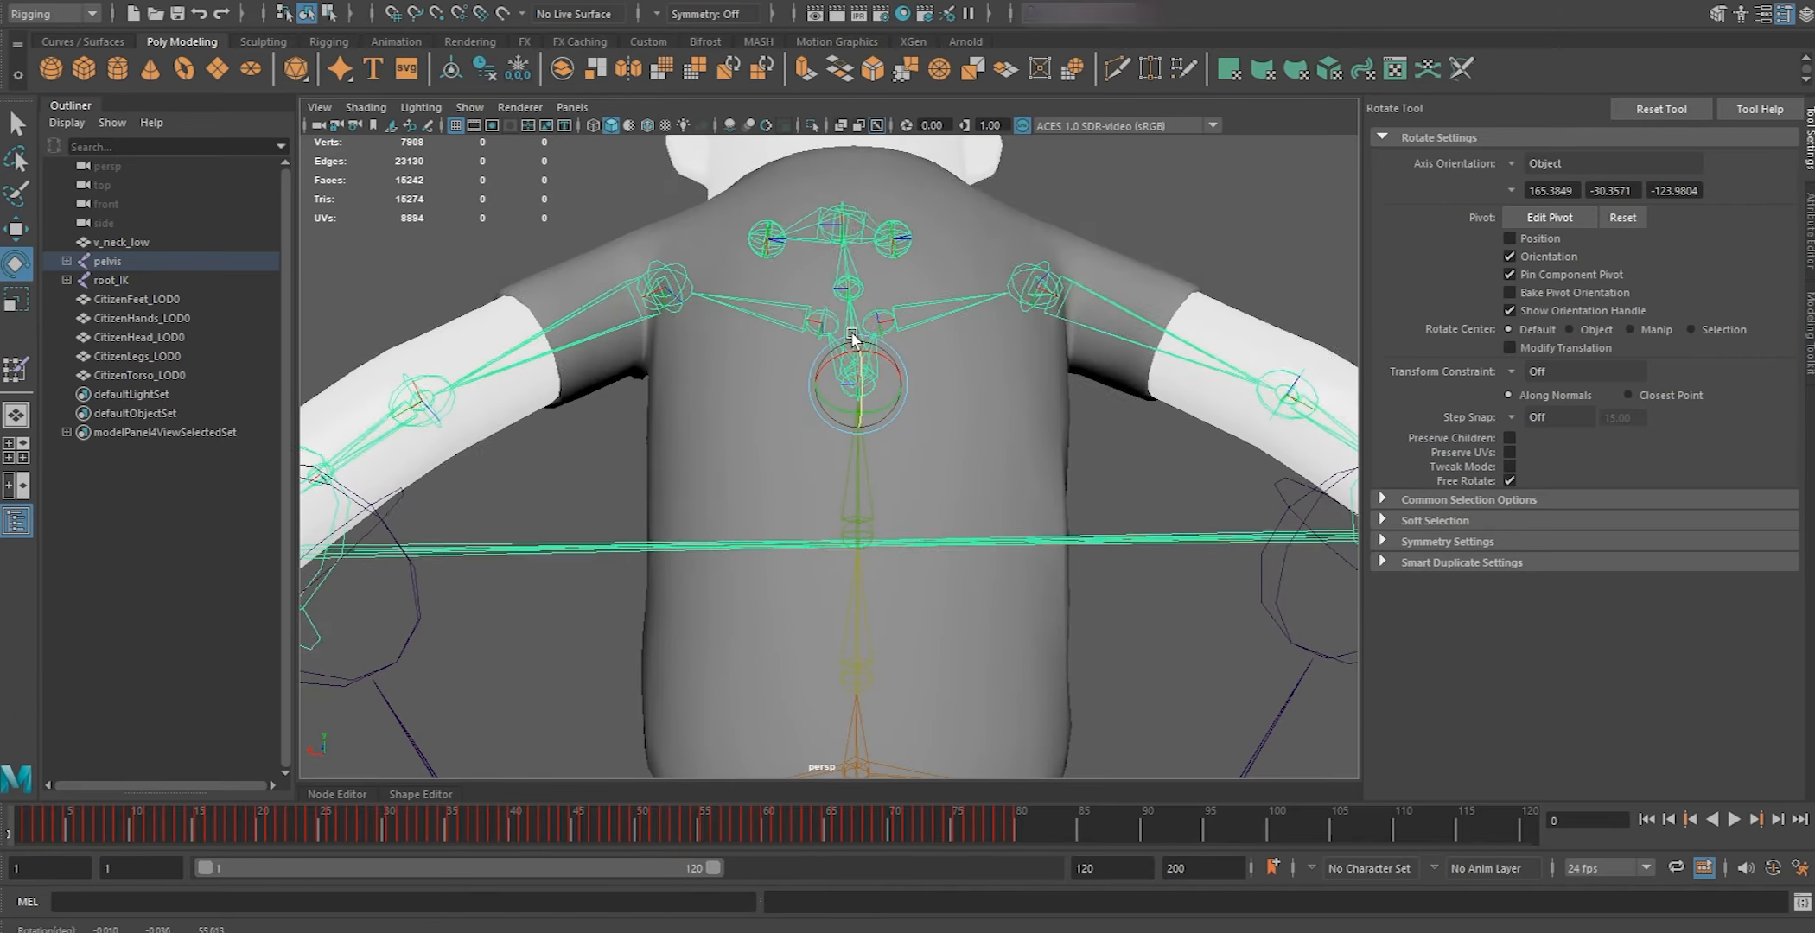
Select v_neck_low, pelvis and root_IK together and bring up the FBX export of the selection
alt+drag(851, 337, 870, 370)
key(w)
click(882, 444)
key(e)
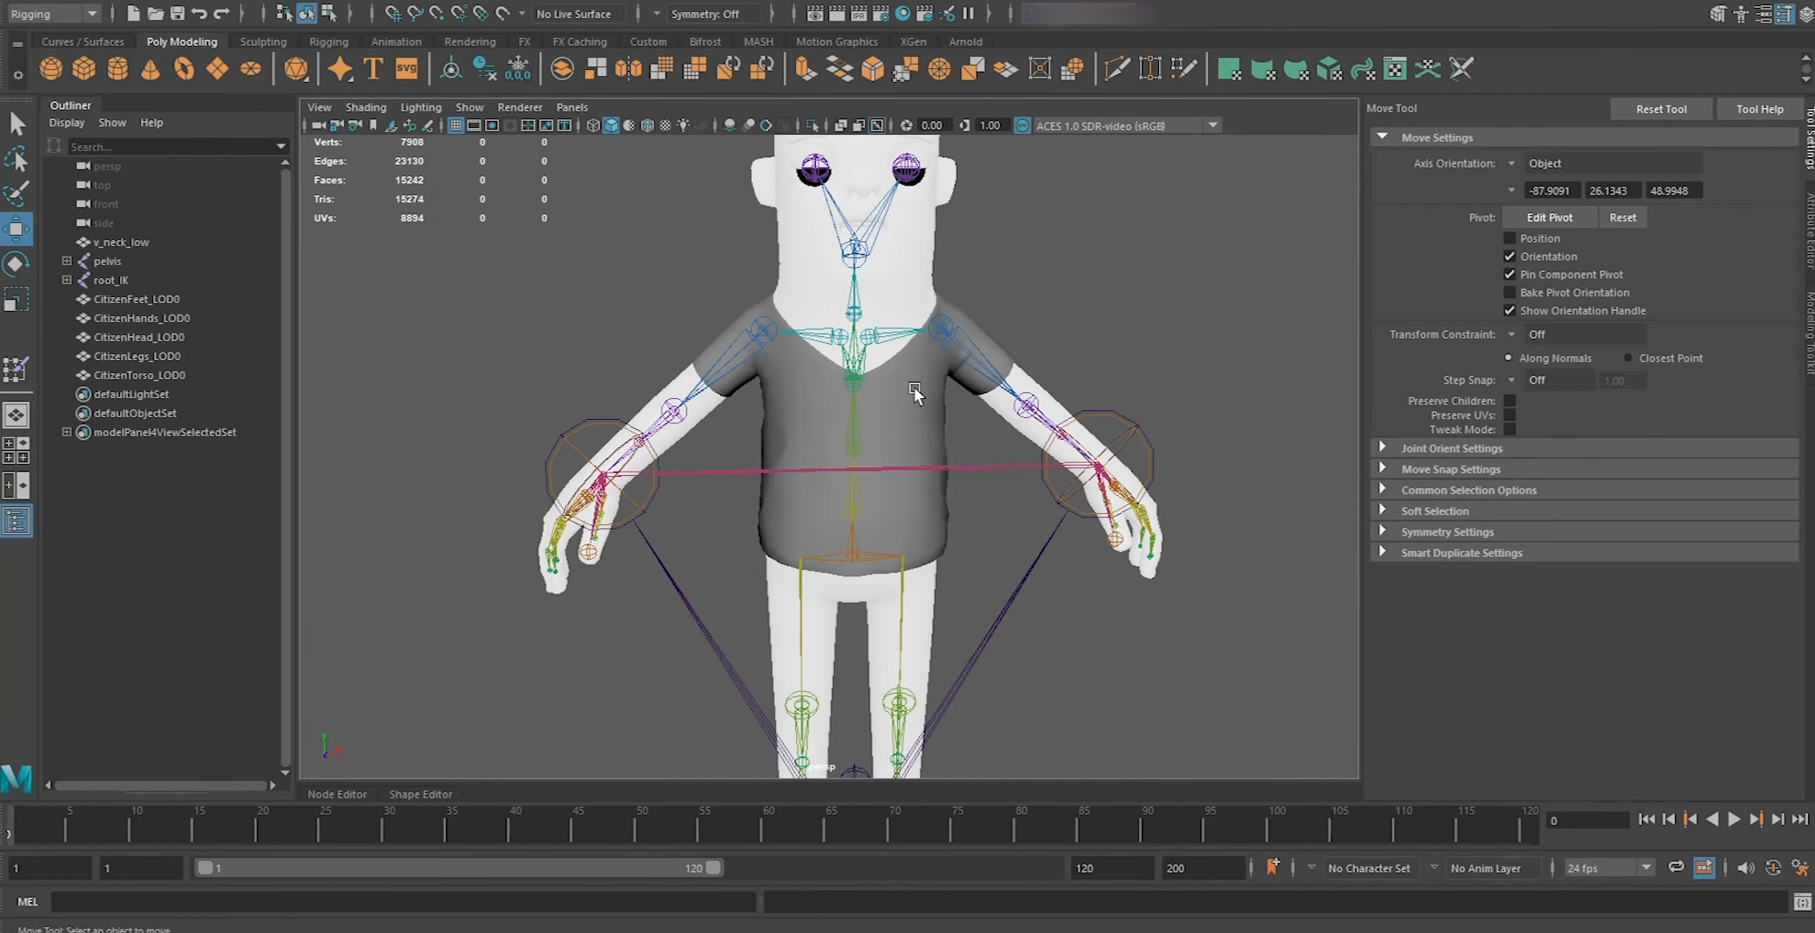
alt+right_drag(913, 386, 991, 313)
alt+middle_drag(992, 314, 946, 381)
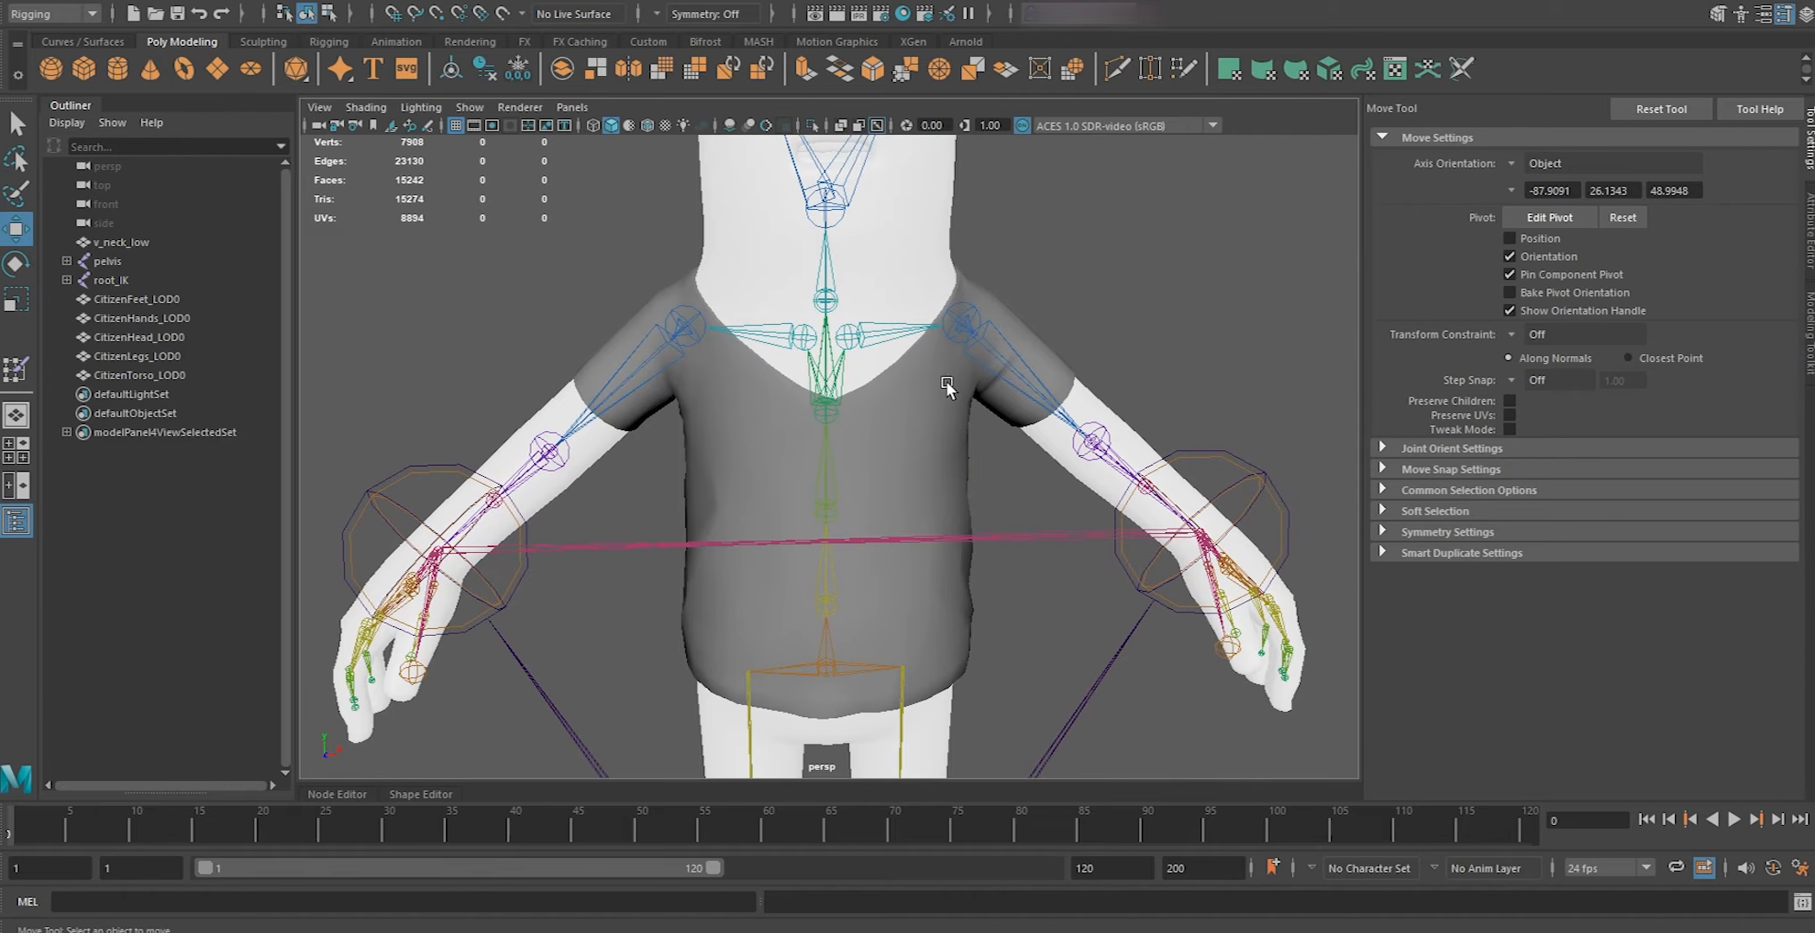
click(143, 236)
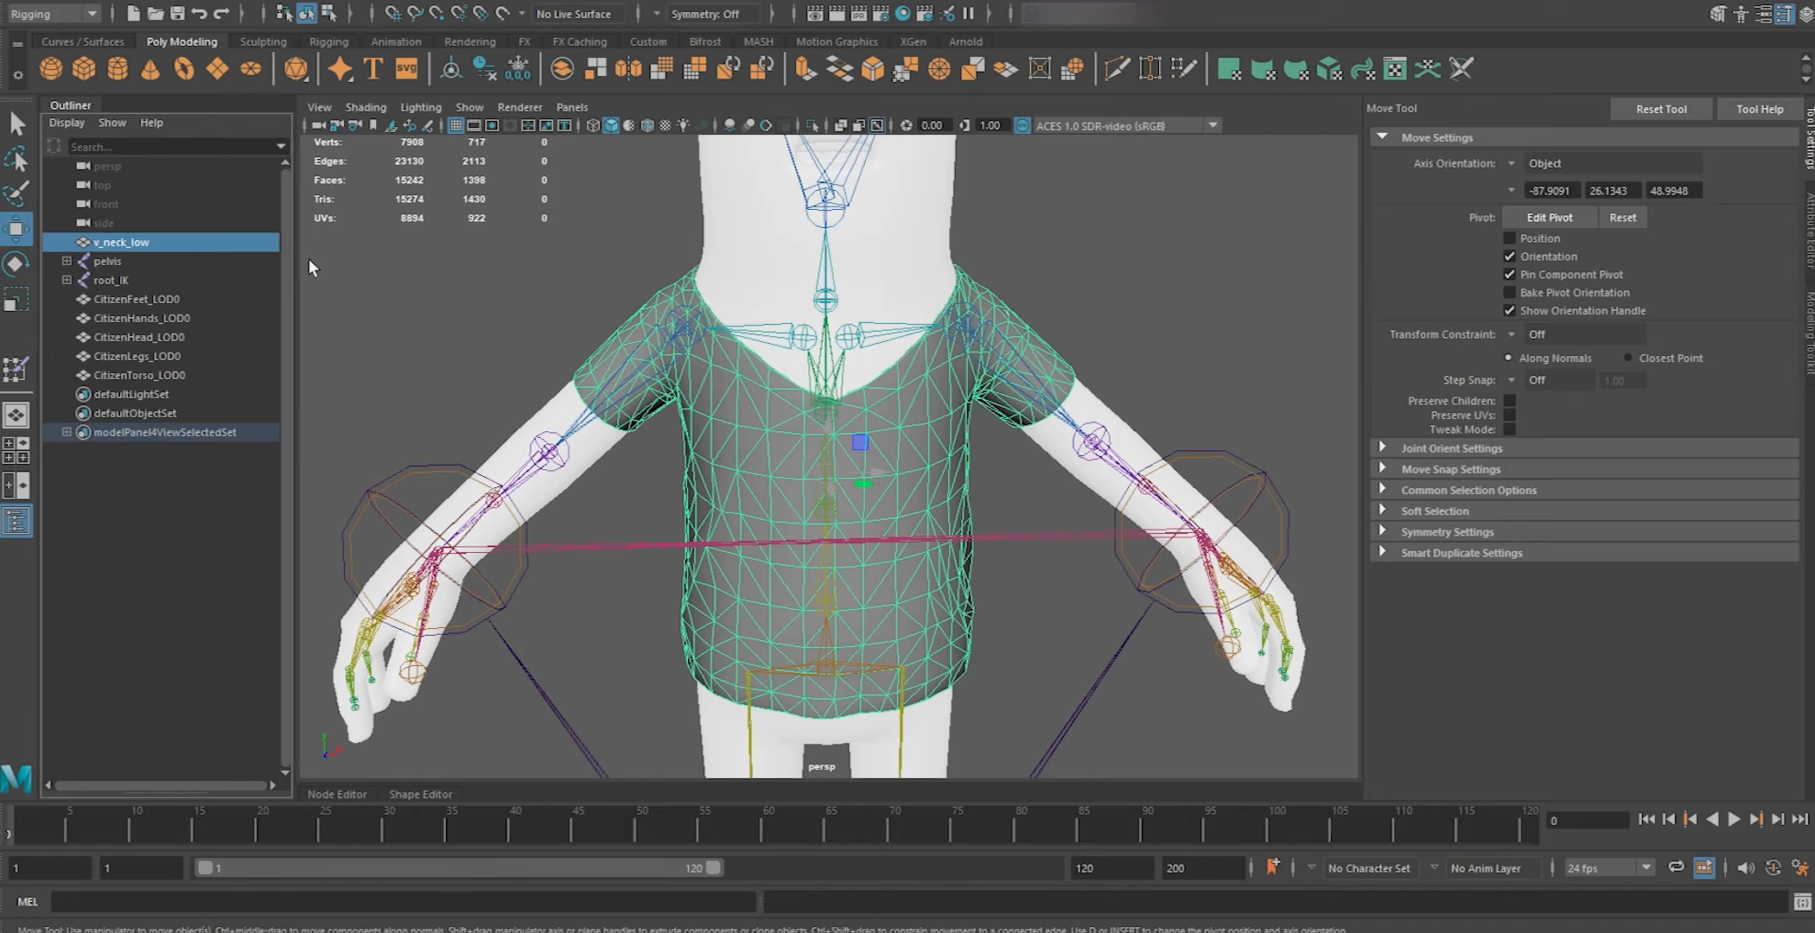
ctrl+click(200, 259)
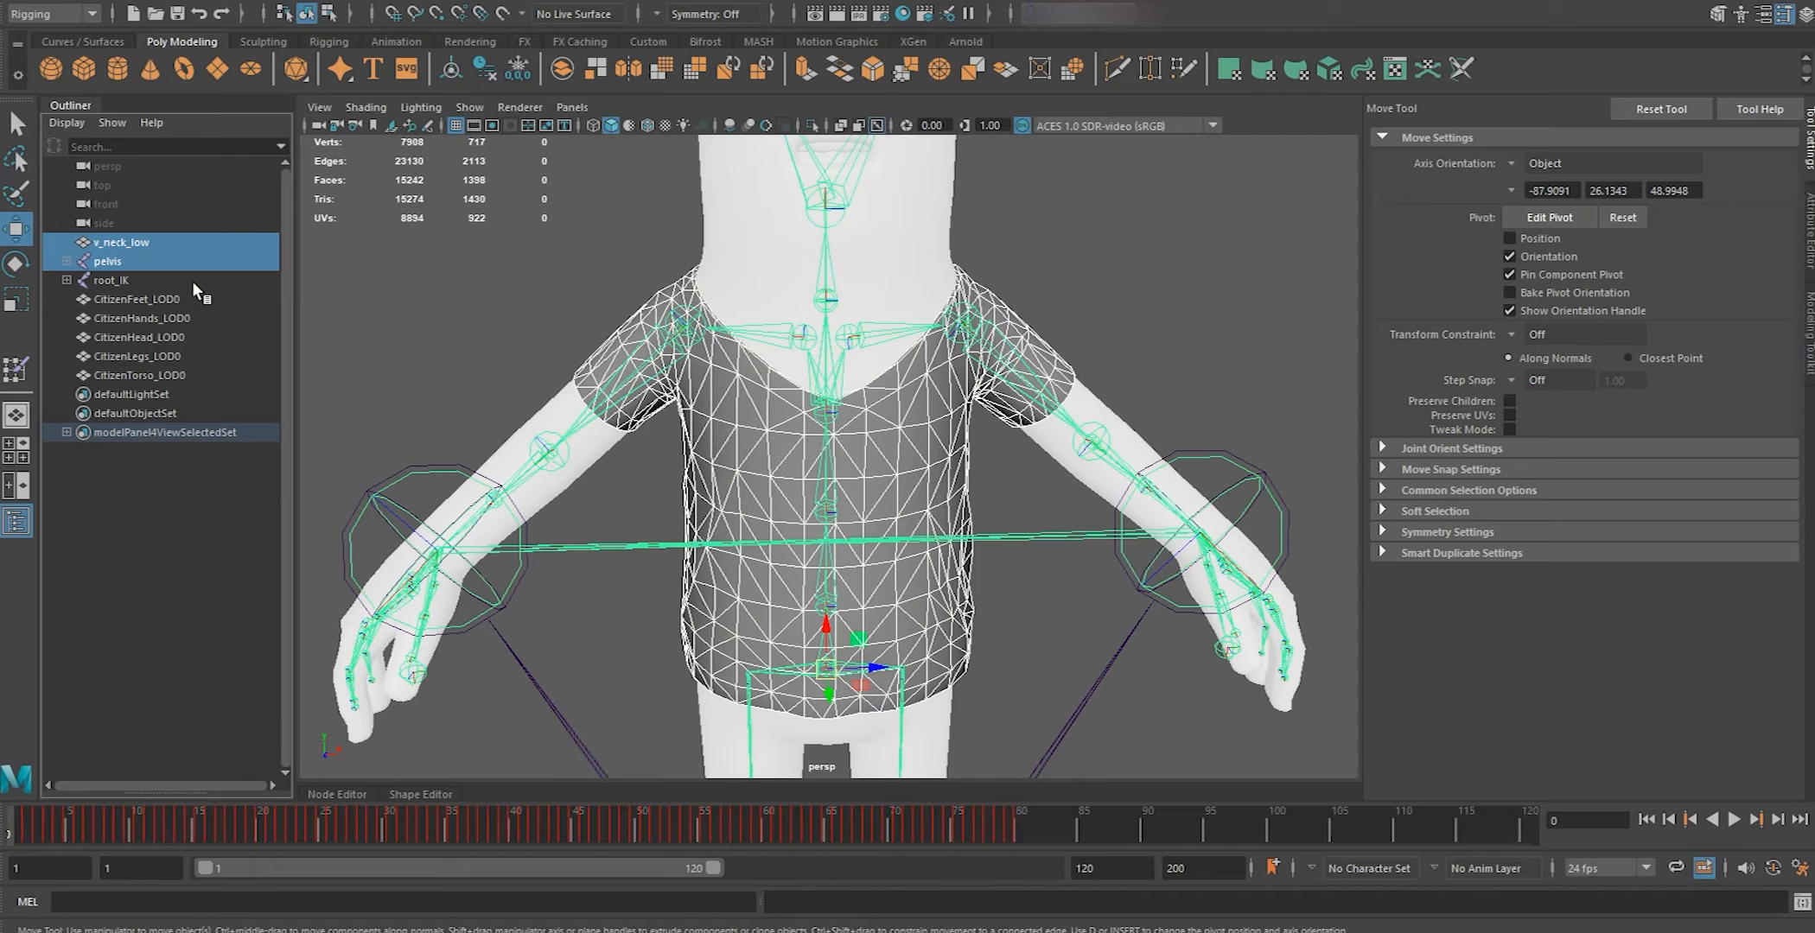
ctrl+click(191, 281)
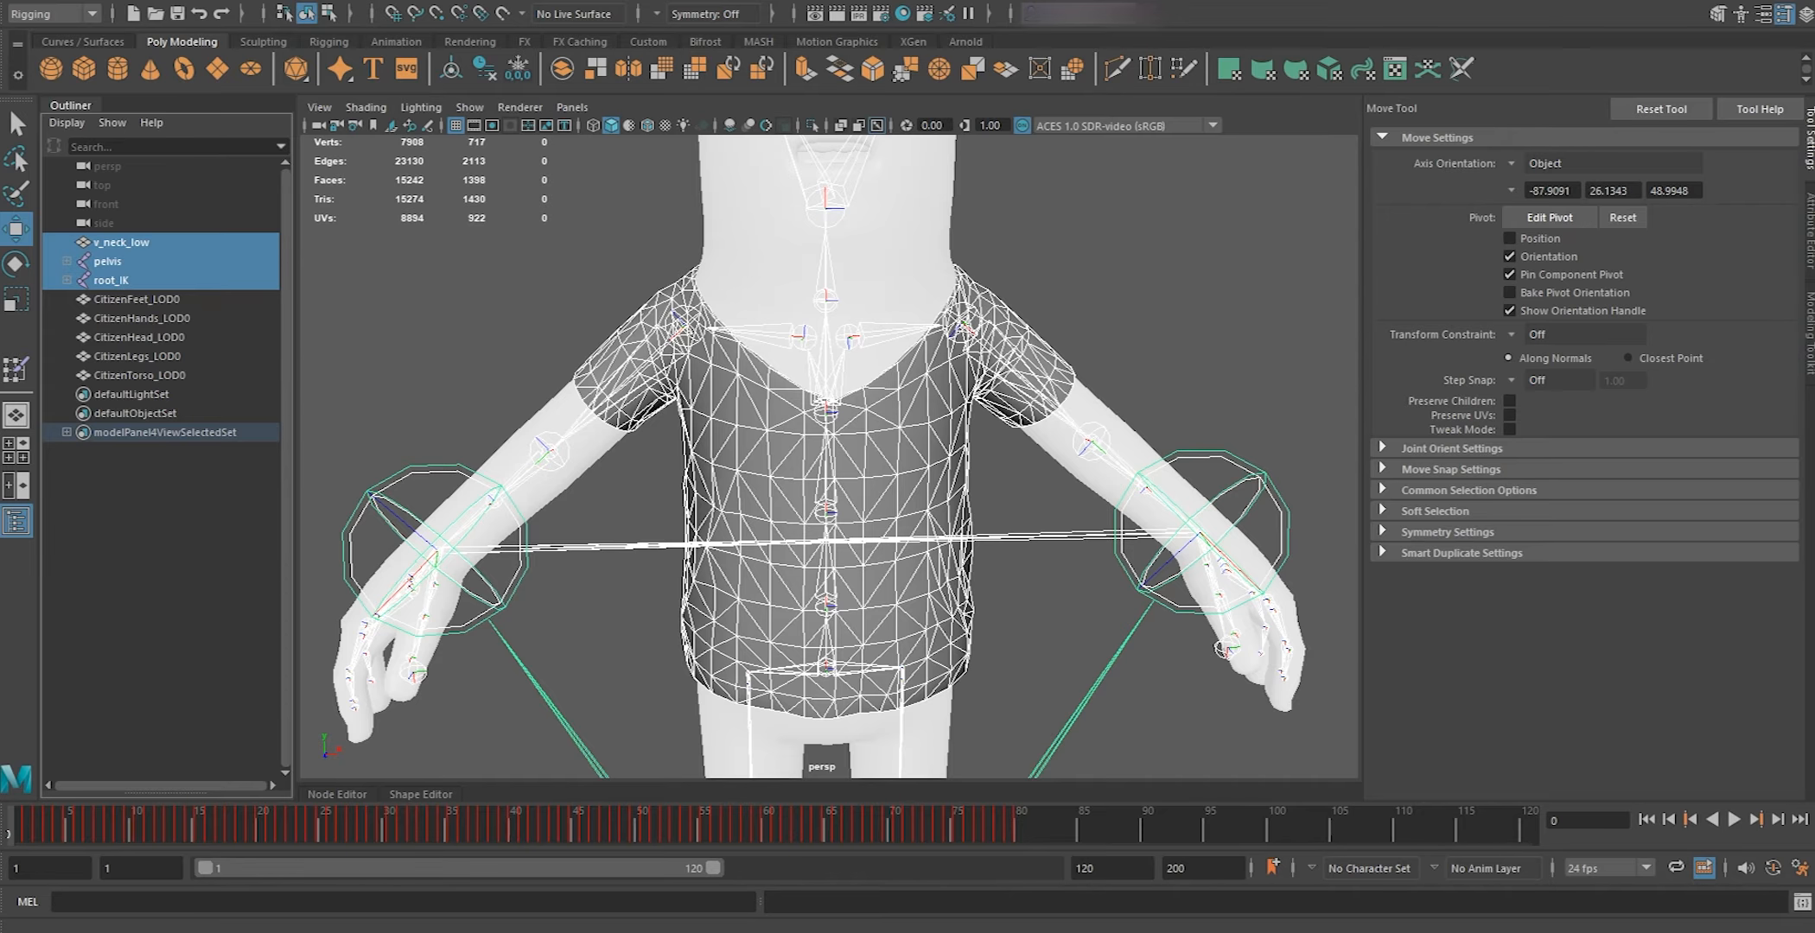
click(144, 247)
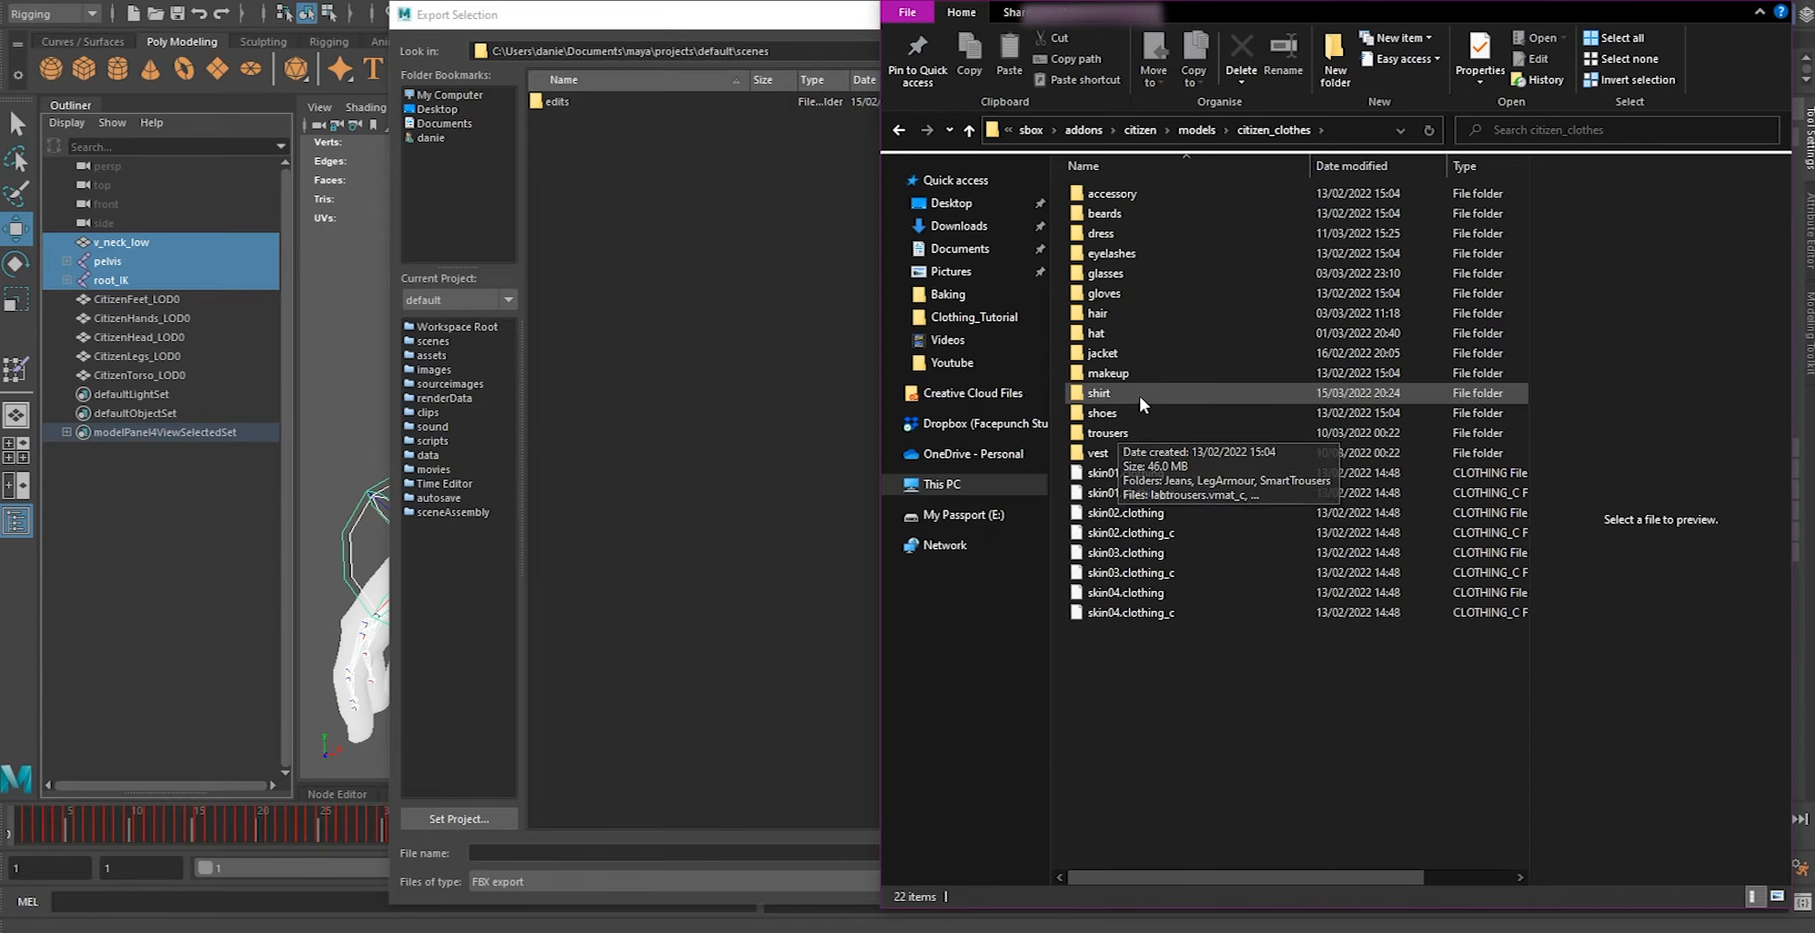
In File Explorer, create a folder named Tutorial inside the shirt folder of citizen_clothes
double_click(1139, 397)
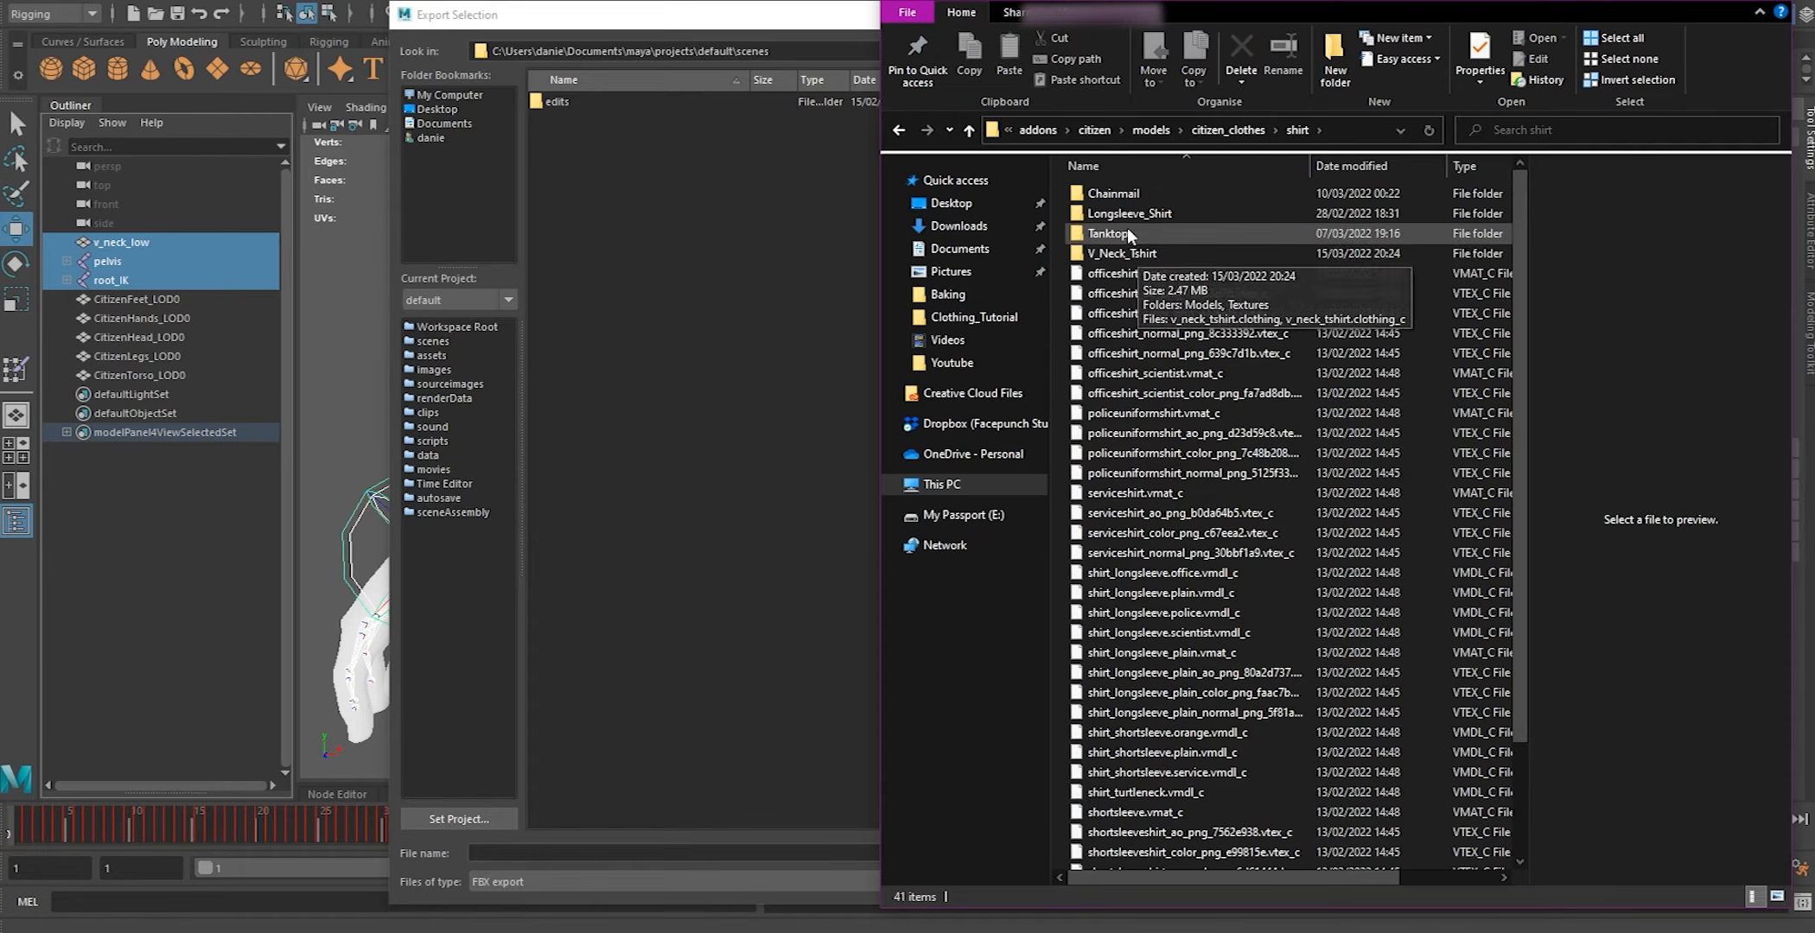
right_click(1057, 219)
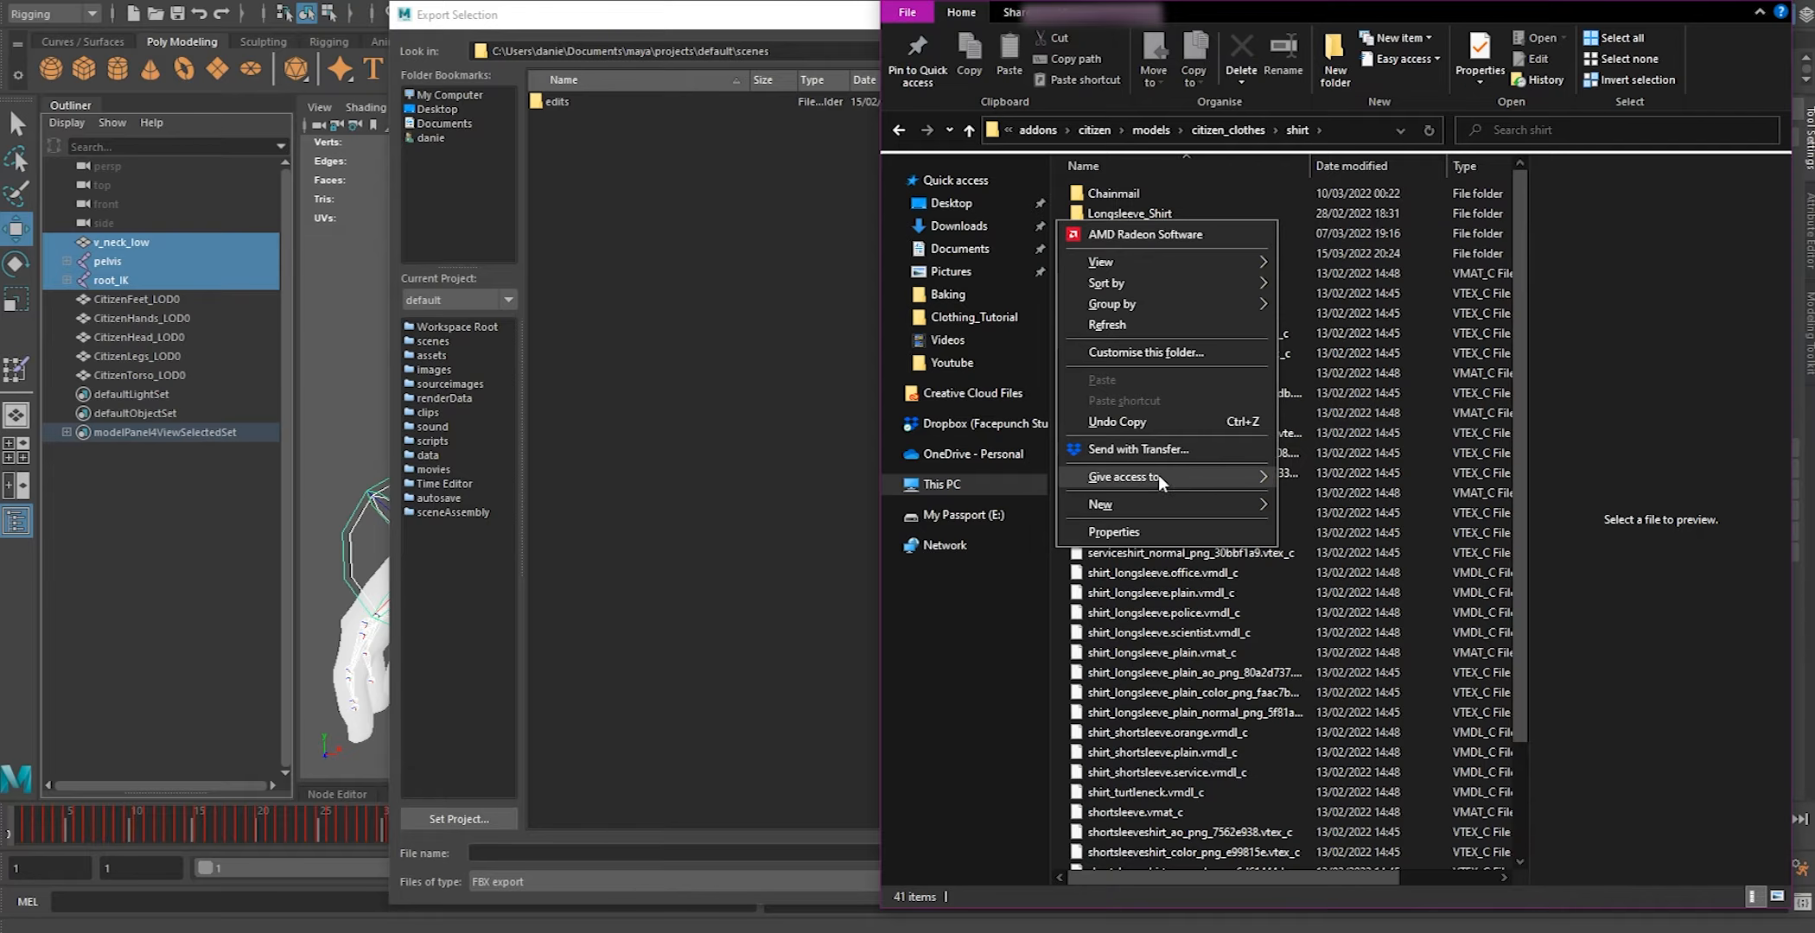
mouse_move(1173, 502)
click(1348, 496)
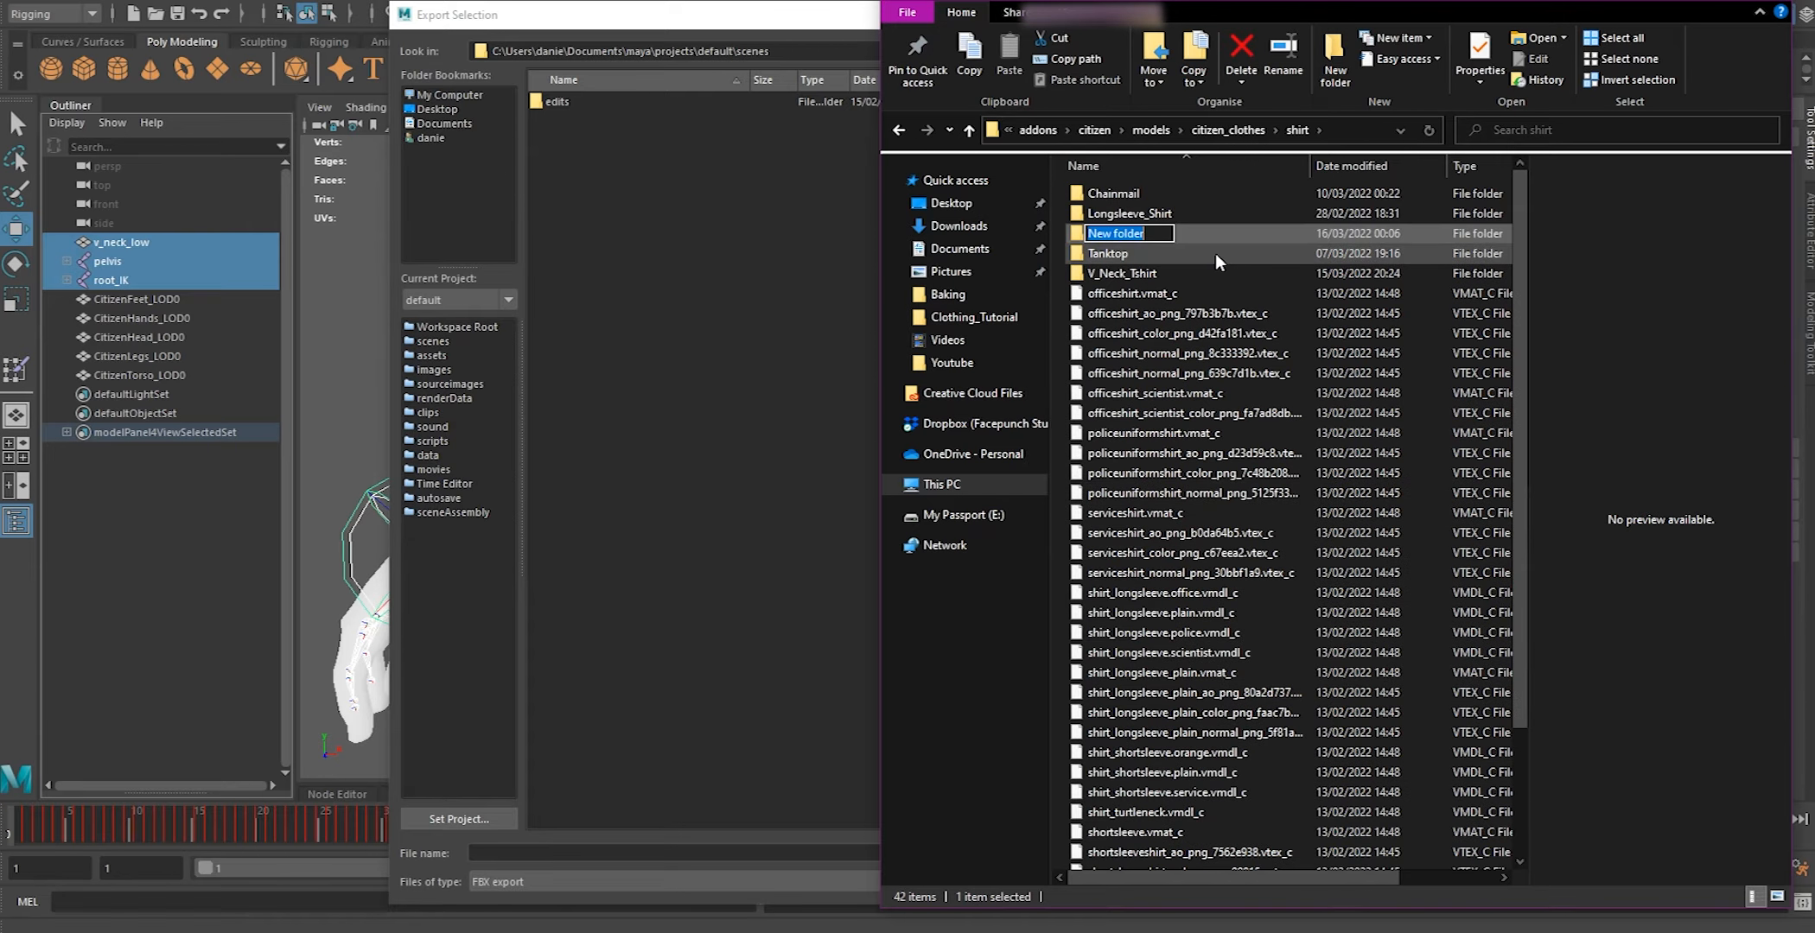
key(BackSpace)
text(Tutorial)
key(Return)
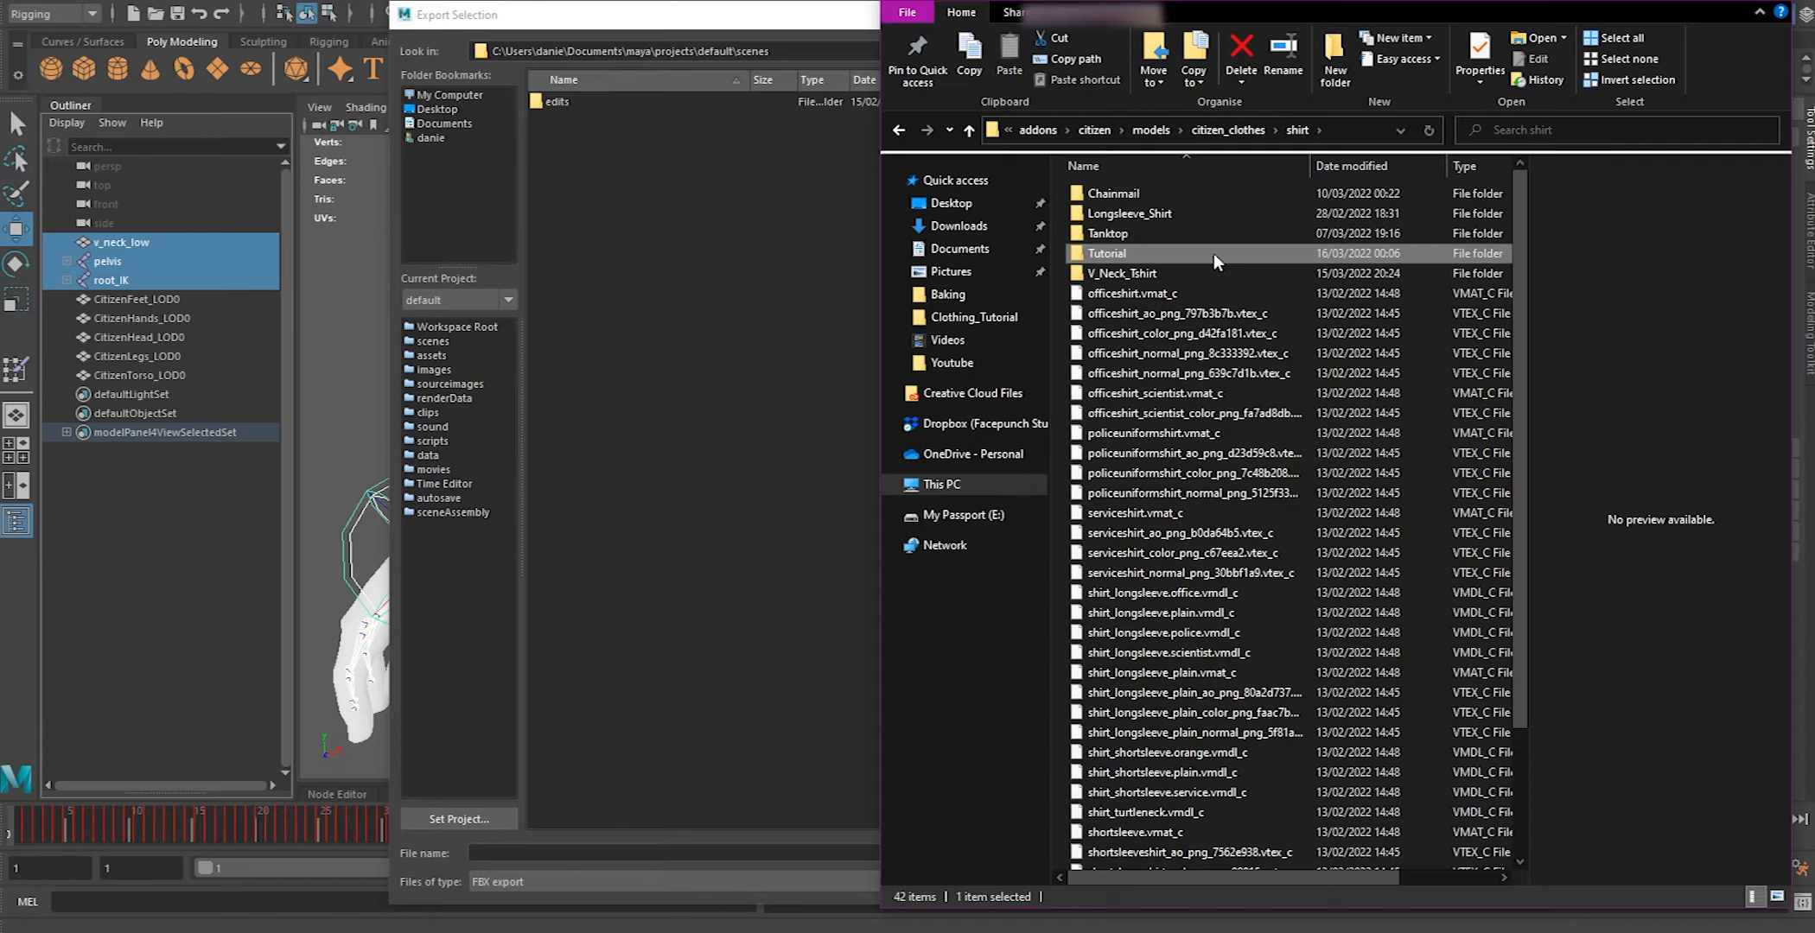
Create a folder named Models inside the Tutorial folder
double_click(1175, 252)
right_click(1217, 239)
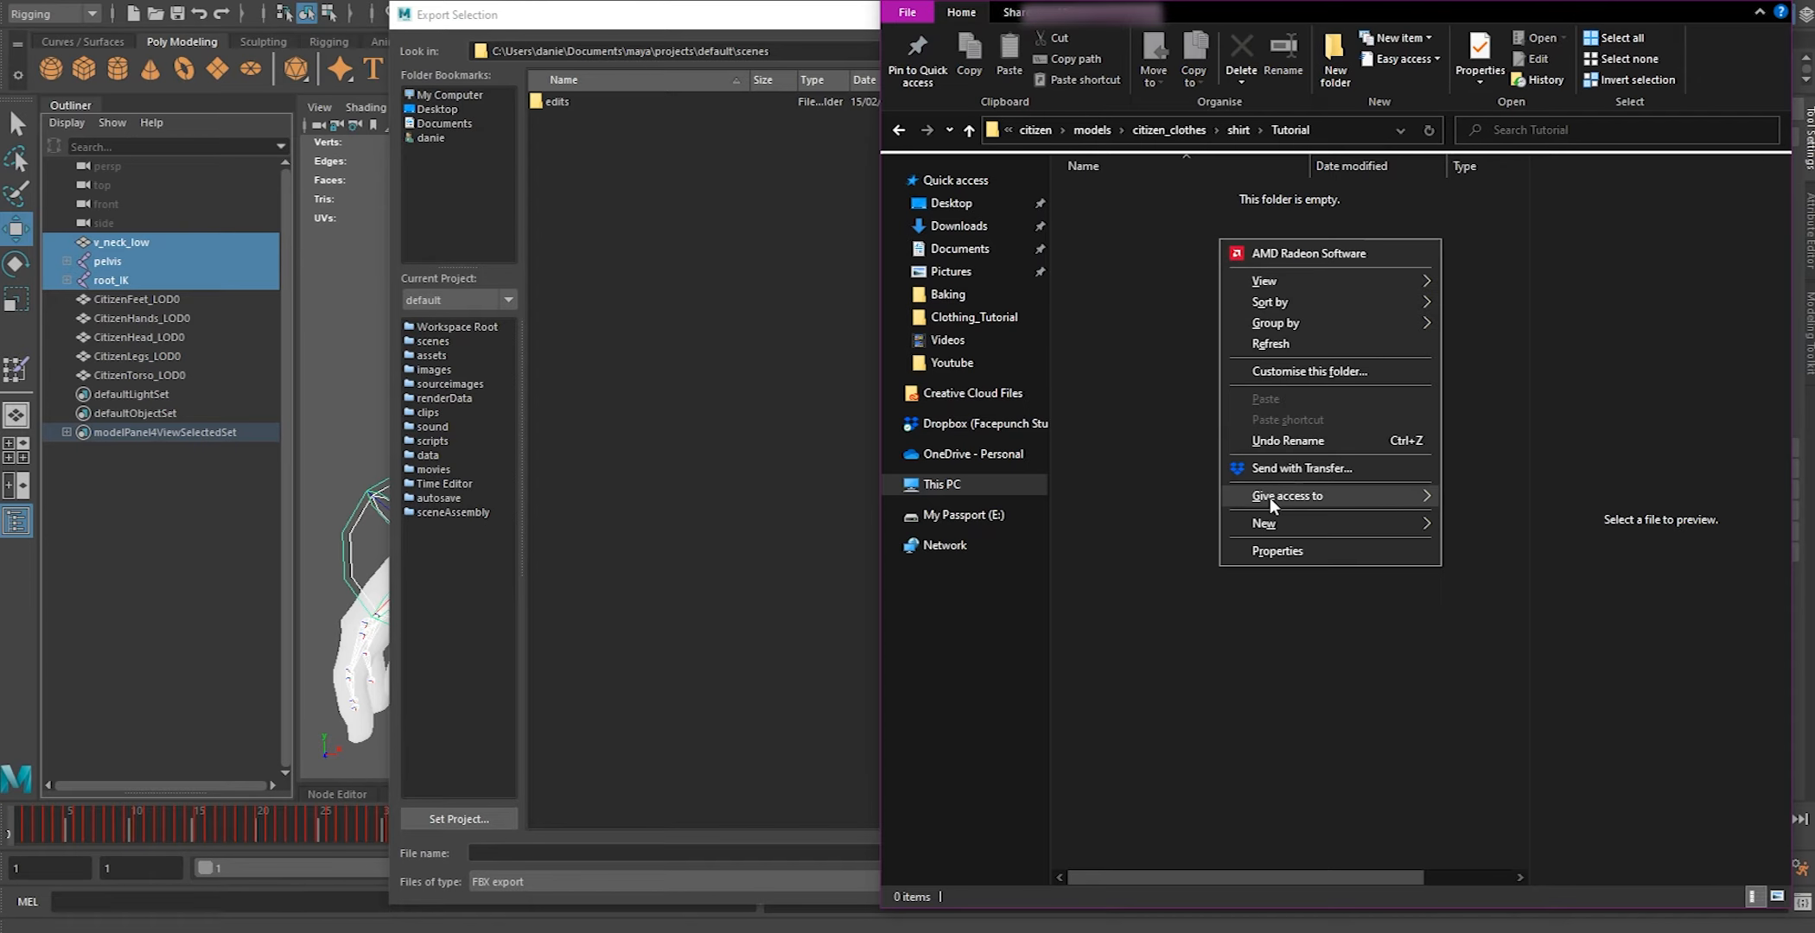
click(1484, 525)
text(Mo)
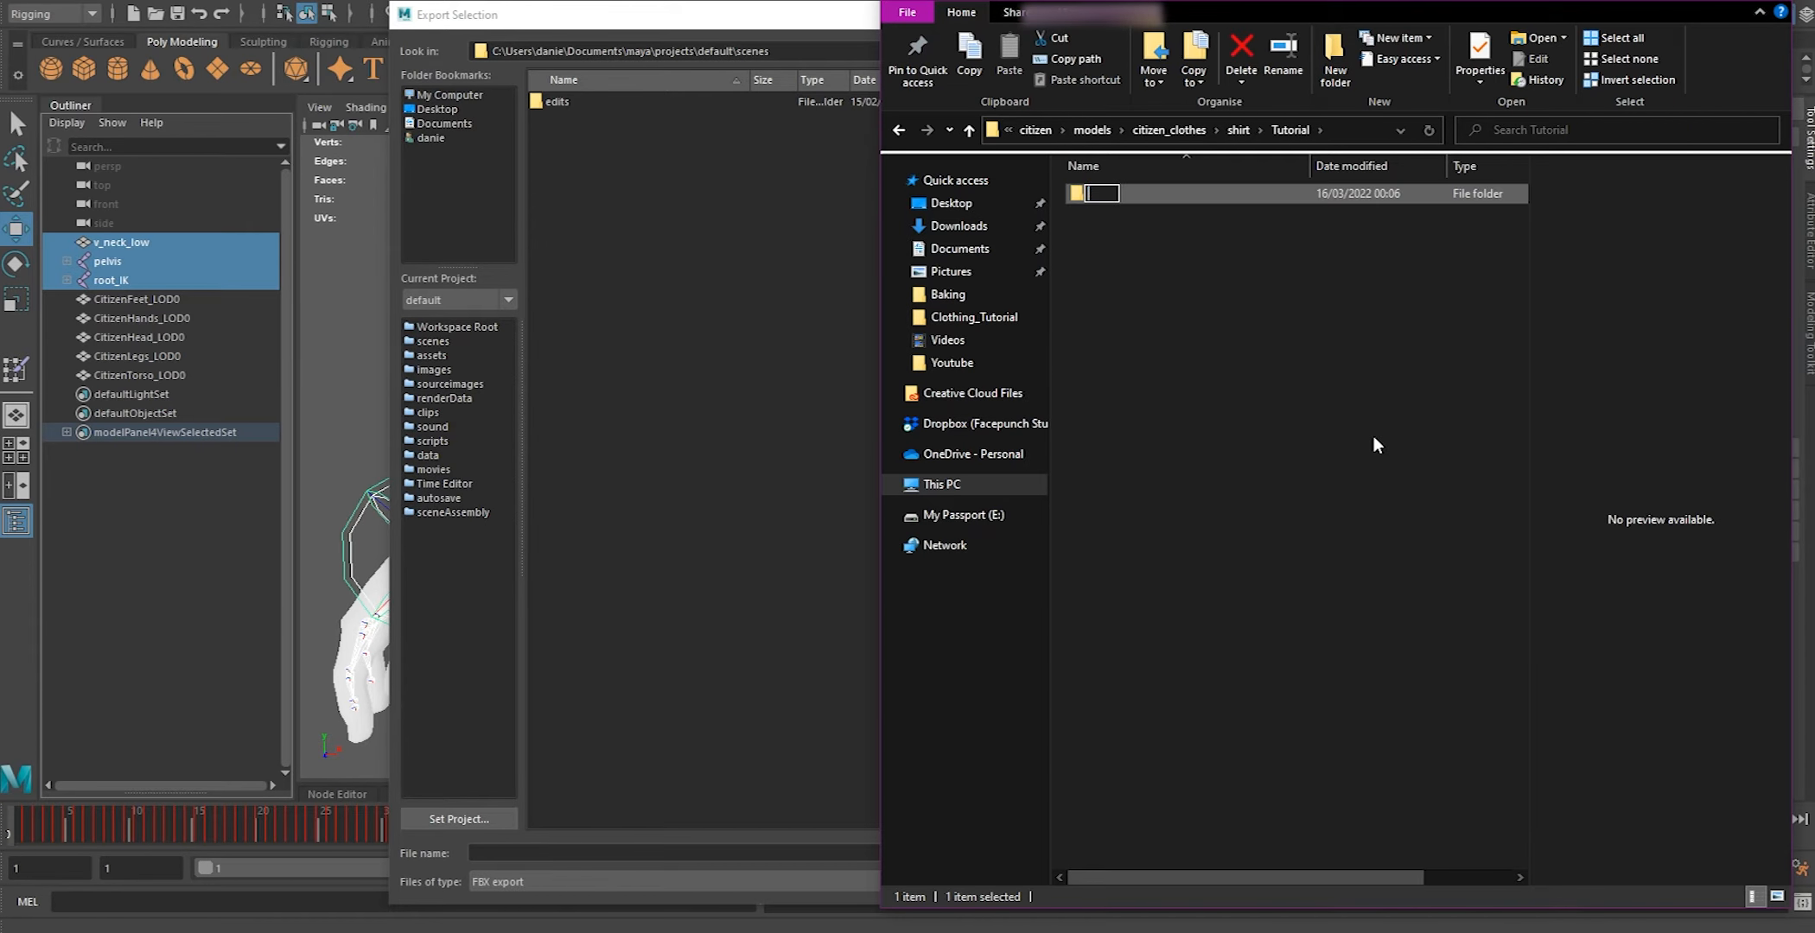
text(dels)
key(Return)
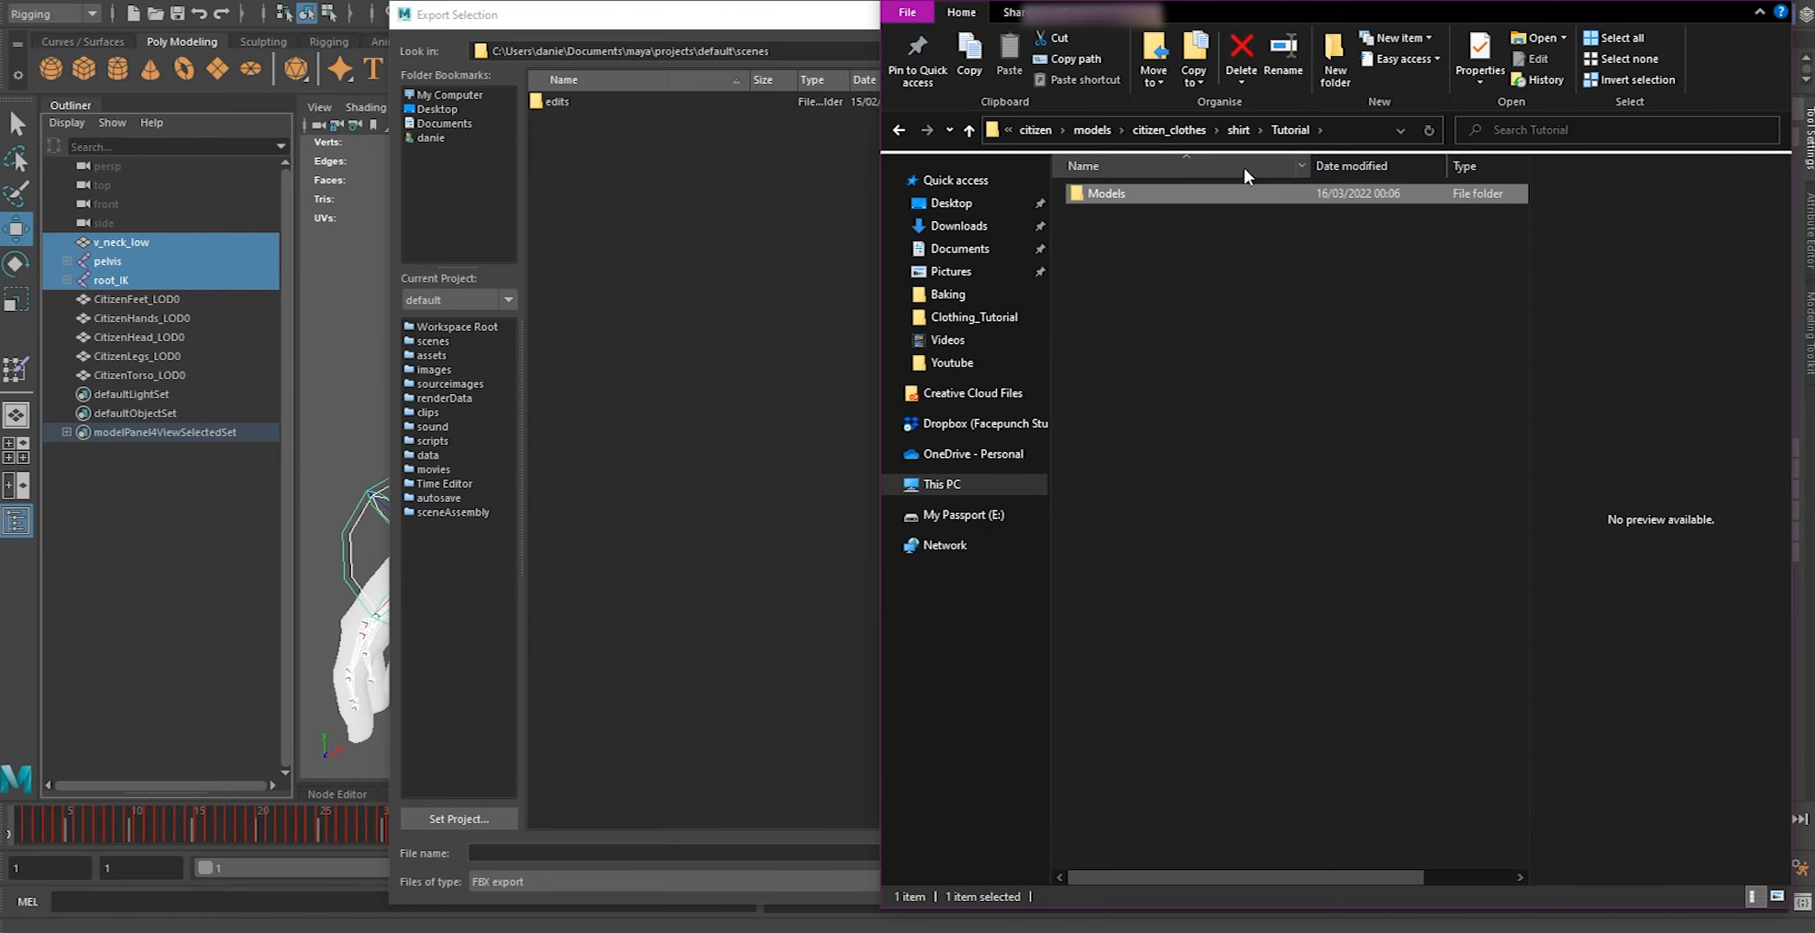
Set Maya's export location to the new citizen_clothes\shirt\Tutorial\Models folder using its copied path
double_click(1244, 192)
click(1314, 131)
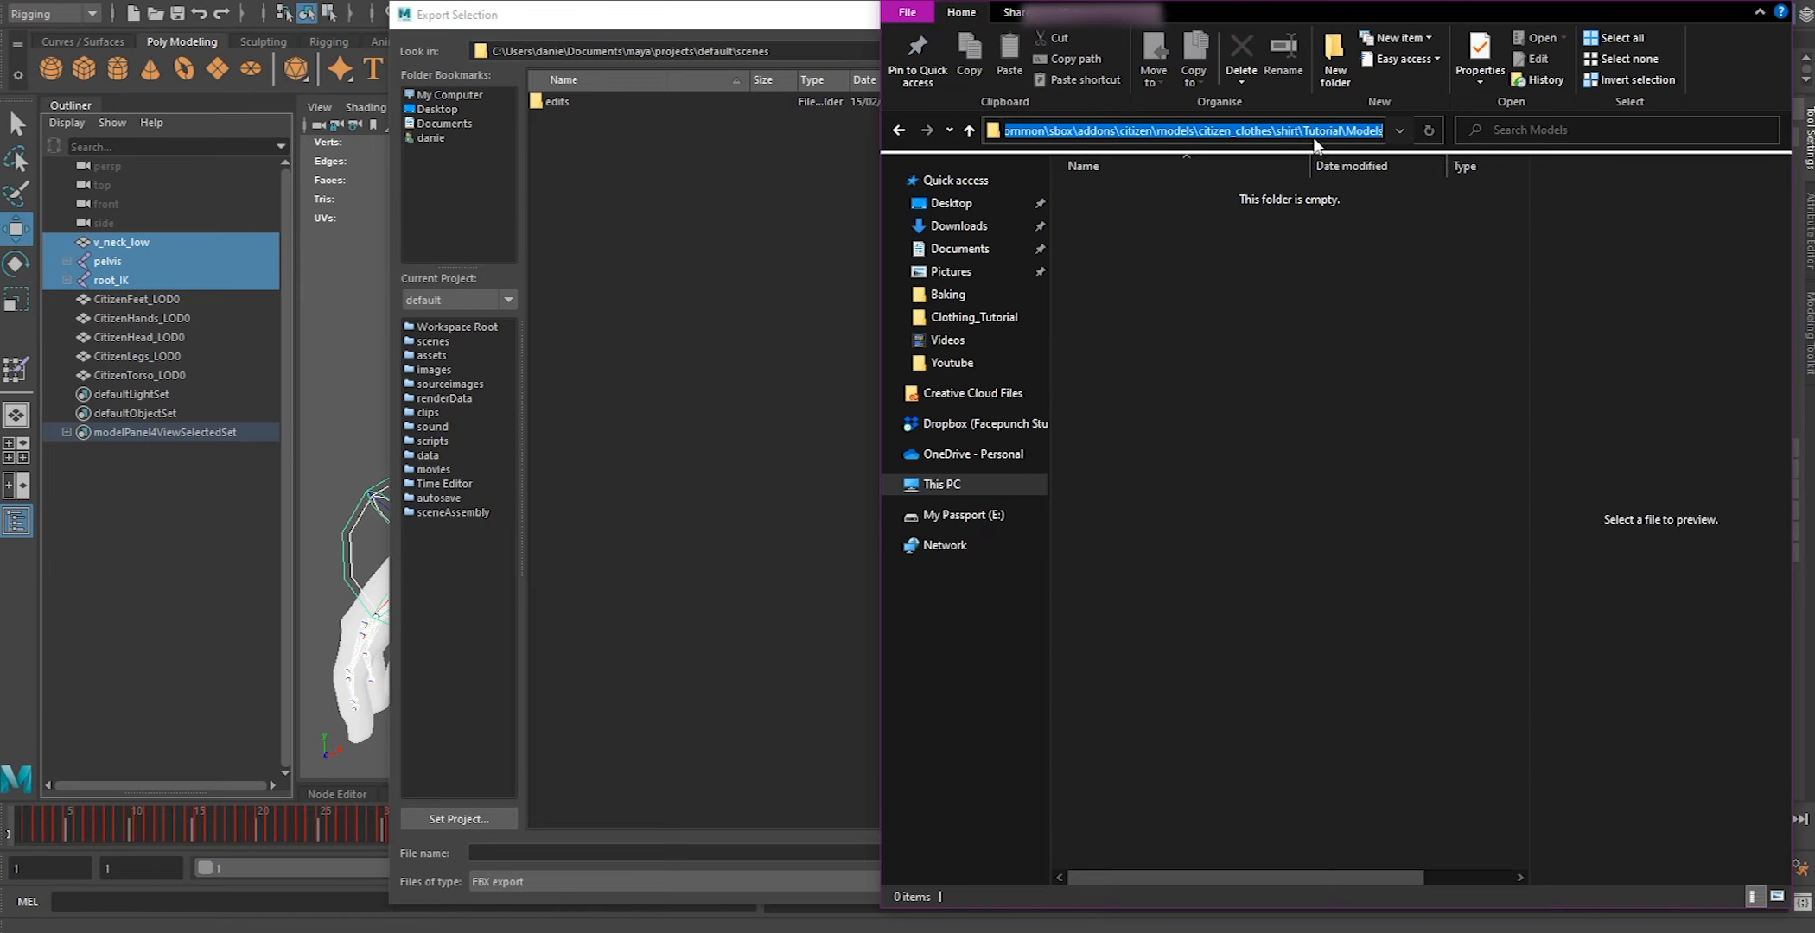
drag(785, 52, 86, 30)
text(D:\SteamLibrary\steamapps\common\sbox\addons\citizen\models\citizen_clothes\shirt\Tutorial\Models)
key(Return)
Enter a file name starting with "V" for the FBX export of the shirt and rig
click(623, 853)
text(v_)
key(BackSpace)
key(BackSpace)
text(V)
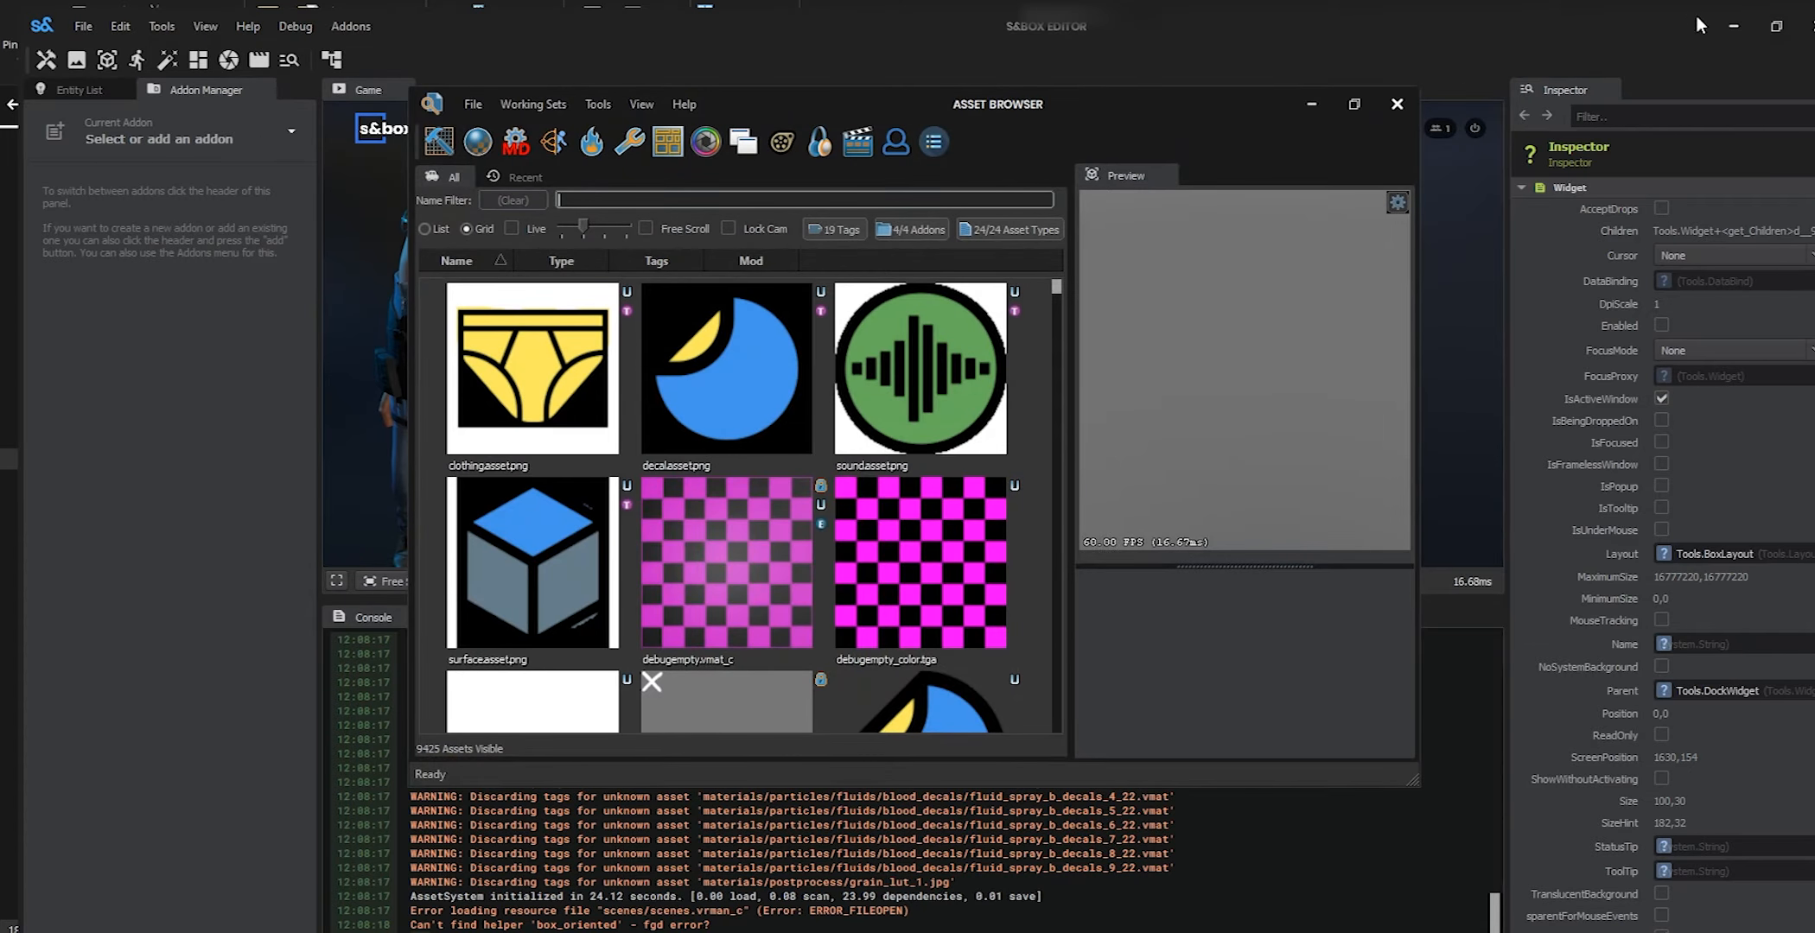
Bring the main s&box editor window forward and open the ModelDoc editor with an empty model
click(1778, 25)
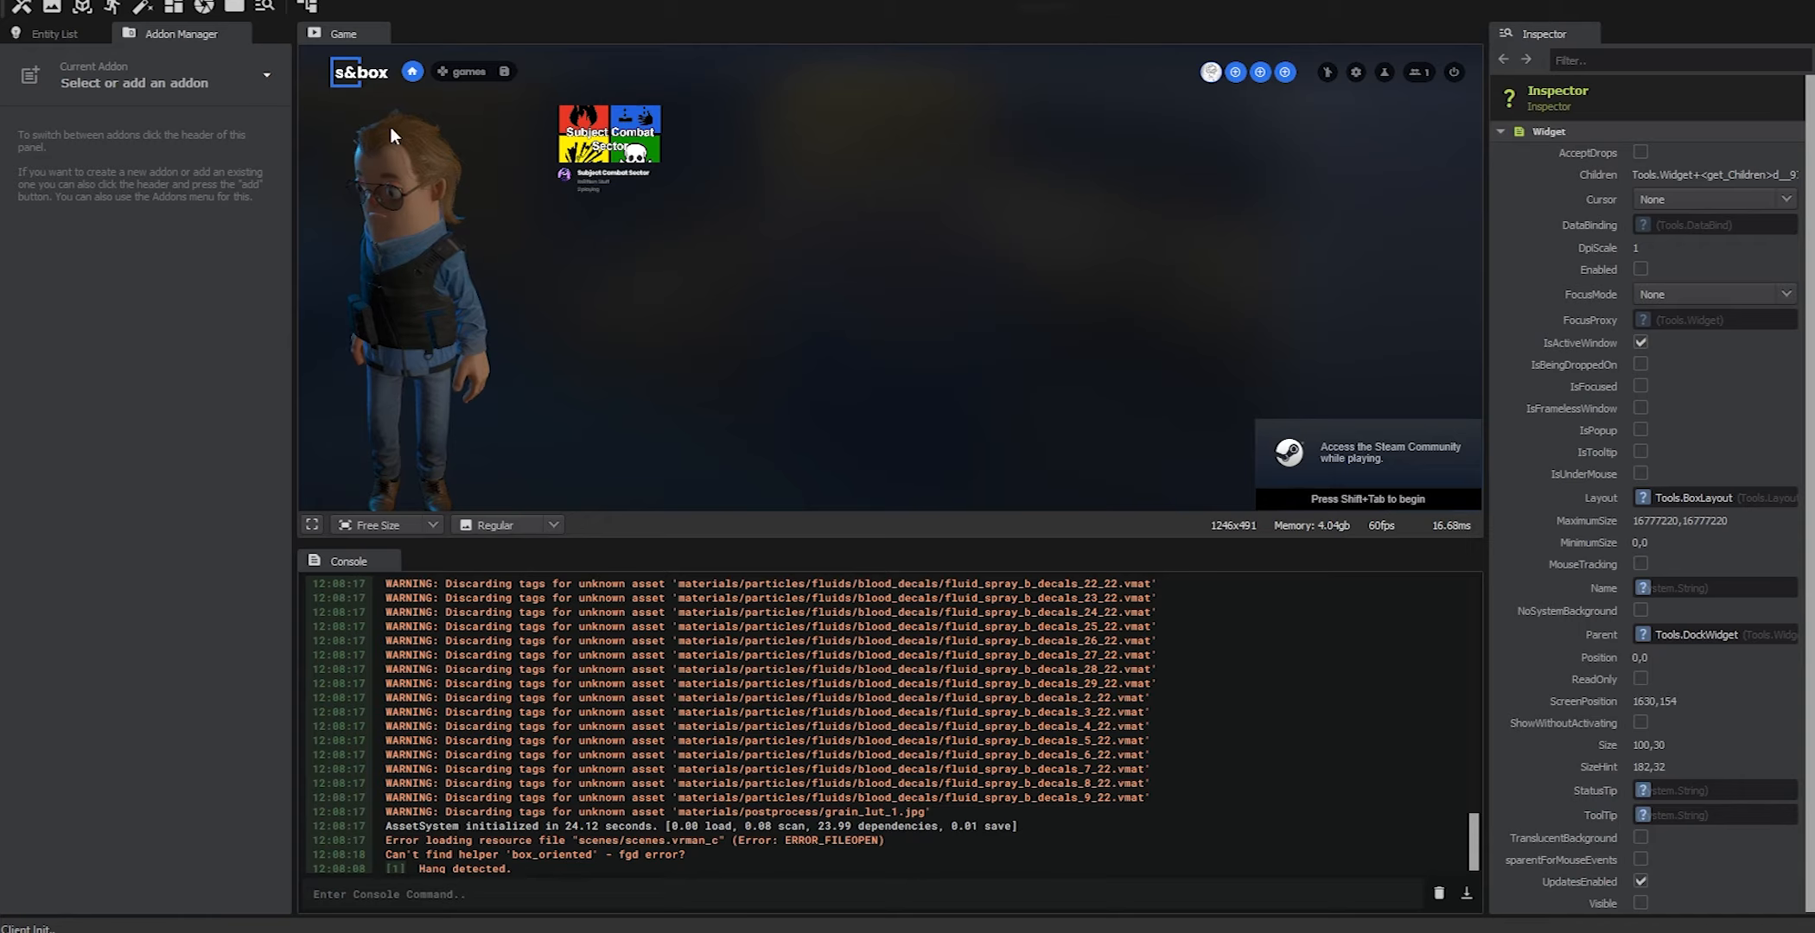
click(94, 30)
click(89, 12)
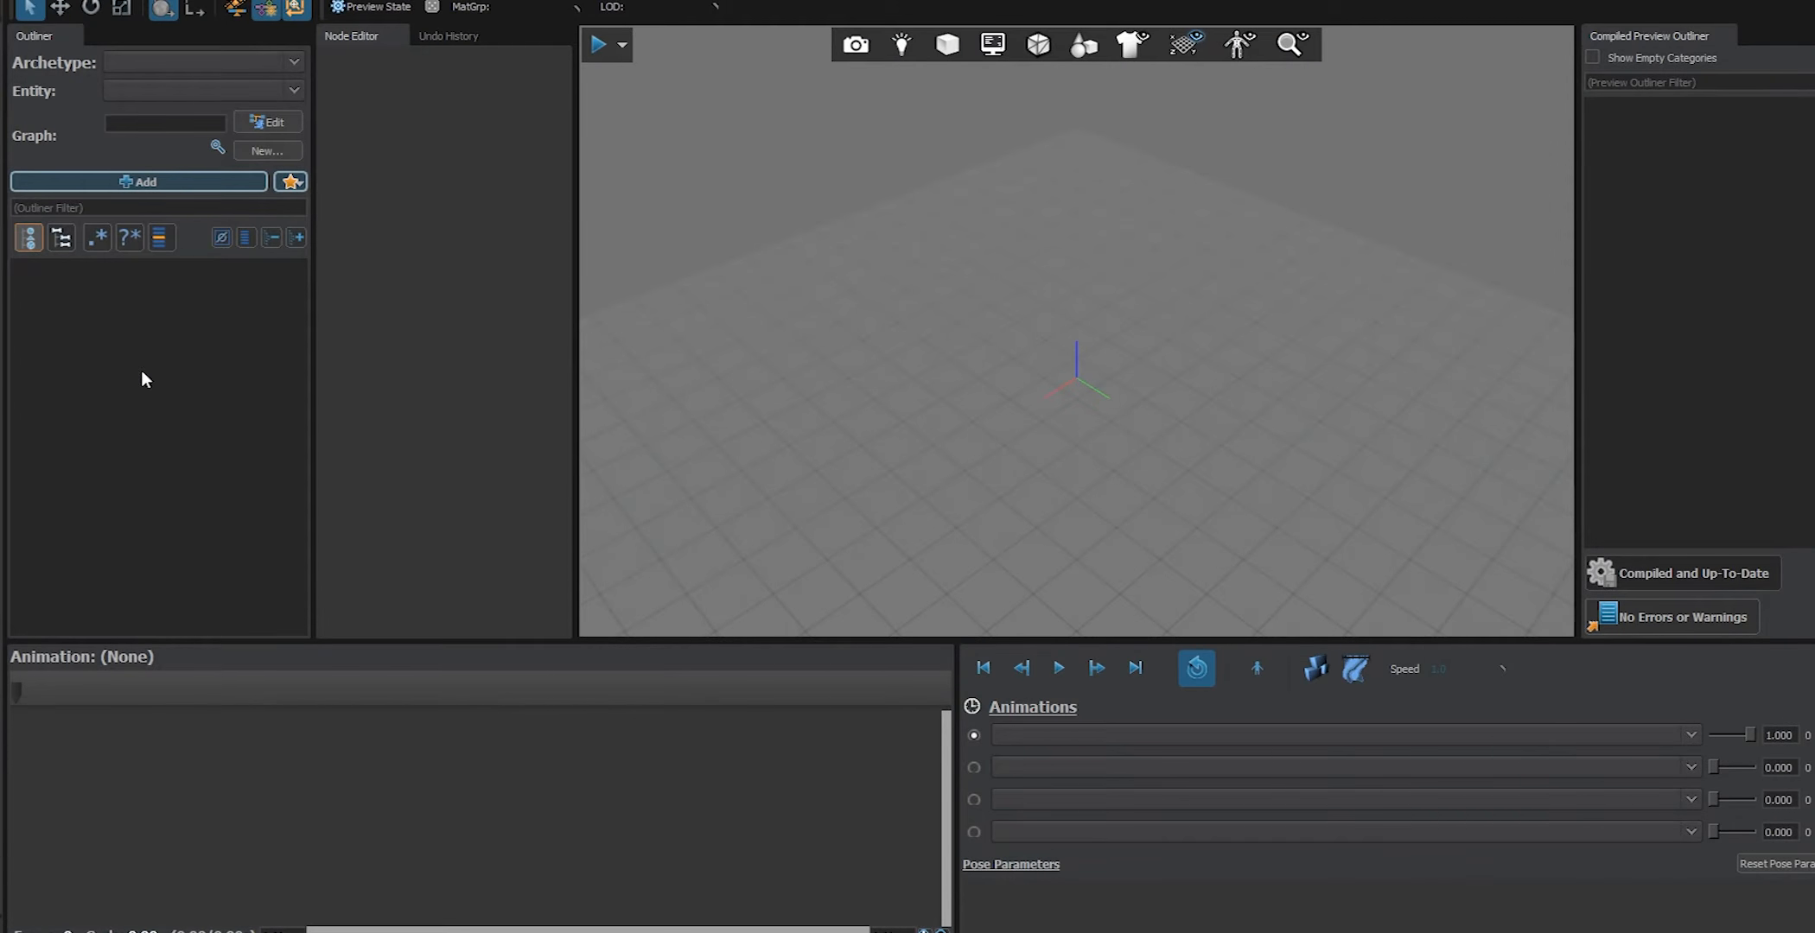
Save the new model document as V_Neck in citizen_clothes\shirt\Tutorial\Models and compile it
key(ctrl+s)
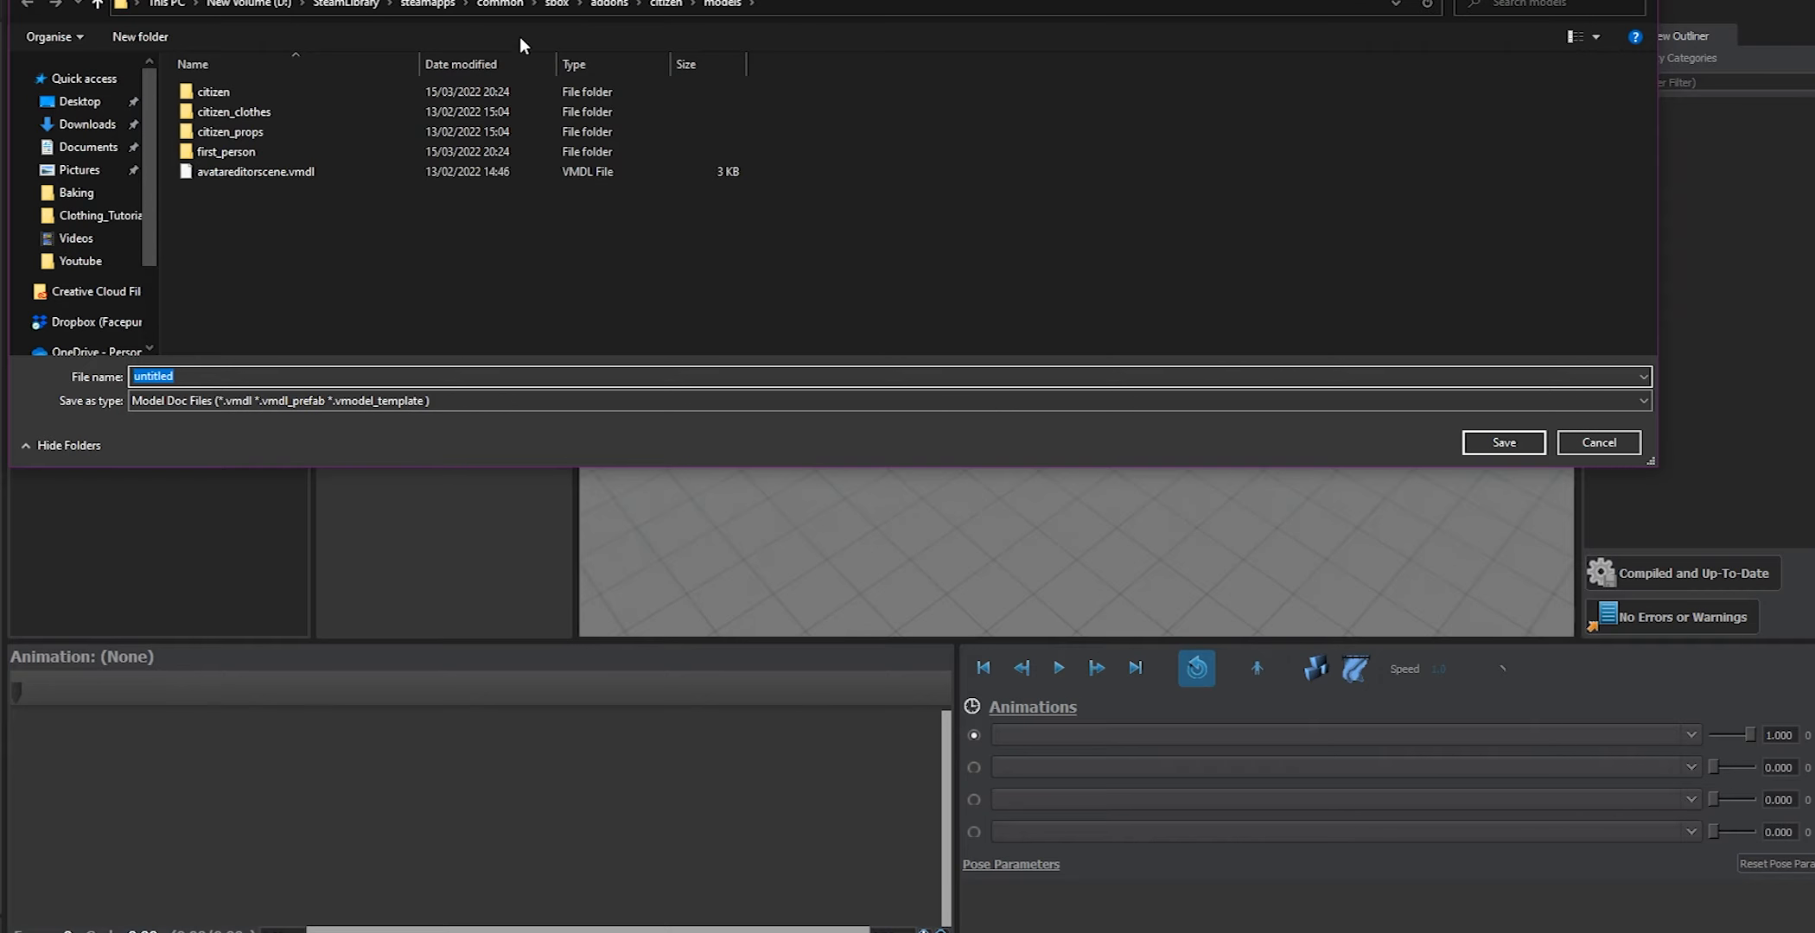
double_click(353, 111)
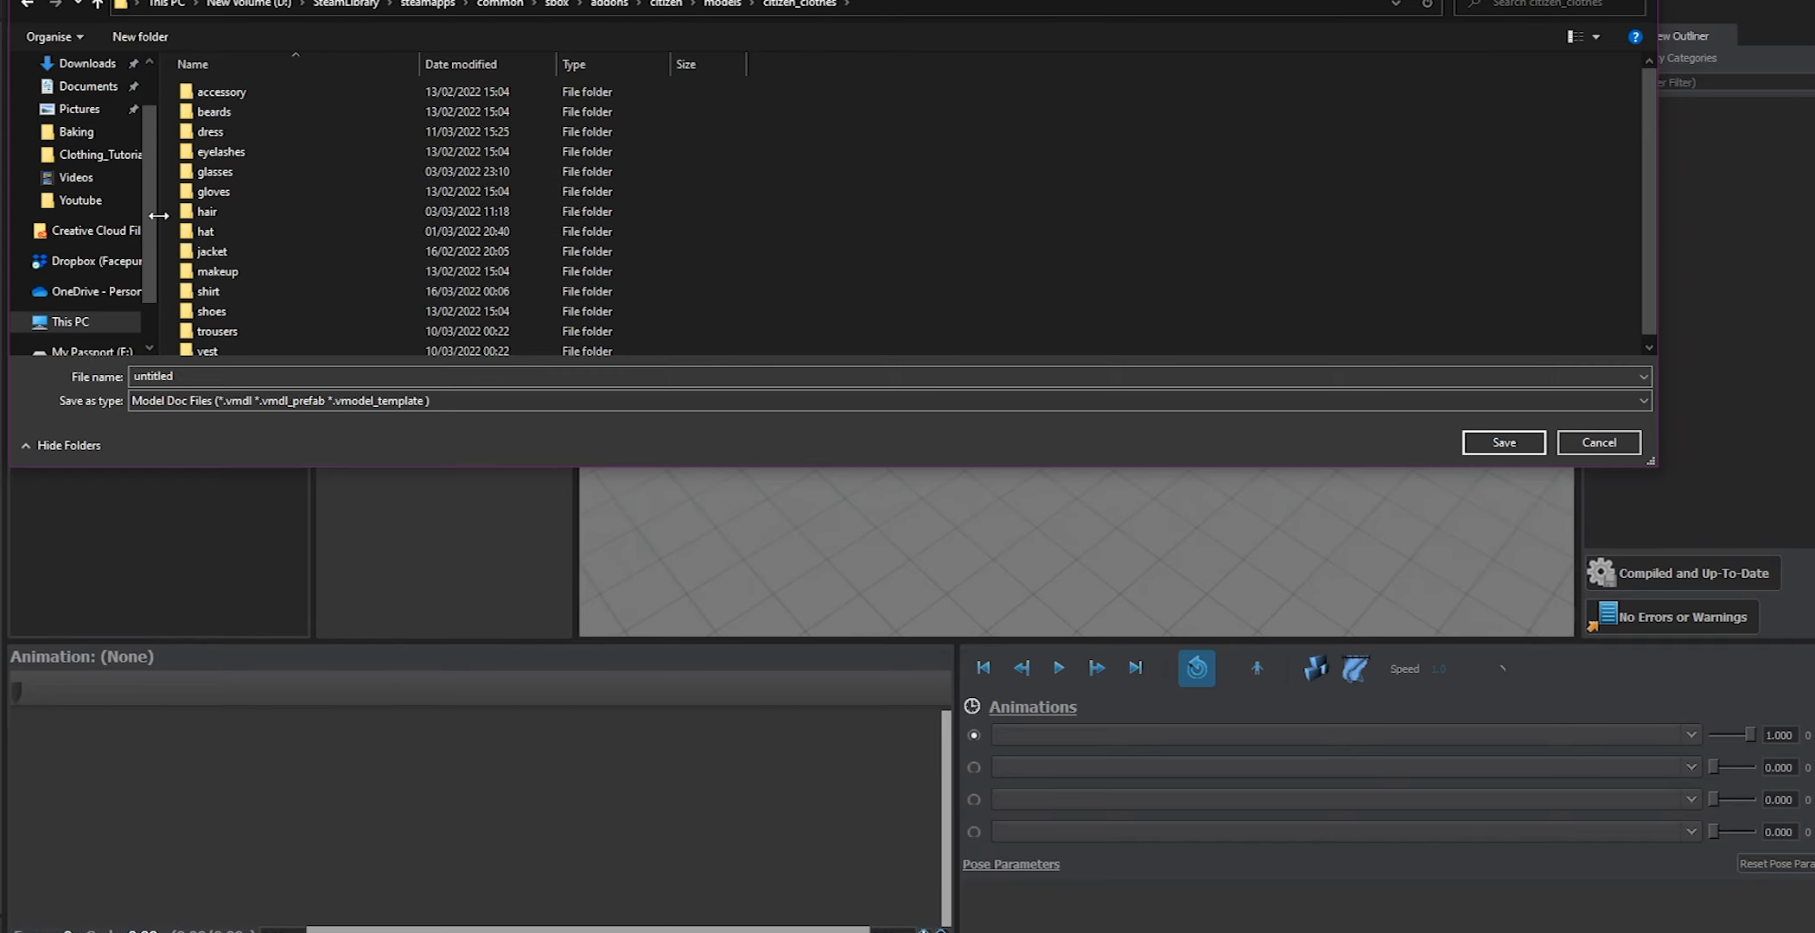
click(243, 285)
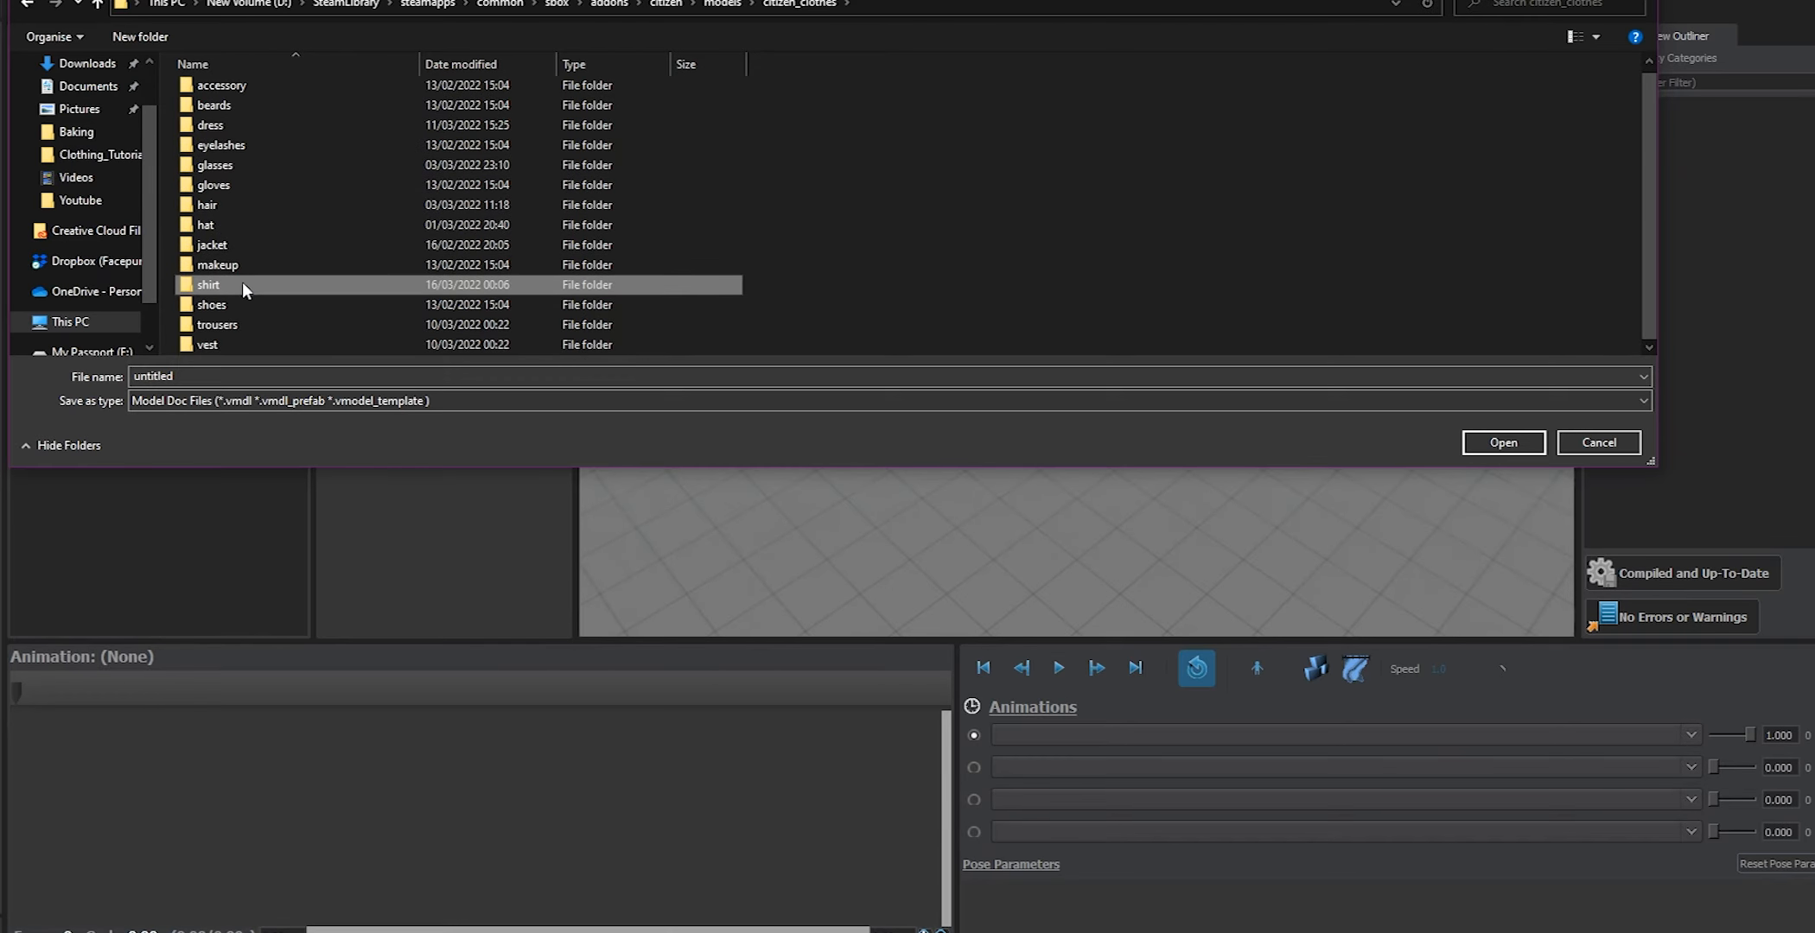
double_click(243, 285)
click(231, 156)
double_click(231, 153)
double_click(350, 91)
double_click(237, 377)
text(V)
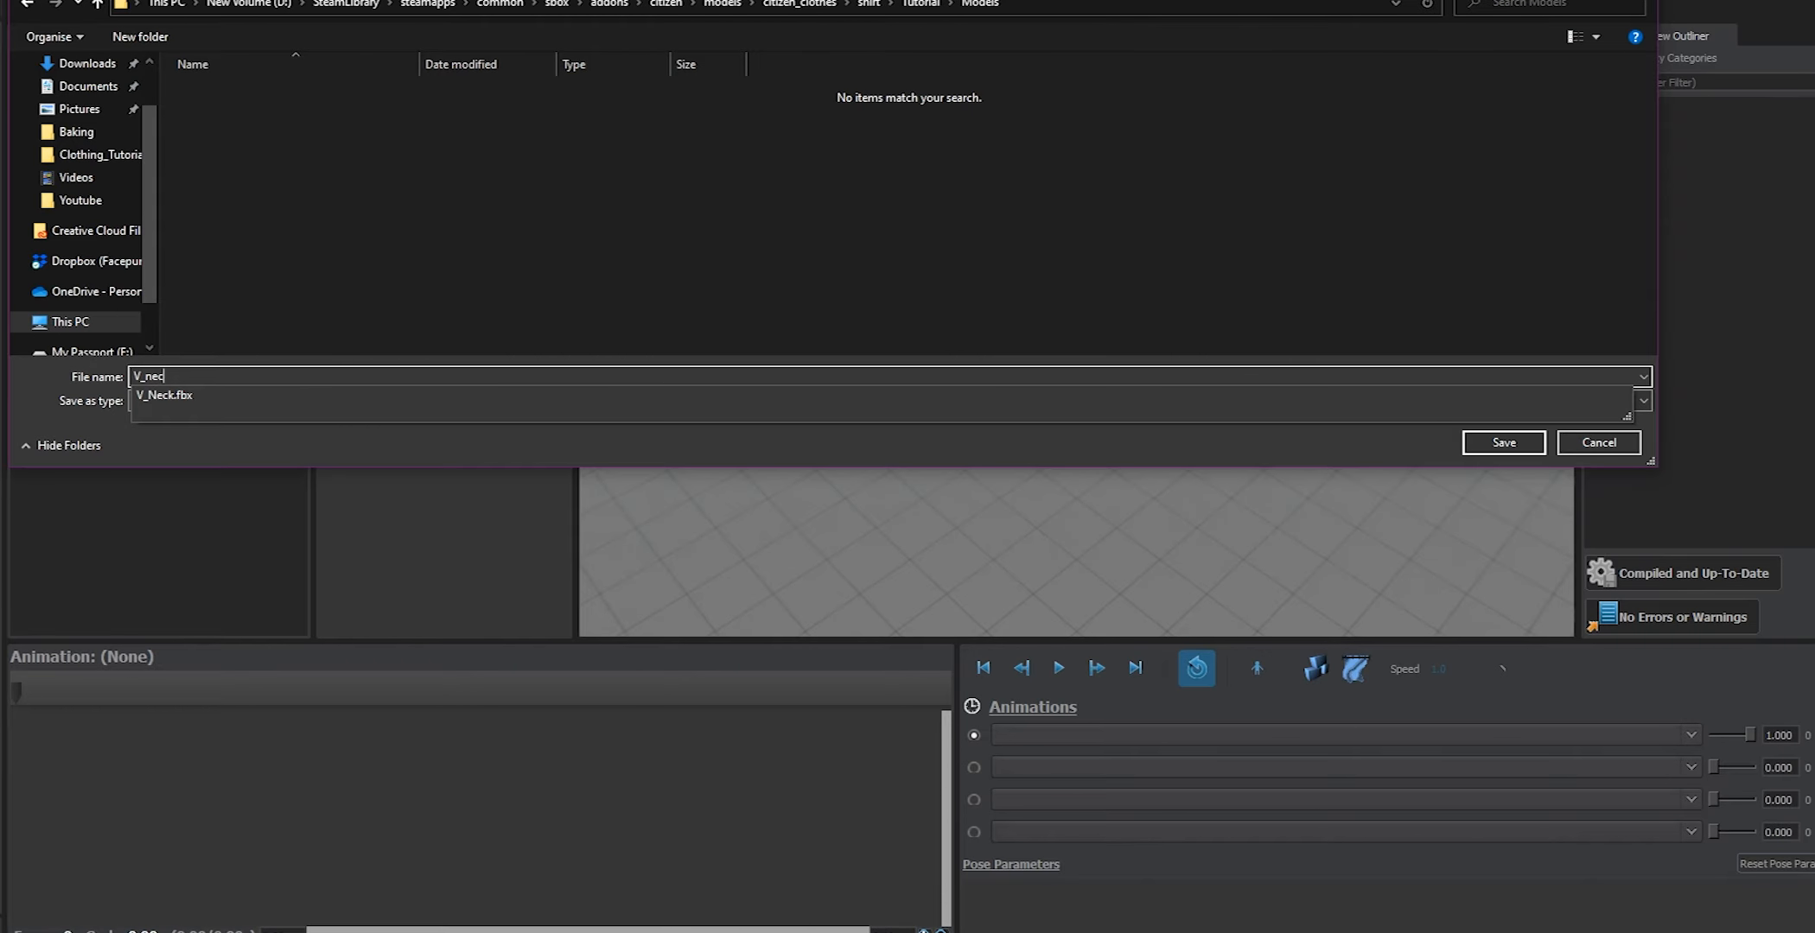
text(_Neck)
key(Return)
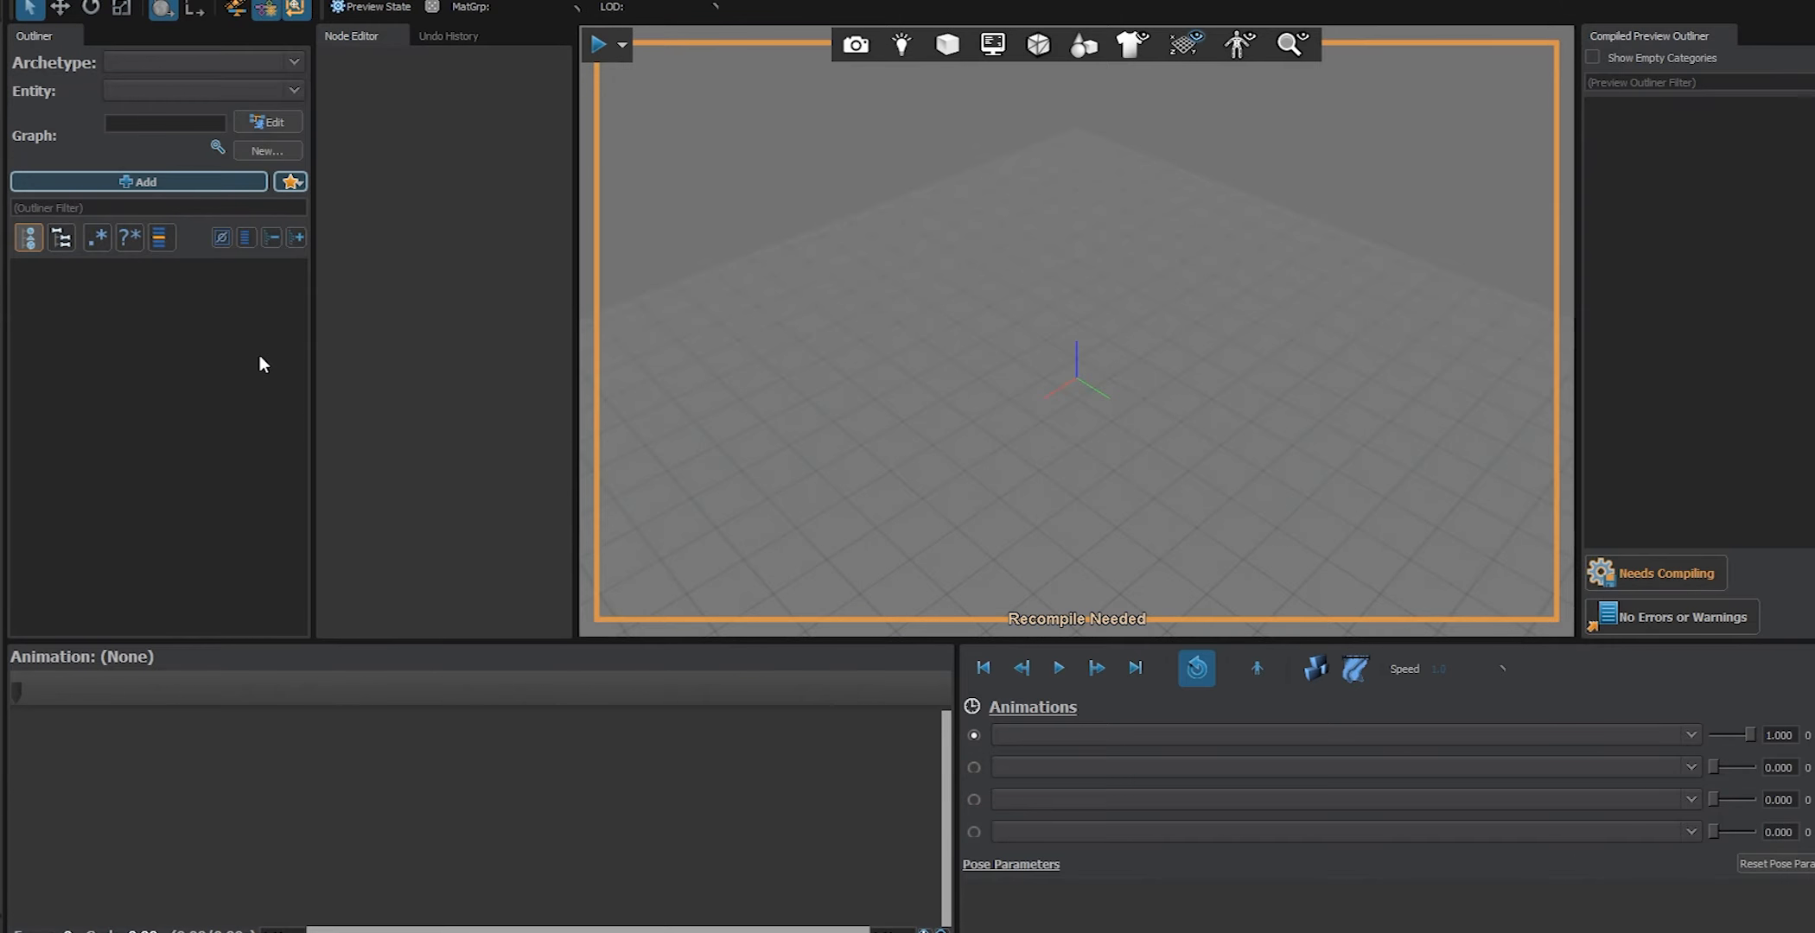
click(1676, 574)
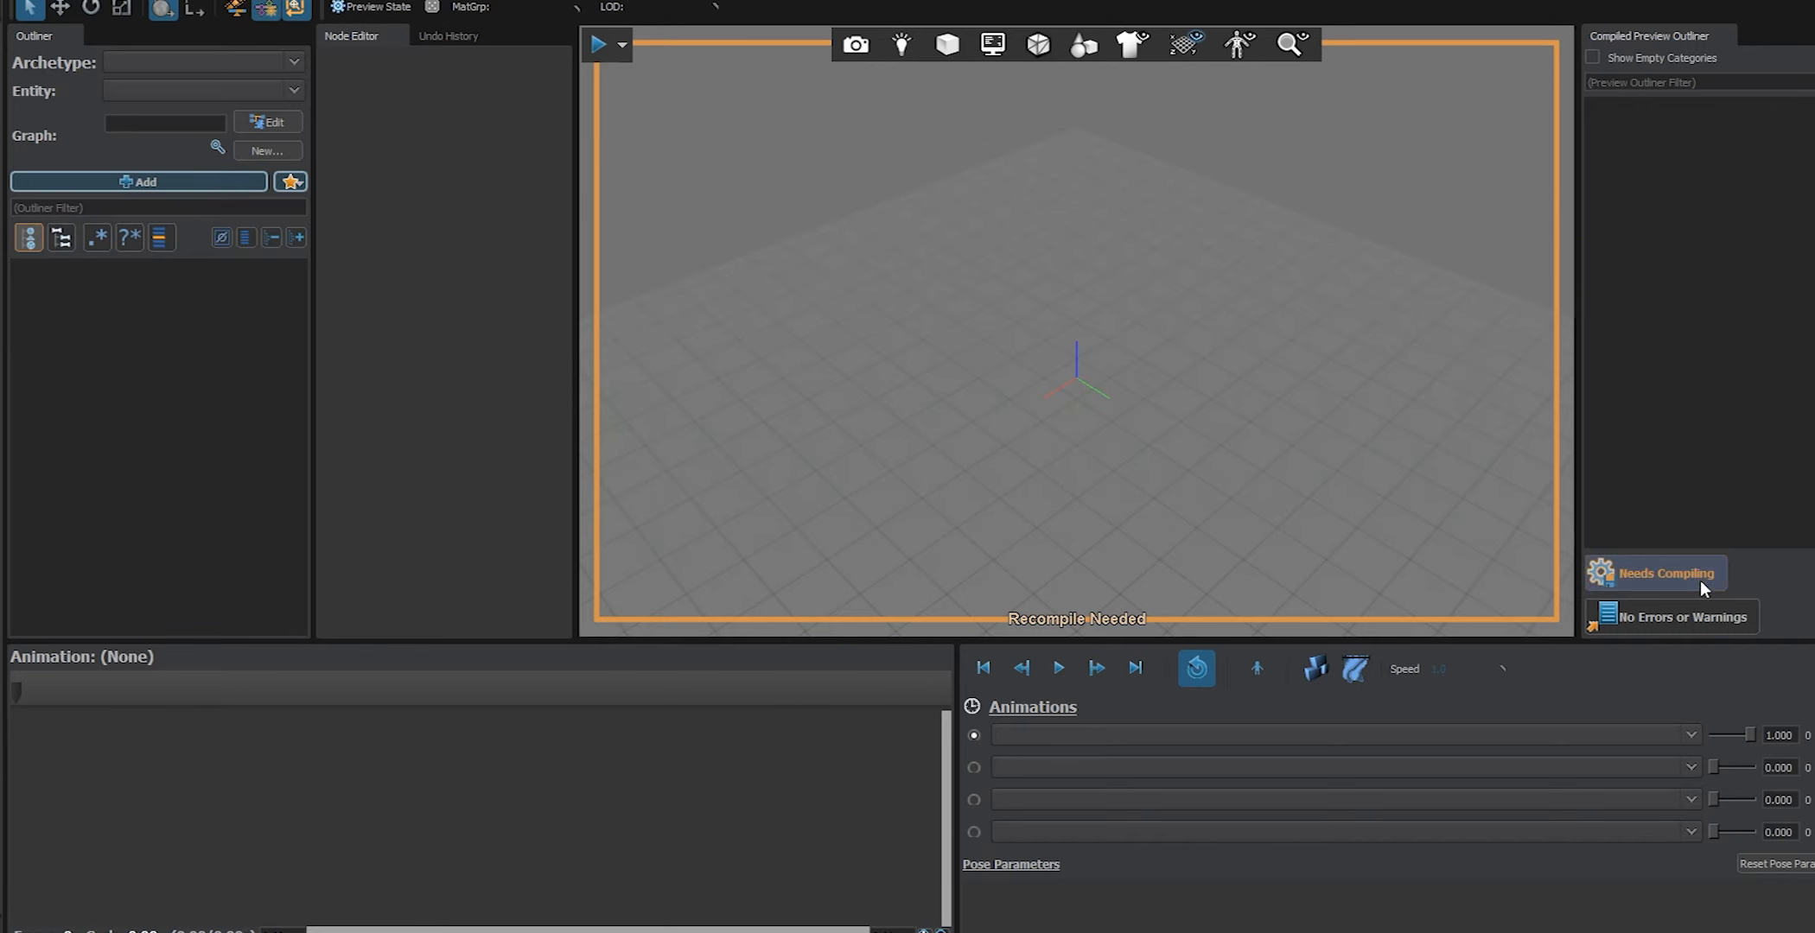
Add the V_Neck FBX from the Tutorial\Models folder to the model using Add Meshes
right_click(153, 292)
click(146, 294)
right_click(149, 294)
click(216, 352)
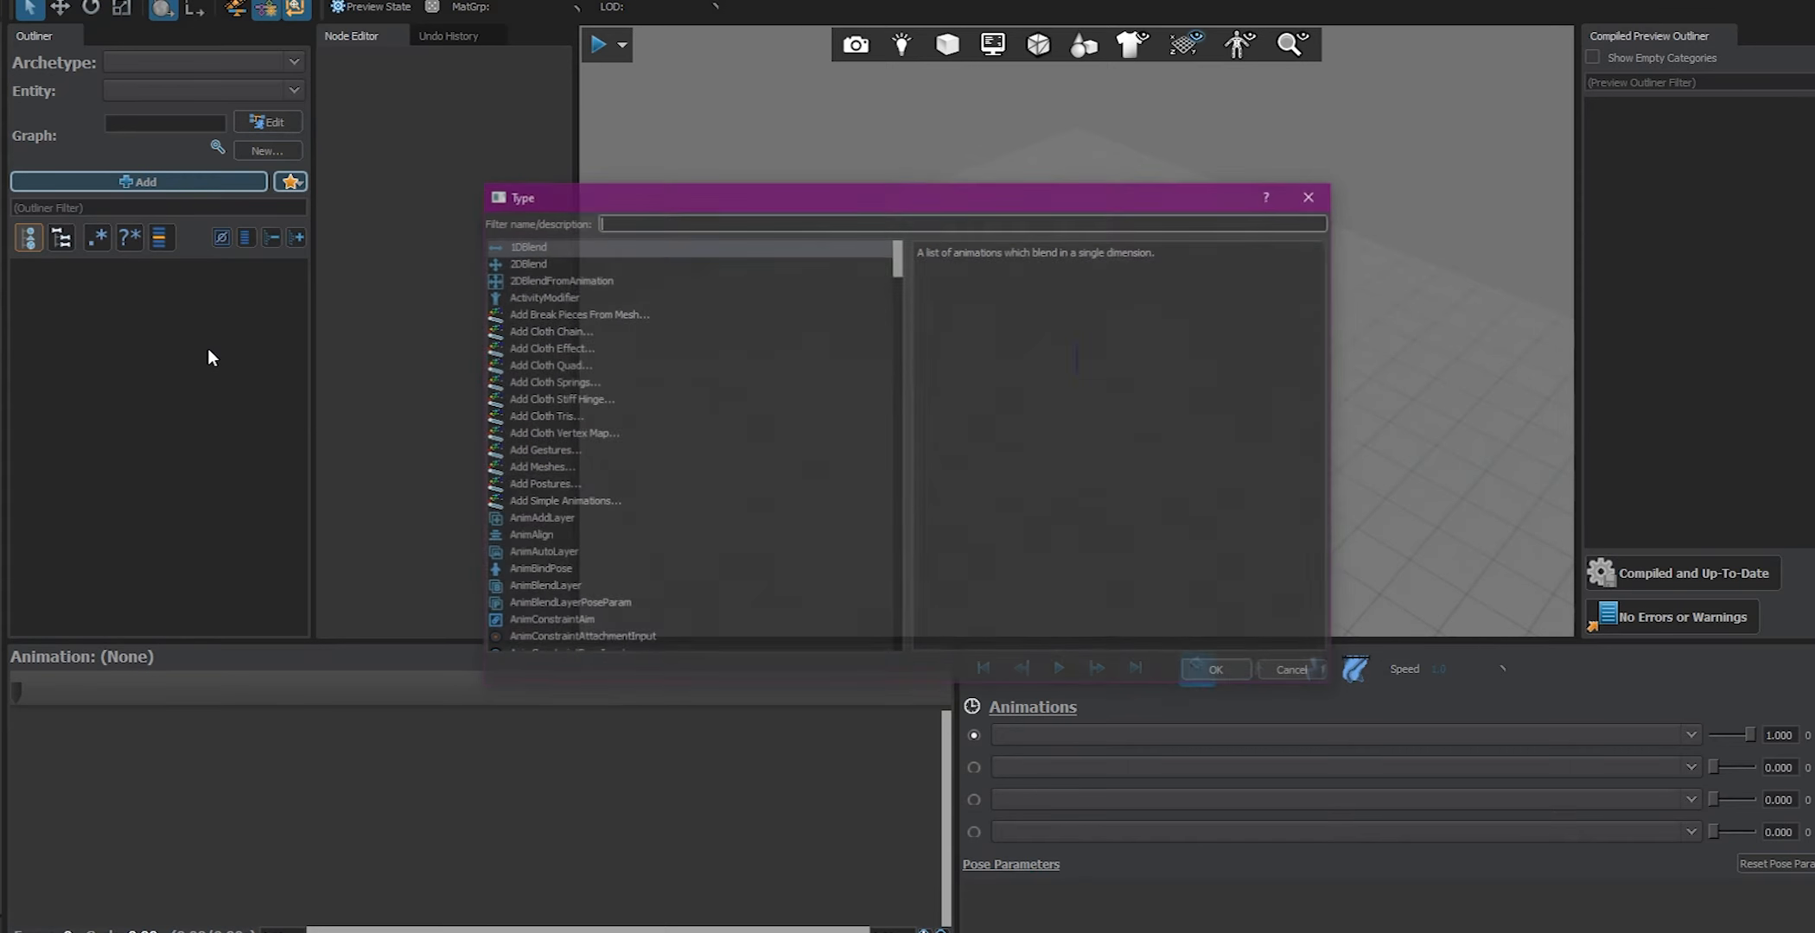
text(mesh)
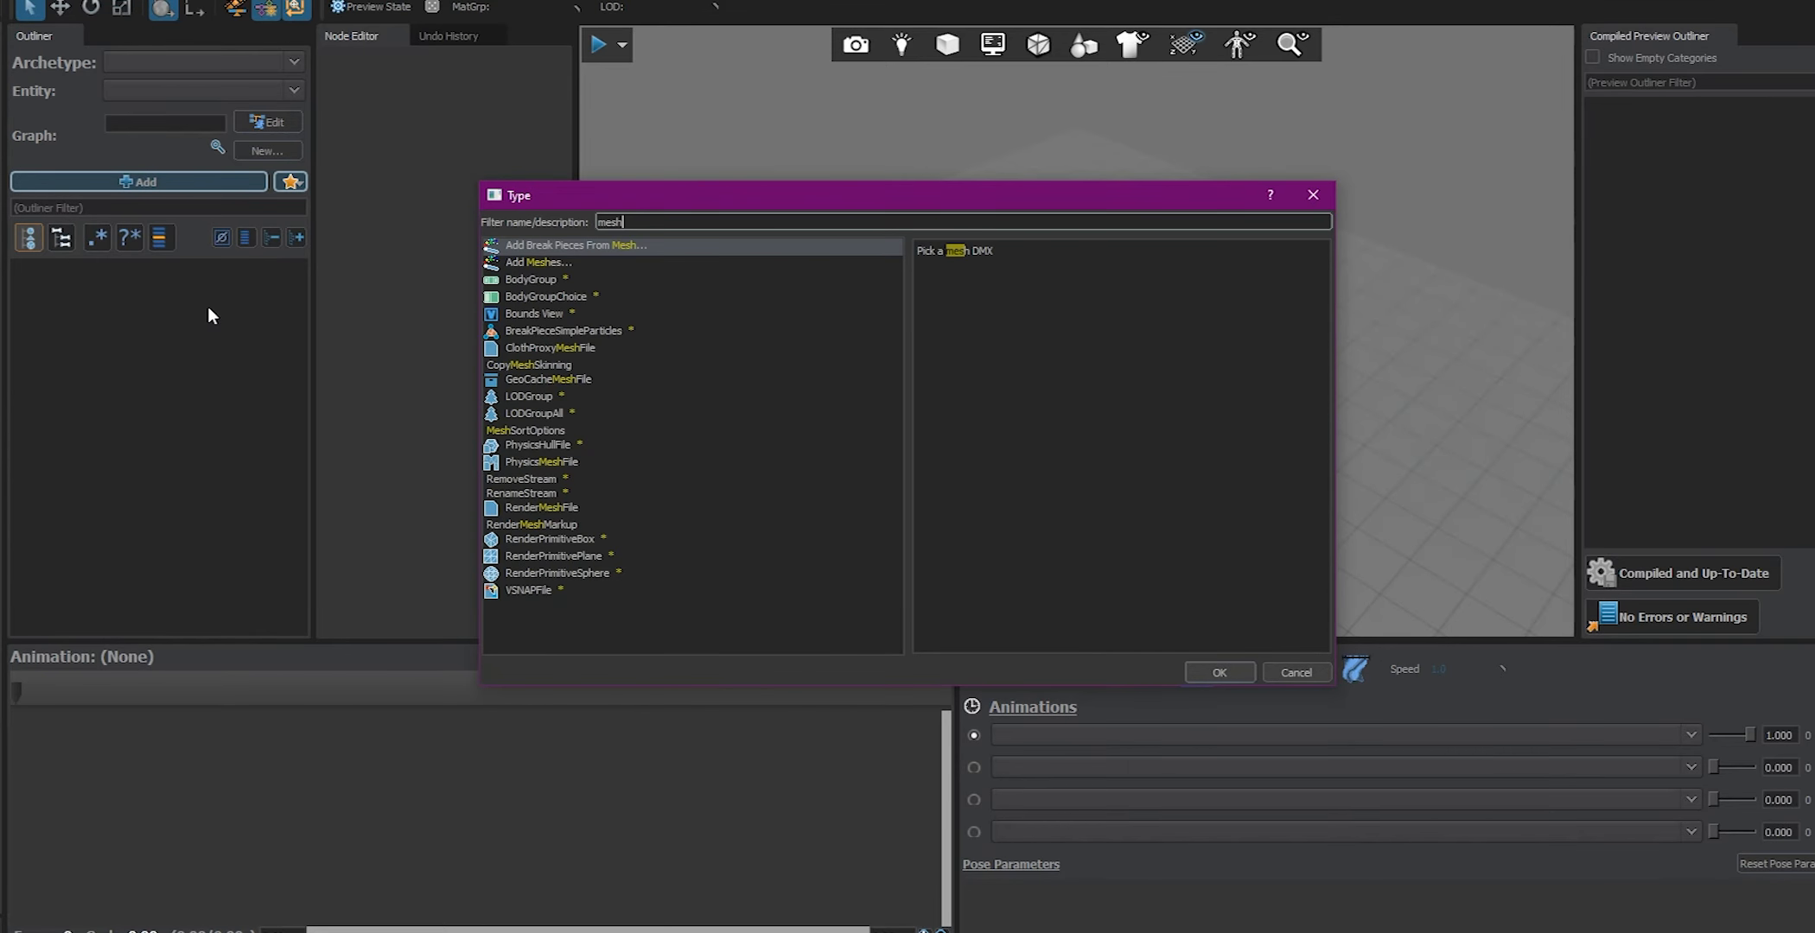
double_click(537, 263)
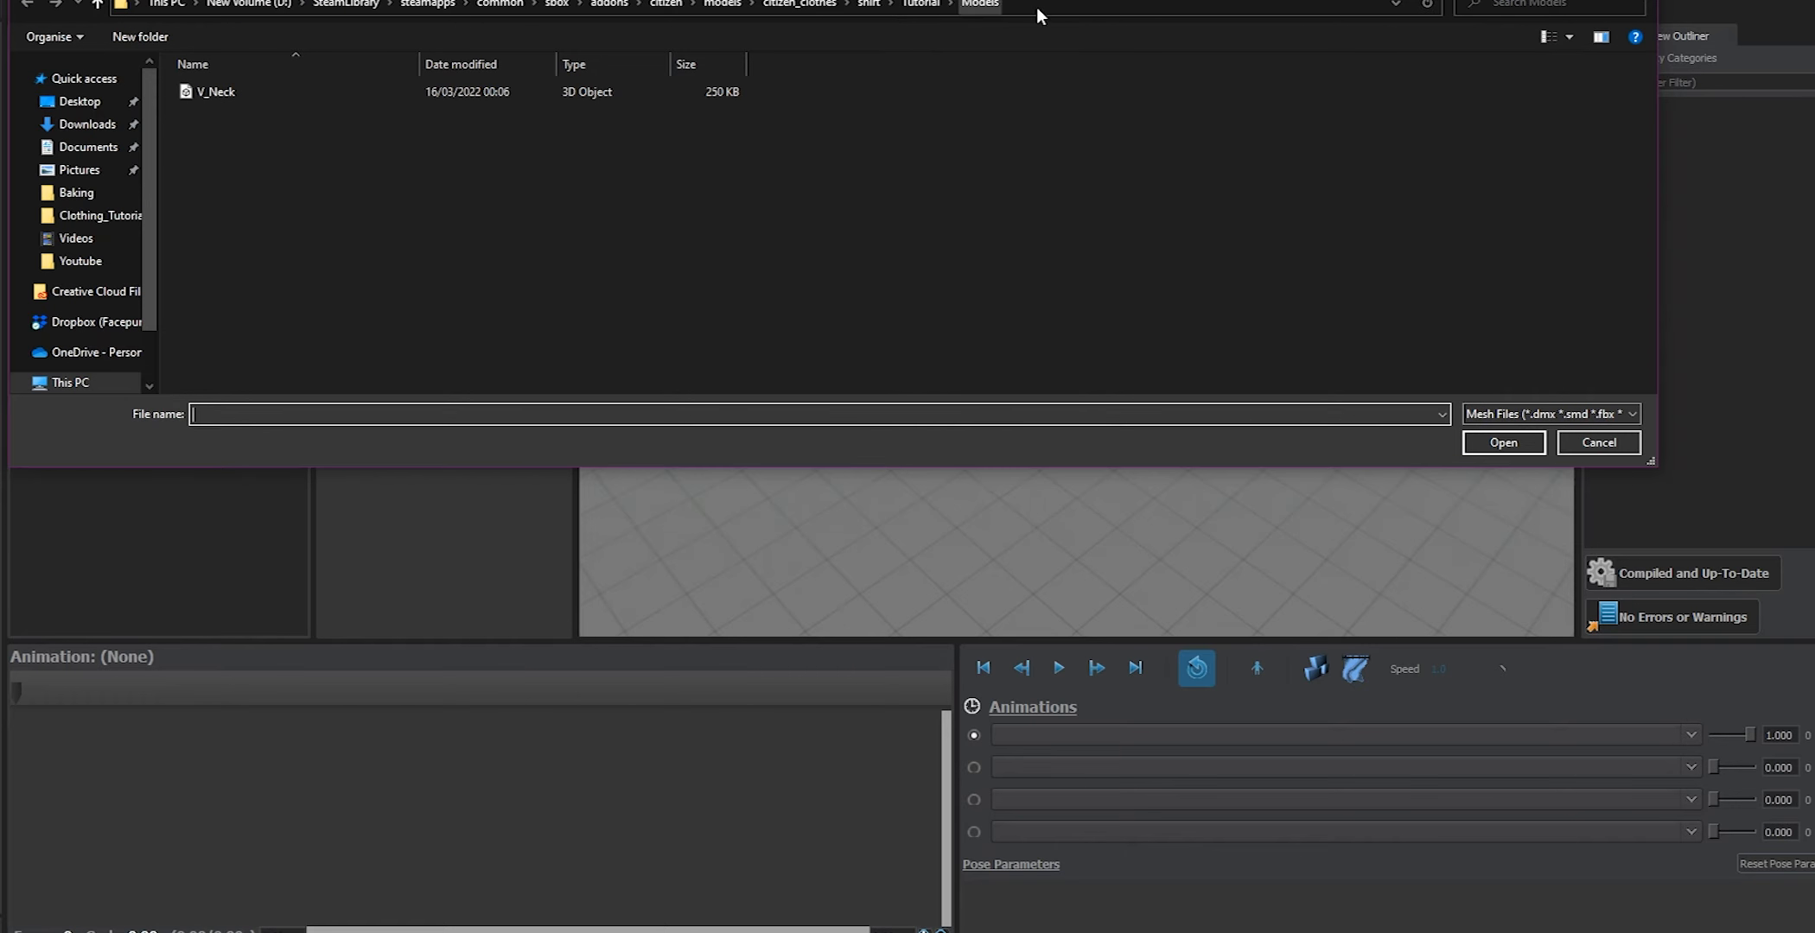
double_click(440, 88)
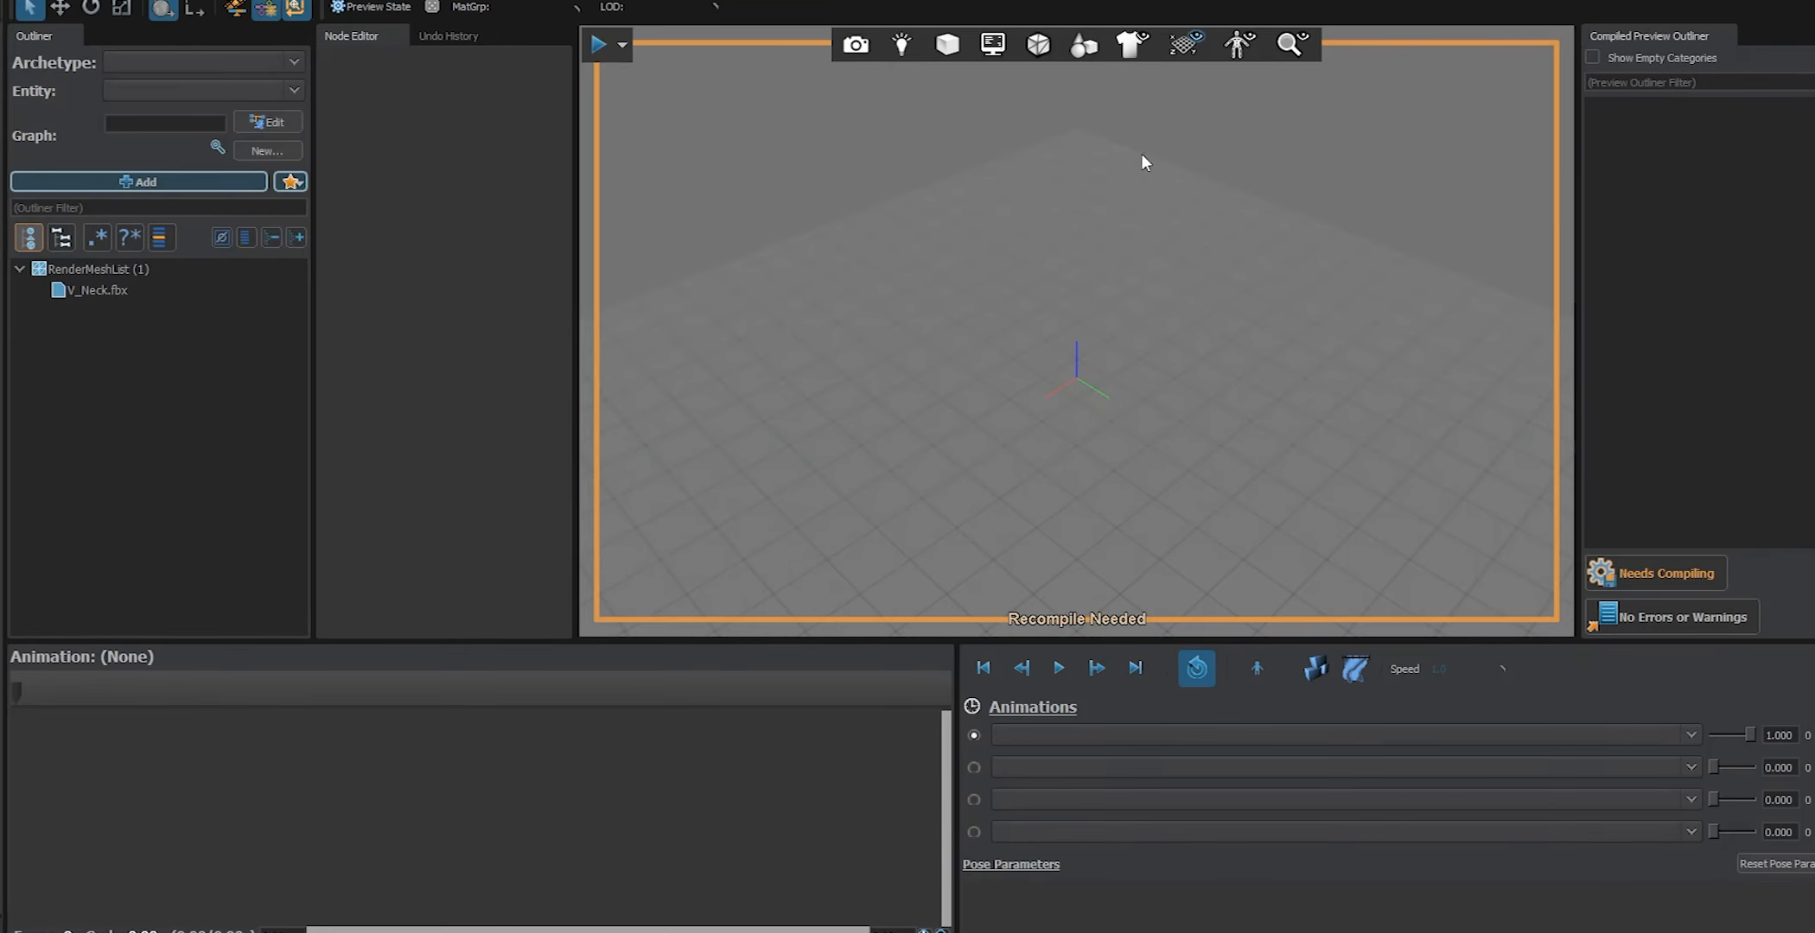
Compile the model with the added shirt mesh and inspect the mesh in the preview
click(1656, 575)
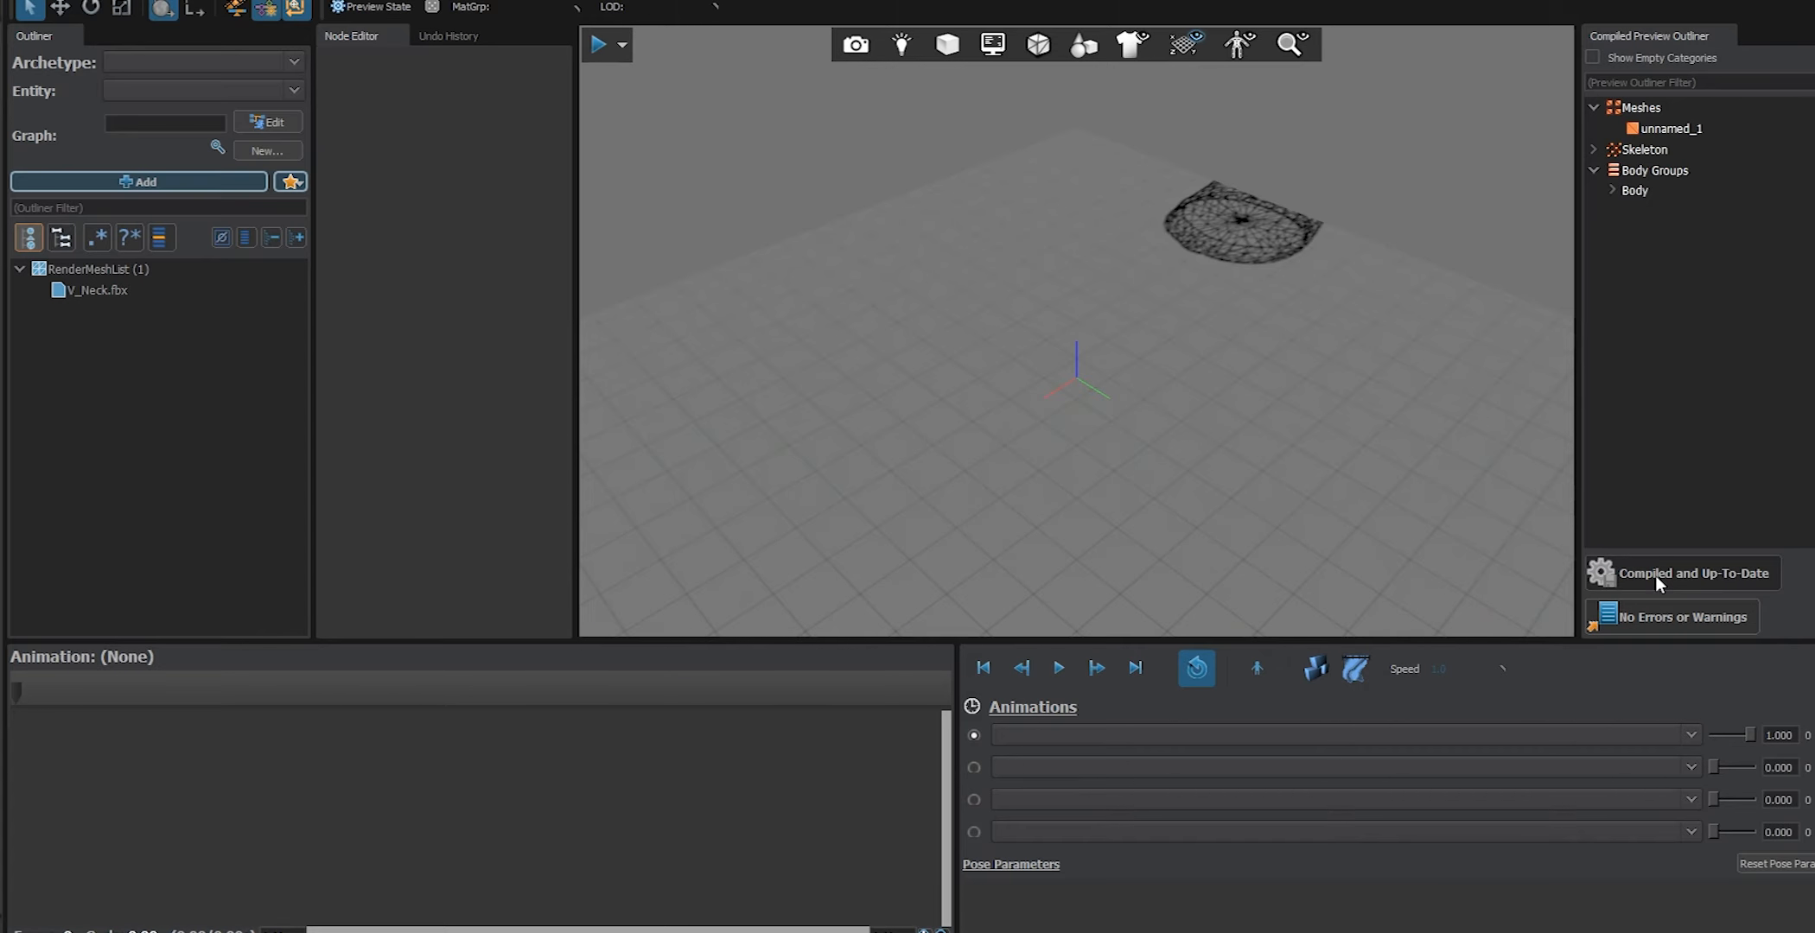
scroll(1077, 331, down, 5)
middle_drag(1077, 217, 1063, 311)
alt+drag(1063, 311, 1204, 270)
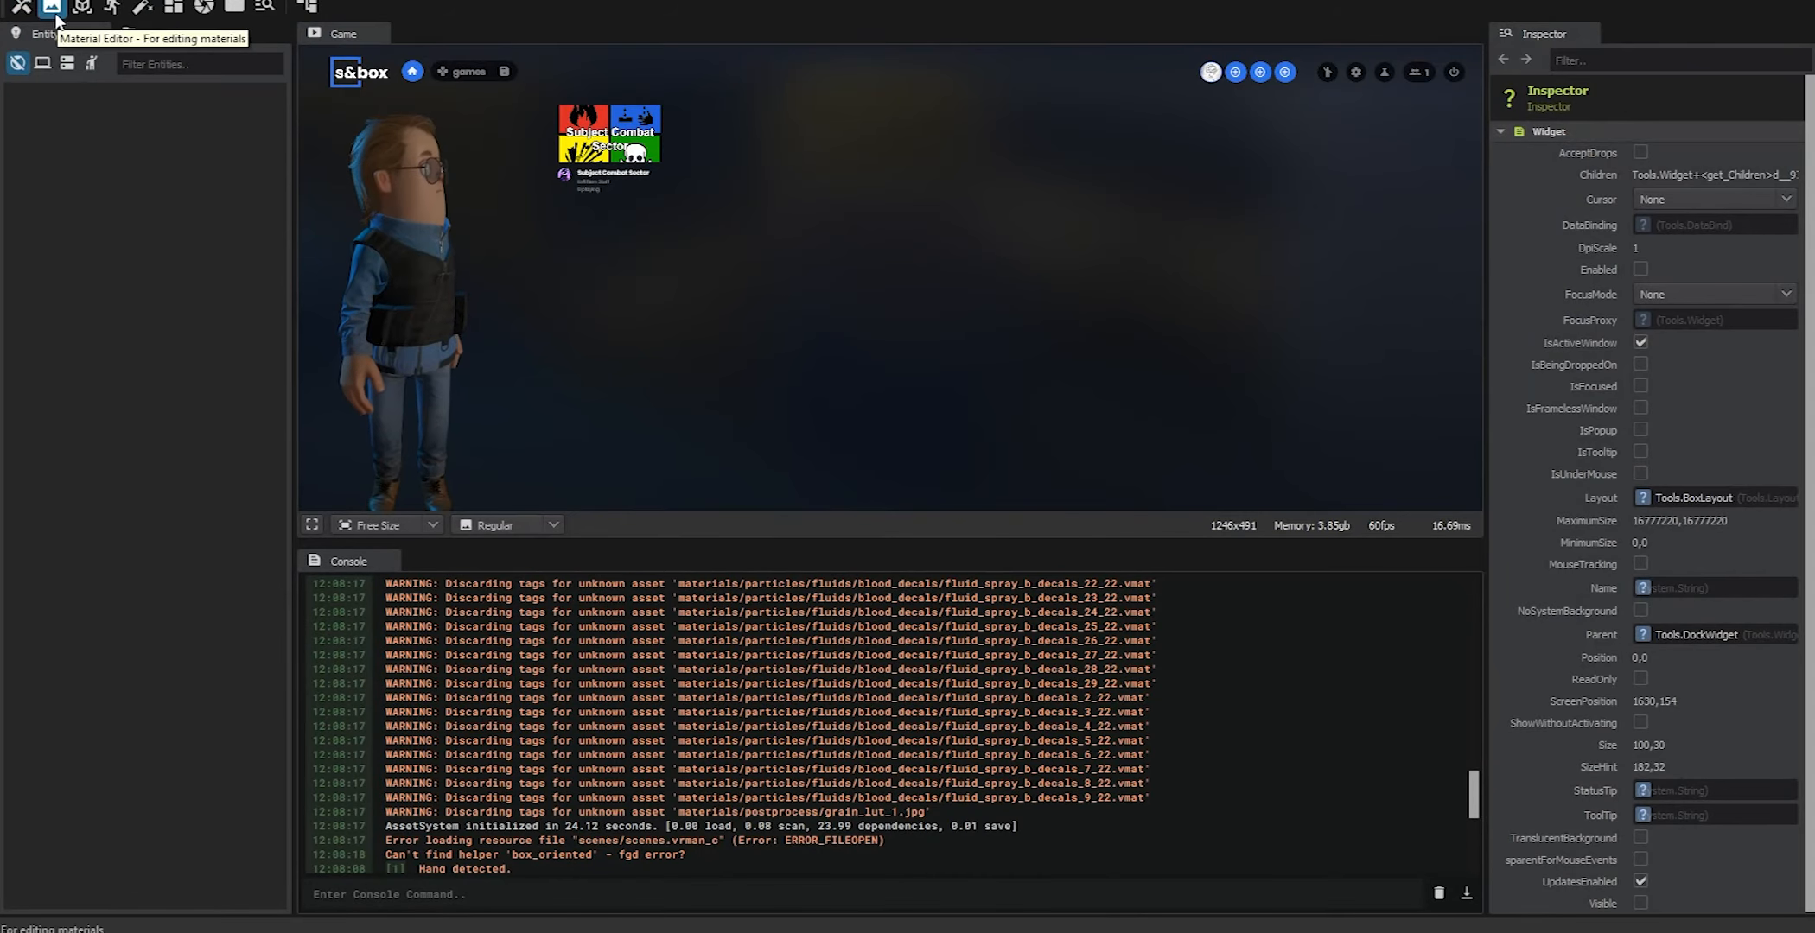
Open the Material Editor from the s&box editor and create a new material
click(55, 12)
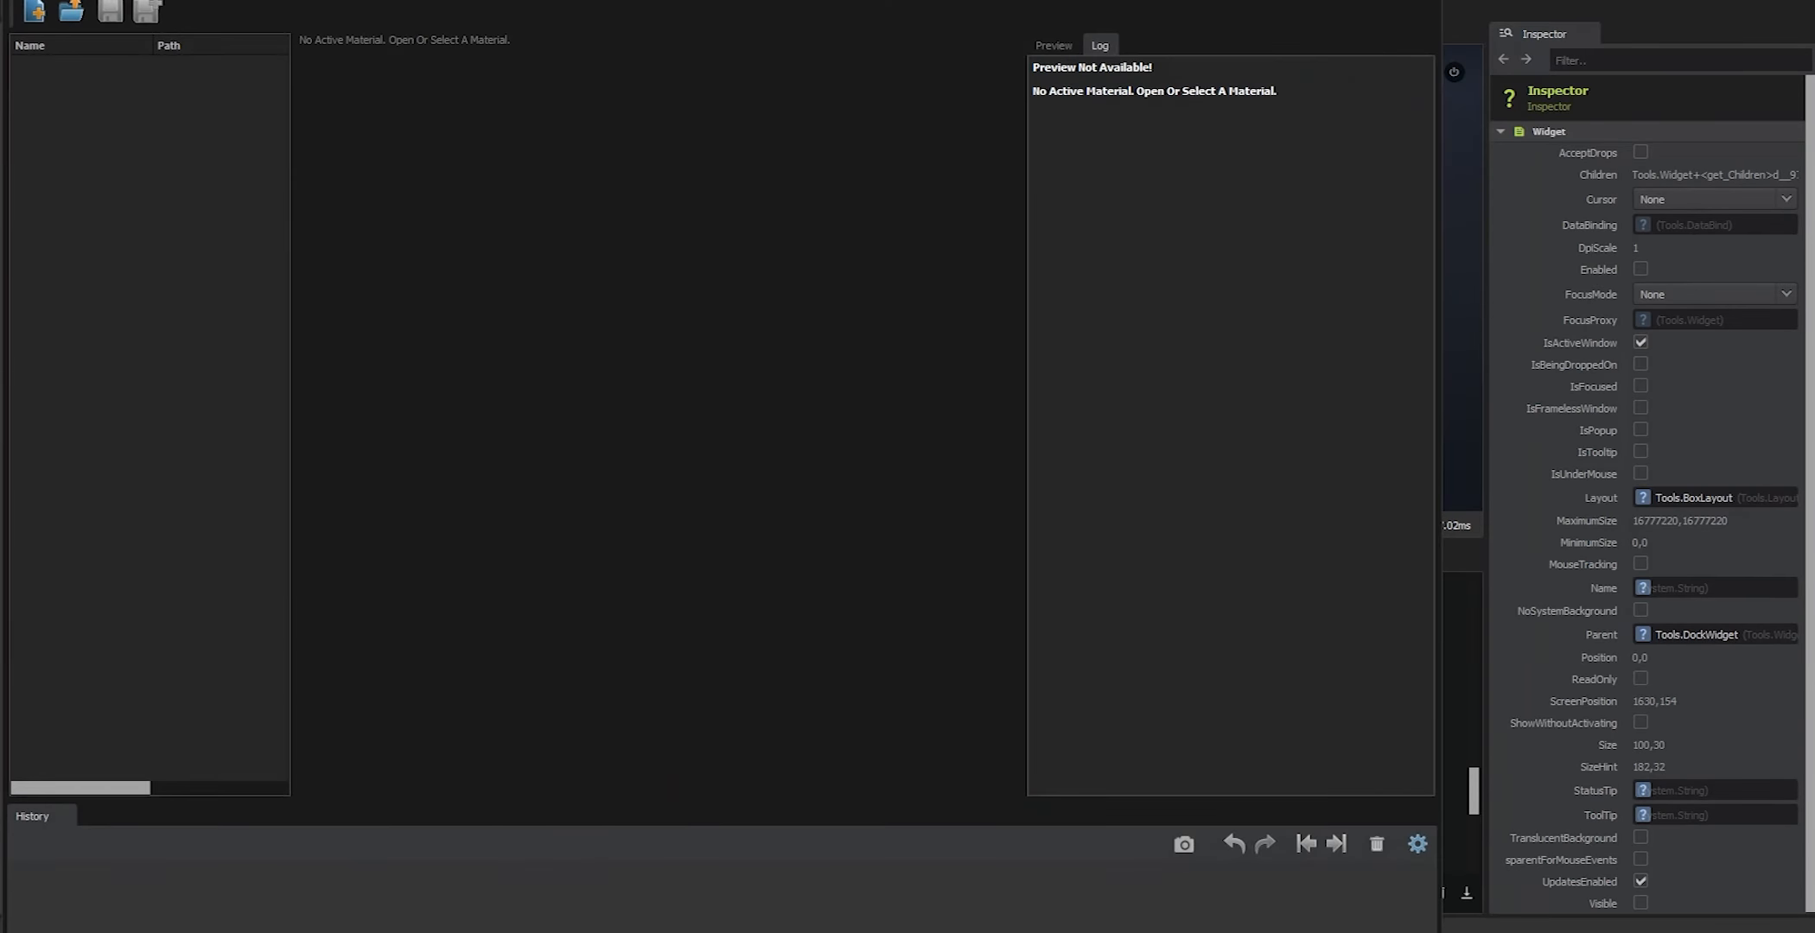
double_click(296, 0)
click(54, 0)
click(54, 0)
click(53, 0)
click(73, 3)
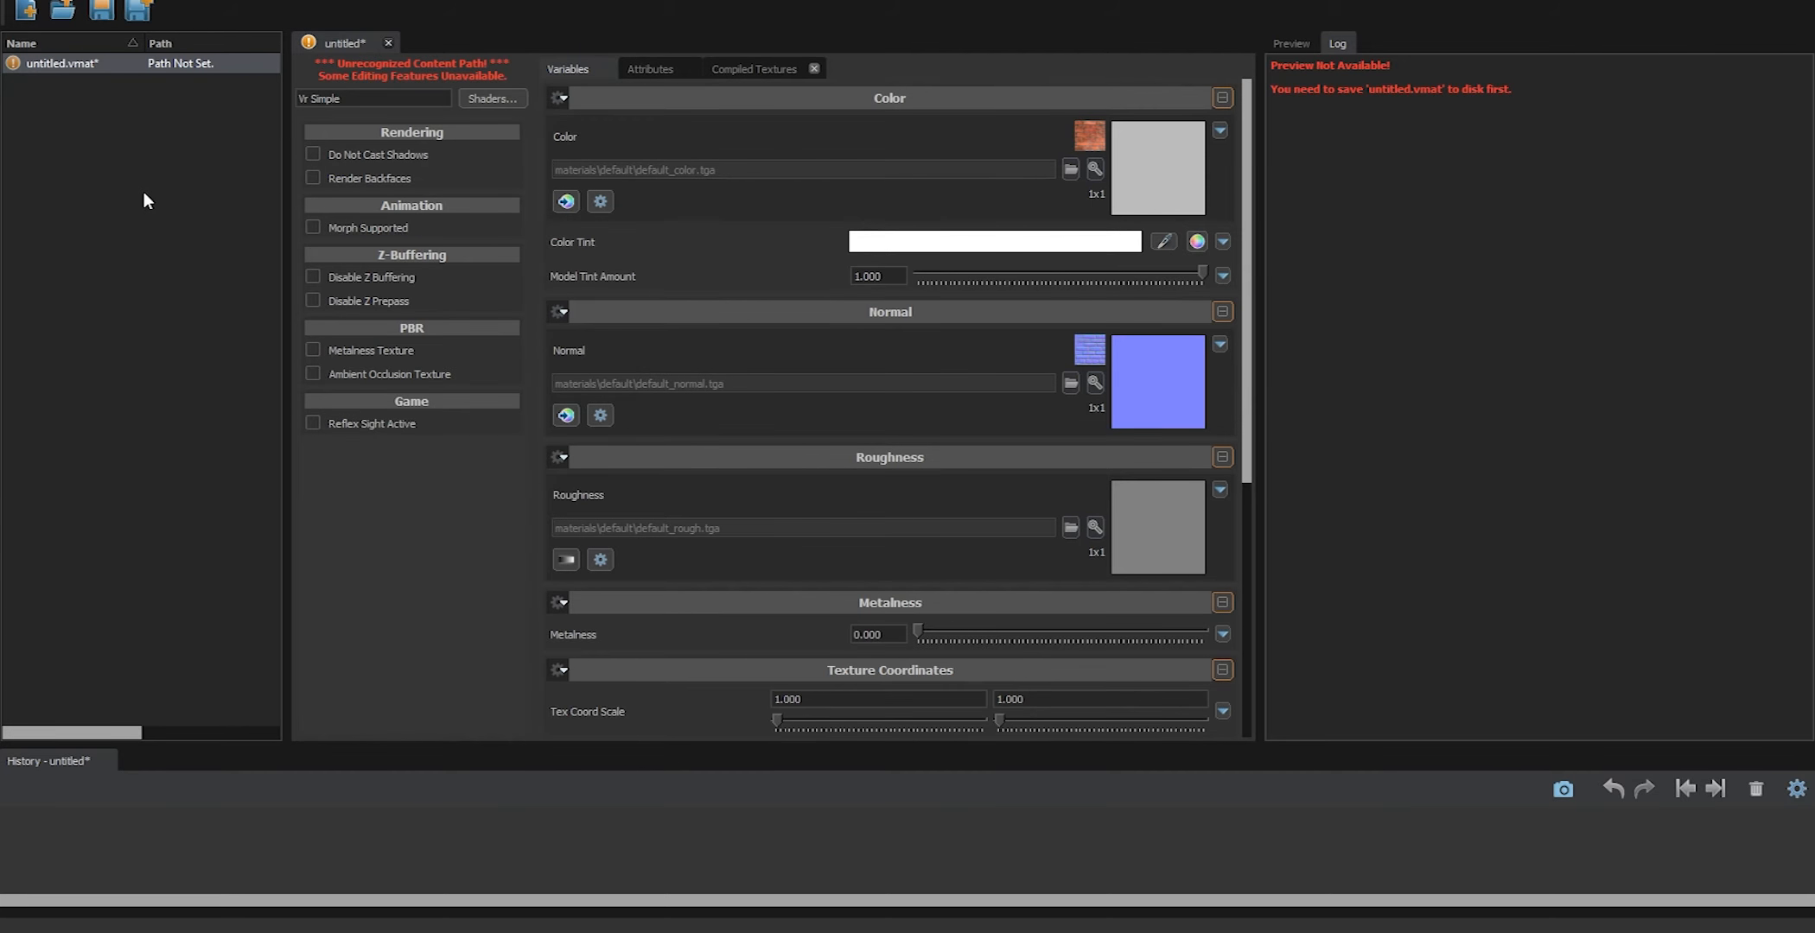
Start saving the new material and browse to the citizen addon's models\citizen_clothes\shirt\Tutorial folder
key(ctrl+s)
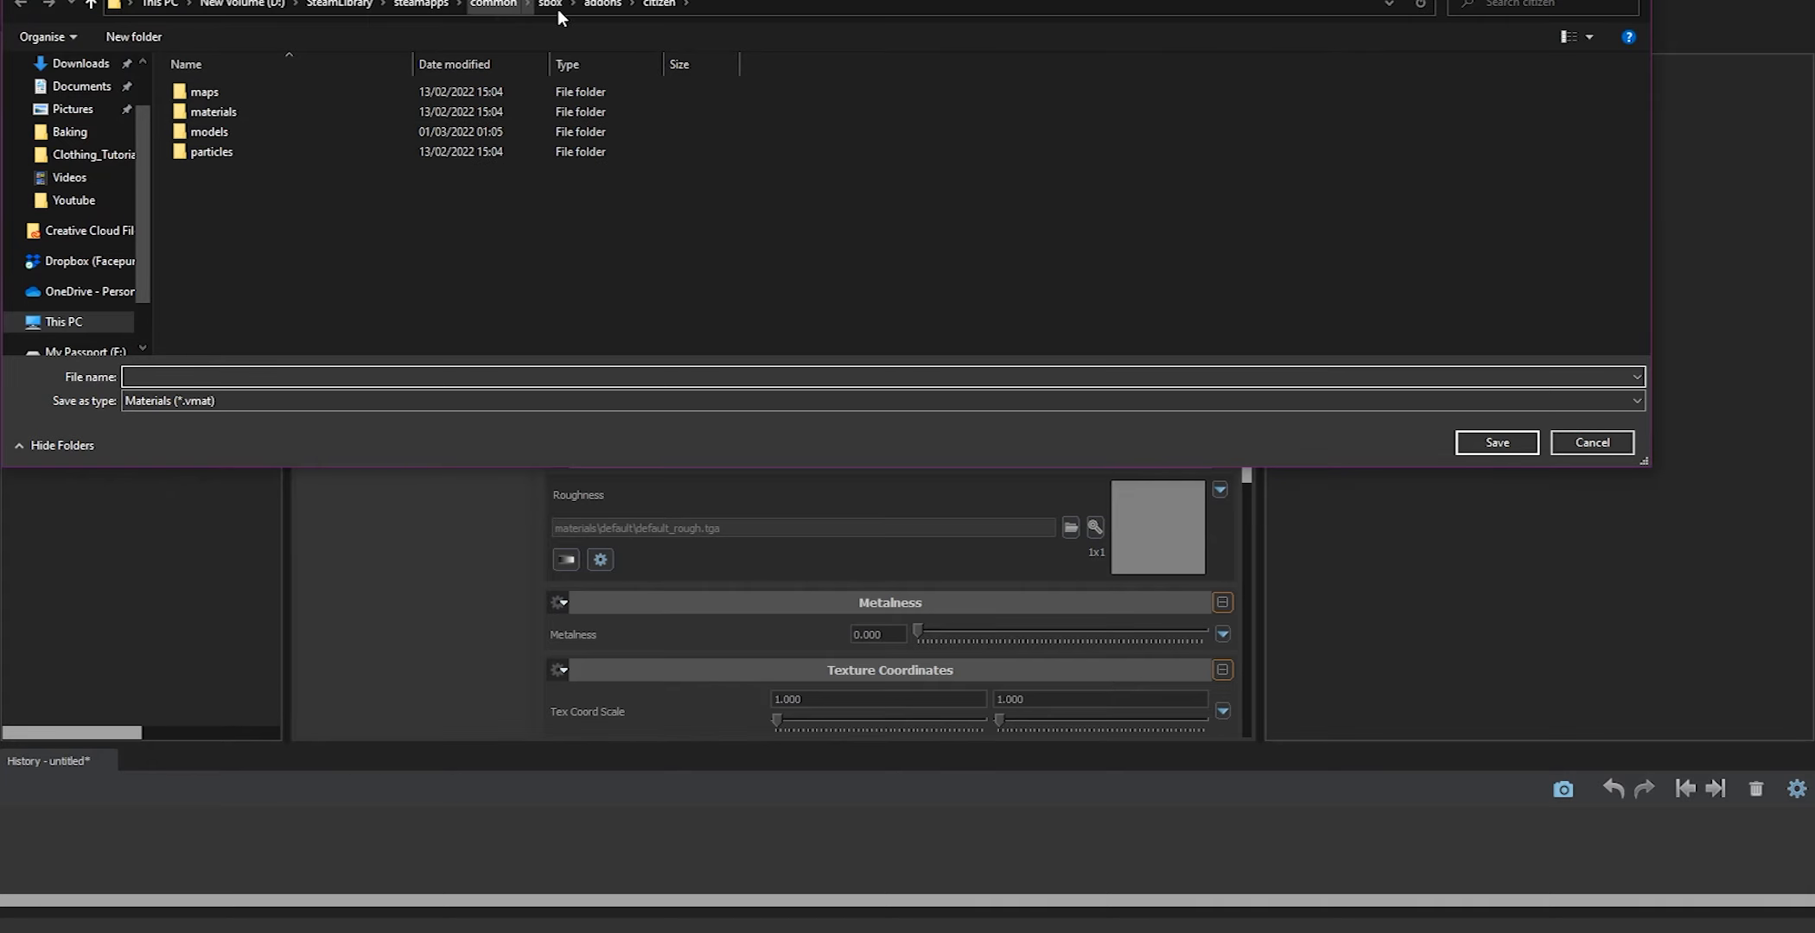
click(598, 7)
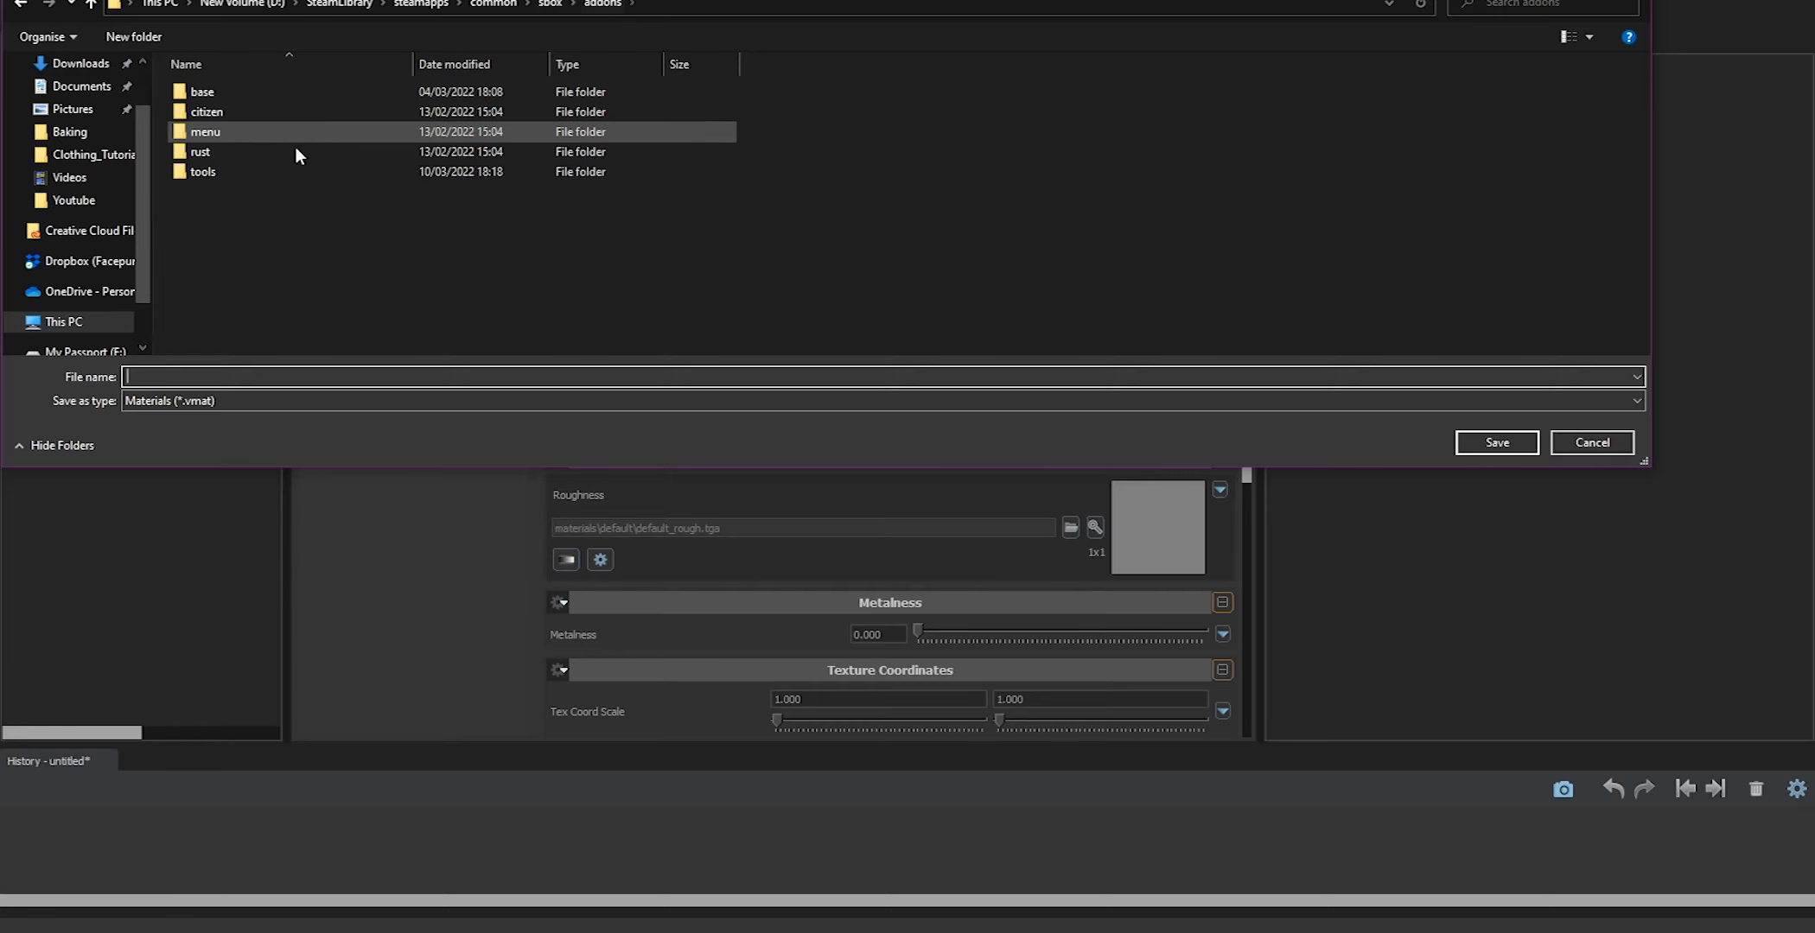
click(280, 97)
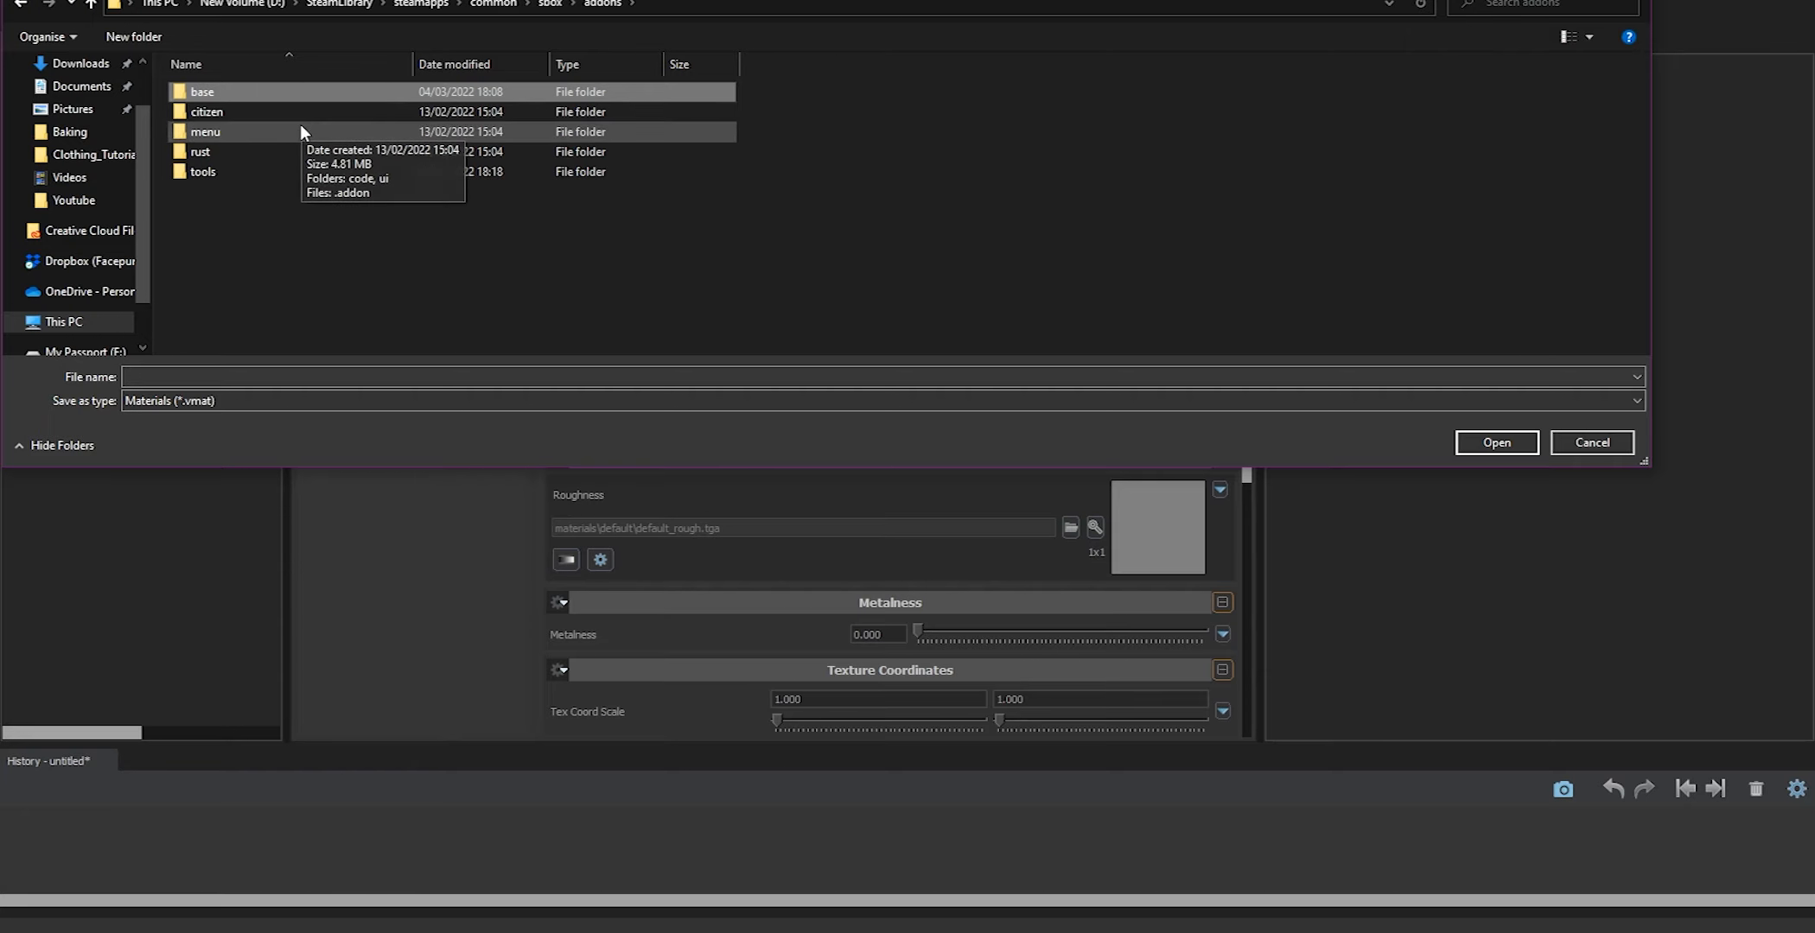
double_click(301, 113)
double_click(286, 131)
double_click(291, 111)
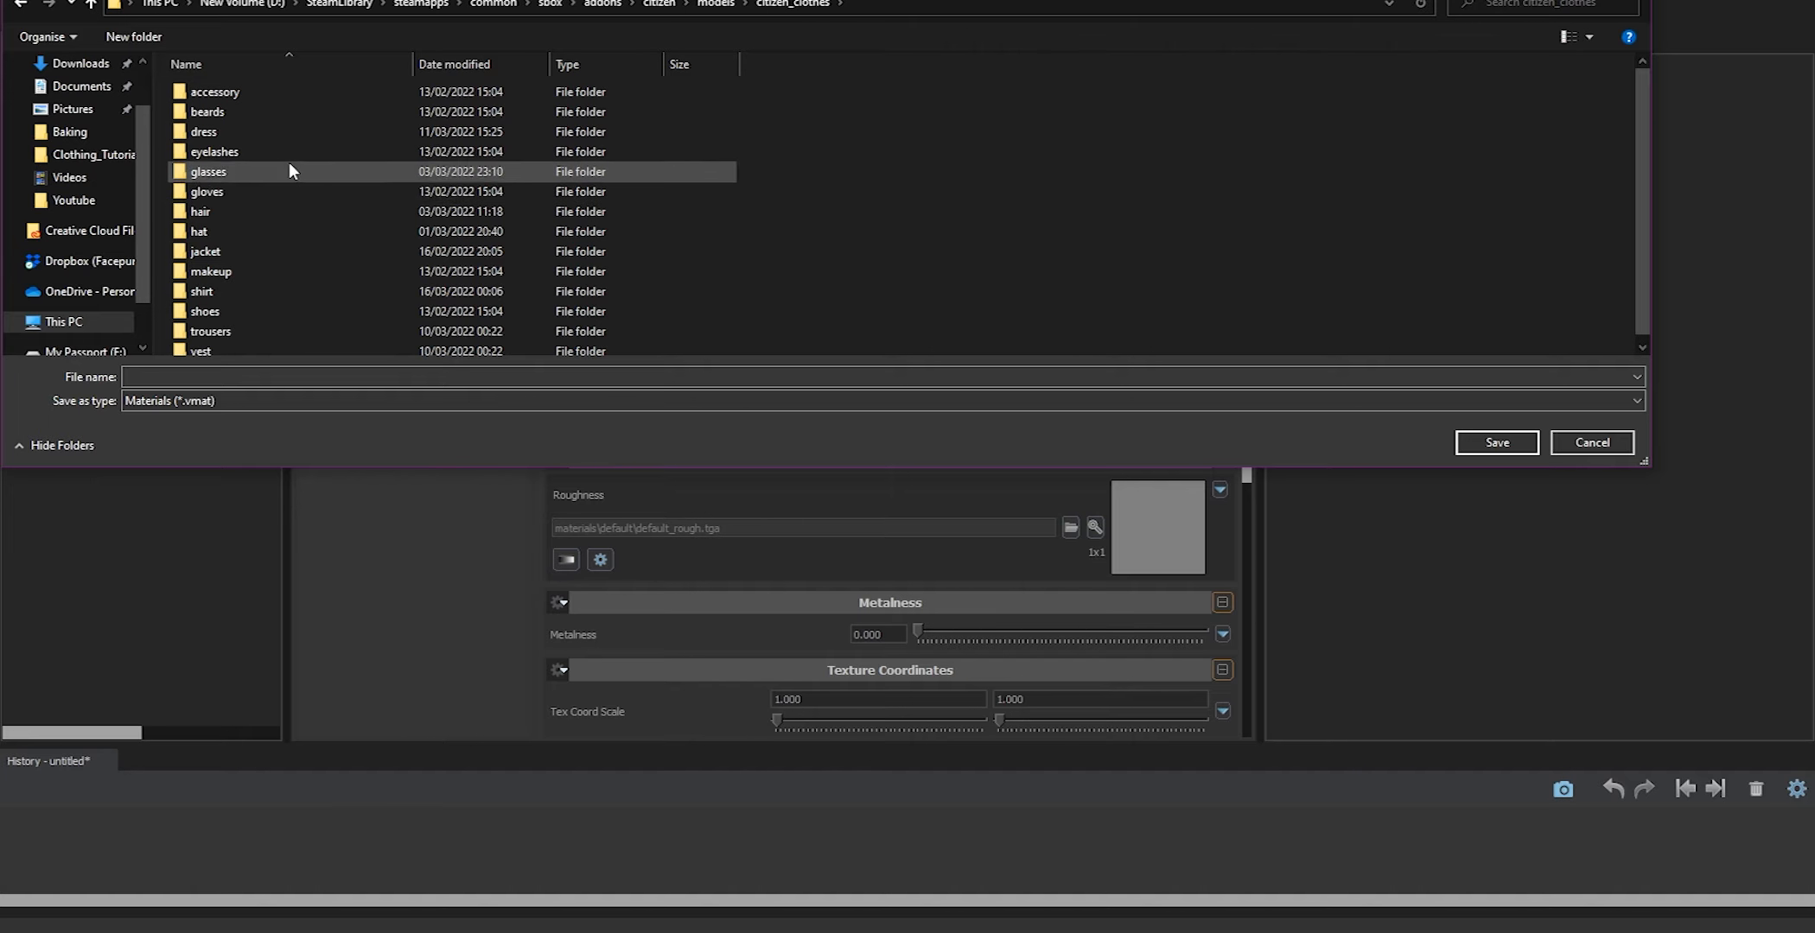
click(250, 292)
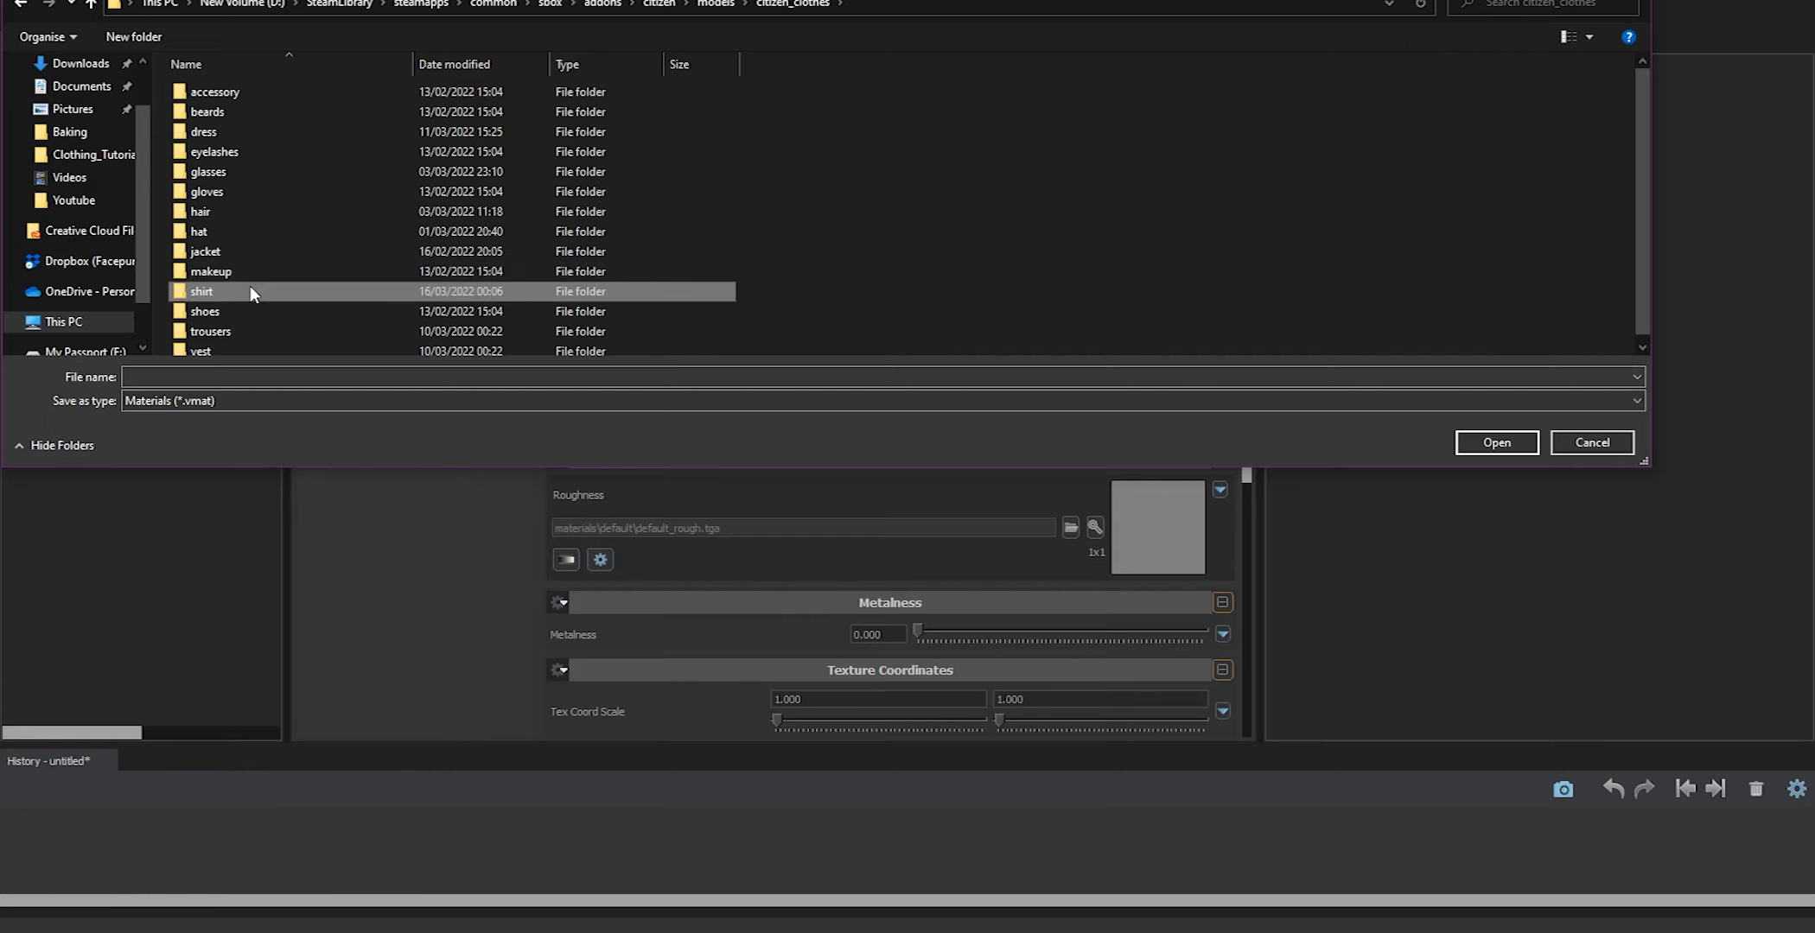
double_click(250, 291)
double_click(244, 149)
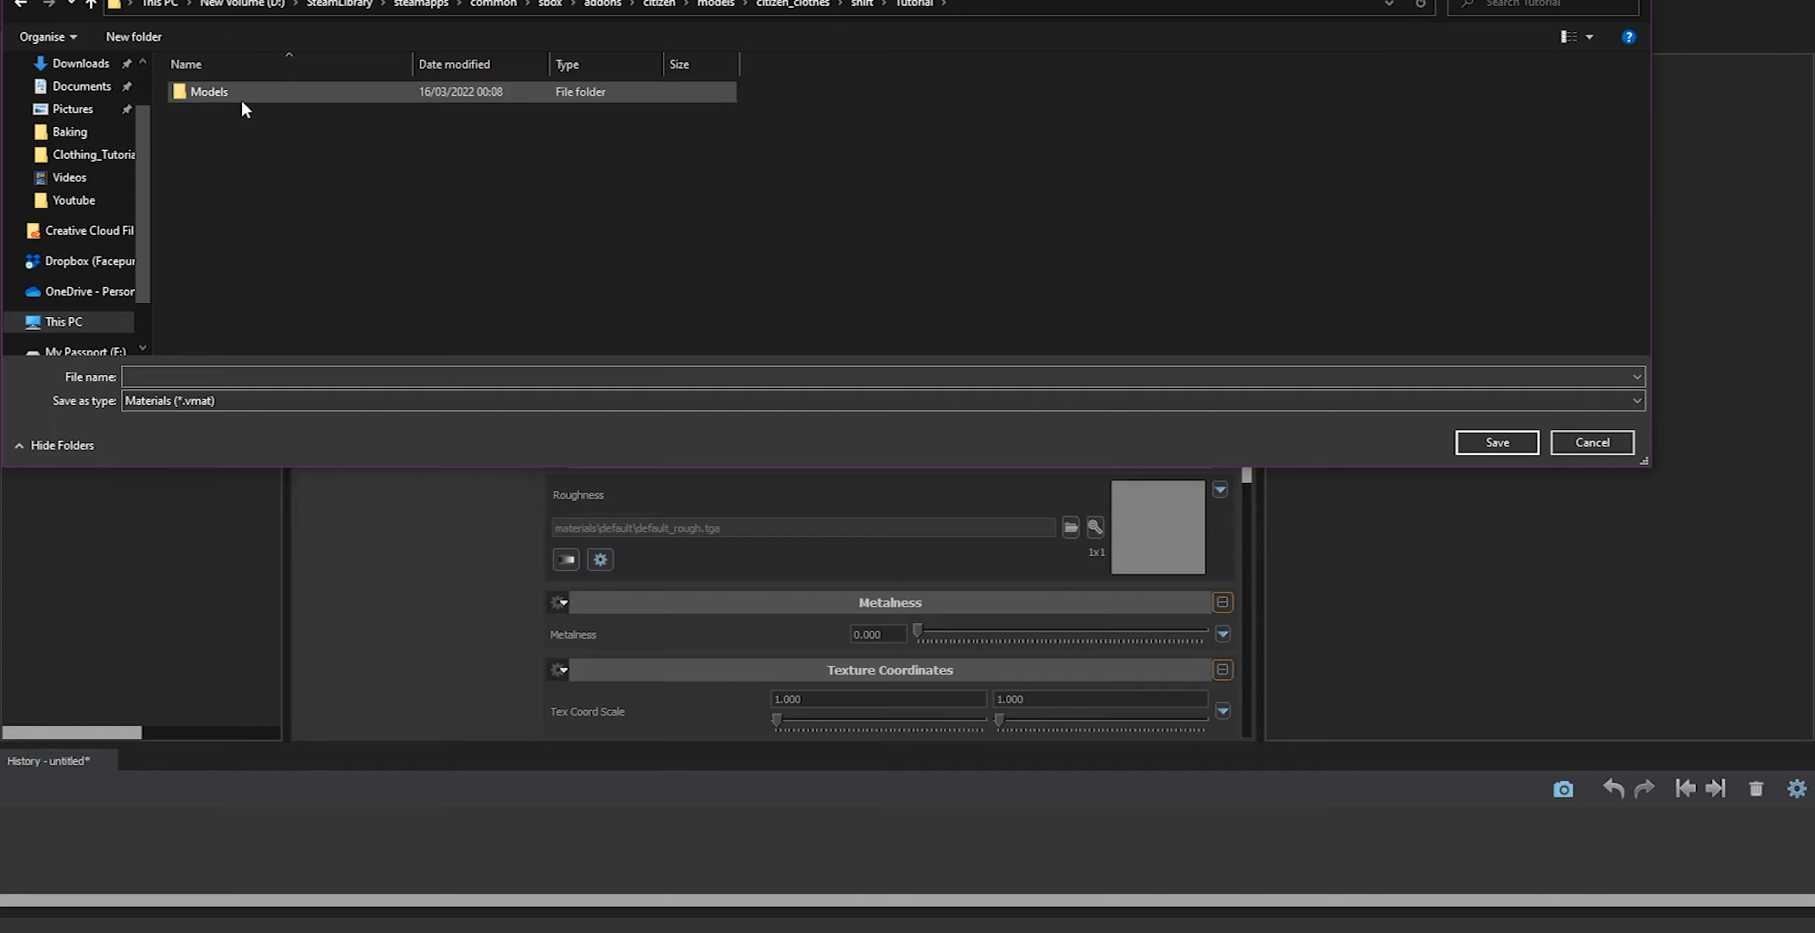
Create a folder named Textures inside the Tutorial folder
right_click(363, 160)
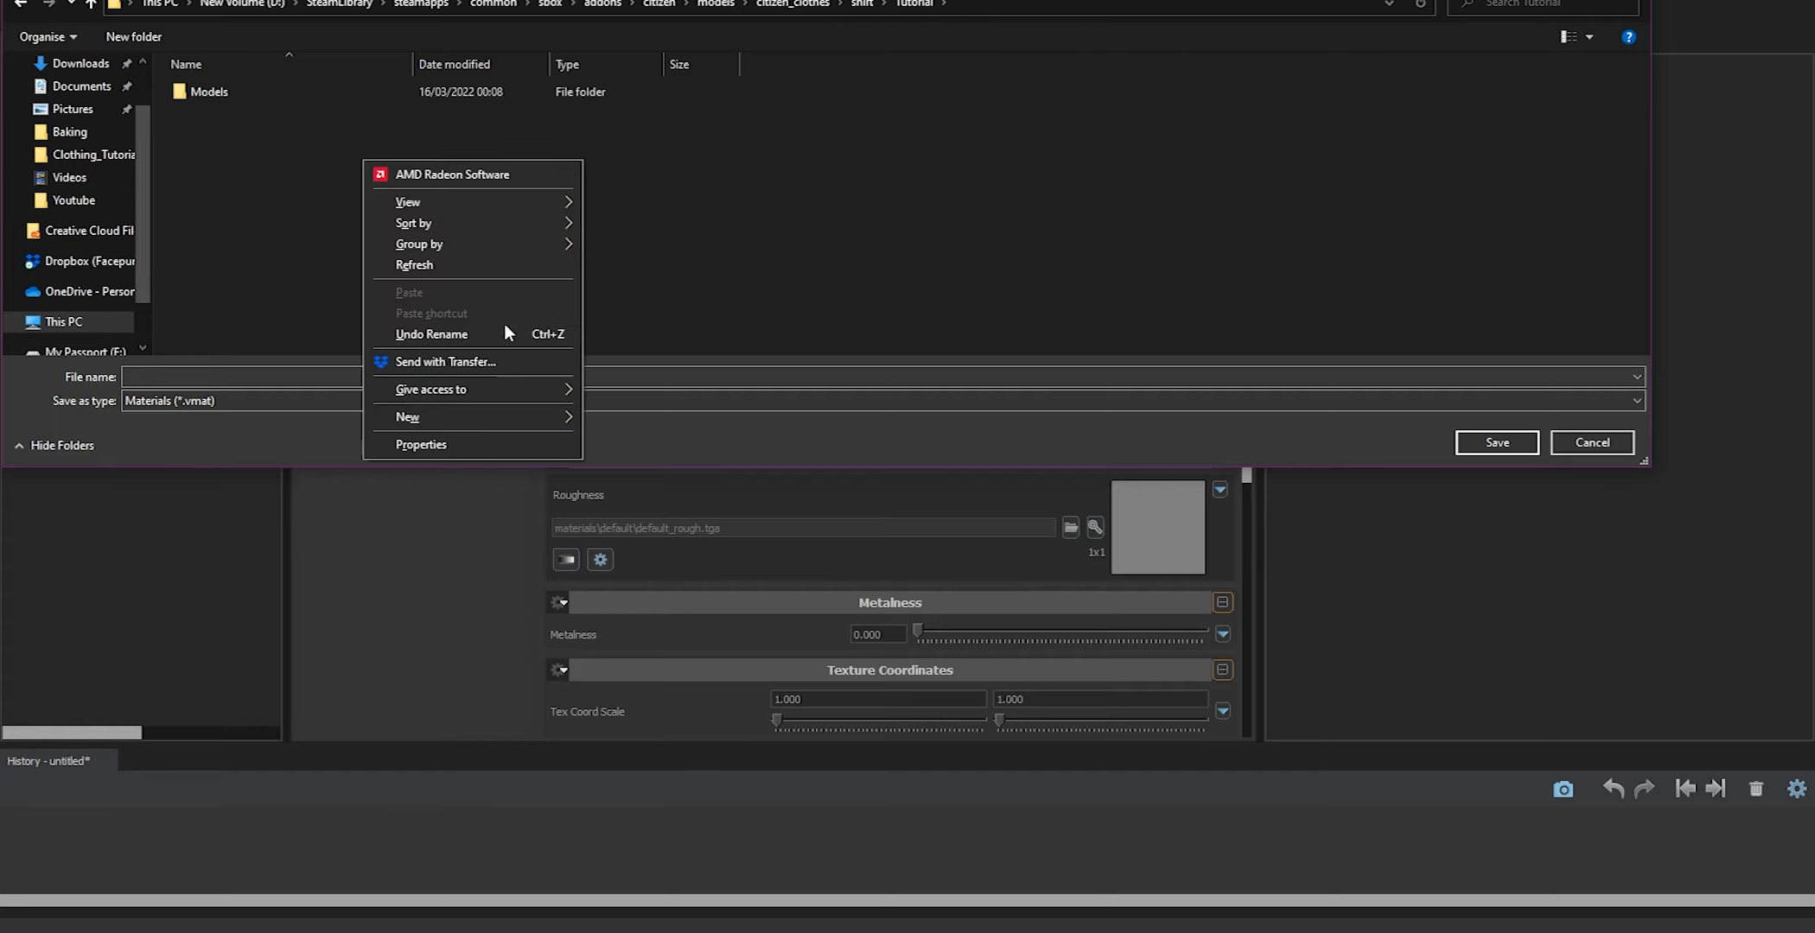
mouse_move(553, 418)
click(649, 424)
text(Textures)
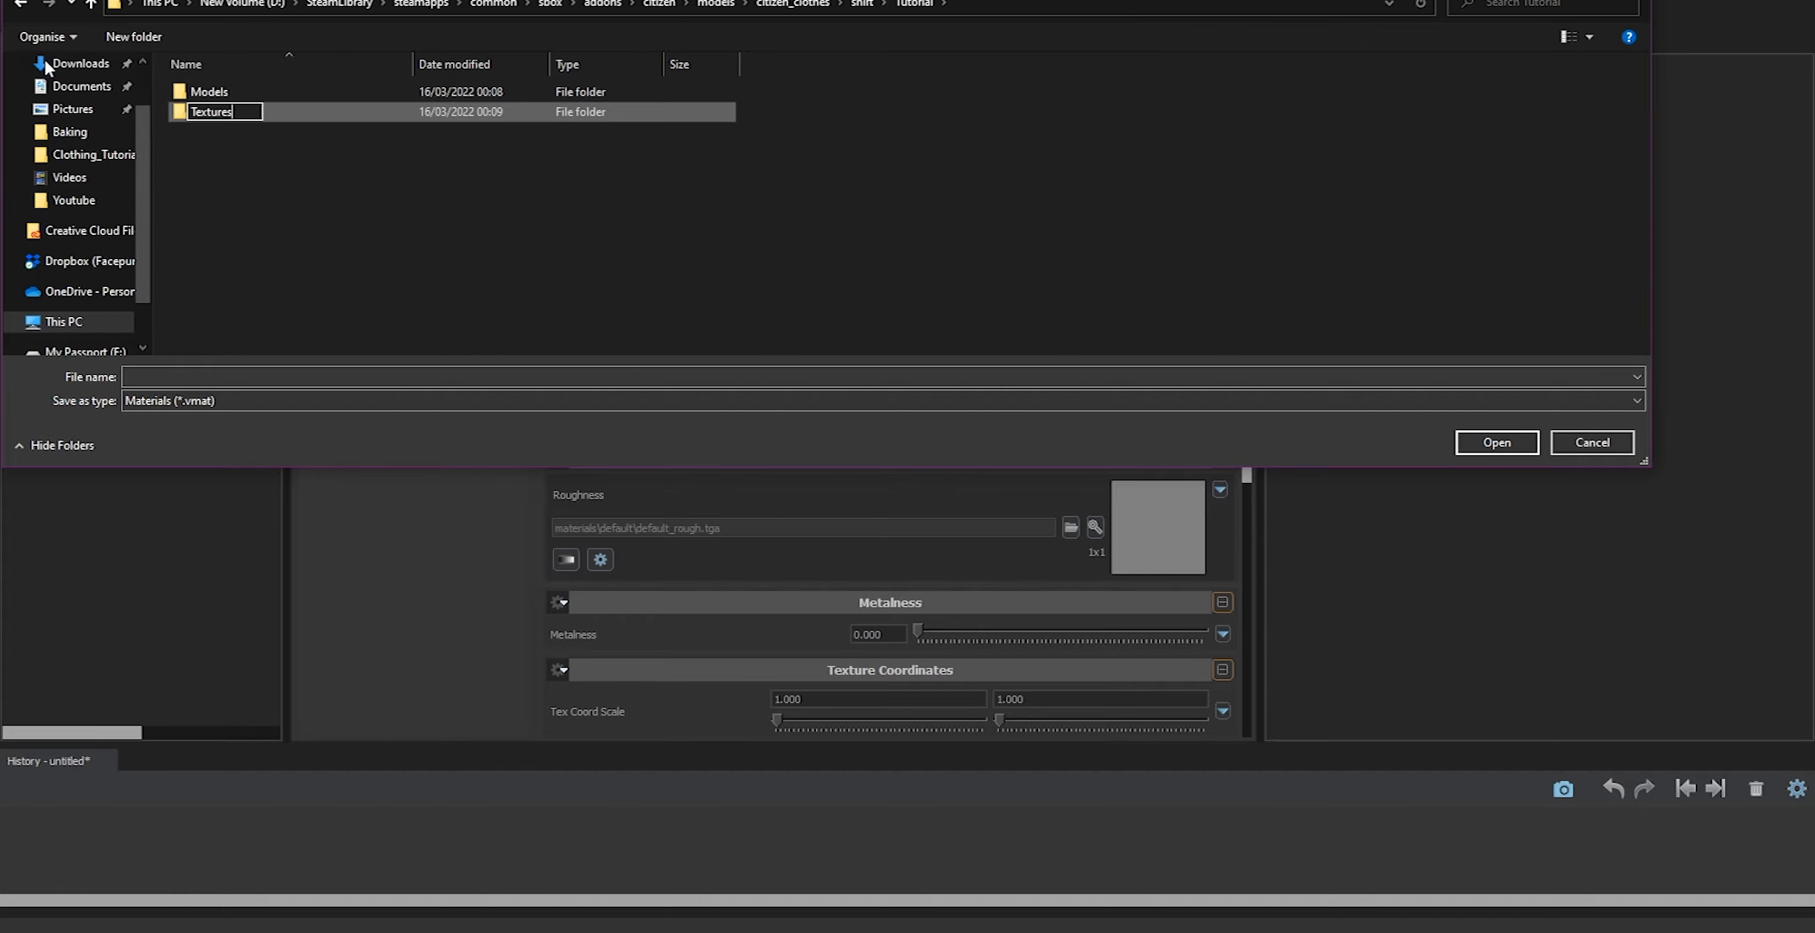
Save the material as v_neck in the new Textures folder
click(290, 113)
double_click(290, 114)
click(214, 379)
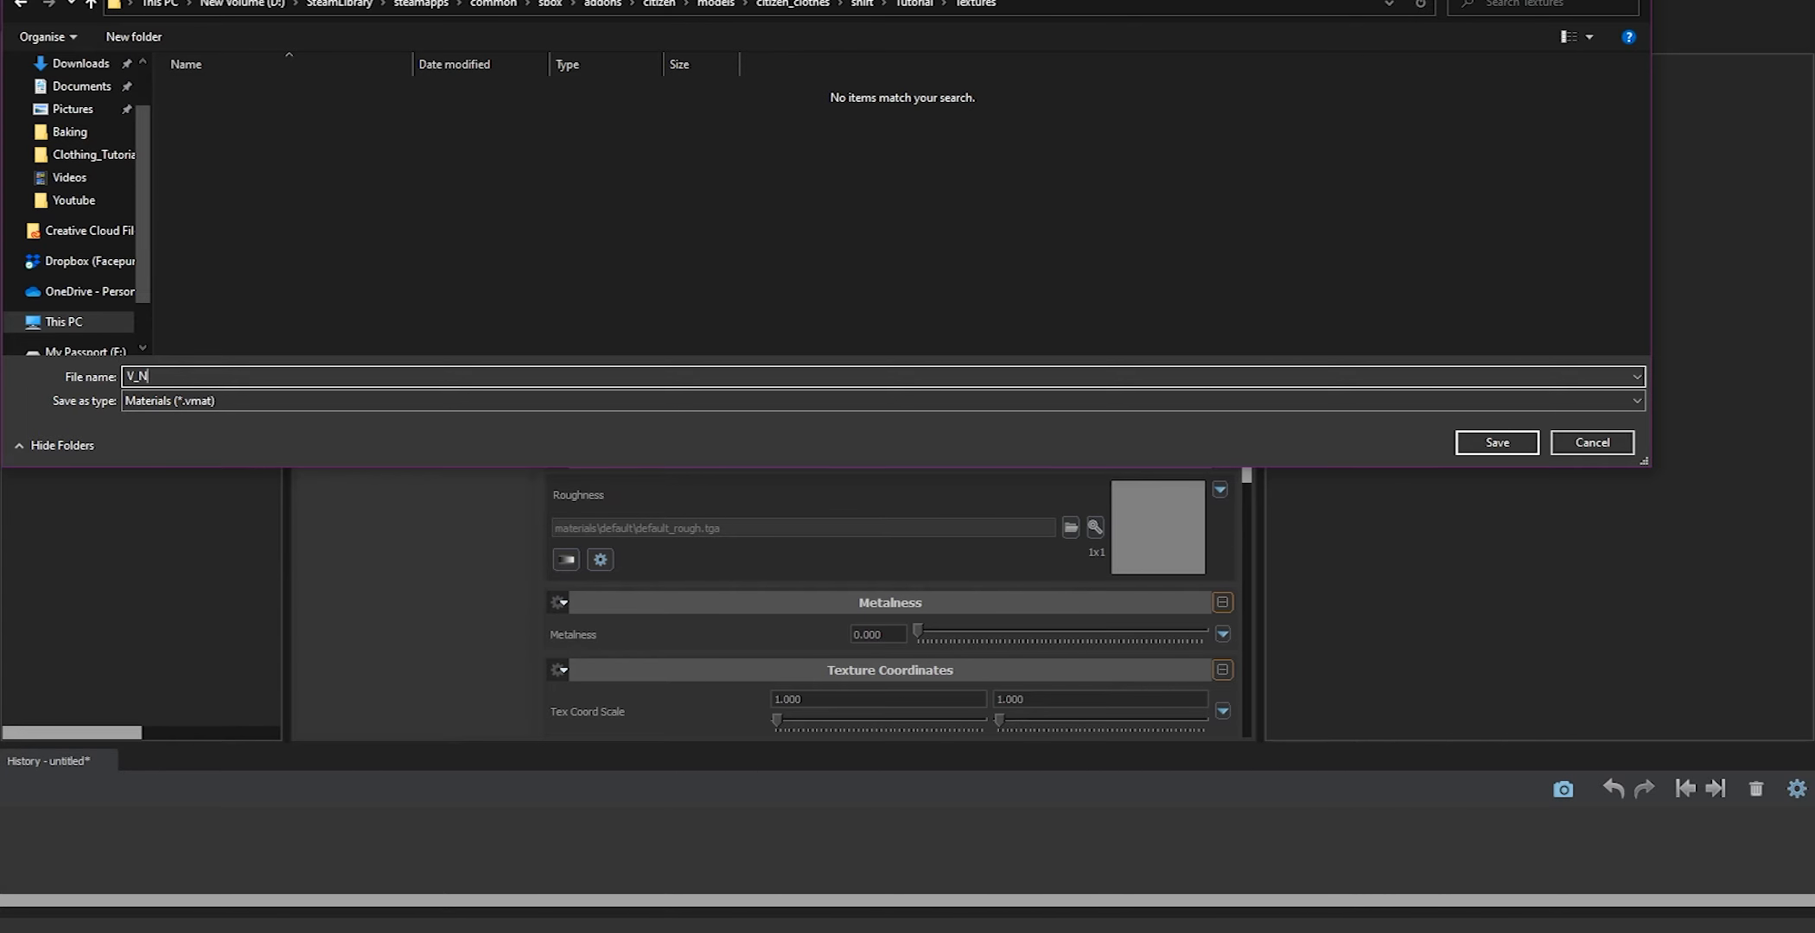
key(Return)
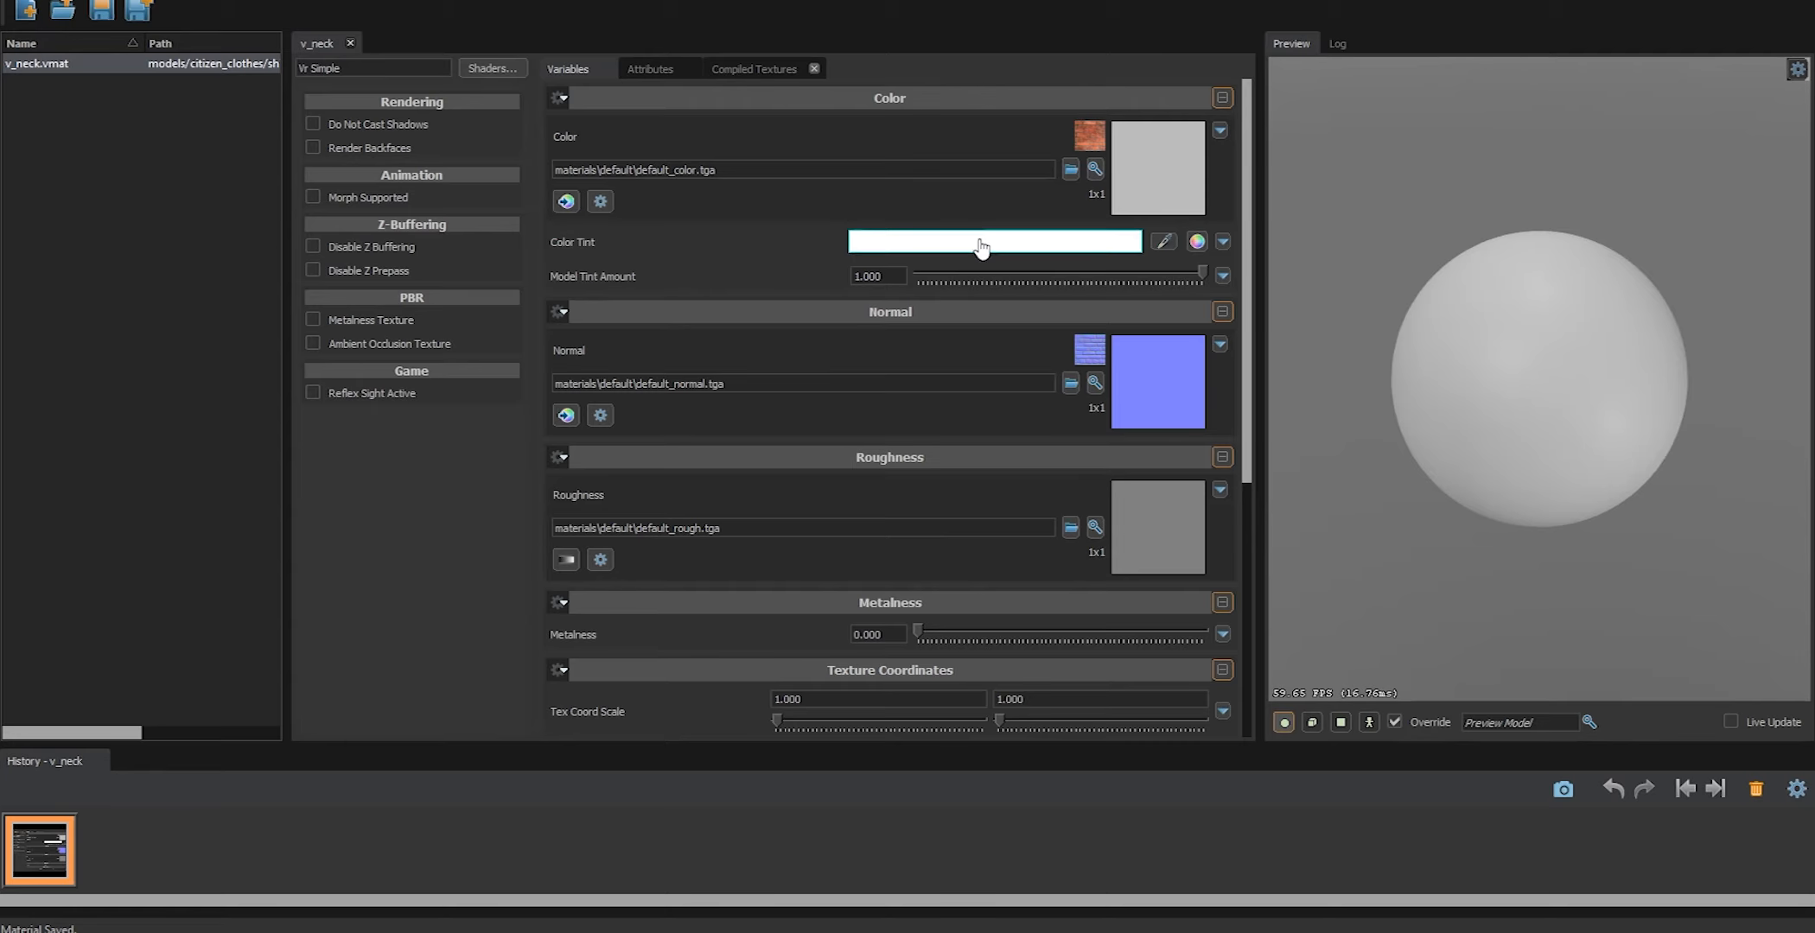
Switch to Substance 3D Painter, open the texture export for the shirt and start choosing its output folder
click(1074, 172)
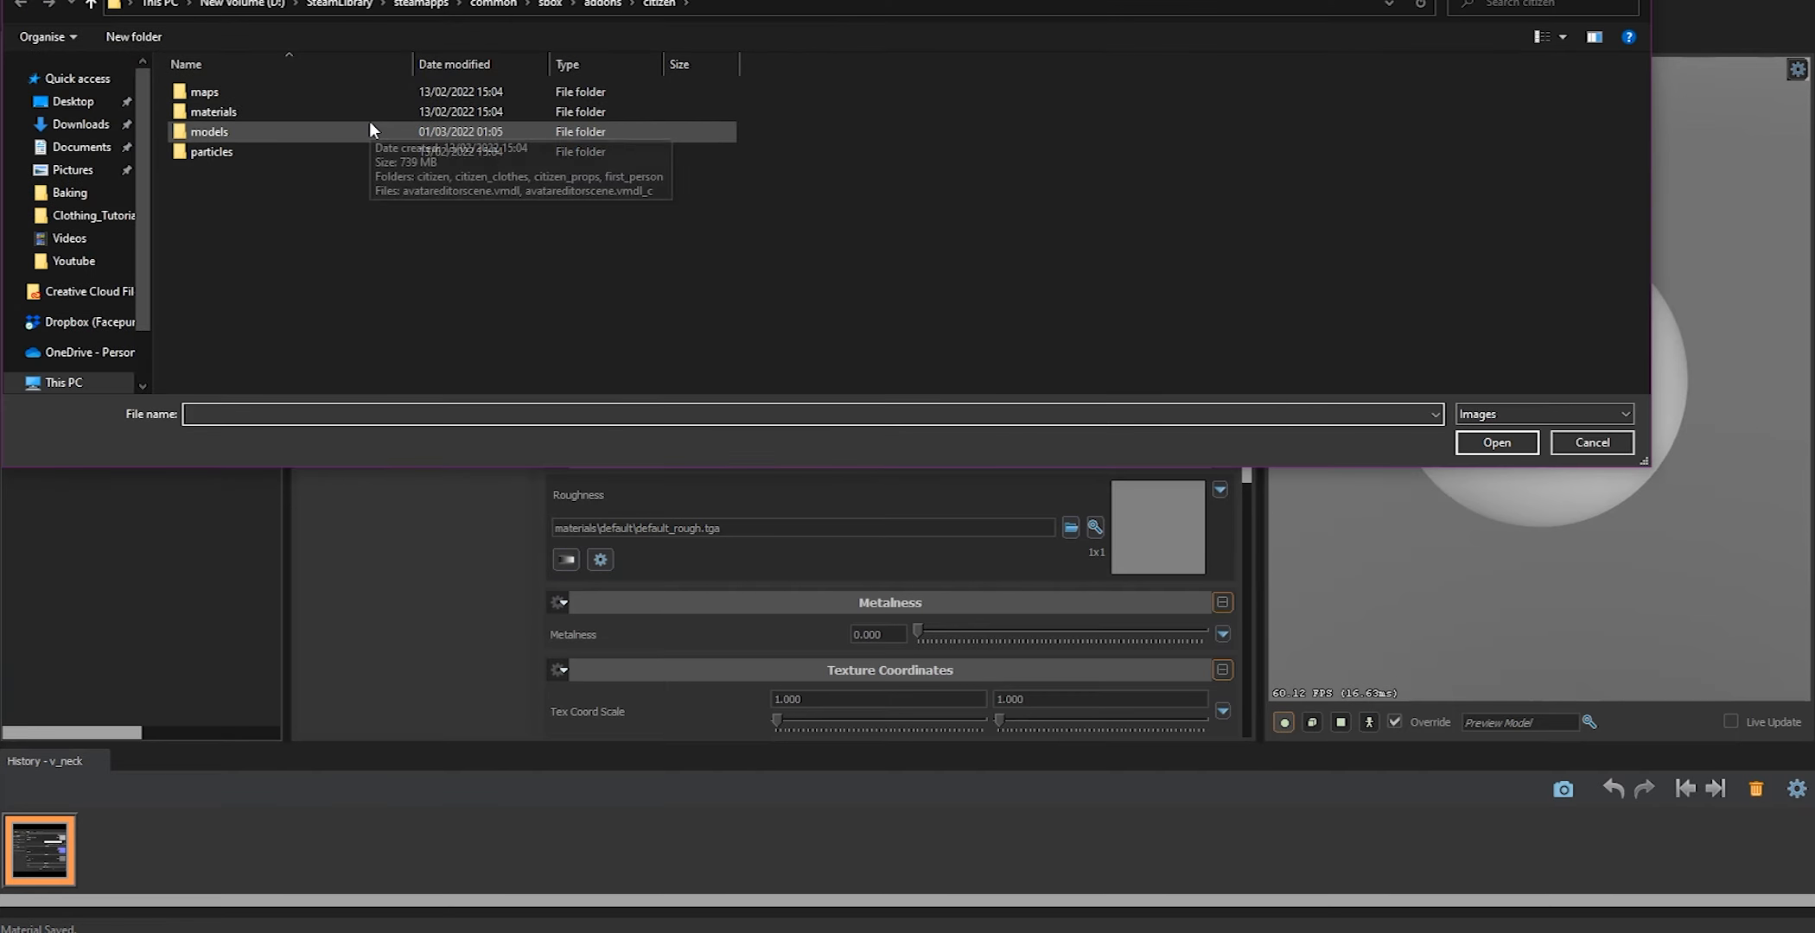
key(Escape)
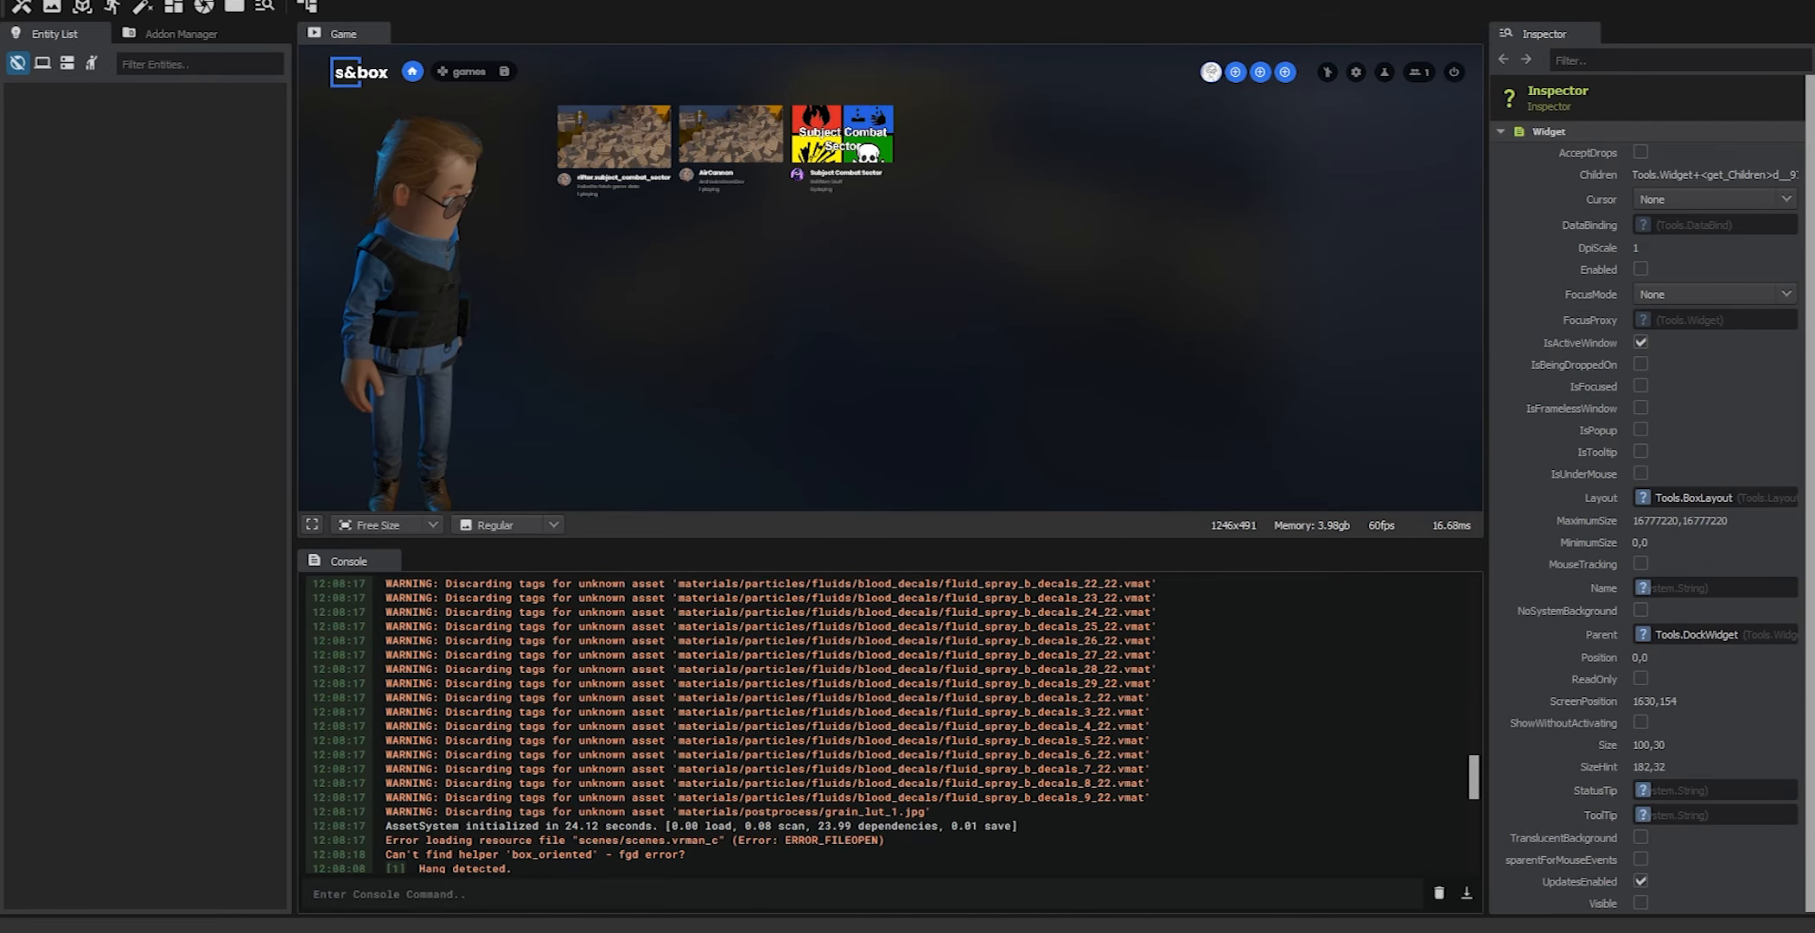
key(super)
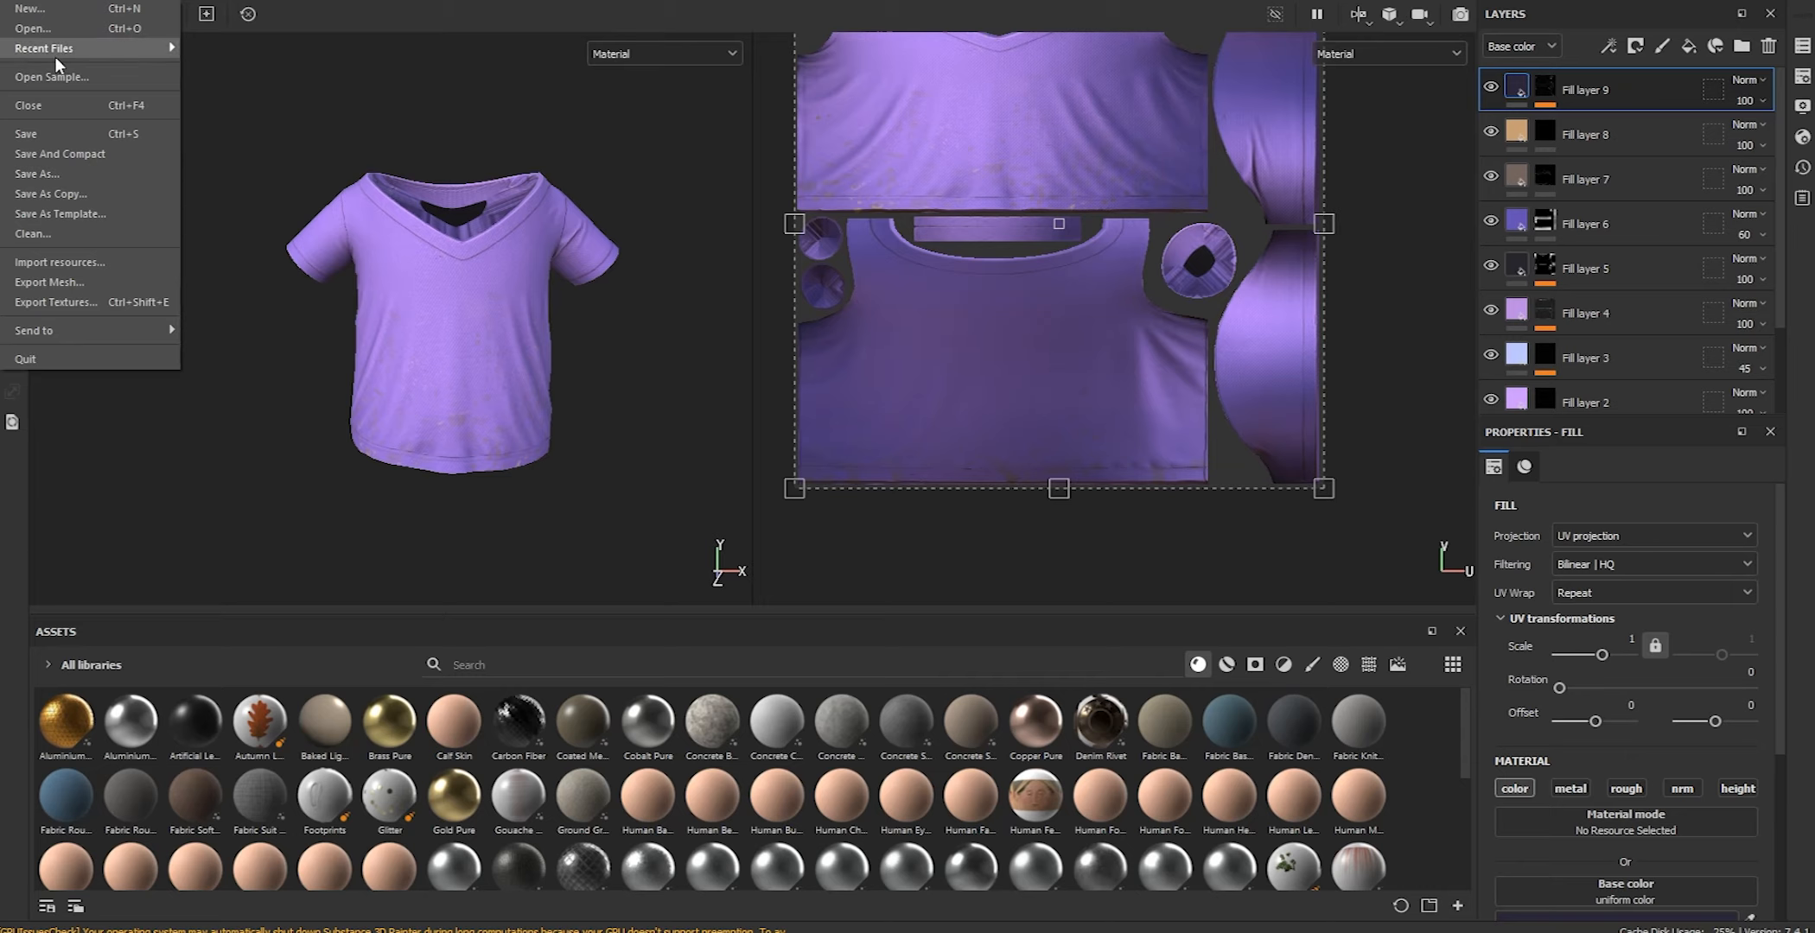
click(82, 303)
click(1173, 212)
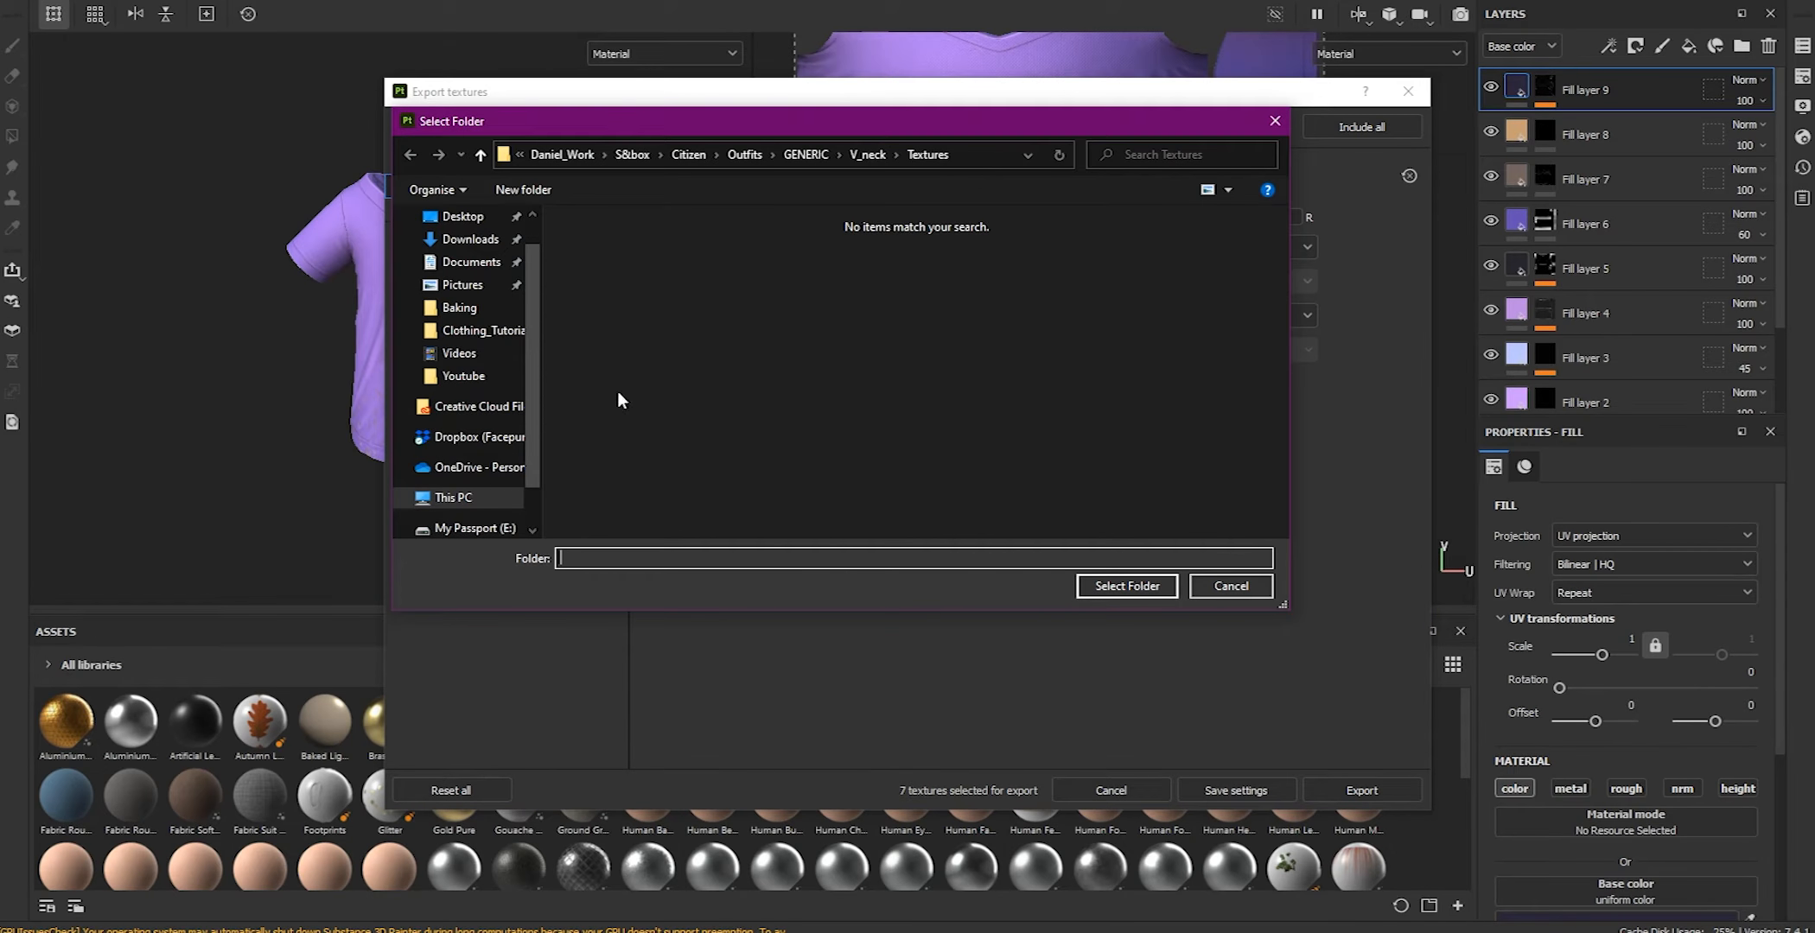
In File Explorer, open the citizen addon's models\citizen_clothes\shirt\Tutorial\Textures folder
key(alt+Tab)
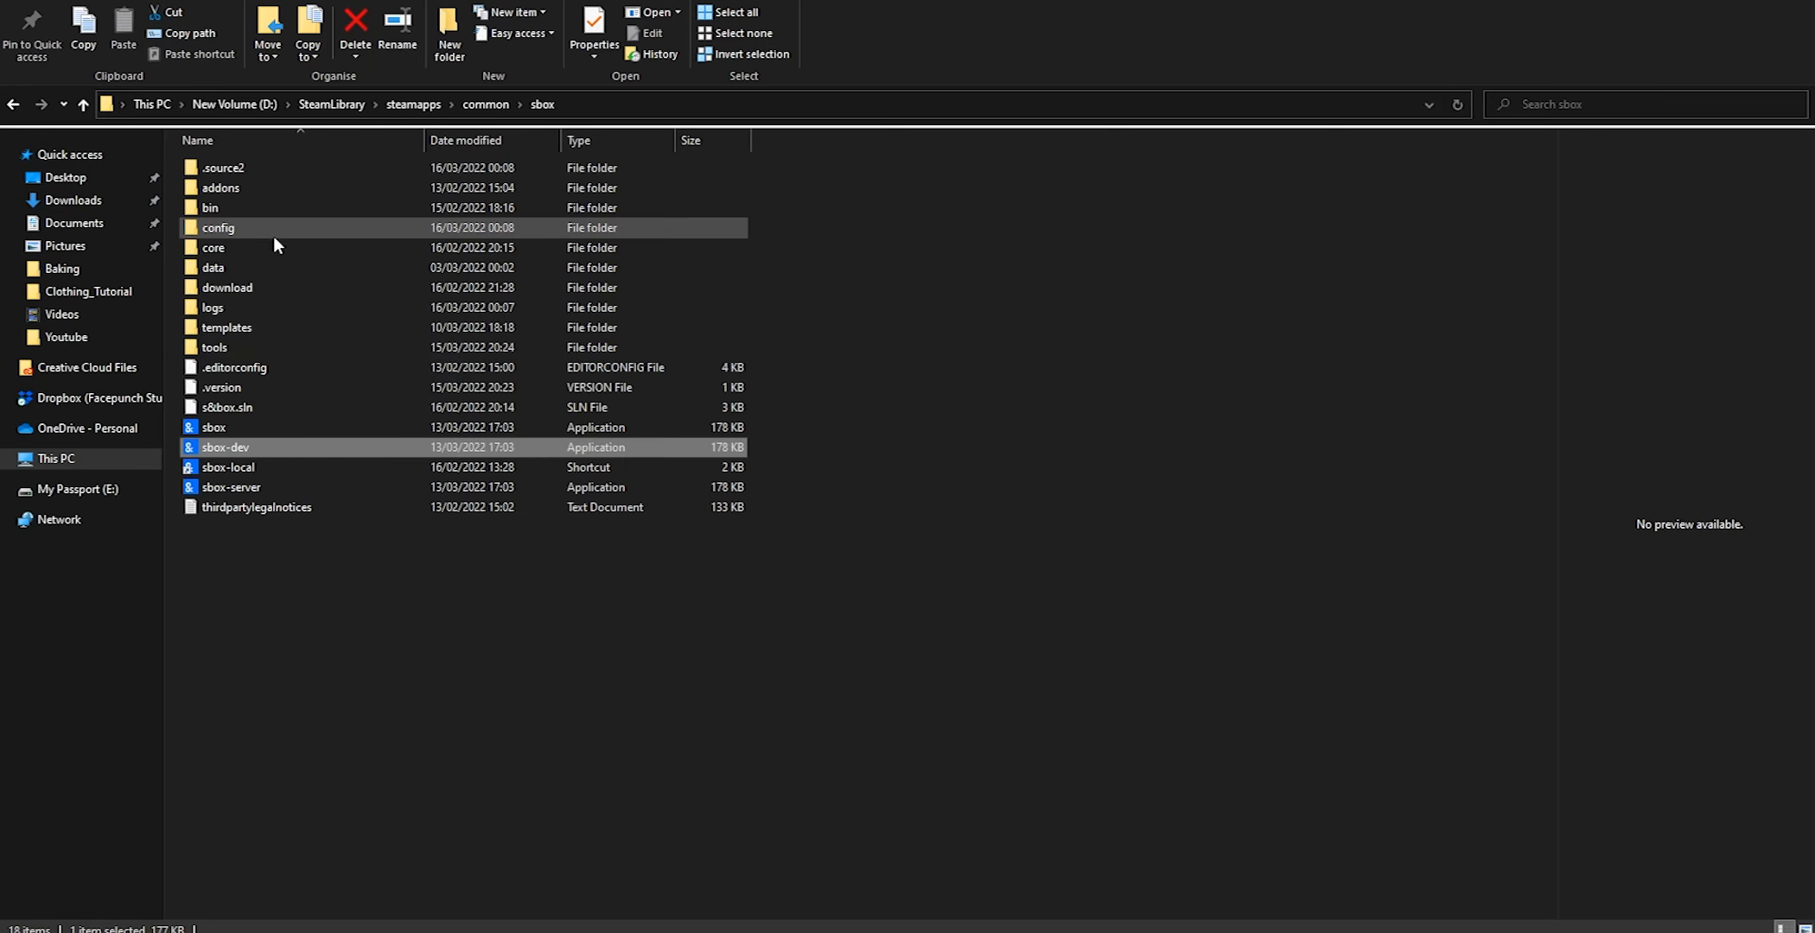
double_click(259, 186)
double_click(266, 186)
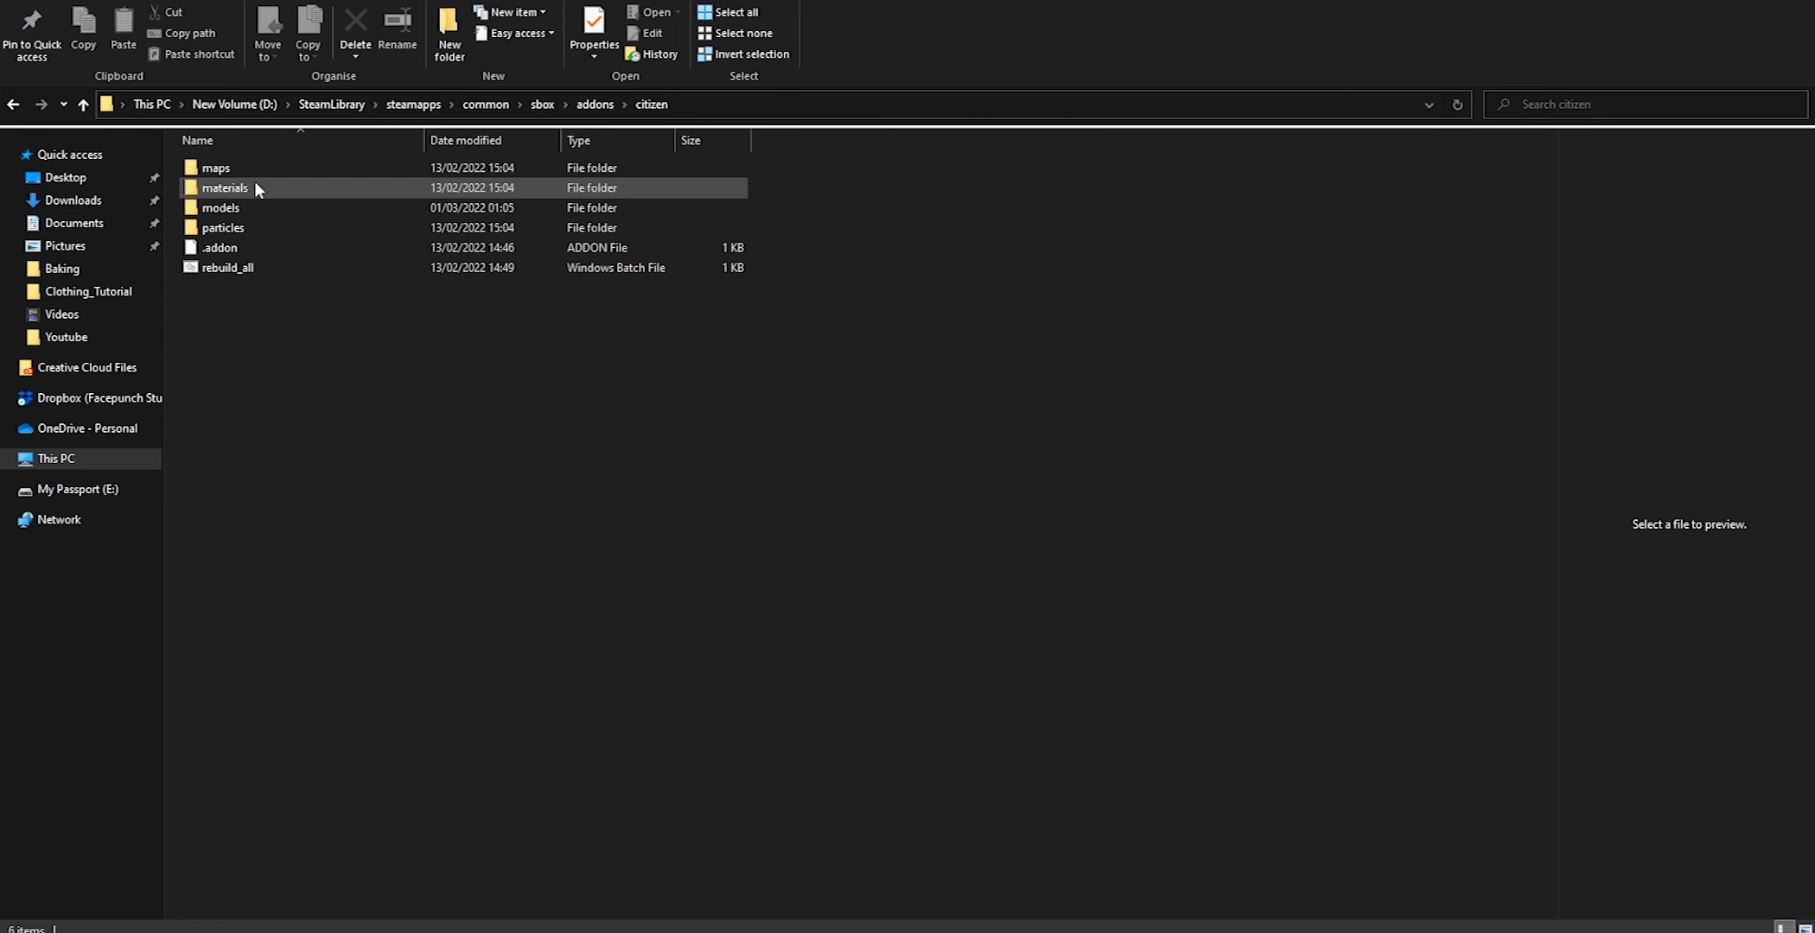
double_click(252, 208)
double_click(258, 187)
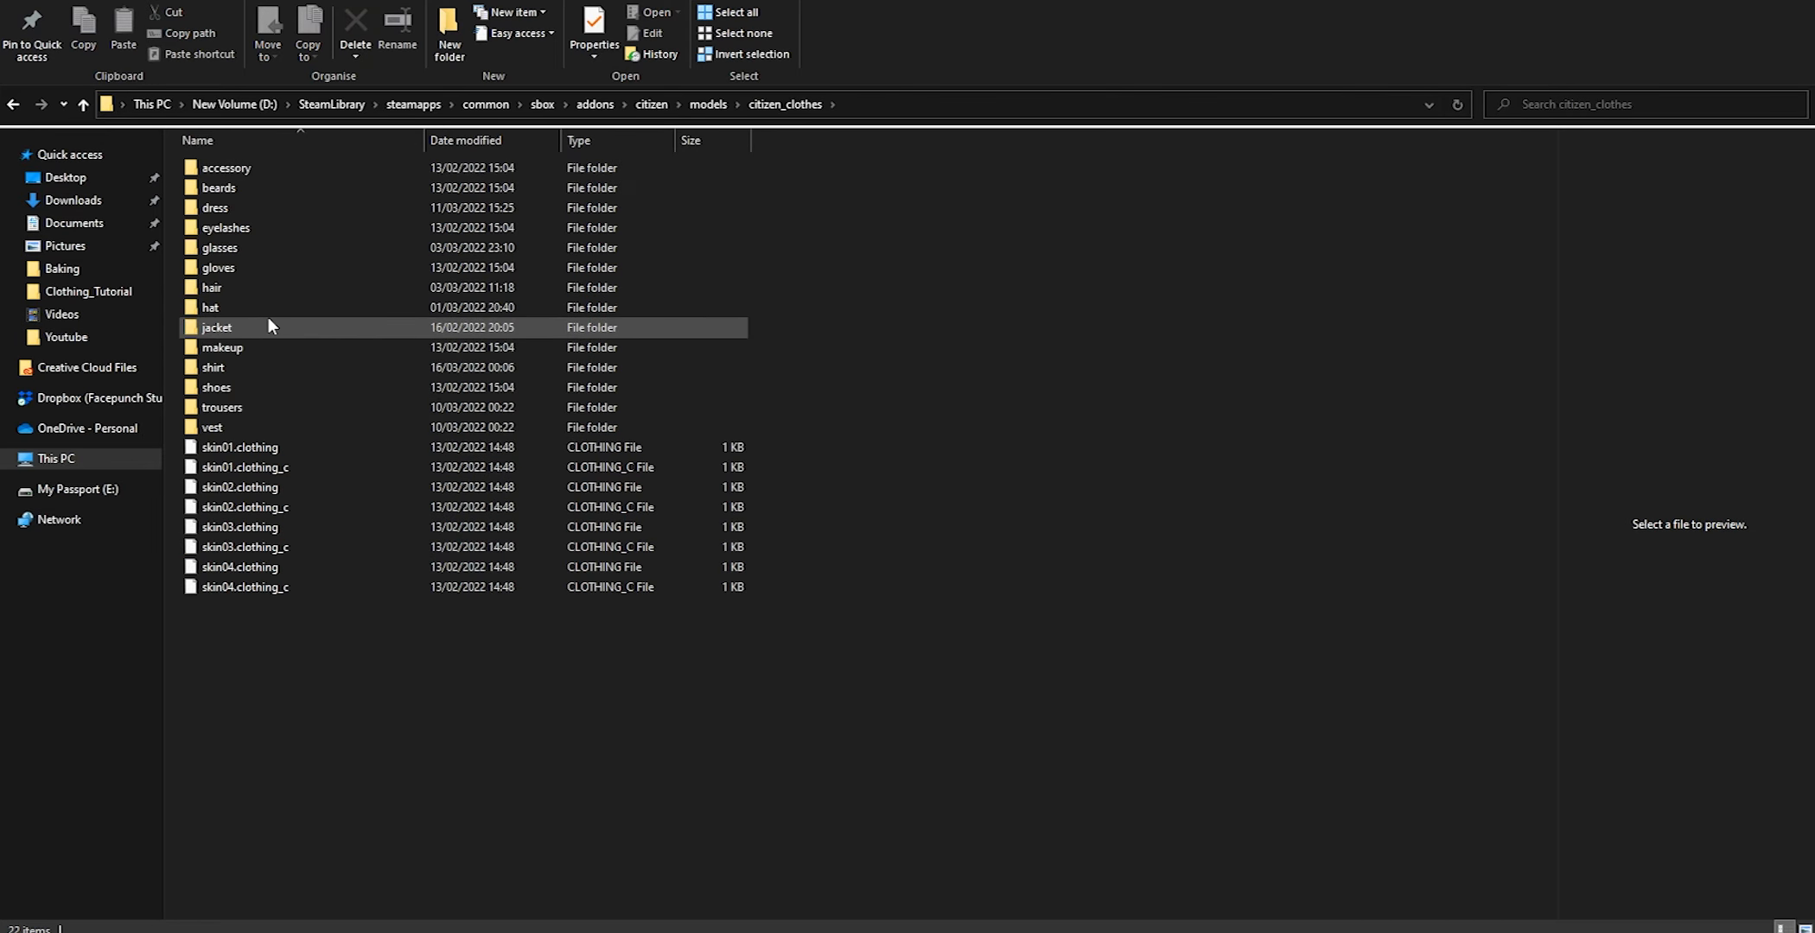
double_click(252, 367)
double_click(246, 225)
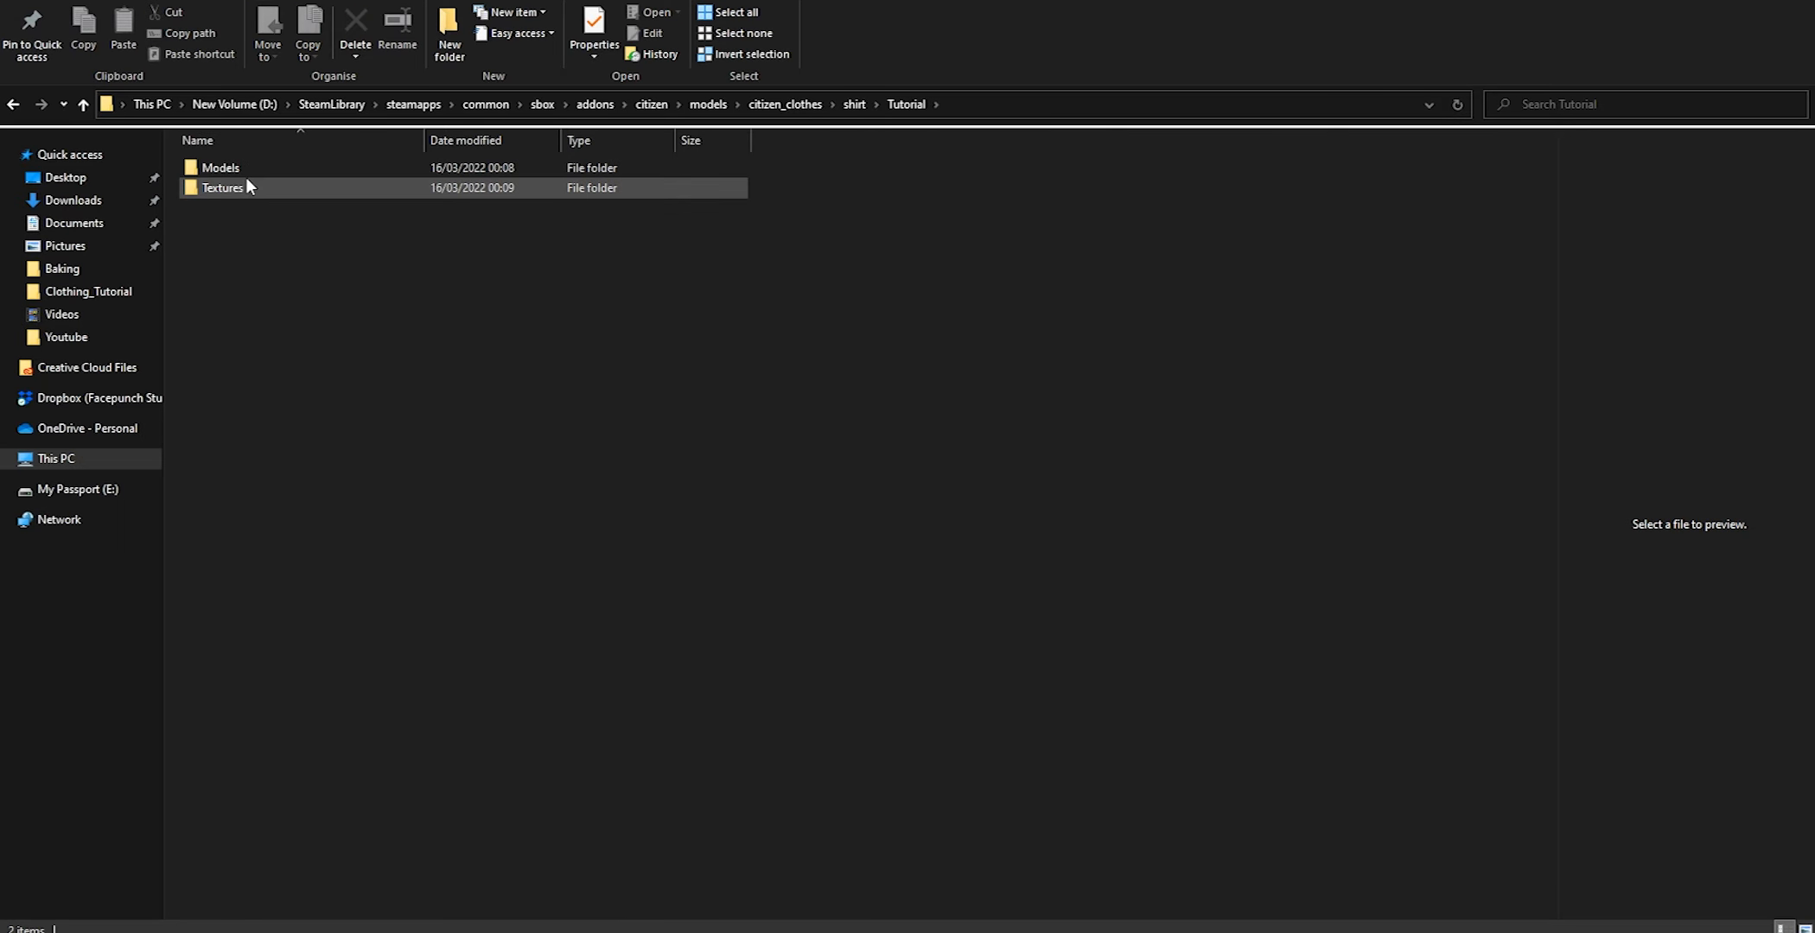
double_click(251, 186)
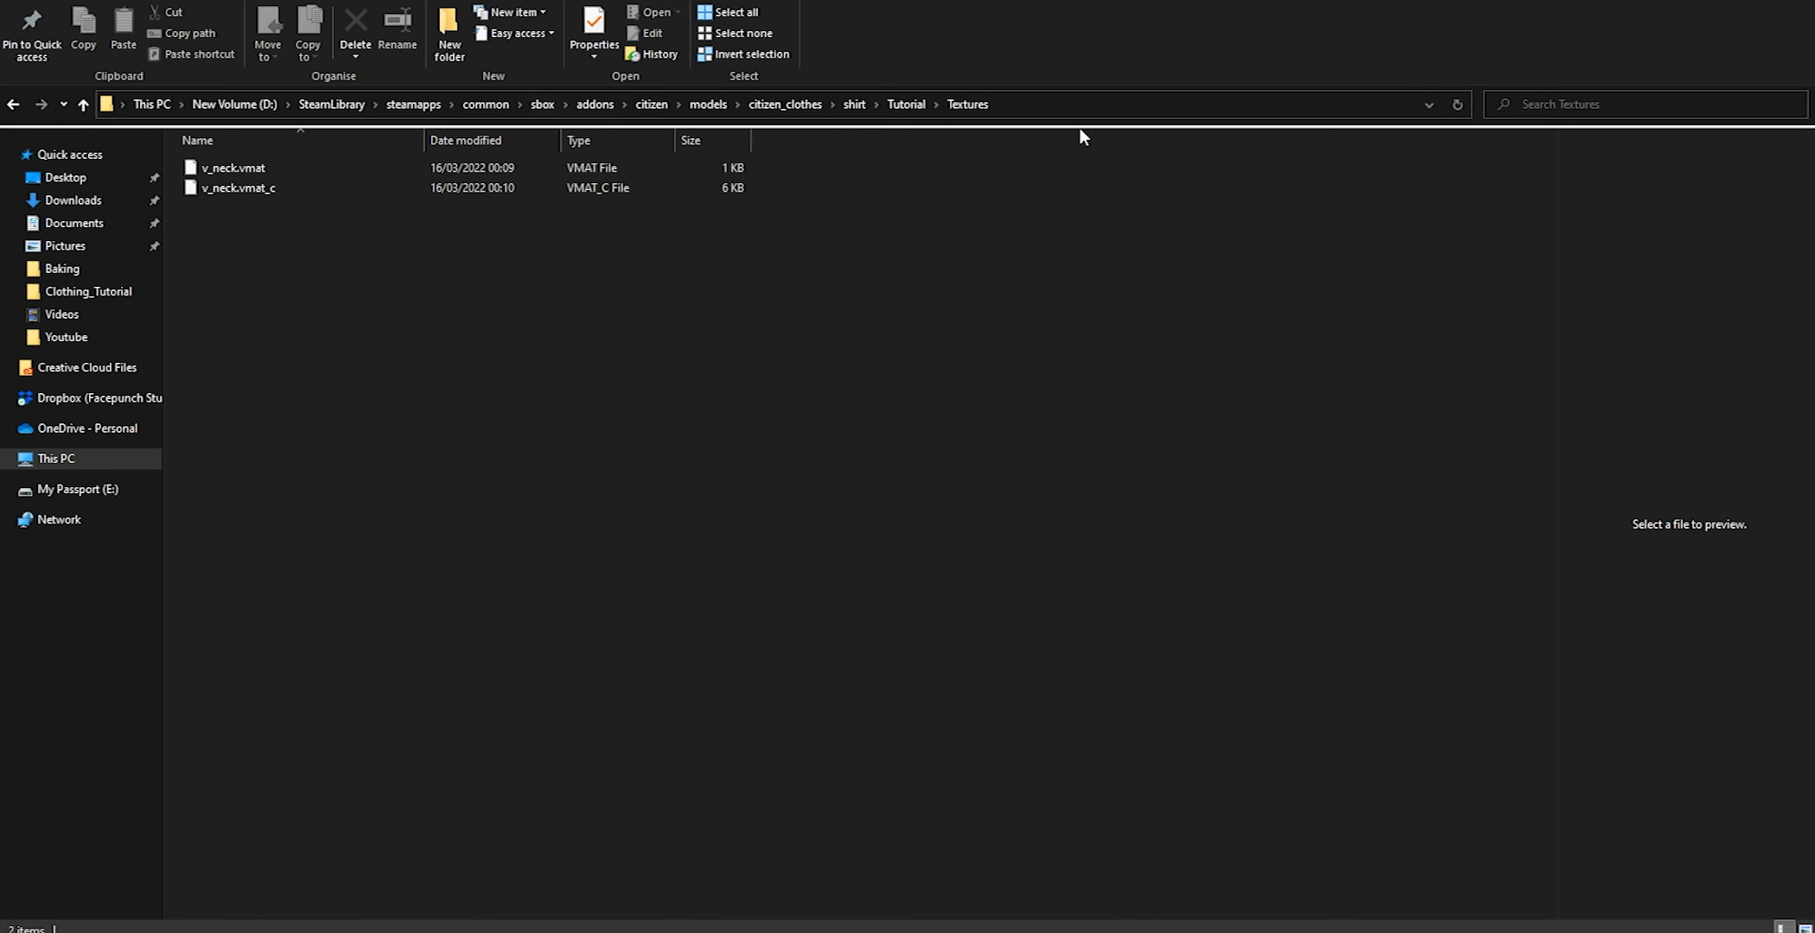
Copy the citizen addon's Tutorial\Textures folder path and set it as the texture export's output folder in Substance 3D Painter
click(1105, 98)
click(1706, 1)
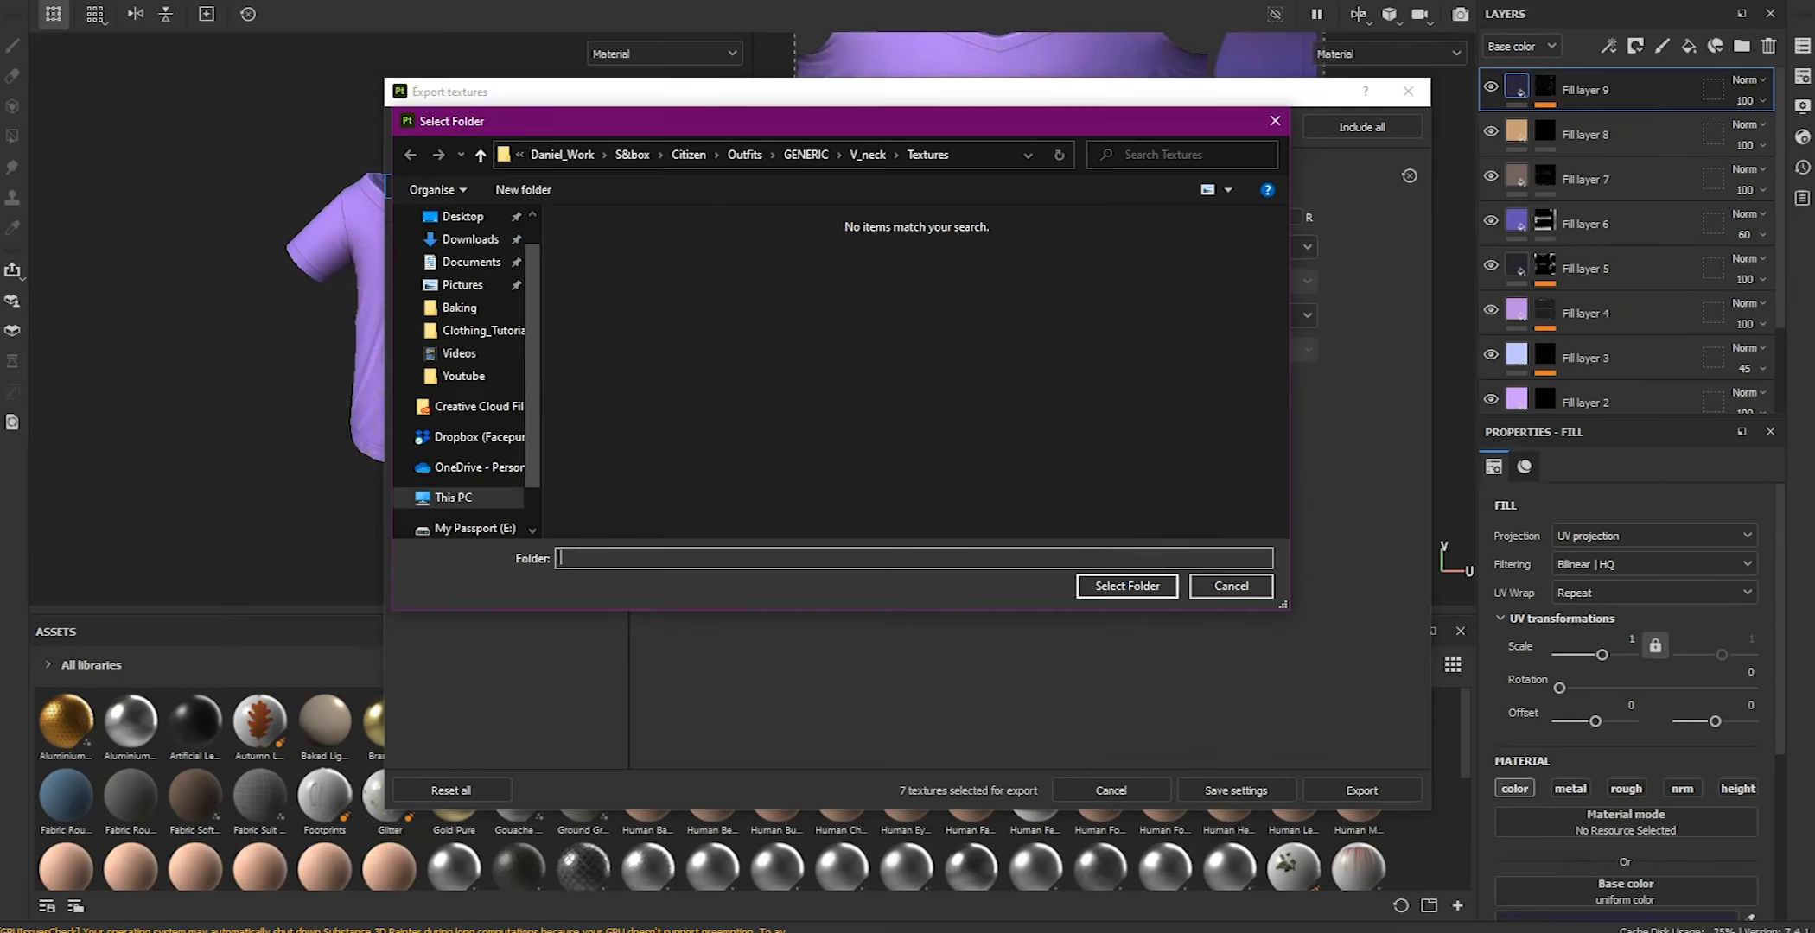
click(976, 154)
key(ctrl+v)
key(Return)
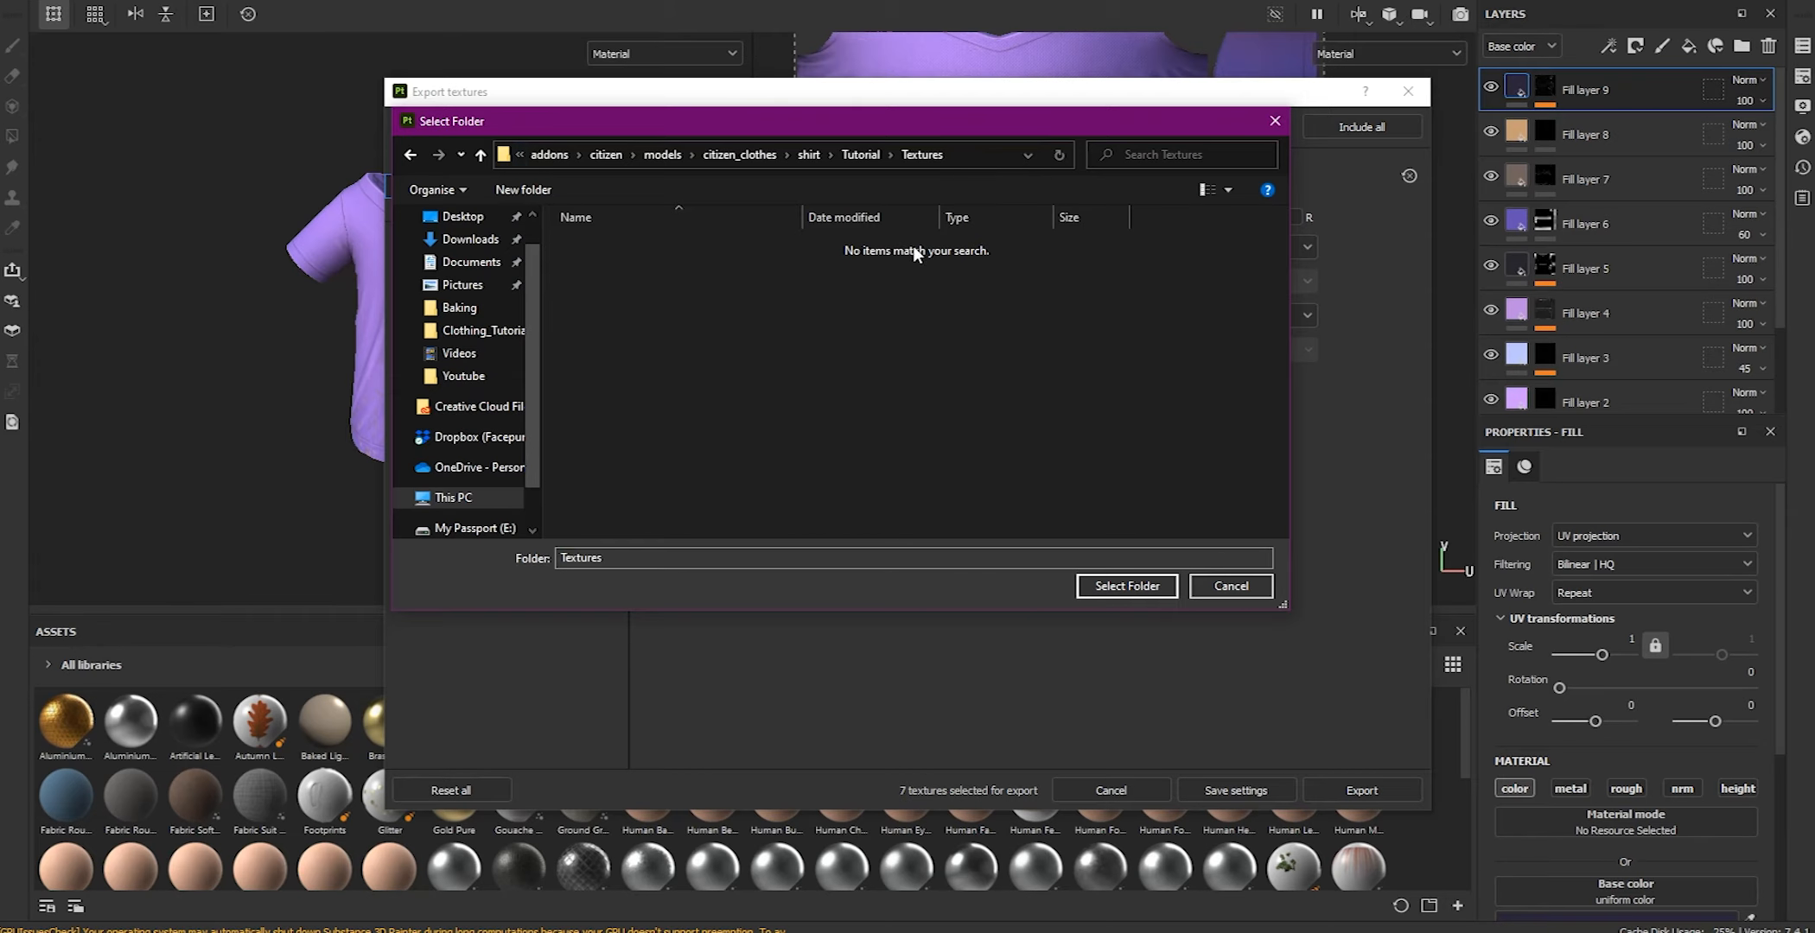
click(1097, 586)
Export only the Base_color, Roughness, Normal_OpenGL and Mixed_AO maps of the lambert1 texture set, and close the export dialog
click(475, 212)
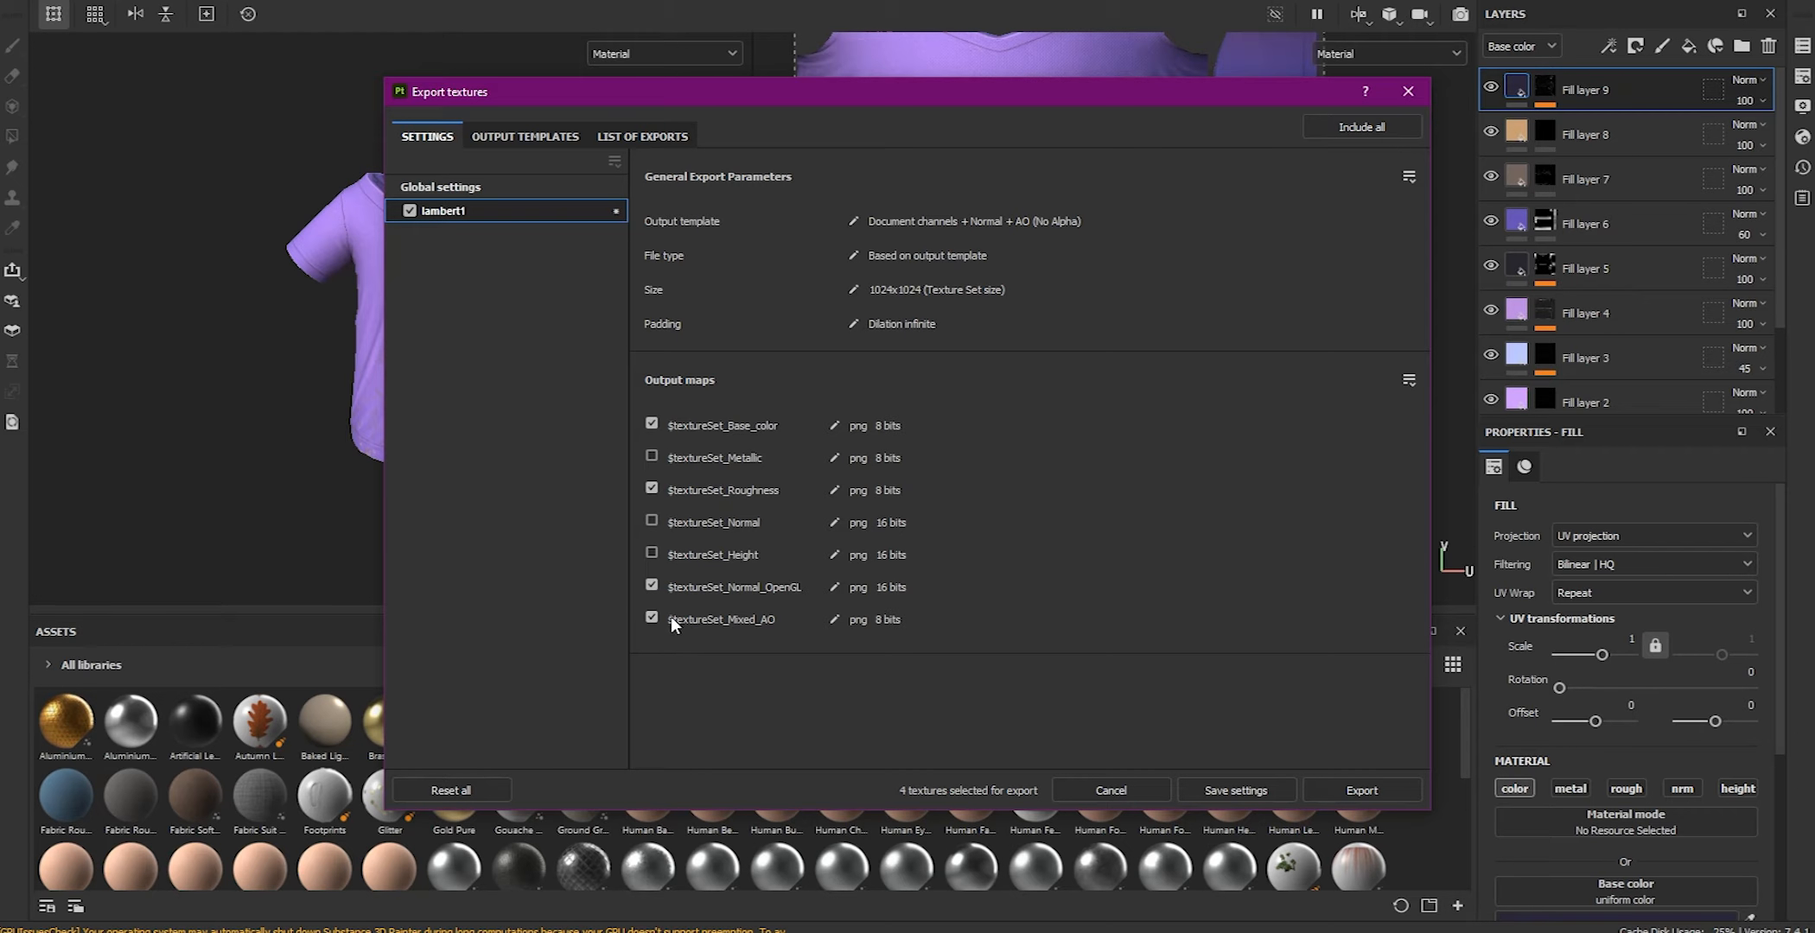
click(1374, 791)
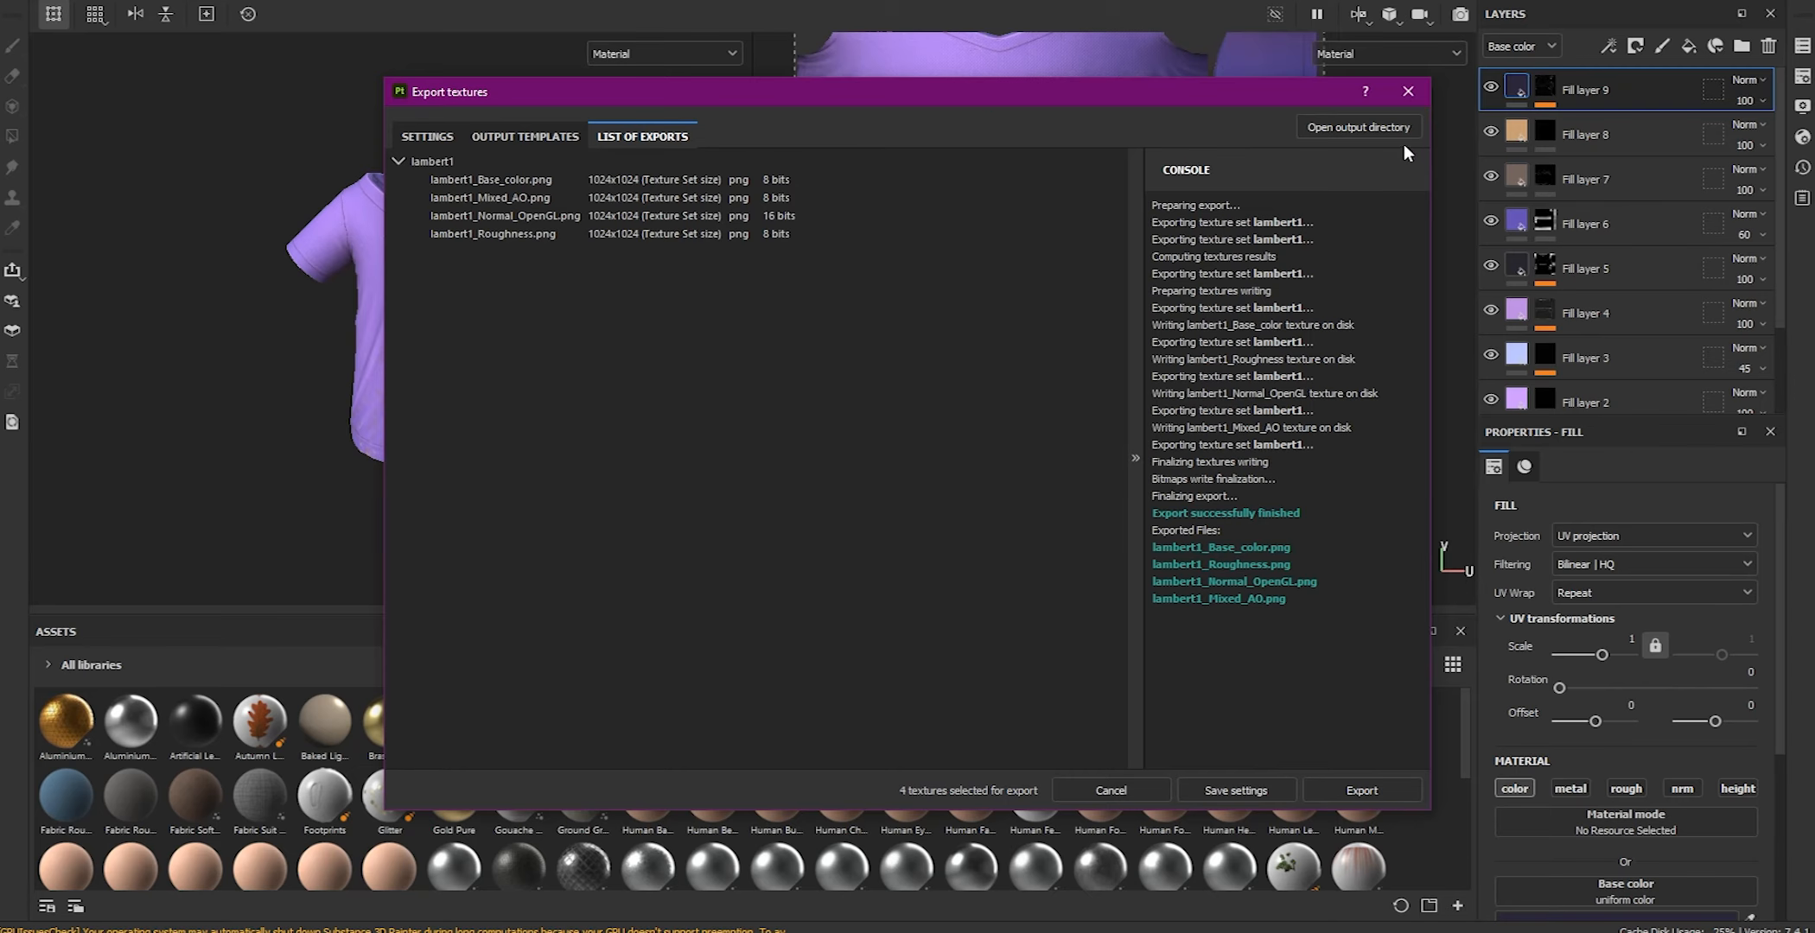
click(1409, 91)
In File Explorer, rename the exported base color texture to V_neck_Color and the mixed AO texture to V_neck_ao
click(644, 930)
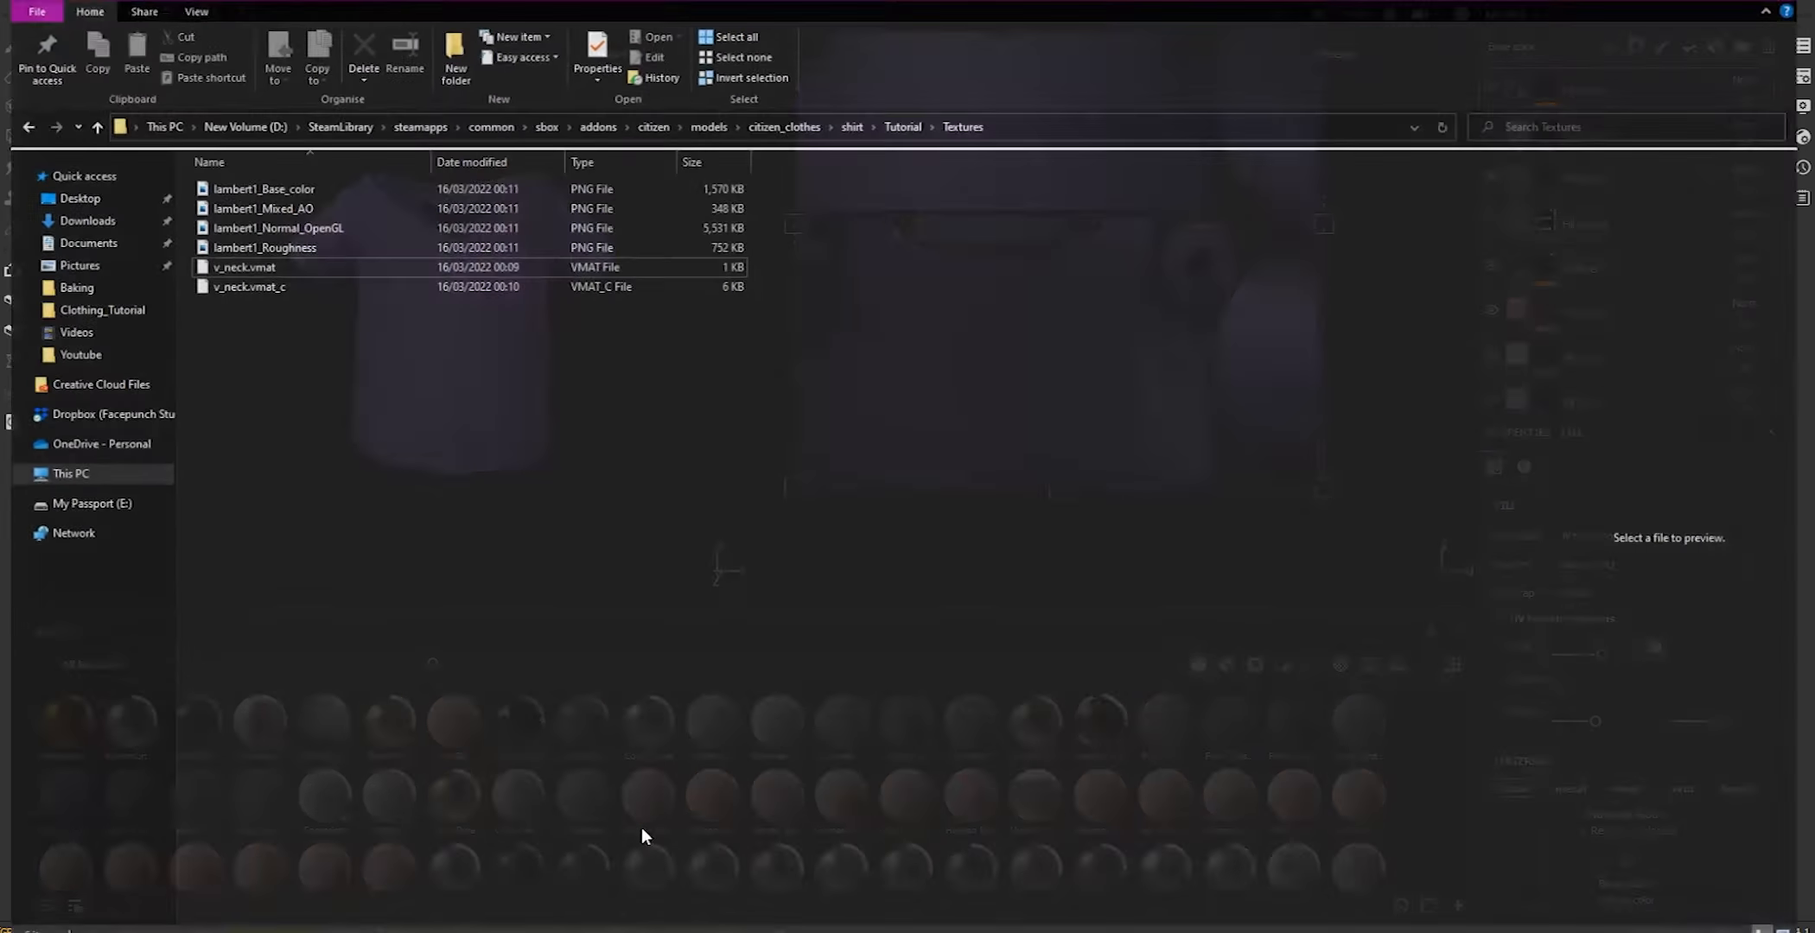
click(314, 166)
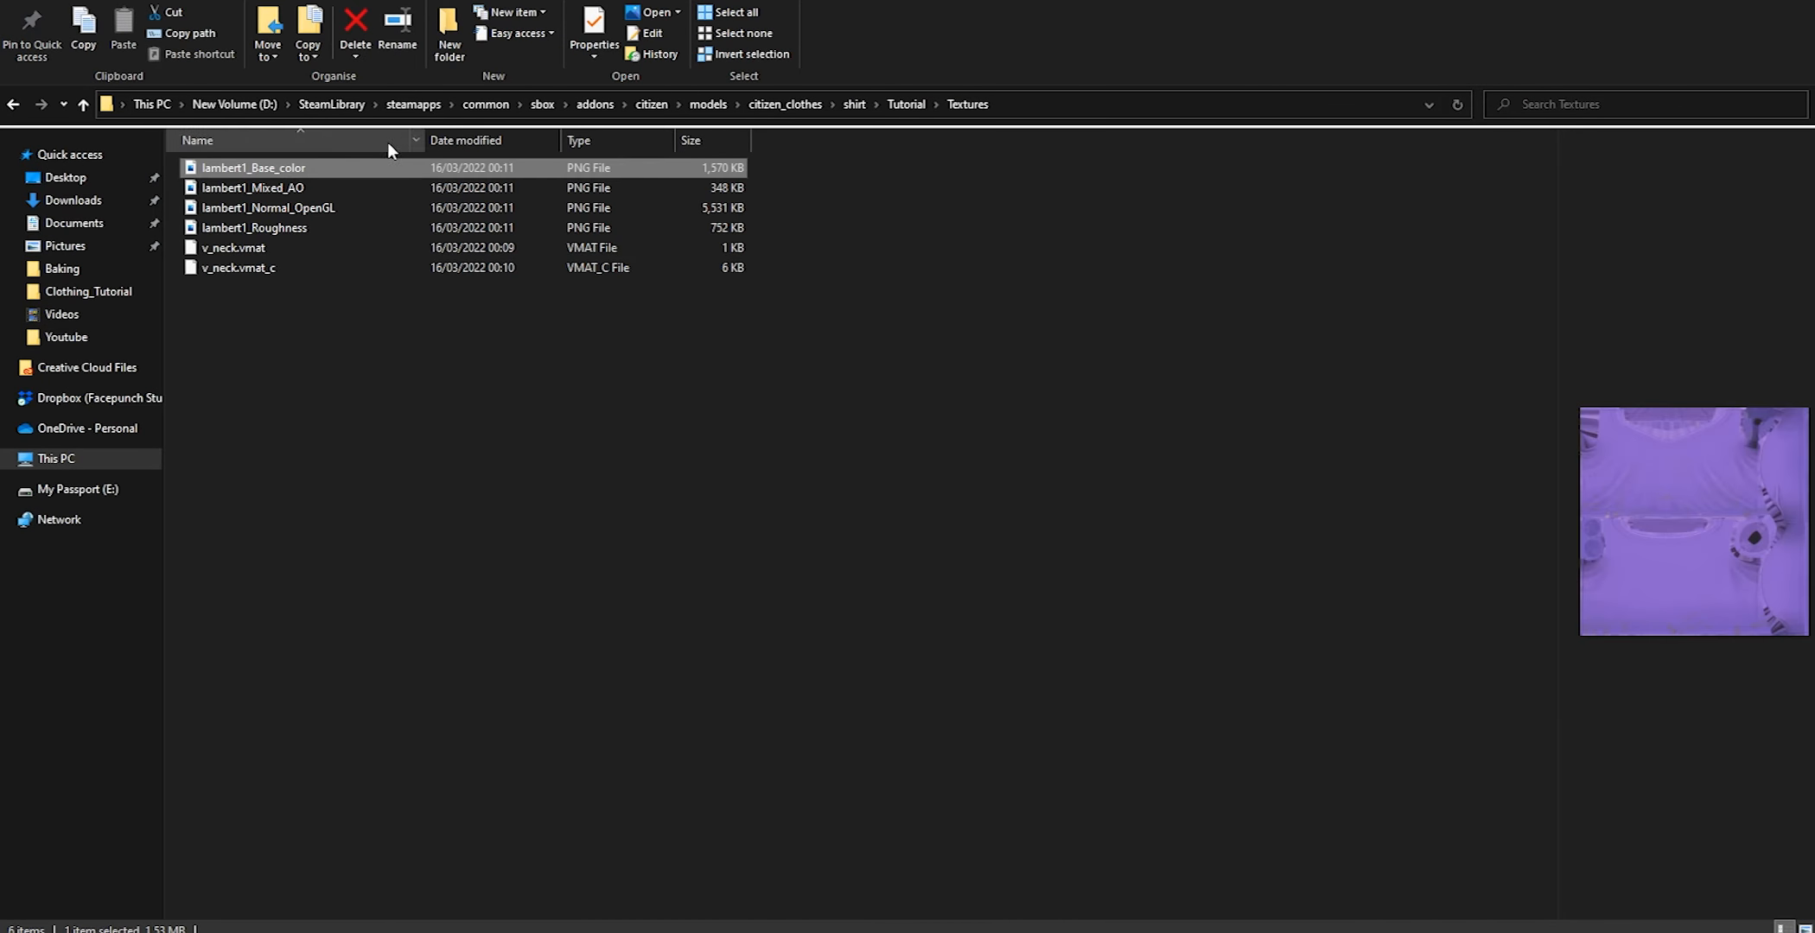
key(F2)
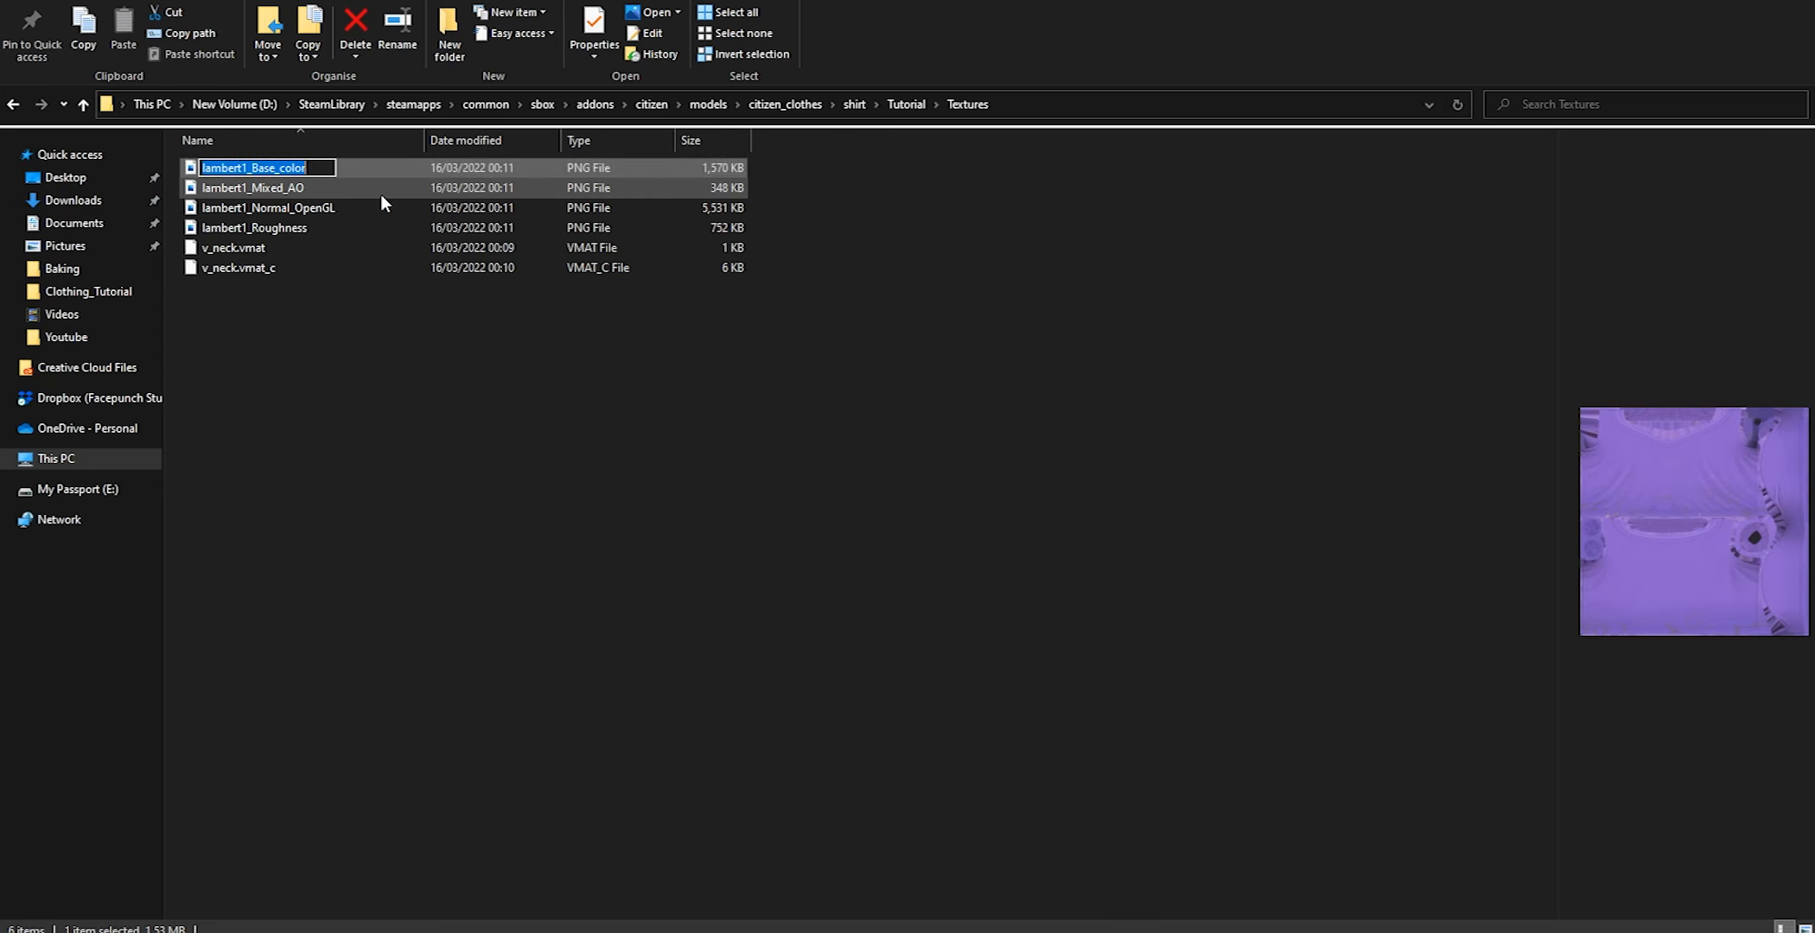
text(V_N)
key(BackSpace)
text(neck_Color)
key(Tab)
text(V_neck_ao)
key(Return)
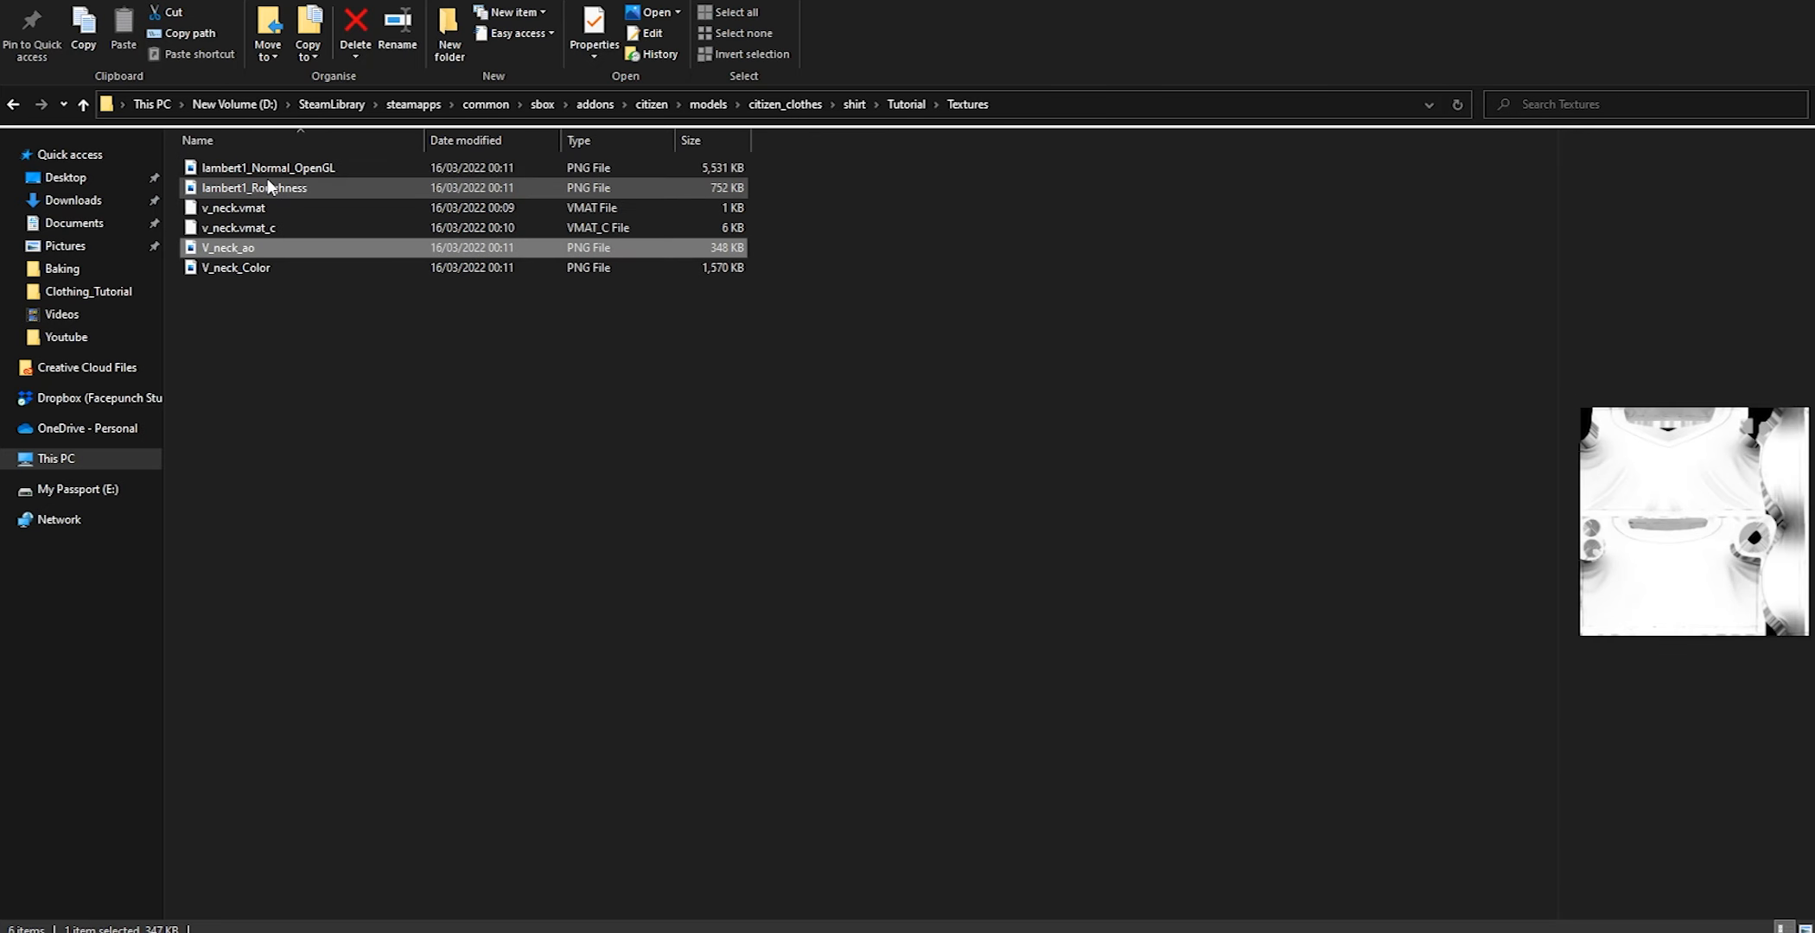
Rename the exported roughness texture to V_neck_rough and the OpenGL normal texture to V_neck_normal
click(267, 183)
key(F2)
text(V_neck_rough)
key(Return)
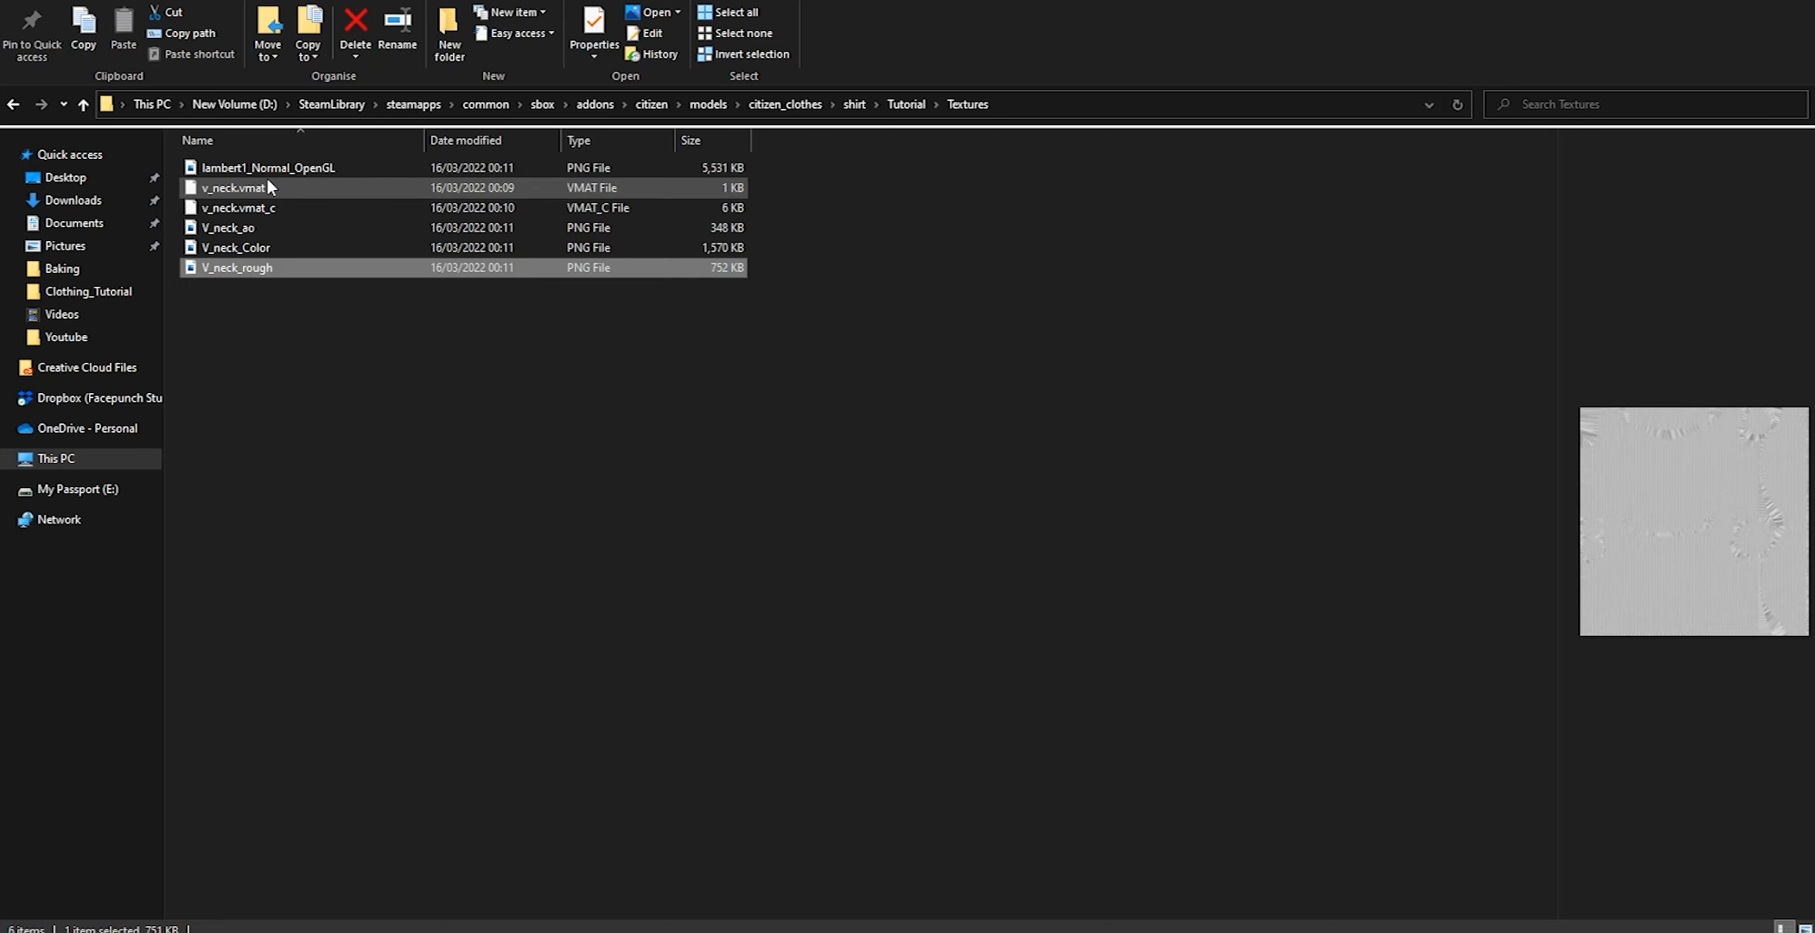
click(278, 172)
key(F2)
text(ormal)
key(Return)
Switch to the Material Editor and change the v_neck material's shader to Complex
click(732, 416)
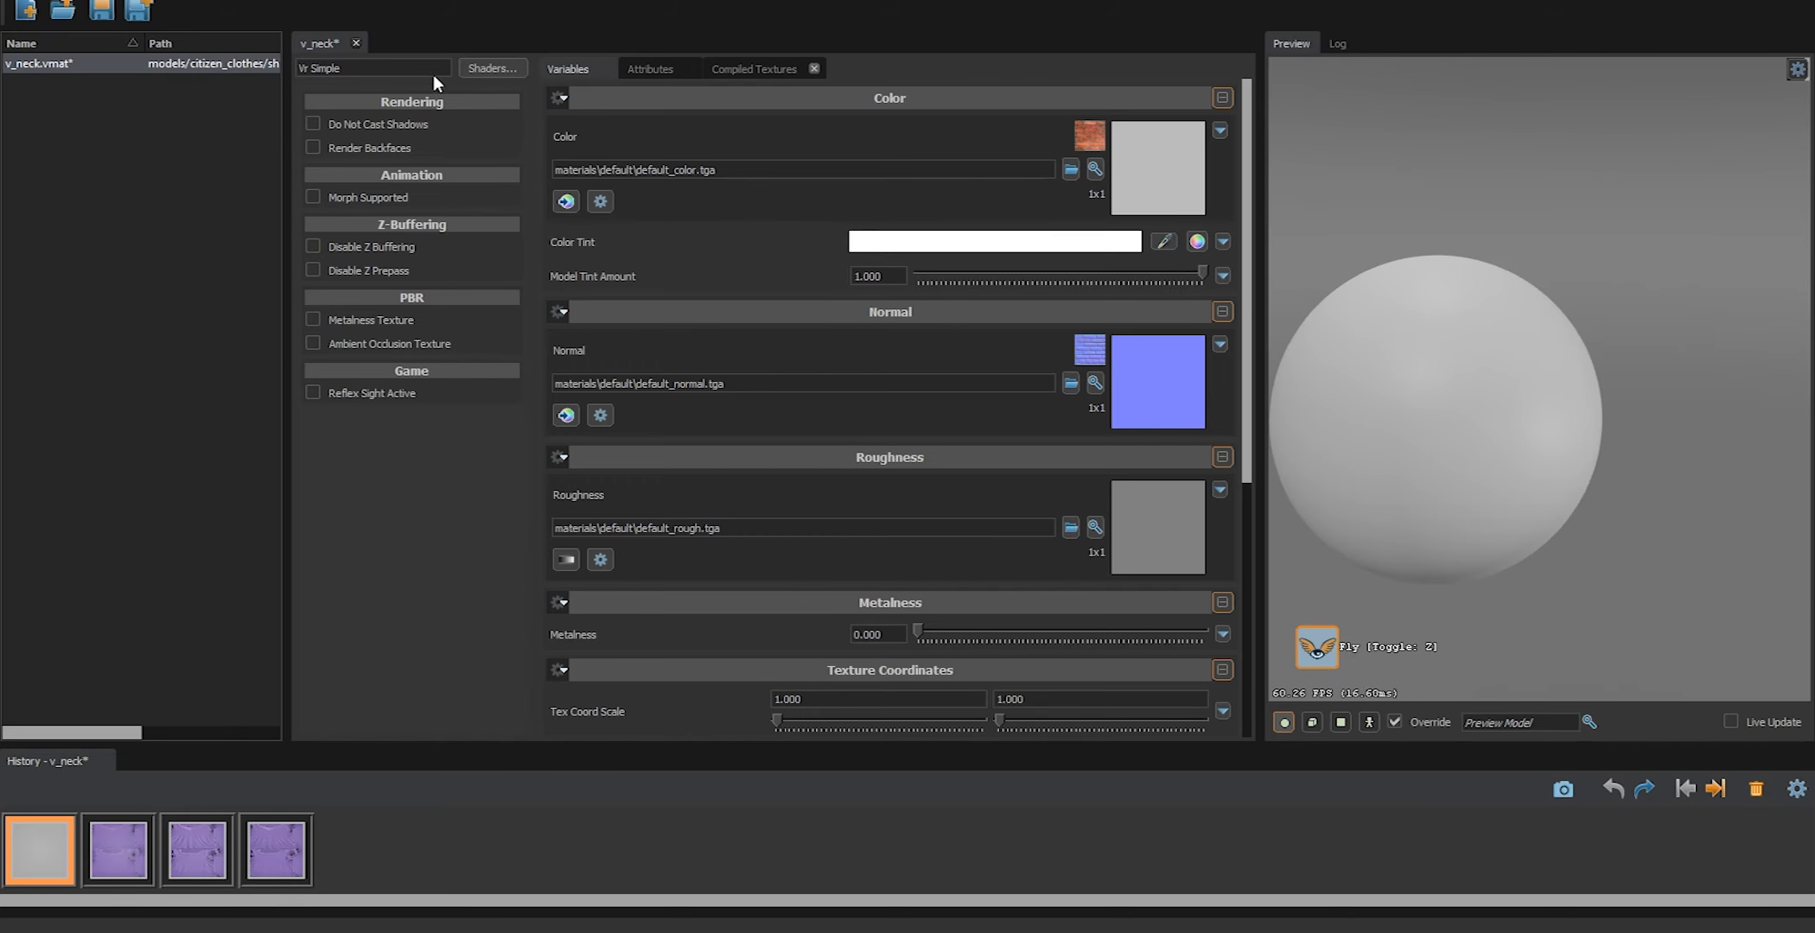
click(472, 69)
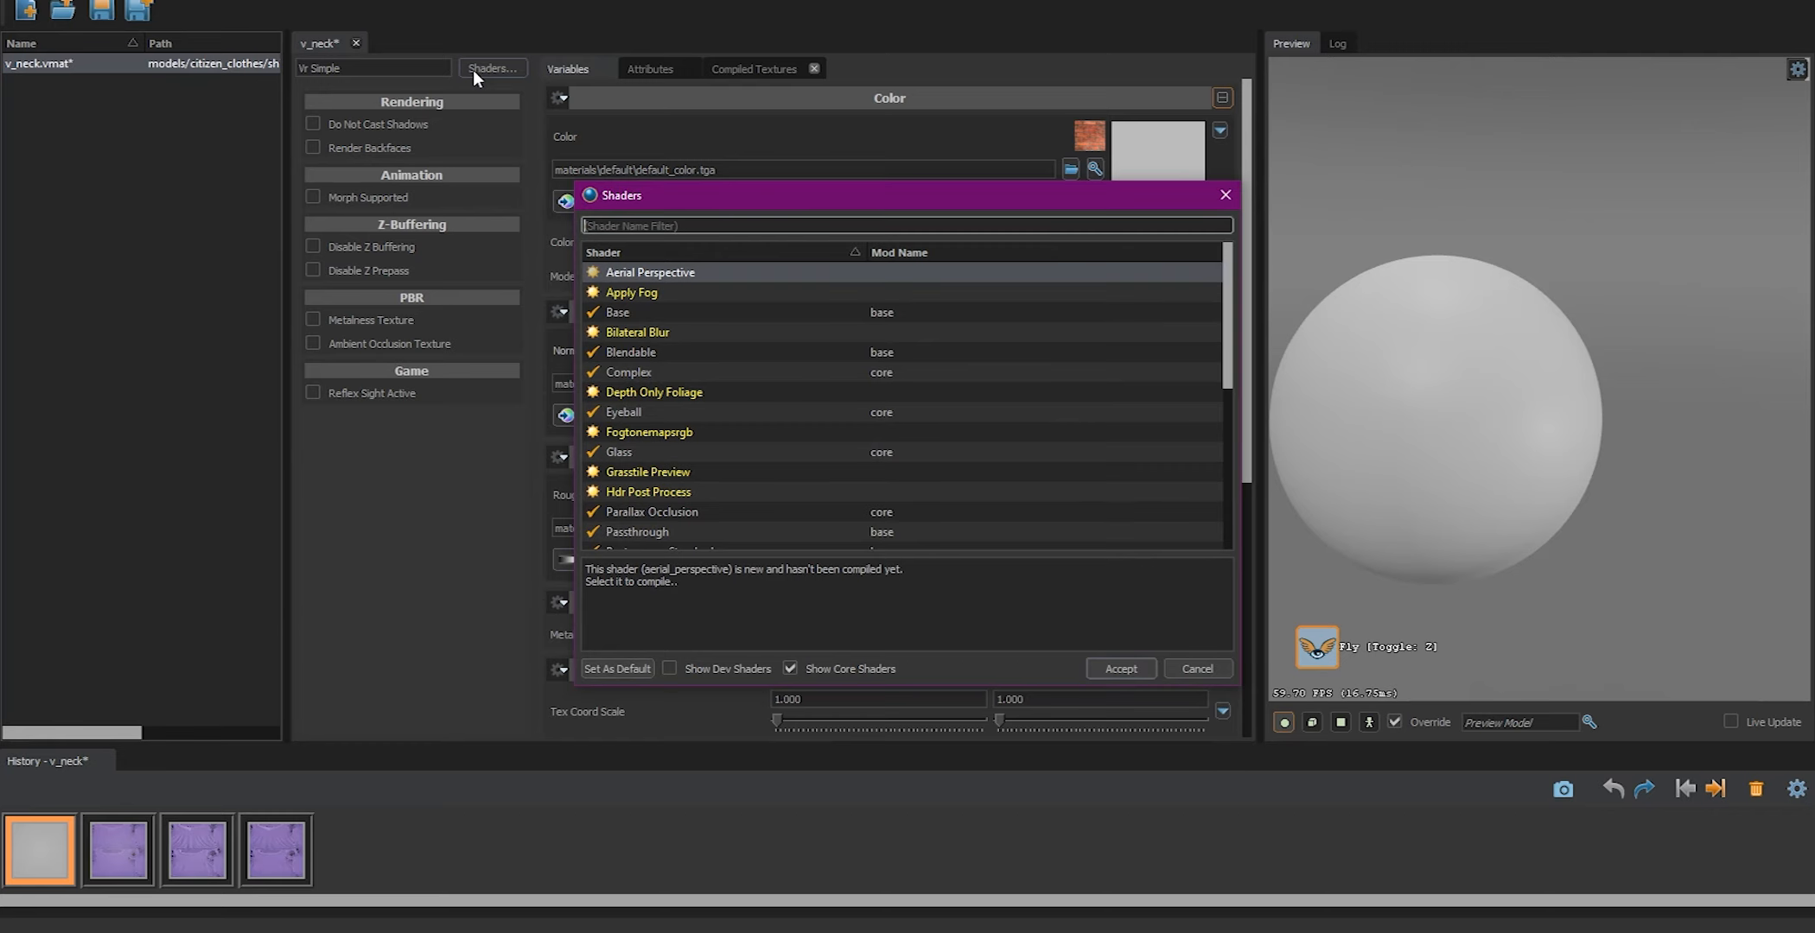
text(complex)
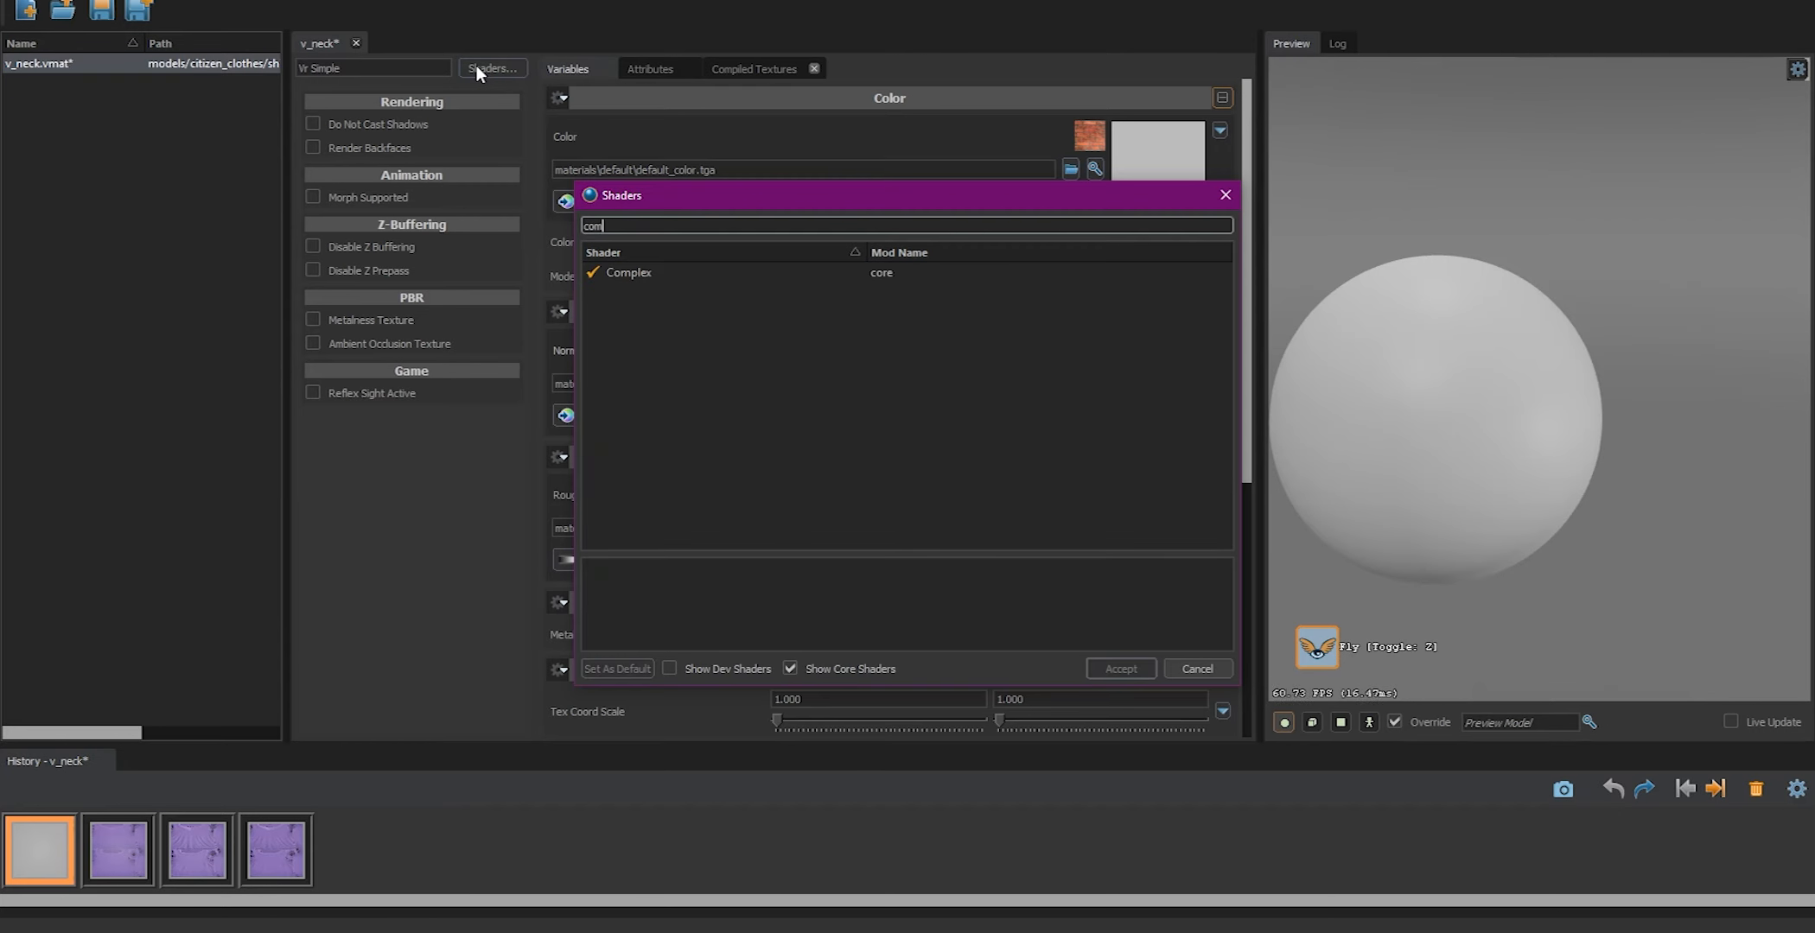
double_click(728, 274)
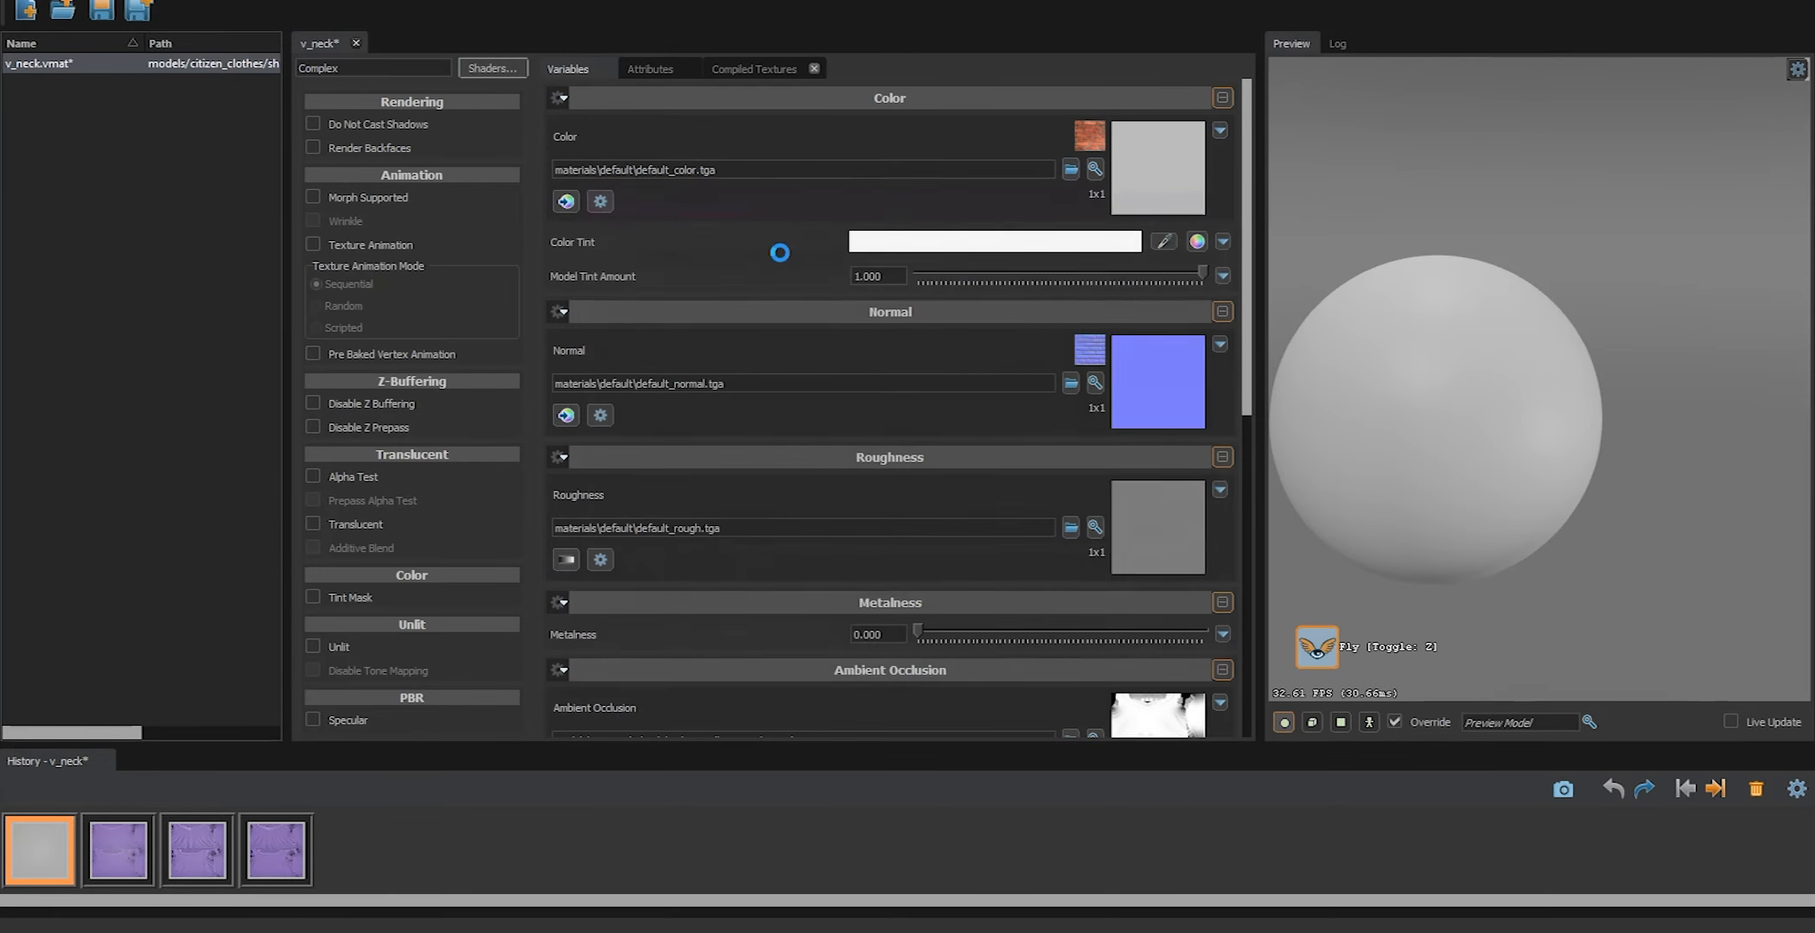
Show all image types in the texture file browser and assign V_neck_Color as the material's color texture
click(1095, 170)
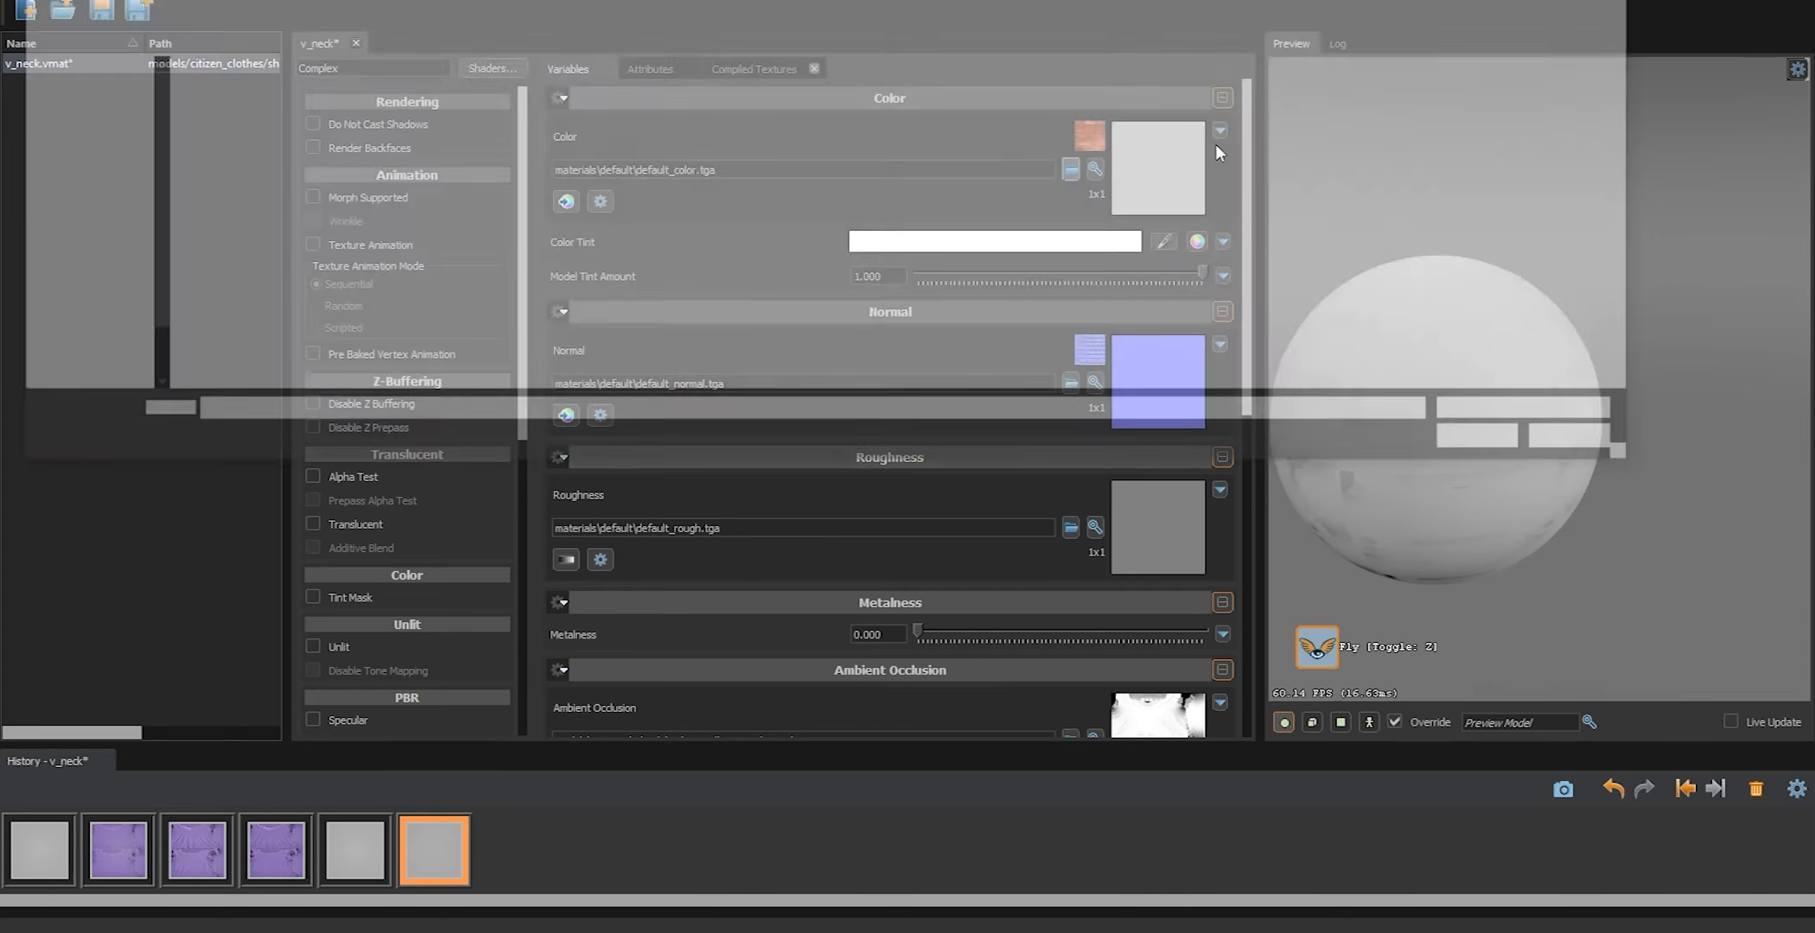
click(1543, 414)
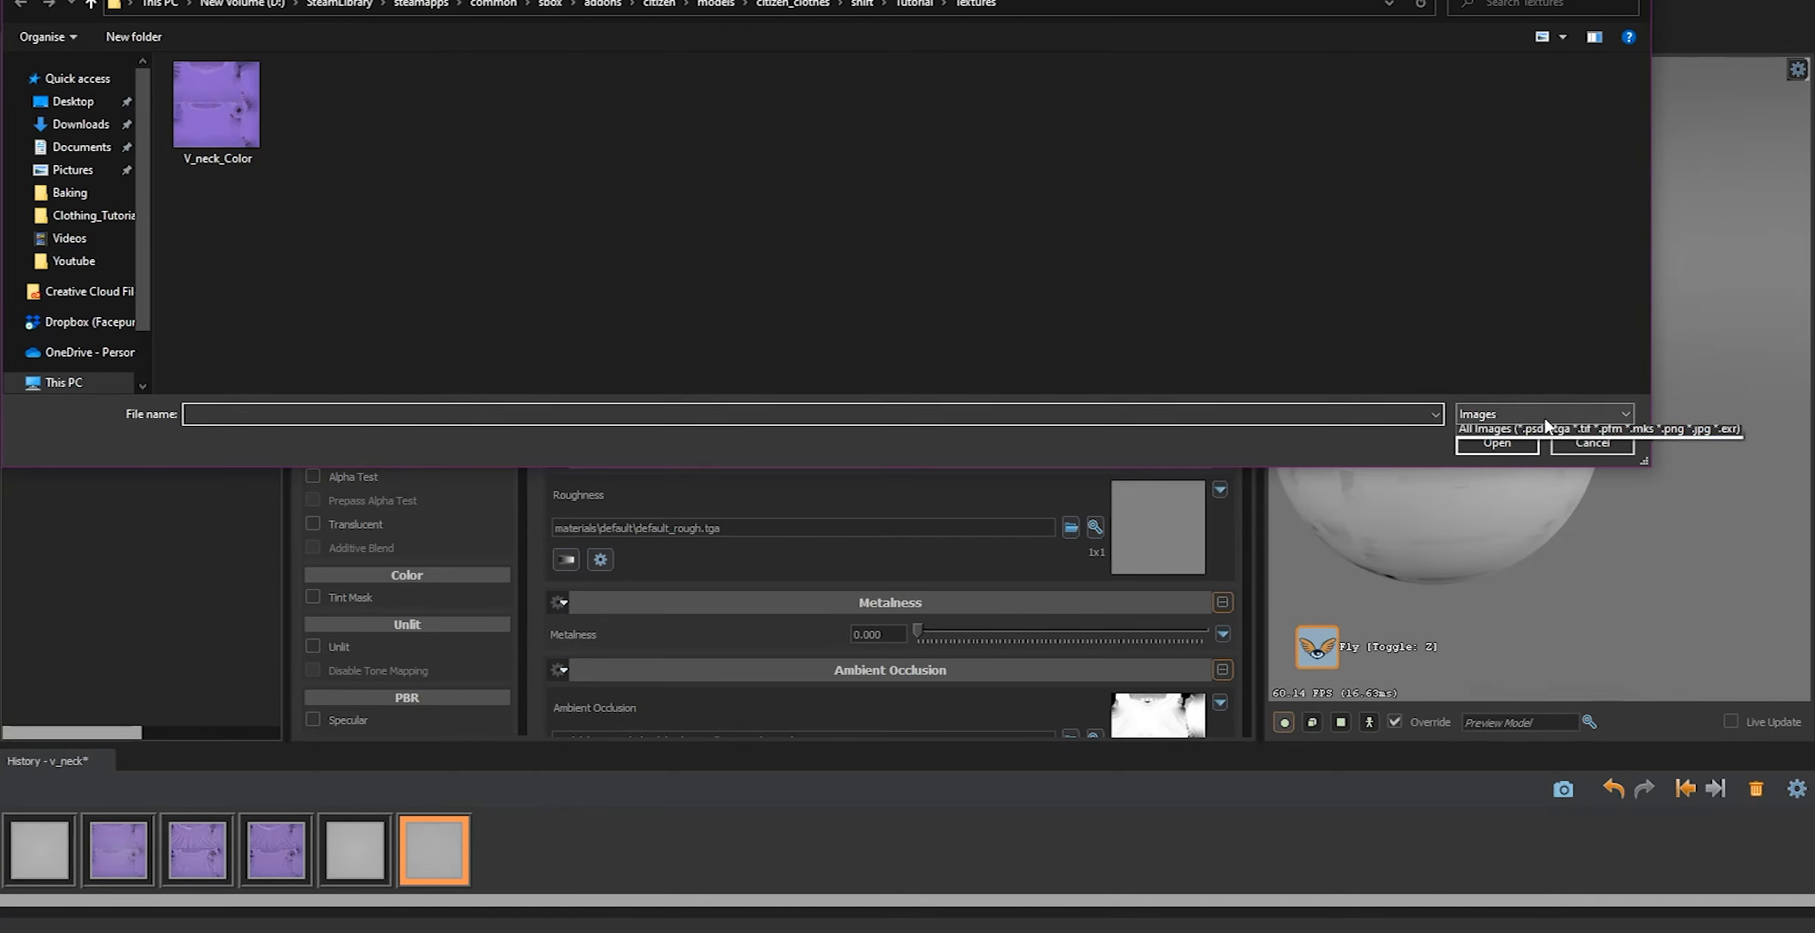
click(1537, 442)
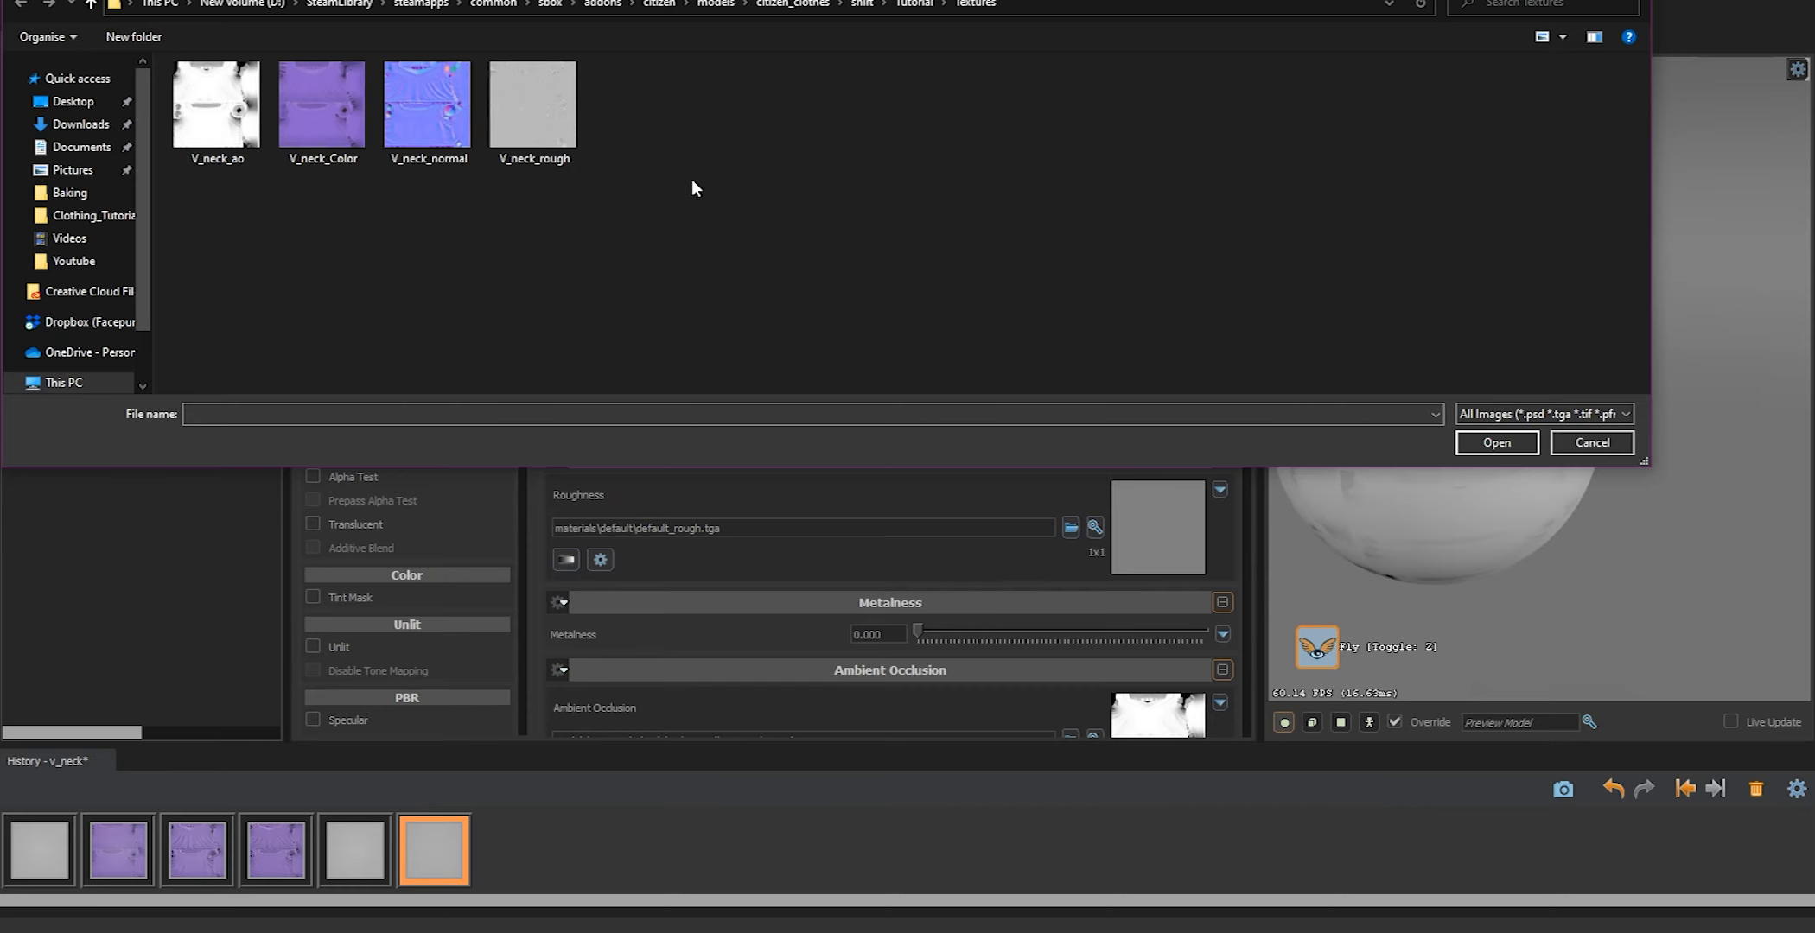
double_click(327, 127)
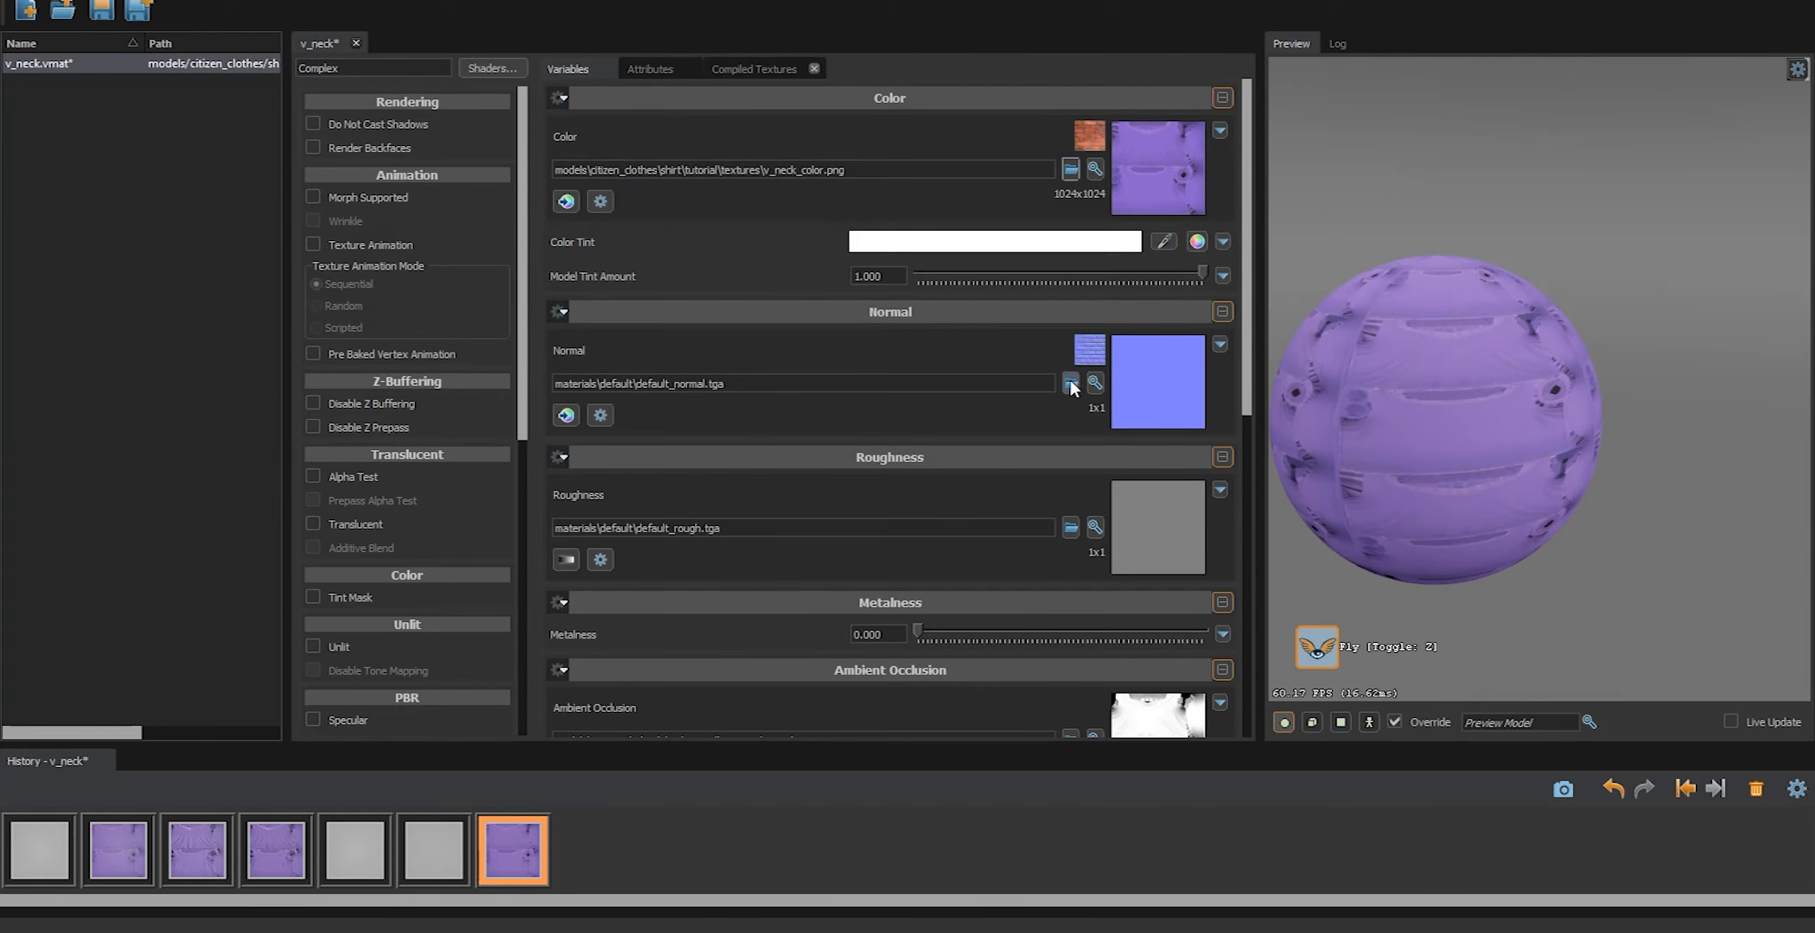
Assign V_neck_normal as the material's normal texture and V_neck_rough as its roughness texture
click(1070, 383)
double_click(210, 89)
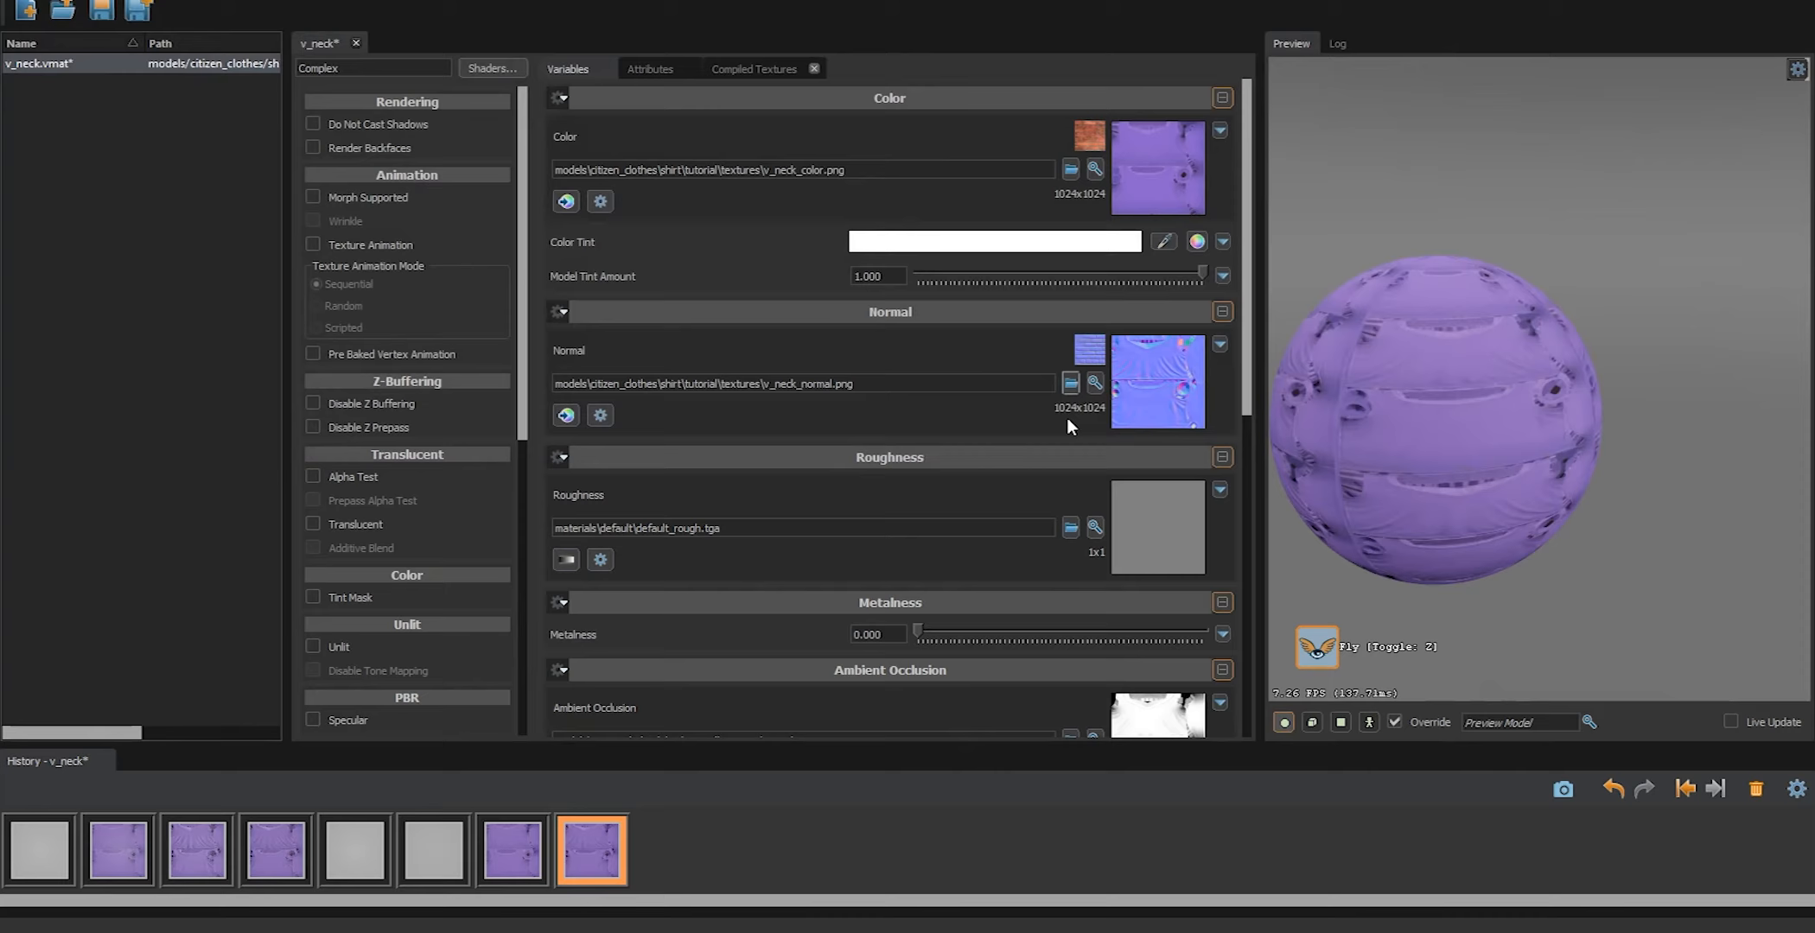
click(1070, 527)
double_click(217, 104)
scroll(1157, 535, down, 1)
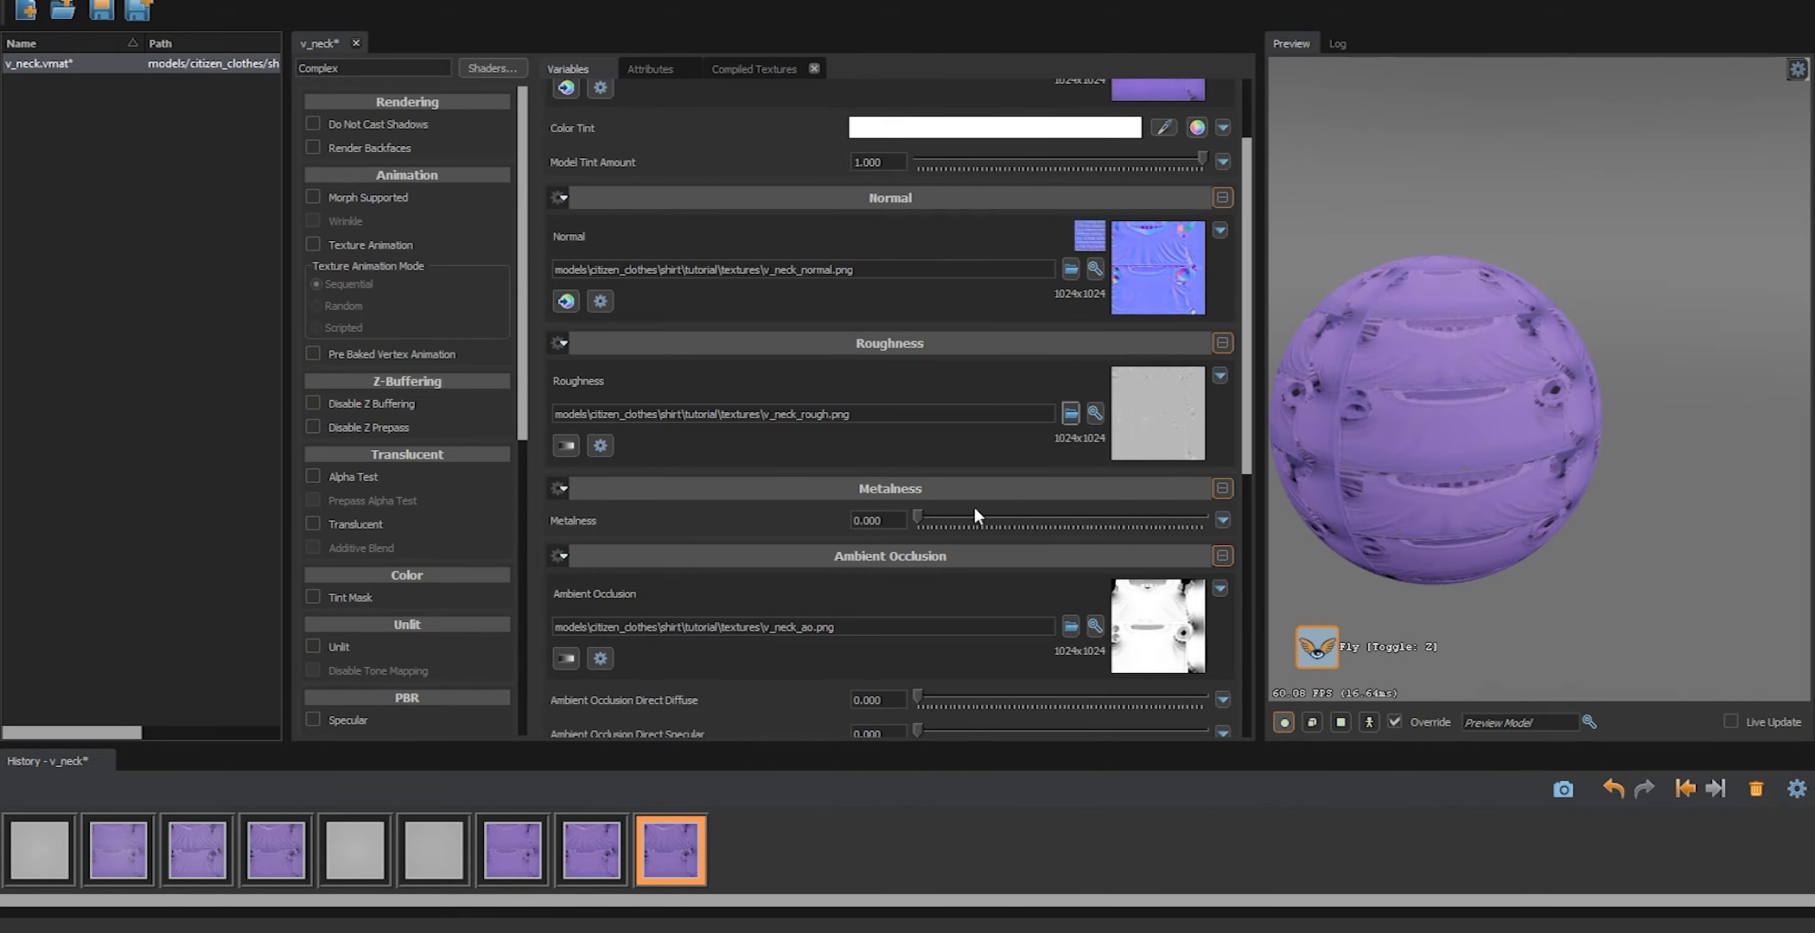
scroll(1007, 553, down, 3)
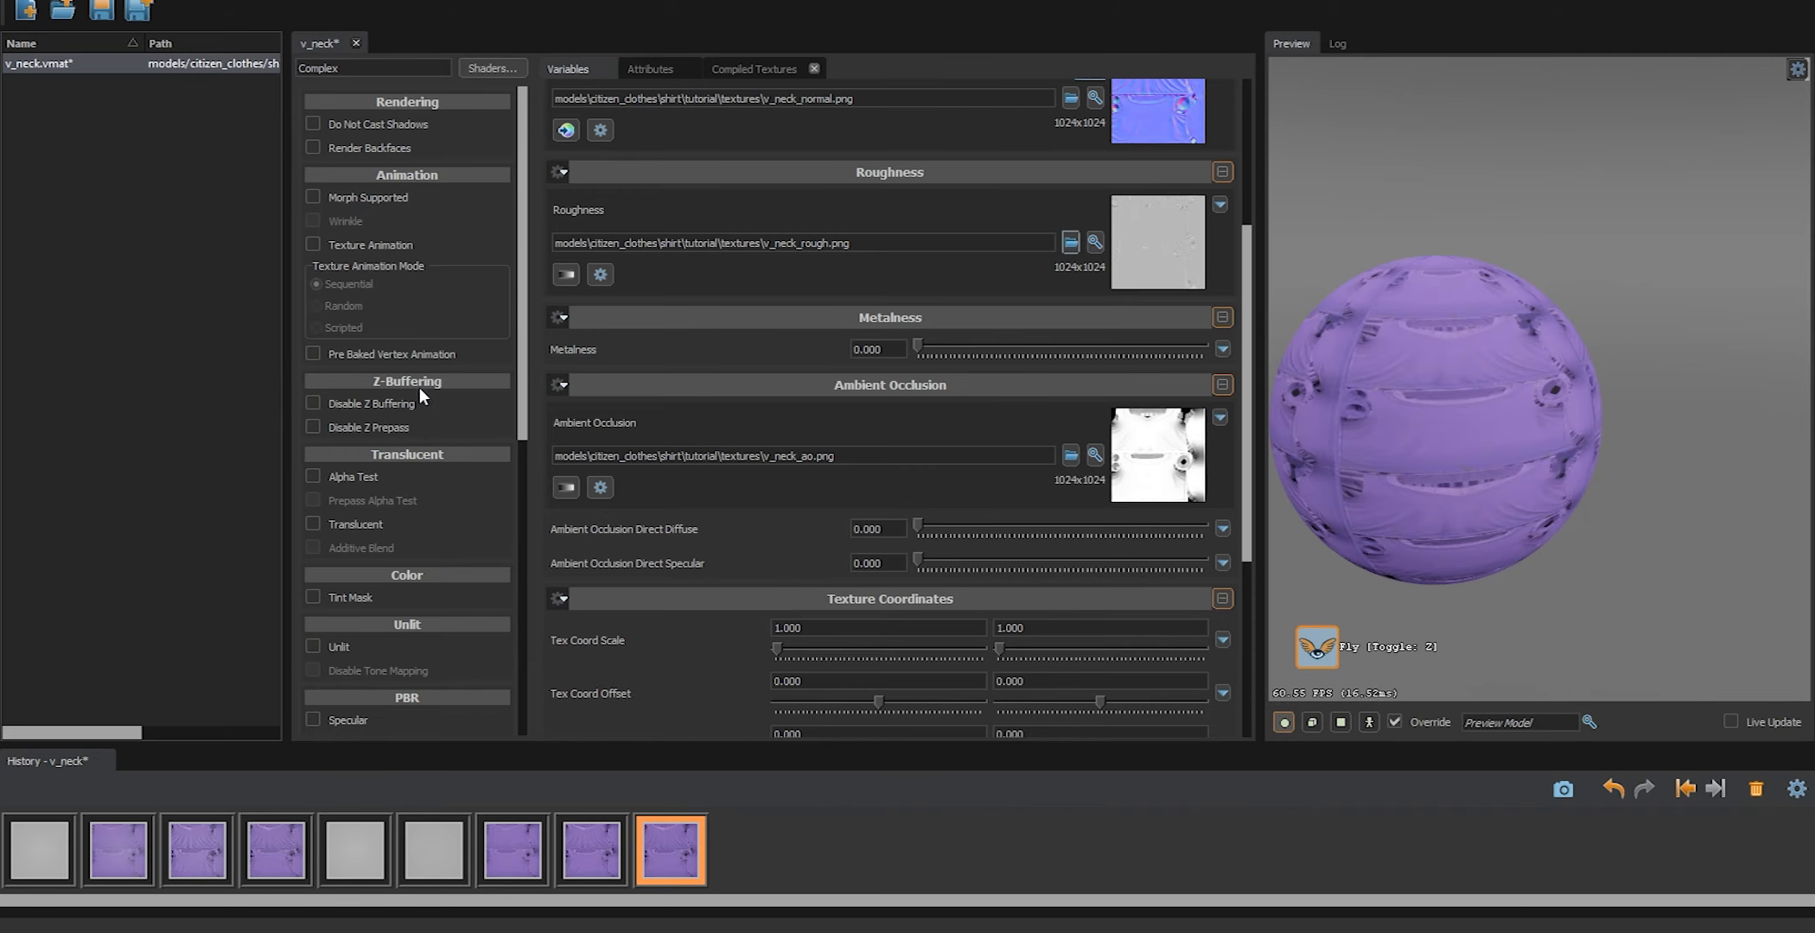
Try the material's Specular and Metalness Texture options and turn both off again
scroll(357, 460, down, 3)
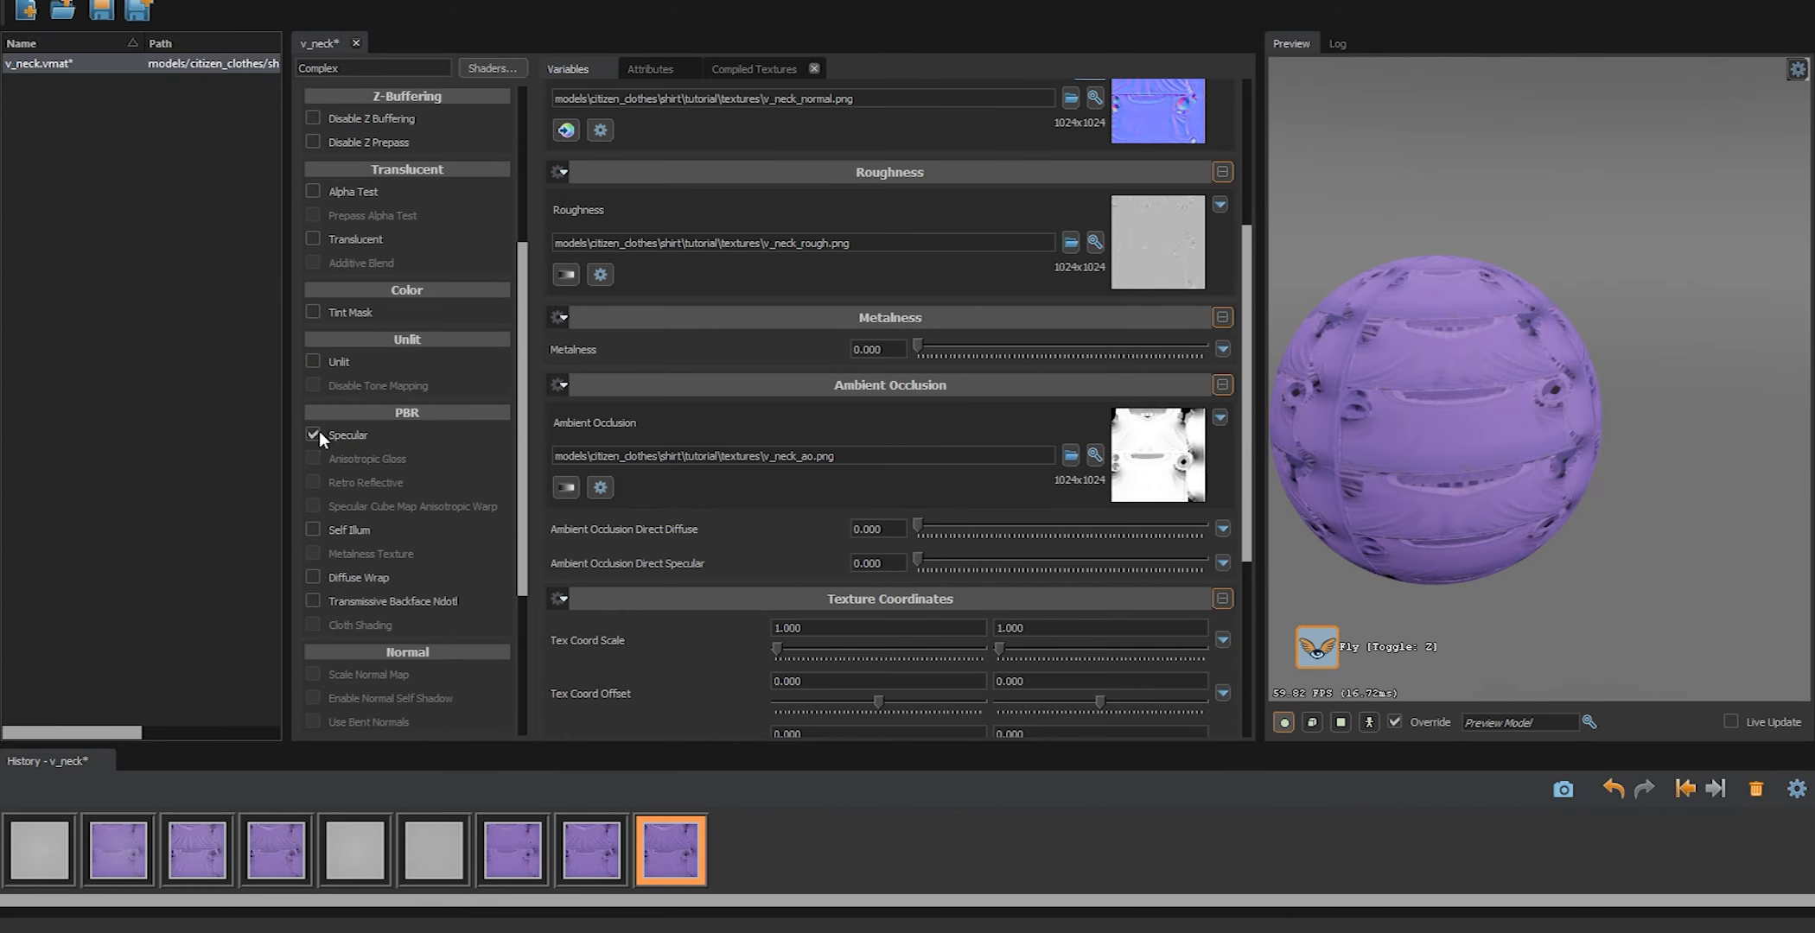
click(317, 434)
click(313, 554)
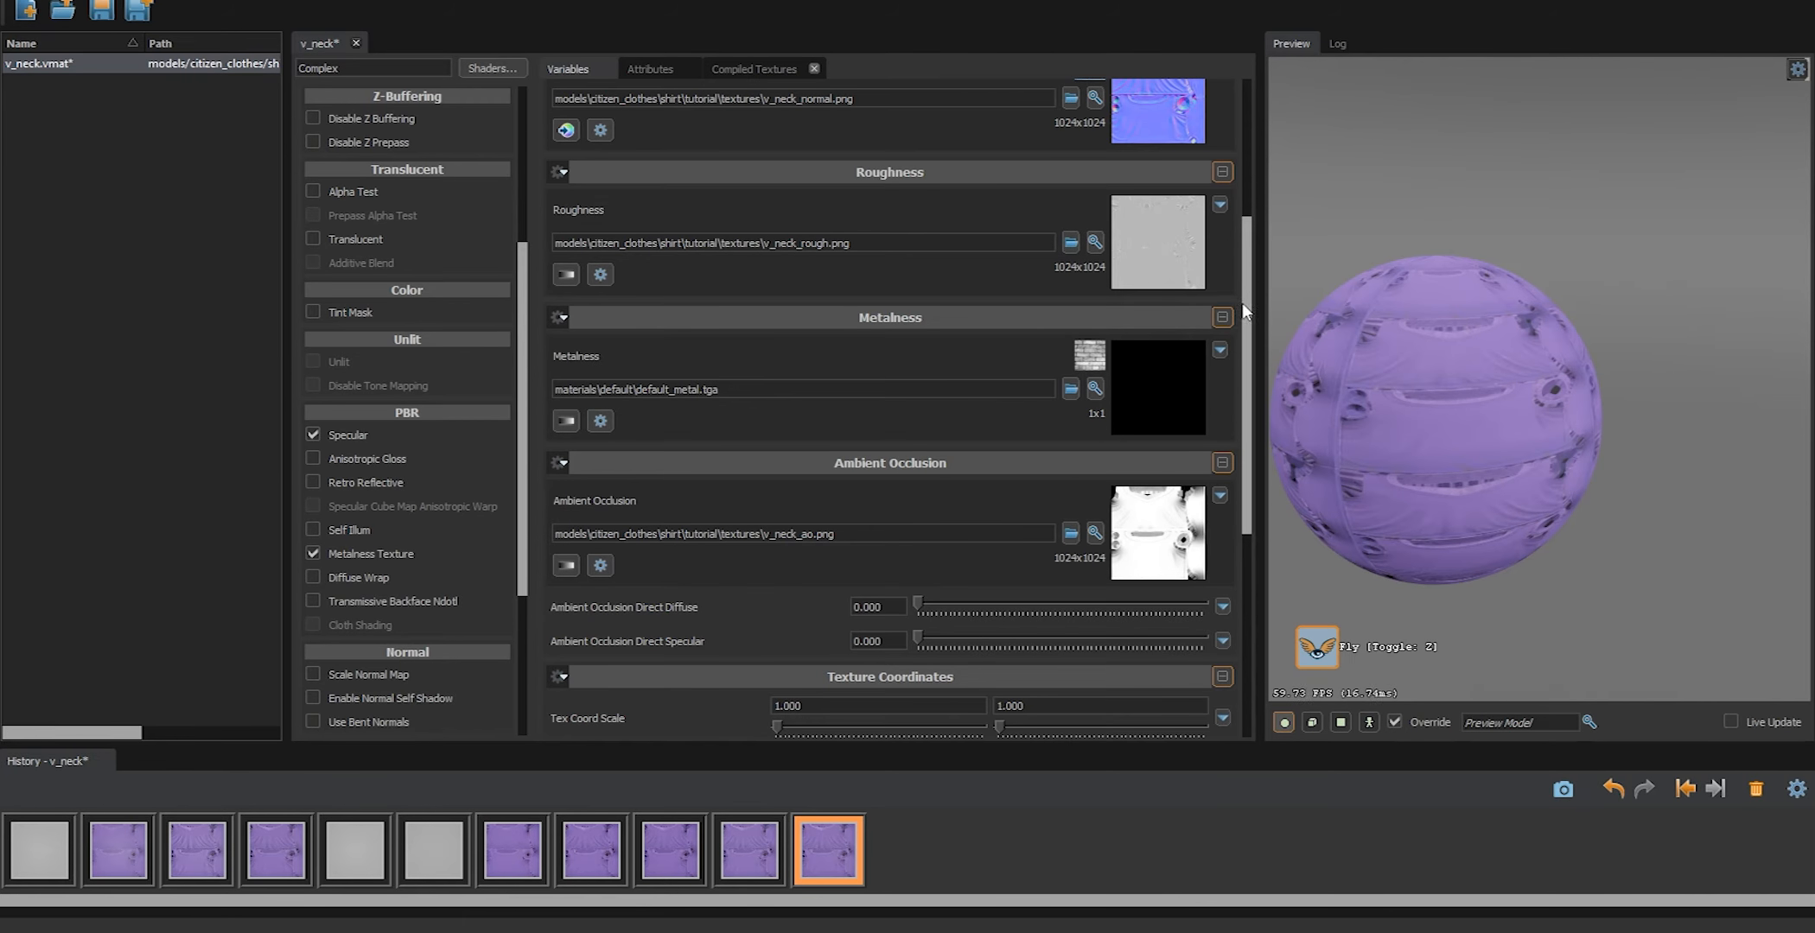
click(313, 555)
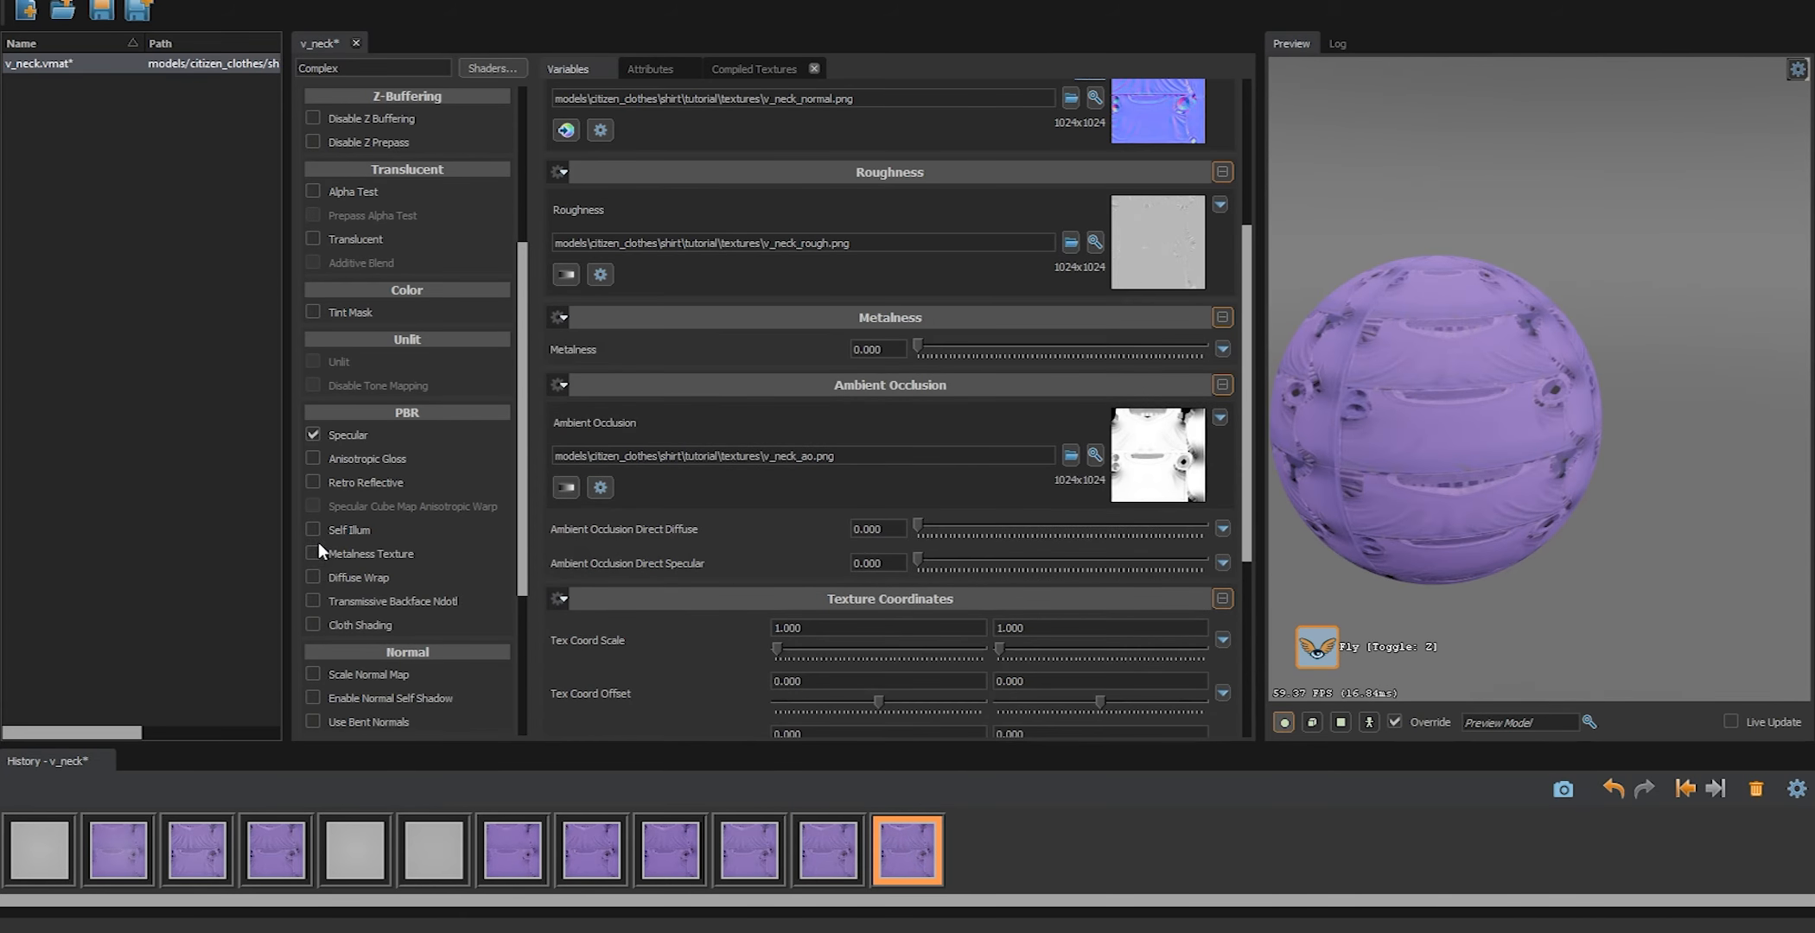
click(313, 435)
Check the texture assignments and the material on the preview sphere, and save the v_neck material
scroll(1000, 363, up, 3)
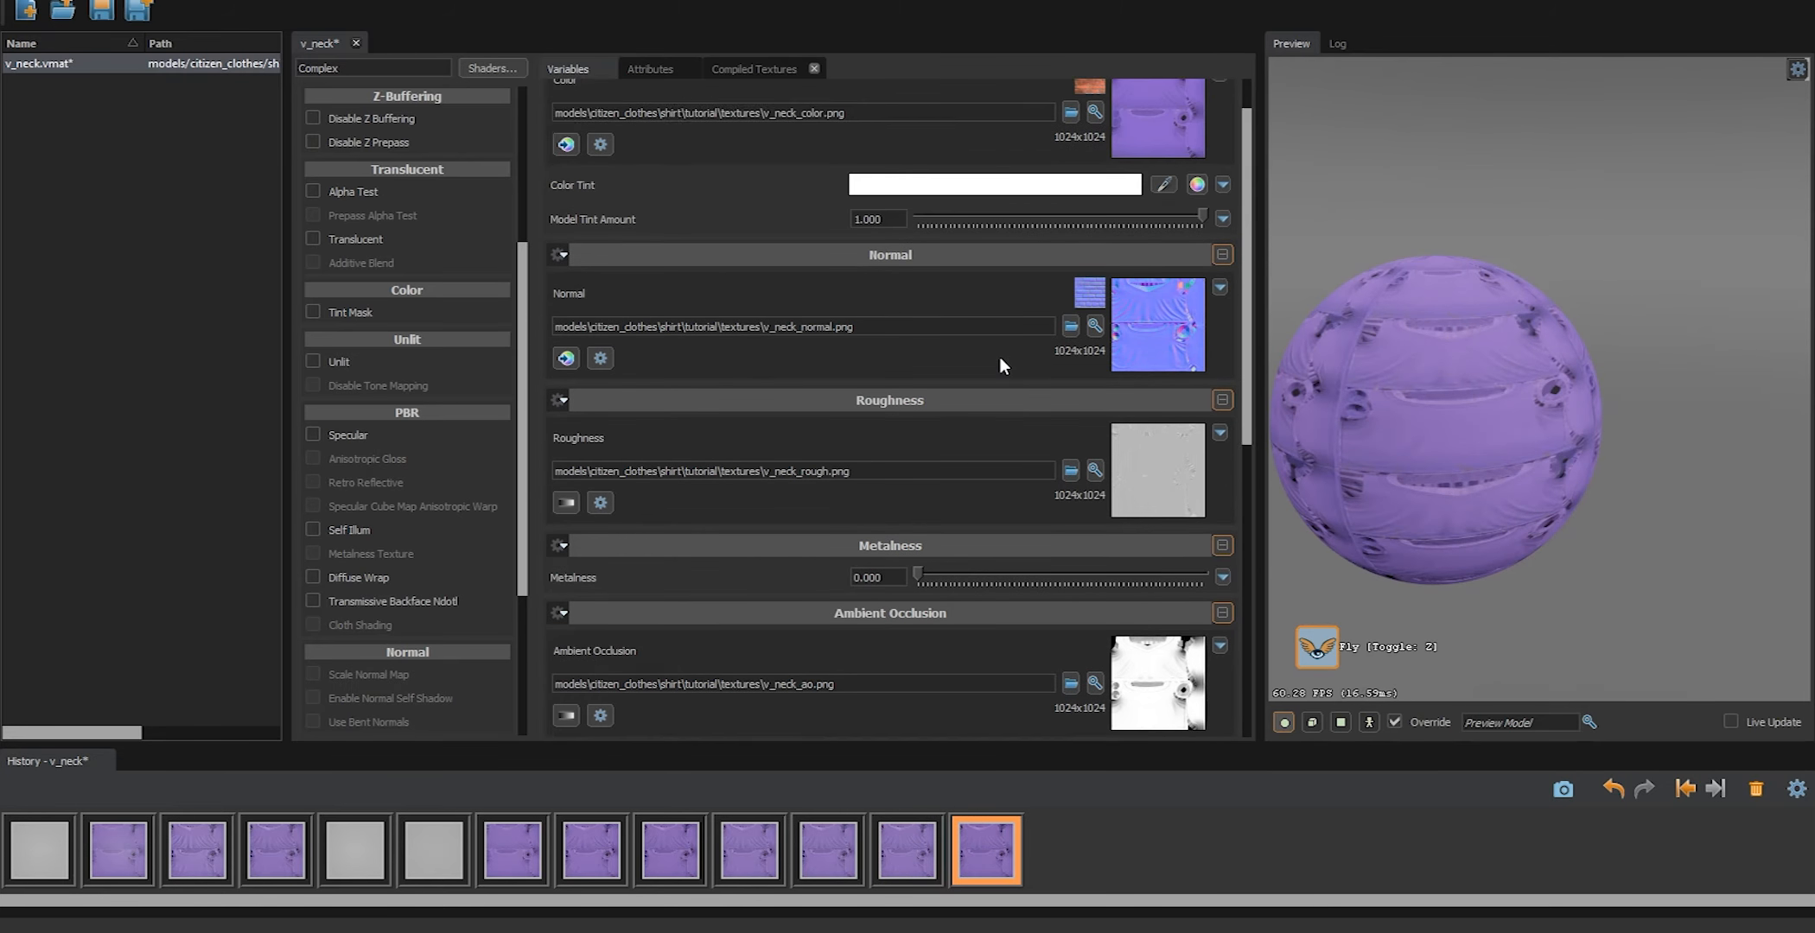
drag(1459, 463, 1427, 464)
key(ctrl+s)
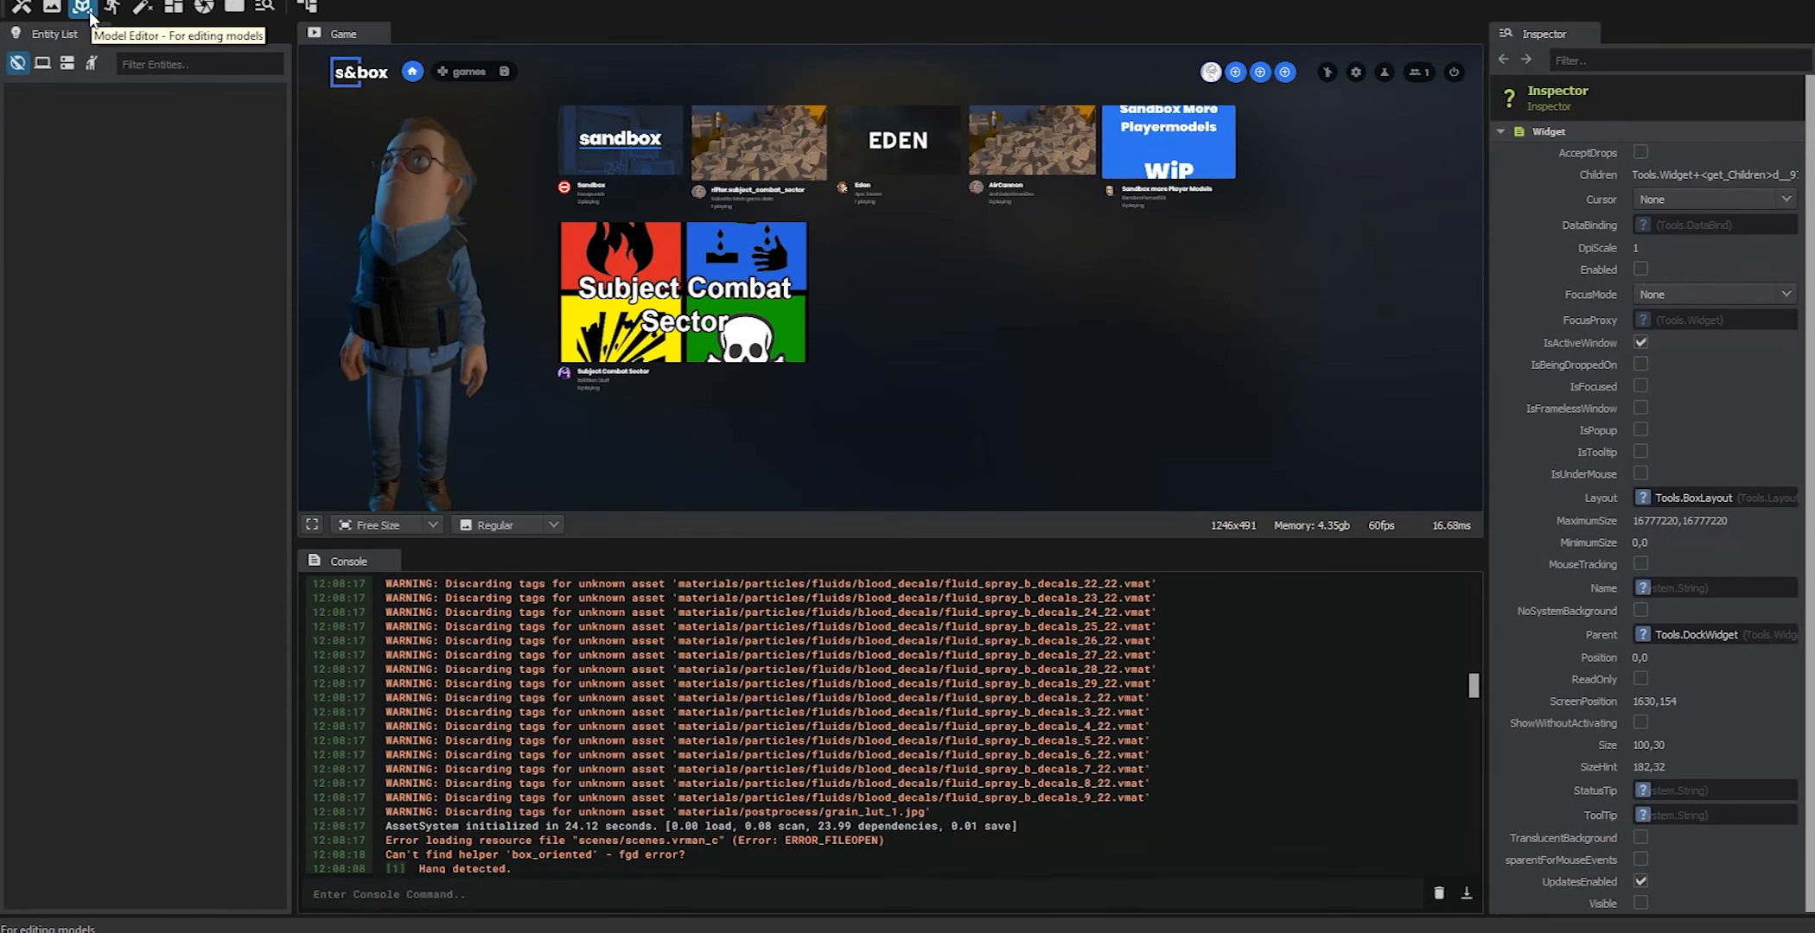
Launch the Model Editor from the s&box tools and reopen the recent v_neck.vmdl model
click(86, 12)
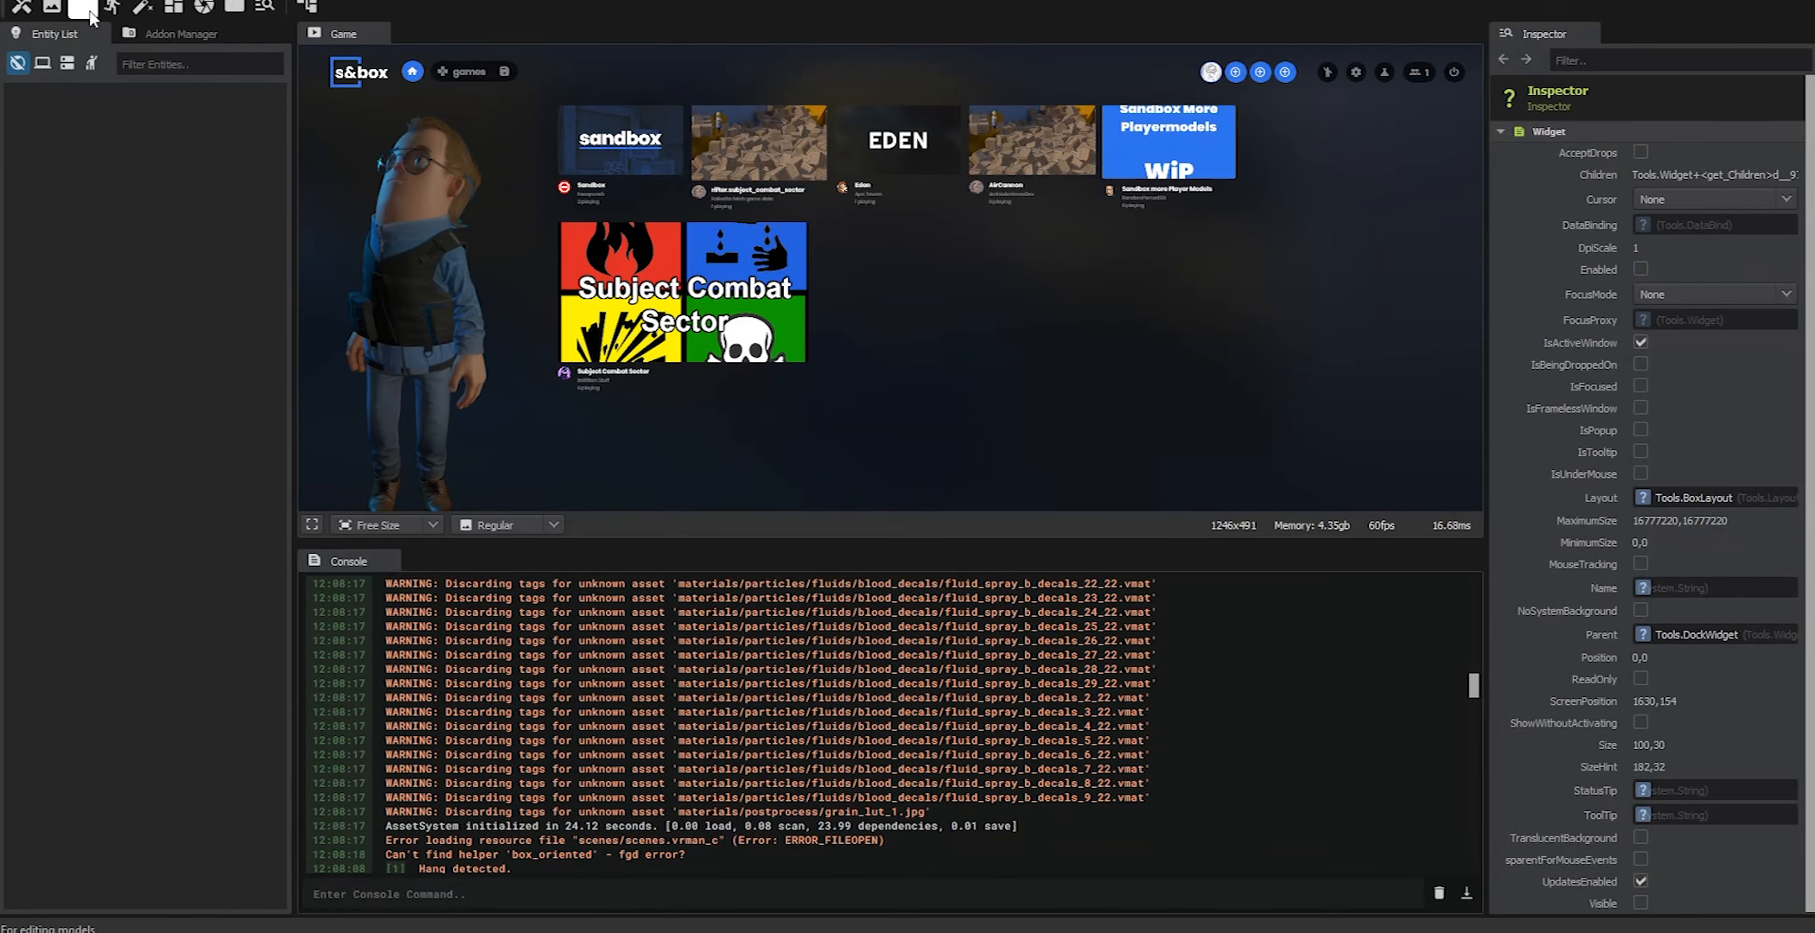
click(17, 12)
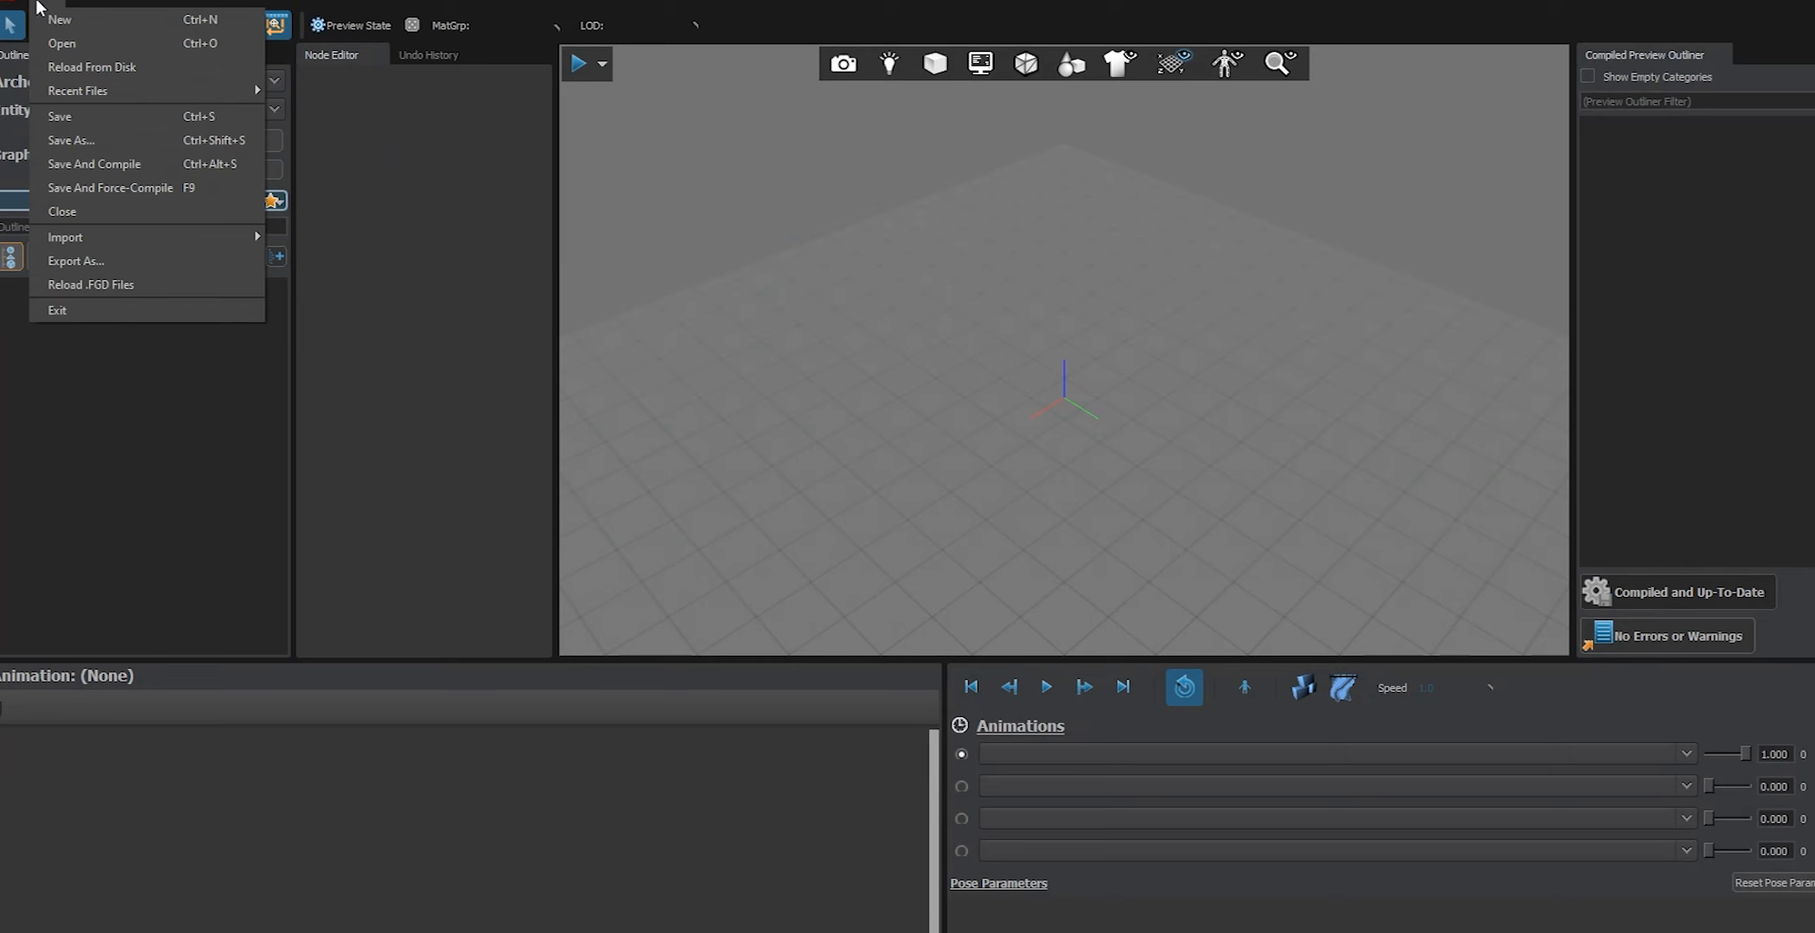
mouse_move(78, 90)
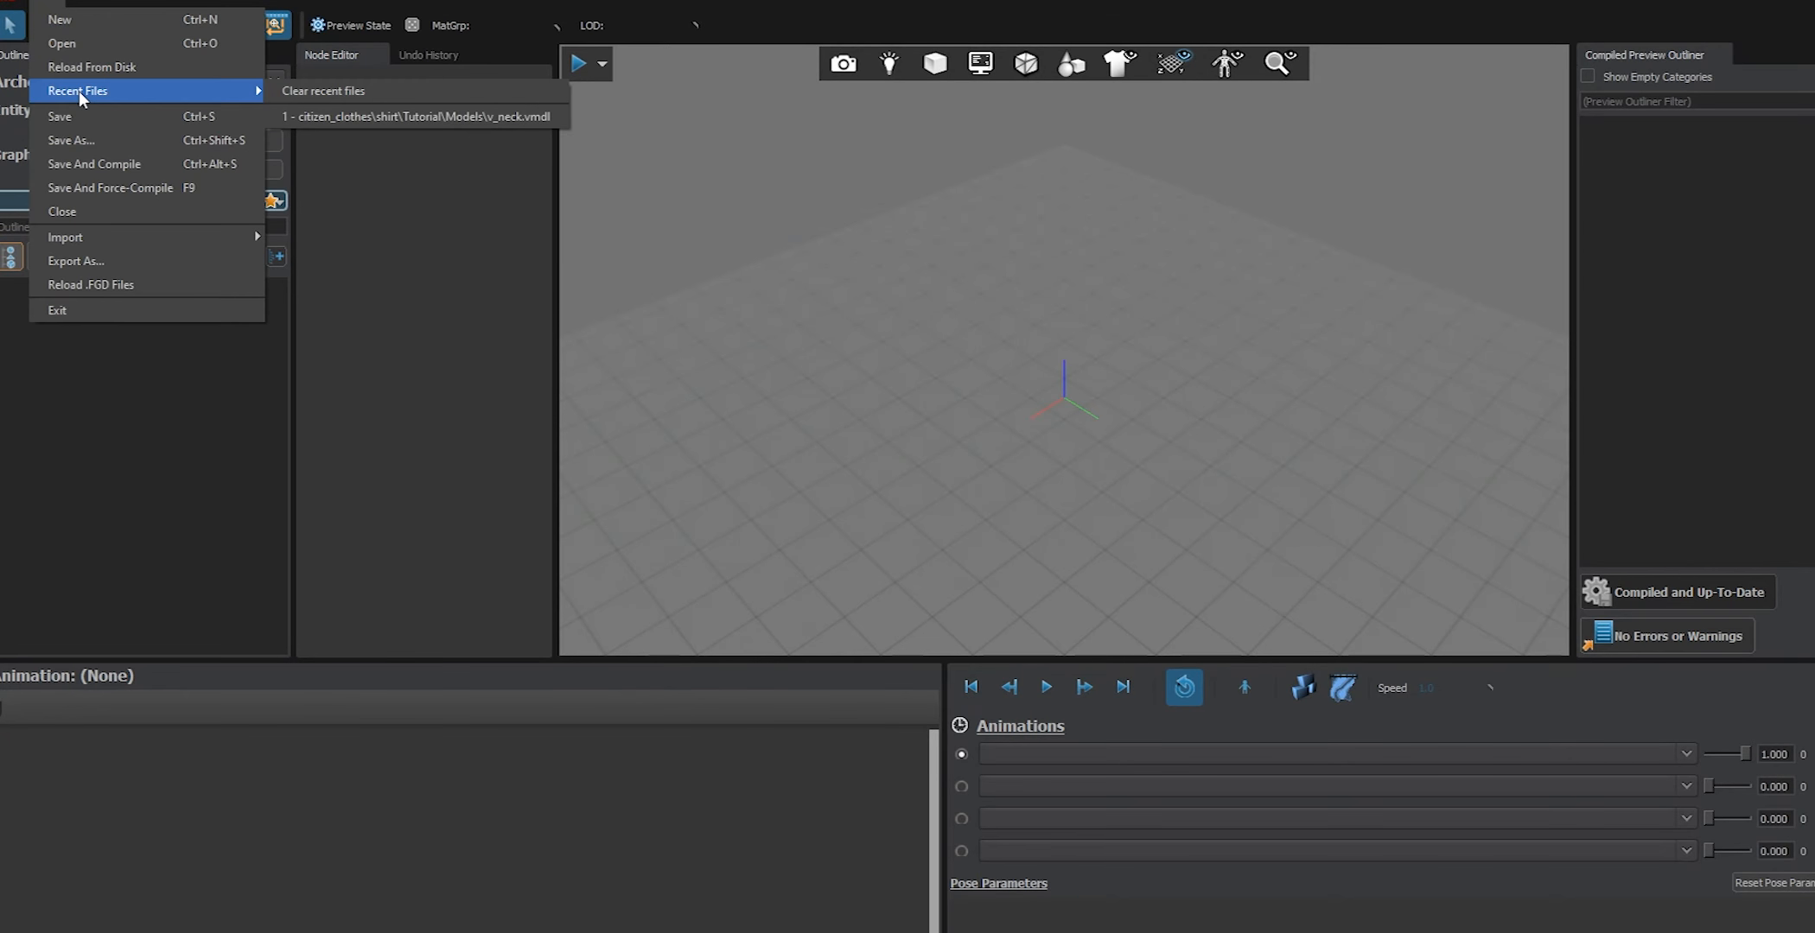
click(464, 114)
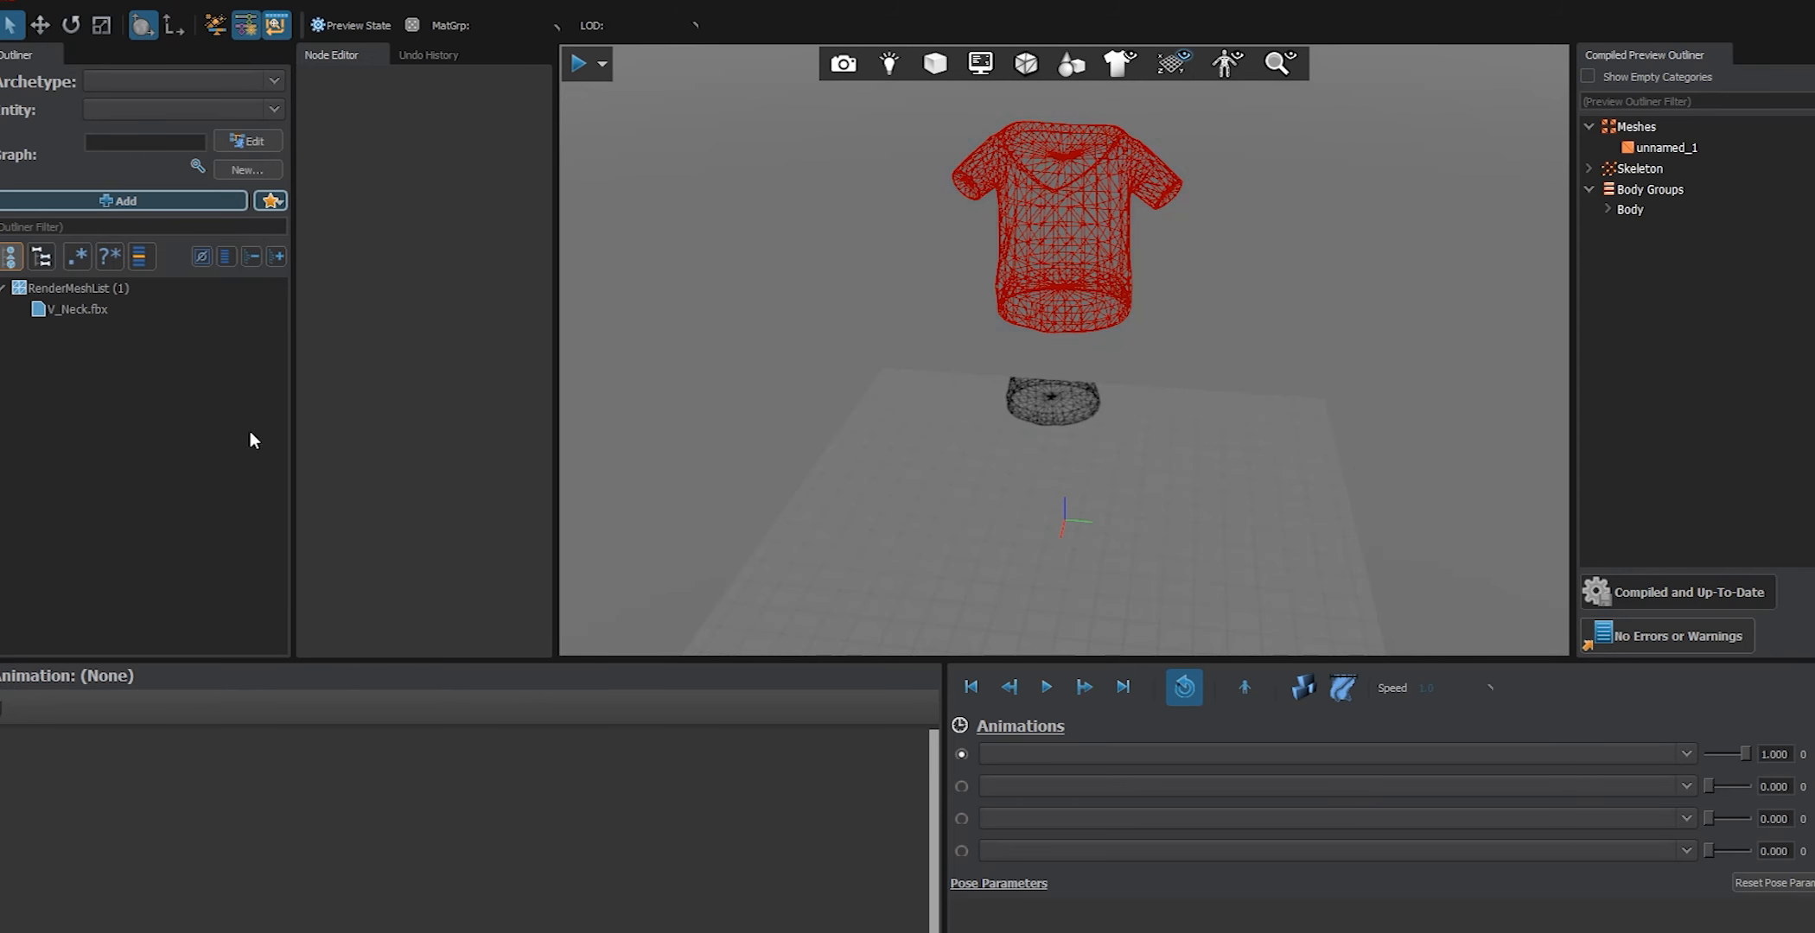
Add a DefaultMaterialGroup node to the v_neck model
right_click(174, 366)
click(215, 417)
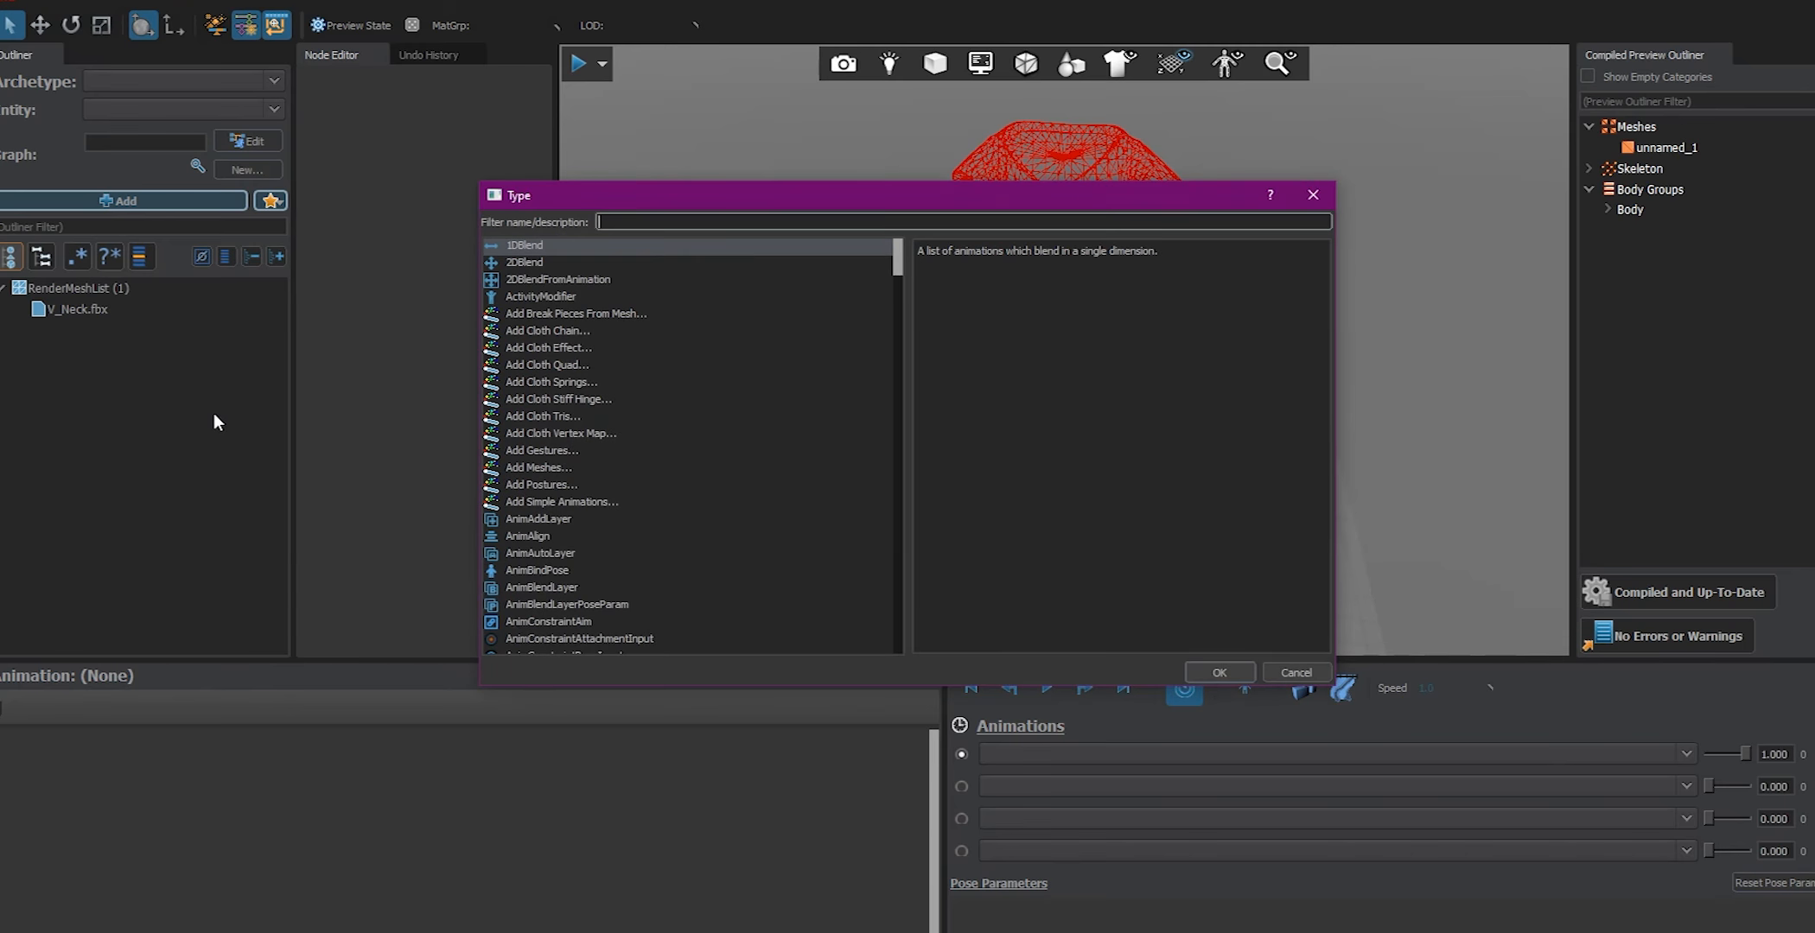
text(material)
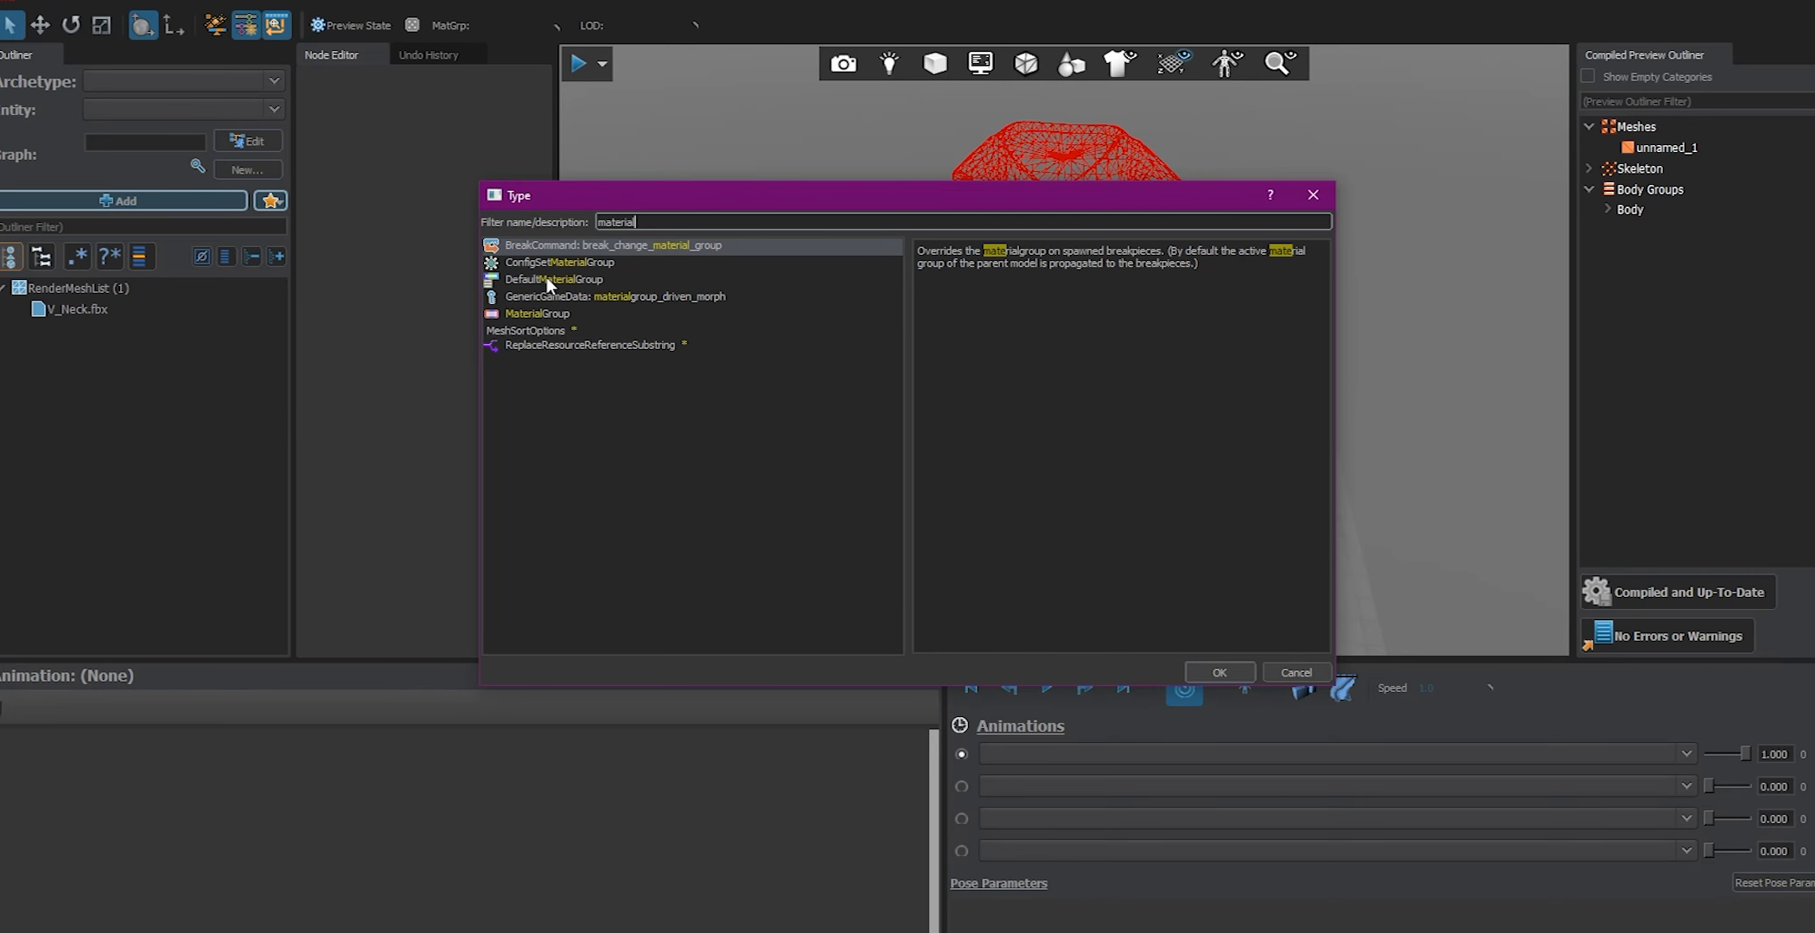
double_click(546, 279)
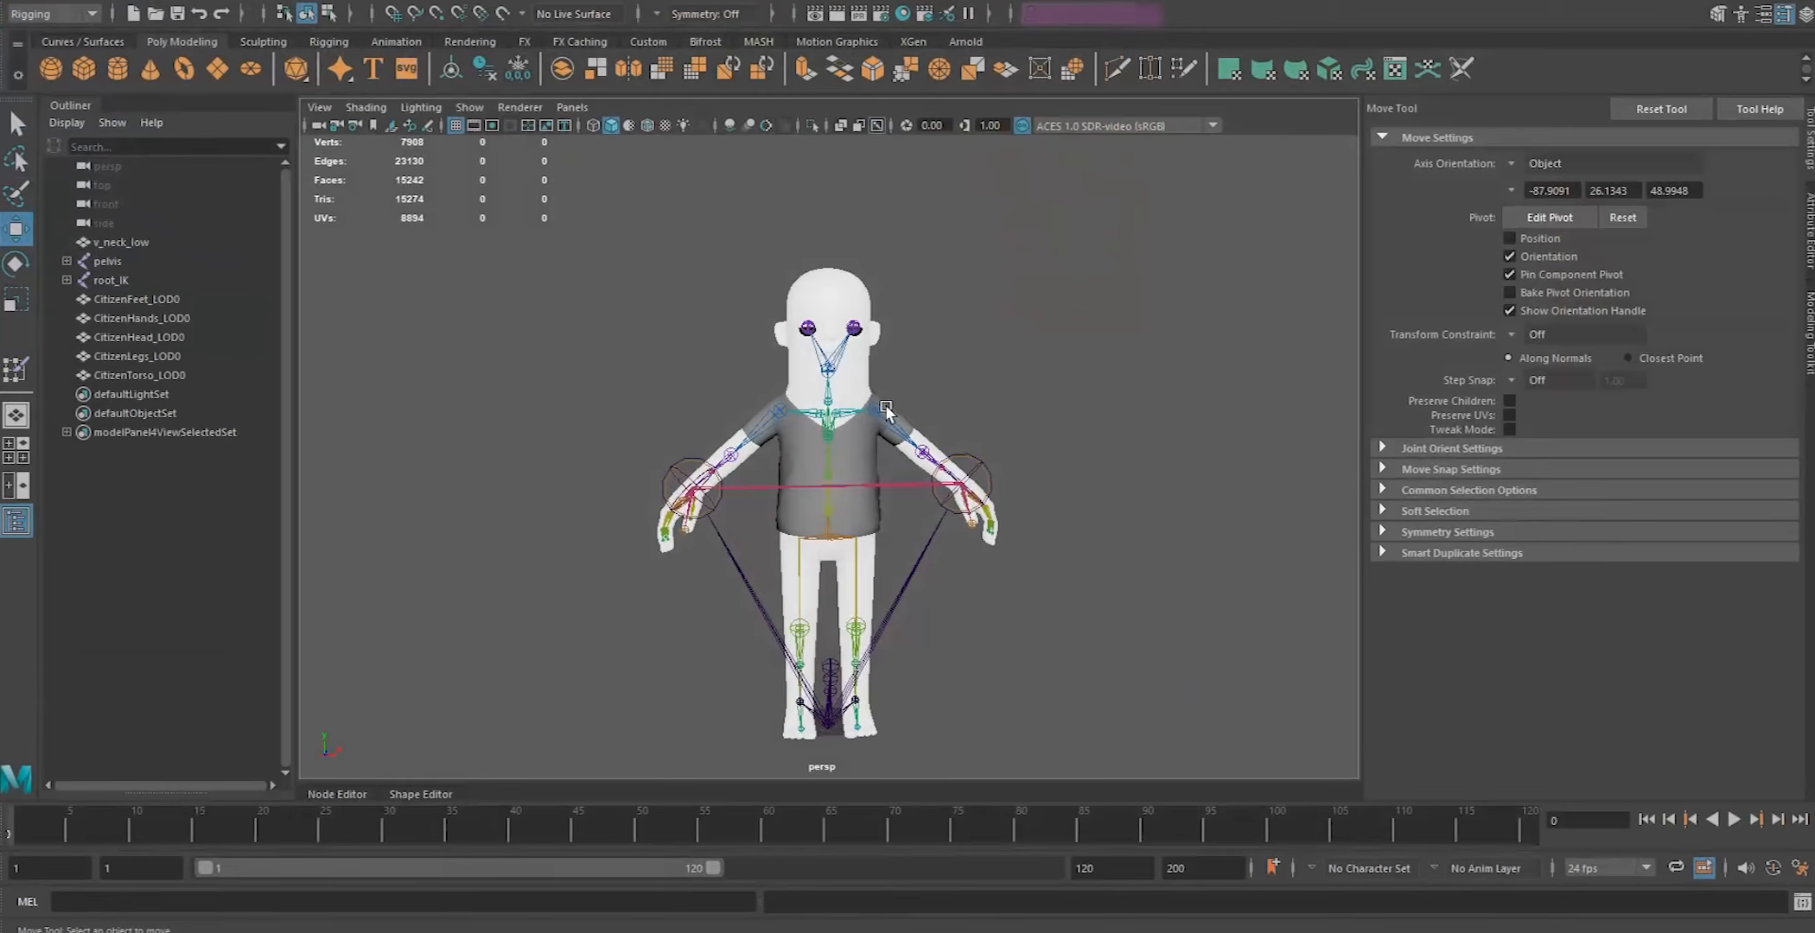
Switch to Maya, select the v_neck_low shirt mesh and show its attributes
scroll(886, 408, up, 5)
click(897, 416)
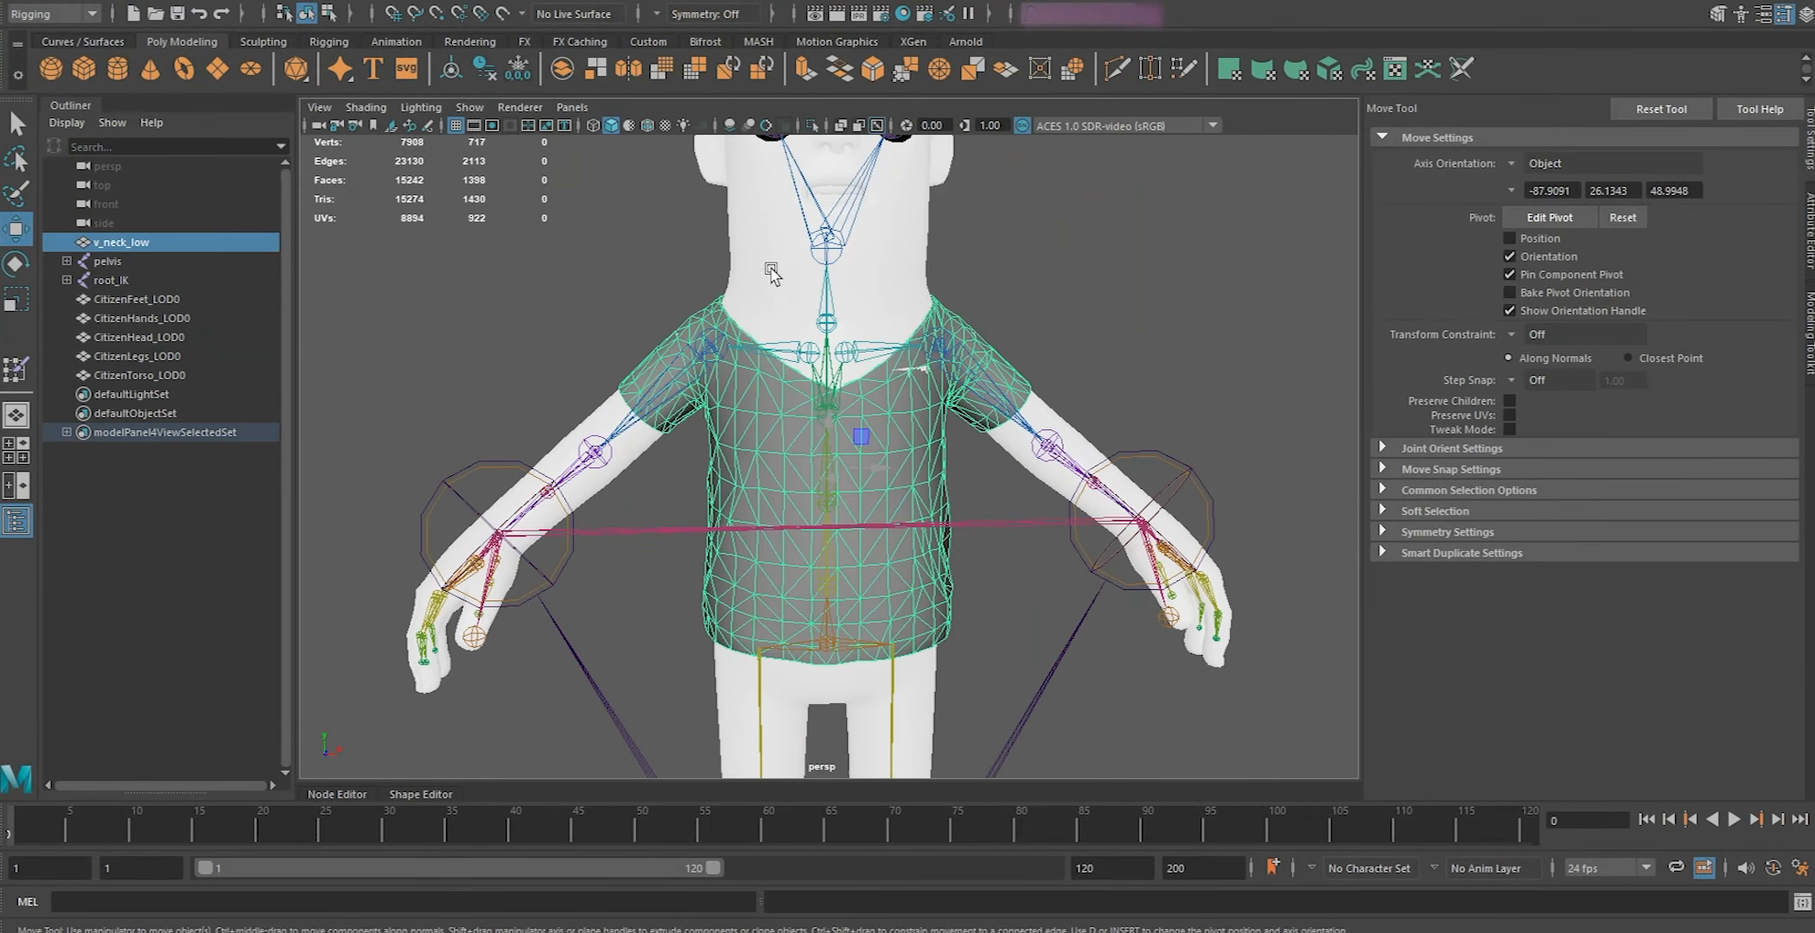
alt+drag(918, 412, 951, 393)
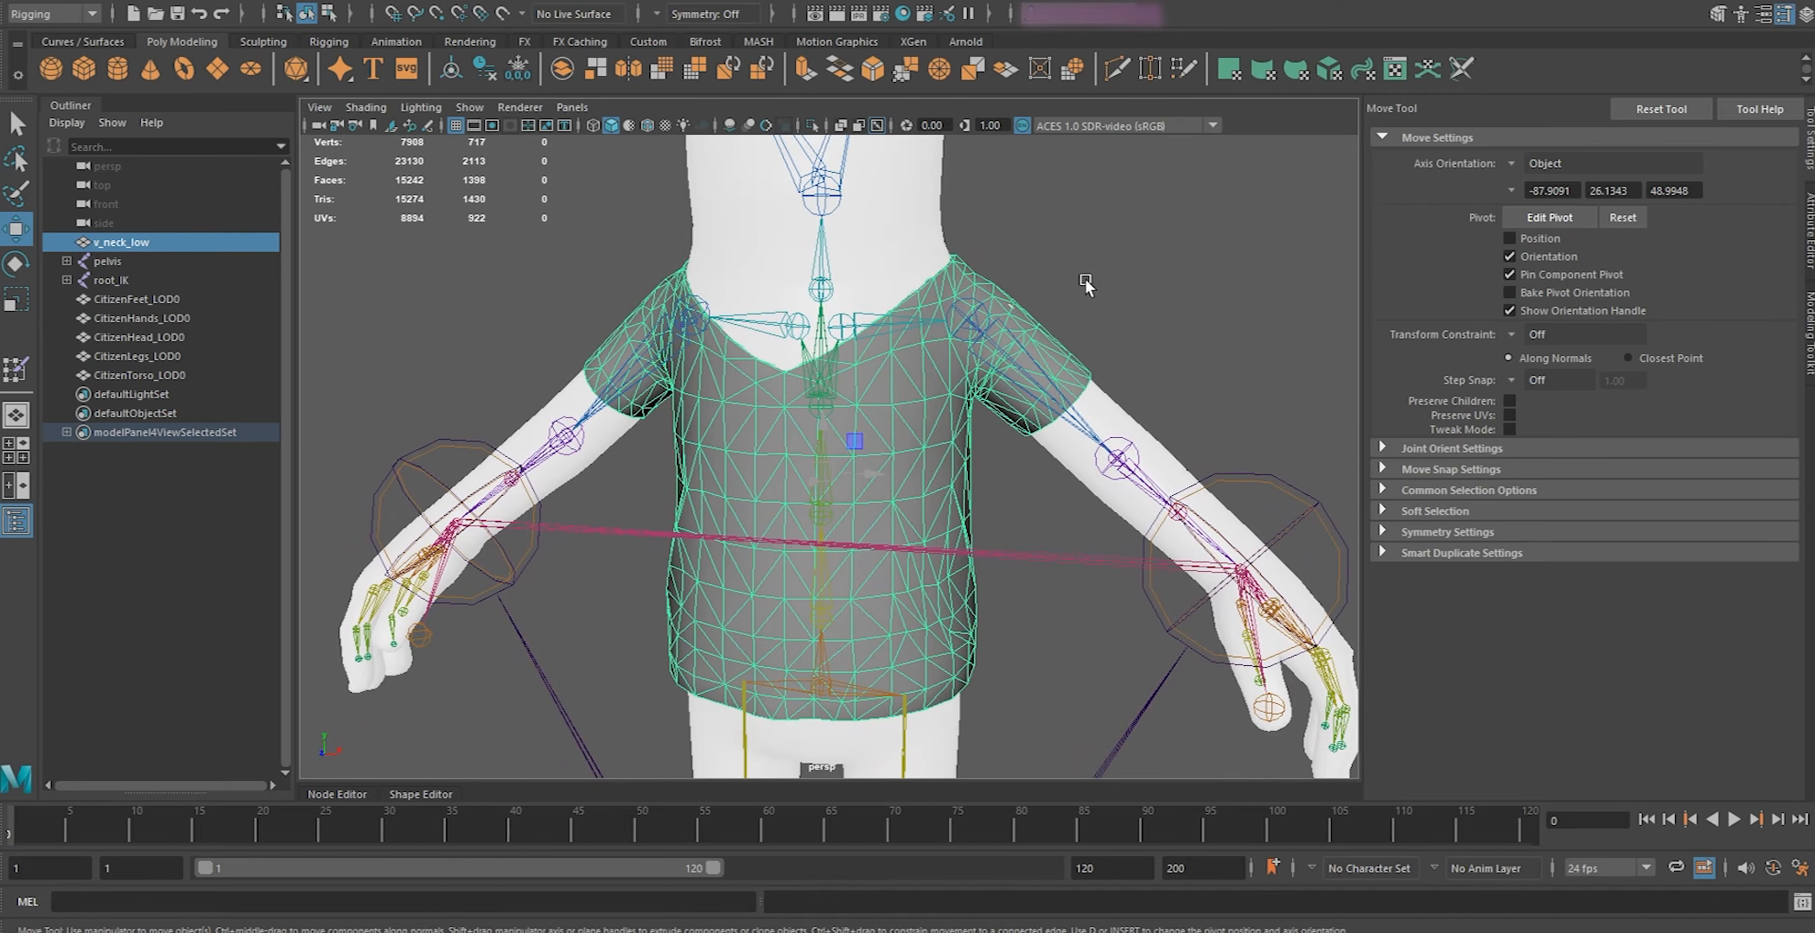
click(1809, 244)
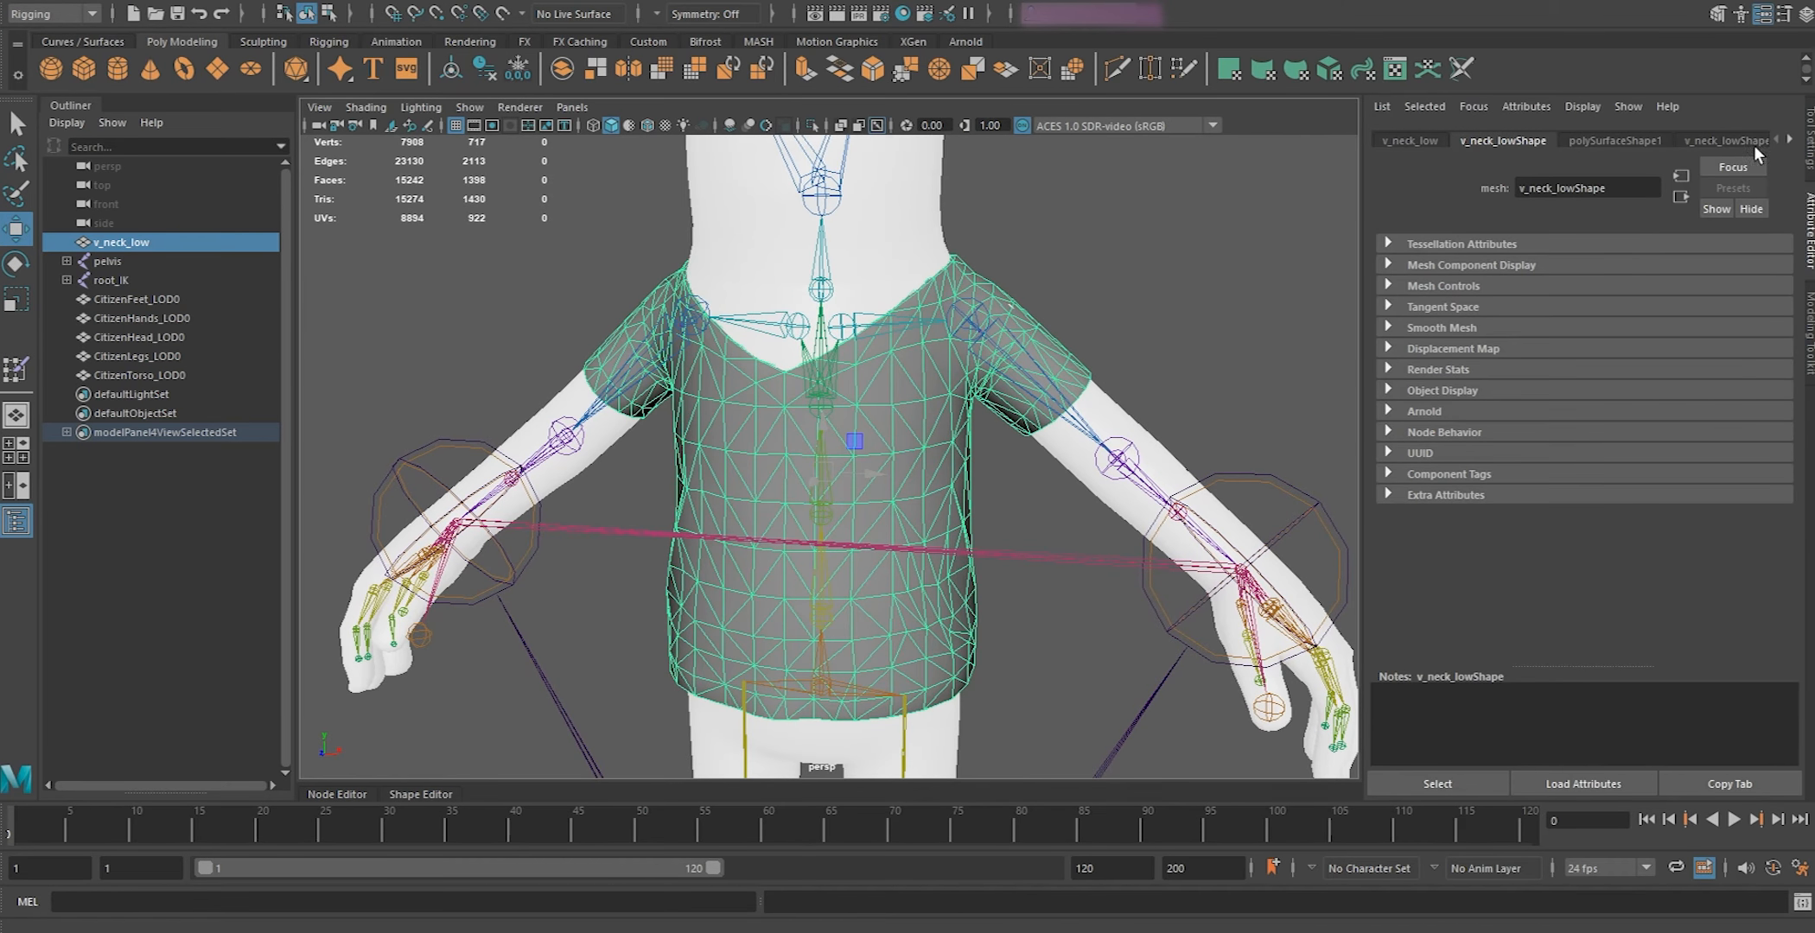
Assign a new Lambert material to the v_neck_low shirt mesh
click(1786, 141)
click(1786, 141)
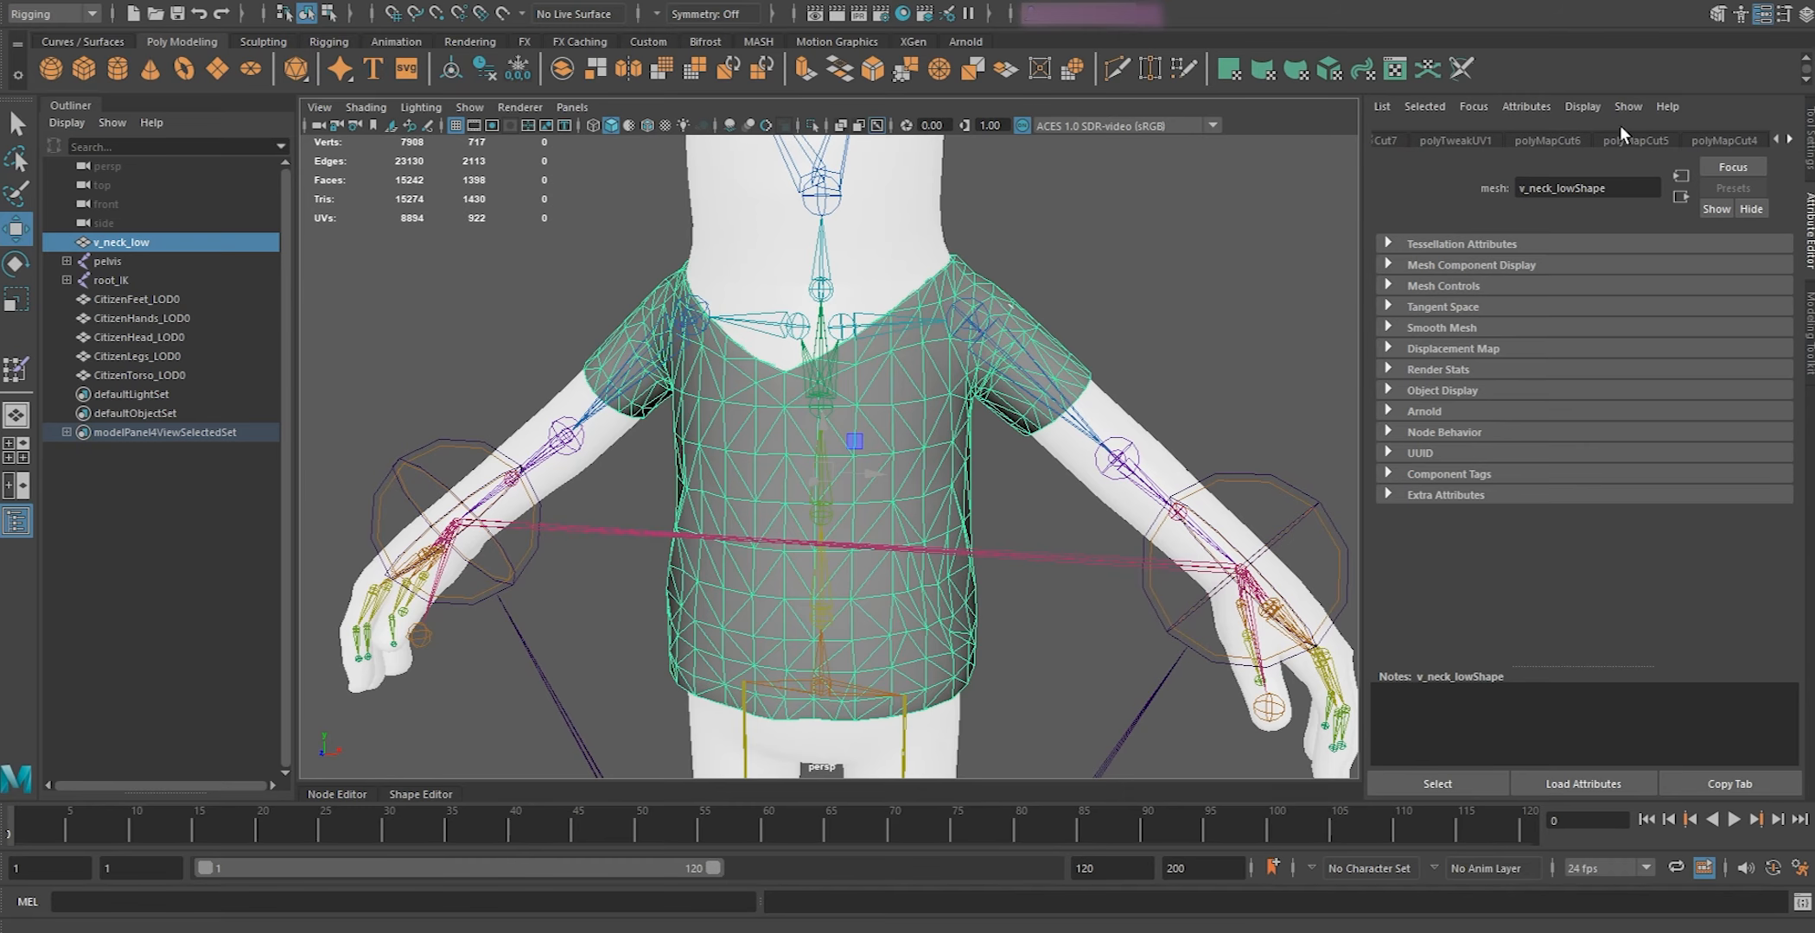
right_drag(898, 387, 916, 874)
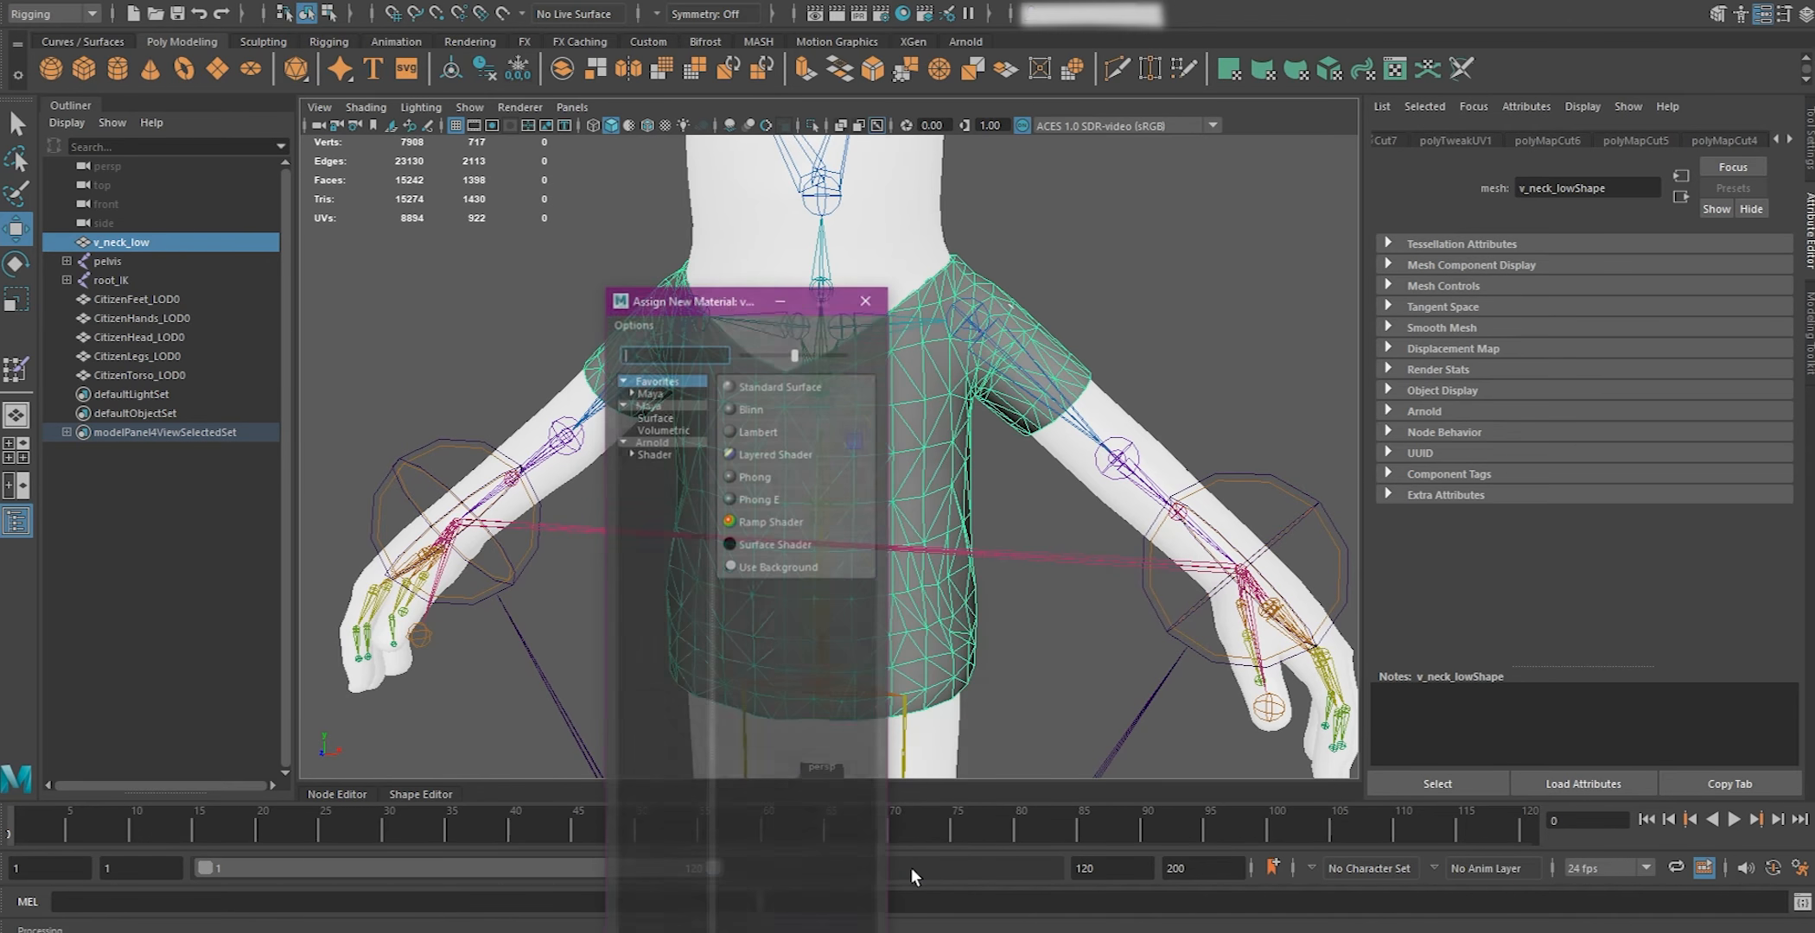
click(799, 428)
Name the shirt's new Lambert material M_V_Neck
double_click(1581, 179)
text(M_V_Necky)
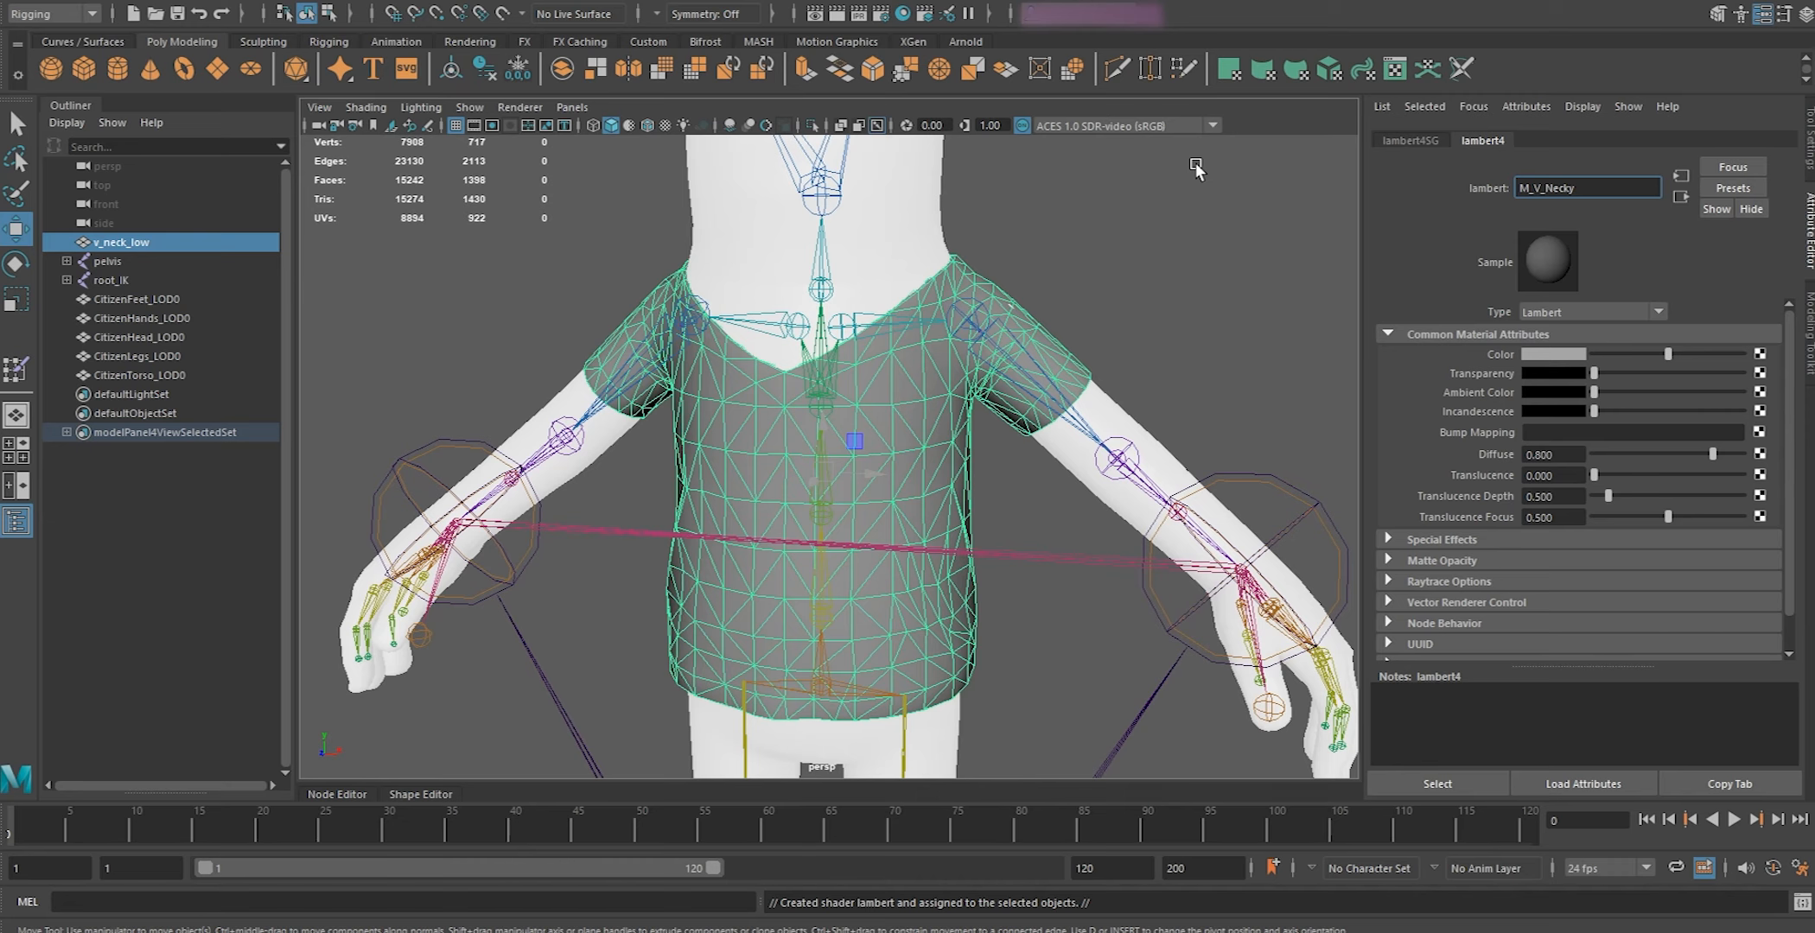
text(Wecky)
key(Return)
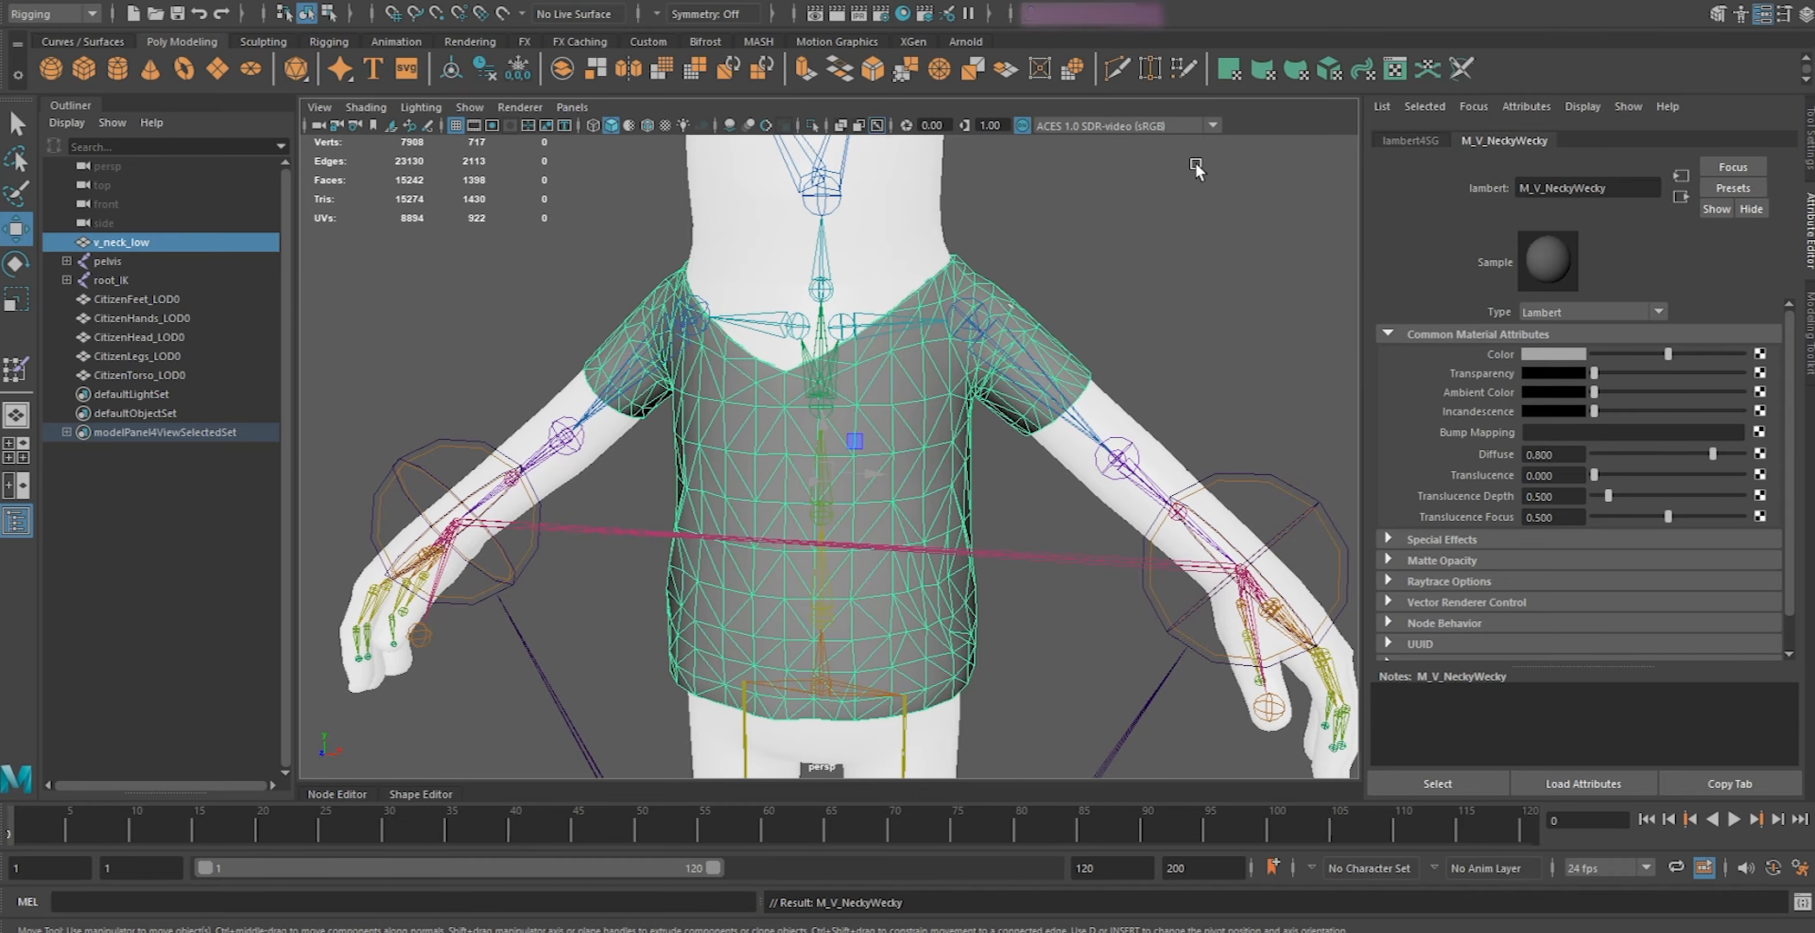
drag(1618, 188, 1572, 191)
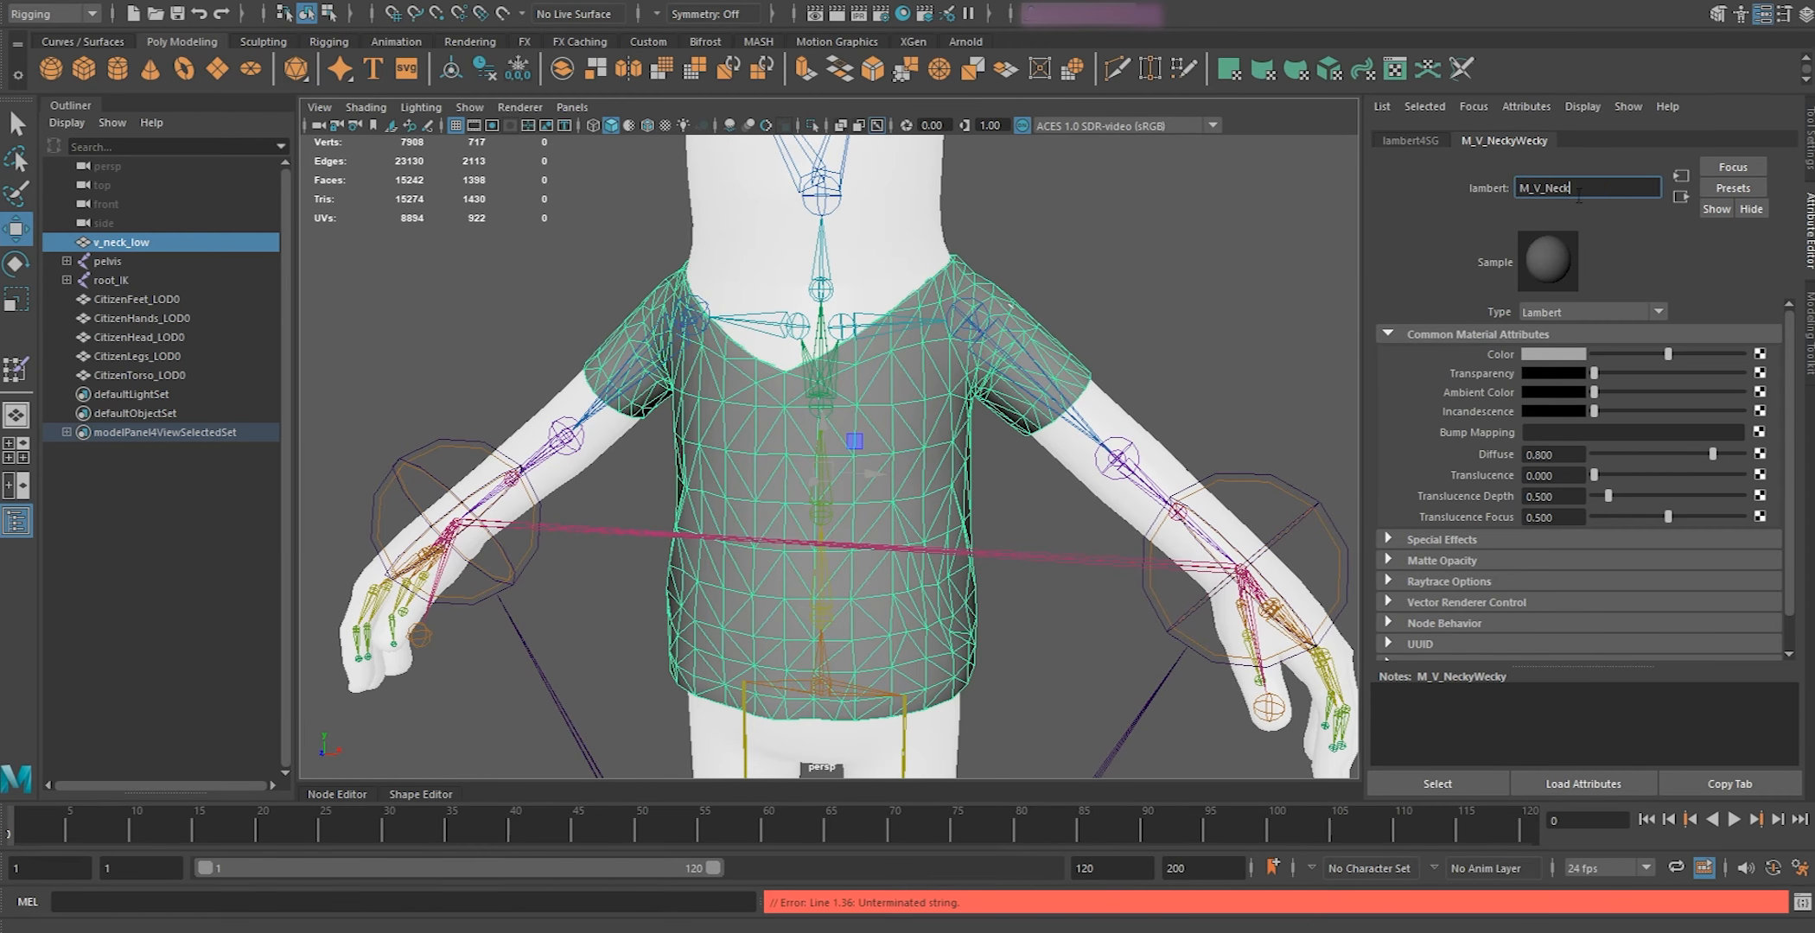
key(Return)
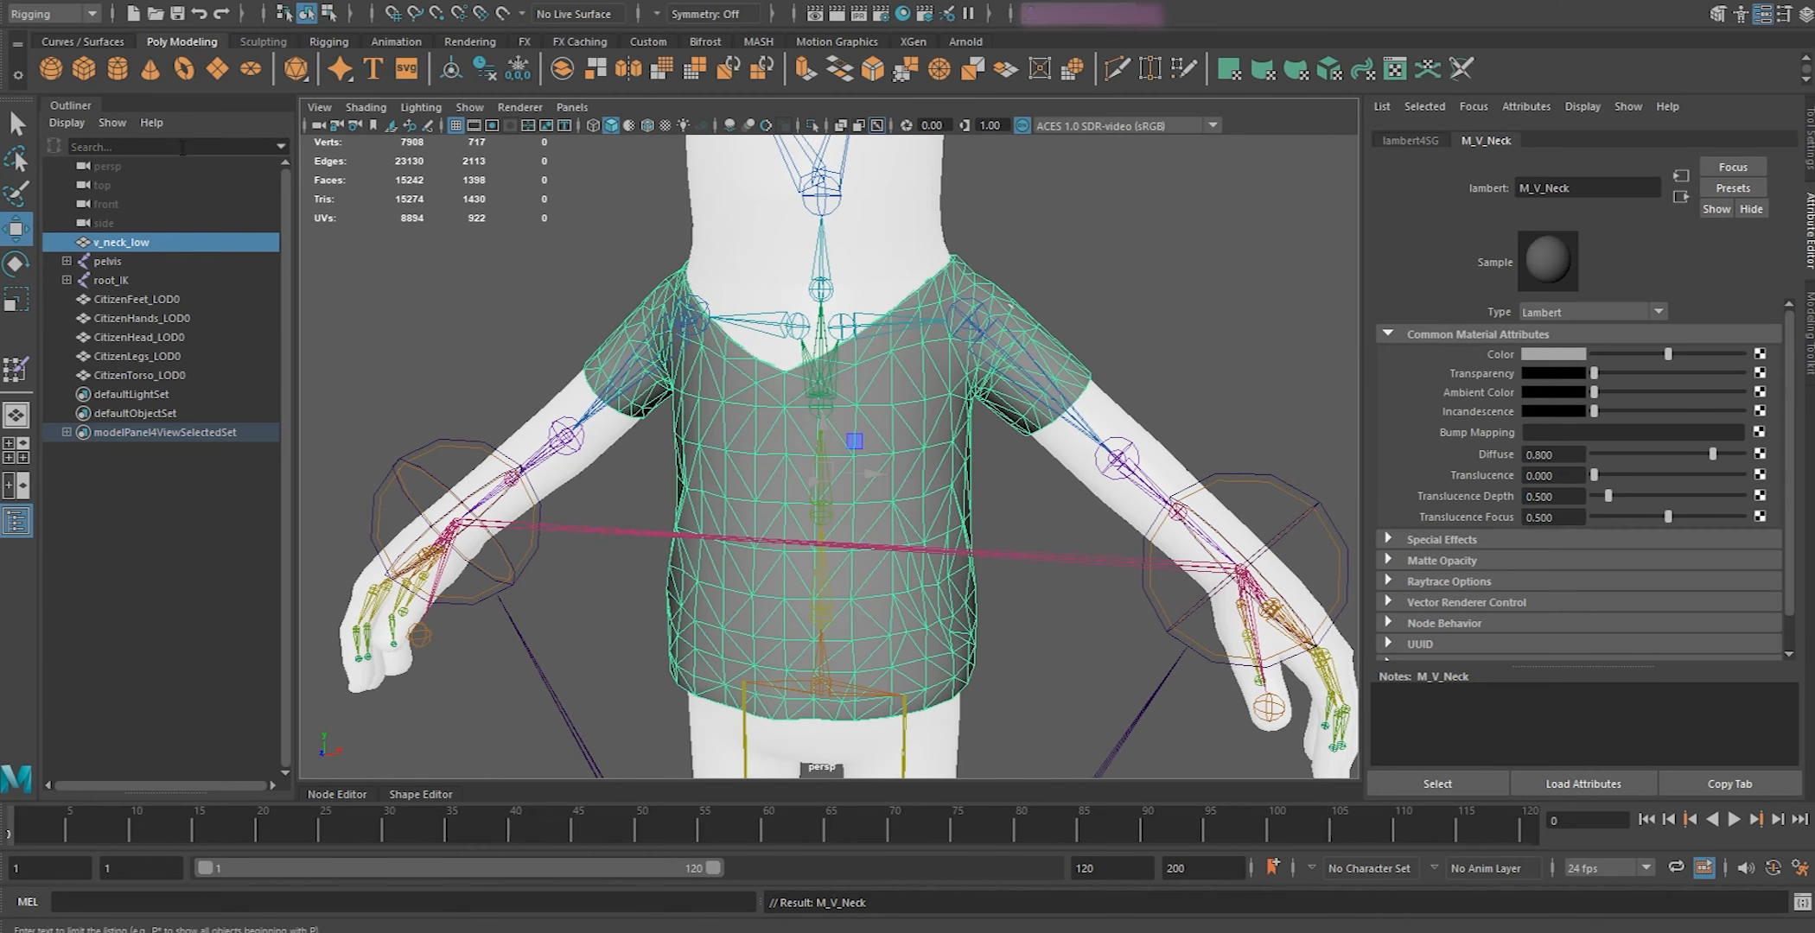
Export v_neck_low, pelvis and root_IK together as FBX, replacing V_Neck.fbx in the tutorial Models folder
click(111, 247)
ctrl+click(107, 262)
ctrl+click(109, 280)
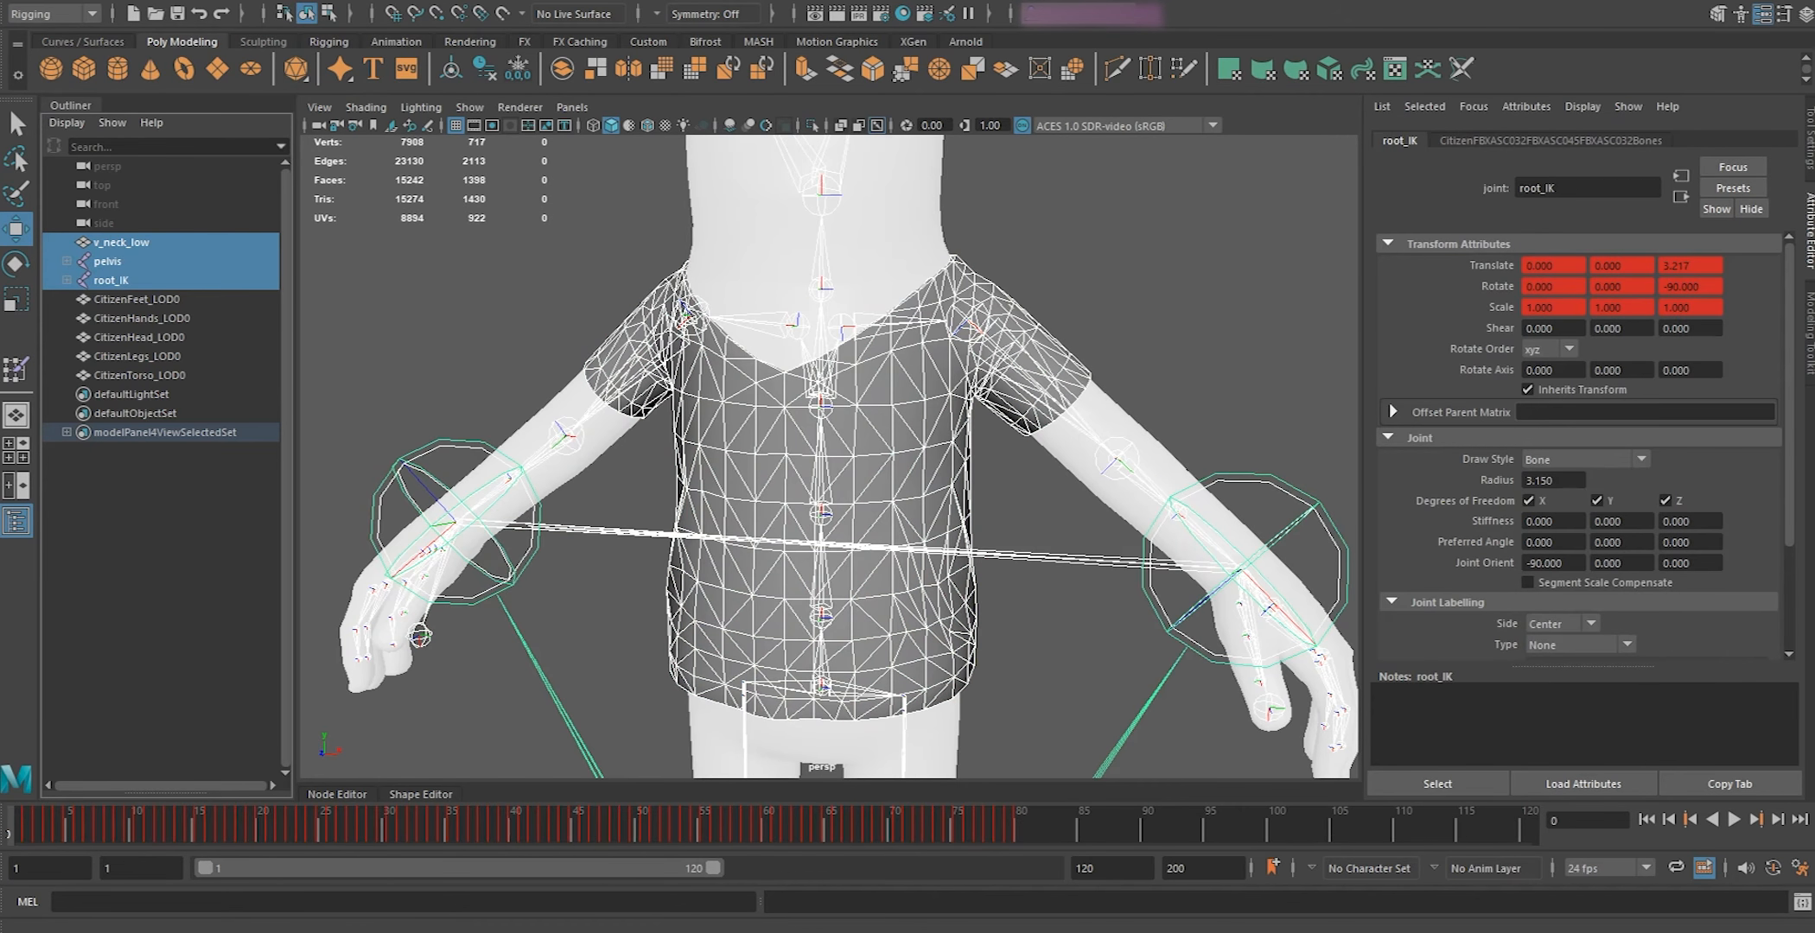
click(33, 1)
click(76, 251)
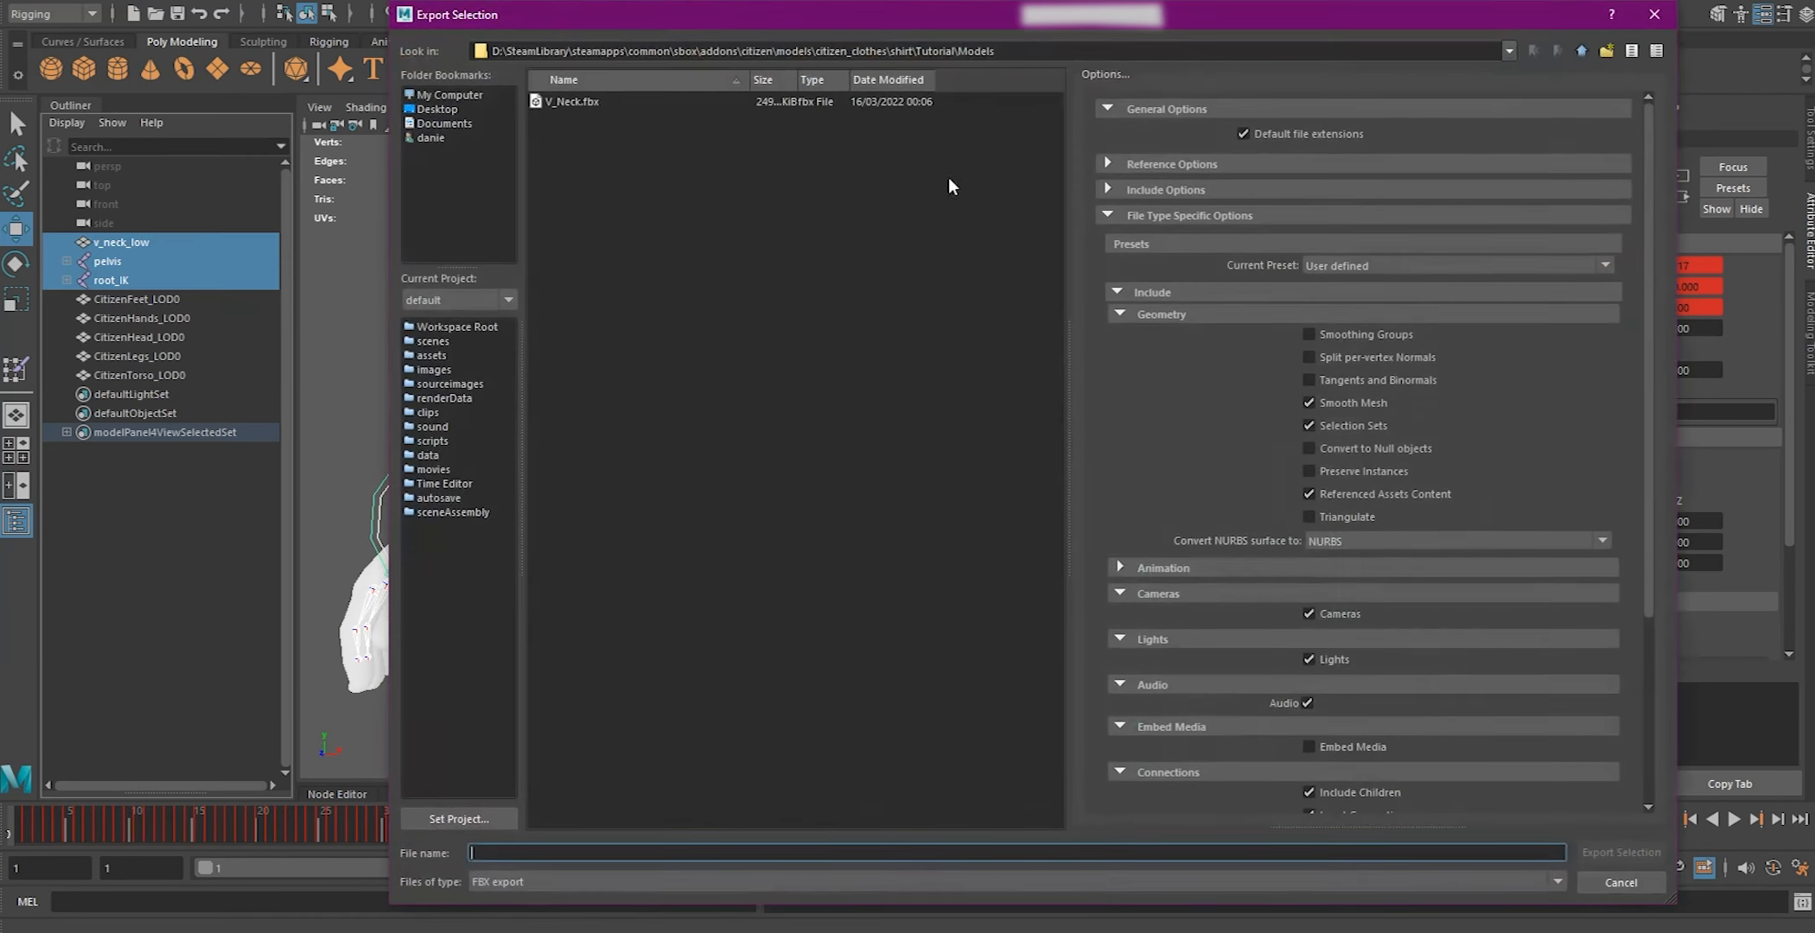
click(671, 98)
double_click(670, 98)
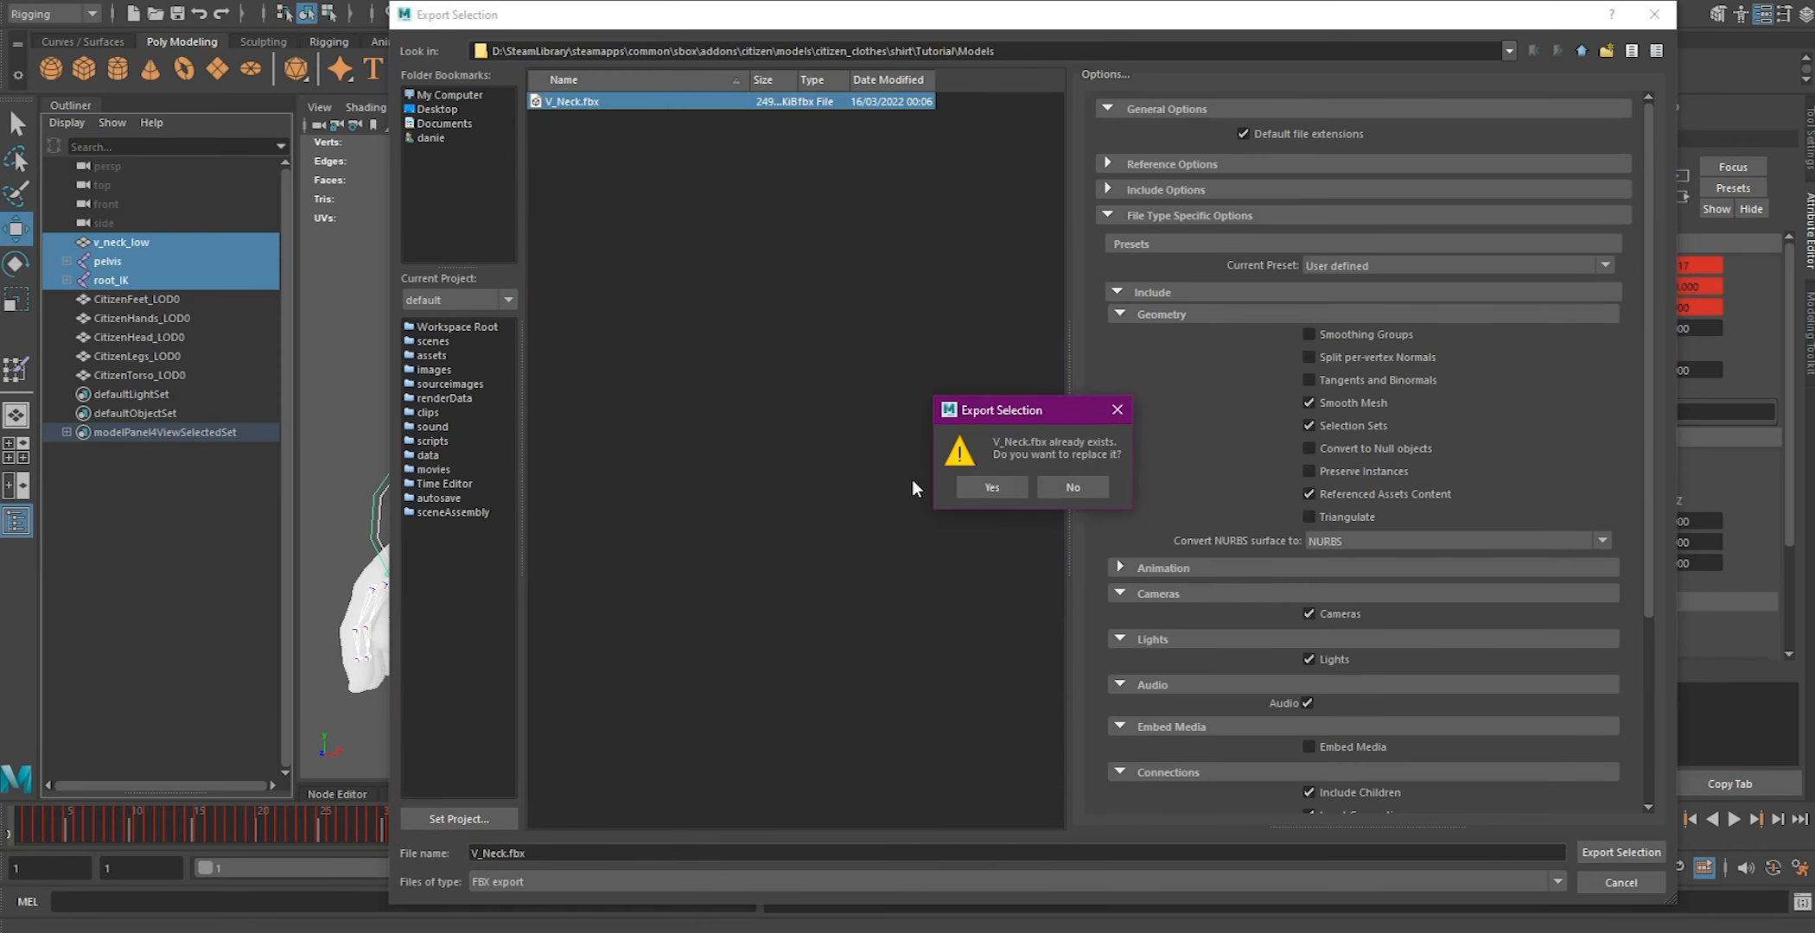
click(992, 487)
Switch to the Model Editor and assign v_neck.vmat as the replacement for m_v_neck.vmat in the DefaultMaterialGroup
mouse_move(763, 931)
click(946, 878)
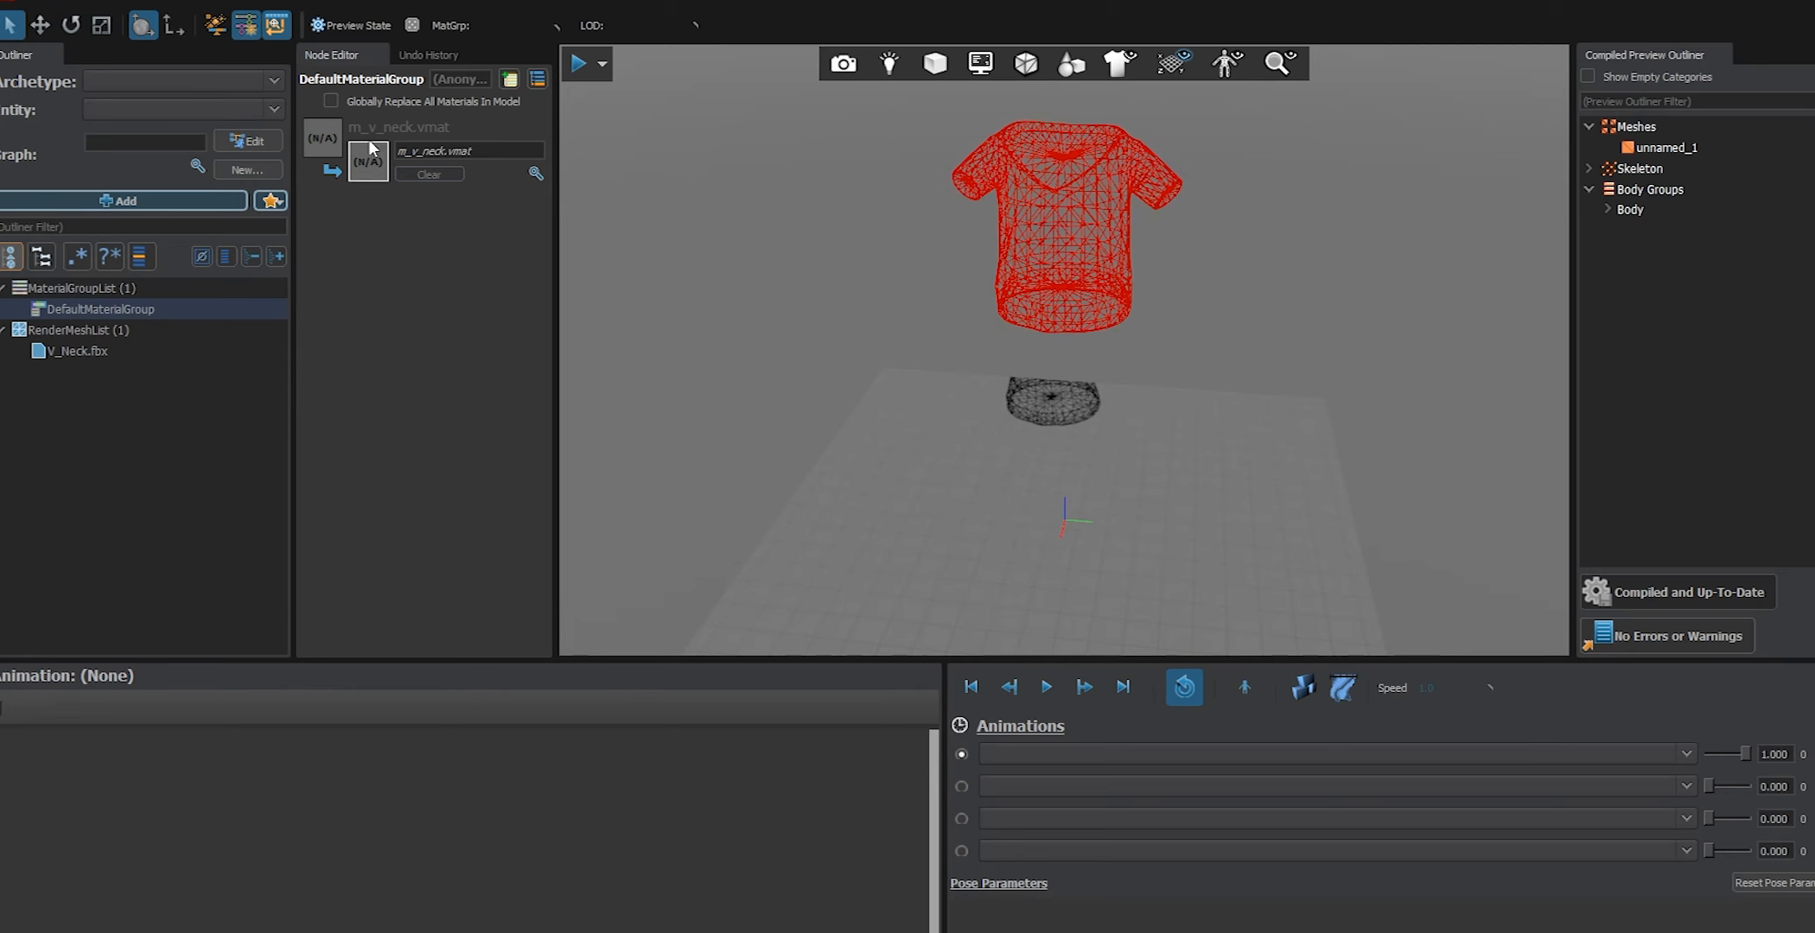
click(535, 174)
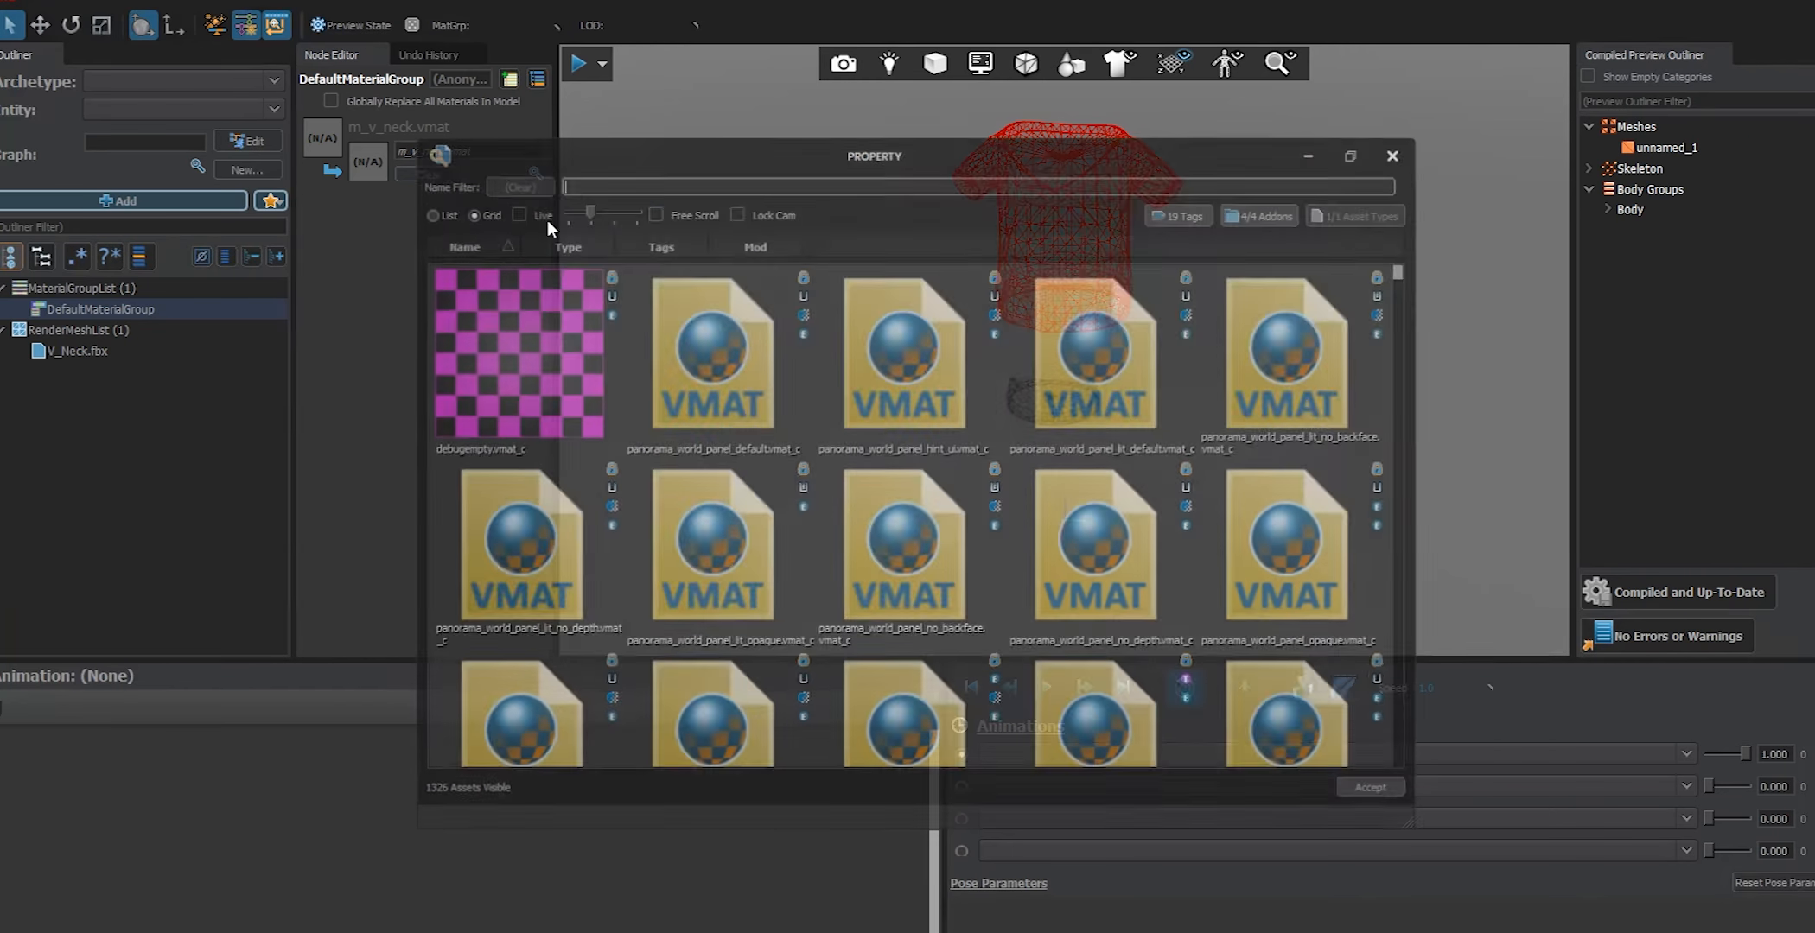
text(v_neck)
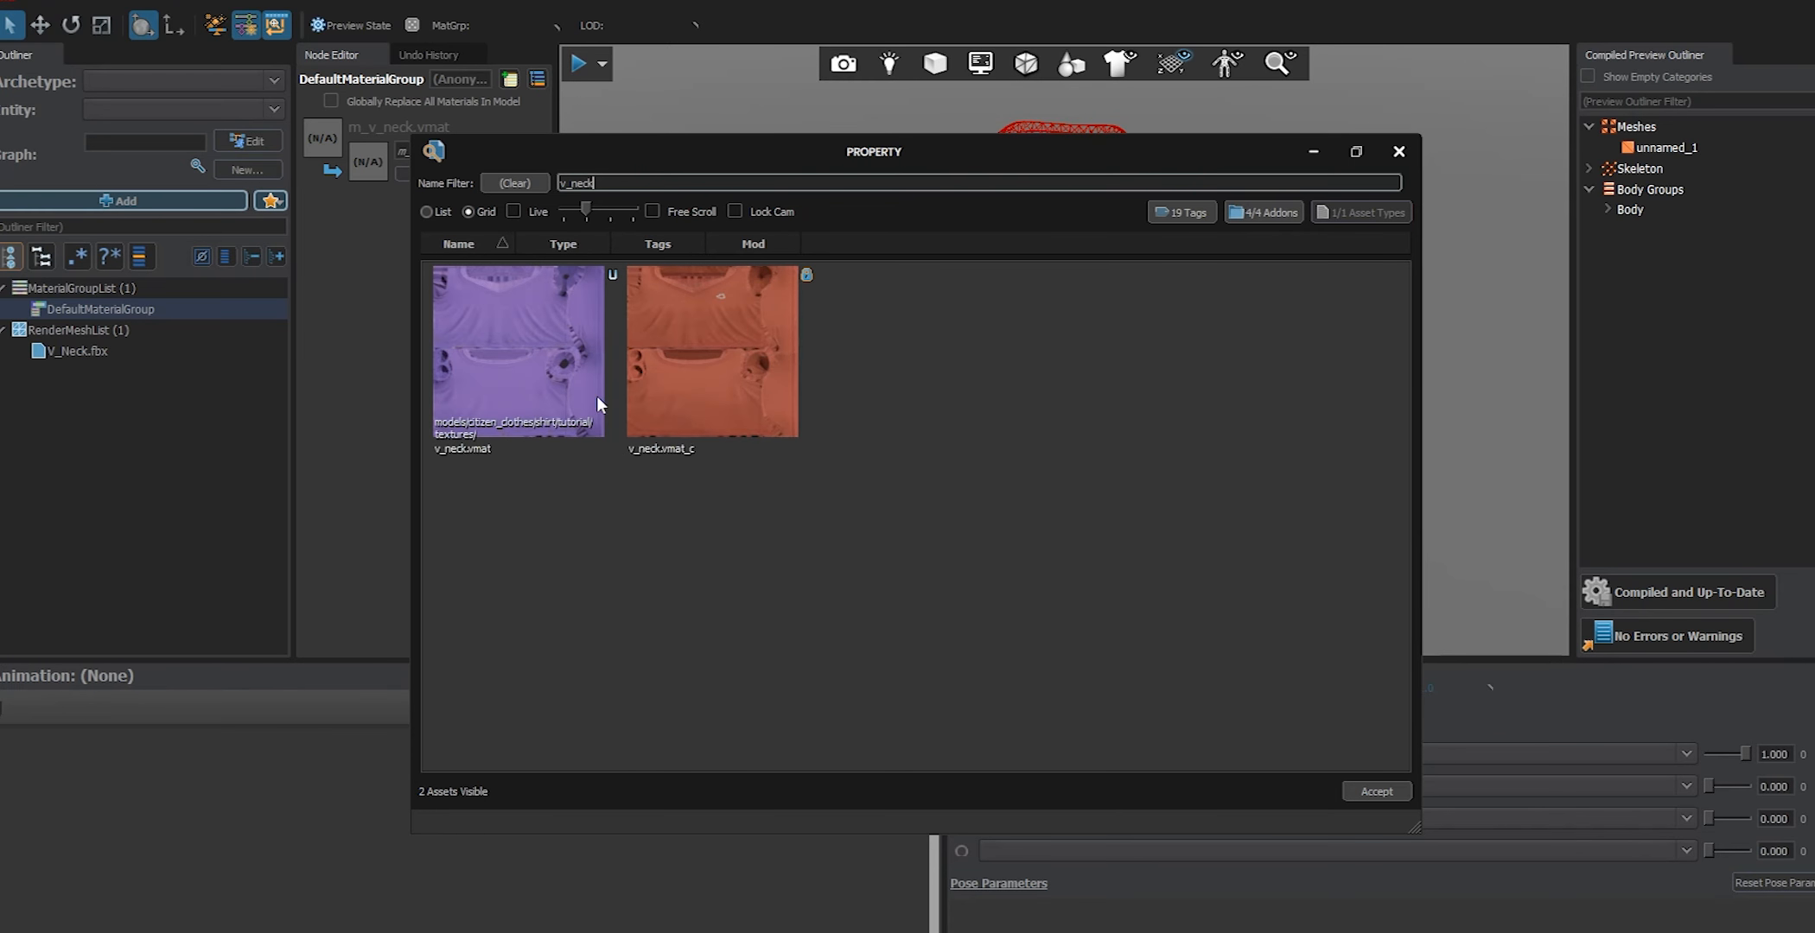
click(522, 361)
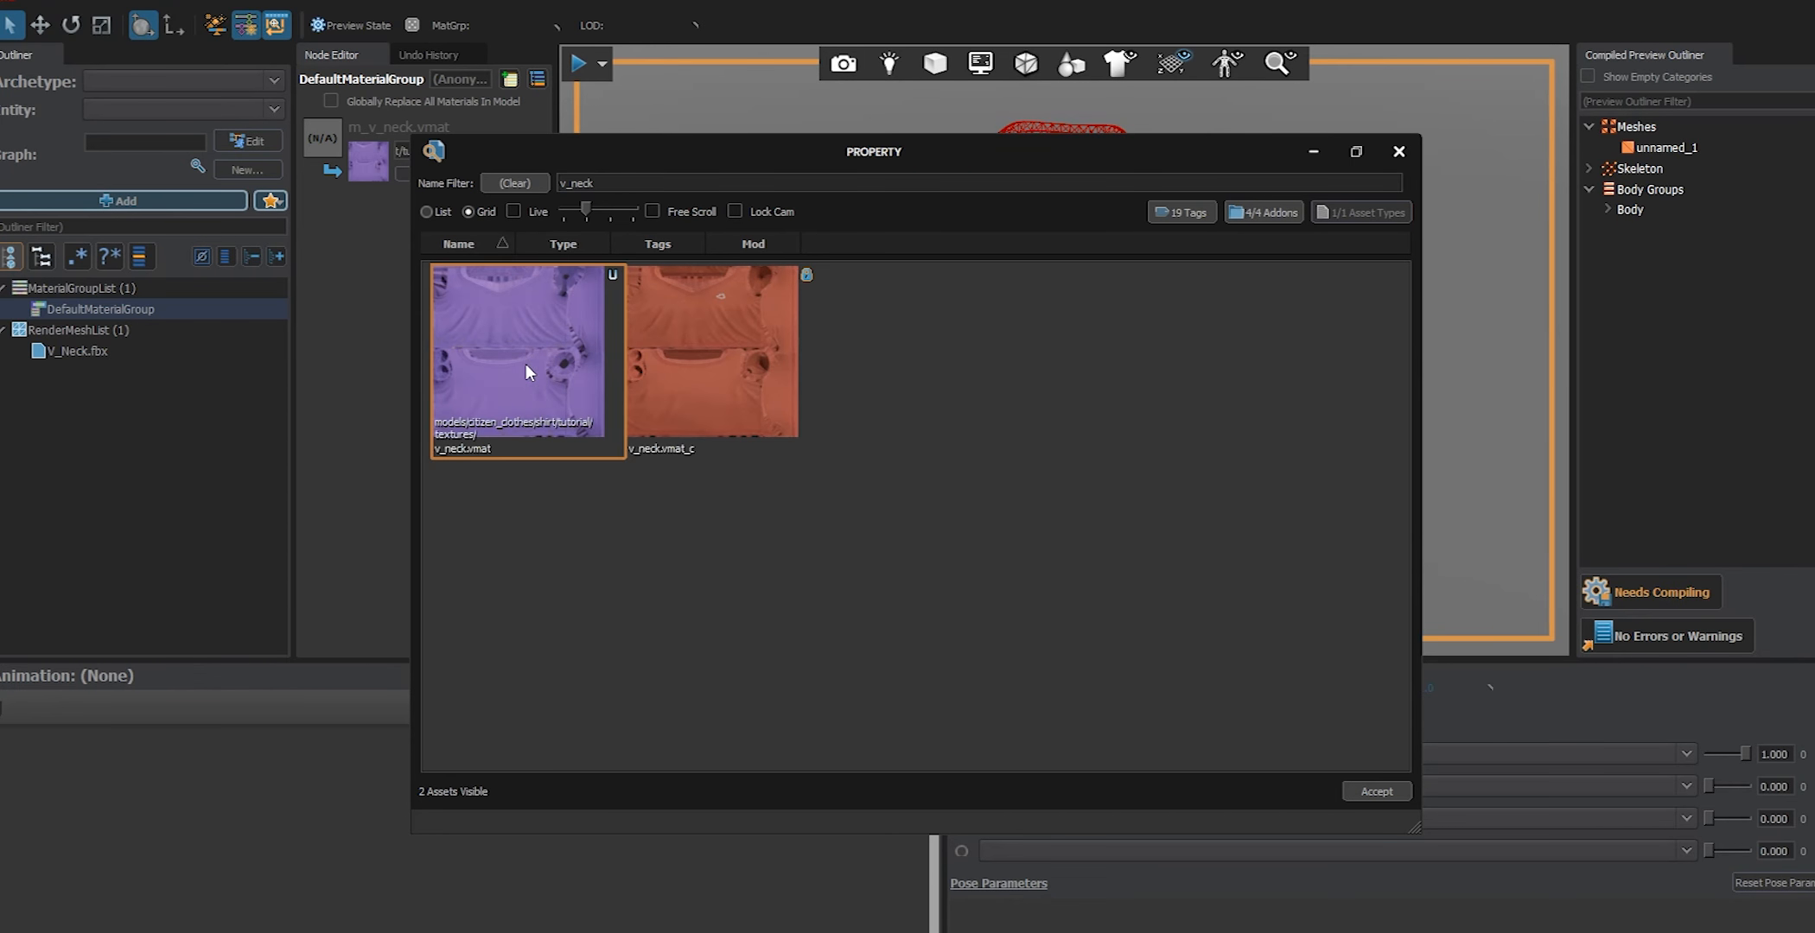
double_click(496, 357)
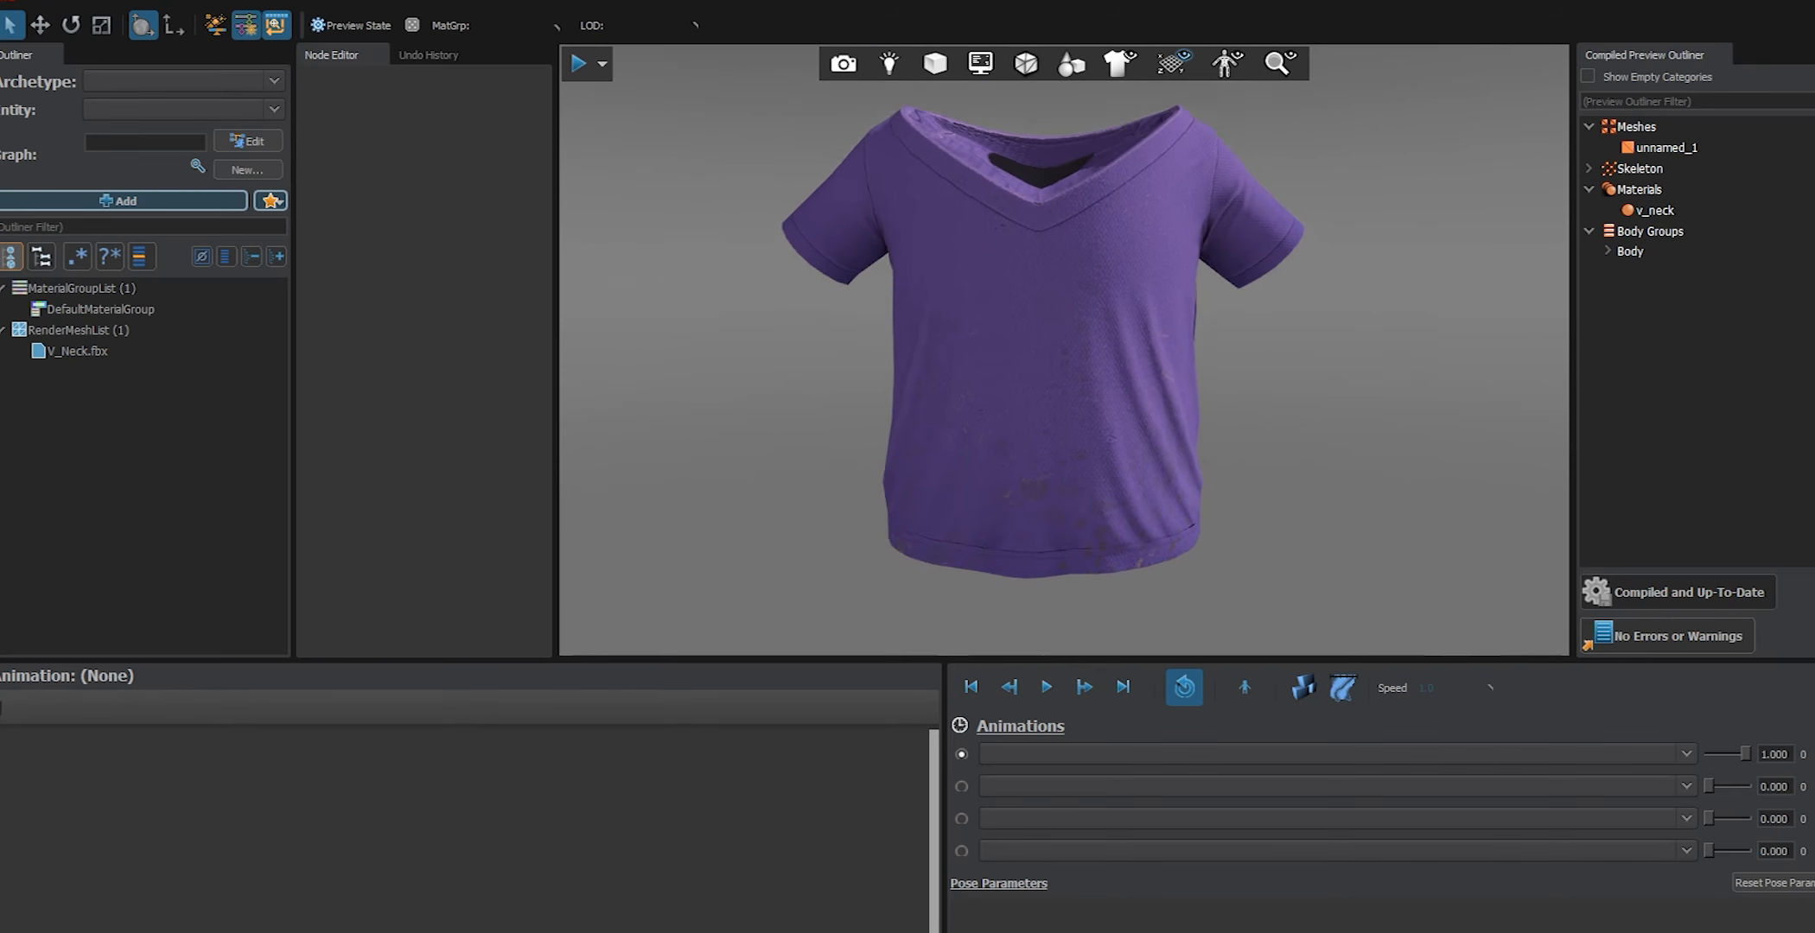
Examine the textured shirt in the preview, its compiled materials and skeleton, and the V_Neck.fbx render mesh
scroll(1085, 310, down, 3)
drag(1084, 309, 1037, 325)
mouse_move(959, 268)
mouse_down()
mouse_move(959, 346)
mouse_move(961, 266)
mouse_move(980, 257)
mouse_up()
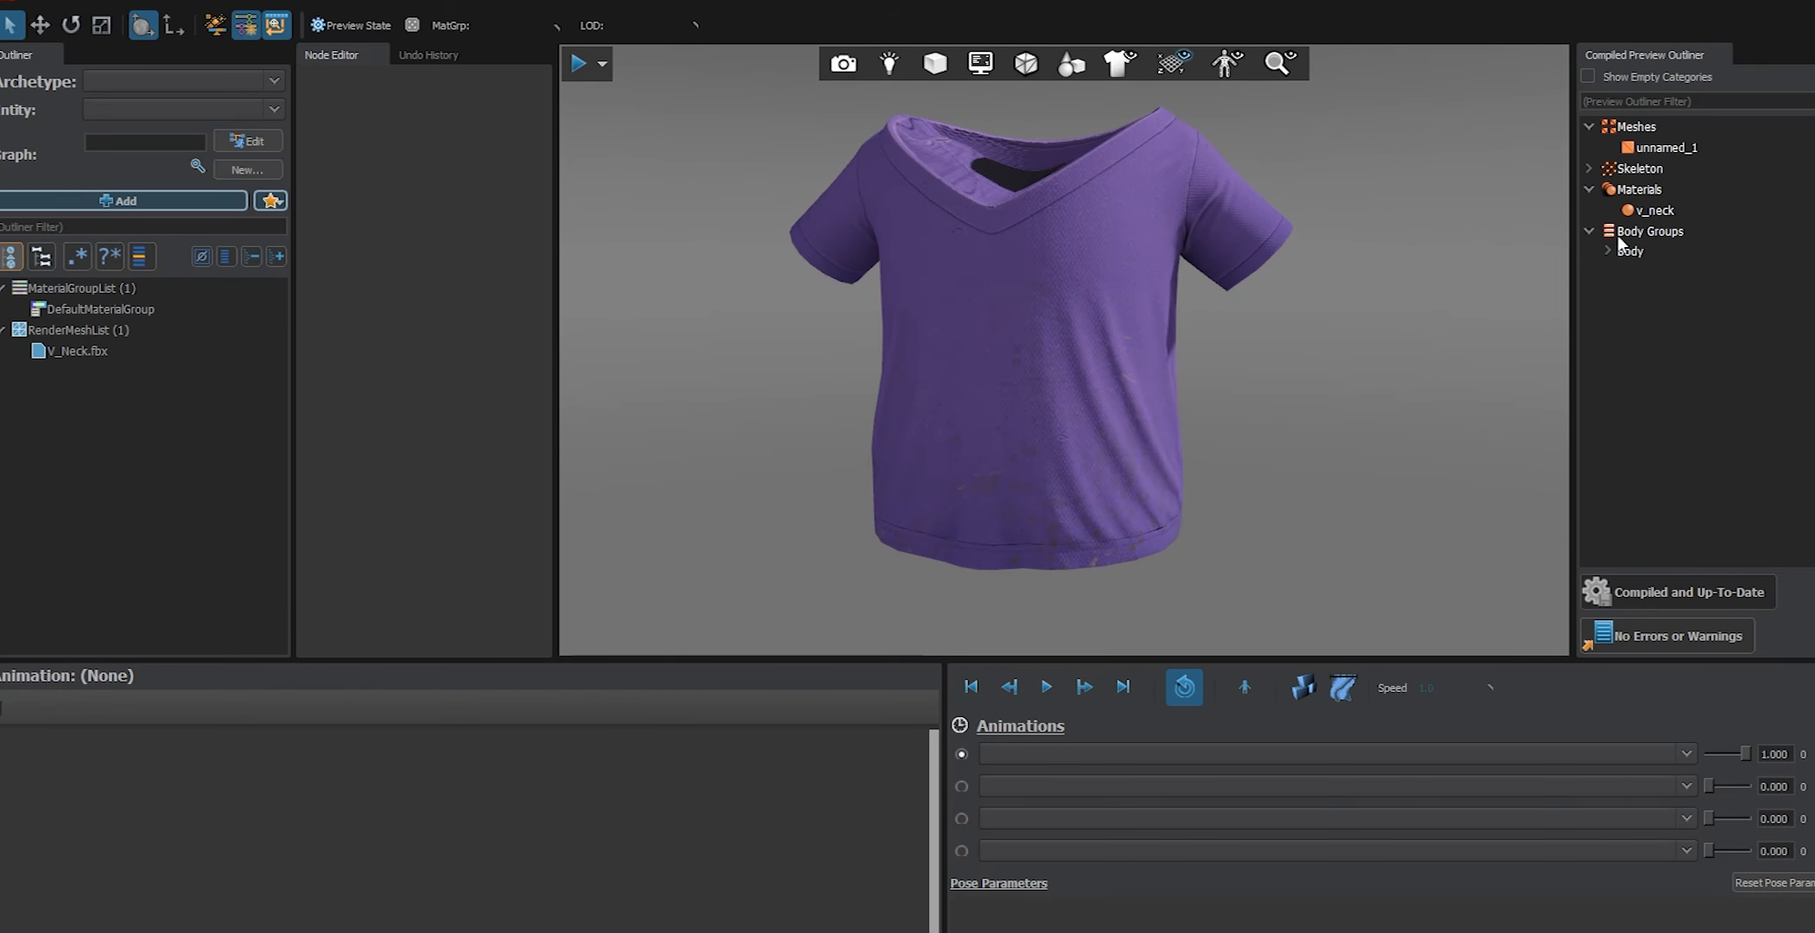
click(1593, 186)
click(1589, 170)
click(1649, 189)
drag(1029, 353, 1080, 380)
click(155, 352)
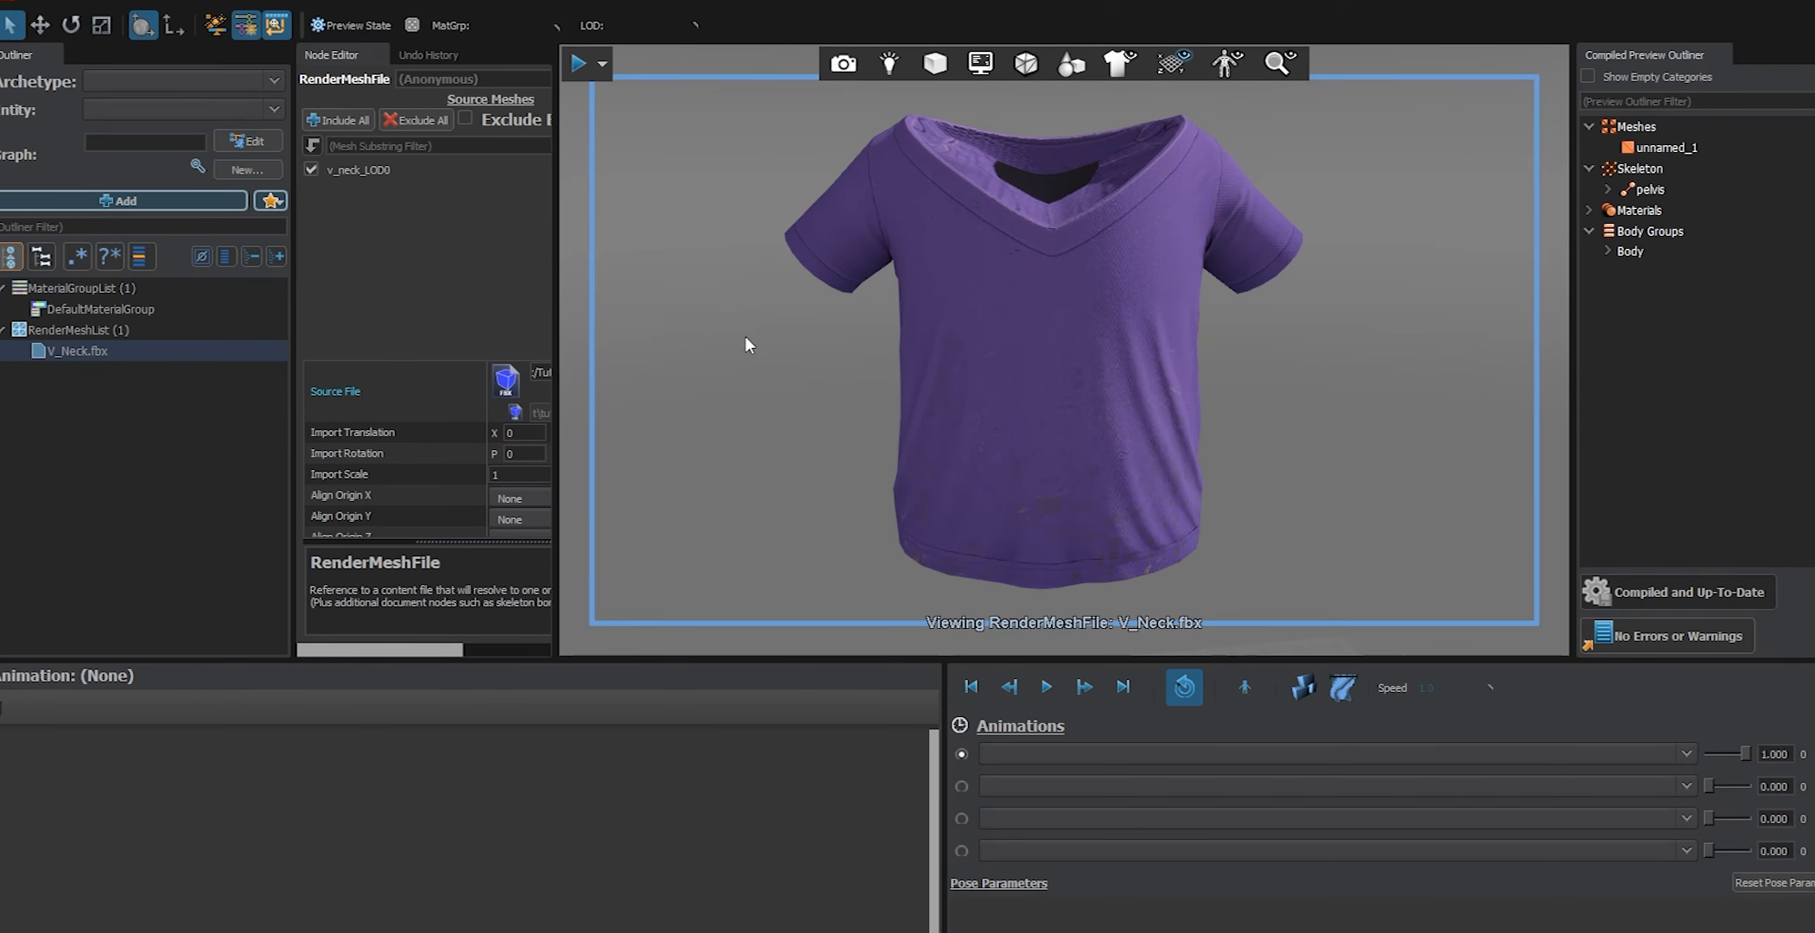
drag(864, 372, 898, 394)
scroll(878, 385, up, 3)
scroll(881, 385, down, 3)
scroll(899, 394, down, 2)
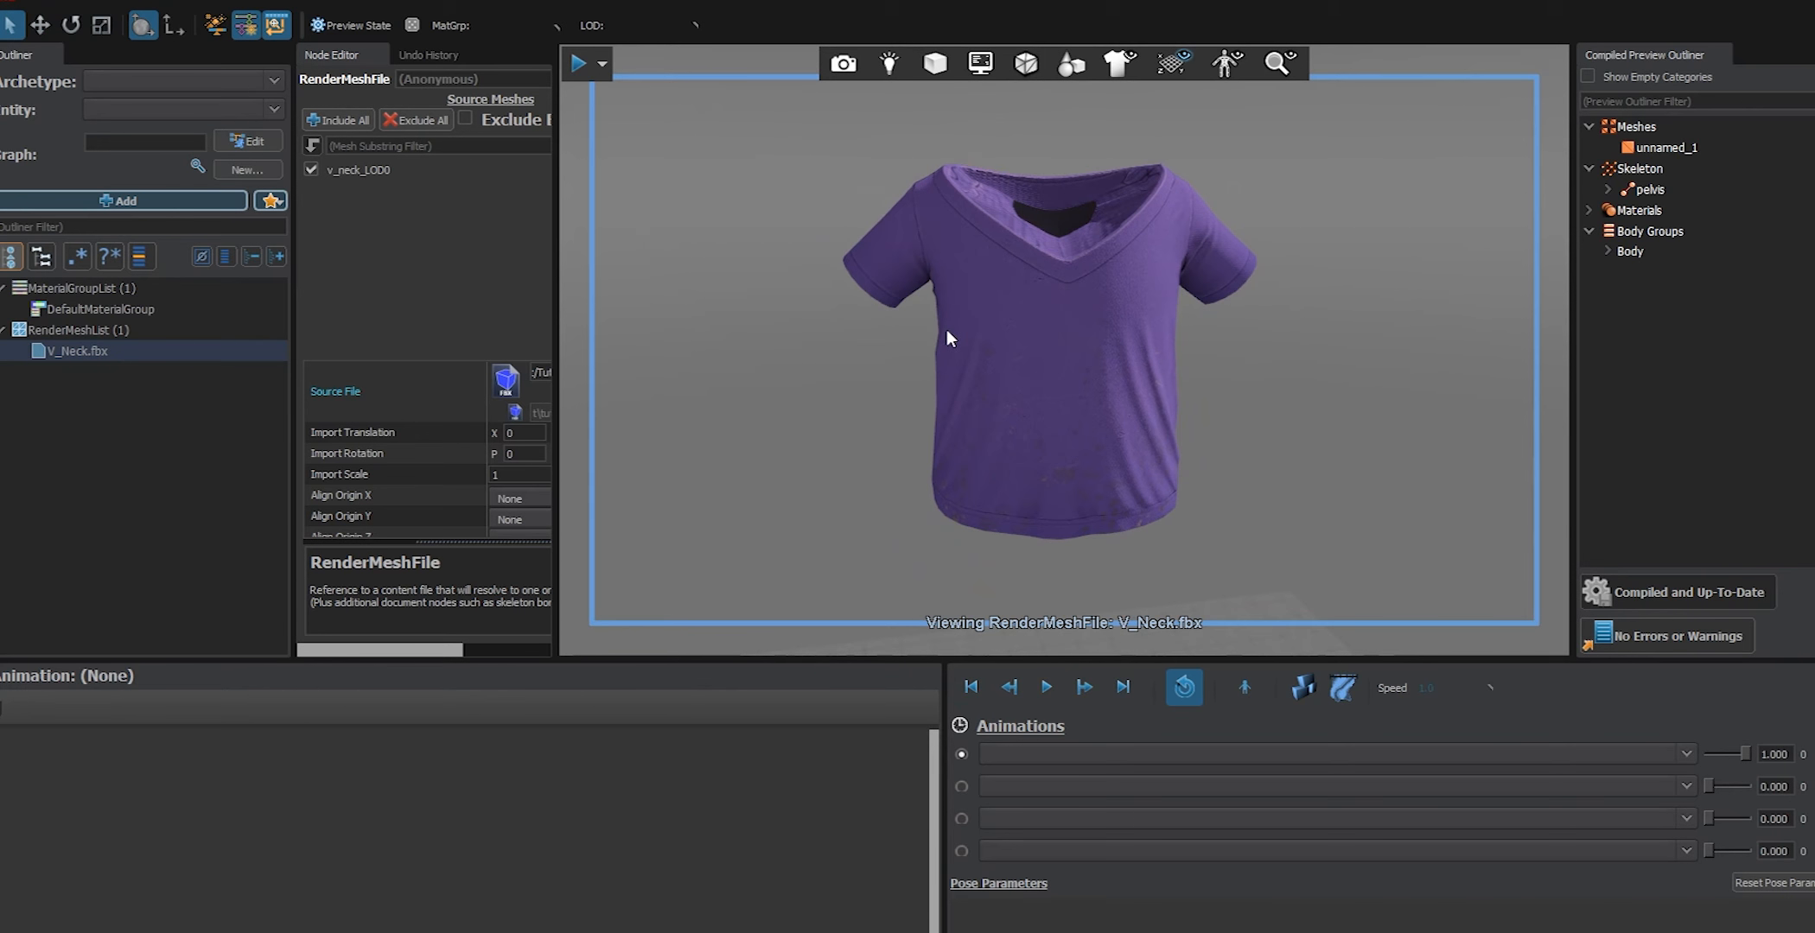
mouse_move(941, 334)
mouse_down()
mouse_move(994, 355)
mouse_move(967, 353)
mouse_up()
Switch to the Asset Browser and filter the assets by v_neck
click(1035, 420)
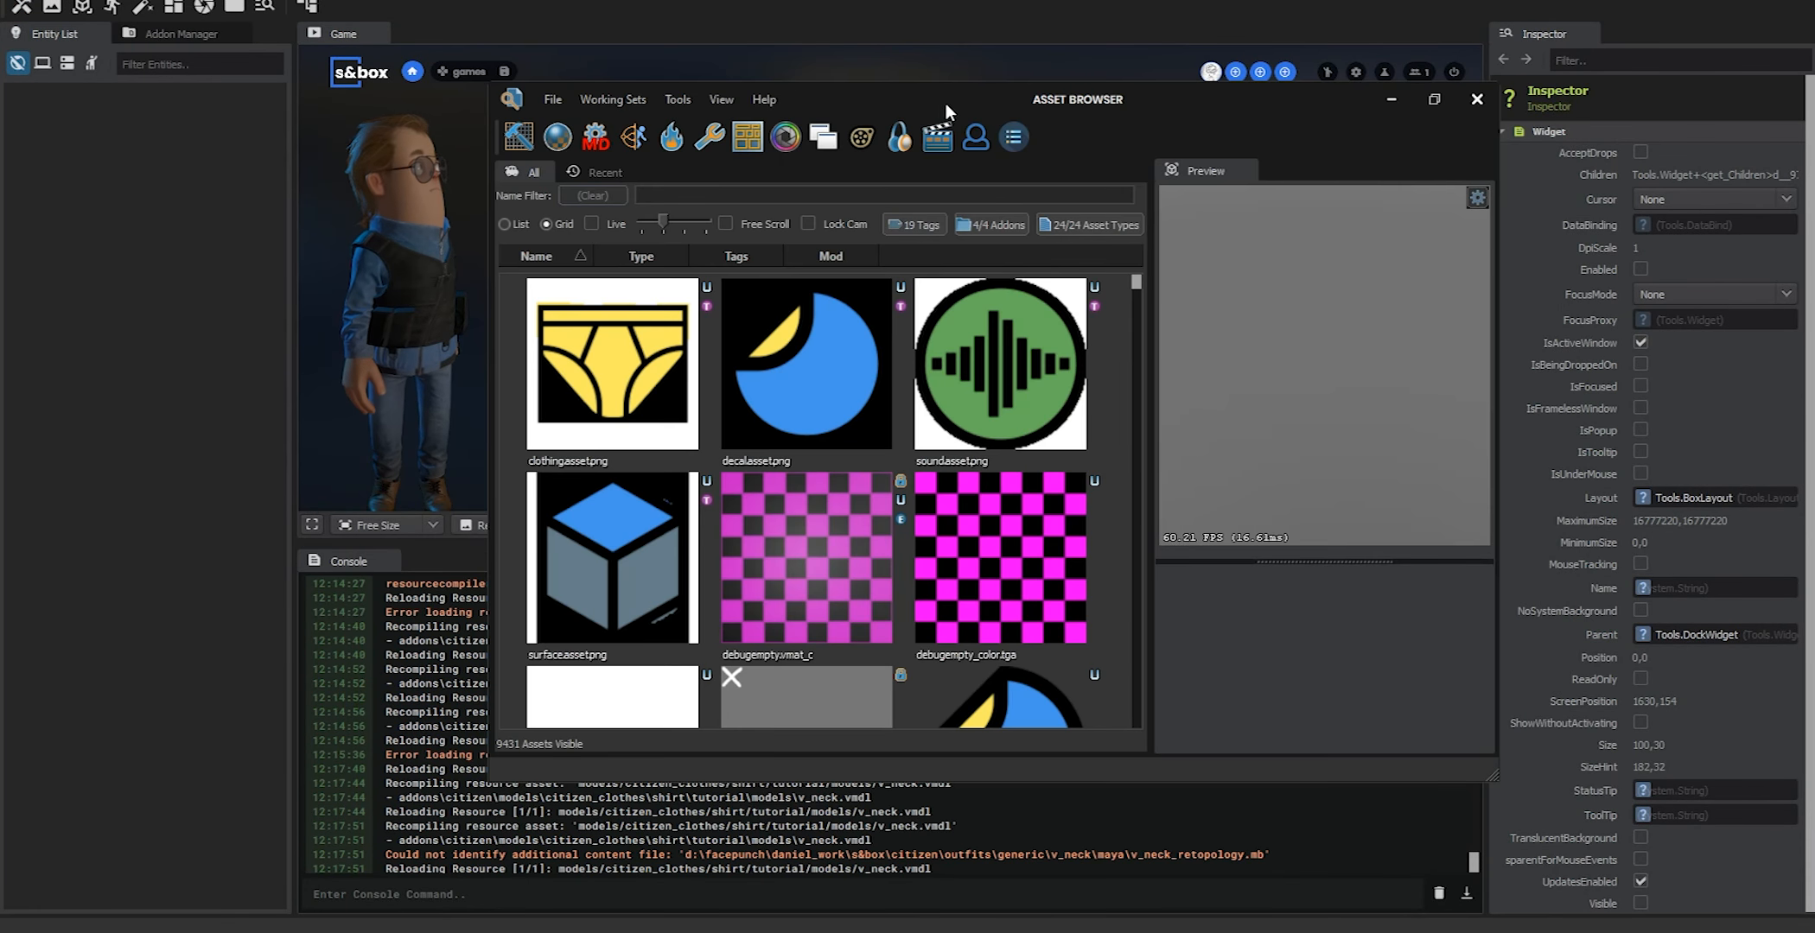
drag(946, 104, 932, 109)
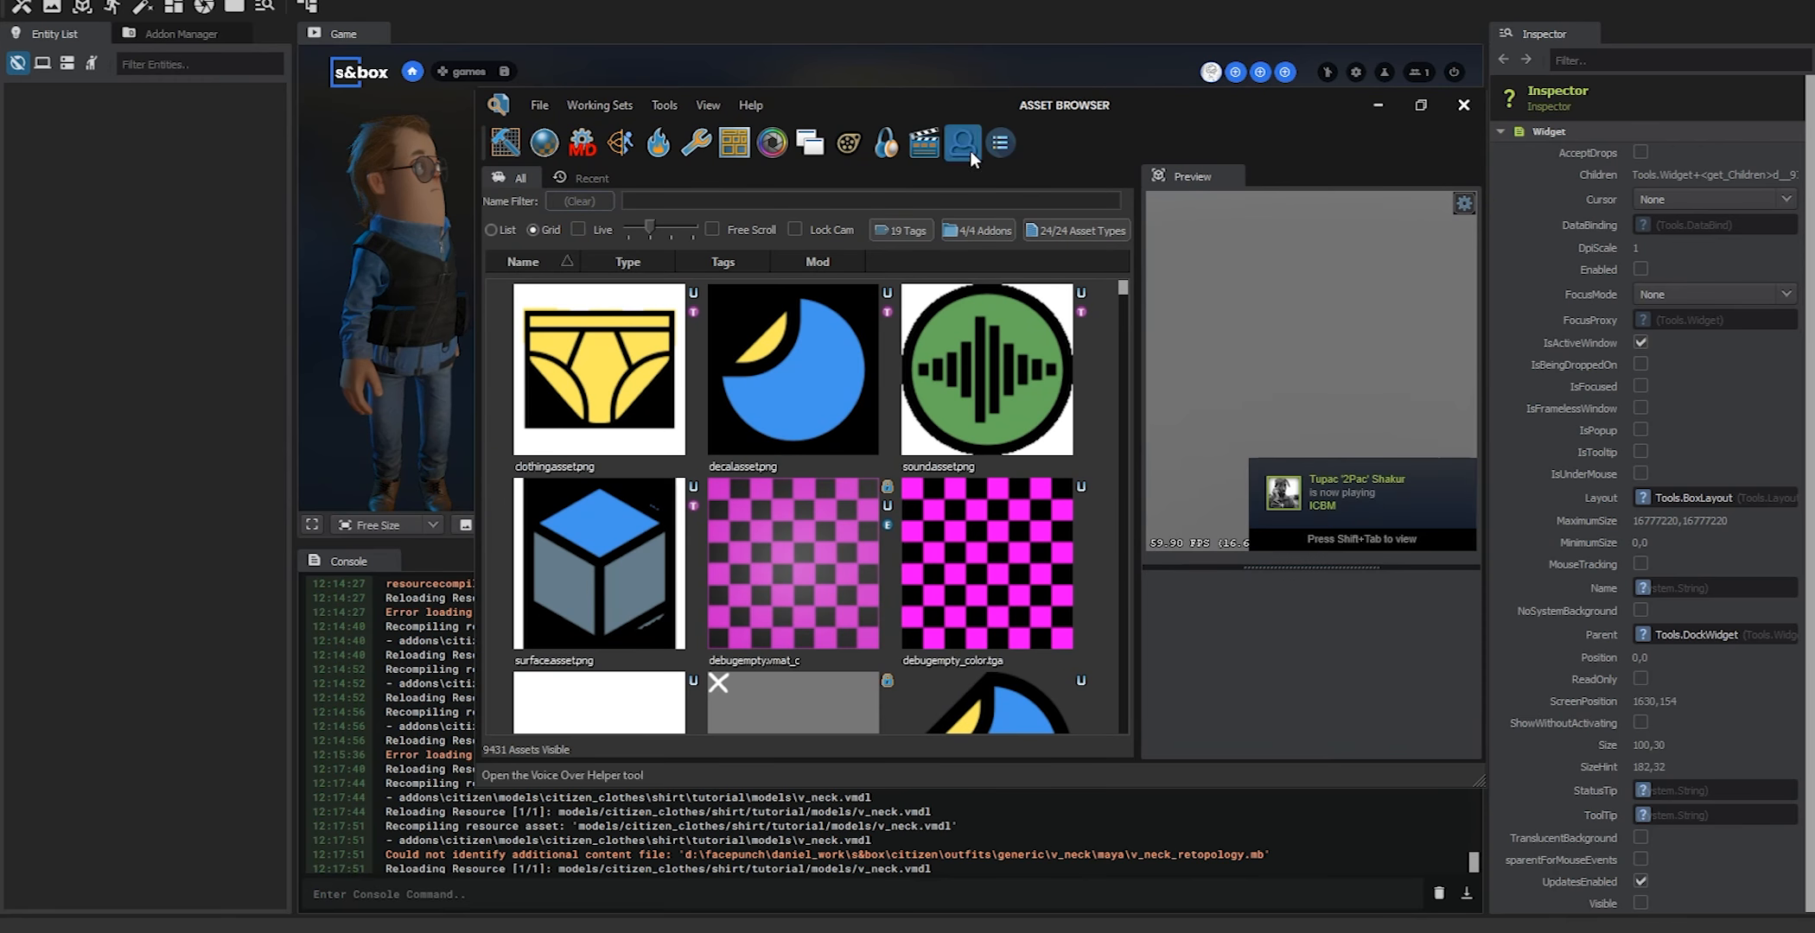
click(779, 201)
text(tut)
key(BackSpace)
key(BackSpace)
key(BackSpace)
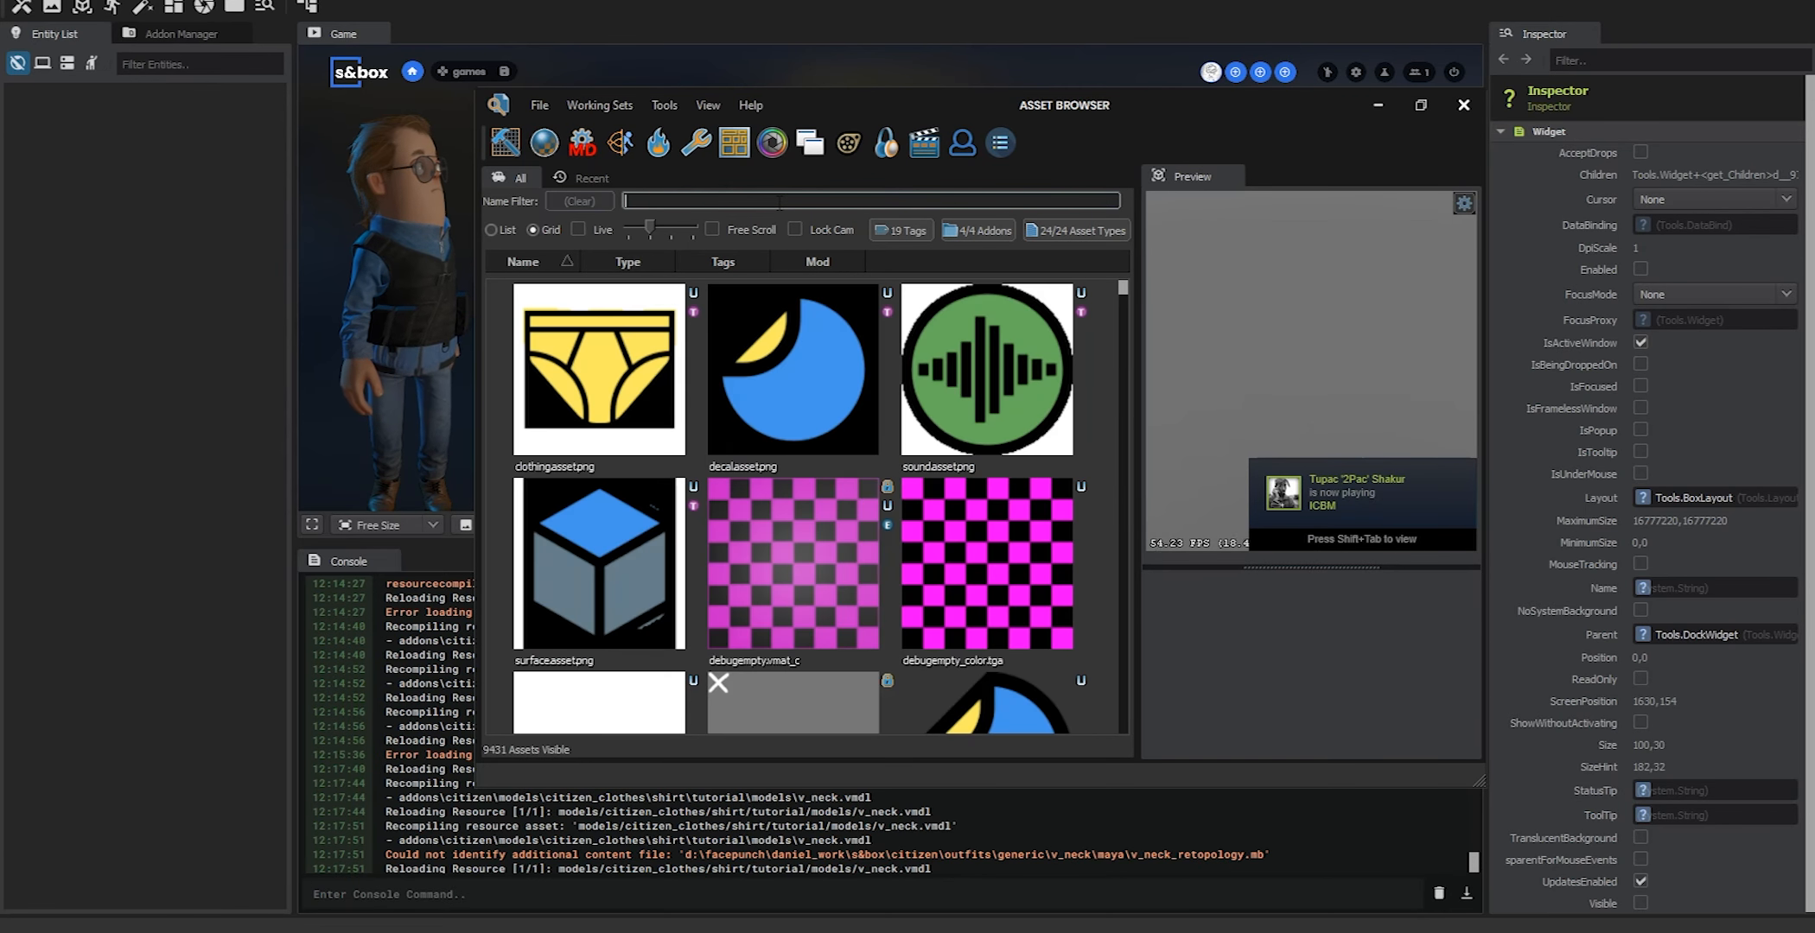
text(v_neck)
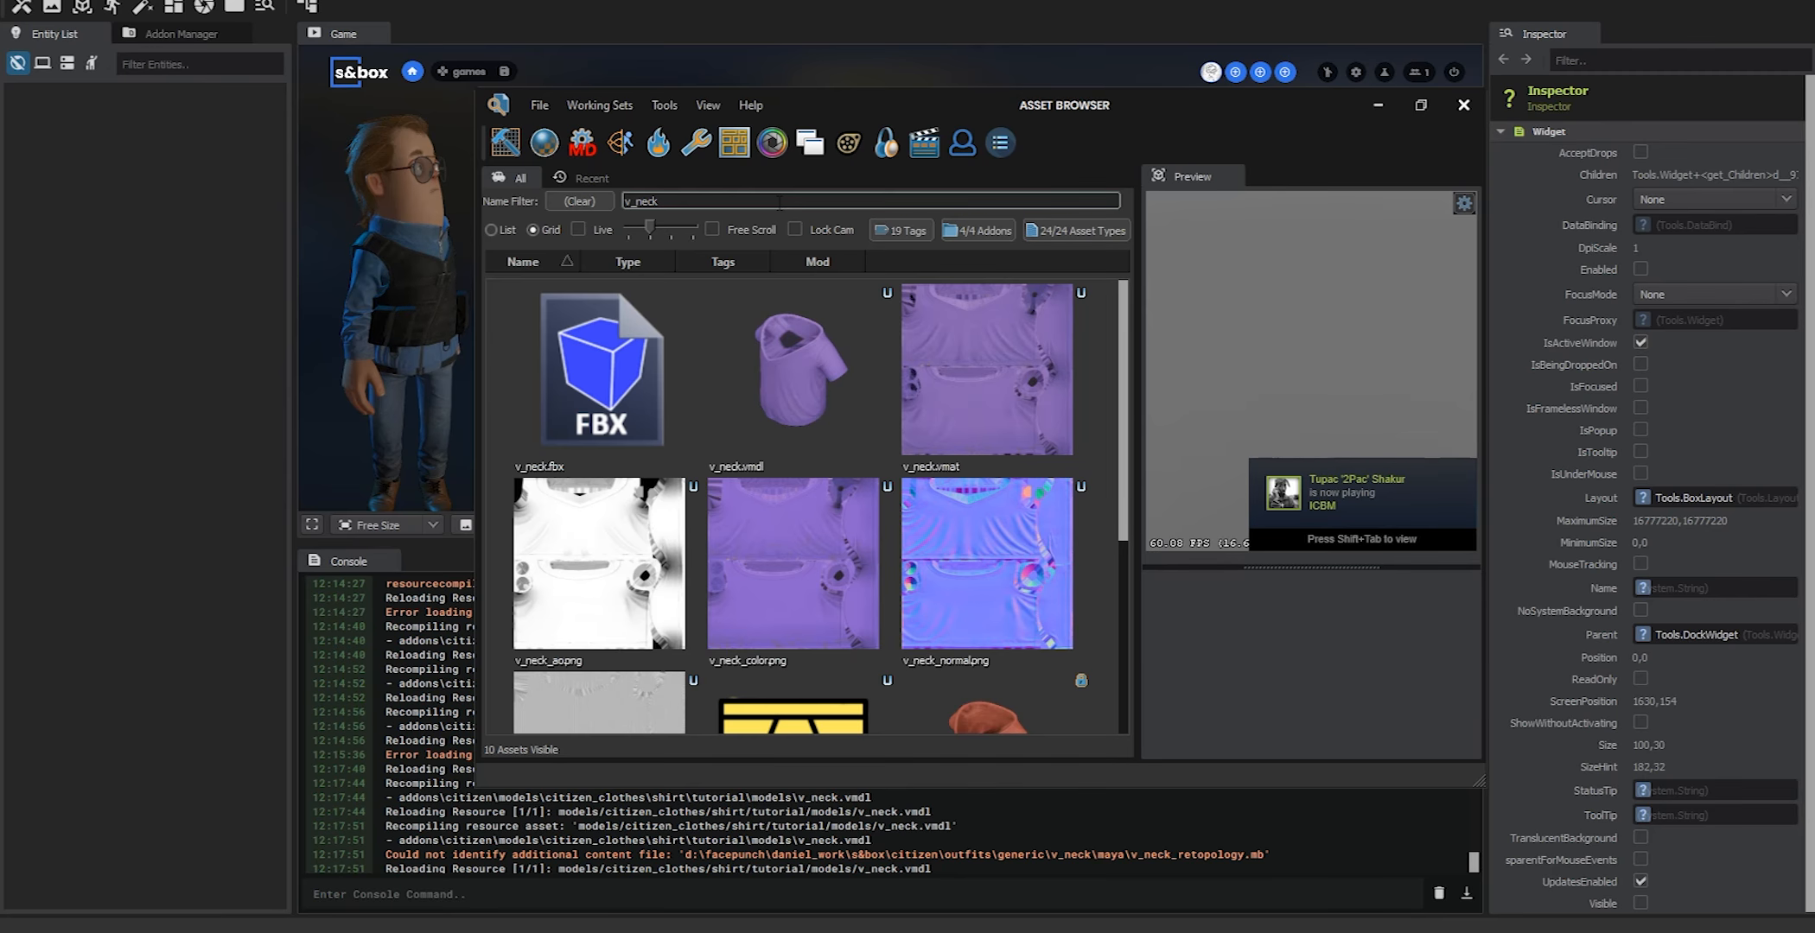
Dump the thumbnail of v_neck.vmdl to a PNG file
scroll(815, 350, down, 4)
scroll(921, 419, up, 4)
click(791, 363)
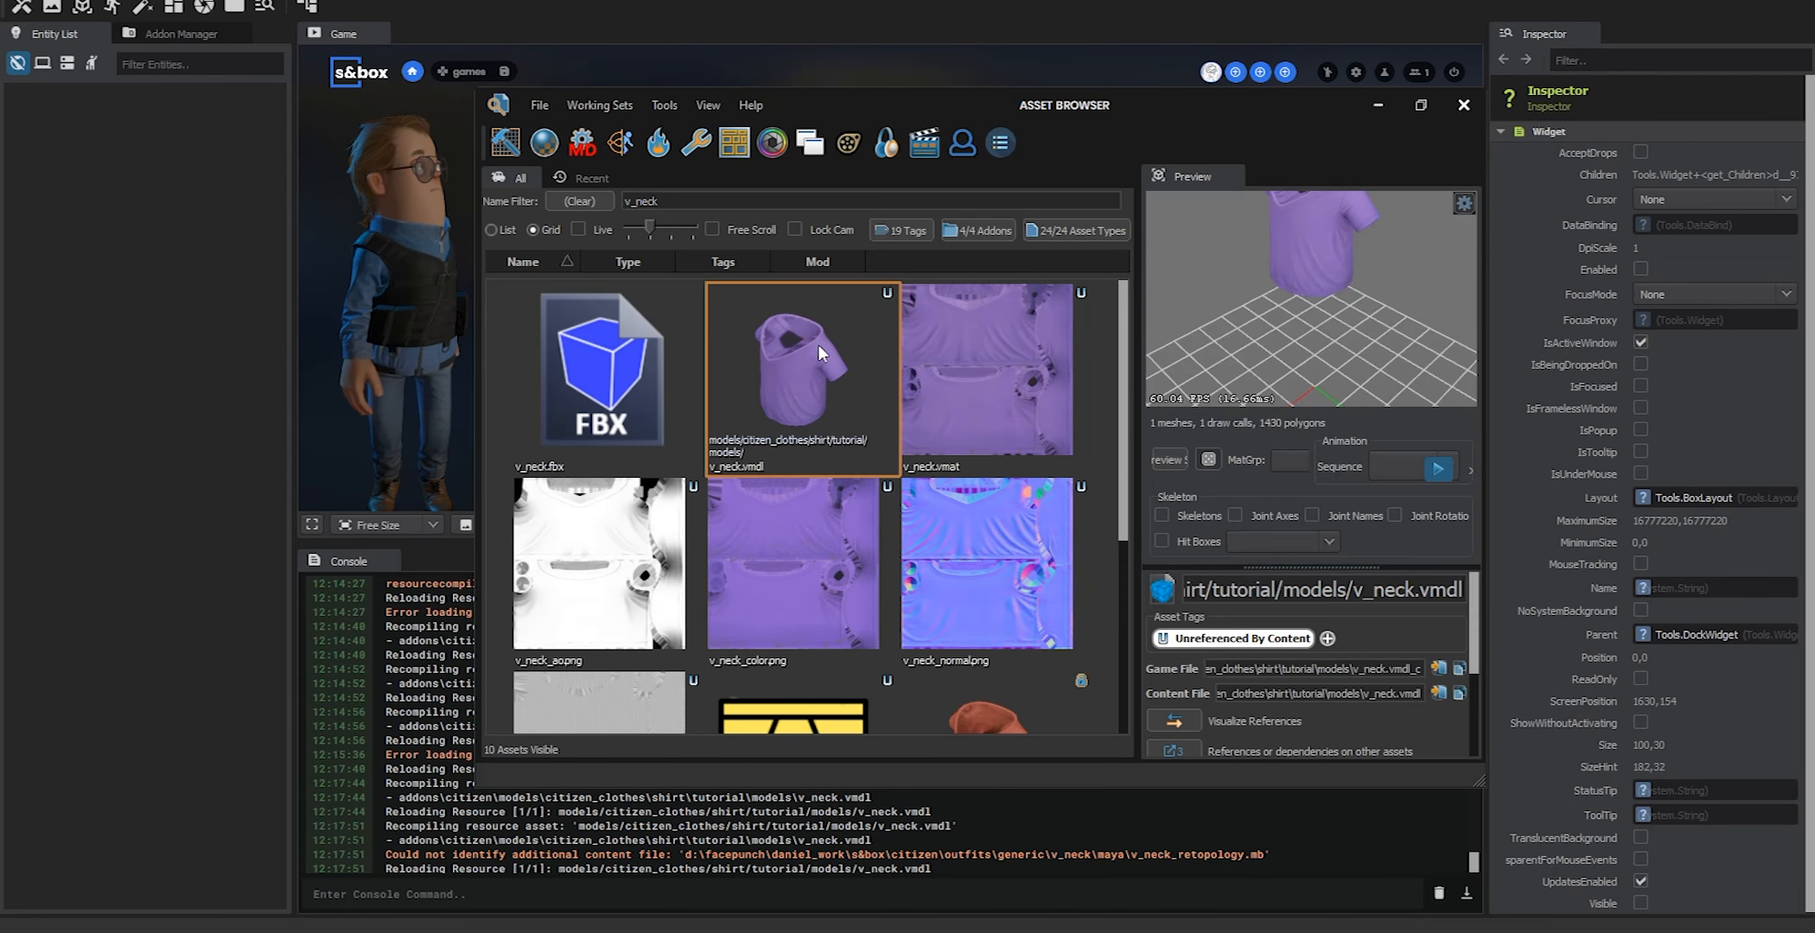
right_click(819, 350)
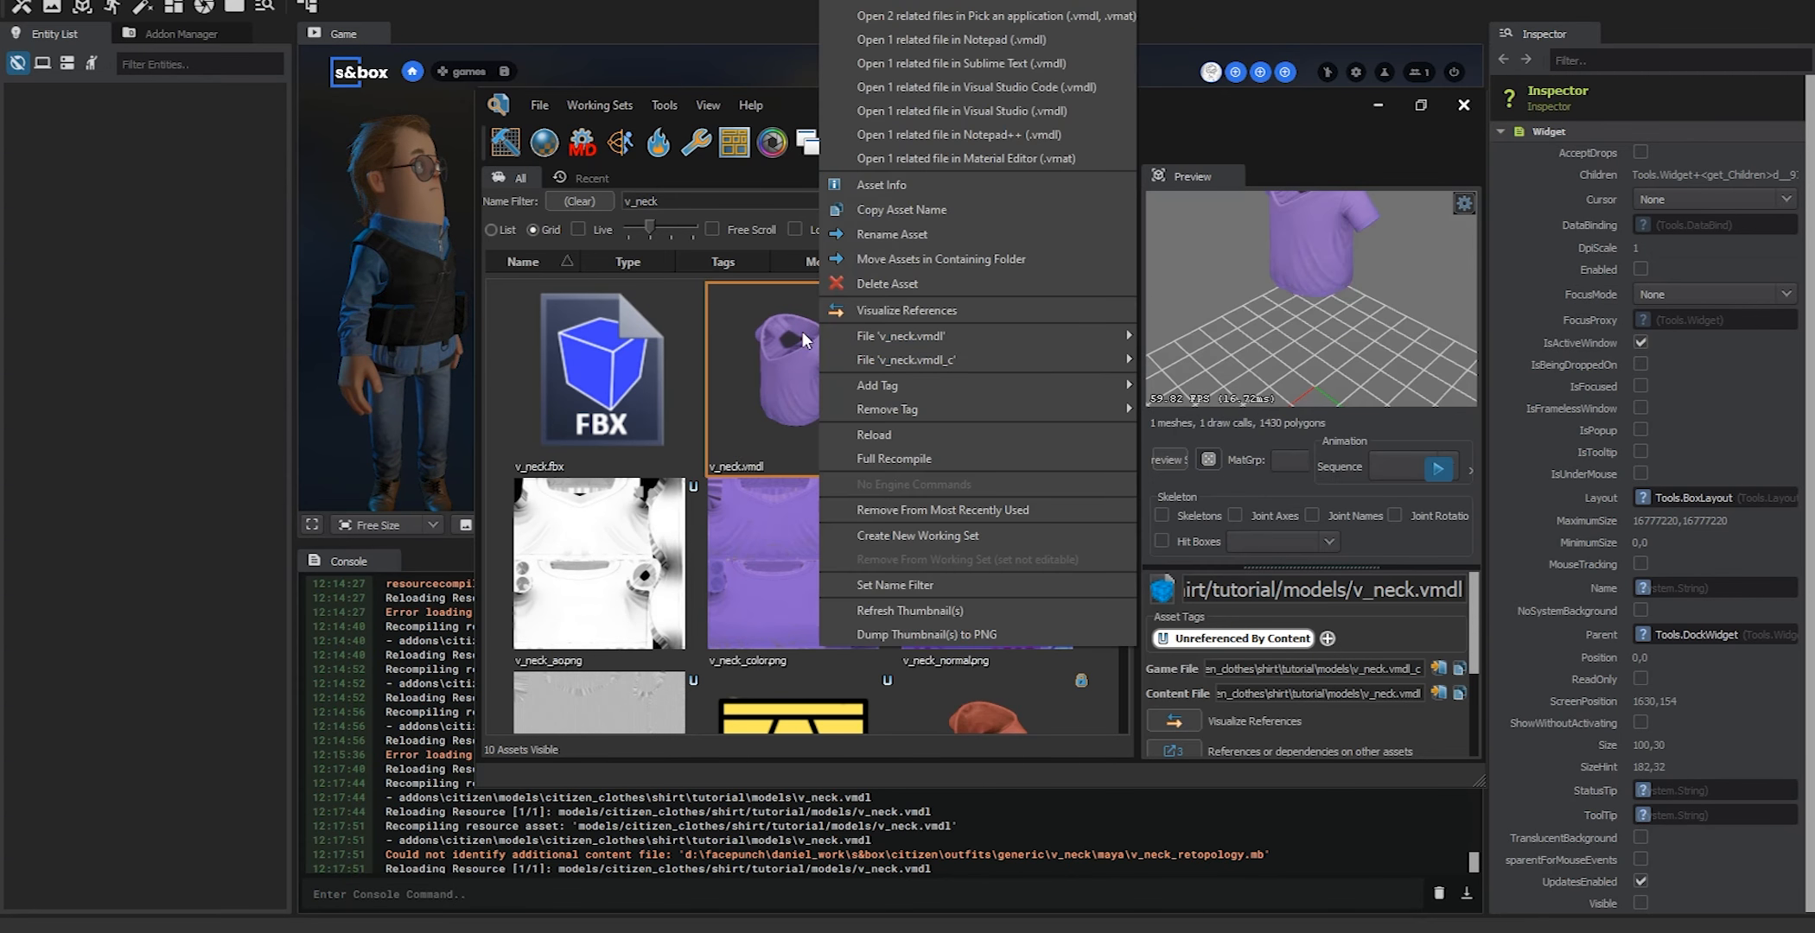
click(894, 633)
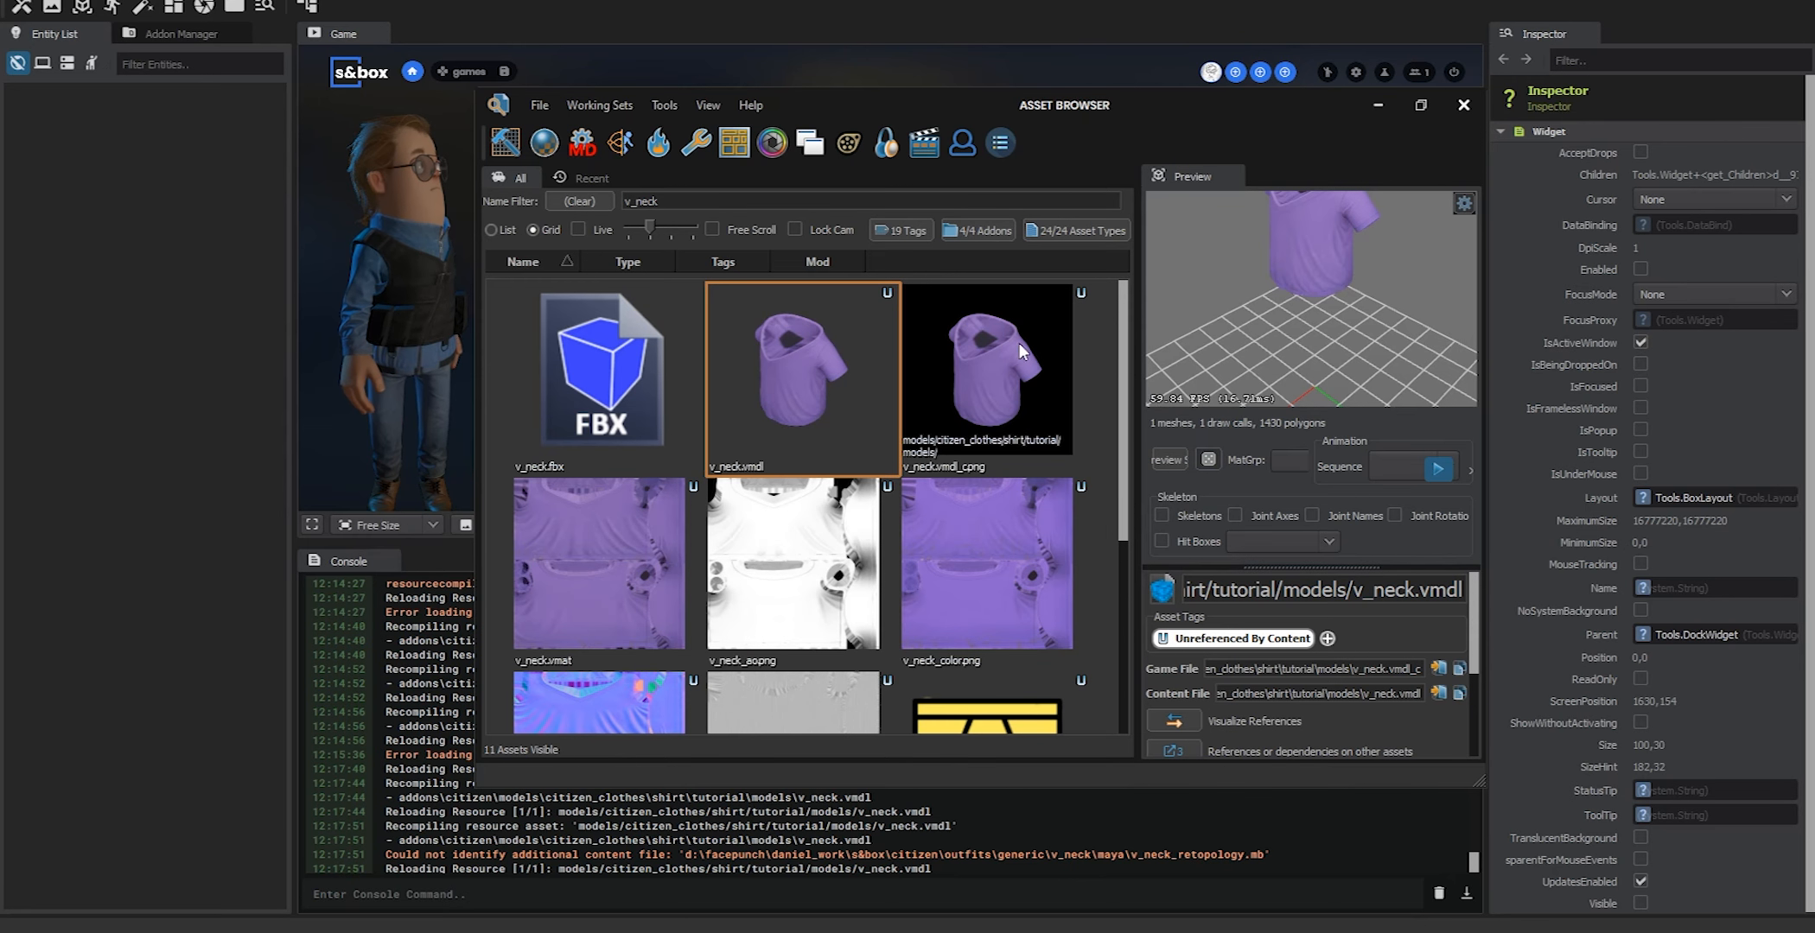
Create a clothing asset in the s&box Inspector and title it "V Necky Bingo Bungo"
click(1008, 147)
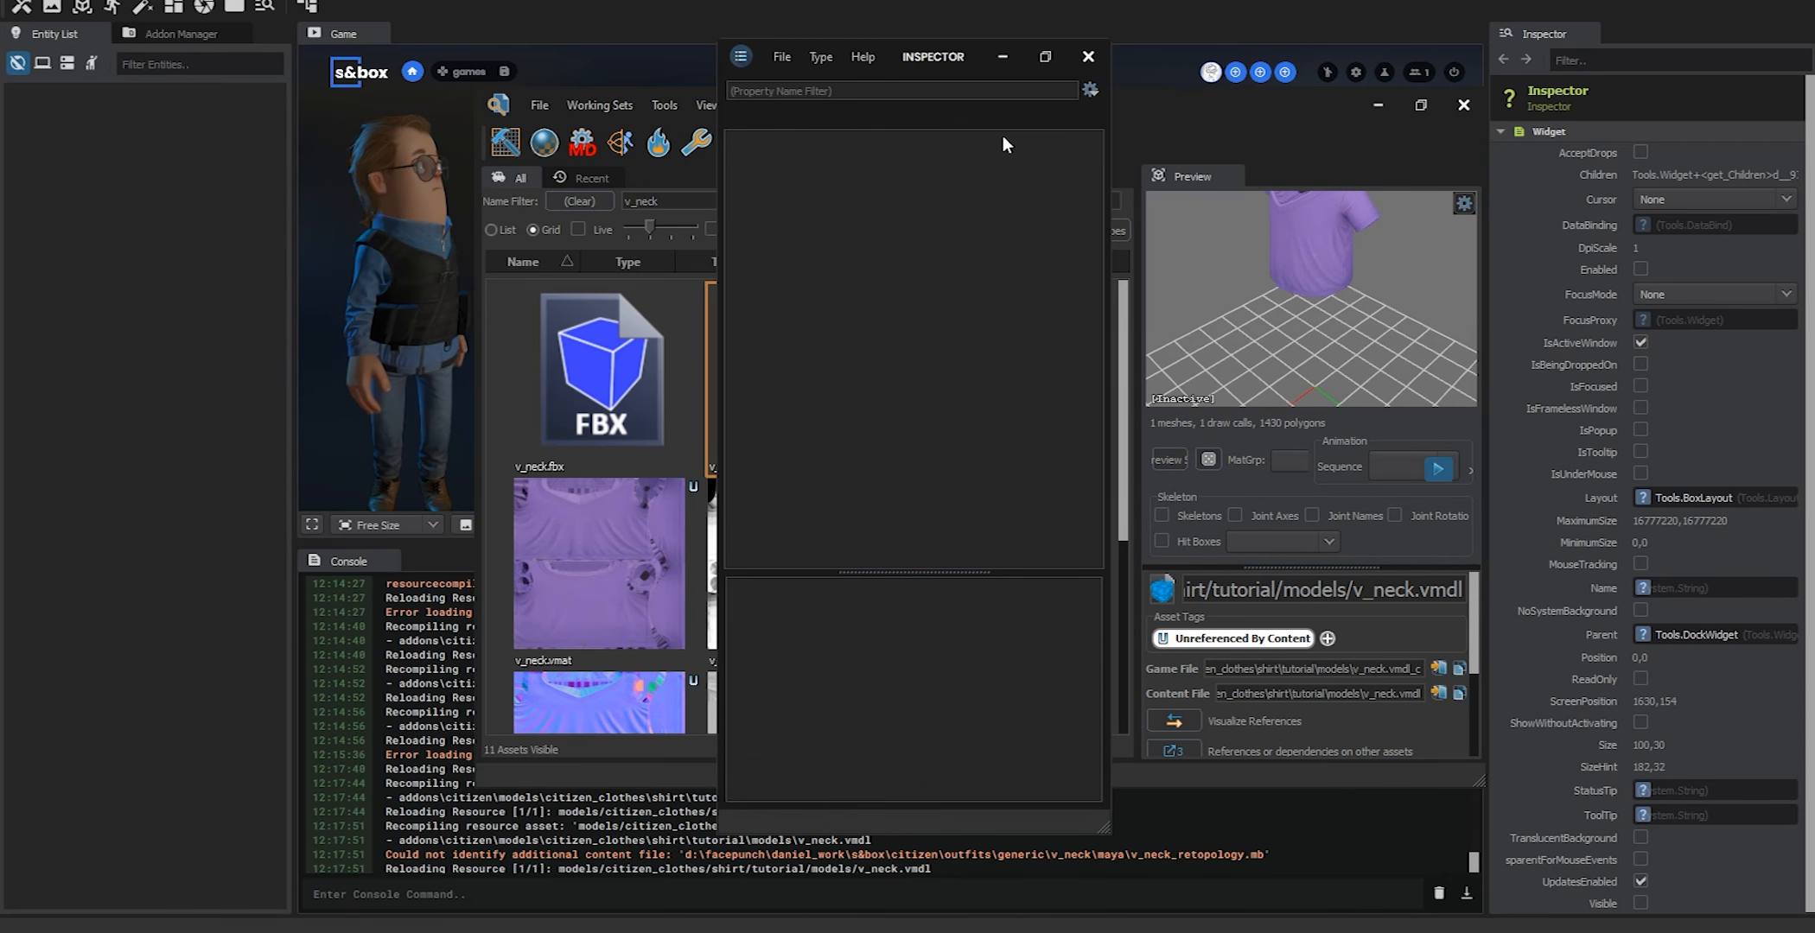
click(1088, 56)
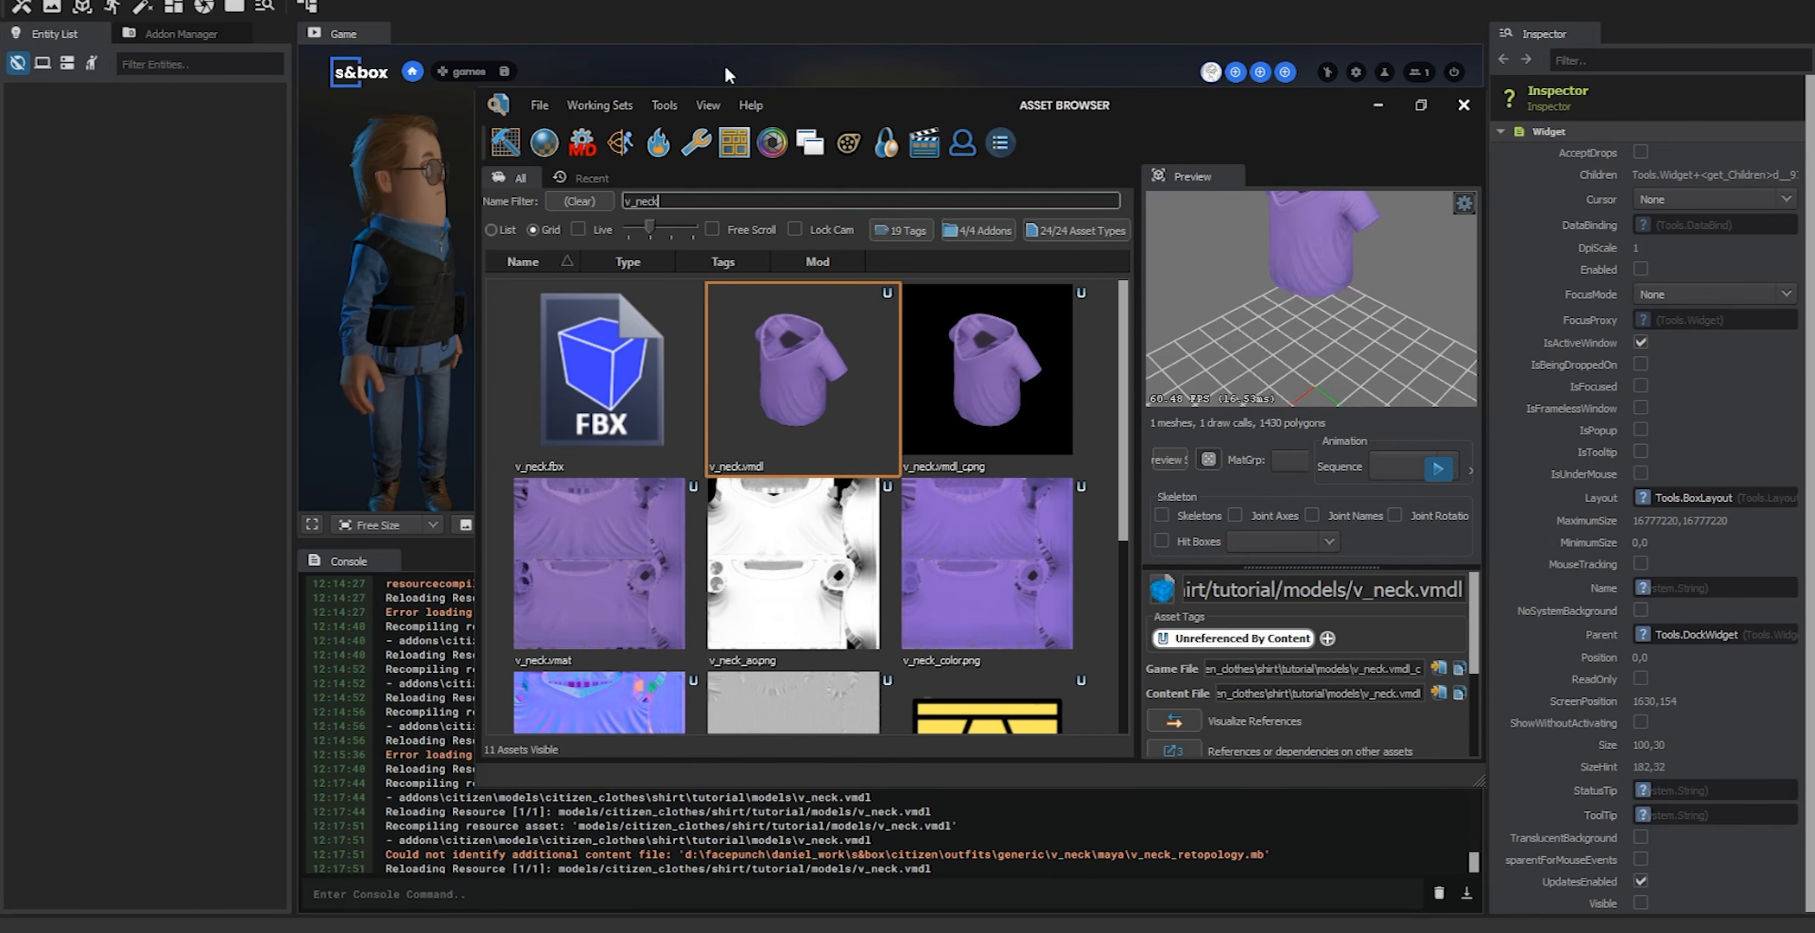
click(264, 10)
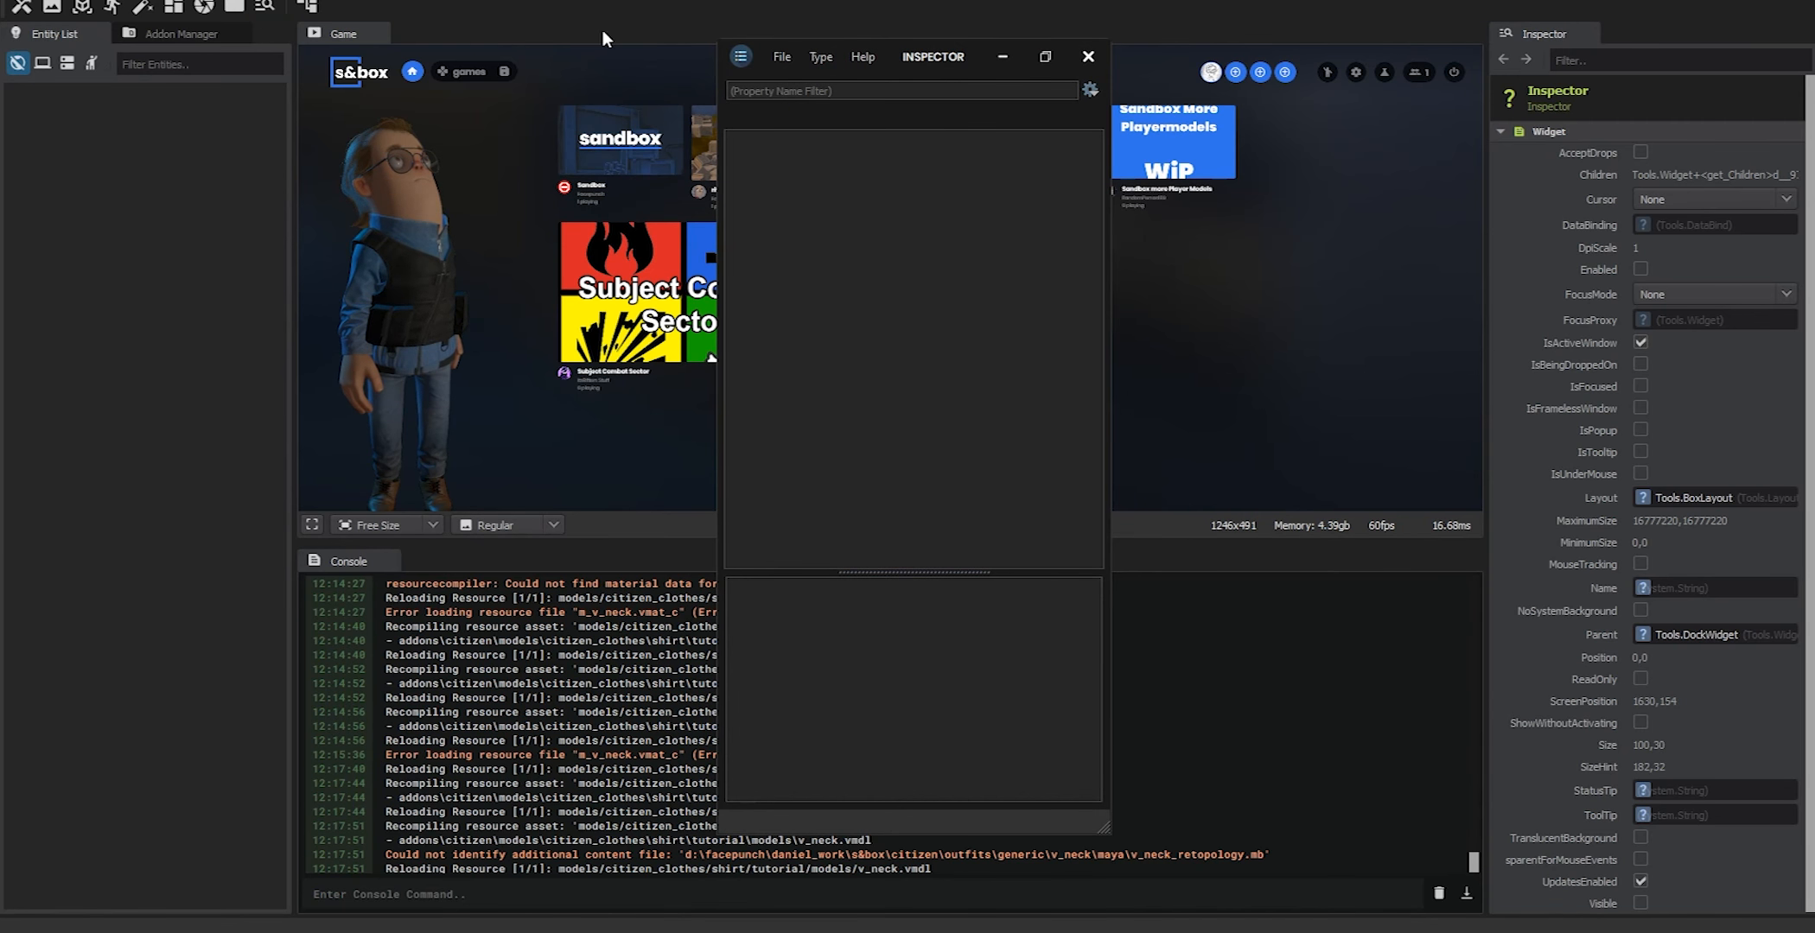
text(V Nec)
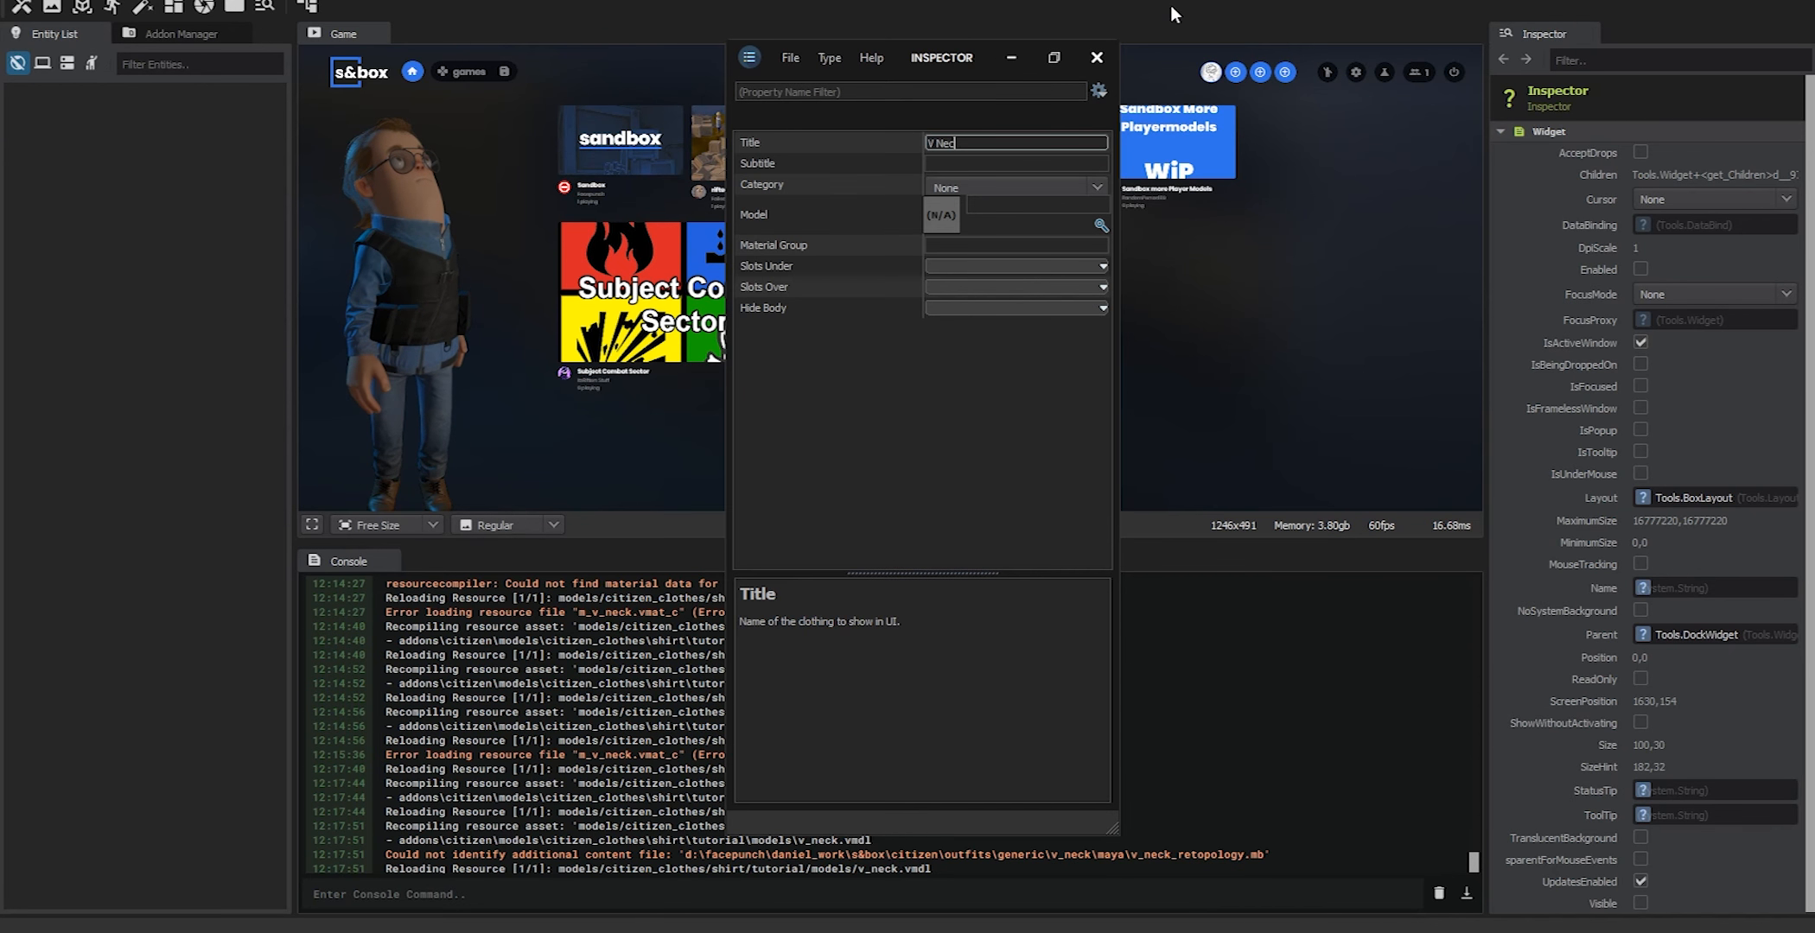
text(ky Bingo Bungo)
Set the clothing subtitle to "This is a very awesome tutorial" and the category to Tops
click(990, 163)
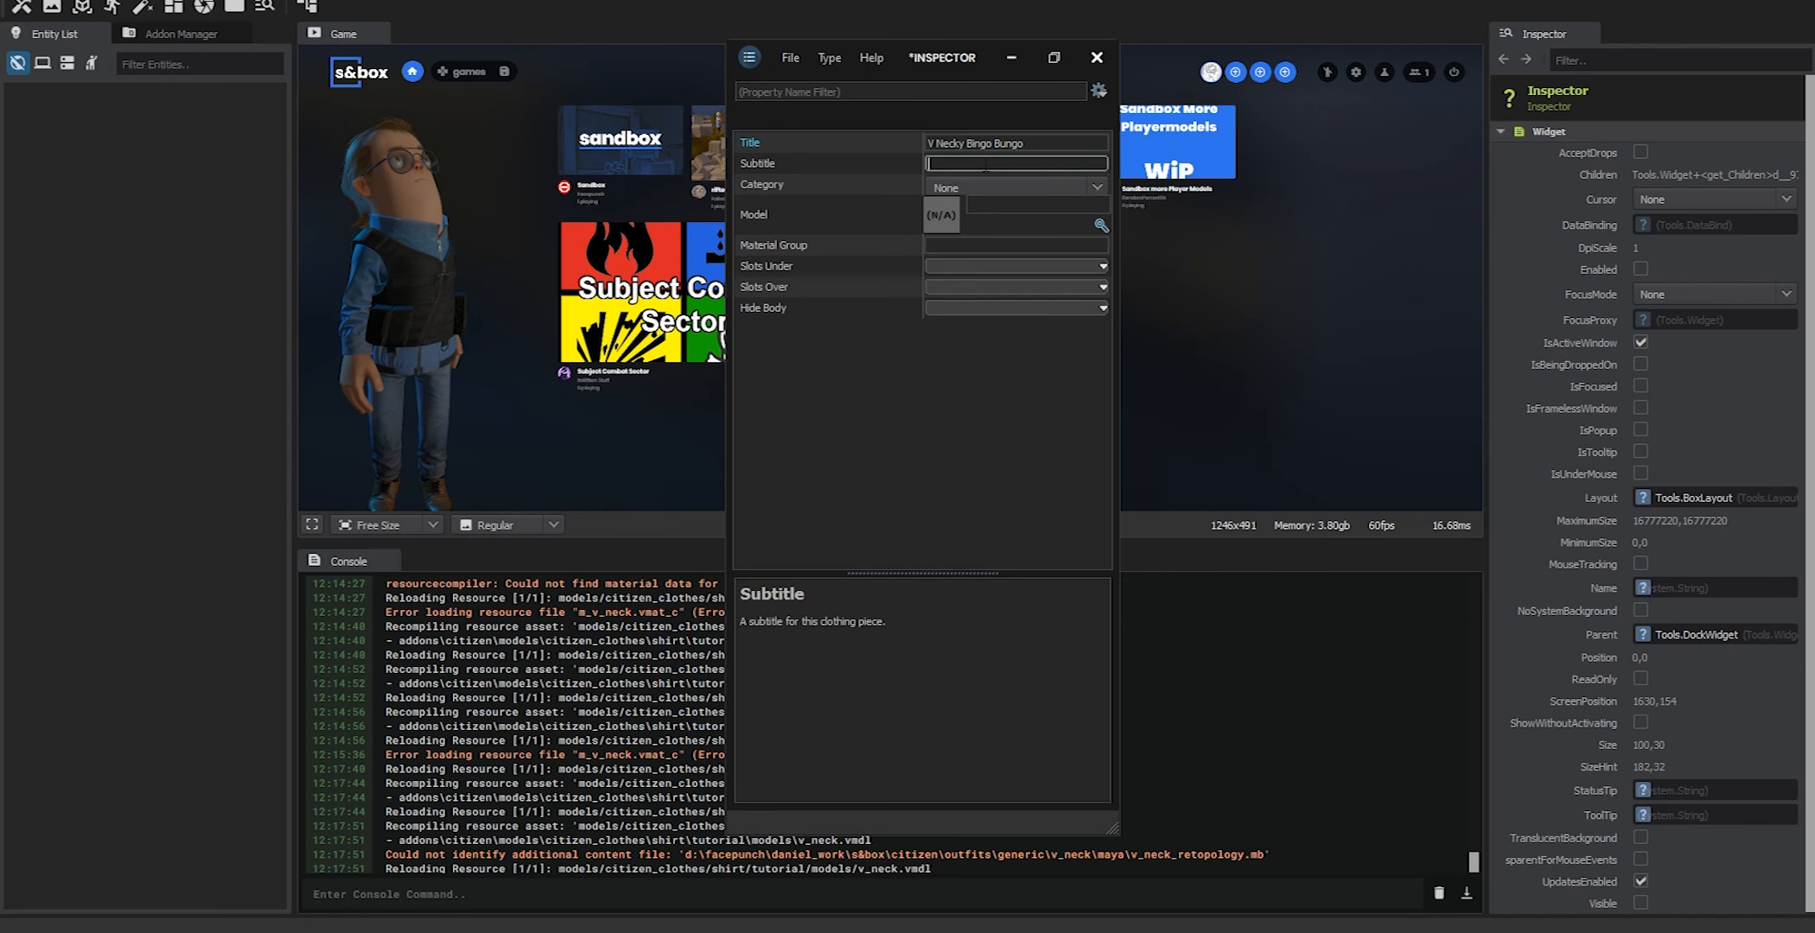
text(This is a very awesome tutorial)
click(1091, 187)
click(961, 282)
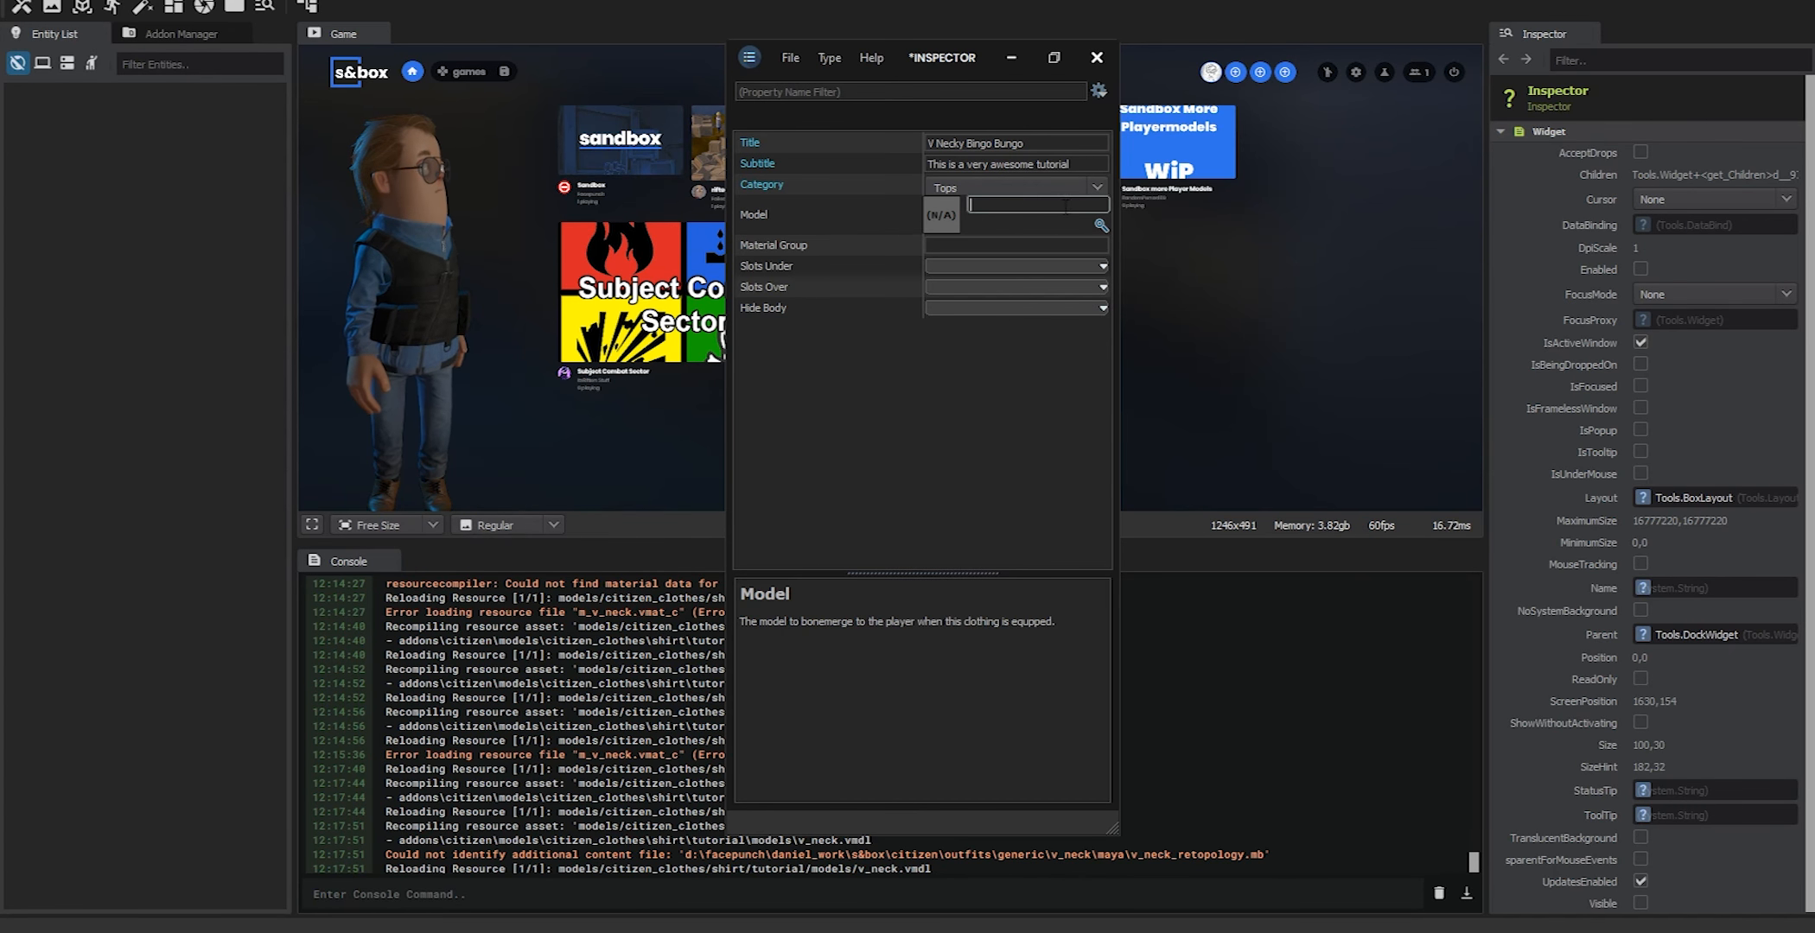
Assign the tutorial's v_neck.vmdl as the clothing asset's model
click(1100, 225)
text(v)
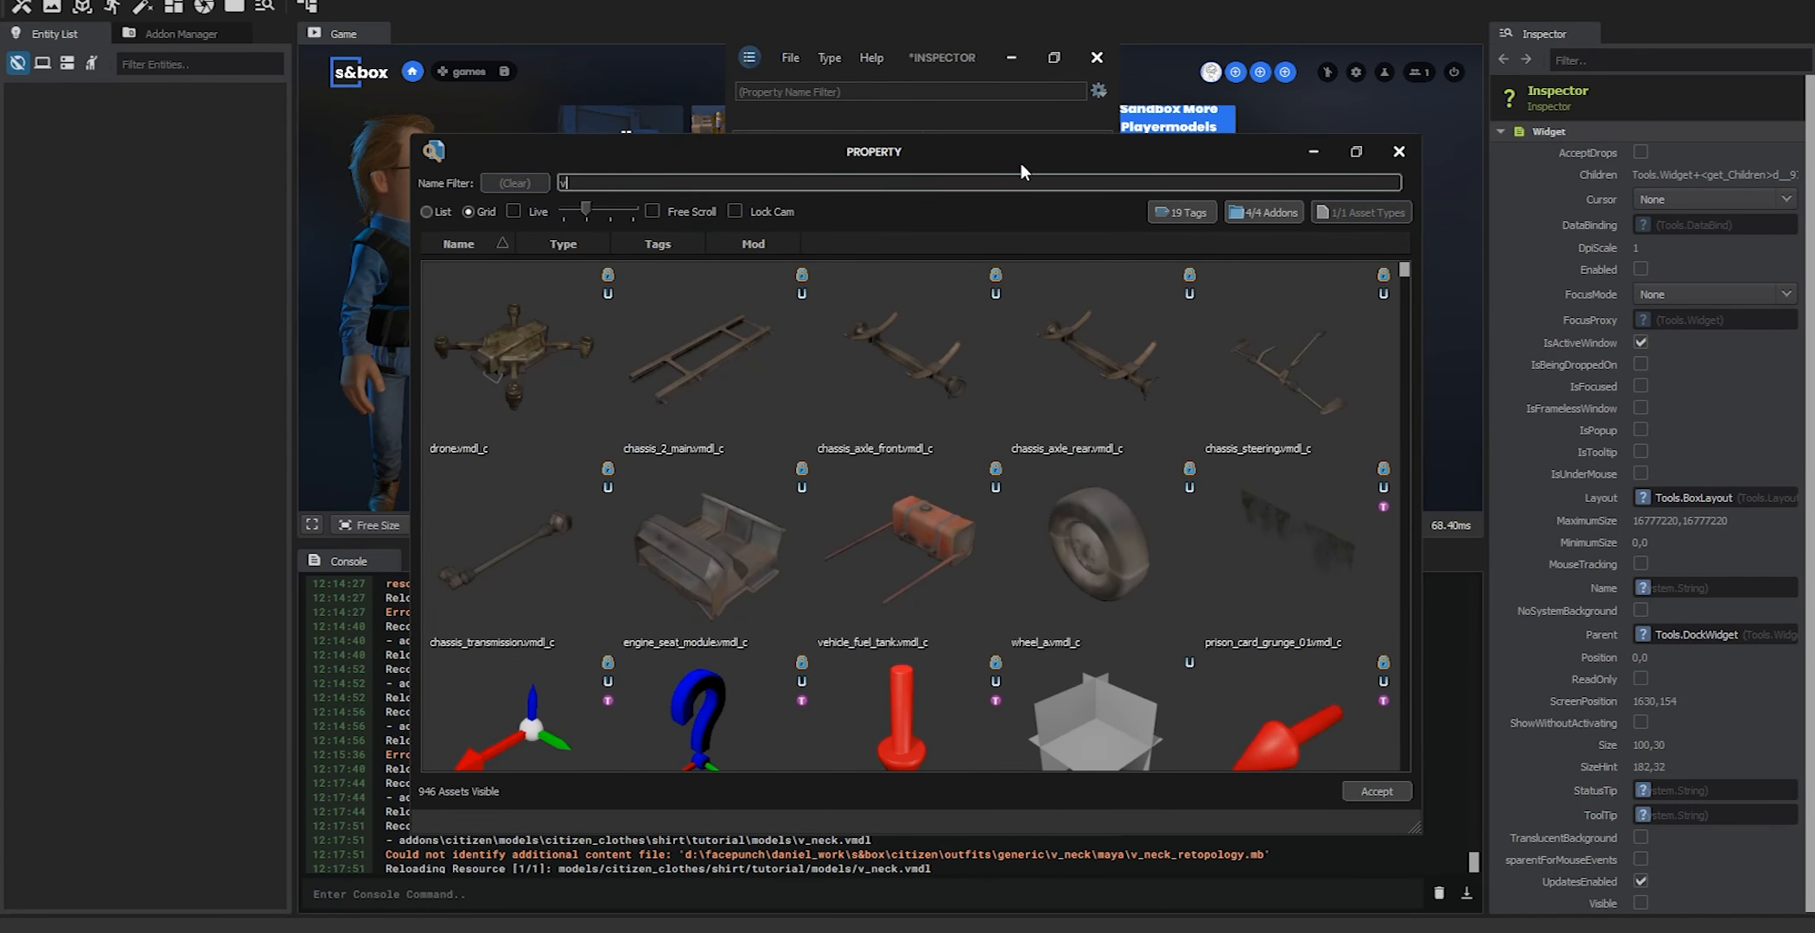
text(_neck)
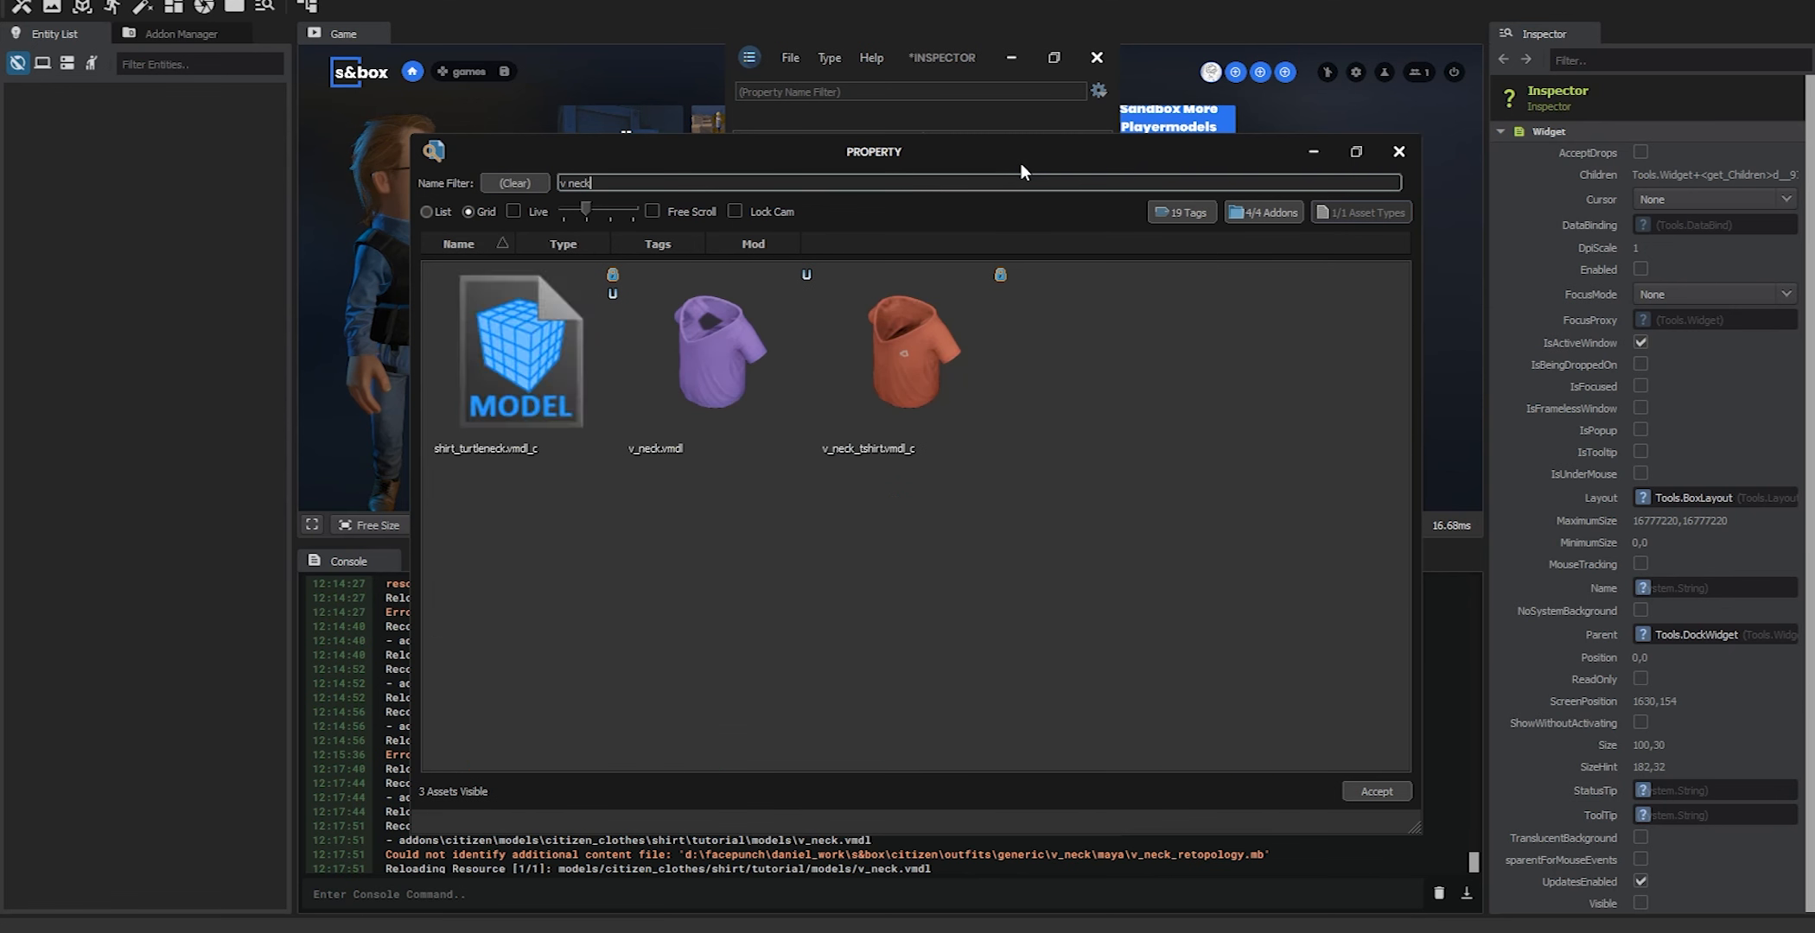
double_click(697, 339)
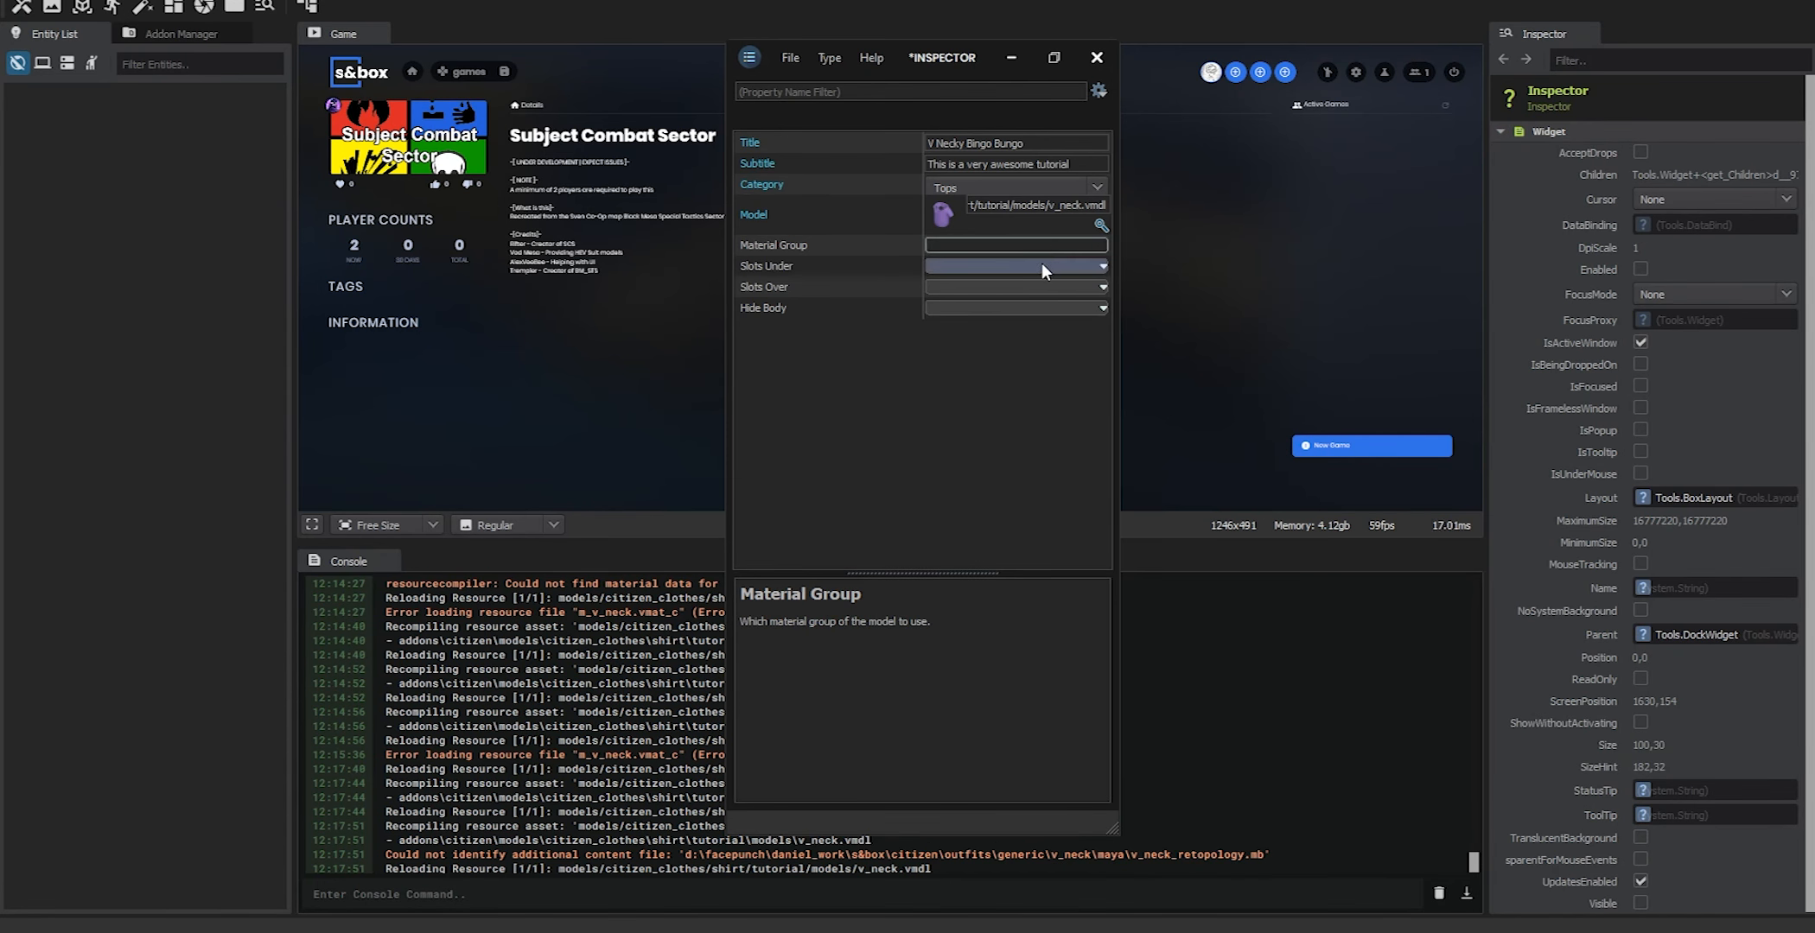
Set the clothing asset's Slots Over to Chest
click(1090, 268)
click(1089, 265)
click(1089, 265)
click(1089, 265)
Save the clothing asset under the name V_Neck and close its editor window
key(ctrl+s)
text(V_Neck)
key(Return)
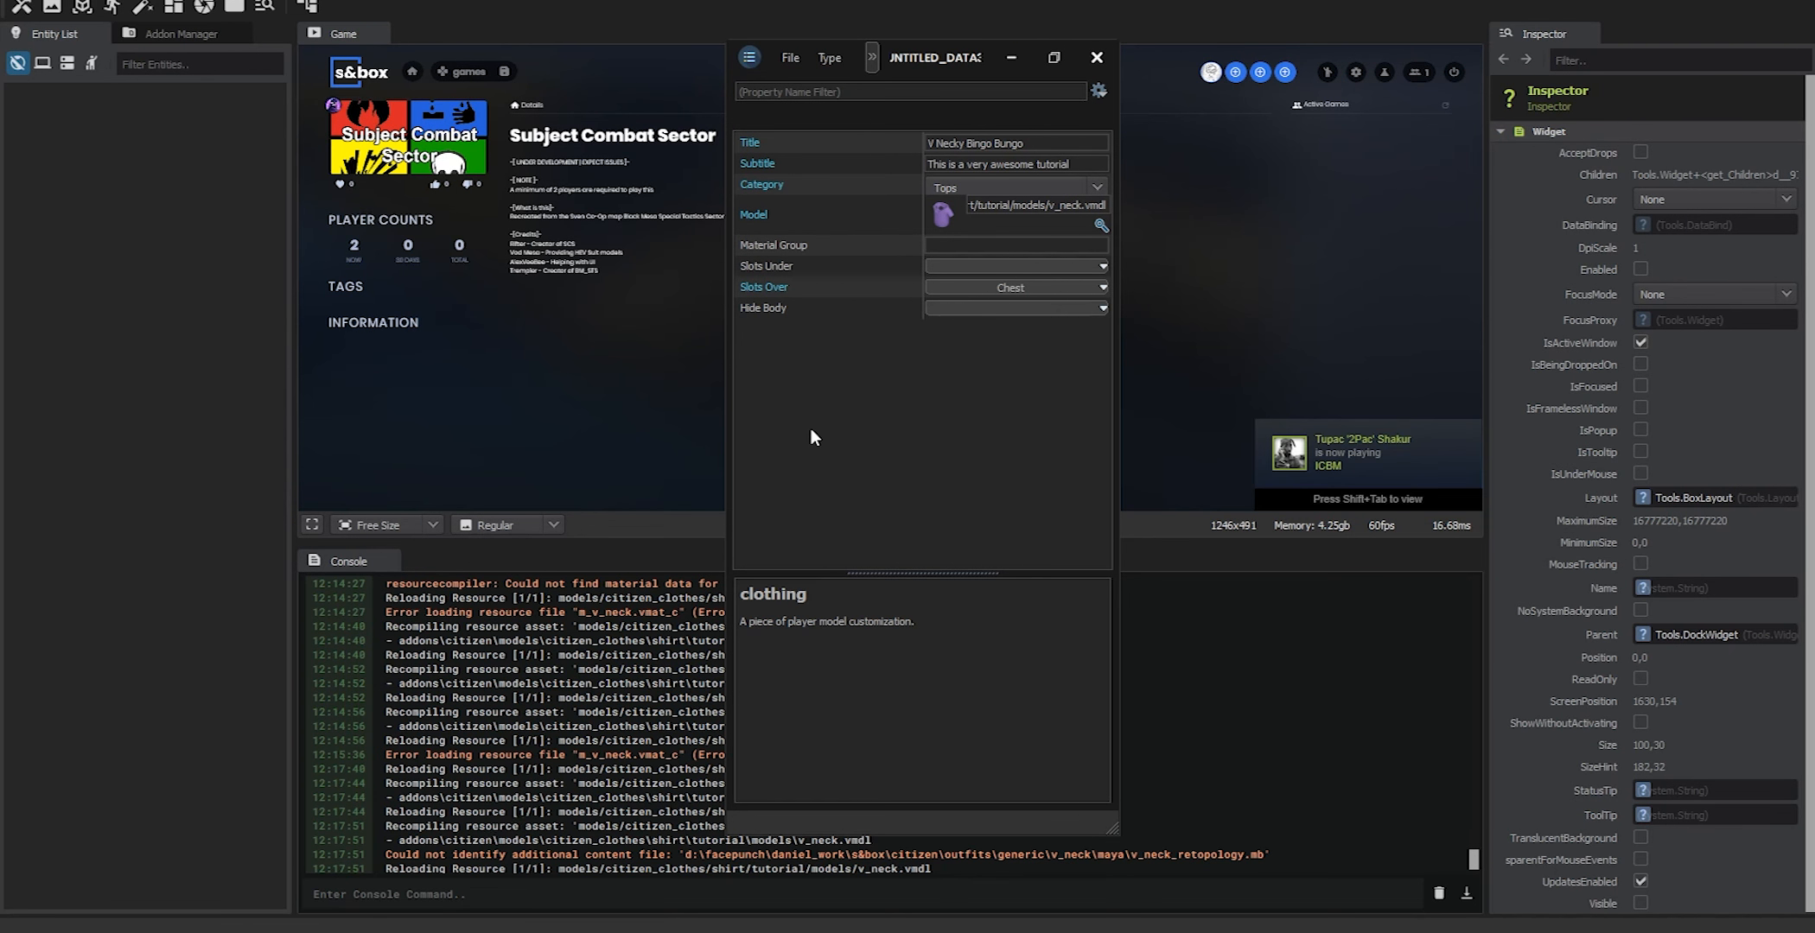
click(790, 57)
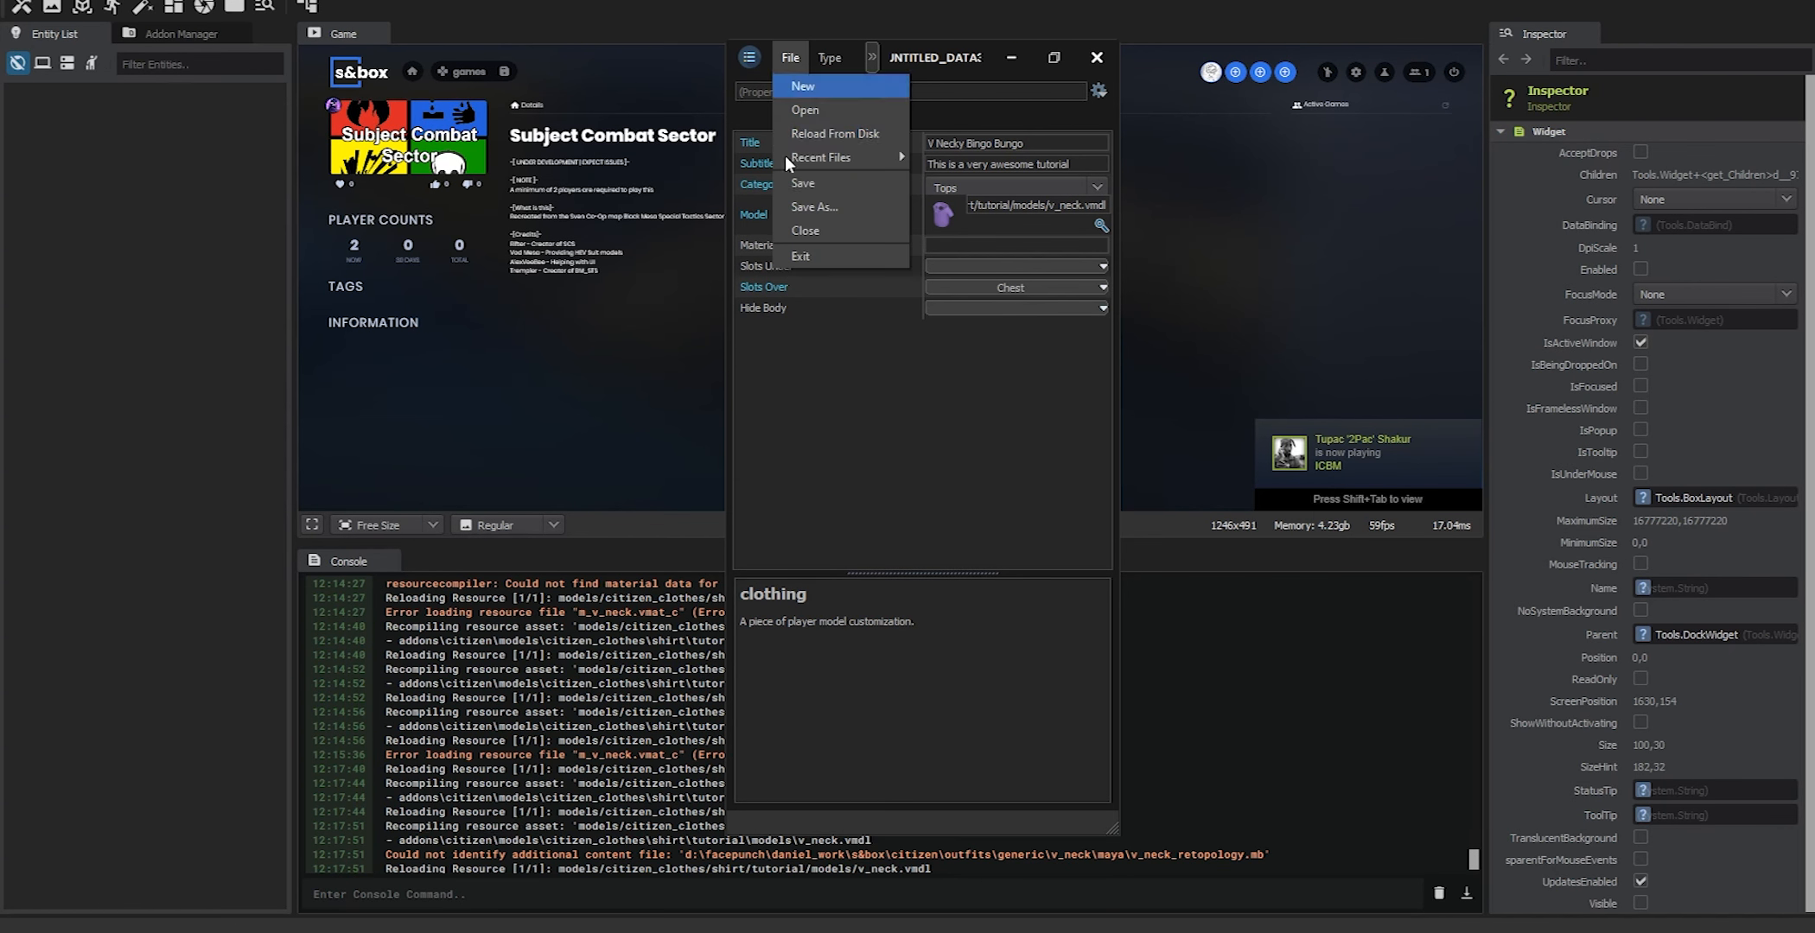
click(801, 185)
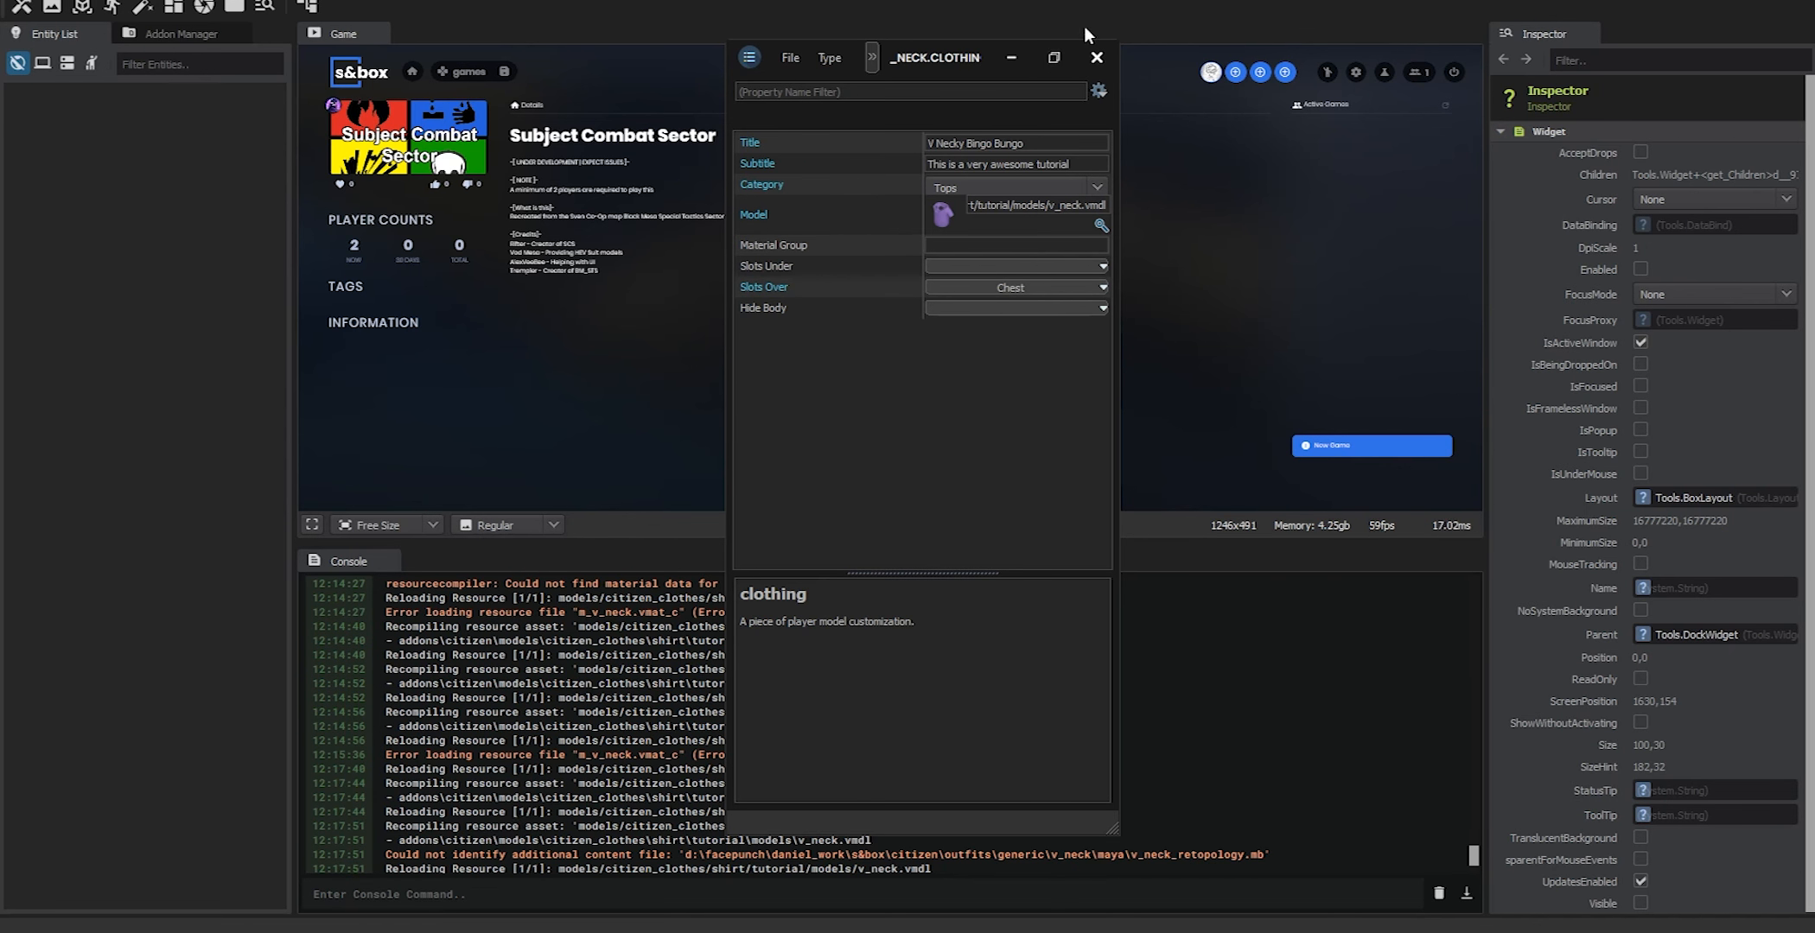
click(1096, 58)
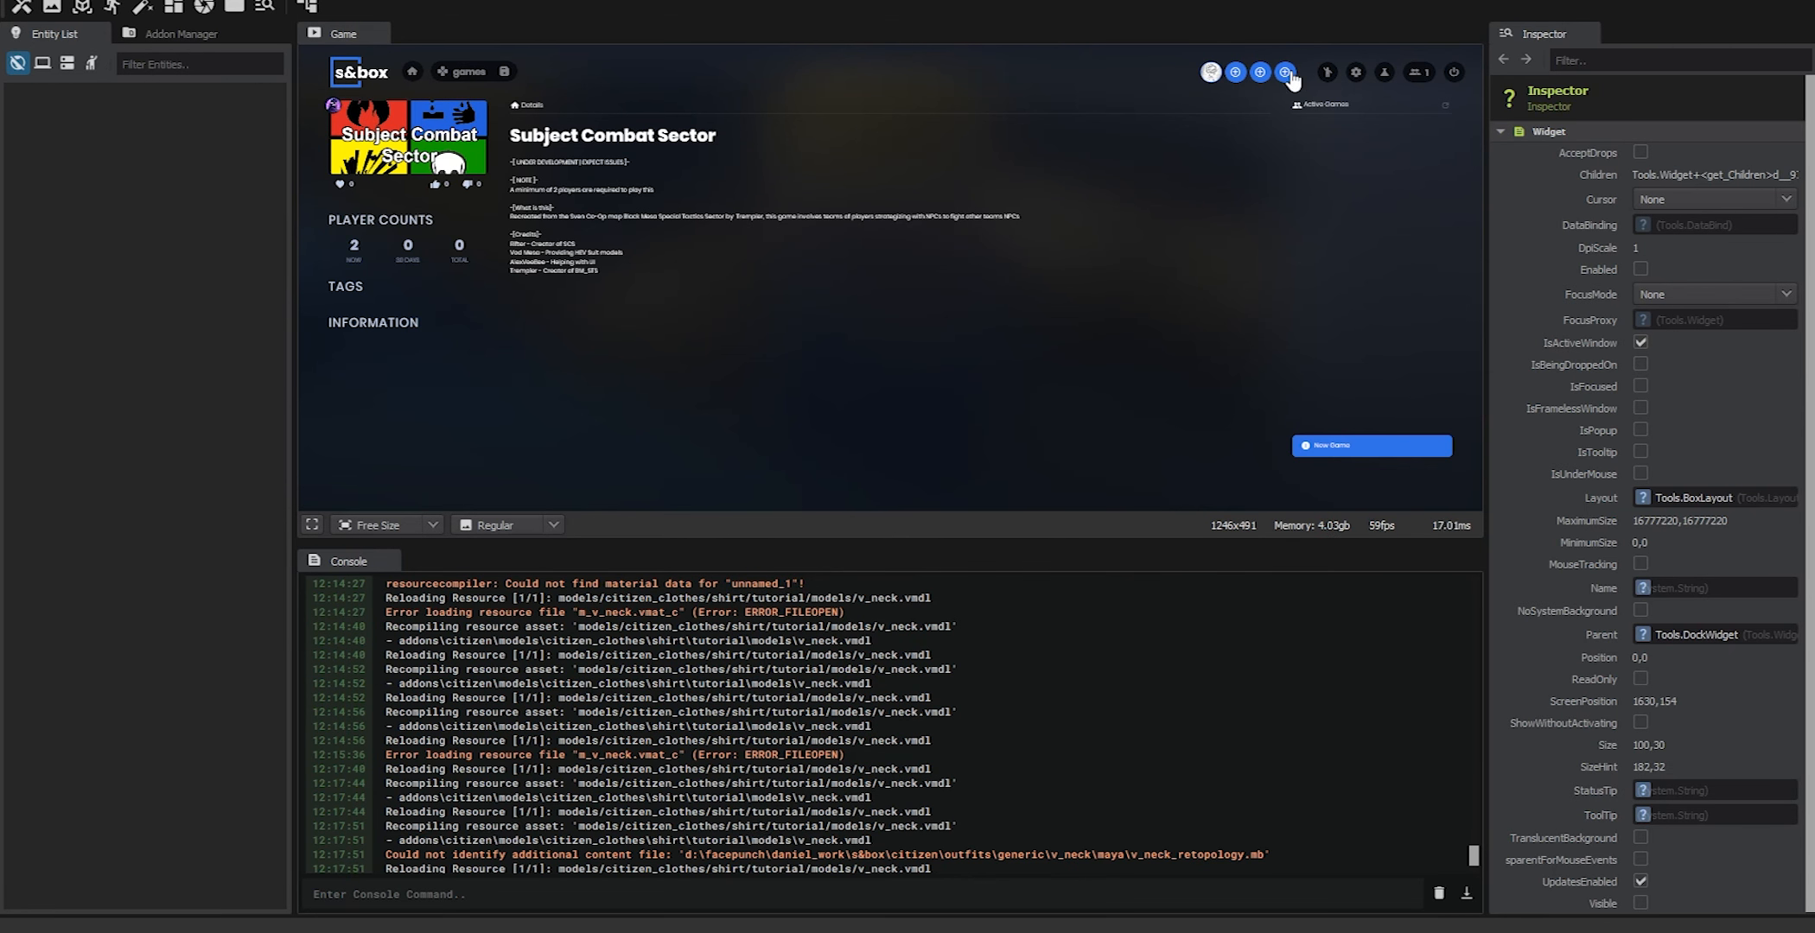
Show the game view full screen and put the V Necky Bingo Bungo top on the avatar
key(F11)
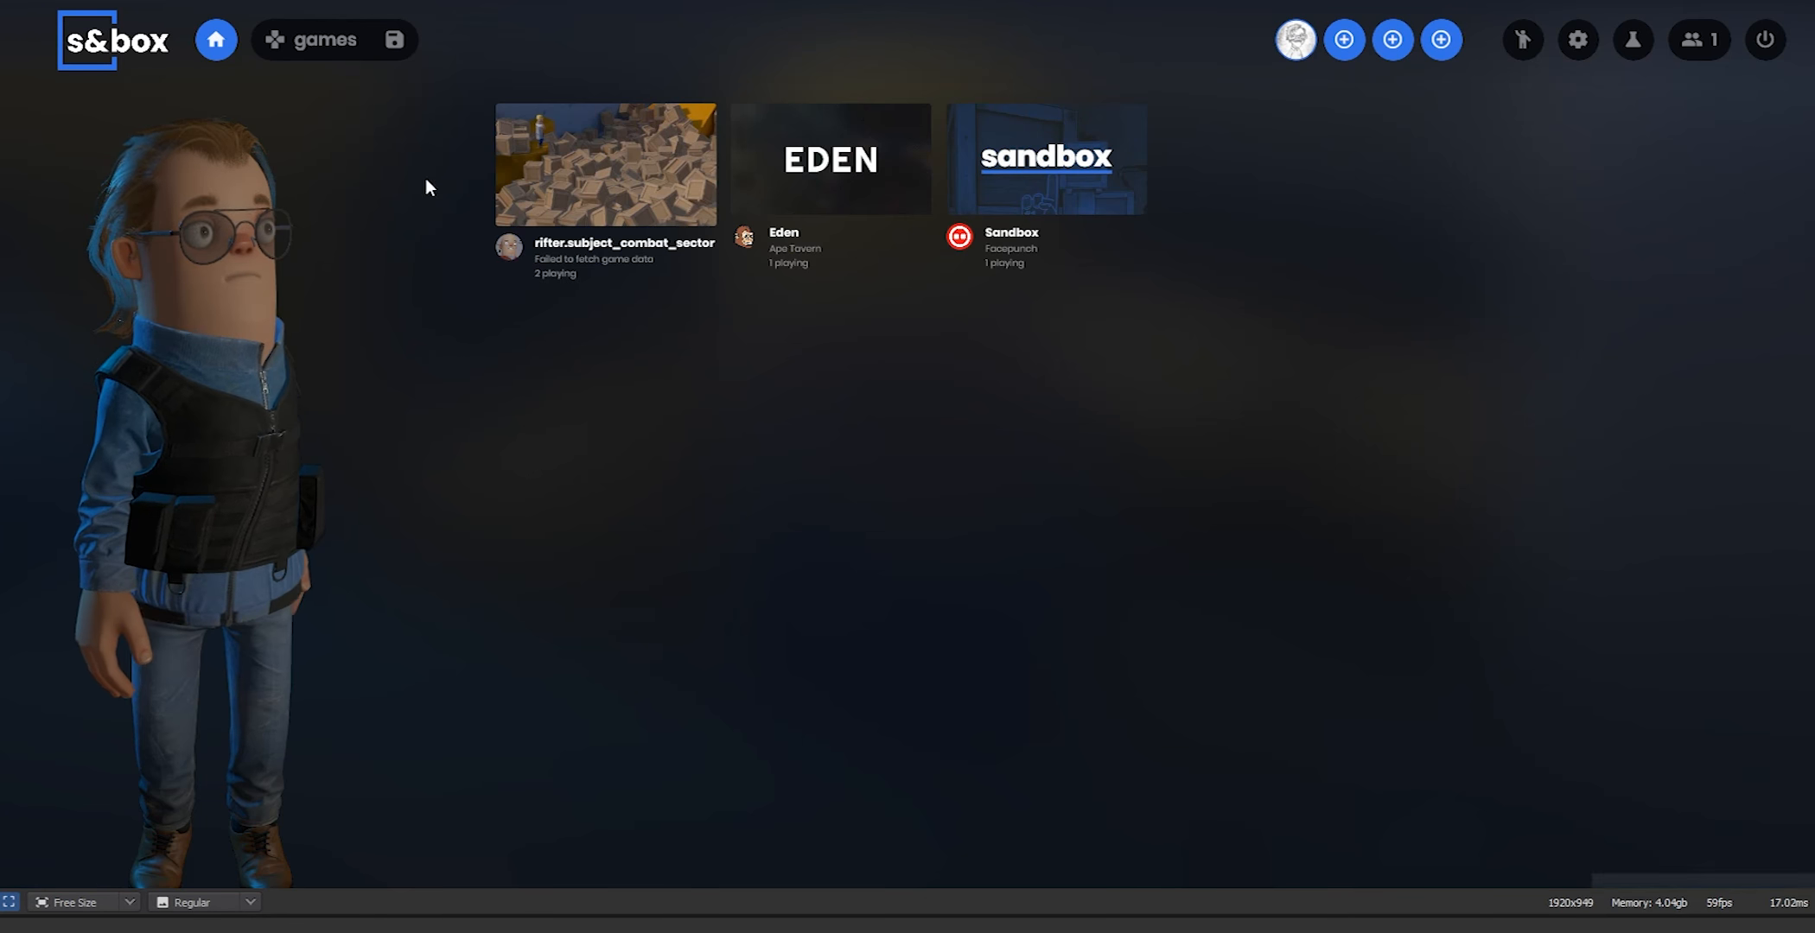
click(1521, 40)
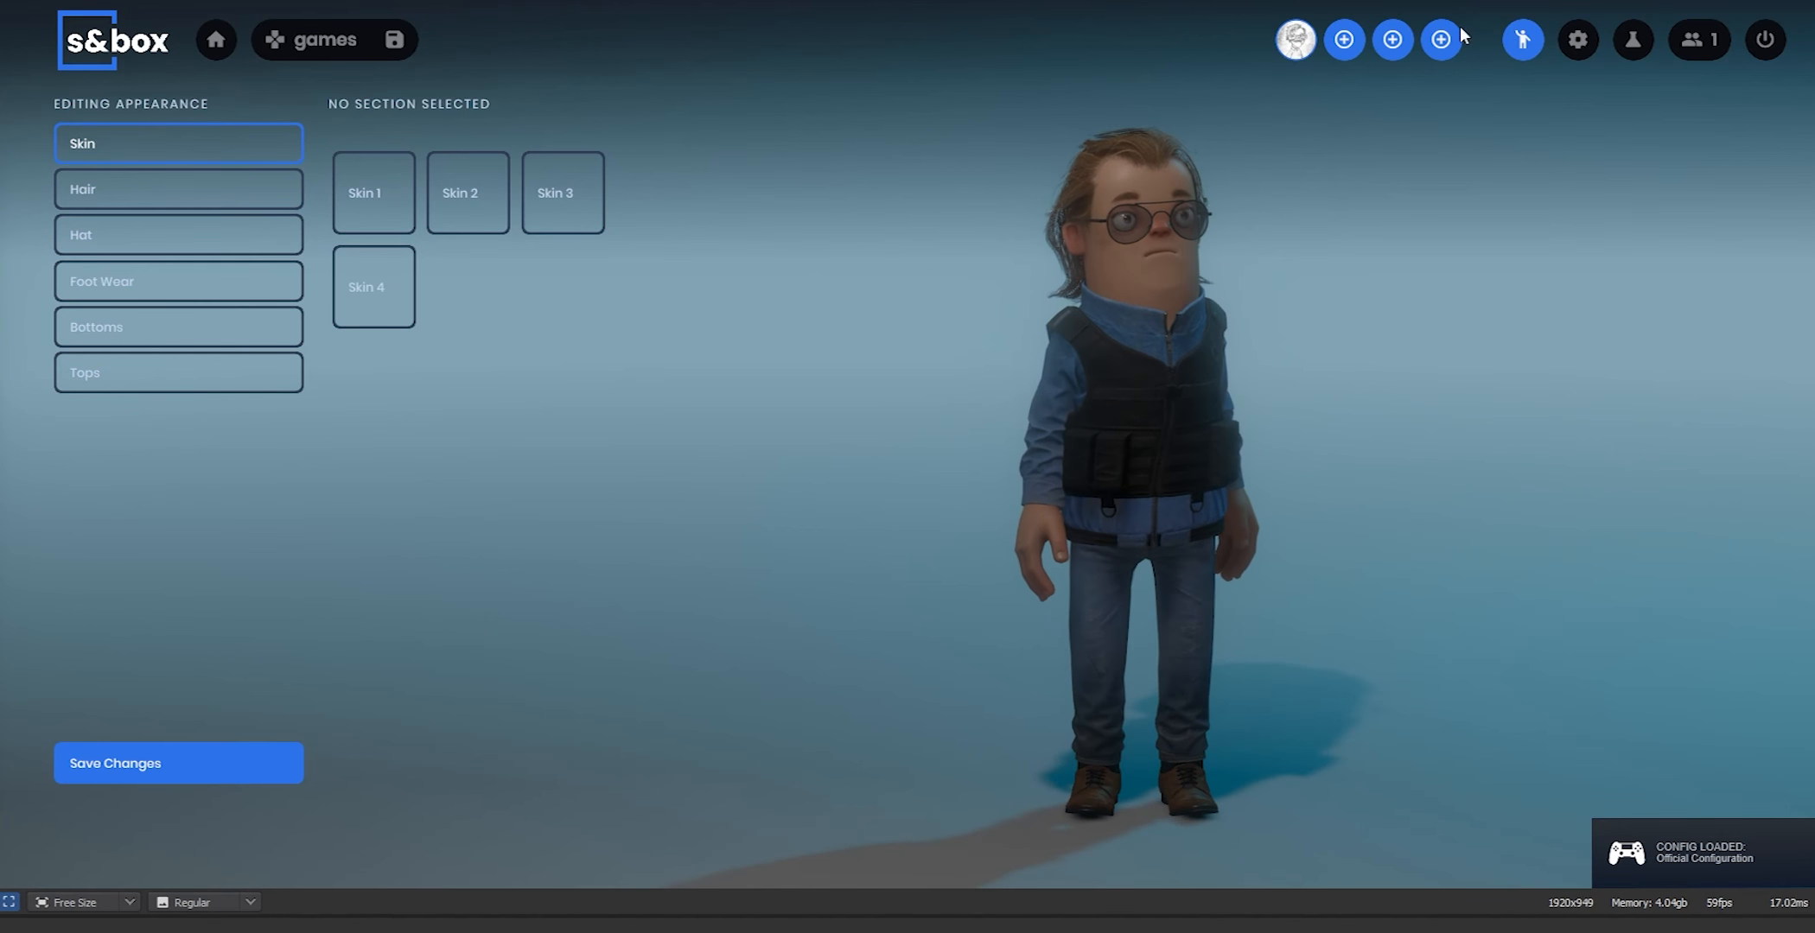
click(207, 378)
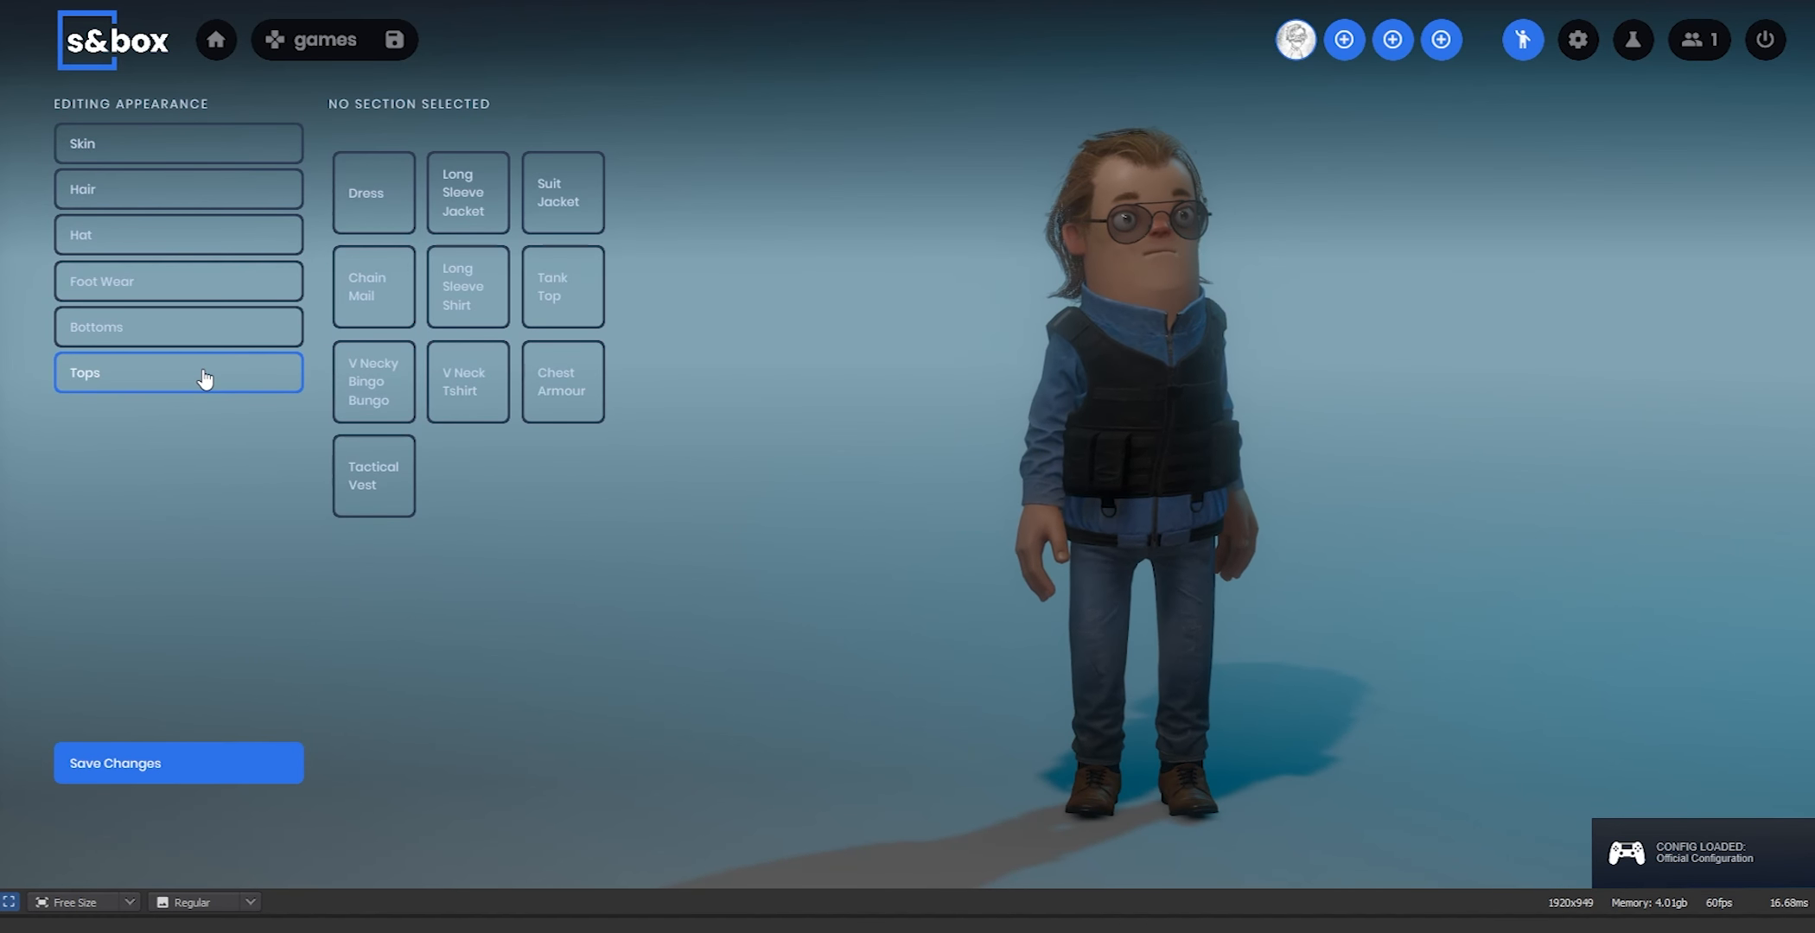
click(378, 399)
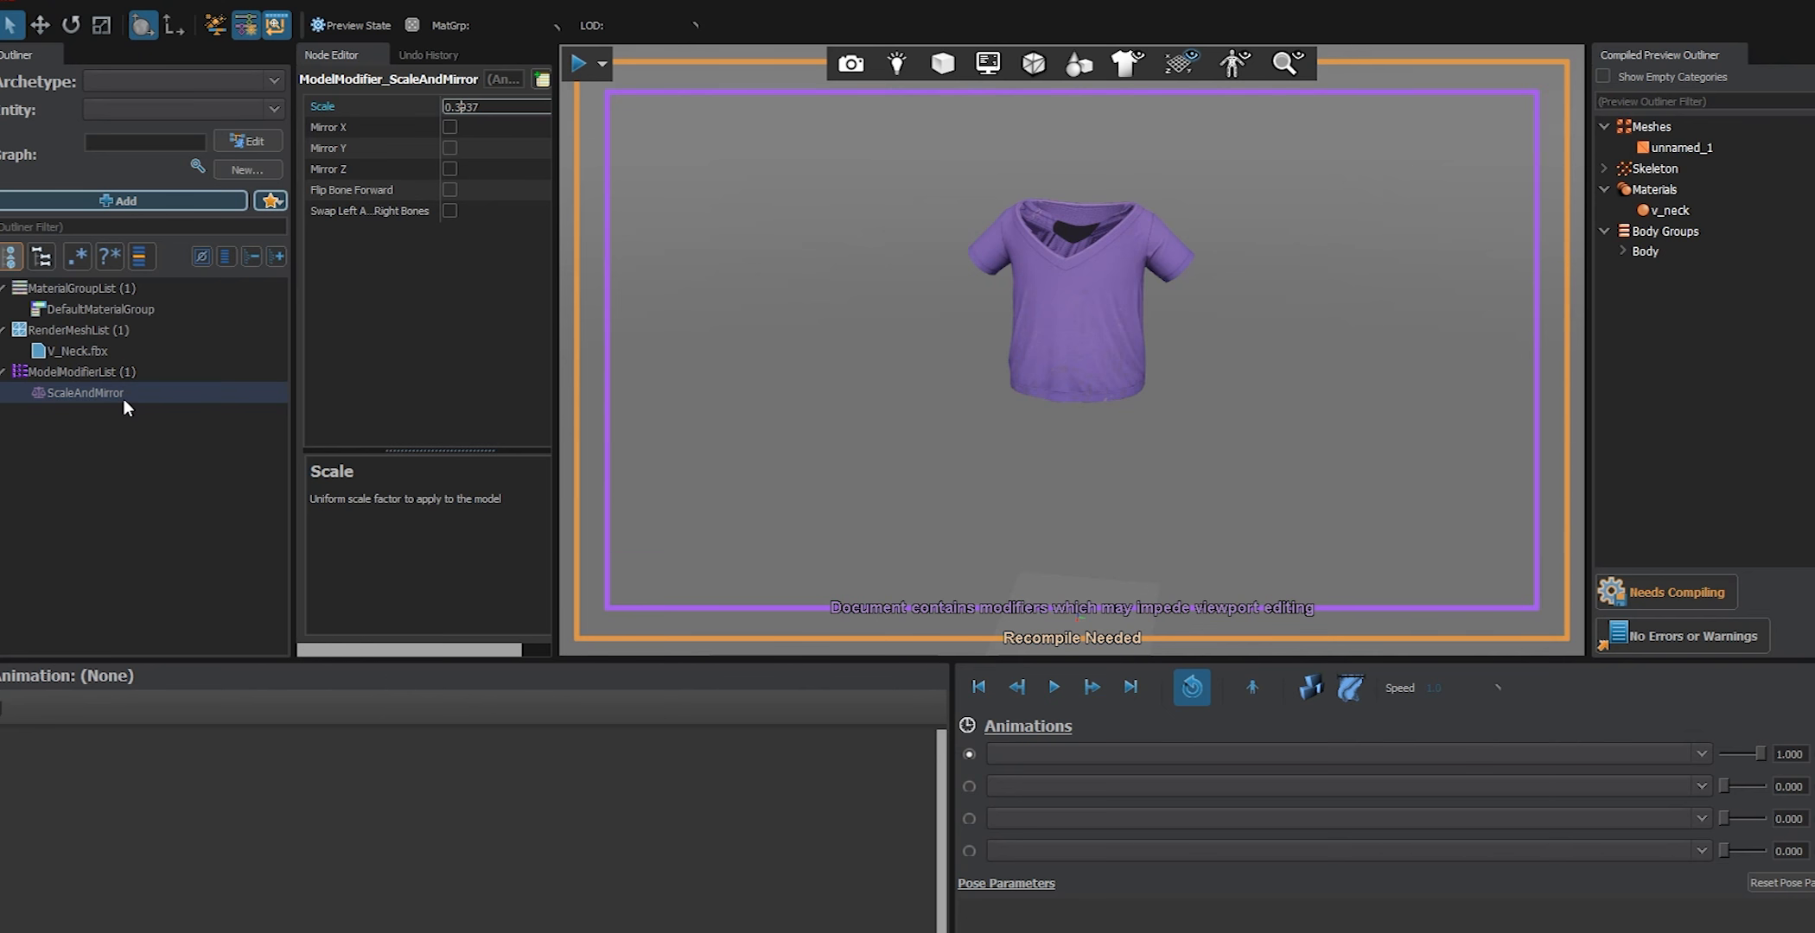
Set the ScaleAndMirror modifier's scale to 0.3937 for the v-neck model and recompile it
key(Return)
click(1665, 596)
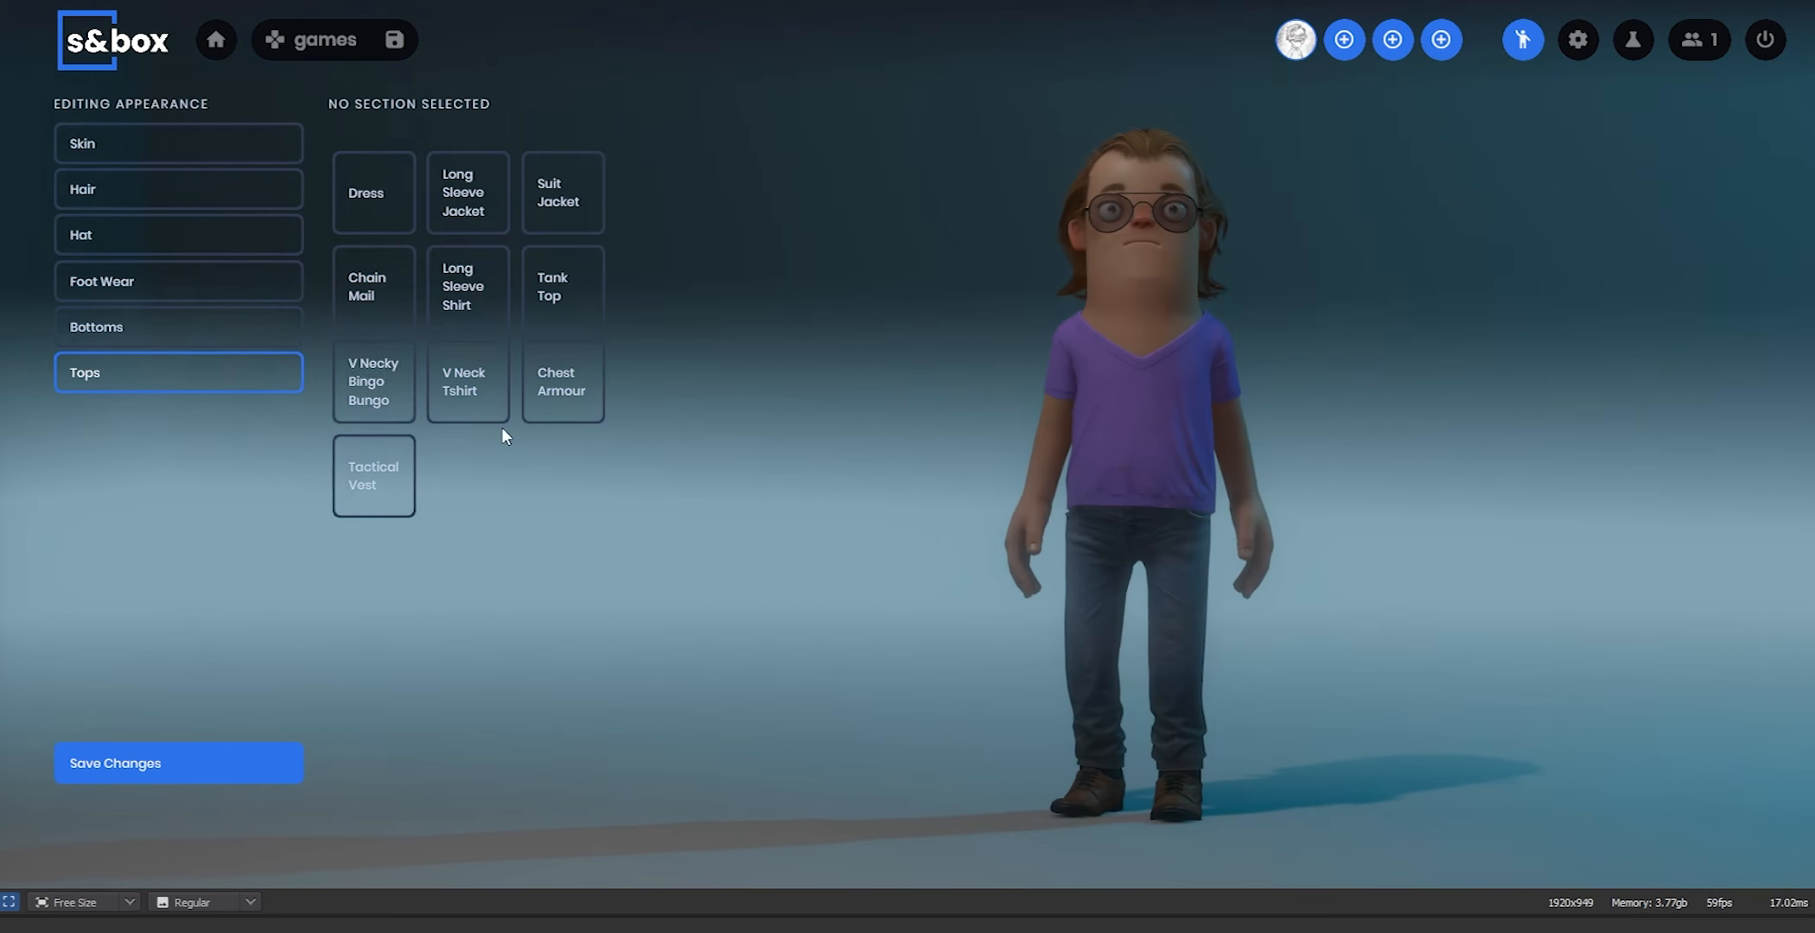
Equip the V Necky Bingo Bungo top on the avatar again and examine its fit from several angles
click(372, 389)
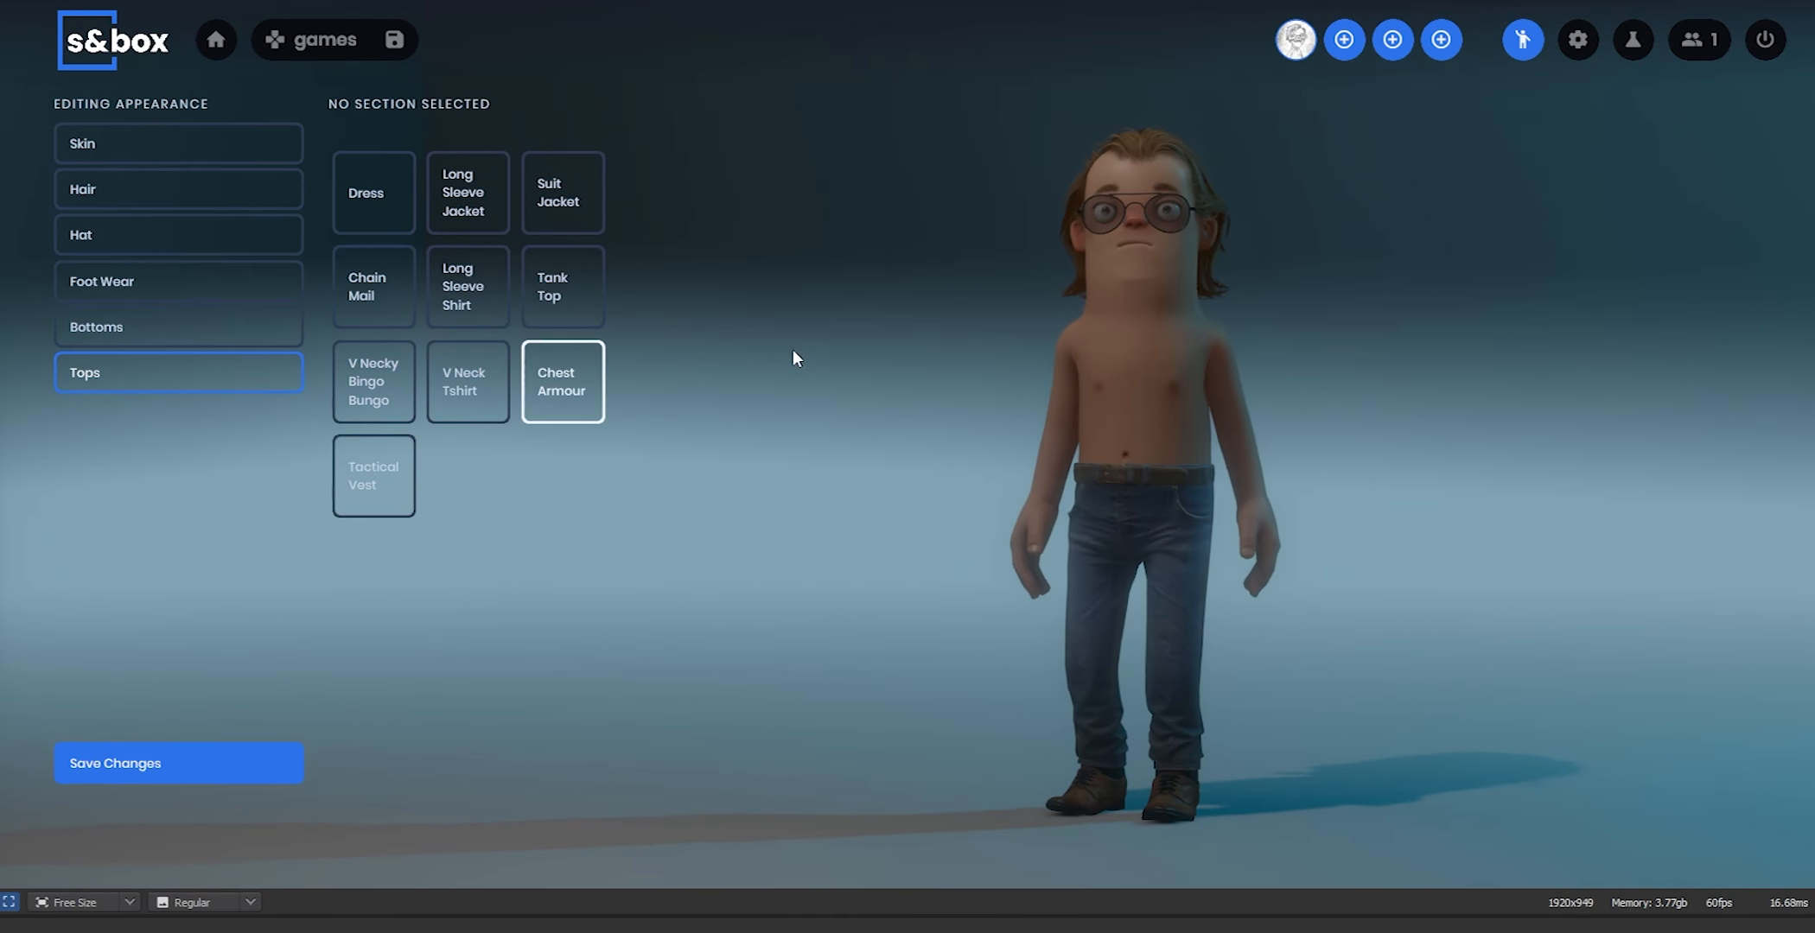
click(366, 378)
drag(910, 376, 1115, 528)
drag(482, 725, 820, 541)
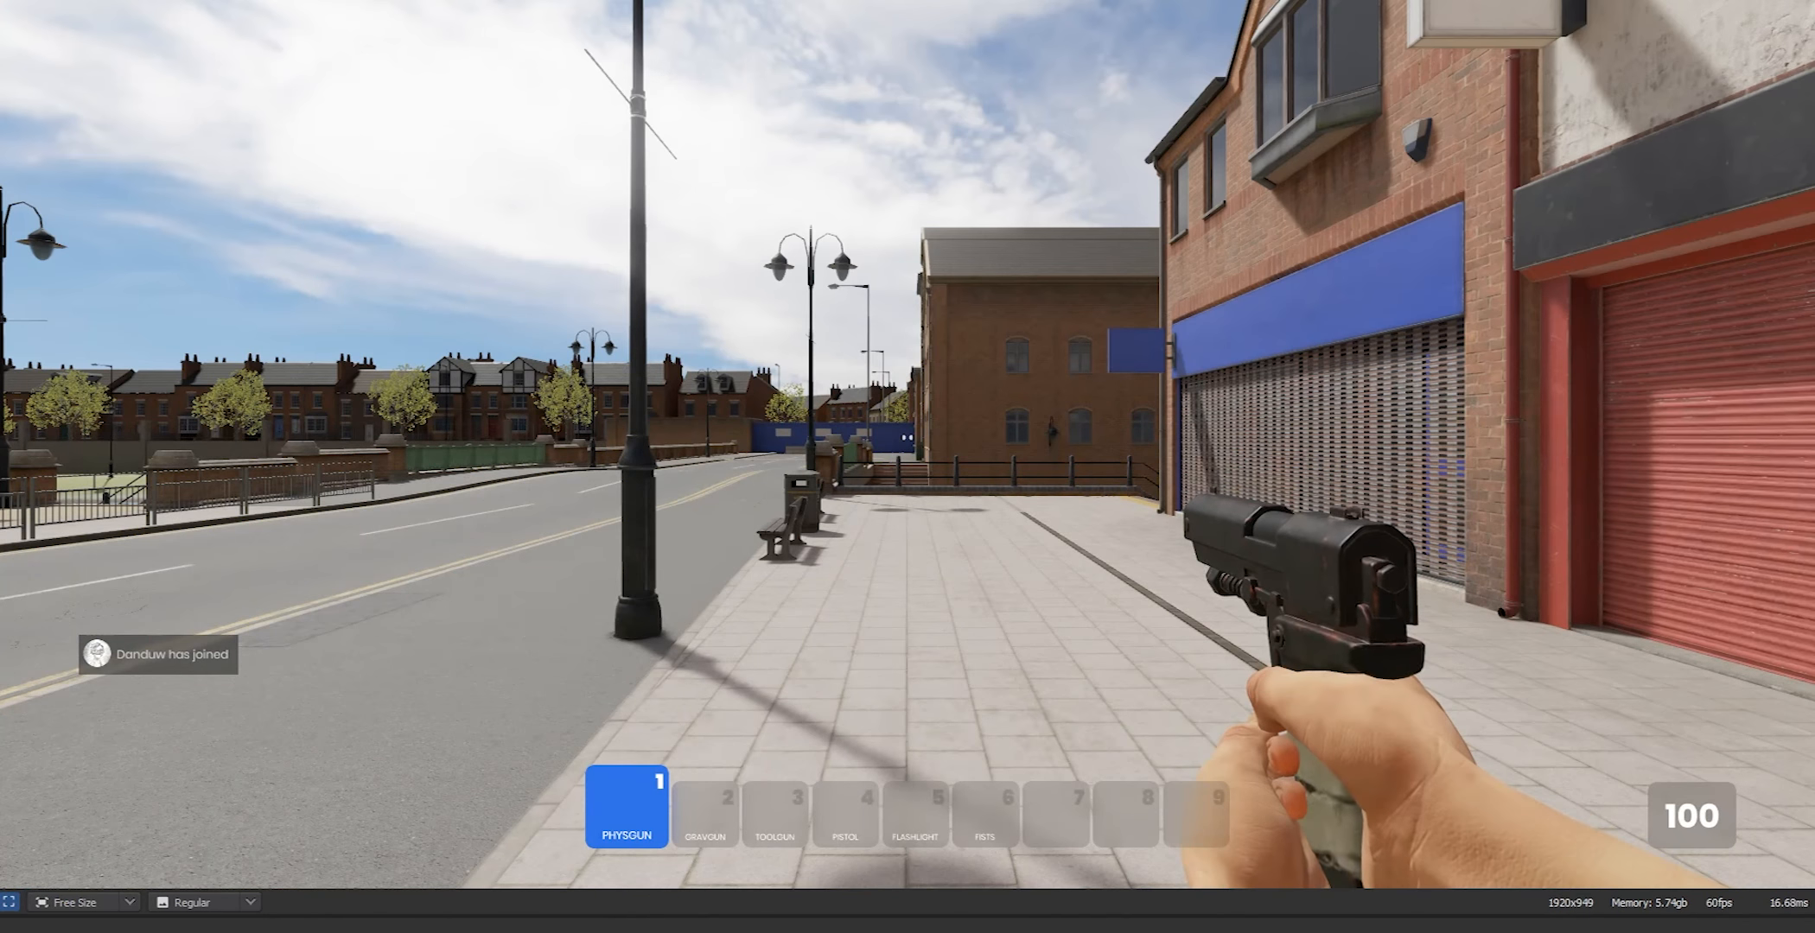
Run around the Sandbox map in third-person view to examine how the shirt deforms on the moving character
key(c)
key(w)
scroll(907, 438, down, 3)
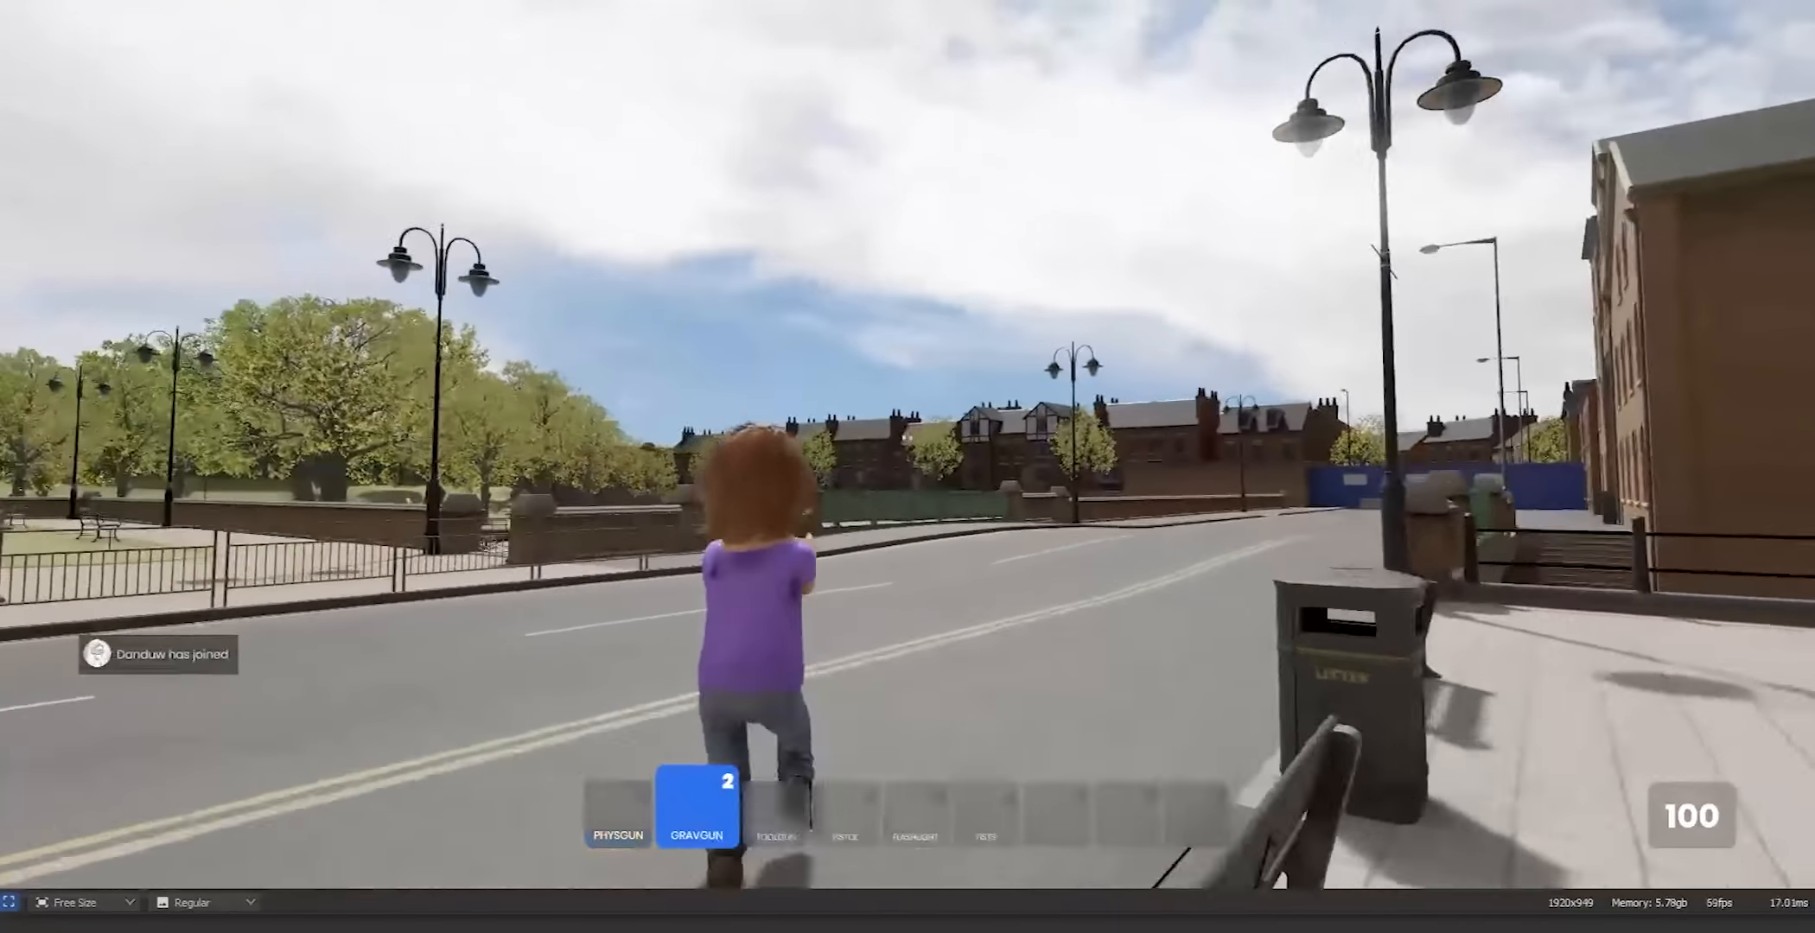
scroll(908, 437, up, 1)
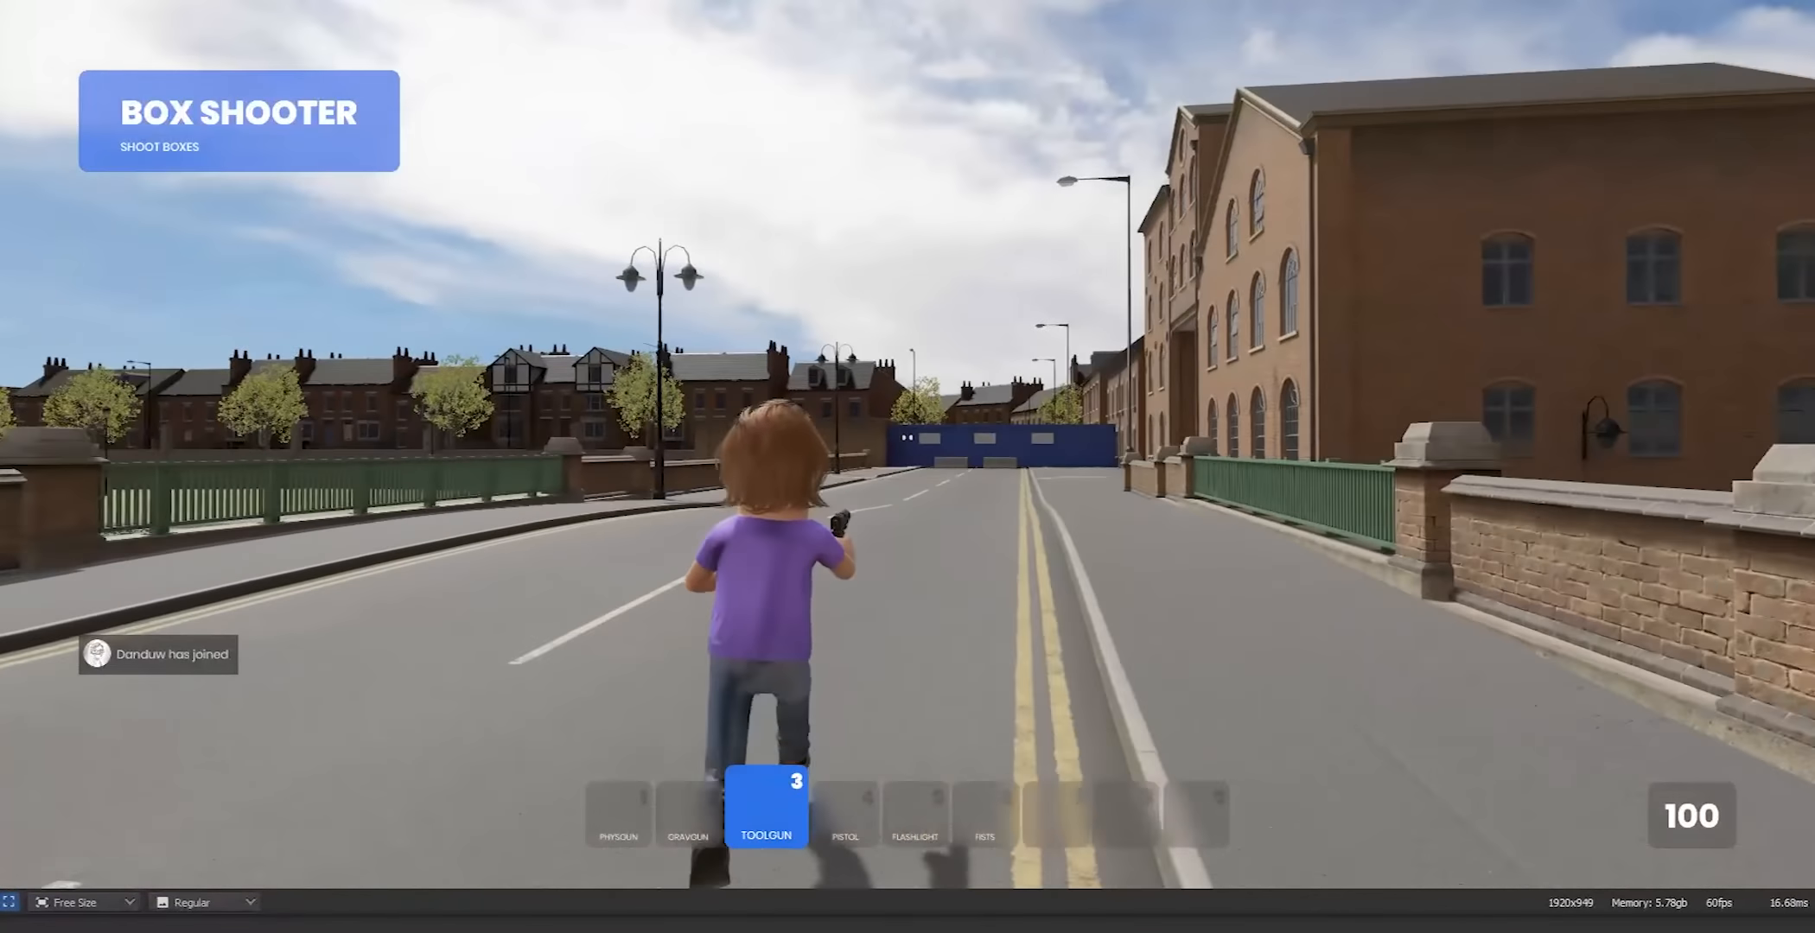
key(c)
key(c)
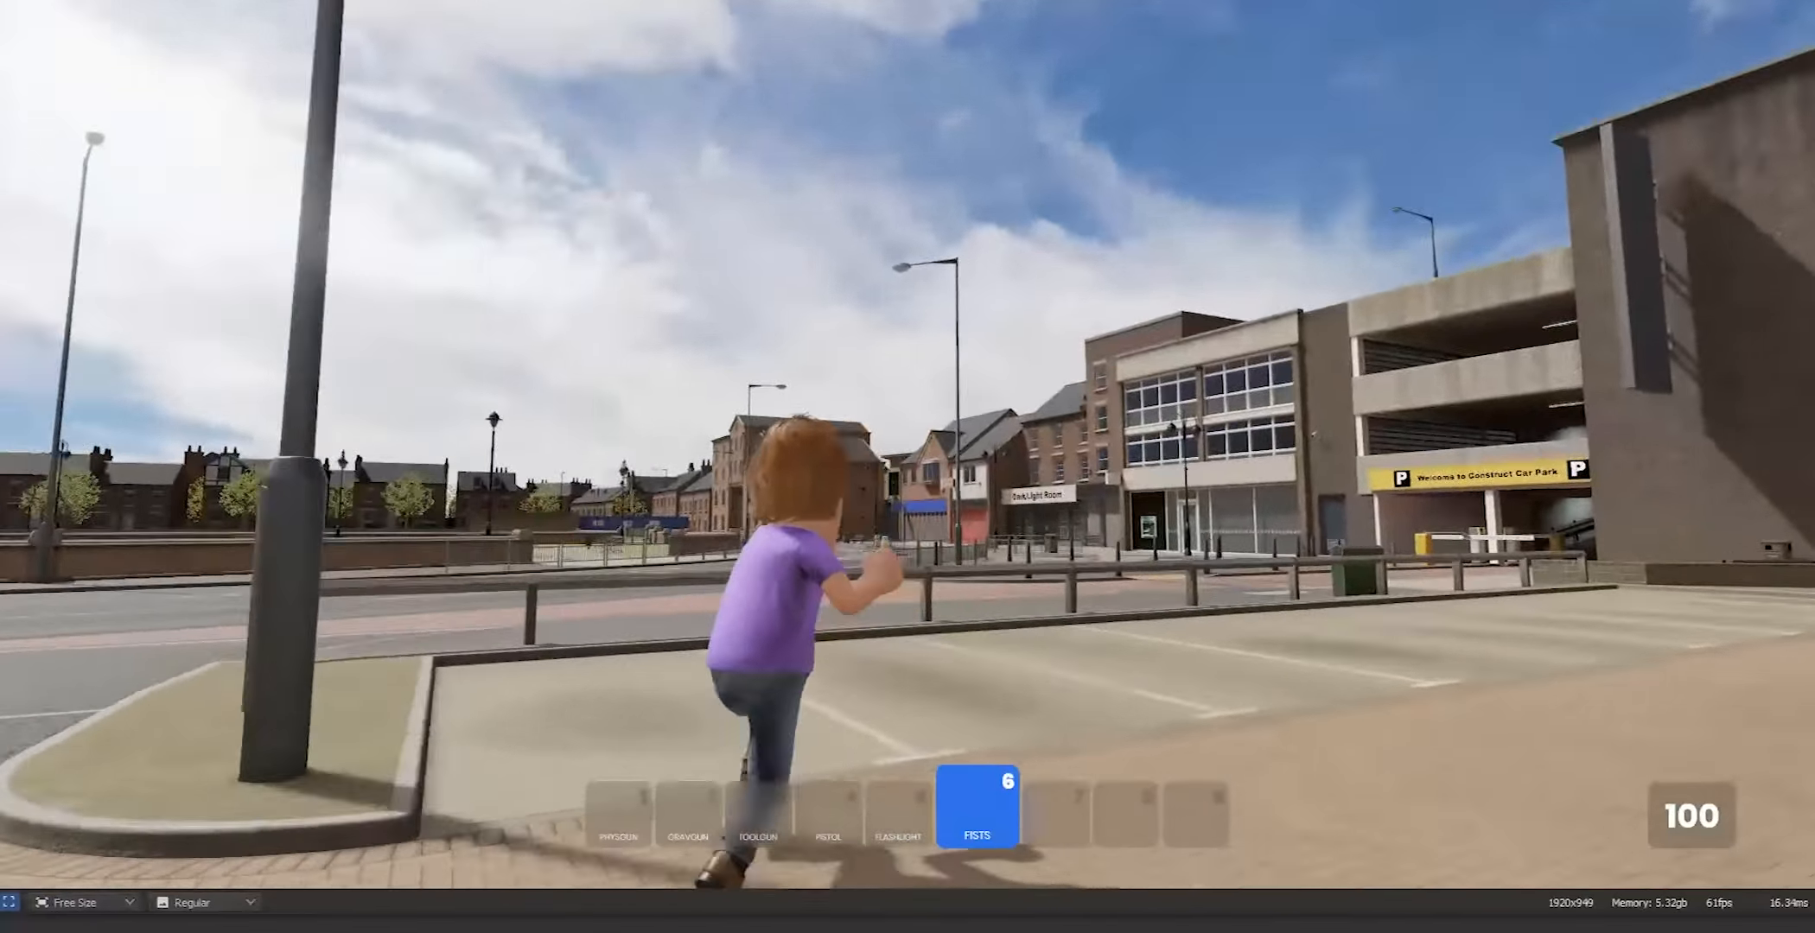
key(w)
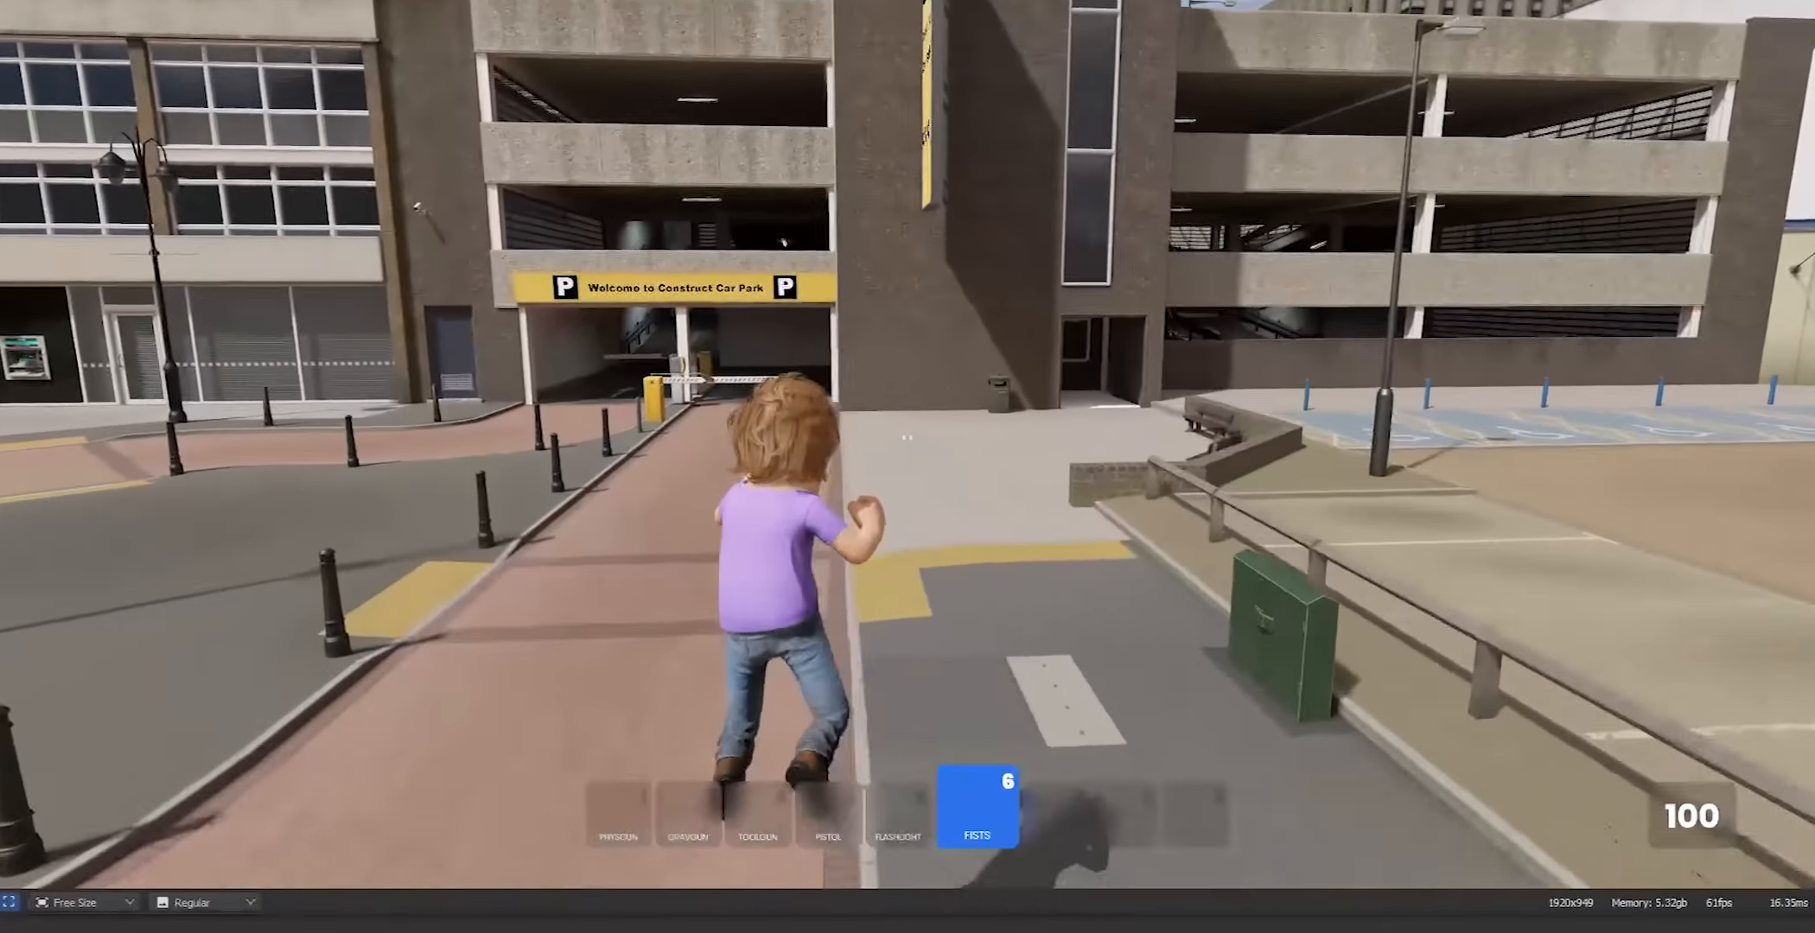
key(w)
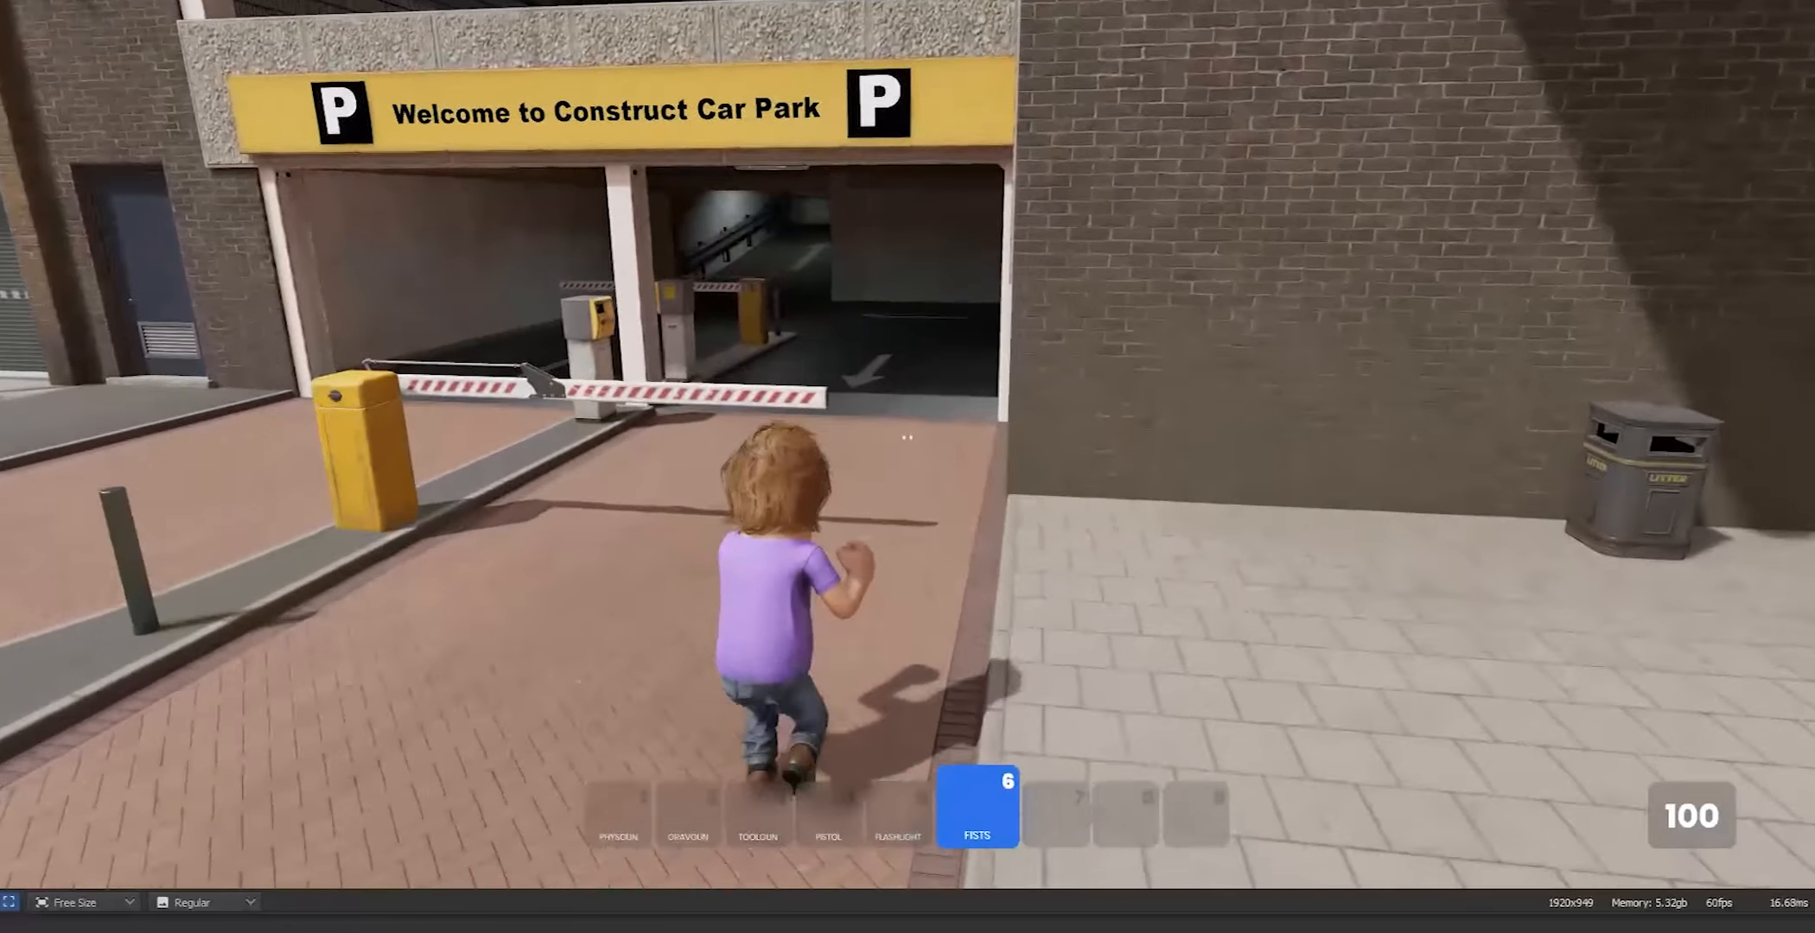
key(w)
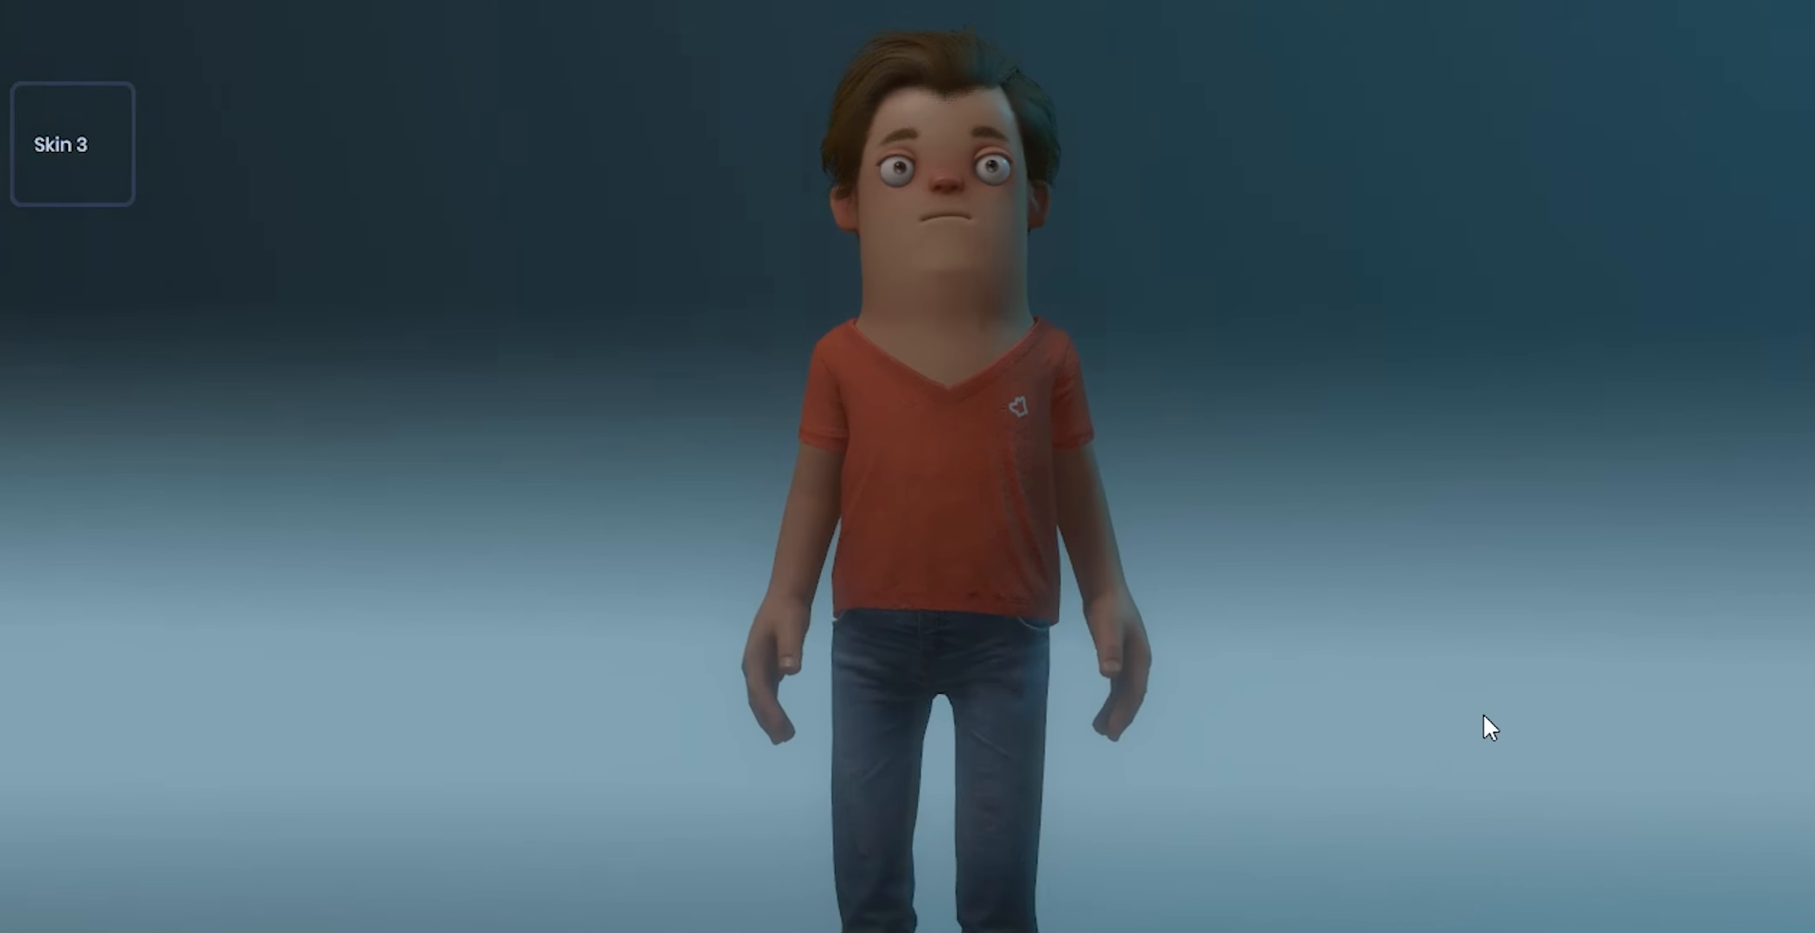
Turn the avatar around to examine the red v-neck shirt from all sides
drag(1483, 717, 2, 700)
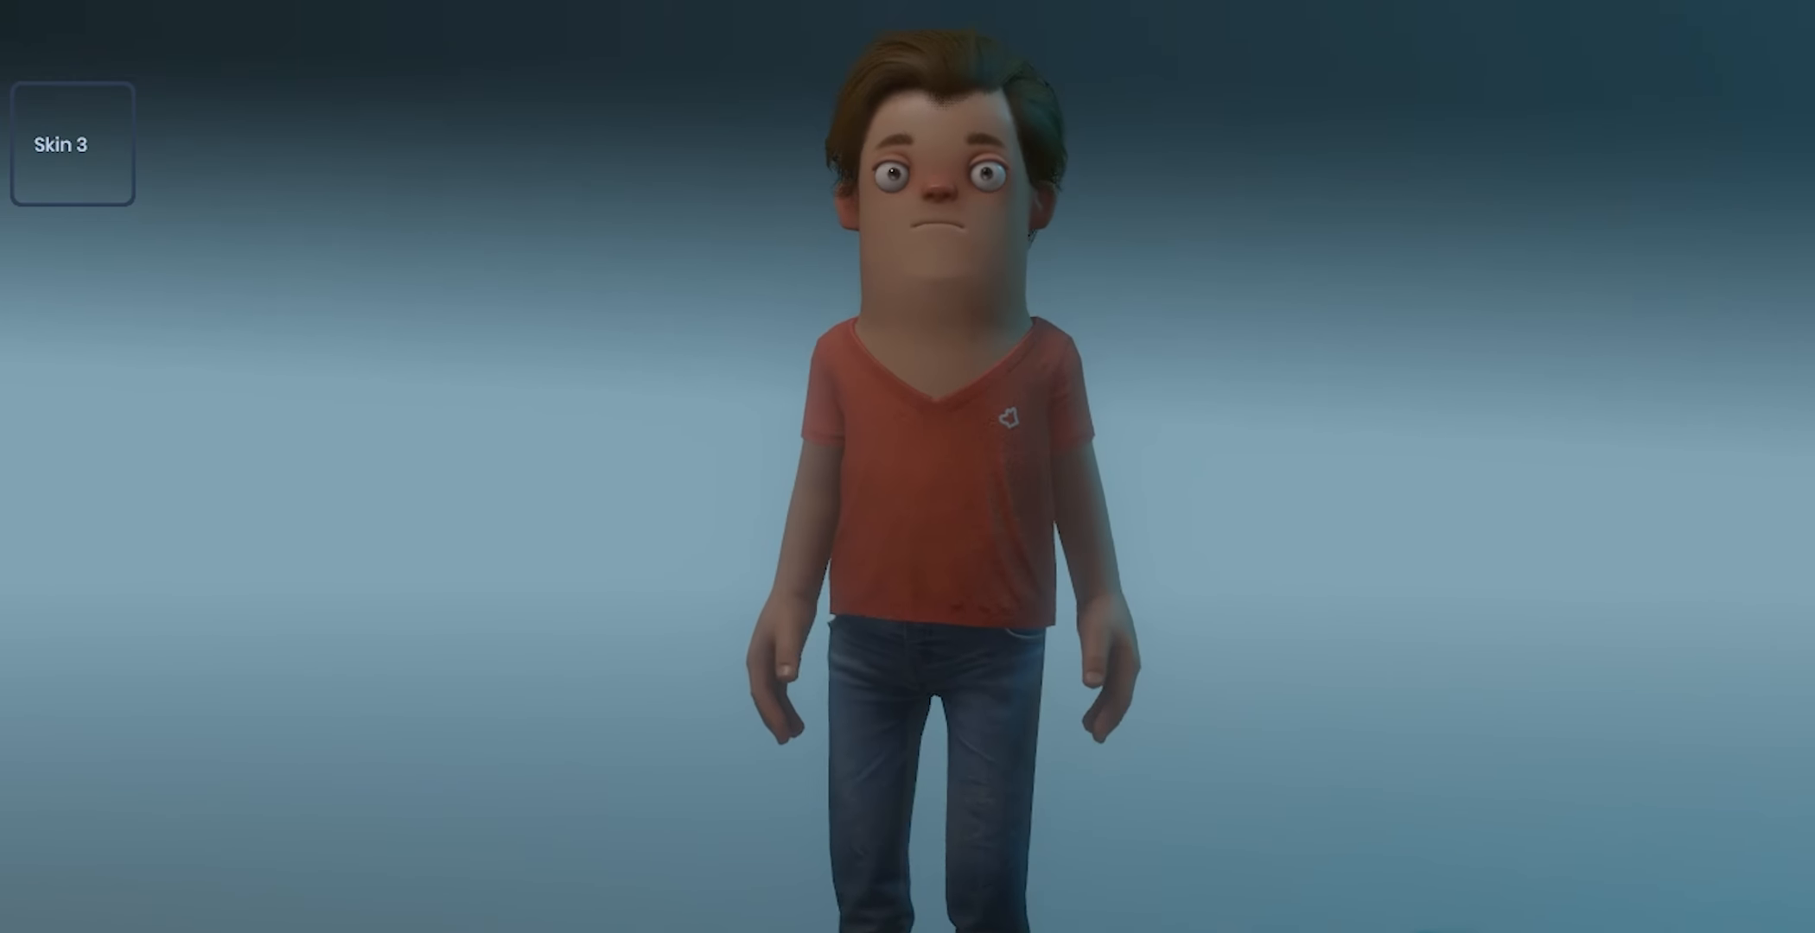
drag(210, 671, 1456, 641)
drag(666, 644, 1591, 647)
drag(1585, 584, 683, 713)
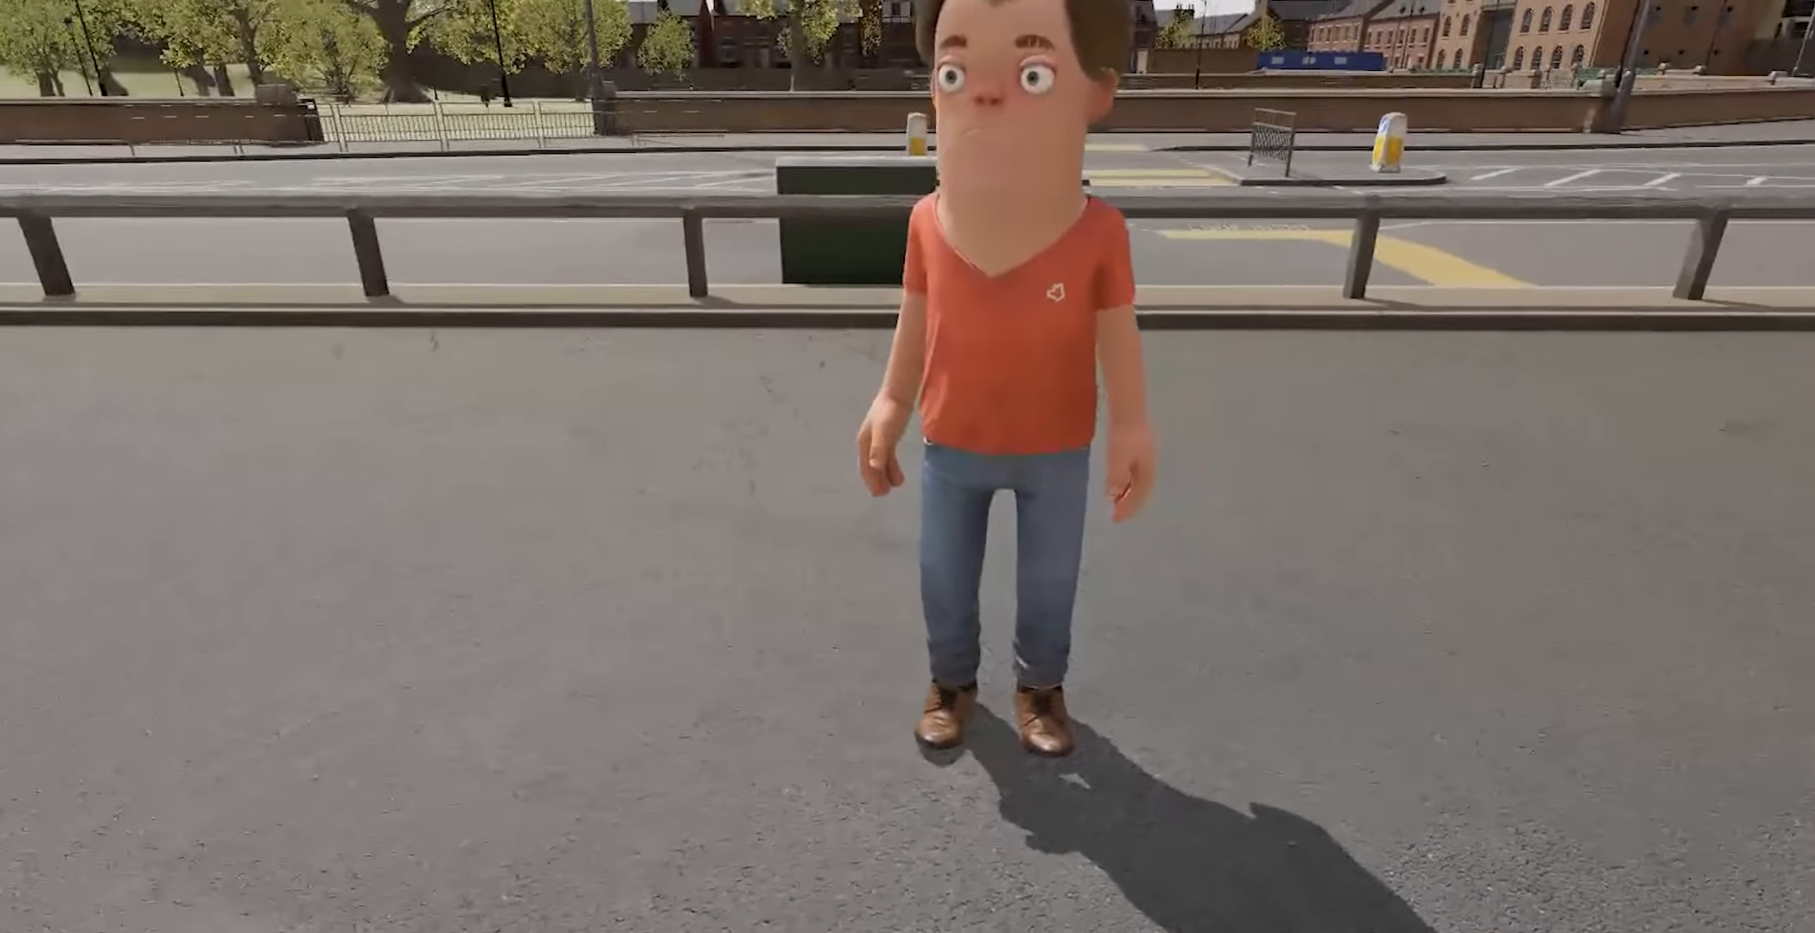